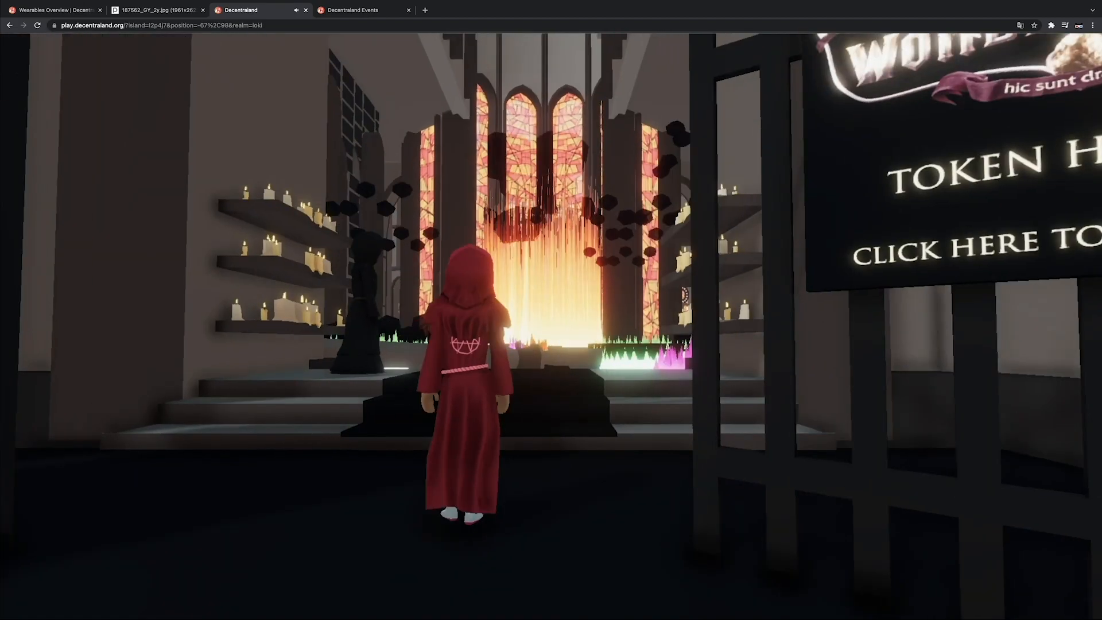
key(w)
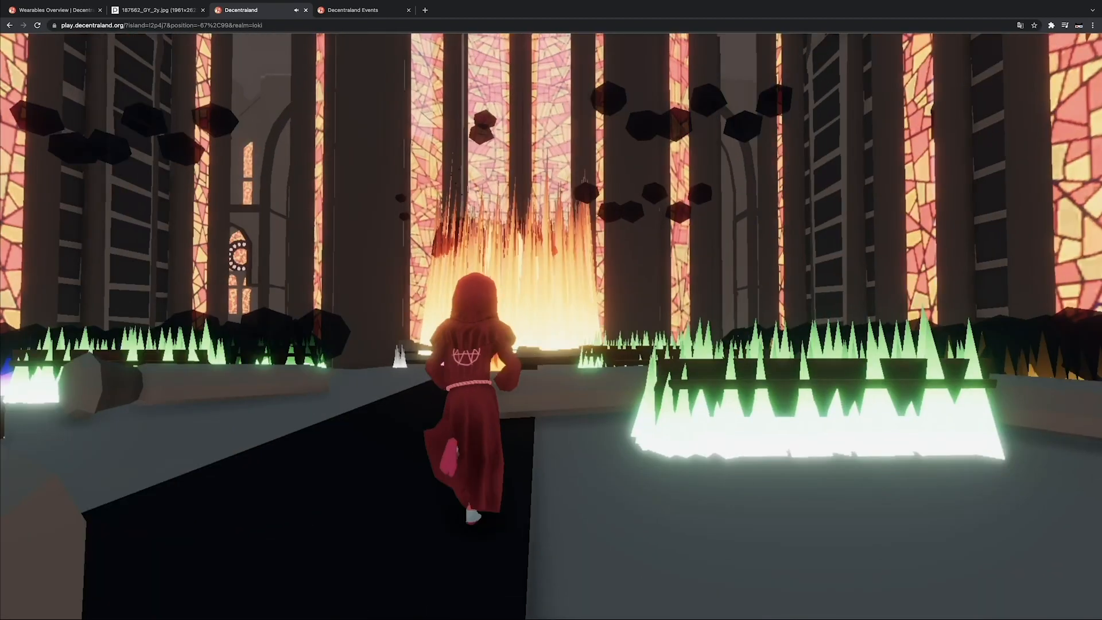
key(w)
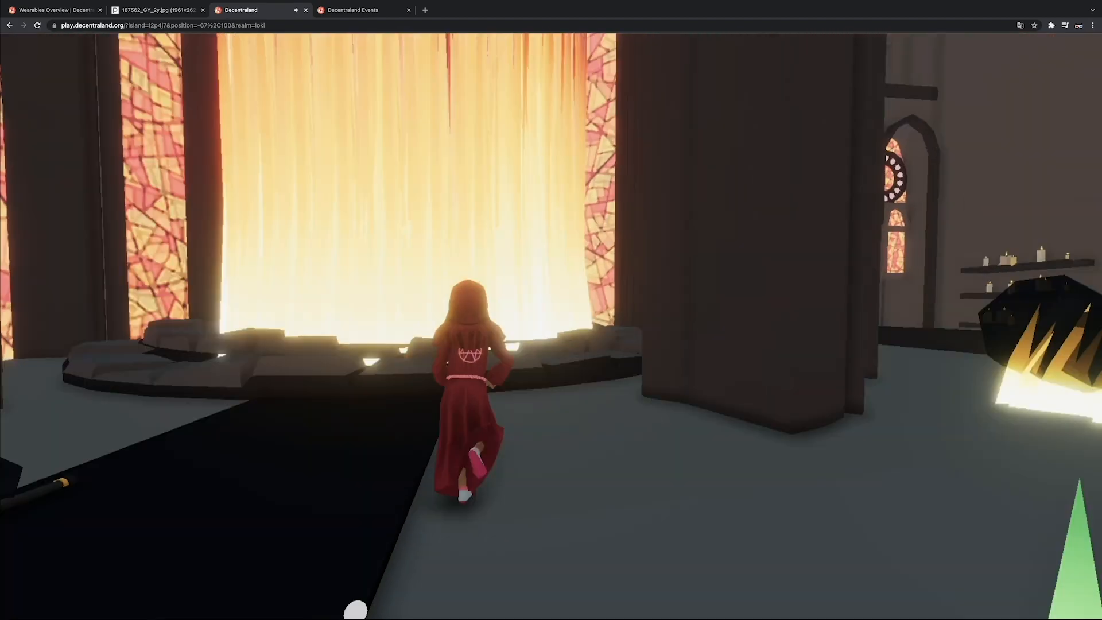
key(w)
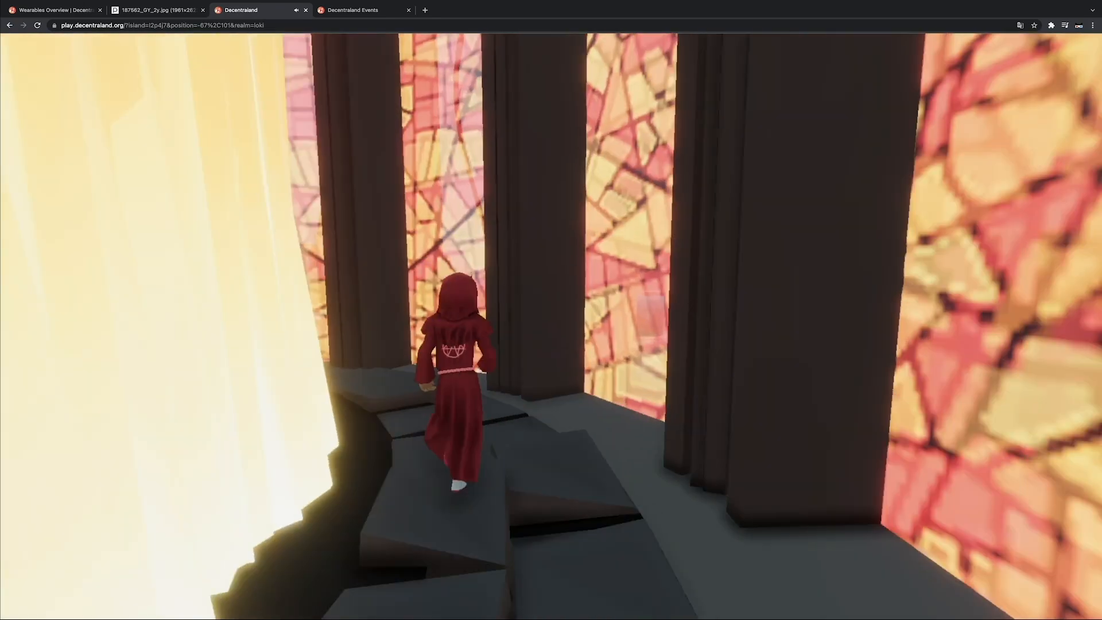
key(w)
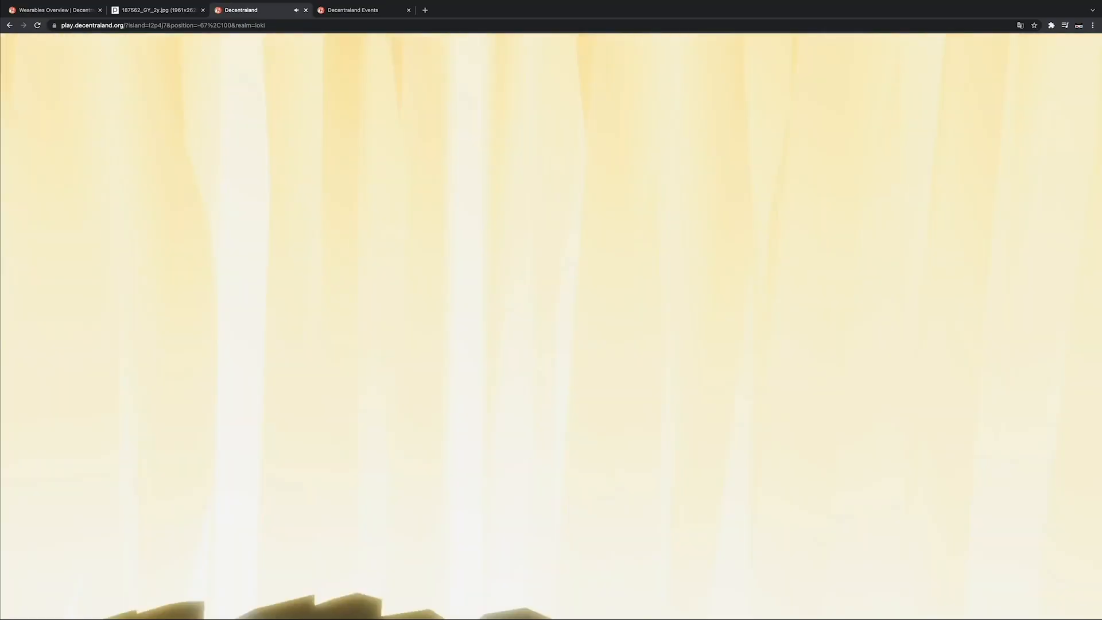
key(w)
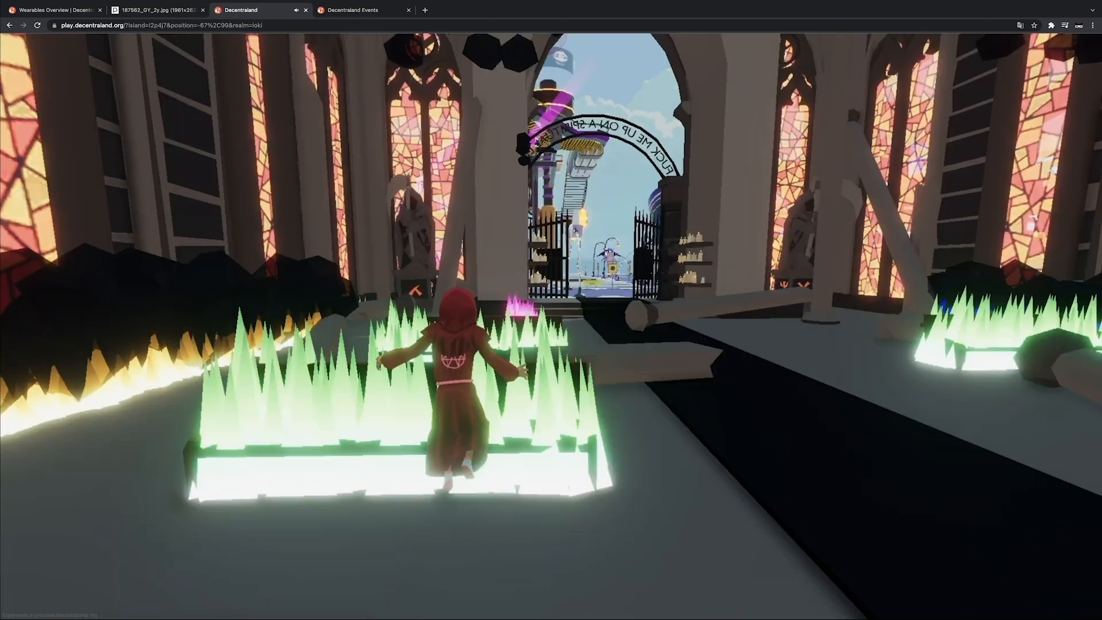
key(w)
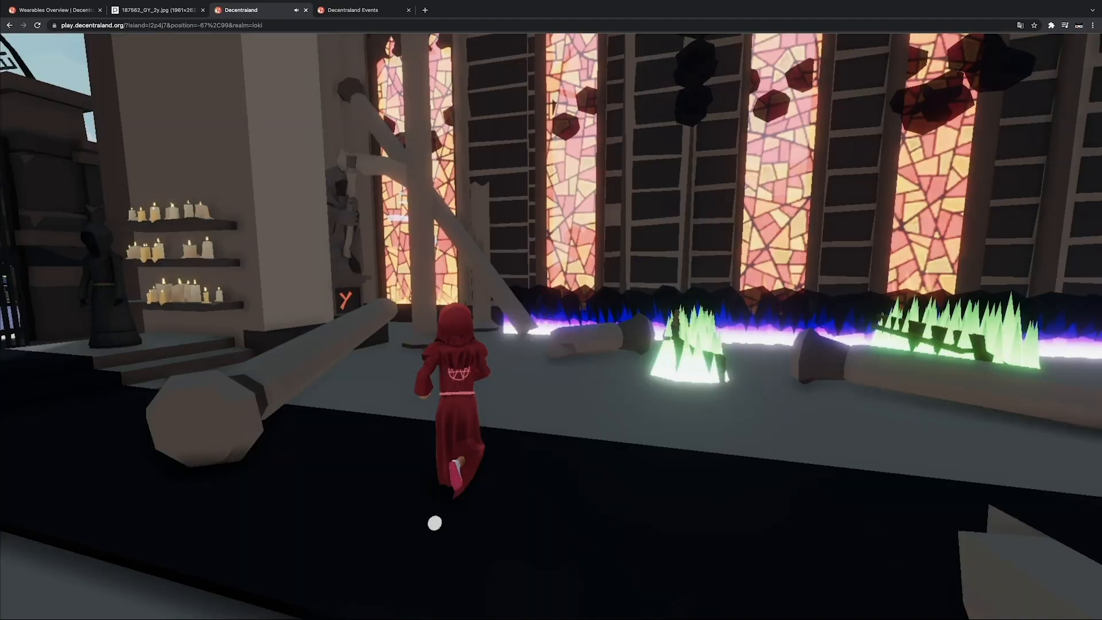
key(w)
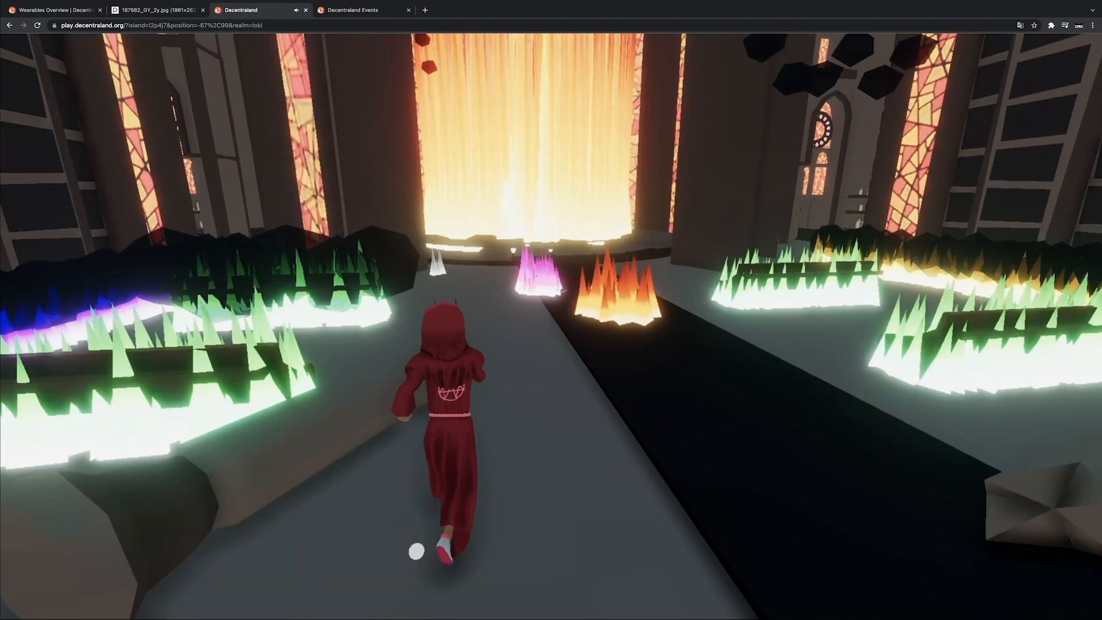
key(w)
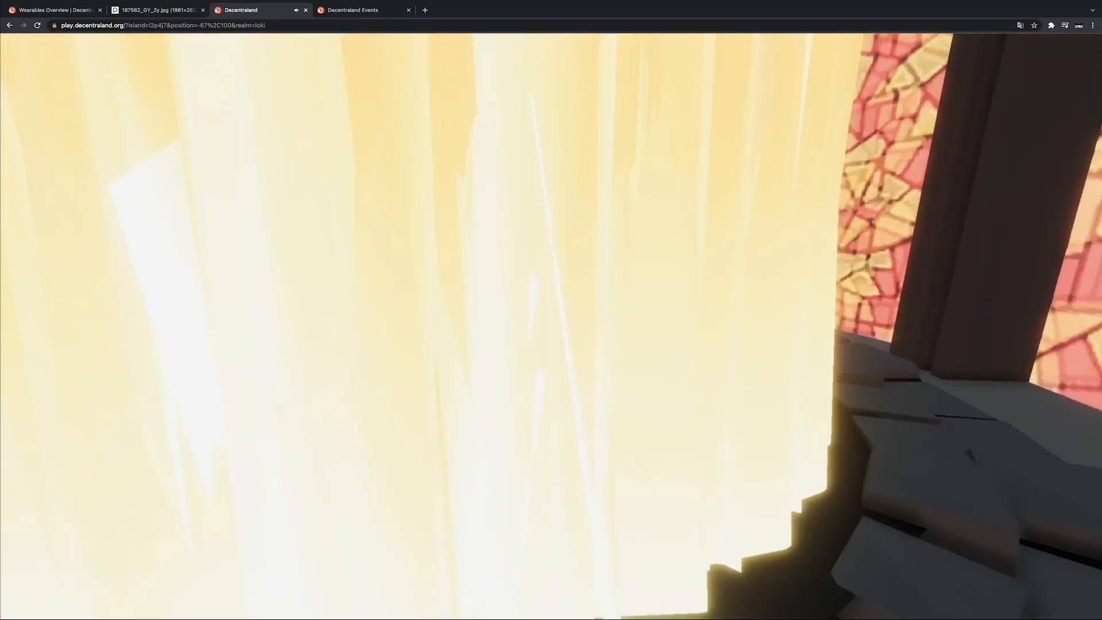
key(w)
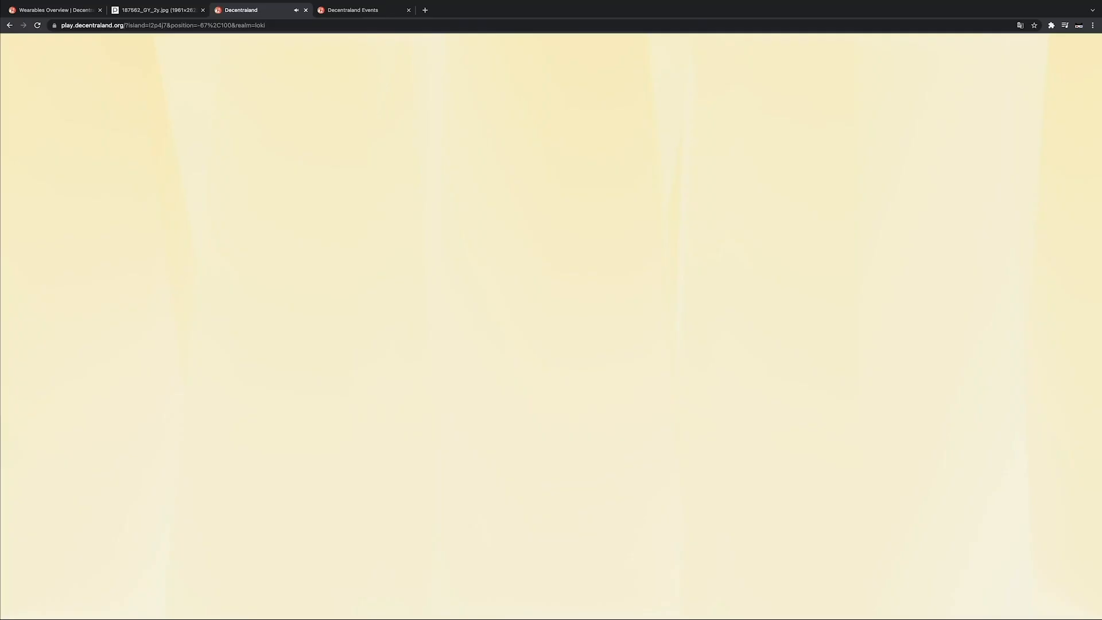
key(w)
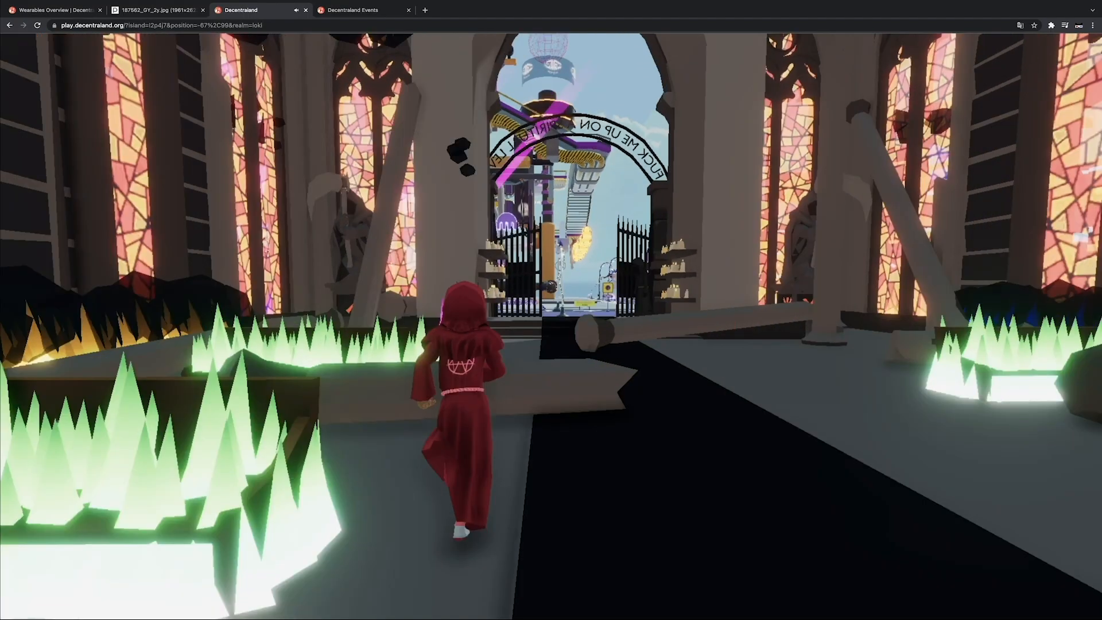
key(w)
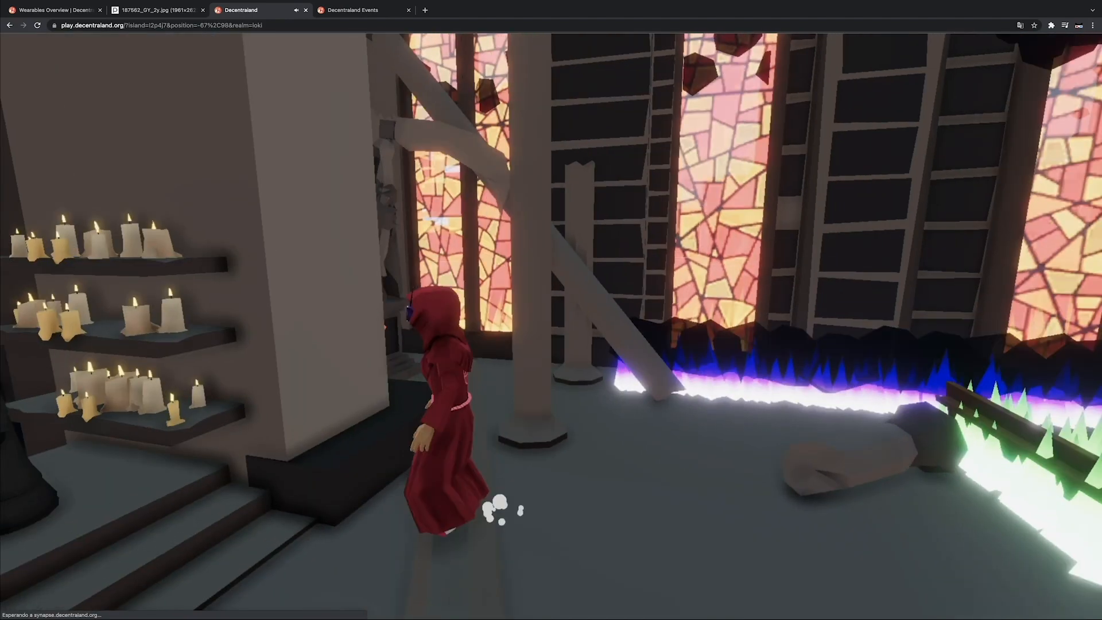
key(w)
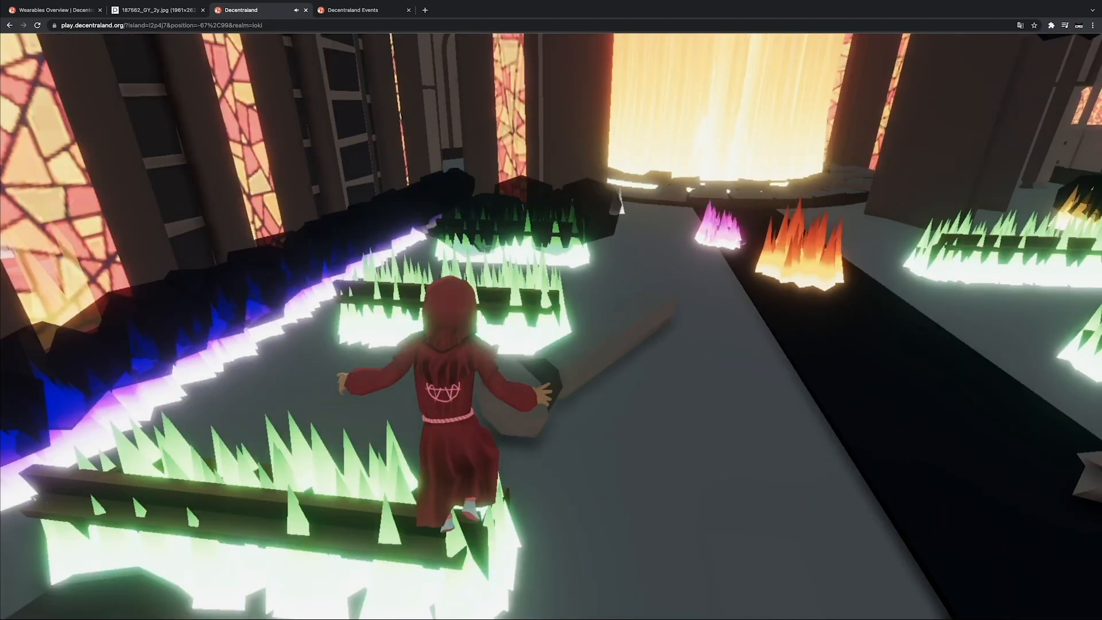
key(w)
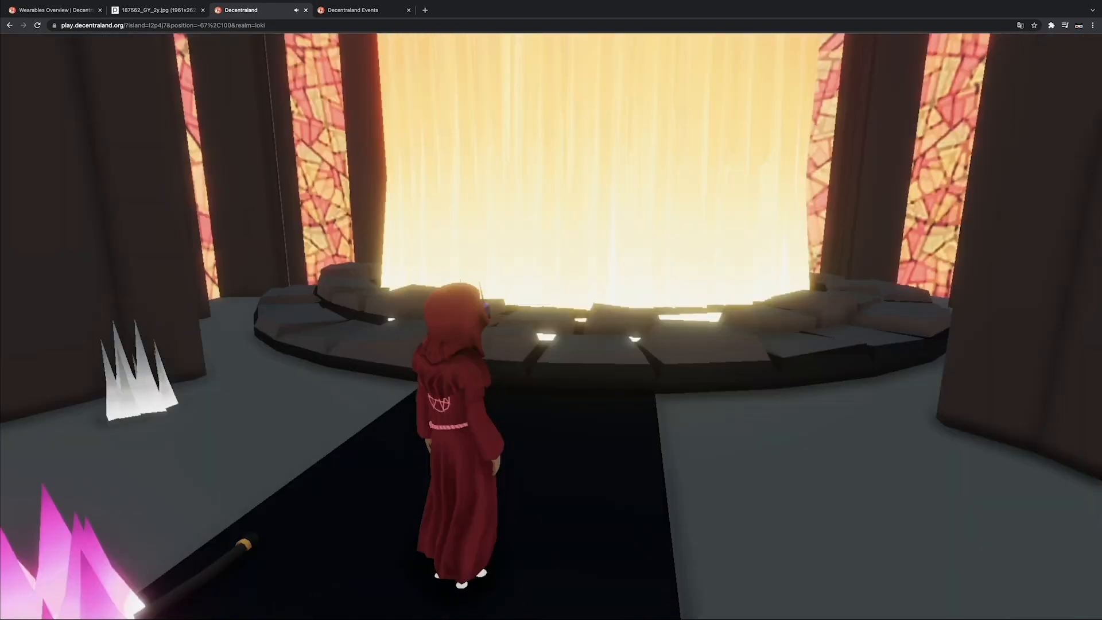
key(s)
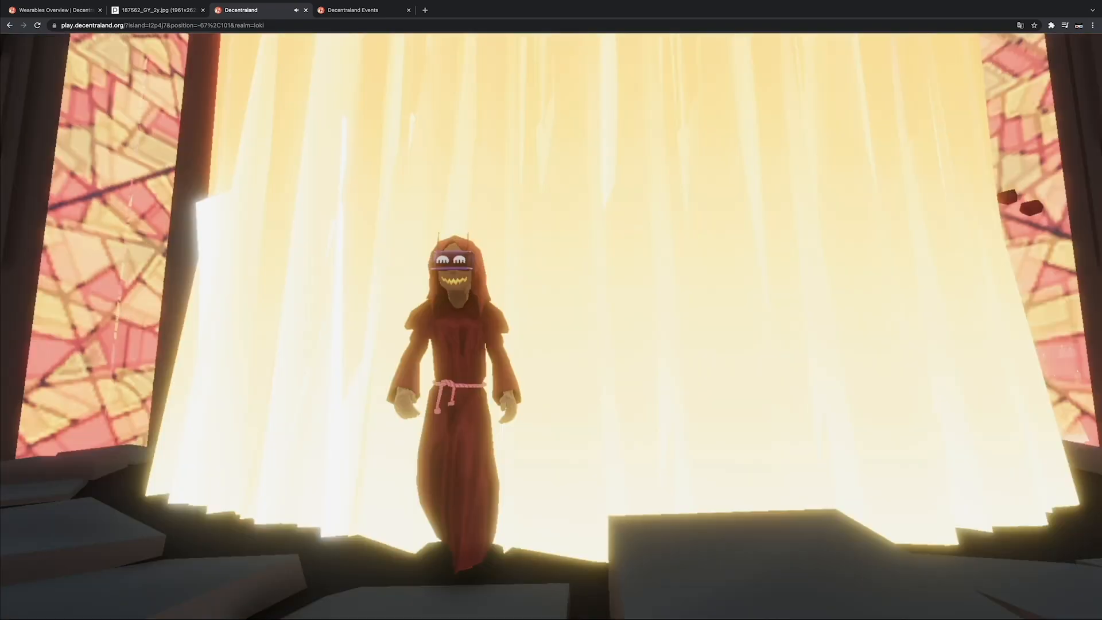
key(w)
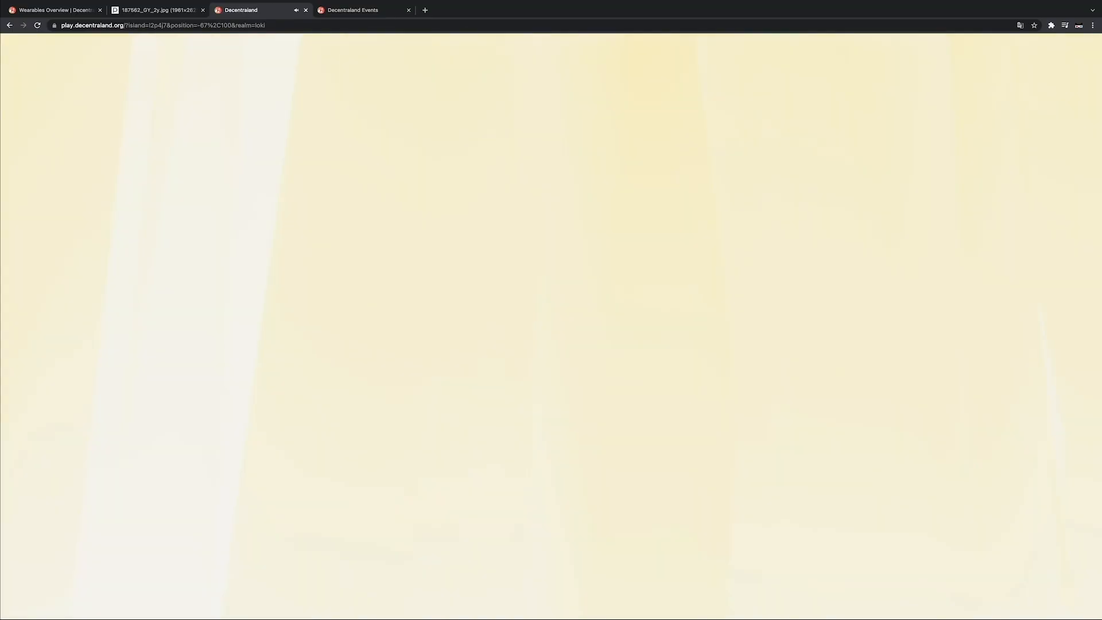
key(w)
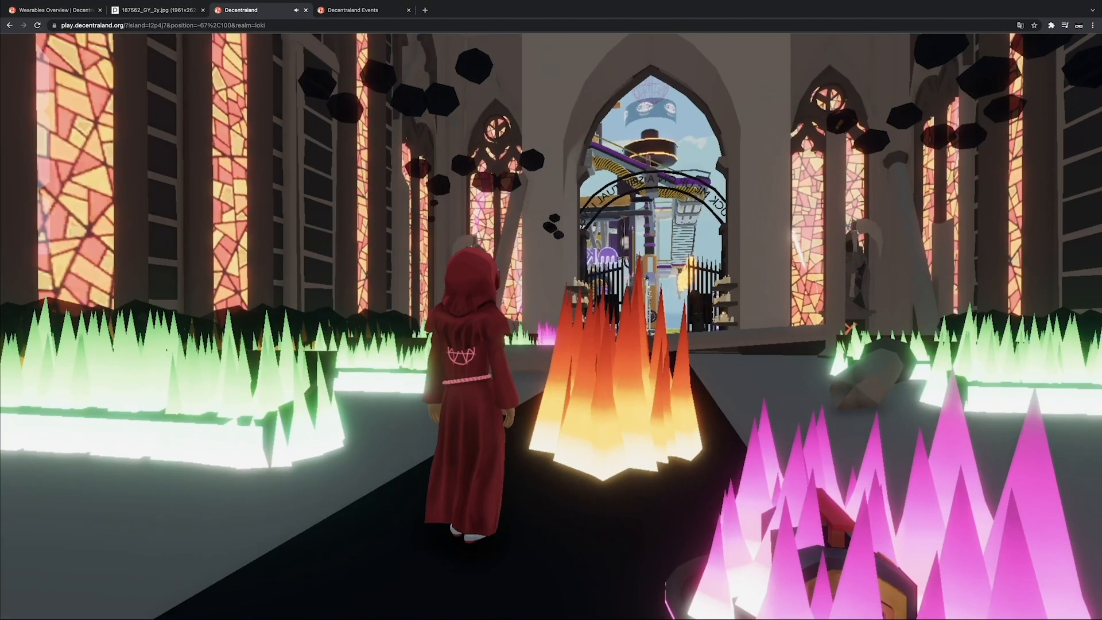
key(space)
key(w)
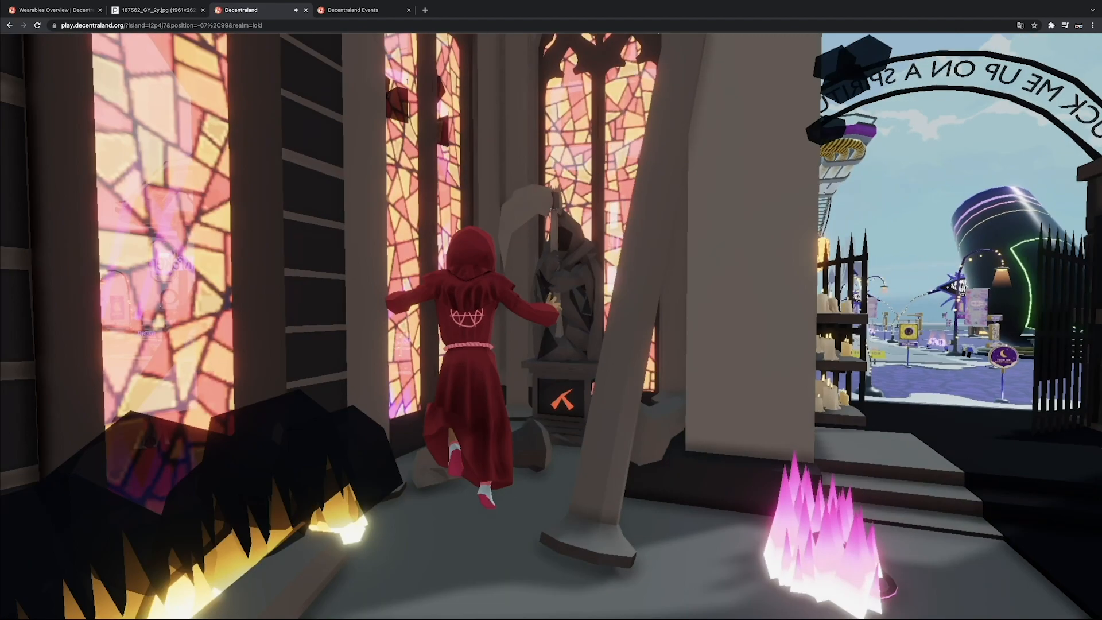
key(w)
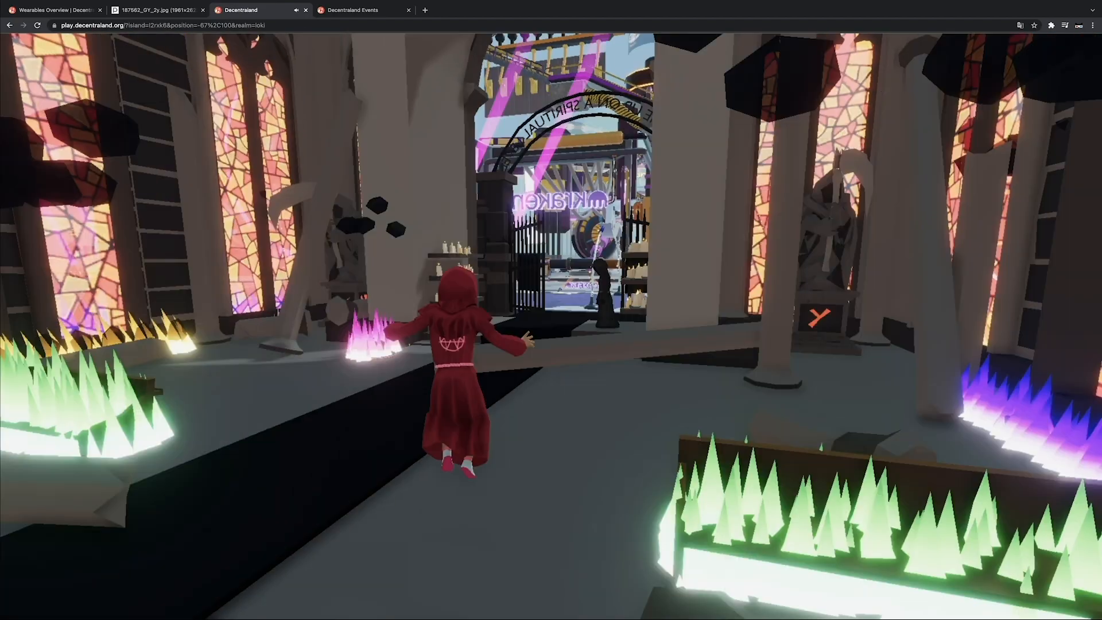
key(w)
key(space)
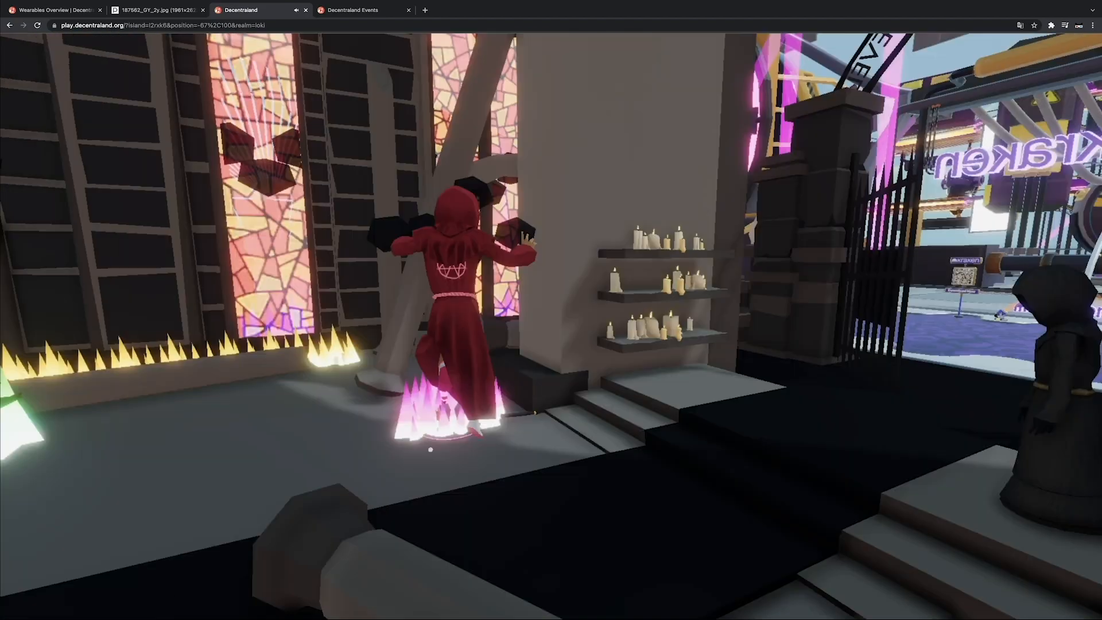
key(space)
key(w)
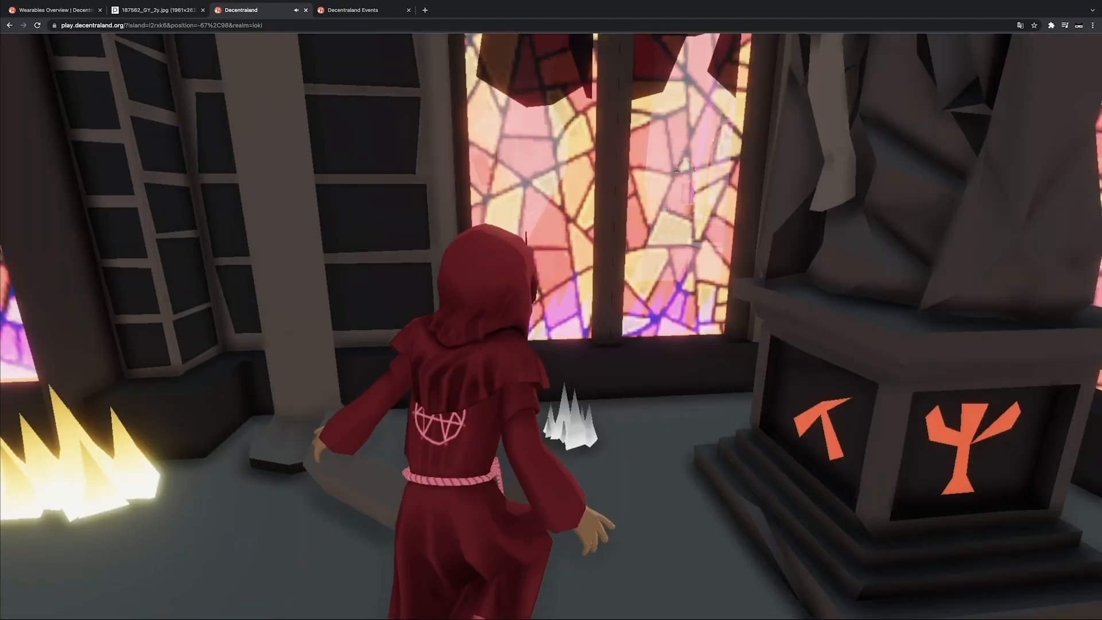
key(w)
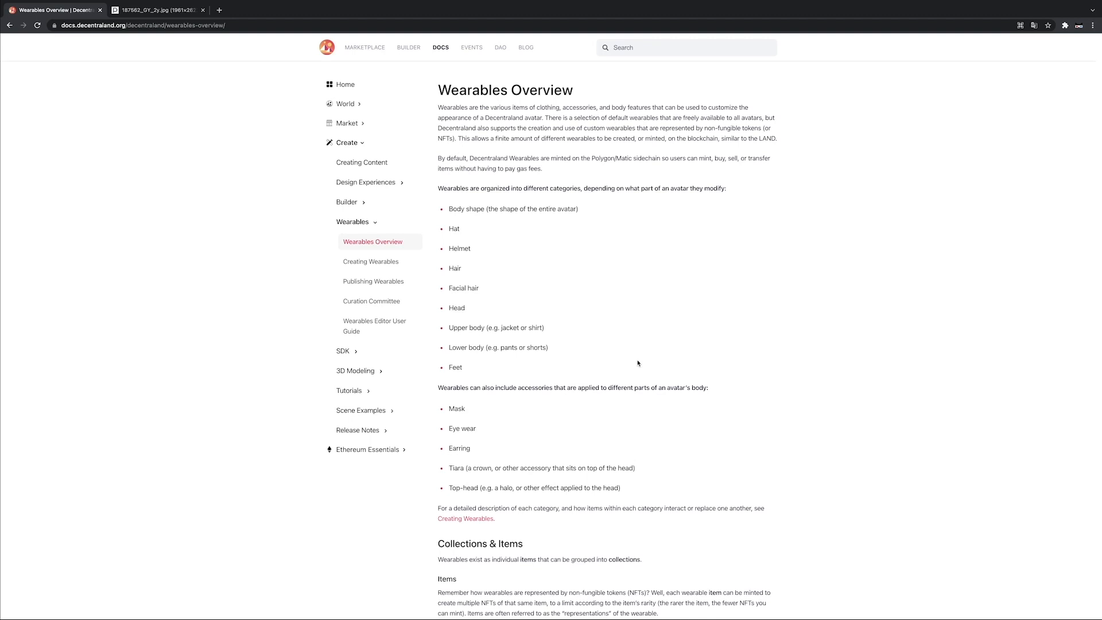
Step: Review the wearable categories and accessories on the Wearables Overview page, highlighting the list from body shape to eye wear
click(101, 25)
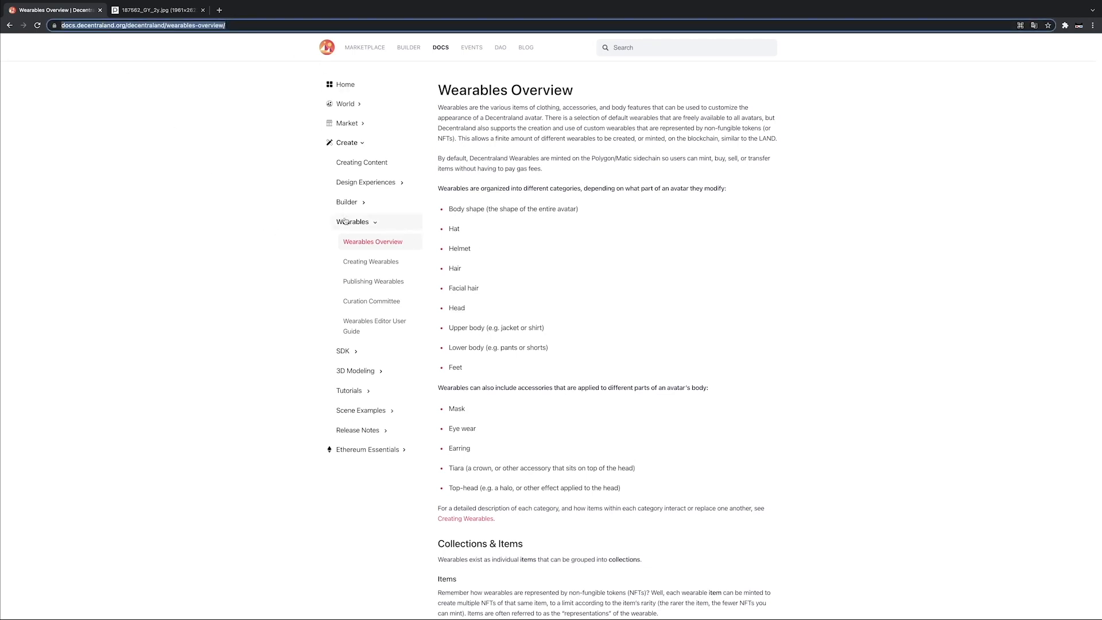
click(393, 225)
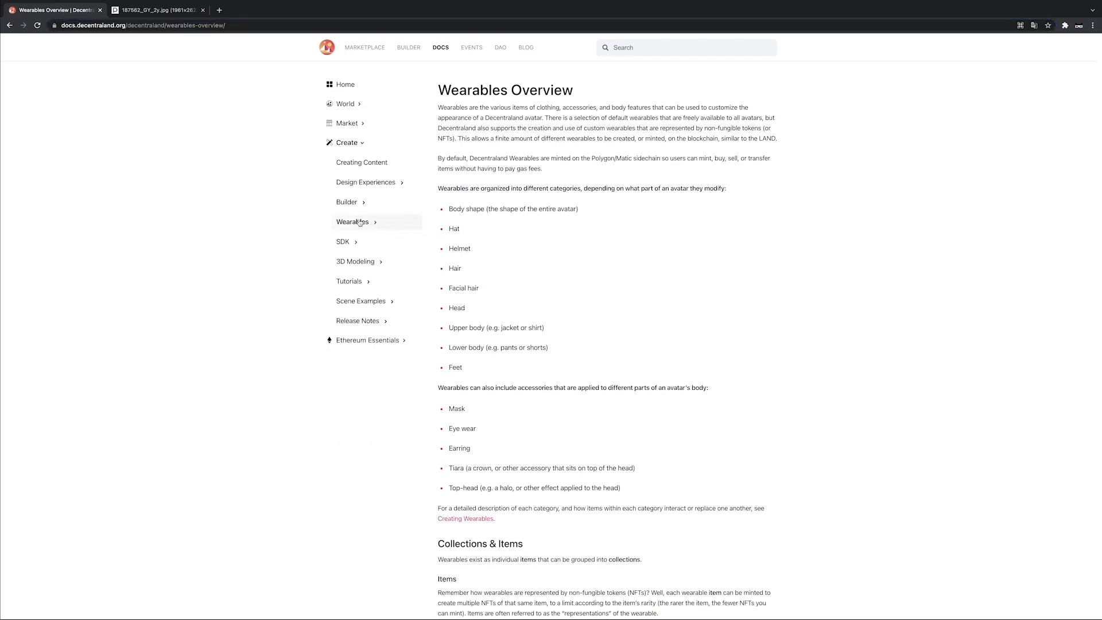
click(379, 229)
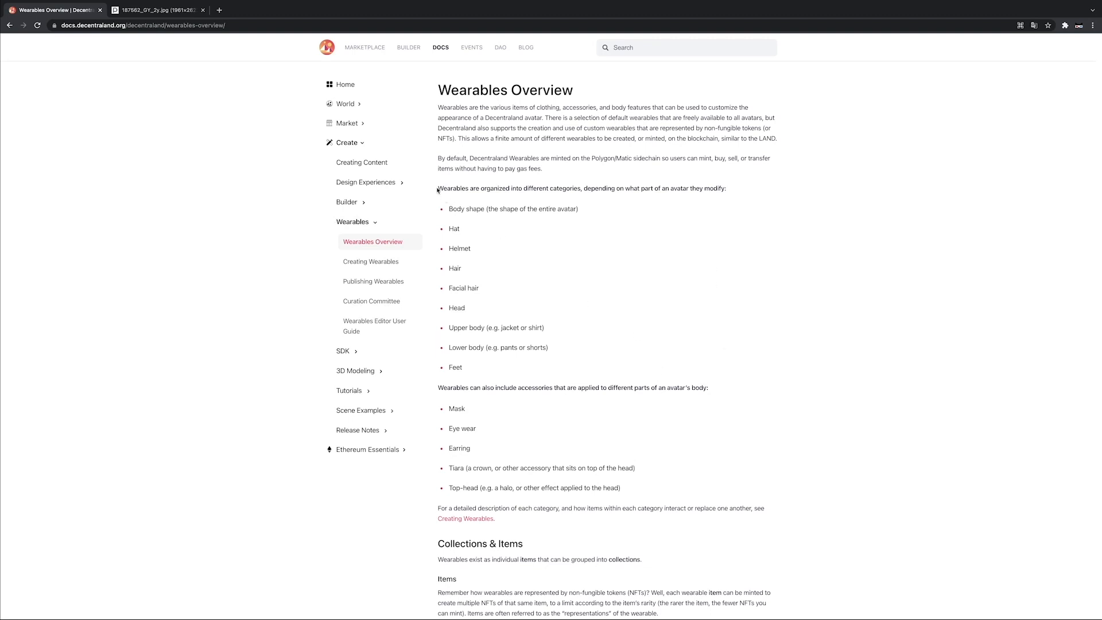
drag(437, 190, 601, 434)
click(635, 431)
Step: Open the Creating Wearables guide and read through its avatar system, model limits, skin texture and bone weighting sections
click(371, 262)
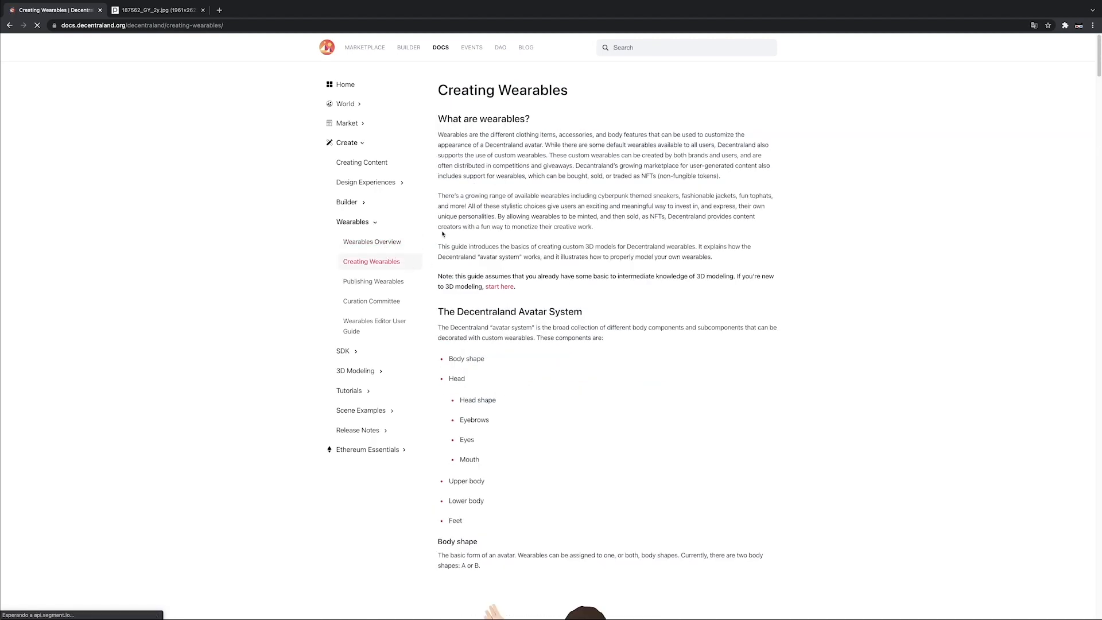
scroll(598, 386, down, 3)
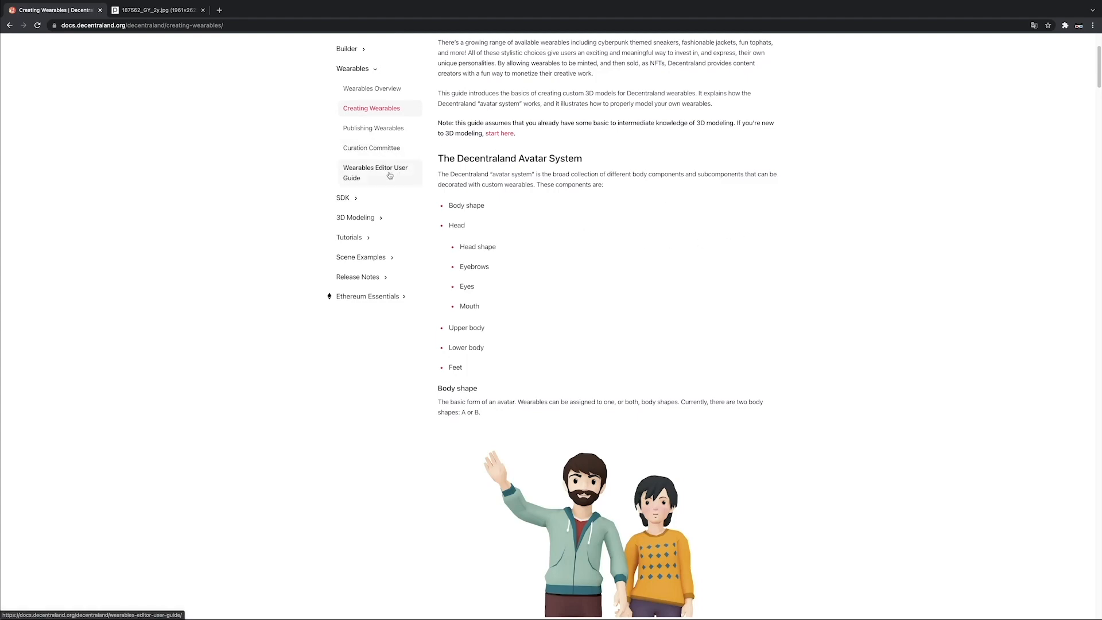
scroll(593, 256, down, 15)
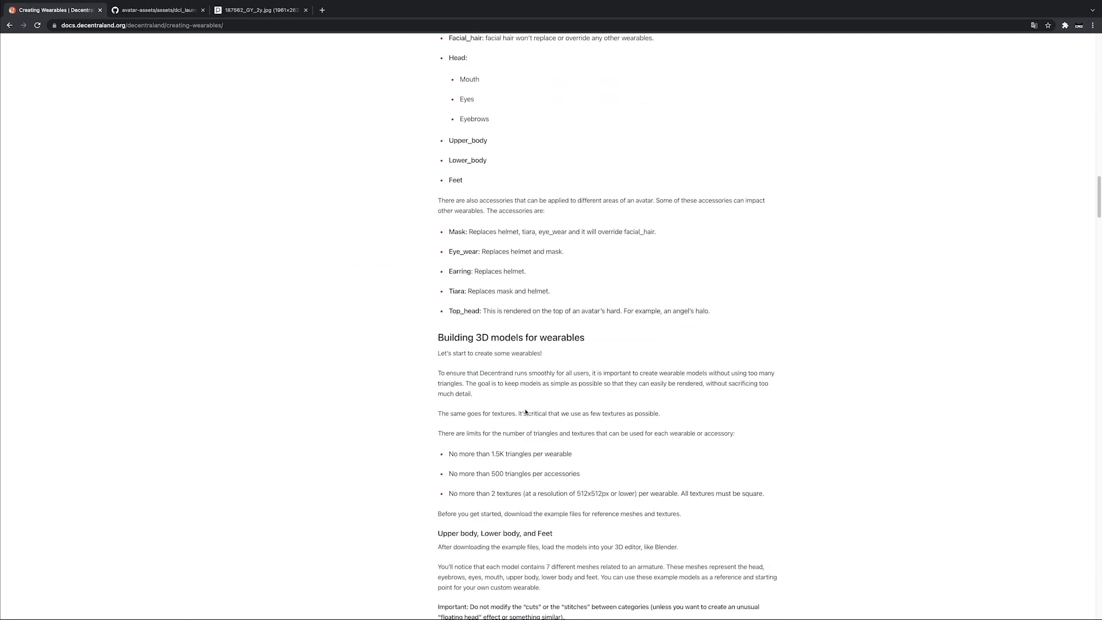
scroll(525, 411, down, 20)
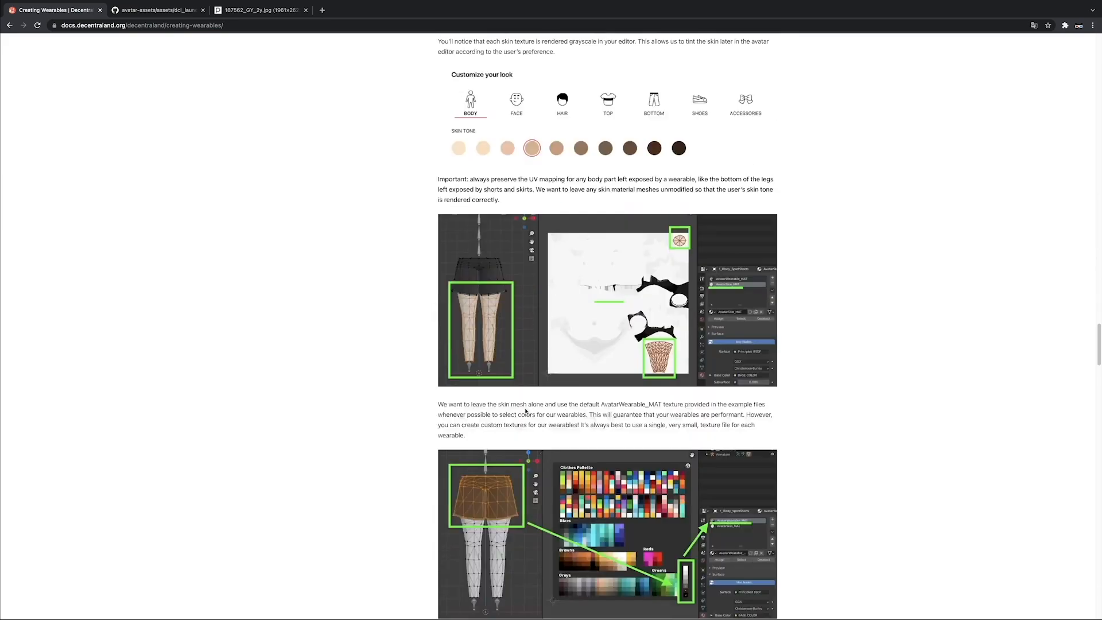
scroll(525, 412, down, 20)
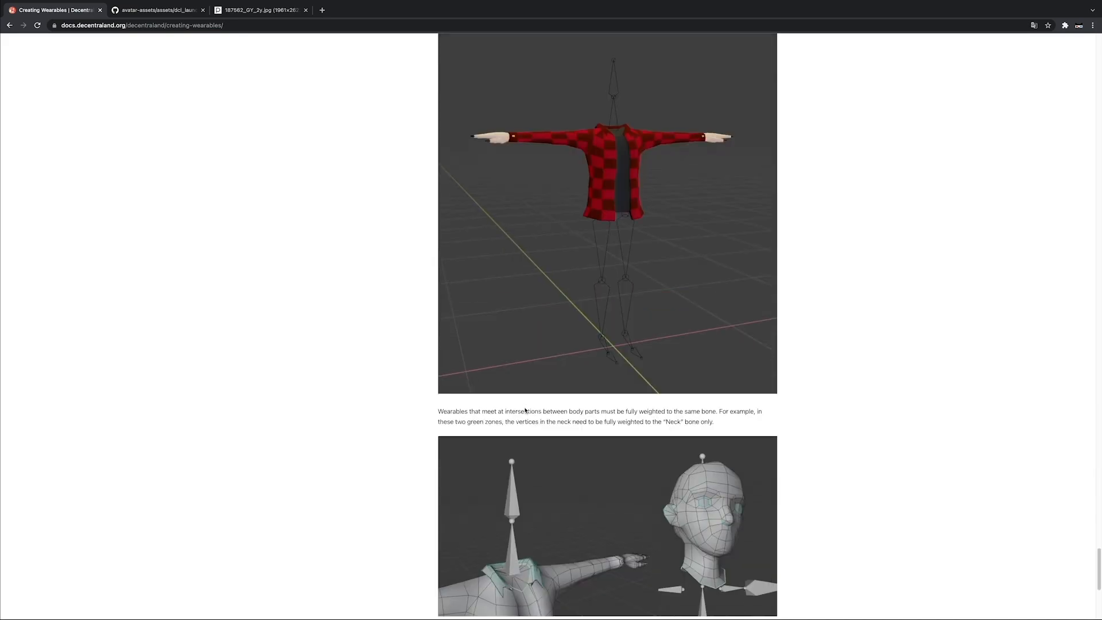
scroll(525, 410, down, 6)
Step: Open the guide's Wearable Reference Models folder in Google Drive and browse to Examples, Earring, F_BlueStar
click(470, 490)
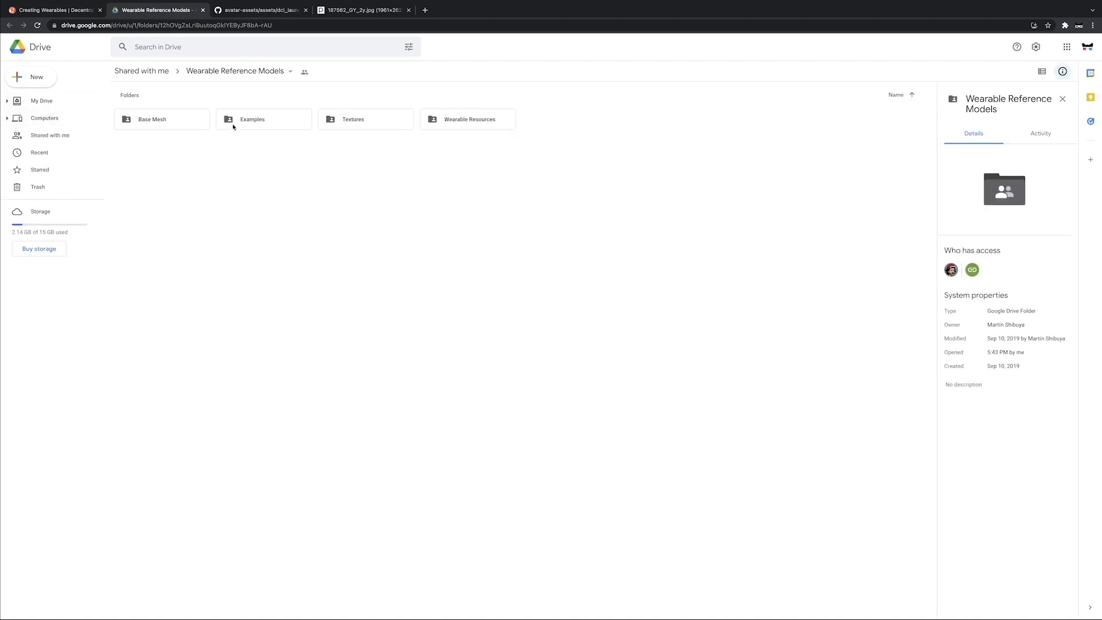
click(255, 120)
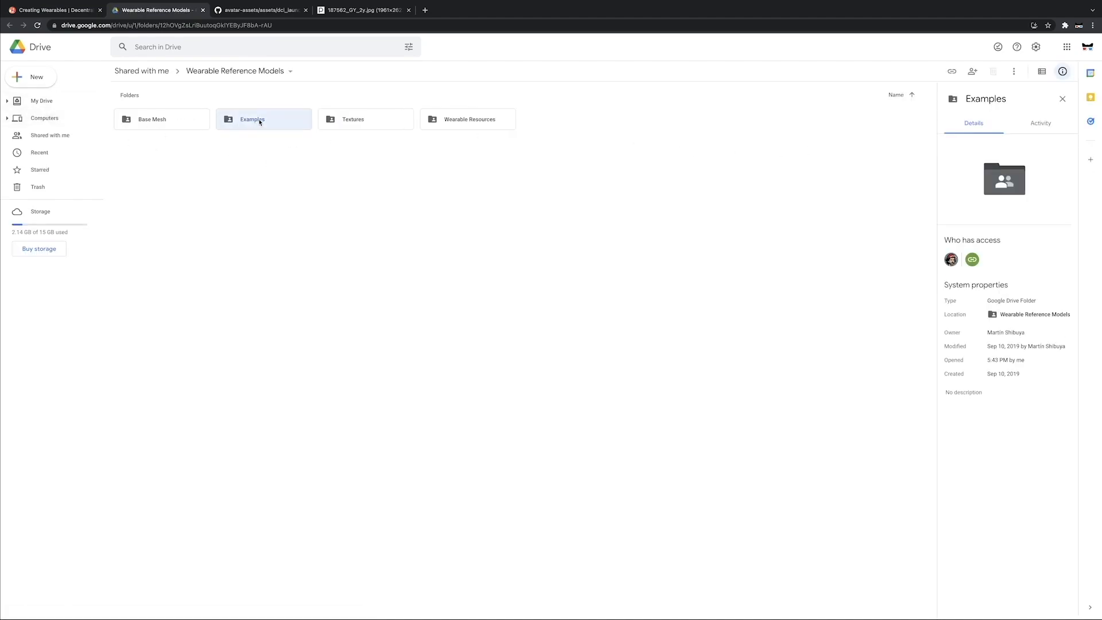
double_click(260, 121)
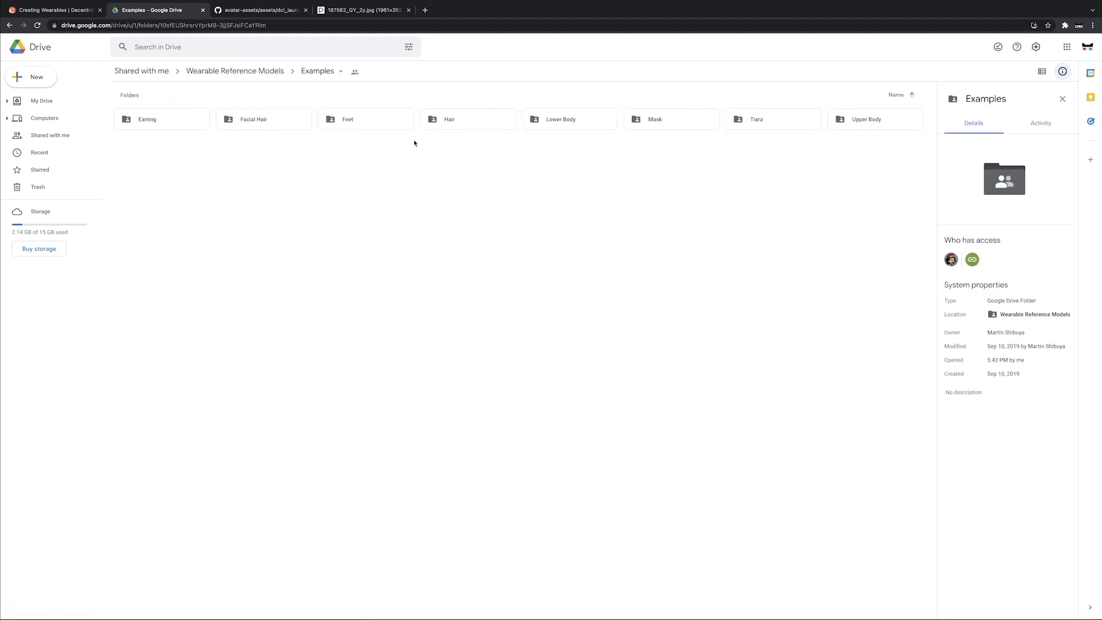
double_click(169, 126)
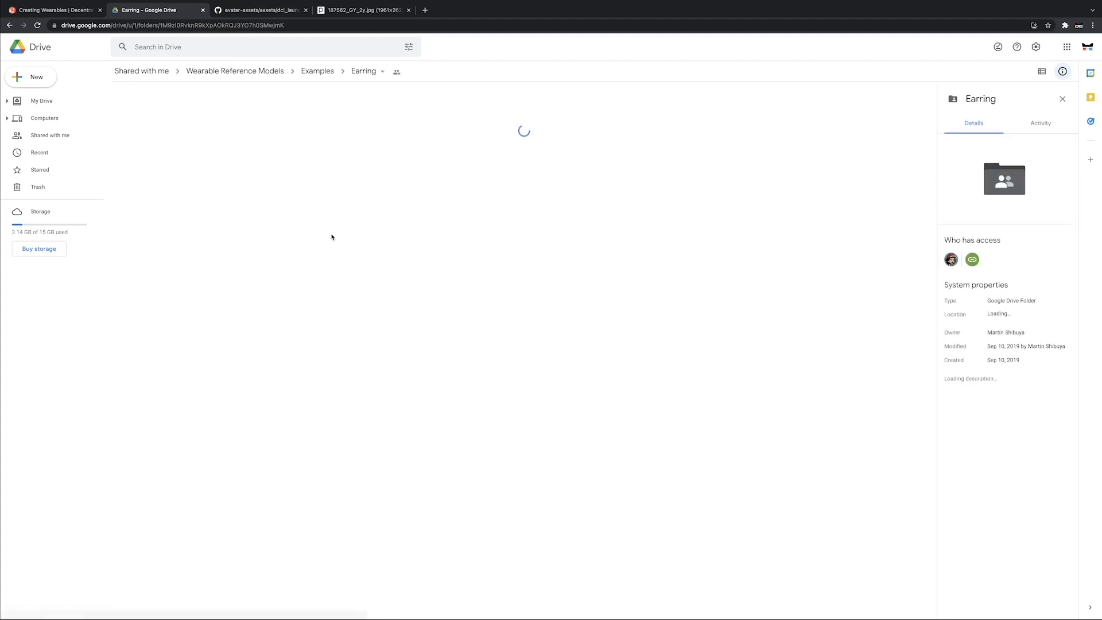
click(152, 125)
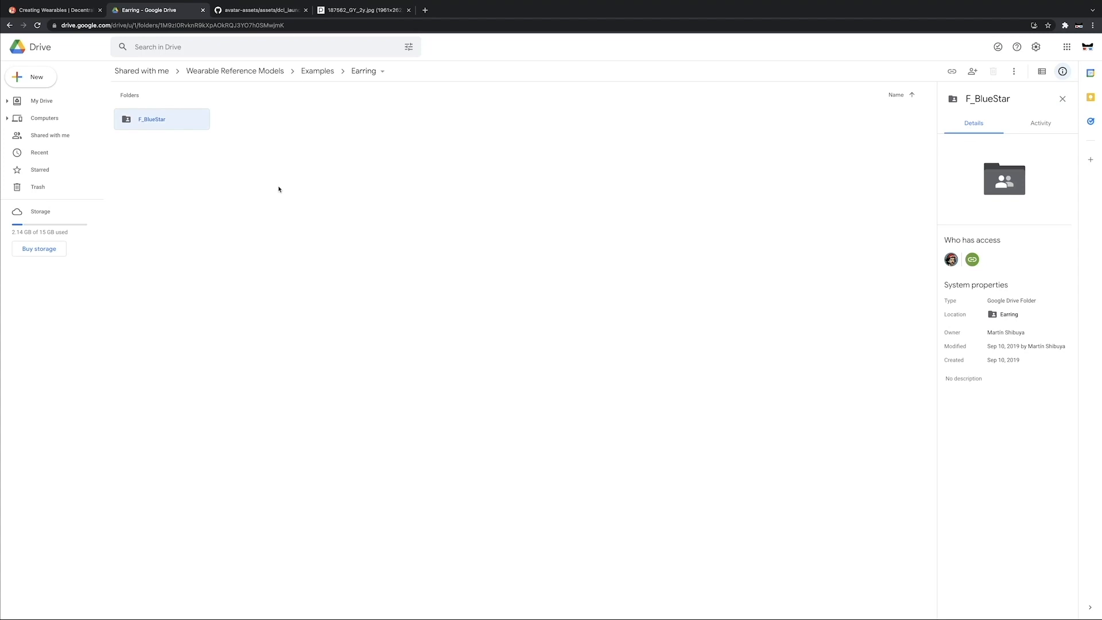
double_click(161, 121)
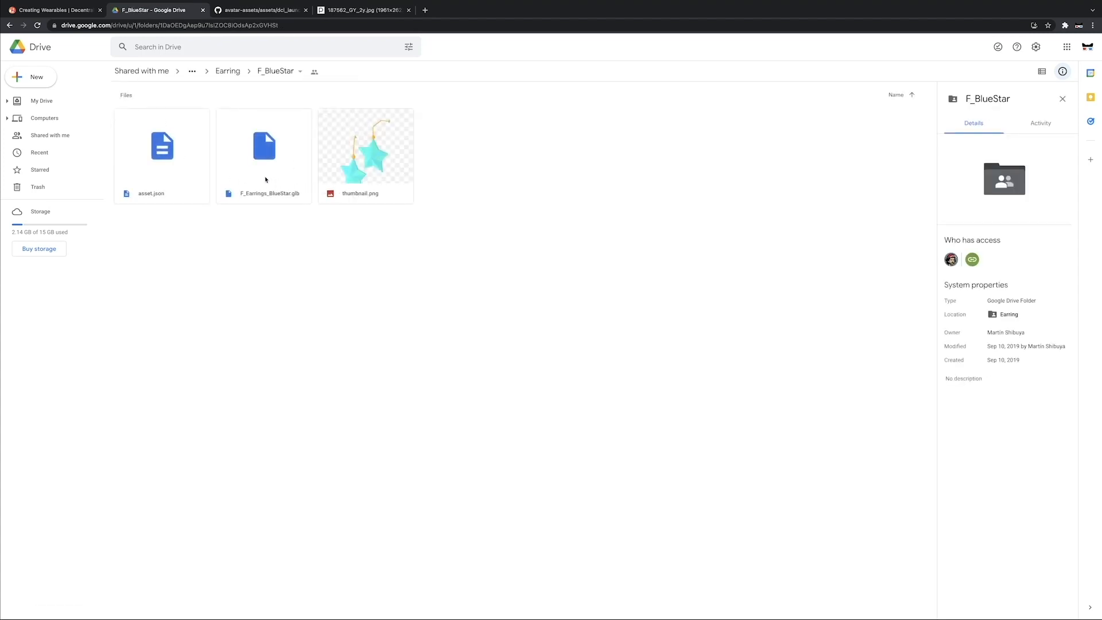
Step: Check the details of F_Earrings_BlueStar.glb, and return to the Wearable Reference Models folder
click(265, 179)
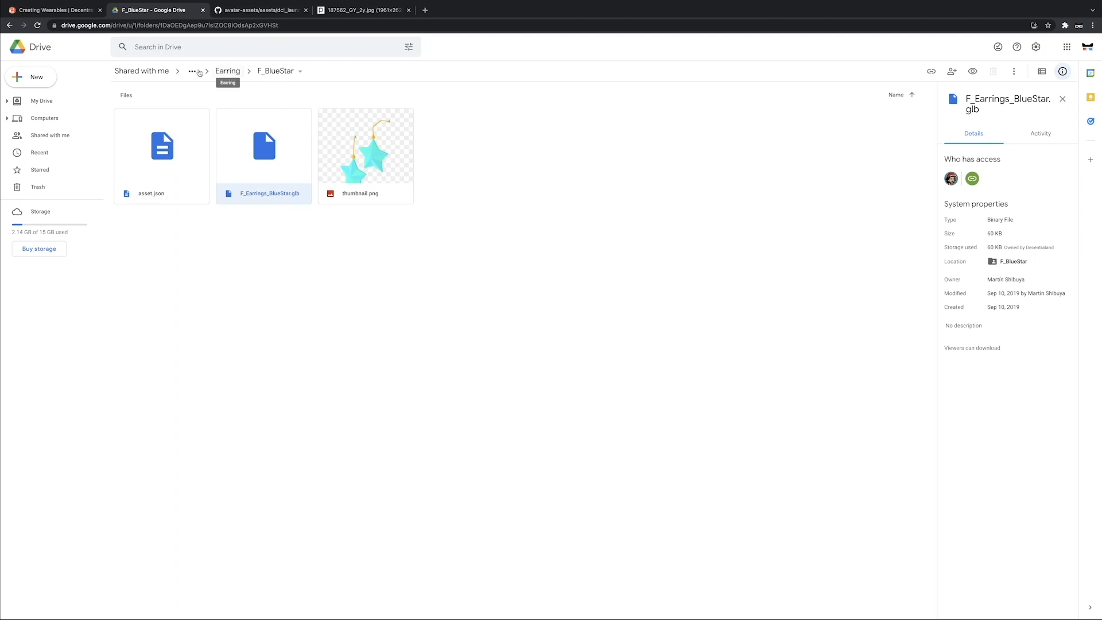
click(228, 74)
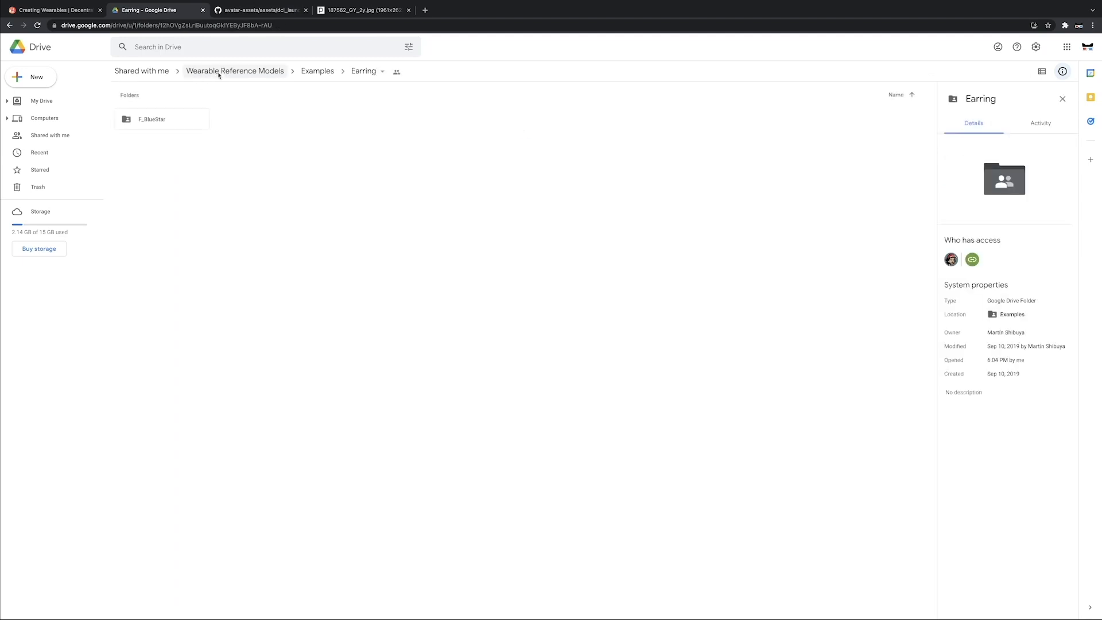
click(206, 72)
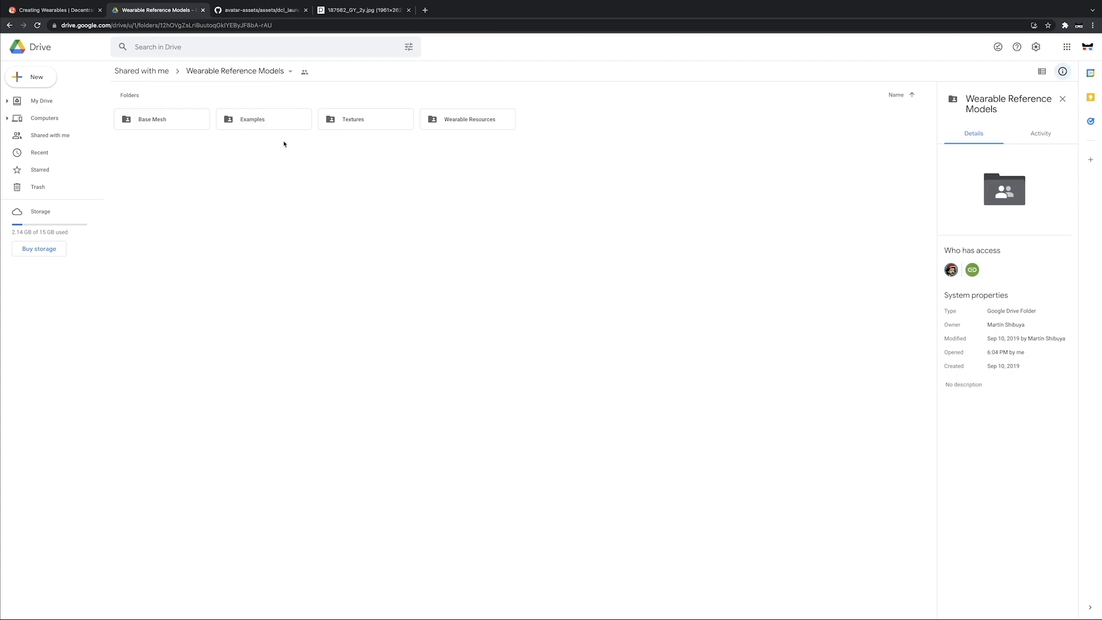
Step: Search the web for "decentraland github avatar assets" and open the decentraland/avatar-assets repository on GitHub
key(ctrl+t)
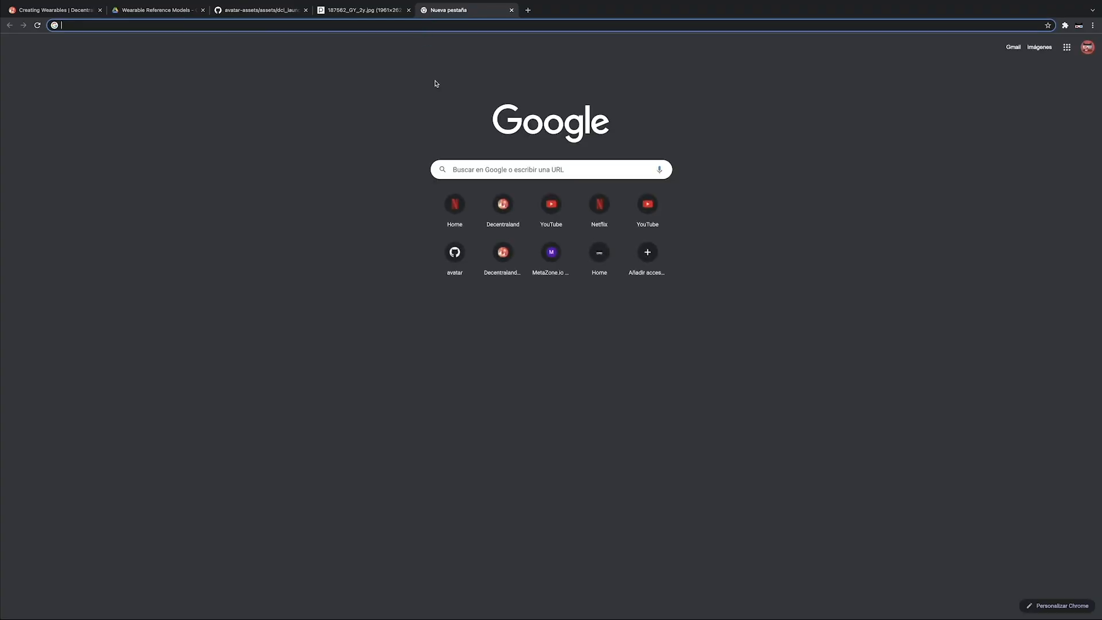
text(decentral)
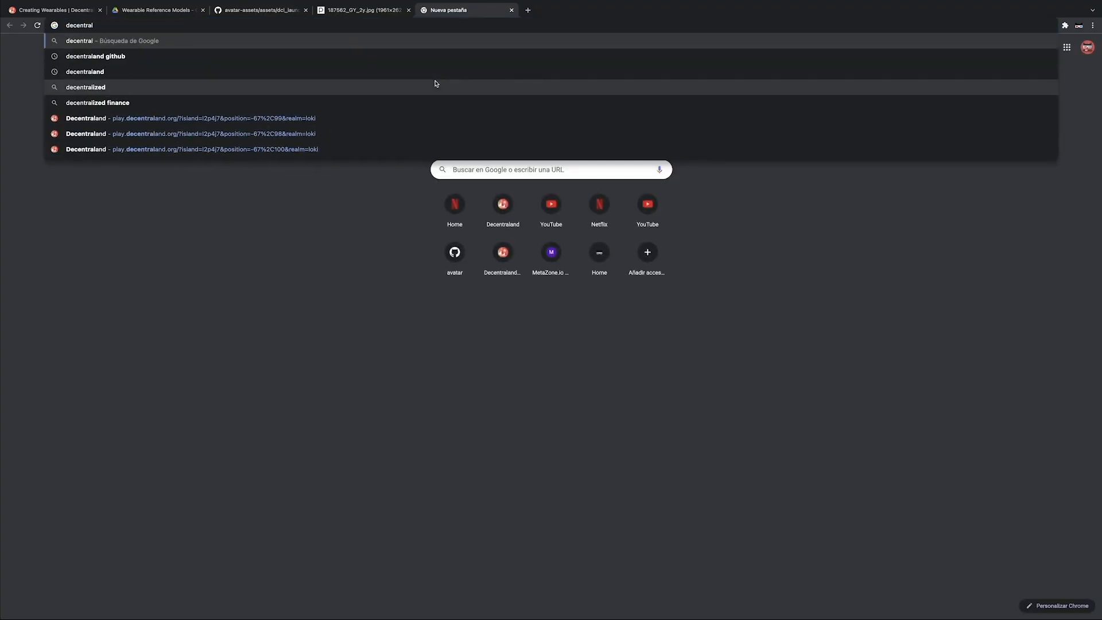
text(aland github ava)
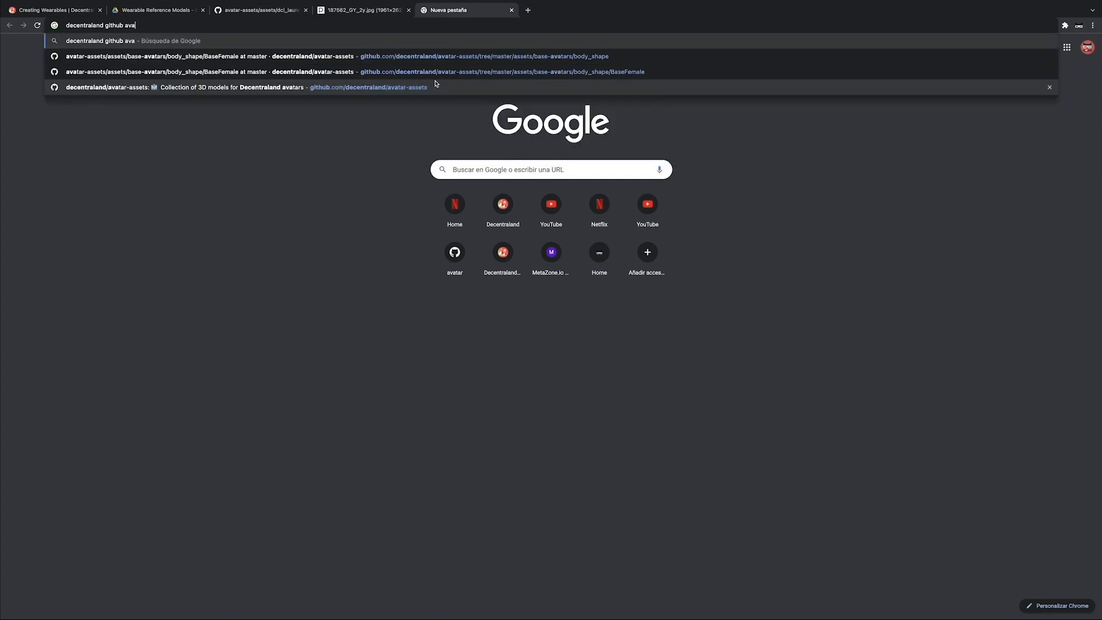
text(tar assets)
key(Return)
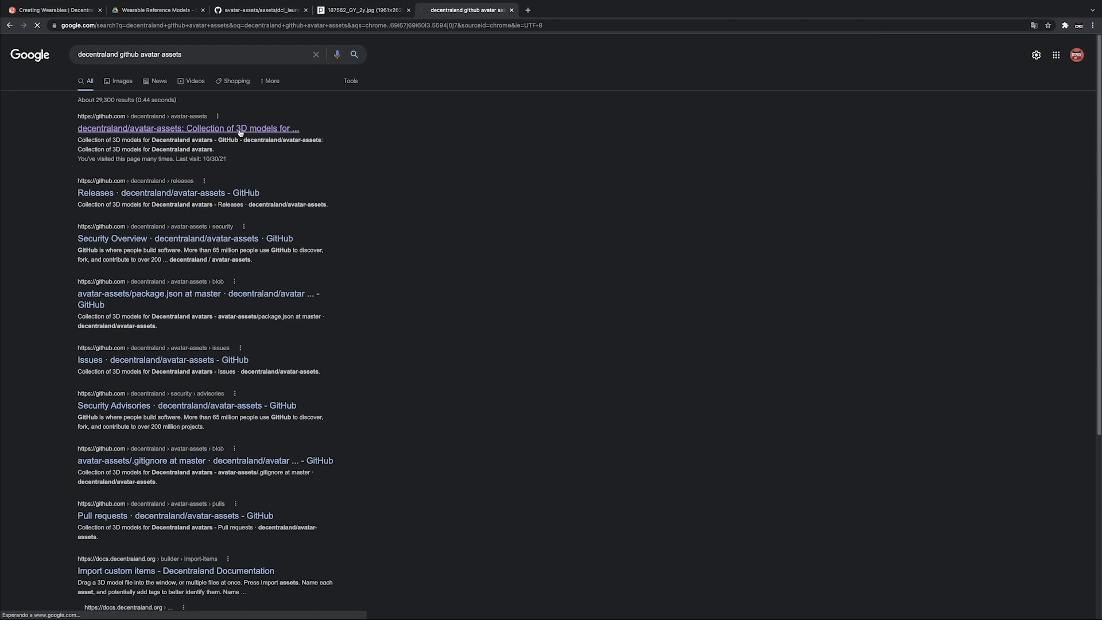
click(240, 129)
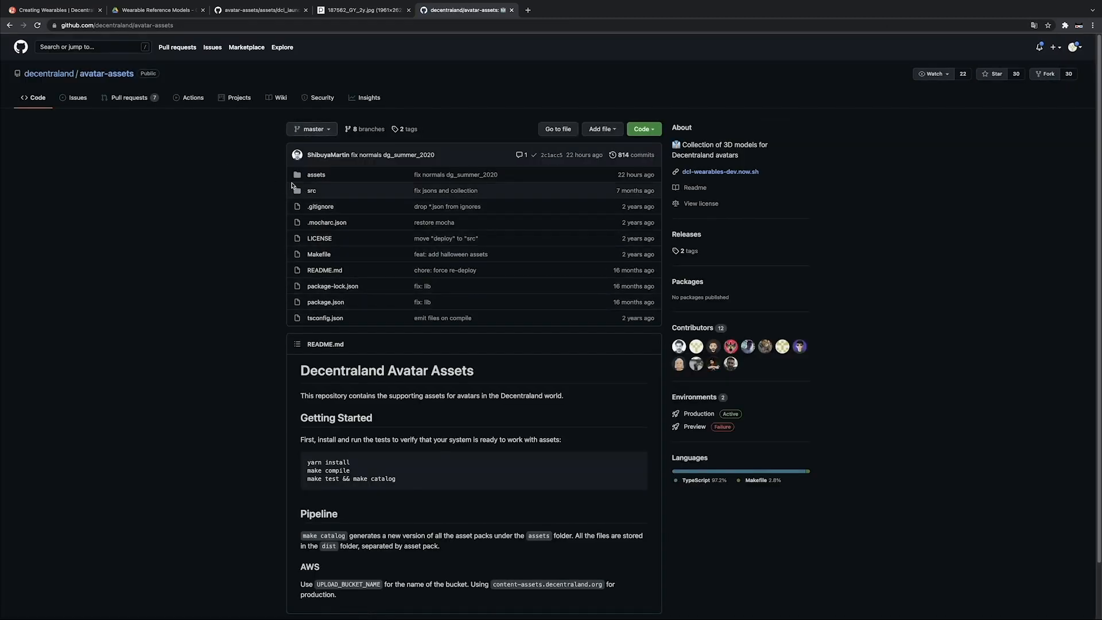
Step: Browse the repository to the assets/dcl_launch/hat/dcl_hat_hat folder
click(328, 178)
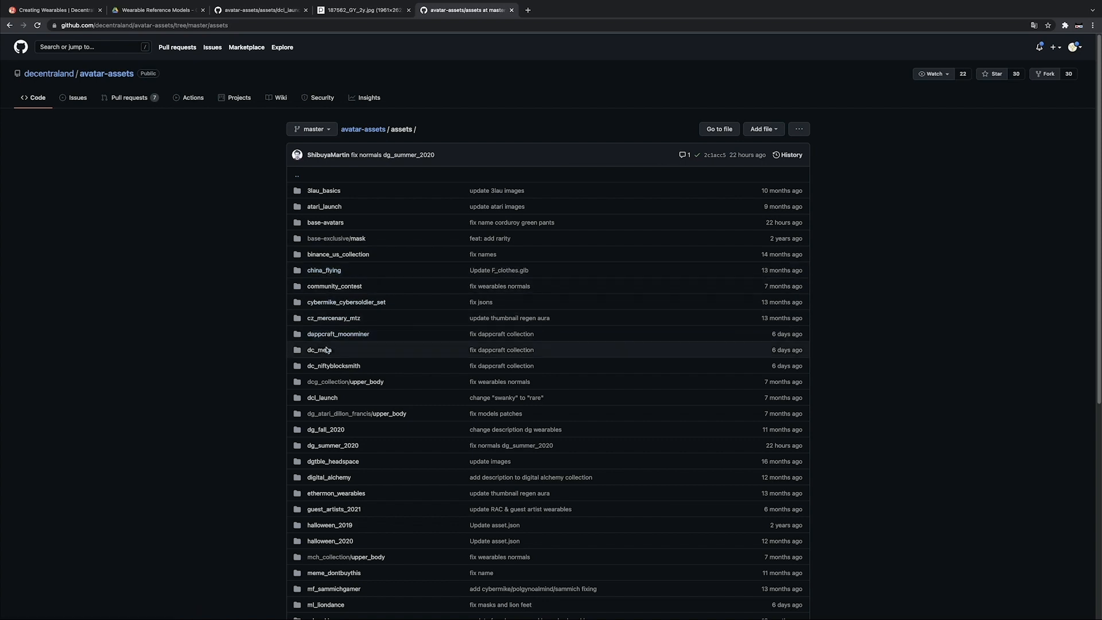
click(323, 398)
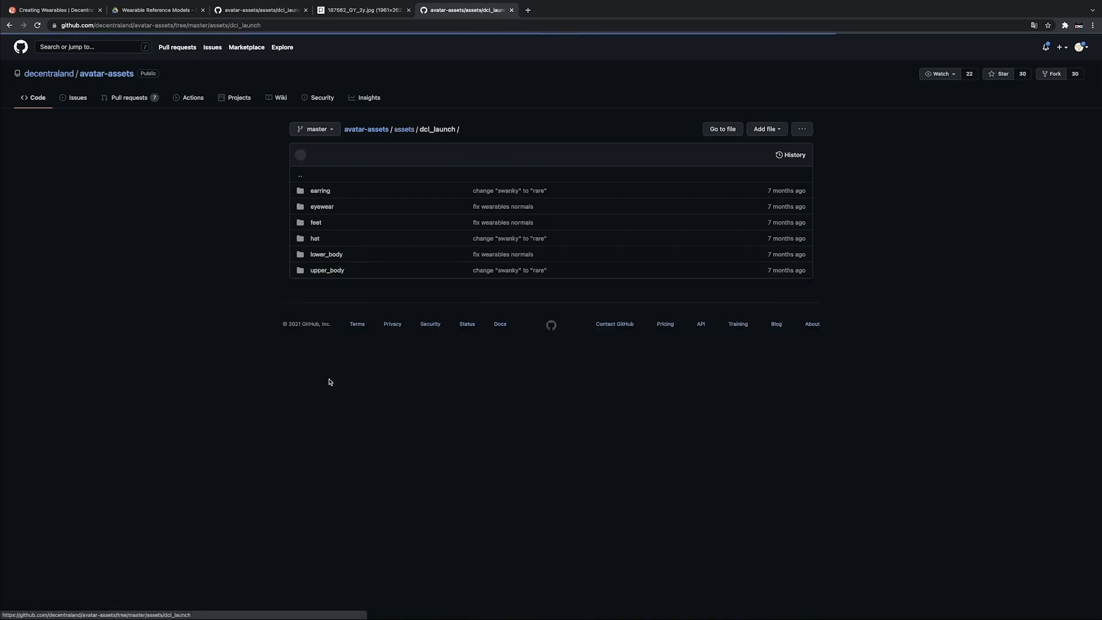
click(315, 240)
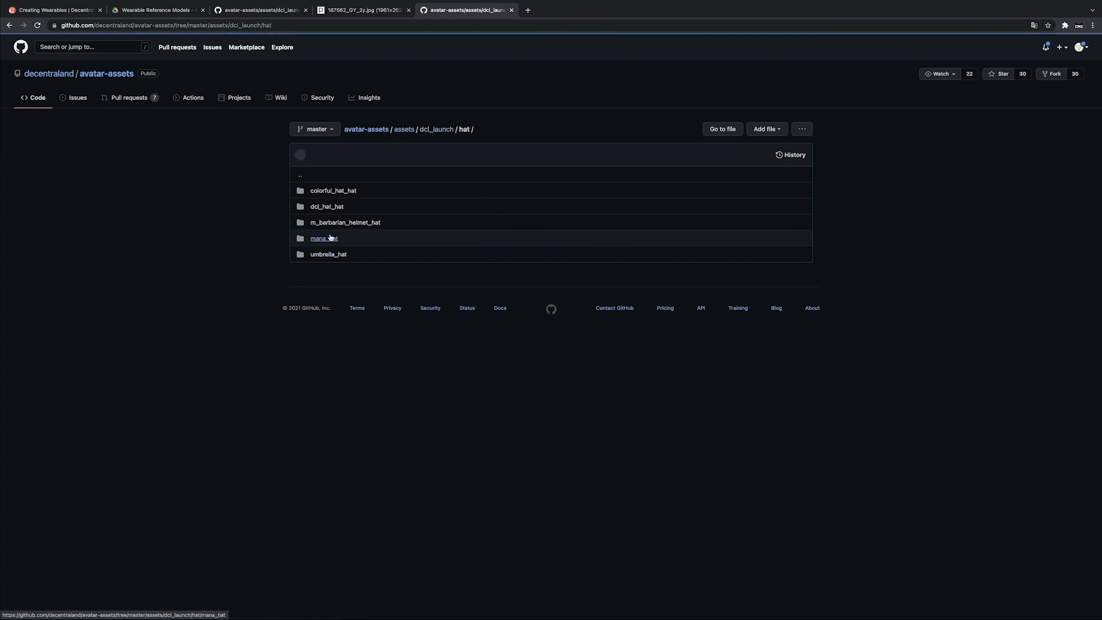
click(322, 207)
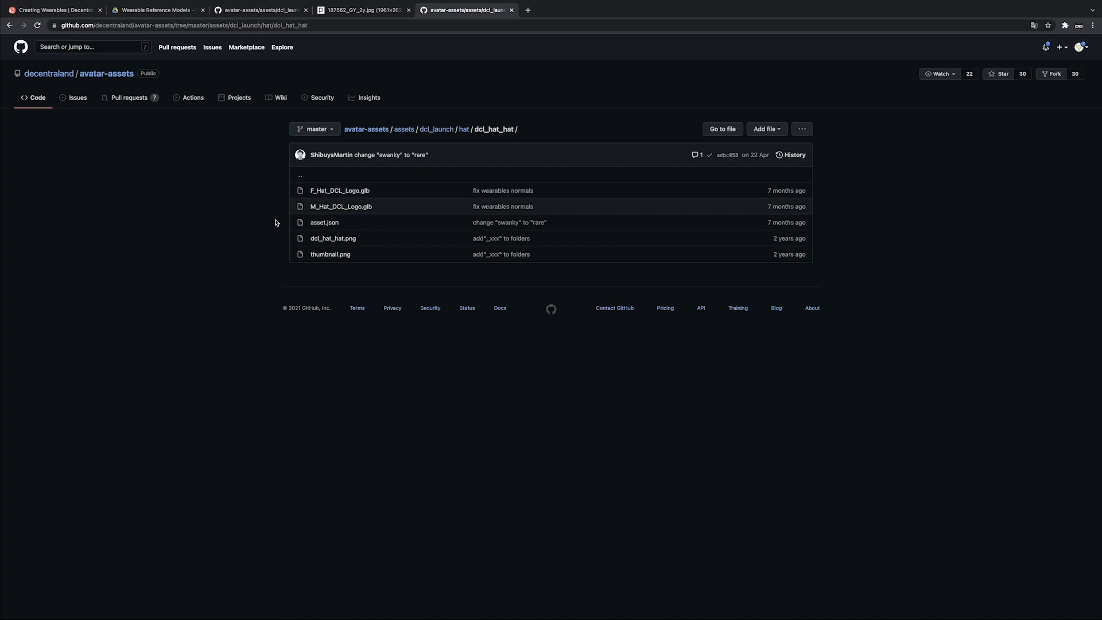
Step: Download the female and male hat models, F_Hat_DCL_Logo.glb and M_Hat_DCL_Logo.glb
click(340, 190)
click(763, 206)
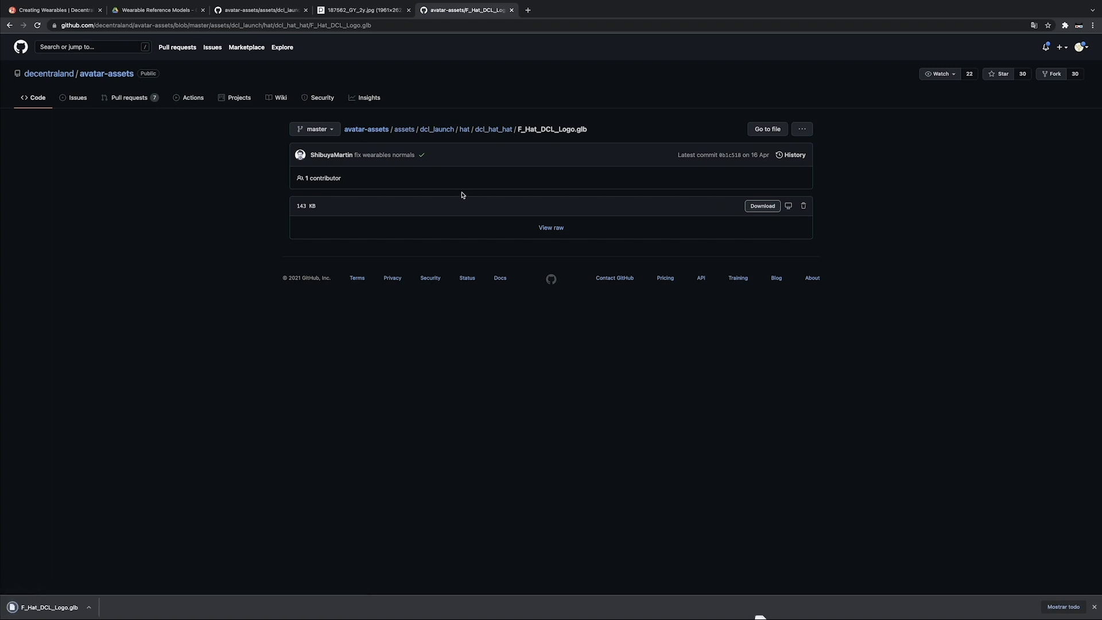
click(9, 27)
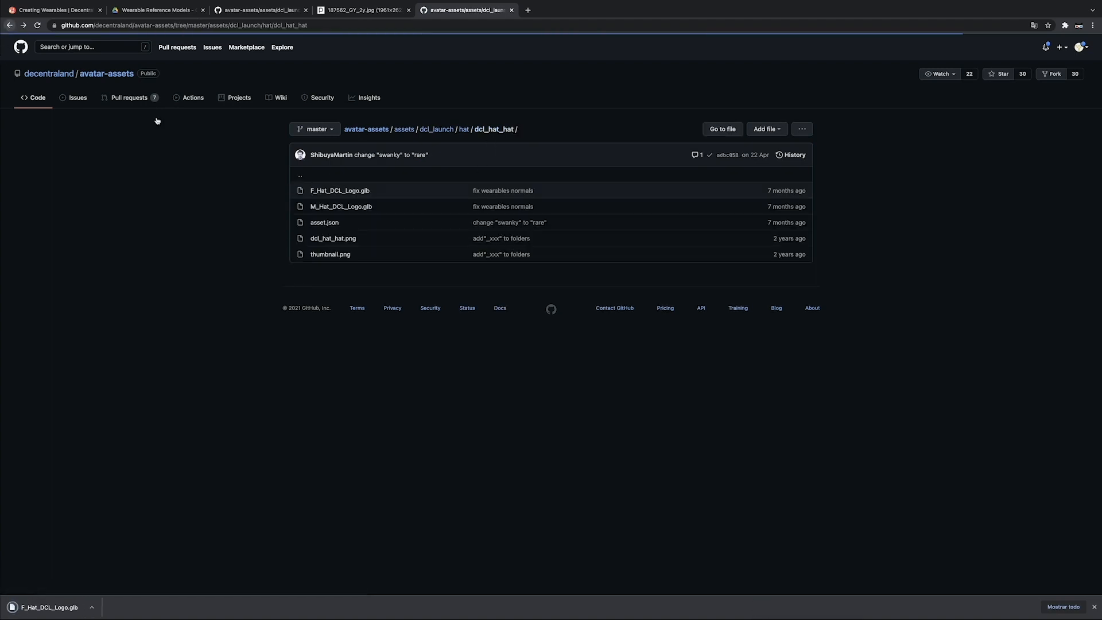
click(321, 204)
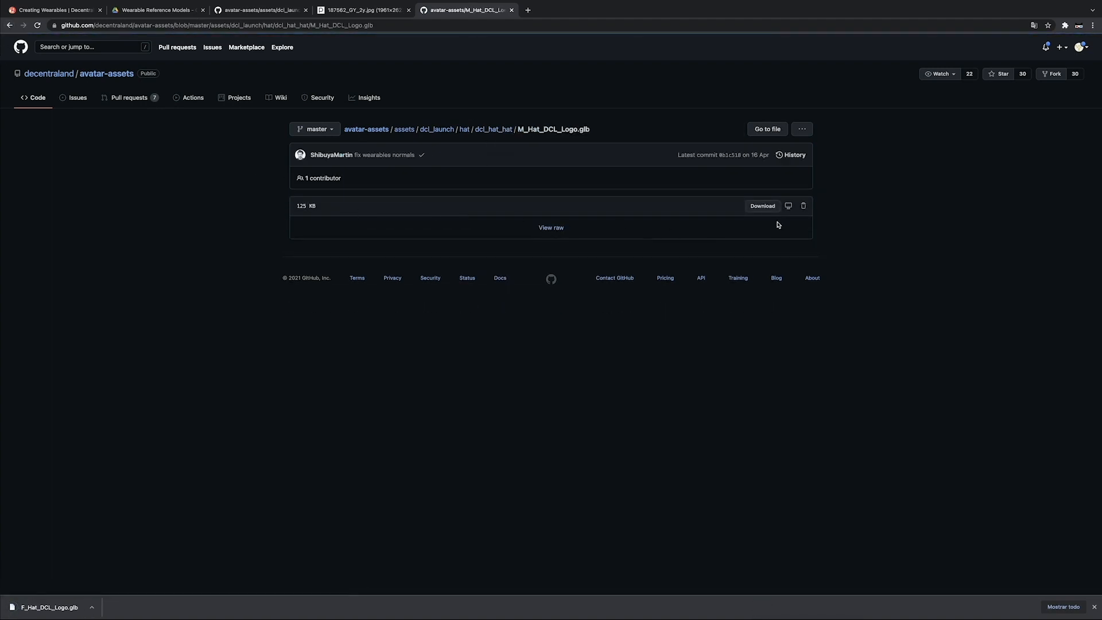
click(762, 206)
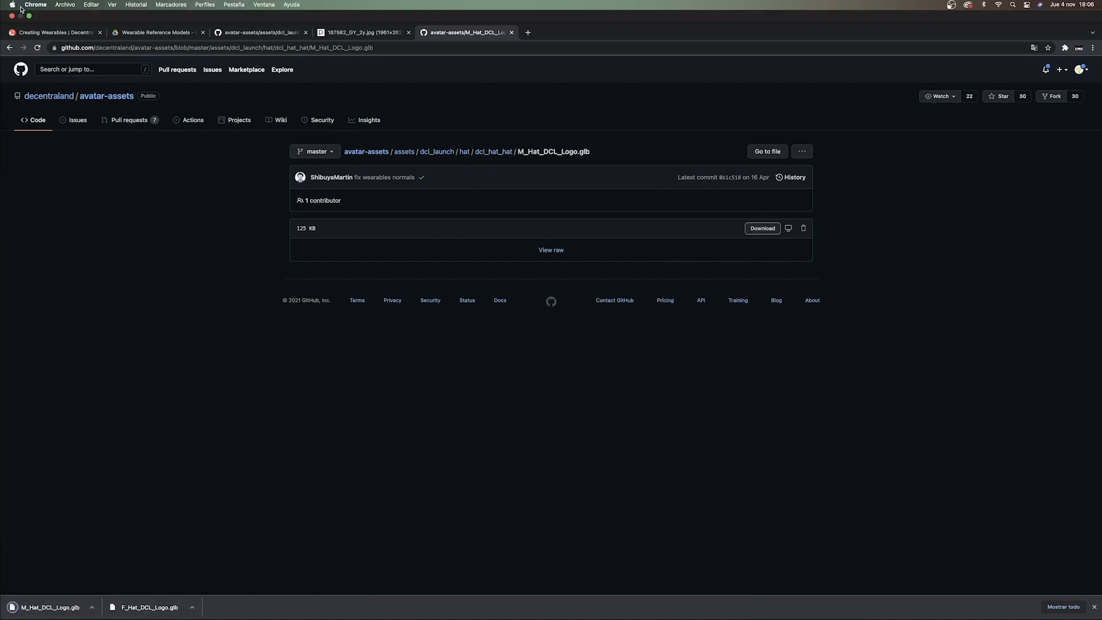
Step: Take the browser out of full screen, switch to Blender beside it and hide the viewport's Screencast Keys sidebar
click(29, 20)
click(364, 605)
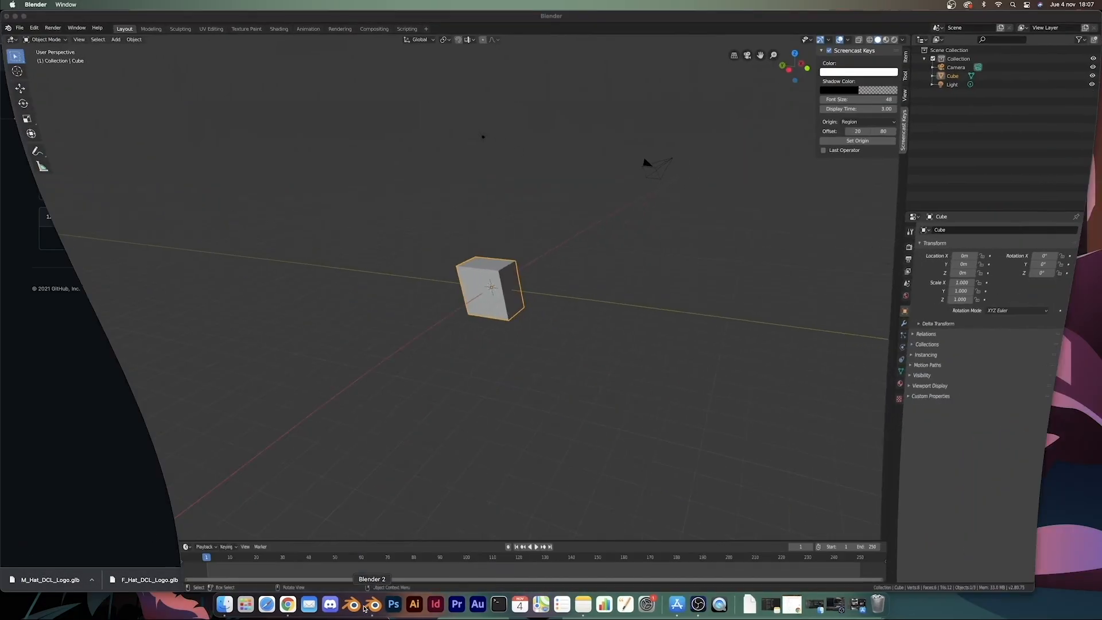
middle_drag(637, 341, 674, 335)
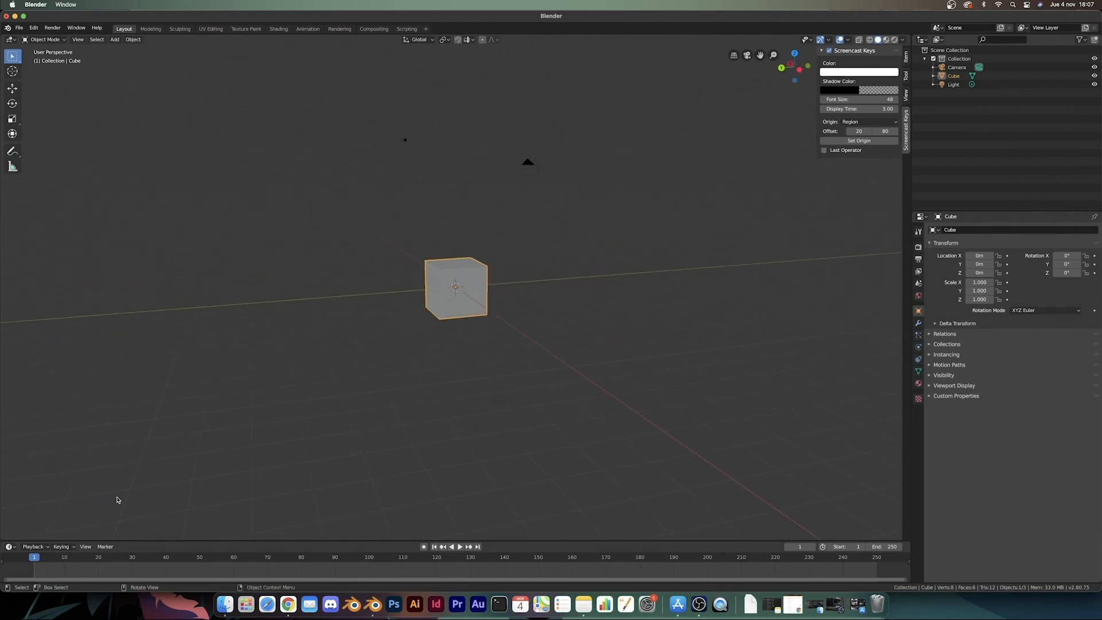
scroll(37, 473, up, 1)
middle_drag(36, 473, 235, 494)
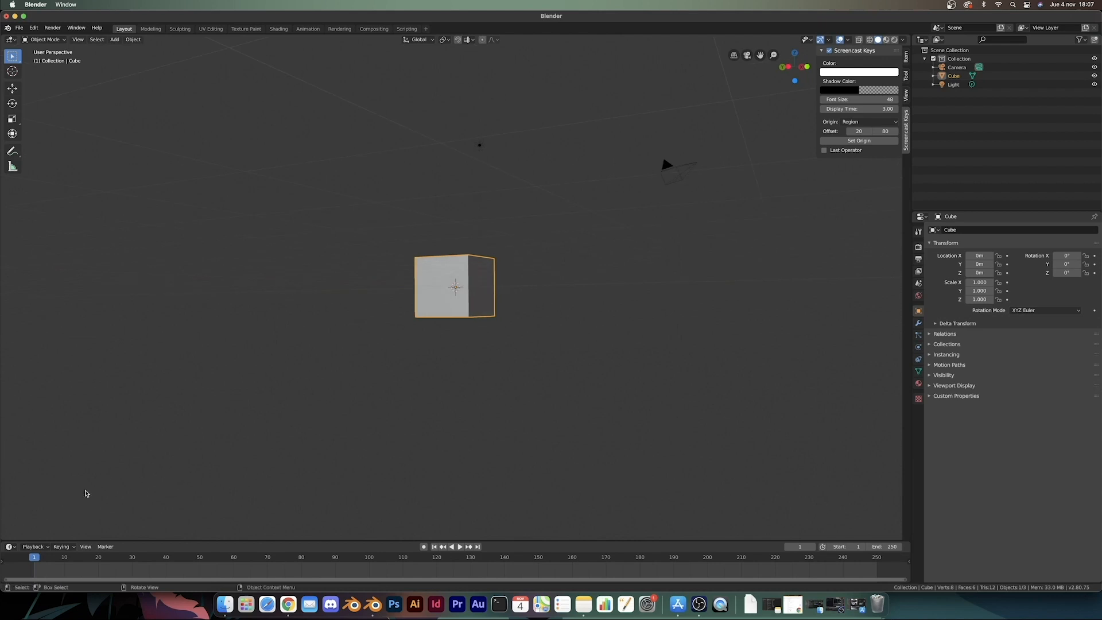
middle_drag(229, 447, 403, 412)
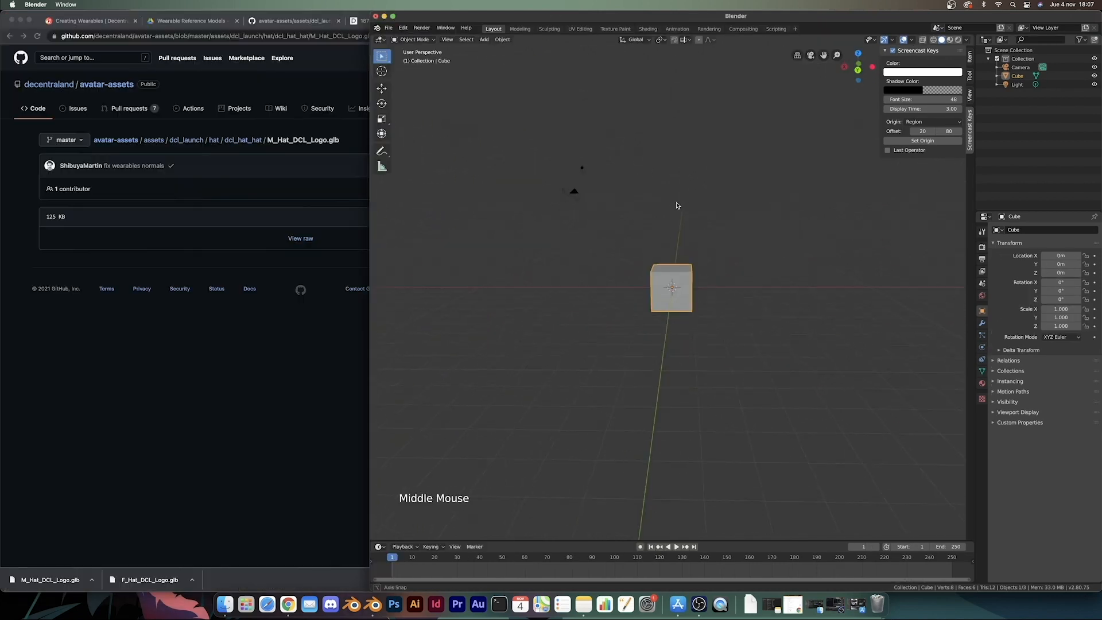
middle_drag(678, 205, 682, 207)
middle_drag(786, 232, 806, 202)
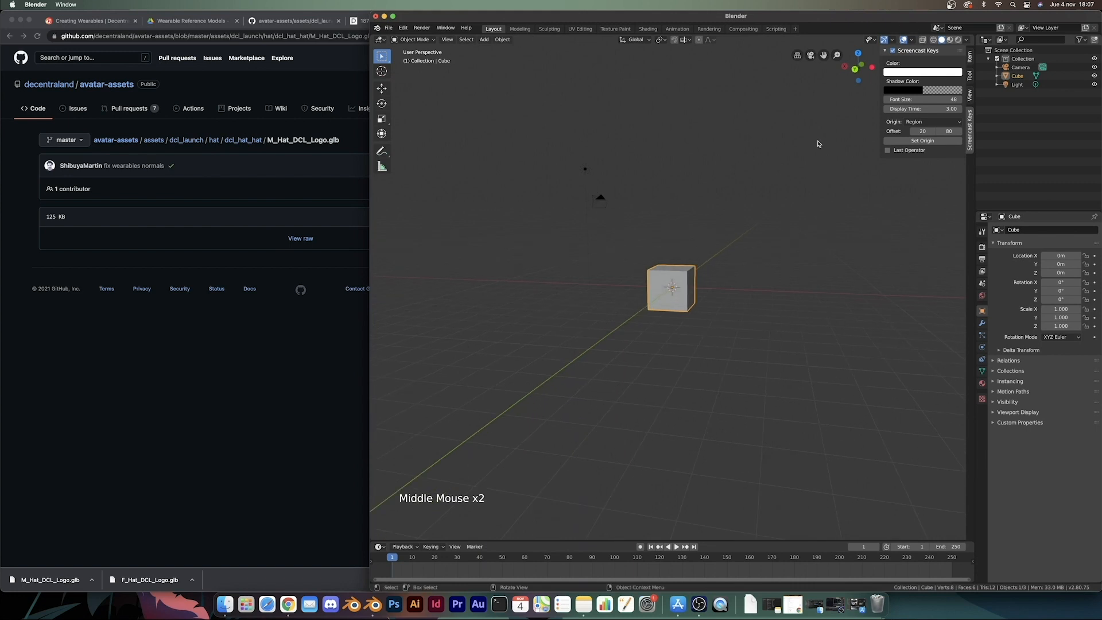
key(n)
Step: Delete the default cube, camera and light from the scene
middle_drag(818, 144, 740, 217)
key(a)
key(x)
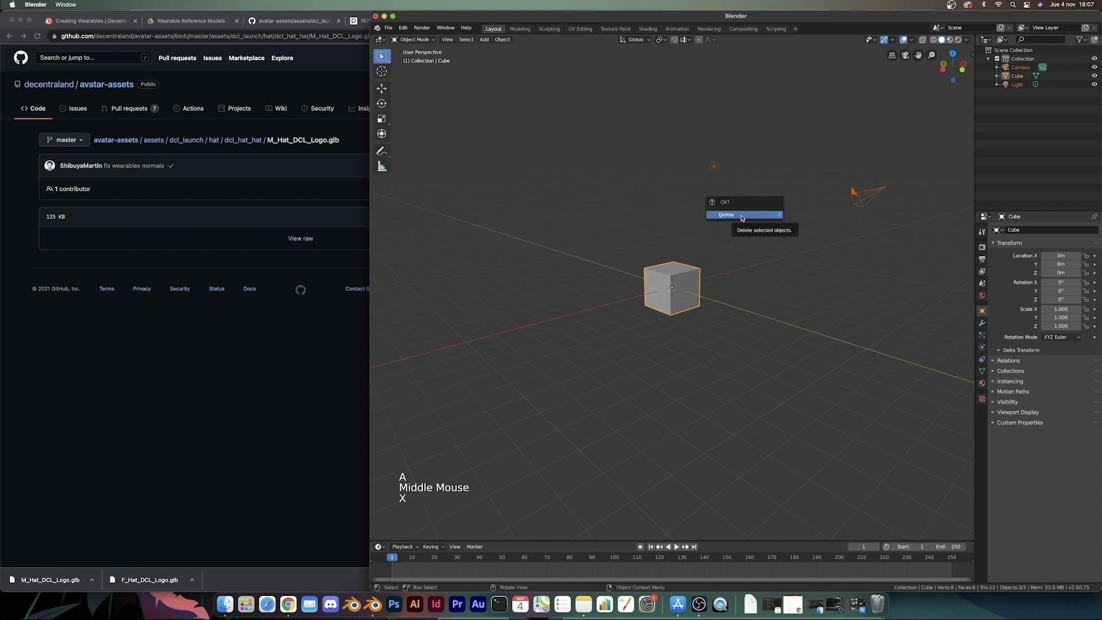
click(741, 215)
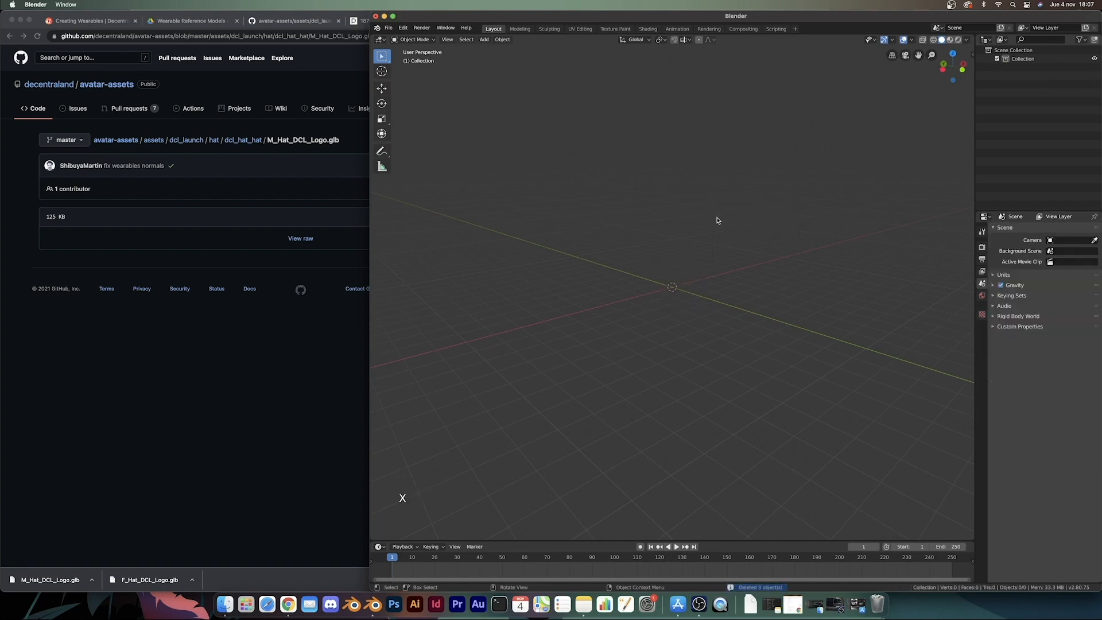
Step: Import F_Hat_DCL_Logo.glb from the Downloads folder as a glTF 2.0 model
middle_drag(717, 220, 702, 219)
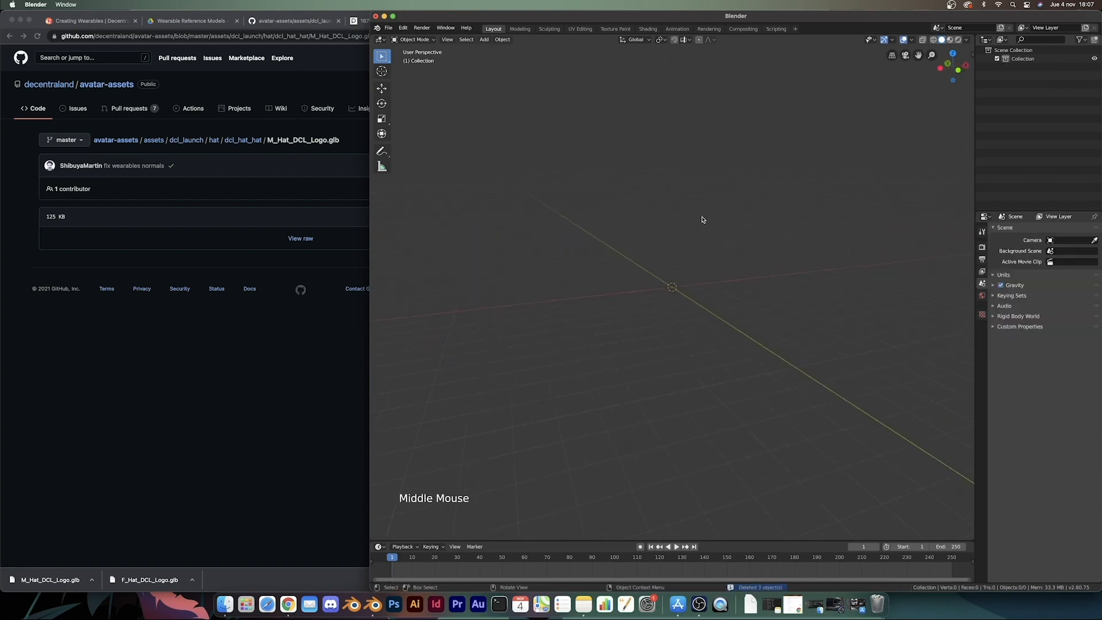
click(388, 28)
mouse_move(401, 144)
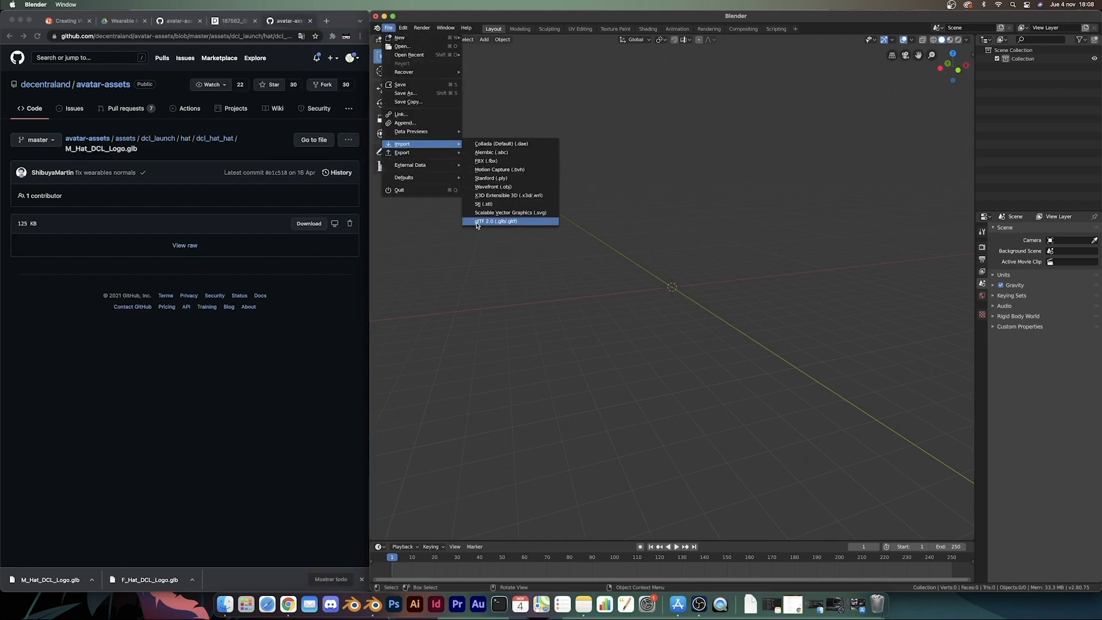
click(523, 222)
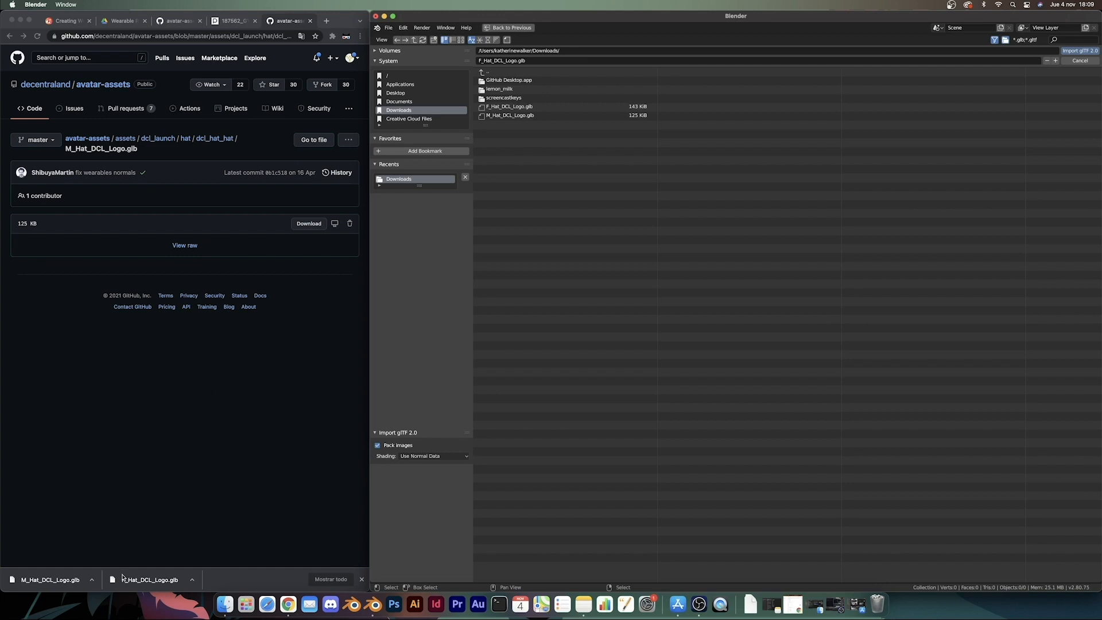
click(500, 108)
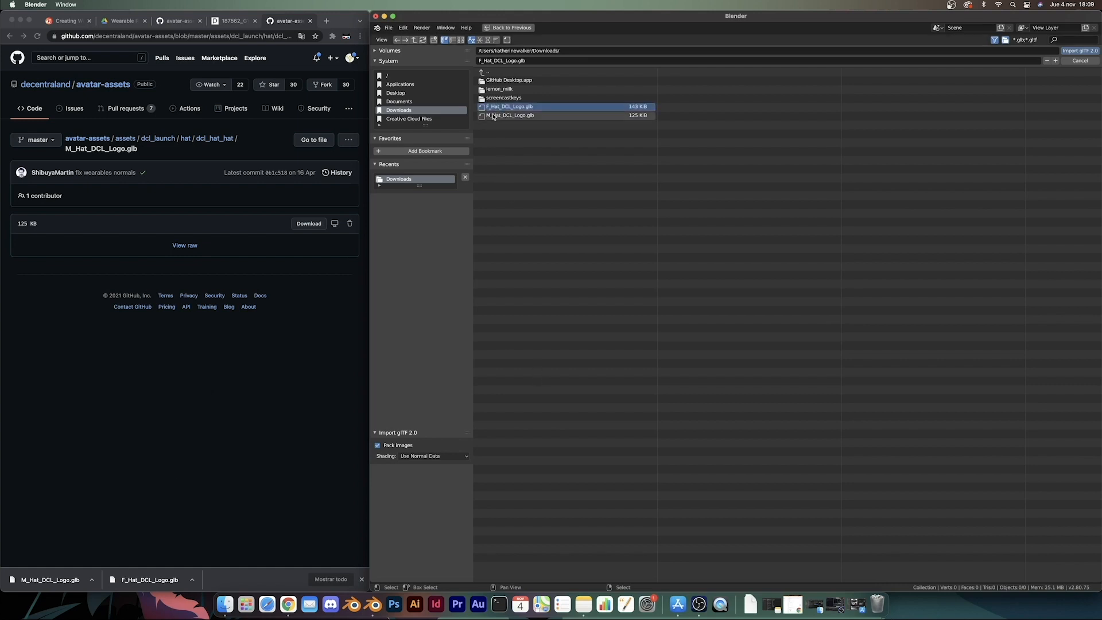
click(1078, 52)
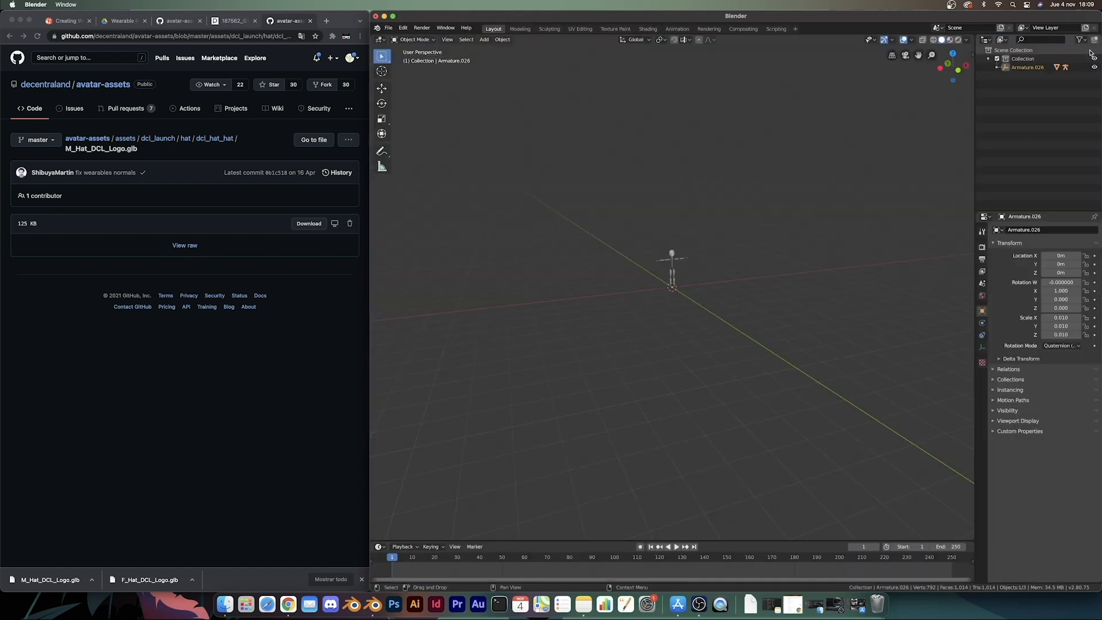
Step: Show the imported hat model with its materials in the viewport and expand the Blender window to full screen
scroll(729, 285, up, 5)
middle_drag(720, 285, 836, 287)
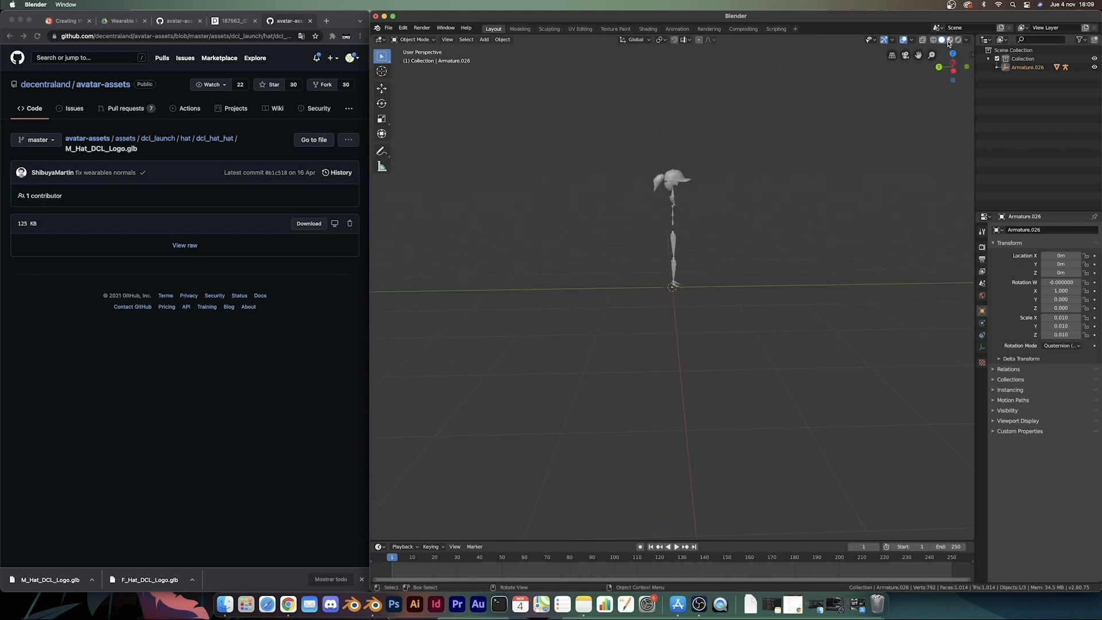
middle_drag(747, 284, 681, 269)
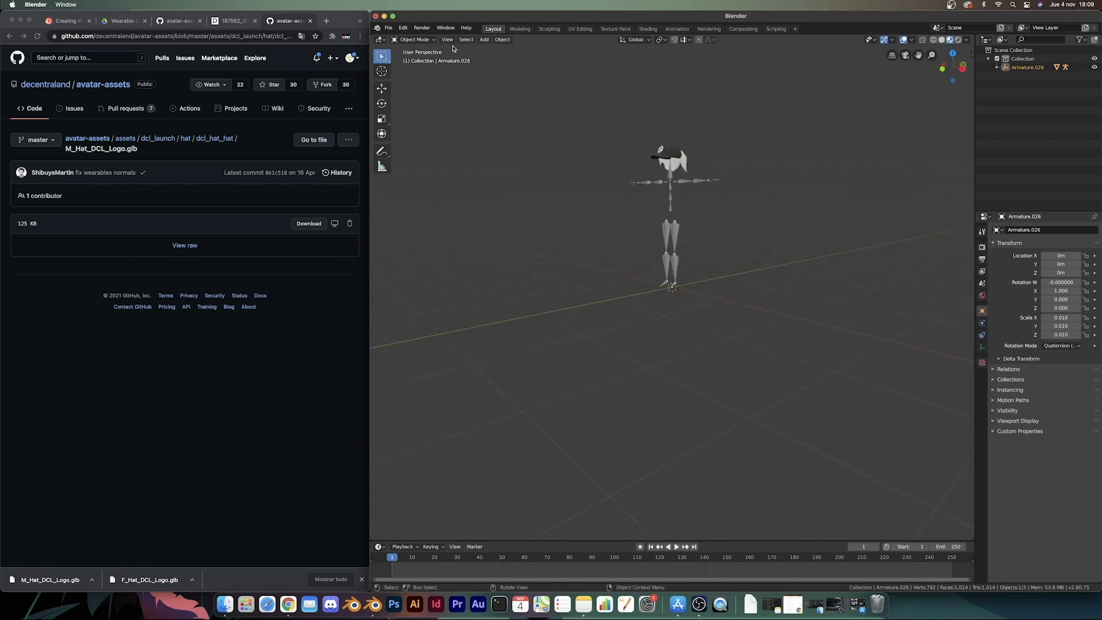
click(394, 16)
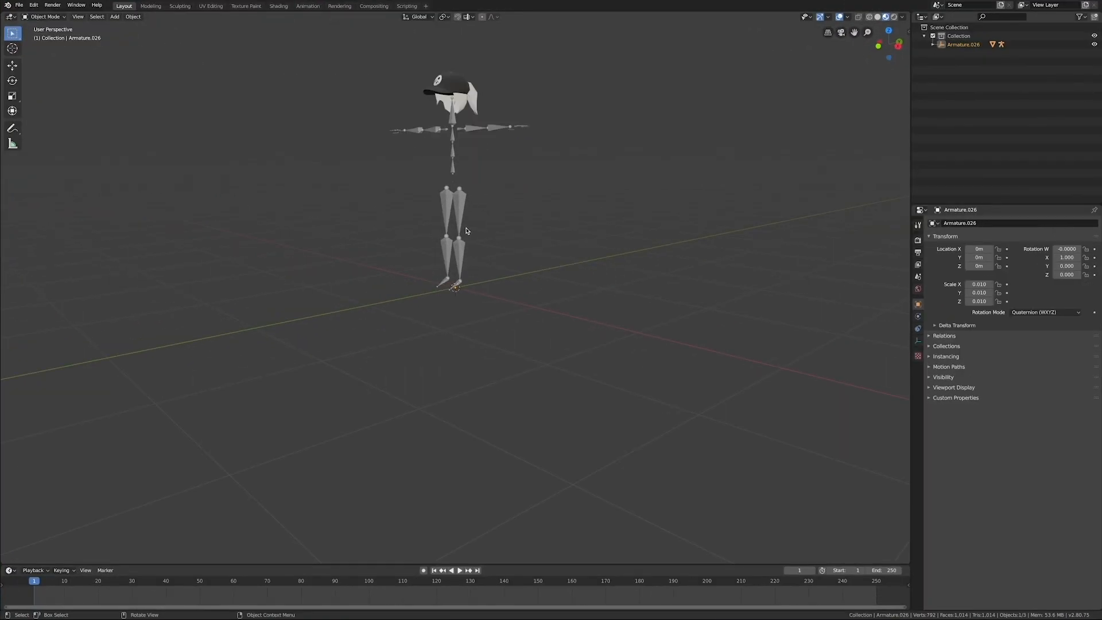
Step: Select the imported avatar armature and switch it to Pose Mode
click(461, 221)
scroll(481, 247, down, 3)
mouse_move(482, 249)
middle_down()
mouse_move(524, 234)
mouse_move(479, 246)
middle_up()
shift+middle_drag(478, 246, 546, 341)
scroll(488, 319, up, 5)
middle_drag(588, 370, 554, 344)
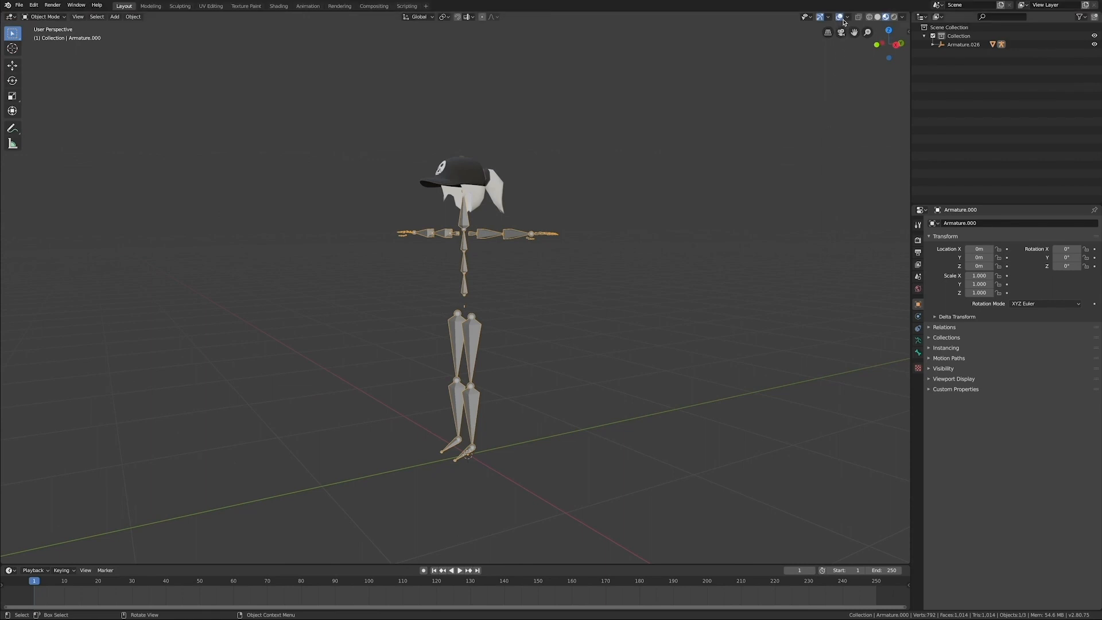
click(45, 16)
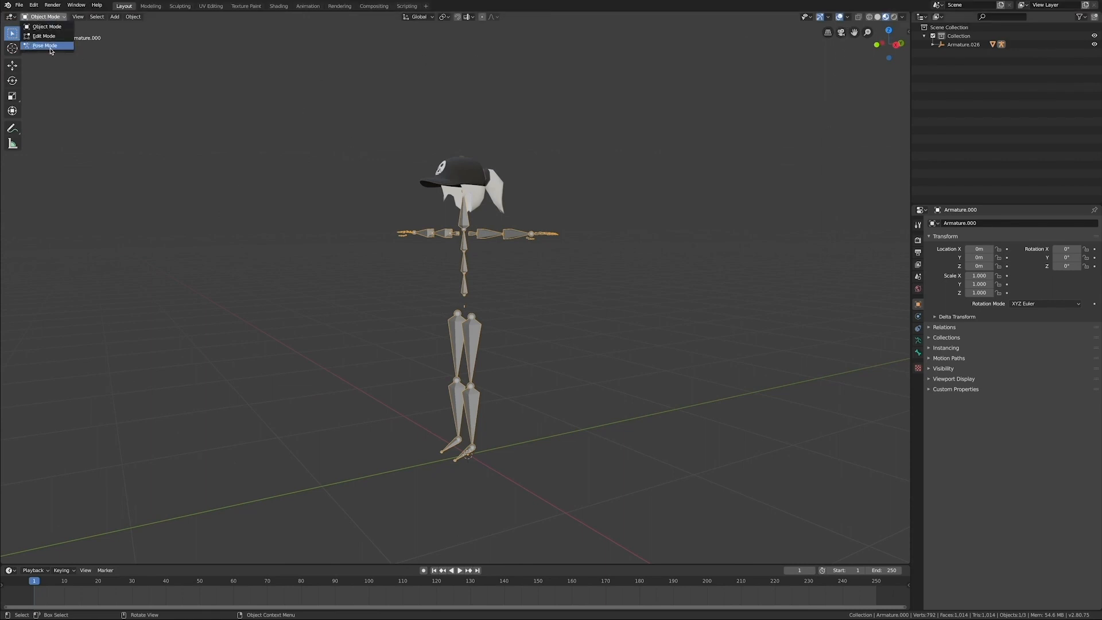
click(52, 52)
Step: Try rotating the avatar's right arm bone in the front view
click(487, 234)
middle_drag(487, 235, 539, 244)
key(r)
key(Escape)
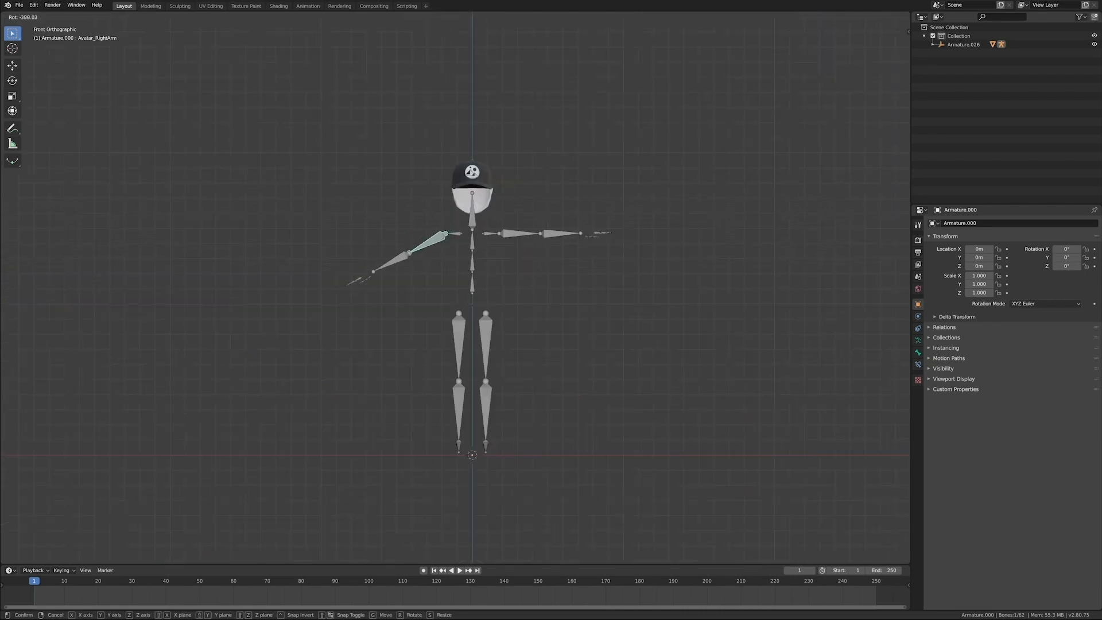
key(Escape)
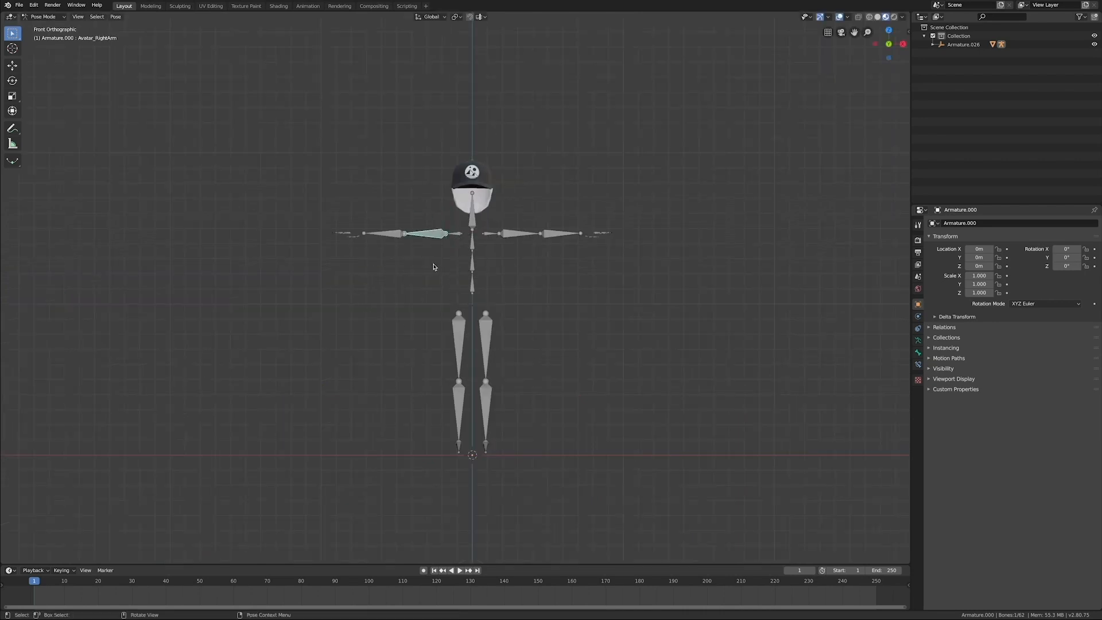
Step: Try rotating the avatar's right forearm bone and neck bone
click(392, 238)
key(r)
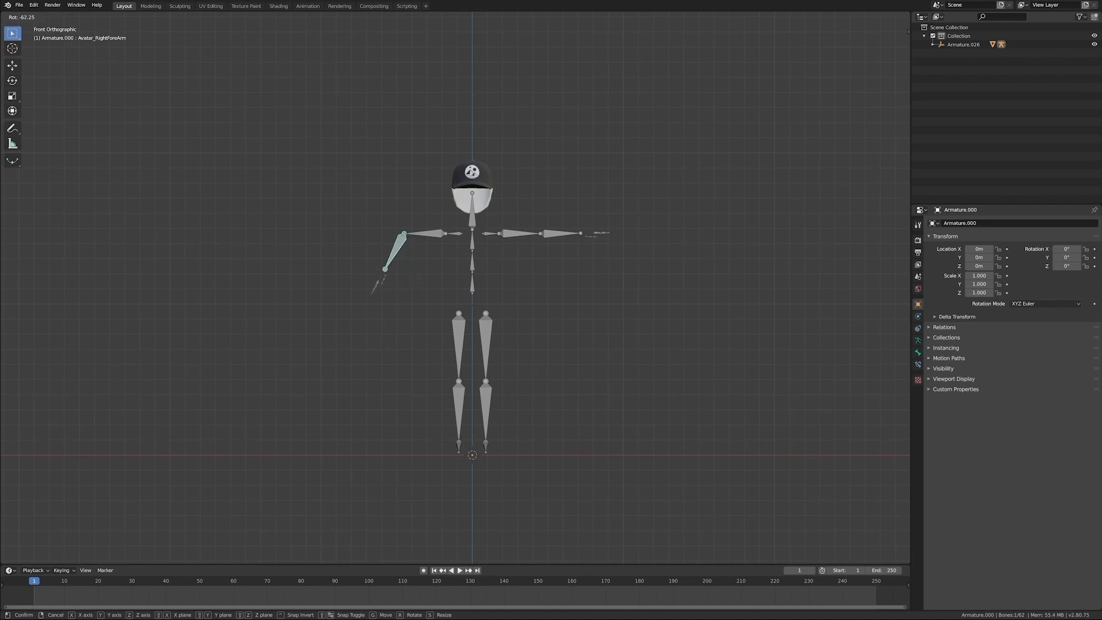
key(Escape)
click(475, 225)
key(r)
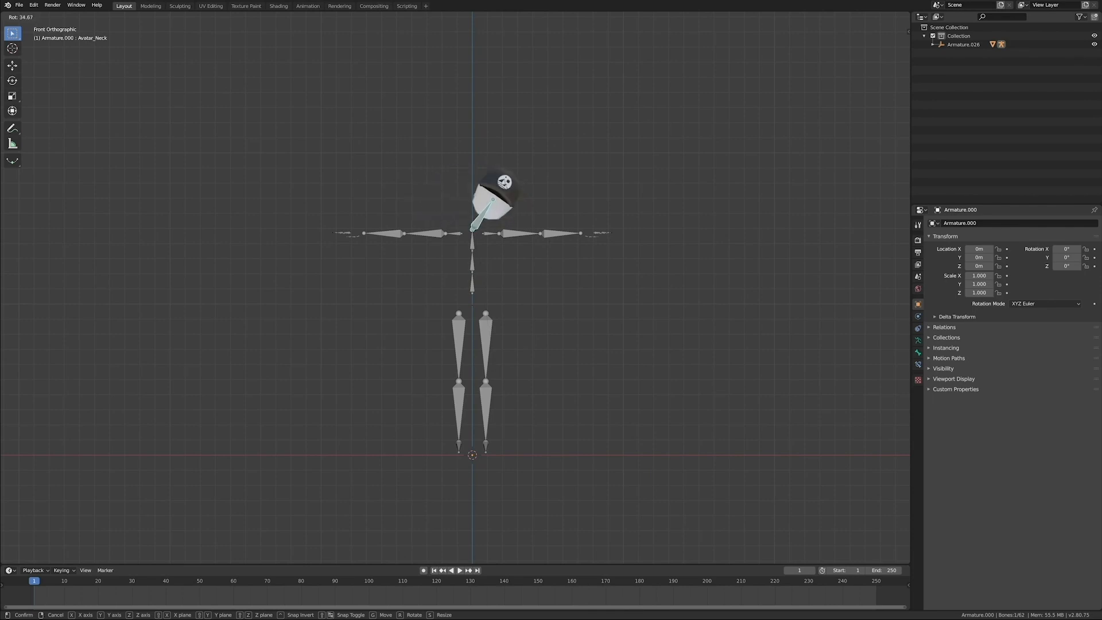
key(Escape)
Step: Return the armature to Object Mode and examine the hat's mesh in Edit Mode
click(45, 16)
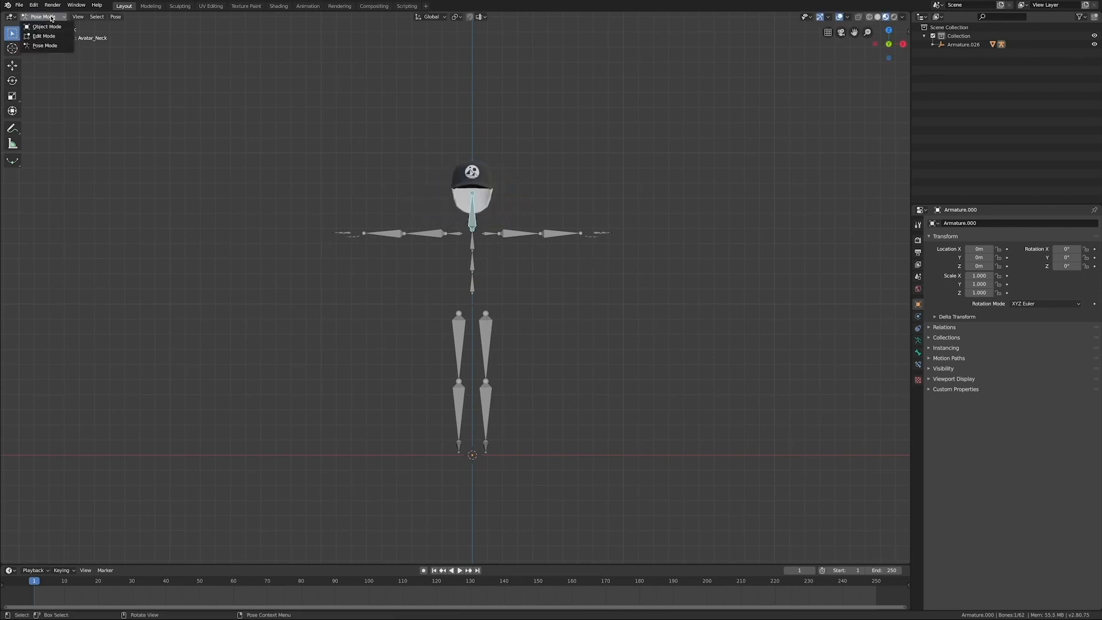
click(51, 25)
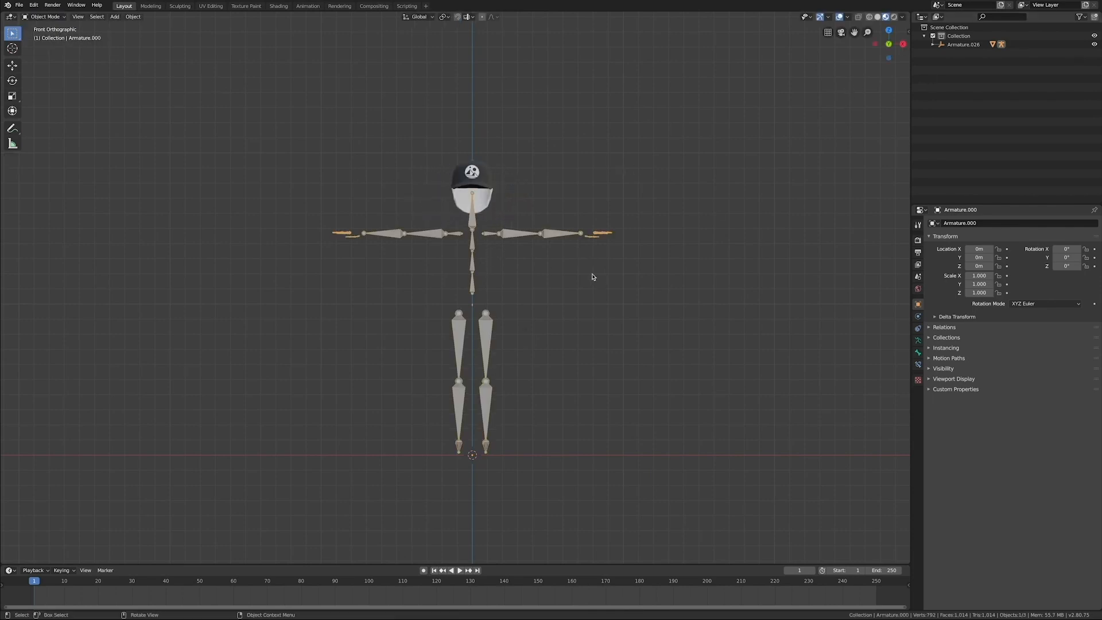
middle_drag(543, 247, 465, 175)
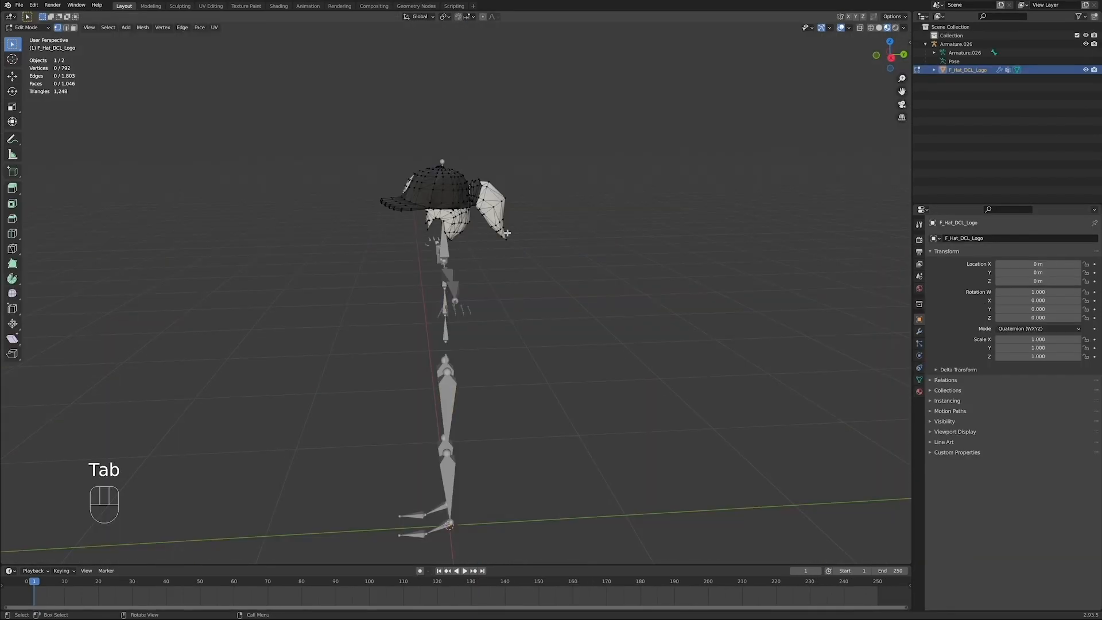
middle_drag(569, 241, 497, 244)
middle_drag(562, 258, 545, 367)
scroll(654, 252, up, 3)
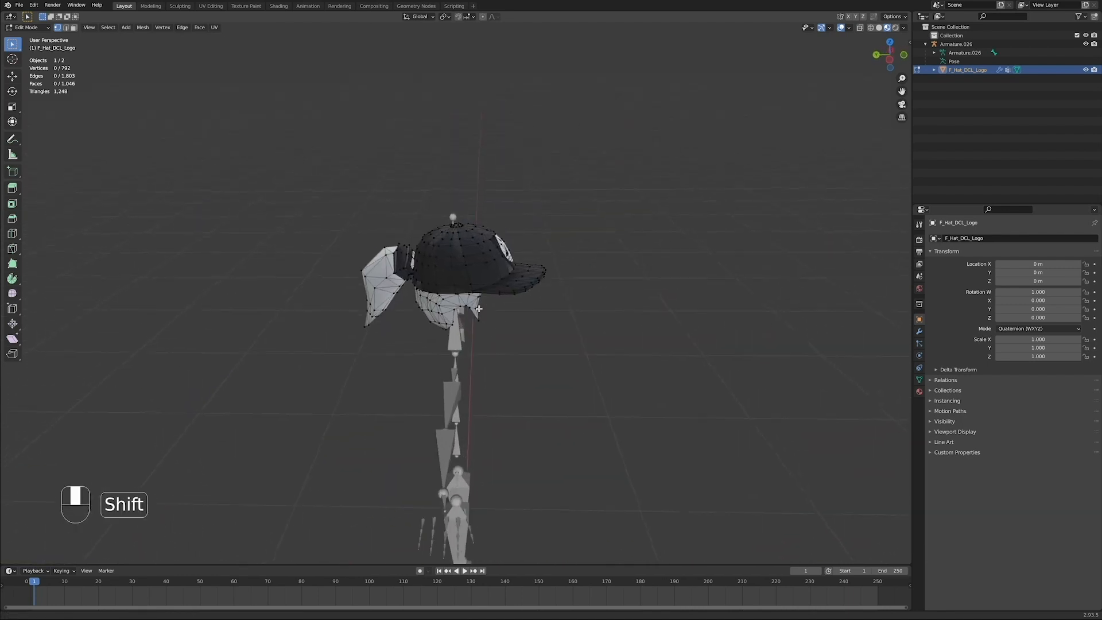
scroll(480, 293, up, 3)
Step: Try moving a single vertex on the side of the hat
click(469, 253)
middle_drag(469, 253, 563, 300)
key(g)
right_click(543, 288)
Step: Select the whole hat mesh in Edit Mode and merge its vertices by distance
key(Tab)
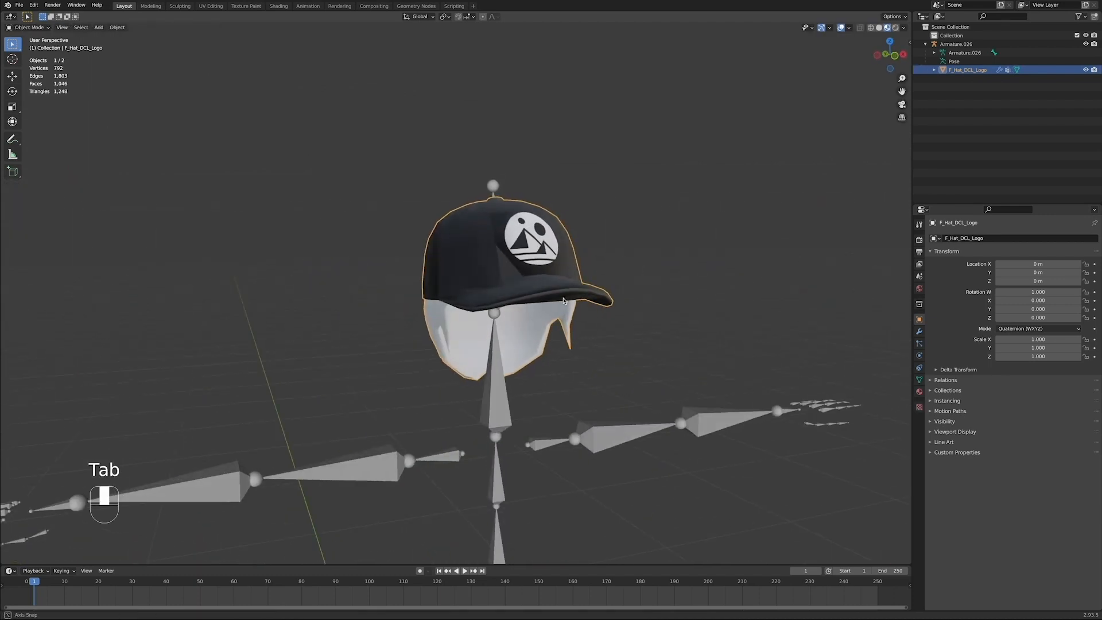
key(Tab)
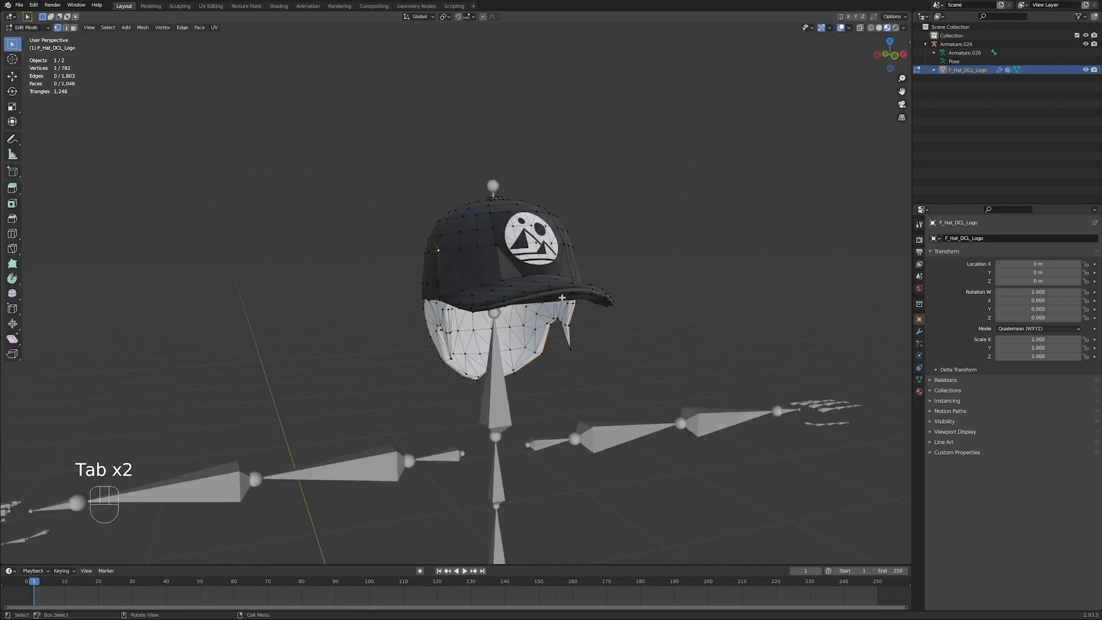
key(a)
mouse_move(561, 298)
middle_down()
mouse_move(551, 298)
mouse_move(569, 300)
middle_up()
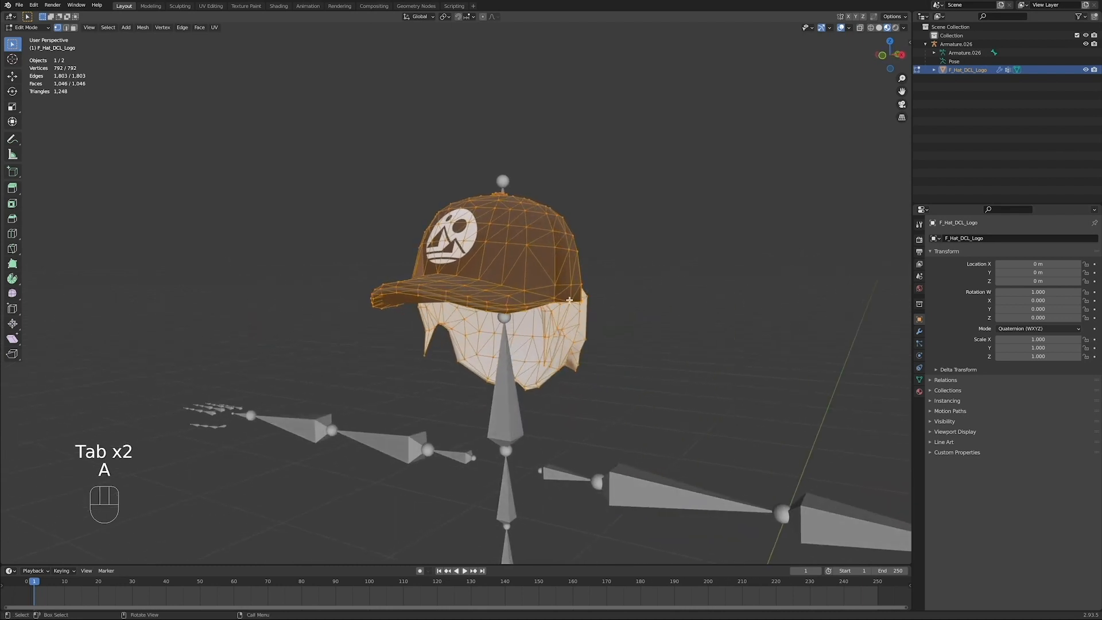
click(143, 28)
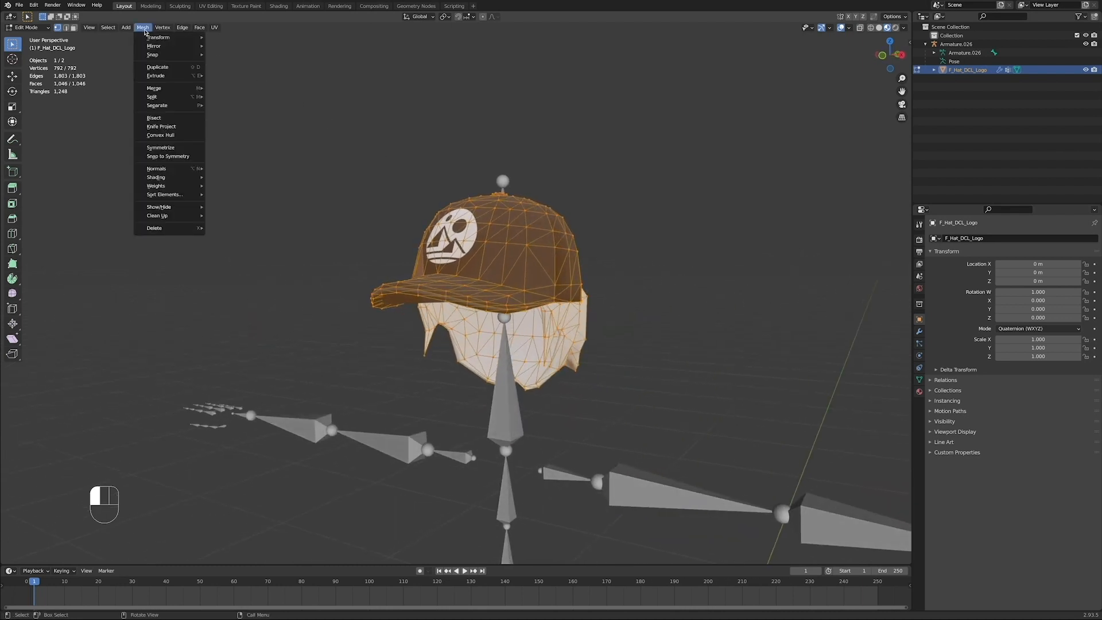
drag(136, 31, 242, 279)
middle_drag(242, 275, 620, 321)
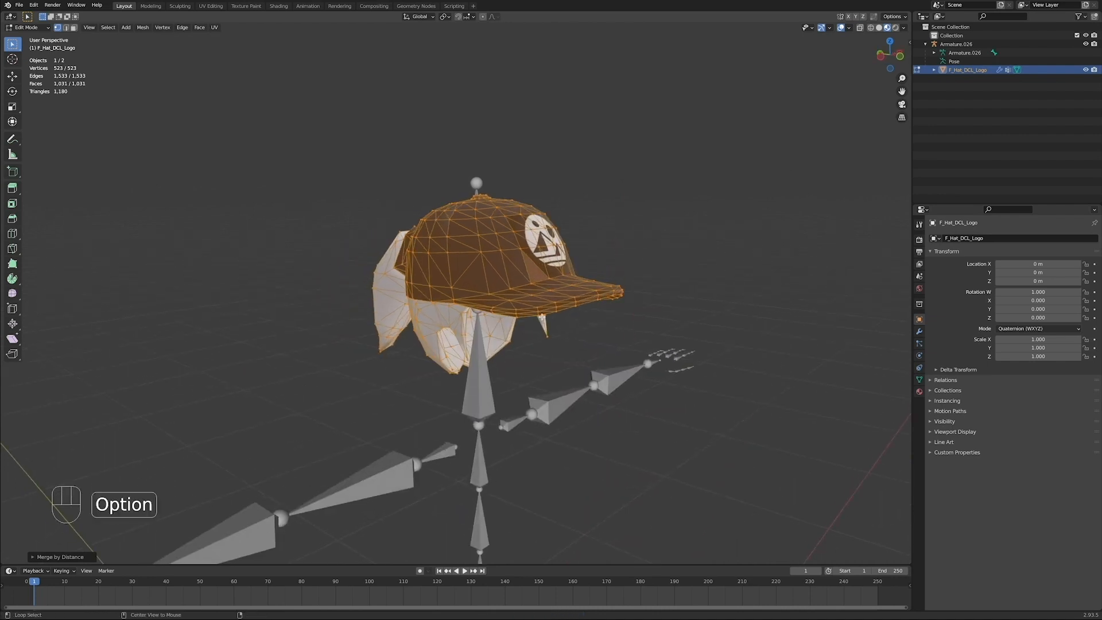
Step: Convert the hat mesh's triangles to quads
key(alt+j)
middle_drag(582, 326, 544, 317)
middle_drag(594, 289, 576, 299)
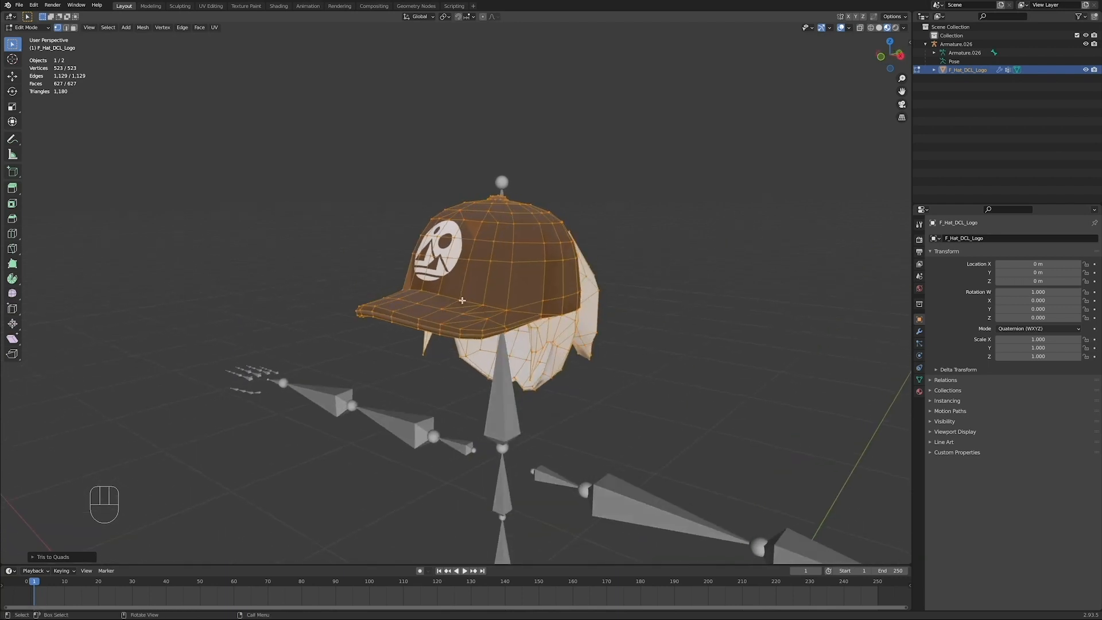
Step: Dissolve the leftover diagonal edges on top of the hat's brim
middle_drag(462, 300, 512, 382)
key(2)
click(482, 341)
shift+click(498, 351)
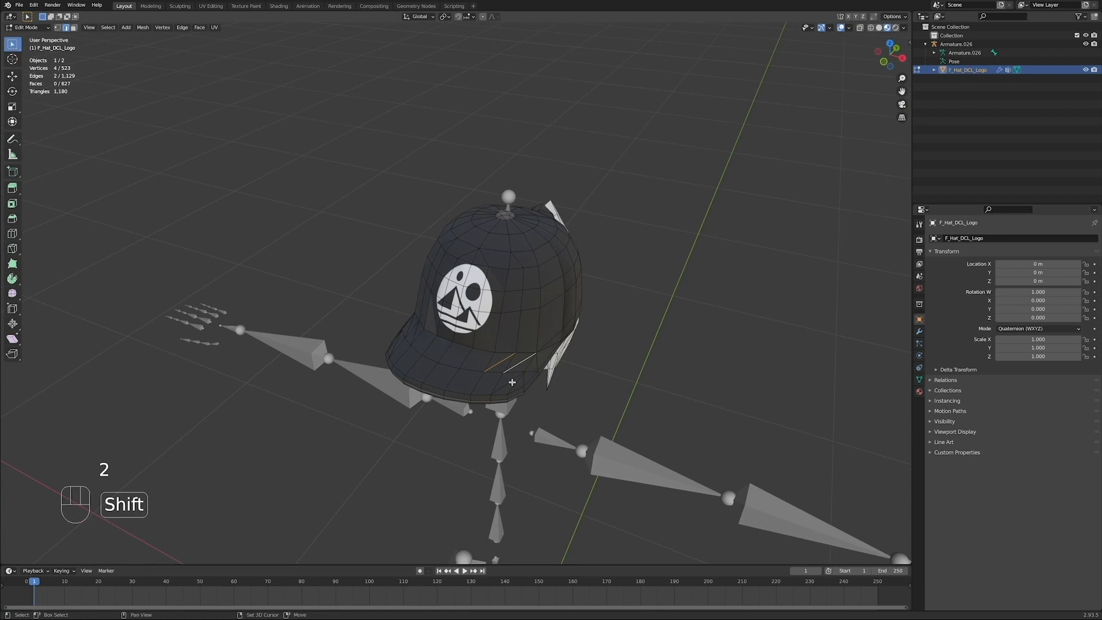
shift+click(511, 382)
right_click(511, 382)
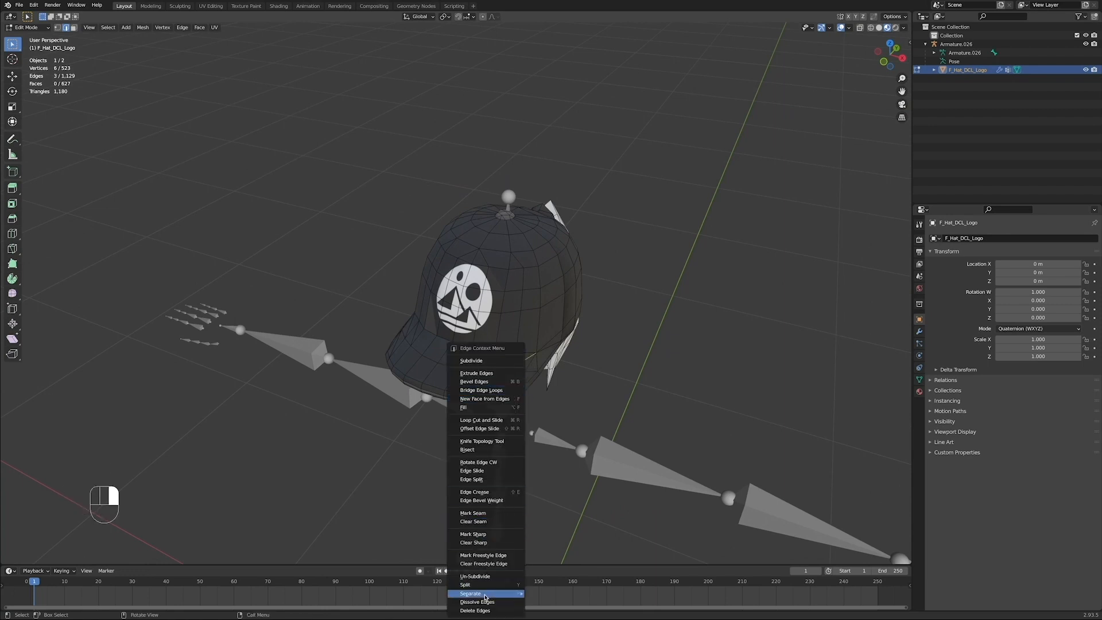
click(485, 601)
middle_drag(485, 601, 544, 270)
Step: Return to Object Mode, select the hat and open its geometry data with the custom split normals options
key(Tab)
scroll(528, 297, down, 5)
scroll(550, 299, down, 1)
click(571, 330)
middle_drag(571, 329, 555, 311)
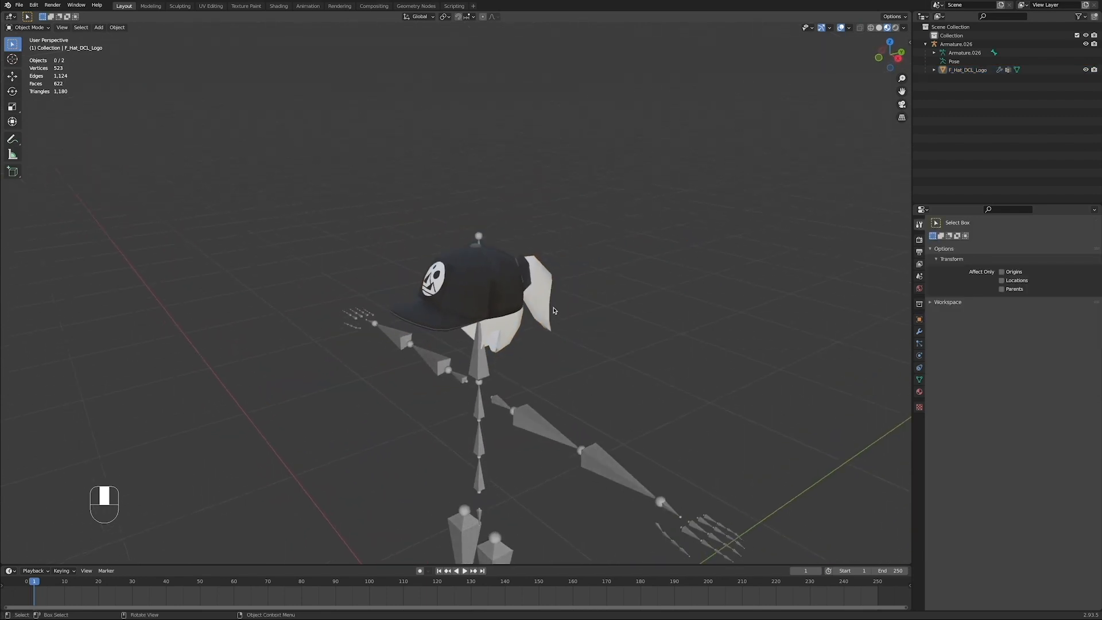
click(506, 294)
click(918, 379)
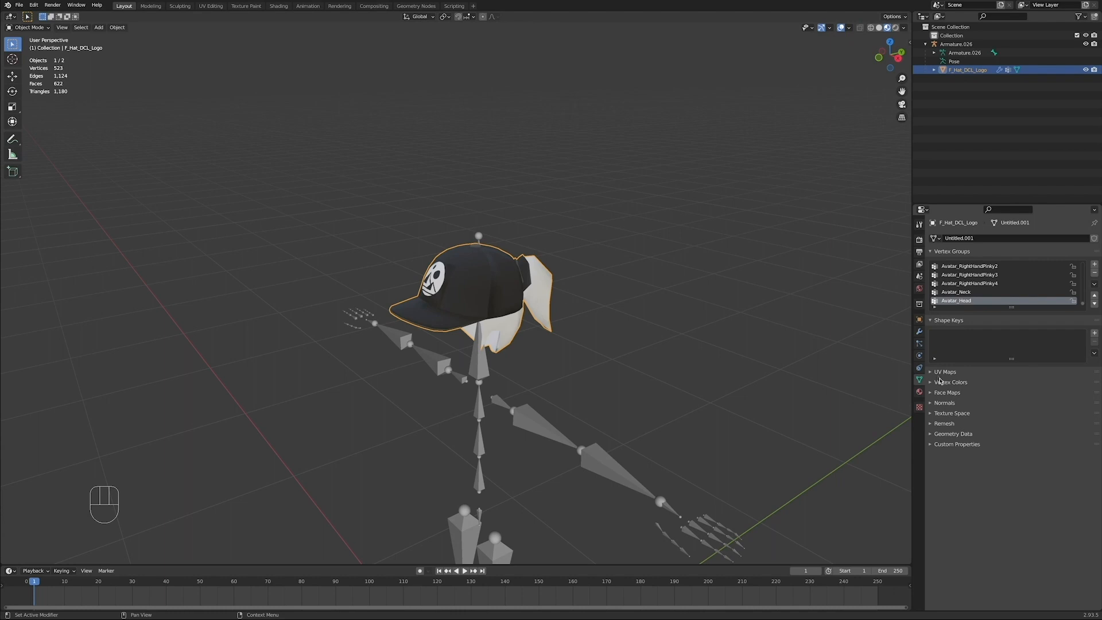
click(943, 432)
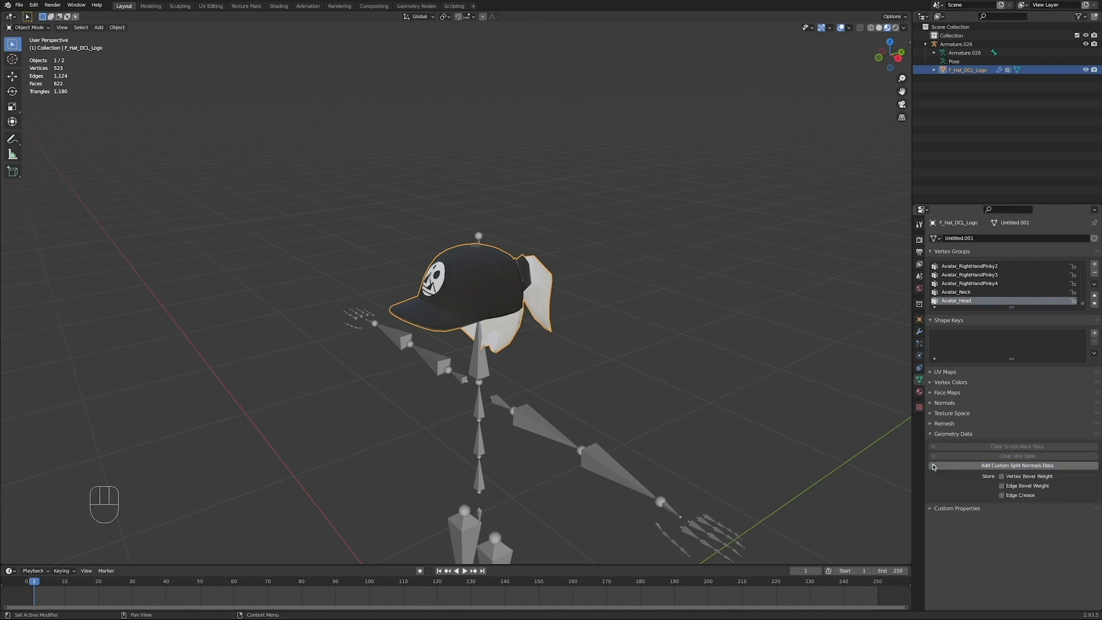
middle_drag(751, 418, 507, 358)
middle_drag(507, 357, 543, 351)
scroll(513, 351, up, 3)
middle_drag(442, 348, 648, 359)
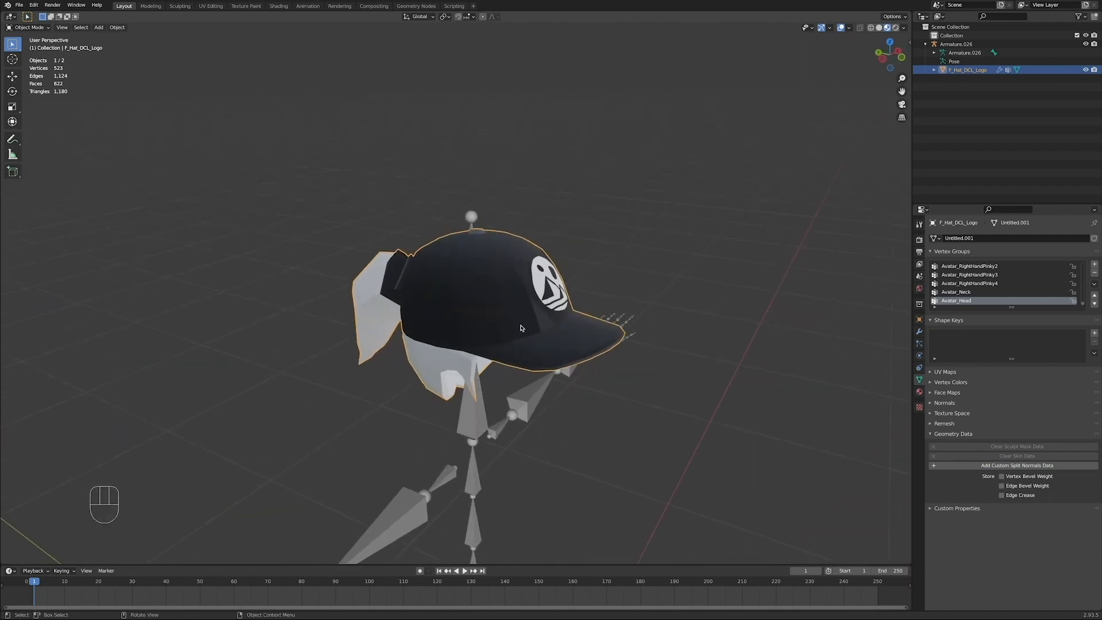
Step: Apply Shade Smooth to the hat
right_click(468, 290)
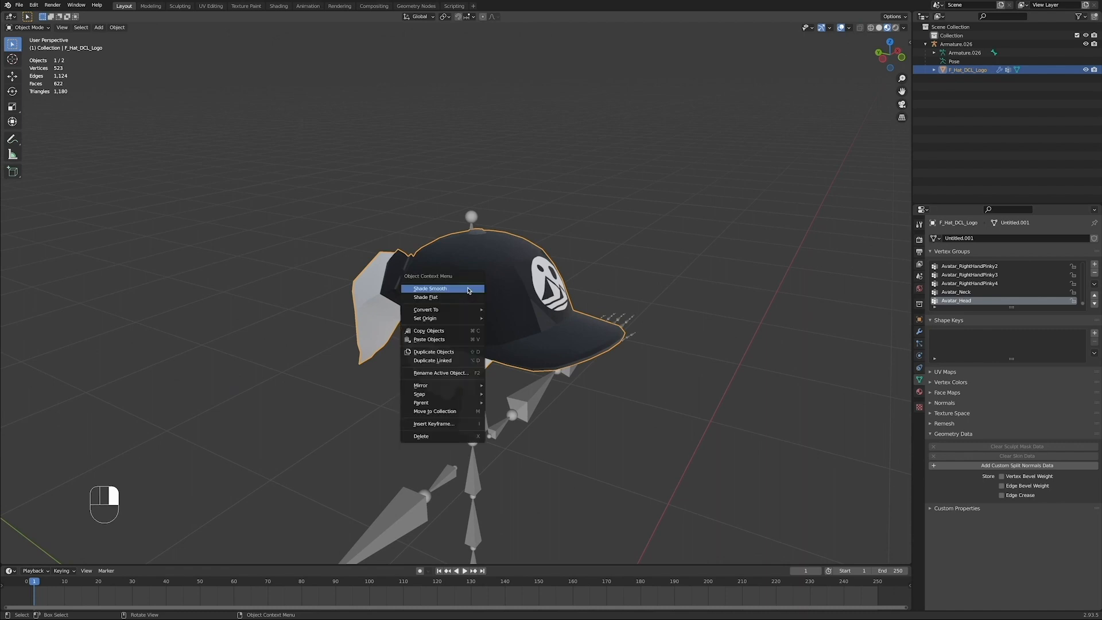
click(468, 291)
middle_drag(468, 290, 874, 373)
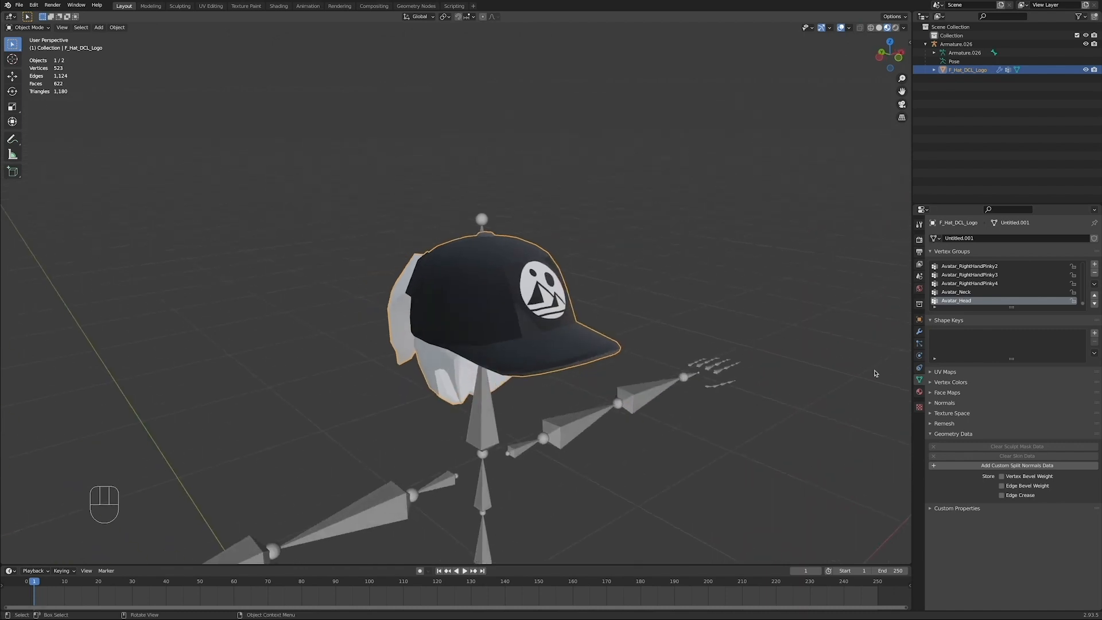
Step: Set the hat's Auto Smooth angle to about 53.4° in its normals settings
click(941, 402)
click(966, 415)
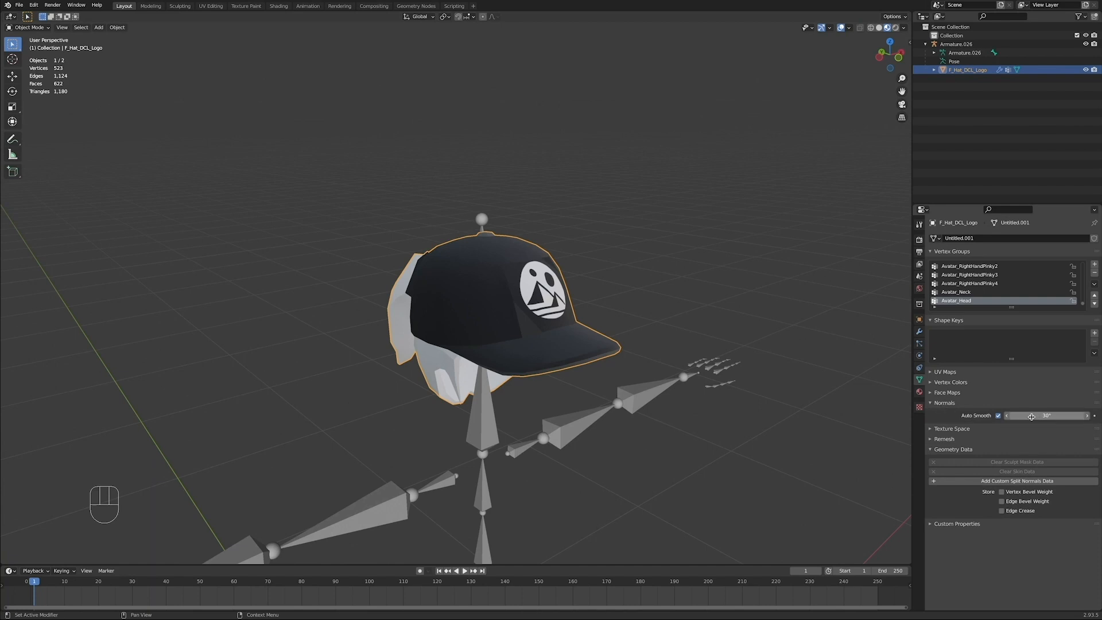
drag(1031, 420, 1037, 421)
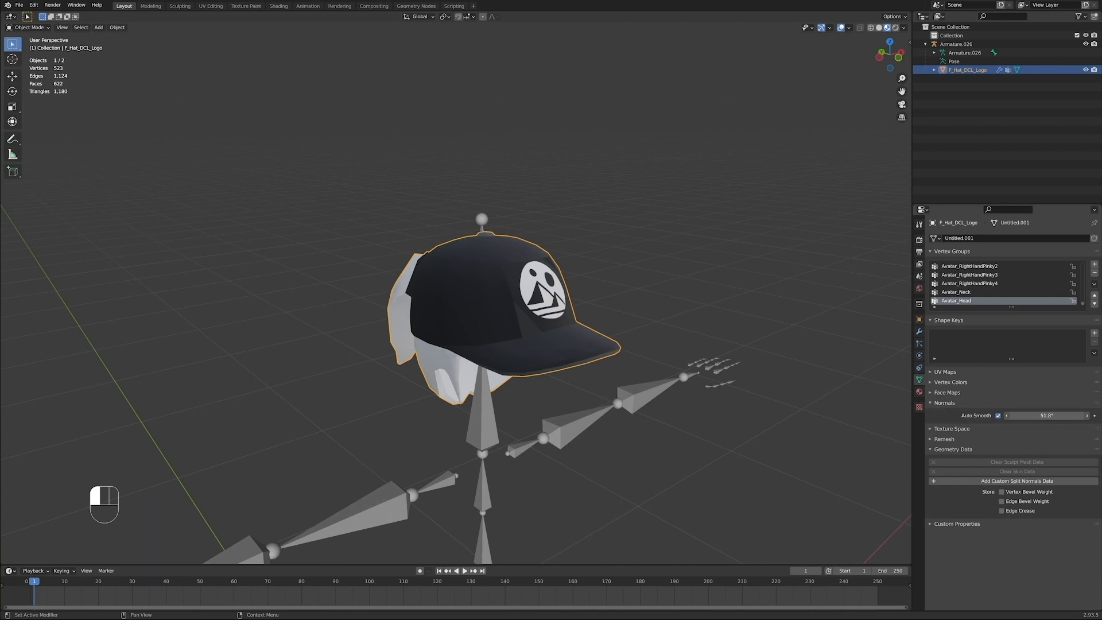
middle_drag(769, 373, 531, 320)
scroll(559, 367, up, 5)
scroll(528, 369, down, 8)
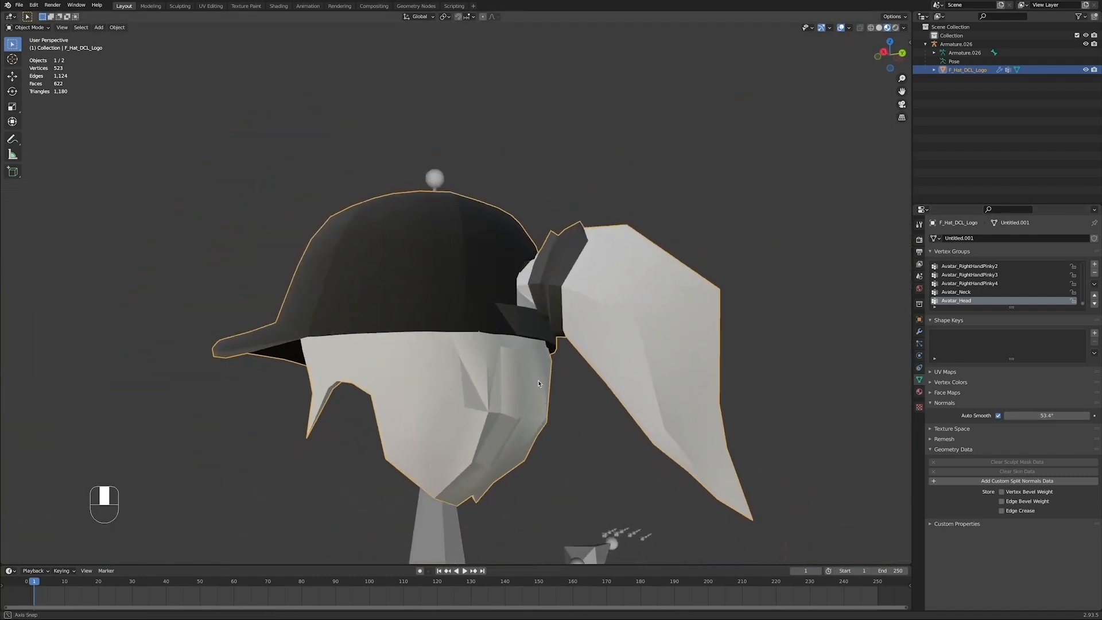
mouse_move(528, 369)
middle_down()
mouse_move(681, 401)
mouse_move(716, 393)
mouse_move(519, 363)
middle_up()
Step: In Edit Mode, select the face beside the hat's logo and annotate it with an arrow pointing outward
key(Tab)
scroll(601, 380, up, 2)
key(ctrl+z)
key(ctrl+z)
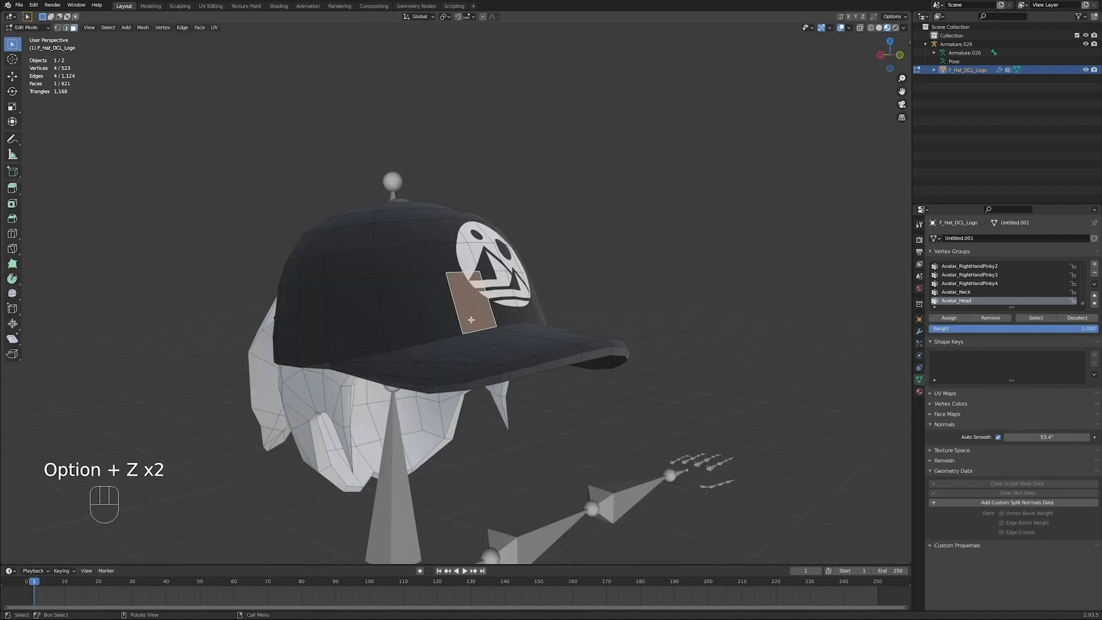
mouse_move(470, 318)
middle_down()
mouse_move(512, 324)
mouse_move(491, 337)
mouse_move(515, 338)
middle_up()
click(15, 140)
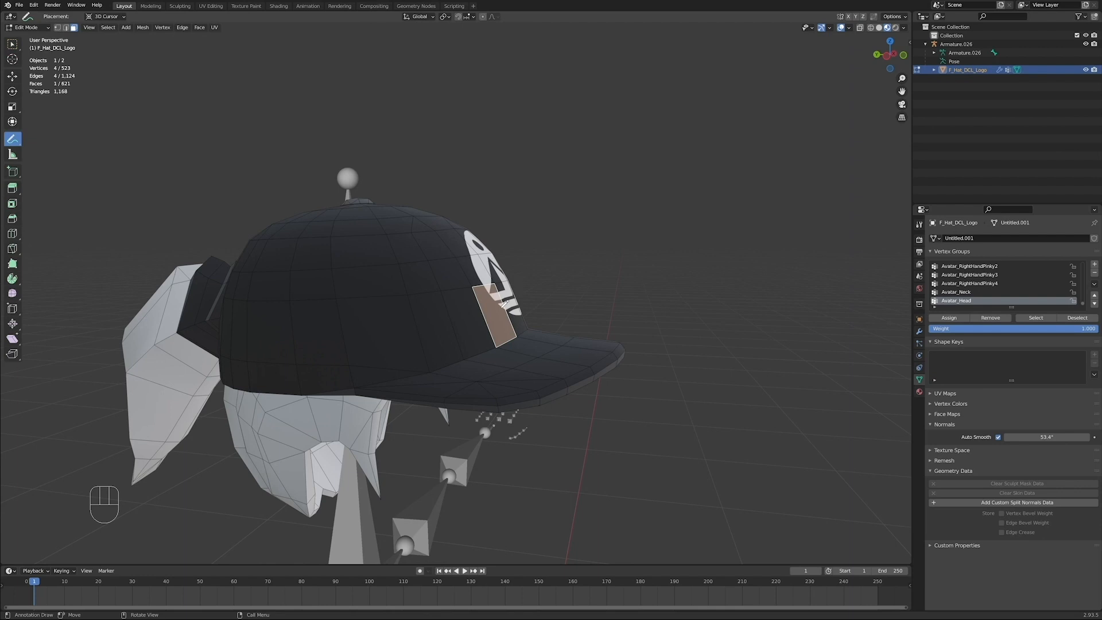
drag(500, 315, 605, 316)
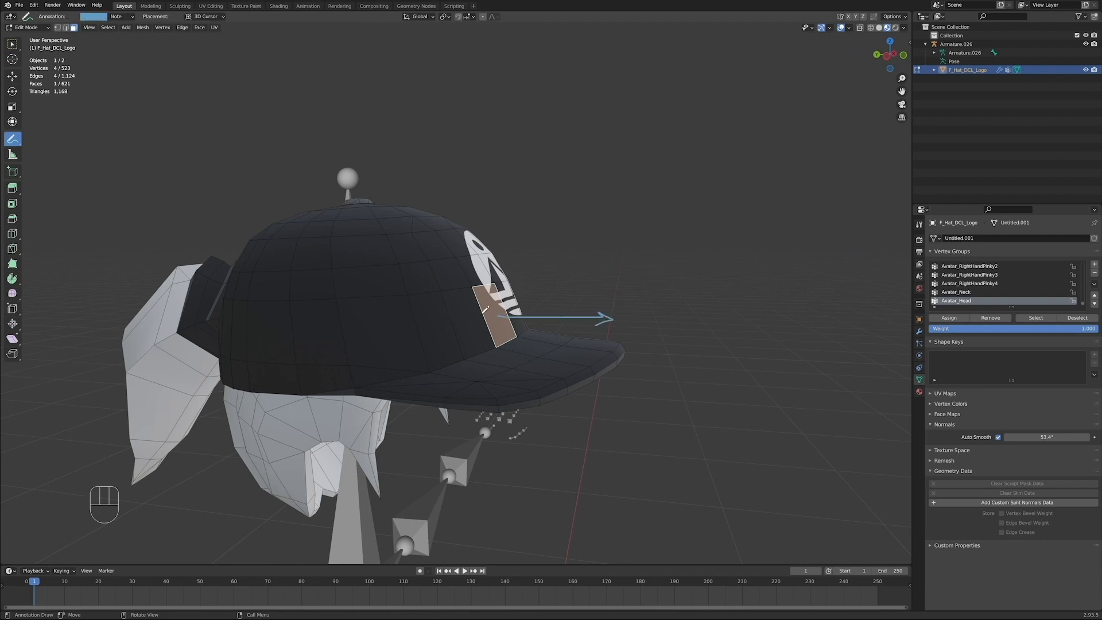
Step: Draw a second annotation arrow running from the selected face towards the side of the hat
scroll(505, 309, up, 5)
middle_drag(485, 310, 648, 318)
drag(489, 290, 619, 346)
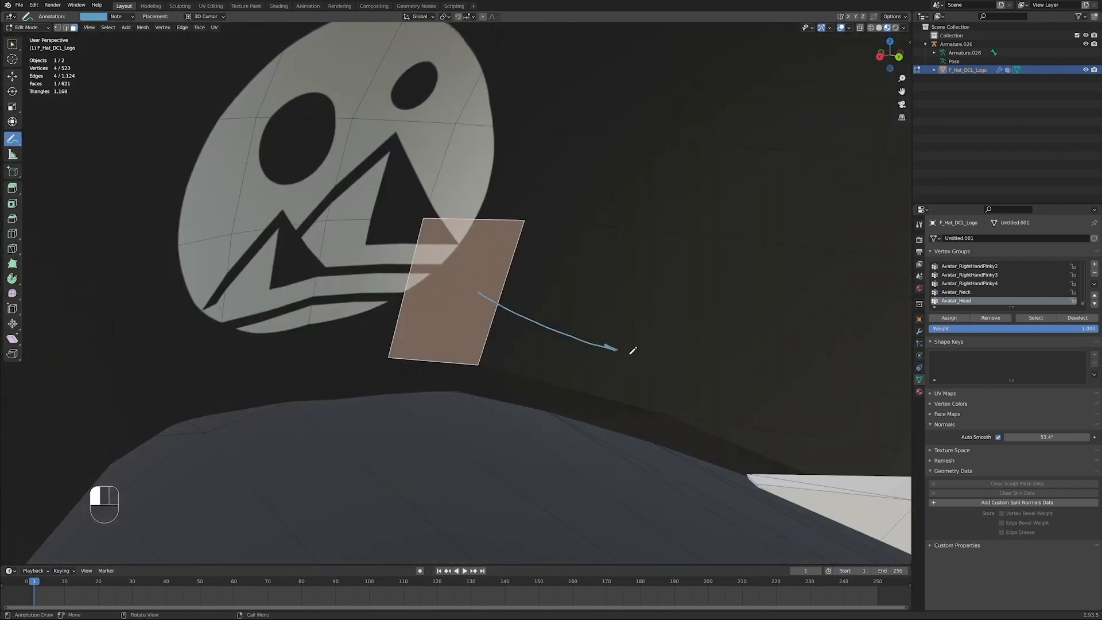
scroll(608, 348, down, 3)
middle_drag(660, 338, 567, 327)
scroll(565, 328, down, 7)
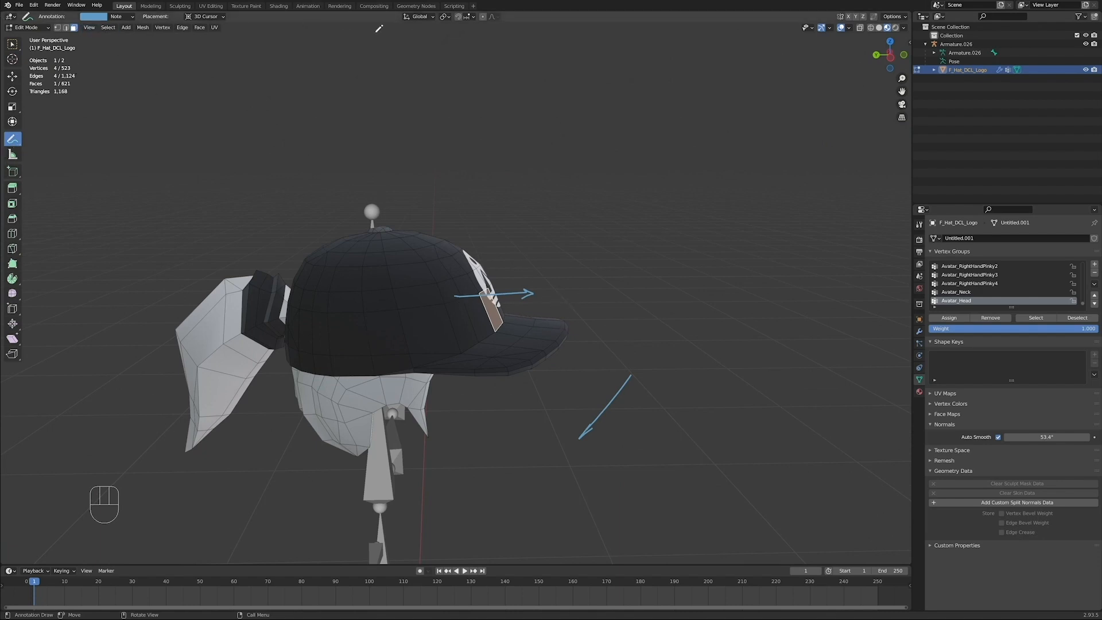
Step: Hide the annotations in the viewport and try moving a face beside the hat's logo
click(828, 29)
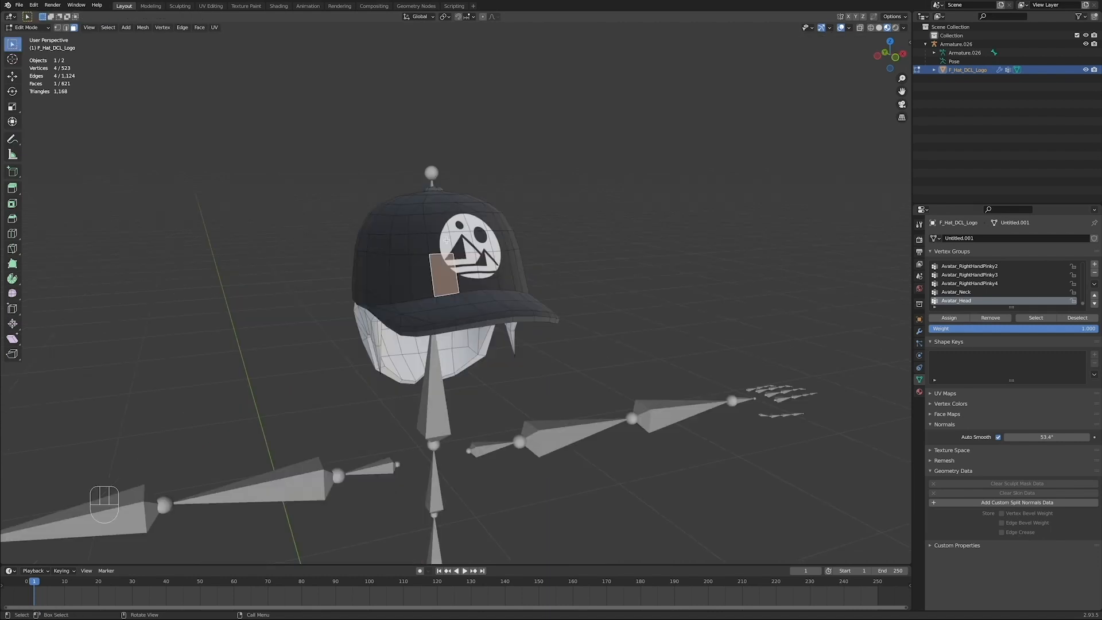
mouse_move(486, 255)
middle_down()
mouse_move(397, 256)
mouse_move(511, 251)
middle_up()
key(g)
right_click(385, 251)
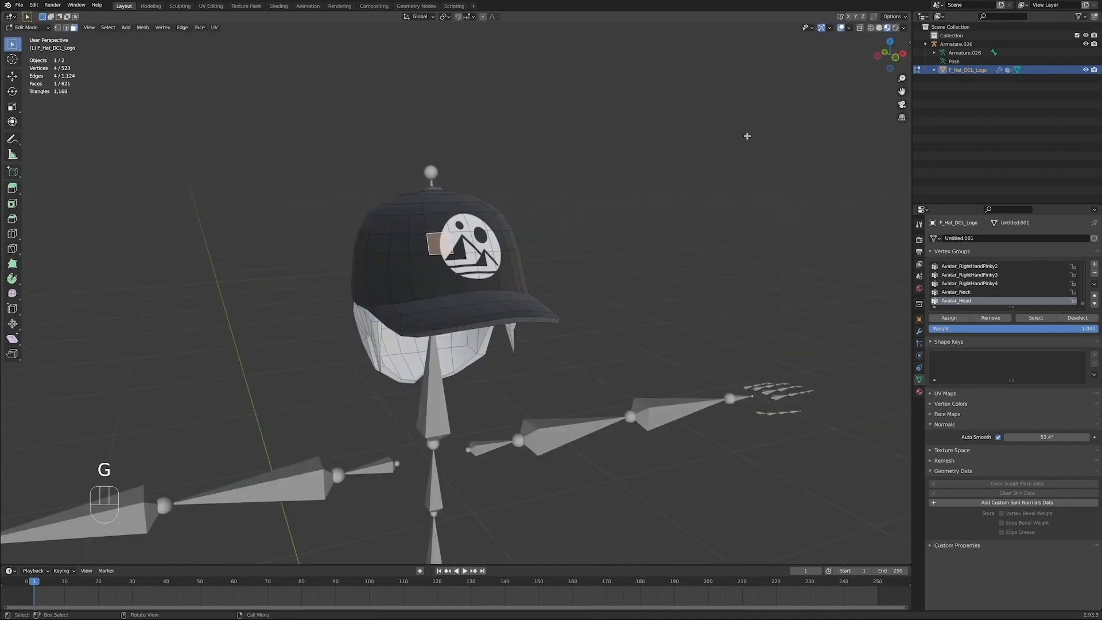
Step: Turn on the Face Orientation overlay and view the hat from its side
click(851, 28)
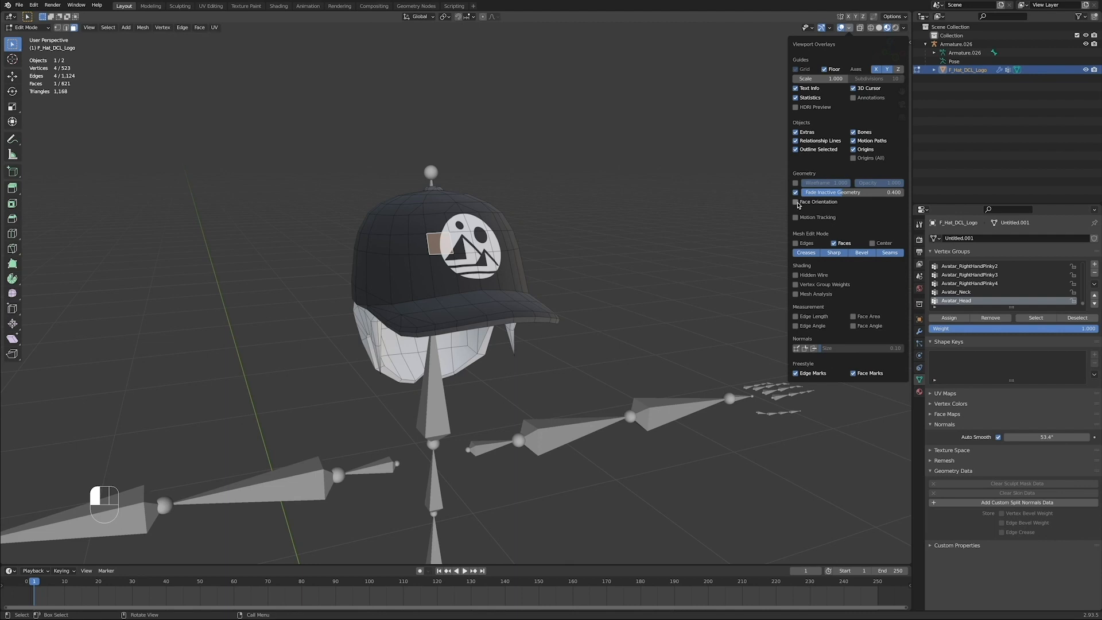
click(795, 202)
middle_drag(516, 201, 555, 342)
scroll(413, 290, up, 2)
Step: Select the large many-sided face overlapping the hat's crown and delete only the face, keeping its edges and vertices
alt+click(512, 319)
click(570, 336)
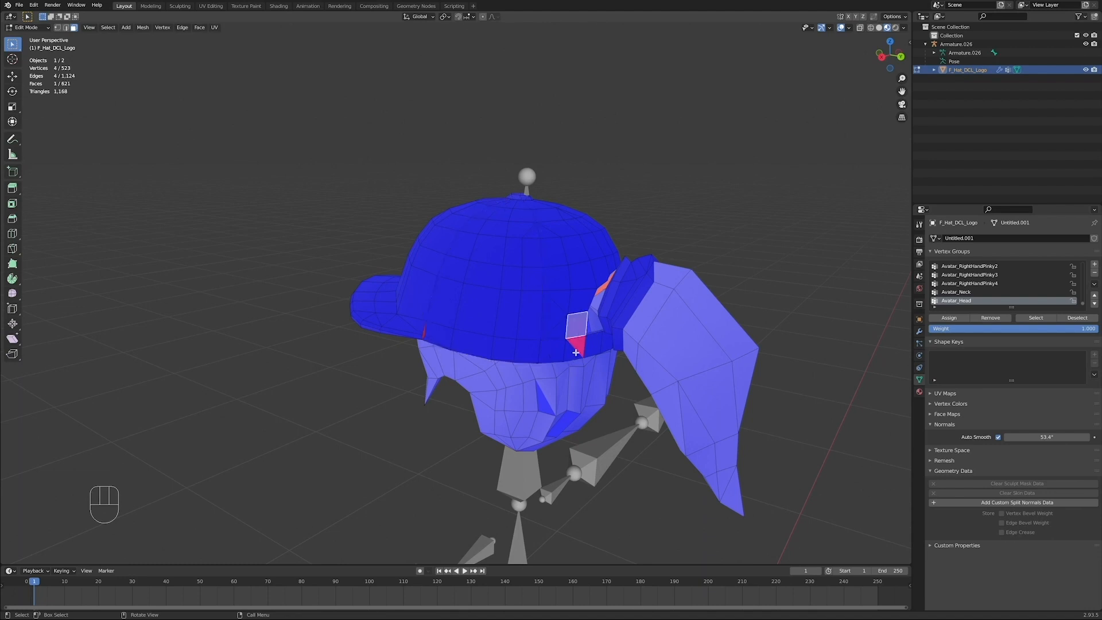
alt+click(561, 348)
middle_drag(562, 348, 529, 357)
key(x)
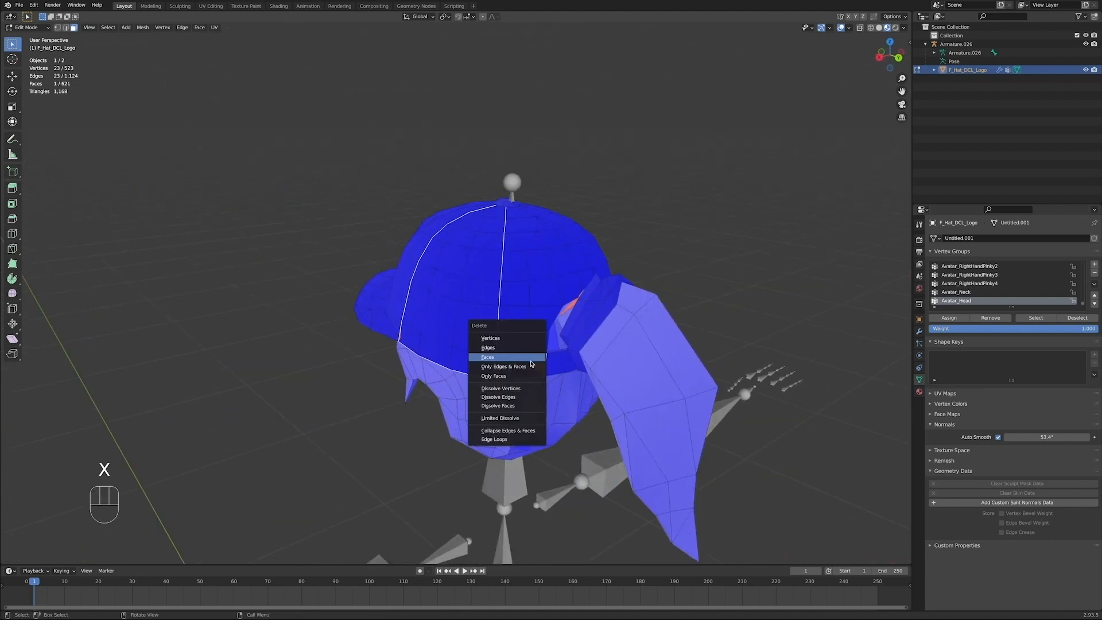
click(502, 375)
middle_drag(530, 345, 444, 341)
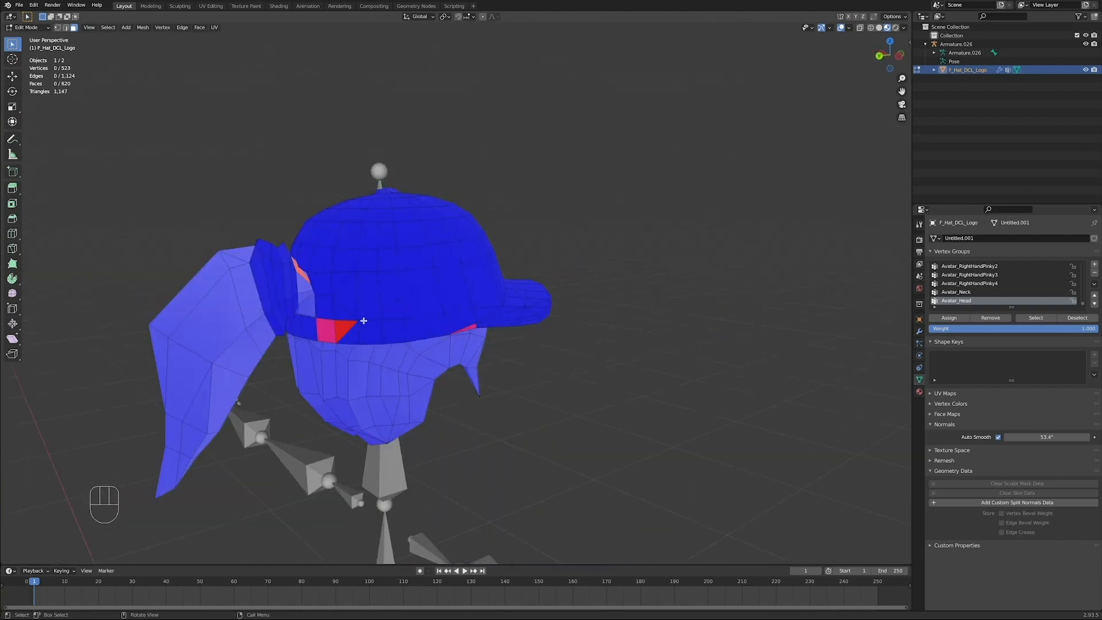
Step: Select a single face on the side of the hat above the reversed red faces
click(364, 322)
click(355, 309)
click(370, 292)
click(380, 245)
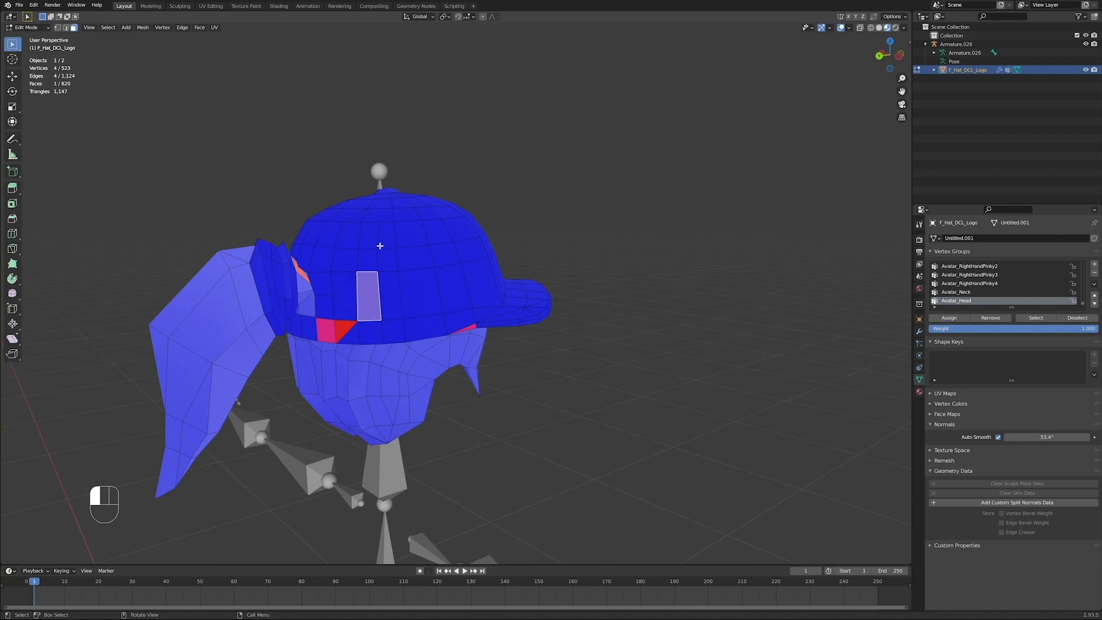
Step: Select the large many-sided face overlapping the hair below the cap and delete it
click(404, 213)
click(398, 205)
middle_drag(388, 347, 509, 315)
click(577, 310)
scroll(602, 336, down, 3)
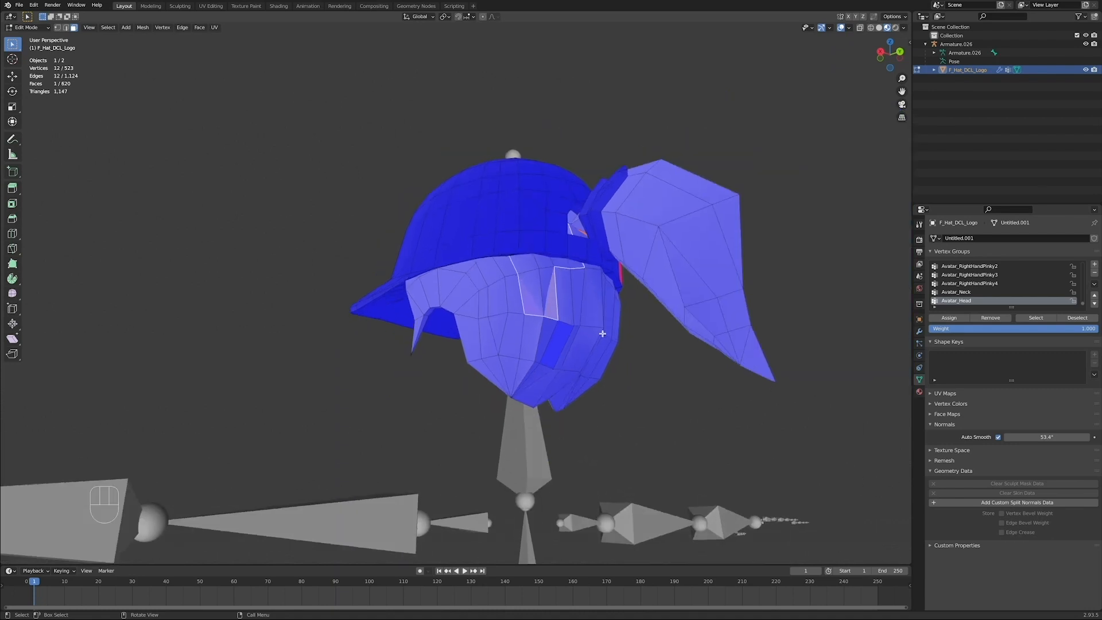
key(x)
middle_drag(287, 322, 494, 349)
key(x)
click(552, 333)
Step: Recalculate the normals of the entire hat mesh to face outward
key(a)
middle_drag(563, 324, 452, 346)
key(shift+n)
scroll(453, 346, up, 5)
shift+middle_drag(457, 409, 484, 309)
Step: Select the reversed red faces at the back of the hair and recalculate their normals with the Inside option enabled
click(479, 398)
middle_drag(479, 399, 527, 373)
shift+click(518, 369)
click(536, 369)
shift+click(504, 365)
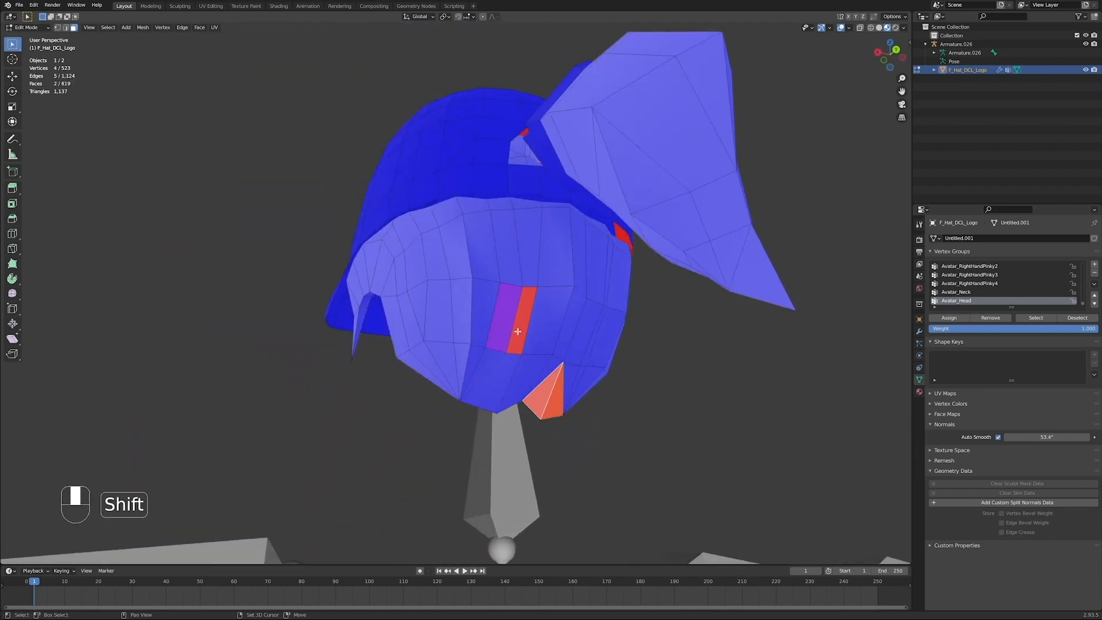
shift+click(518, 309)
middle_drag(519, 310, 499, 337)
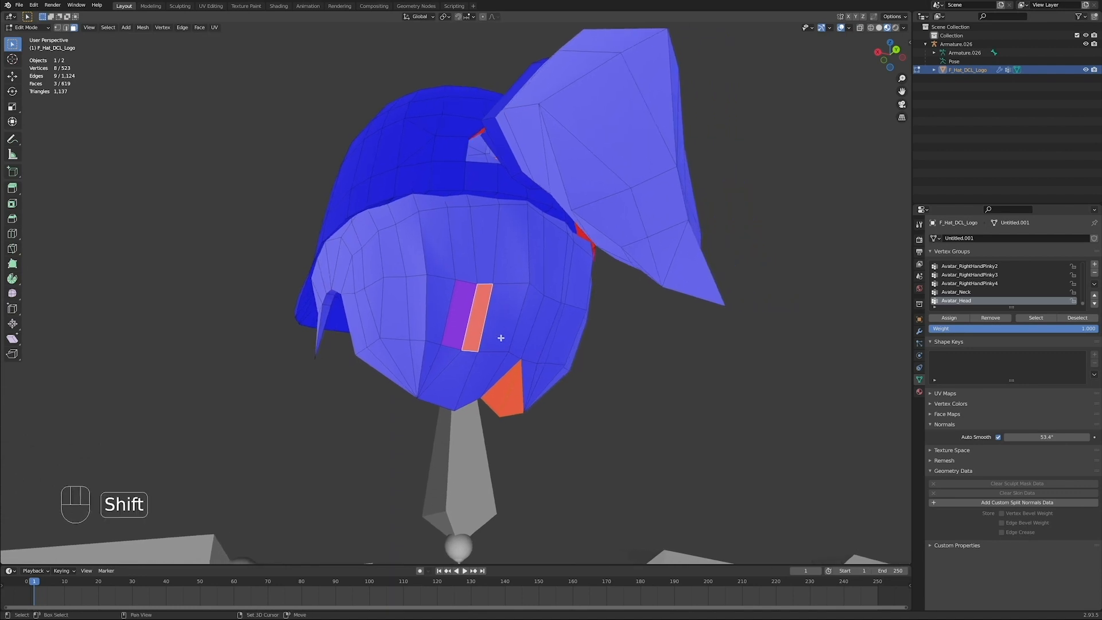
key(shift+n)
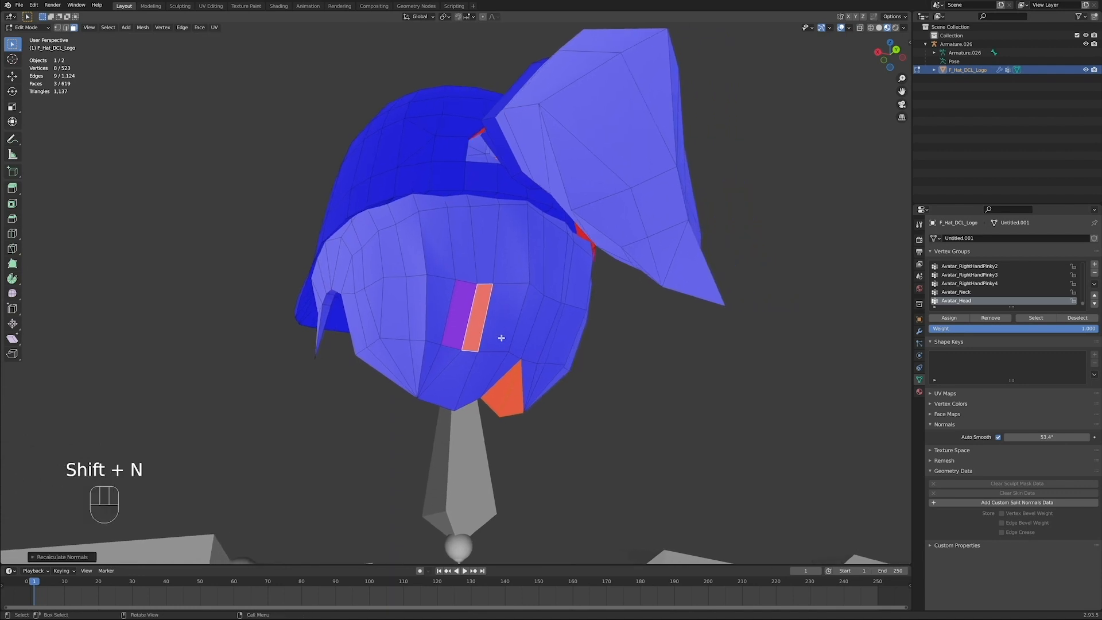
click(32, 556)
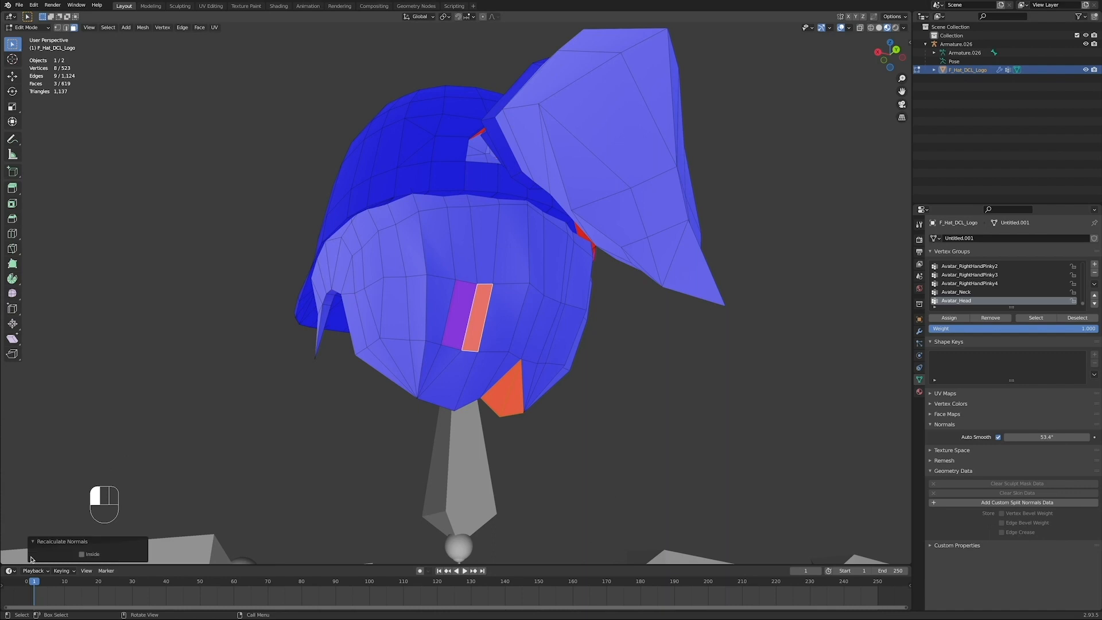
click(82, 555)
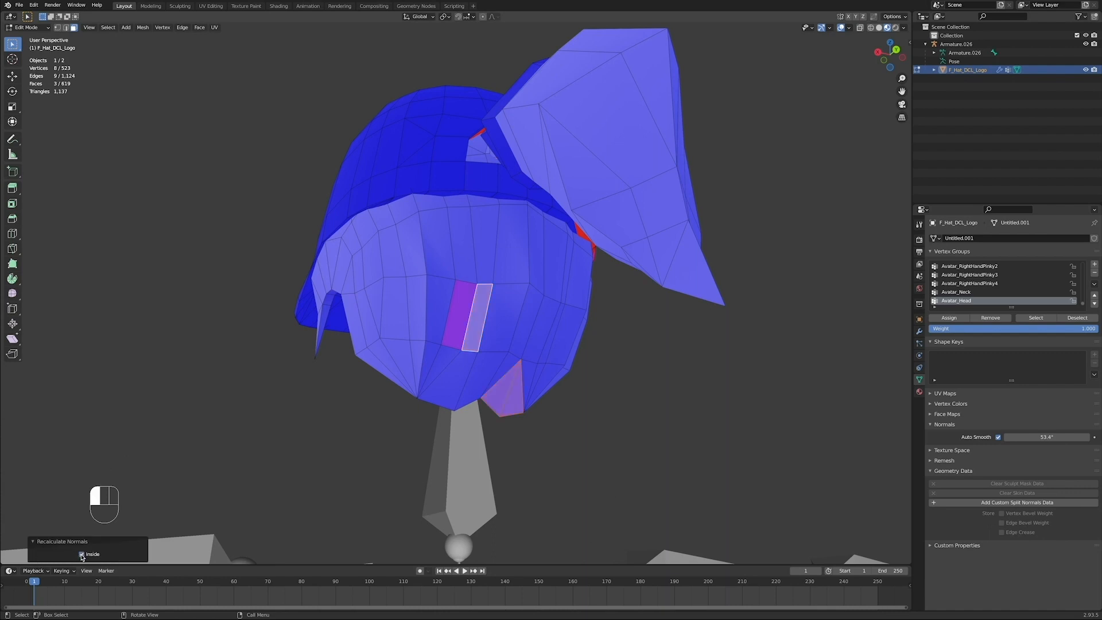
Step: Delete the six-sided face overlapping the back of the hair and recalculate the normals of the reversed face beside it
middle_drag(412, 429, 457, 386)
key(Tab)
key(Tab)
click(454, 383)
key(x)
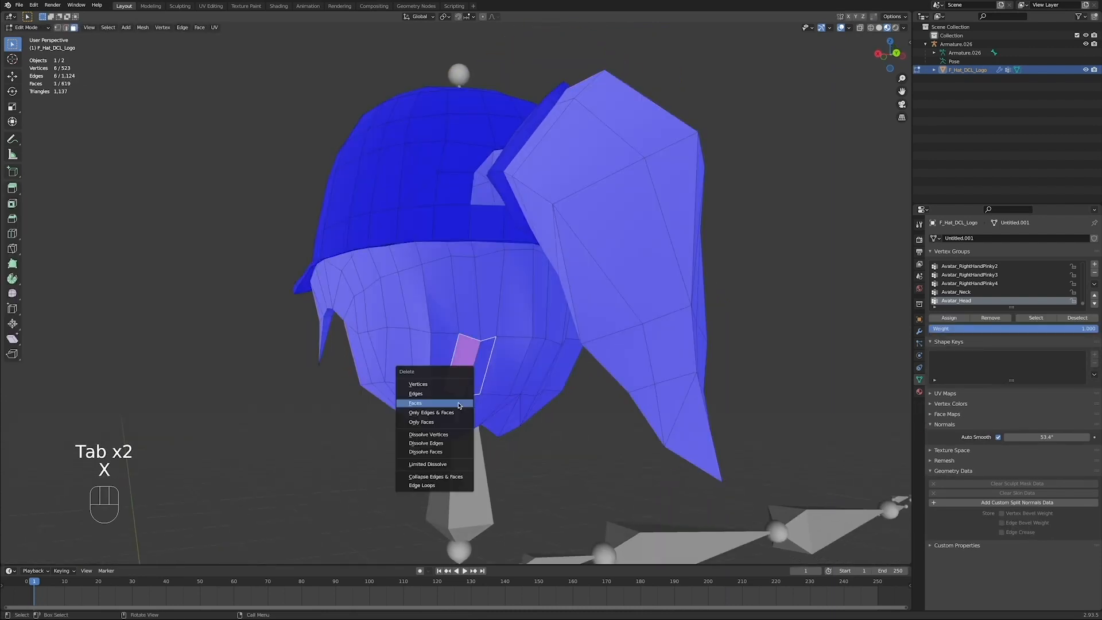
click(443, 401)
click(462, 386)
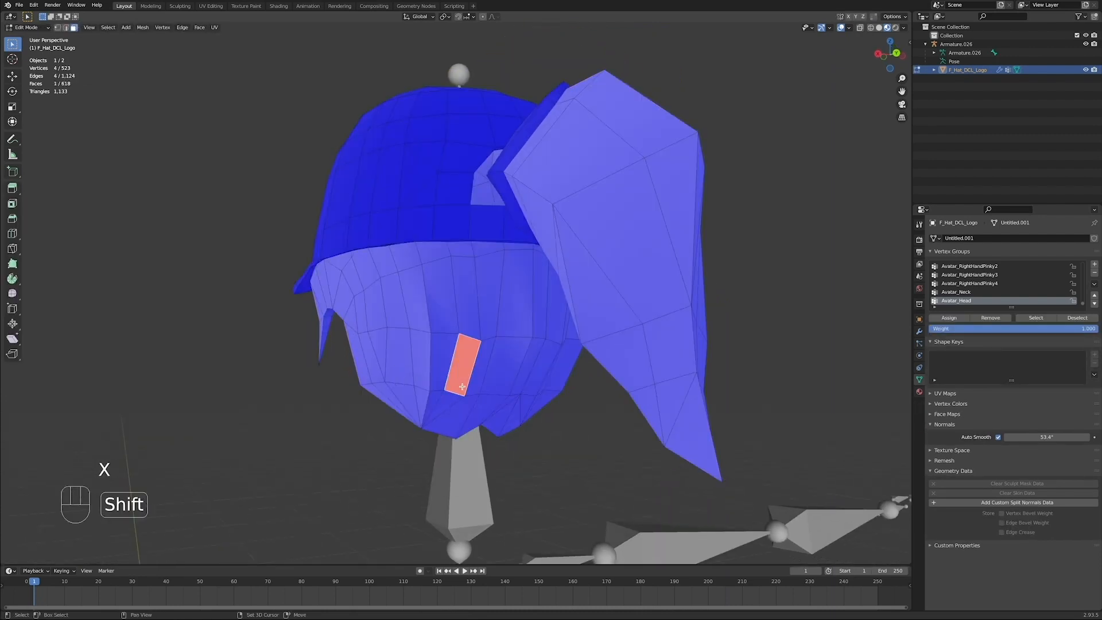
key(shift+n)
Step: Select another large many-sided face overlapping the hat mesh and delete it
middle_drag(549, 405, 509, 321)
click(416, 284)
key(x)
click(468, 294)
Step: Delete the many-sided face stretched over the cap's crown near the ponytail and check the remaining mesh for stray faces
shift+middle_drag(510, 321, 610, 364)
scroll(591, 394, up, 4)
click(645, 313)
scroll(639, 325, down, 5)
key(x)
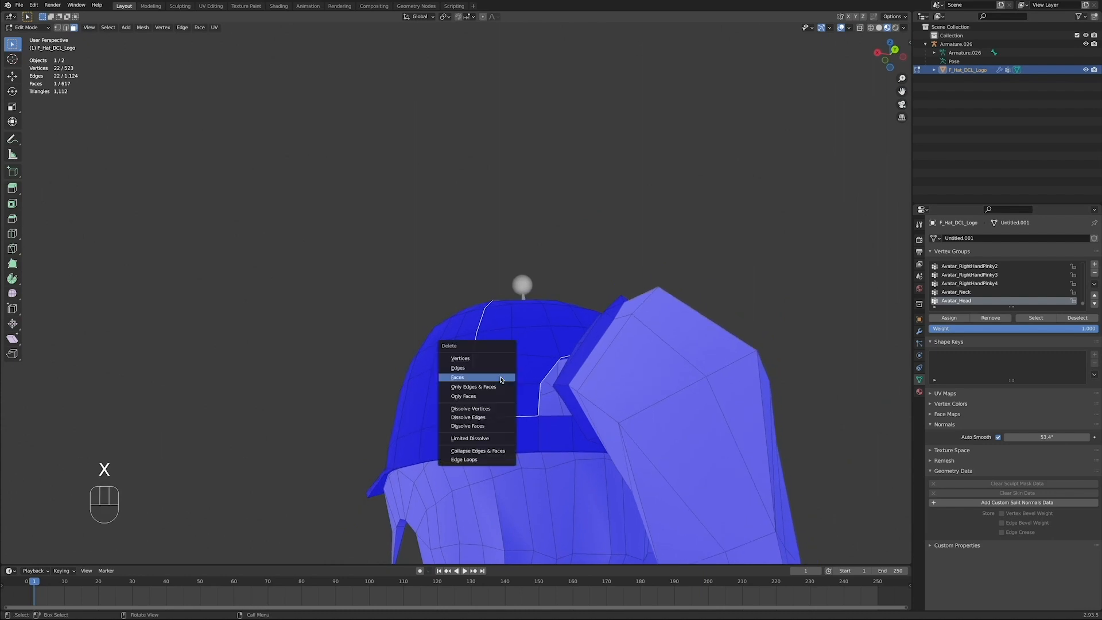
click(501, 379)
middle_drag(501, 379, 575, 361)
click(563, 312)
middle_drag(563, 312, 423, 423)
scroll(527, 349, up, 12)
scroll(505, 253, down, 10)
scroll(451, 337, down, 8)
Step: Return to Object Mode, turn off the Face Orientation overlay and view the hat from several sides
key(Tab)
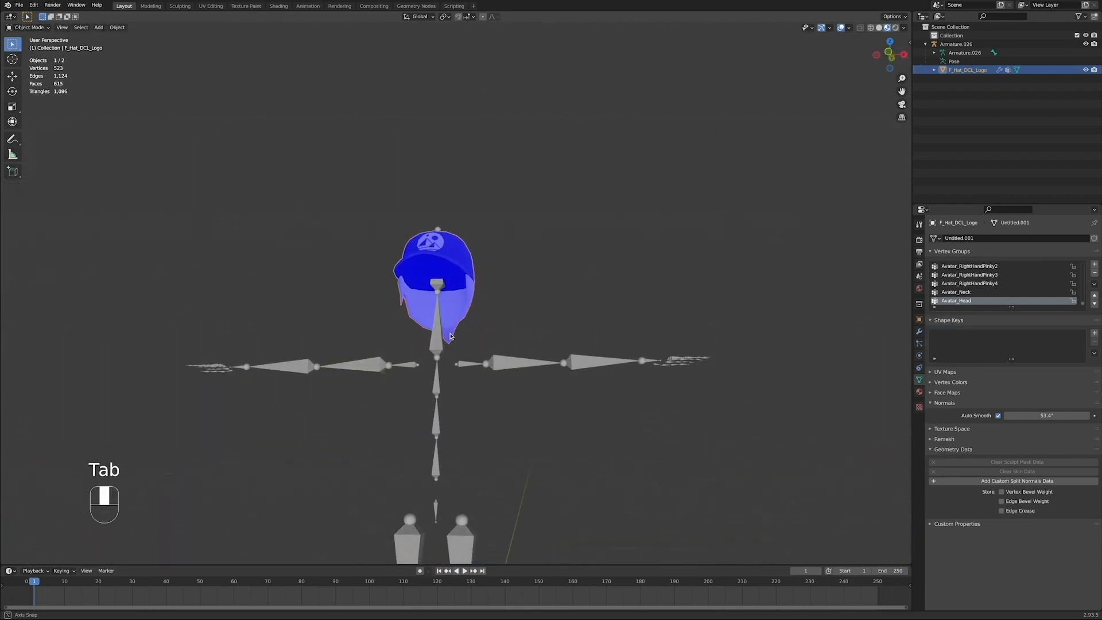
click(849, 28)
click(795, 194)
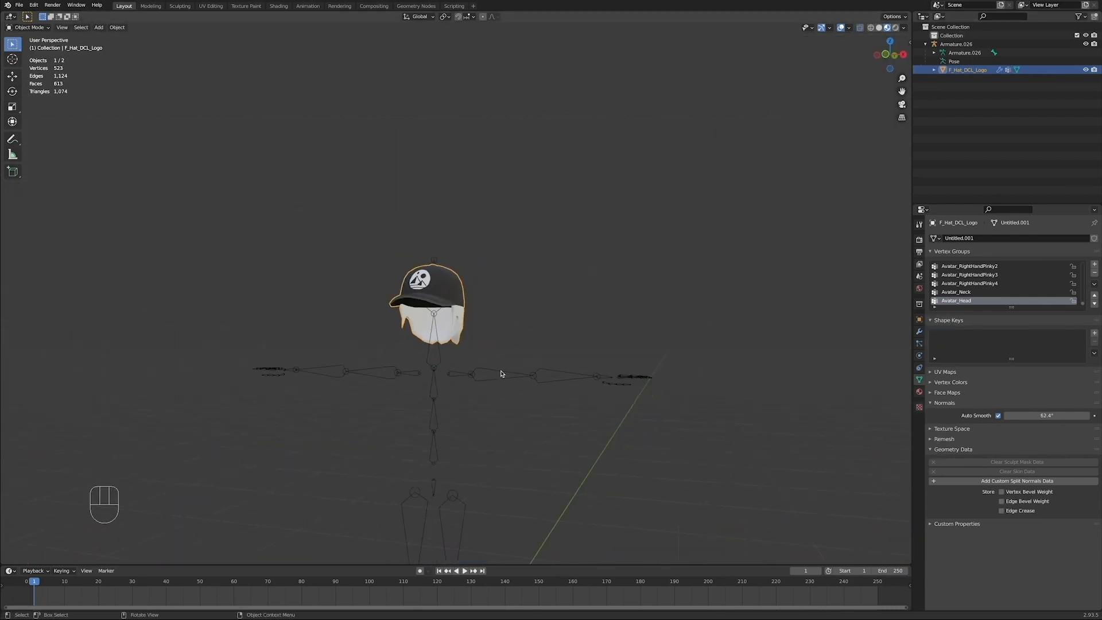
middle_drag(502, 375, 593, 394)
middle_drag(593, 395, 627, 379)
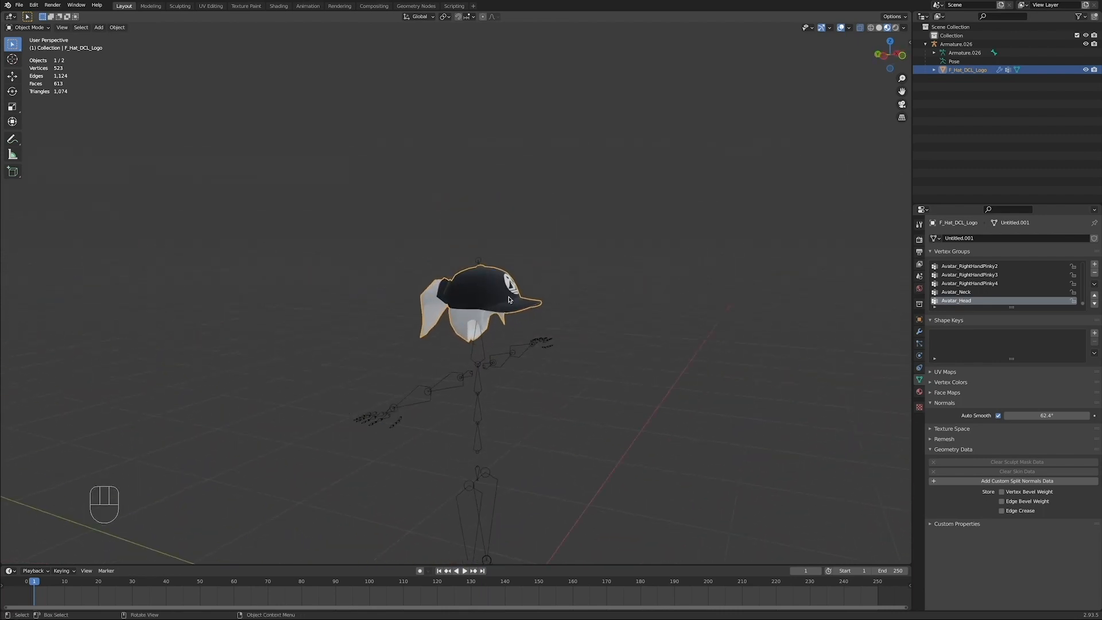
middle_drag(509, 299, 716, 305)
middle_drag(466, 305, 554, 344)
Step: Turn on proportional editing and reshape the ponytail by moving one of its vertices in the right orthographic view
key(Tab)
key(1)
click(520, 348)
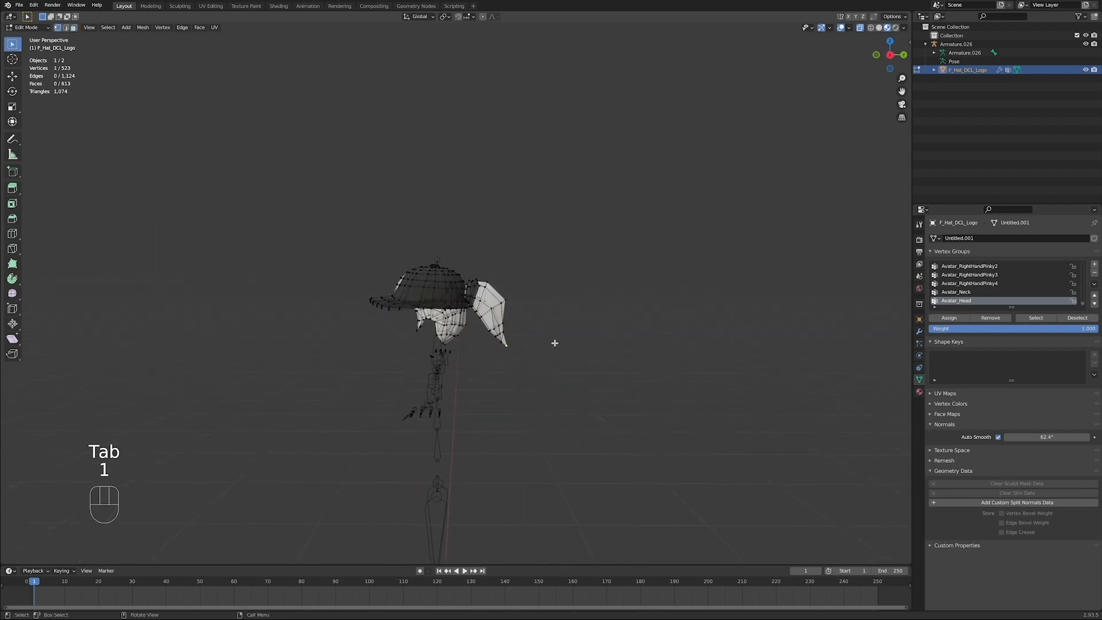
key(KP_3)
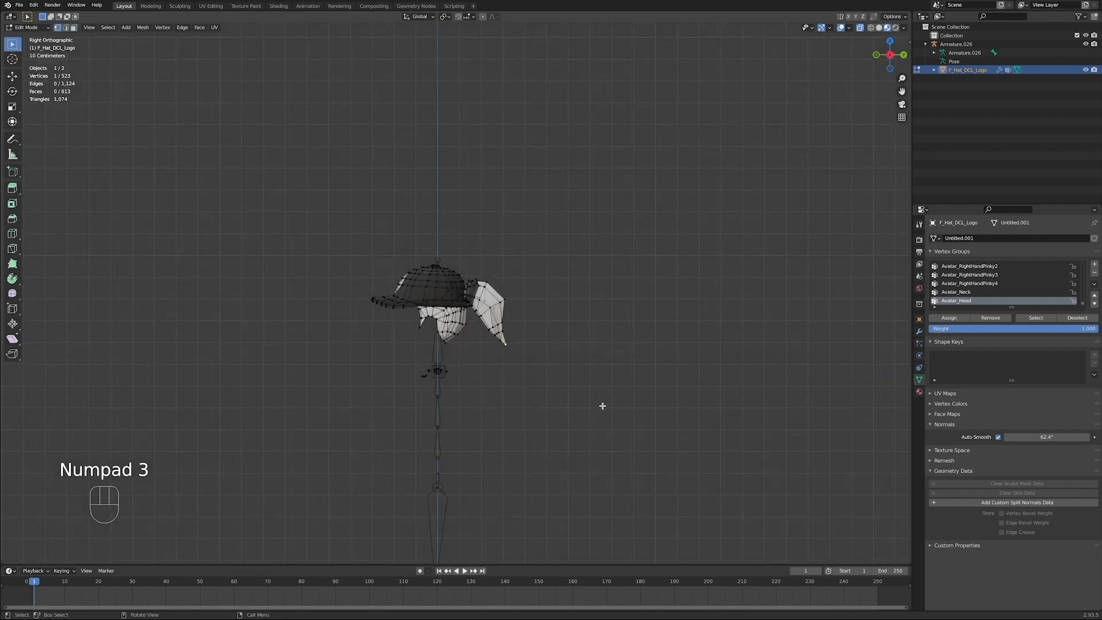
key(g)
right_click(620, 403)
key(o)
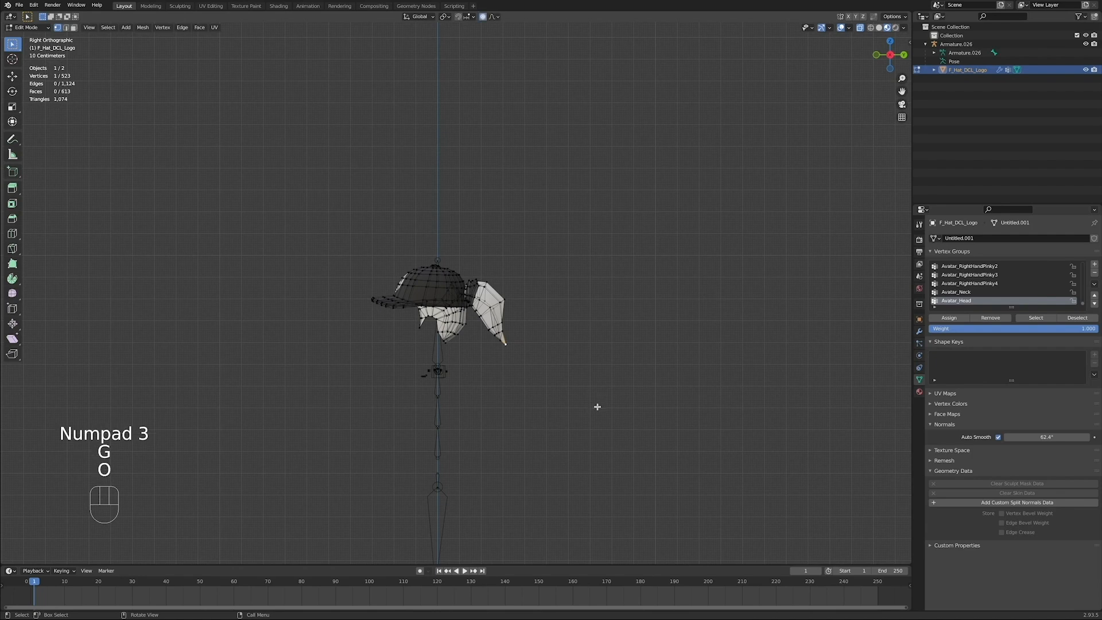
key(g)
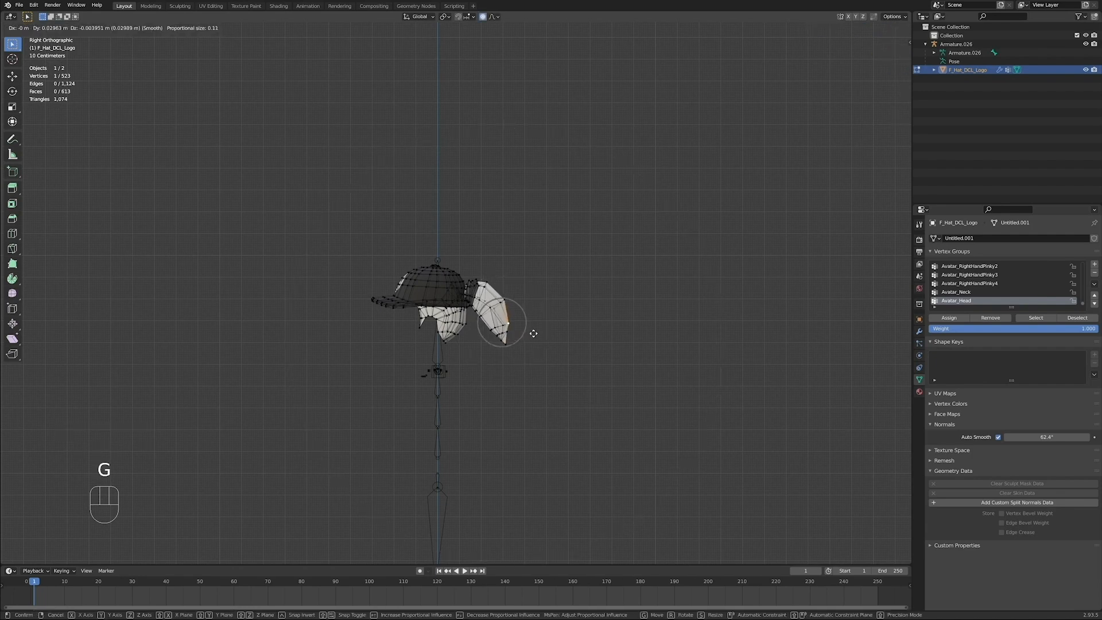
click(519, 338)
key(Tab)
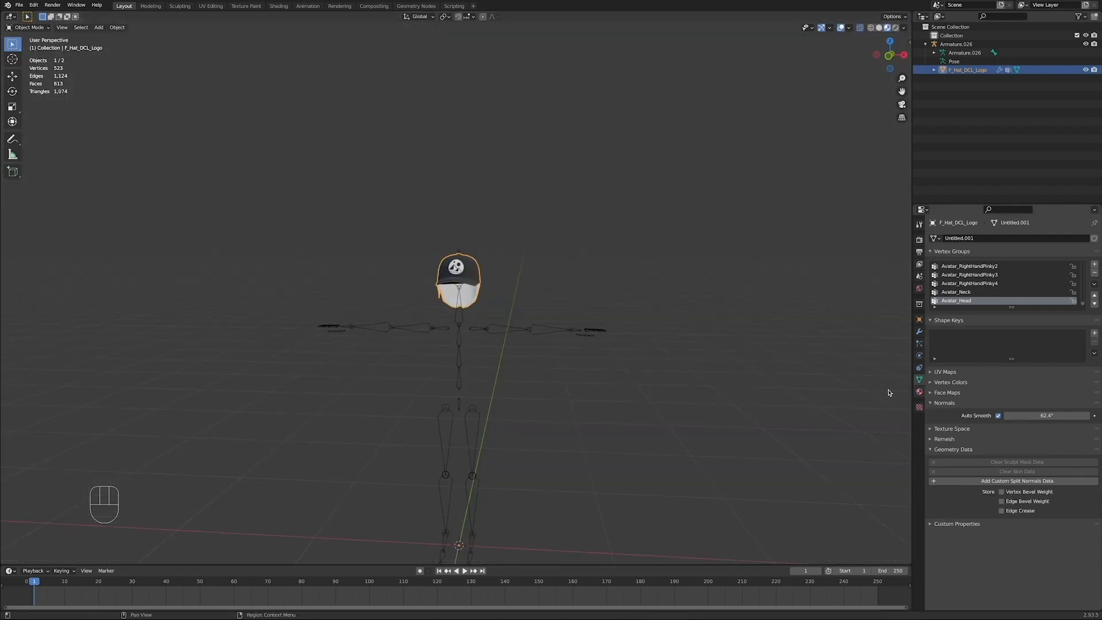
Step: Turn off X-ray and select all the faces assigned to the Hat_DCL_TX.003 material
click(919, 392)
shift+middle_drag(630, 336, 644, 362)
click(952, 242)
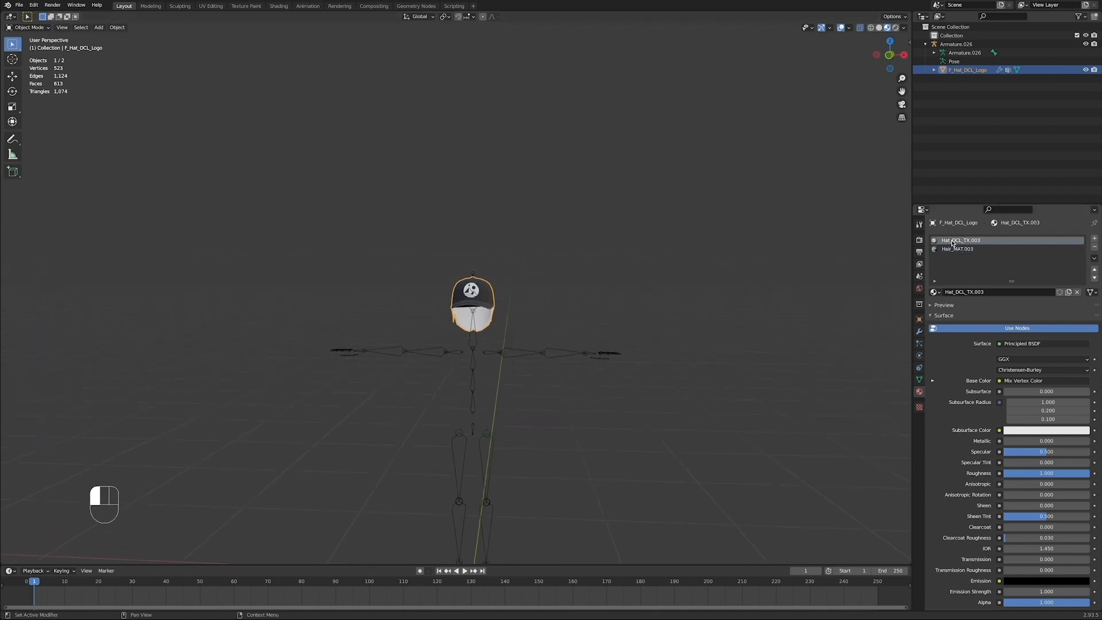
middle_drag(560, 318, 524, 315)
scroll(524, 315, up, 7)
key(Tab)
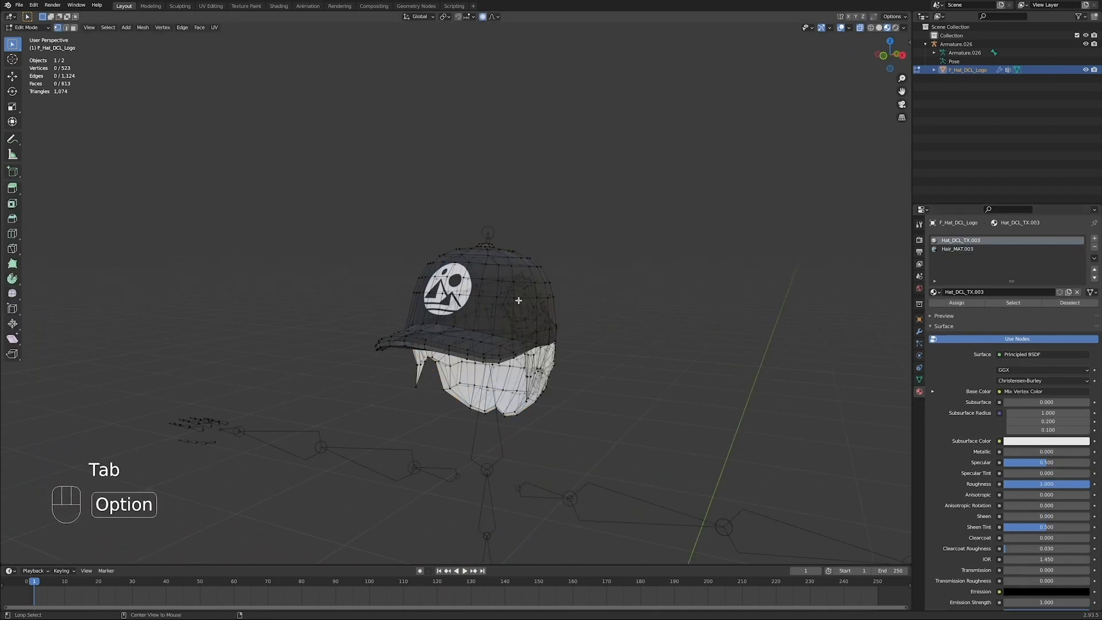
key(alt+z)
click(1013, 302)
middle_drag(819, 325, 739, 321)
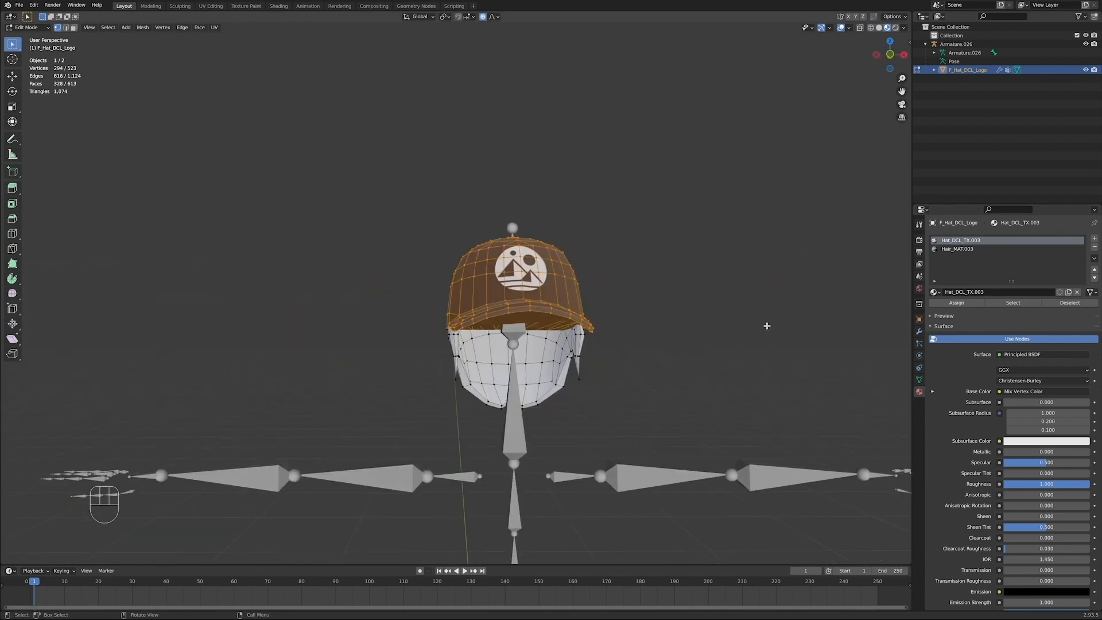
Step: Invert the selection to the hair faces and make the Hair_MAT.003 material slot active
key(ctrl+i)
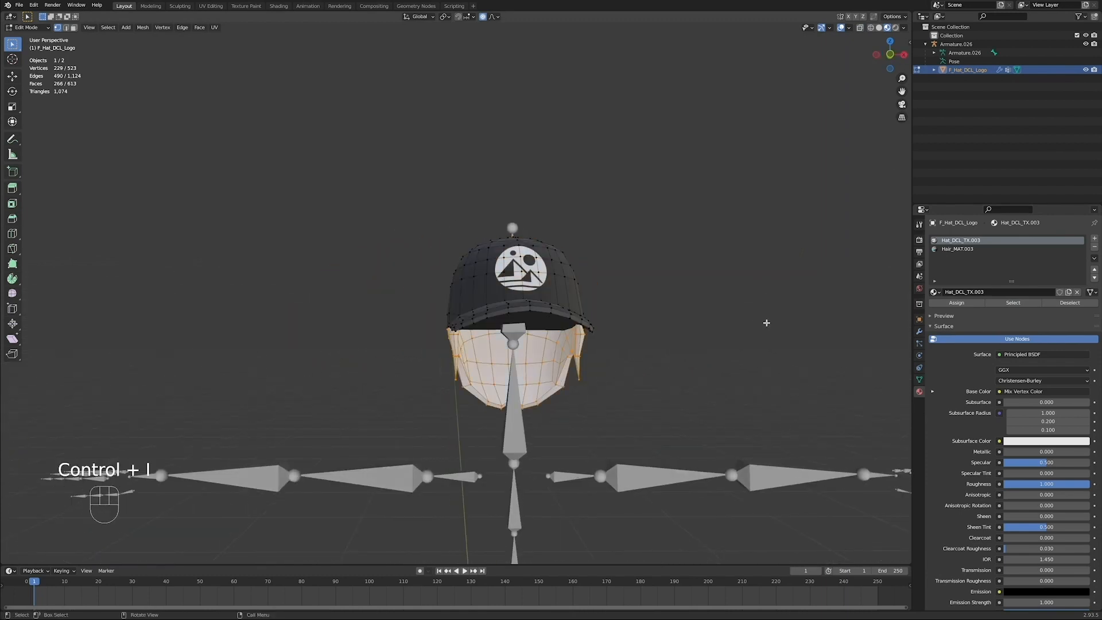
click(957, 249)
middle_drag(664, 328, 564, 314)
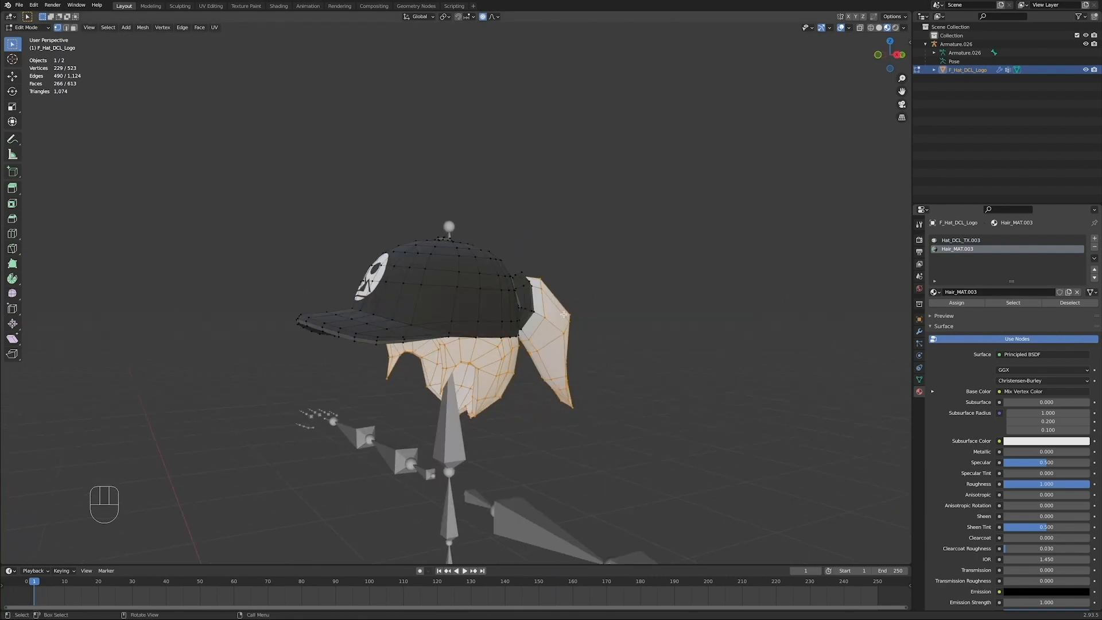
Step: Switch to the UV Editing workspace and examine the AvatarWearables_TX_2 palette texture
click(211, 6)
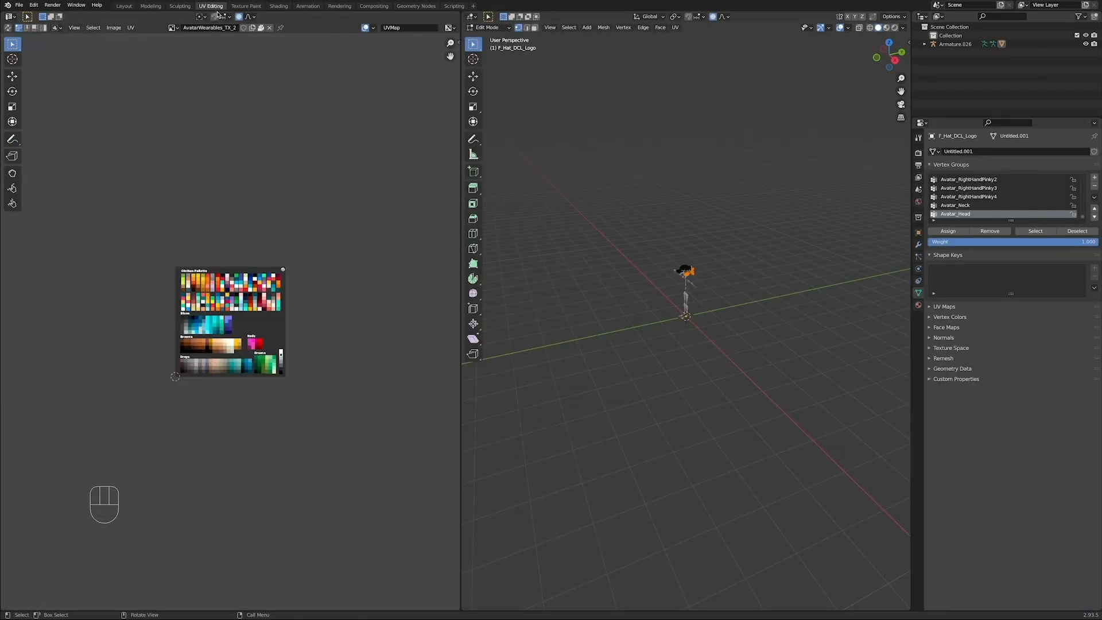
scroll(246, 240, up, 6)
scroll(247, 240, down, 4)
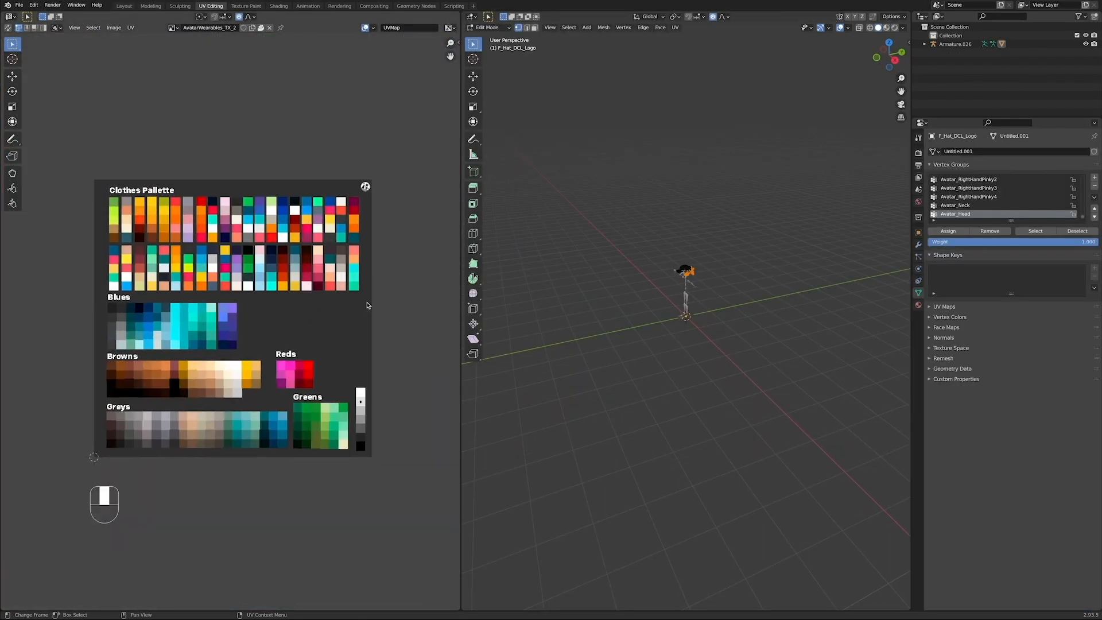
scroll(684, 299, up, 3)
Step: Set the 3D viewport to Material Preview shading and frame the hat and hair
middle_drag(685, 300, 663, 293)
shift+middle_drag(663, 293, 682, 400)
scroll(649, 339, up, 4)
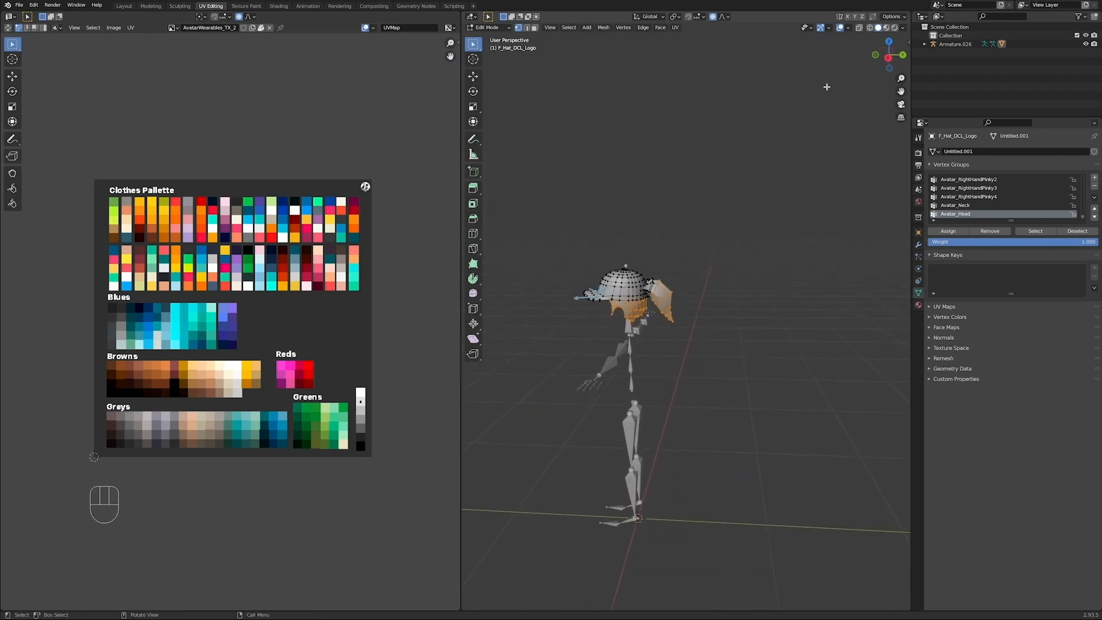
click(885, 27)
scroll(629, 270, up, 6)
shift+middle_drag(629, 271, 730, 288)
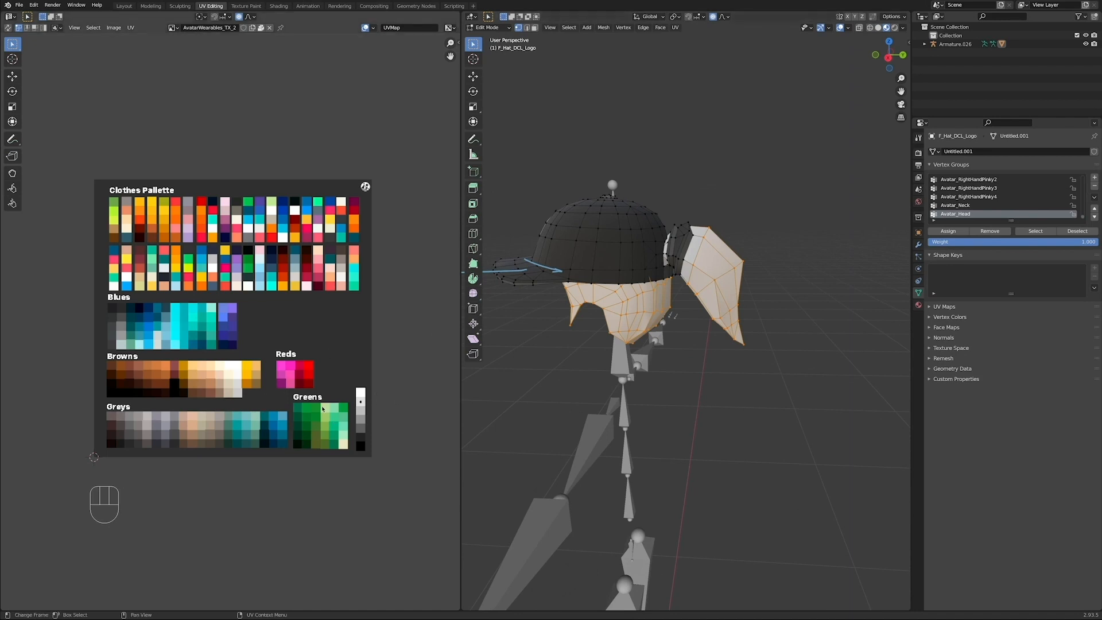
Step: Scale the hair's UVs up on the palette's greyscale strip and back down to a tiny point on its light swatch
middle_drag(322, 409, 328, 385)
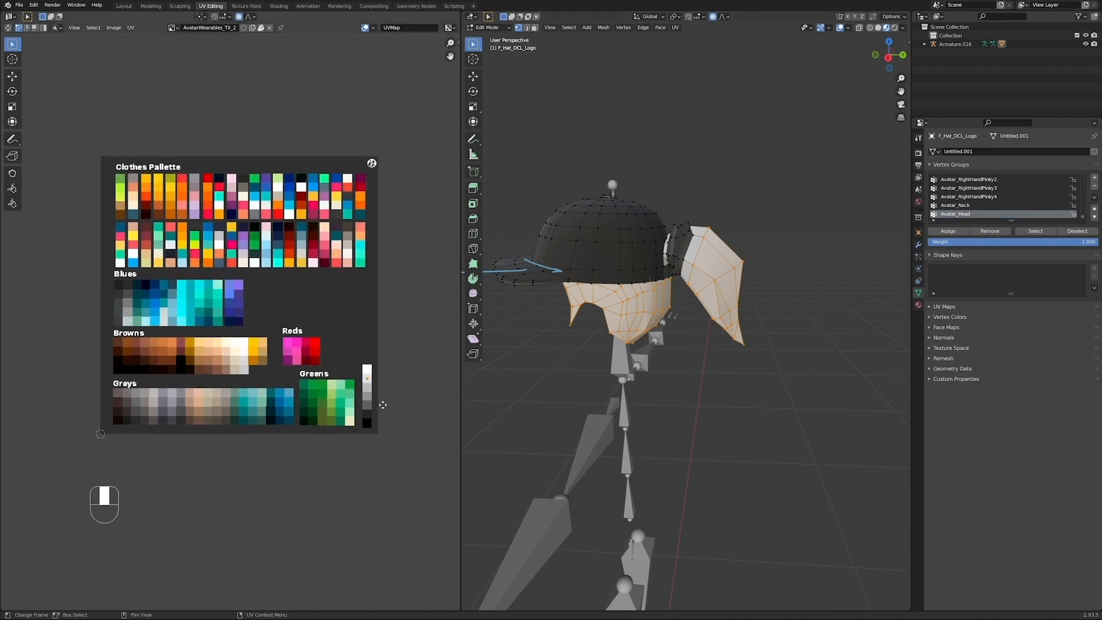
scroll(383, 404, up, 2)
middle_drag(413, 404, 288, 375)
key(s)
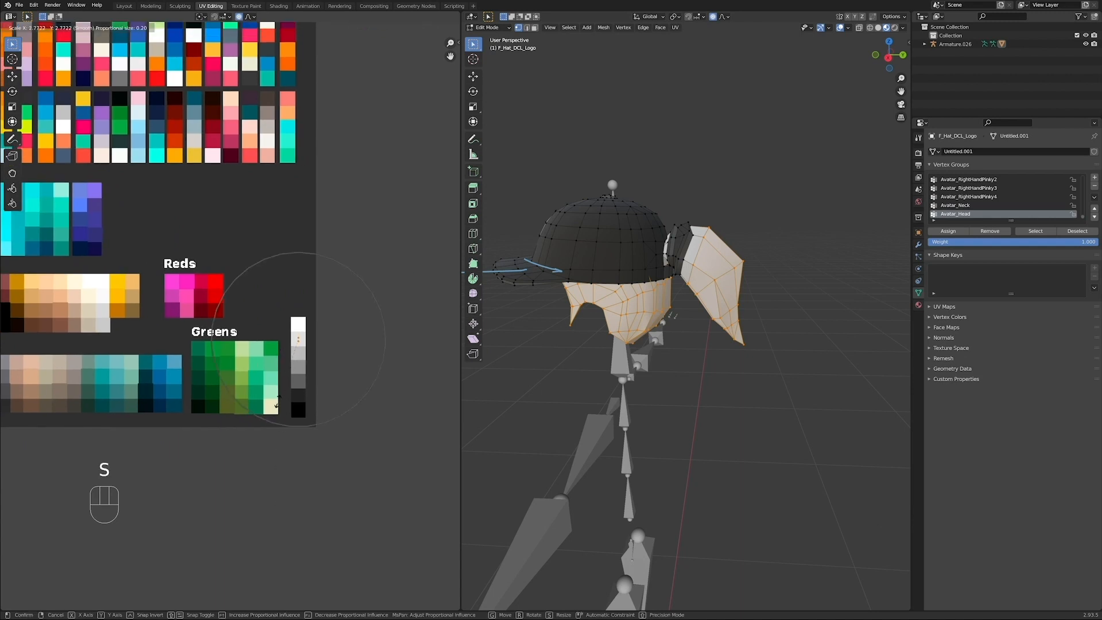
click(292, 348)
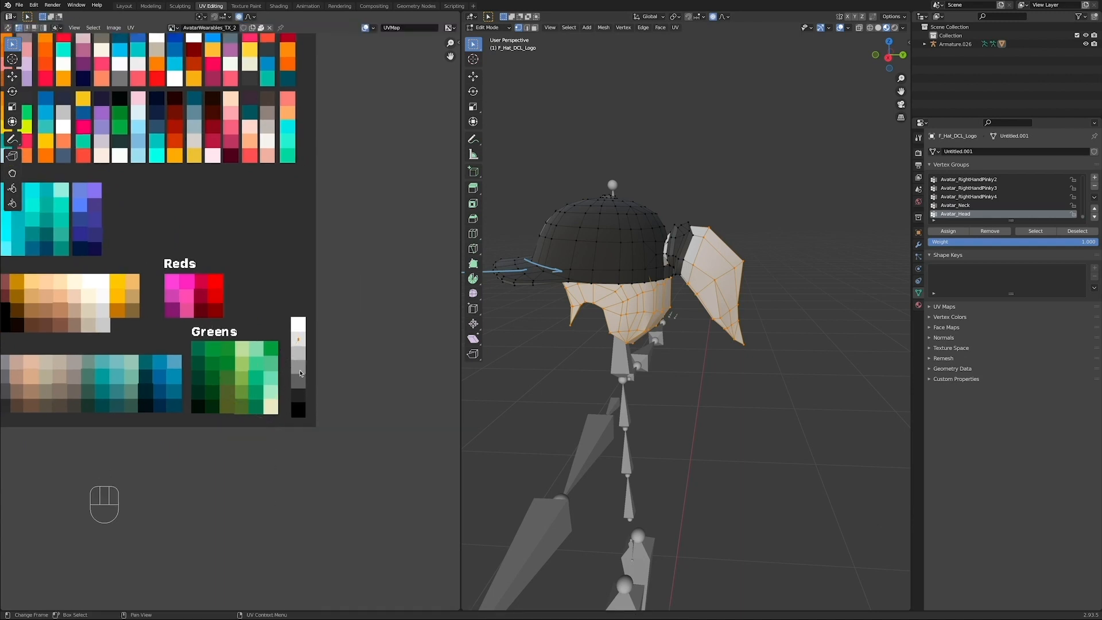
key(s)
click(324, 536)
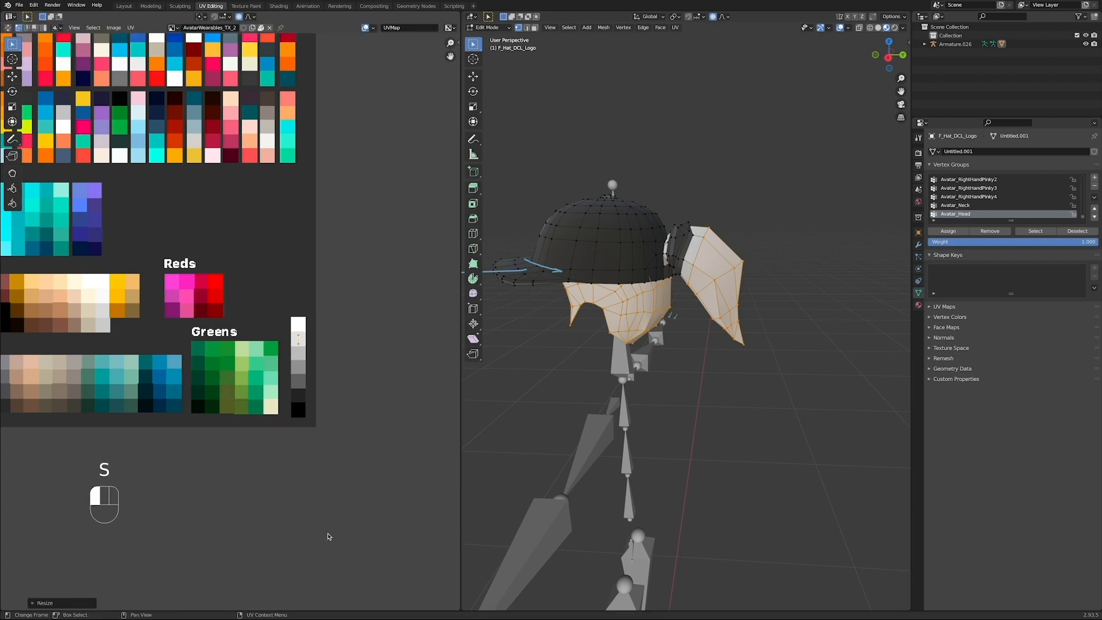
key(s)
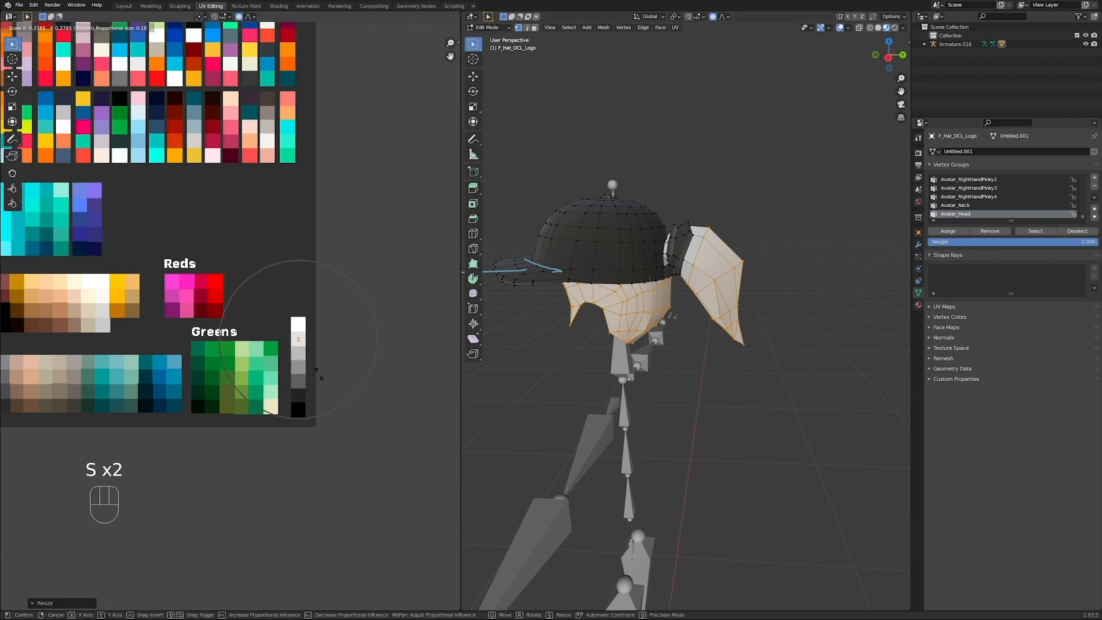
click(309, 353)
Step: Hide the annotations in the 3D viewport beside the UV editor
middle_drag(580, 393, 559, 431)
middle_drag(559, 432, 579, 348)
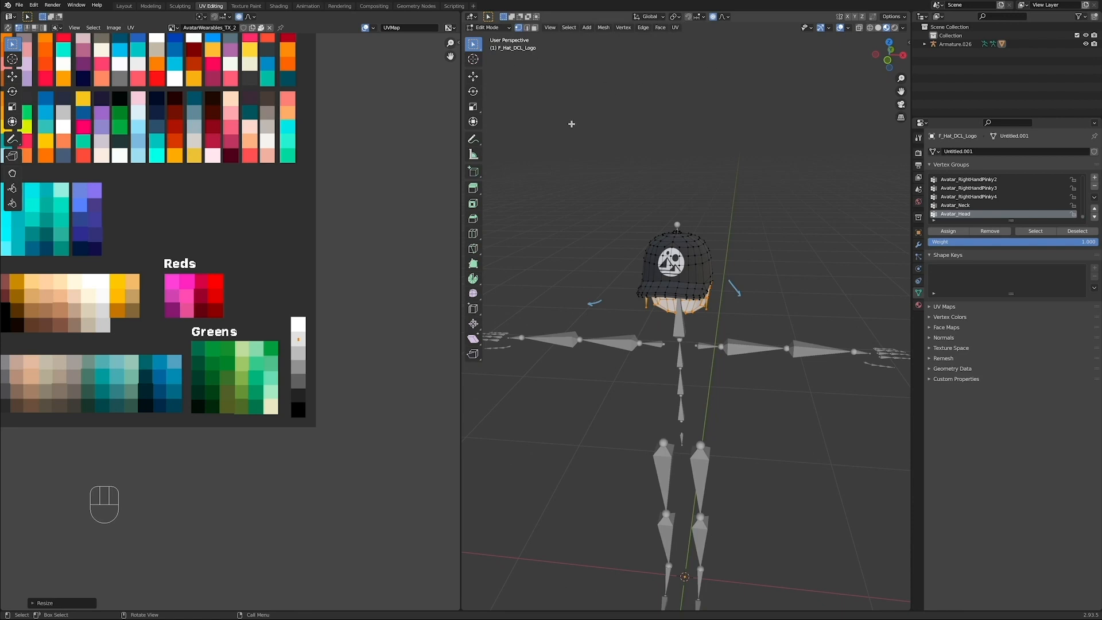
click(848, 28)
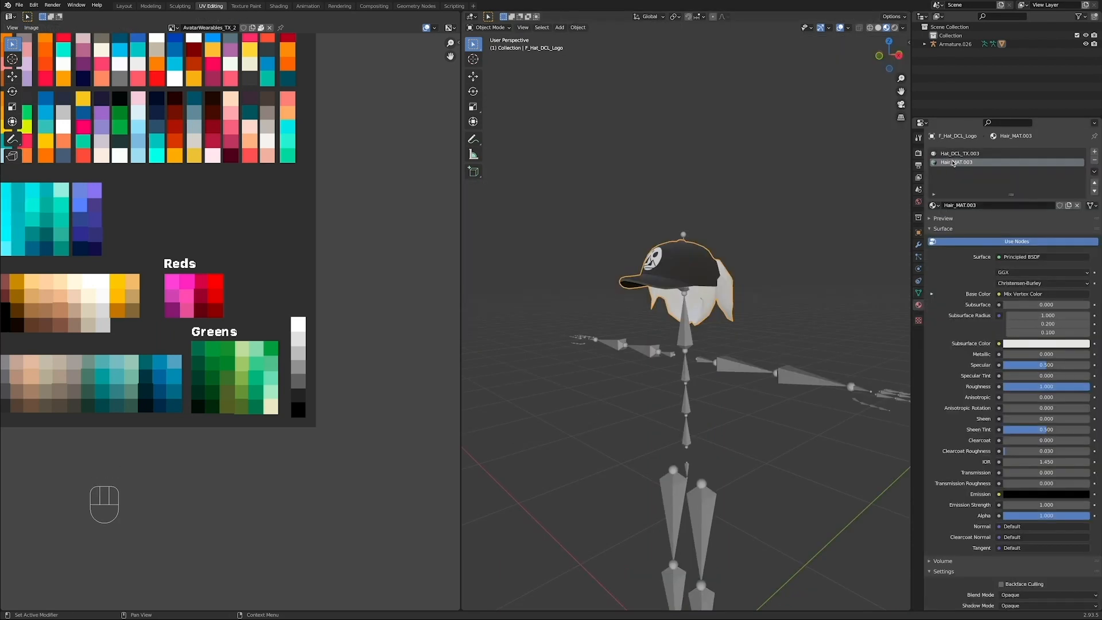
Step: Make the Hat_DCL_TX.003 material slot active and enter Edit Mode on the hat
click(955, 155)
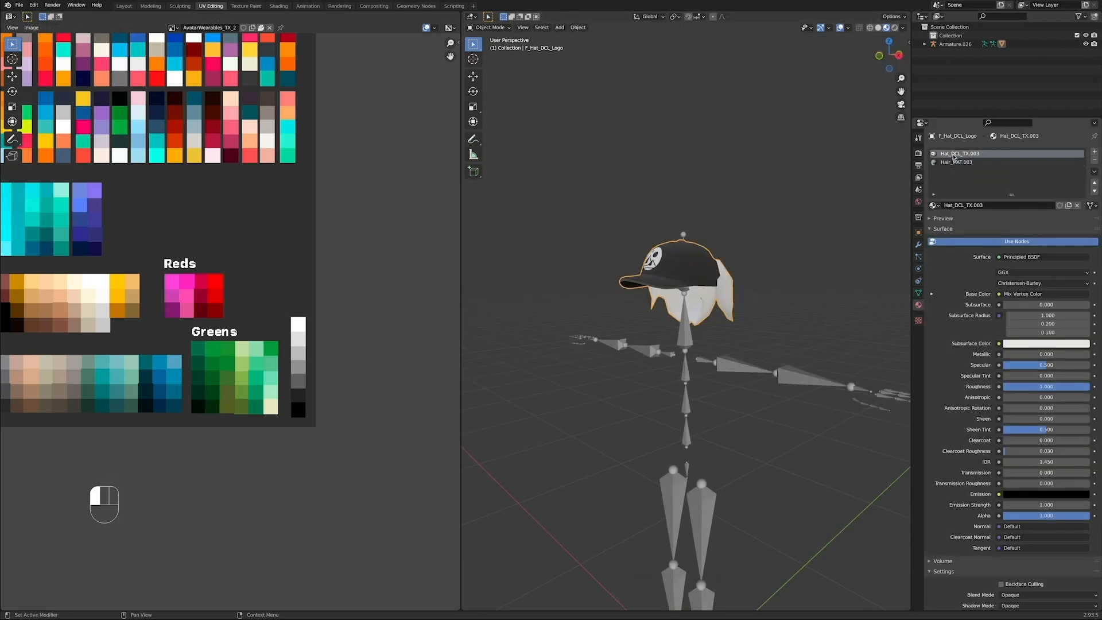
middle_drag(623, 294, 684, 229)
scroll(708, 297, up, 3)
key(Tab)
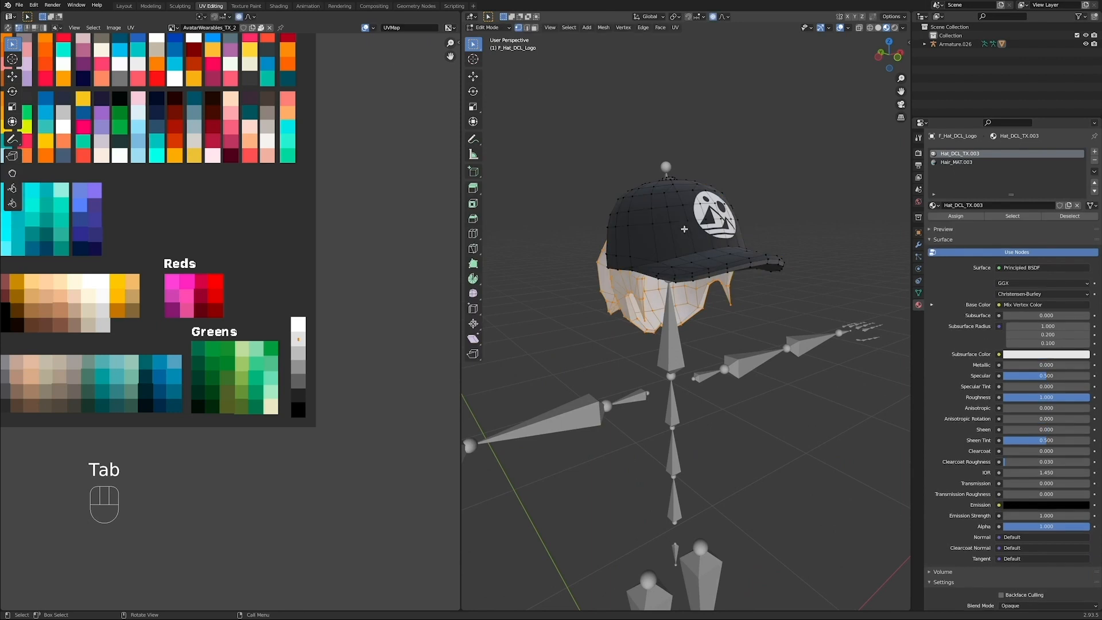
Step: Select a single face on the hat's crown in face select mode and return to Object Mode
key(3)
click(672, 248)
middle_drag(755, 276, 727, 280)
key(Tab)
Step: In the Shading workspace, reroute the hat's base color image link straight into the Principled BSDF's Base Color
scroll(227, 169, down, 4)
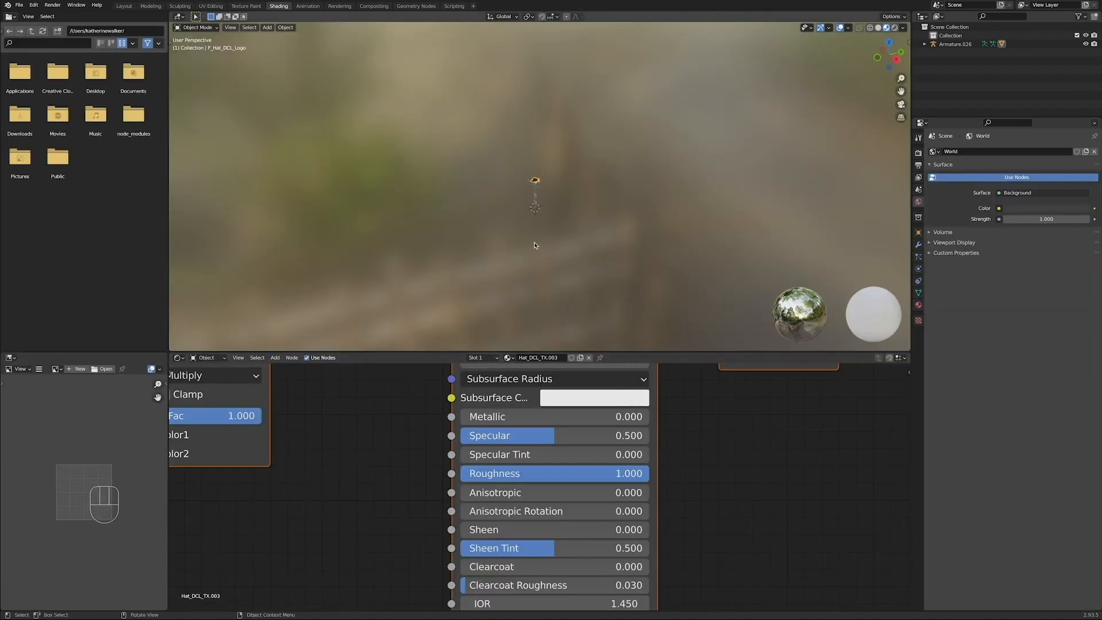
scroll(532, 246, up, 8)
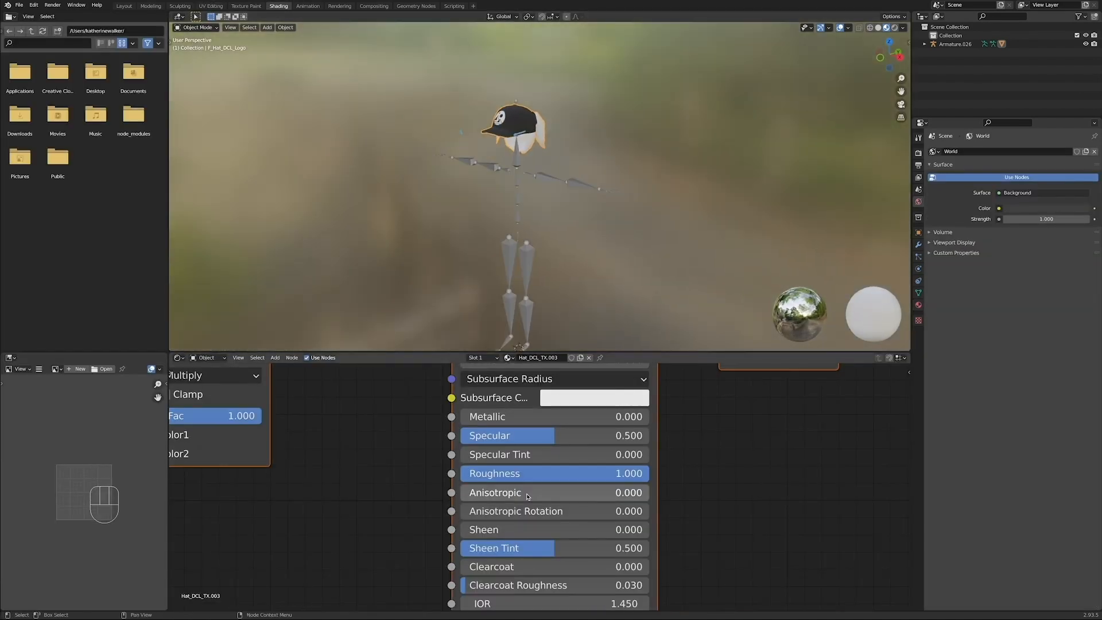
scroll(524, 492, down, 5)
middle_drag(485, 490, 556, 484)
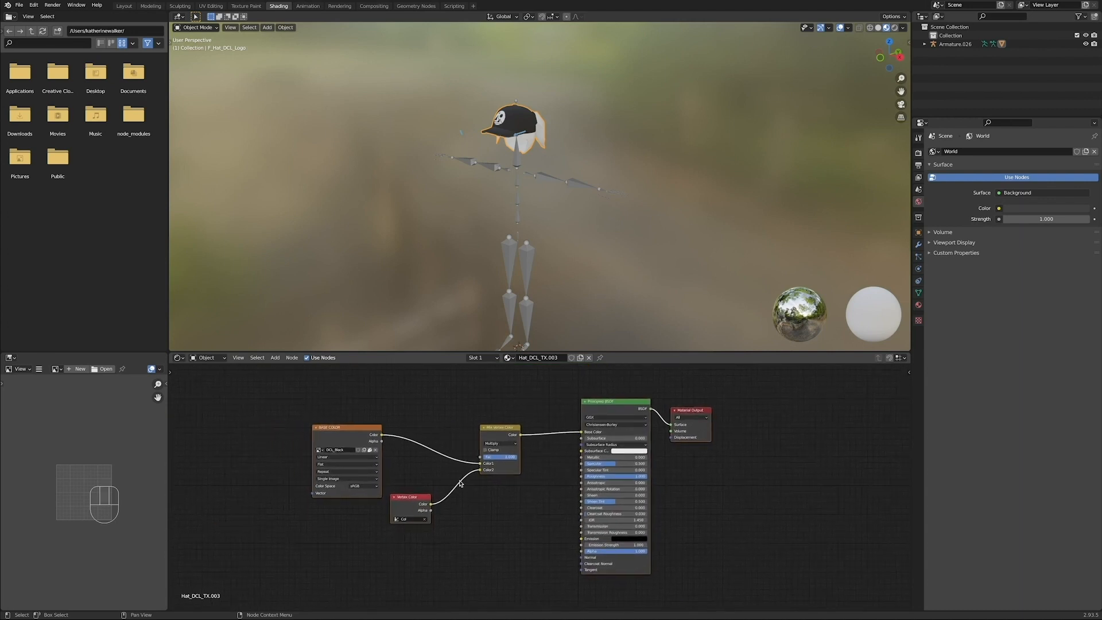
drag(480, 465, 581, 434)
Step: Delete the Mix Vertex Color and Vertex Color nodes from the hat material
click(481, 448)
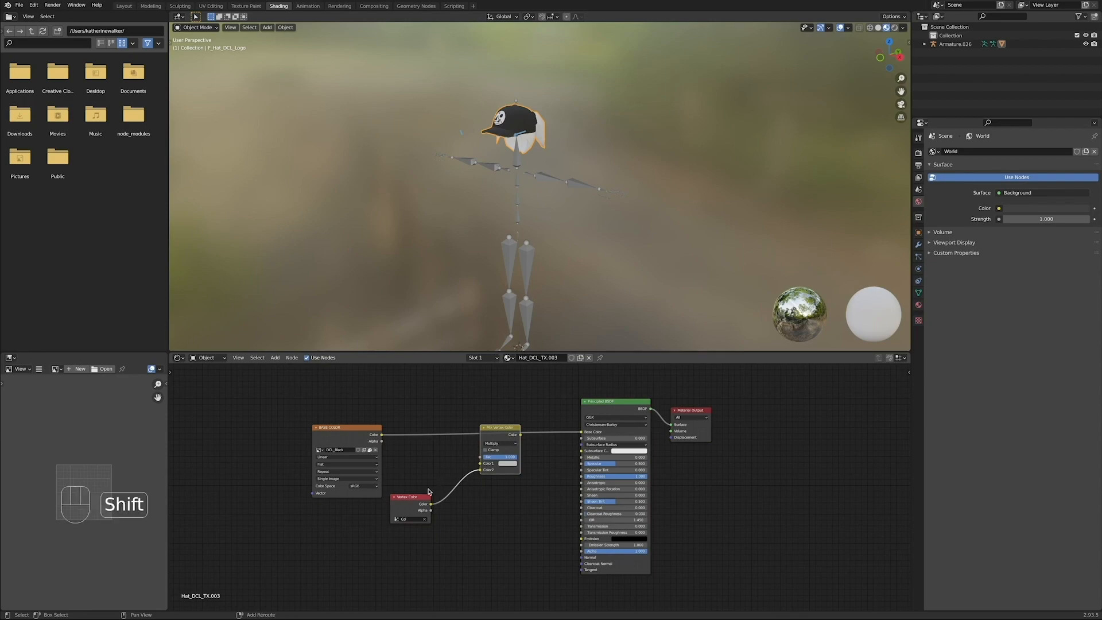
shift+click(411, 506)
key(x)
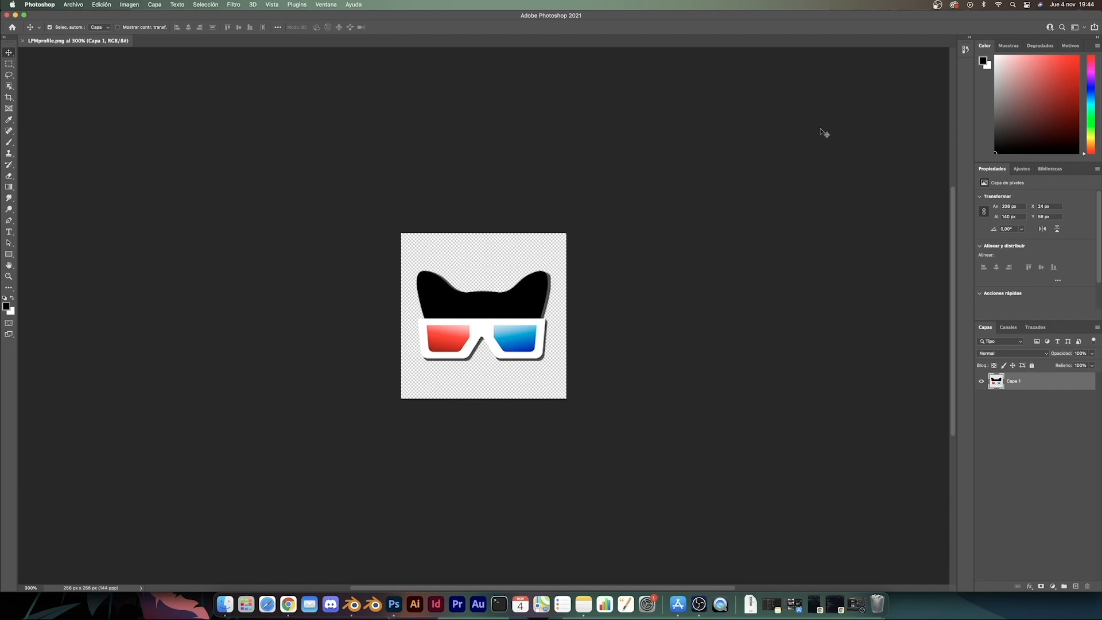
Step: In Photoshop, create a new 512 × 512 px document at 72 pixels per inch with RGB color and a white background
key(super+n)
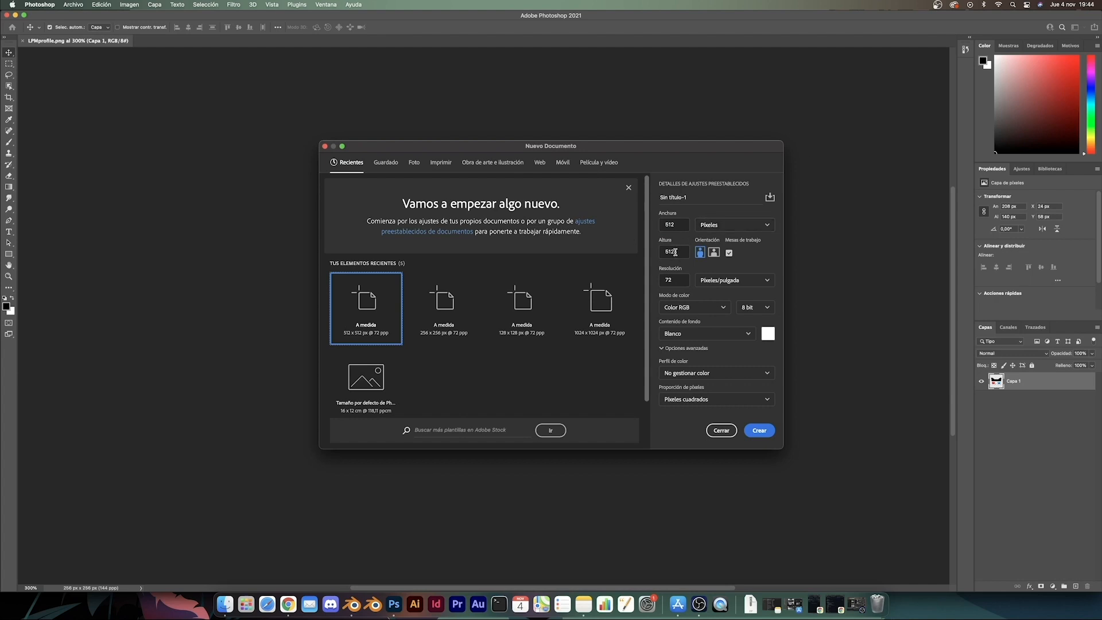
click(675, 226)
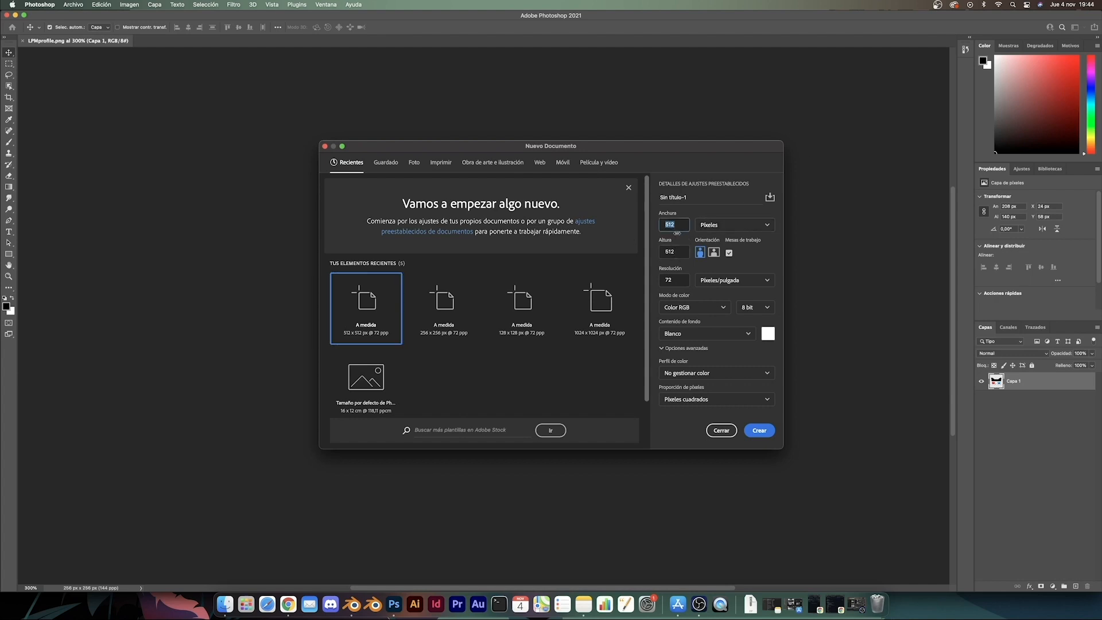
click(680, 251)
click(676, 224)
click(677, 252)
click(759, 431)
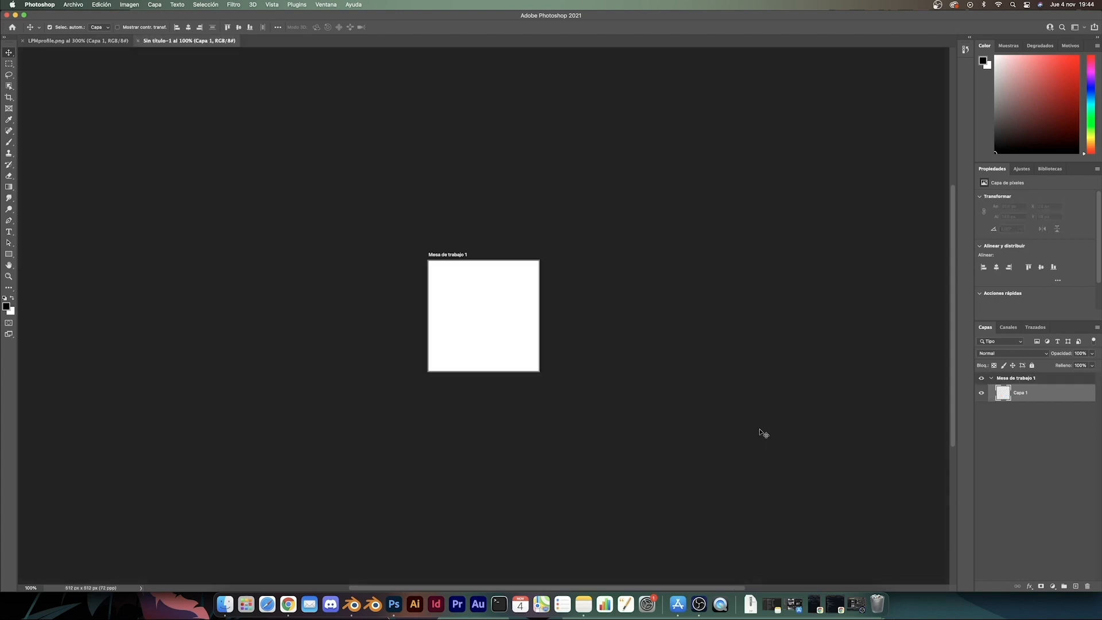
Step: Copy the logo from LPMprofile.png onto the new document's artboard and back it with a white rectangle about 1330 × 1327 px
click(66, 41)
drag(1016, 379, 529, 334)
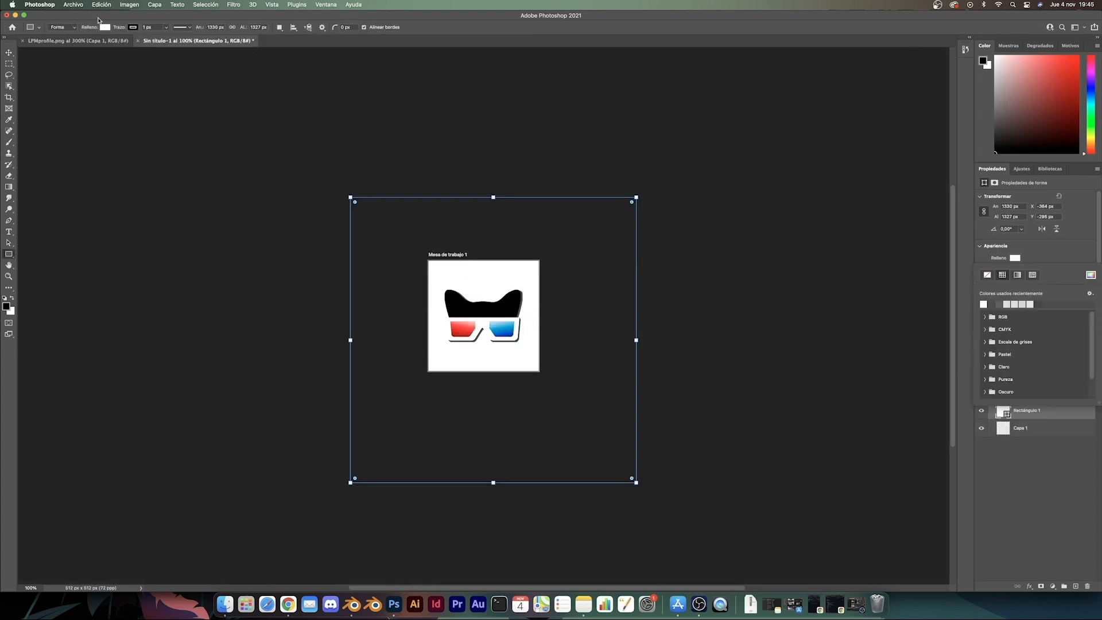
Step: Close the rectangle's fill picker and export the artwork to the desktop as hatTexture.png
click(72, 5)
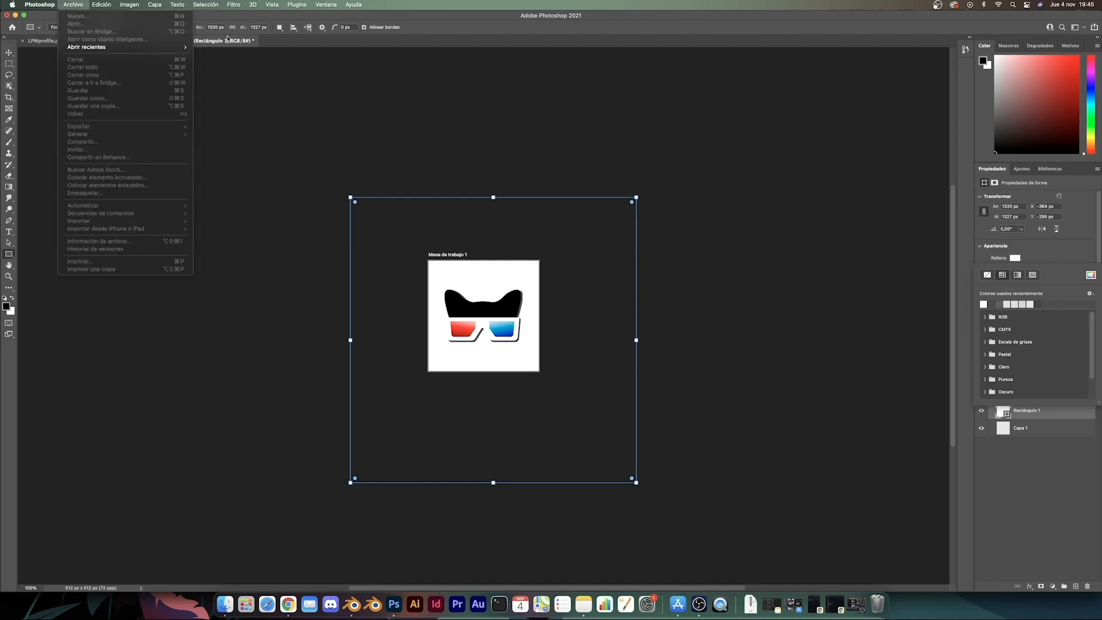
click(318, 99)
click(342, 105)
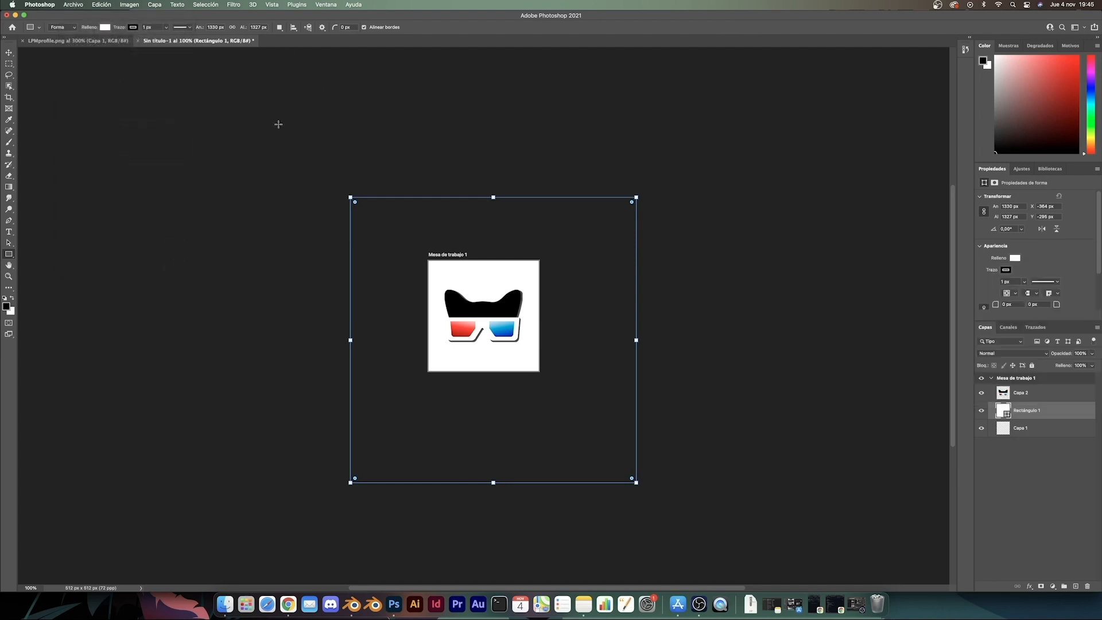
key(v)
click(72, 6)
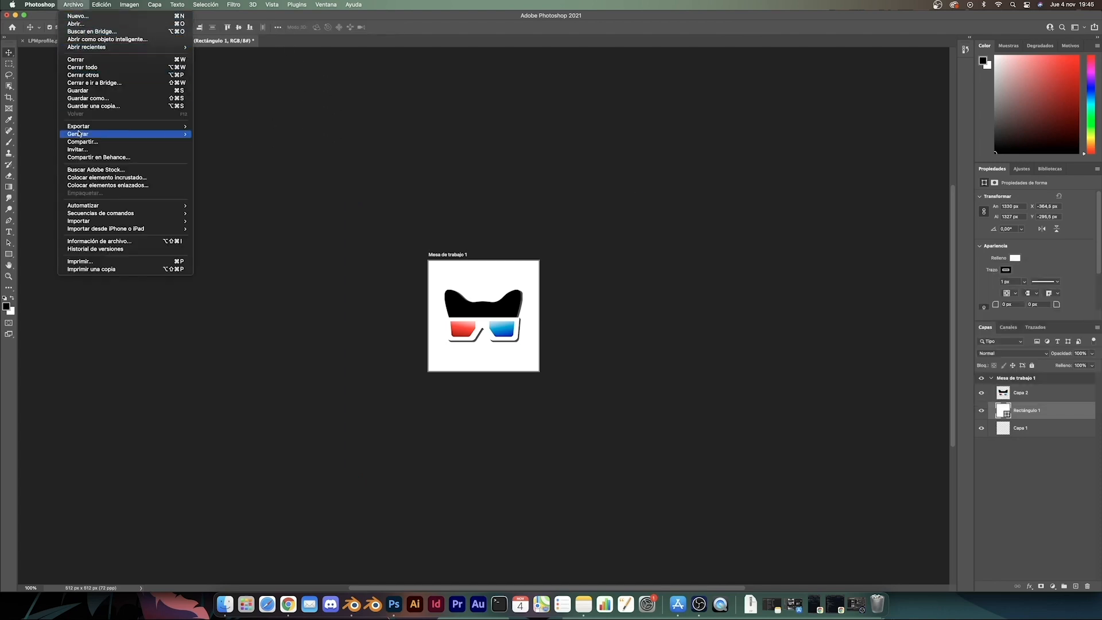
mouse_move(82, 126)
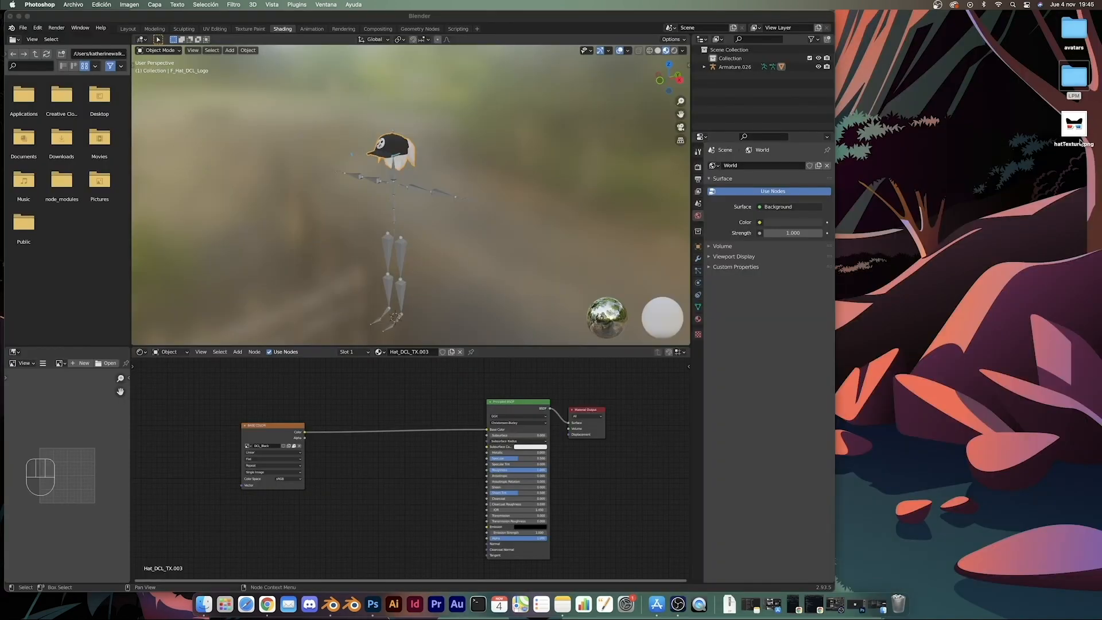
Step: Add hatTexture.png from the desktop to the hat material's nodes in Blender and return Blender to full screen
drag(1079, 133, 268, 518)
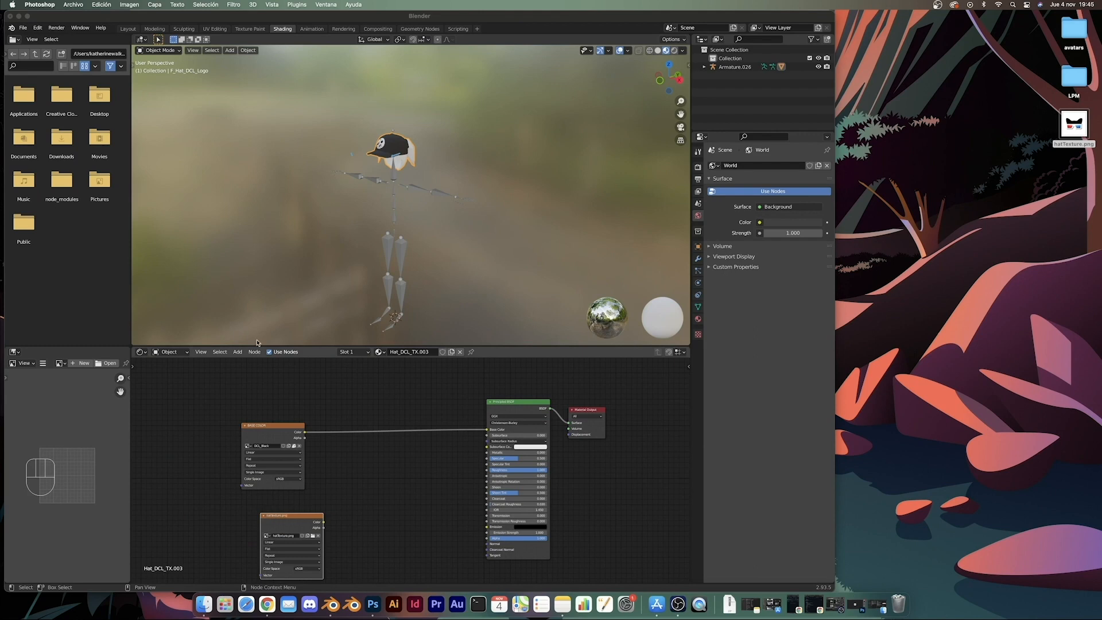
click(38, 18)
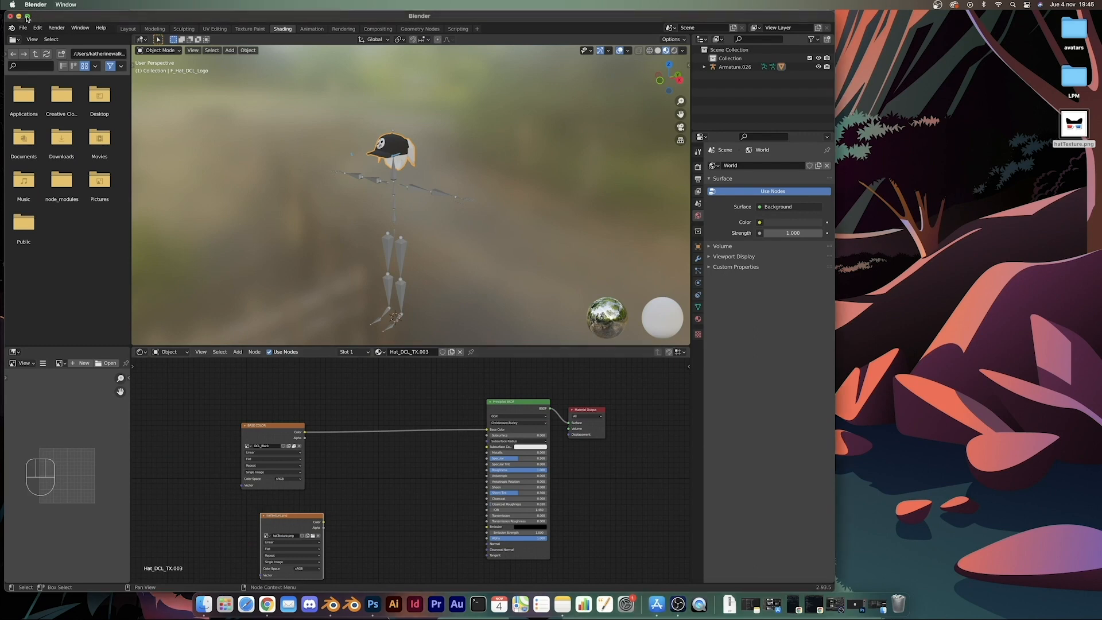
click(27, 18)
Step: Insert the hatTexture.png node into the link to Base Color and delete the old DCL_Black image node
key(g)
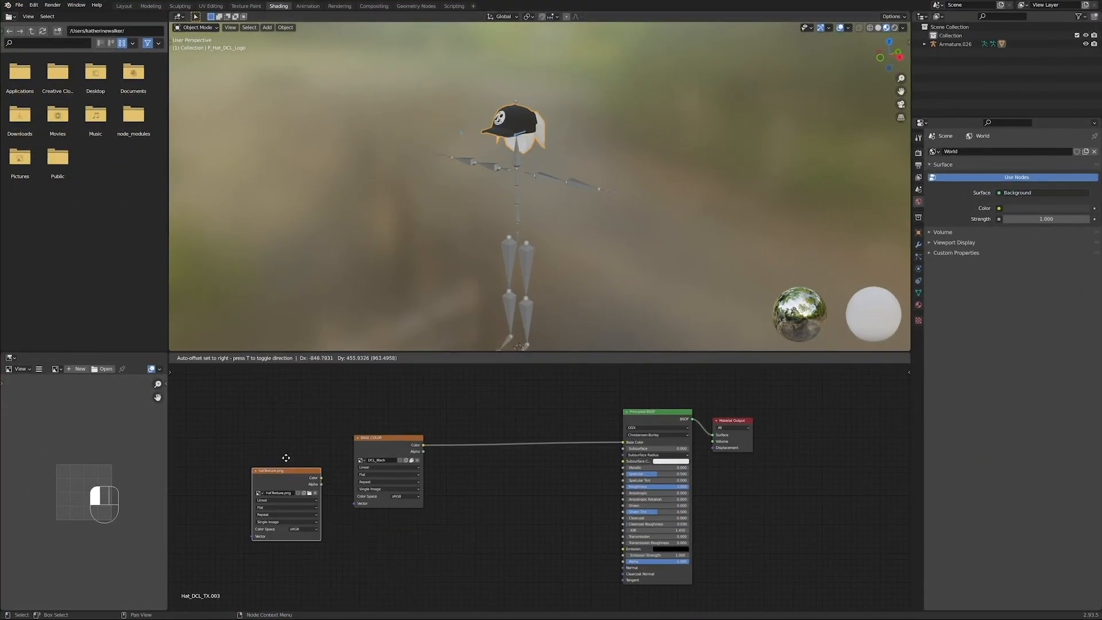
drag(286, 458, 459, 395)
click(393, 448)
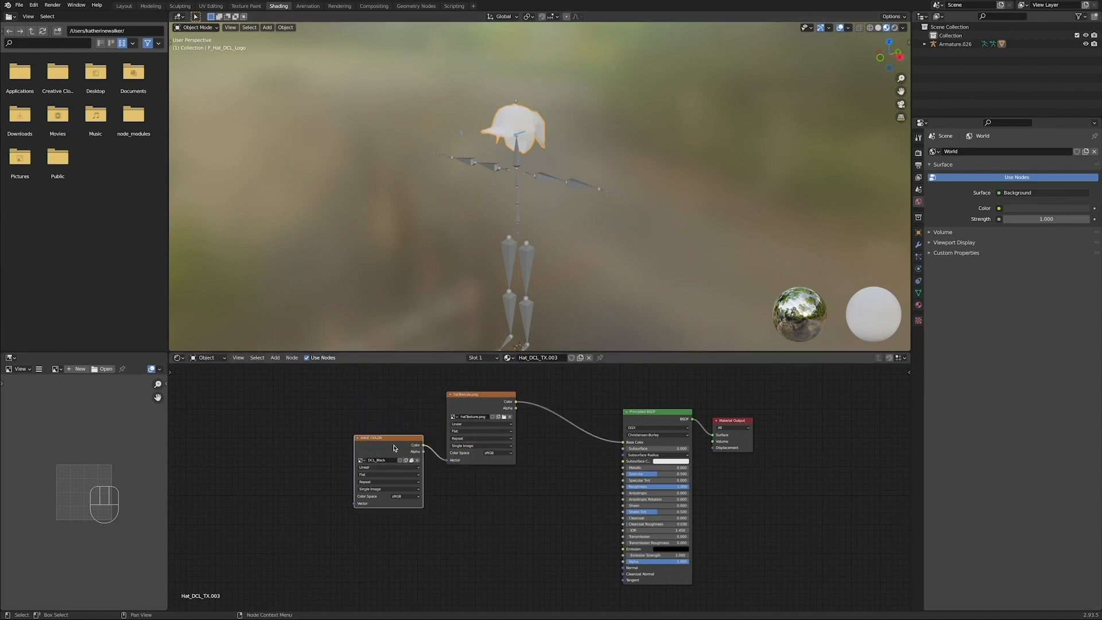
key(x)
Step: Set the hat material's Specular to 0 on the Principled BSDF node
middle_drag(505, 241, 541, 258)
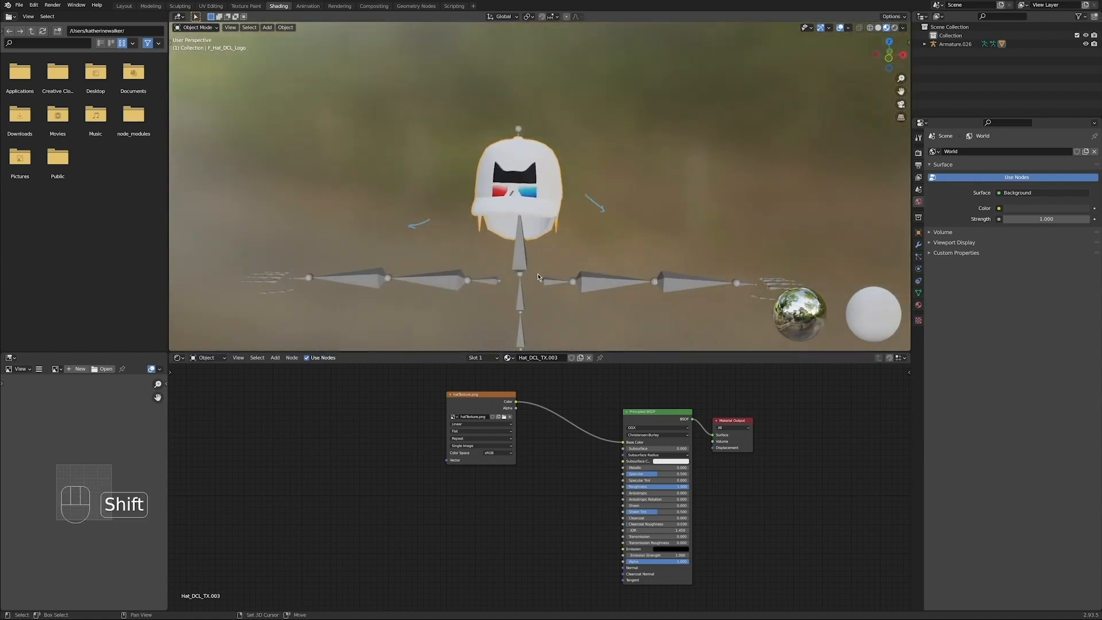
shift+middle_drag(533, 186, 524, 219)
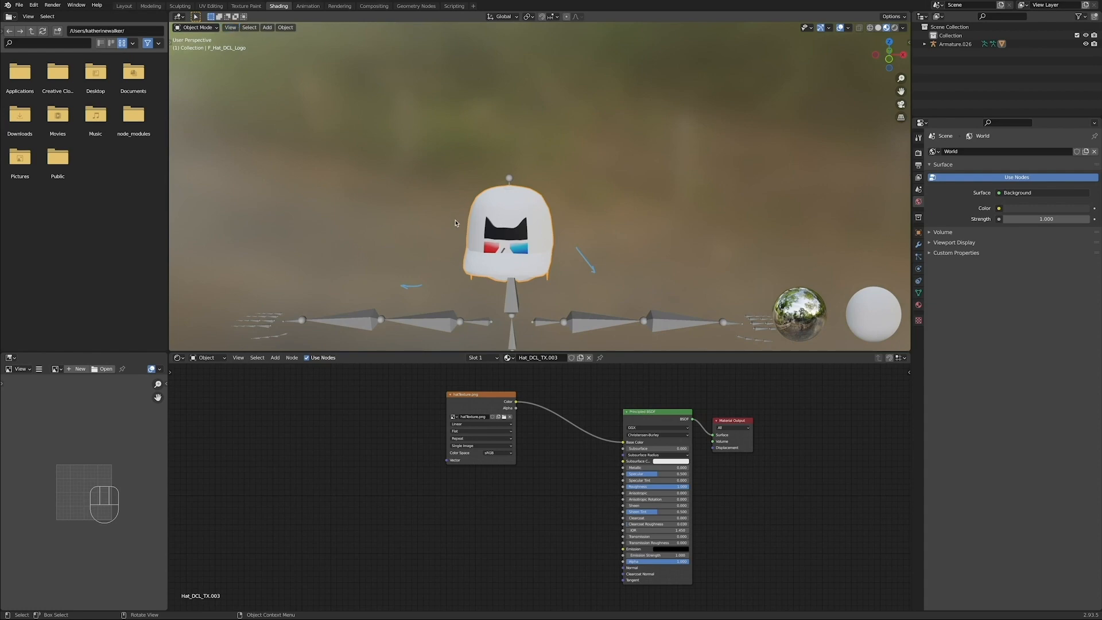
drag(654, 474, 625, 474)
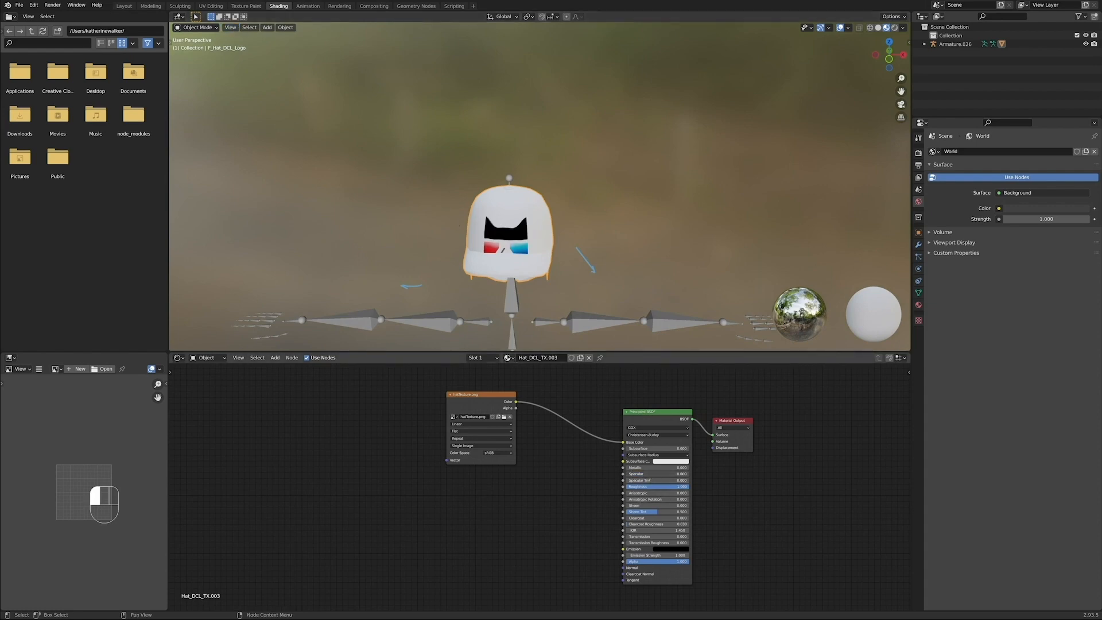
middle_drag(643, 277, 647, 270)
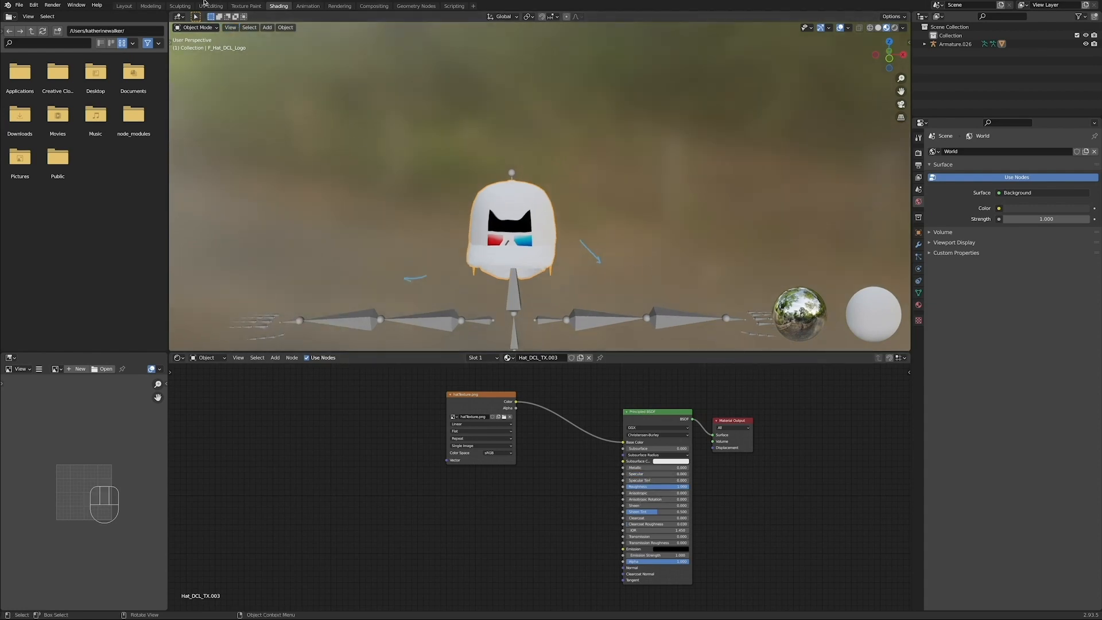
Step: In the UV Editing workspace, select the block of faces carrying the logo on the front of the hat
click(211, 7)
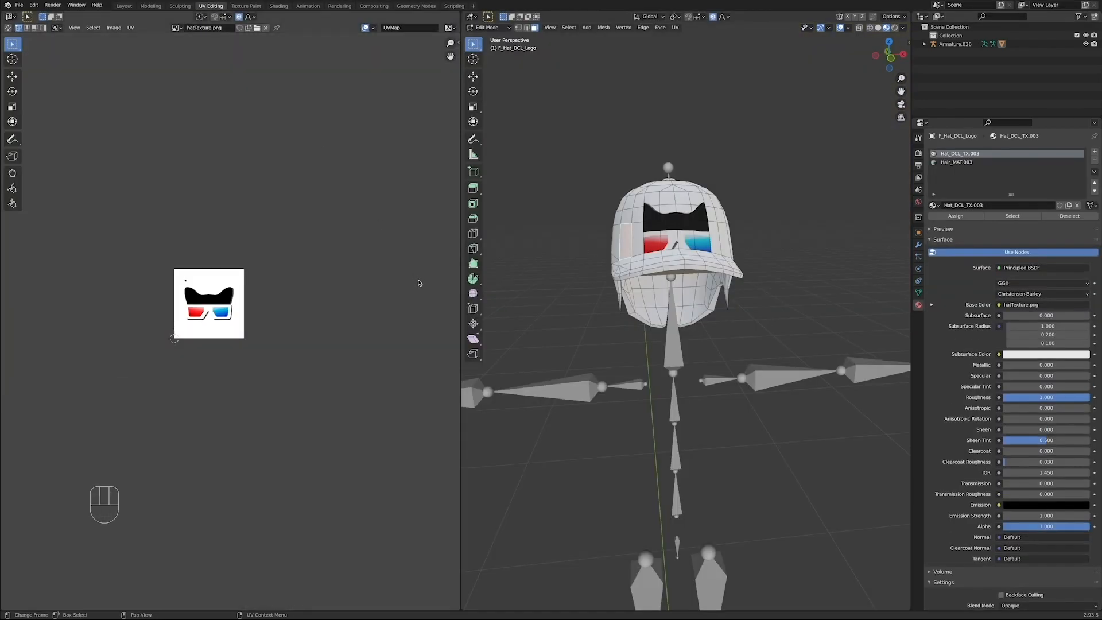
middle_drag(660, 241, 655, 264)
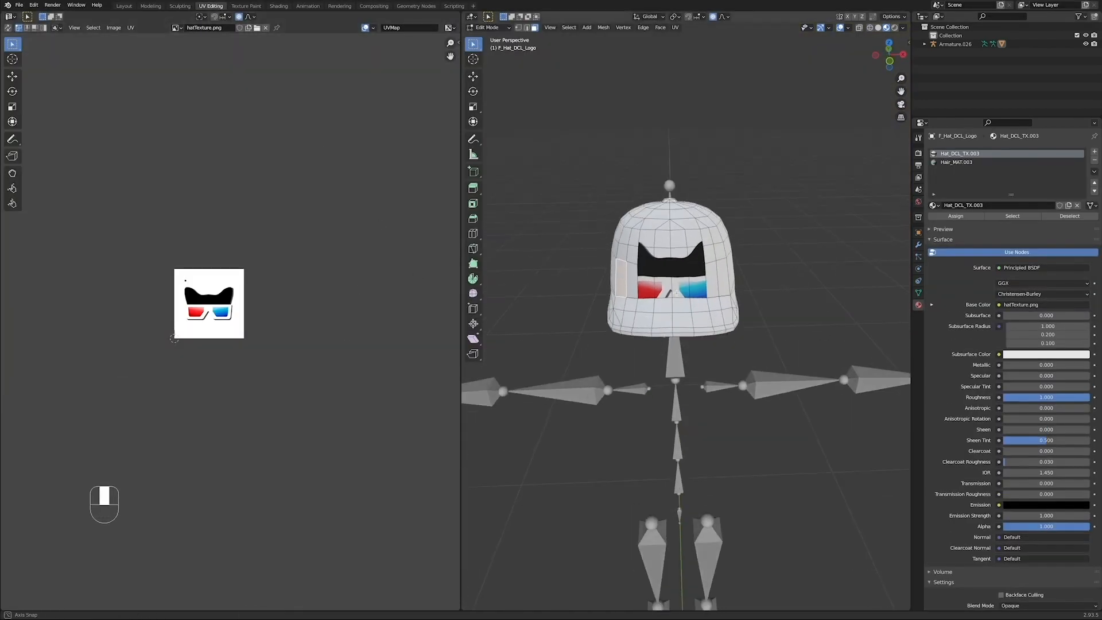
drag(633, 241, 704, 290)
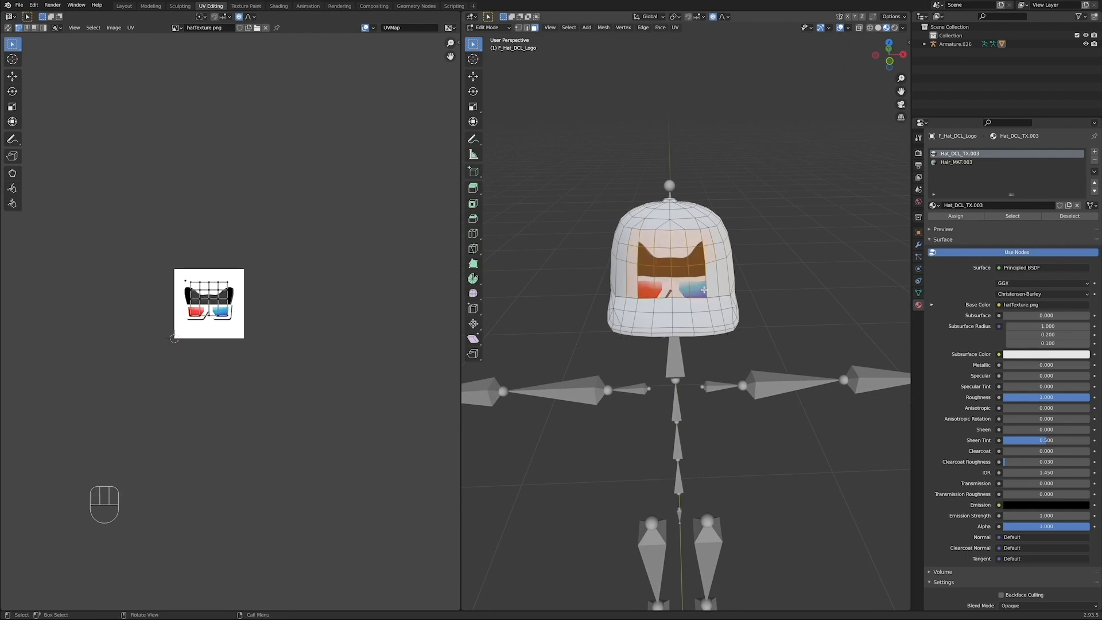
middle_drag(708, 289, 688, 293)
shift+click(703, 278)
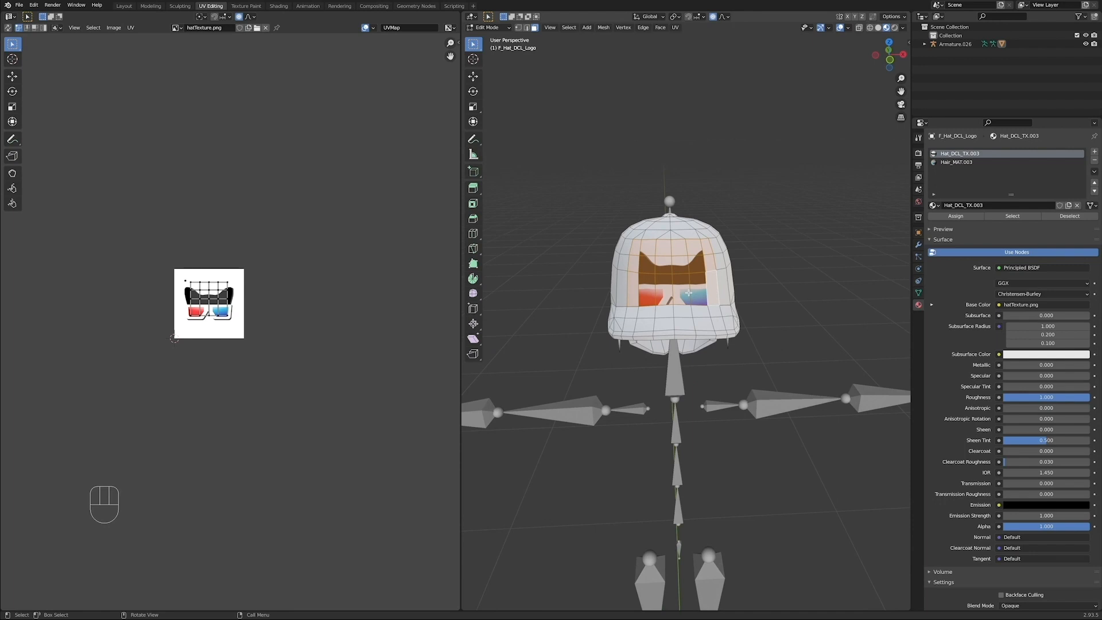
Step: View the hat from the front and select all UVs of the logo faces in the UV editor
key(KP_1)
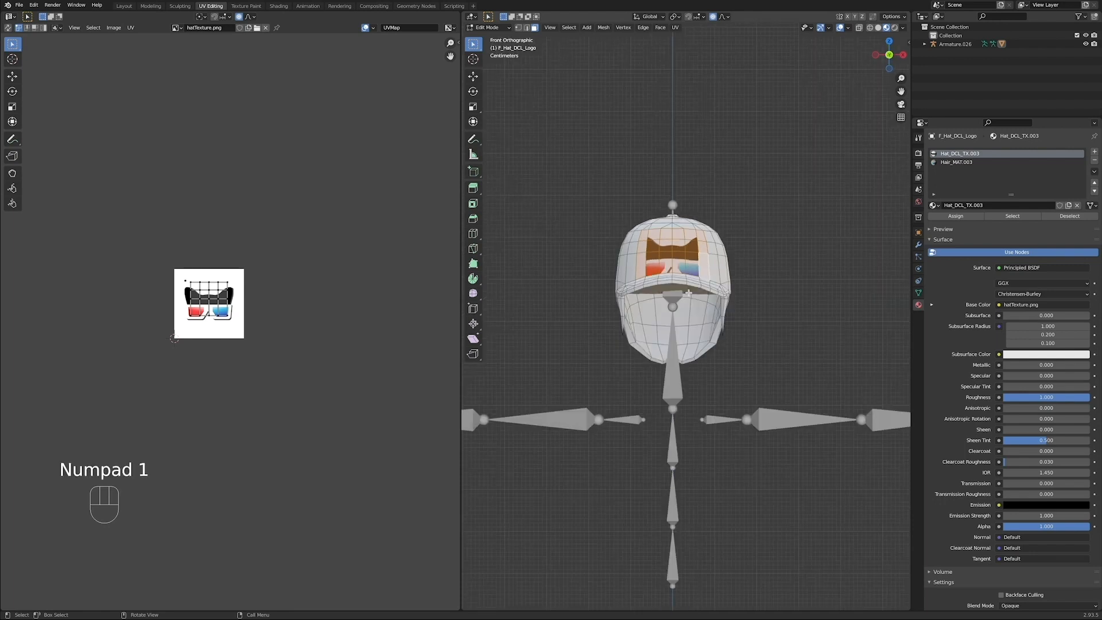
scroll(692, 287, up, 2)
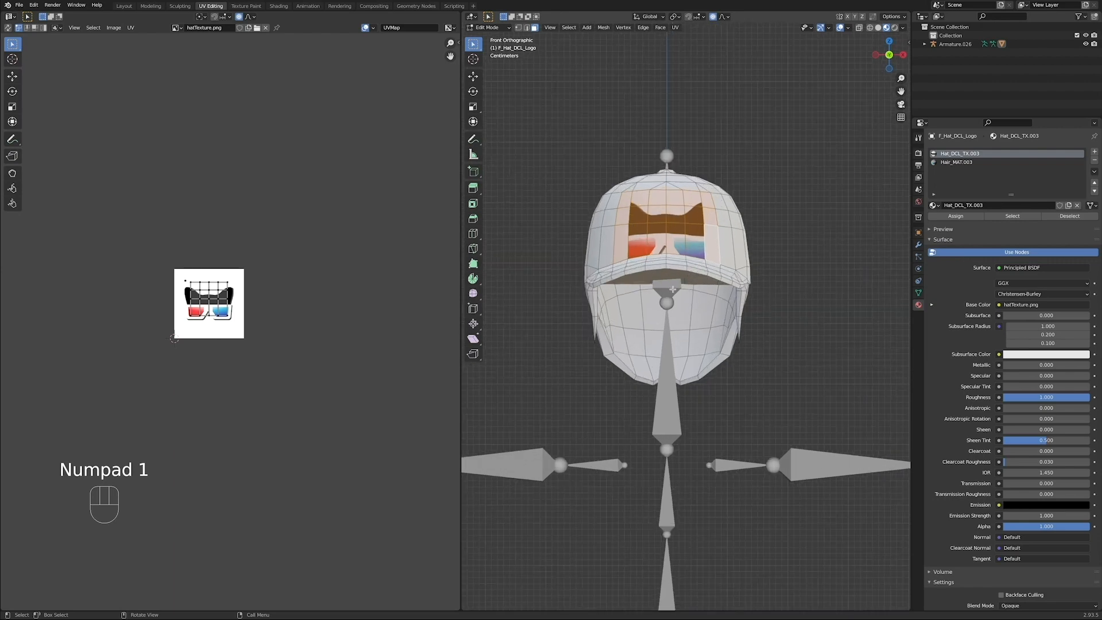
scroll(203, 295, up, 4)
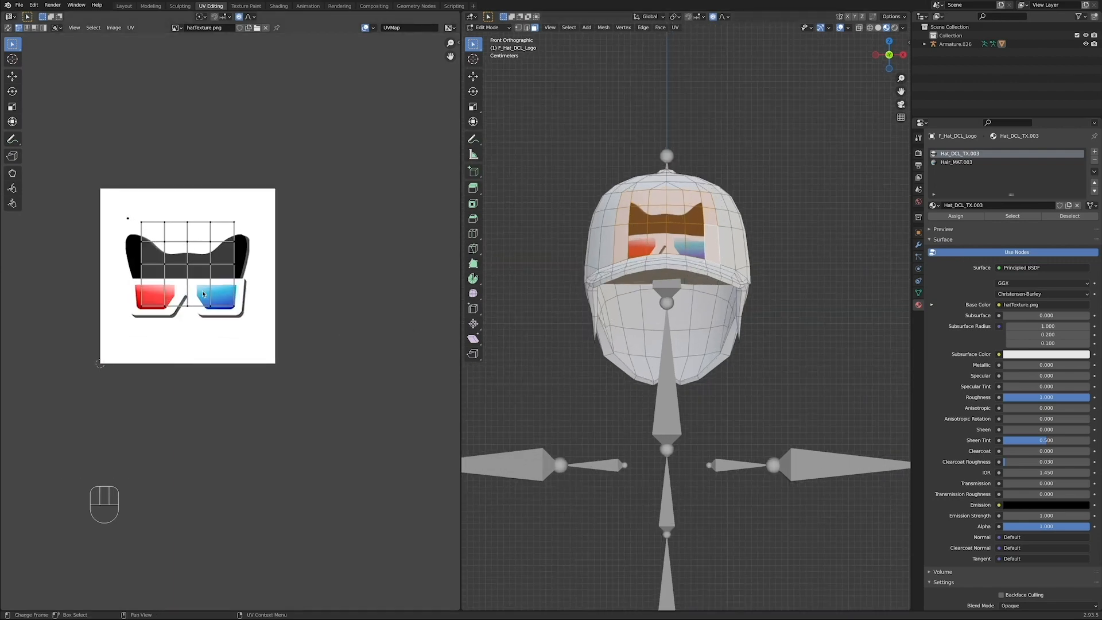
middle_drag(203, 295, 216, 318)
drag(148, 241, 270, 387)
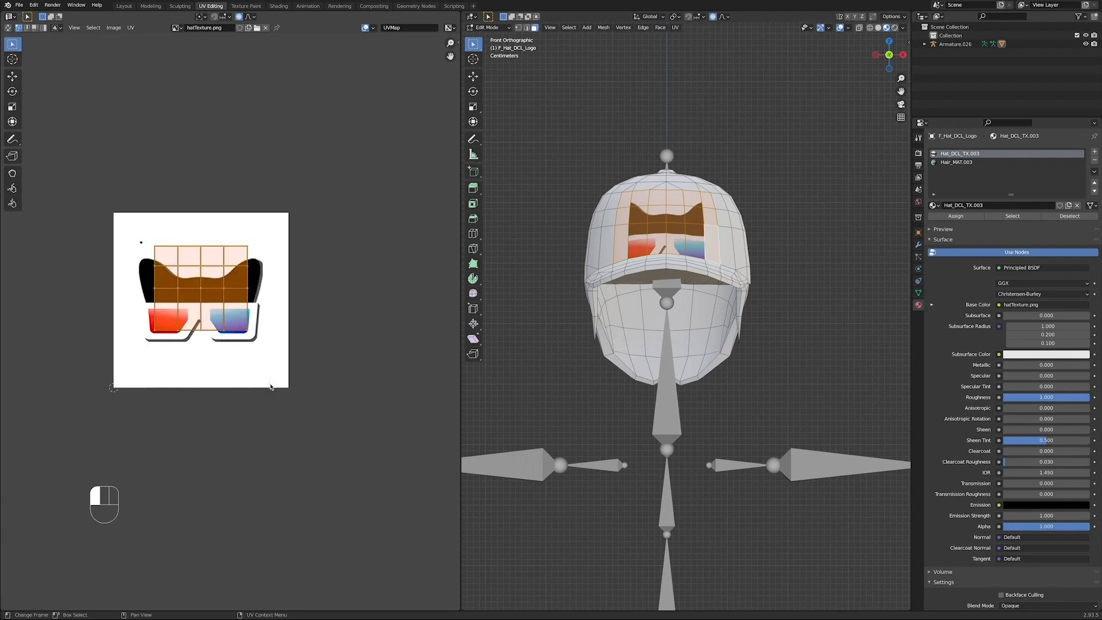
Step: Turn off proportional editing and scale the logo UVs up about 1.42 times so they enclose the whole logo
key(s)
right_click(278, 333)
key(o)
key(s)
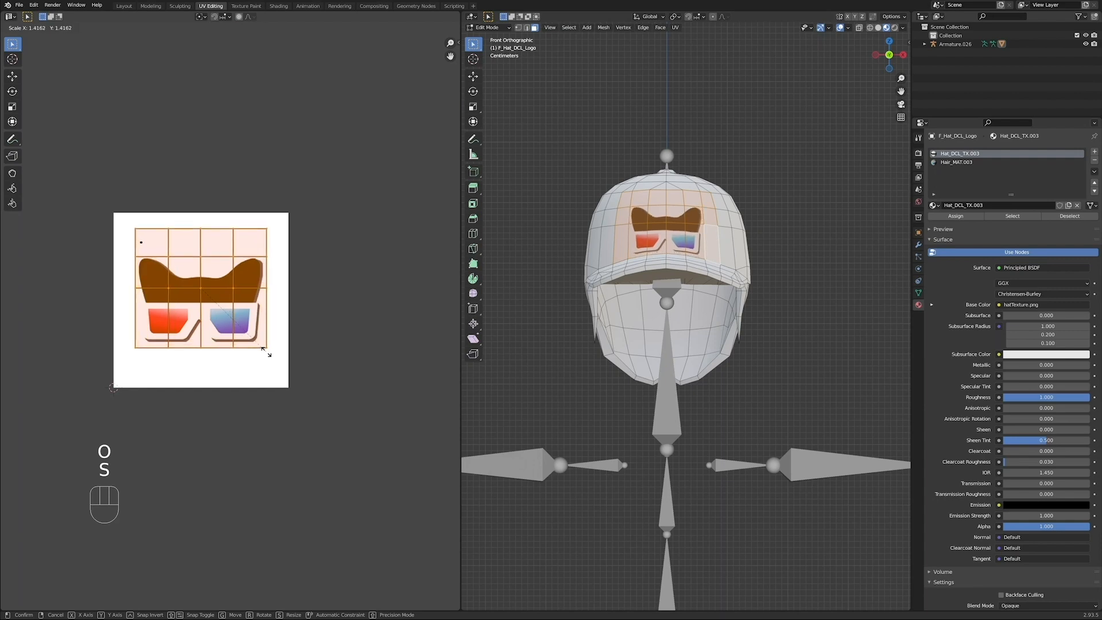
click(266, 347)
Step: Move the logo UVs down by 0.0625 and inspect the logo on the hat in Object Mode
key(g)
key(z)
key(ctrl)
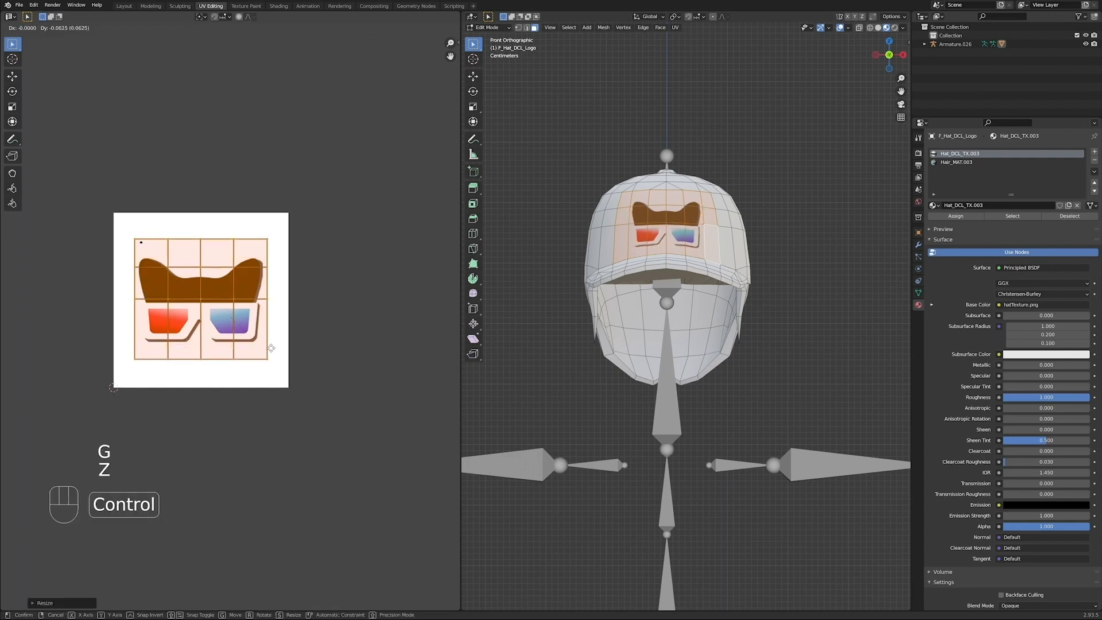
click(270, 348)
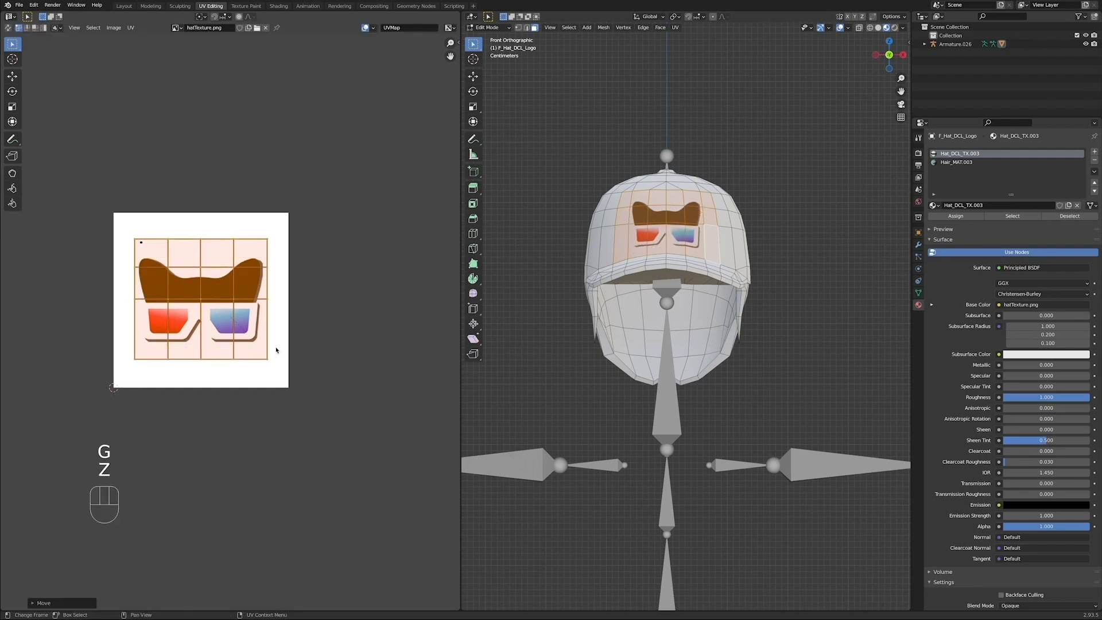
key(Tab)
scroll(672, 298, down, 5)
middle_drag(659, 299, 612, 321)
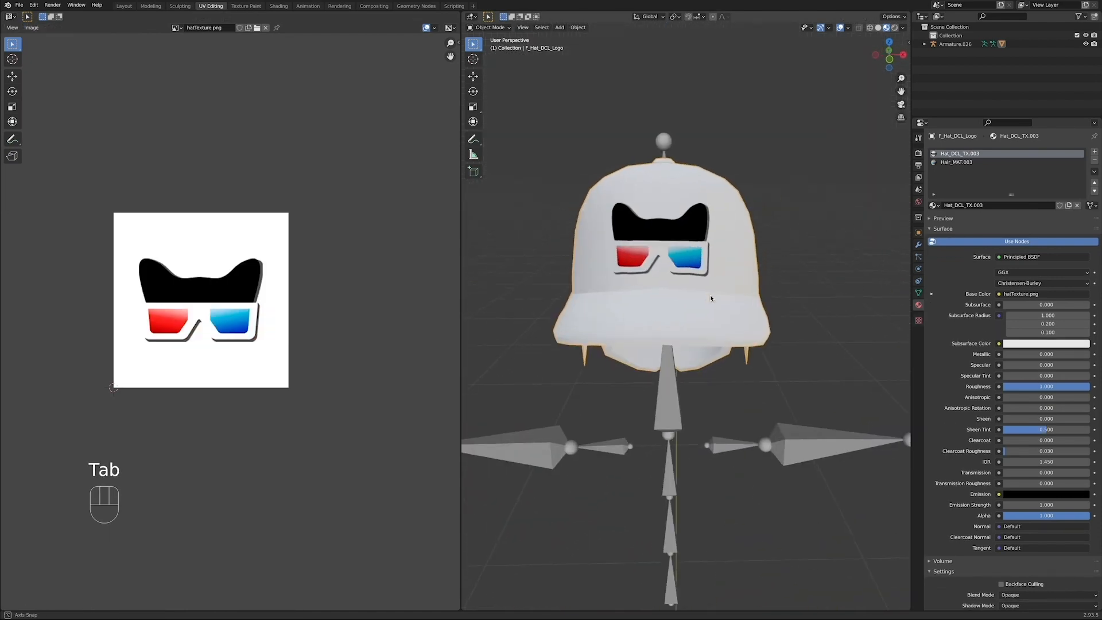
scroll(612, 321, down, 3)
scroll(612, 323, up, 3)
Step: Scale the logo UVs down slightly in Edit Mode and inspect the logo on the hat in Object Mode
key(Tab)
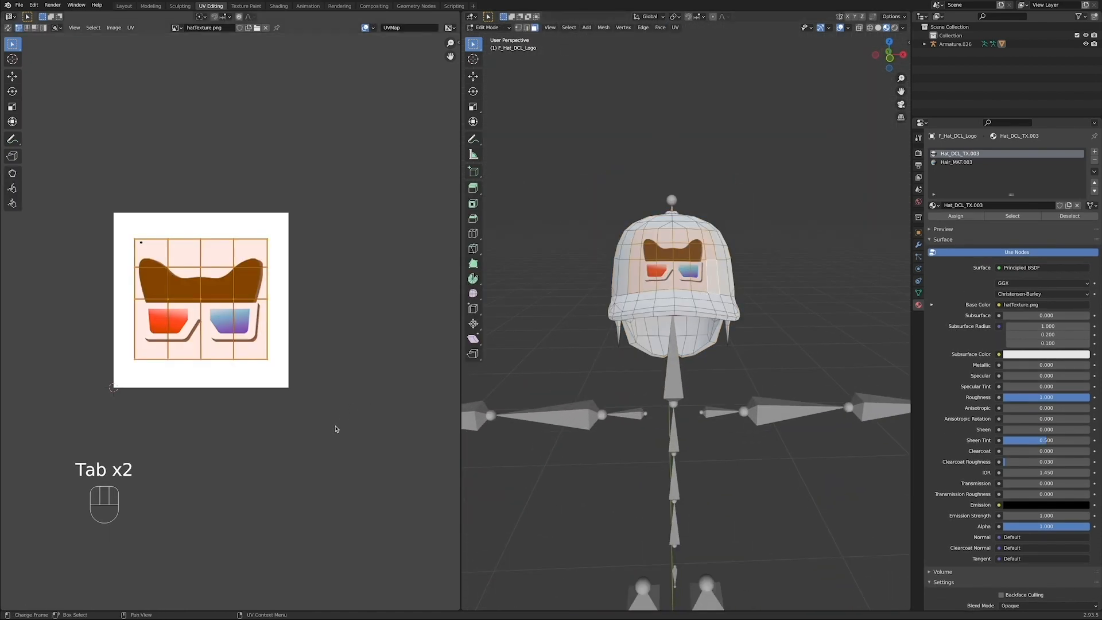
key(s)
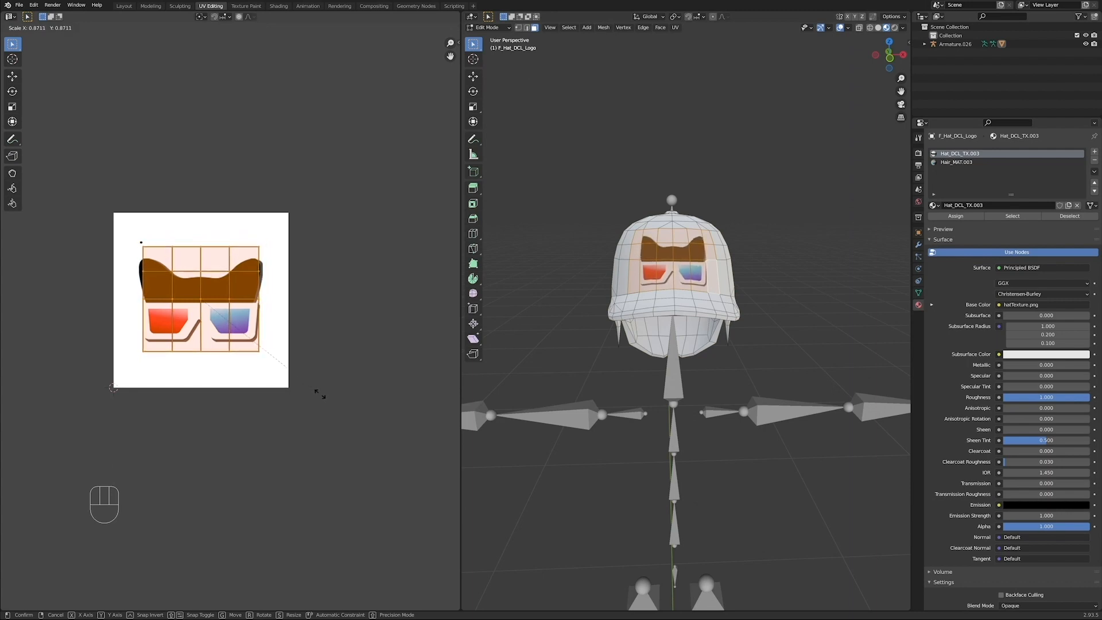
click(329, 405)
key(Tab)
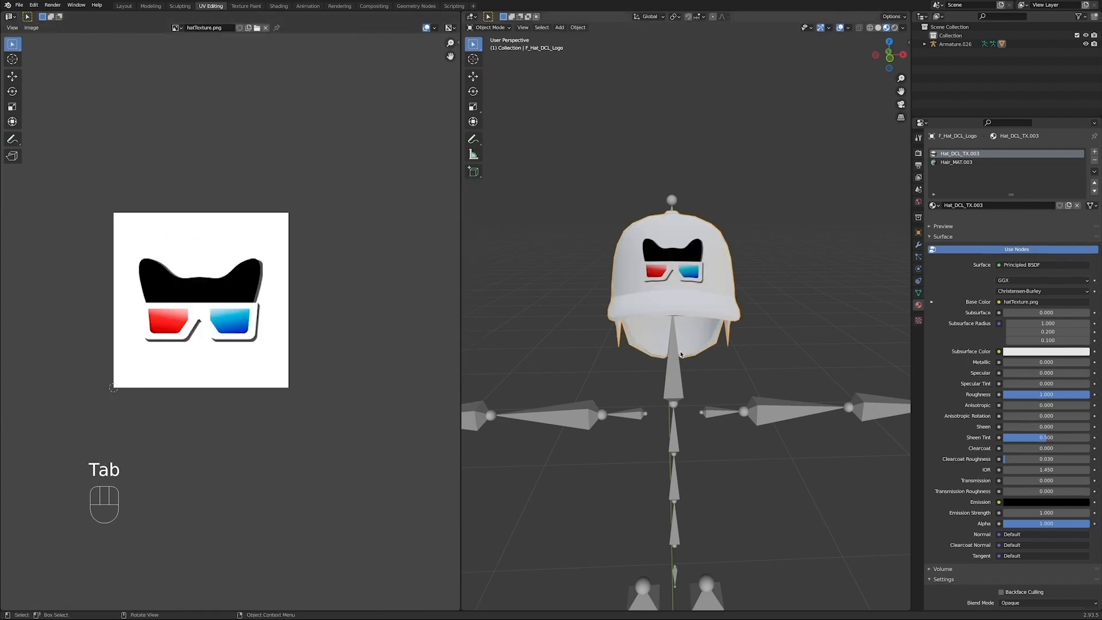
middle_drag(568, 373, 666, 298)
scroll(680, 326, down, 6)
scroll(680, 327, up, 3)
scroll(680, 326, up, 1)
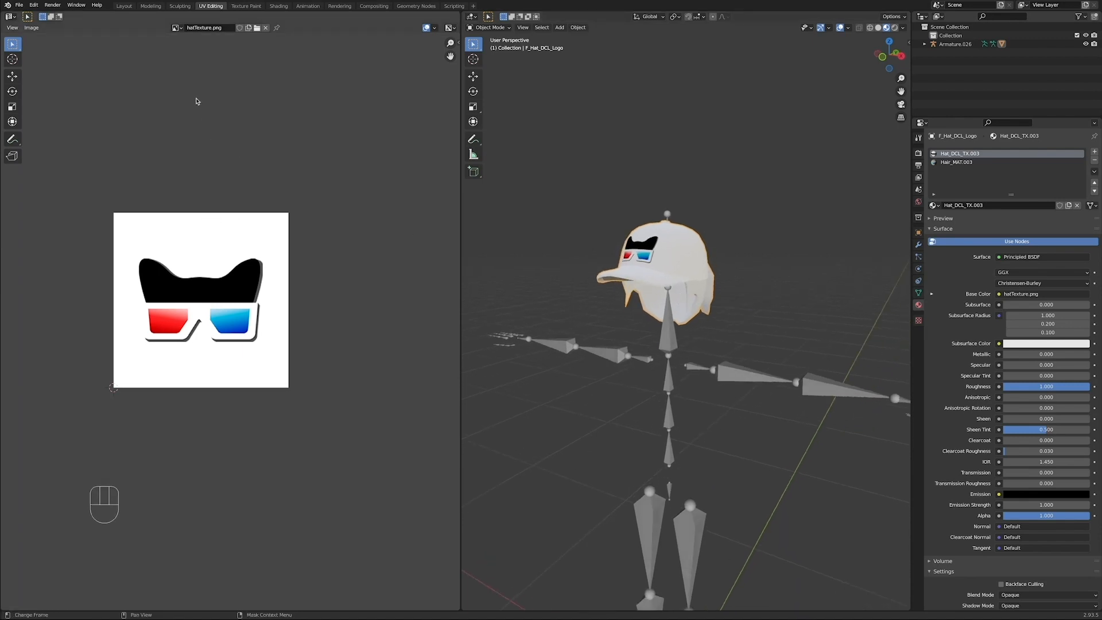
Step: Switch to the Layout workspace and examine the hat together with the whole armature
click(126, 6)
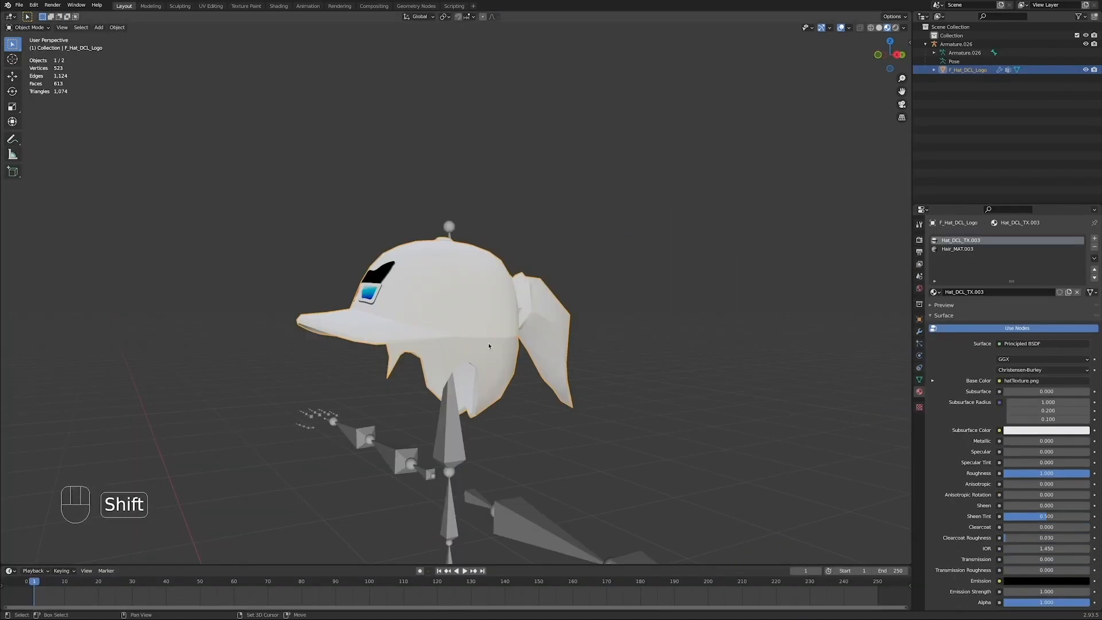
scroll(527, 199, down, 5)
shift+middle_drag(487, 344, 561, 234)
middle_drag(492, 290, 515, 312)
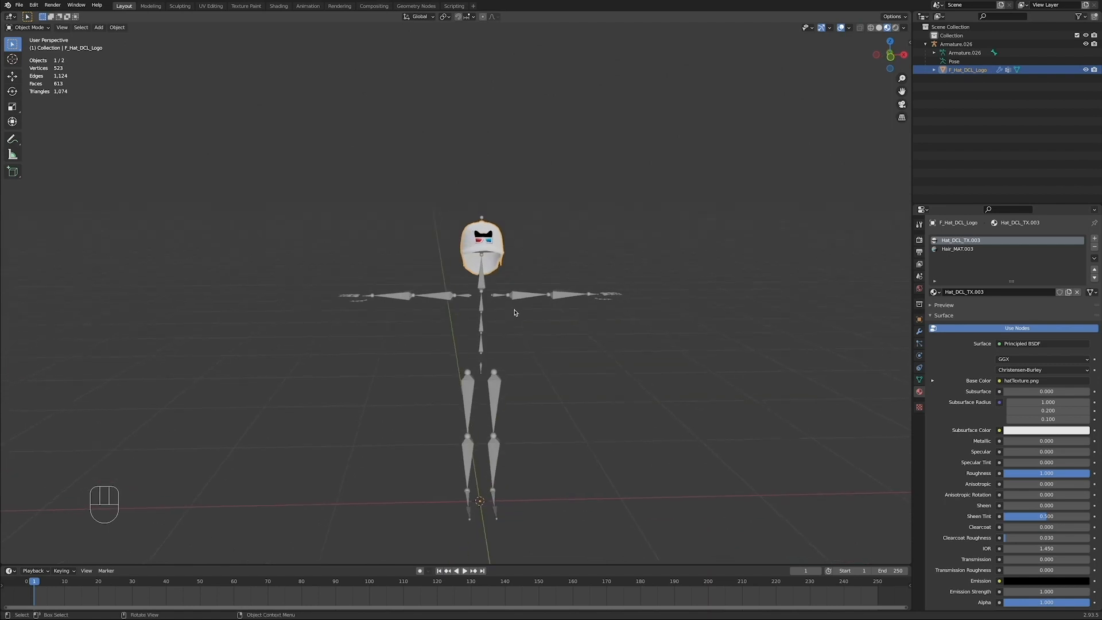
click(481, 371)
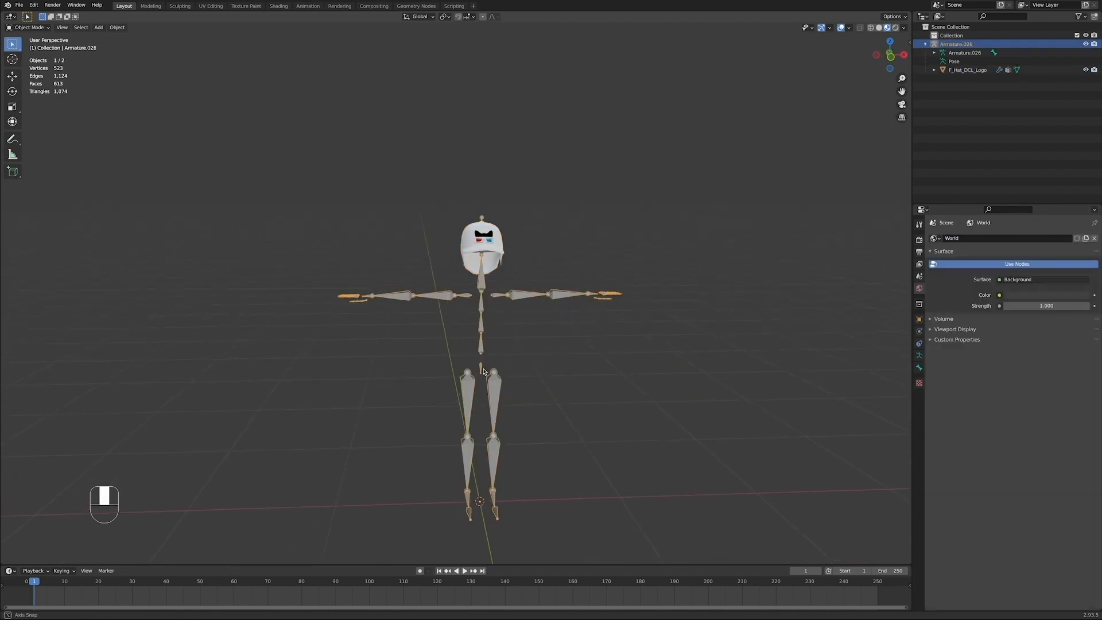
middle_drag(481, 371, 492, 408)
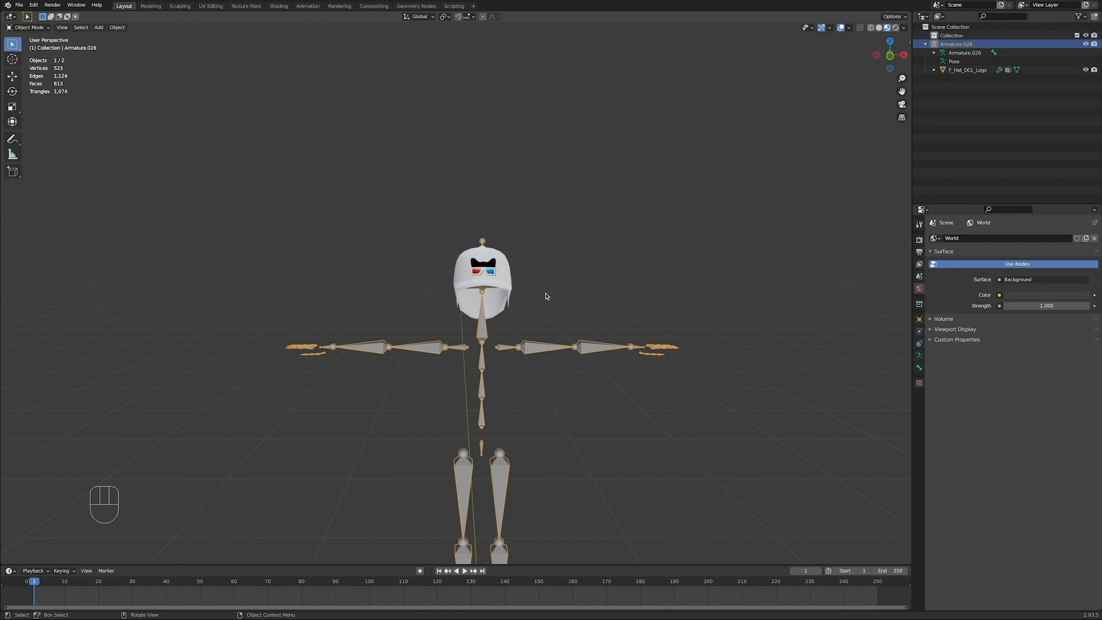
mouse_move(530, 290)
middle_down()
mouse_move(498, 296)
mouse_move(523, 292)
middle_up()
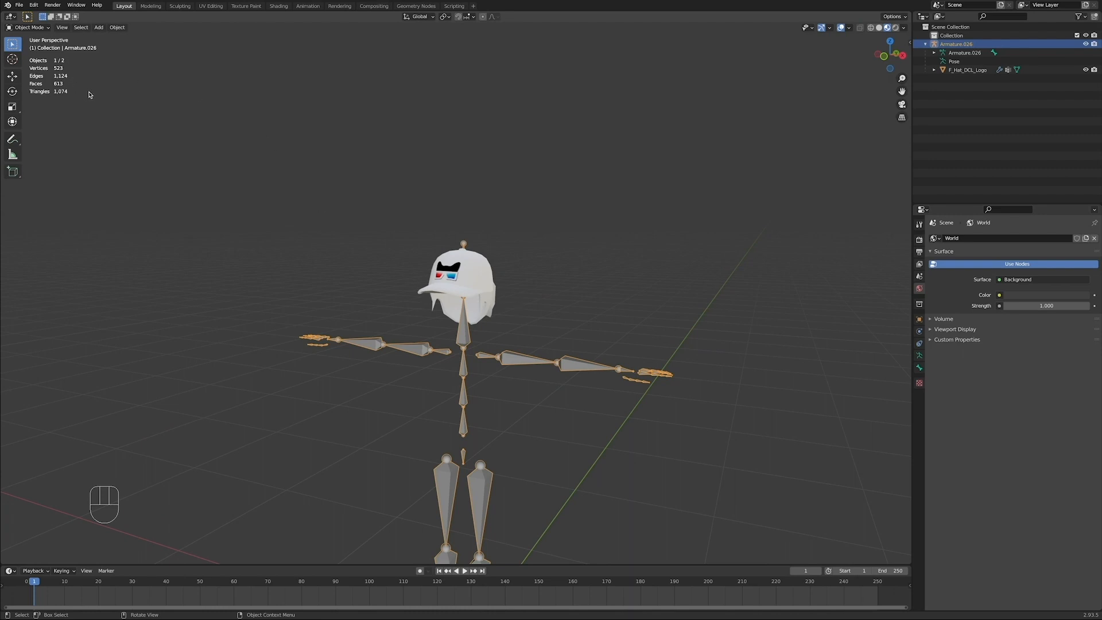
click(36, 27)
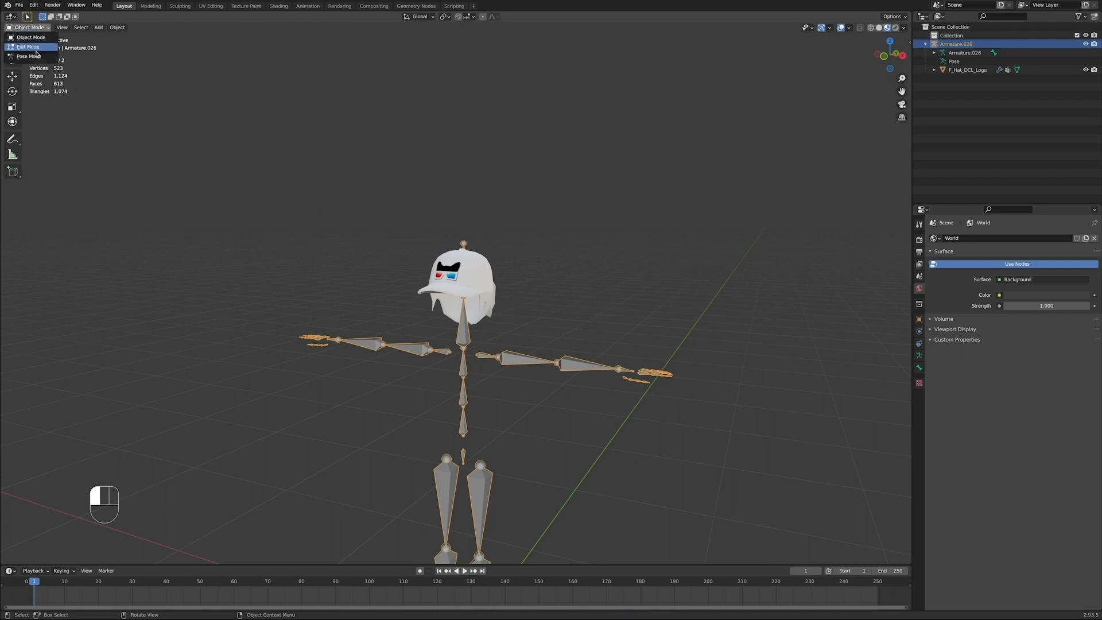
click(476, 286)
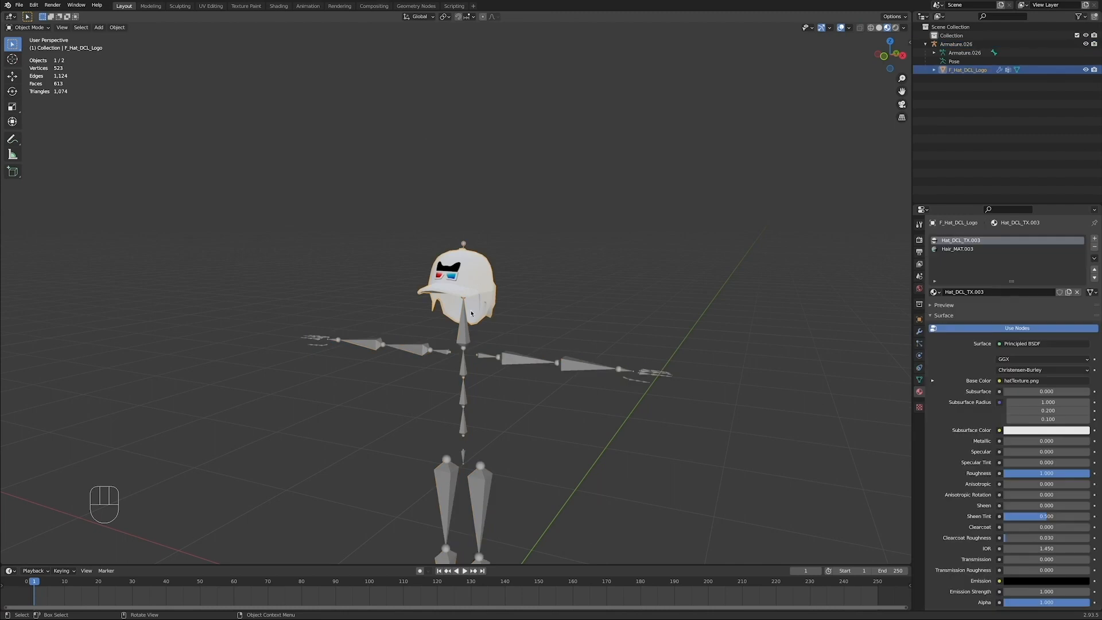
Step: Select the armature and then the hat in solid shading, and enter Weight Paint mode for the hat
click(462, 325)
shift+middle_drag(419, 325, 424, 230)
middle_drag(423, 230, 487, 299)
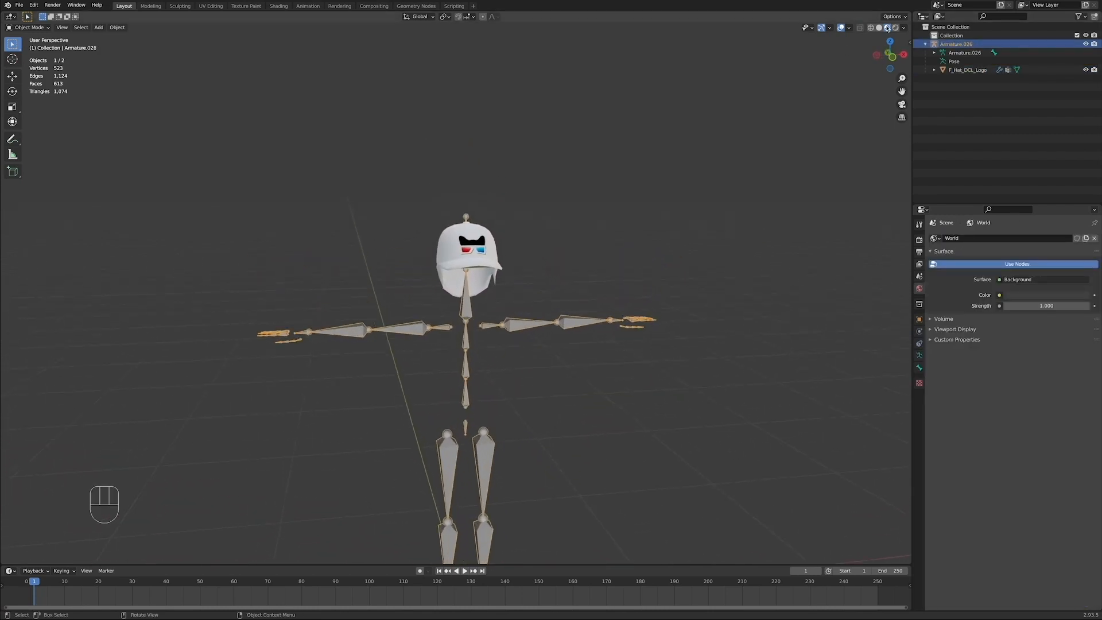
click(879, 27)
mouse_move(591, 270)
shift+middle_down()
mouse_move(504, 284)
mouse_move(516, 226)
shift+middle_up()
shift+click(516, 217)
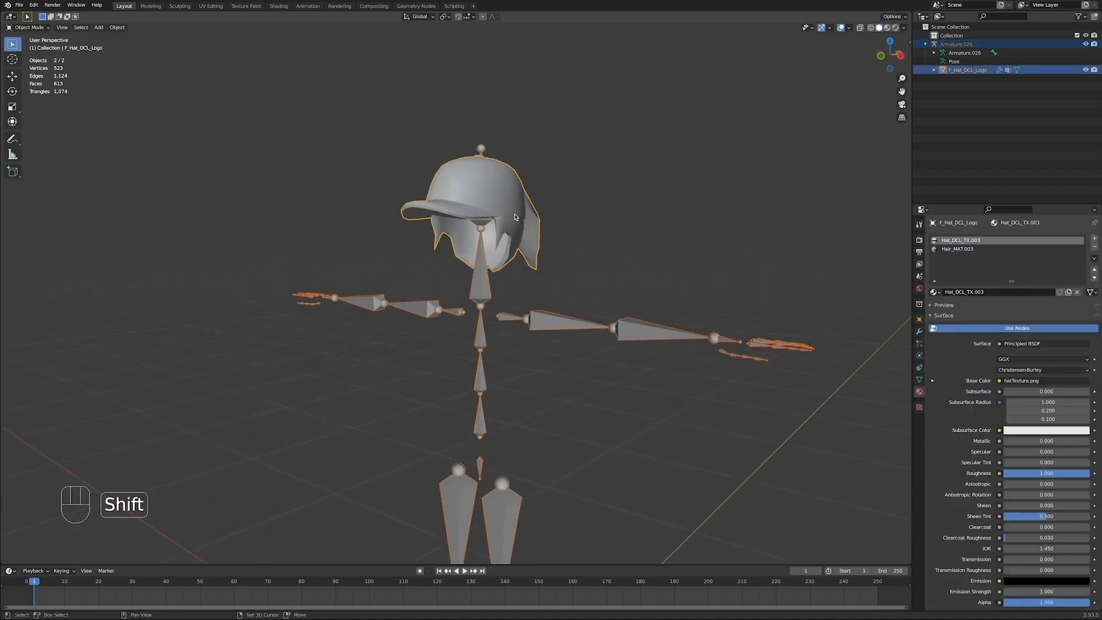
click(45, 29)
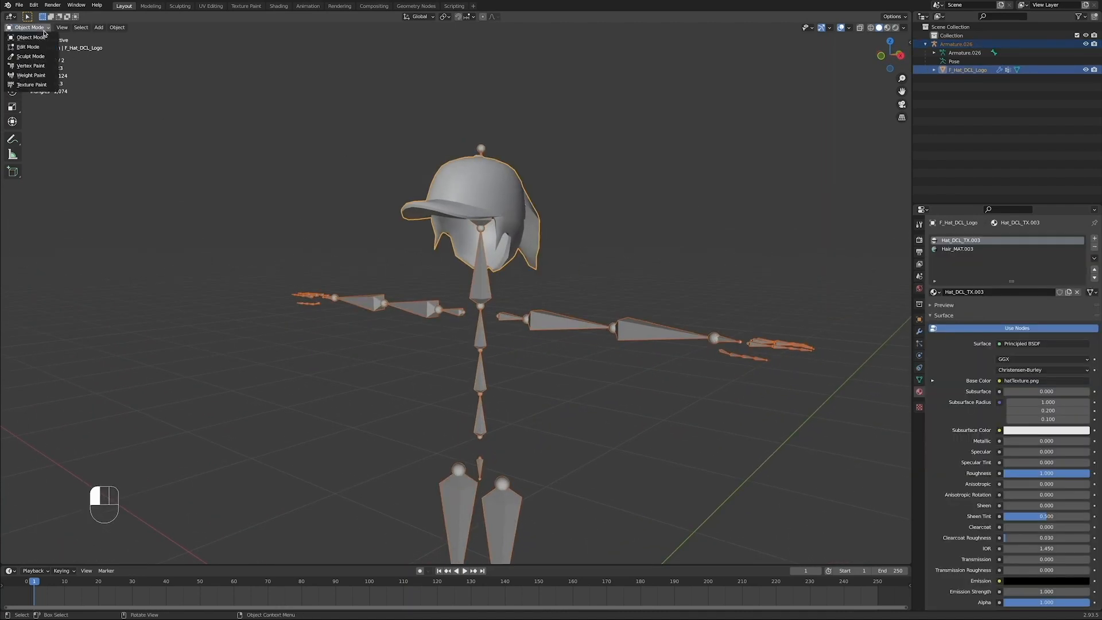
click(45, 76)
Step: Check the hat's weights for the neck, head, right shoulder and arm bones
mouse_move(500, 286)
shift+middle_down()
mouse_move(473, 244)
mouse_move(489, 248)
shift+middle_up()
ctrl+click(462, 251)
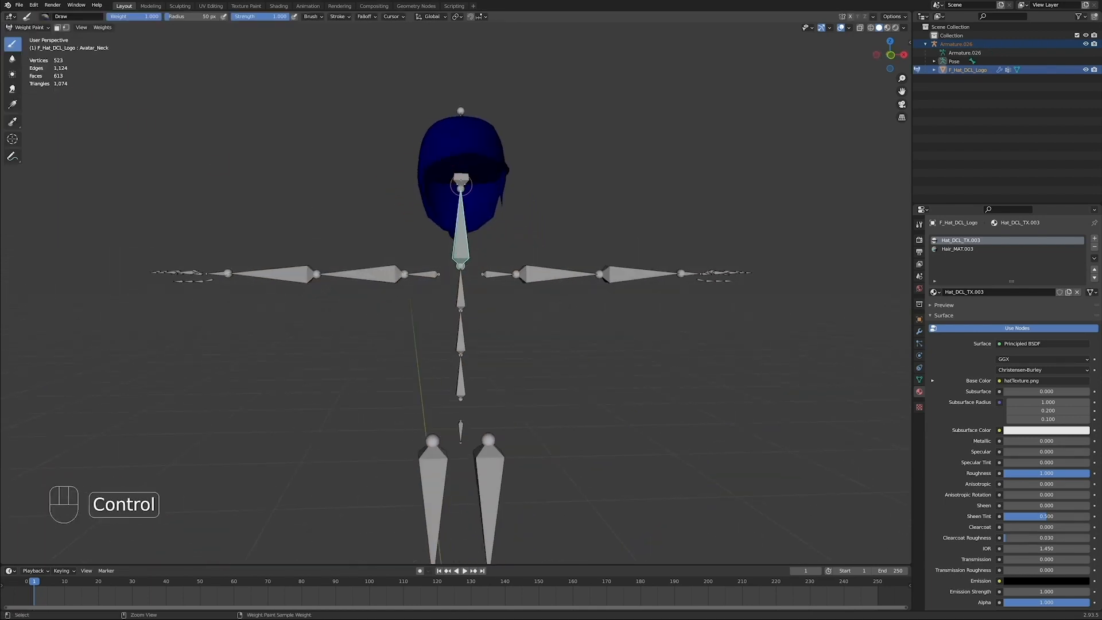
ctrl+click(461, 180)
middle_drag(460, 180, 417, 278)
ctrl+click(417, 278)
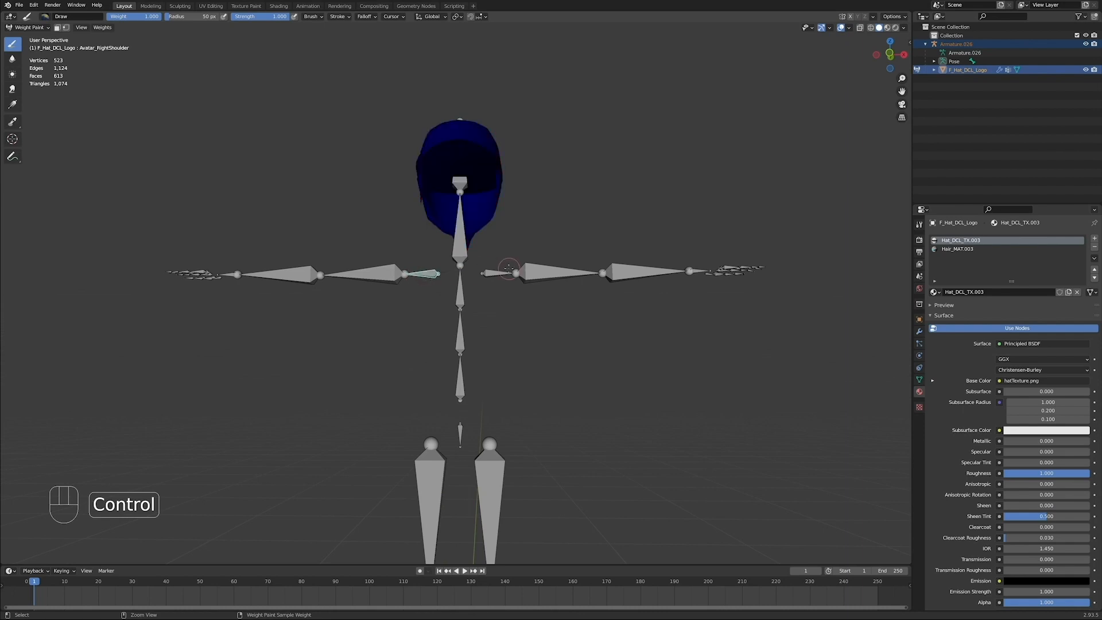
ctrl+click(600, 271)
ctrl+click(645, 270)
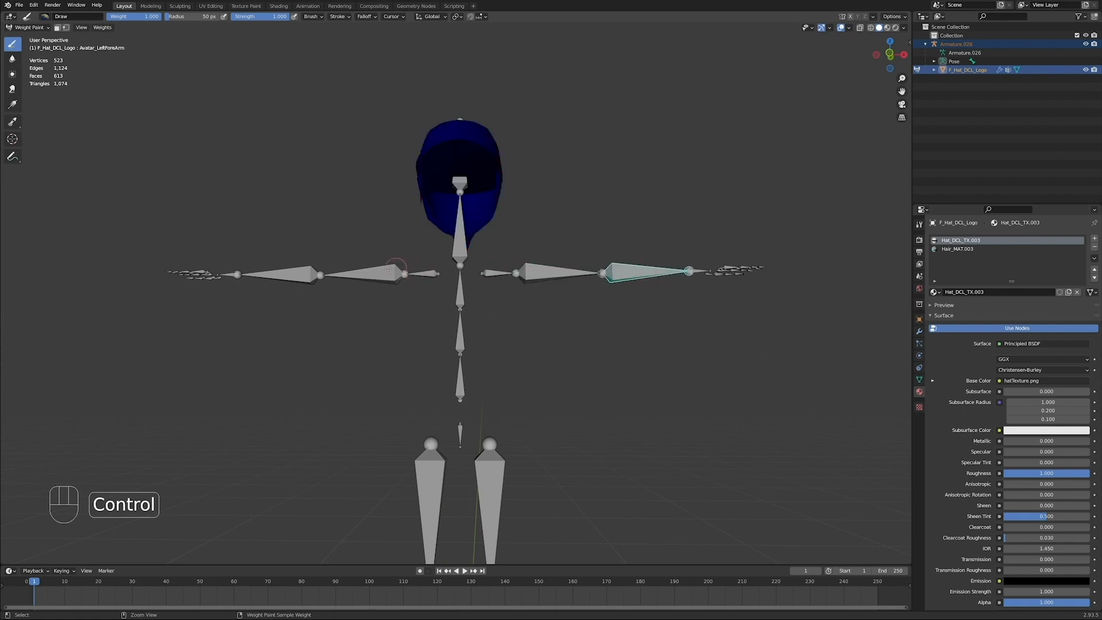
ctrl+click(367, 274)
Step: Select the head bone and test-rotate it in the front view to see how the hat follows, cancelling the rotation
ctrl+click(458, 183)
middle_drag(458, 183, 381, 213)
scroll(402, 218, down, 6)
middle_drag(516, 221, 570, 273)
scroll(455, 236, up, 5)
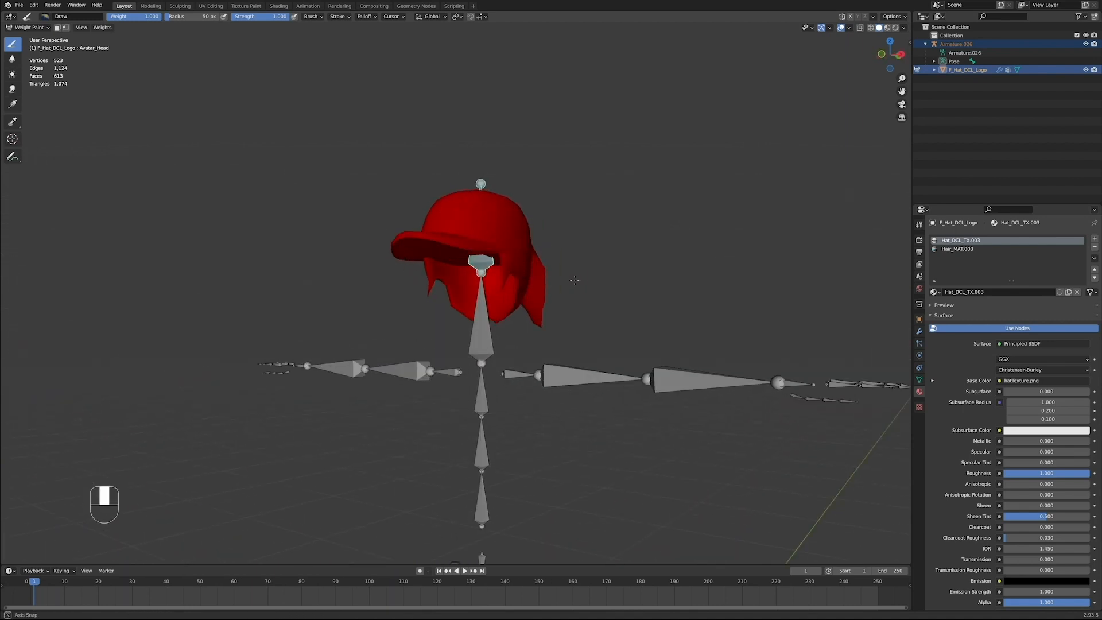
key(KP_1)
key(r)
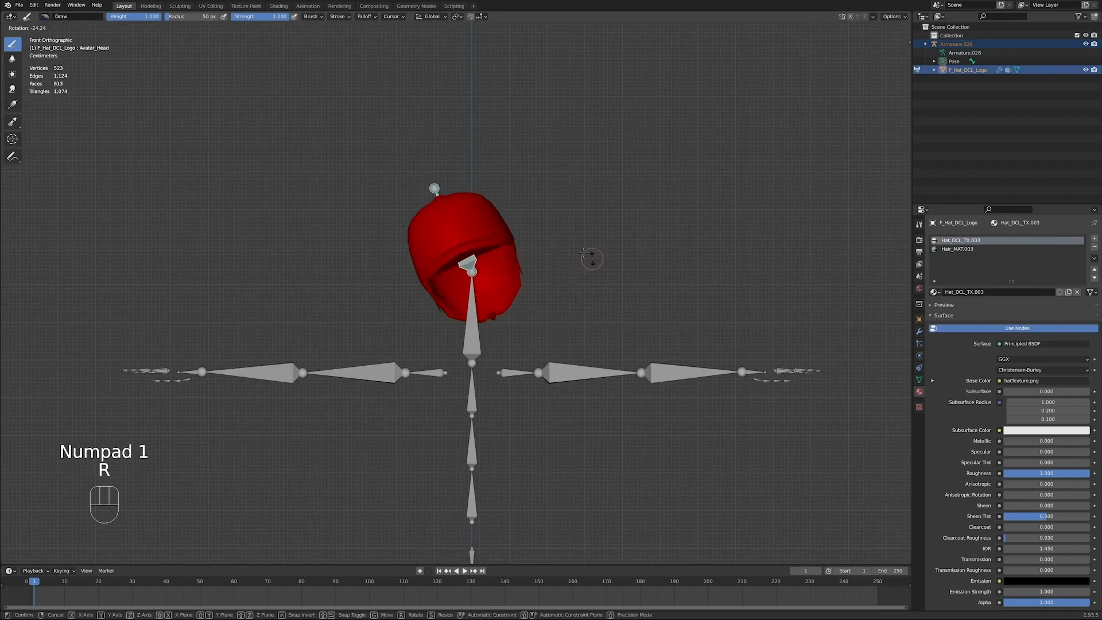
right_click(508, 315)
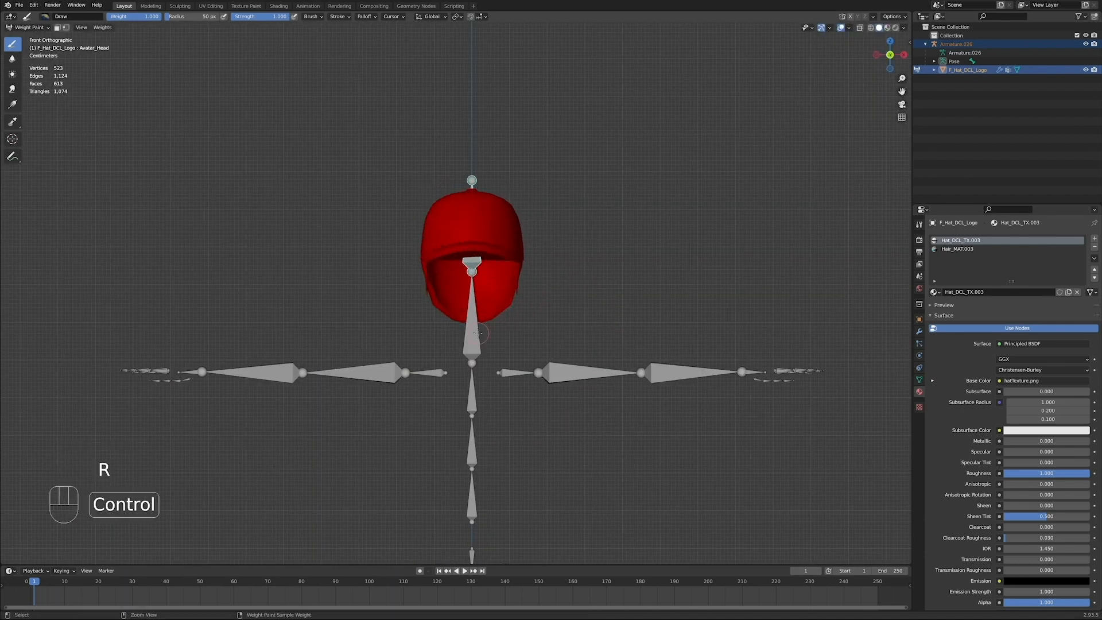
Step: Test-rotate the neck bone and compare its weights with those of the head bone, cancelling each rotation
ctrl+click(488, 344)
key(r)
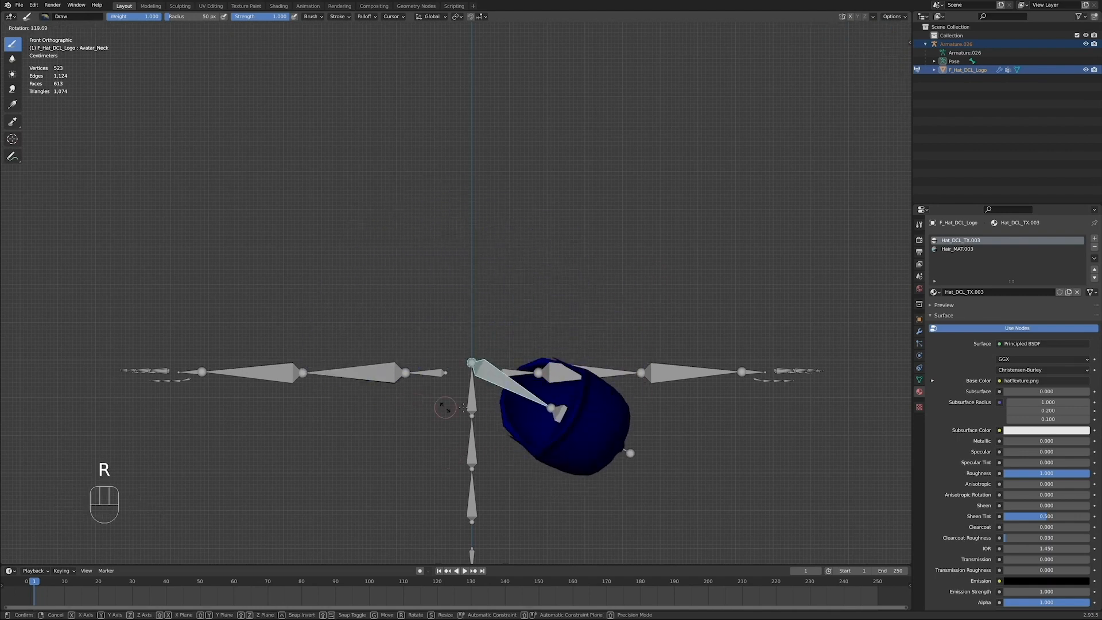
right_click(666, 317)
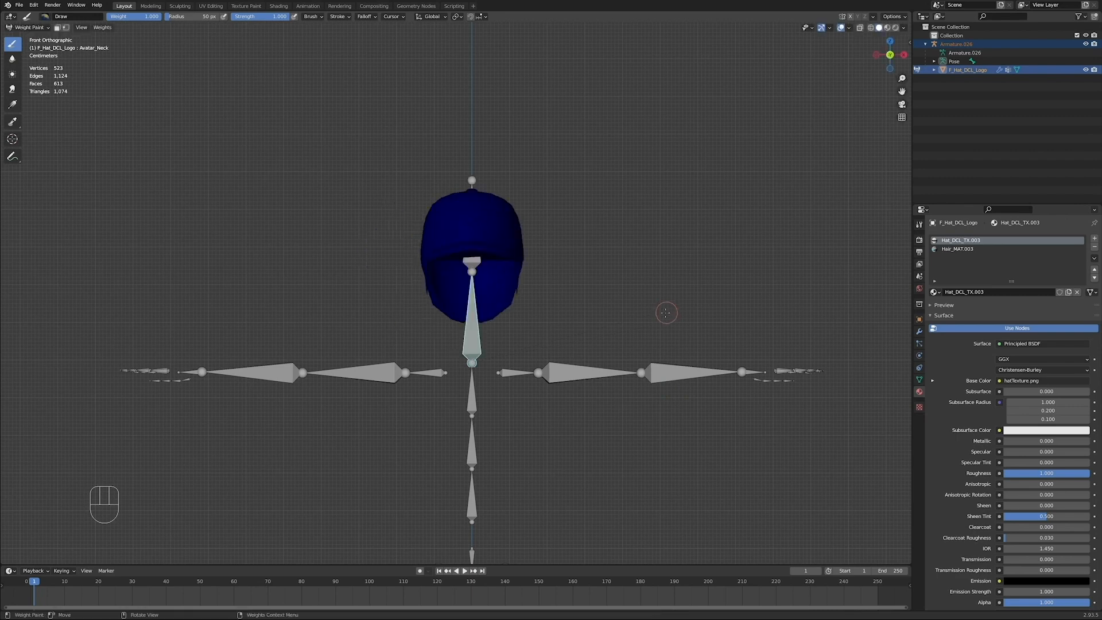
ctrl+click(475, 260)
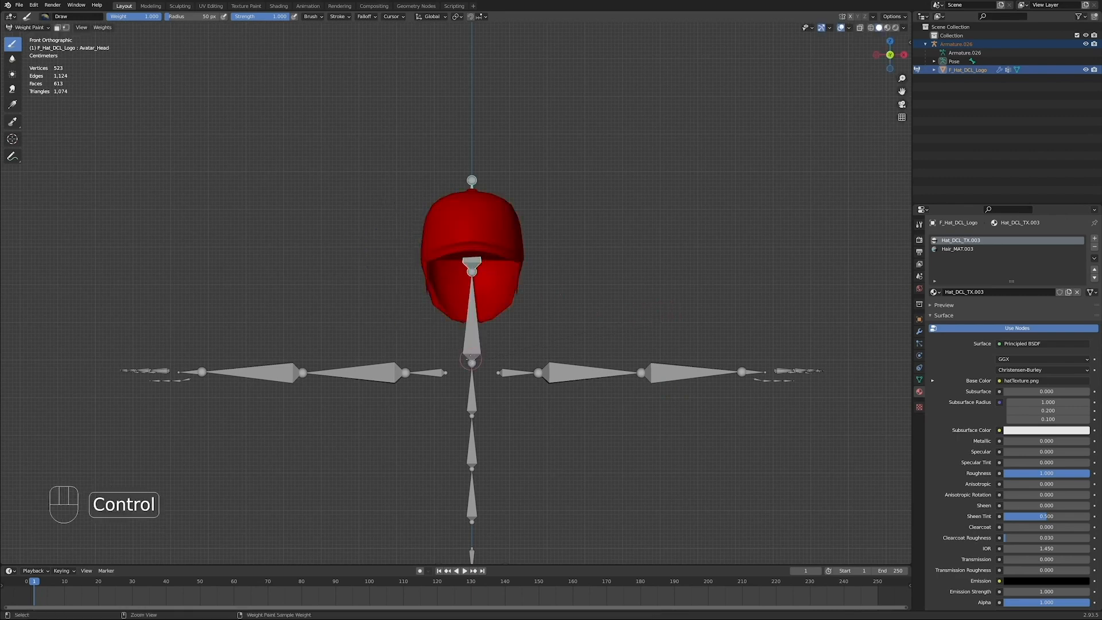
ctrl+click(472, 346)
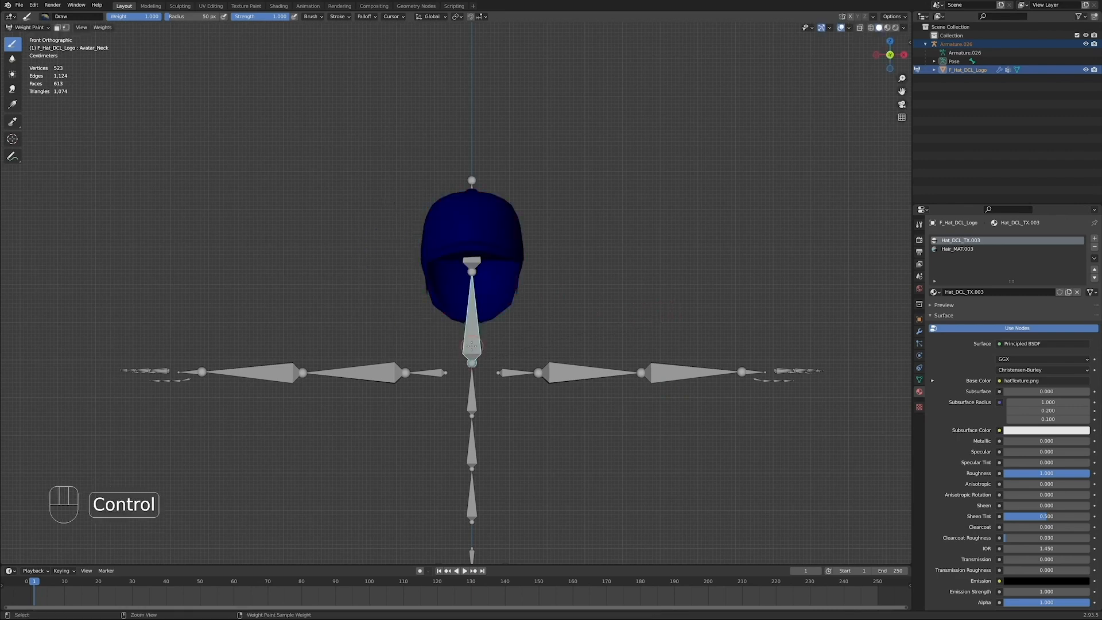
key(r)
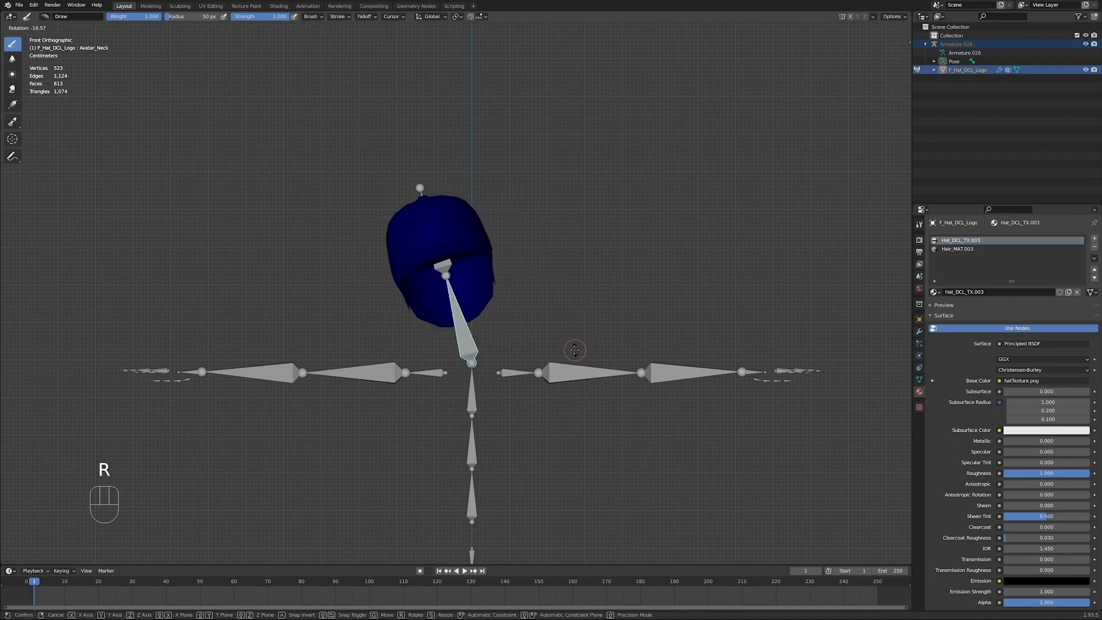
right_click(575, 348)
Step: Test-rotate the head bone once more, cancel the rotation and return to Object Mode
ctrl+click(592, 344)
key(r)
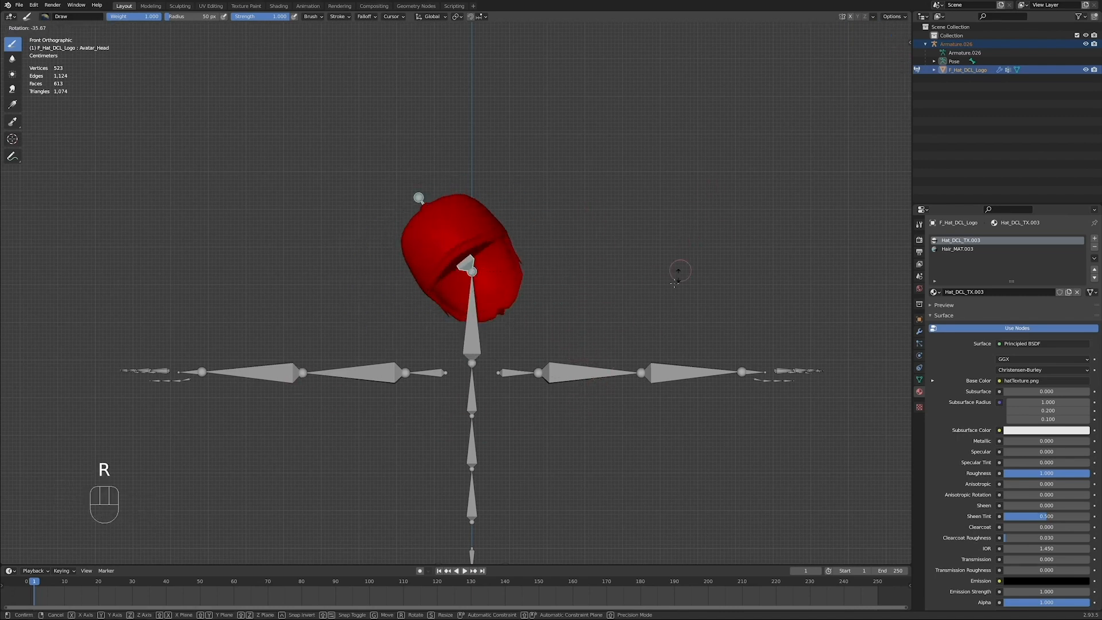
right_click(675, 272)
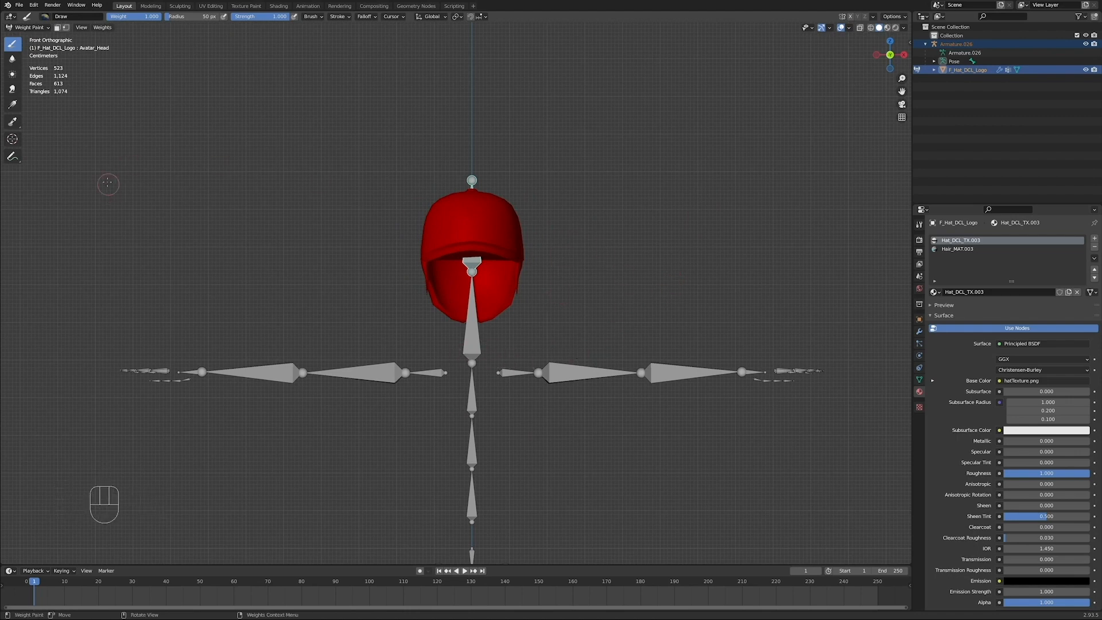
click(29, 27)
click(29, 36)
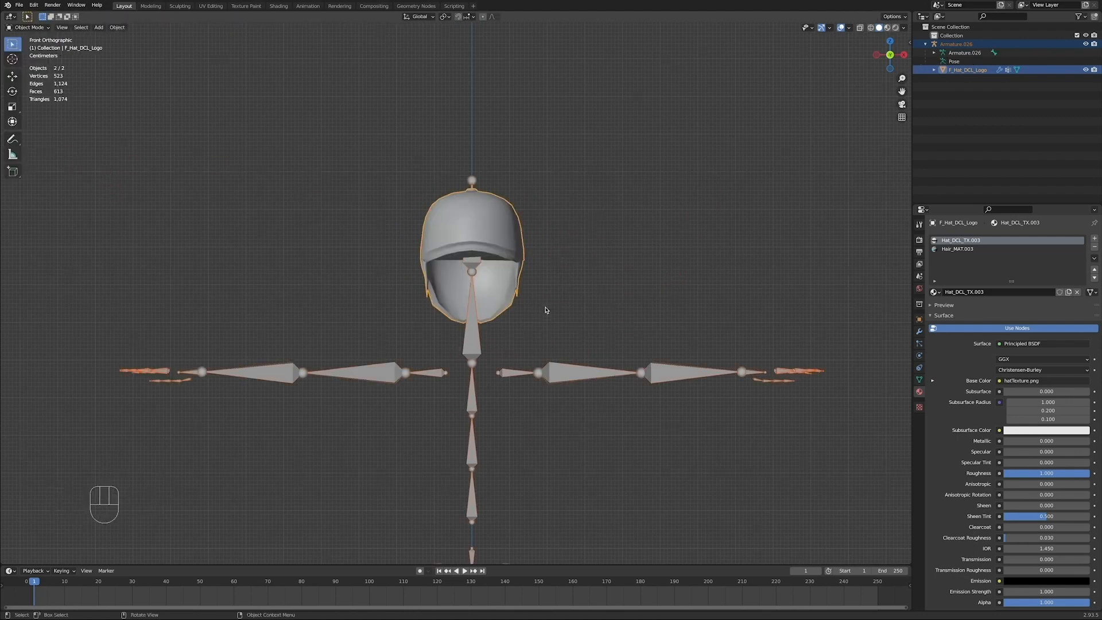
Step: Select the armature and examine from several sides how the head and neck bones sit inside the hat
scroll(502, 318, down, 4)
middle_drag(545, 310, 500, 298)
scroll(505, 282, up, 4)
click(483, 238)
scroll(498, 232, up, 5)
middle_drag(480, 241, 486, 194)
click(478, 190)
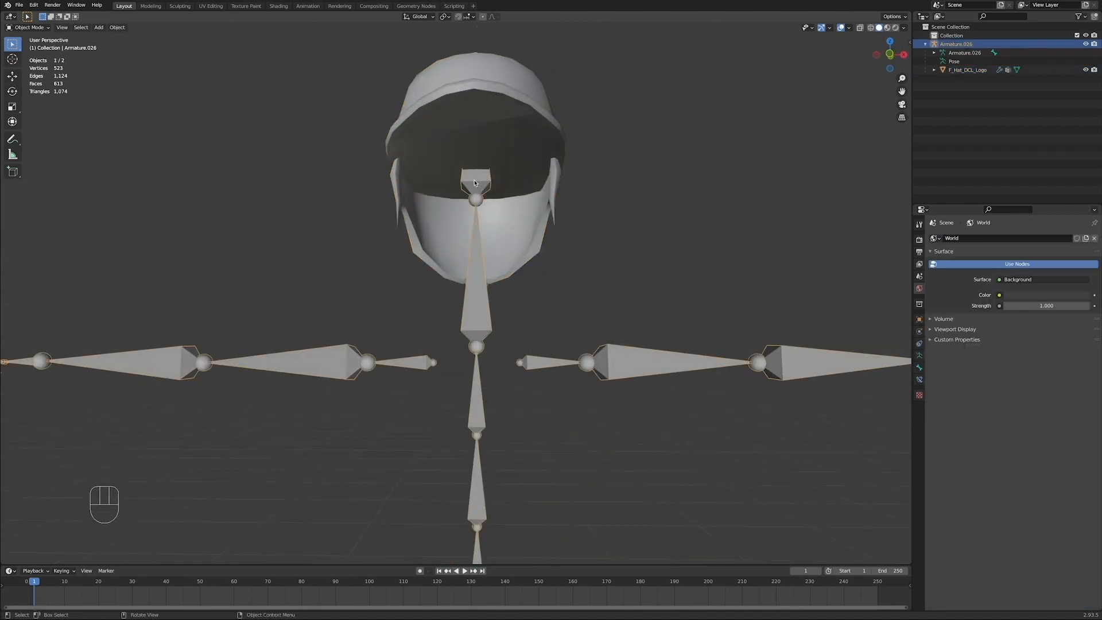
middle_drag(485, 189, 464, 199)
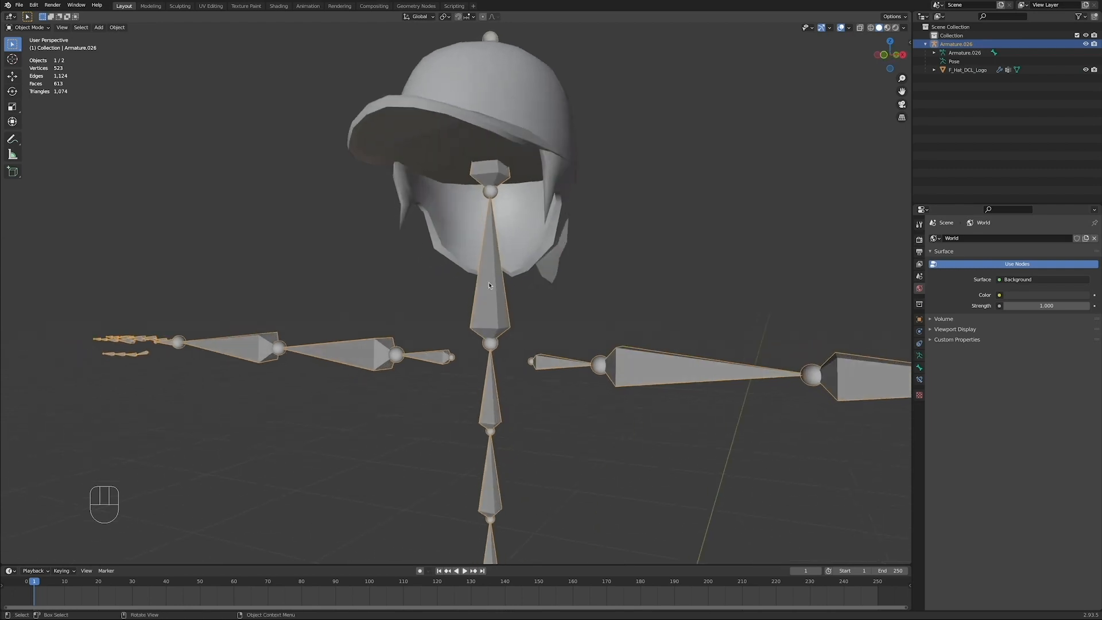
scroll(277, 283, down, 6)
middle_drag(278, 284, 390, 349)
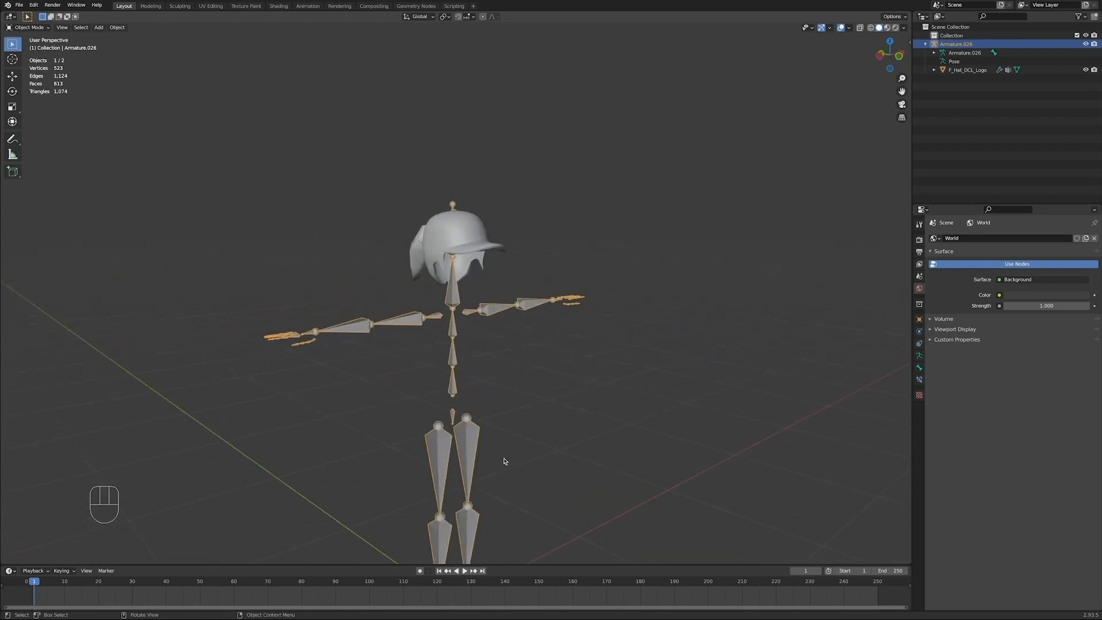
middle_drag(504, 461, 443, 364)
middle_drag(508, 219, 481, 274)
middle_drag(481, 274, 521, 292)
scroll(425, 254, up, 5)
scroll(495, 249, down, 3)
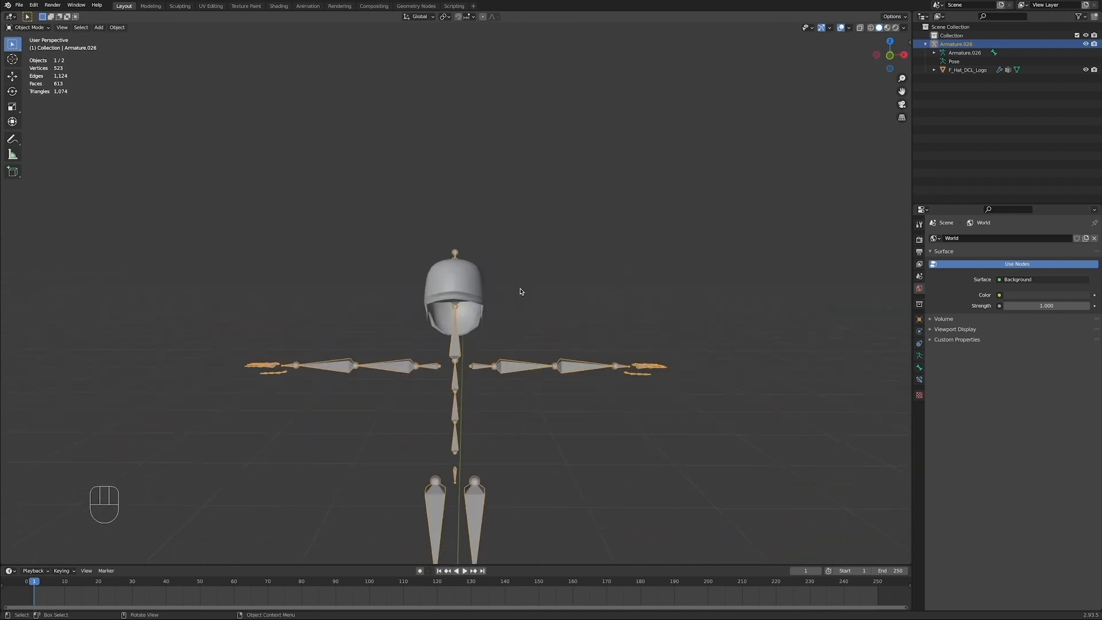
Step: Select the hat mesh together with the armature and start a glTF 2.0 export
click(474, 283)
middle_drag(543, 288, 537, 288)
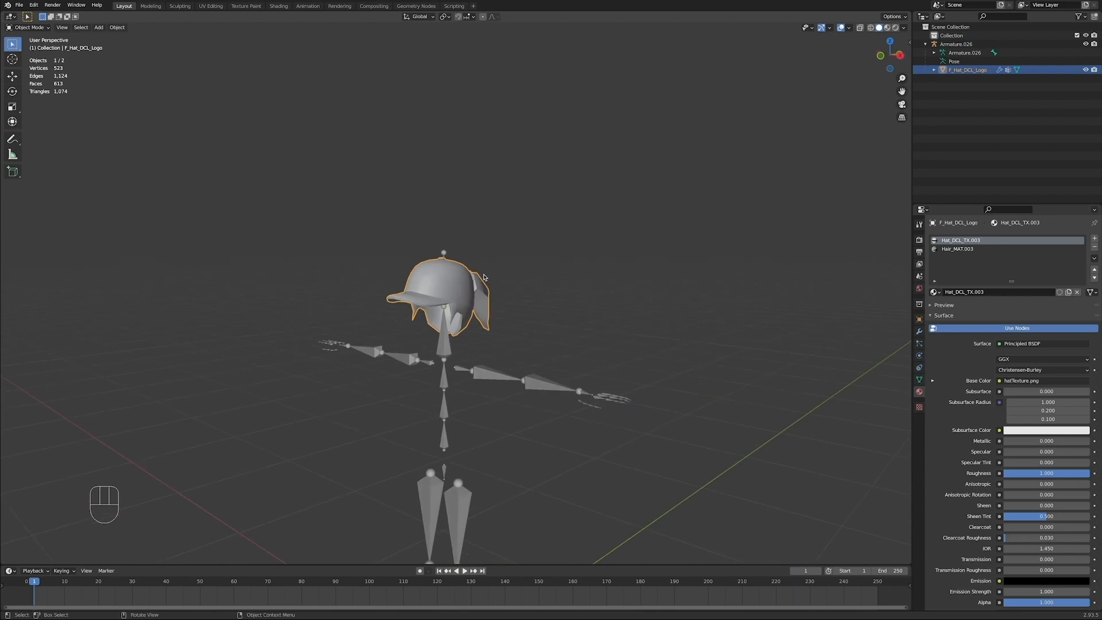
key(shift)
shift+click(445, 255)
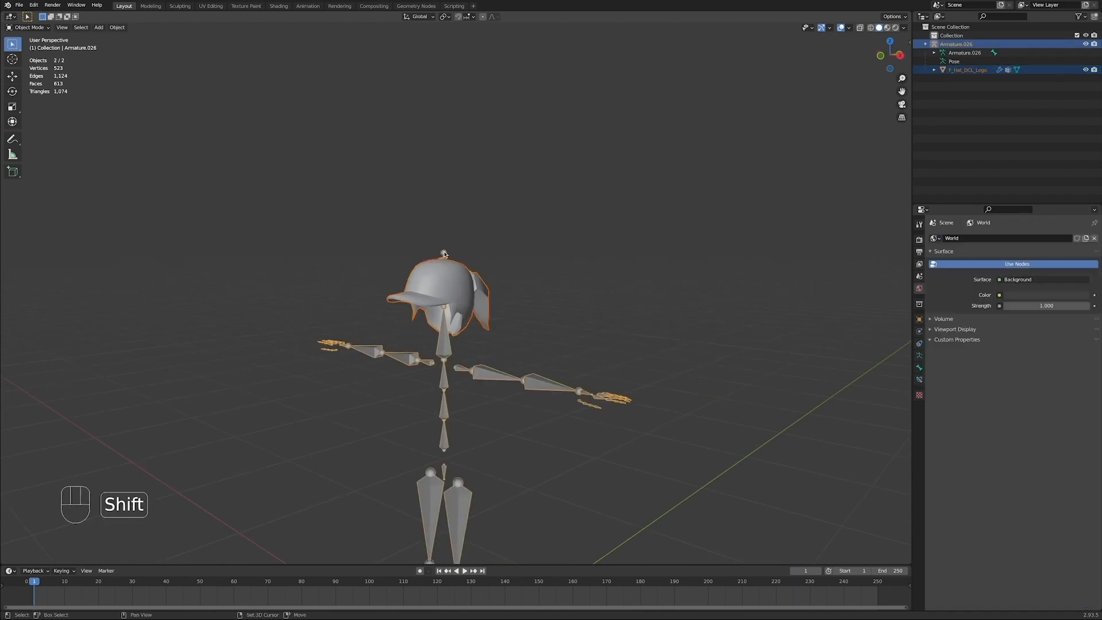
click(19, 4)
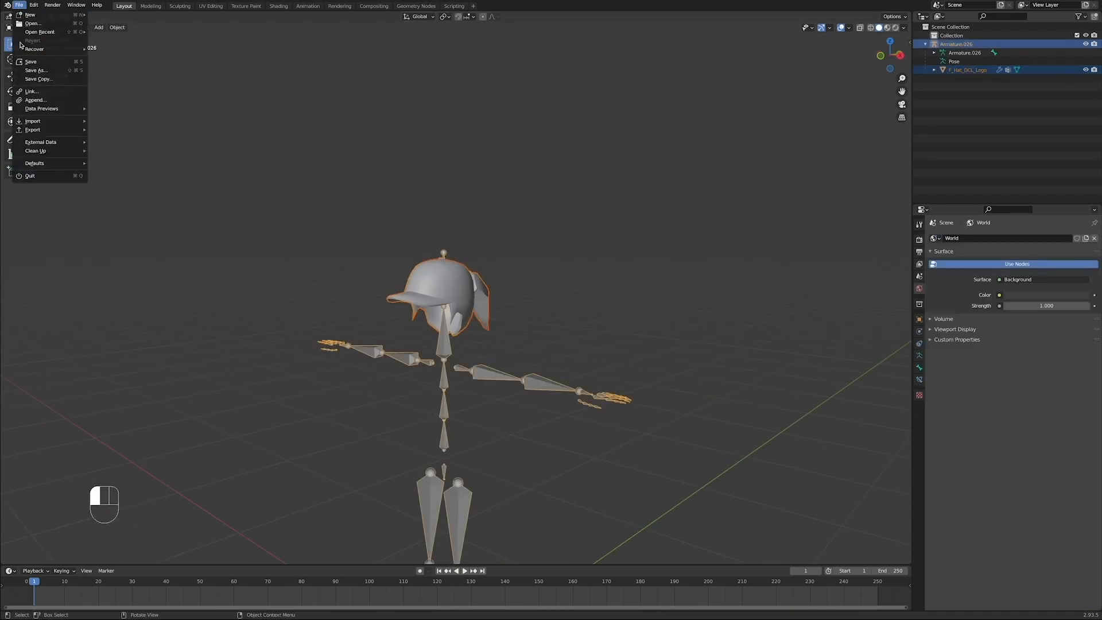
mouse_move(46, 130)
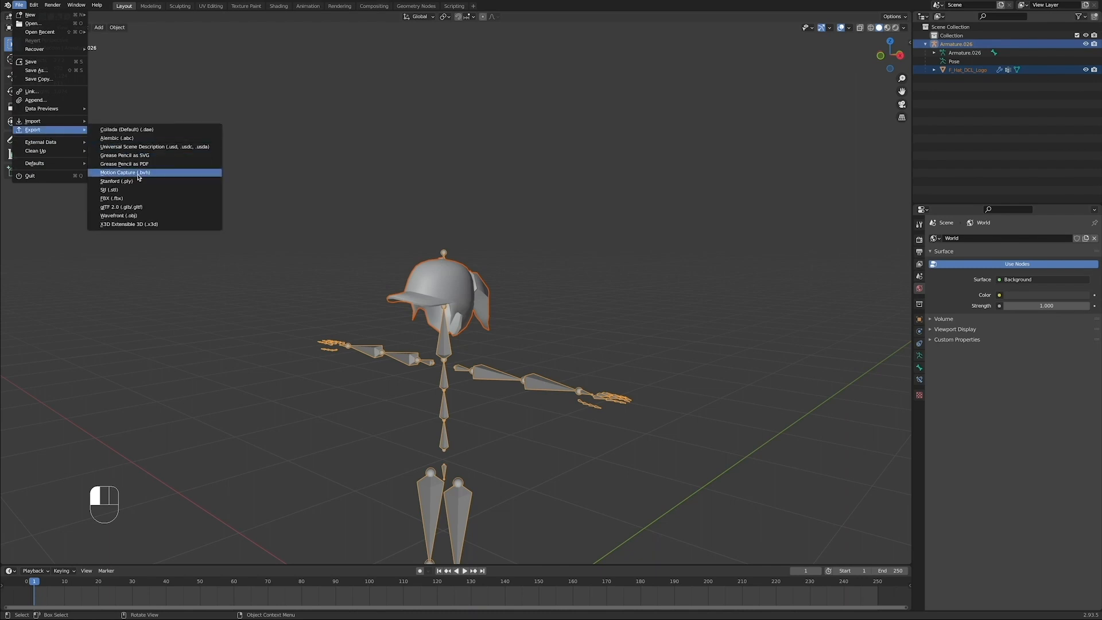
click(153, 209)
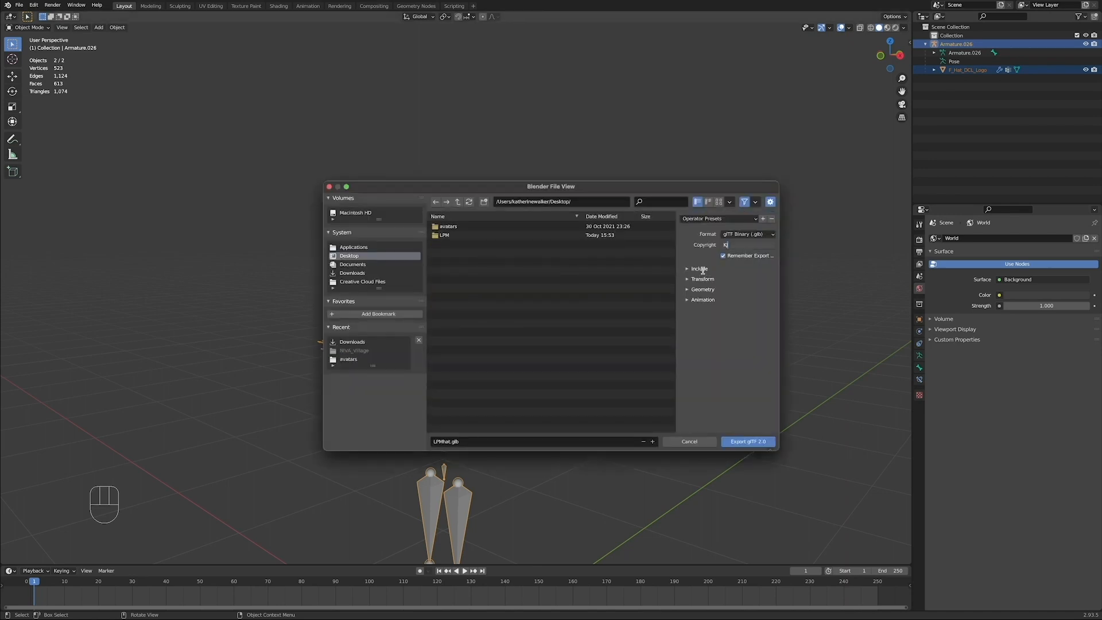
Step: Name the binary glTF export LPMhat.glb, enter the author's initials as copyright, and limit it to selected objects
text(J)
key(Return)
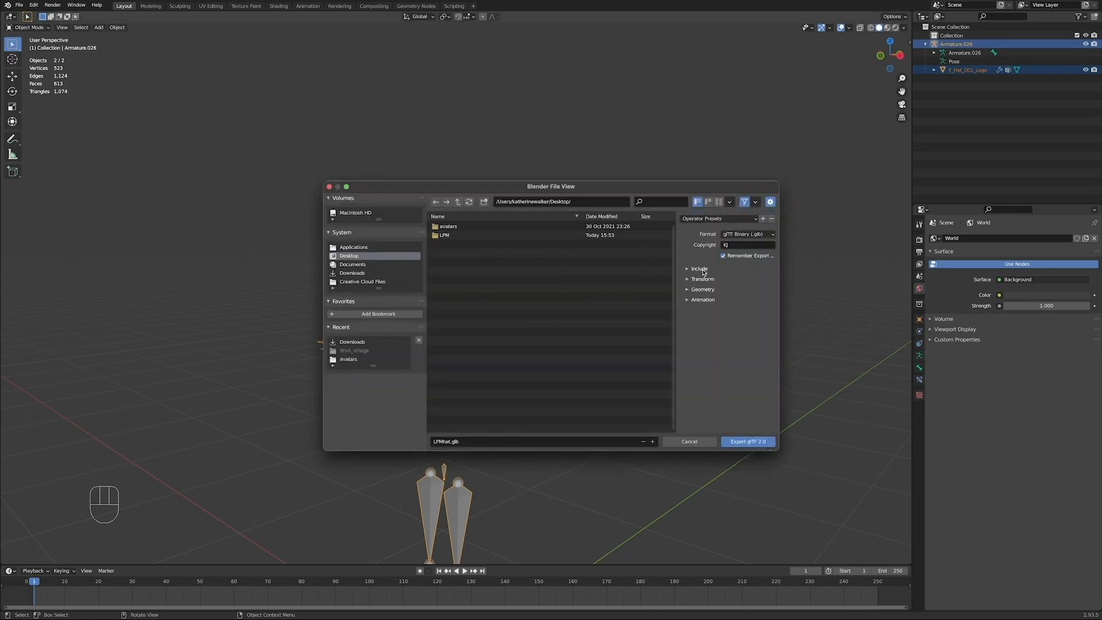
click(698, 270)
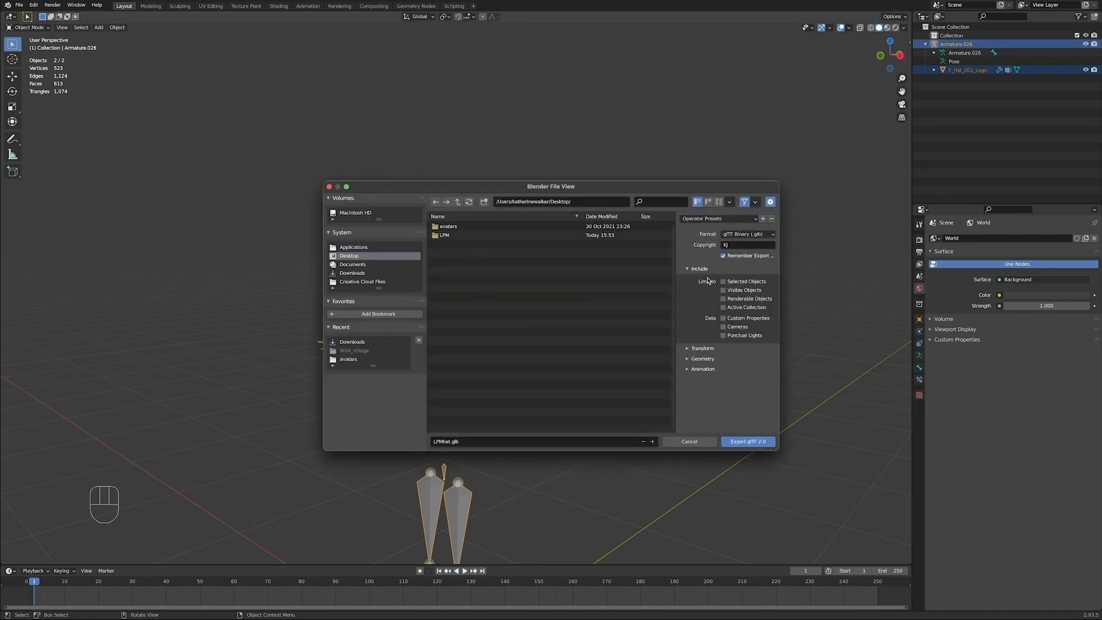
click(723, 282)
Step: Check the transform and geometry options, exclude animation and shape keys while keeping skinning, and export the file to the Desktop
click(686, 348)
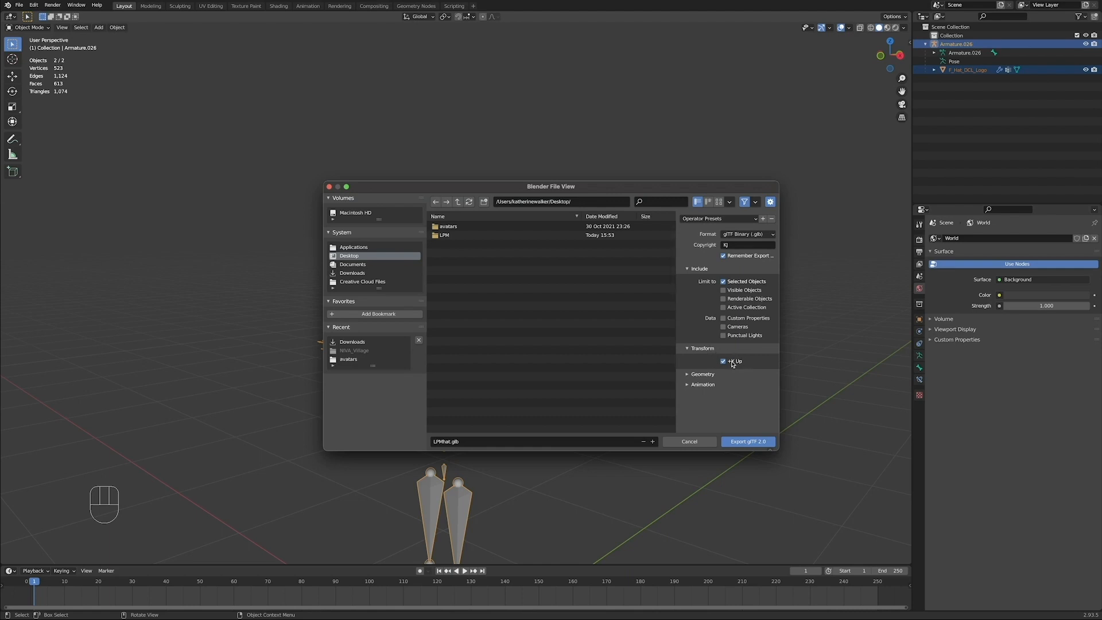
click(700, 374)
scroll(700, 375, down, 2)
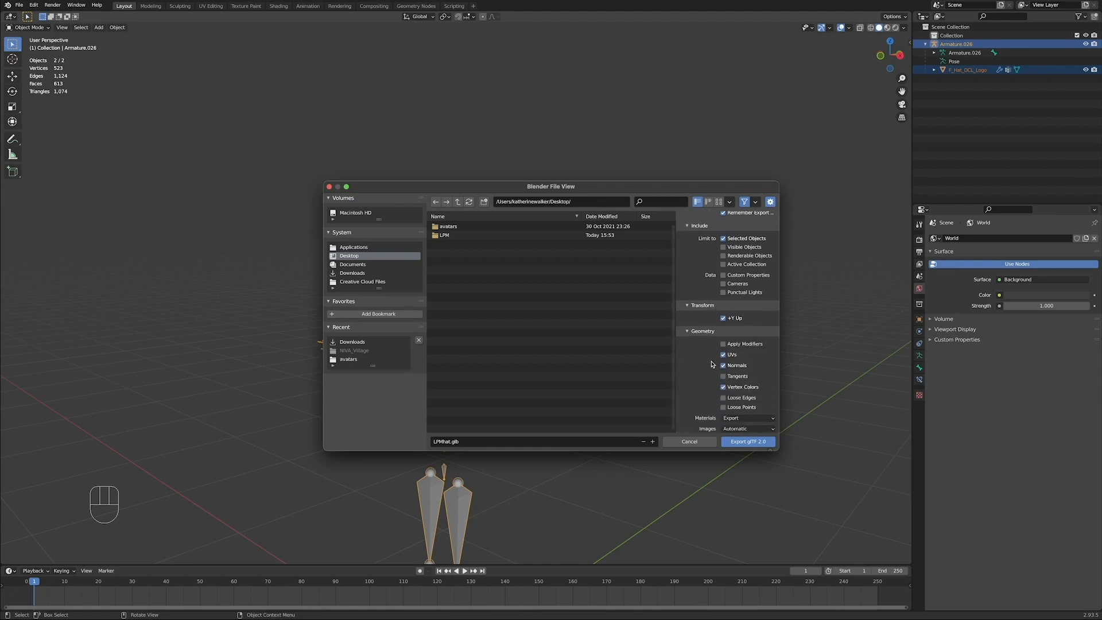
scroll(711, 364, down, 2)
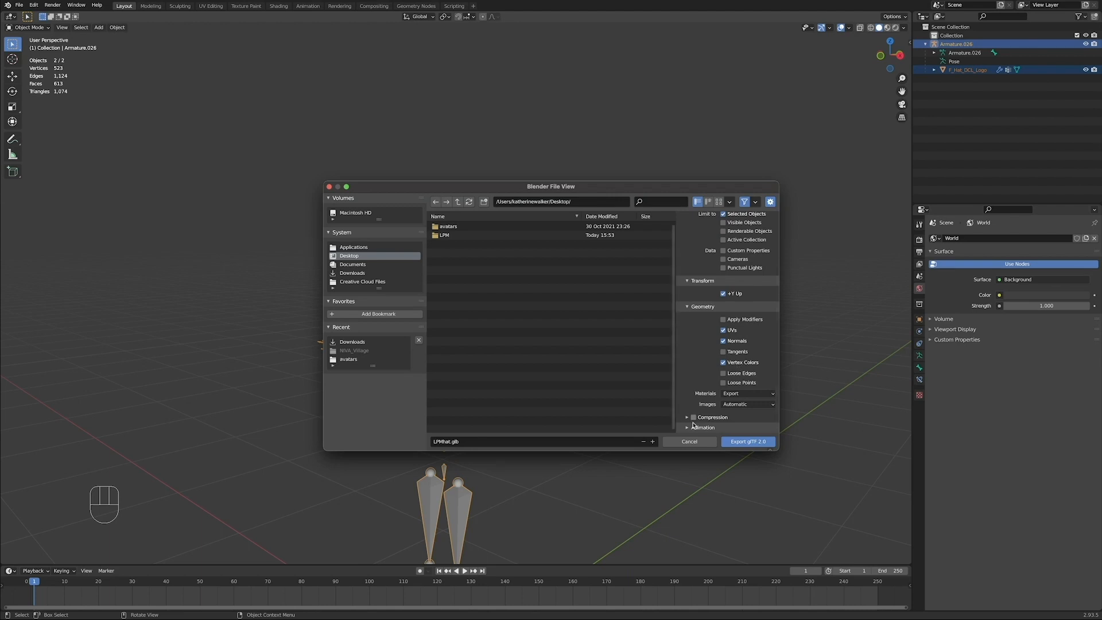
scroll(691, 393, down, 2)
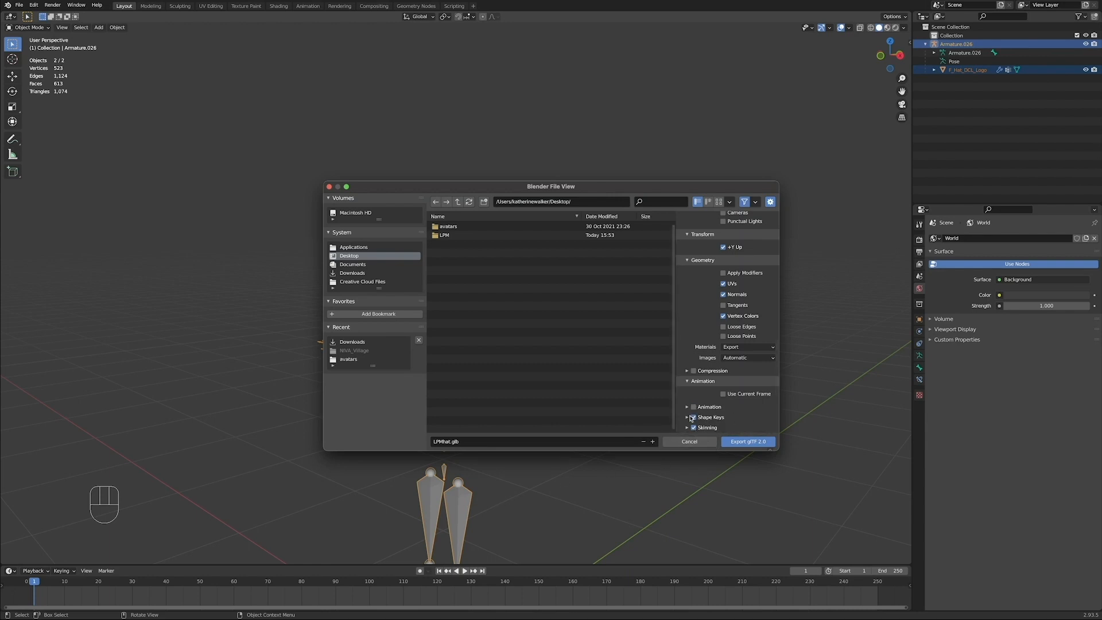
click(694, 417)
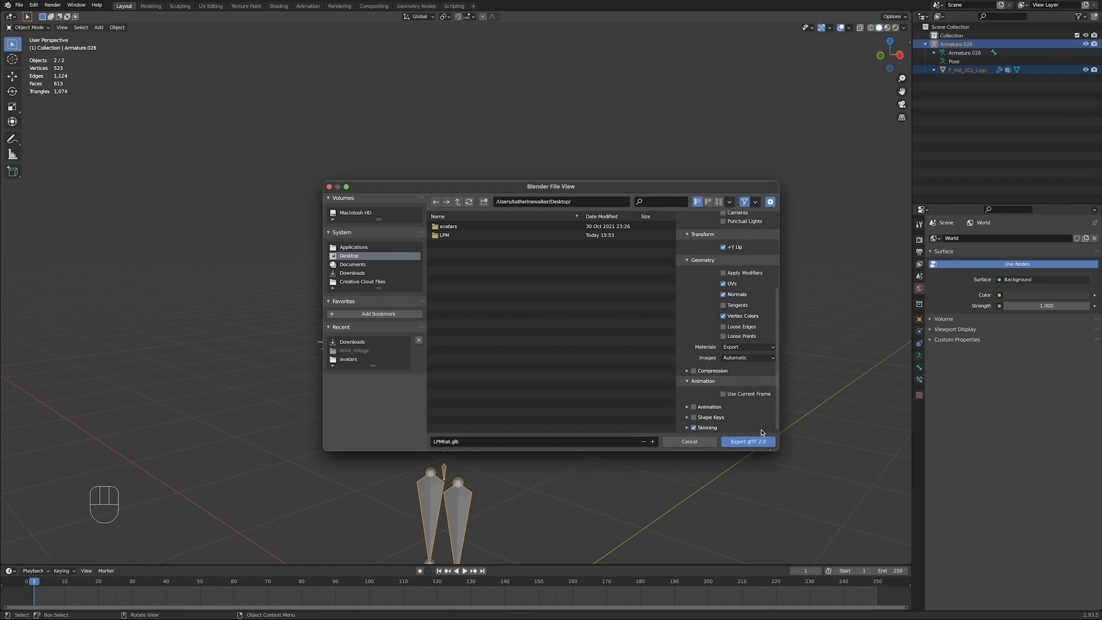
scroll(714, 393, up, 5)
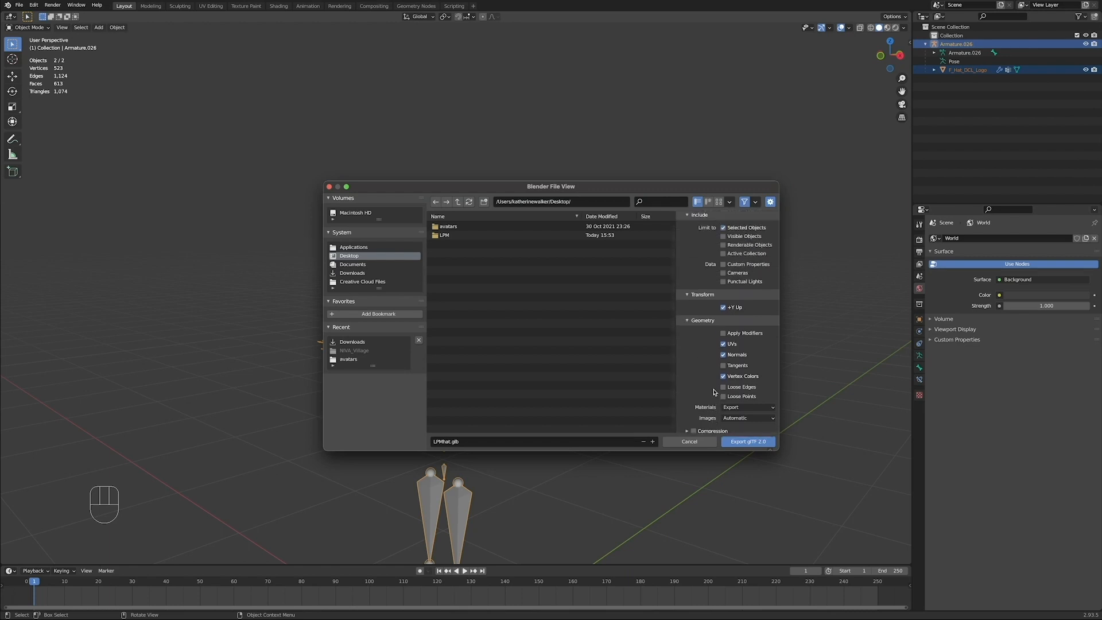
click(737, 442)
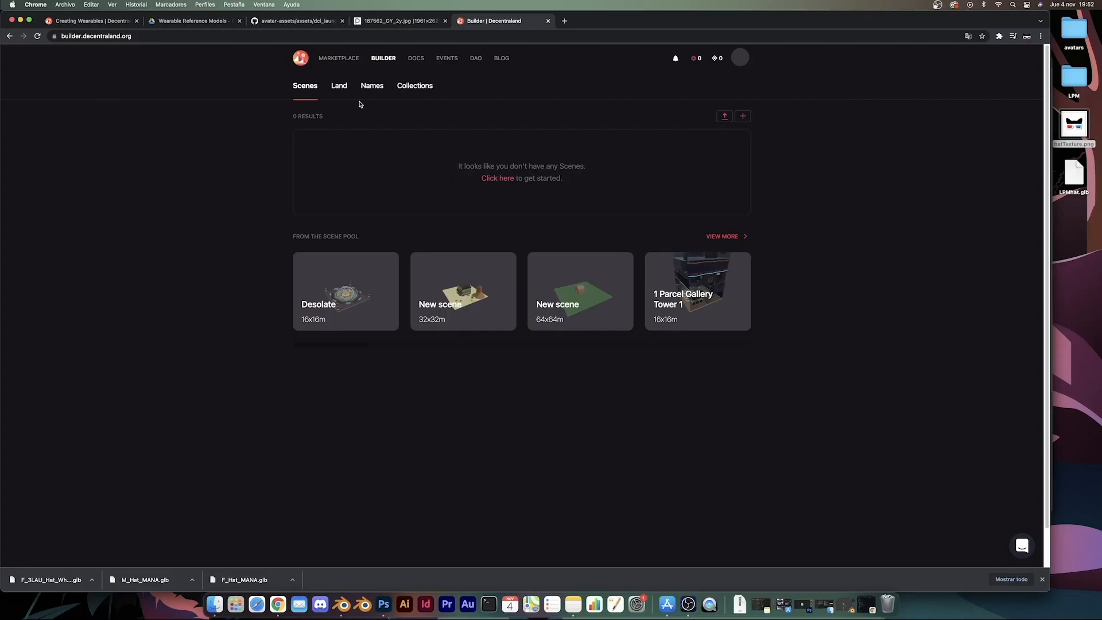
Step: Switch to the Decentraland Builder and create a new collection named LPM
click(407, 87)
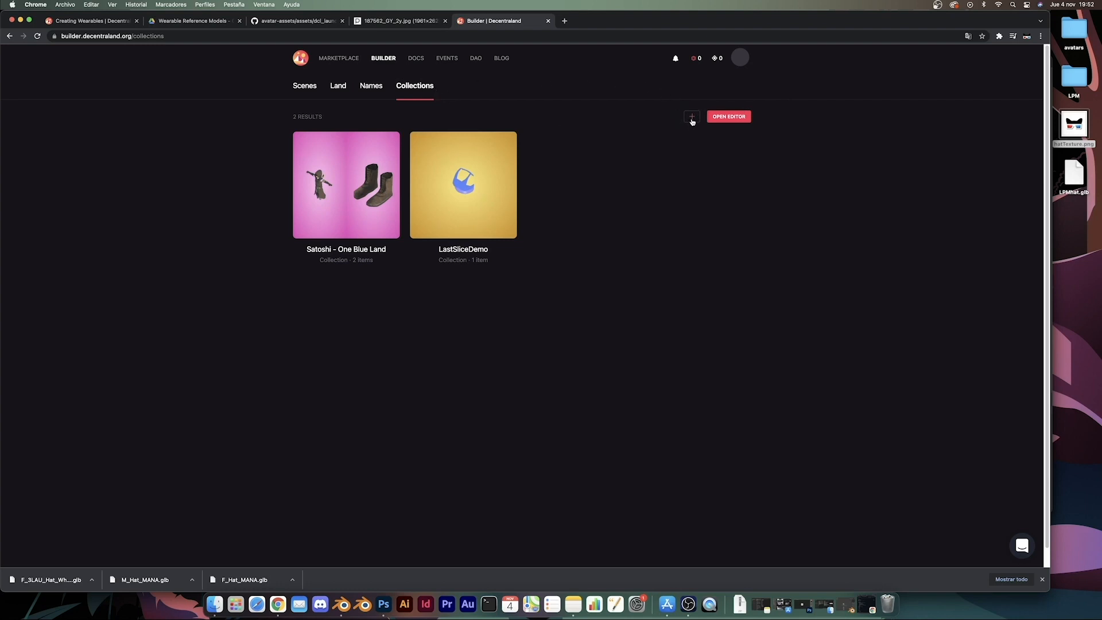
click(692, 118)
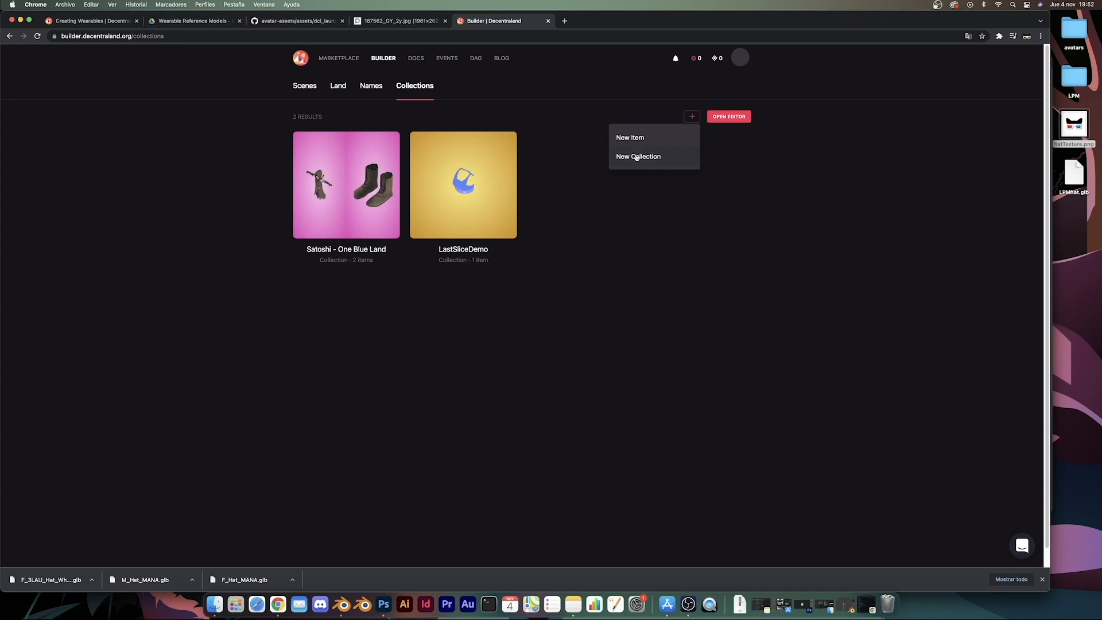
click(636, 156)
click(503, 308)
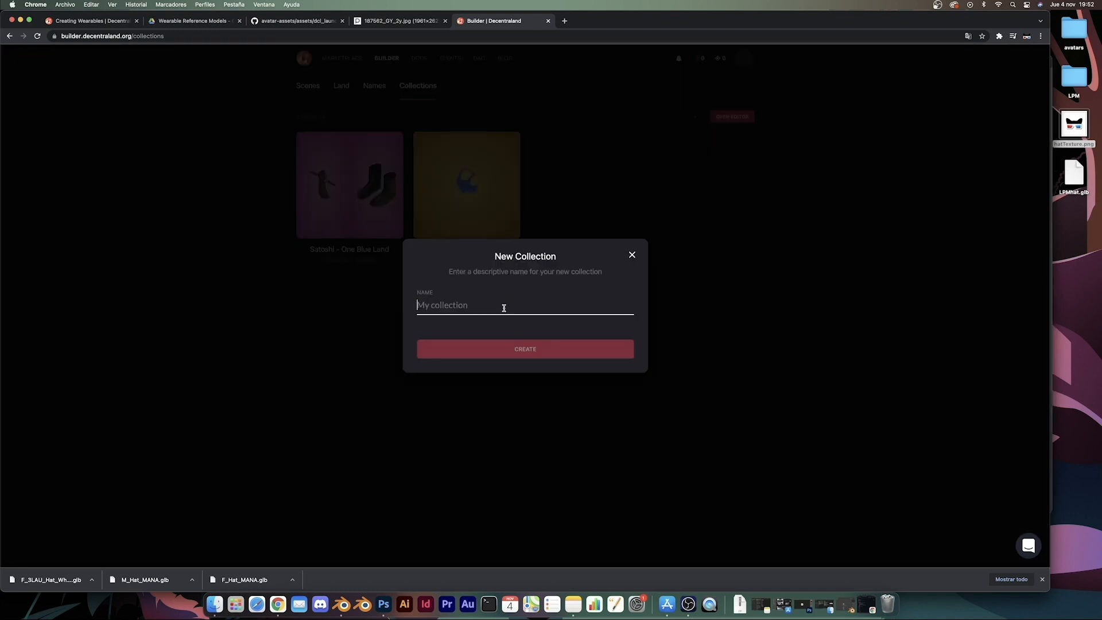
text(LPM)
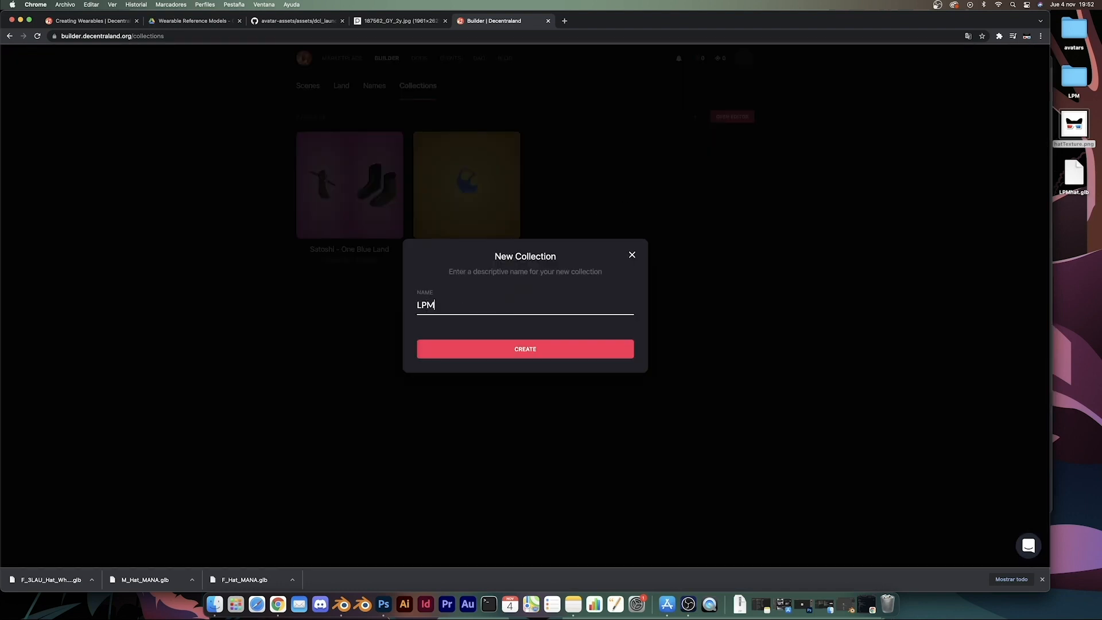
click(573, 352)
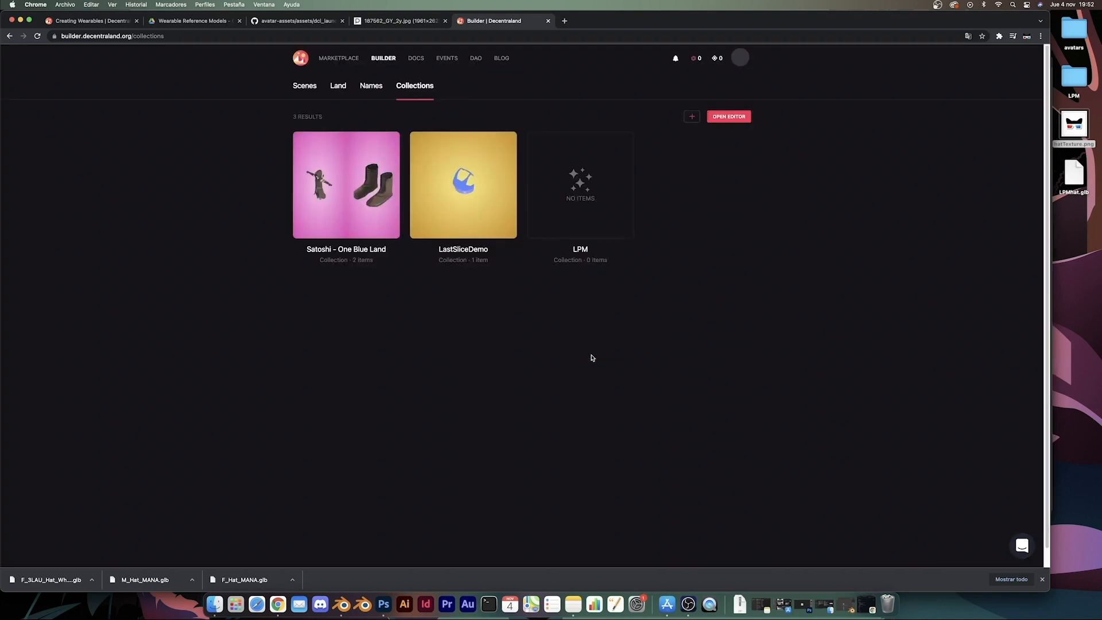
Step: Open the LPM collection and upload LPMhat.glb from the desktop as a new item
click(568, 191)
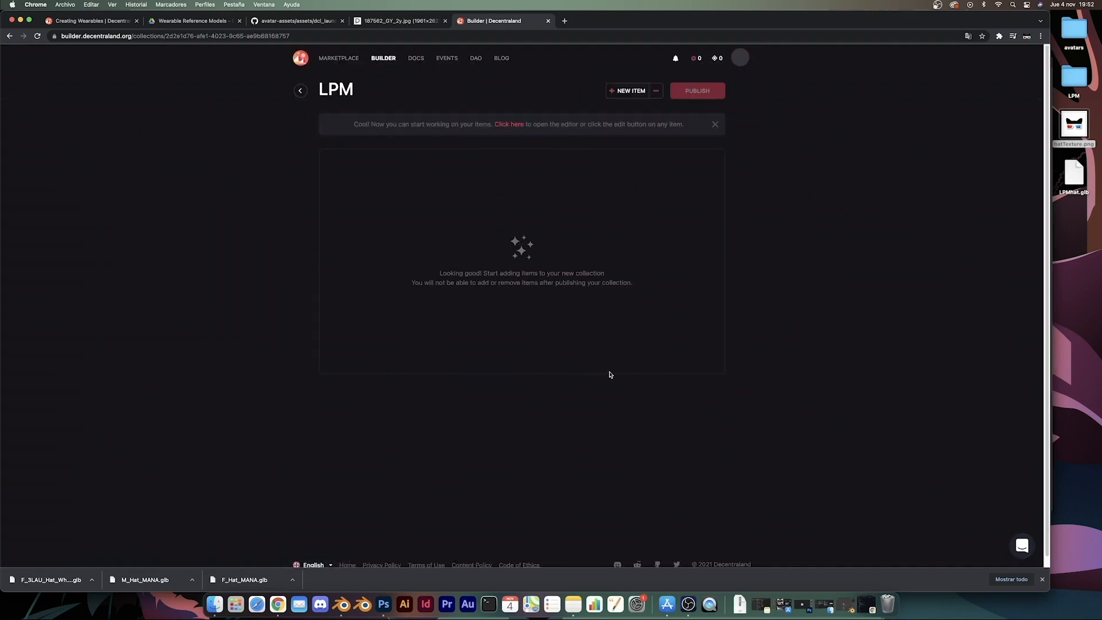
click(627, 93)
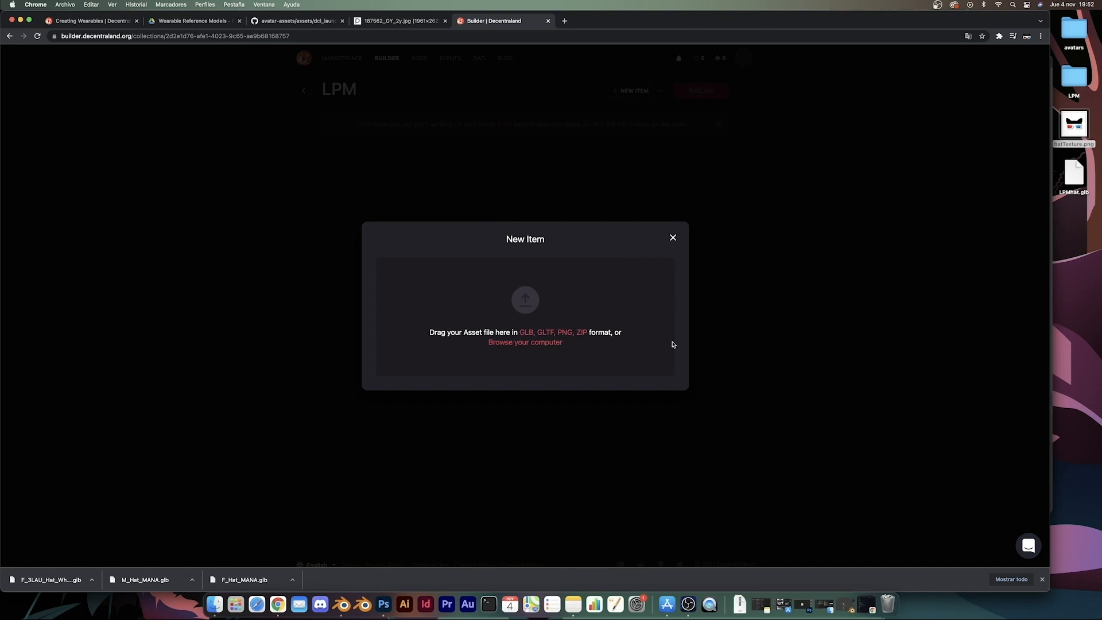
drag(1078, 173, 518, 298)
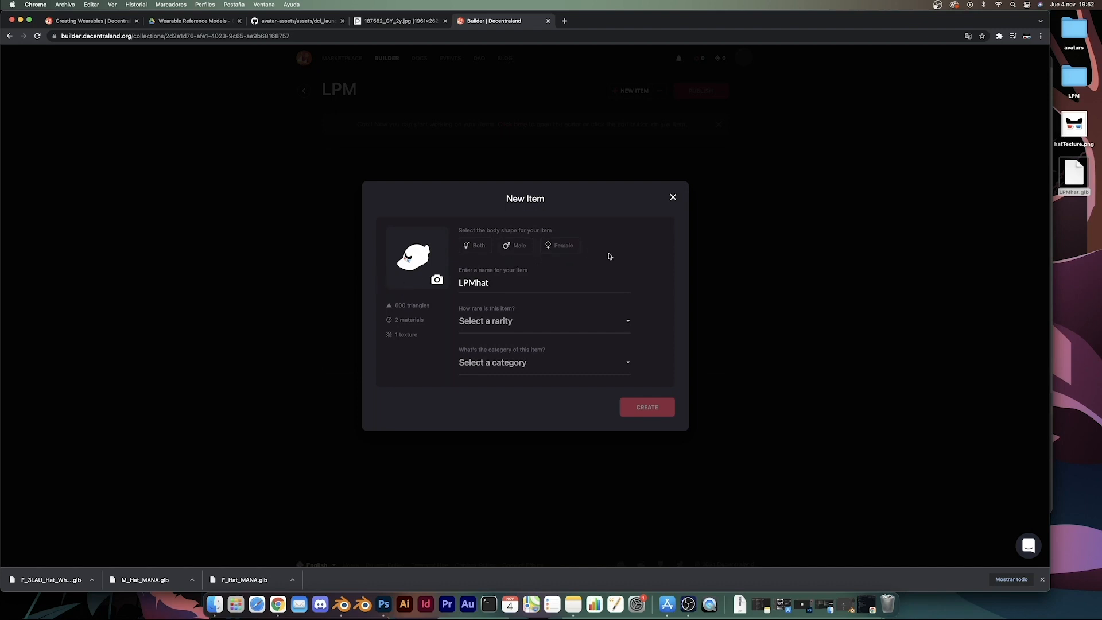
Step: Create the LPMhat item for both body shapes with the rarity Unique and the category Hat
click(507, 321)
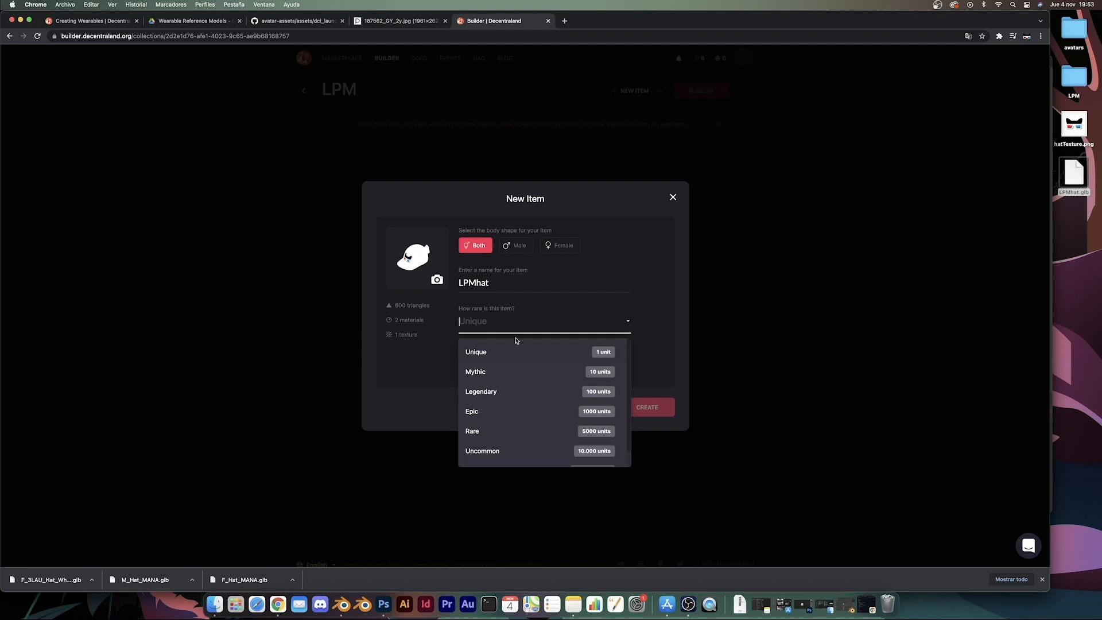
click(523, 357)
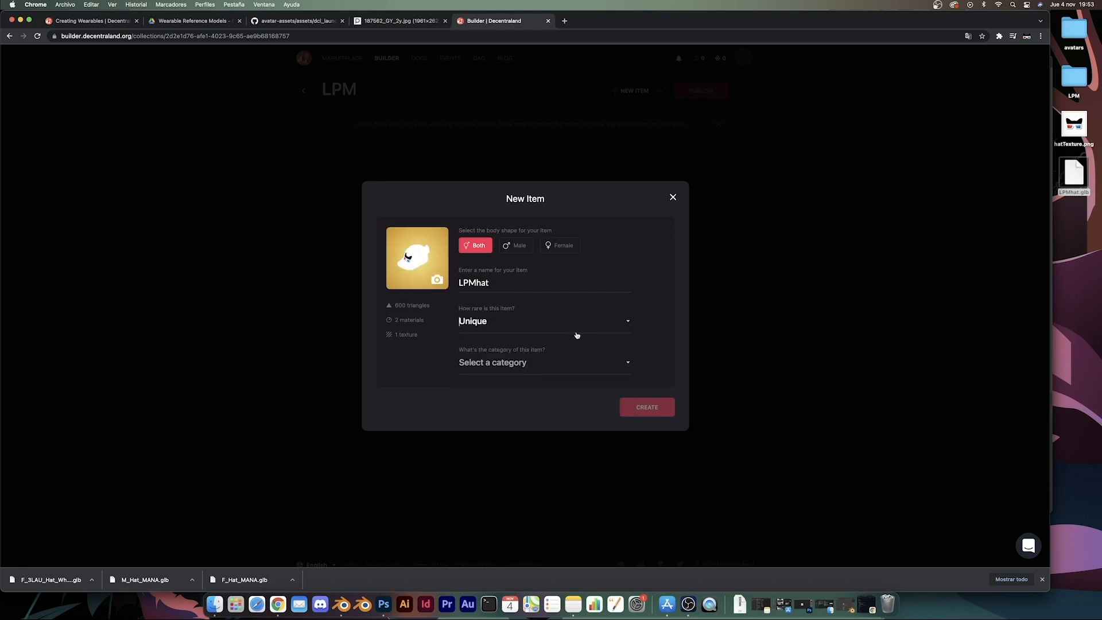
click(540, 366)
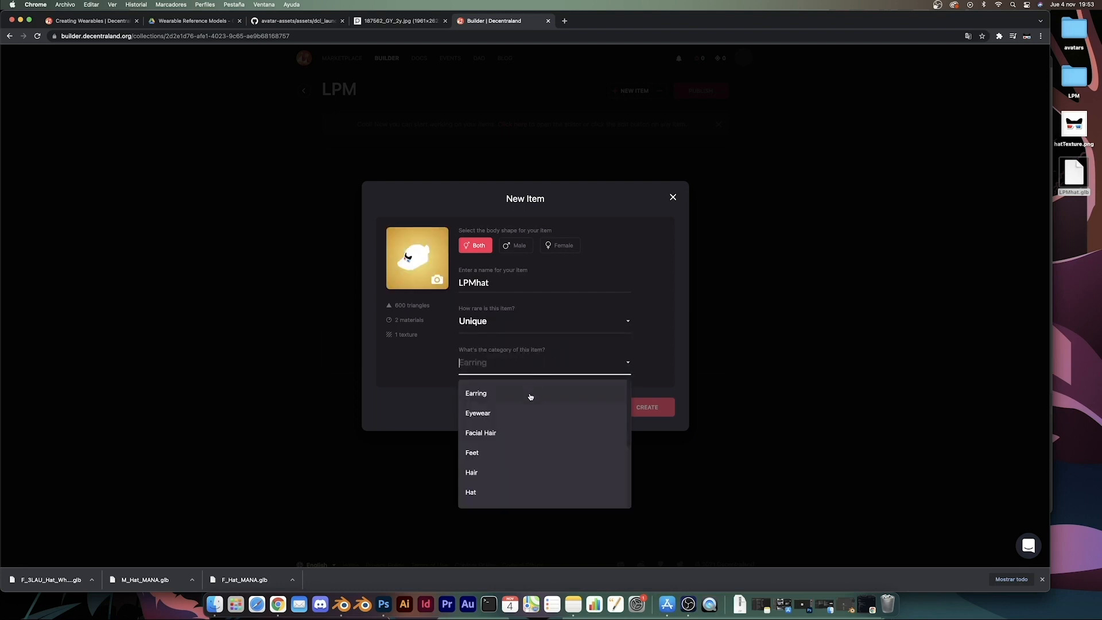
scroll(512, 469, down, 5)
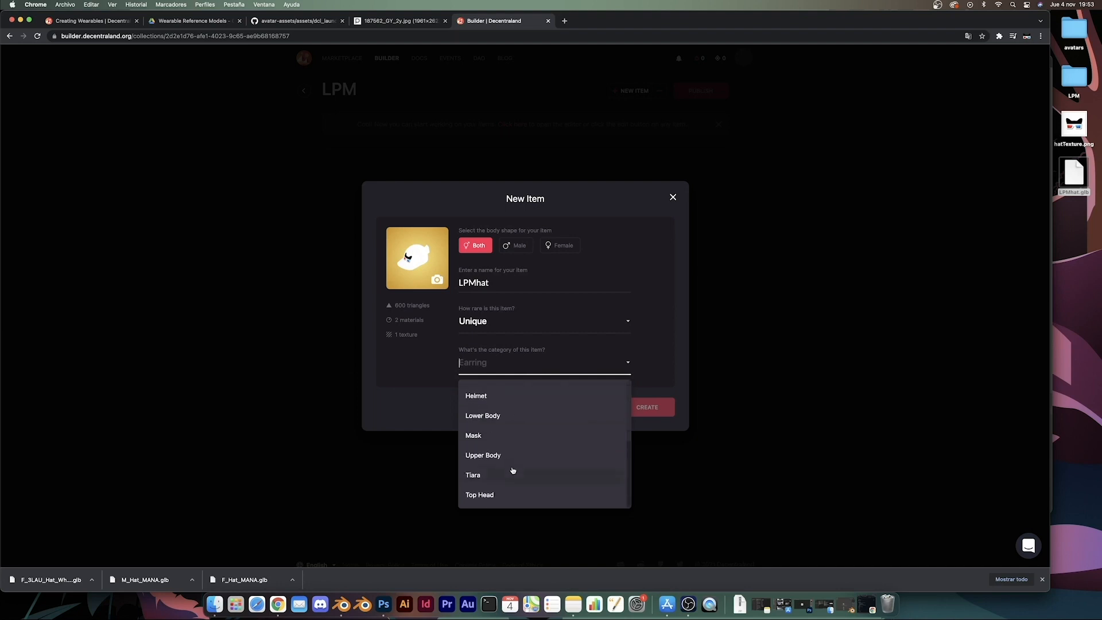
scroll(504, 446, up, 3)
click(504, 452)
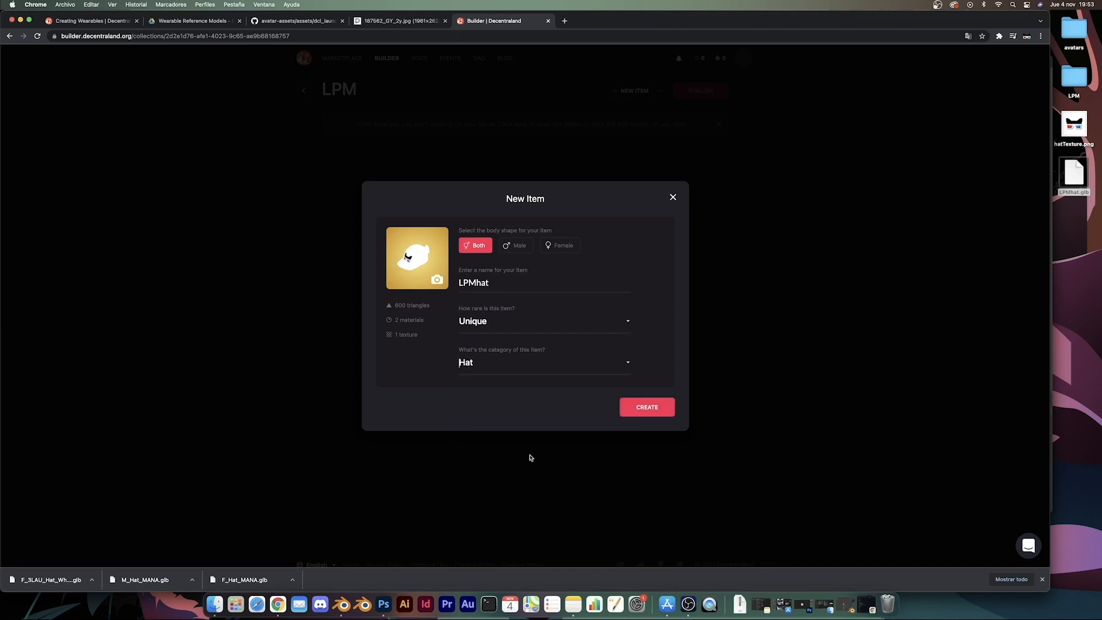
click(647, 409)
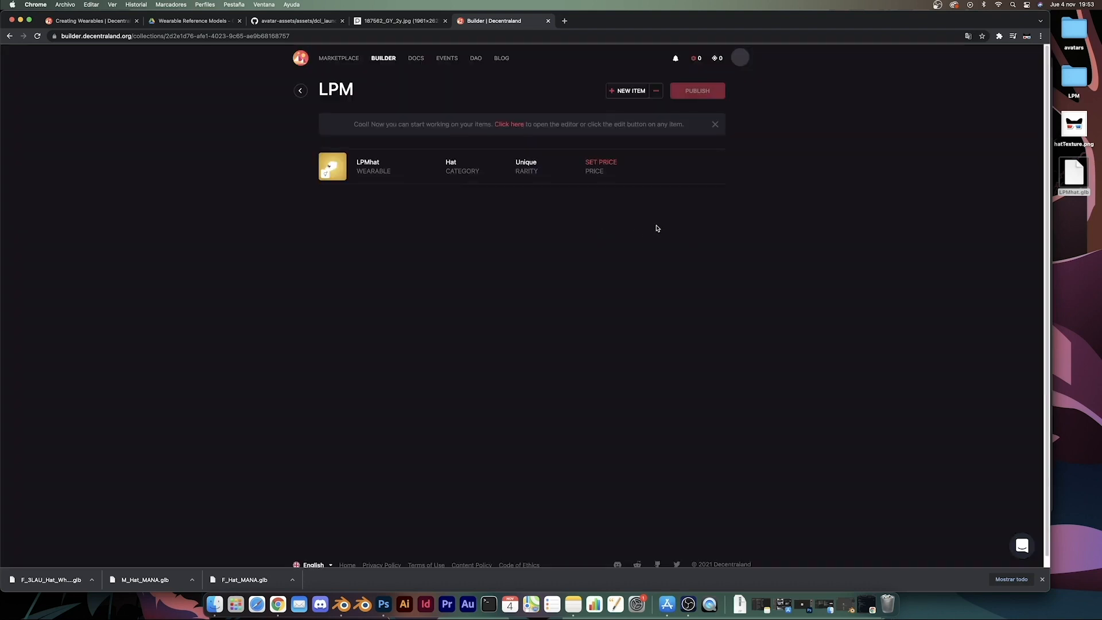
Step: Open the LPMhat item for editing and set its description to "My fave hat!"
click(663, 170)
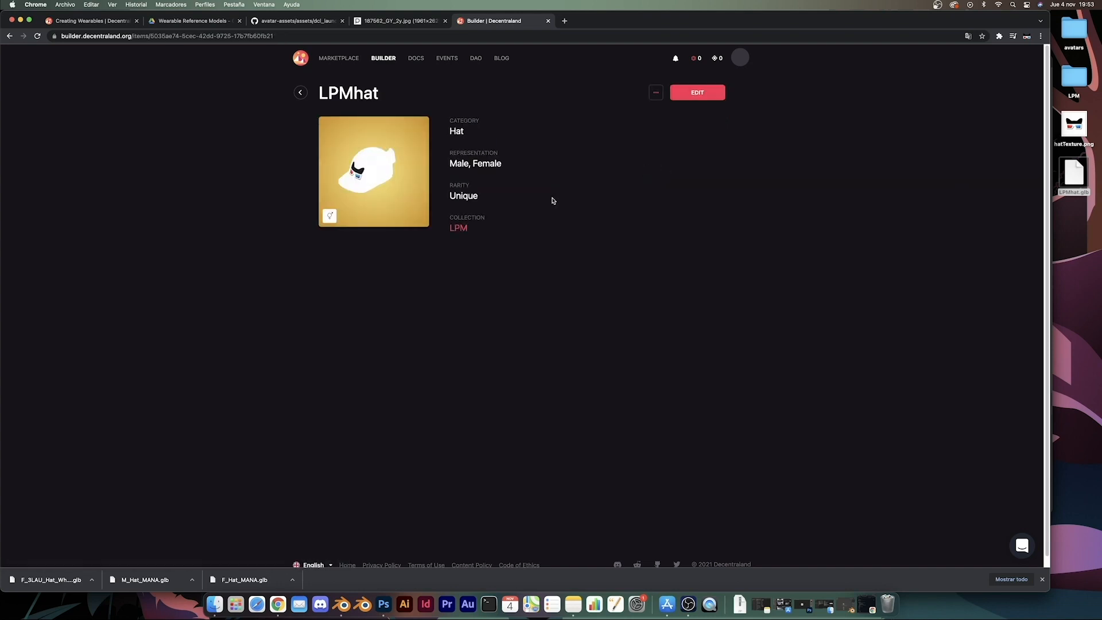
click(699, 93)
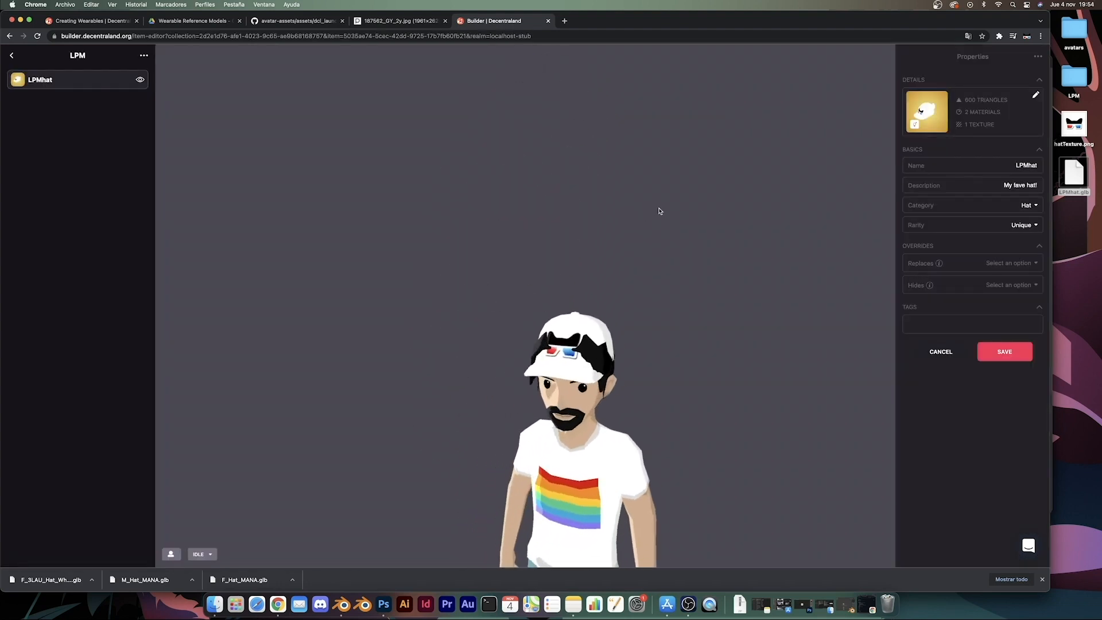
Step: Inspect from several sides how the hat fits the avatar's head and hair, and maximize the browser window
drag(643, 260, 622, 261)
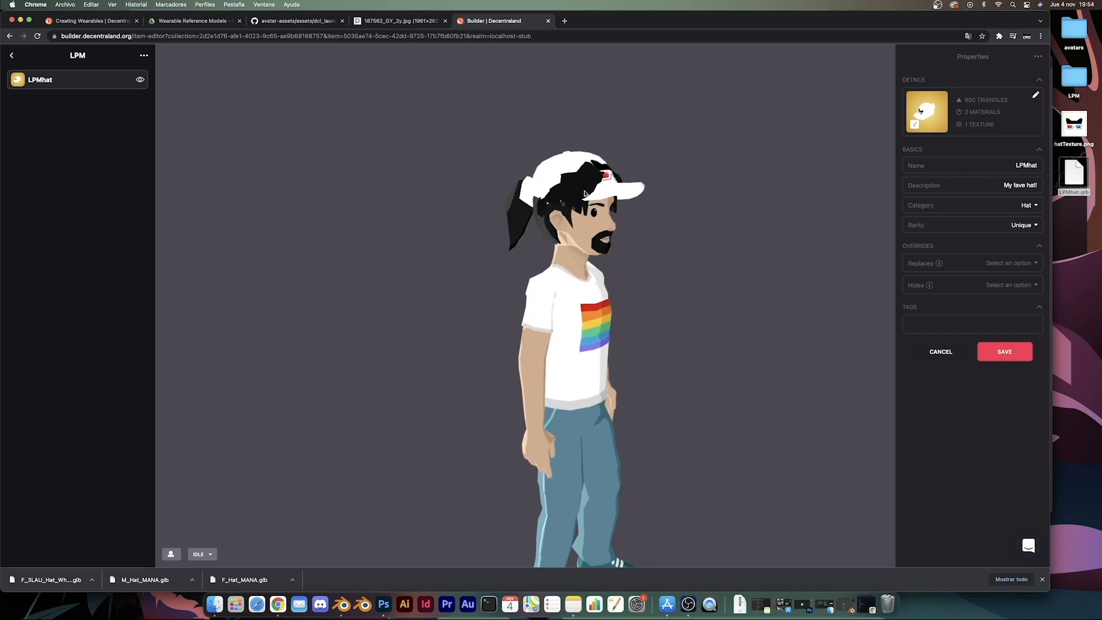
drag(523, 192, 499, 193)
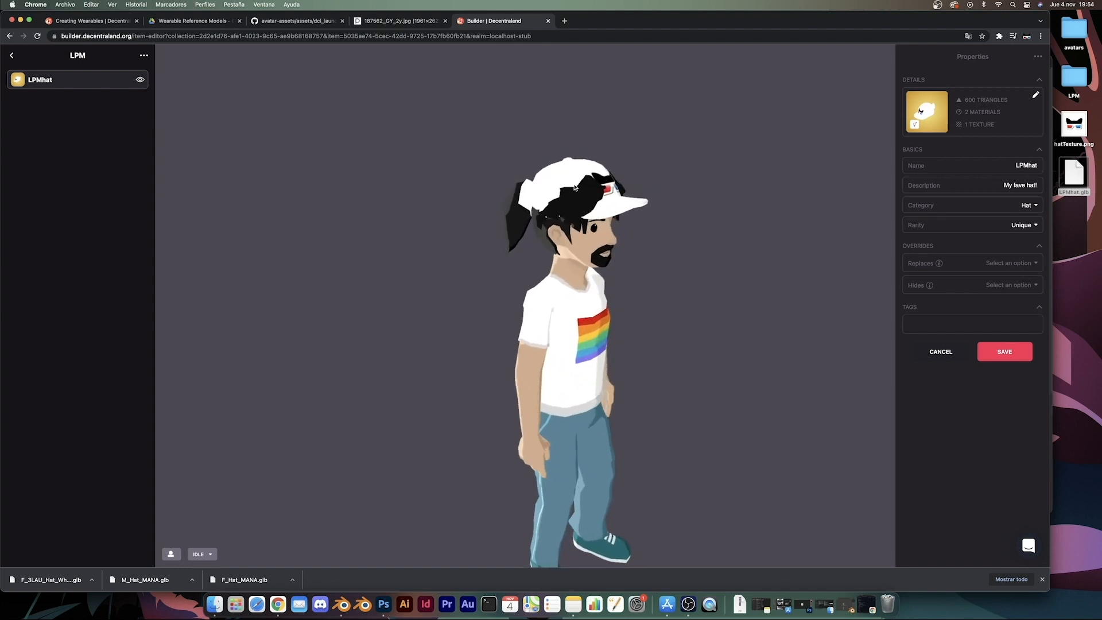
drag(642, 198, 552, 199)
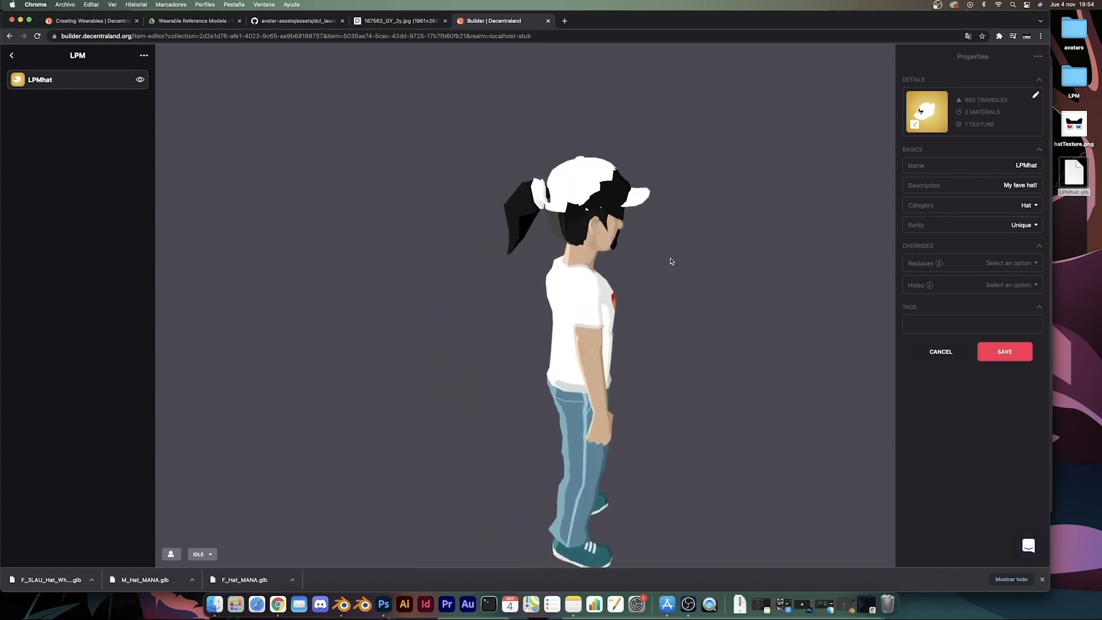
drag(672, 260, 651, 253)
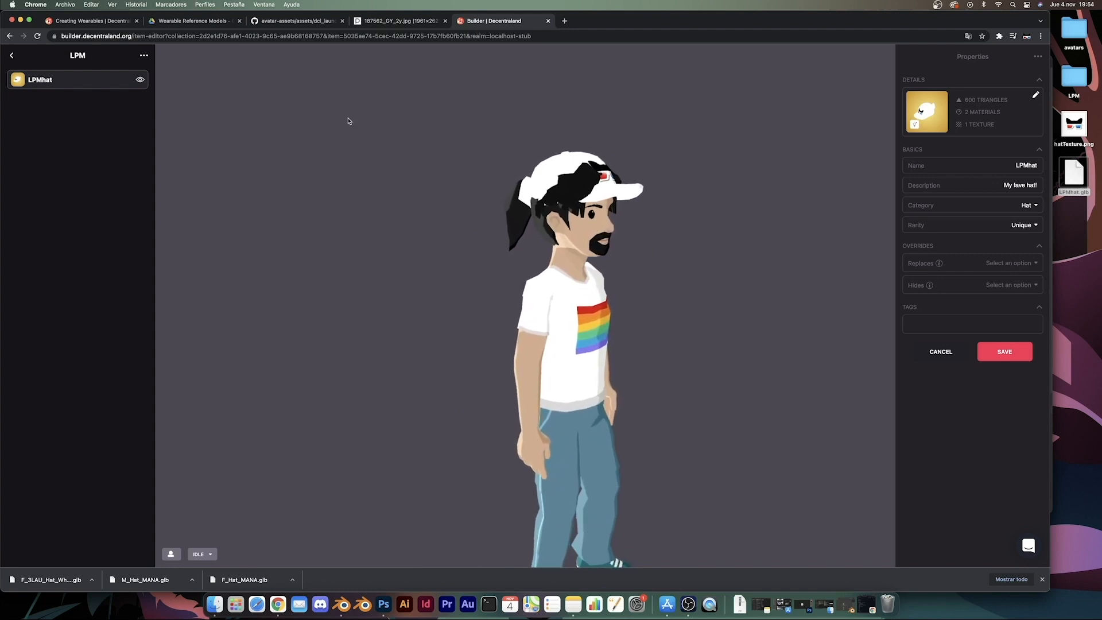
click(30, 20)
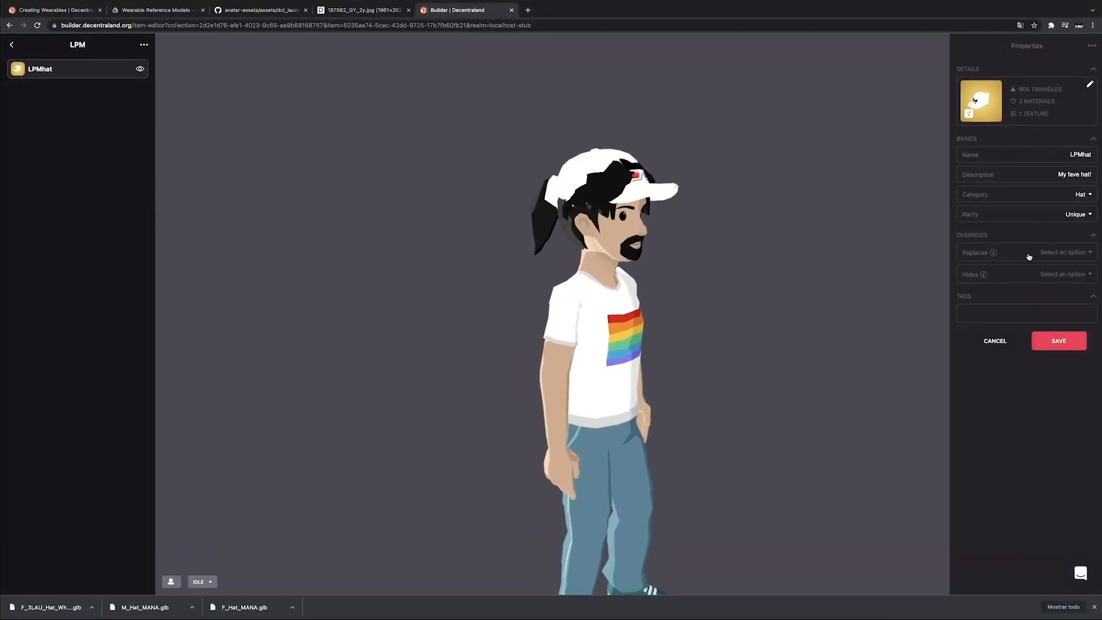
Step: Set the LPMhat item to hide the Hair category and save the item
click(1056, 274)
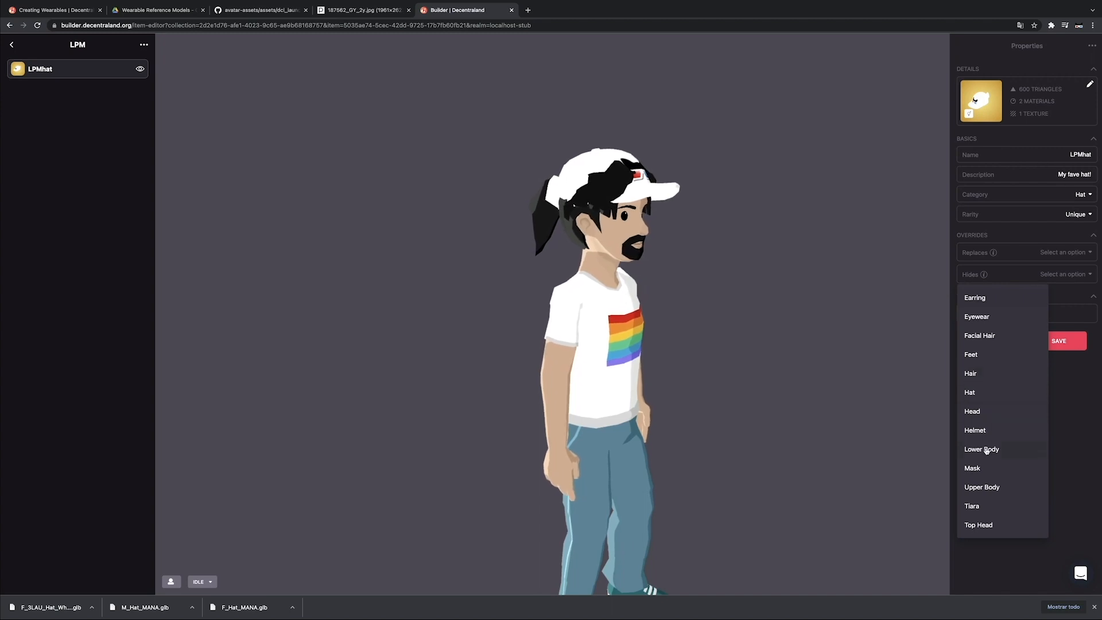
click(975, 373)
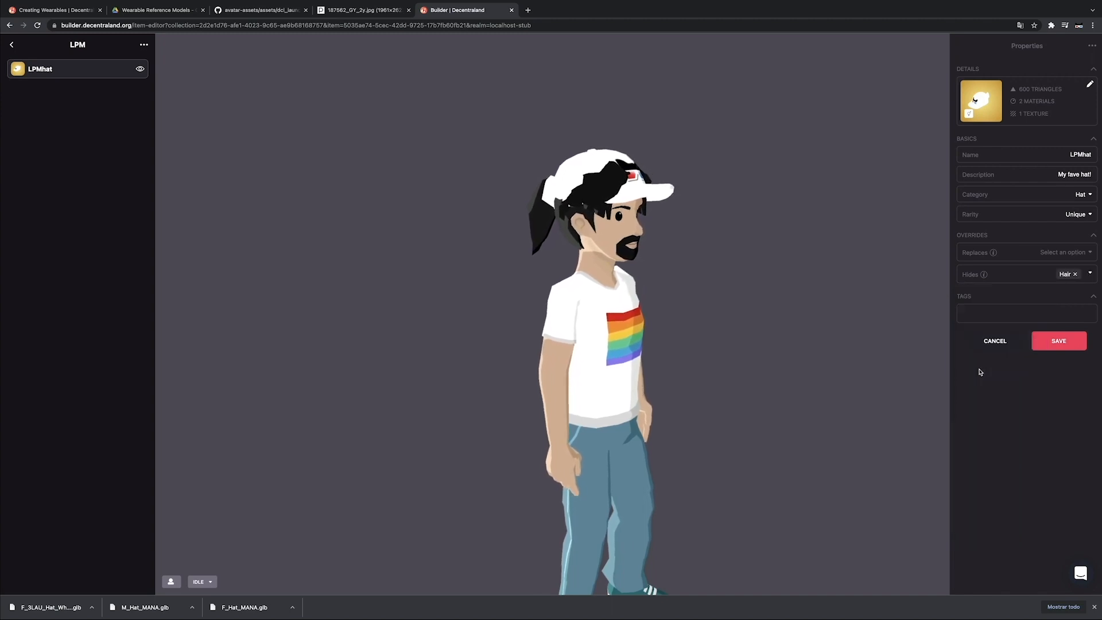
click(1066, 345)
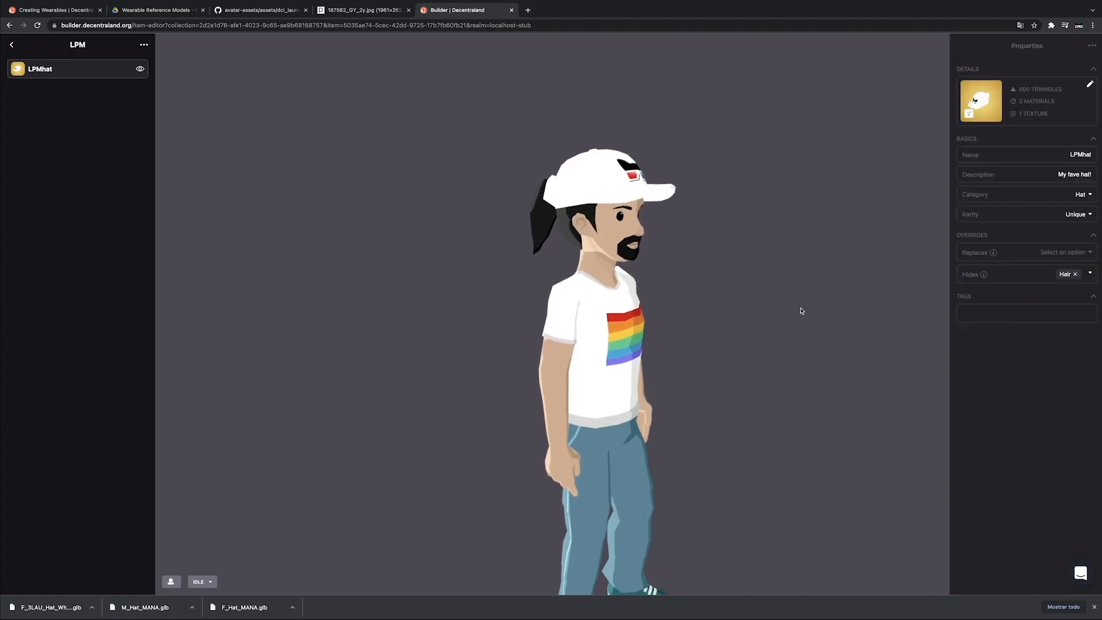
Step: Inspect the hat on the avatar from several angles while previewing the Fistpump and Money animations
mouse_move(802, 311)
mouse_down()
mouse_move(738, 315)
mouse_move(794, 309)
mouse_up()
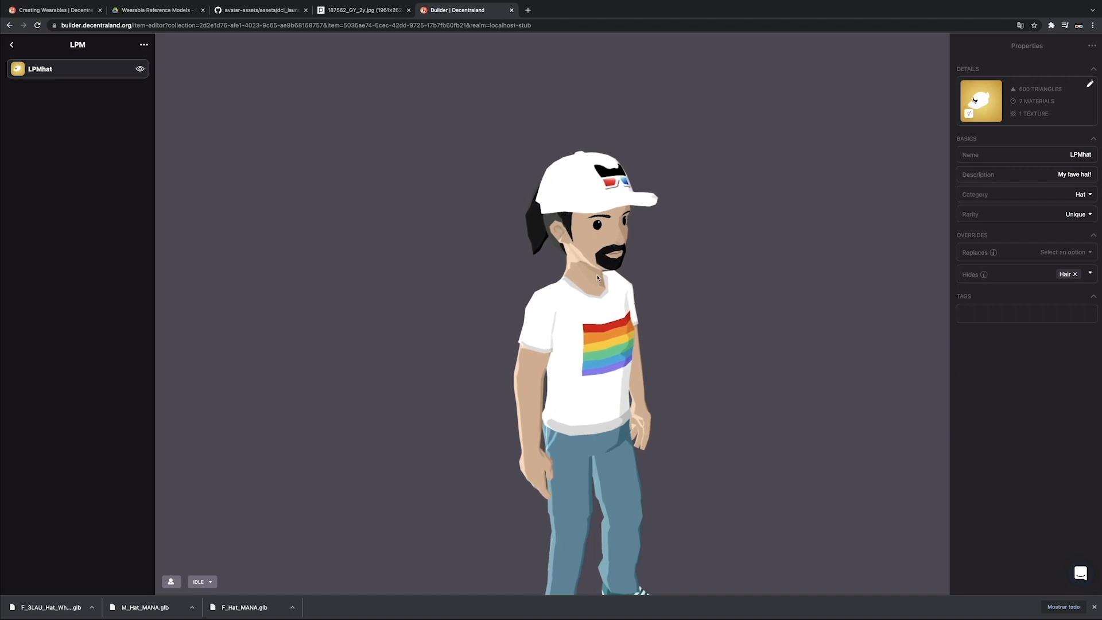
mouse_move(597, 278)
mouse_down()
mouse_move(613, 274)
mouse_move(584, 272)
mouse_move(622, 266)
mouse_move(592, 265)
mouse_move(617, 276)
mouse_up()
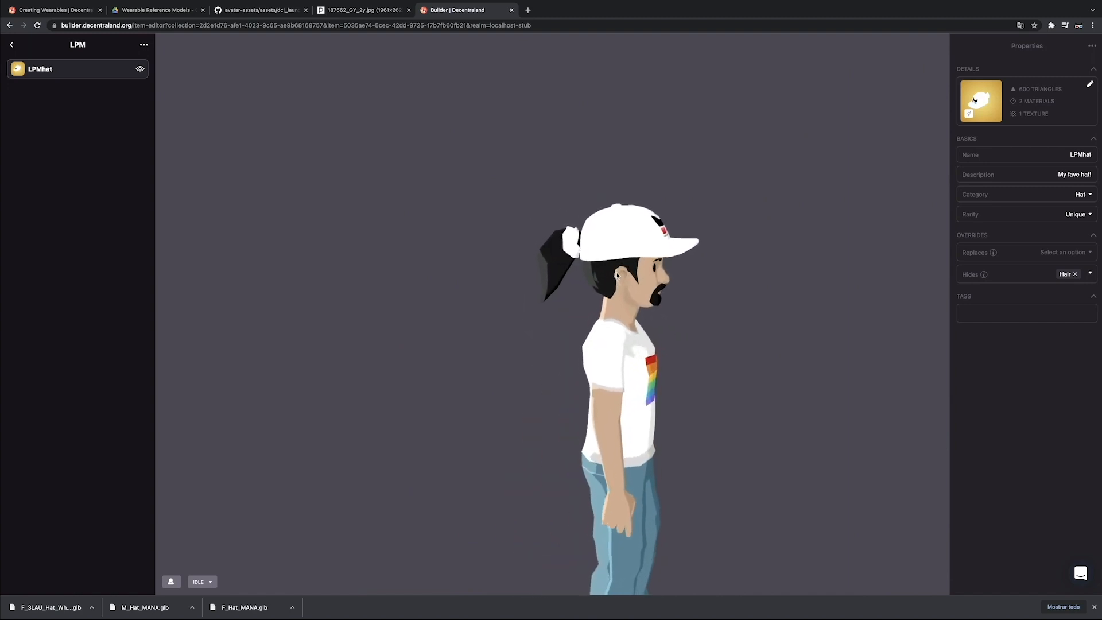
click(201, 581)
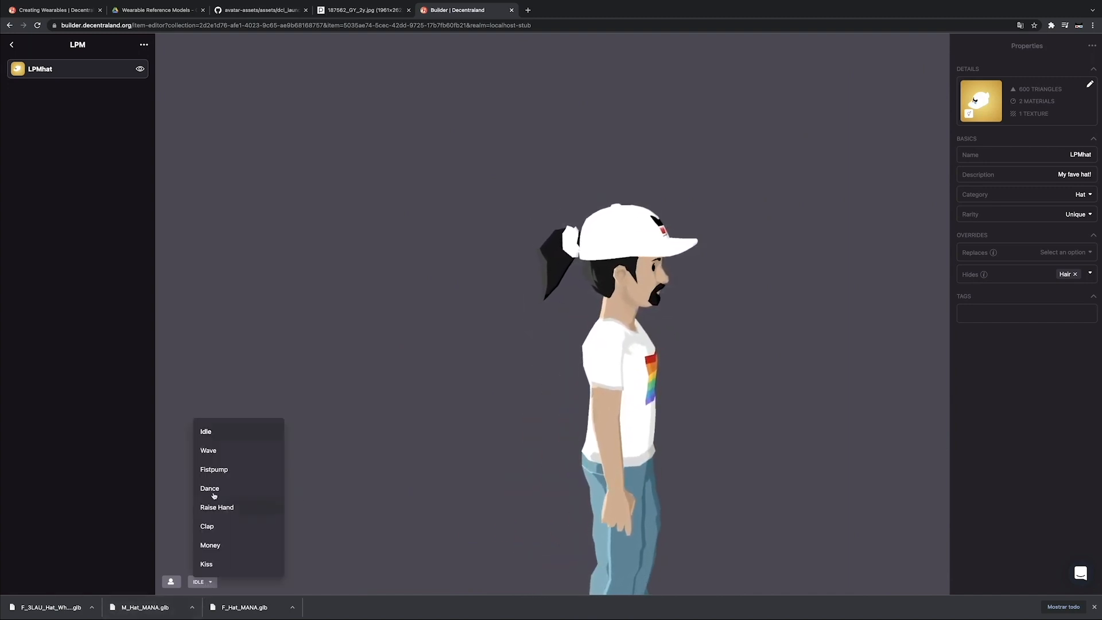
click(224, 470)
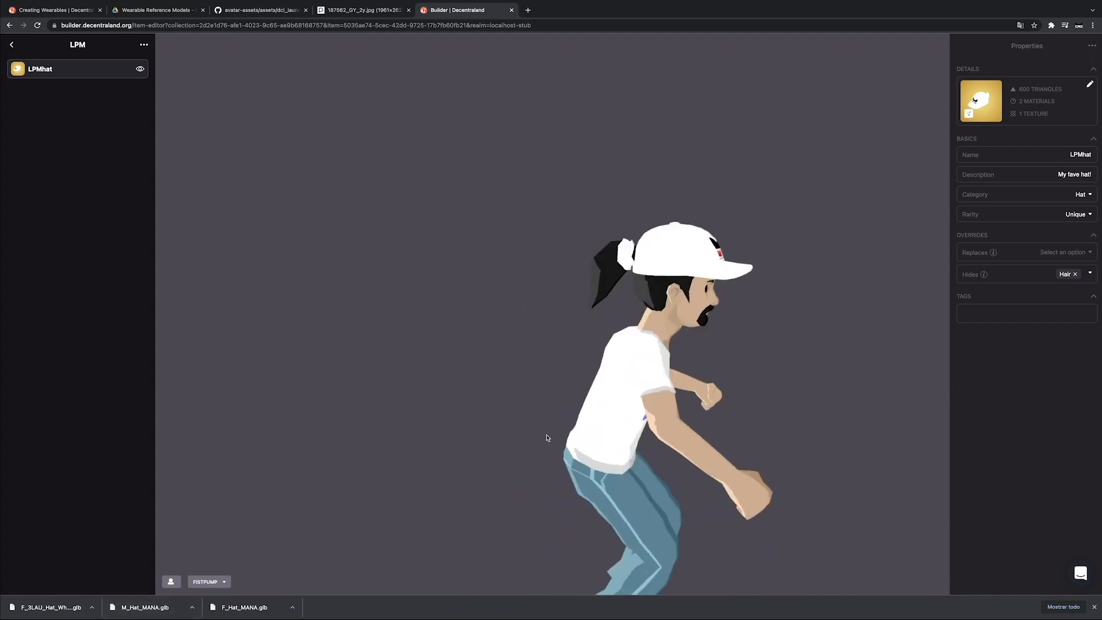
drag(545, 438, 505, 436)
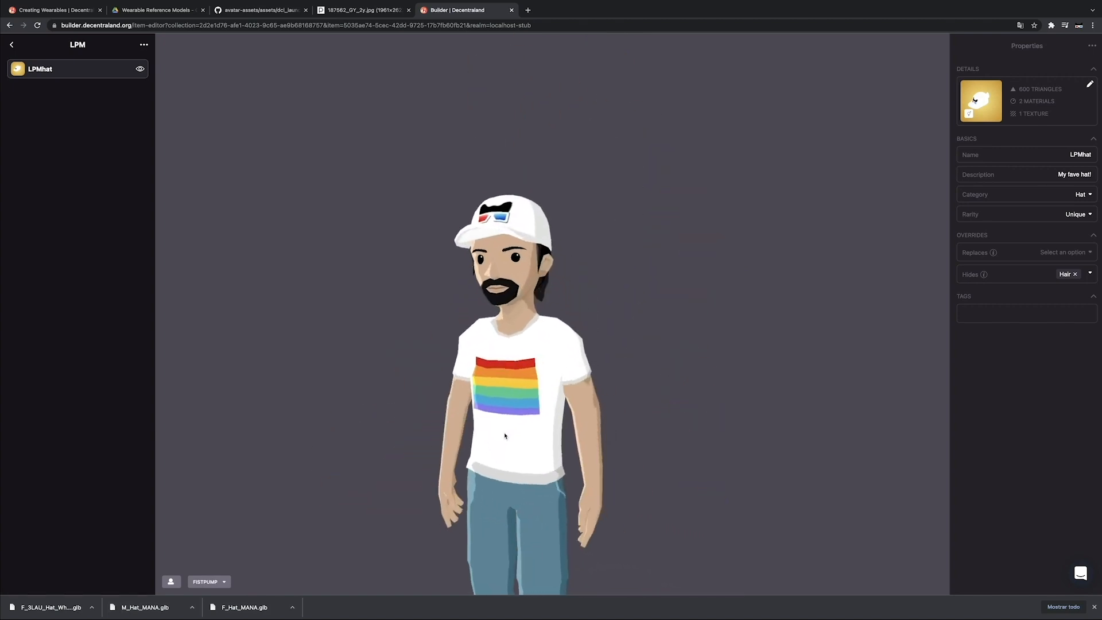
click(206, 581)
click(229, 544)
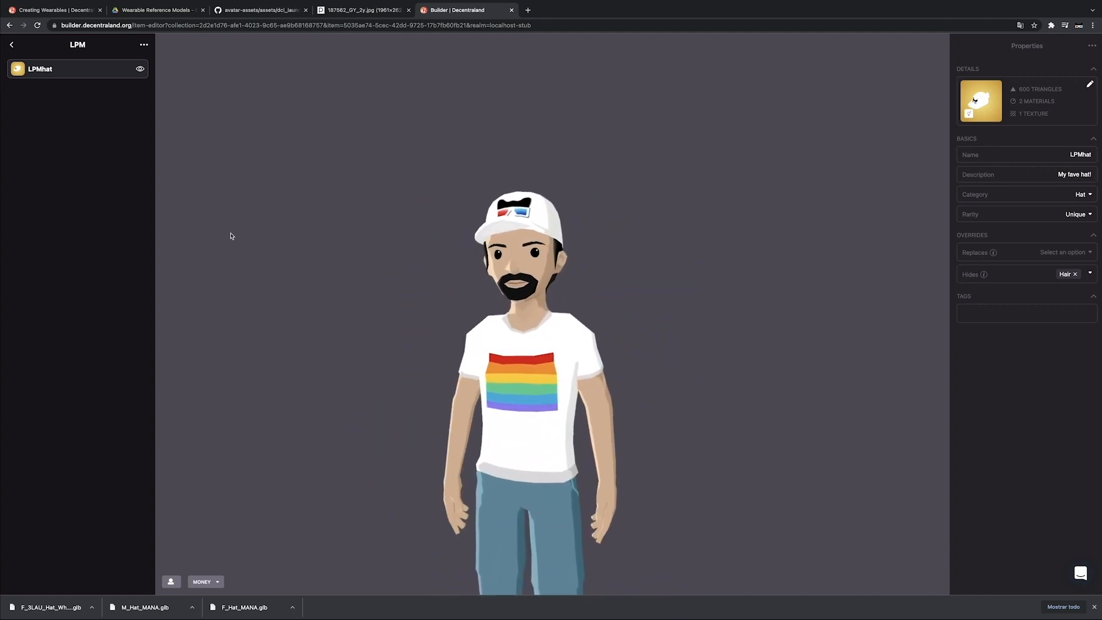
Step: Leave the item editor, open the LPM collection from the collections overview and launch it in world
click(12, 45)
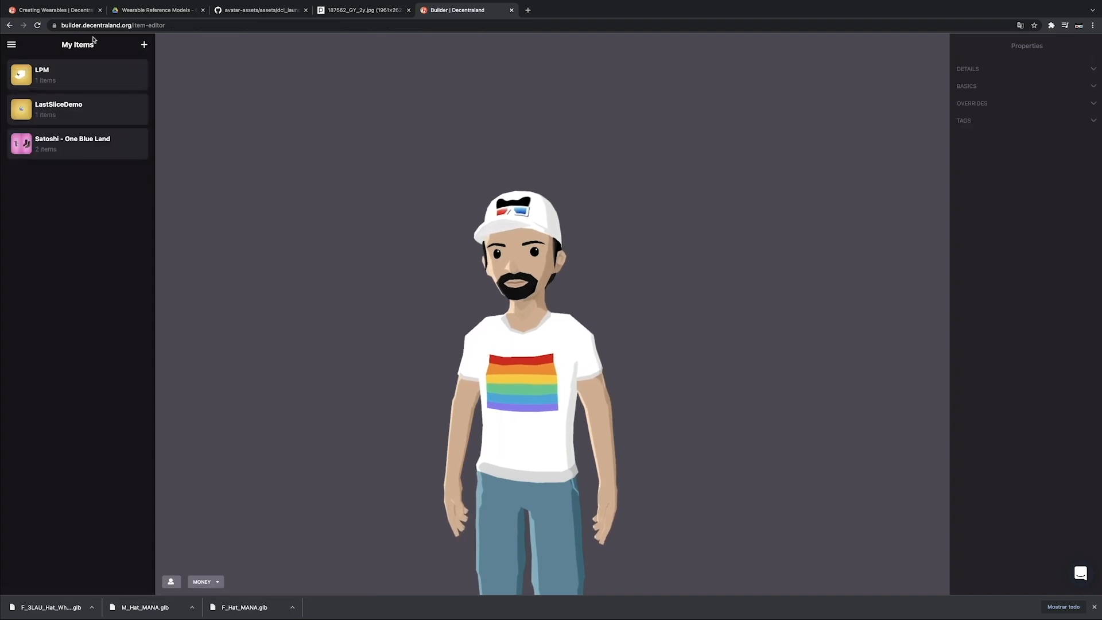
click(11, 45)
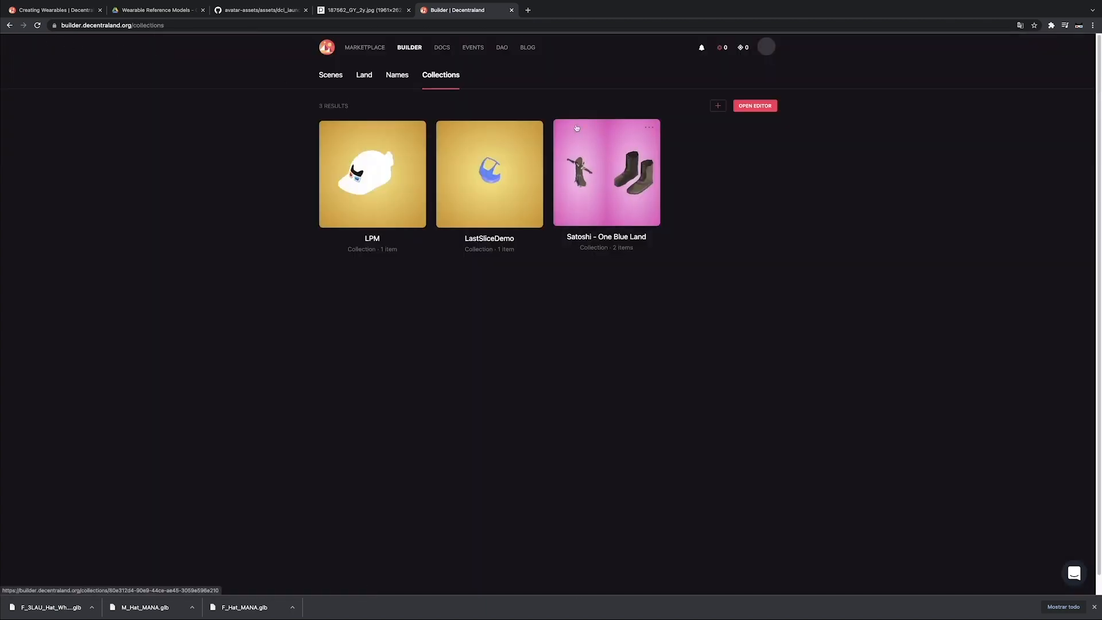
click(356, 185)
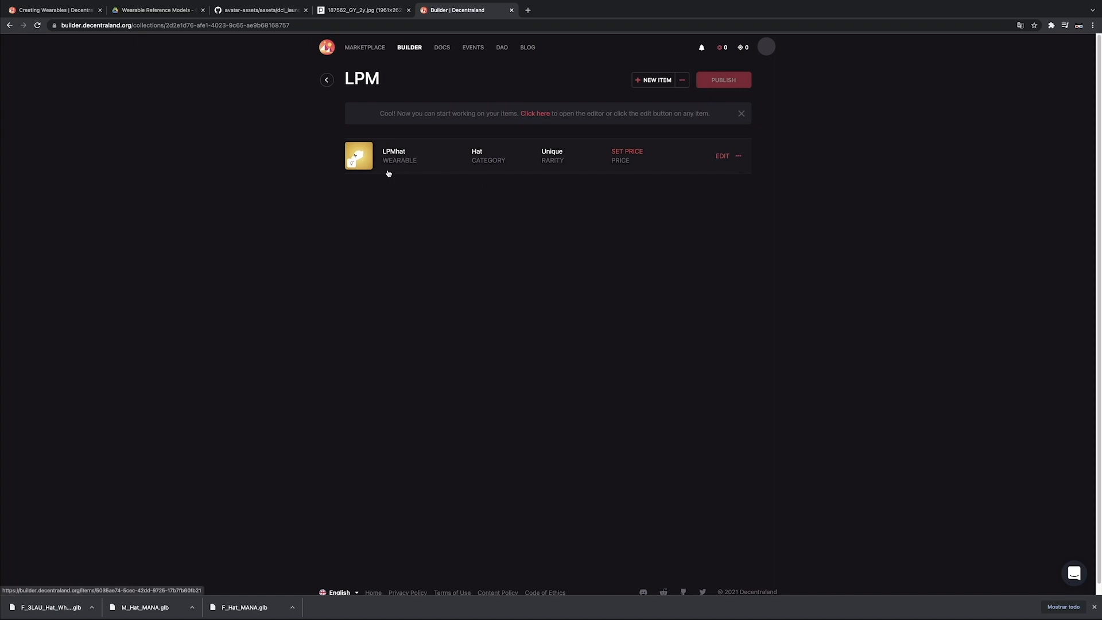
click(683, 82)
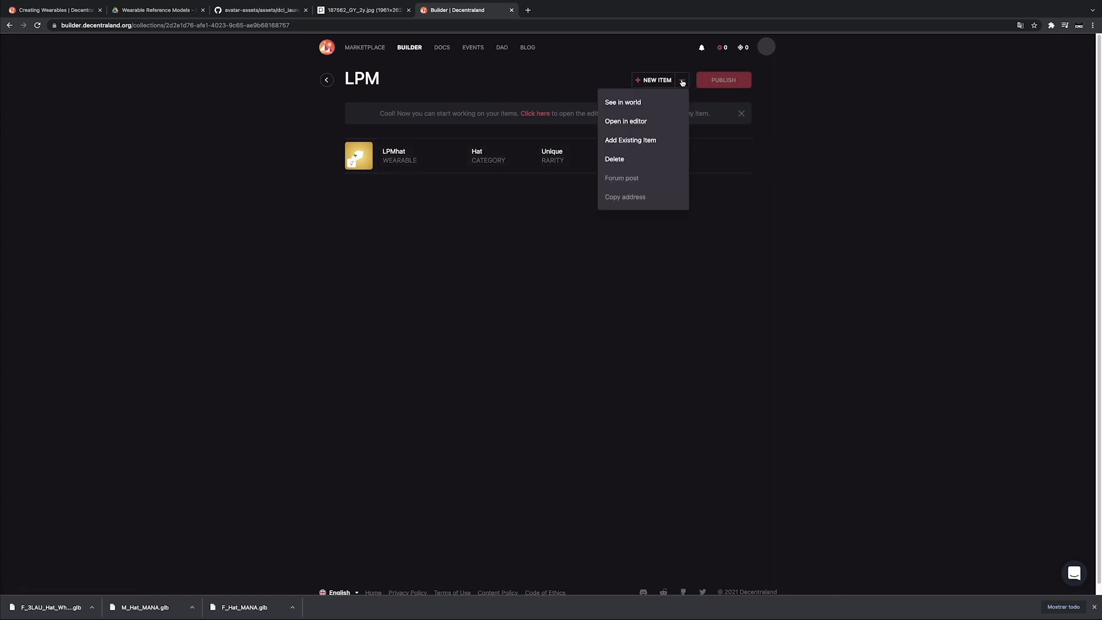
click(634, 103)
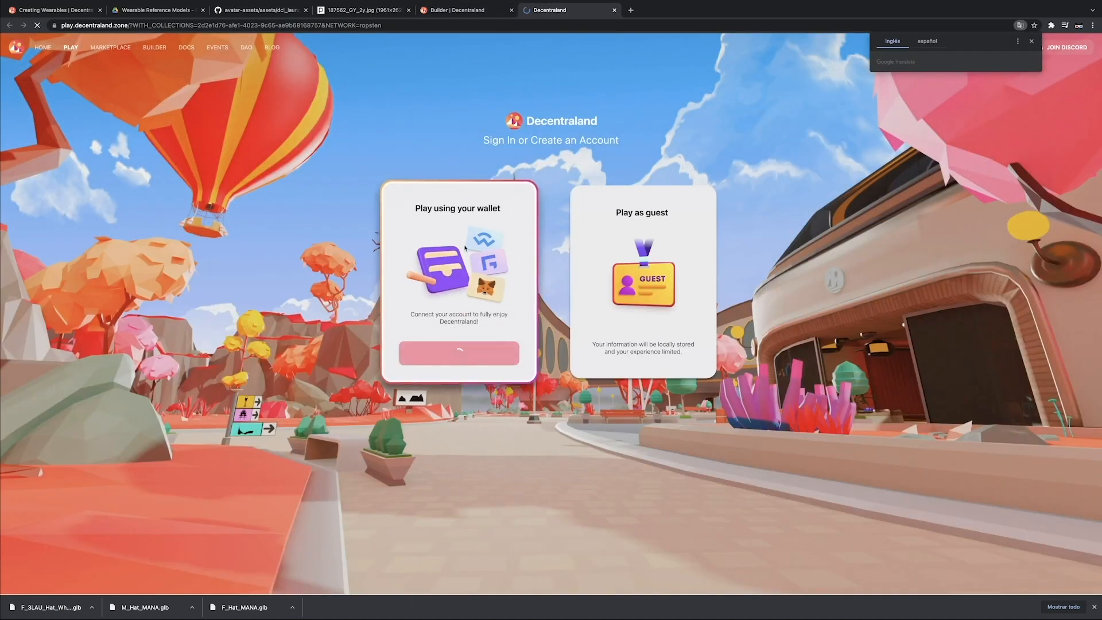
Step: Sign in to Decentraland with the wallet and switch the wallet's Ethereum network to ropsten
click(498, 275)
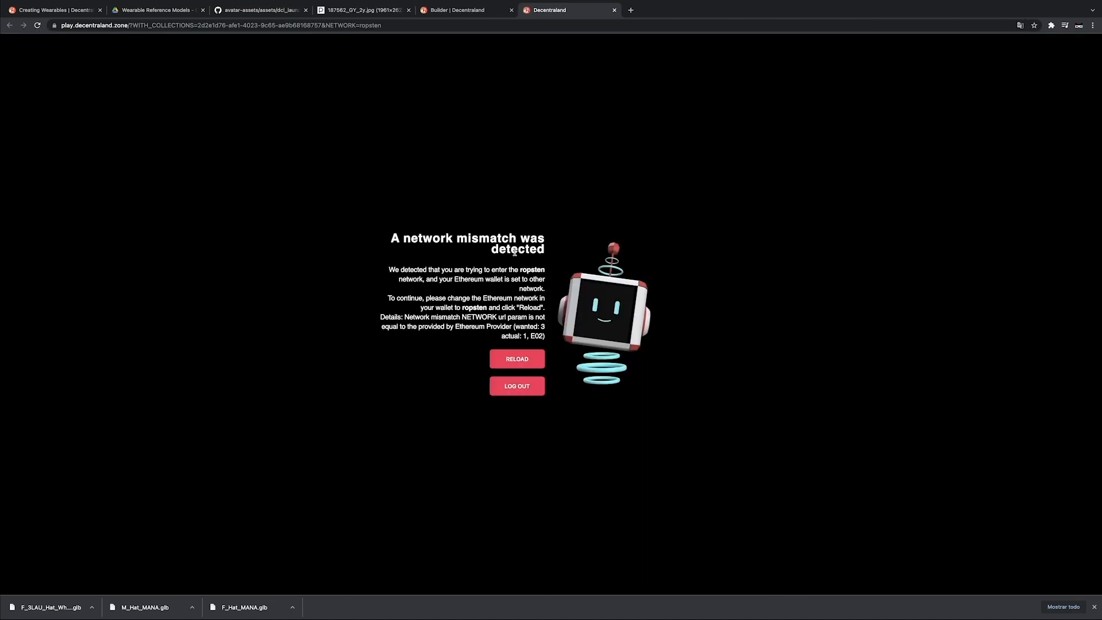
click(1054, 25)
click(952, 103)
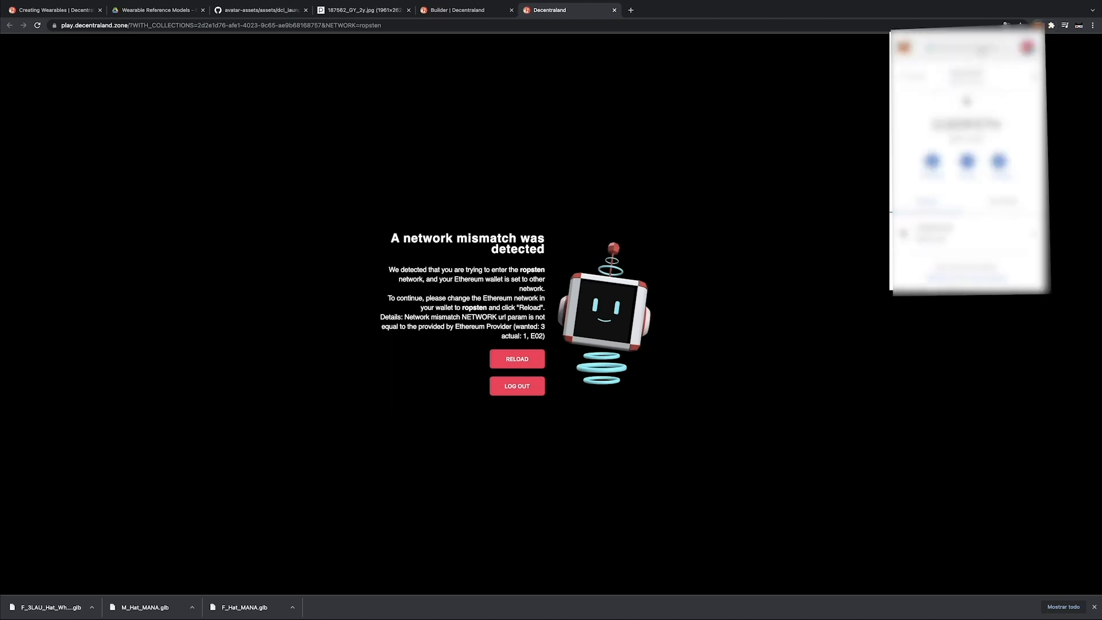
click(982, 50)
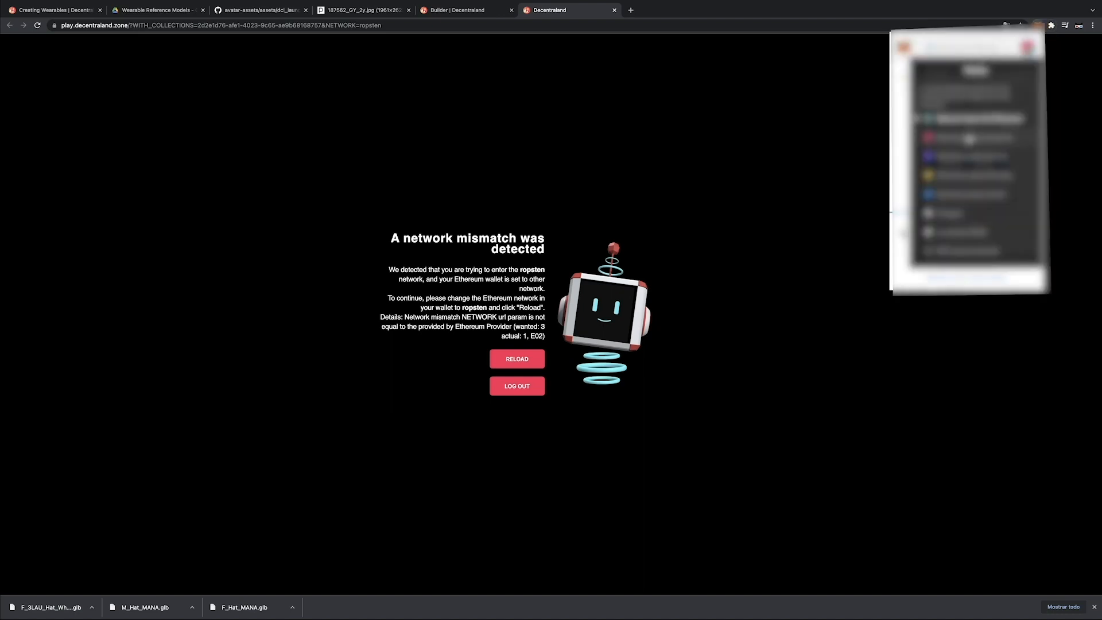
click(968, 140)
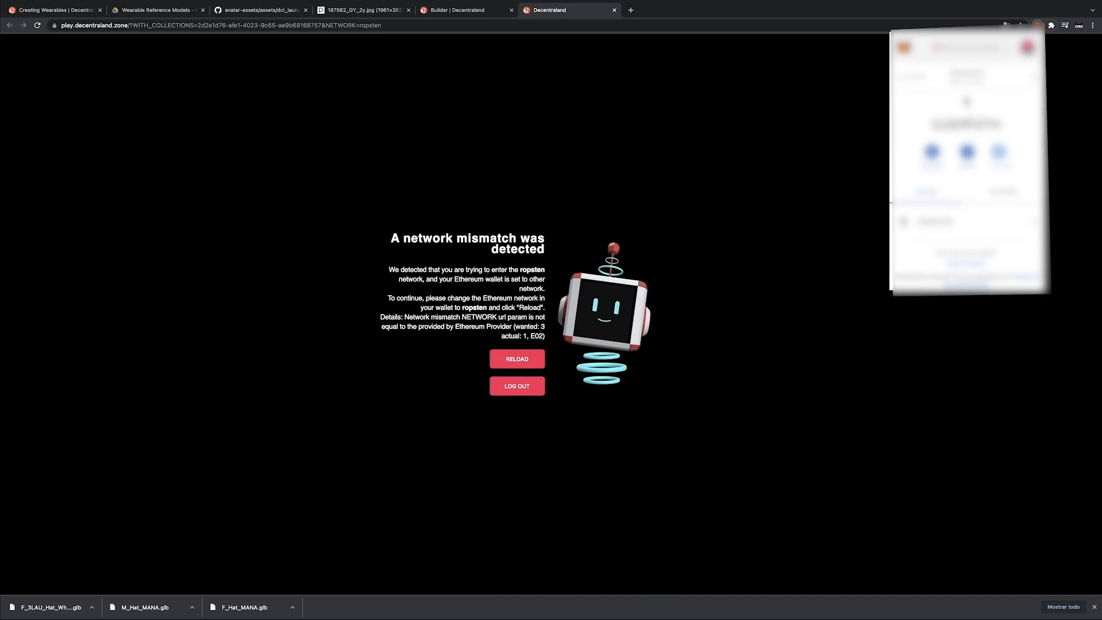
click(795, 130)
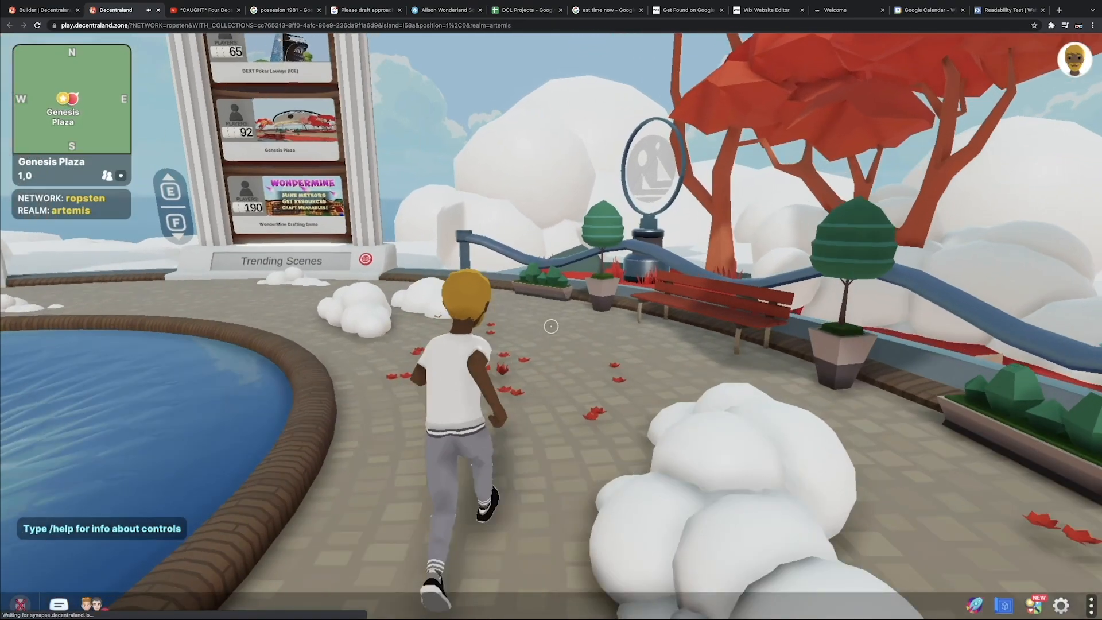
Step: Walk the avatar around Genesis Plaza, view it from the front and release the cursor
key(w)
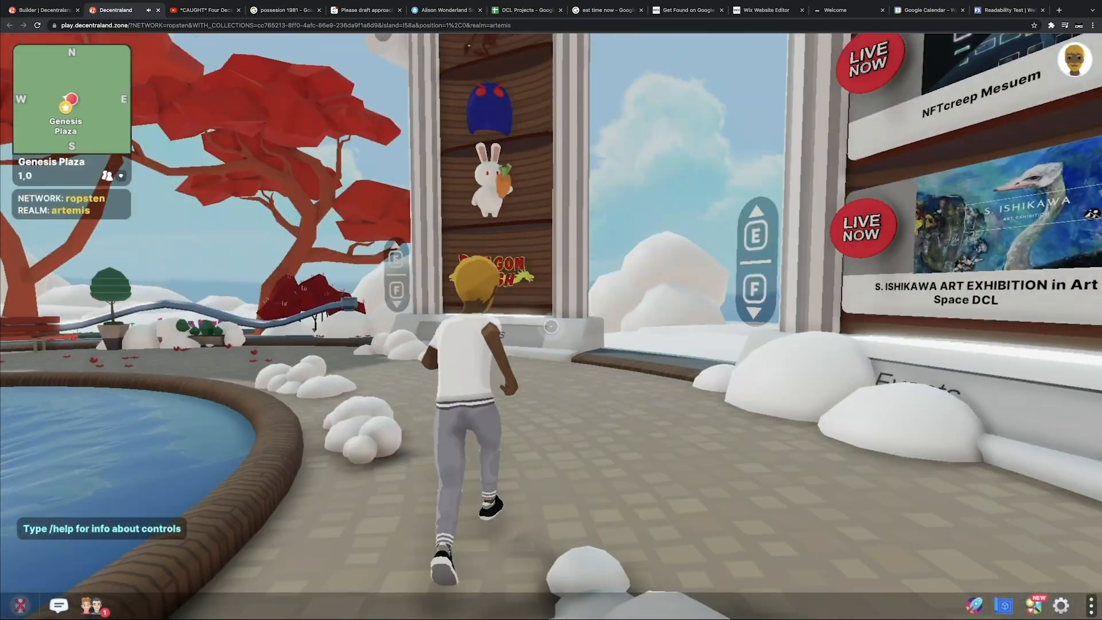
key(w)
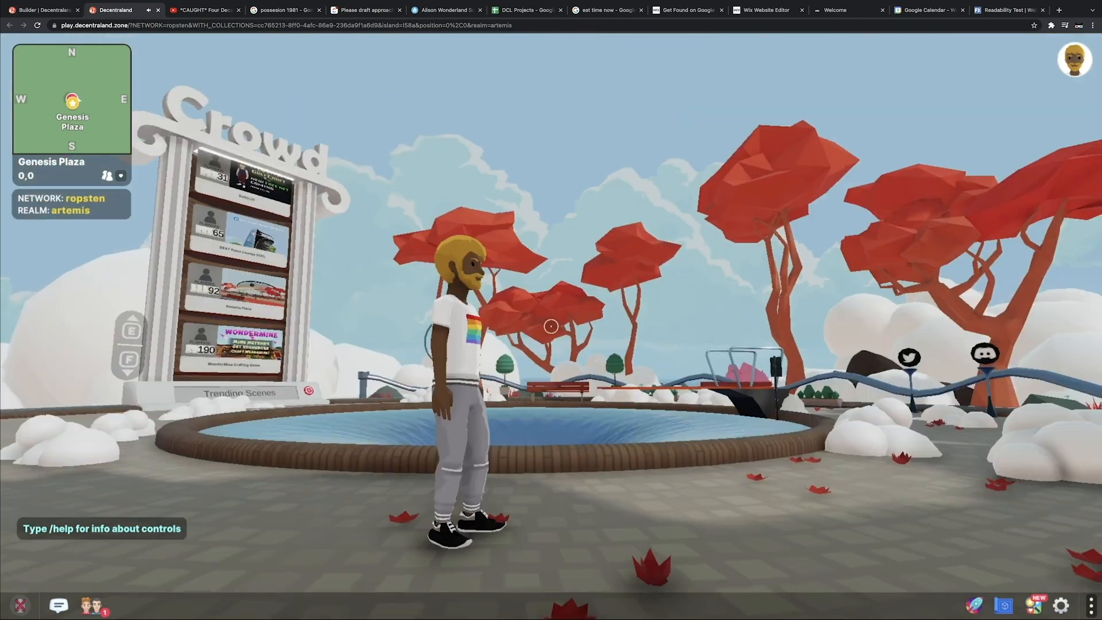
key(Escape)
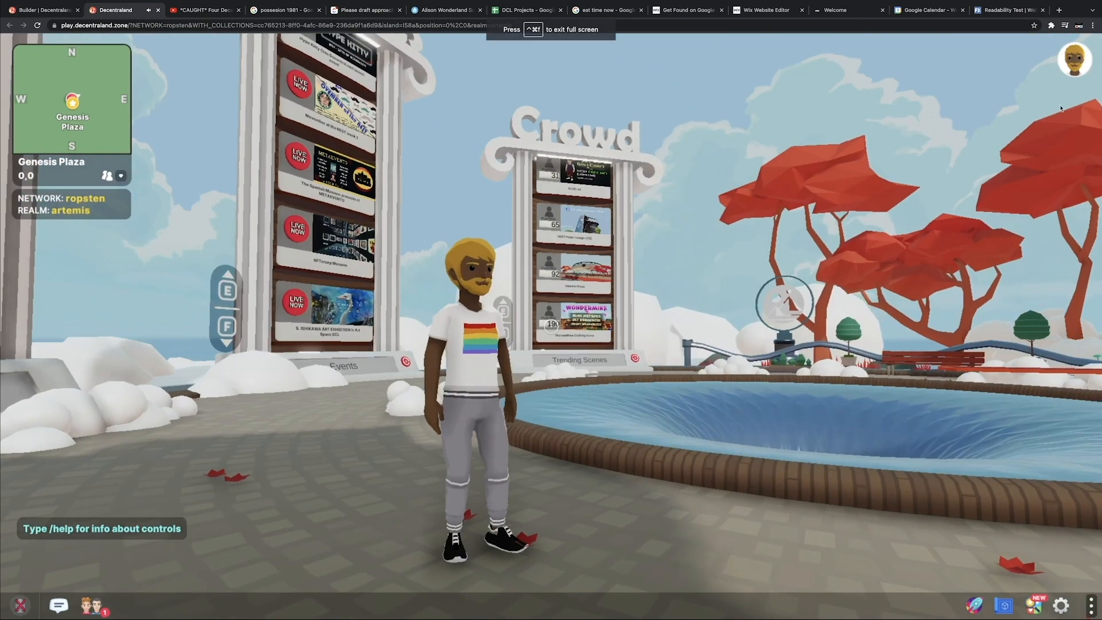
Step: Equip the white hat from the hat accessories in the avatar's backpack and save the style
click(1075, 73)
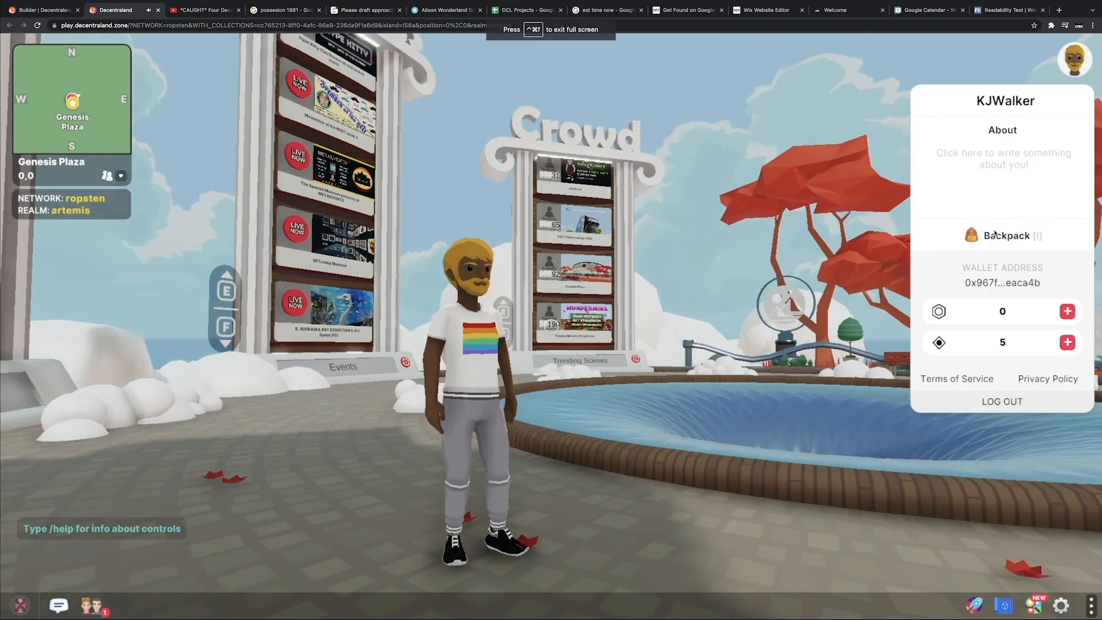
click(1002, 236)
click(594, 117)
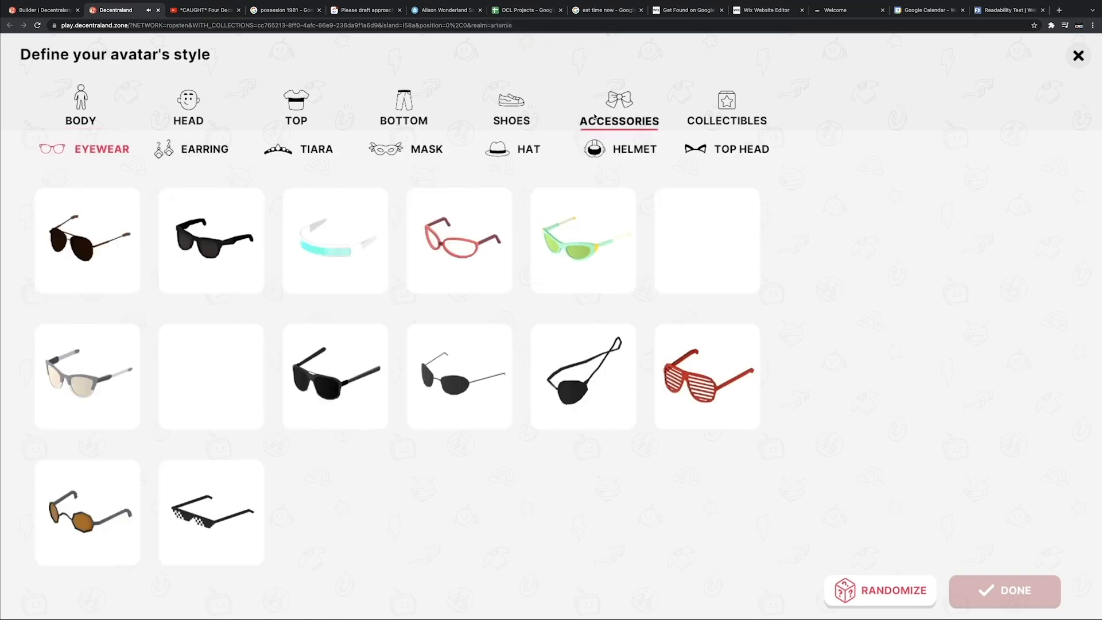
click(529, 153)
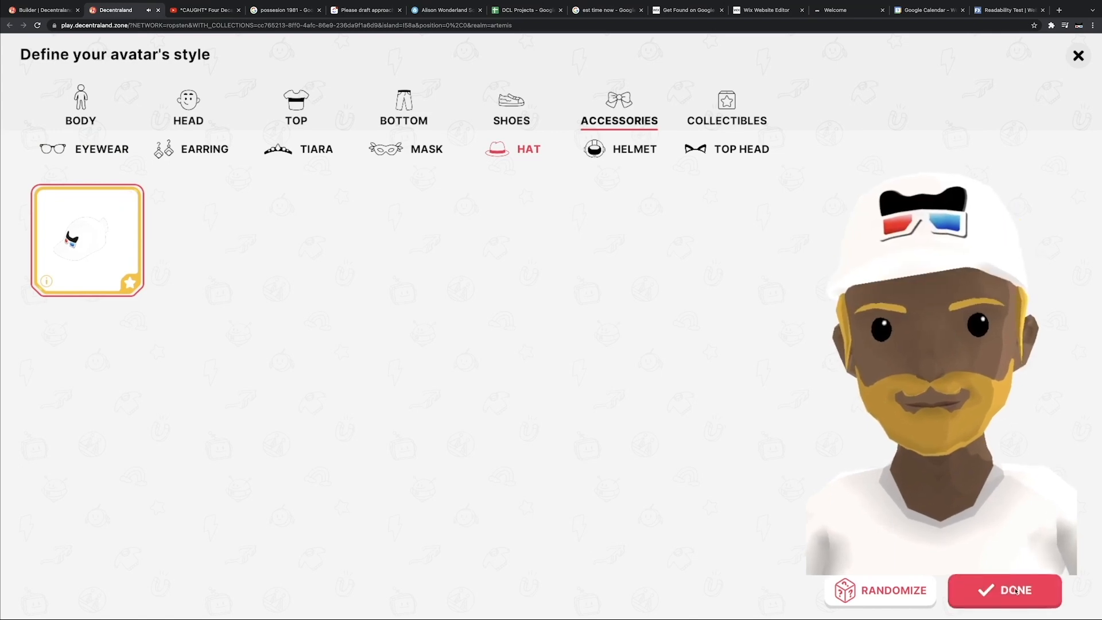
click(1015, 591)
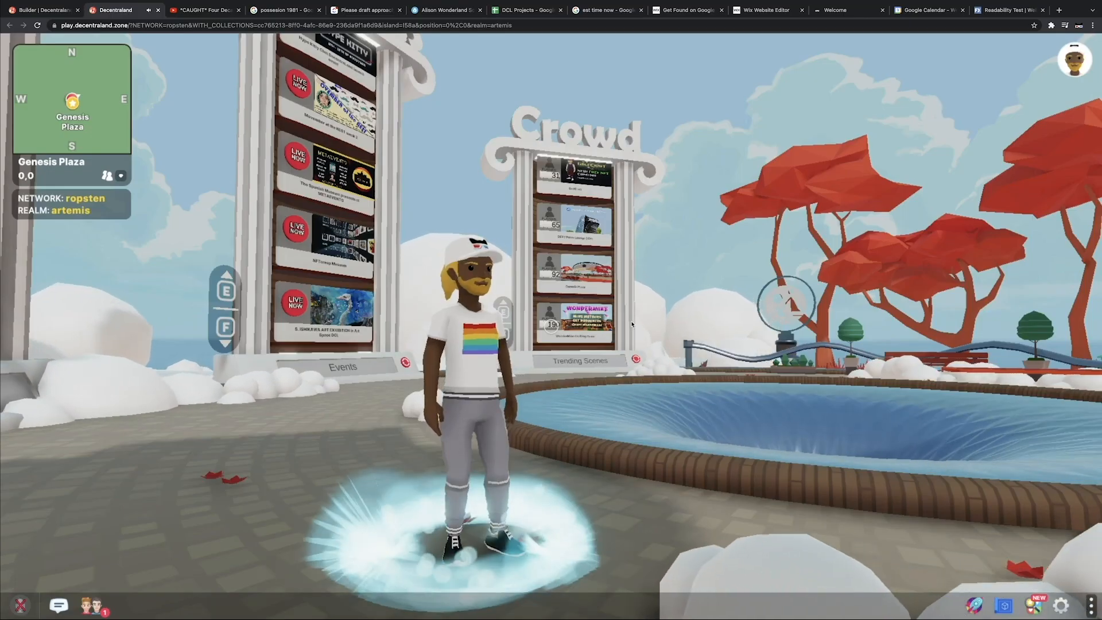
Step: Check the hat in world from several sides while the avatar walks, jumps, waves and does a fist pump
click(631, 325)
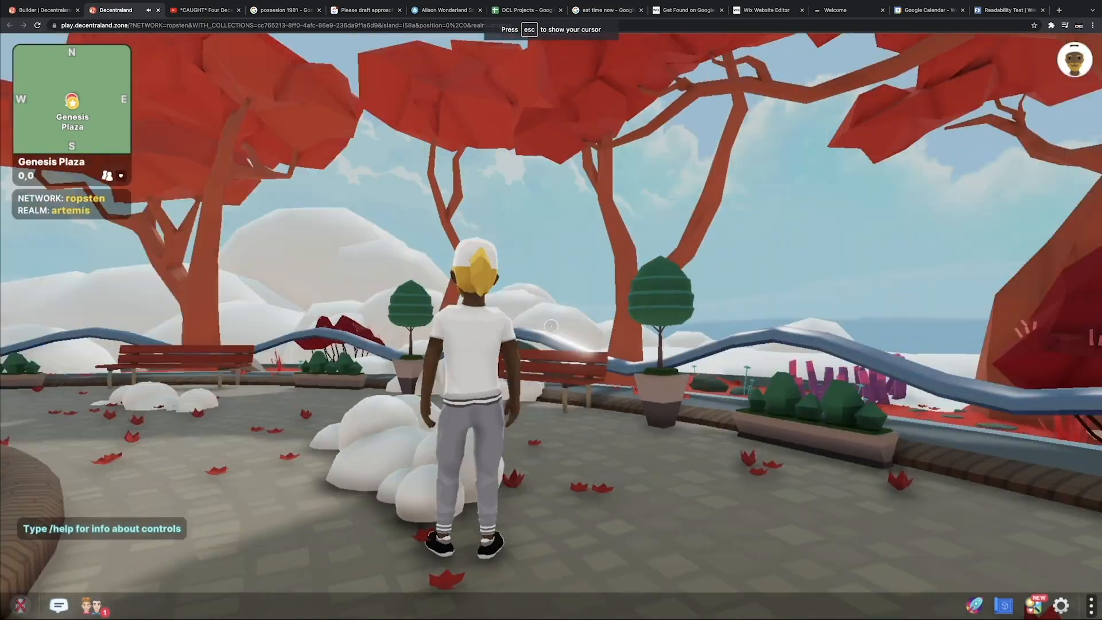
key(w)
key(space)
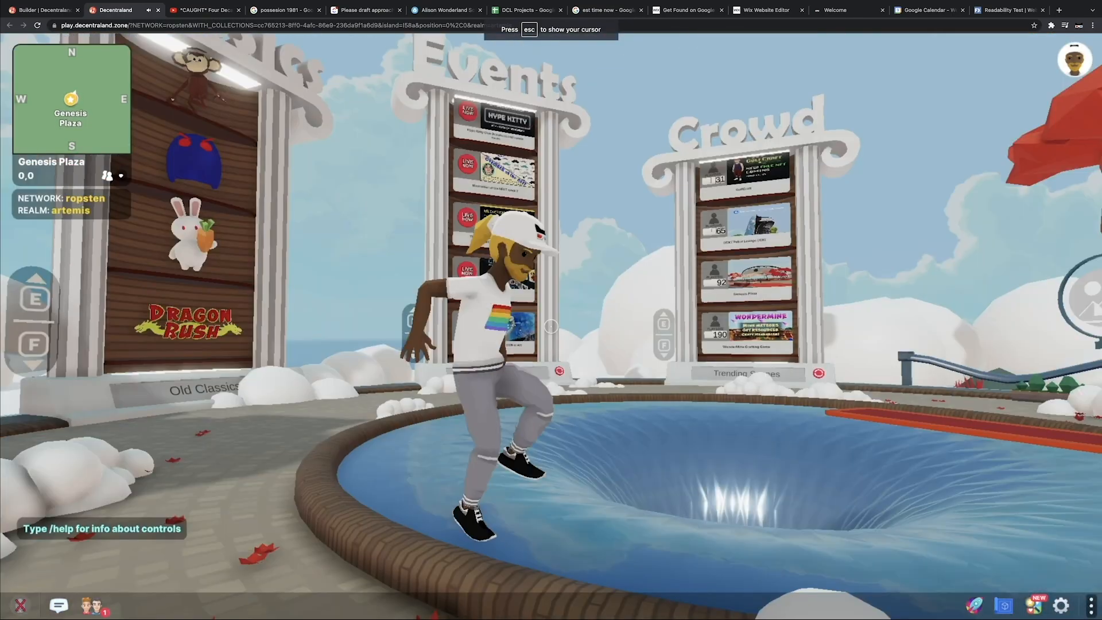
key(s)
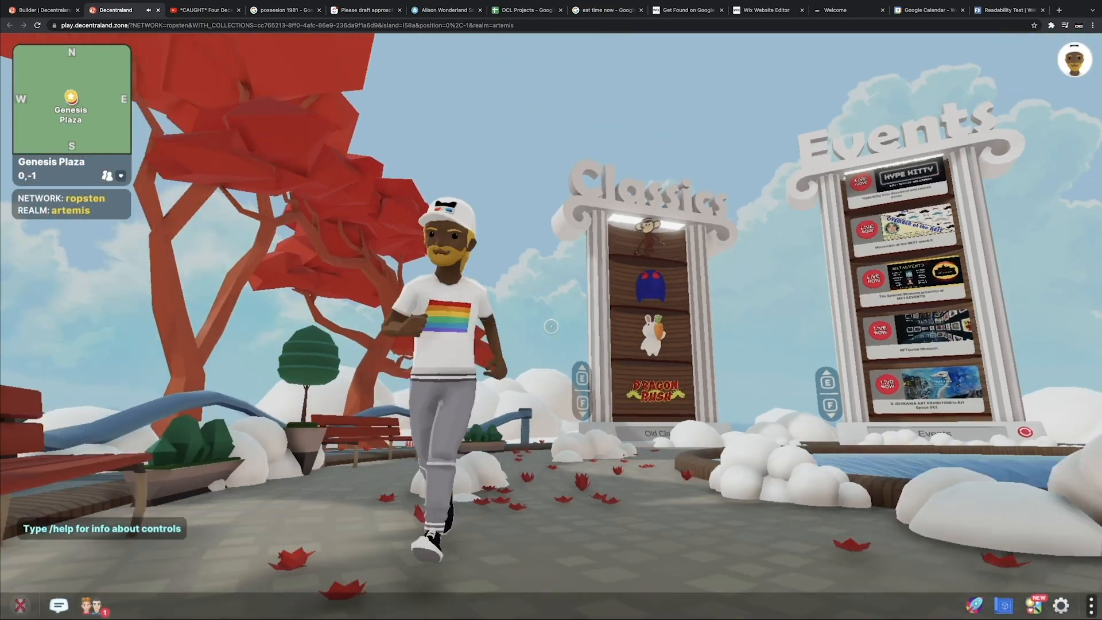
key(1)
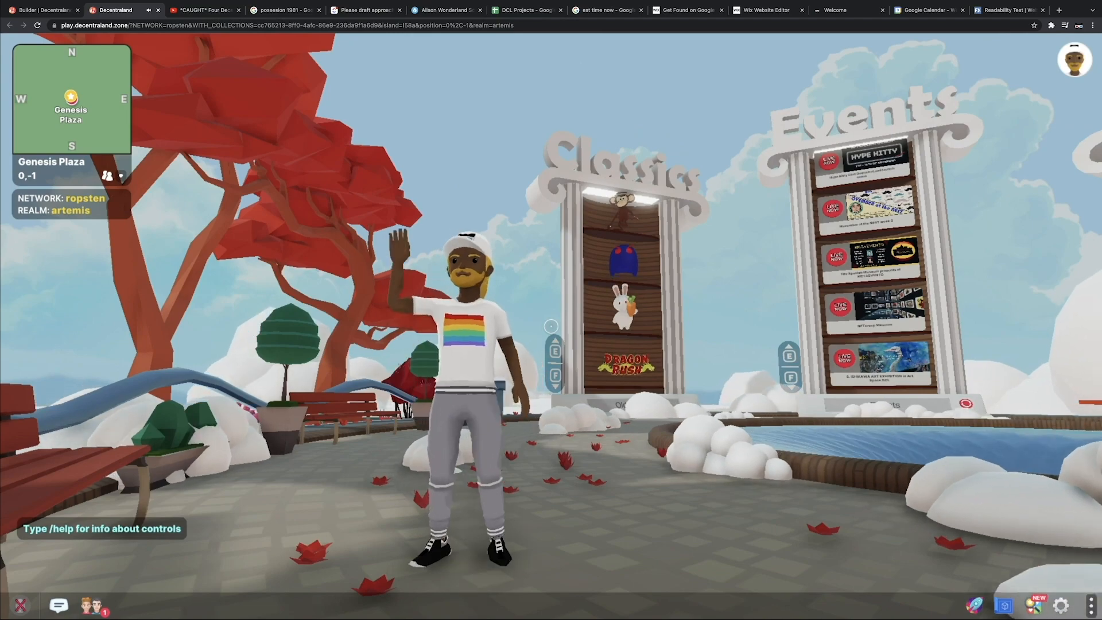
key(2)
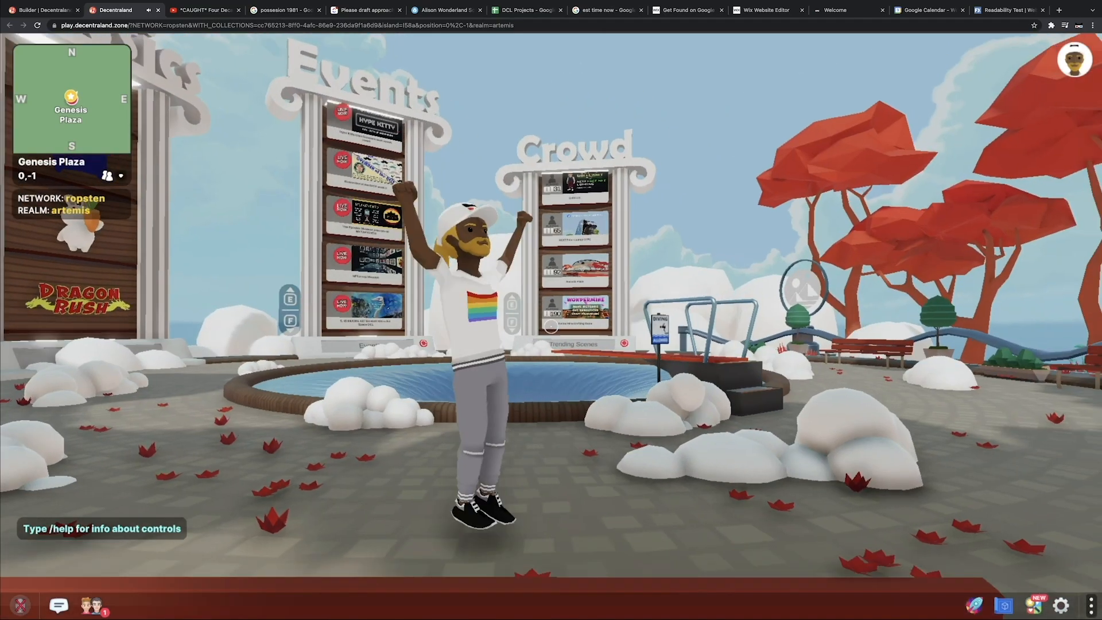
Step: Change the avatar's body and outfit in the backpack to a yellow sweater, blue trousers and orange shoes, and check the hat while walking
key(Escape)
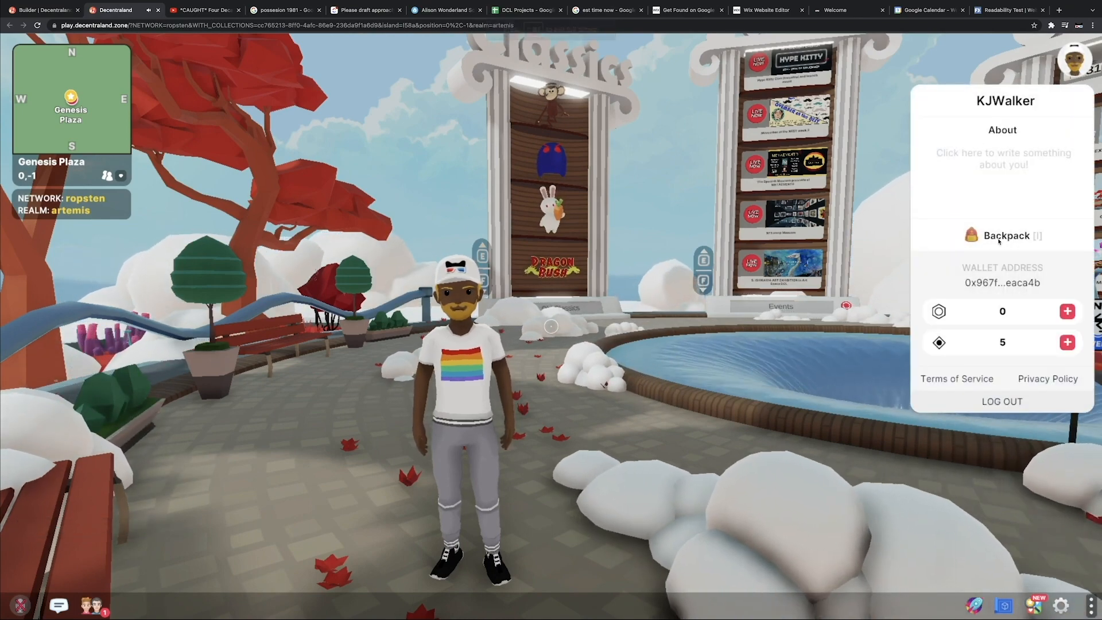
click(984, 237)
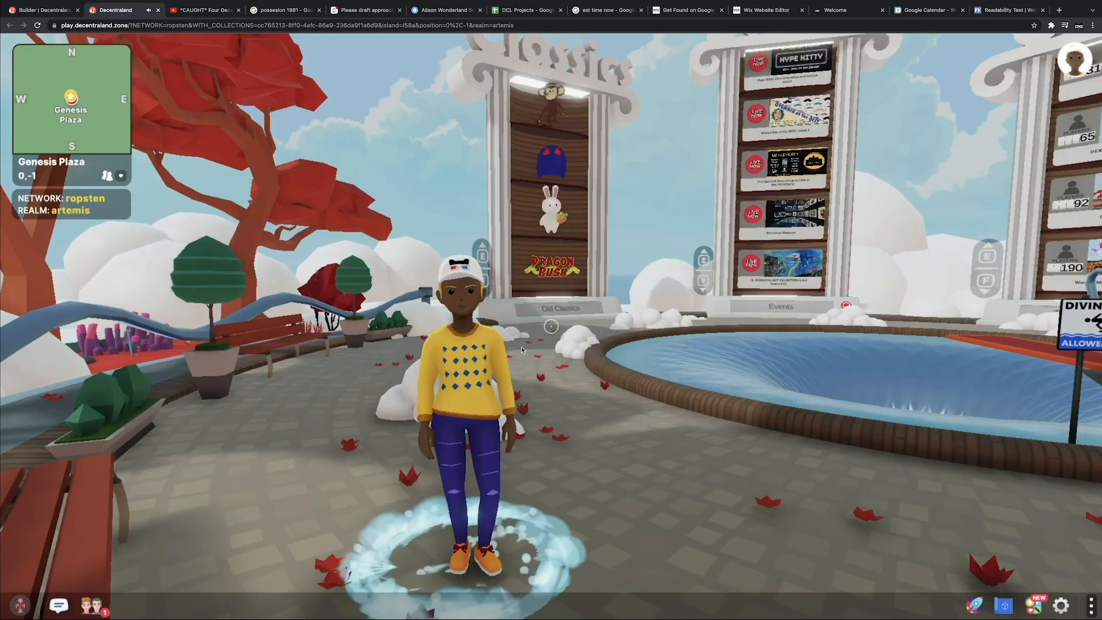
click(524, 350)
key(w)
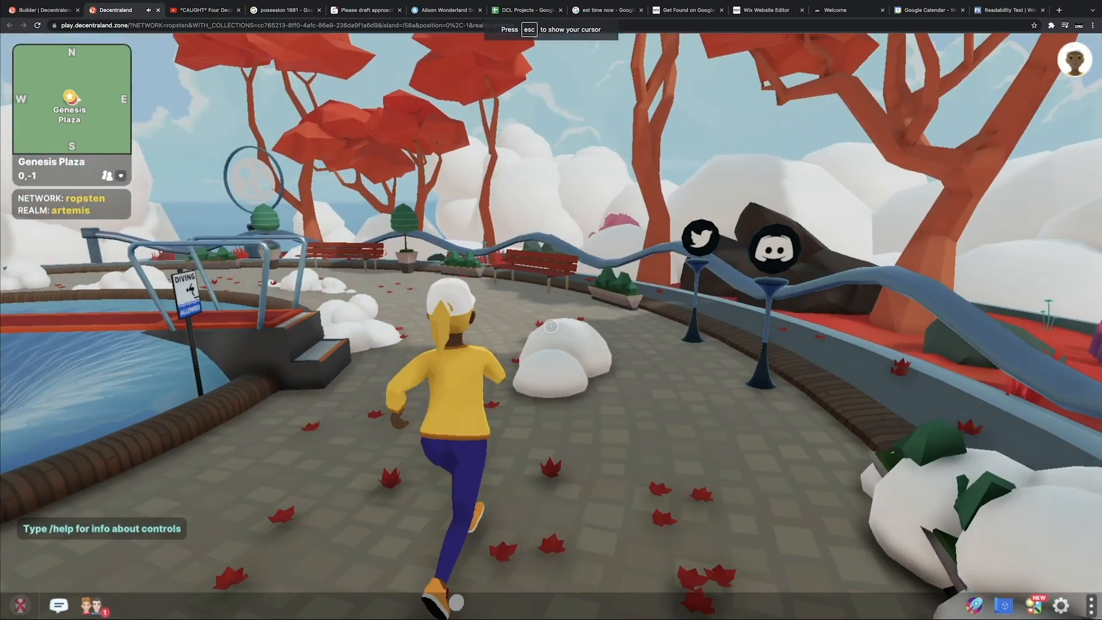
key(w)
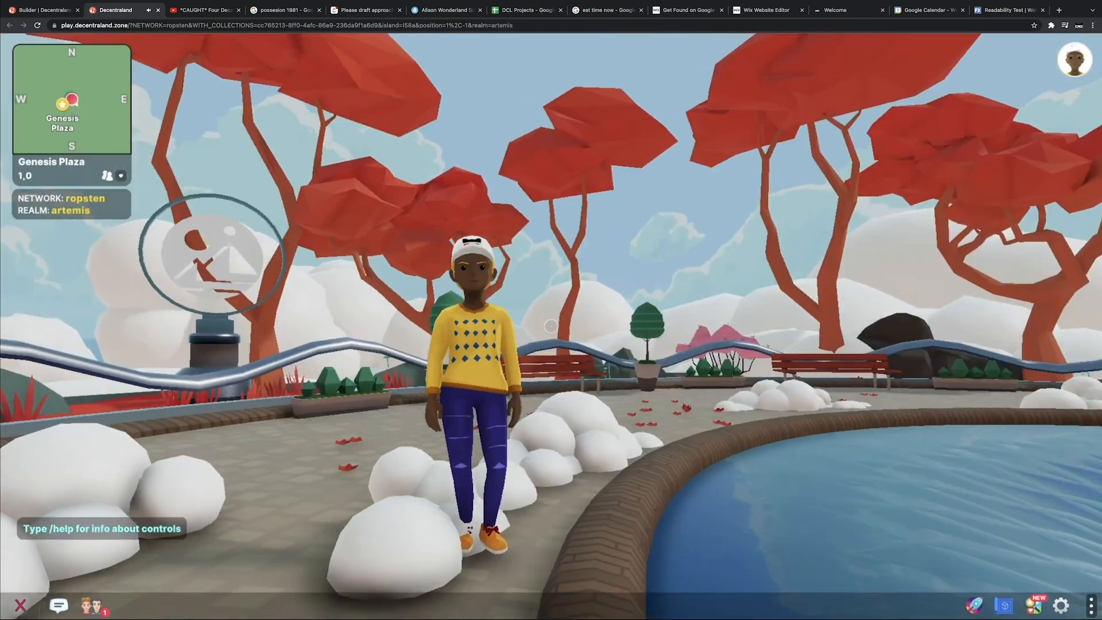
Step: Walk the avatar around Genesis Plaza, check the hat from the front during a clap emote, and release the cursor
key(s)
key(s)
key(v)
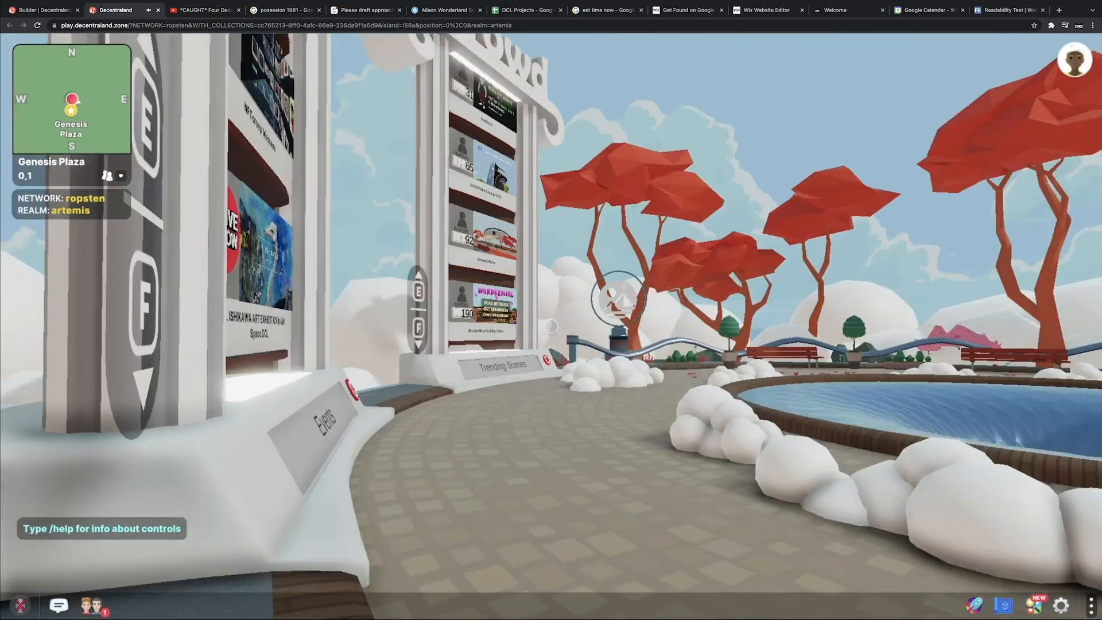
key(v)
key(w)
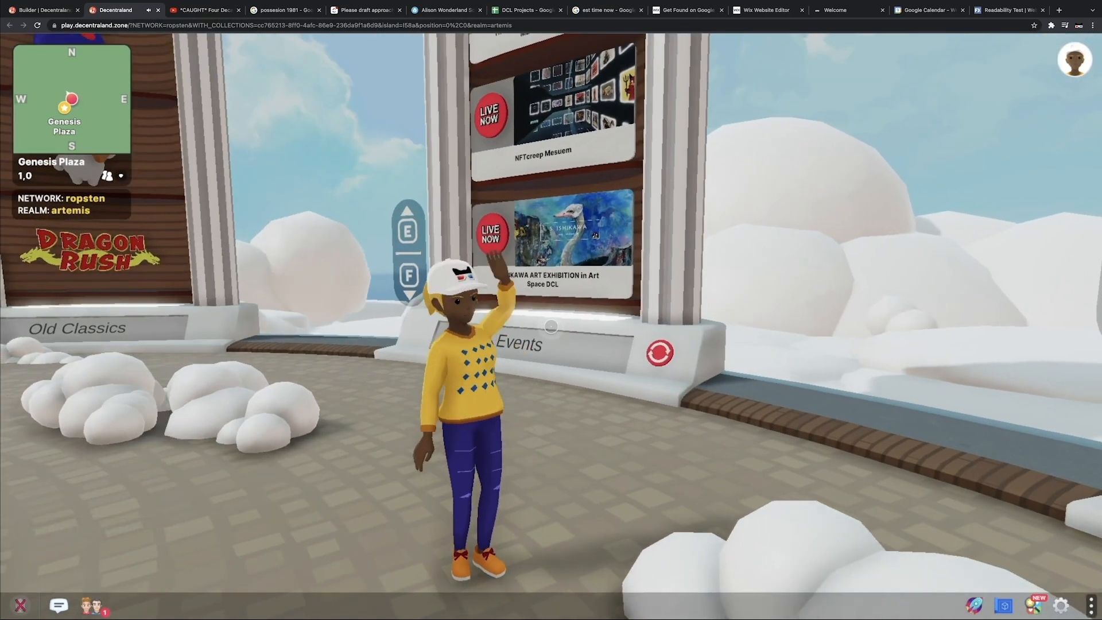
key(5)
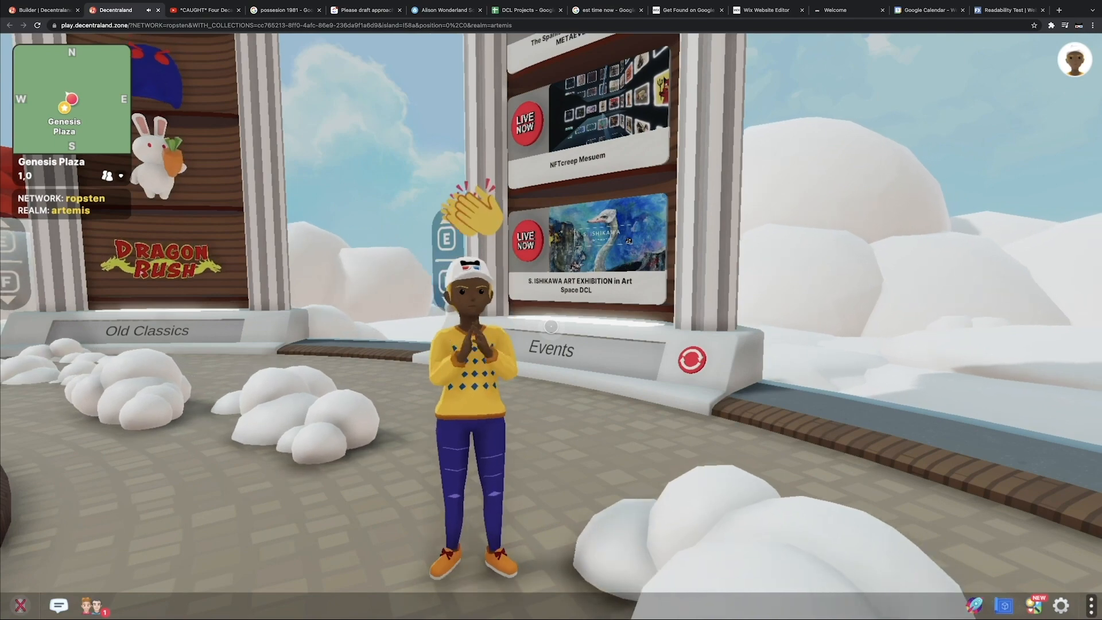
key(Escape)
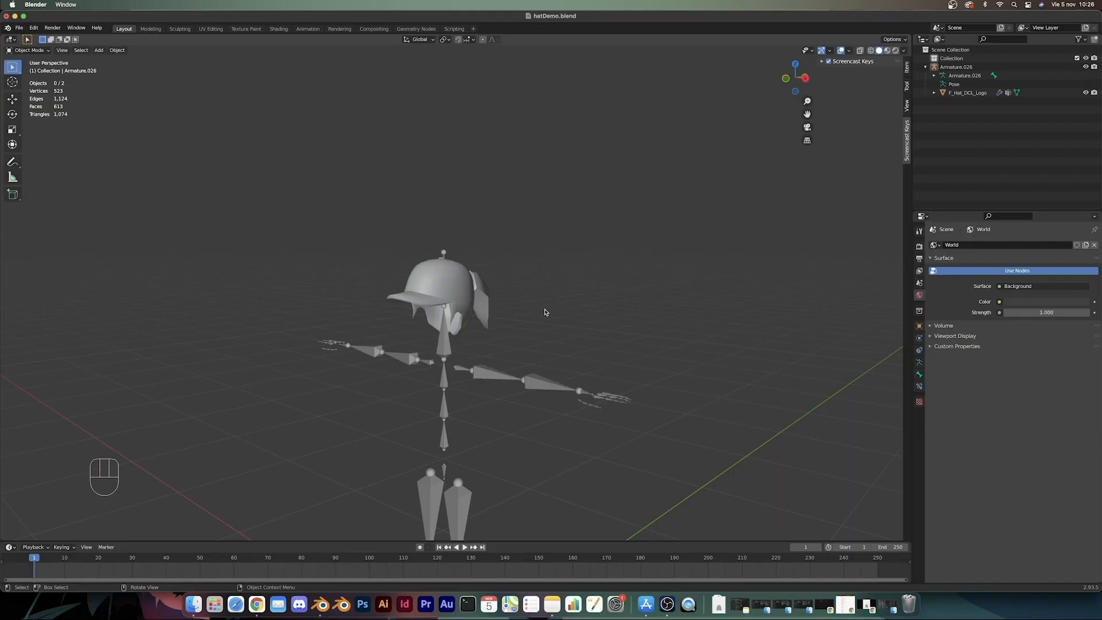
Step: Switch to Blender, select the DCL logo hat and examine its textured surface from the back, side and front
middle_drag(545, 312, 521, 290)
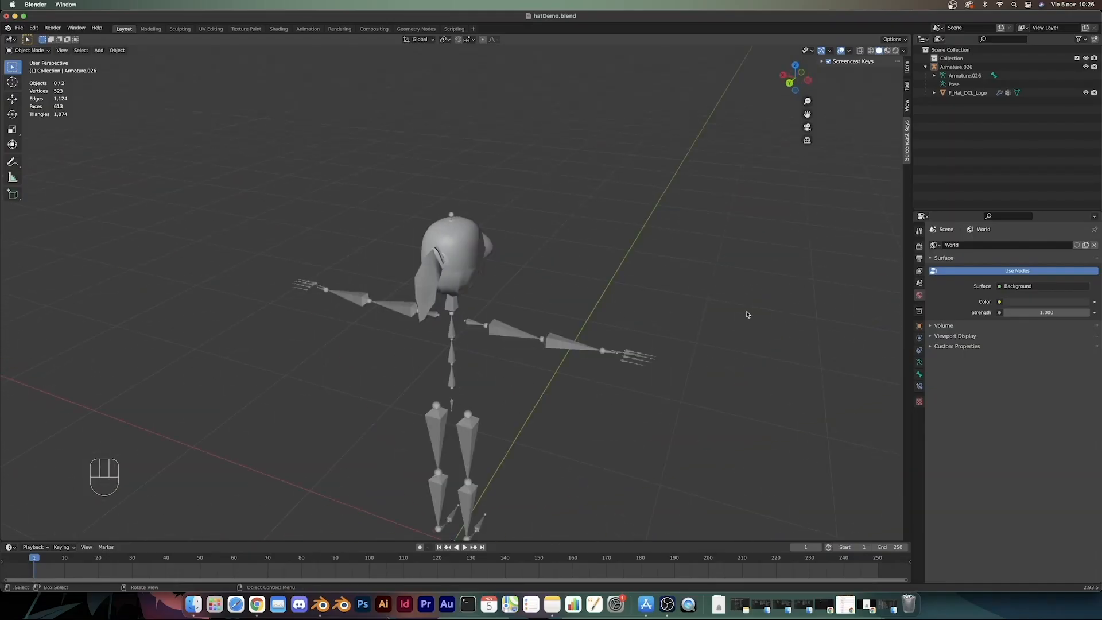
click(422, 270)
middle_drag(422, 269, 583, 270)
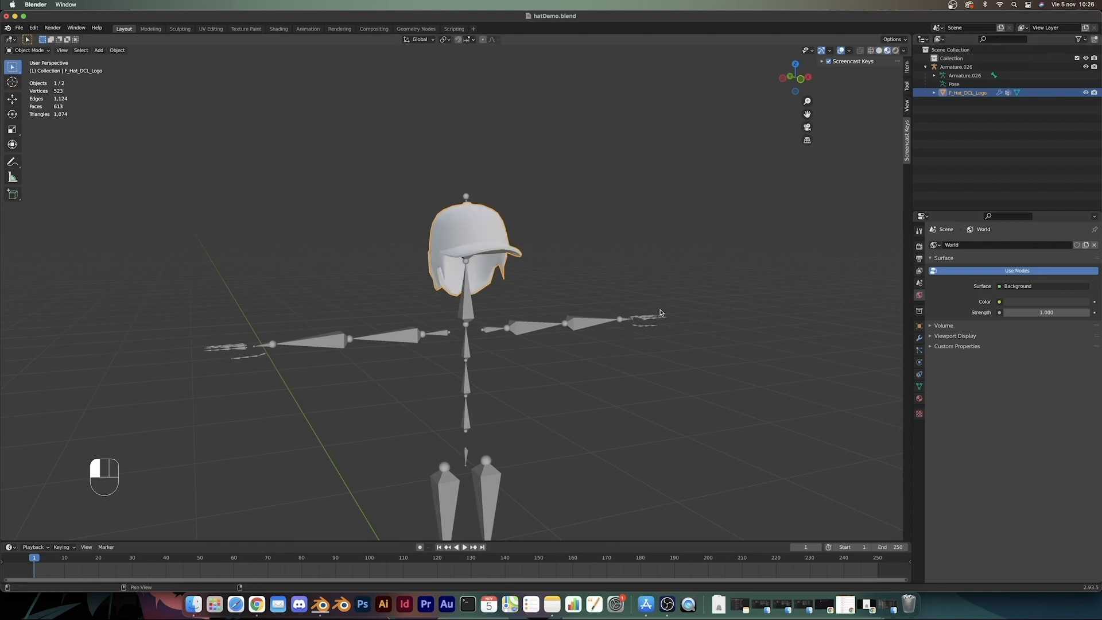
middle_drag(607, 311, 599, 308)
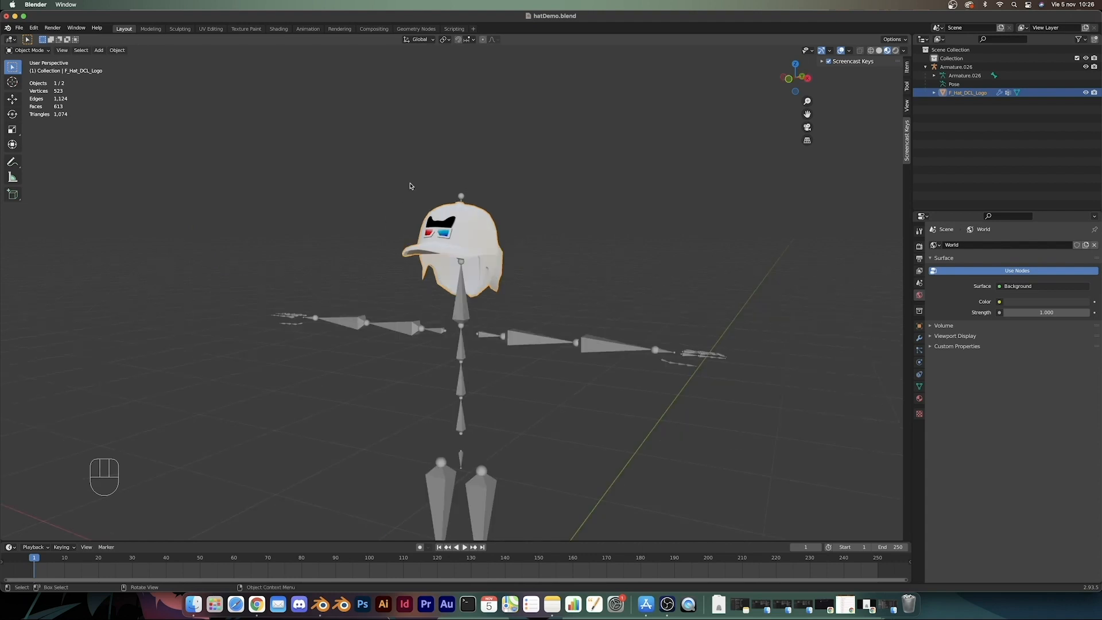
middle_drag(410, 186, 447, 265)
middle_drag(612, 275, 580, 272)
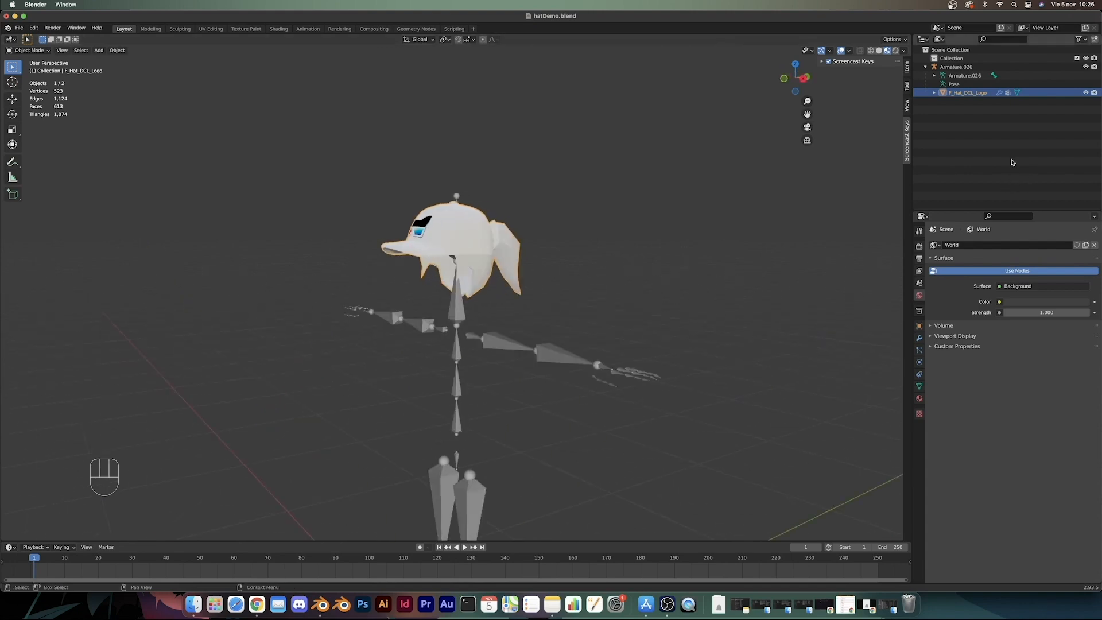
middle_drag(540, 334, 479, 336)
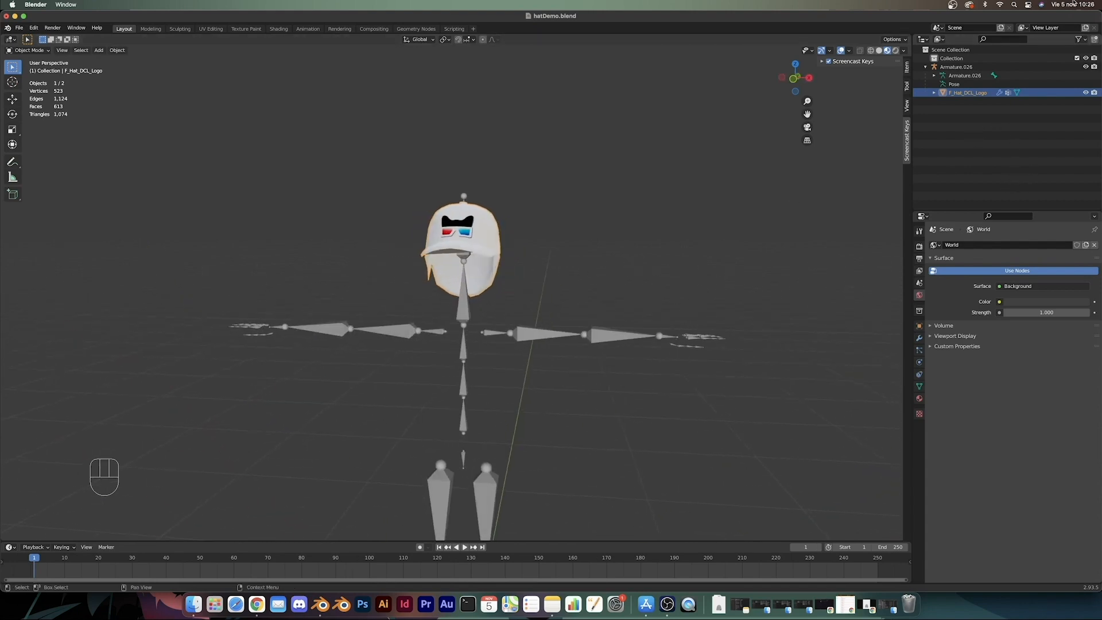
Step: Rename the default collection as BaseballCap and move the armature and hat into it
click(925, 67)
click(951, 59)
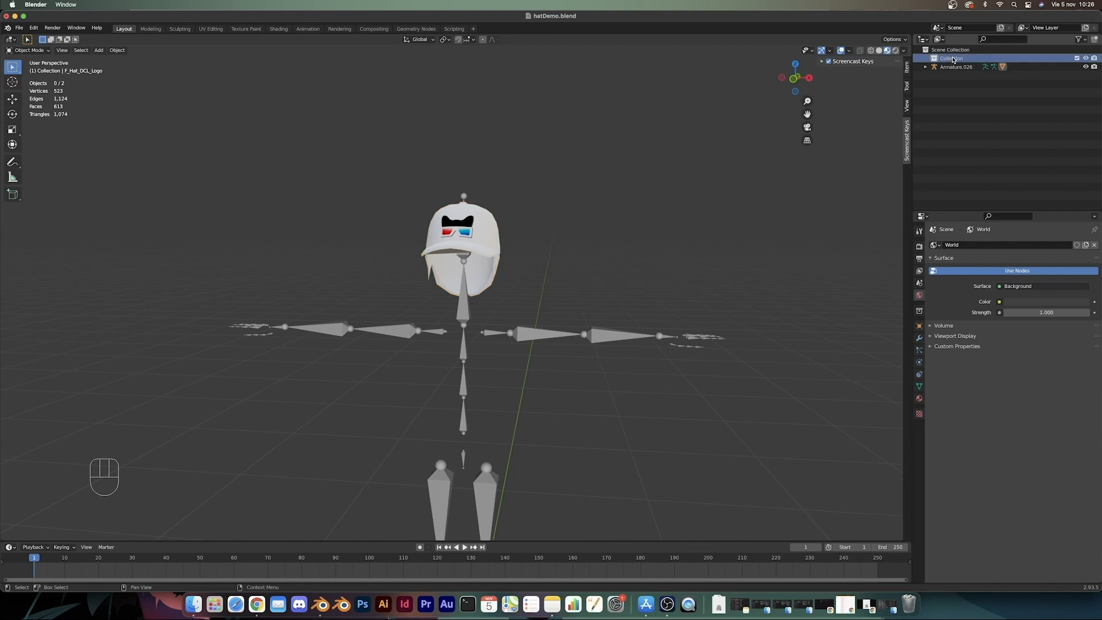
key(F13)
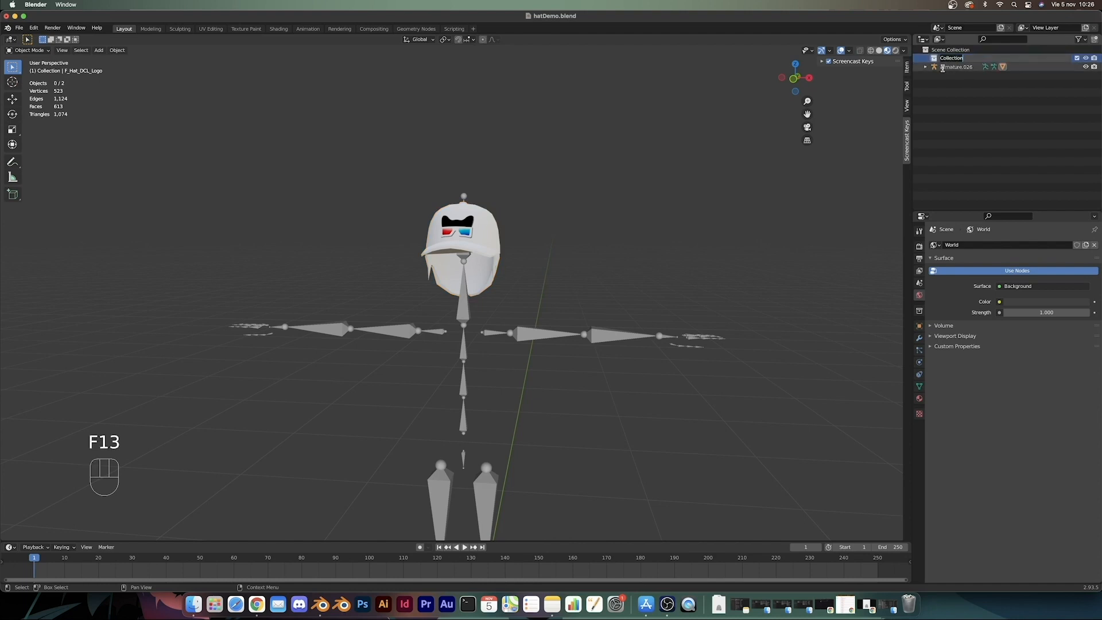
text(BaseballCap)
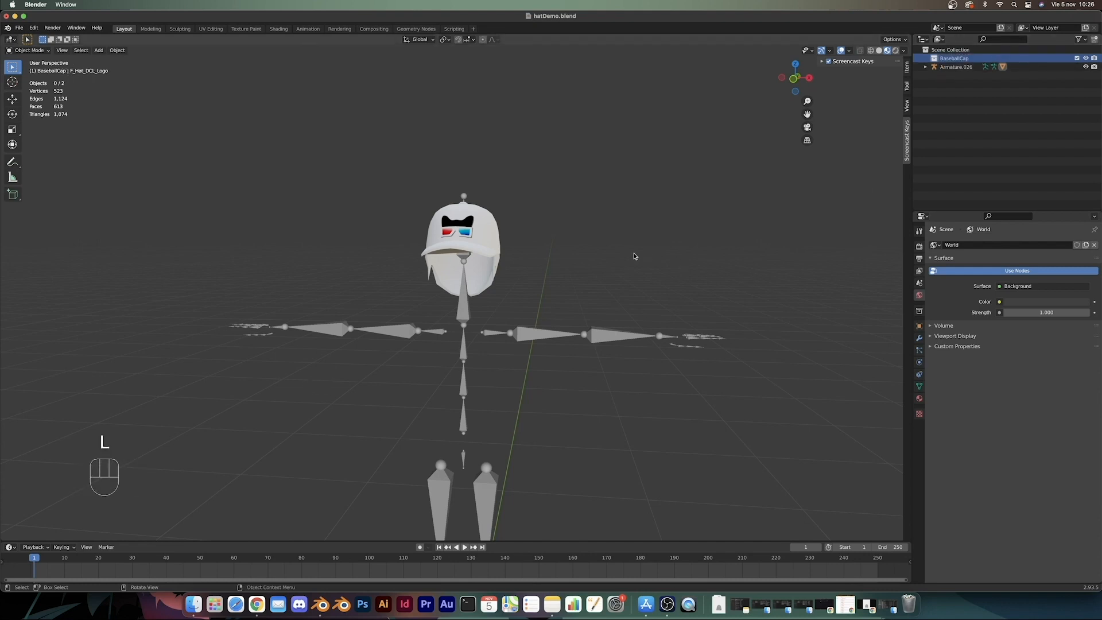
text(am)
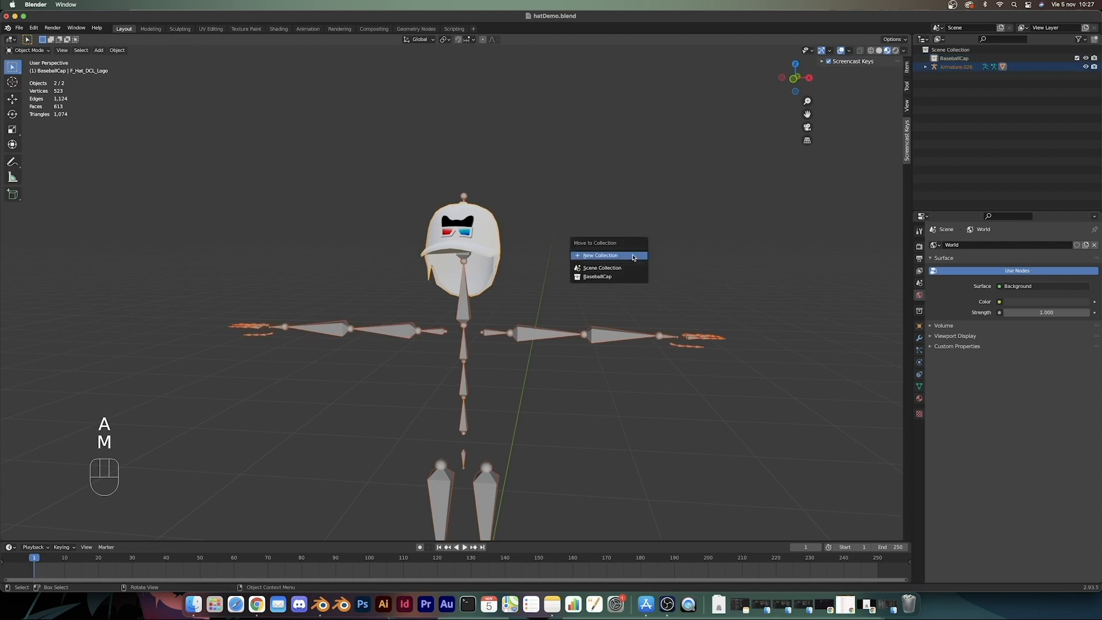
click(609, 276)
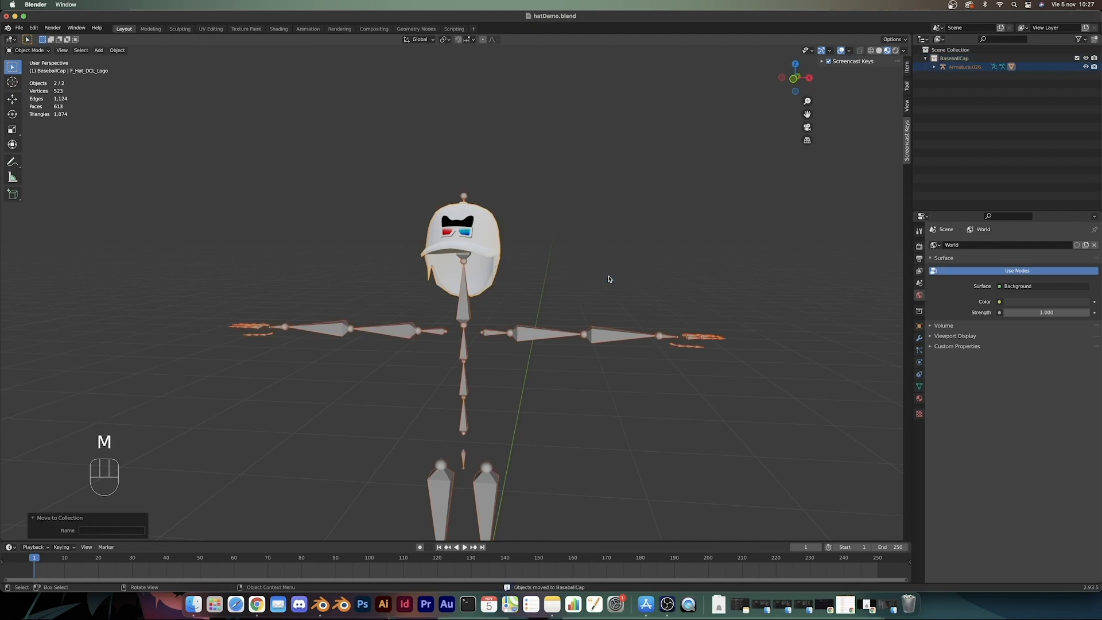
Step: Collapse the BaseballCap collection and toggle its visibility to check that it controls both the hat and armature
click(925, 58)
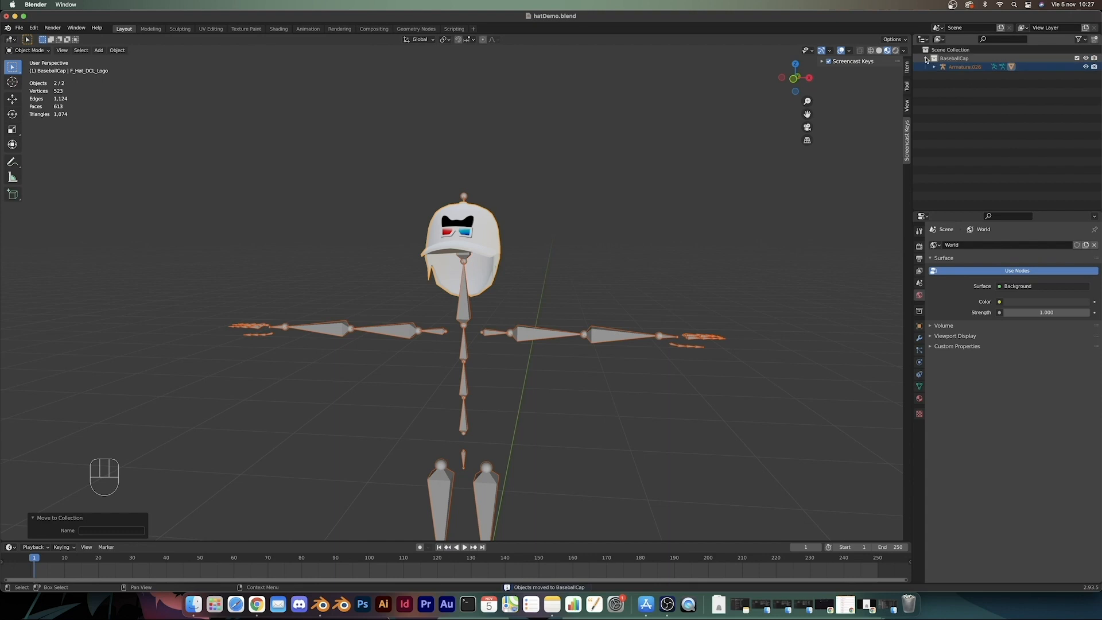
click(1085, 58)
click(1085, 58)
click(1085, 58)
click(1085, 58)
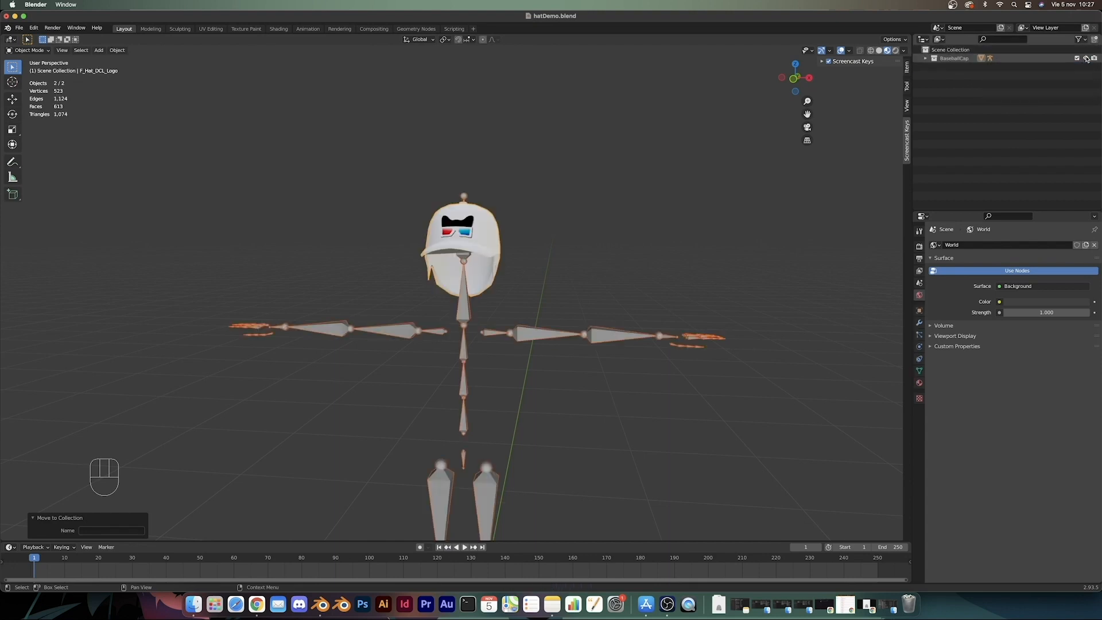
click(1085, 58)
click(1085, 58)
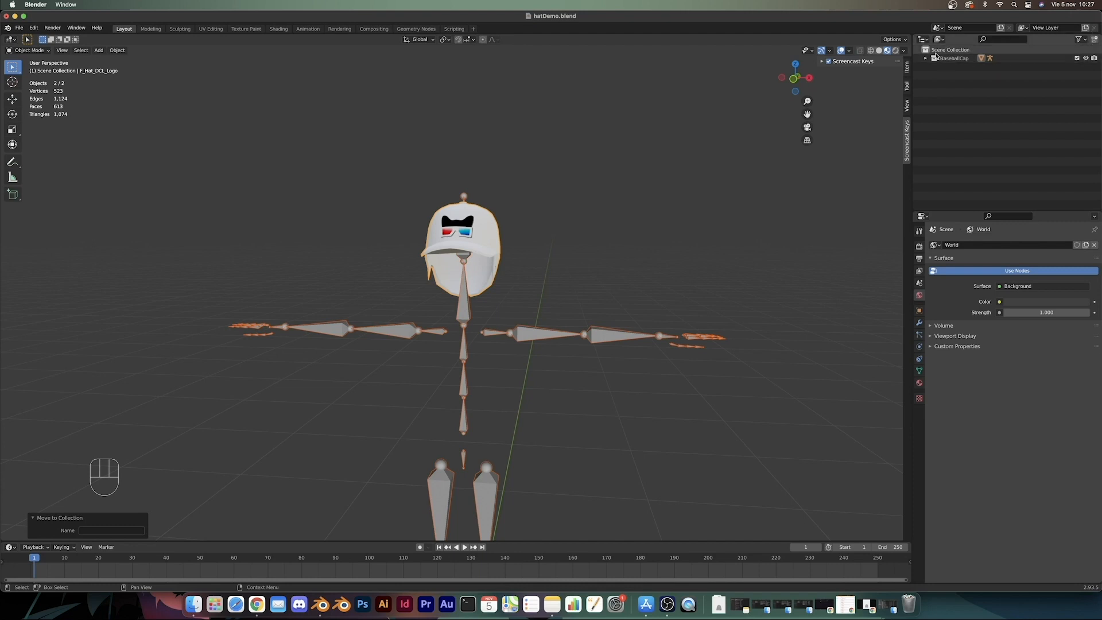
Step: Add a second collection under the Scene Collection and name it NewHat
click(1087, 50)
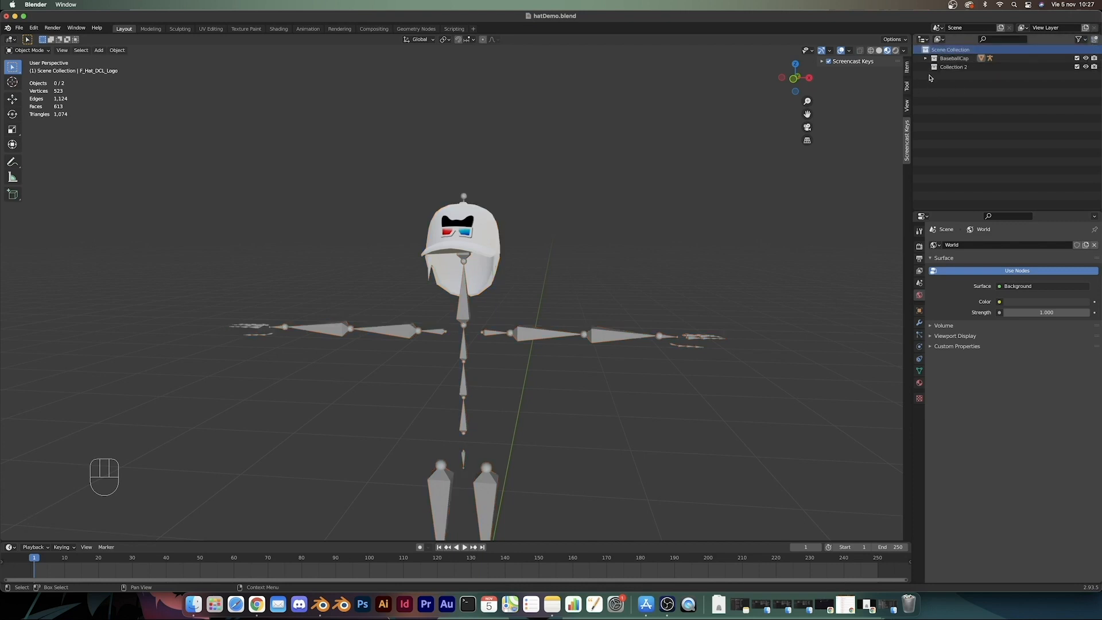
click(947, 67)
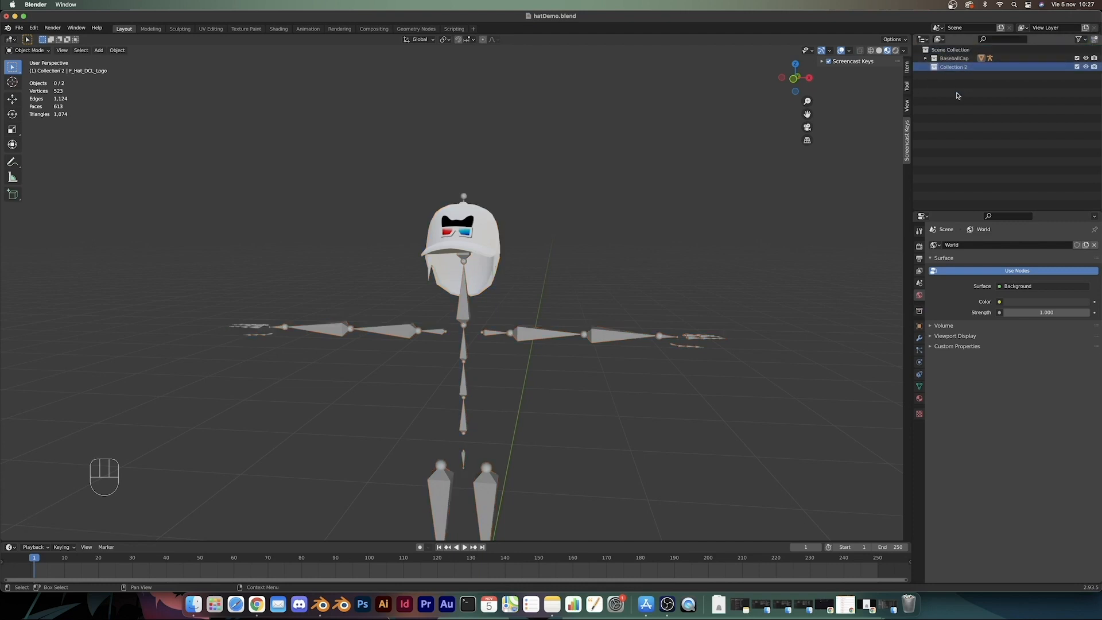
key(F13)
text(NewHat)
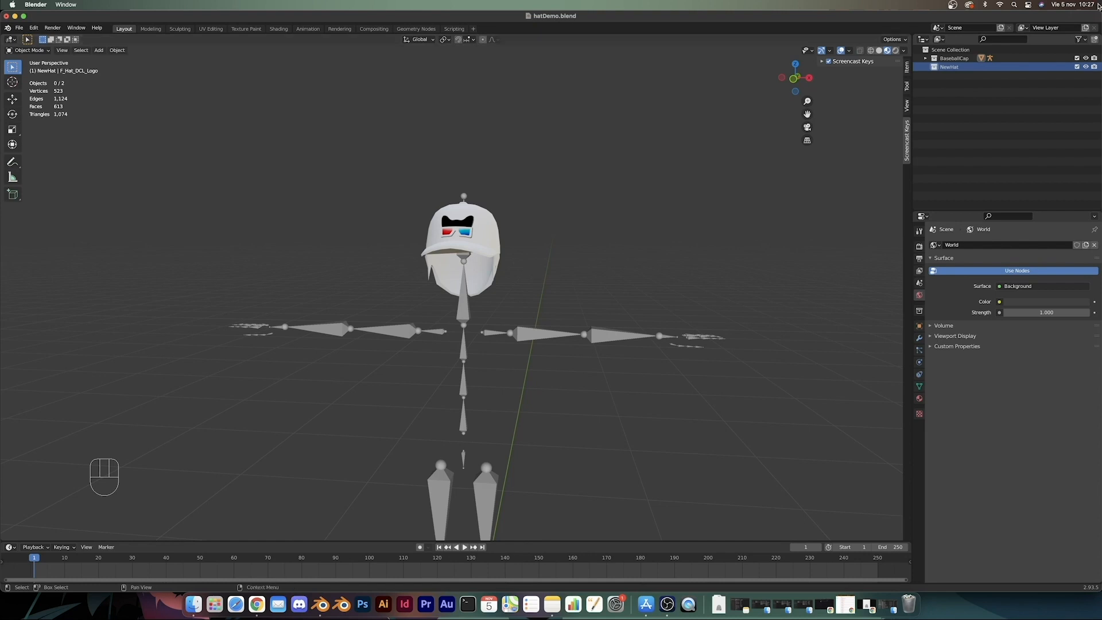
Step: Hide the BaseballCap collection in the viewport to clear the scene for the new hat
shift+middle_drag(541, 365, 579, 353)
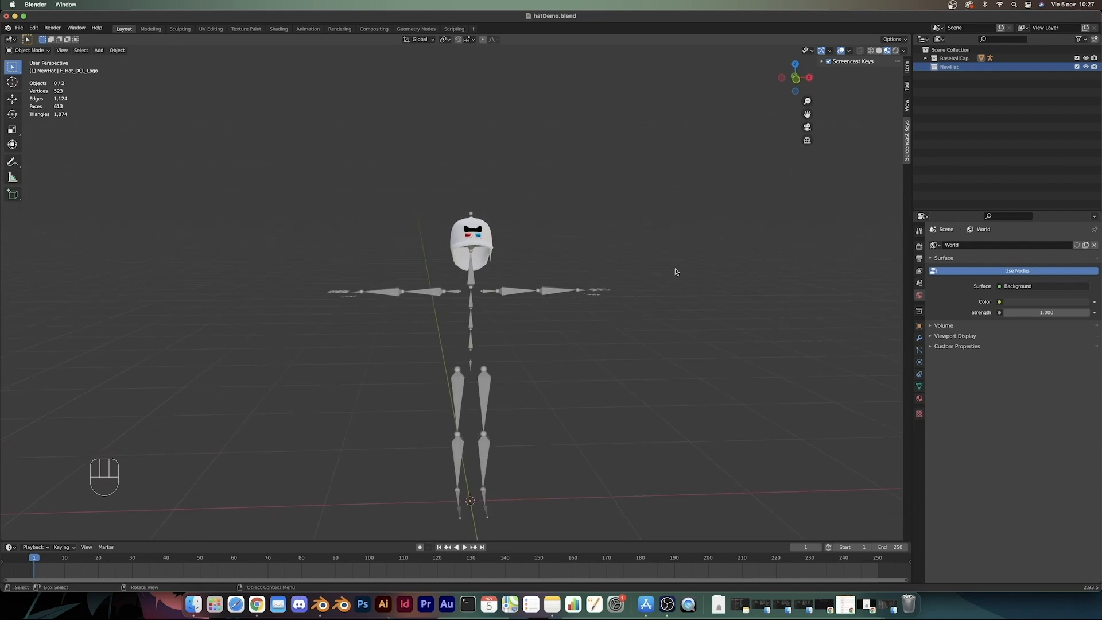
click(1085, 58)
middle_drag(472, 406, 449, 405)
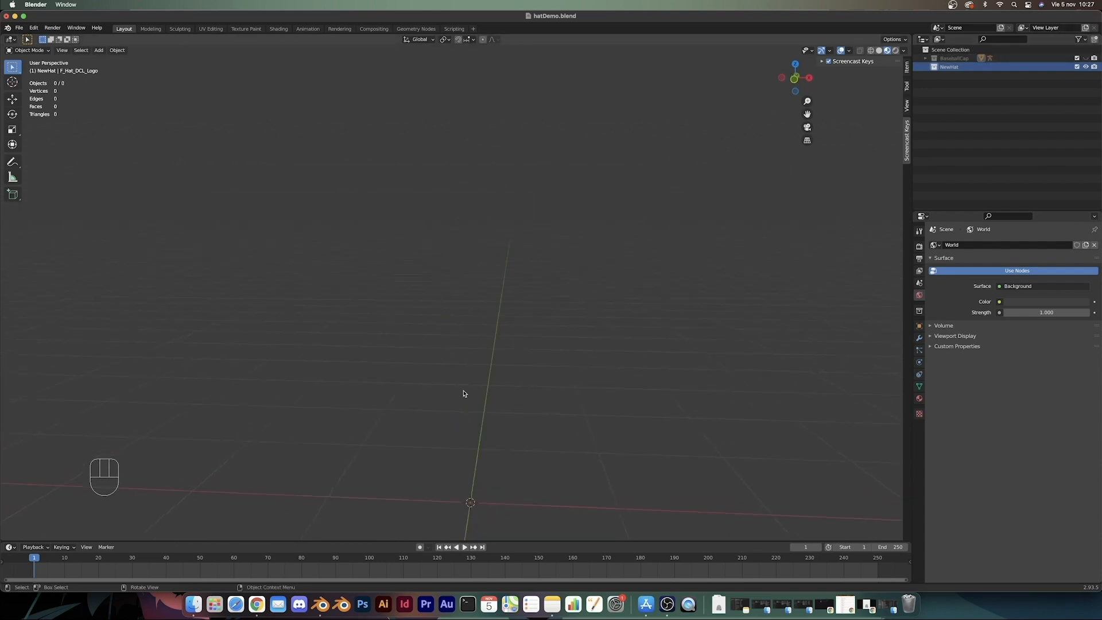
click(20, 27)
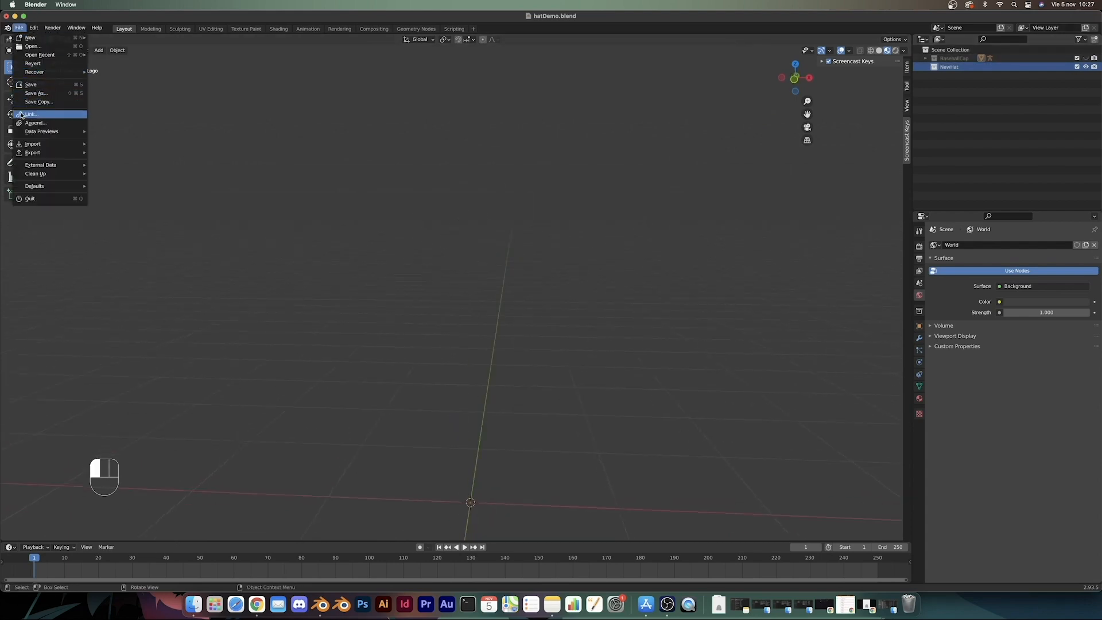
mouse_move(68, 148)
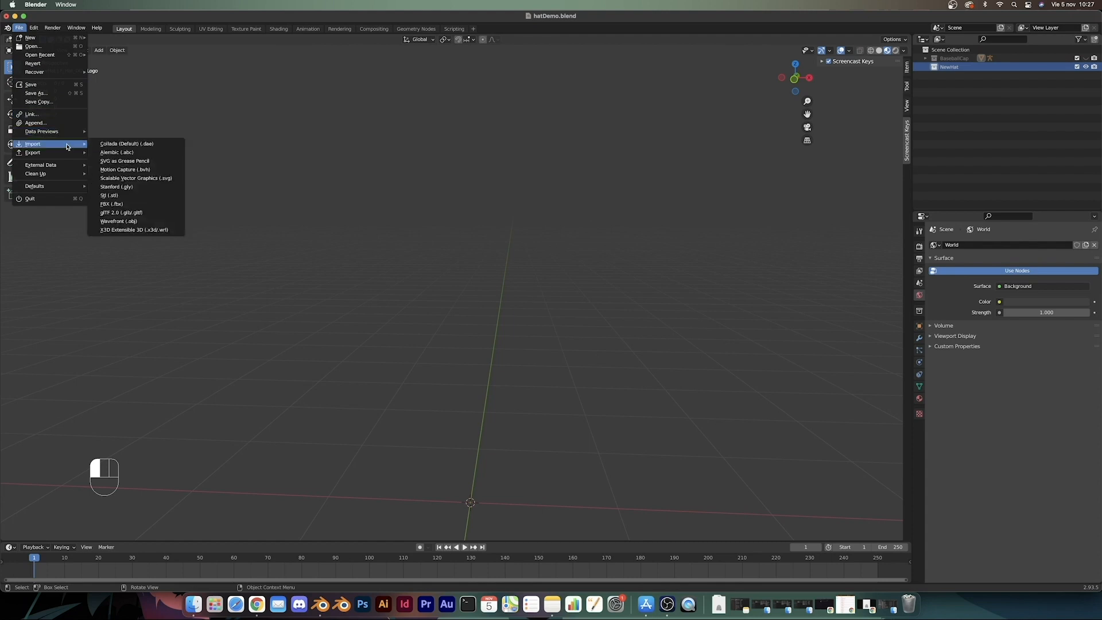
click(193, 202)
Step: Import BaseFemale.glb as glTF 2.0 from the avatars folder on the Desktop
click(19, 29)
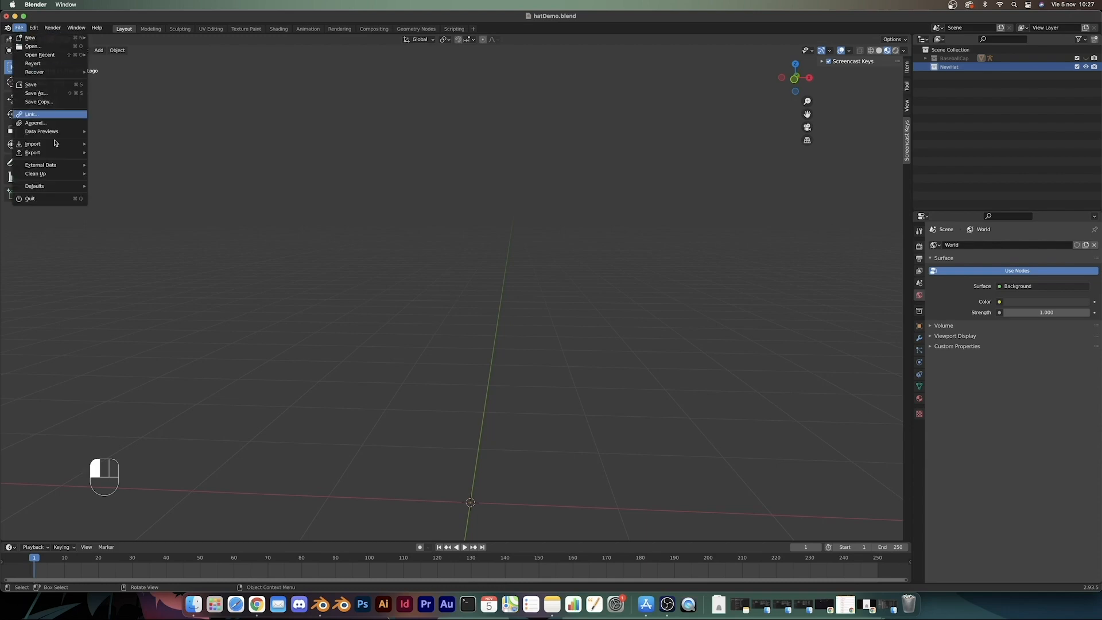
mouse_move(57, 144)
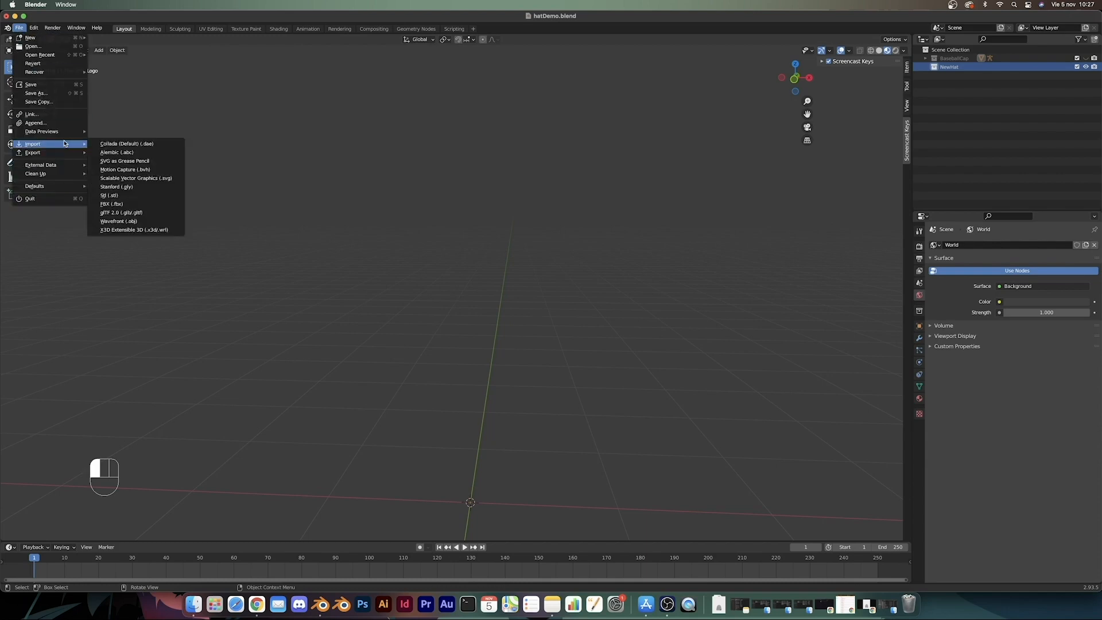
click(164, 212)
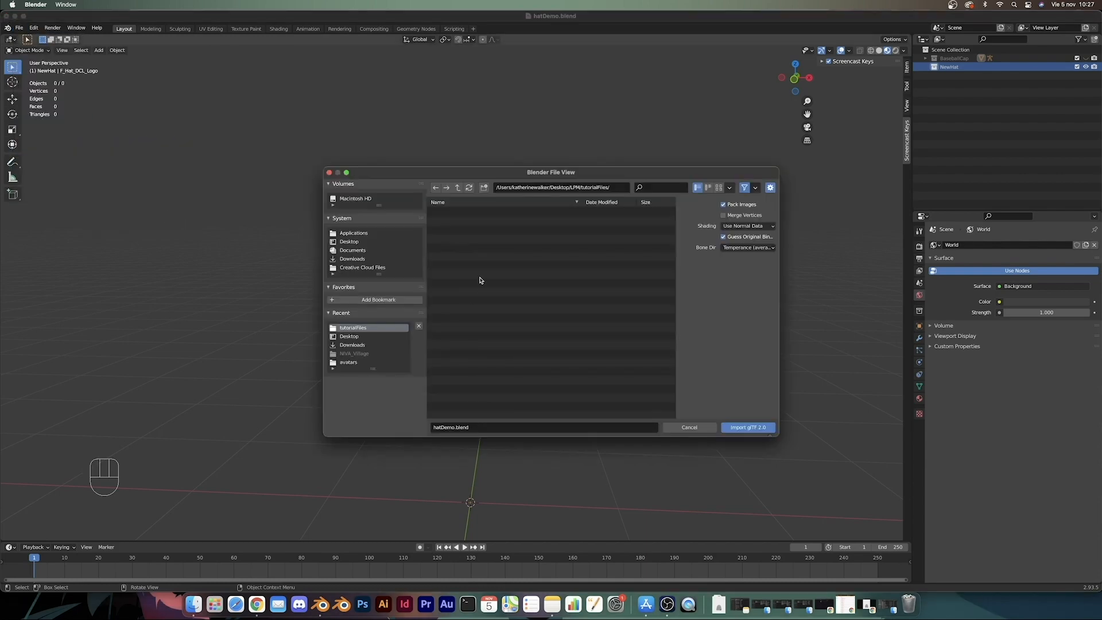
drag(562, 174, 559, 165)
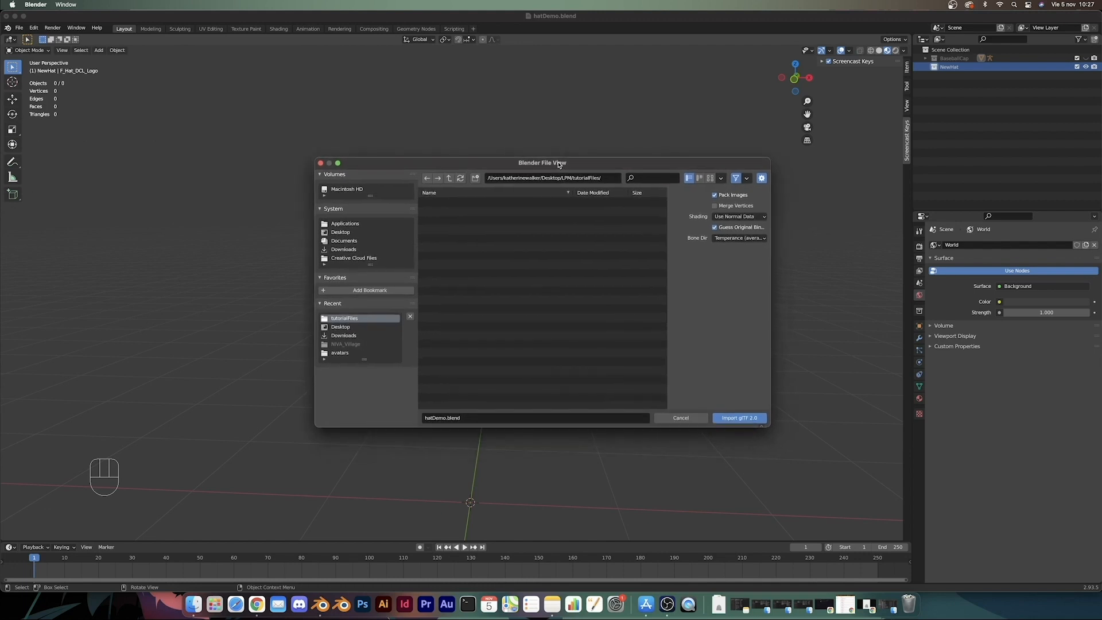
click(341, 327)
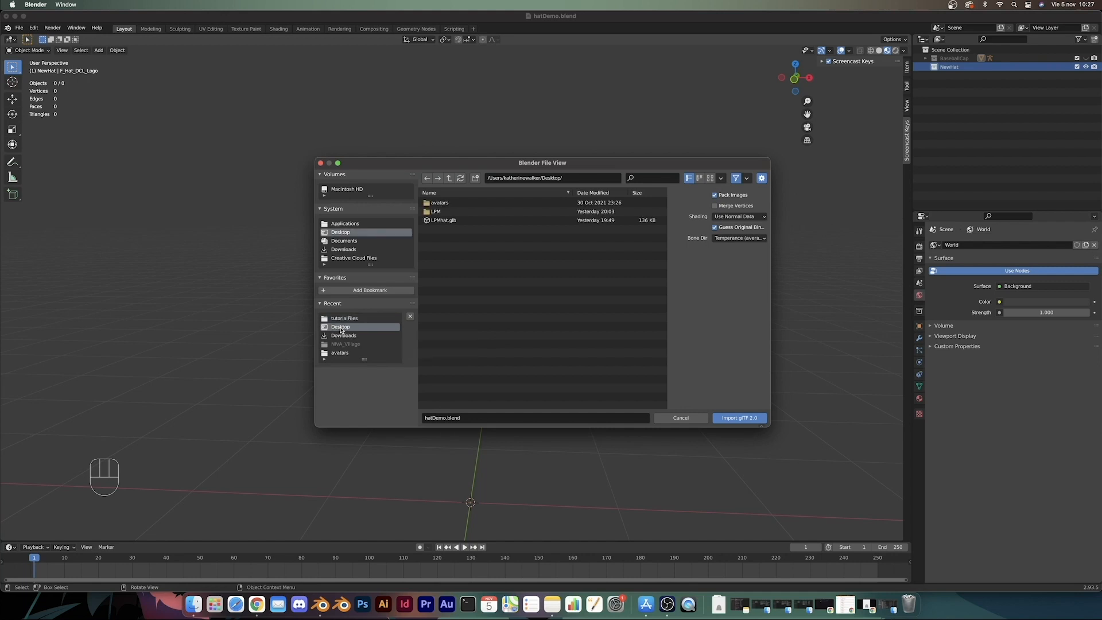
click(456, 203)
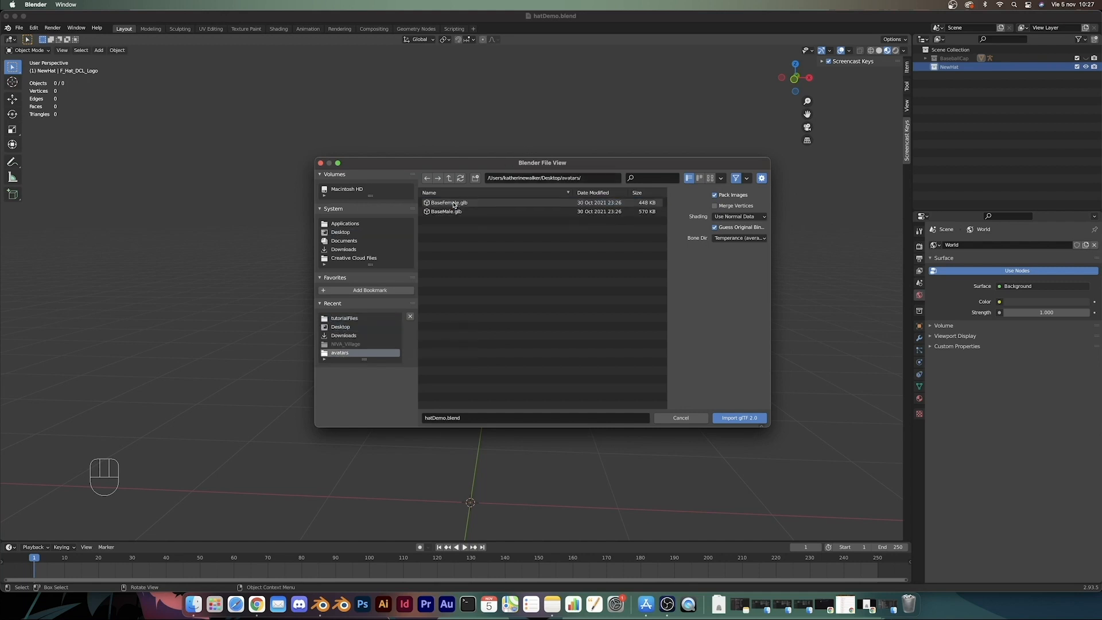
click(489, 204)
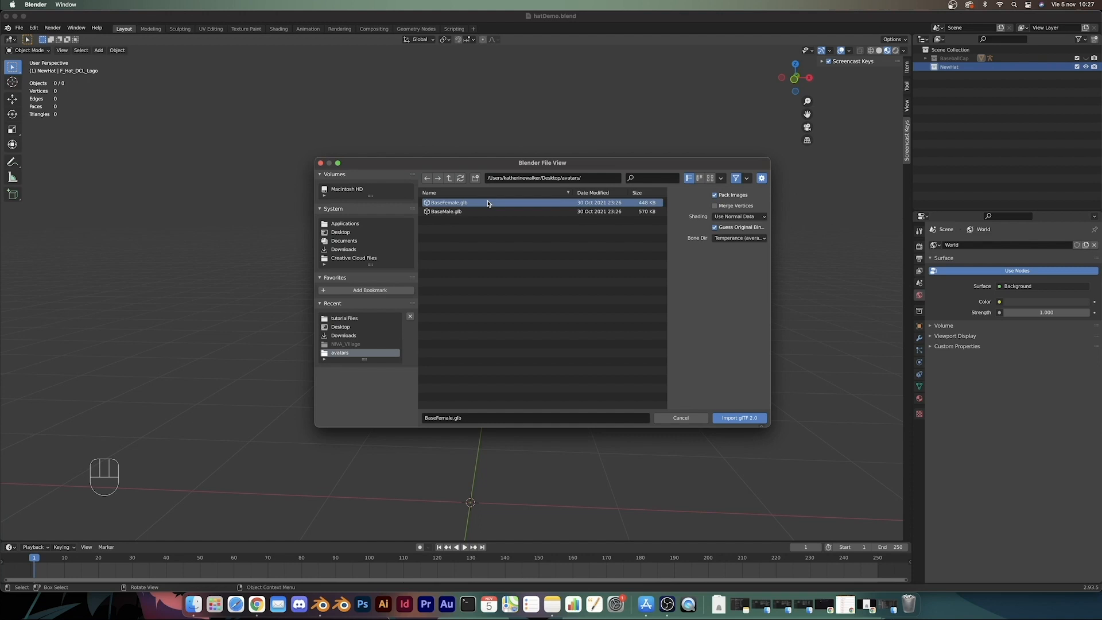
double_click(489, 203)
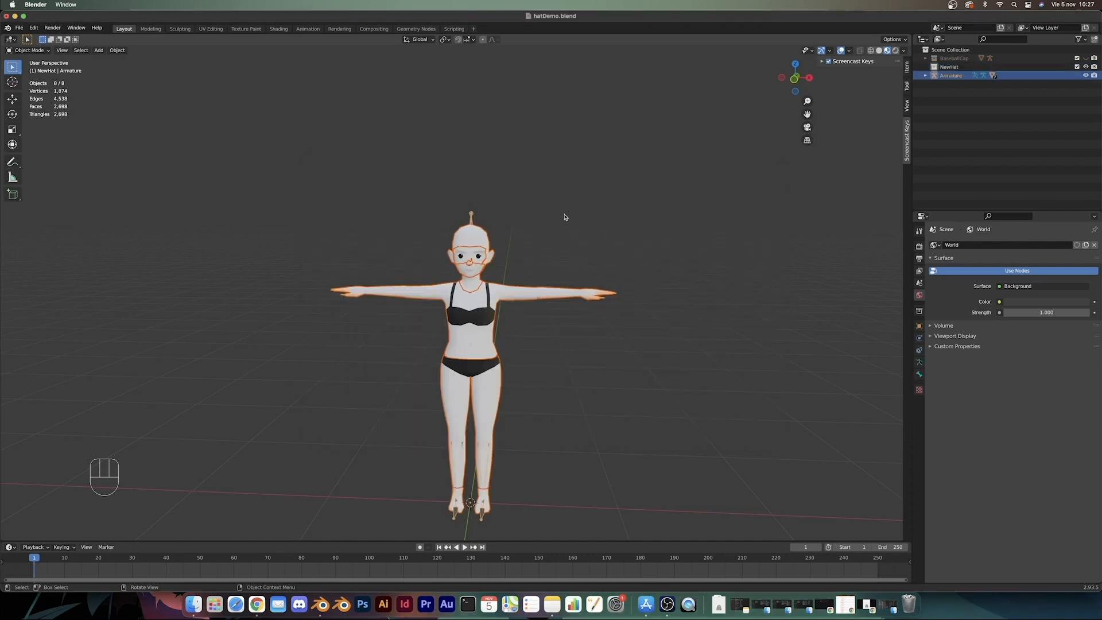
Step: Select the avatar's head mesh and try moving it away from the body
middle_drag(568, 230, 493, 264)
click(483, 238)
scroll(570, 259, up, 4)
key(g)
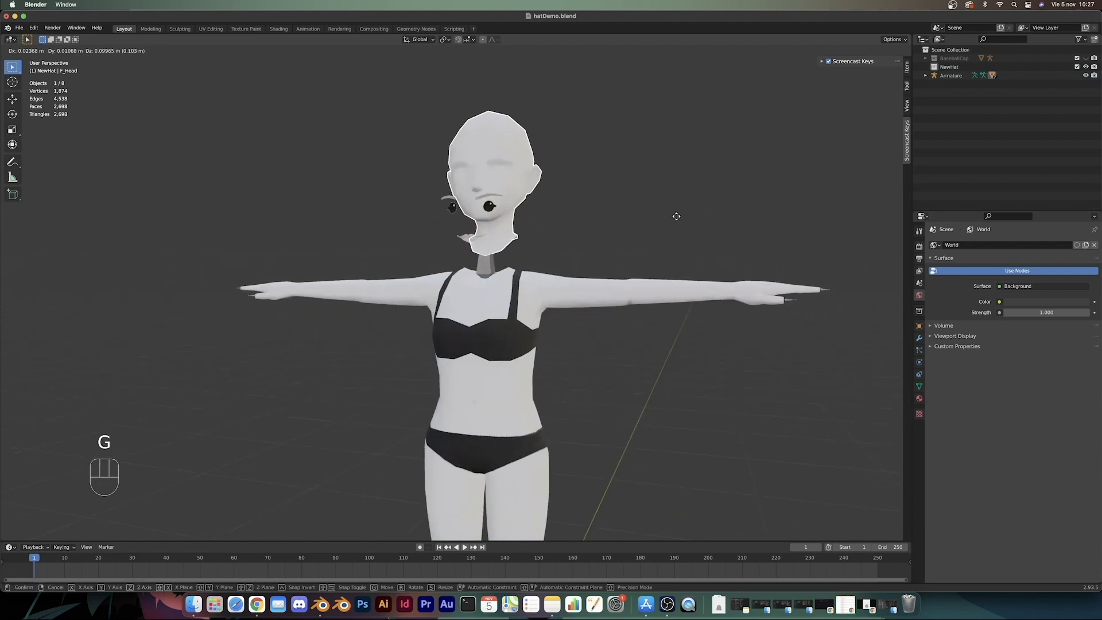
right_click(674, 217)
Step: Hide the avatar's lower-body and upper-body meshes
scroll(555, 241, down, 6)
middle_drag(402, 369, 468, 378)
click(465, 340)
middle_drag(537, 342, 486, 339)
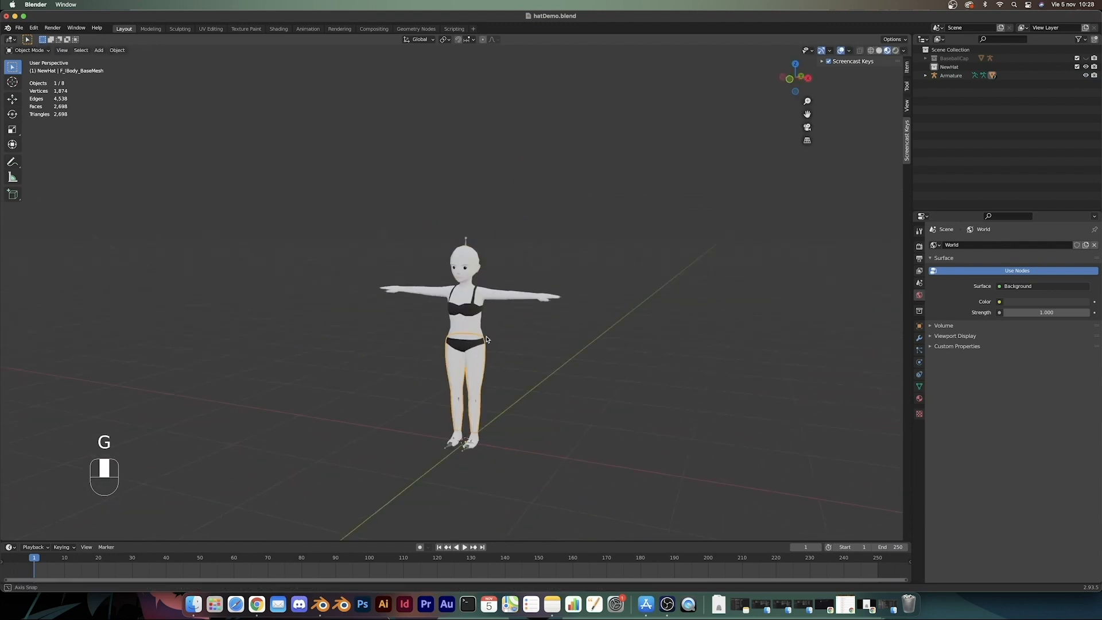
key(h)
click(474, 325)
key(h)
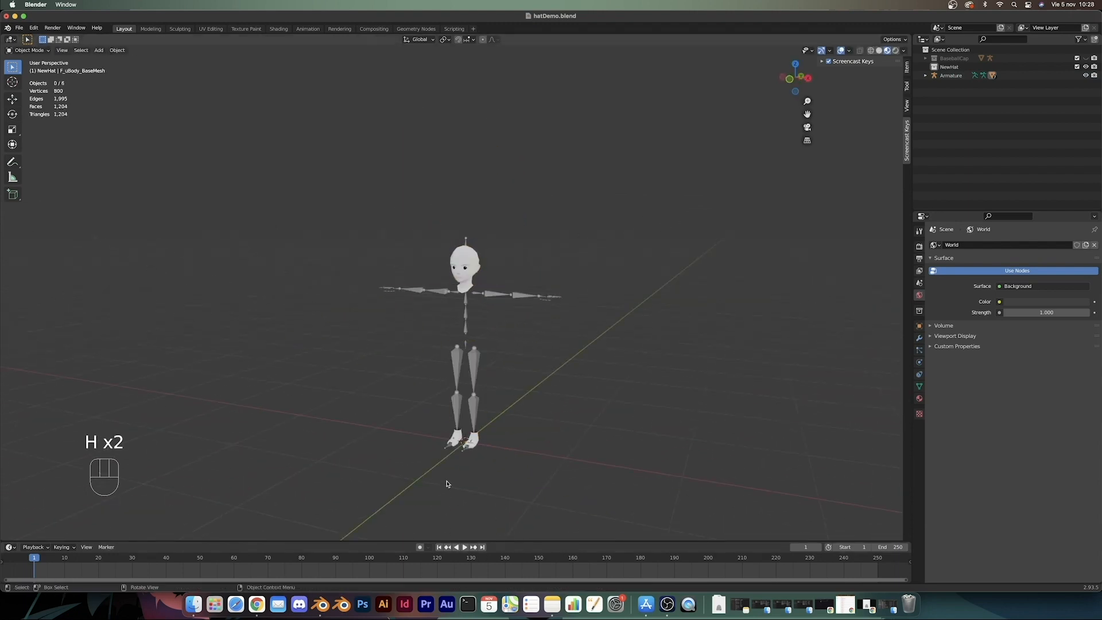
Step: Hide the avatar's feet mesh so that only the head remains visible with the armature
click(475, 447)
key(h)
middle_drag(477, 446, 583, 432)
scroll(583, 430, up, 6)
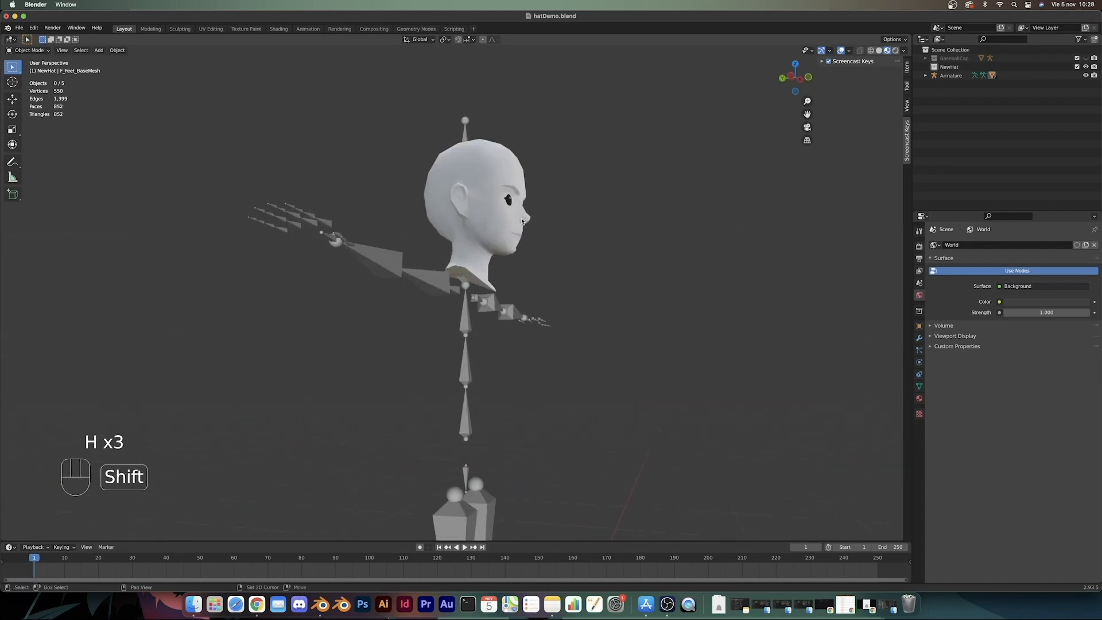
shift+middle_drag(540, 253, 569, 304)
middle_drag(568, 305, 467, 304)
scroll(450, 306, down, 6)
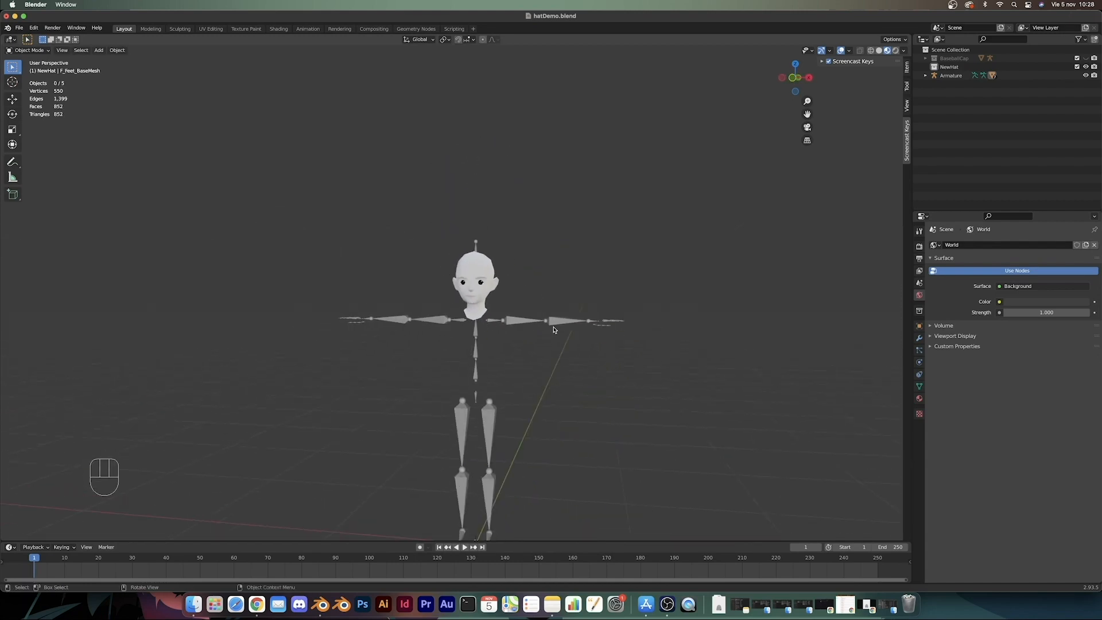
Step: Add the beanie photo 187562_GY_2y.jpeg from the Descargas folder to the front view as a reference image
key(KP_1)
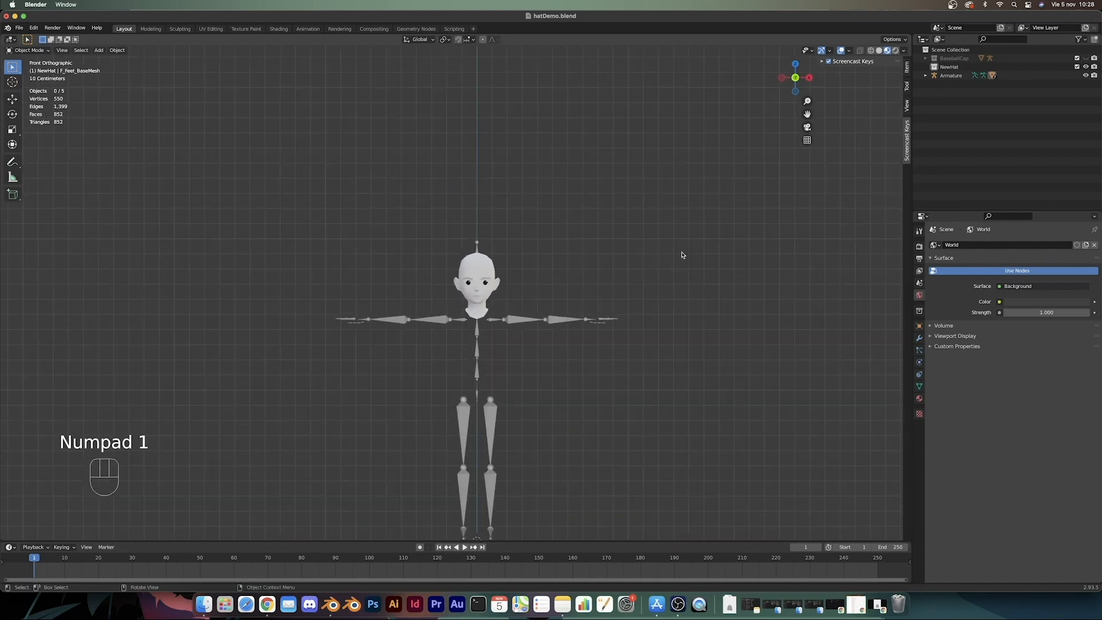
click(204, 604)
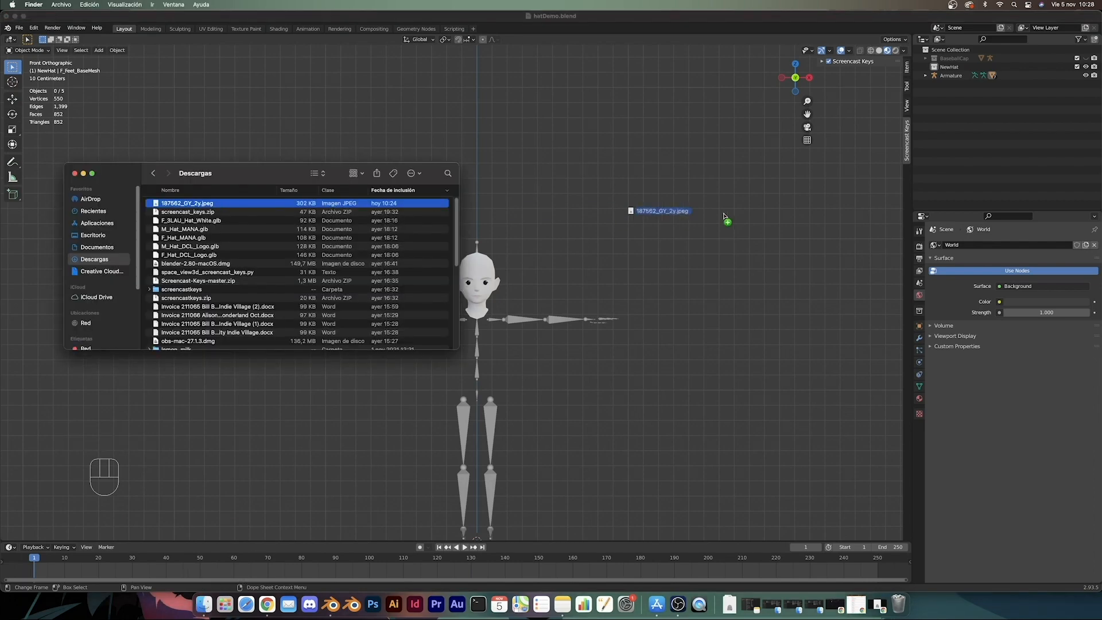
drag(724, 217, 724, 218)
Step: Scale the beanie reference image to about 0.217, place it beside the avatar's head, and enlarge it by about 1.048
key(s)
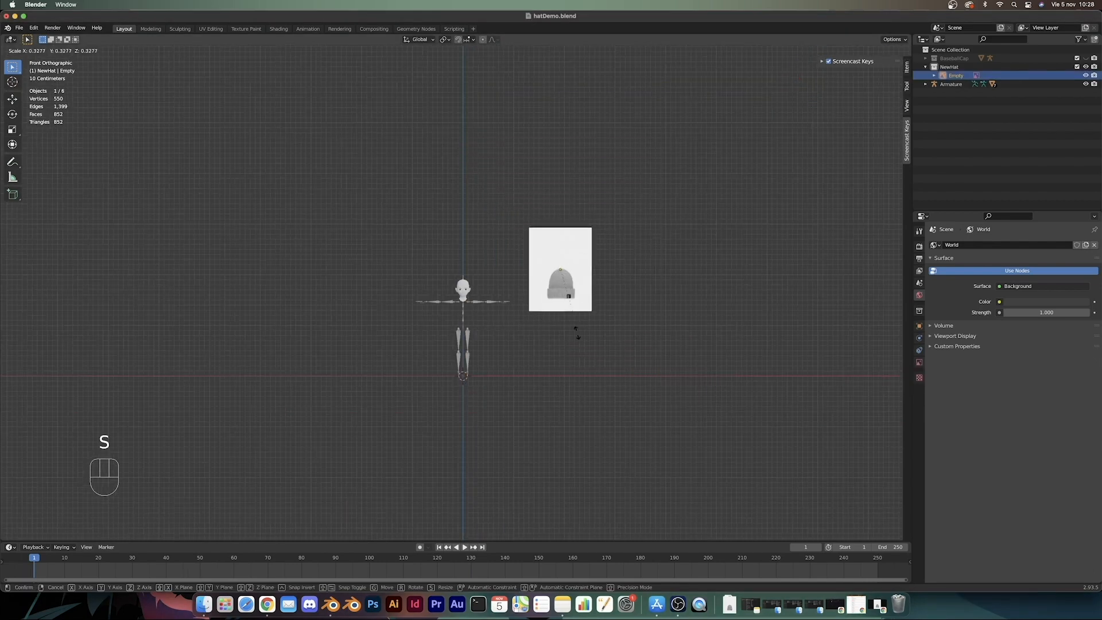
click(571, 313)
key(g)
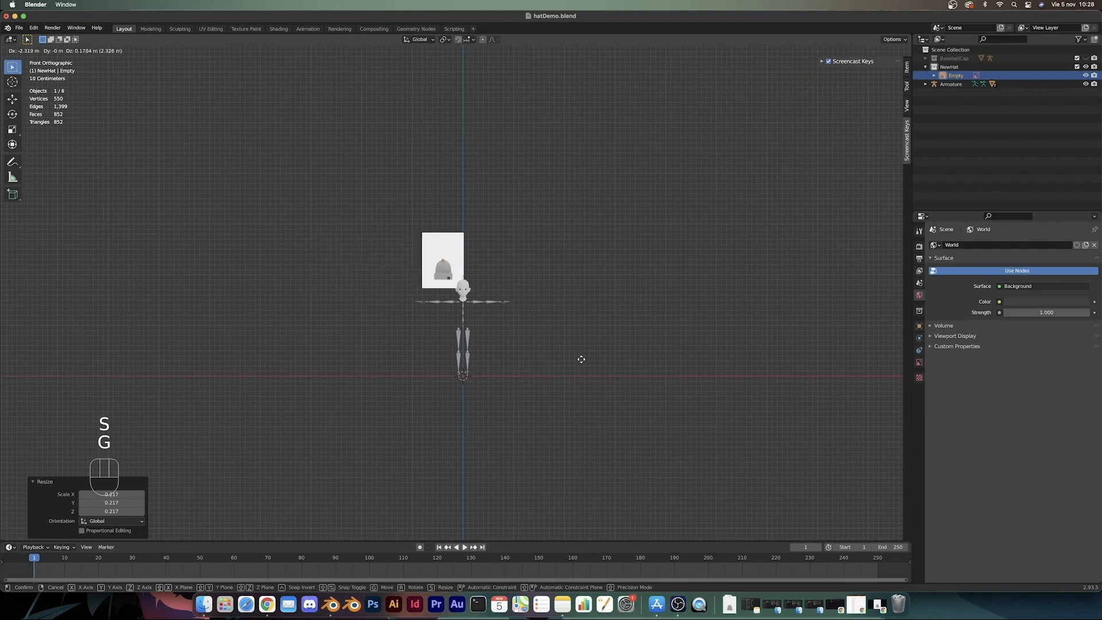
click(566, 361)
scroll(562, 361, up, 8)
key(s)
click(572, 369)
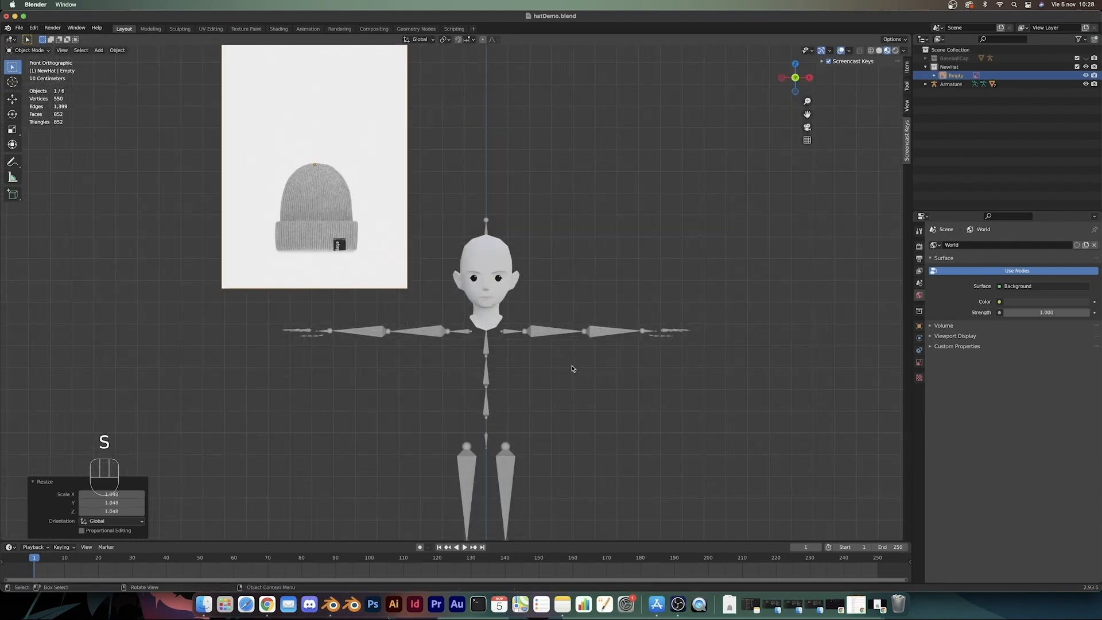
shift+middle_drag(573, 368, 577, 384)
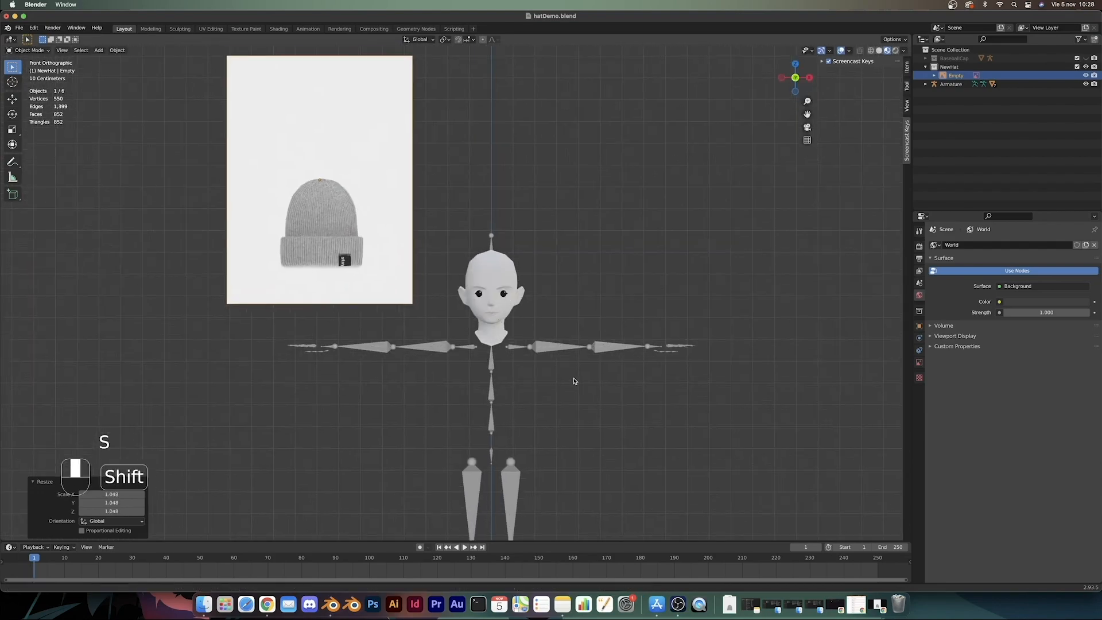
click(508, 284)
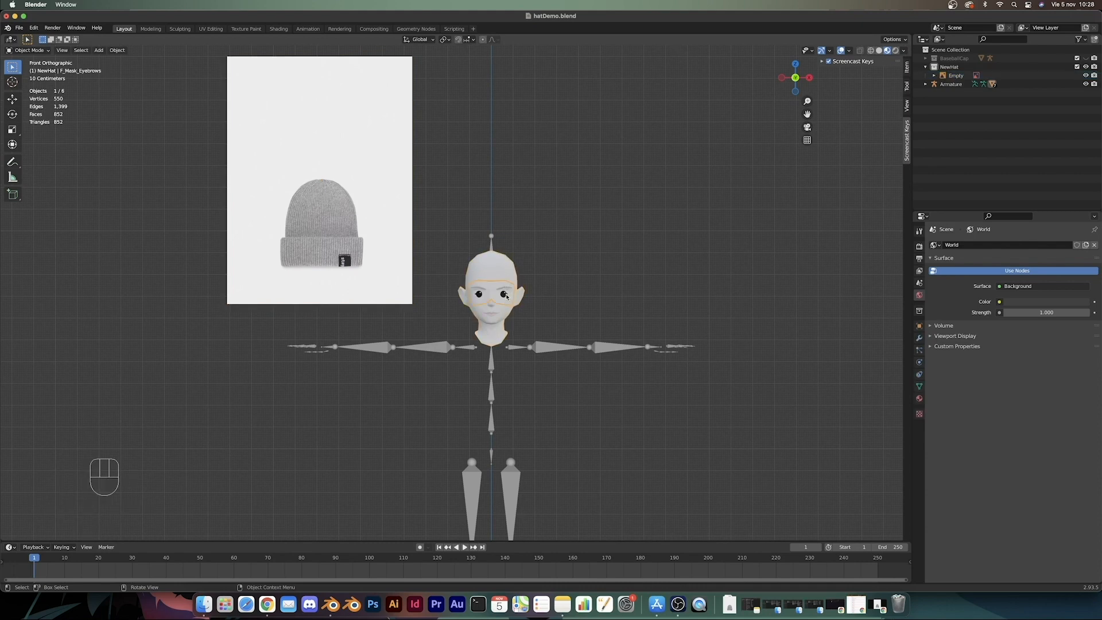
middle_drag(489, 316, 477, 286)
middle_drag(551, 302, 590, 314)
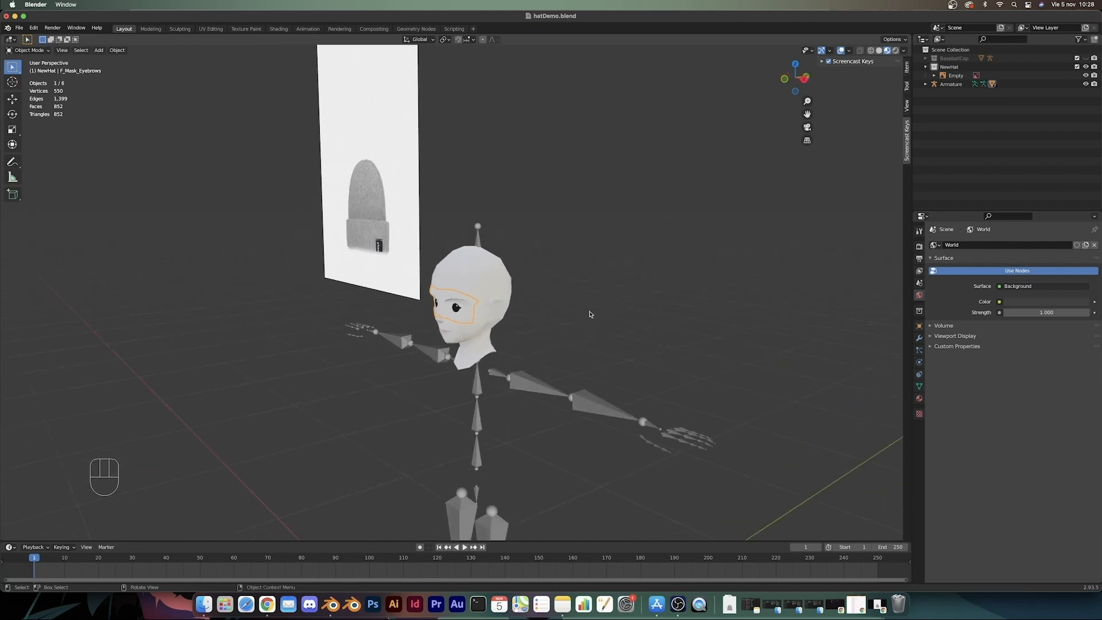
key(g)
right_click(565, 323)
middle_drag(475, 308, 512, 309)
Step: Select the avatar's head mesh and open it in Edit Mode from the front view
click(514, 274)
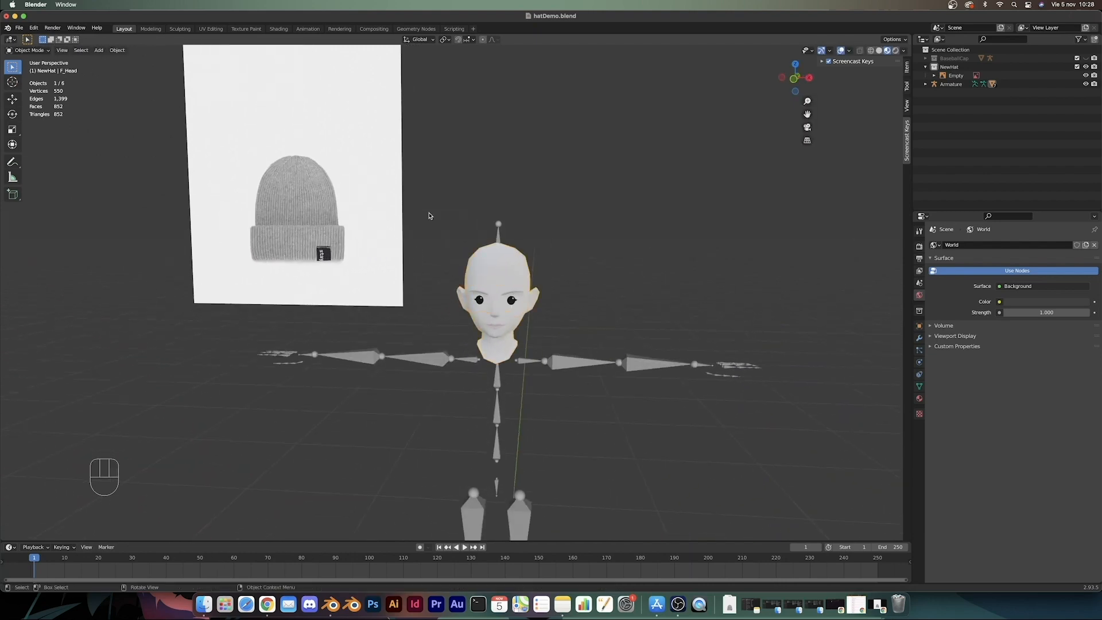
middle_drag(570, 264, 608, 244)
key(KP_1)
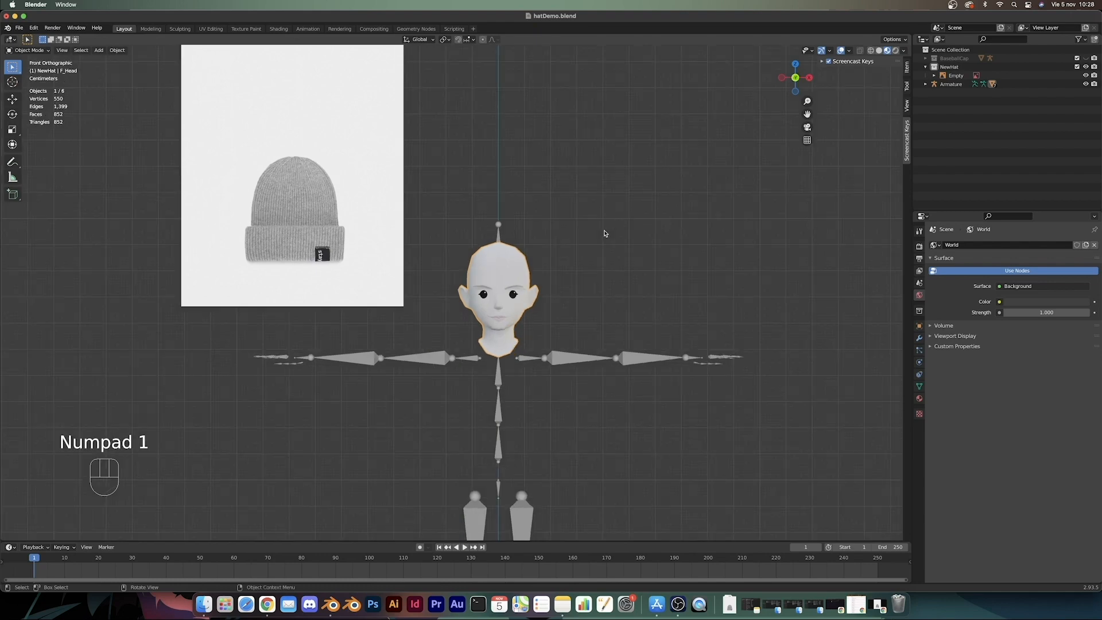
scroll(519, 328, up, 6)
key(Tab)
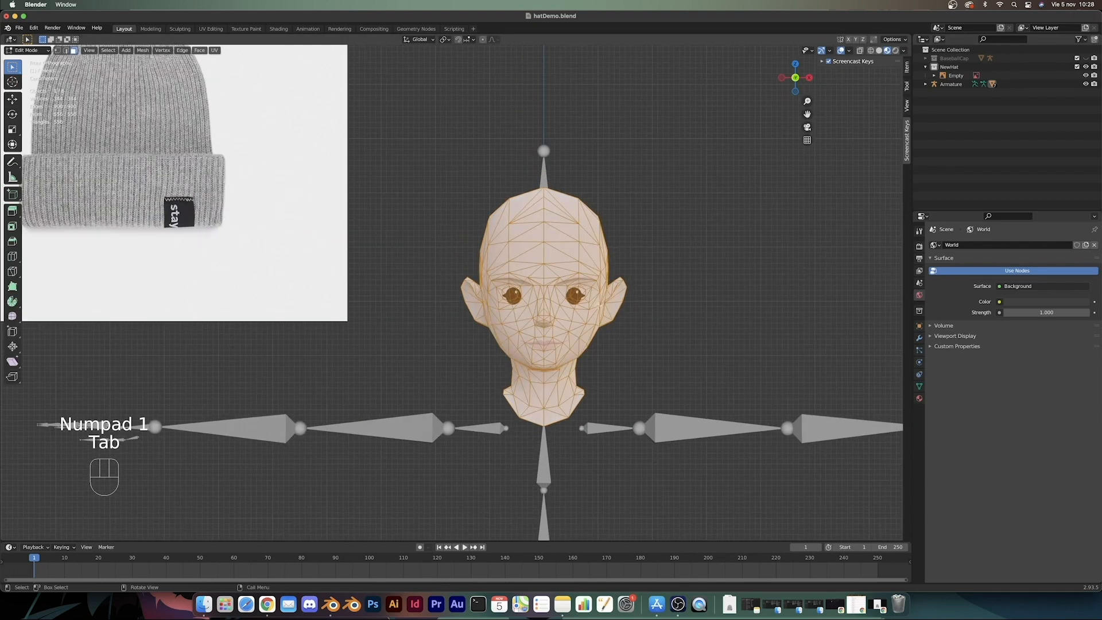
shift+middle_drag(578, 294, 556, 302)
scroll(568, 293, down, 5)
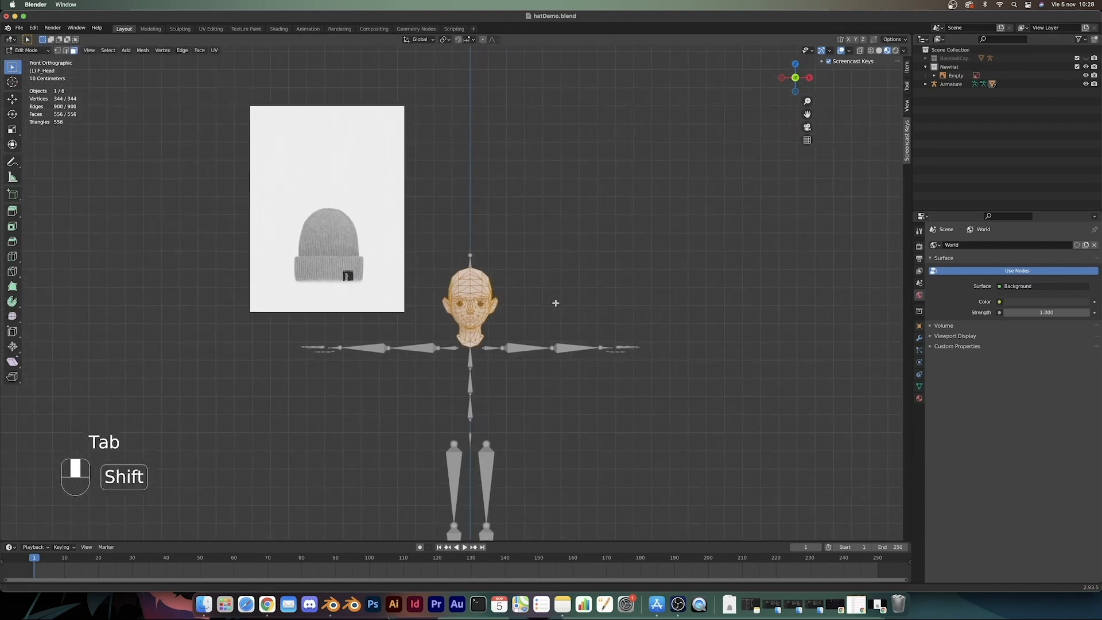
scroll(554, 303, up, 4)
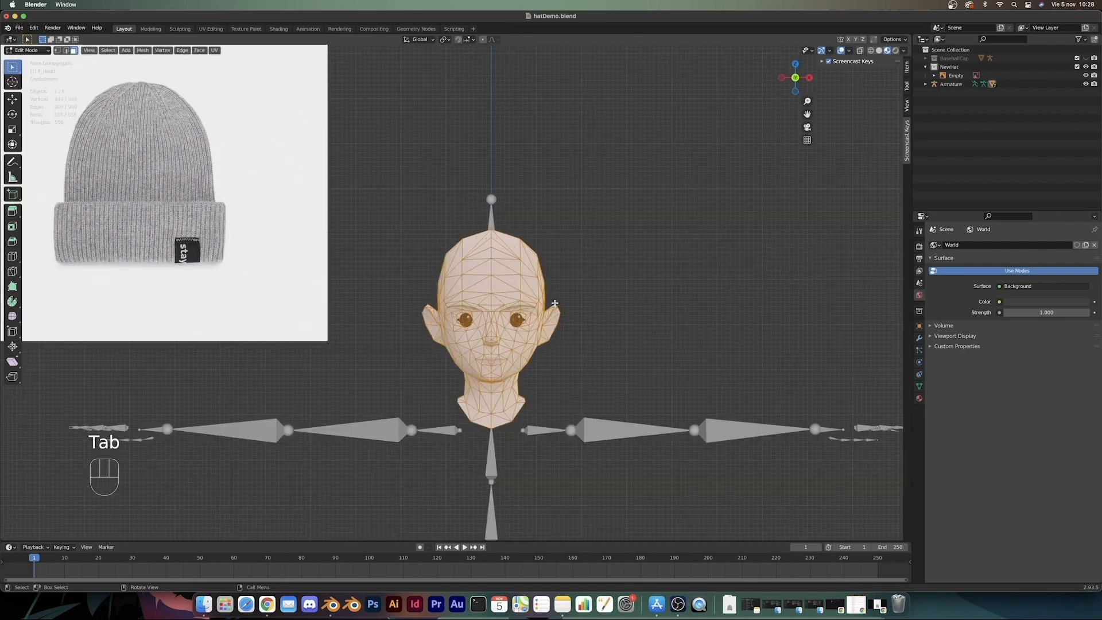
Step: Try moving a single forehead vertex of the head mesh to test how its geometry behaves
click(494, 274)
middle_drag(709, 283, 603, 304)
key(g)
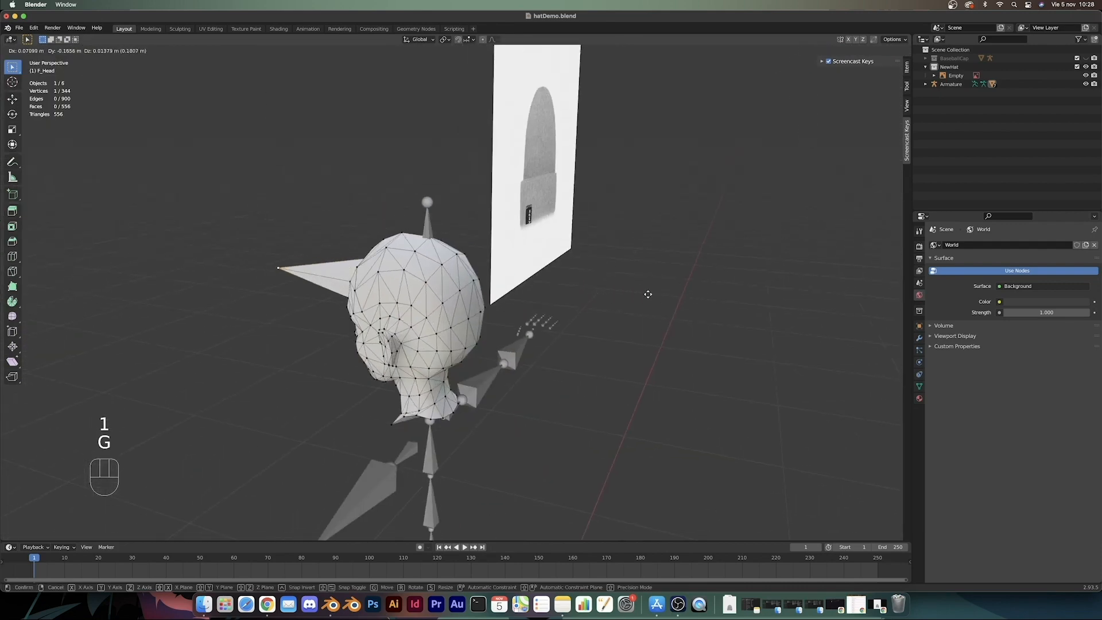
right_click(644, 285)
key(1)
key(g)
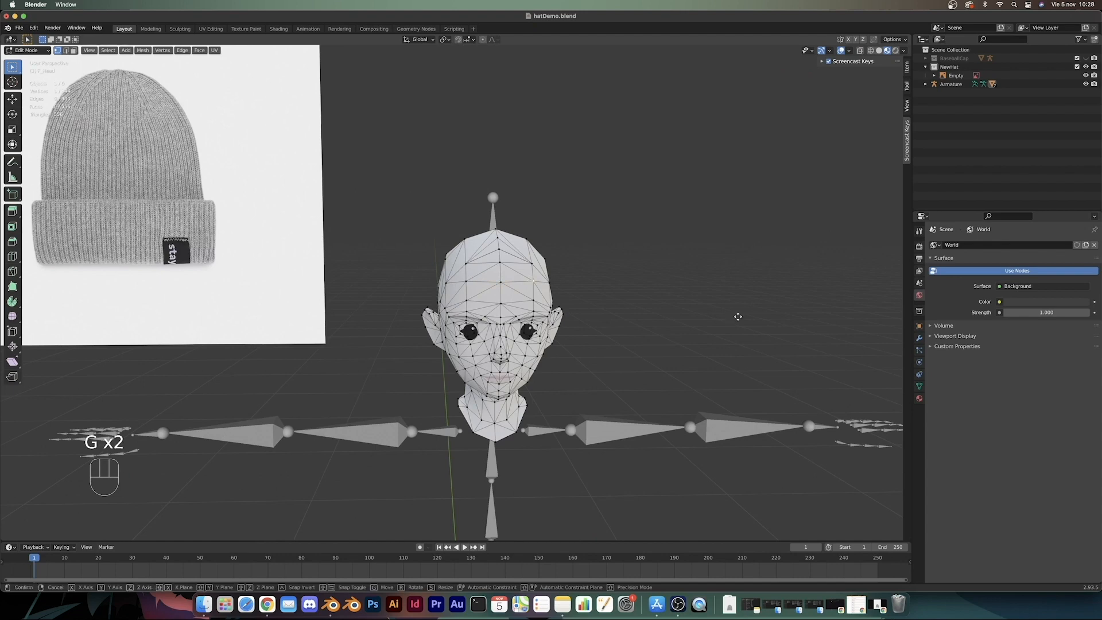
right_click(774, 308)
Step: Select all of the head mesh's geometry and clear its custom split normals data
scroll(767, 312, down, 4)
key(a)
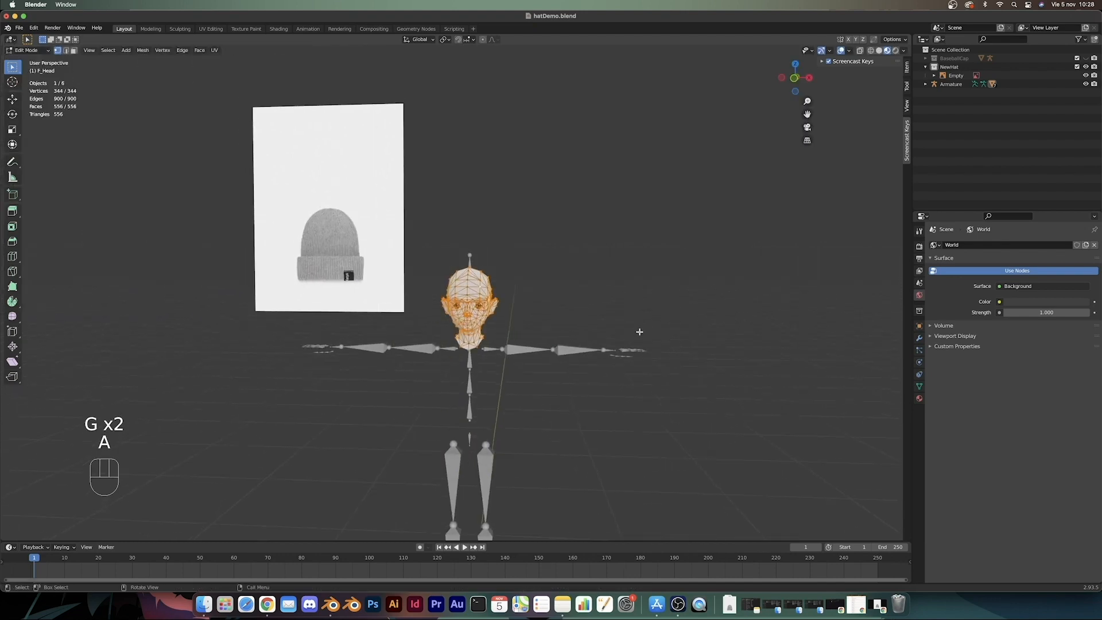
scroll(637, 325, up, 3)
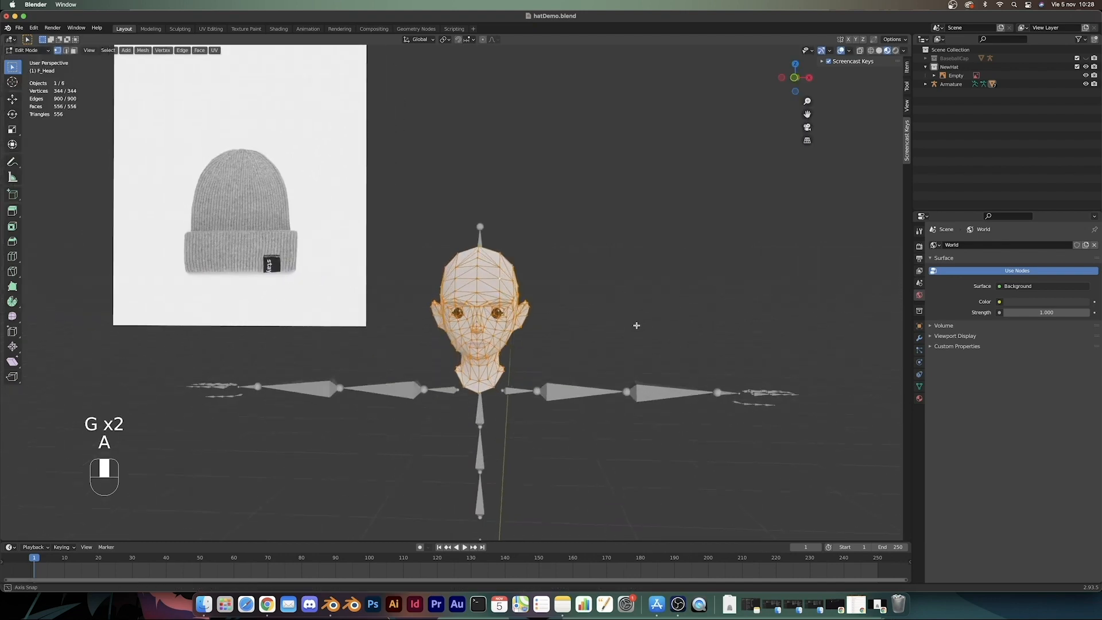
click(918, 386)
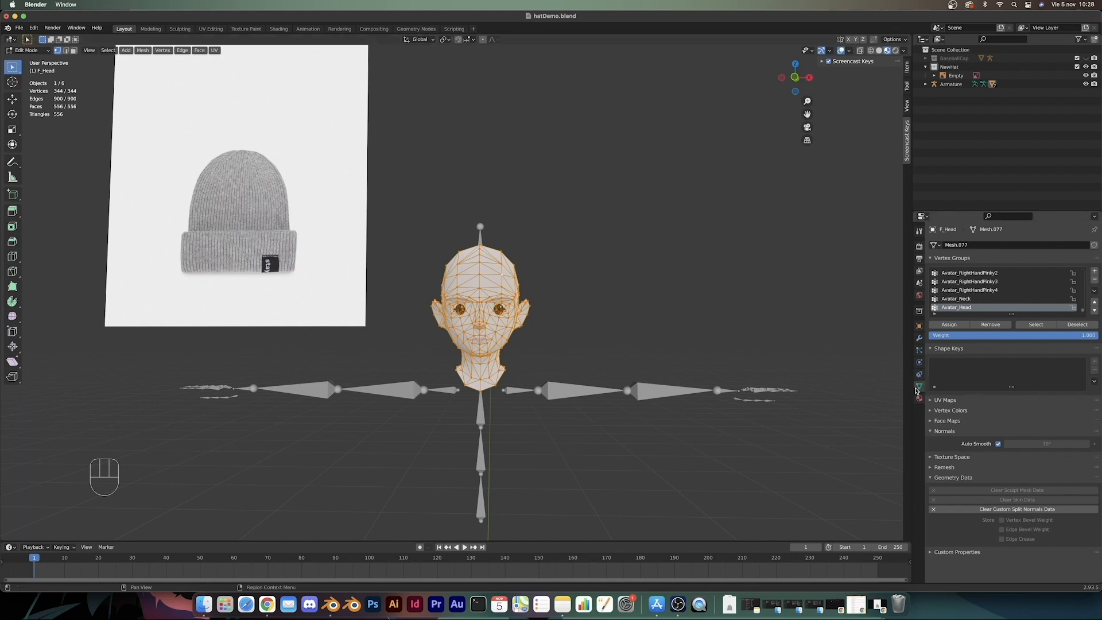
click(934, 508)
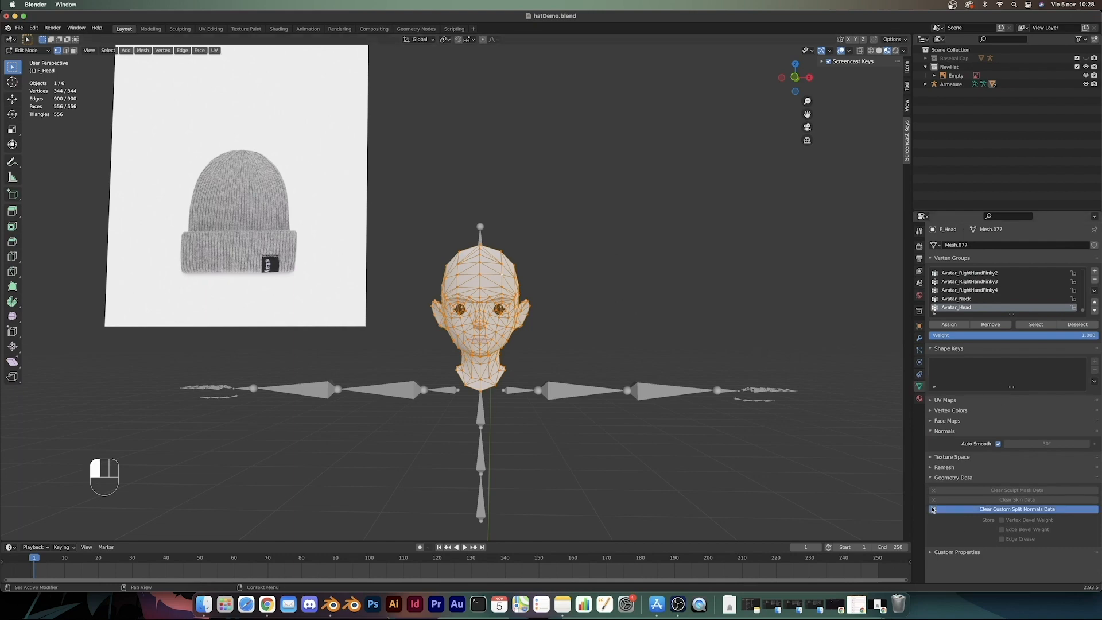
middle_drag(408, 351, 615, 376)
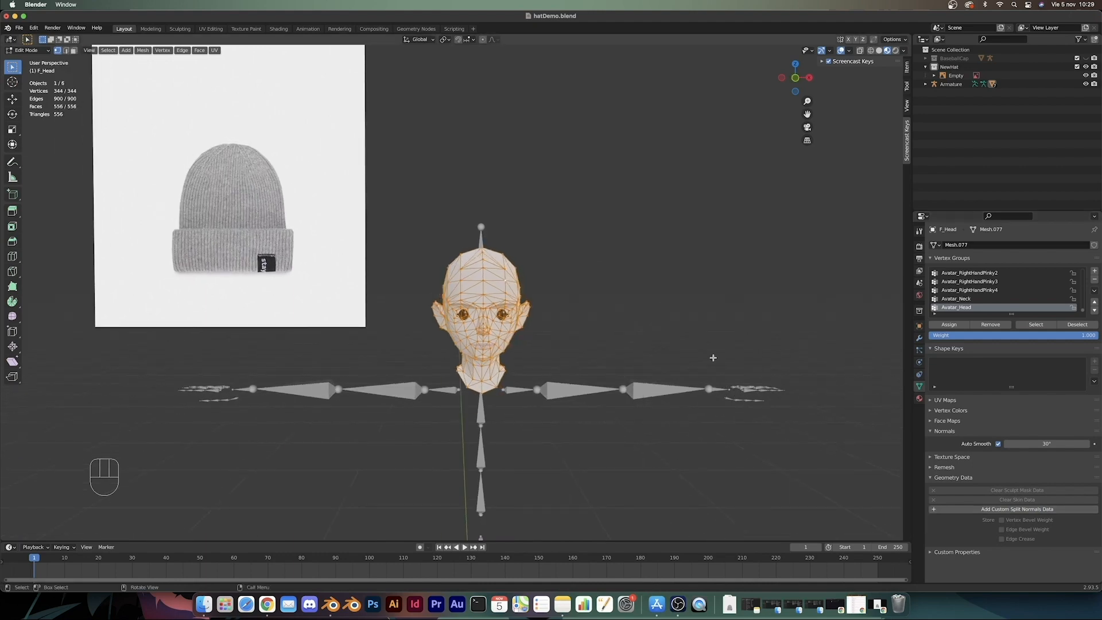
Step: Merge the head mesh's duplicate vertices by distance, using a merge distance of 0.0001 m
click(142, 51)
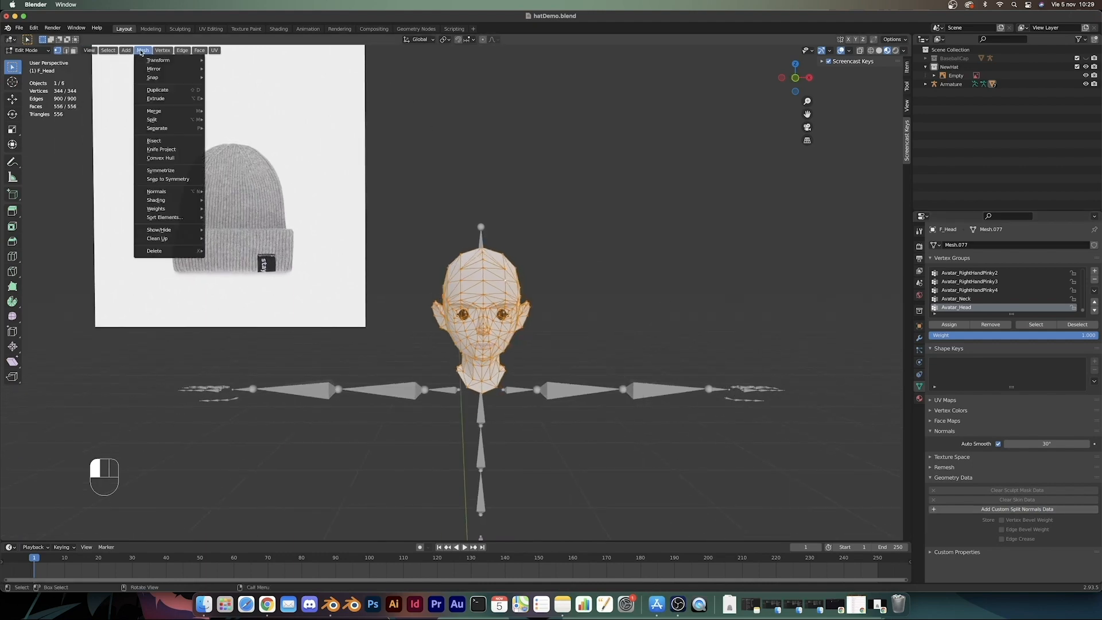
mouse_move(201, 251)
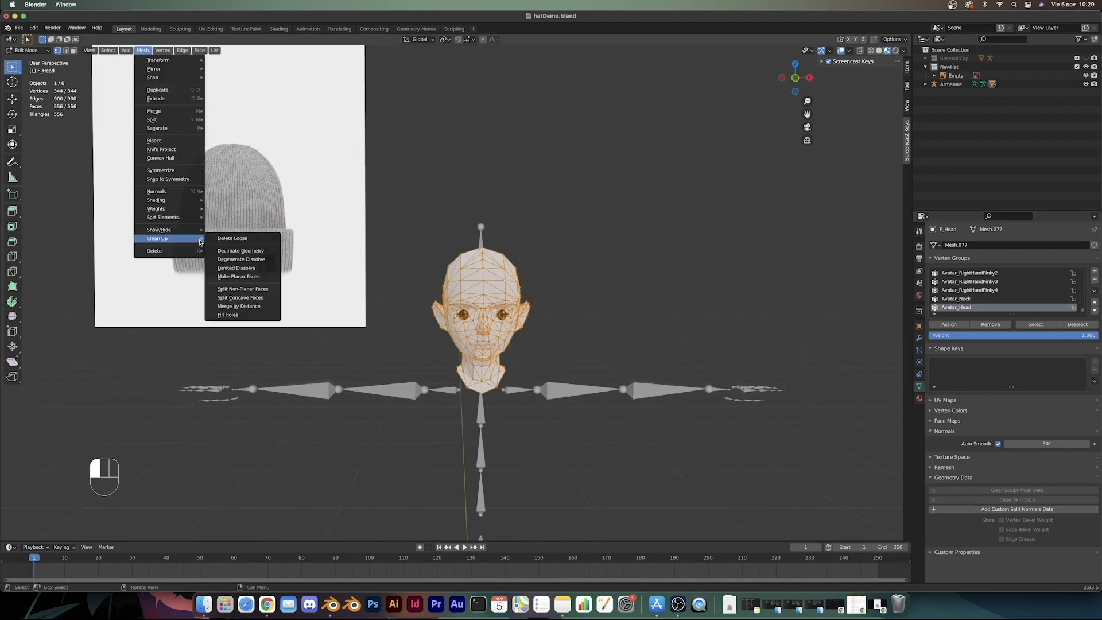
click(242, 308)
middle_drag(746, 336, 708, 333)
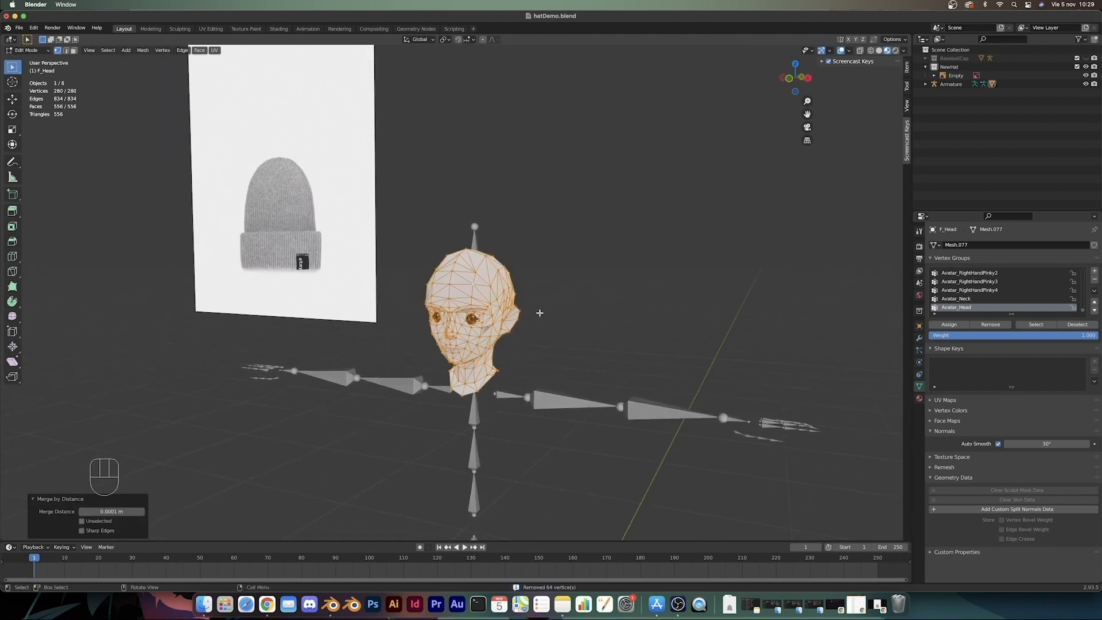
Step: Convert the head mesh's triangles to quads
key(alt+j)
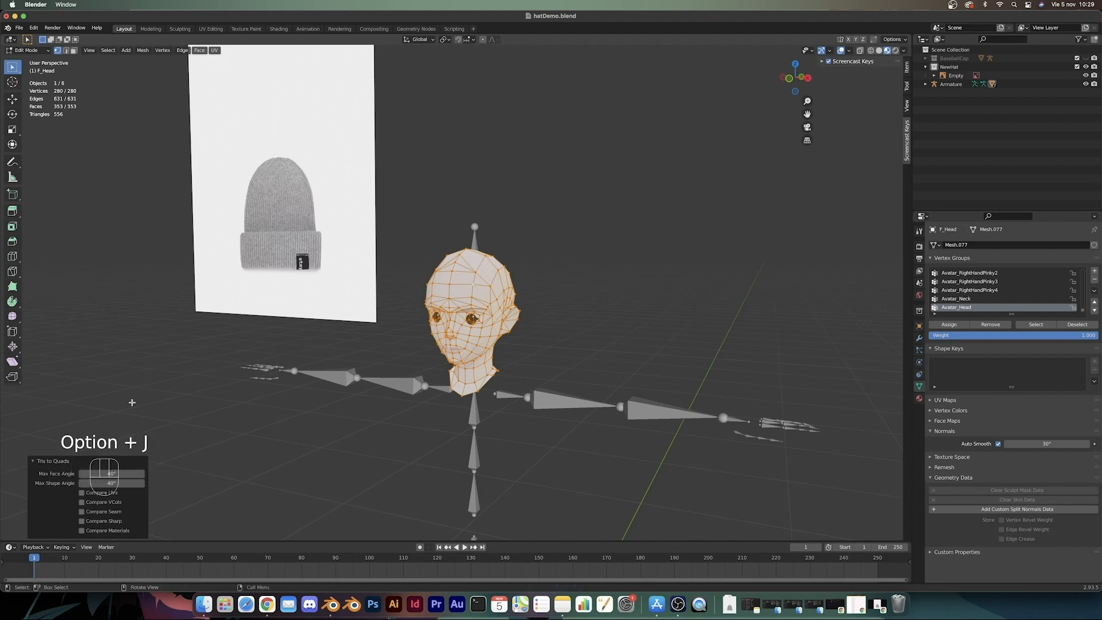
click(34, 462)
middle_drag(684, 319, 601, 335)
middle_drag(473, 252, 354, 292)
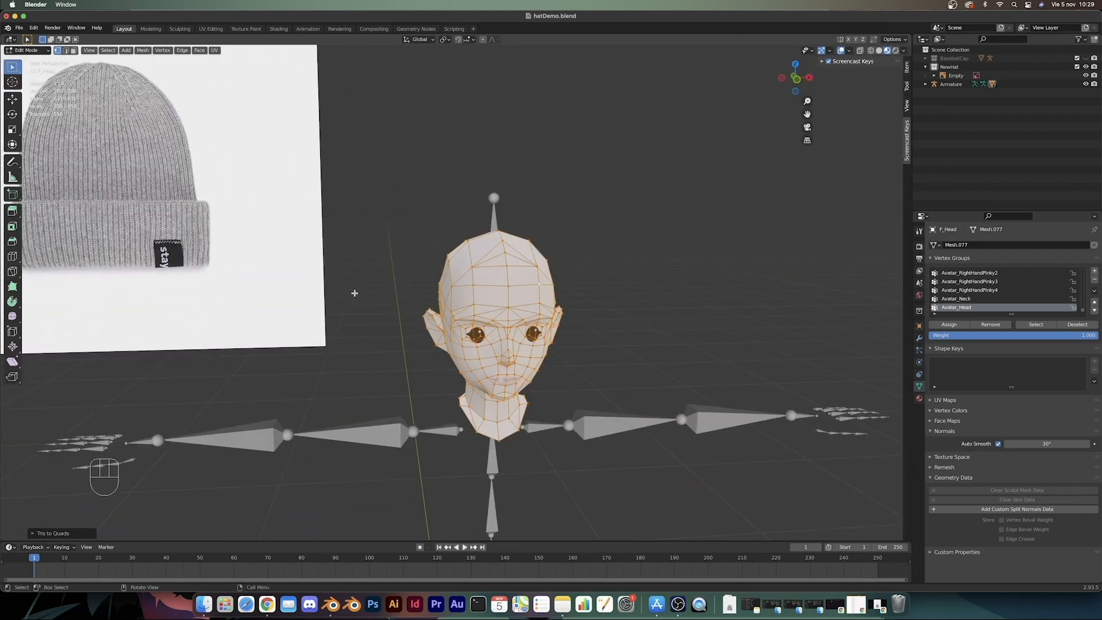
Step: Try moving a forehead vertex of the cleaned-up head mesh to check its connected topology
middle_drag(451, 275, 486, 267)
click(487, 260)
middle_drag(576, 298, 432, 291)
key(g)
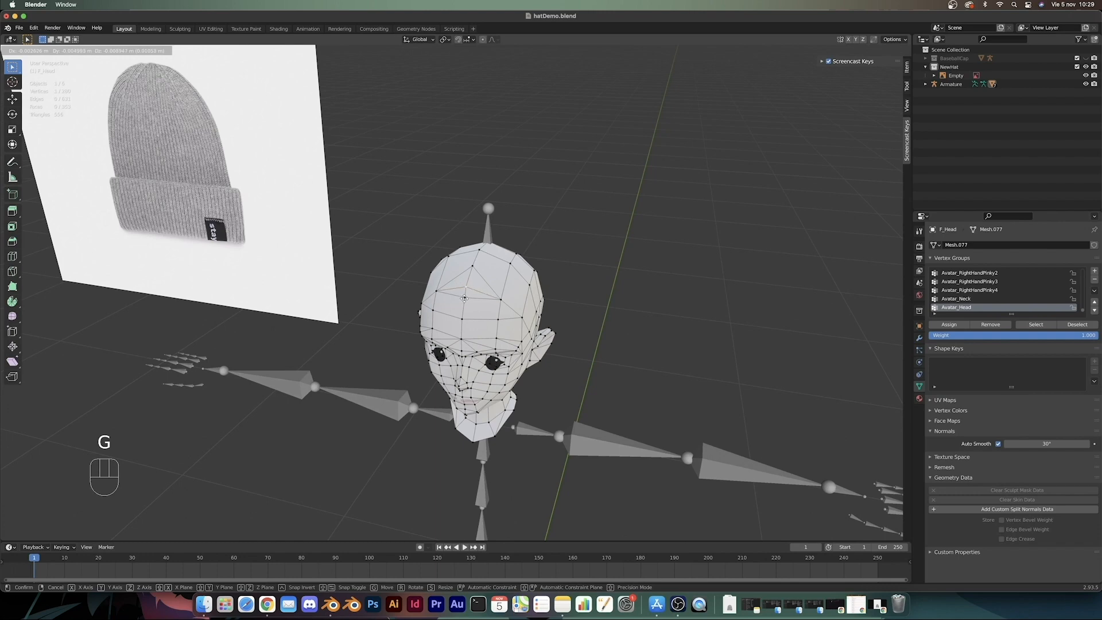
right_click(464, 298)
scroll(516, 306, down, 4)
middle_drag(516, 307, 535, 278)
scroll(534, 279, up, 3)
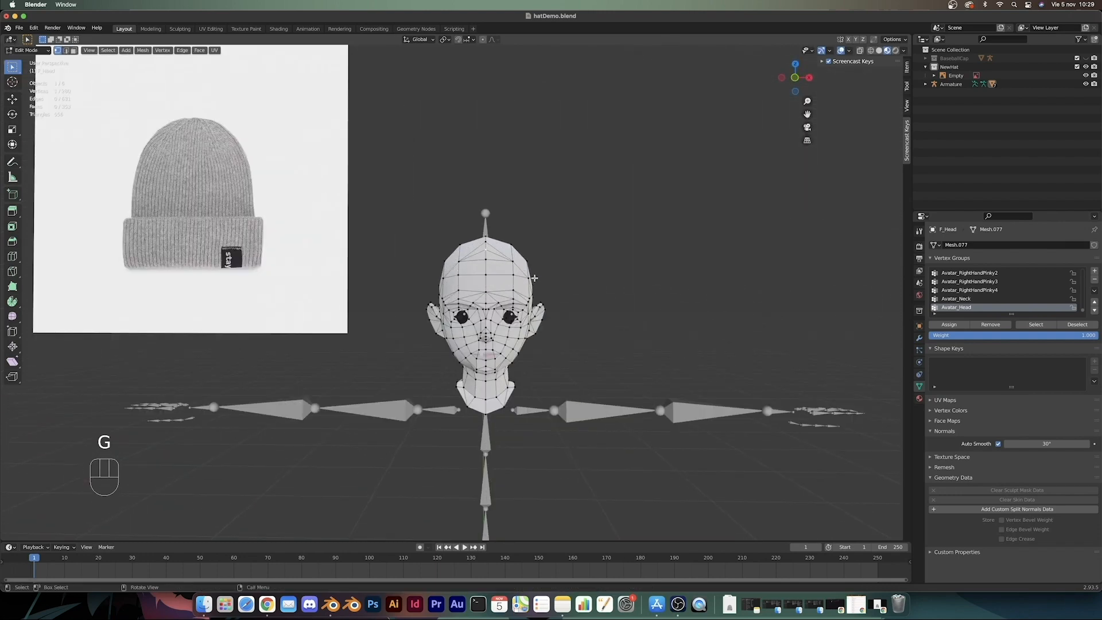
mouse_move(523, 347)
middle_down()
mouse_move(618, 362)
mouse_move(540, 373)
mouse_move(533, 354)
middle_up()
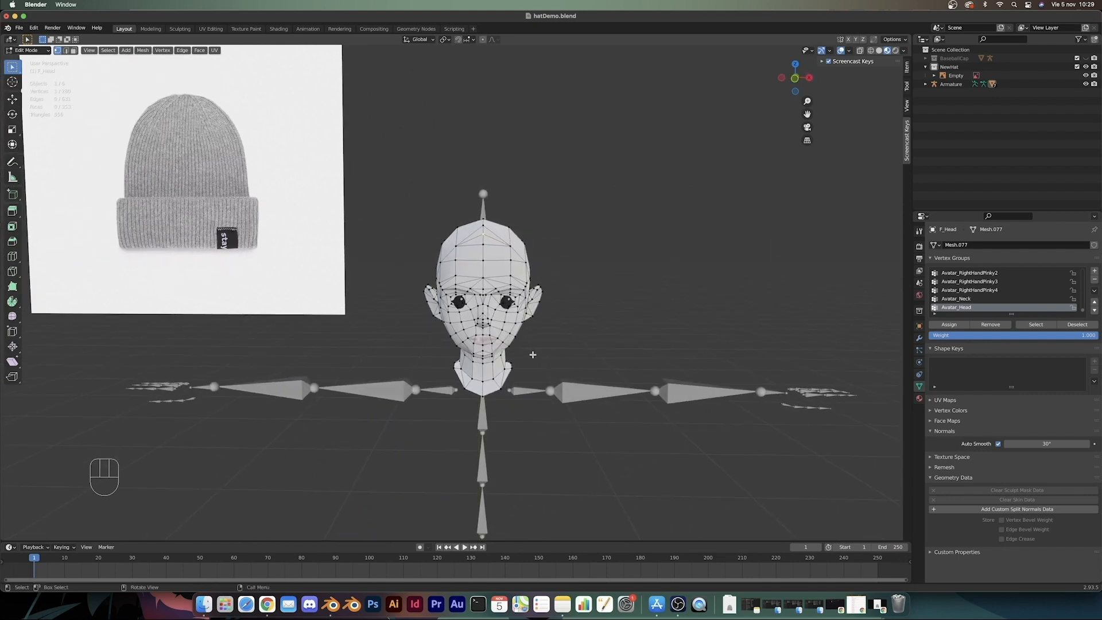
Step: In front view and Object Mode, enable opacity on the beanie reference image and lower it to 0.368
key(KP_1)
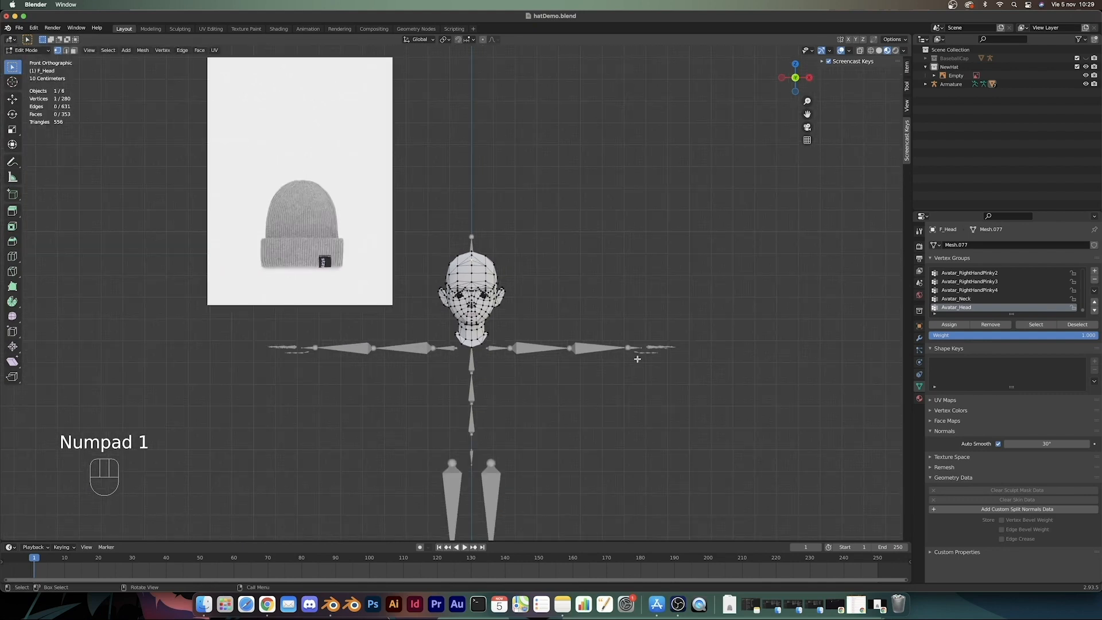
key(Tab)
click(256, 174)
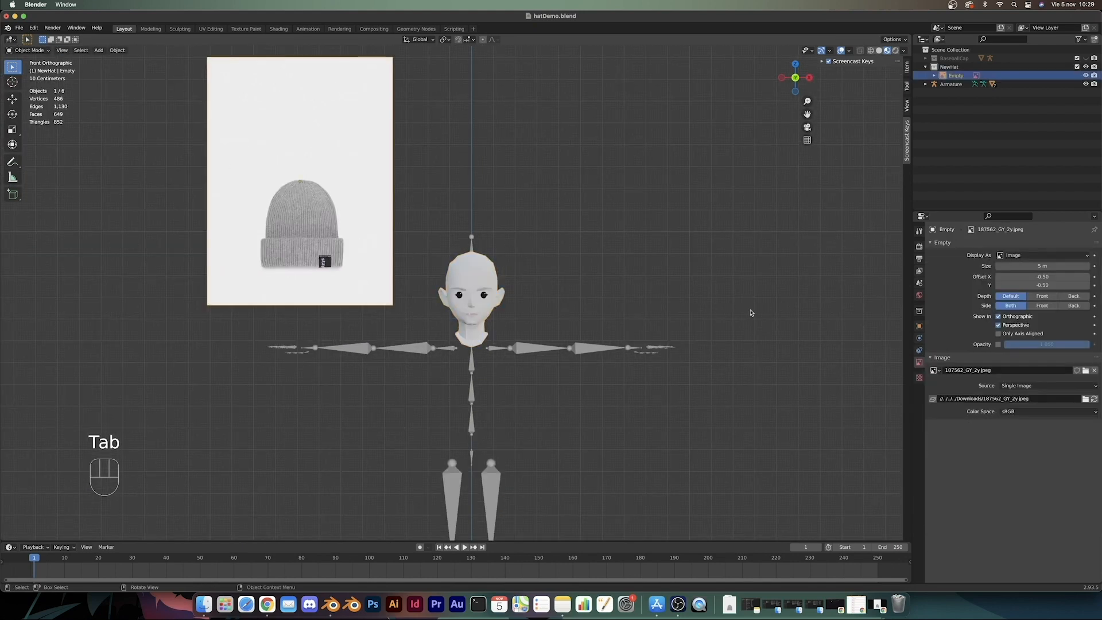
click(999, 344)
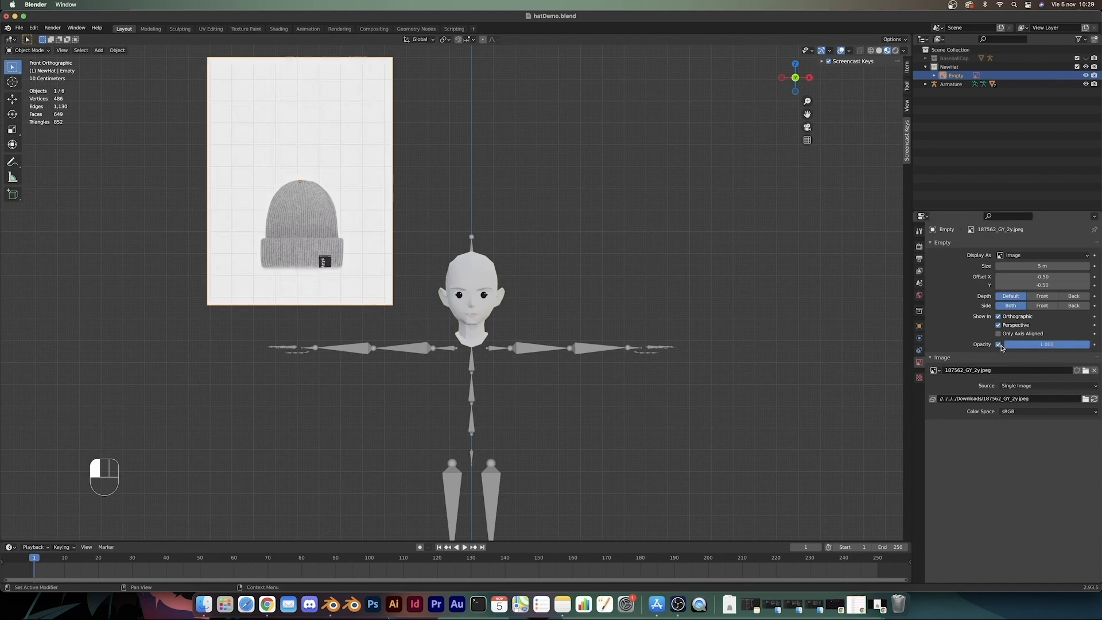
drag(1065, 345, 1012, 346)
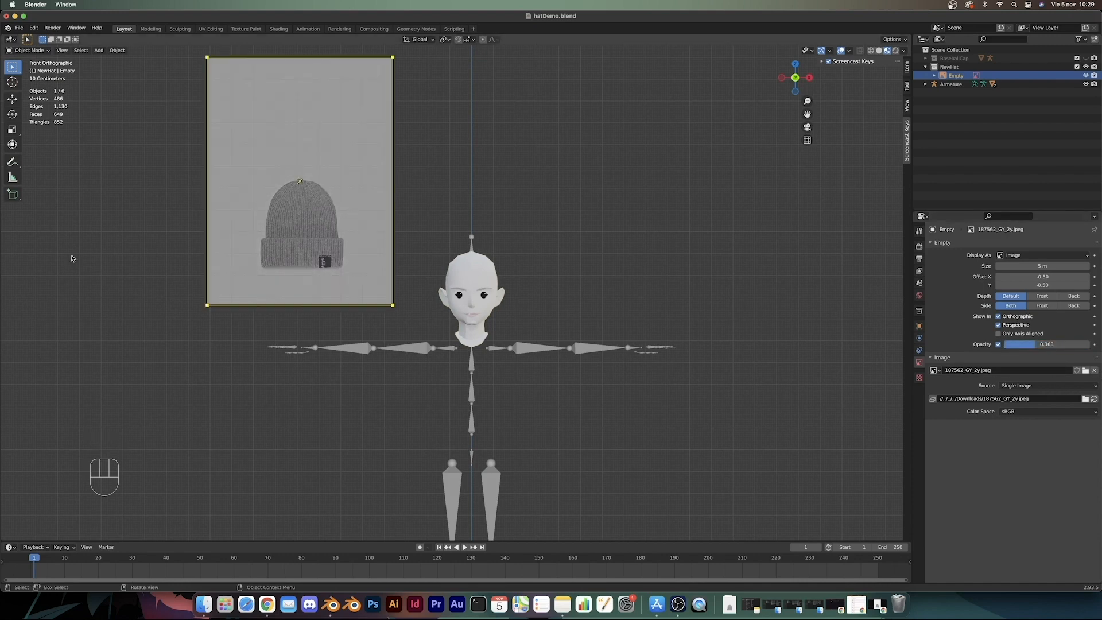
Step: Move the beanie reference image over the head and bring it forward along Y toward the face
key(g)
click(174, 275)
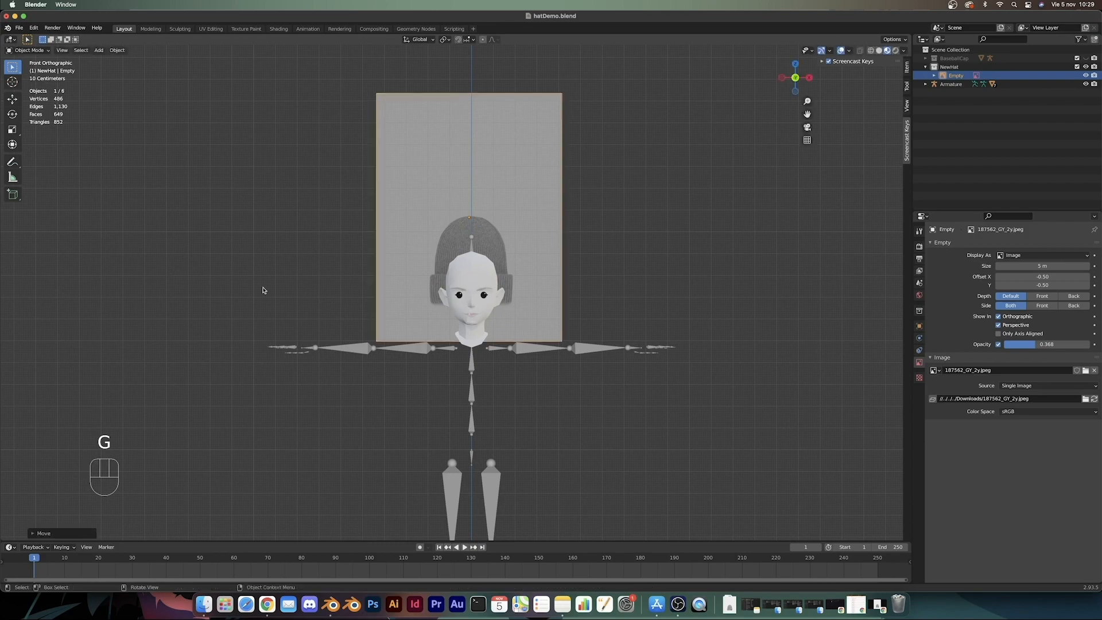
middle_drag(263, 291, 607, 340)
key(g)
key(y)
click(598, 335)
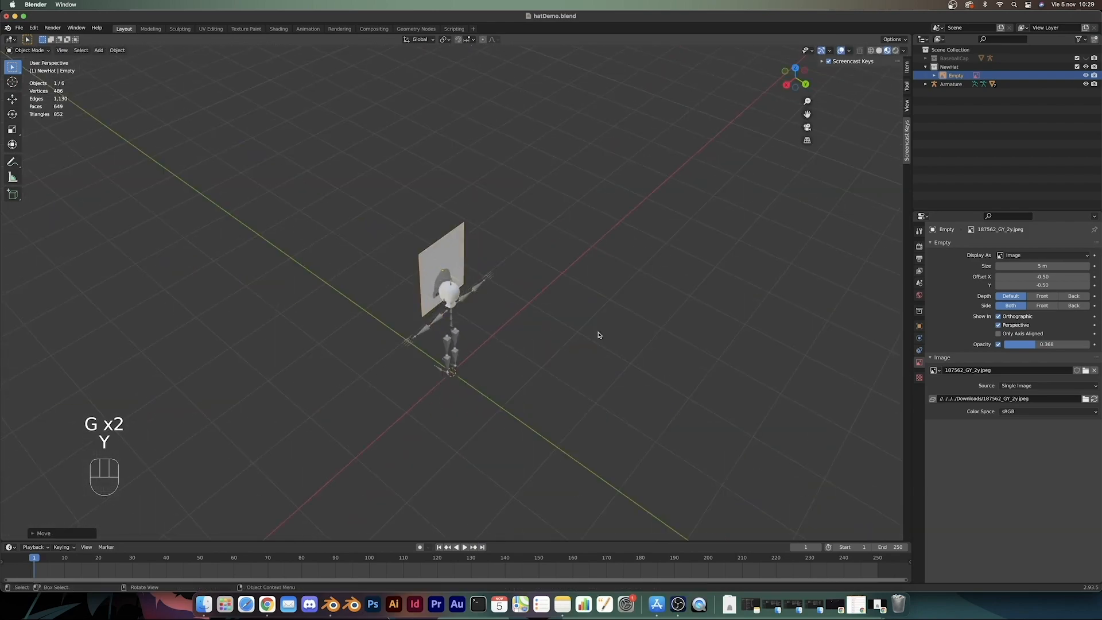
Step: Scale the reference image down so the beanie fits the head's width and lower it slightly along Z
key(KP_1)
scroll(593, 325, up, 5)
key(s)
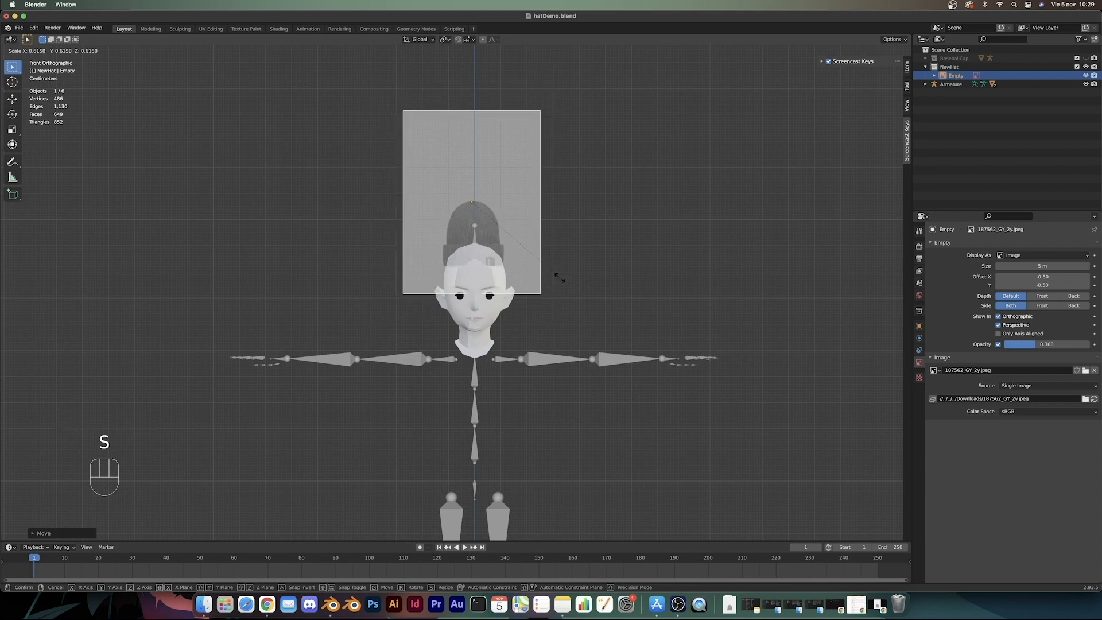
click(586, 296)
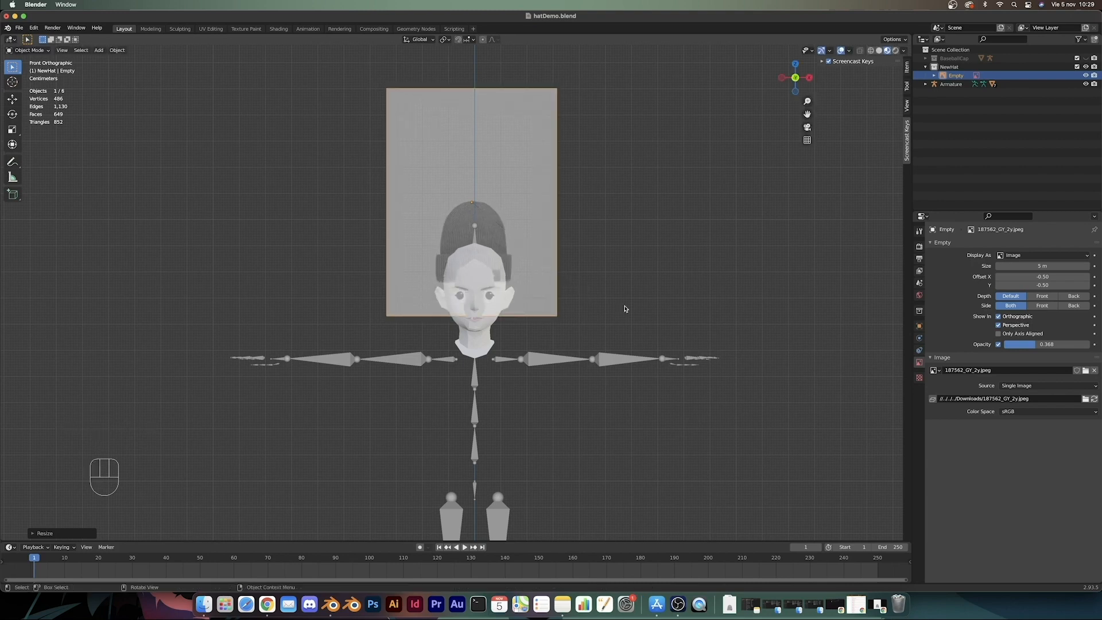
key(g)
key(z)
click(624, 308)
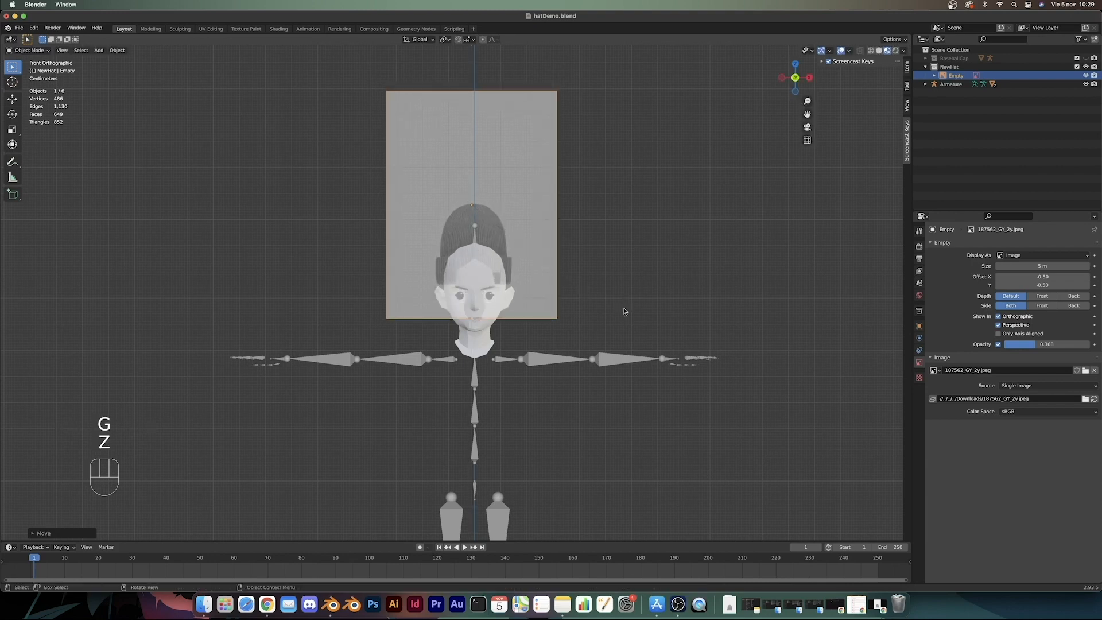
Step: From the side view, move the reference image about 0.026 m forward along Y, in front of the face
middle_drag(624, 310, 522, 329)
key(KP_3)
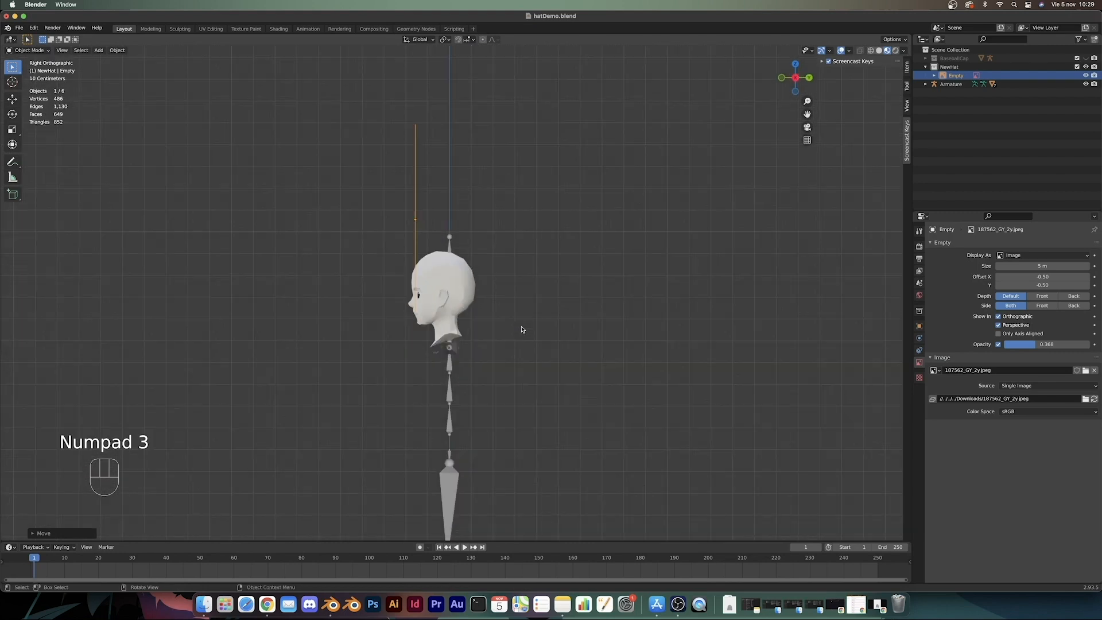
key(g)
key(y)
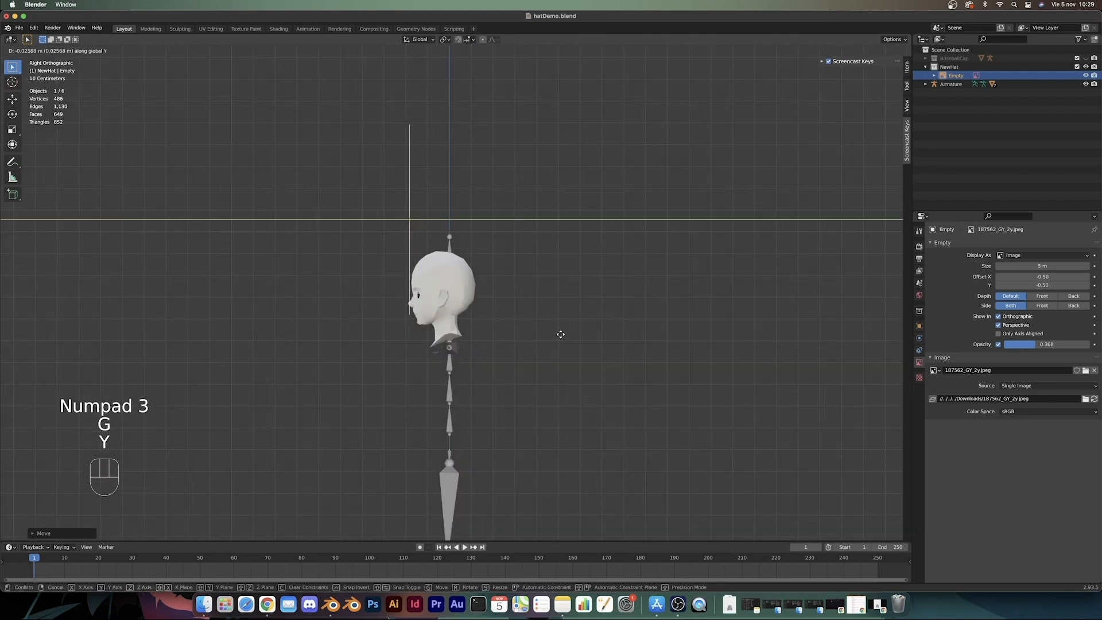
click(562, 337)
Step: In front view, lower the reference image about 0.008 m along Z to align the beanie with the head
key(KP_1)
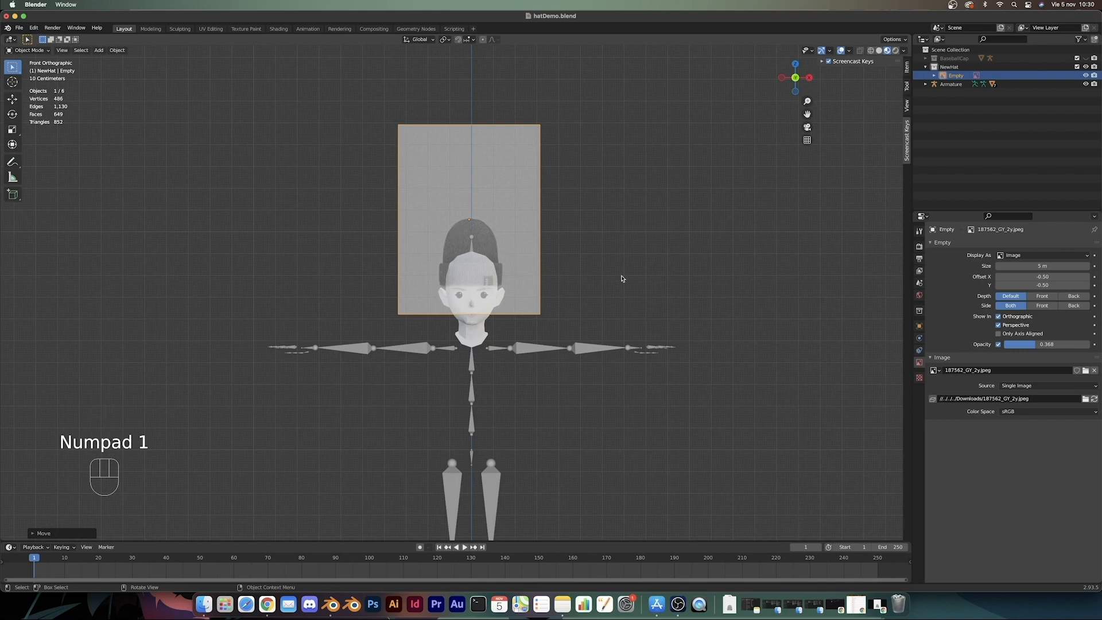
scroll(621, 278, up, 3)
key(g)
key(z)
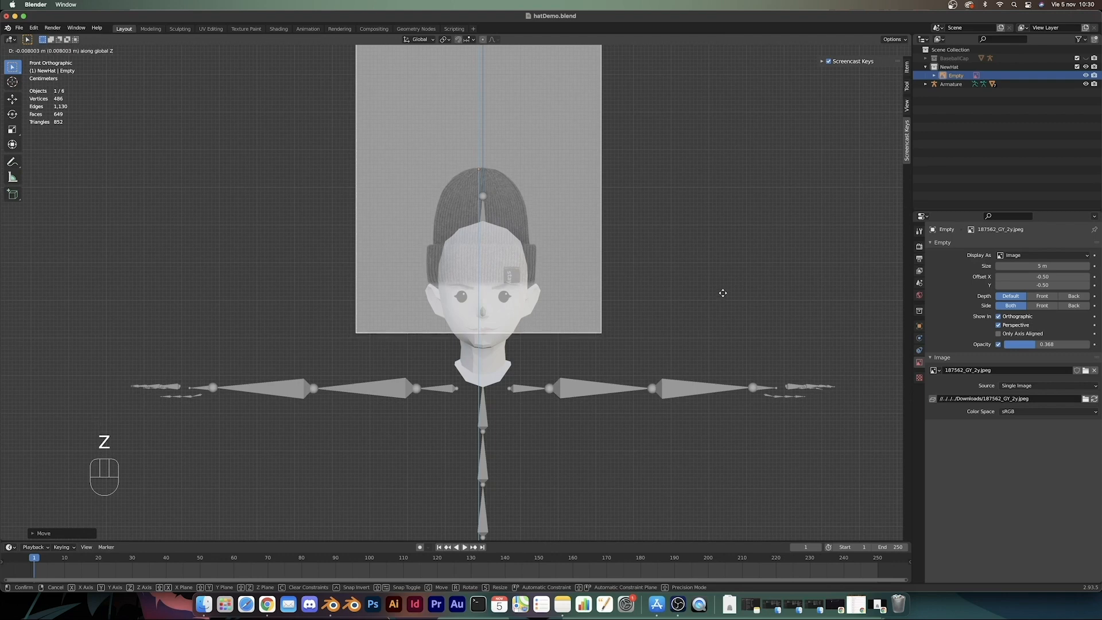
click(723, 293)
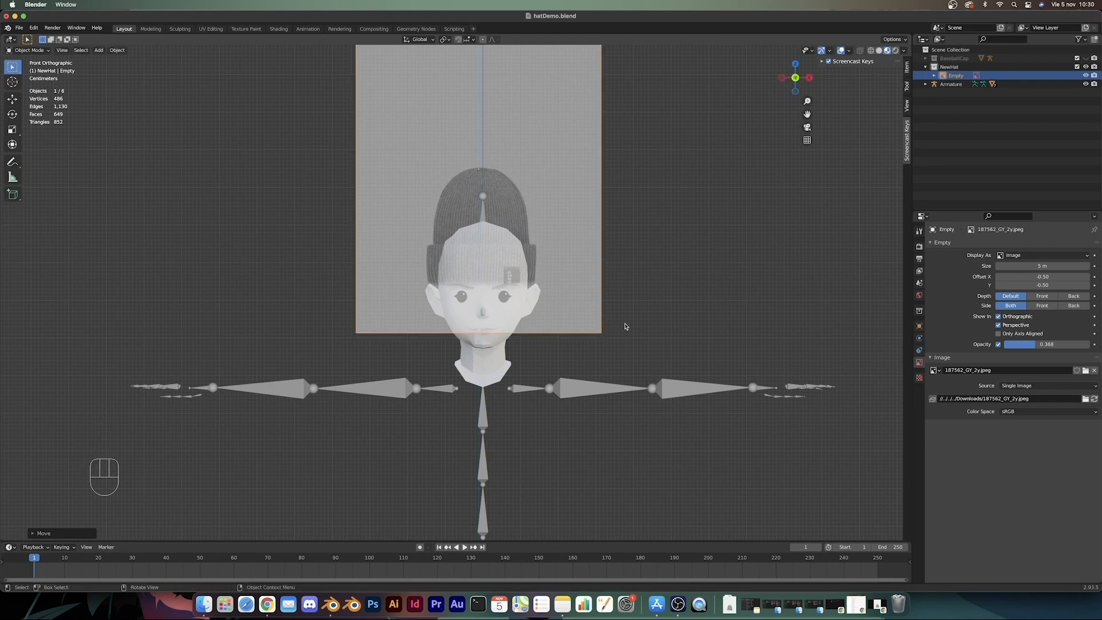
Step: Move the reference image exactly 1 m along X, clear of the head
scroll(612, 297, down, 4)
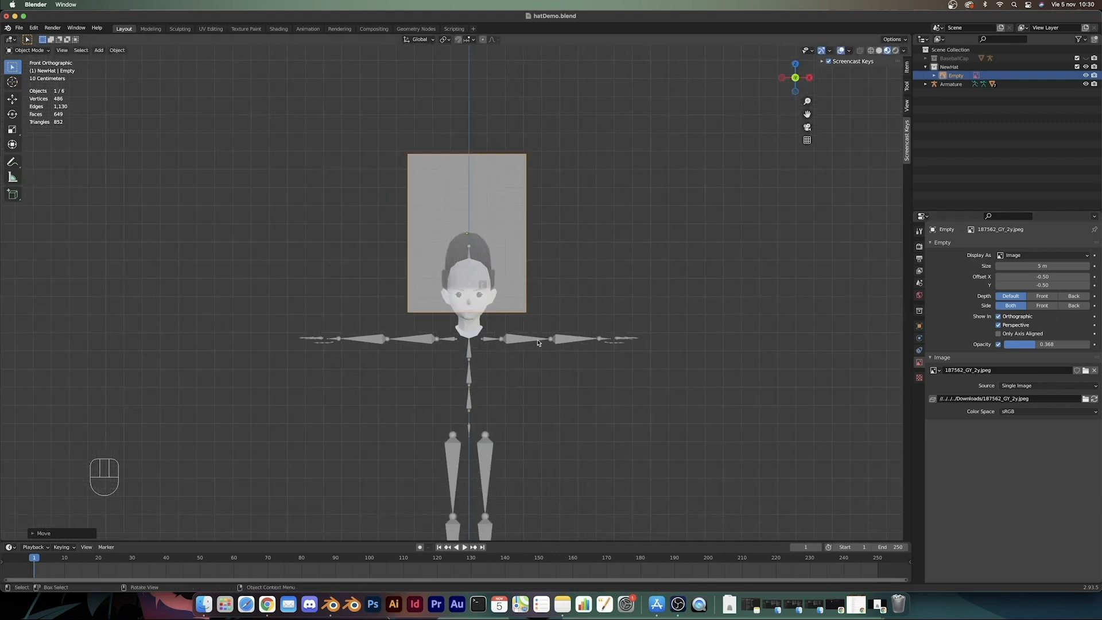
key(g)
key(x)
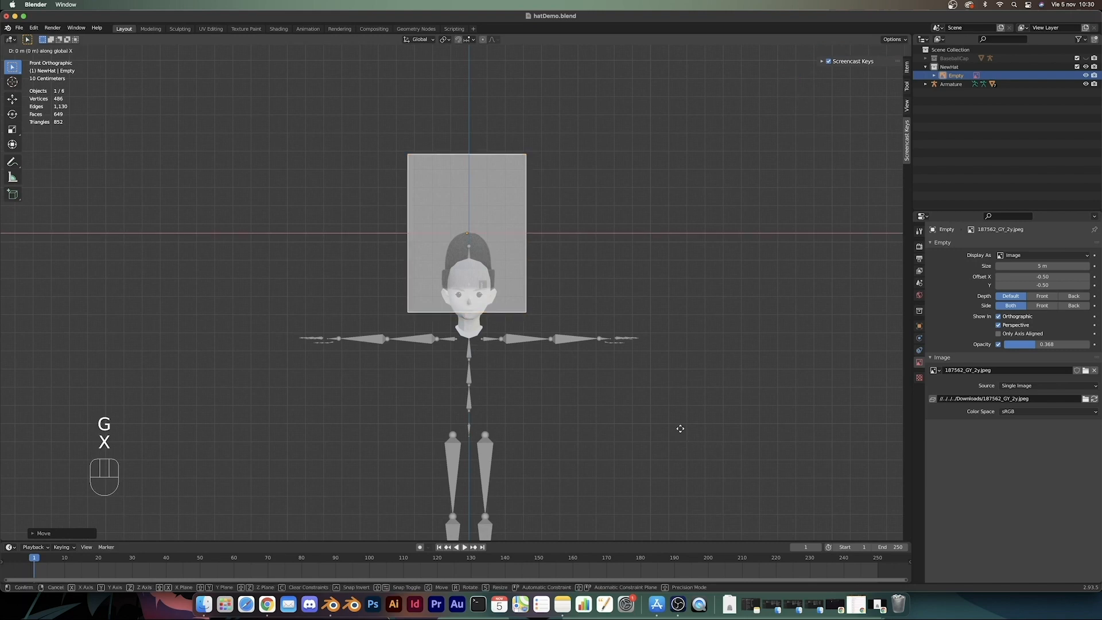
key(1)
click(651, 400)
Step: In Edit Mode on the head, select the row of vertices across the forehead and flatten it by scaling along Z
click(481, 279)
scroll(481, 280, up, 4)
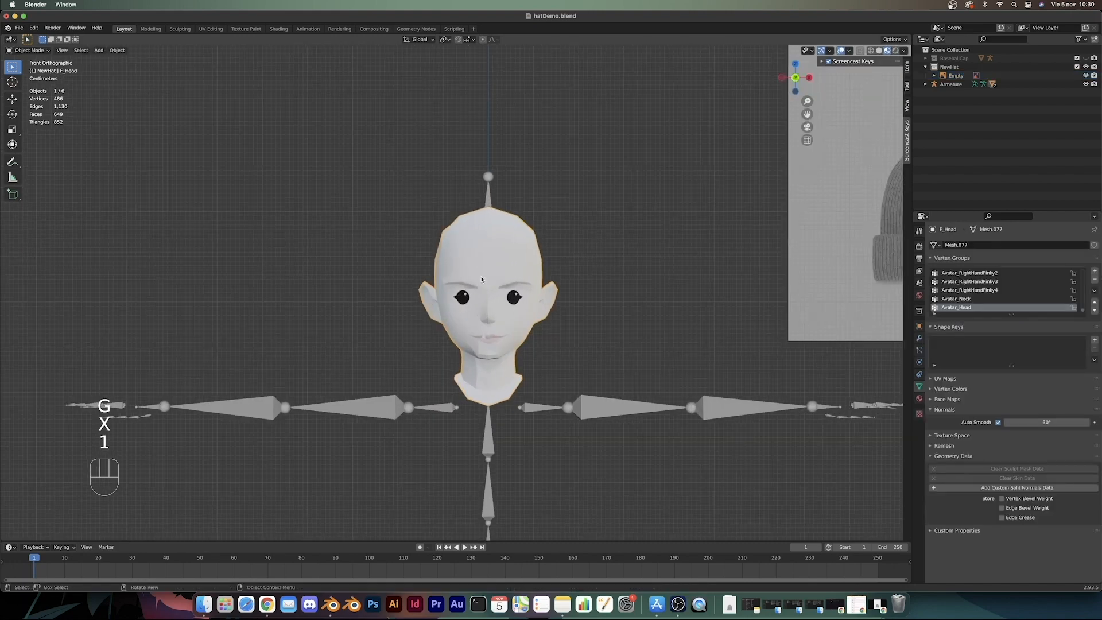
key(Tab)
scroll(487, 285, up, 2)
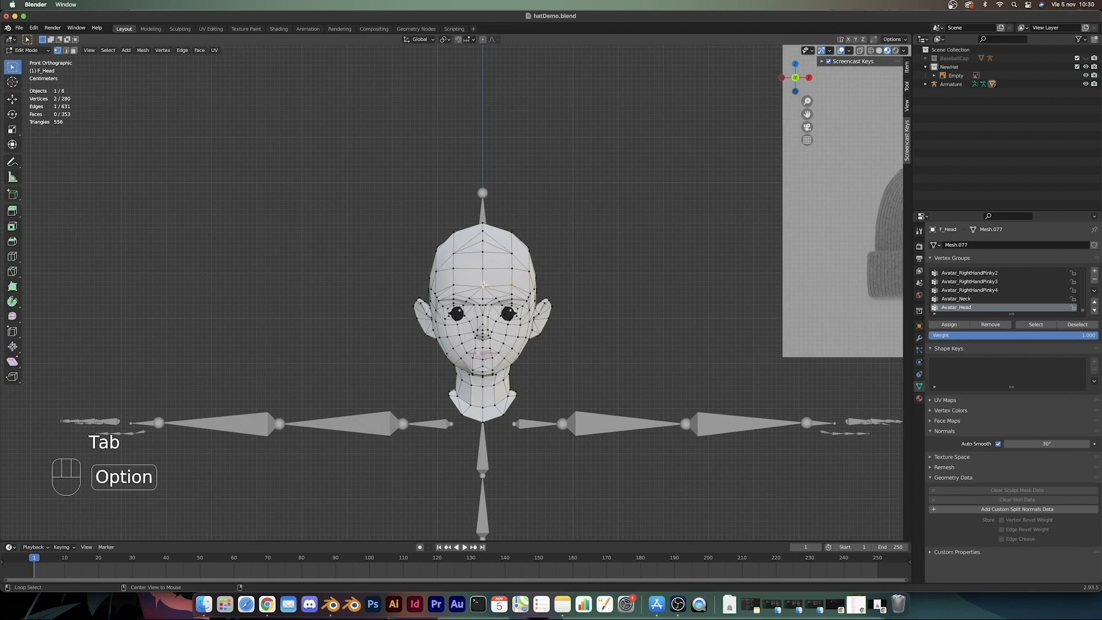
middle_drag(483, 285, 580, 329)
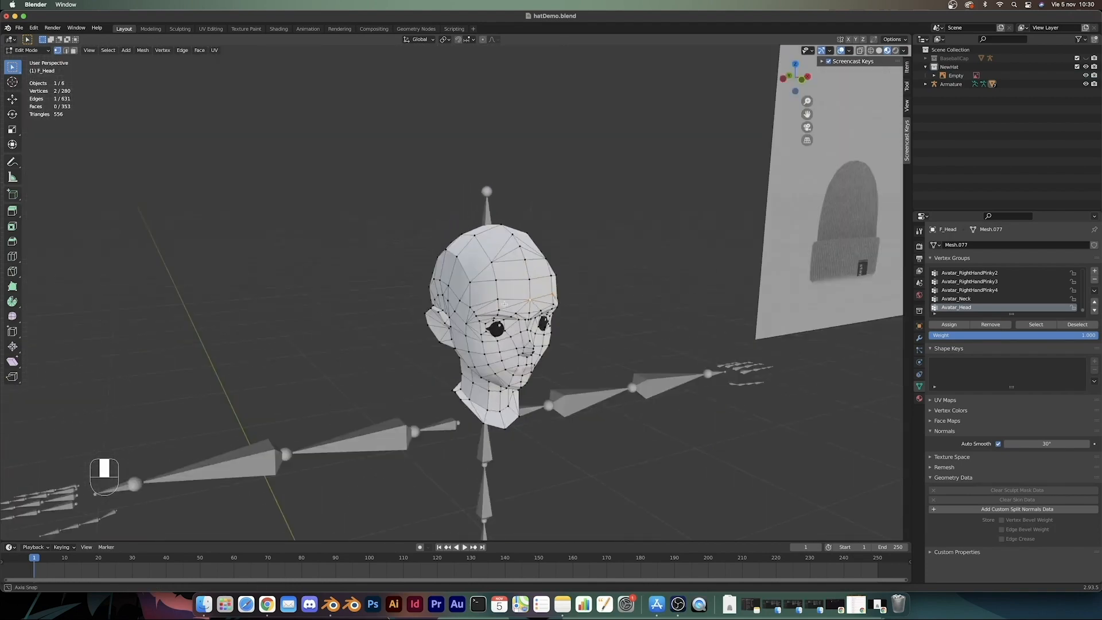
middle_drag(504, 303, 601, 301)
key(shift)
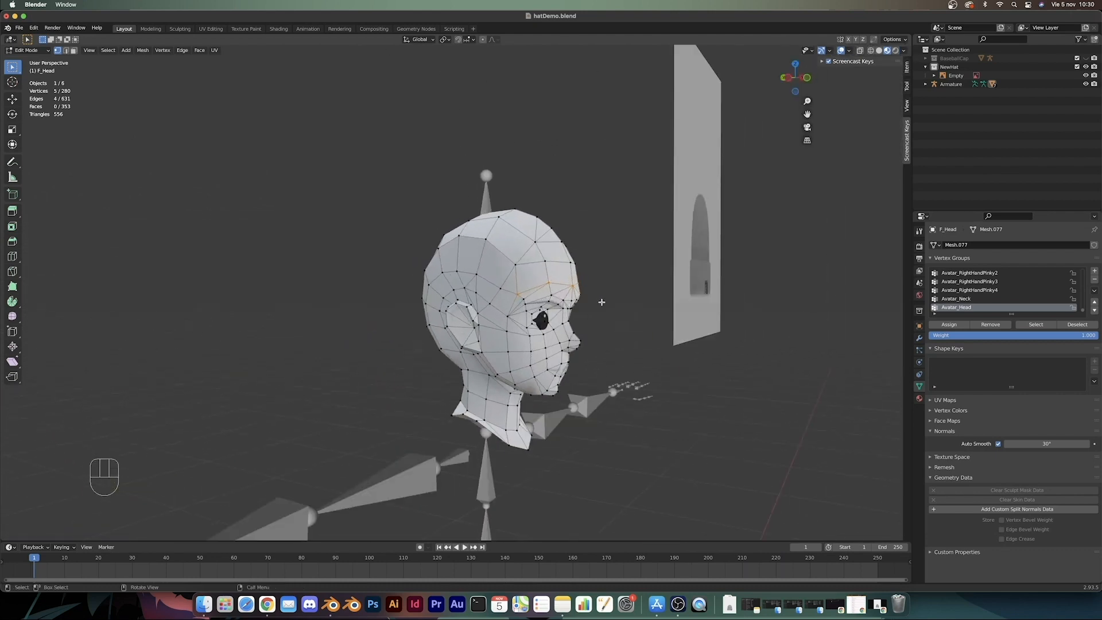
key(KP_1)
key(s)
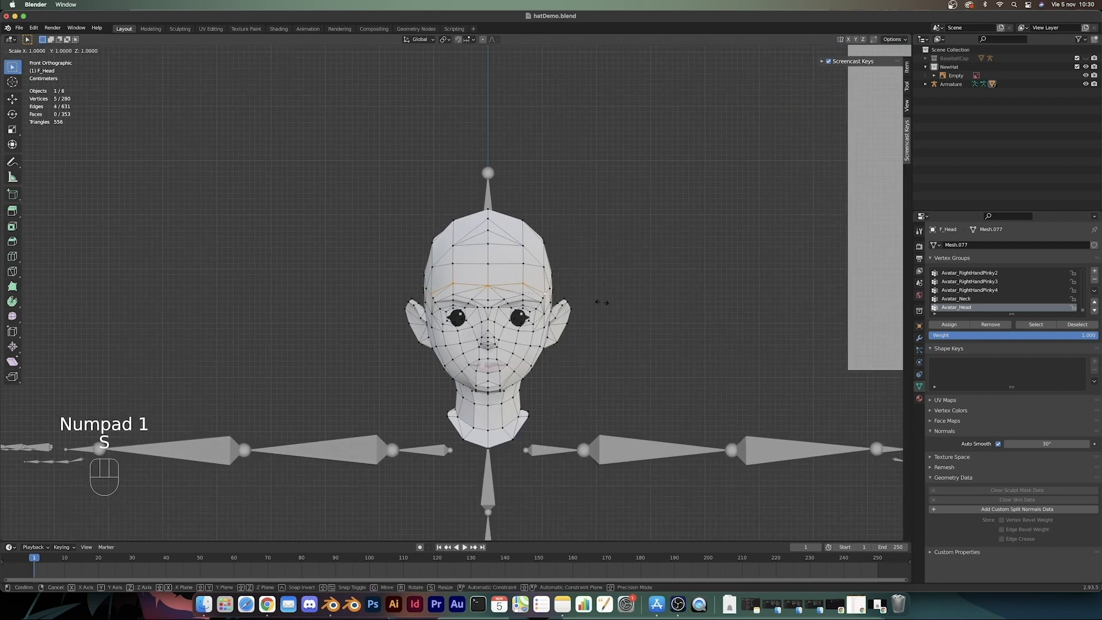
key(z)
Step: Move the vertex at the side of the forehead along Z with snapping to level it with the forehead row
middle_drag(551, 290, 523, 299)
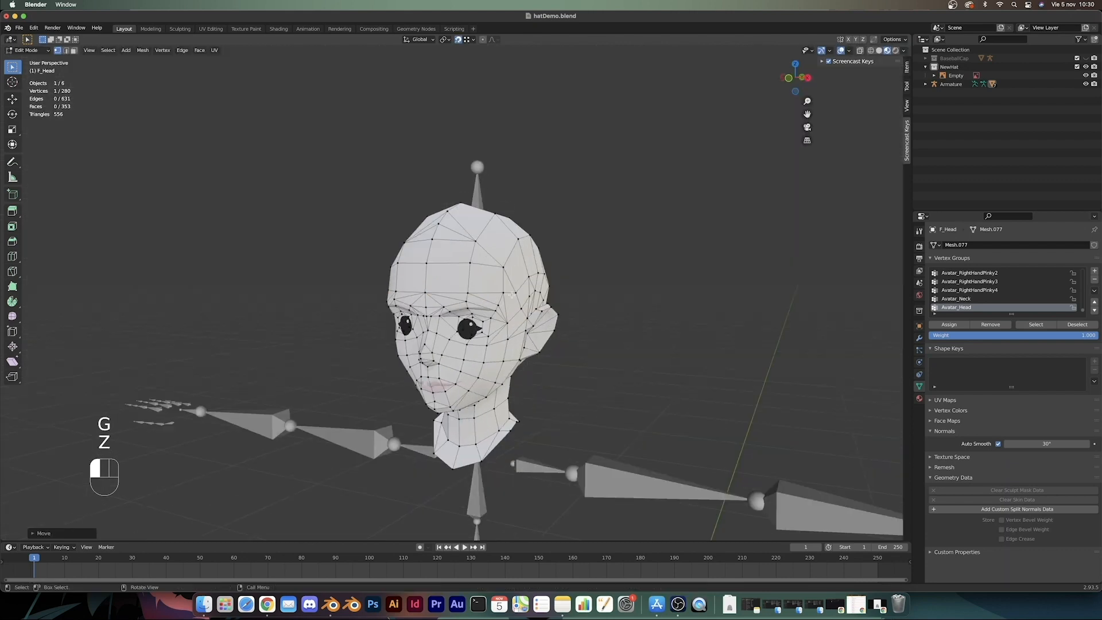
click(497, 291)
key(g)
key(z)
click(481, 288)
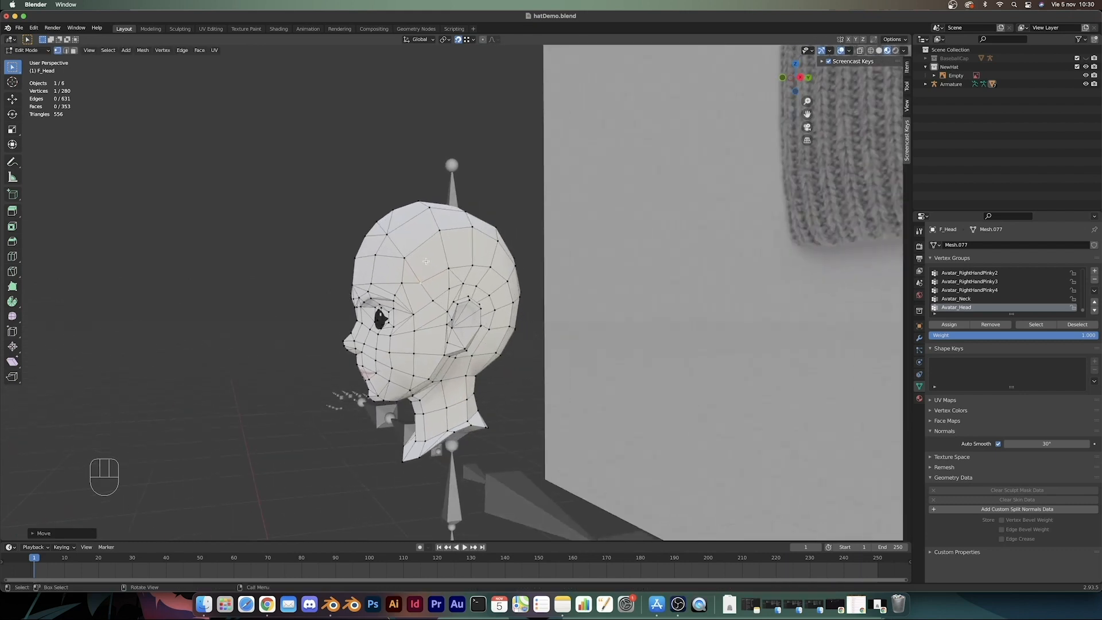
Step: Try to select the line of vertices running from the forehead around the side and back of the head
middle_drag(613, 307, 547, 315)
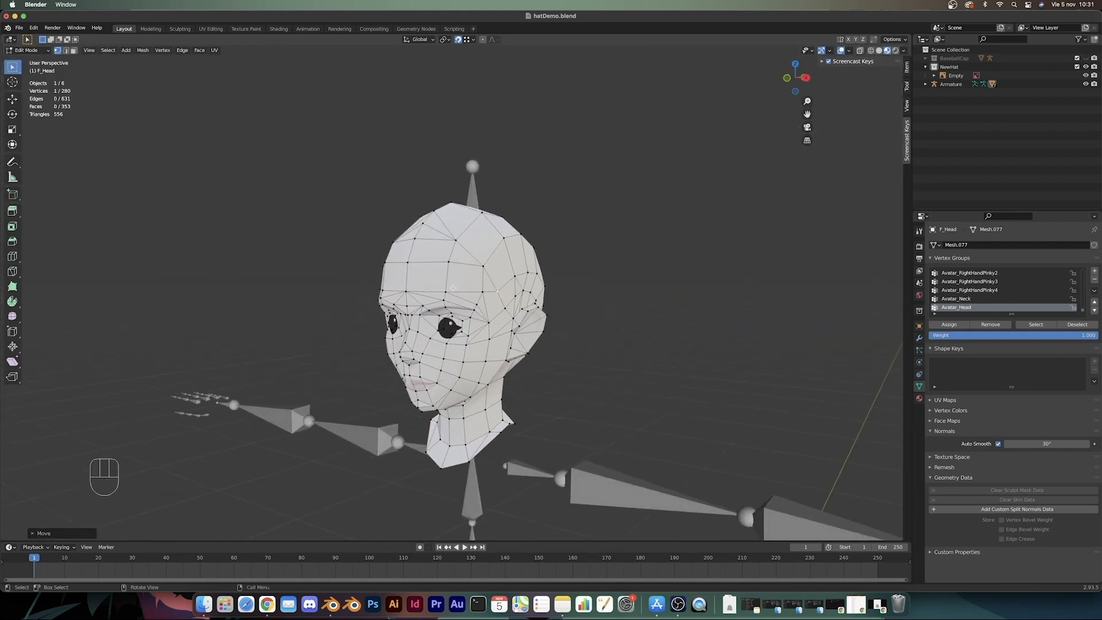
key(ctrl)
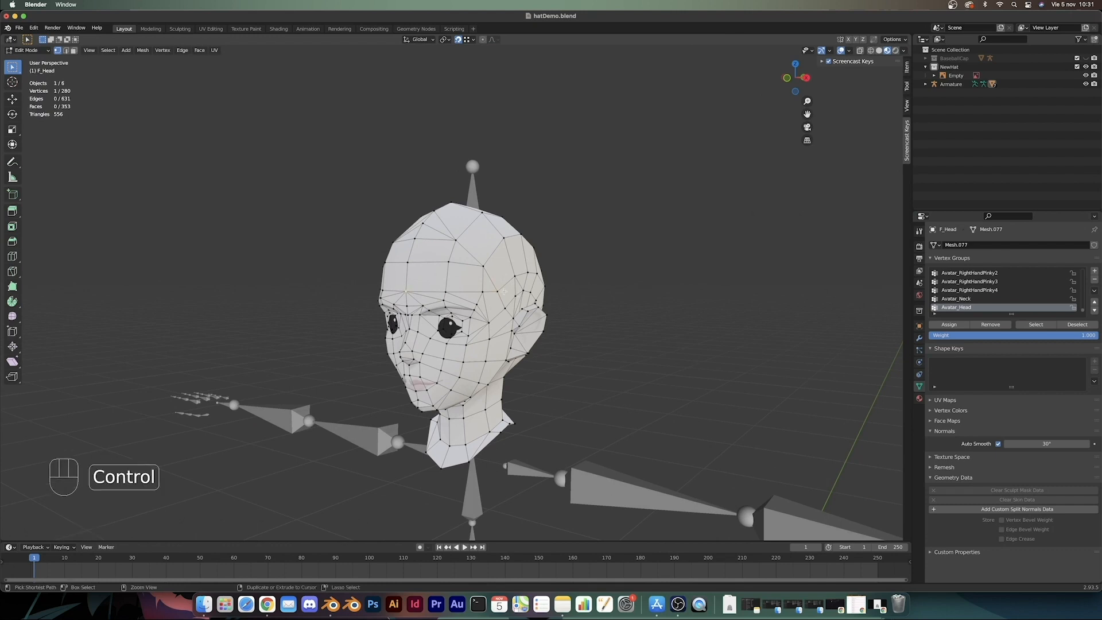
ctrl+click(493, 291)
middle_drag(580, 307, 446, 299)
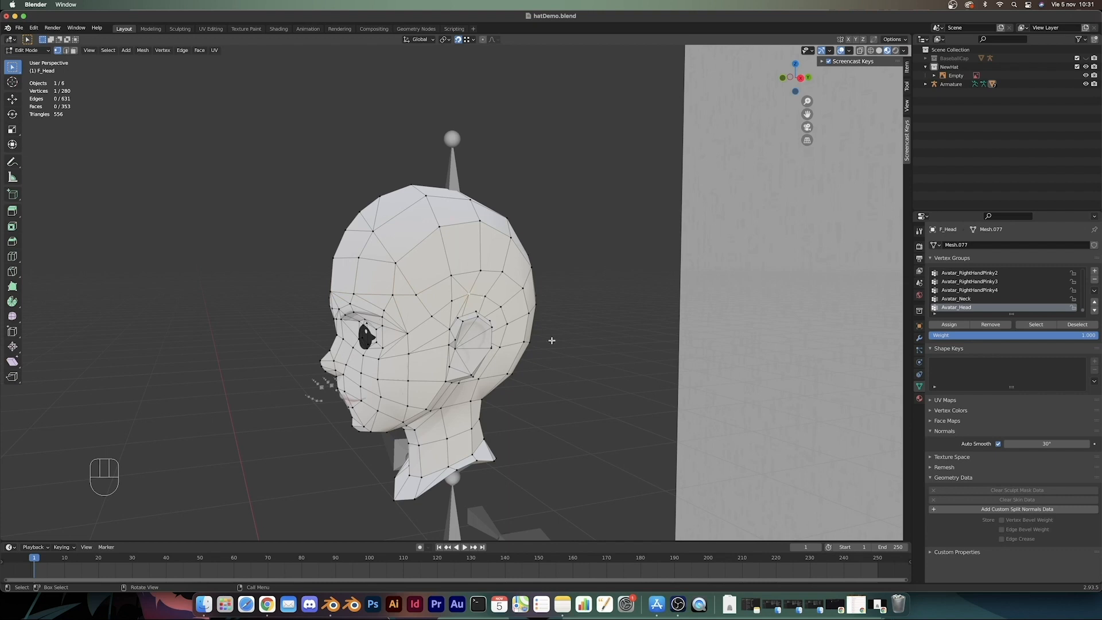
middle_drag(552, 340, 489, 332)
key(ctrl)
ctrl+click(426, 325)
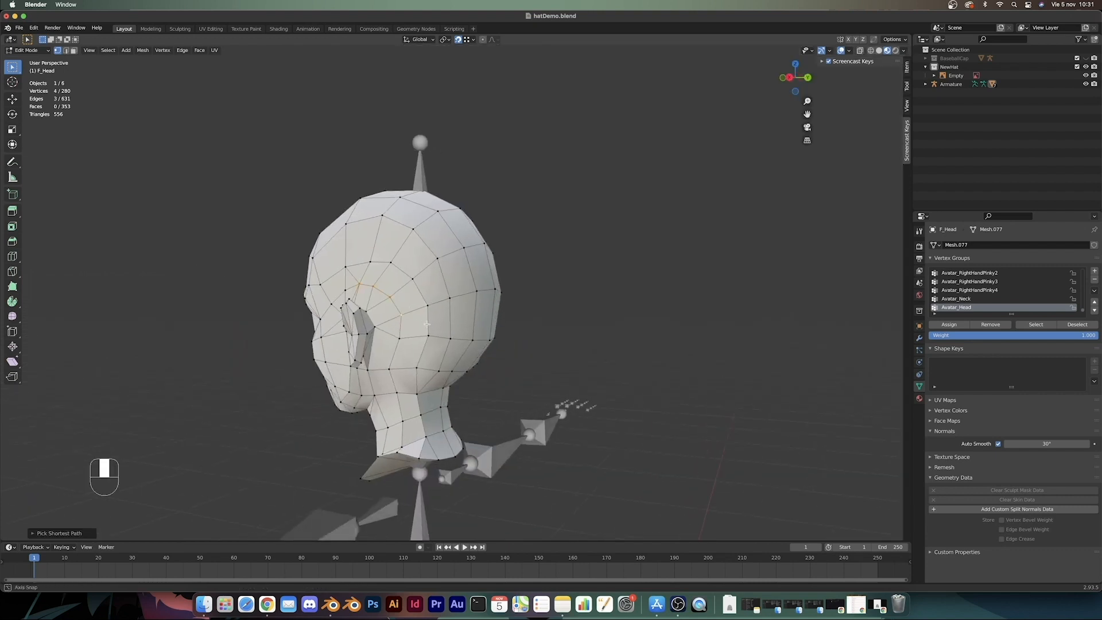
shift+click(499, 339)
middle_drag(499, 338, 392, 327)
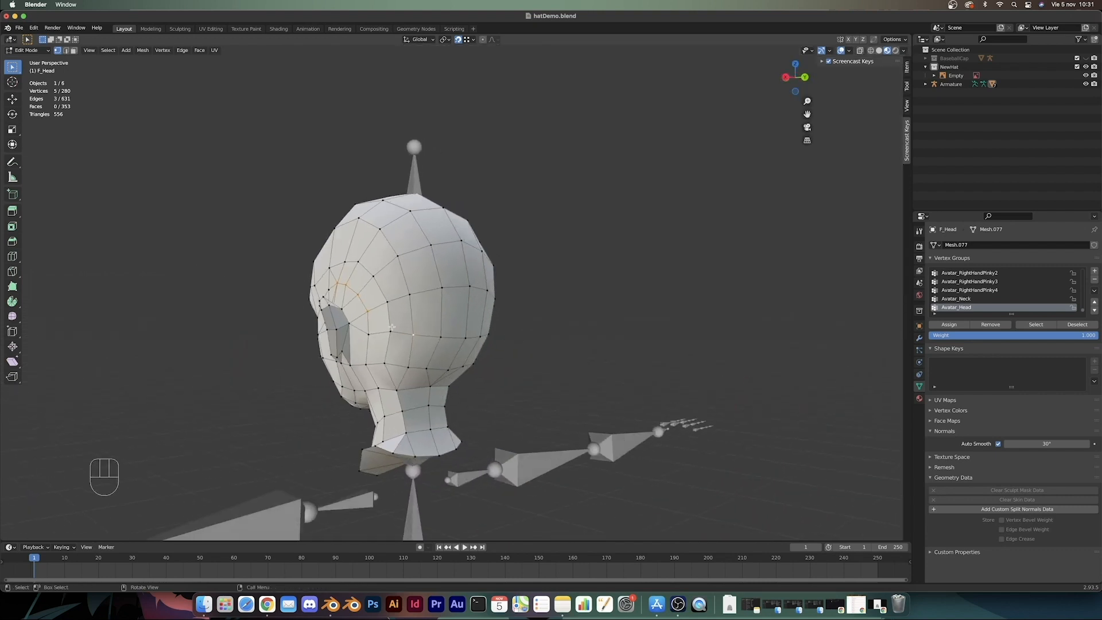
middle_drag(476, 338, 545, 308)
click(437, 295)
shift+click(471, 301)
Step: In front view with X-ray on, select all vertices of the character's left half of the head and delete them
key(KP_1)
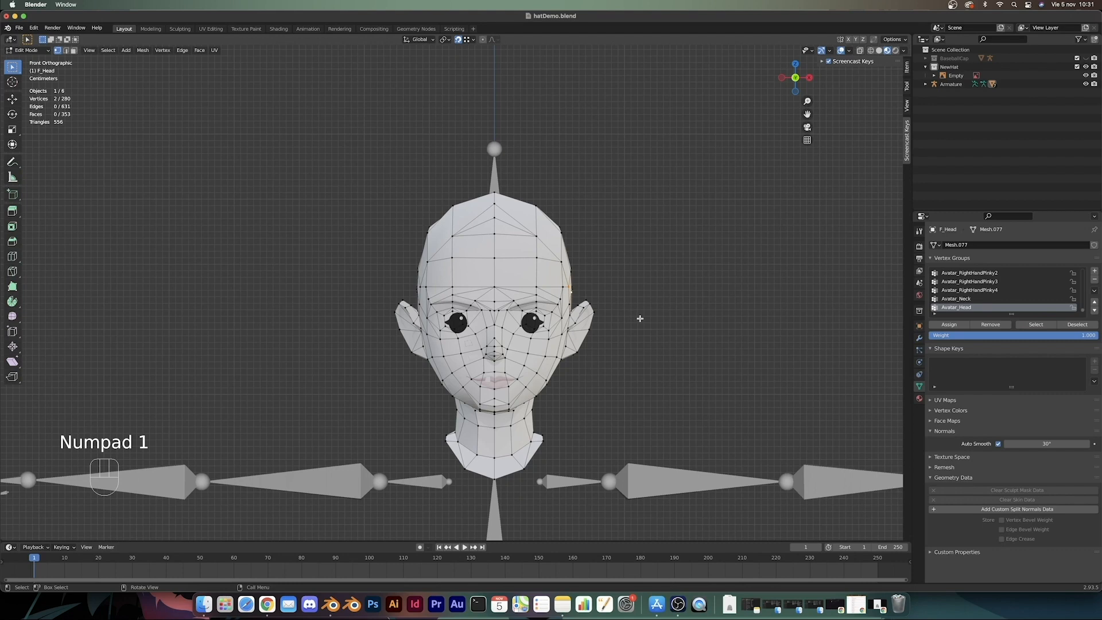
key(alt+z)
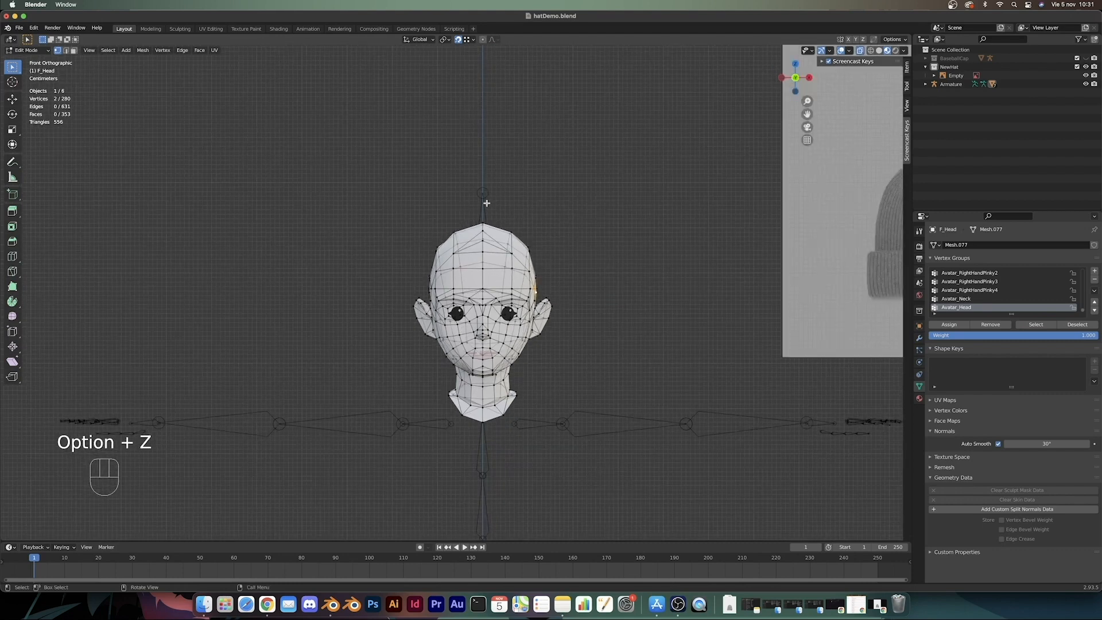
drag(487, 203, 599, 541)
shift+middle_drag(564, 404, 569, 380)
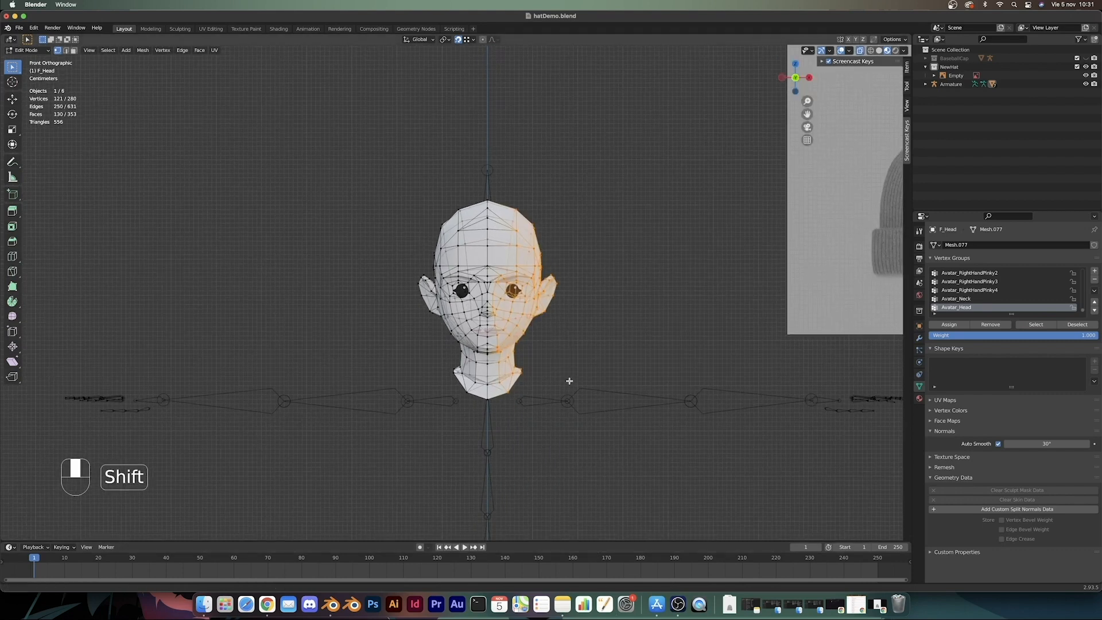
shift+drag(488, 187, 599, 520)
shift+middle_drag(592, 447, 600, 421)
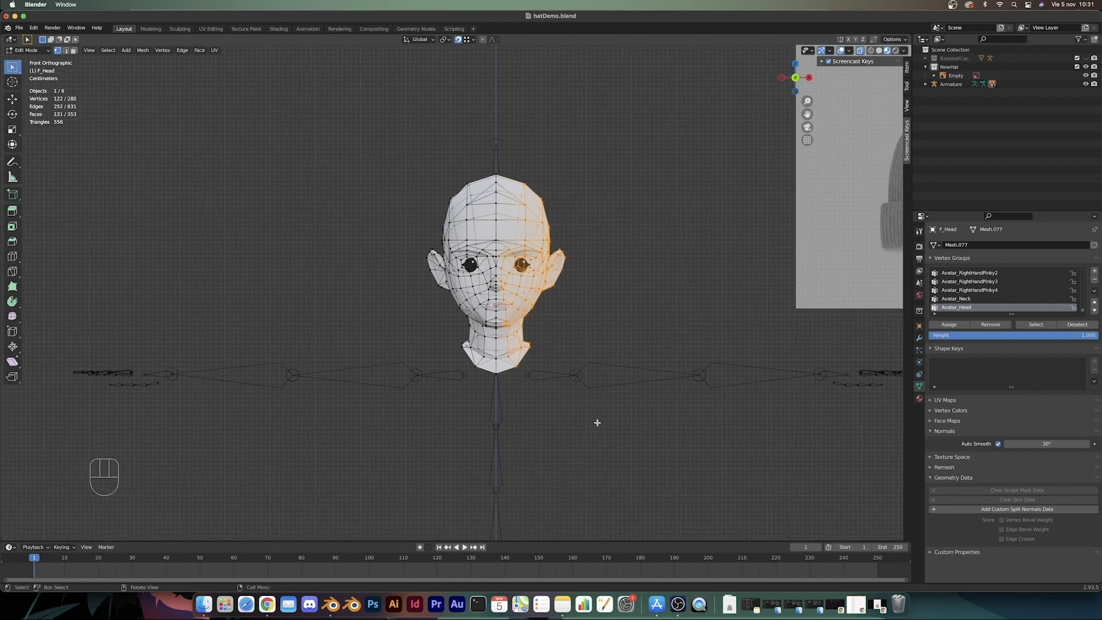
key(x)
click(597, 423)
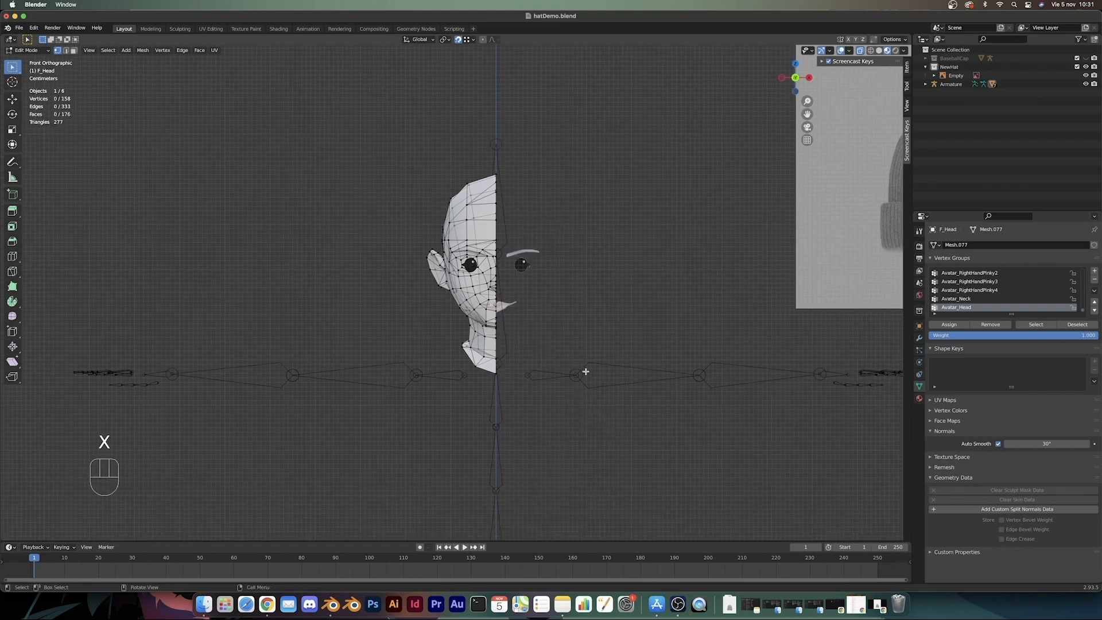
Step: Return to Object Mode and add a Mirror modifier on the X axis to rebuild the head's missing half
key(Tab)
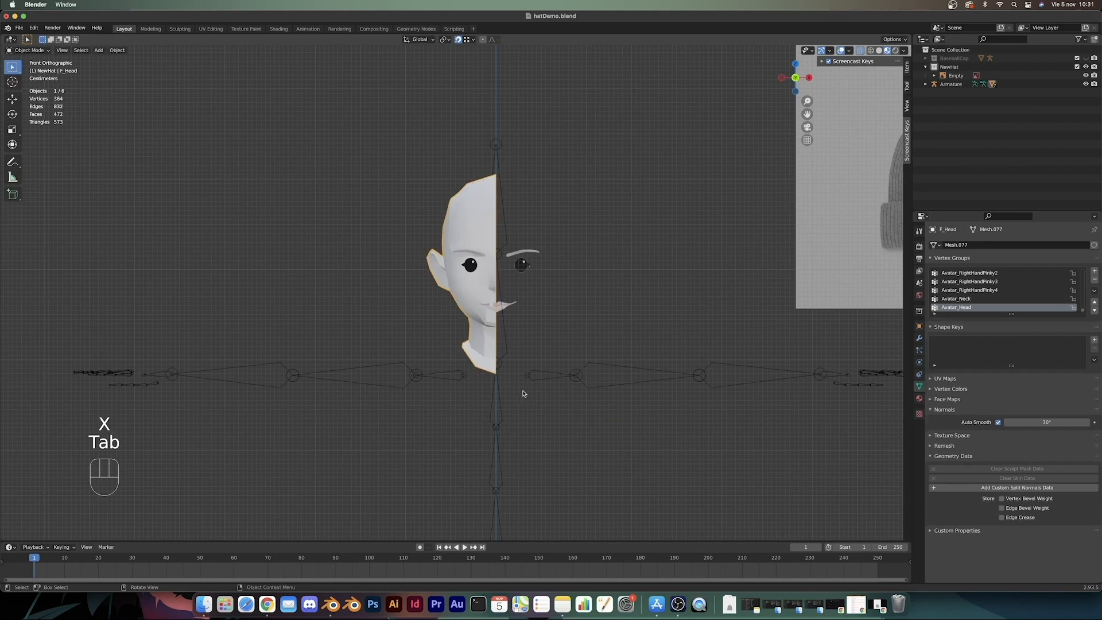
click(918, 337)
click(974, 245)
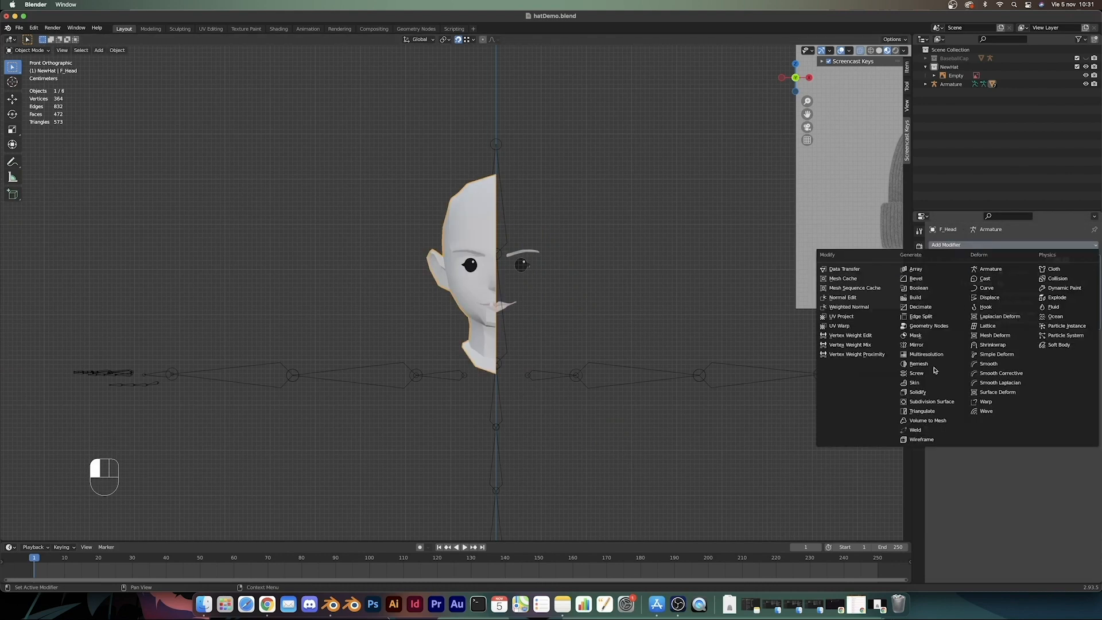
click(918, 345)
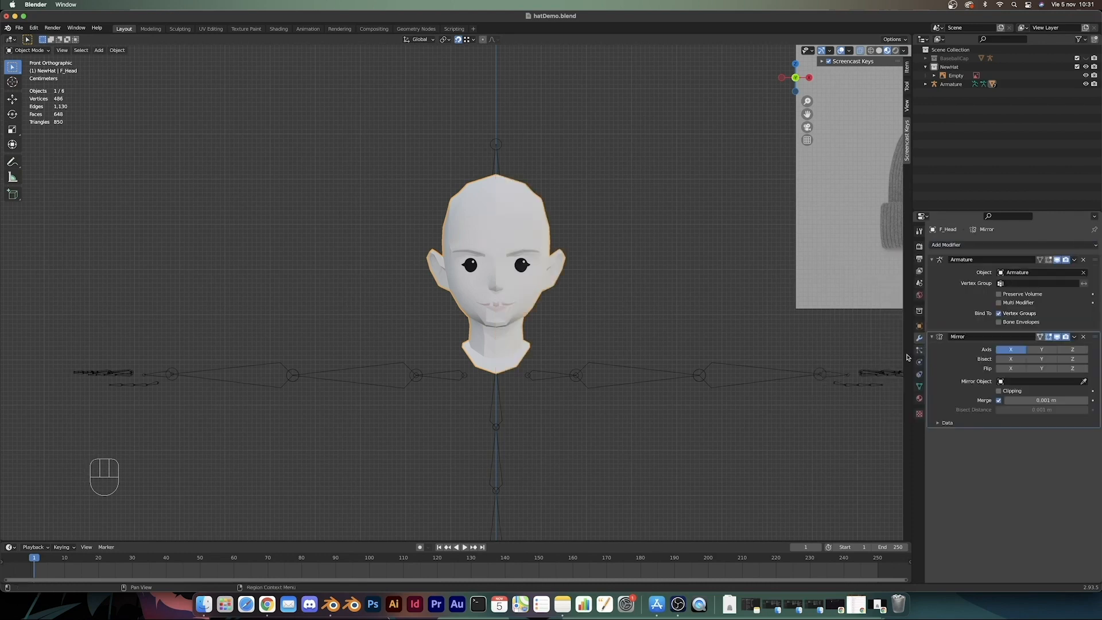
middle_drag(525, 359, 614, 372)
Step: Try moving a vertex of the head in Edit Mode to test the mirroring, and undo the move
key(Tab)
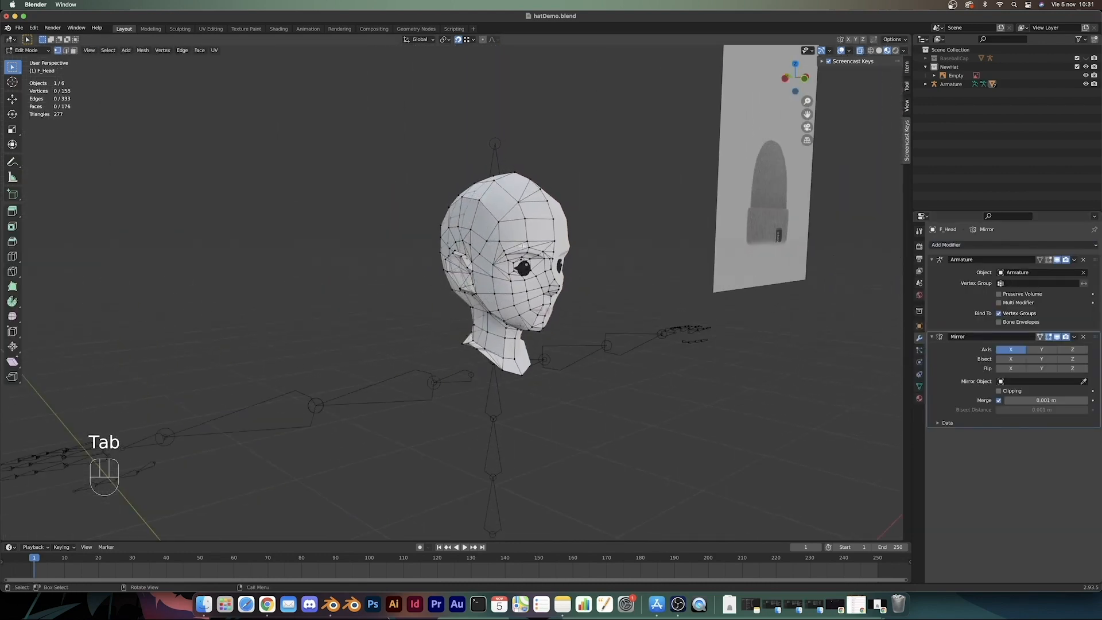
click(490, 235)
middle_drag(490, 235, 417, 246)
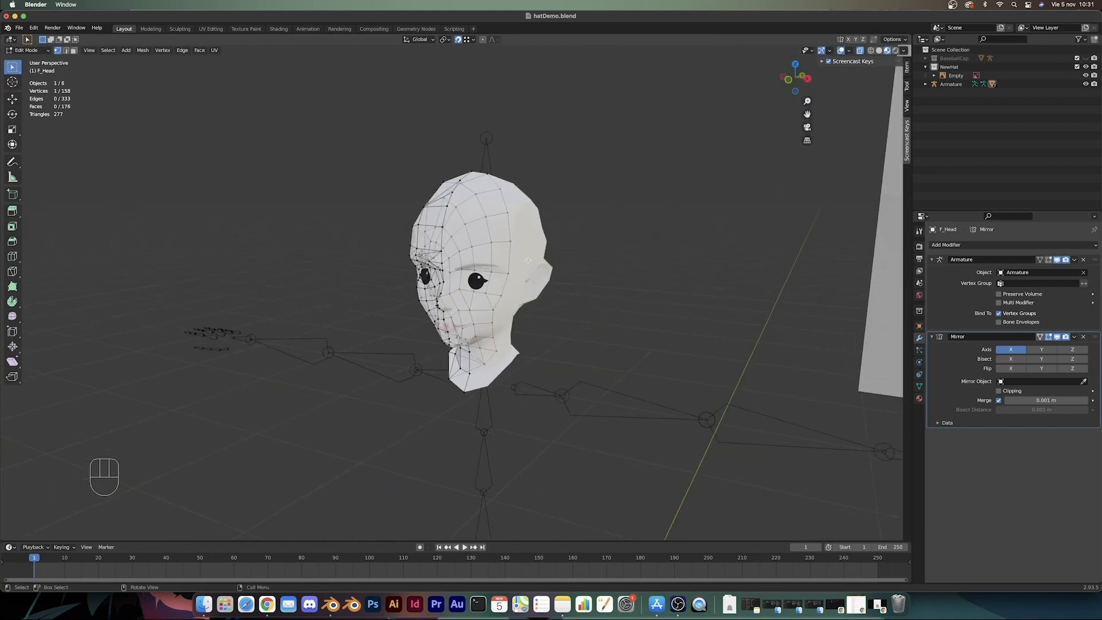
middle_drag(528, 260, 706, 437)
key(g)
click(605, 435)
middle_drag(604, 436, 514, 368)
key(super+z)
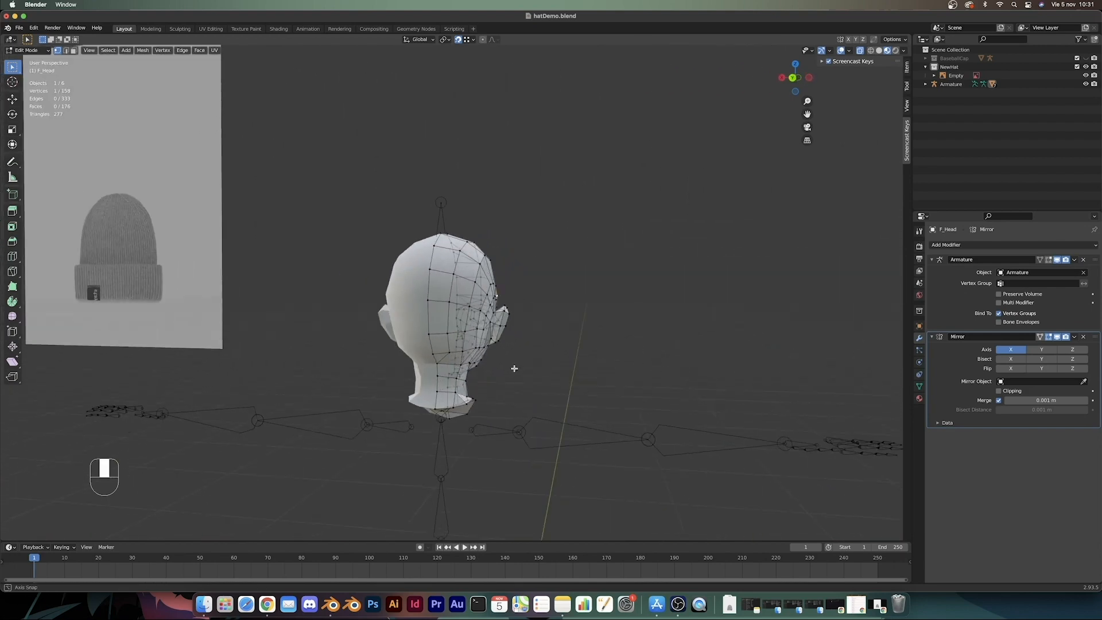
Step: With X-ray off, select the two edges running from the centre line at the lower back of the head and mark them as a seam
key(alt+z)
mouse_move(432, 332)
middle_down()
mouse_move(433, 344)
mouse_move(432, 336)
middle_up()
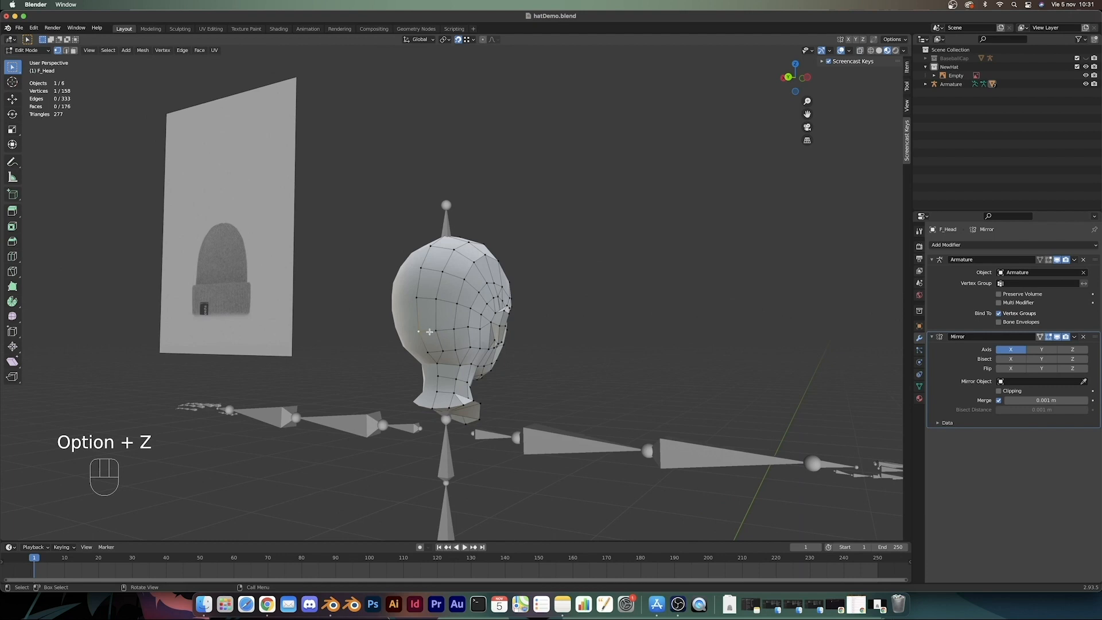
shift+click(436, 331)
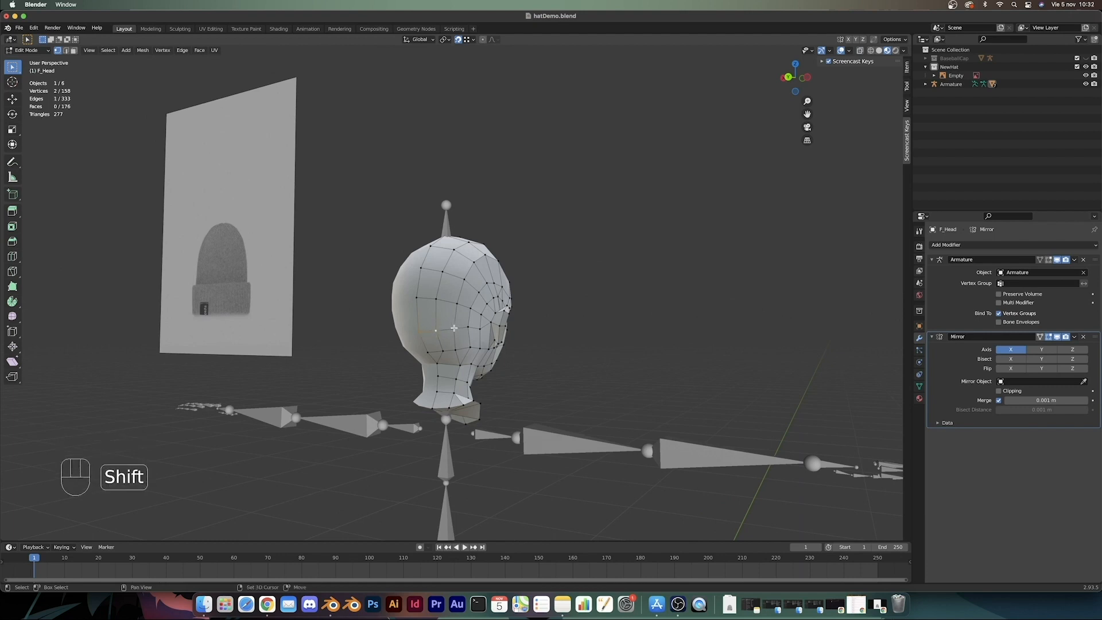
shift+click(454, 327)
middle_drag(454, 327, 454, 333)
right_click(452, 337)
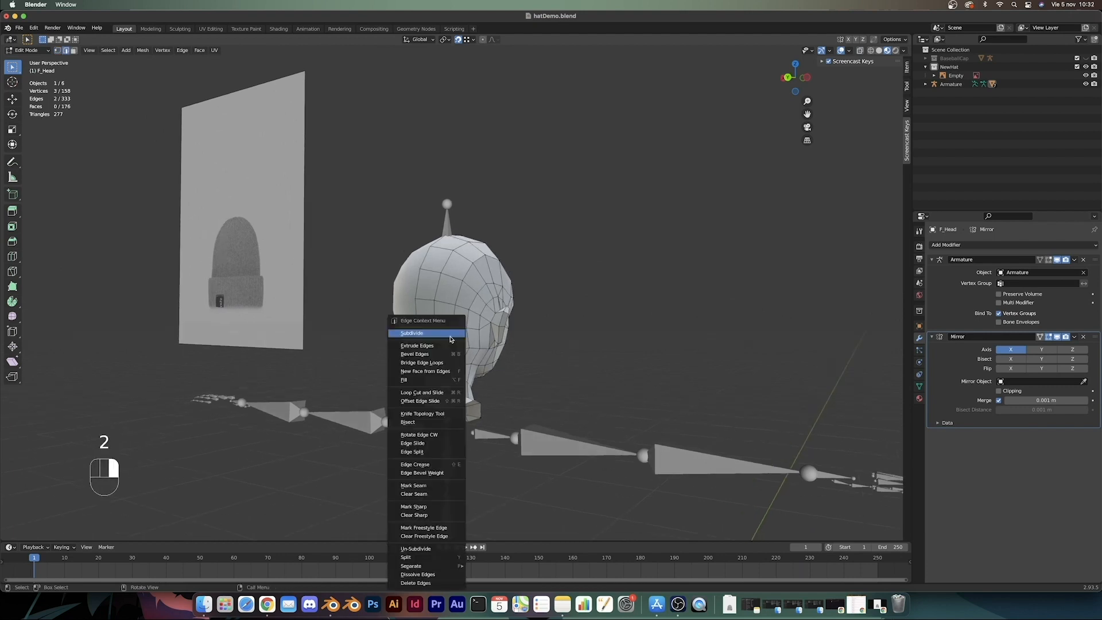
click(416, 486)
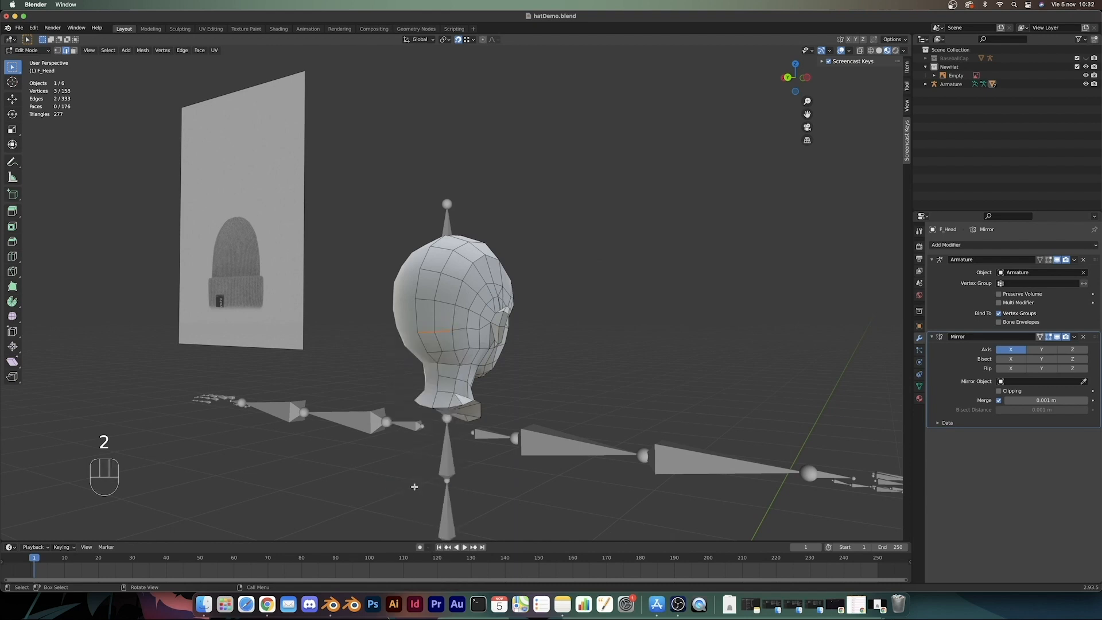
middle_drag(539, 336, 541, 338)
Step: Connect the seam's end vertex to the next vertex diagonally up towards the ear, cutting a new edge line across the faces
key(1)
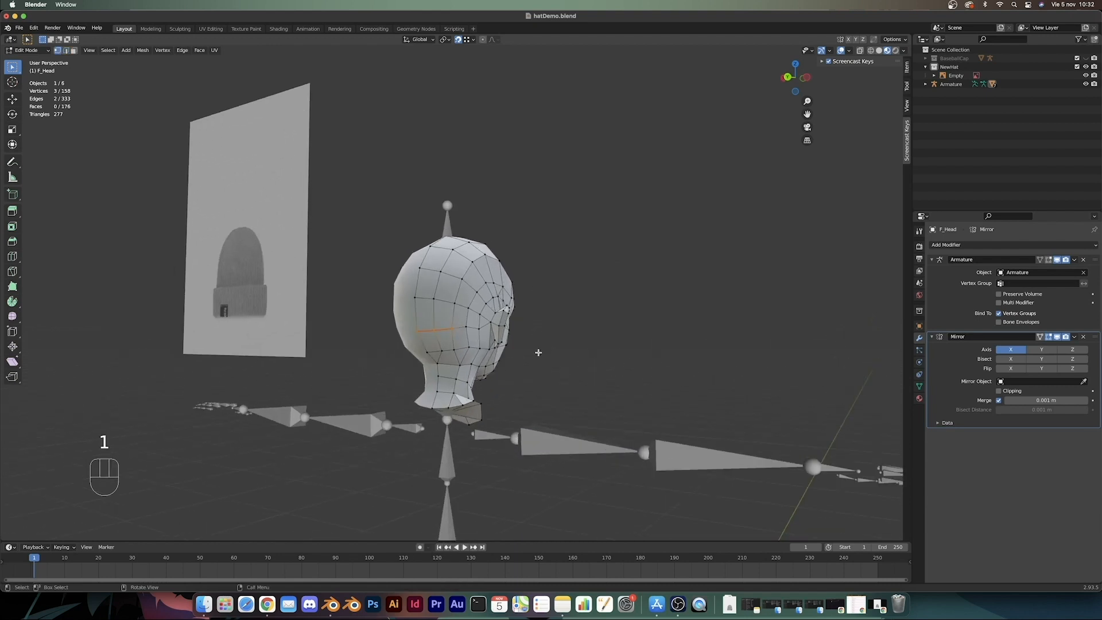
middle_drag(520, 329, 511, 401)
shift+click(501, 335)
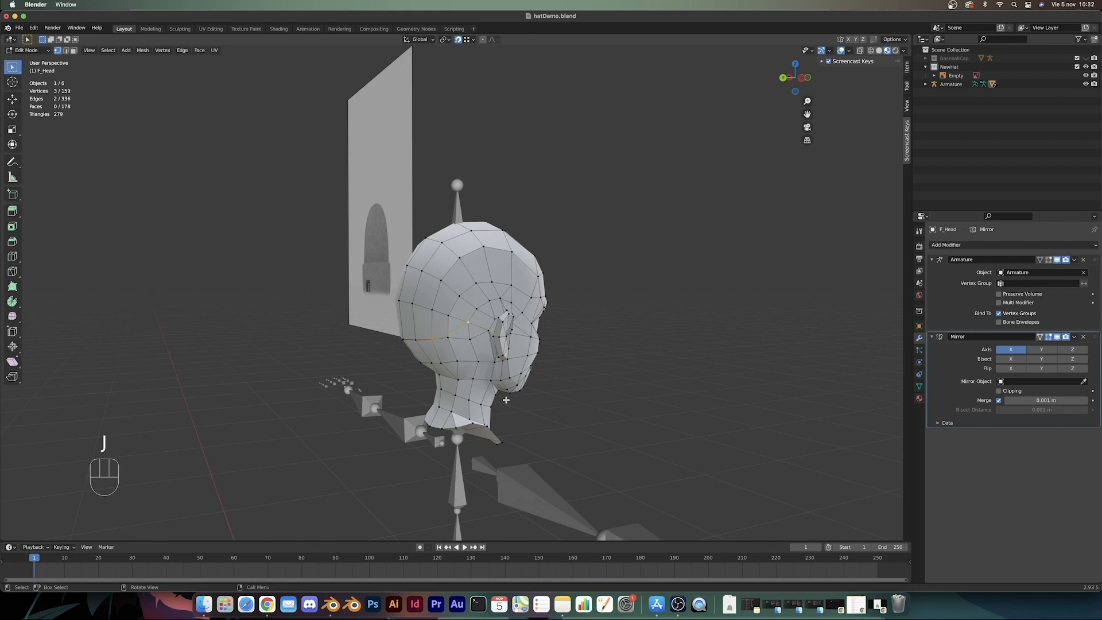
scroll(505, 400, up, 3)
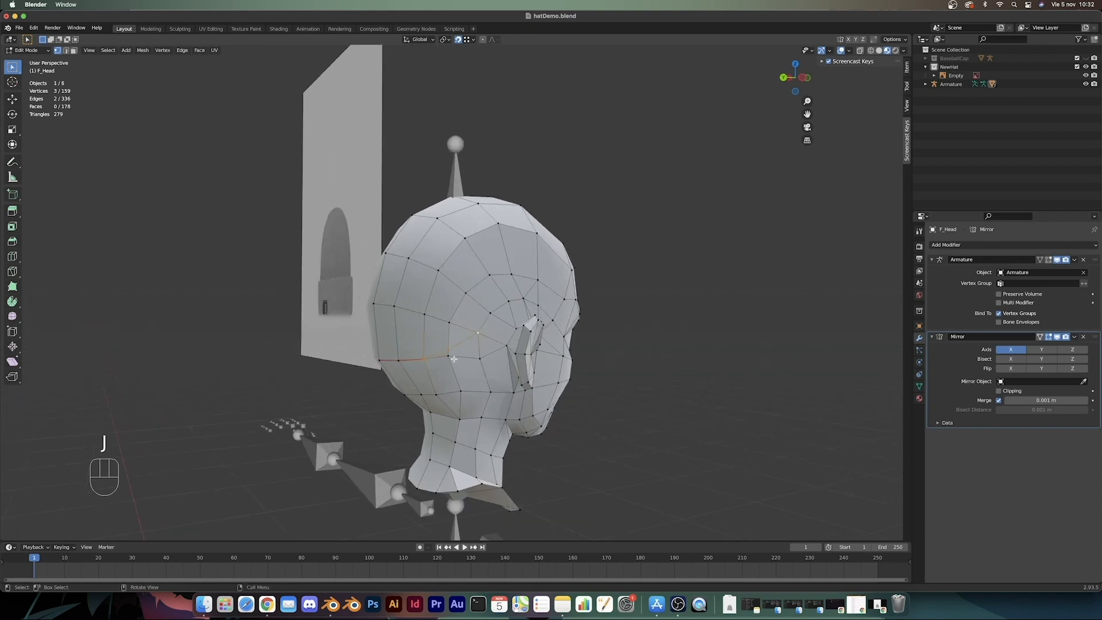
middle_drag(454, 359, 468, 344)
Step: Mark the newly connected edges at the back of the head as a continuation of the seam
key(2)
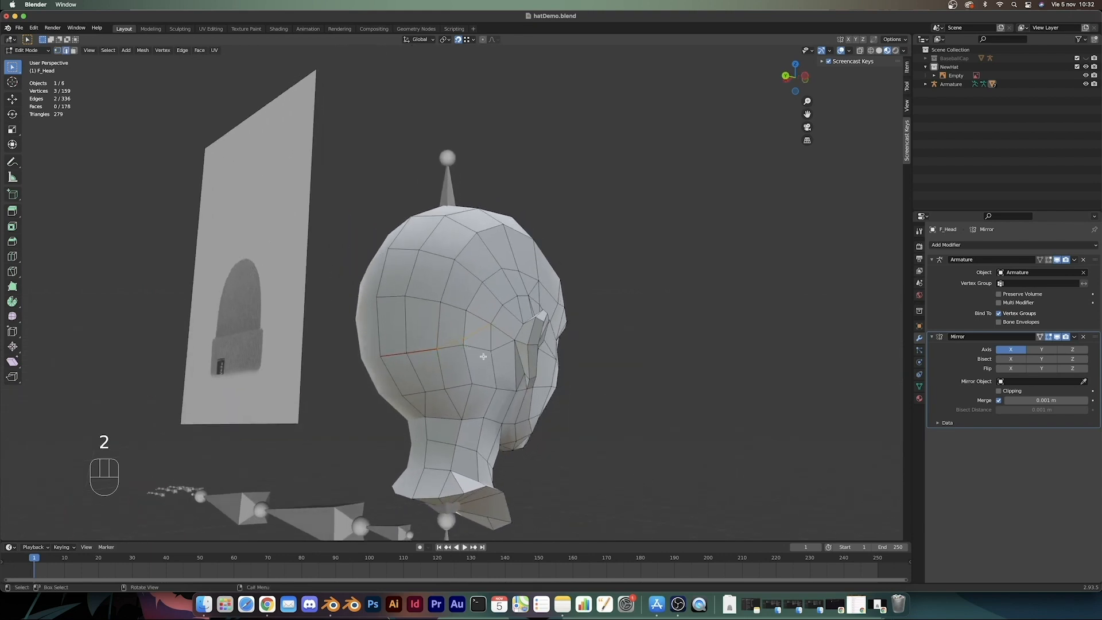
middle_drag(501, 358, 493, 380)
scroll(478, 373, down, 4)
key(Tab)
key(Tab)
scroll(516, 374, up, 4)
scroll(519, 379, down, 5)
scroll(520, 381, up, 3)
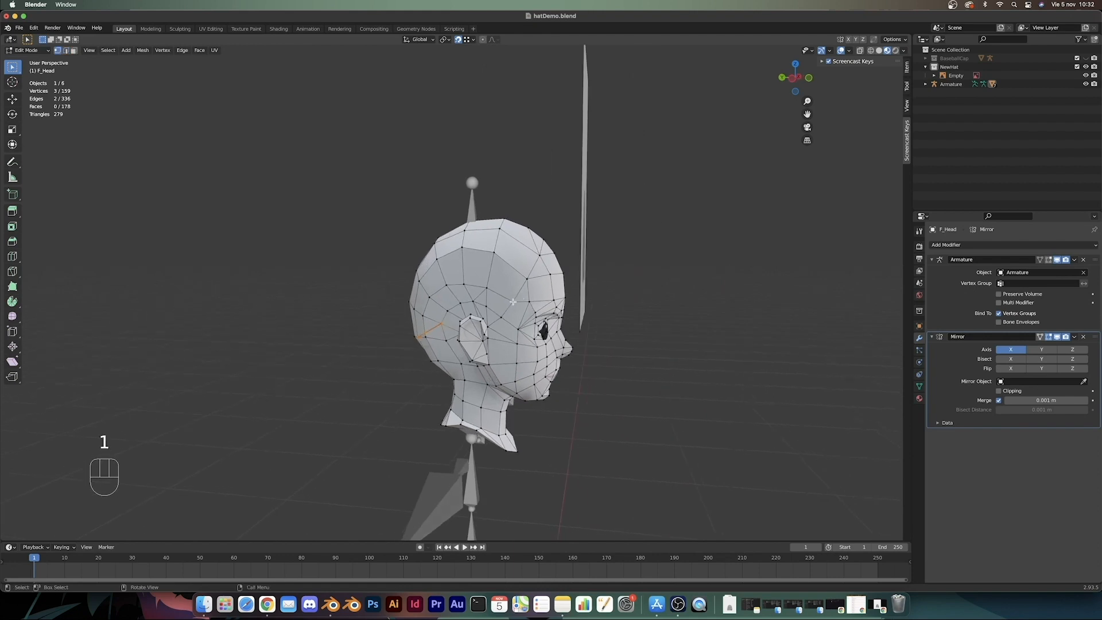
Step: Select the row of edges across the forehead and mark it as a seam
middle_drag(660, 344, 652, 342)
key(2)
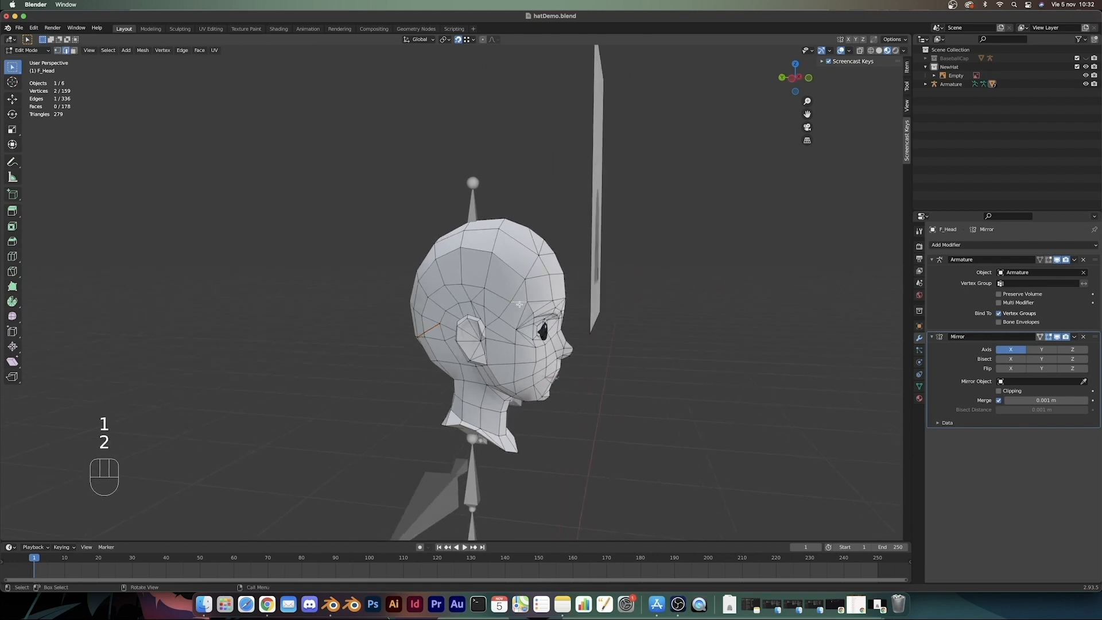
middle_drag(518, 304, 557, 313)
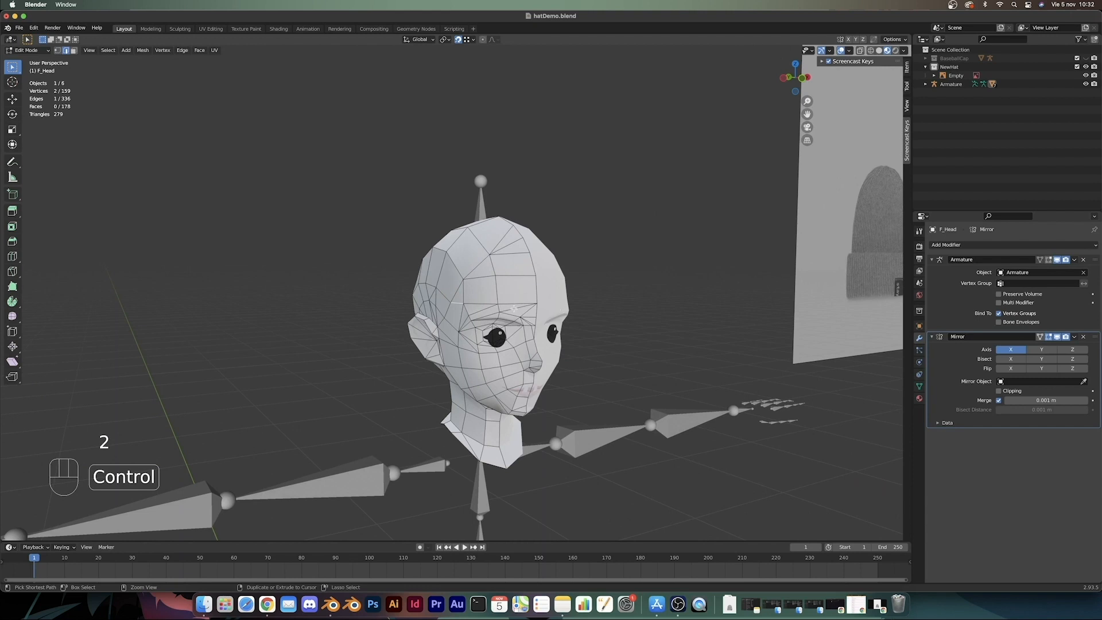
ctrl+click(513, 301)
right_click(508, 300)
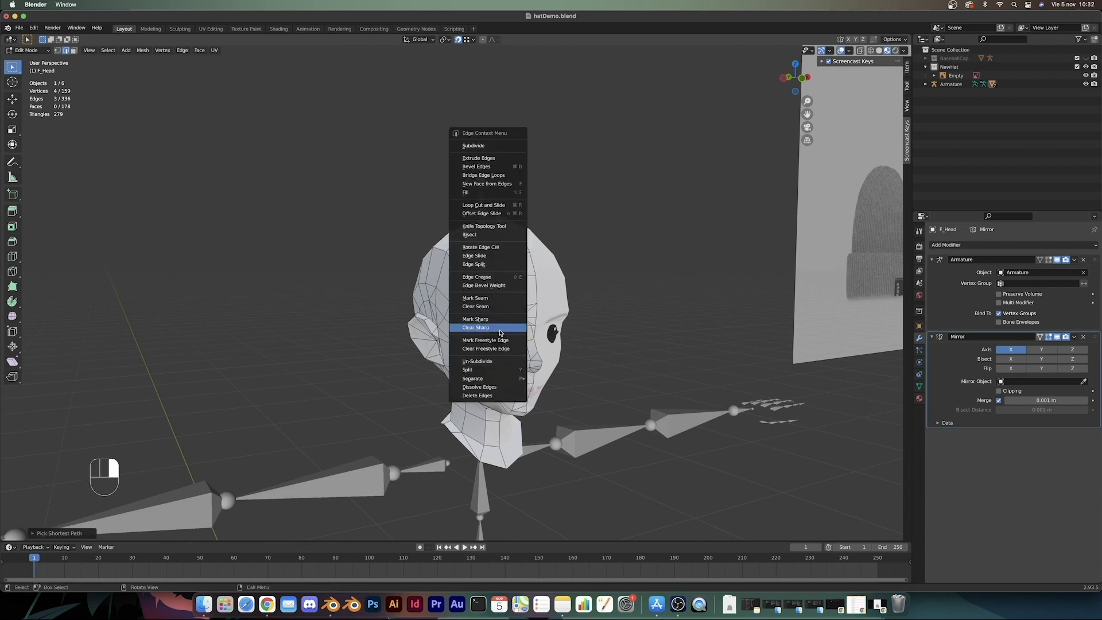
click(475, 297)
middle_drag(476, 300, 519, 313)
key(Tab)
key(Tab)
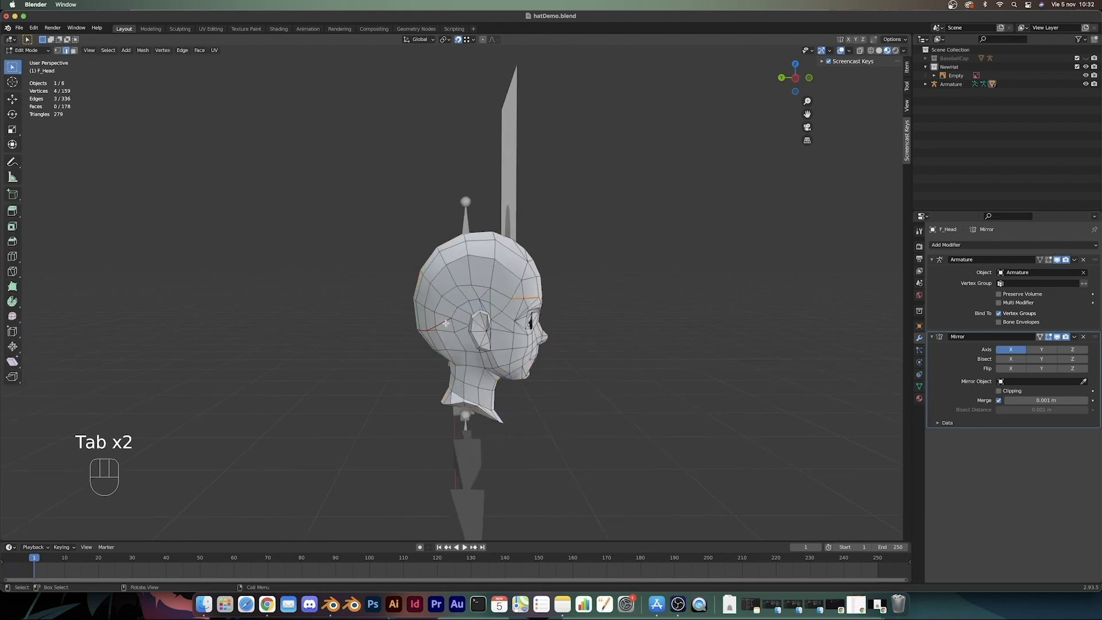
Step: Connect the forehead seam's end to the vertex towards the ear and mark the new edge as a seam
key(1)
shift+click(512, 299)
key(2)
right_click(520, 310)
click(513, 315)
scroll(510, 318, up, 1)
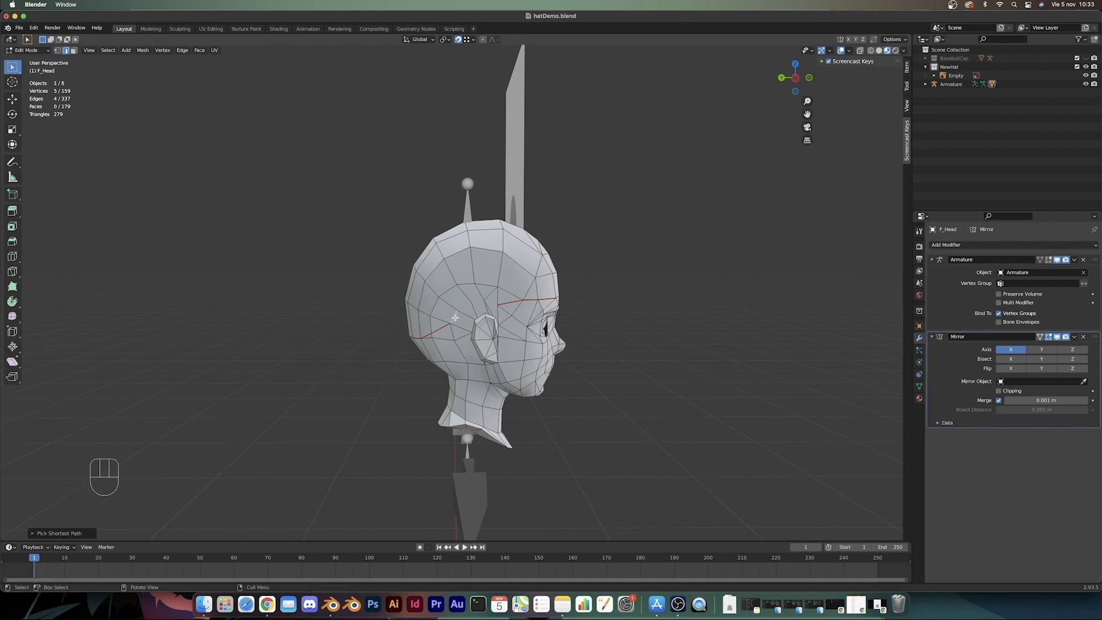
Step: Mark the edges above the ear as a seam so the forehead and back seams join
right_click(452, 317)
key(Escape)
key(Tab)
key(Tab)
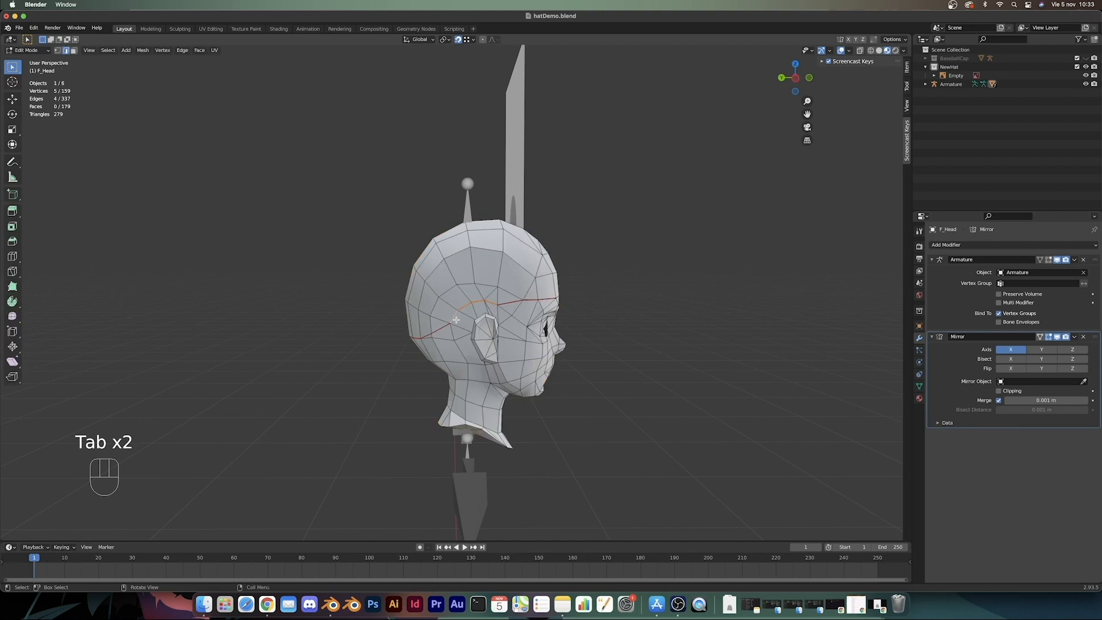
Step: Slide two seam vertices above the ear down along their edges to smooth the seam line
key(1)
key(g)
key(g)
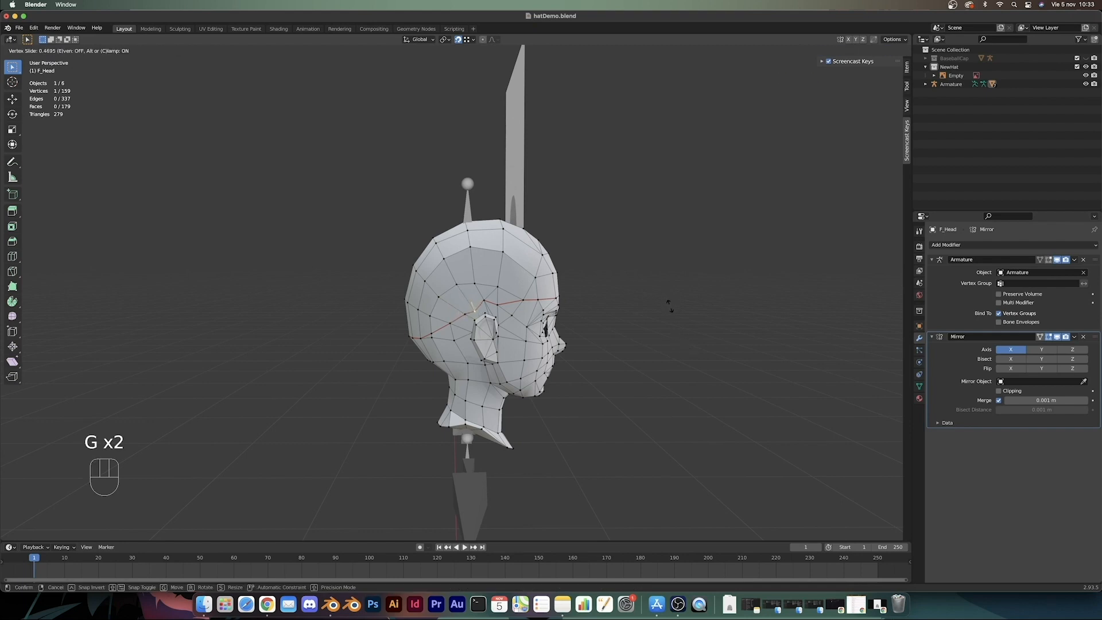
click(668, 303)
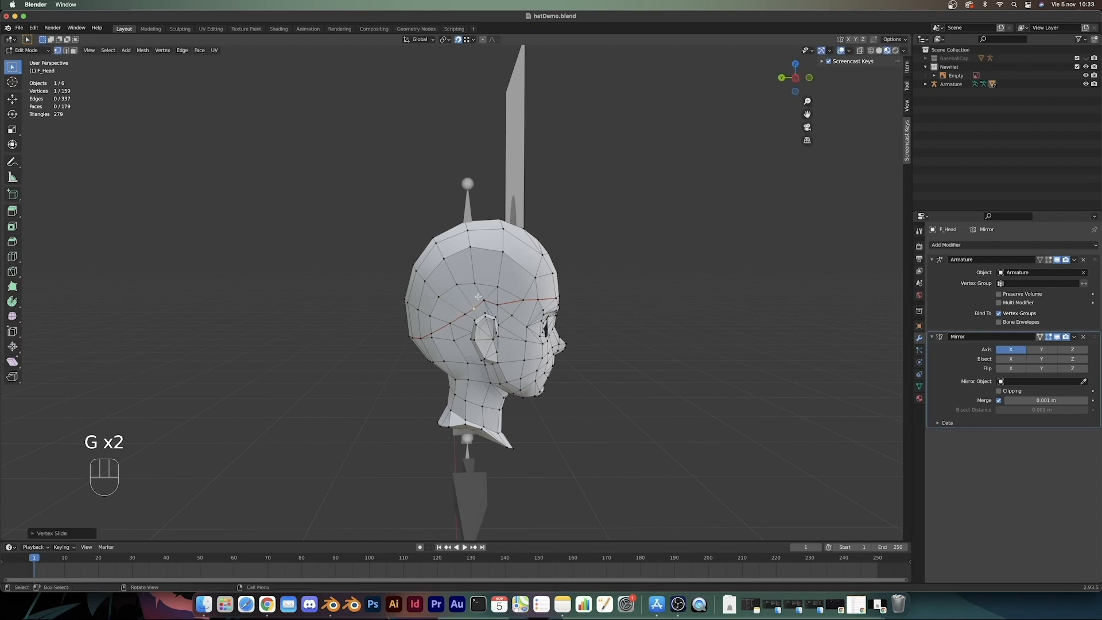
key(g)
key(g)
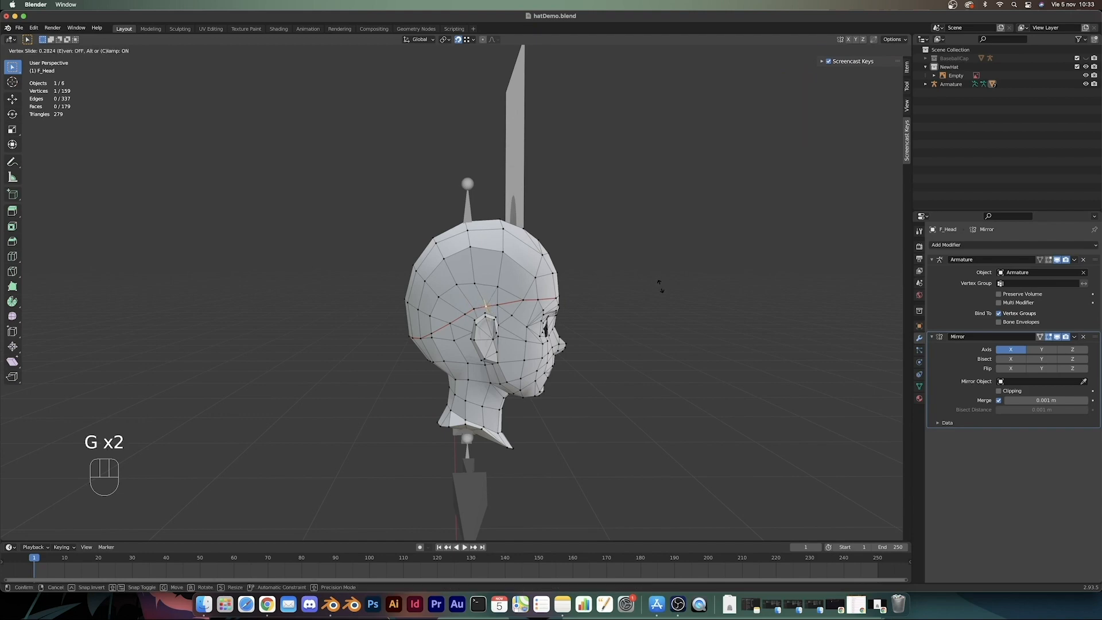
click(659, 285)
Step: Slide the seam vertices at the front and top of the ear down along their edges, close to the ear
middle_drag(659, 285, 472, 313)
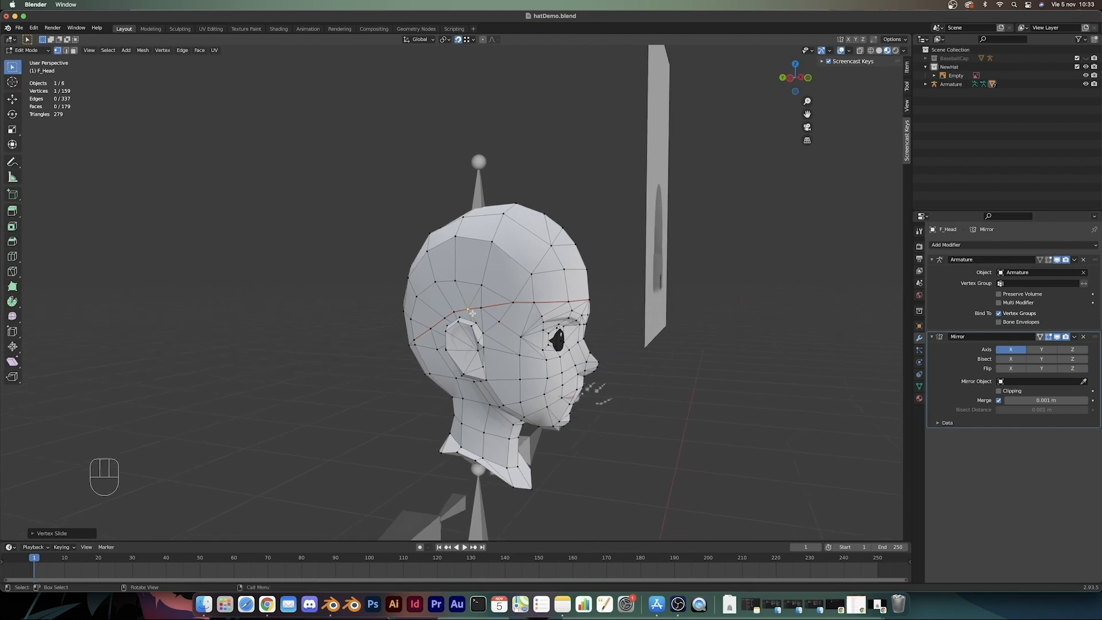
key(g)
key(g)
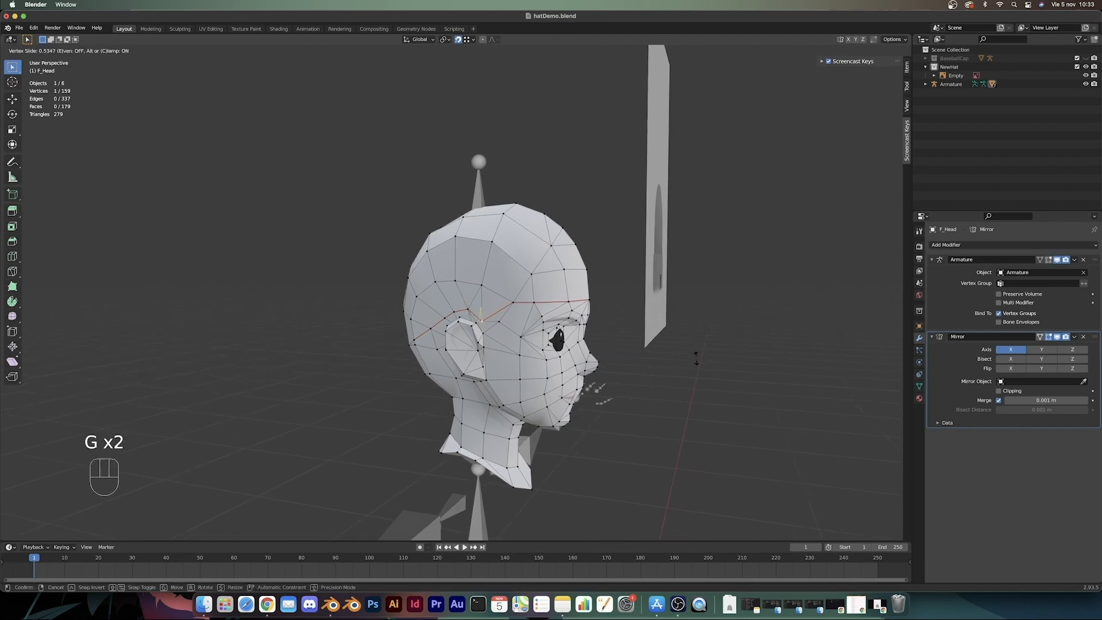
click(696, 357)
middle_drag(696, 358, 660, 362)
middle_drag(496, 318, 580, 319)
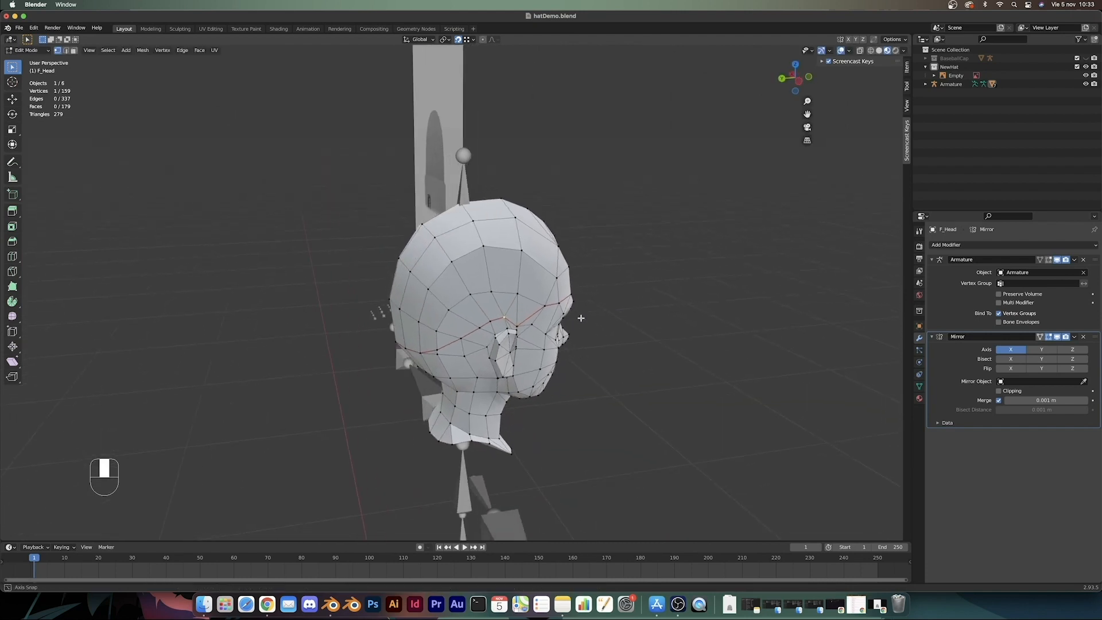
key(g)
key(g)
click(659, 327)
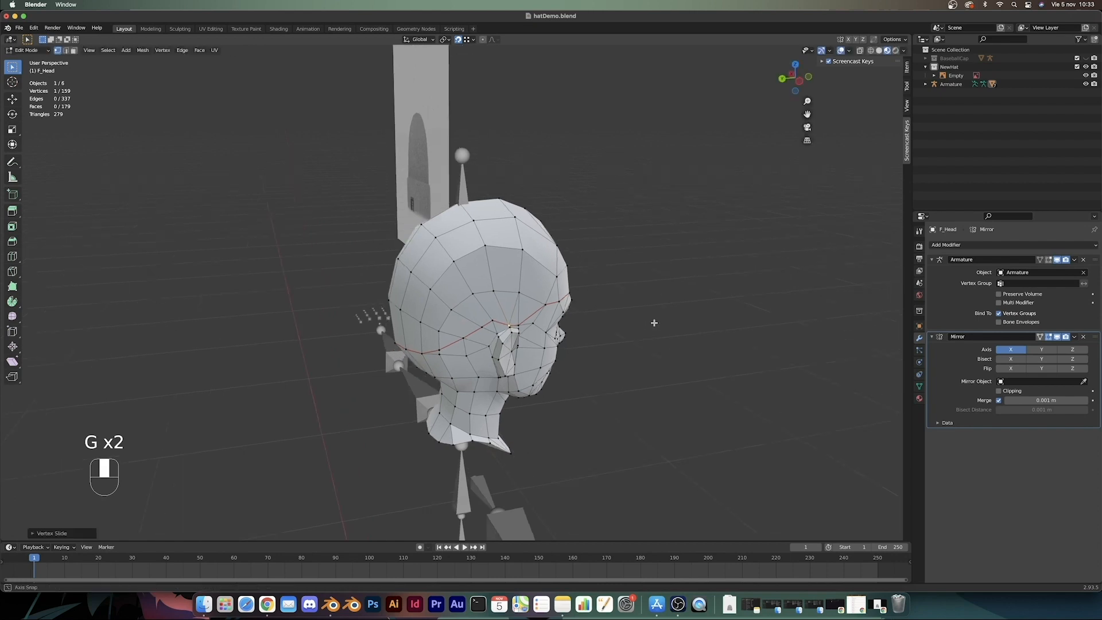
Step: Slide the seam vertex just behind the top of the ear along its edges to even out the seam
middle_drag(654, 322, 533, 318)
key(g)
key(g)
click(610, 307)
key(g)
key(g)
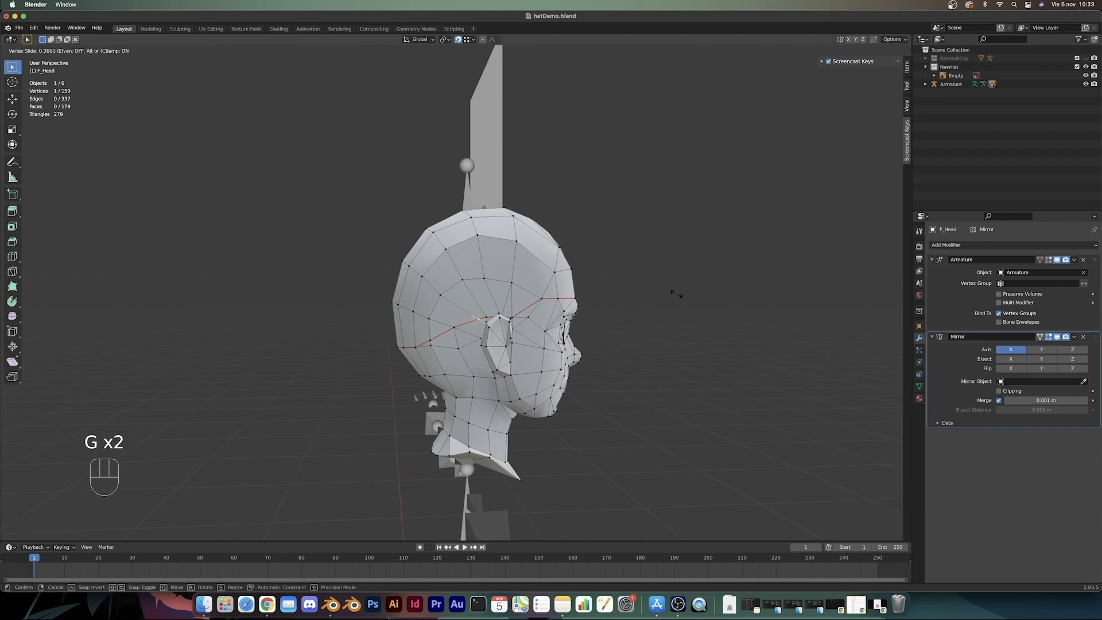
click(677, 296)
key(g)
key(g)
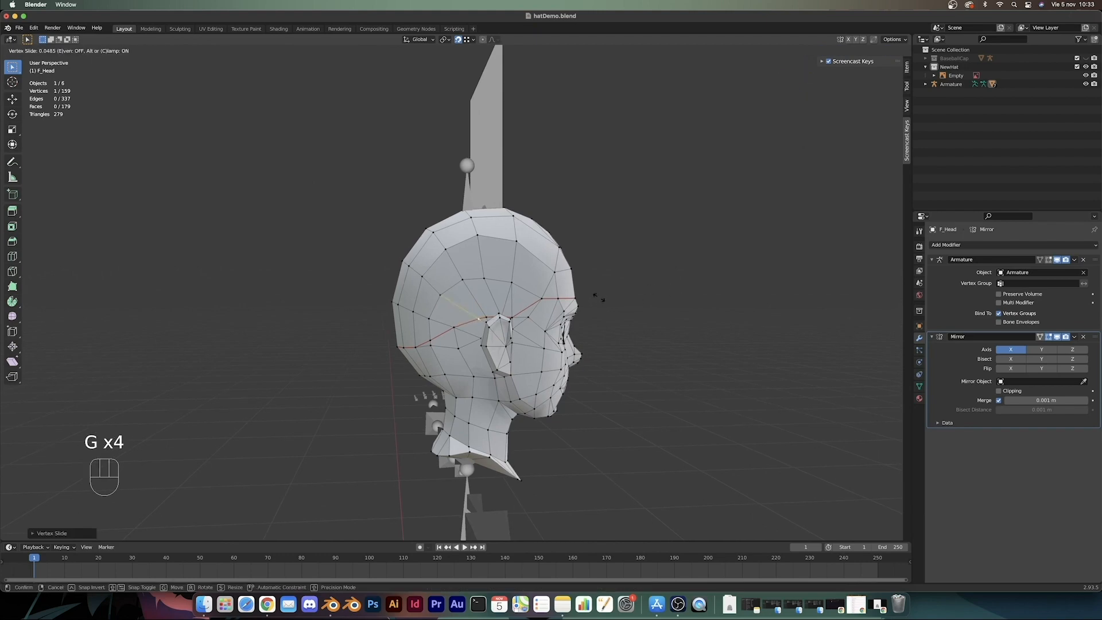
click(599, 296)
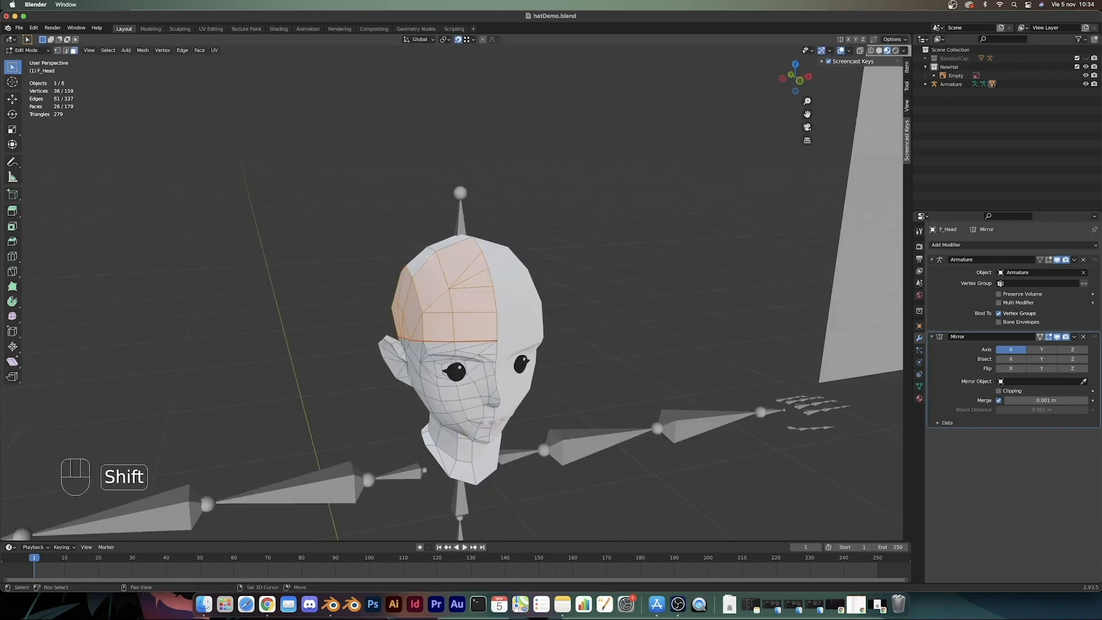
Step: Add the remaining faces at the upper back of the head to the face selection above the seam, and switch to front view
middle_drag(505, 270, 521, 279)
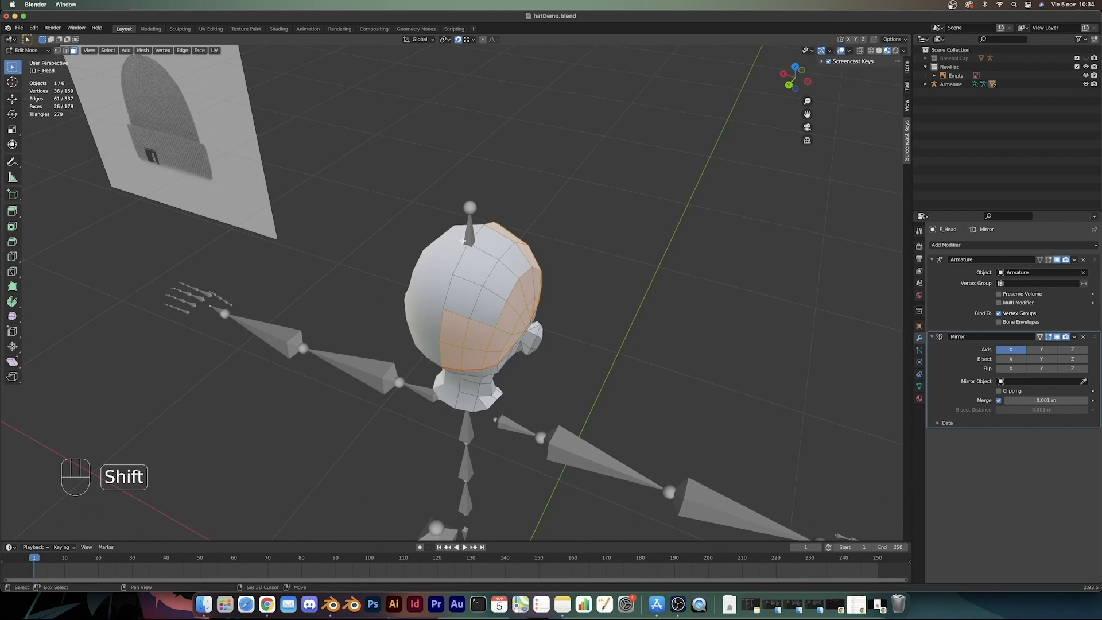
shift+drag(463, 241, 520, 285)
shift+click(477, 305)
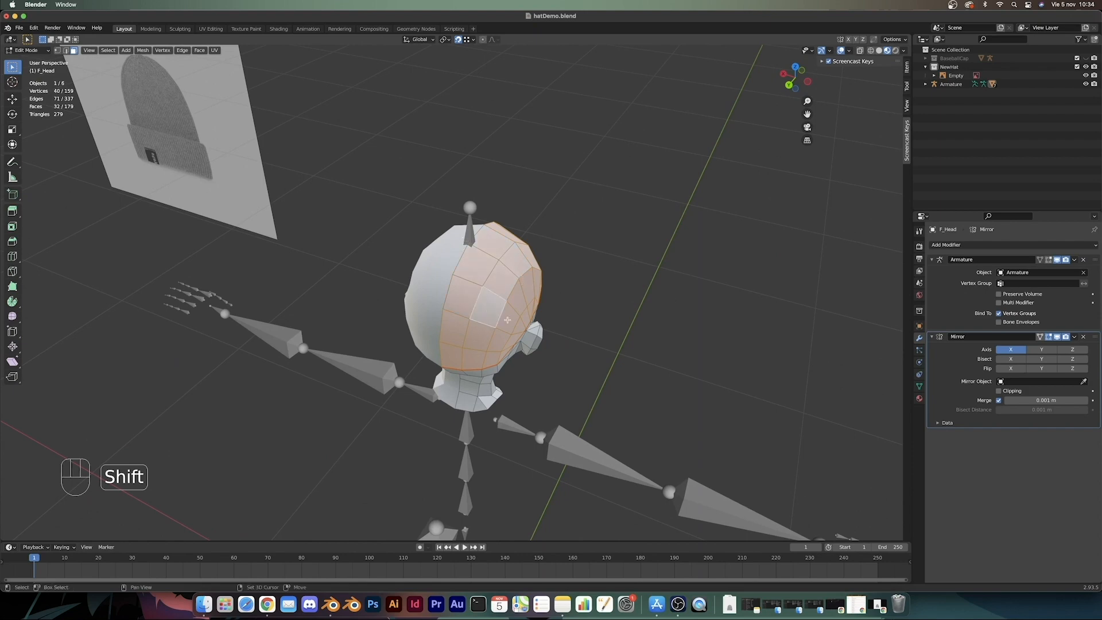
middle_drag(477, 306, 485, 329)
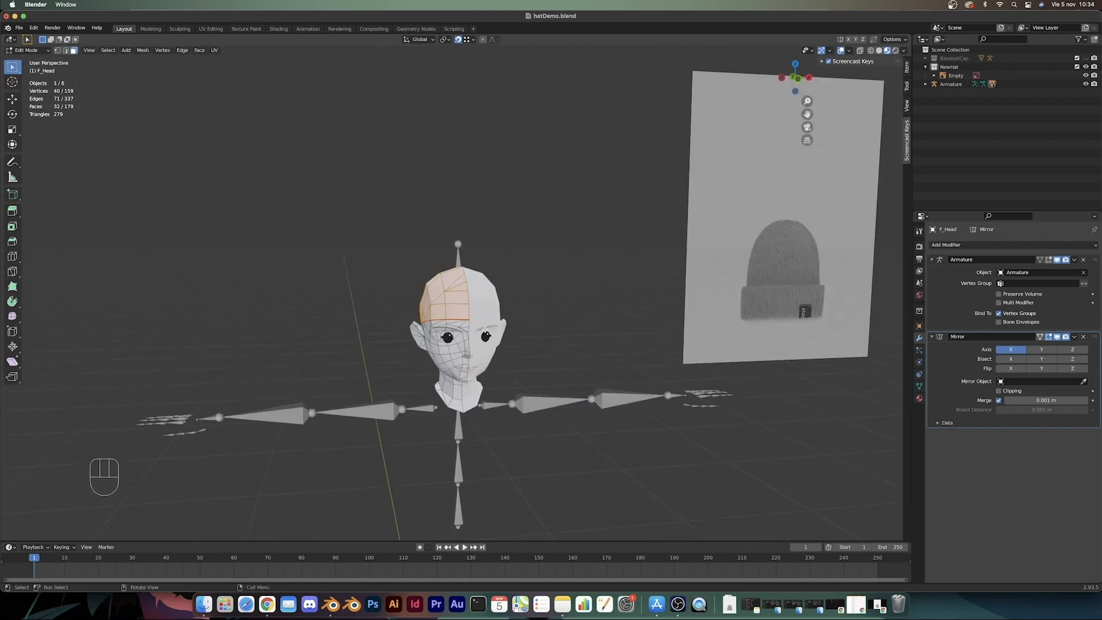
key(KP_1)
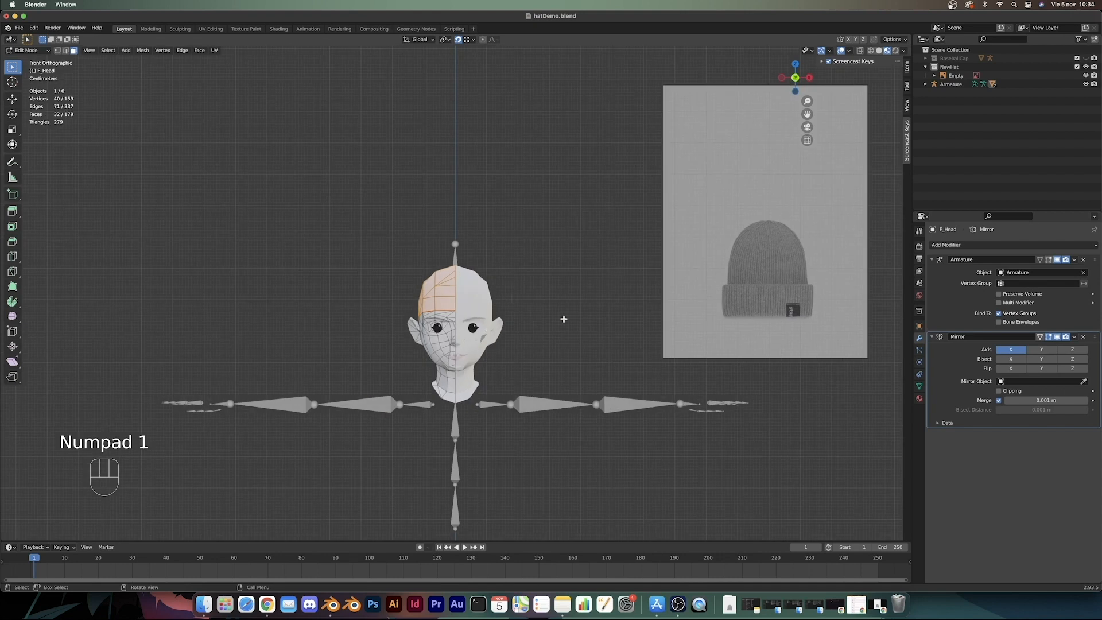
Step: Extrude the selected scalp faces outward by about 0.012 m to form the hat layer
key(e)
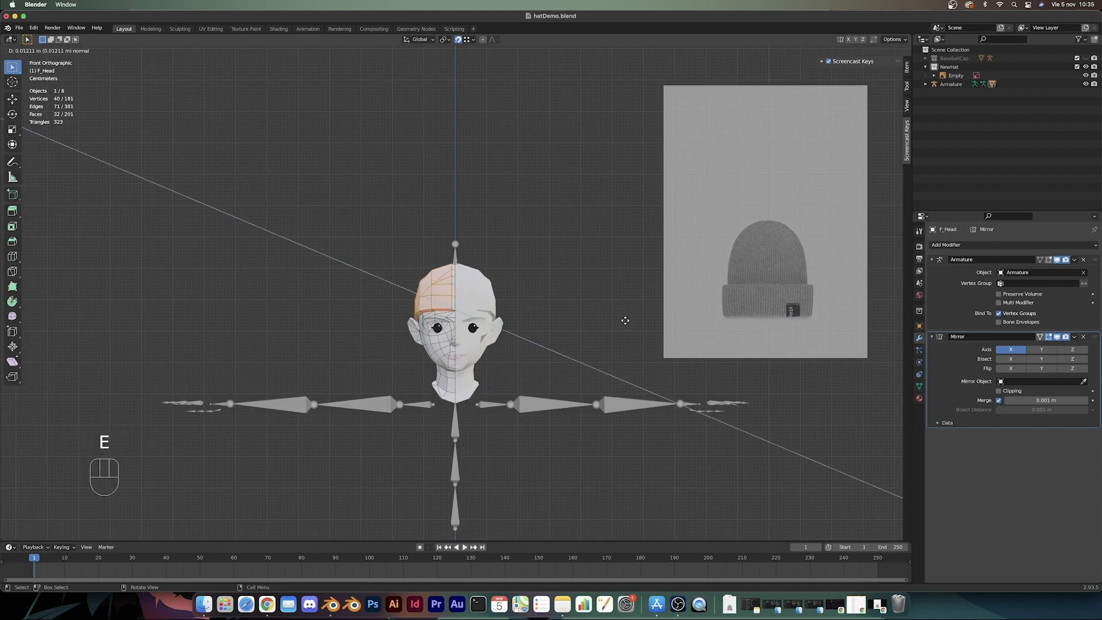
click(624, 320)
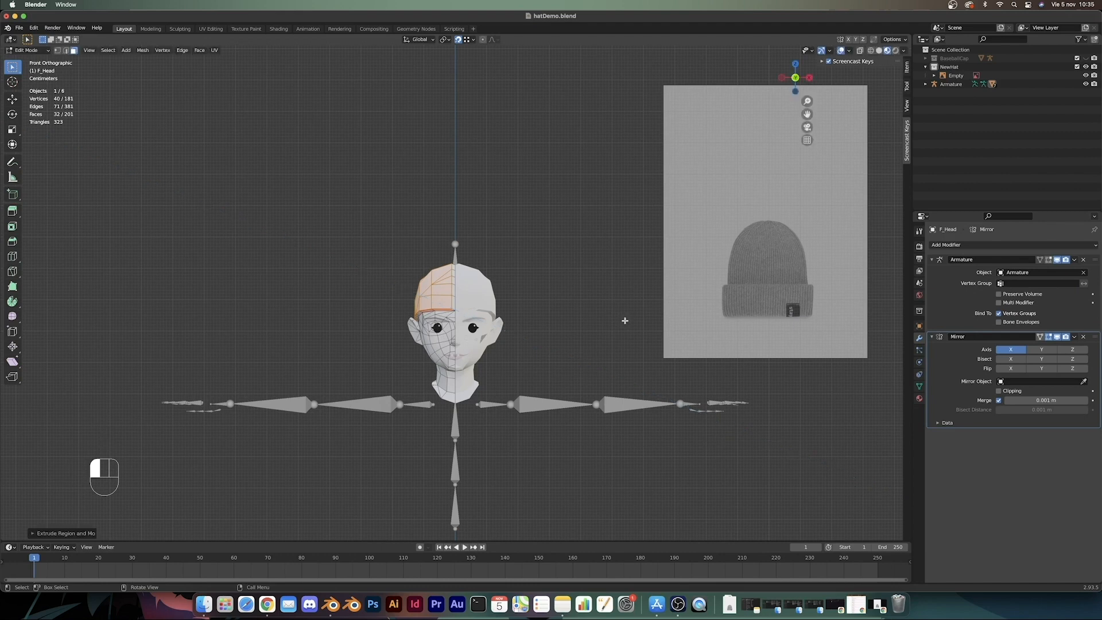
middle_drag(625, 320, 660, 327)
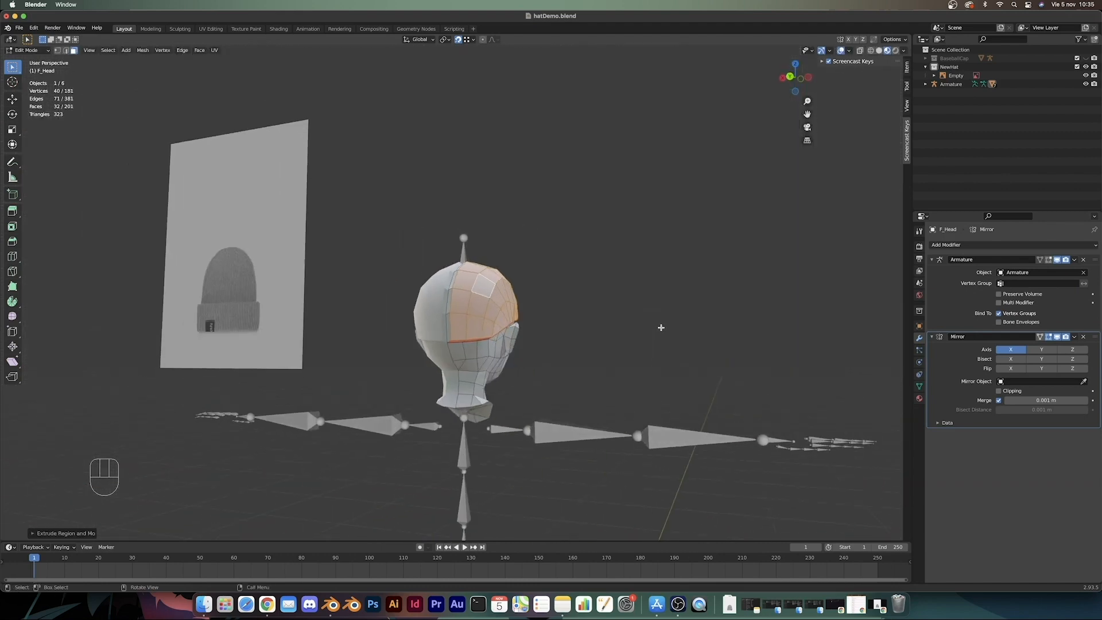
Step: Examine the extruded cap from several angles in Object Mode, and check its mesh along the centre line in wireframe shading
key(Tab)
scroll(435, 398, down, 5)
scroll(435, 398, up, 5)
middle_drag(435, 399, 362, 396)
scroll(312, 359, down, 6)
scroll(602, 363, up, 6)
key(Tab)
middle_drag(600, 363, 560, 317)
scroll(573, 349, up, 6)
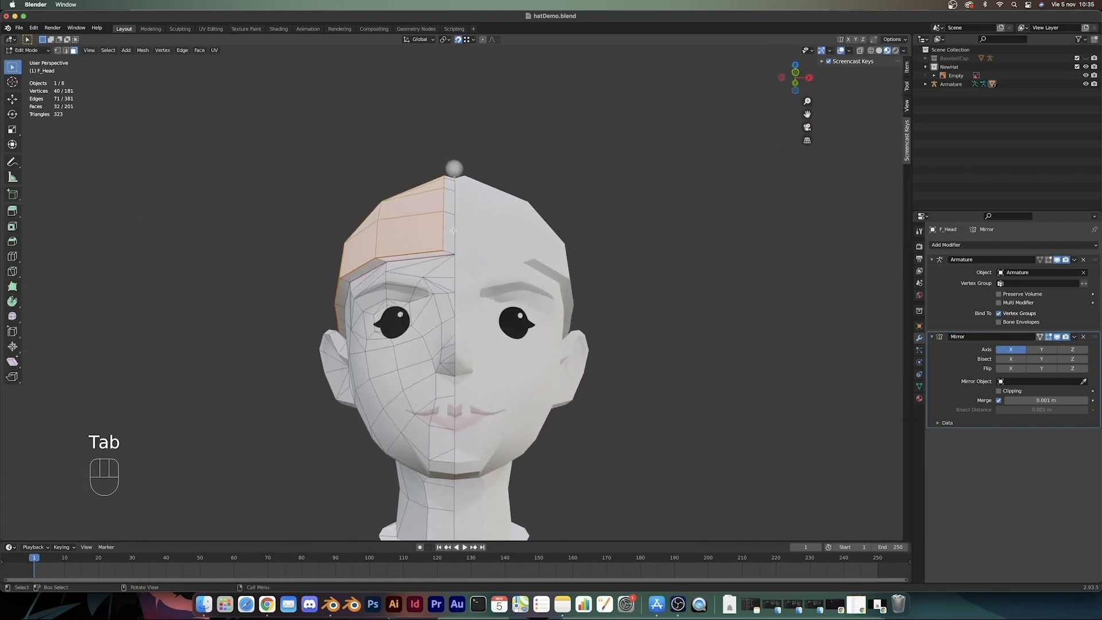
middle_drag(446, 245, 587, 197)
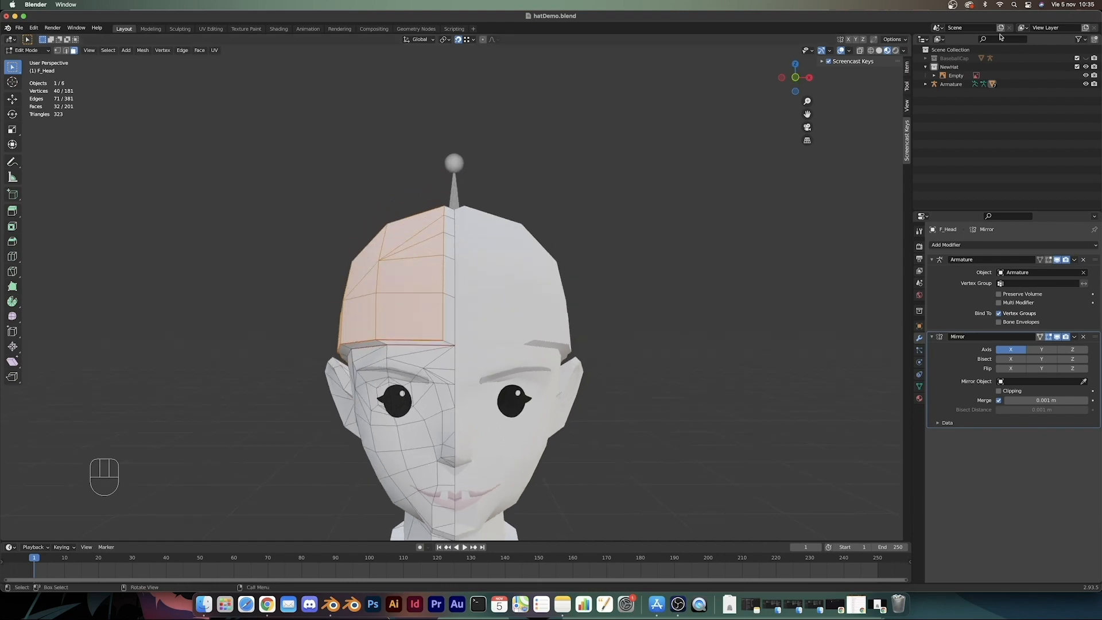
click(869, 51)
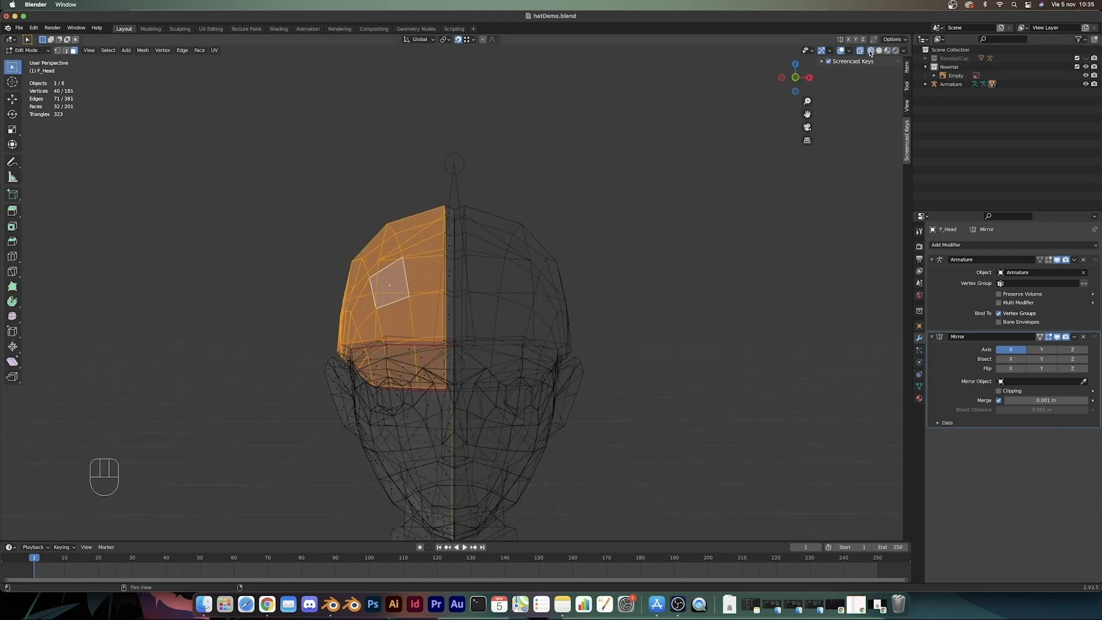
middle_drag(620, 344, 615, 373)
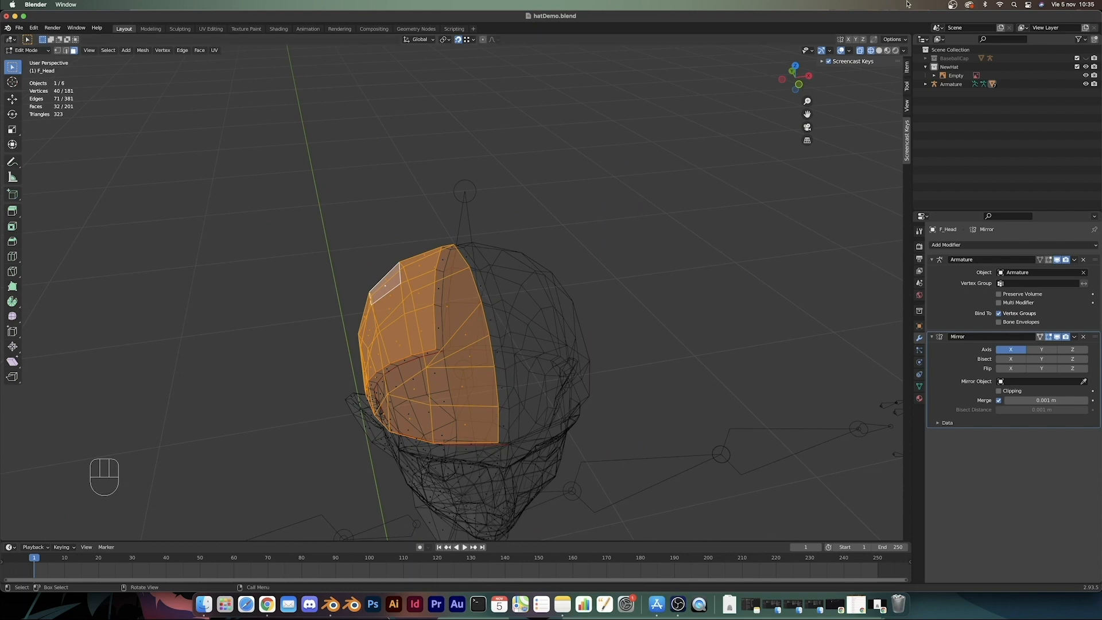
Step: Enable Clipping on the Mirror modifier and move the cap faces along X until their inner edges reach the centre line
click(878, 51)
mouse_move(660, 402)
middle_down()
mouse_move(641, 422)
mouse_move(629, 385)
middle_up()
scroll(632, 396, down, 2)
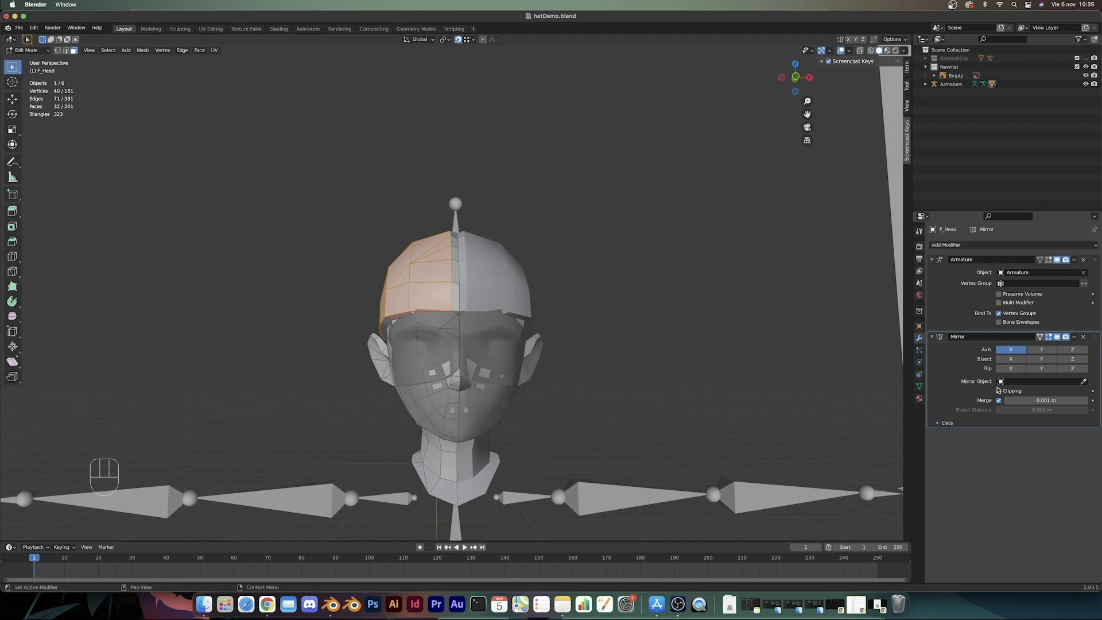
mouse_move(531, 312)
middle_down()
mouse_move(509, 313)
mouse_move(539, 329)
middle_up()
key(KP_1)
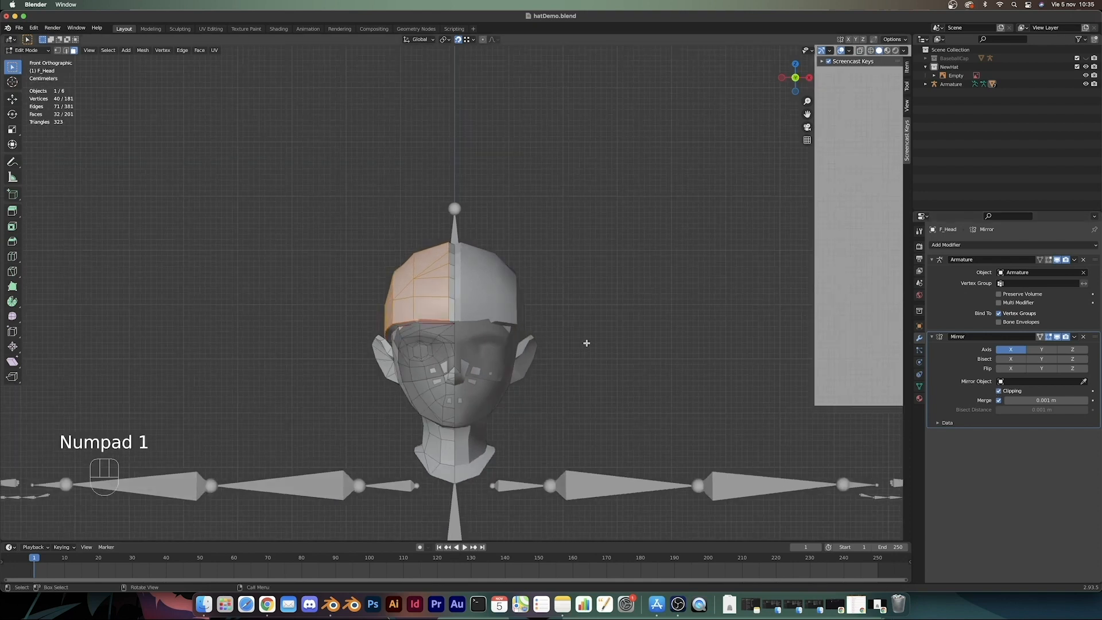
key(g)
key(x)
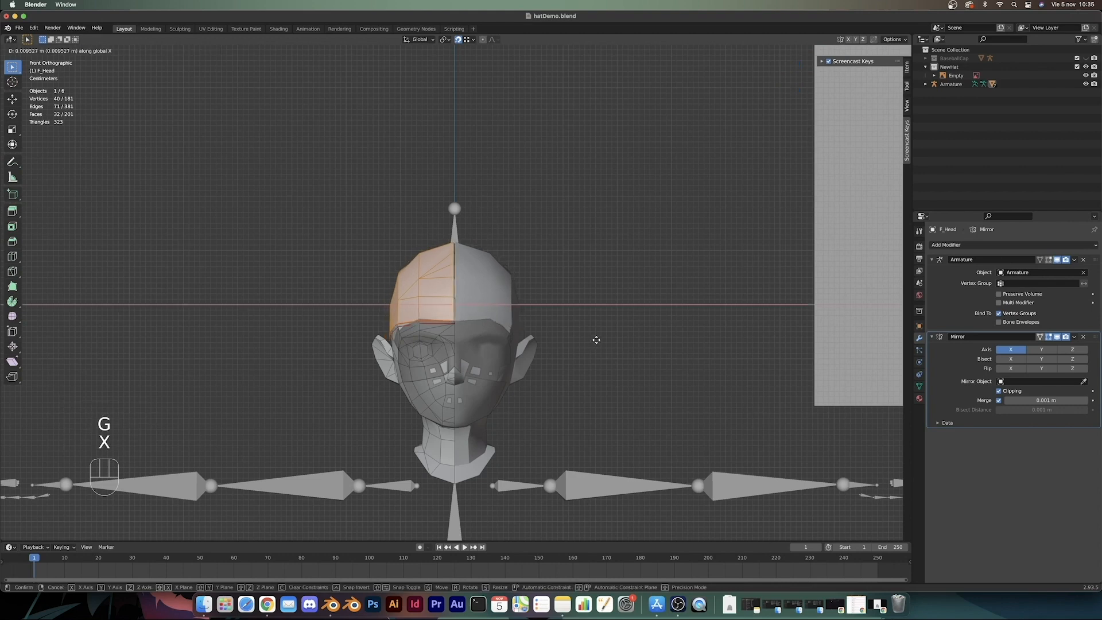
click(597, 339)
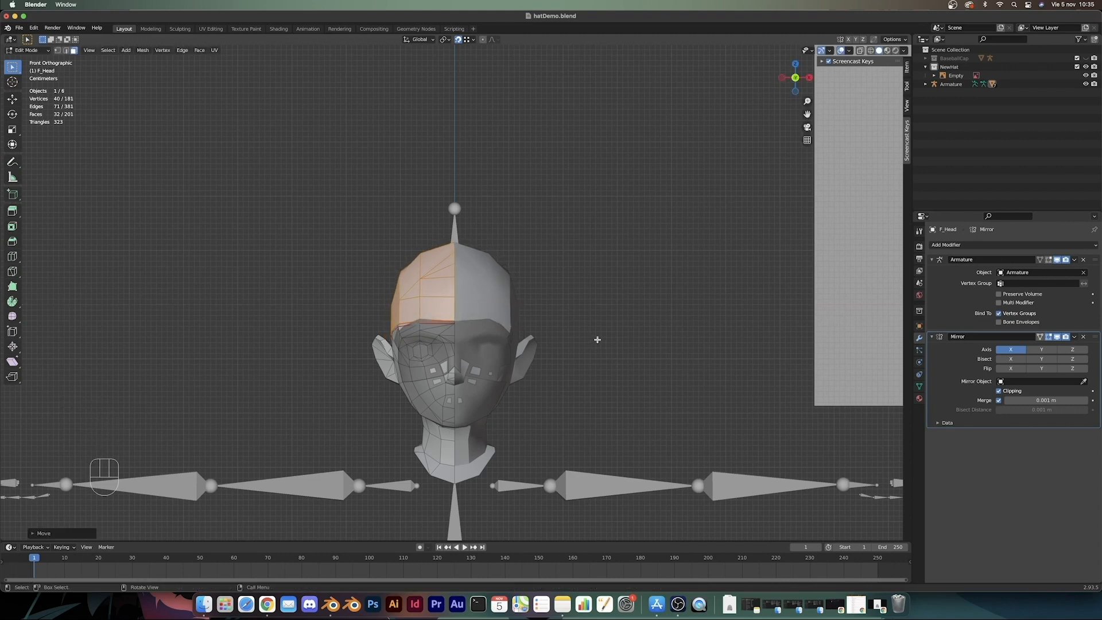
Step: Scale the cap faces by about 1.15 along X to widen the cap, and check the shape in Object Mode
key(s)
key(x)
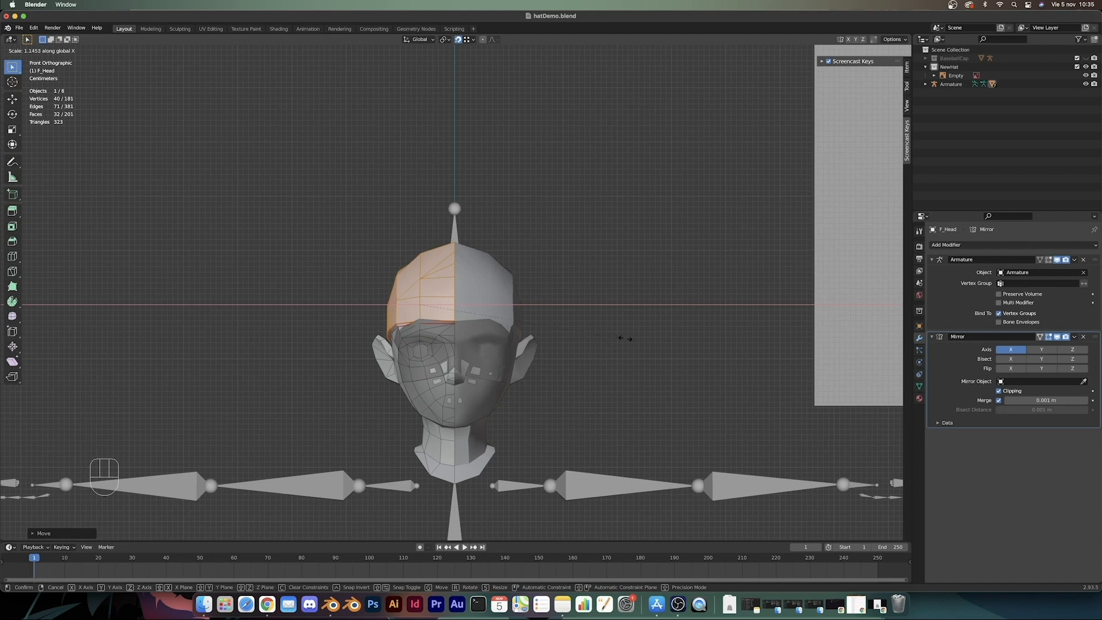
click(625, 338)
scroll(604, 342, down, 6)
middle_drag(603, 342, 637, 342)
scroll(638, 344, up, 8)
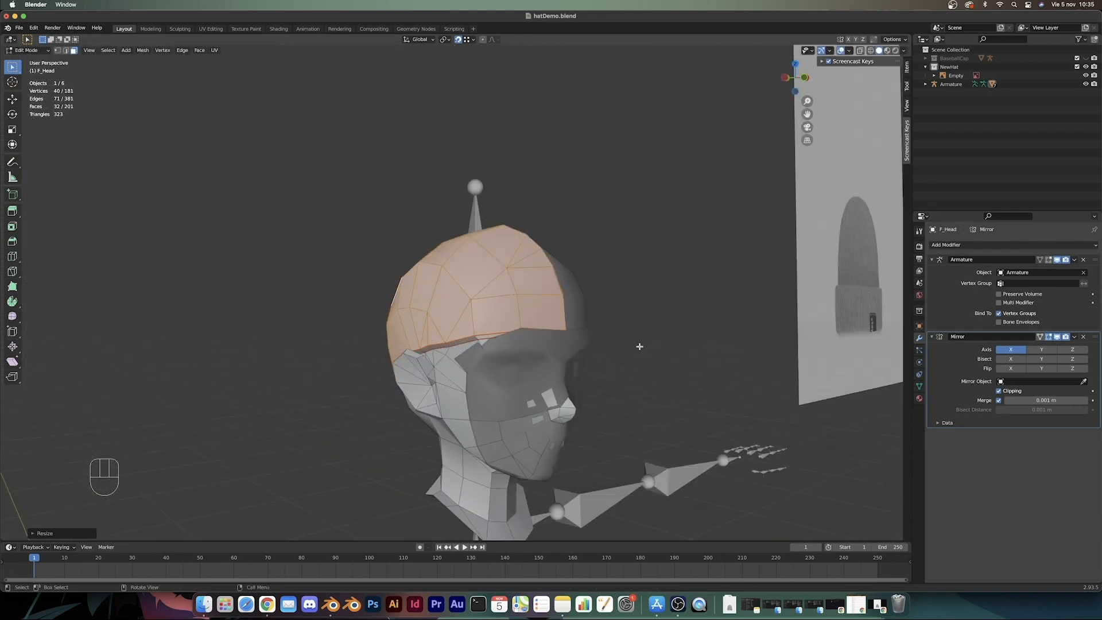
key(Tab)
middle_drag(608, 381, 581, 376)
scroll(620, 364, down, 3)
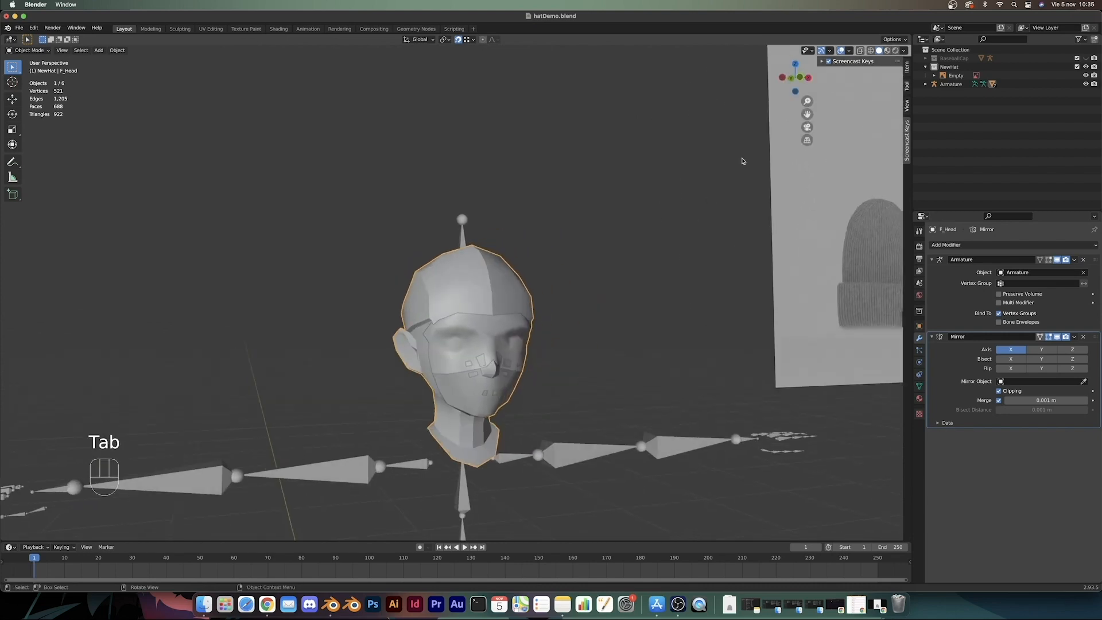
middle_drag(574, 344, 604, 344)
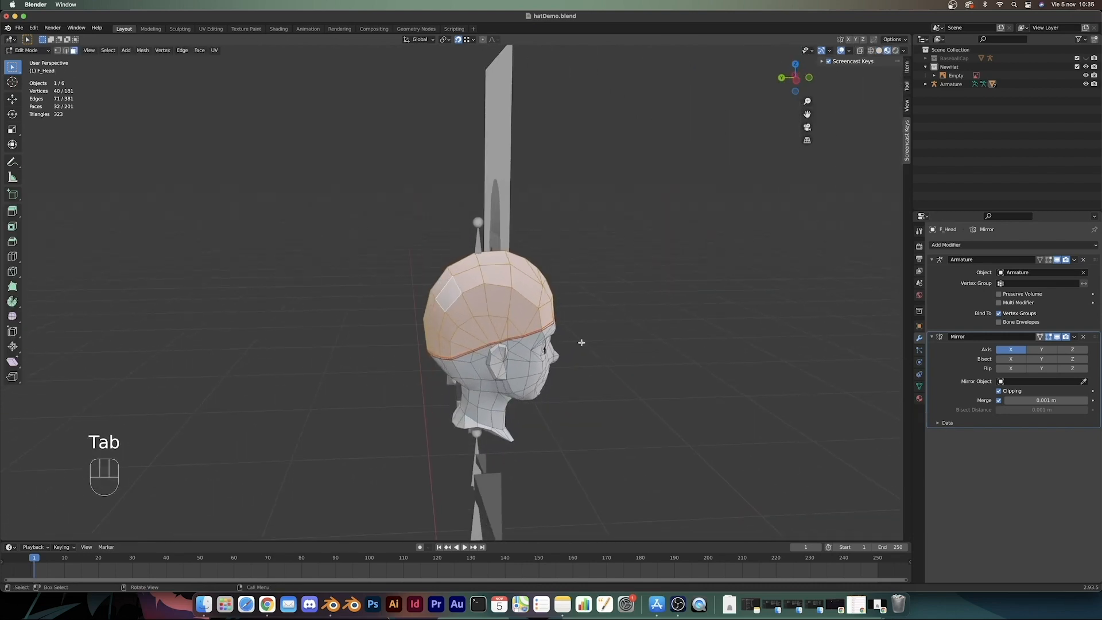
Step: Add a second material slot to the head with a material named grey and assign it to the selected cap faces
click(919, 397)
middle_drag(578, 340, 560, 320)
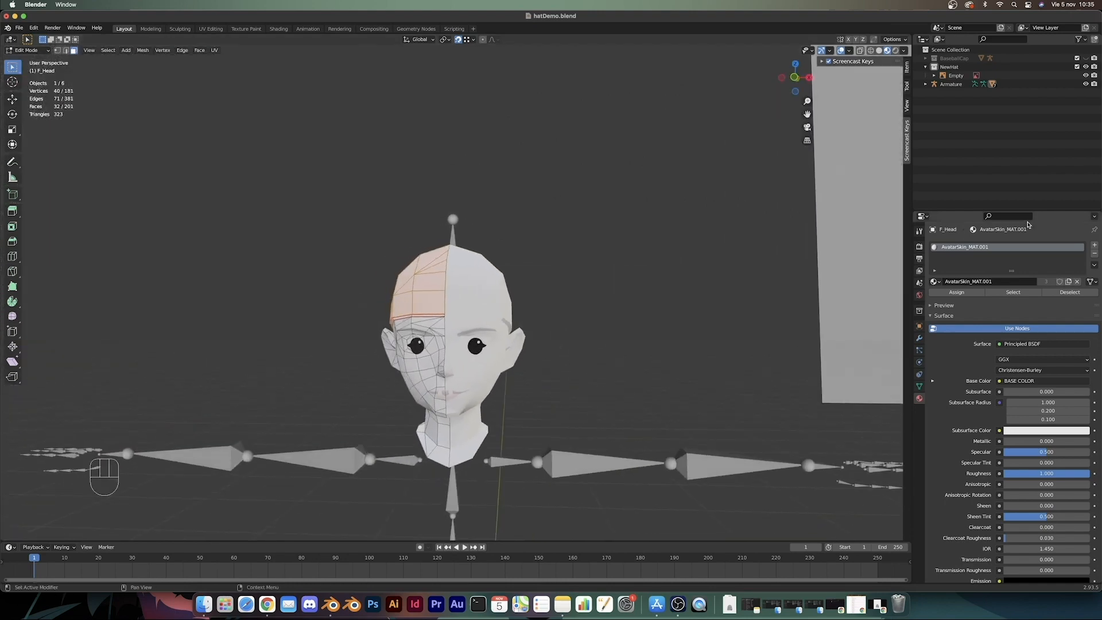
click(1095, 245)
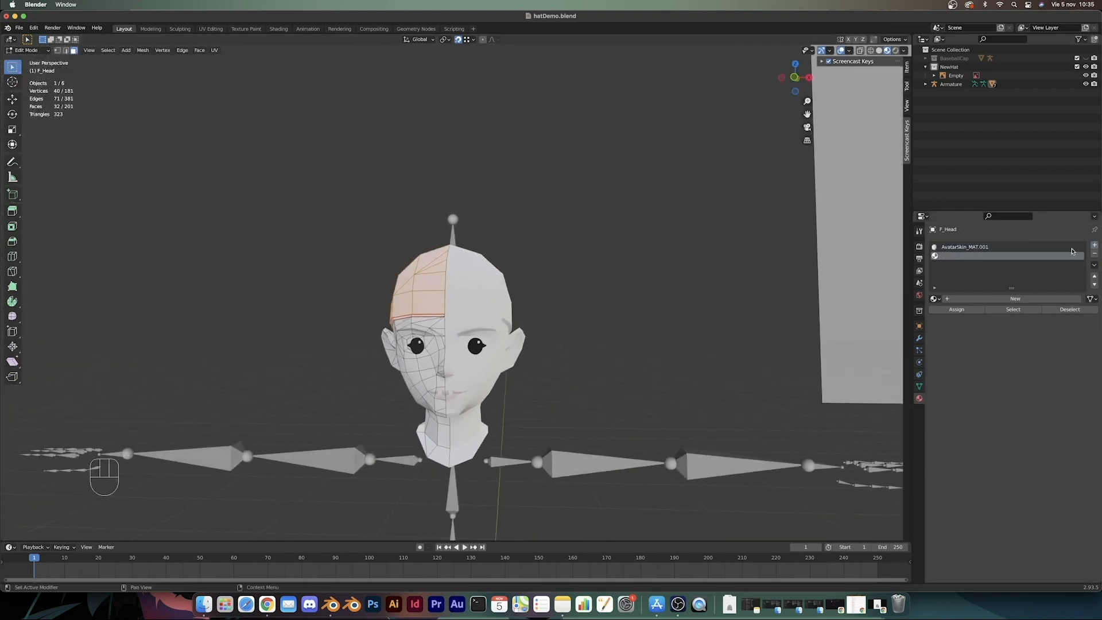
click(966, 297)
click(960, 255)
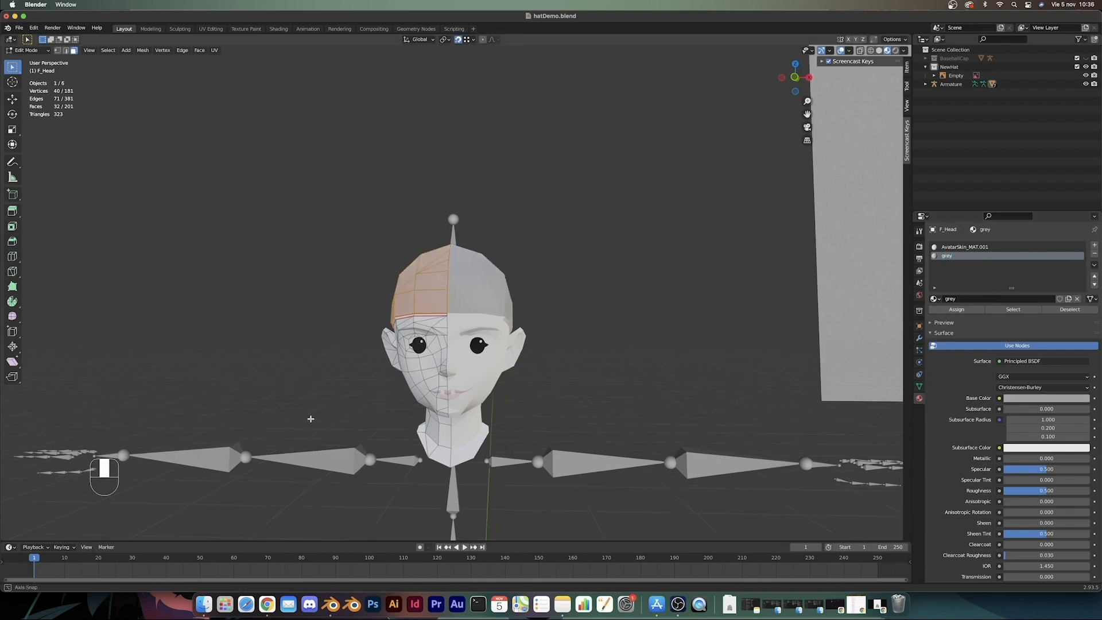
key(Tab)
scroll(555, 398, down, 6)
scroll(555, 398, up, 8)
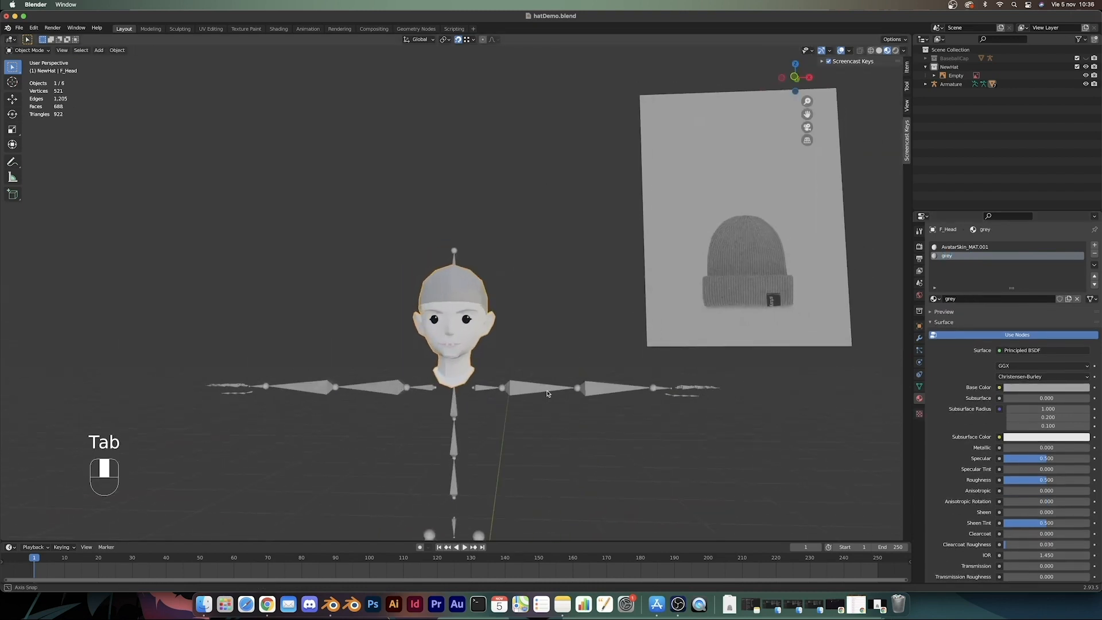
Step: Turn on X-ray in vertex selection and move the middle vertex on the cap's front centre line slightly up
key(Tab)
scroll(463, 359, up, 5)
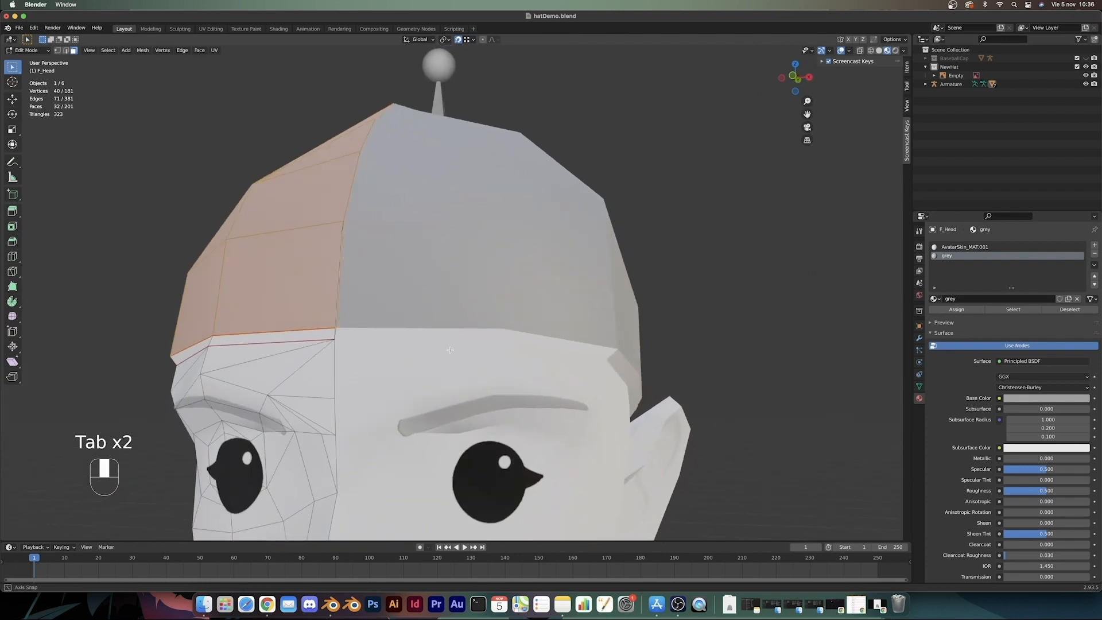
key(1)
key(alt+z)
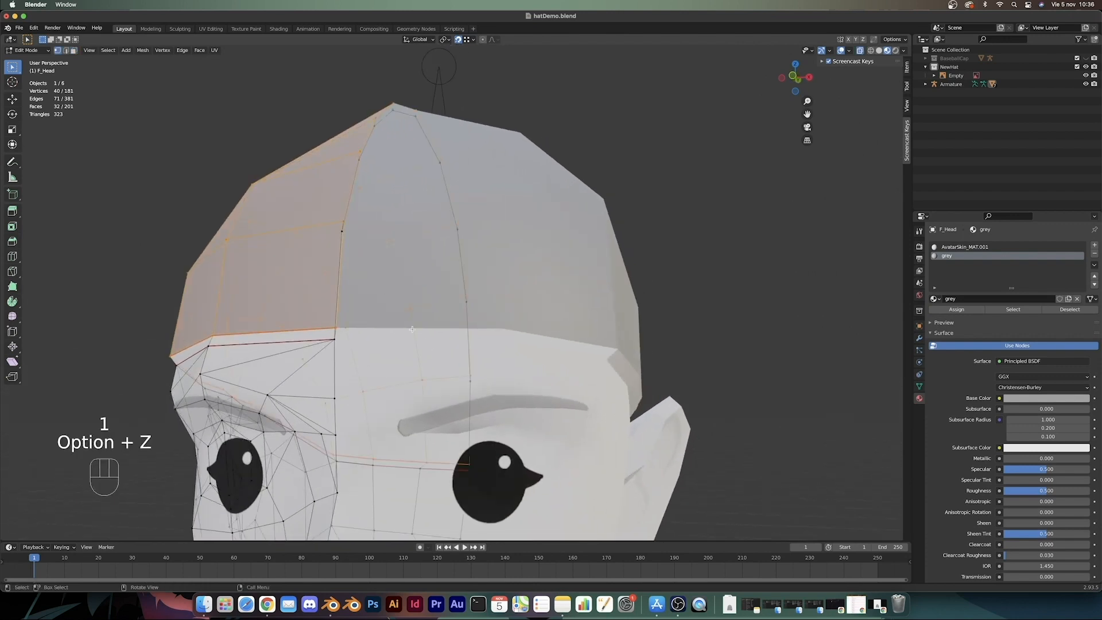
click(343, 231)
key(g)
click(345, 222)
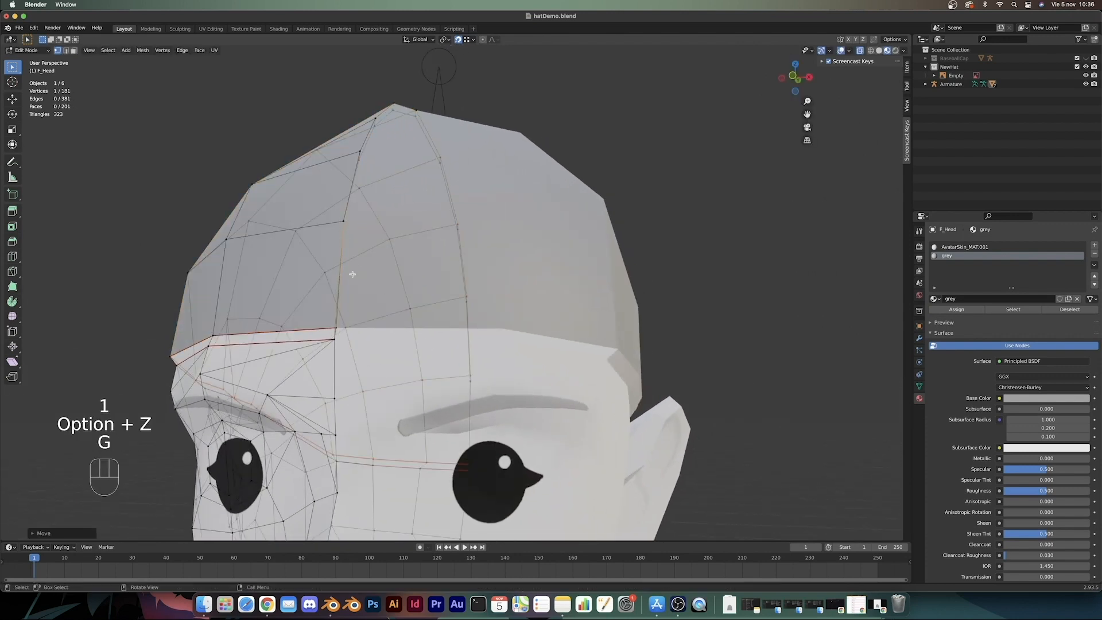
Step: Adjust the vertices along the upper front of the cap's centre line outward to round its side profile
middle_drag(339, 337, 447, 420)
scroll(526, 332, up, 3)
key(g)
key(y)
click(532, 334)
key(g)
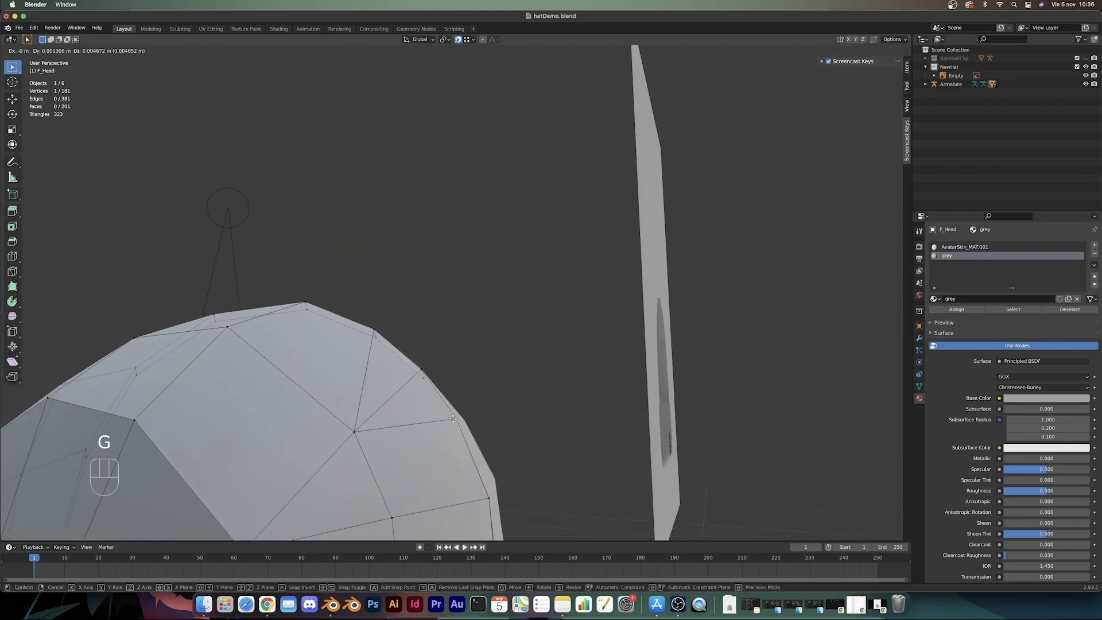
click(414, 376)
key(g)
click(421, 371)
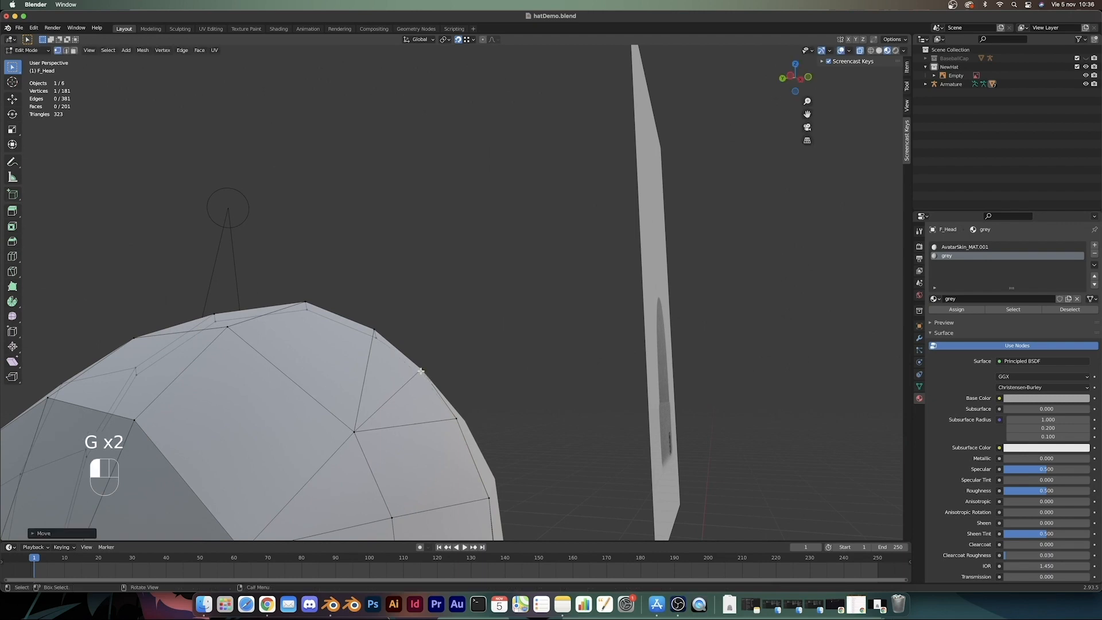
Step: Move the centre-line vertices nearer the top of the cap slightly up to even out the crown curve
click(372, 340)
key(g)
click(374, 331)
shift+middle_drag(374, 331, 517, 365)
click(437, 346)
key(g)
click(436, 341)
shift+middle_drag(532, 411, 535, 317)
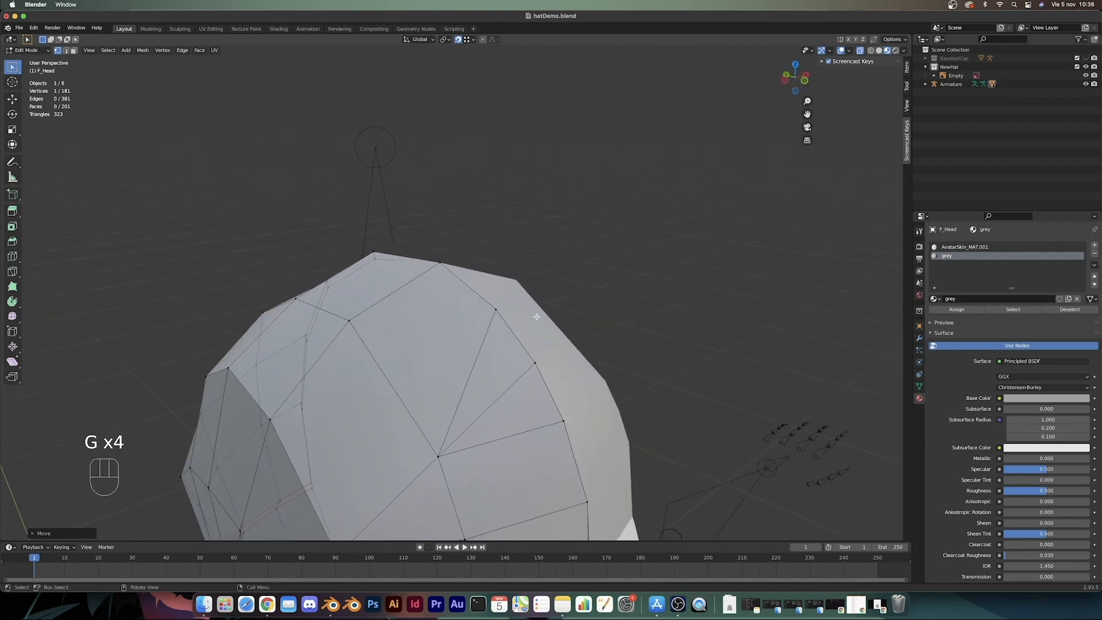
Step: Enable Auto Merge in the editing tool options
key(n)
key(n)
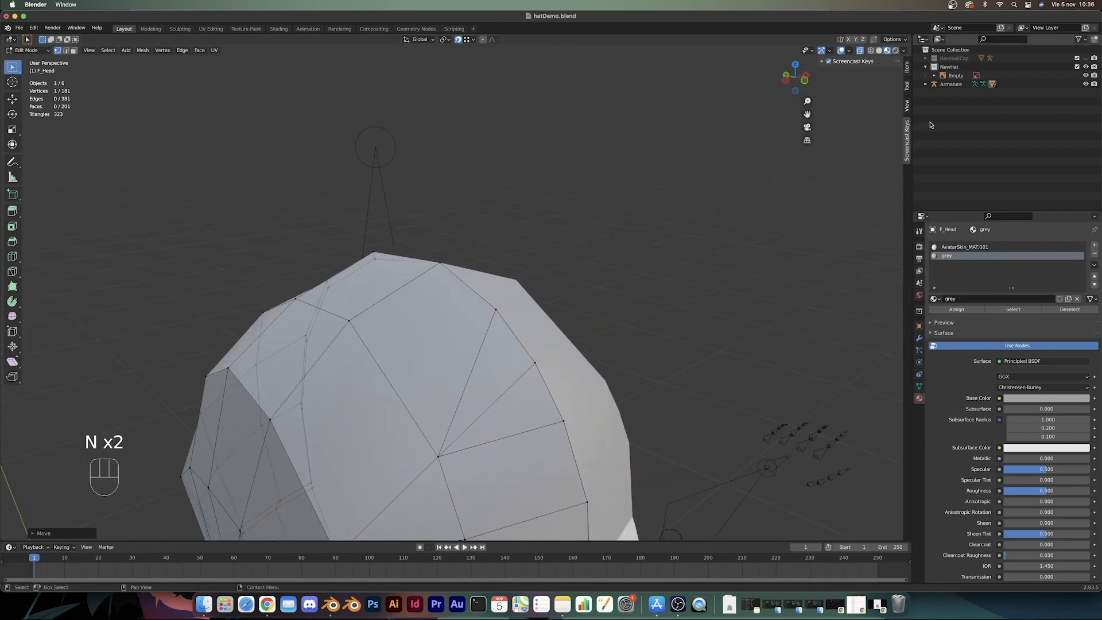
click(906, 87)
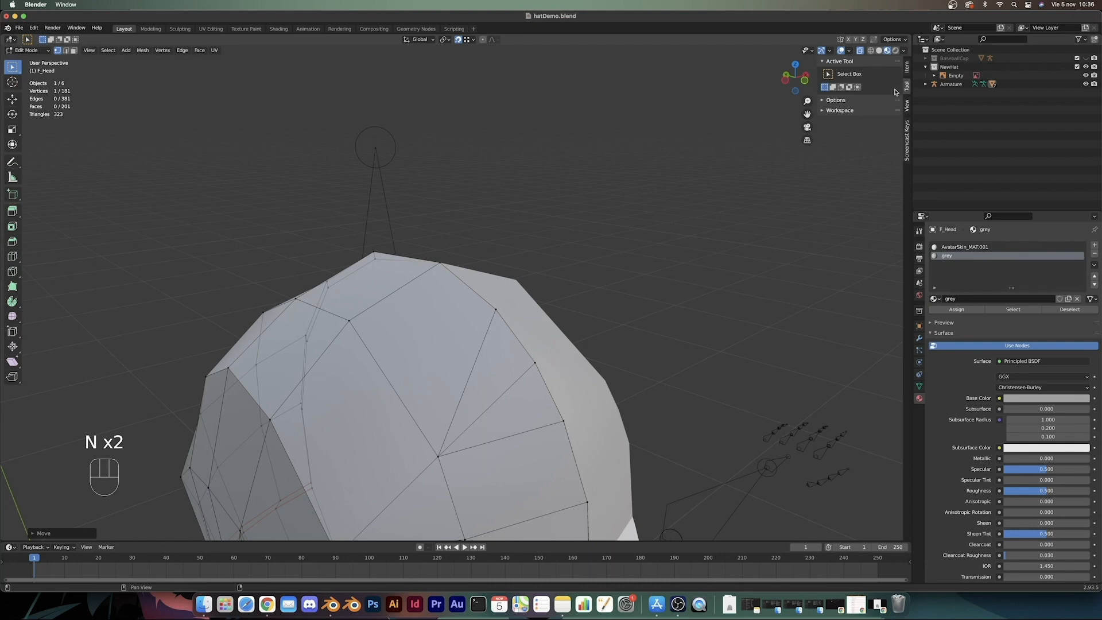
click(821, 100)
click(834, 169)
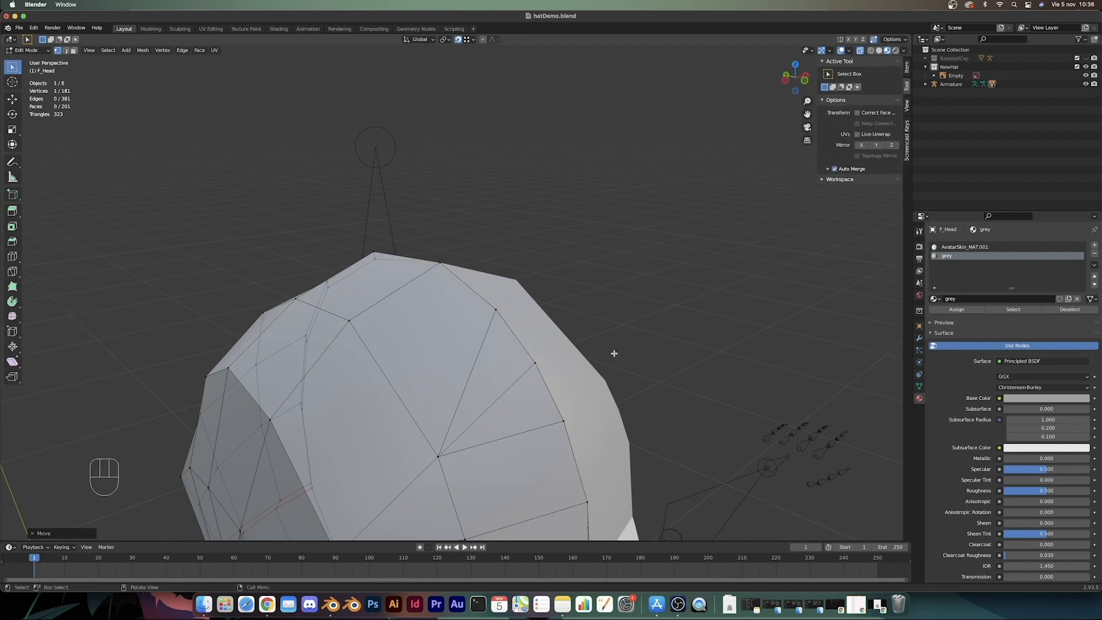
Step: Move the selected cap vertex onto its neighbouring vertex so that the two merge
shift+scroll(597, 342, down, 4)
middle_drag(640, 346, 687, 327)
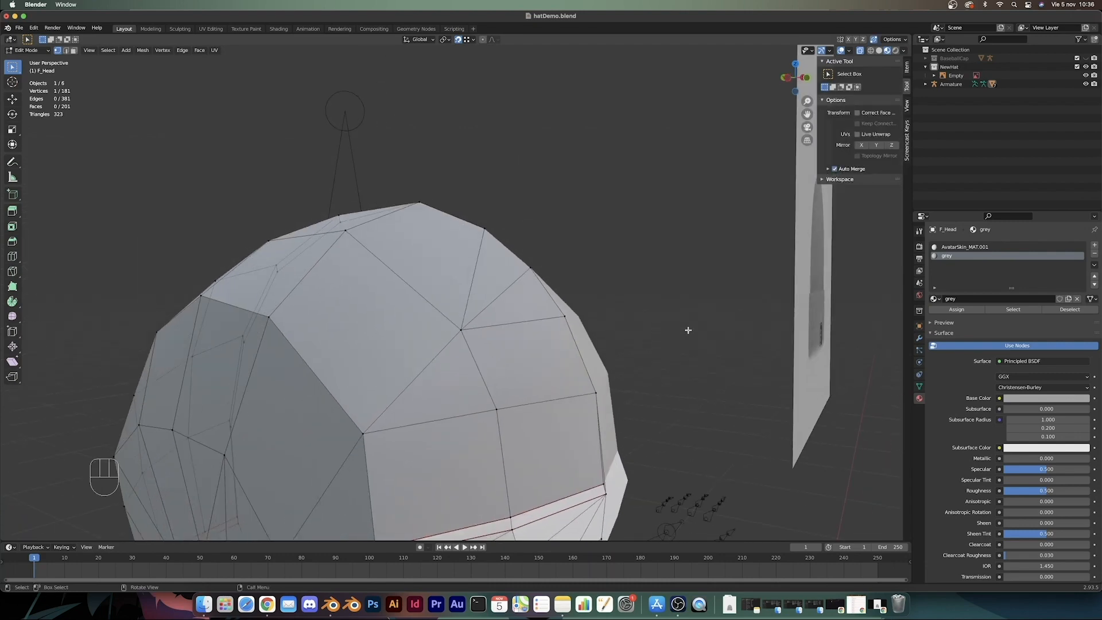
key(g)
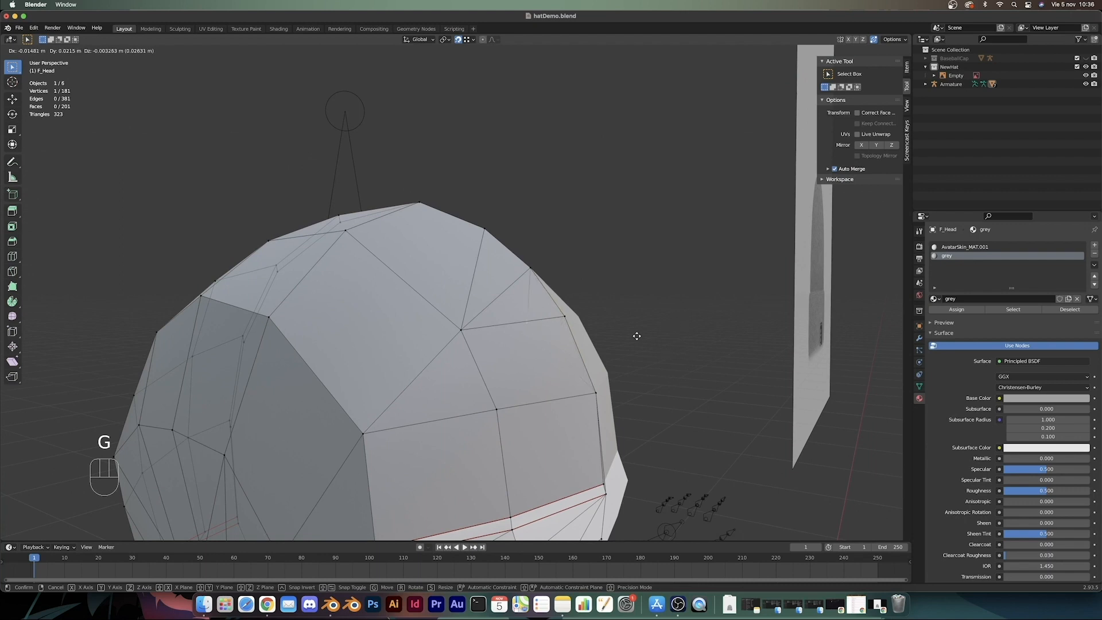
right_click(635, 336)
key(g)
click(608, 350)
key(g)
middle_drag(608, 351, 610, 384)
right_click(666, 365)
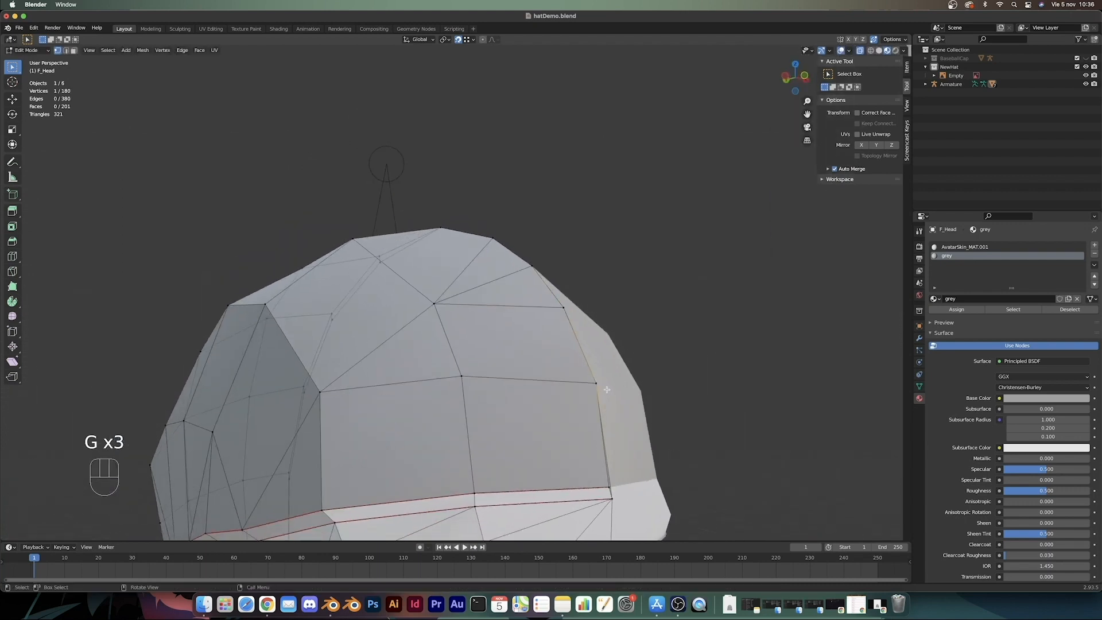
key(g)
Step: Move the beanie reference image by -1 m along X in front view so that it overlays the head
key(KP_1)
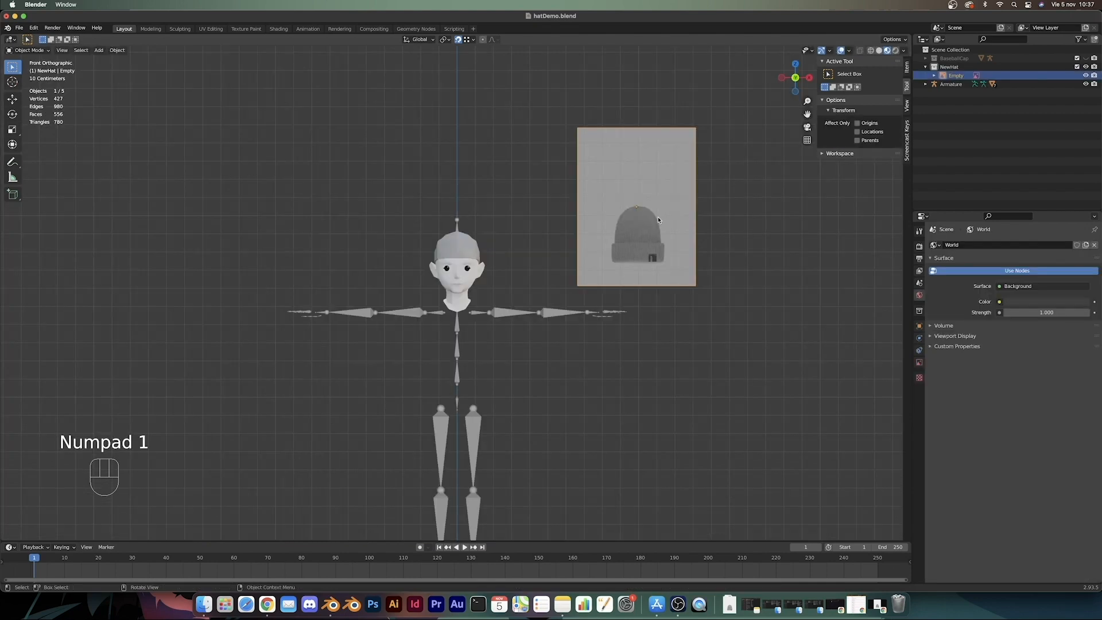
key(g)
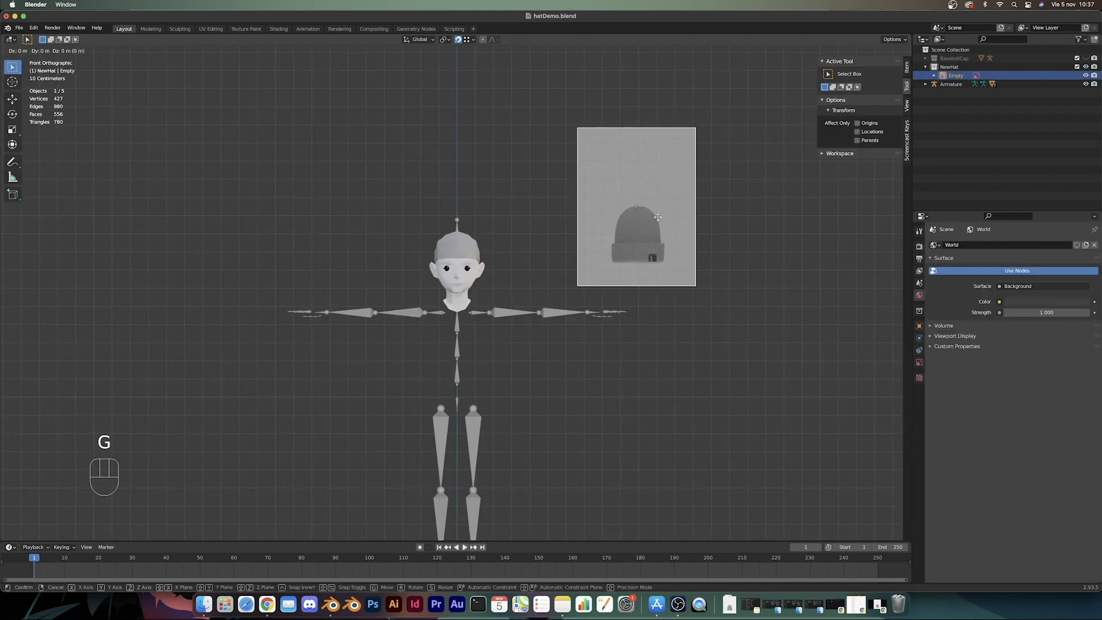
key(x)
key(minus)
key(1)
key(Return)
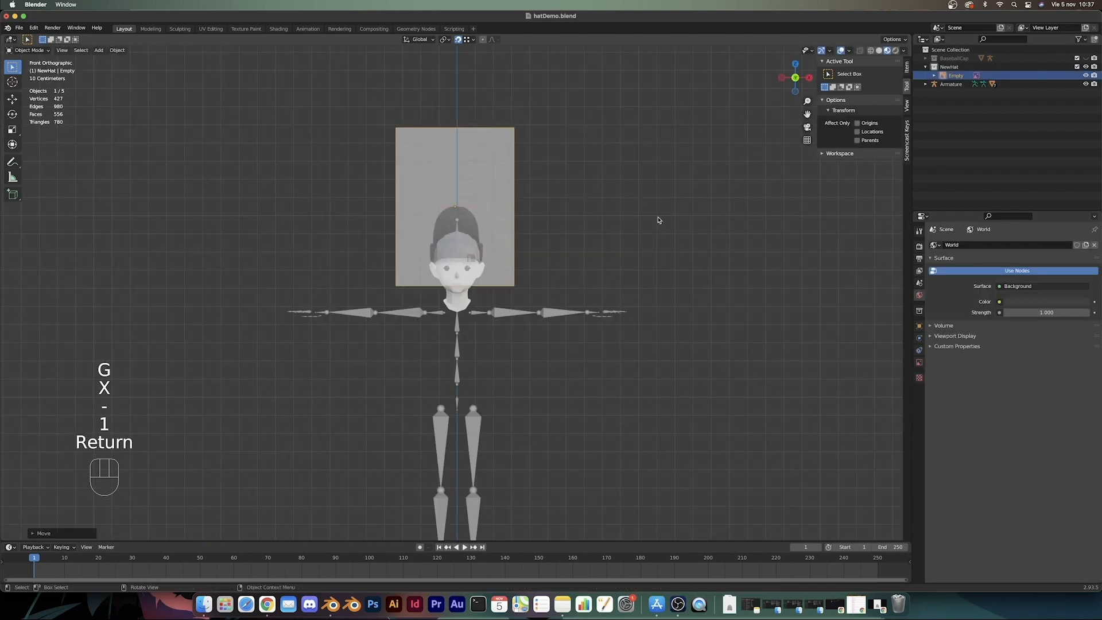
scroll(627, 205, up, 6)
shift+middle_drag(601, 351, 602, 365)
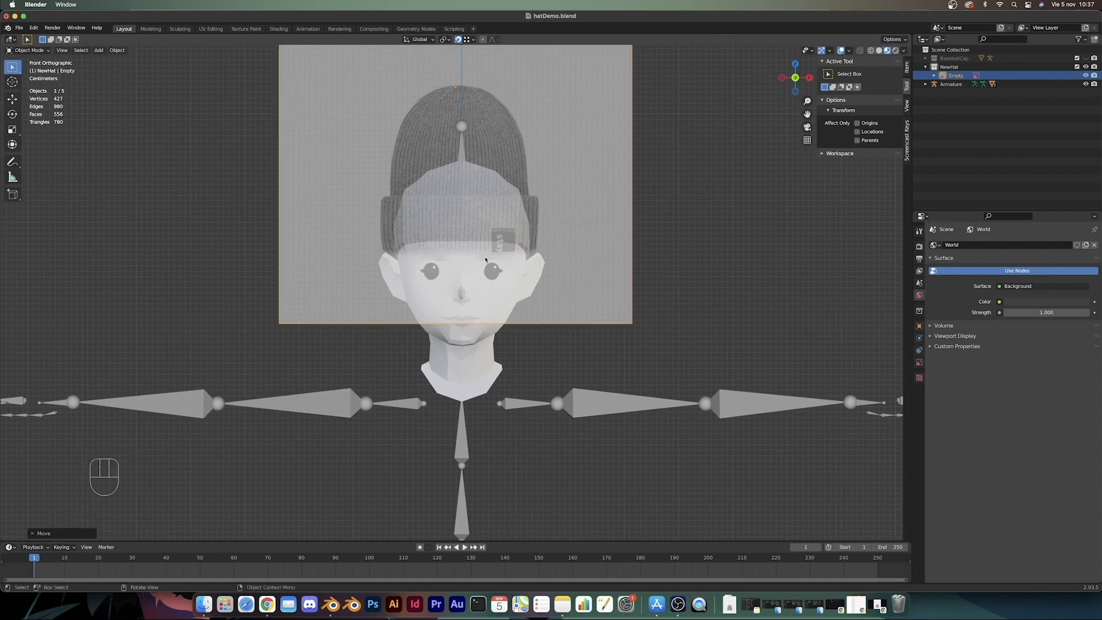
Step: Move the beanie reference image 1 m along X so that it sits beside the head
scroll(655, 334, down, 2)
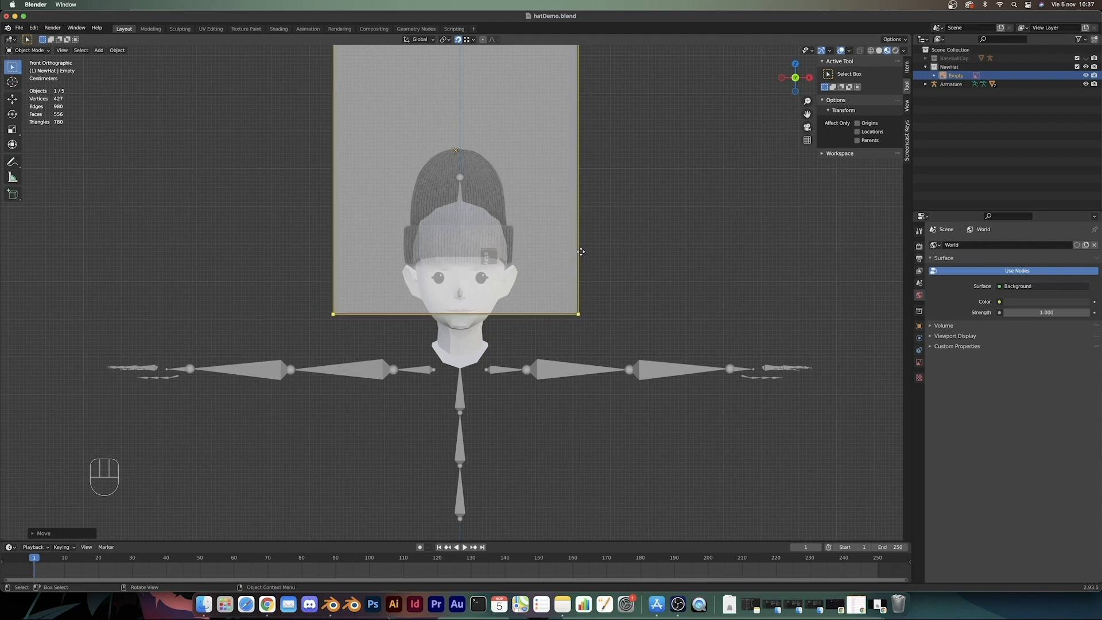
scroll(625, 330, down, 3)
key(g)
key(x)
key(1)
click(621, 329)
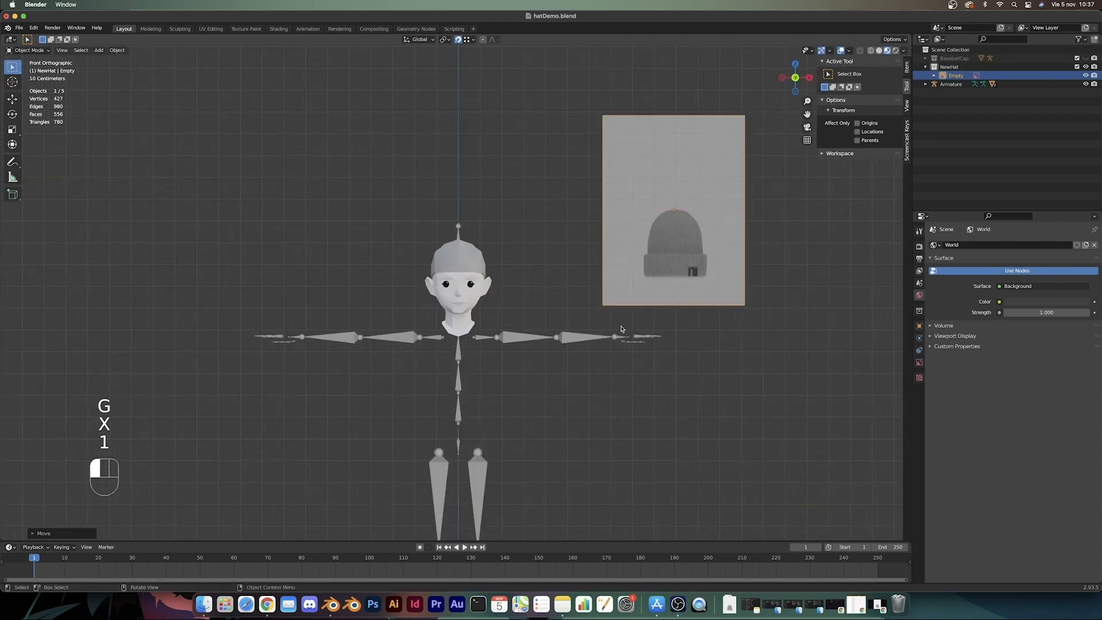
Step: Select the upper crown faces on the cap's editable half and raise them about 0.055 m along Z with smooth proportional editing, size 0.06
click(449, 232)
key(Tab)
middle_drag(450, 233, 524, 220)
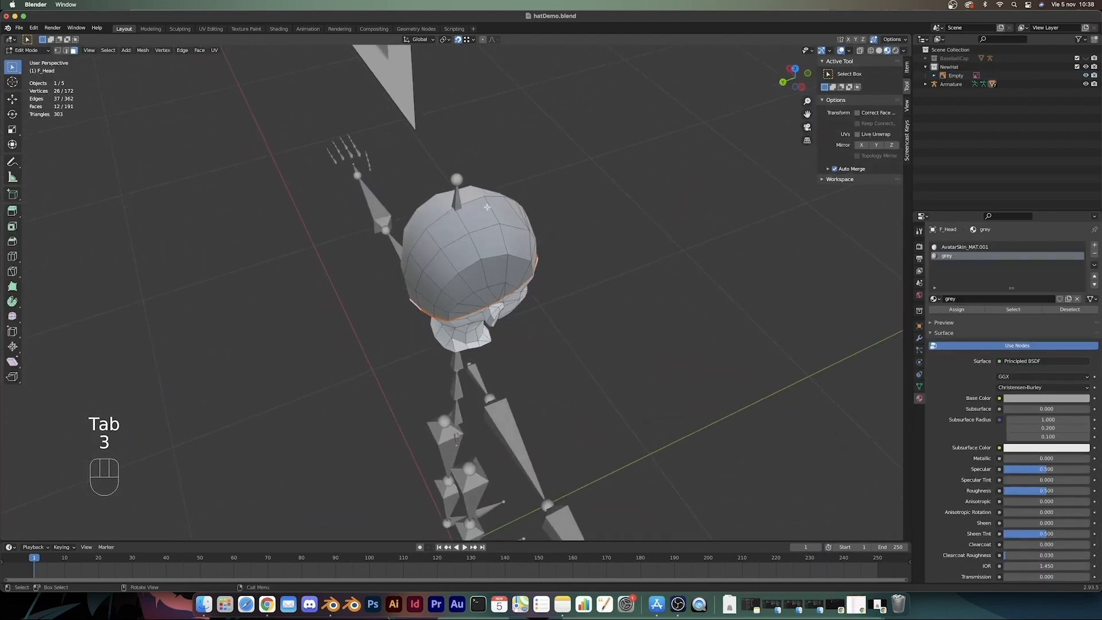
drag(485, 248, 486, 249)
middle_drag(745, 233, 575, 226)
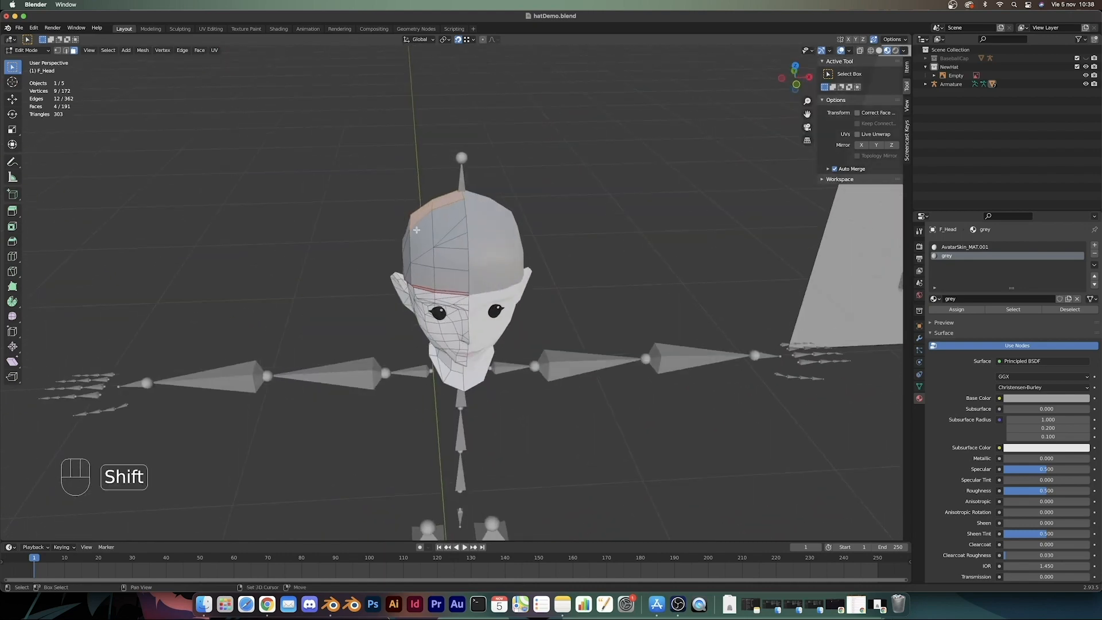
shift+click(418, 229)
middle_drag(417, 230, 481, 226)
shift+click(458, 230)
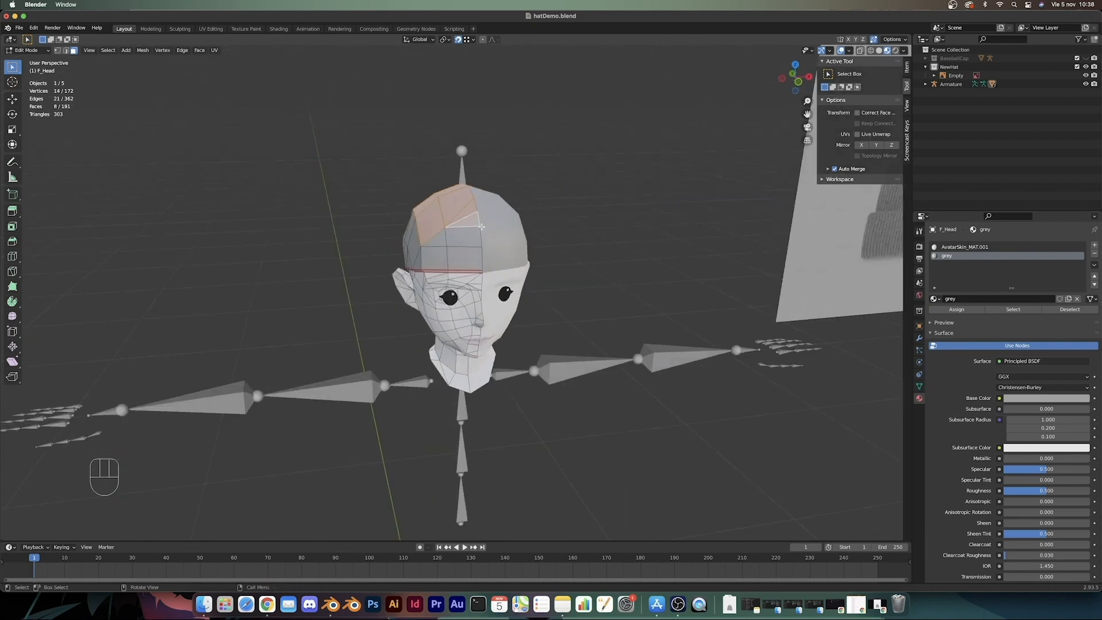
key(KP_1)
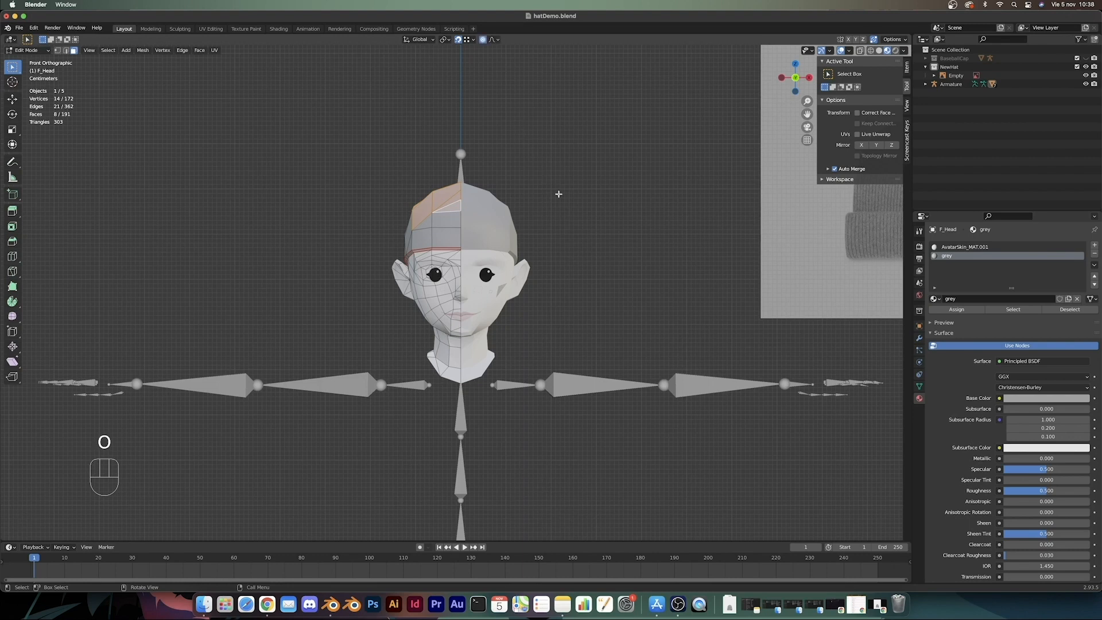
key(g)
key(z)
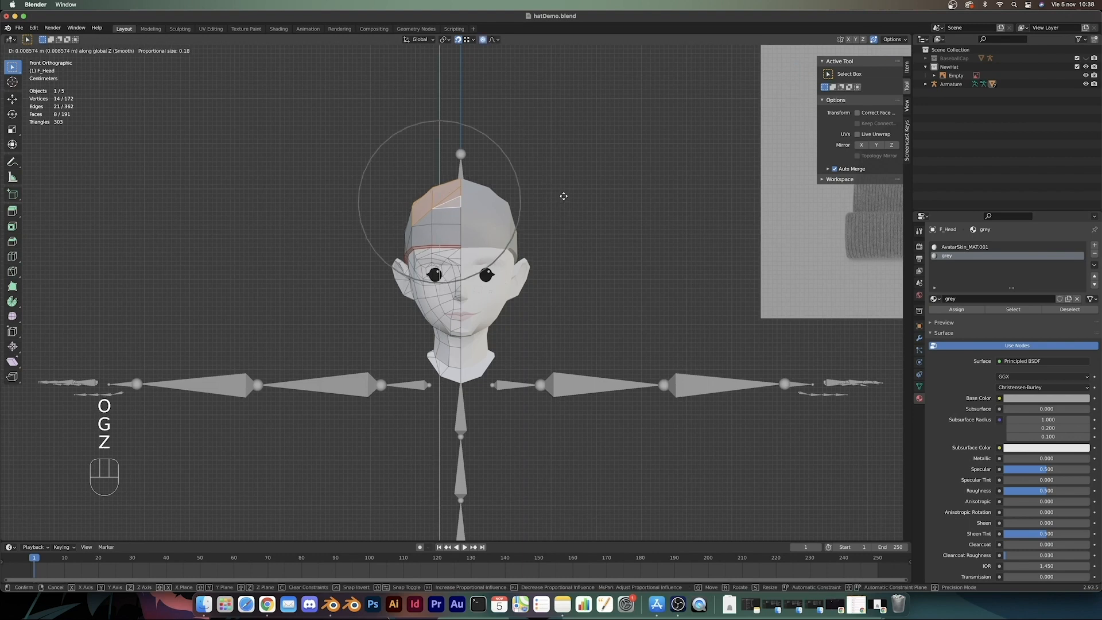
scroll(563, 193, up, 4)
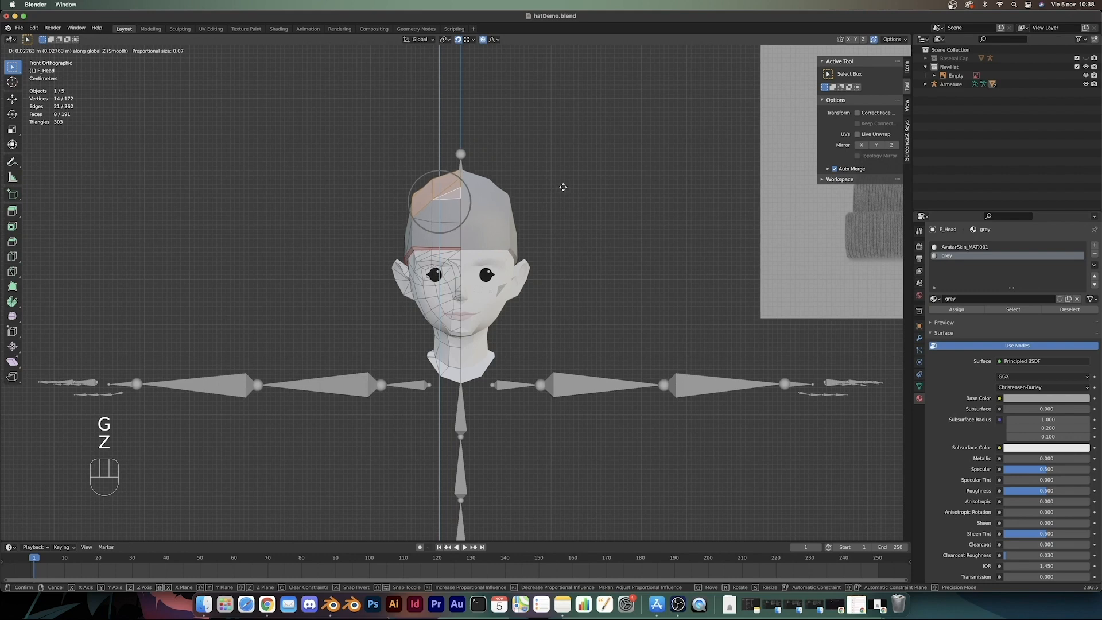
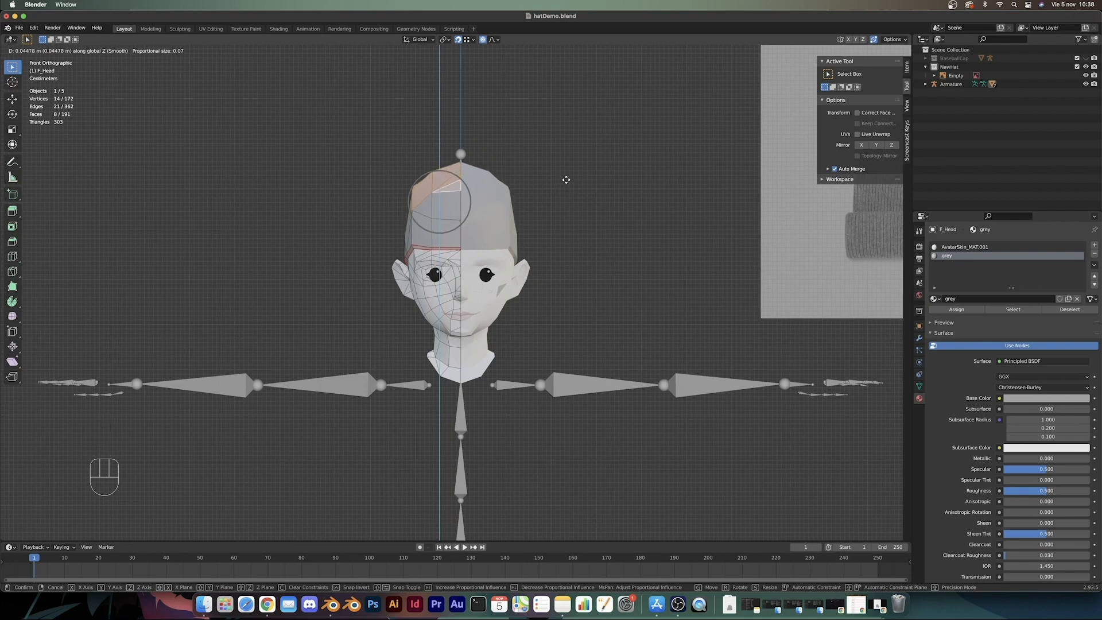
scroll(566, 175, down, 1)
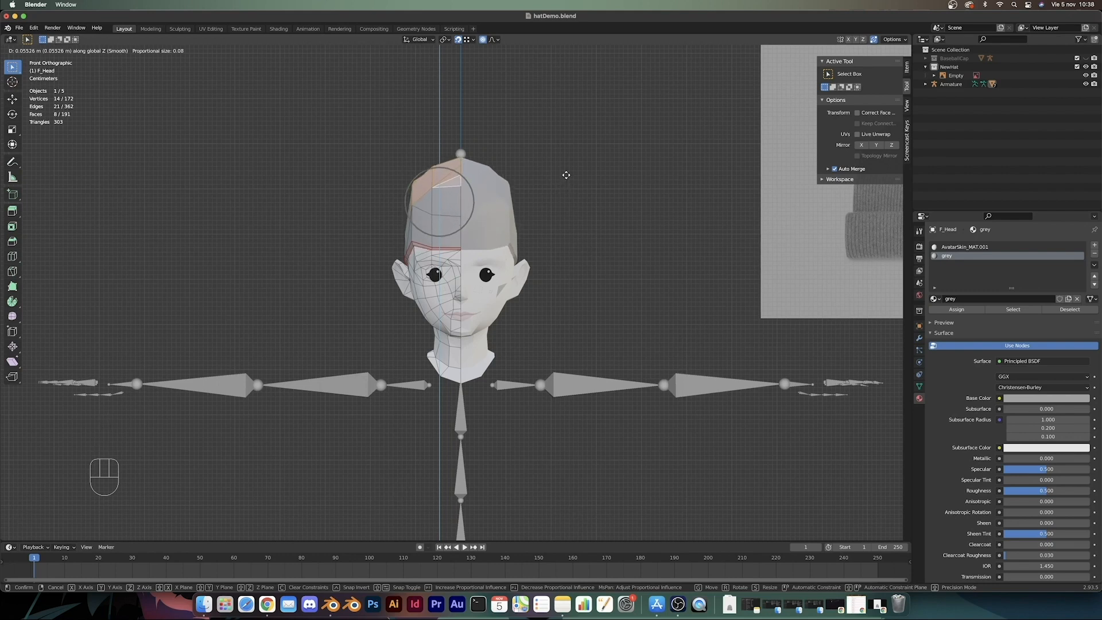
scroll(566, 175, up, 3)
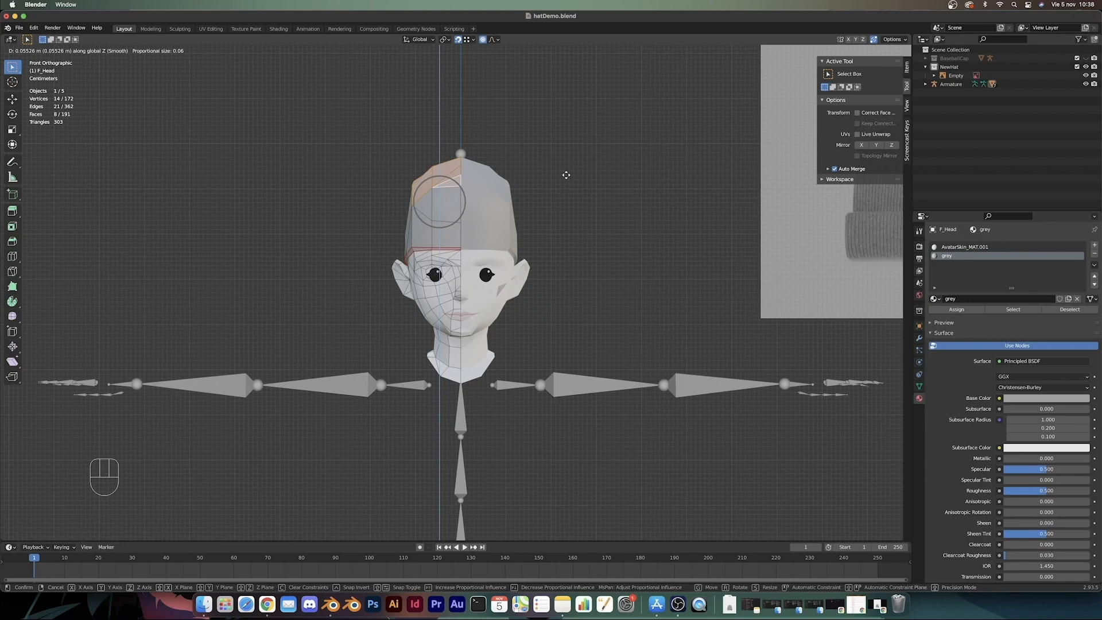
click(566, 175)
Step: Select the three-vertex path along the rear crown edge and move it about 0.02 m backward along Y with proportional size 0.18
scroll(566, 175, down, 4)
middle_drag(566, 175, 506, 245)
key(KP_3)
scroll(631, 214, up, 3)
click(461, 180)
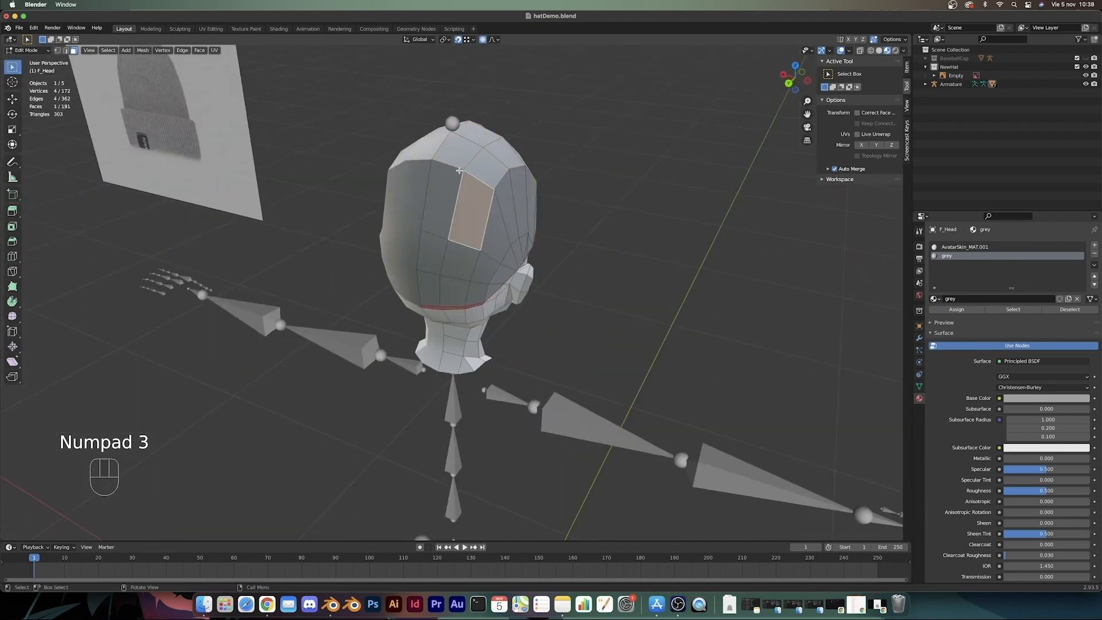
key(1)
click(435, 158)
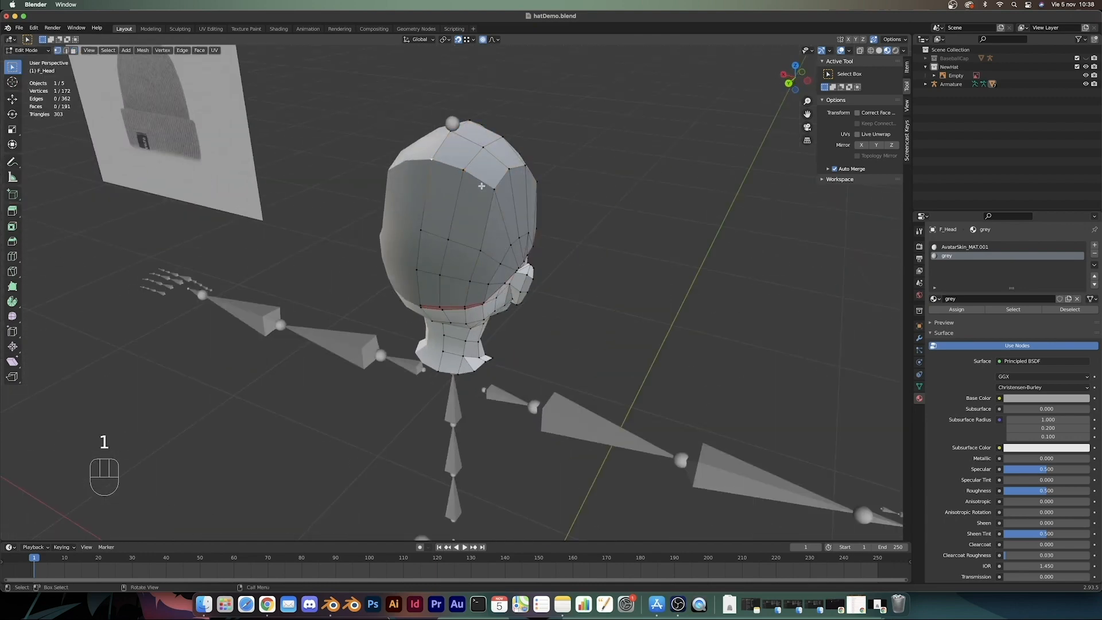
ctrl+click(493, 189)
key(KP_3)
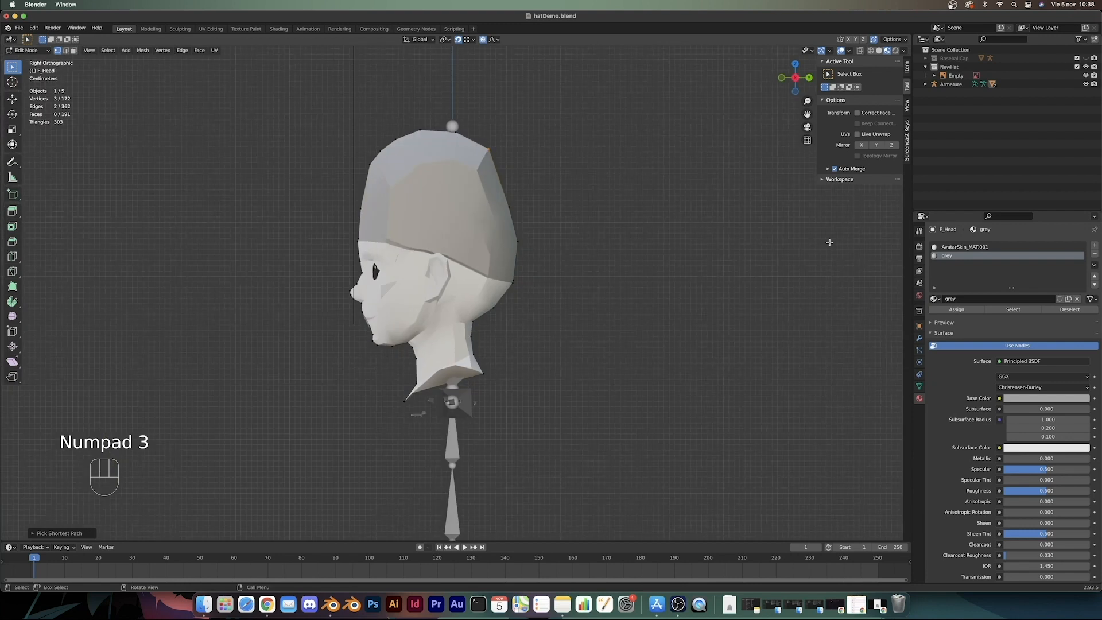
key(g)
key(y)
scroll(625, 242, down, 9)
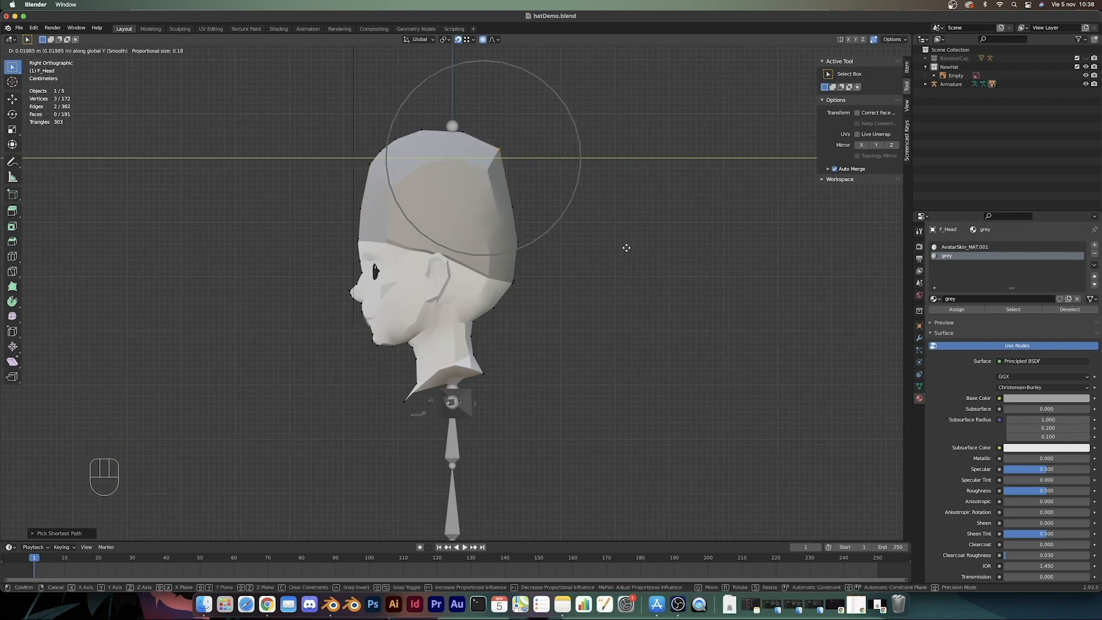
click(626, 247)
Step: Move the rear centre-line vertex slightly backward along Y and lower the rear crown corner vertex about 0.012 m along Z
click(514, 202)
key(g)
key(y)
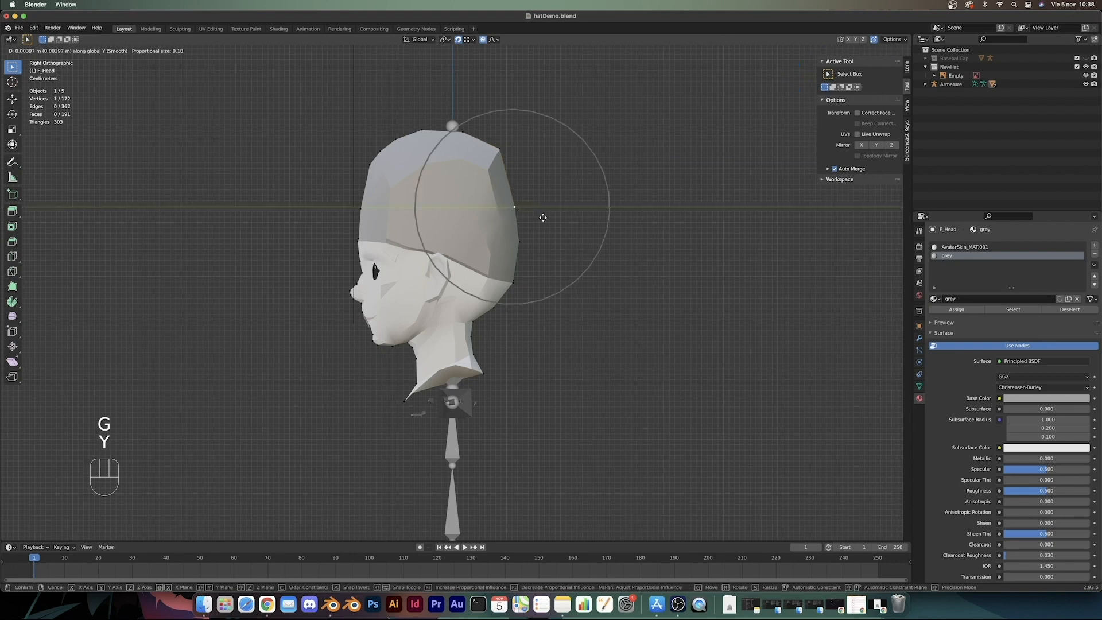
scroll(545, 218, up, 7)
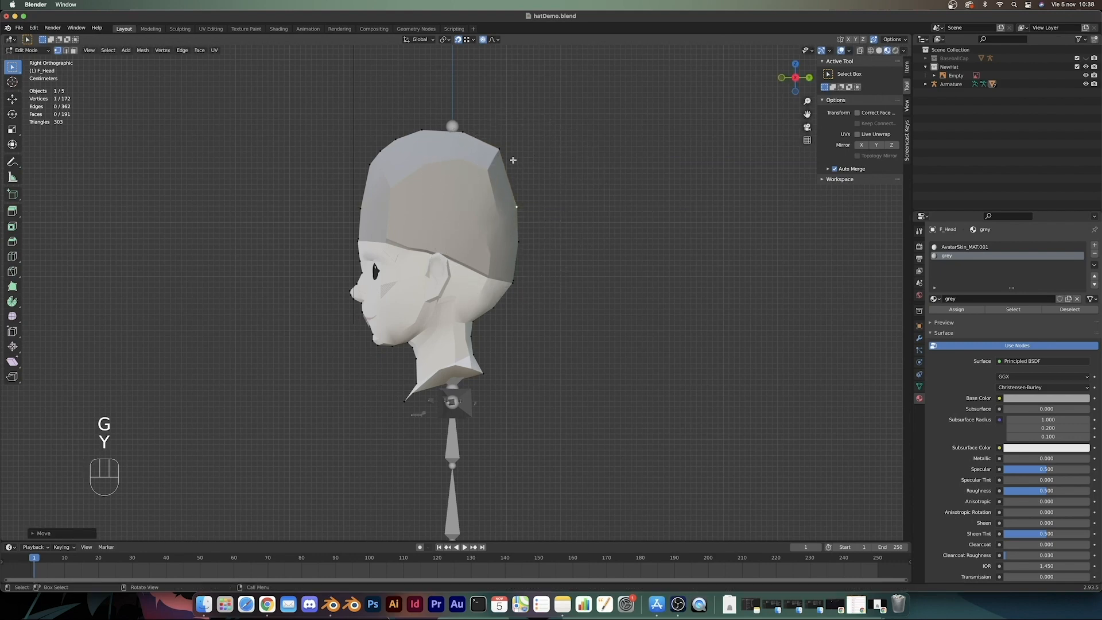
key(z)
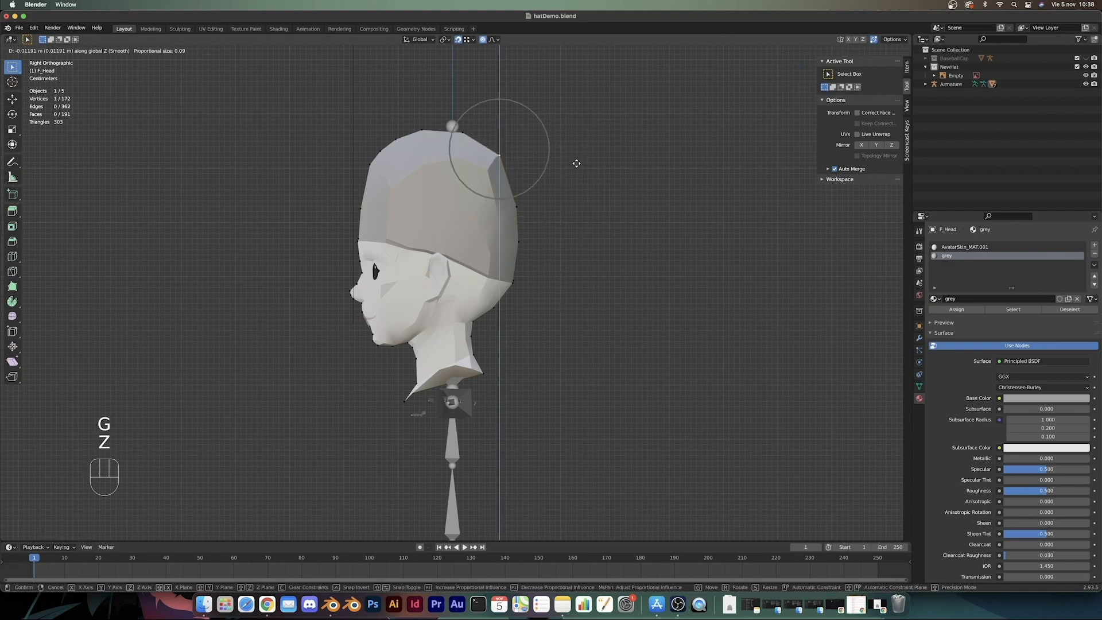
click(576, 163)
Step: Raise the two topmost centre-line vertices of the cap about 0.007 m each along Z to round the crown
key(g)
key(z)
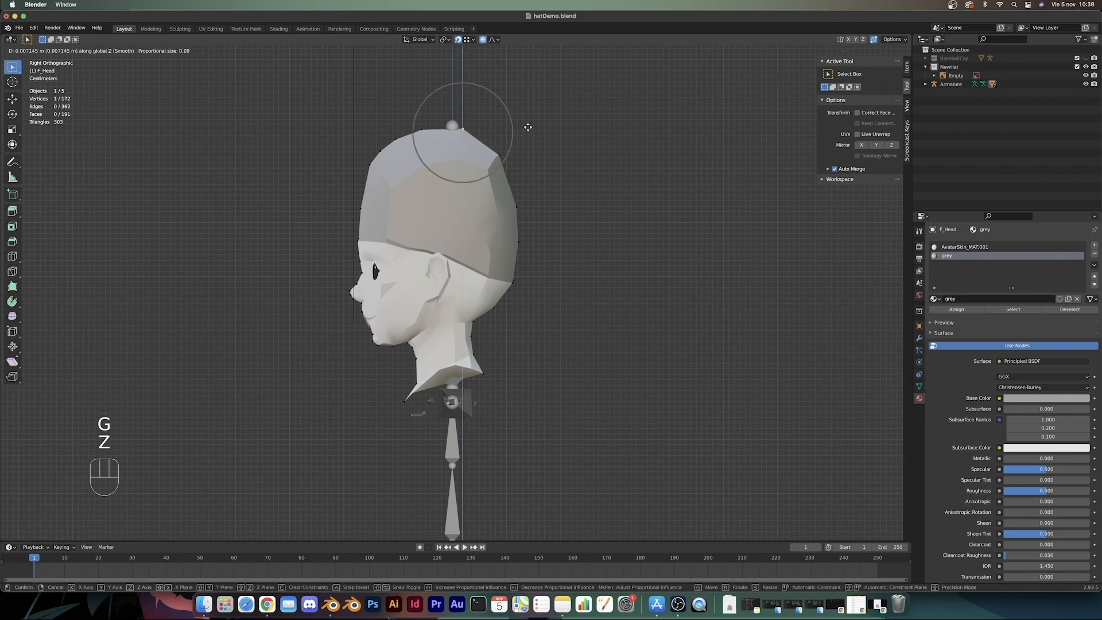
click(528, 127)
scroll(522, 140, up, 2)
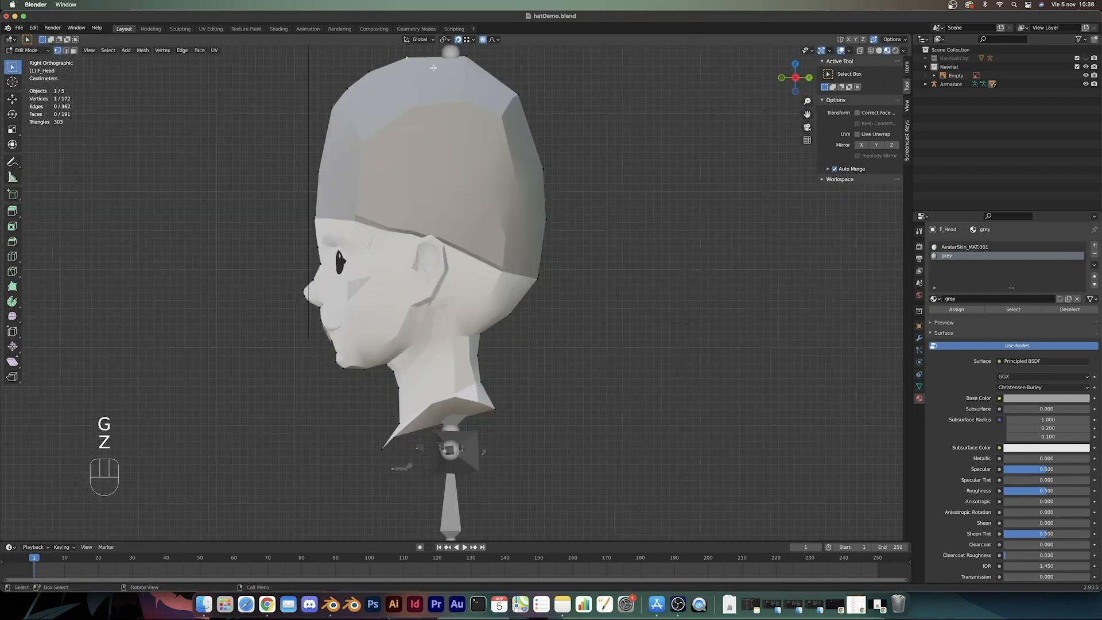
shift+middle_drag(433, 67, 442, 186)
key(g)
key(z)
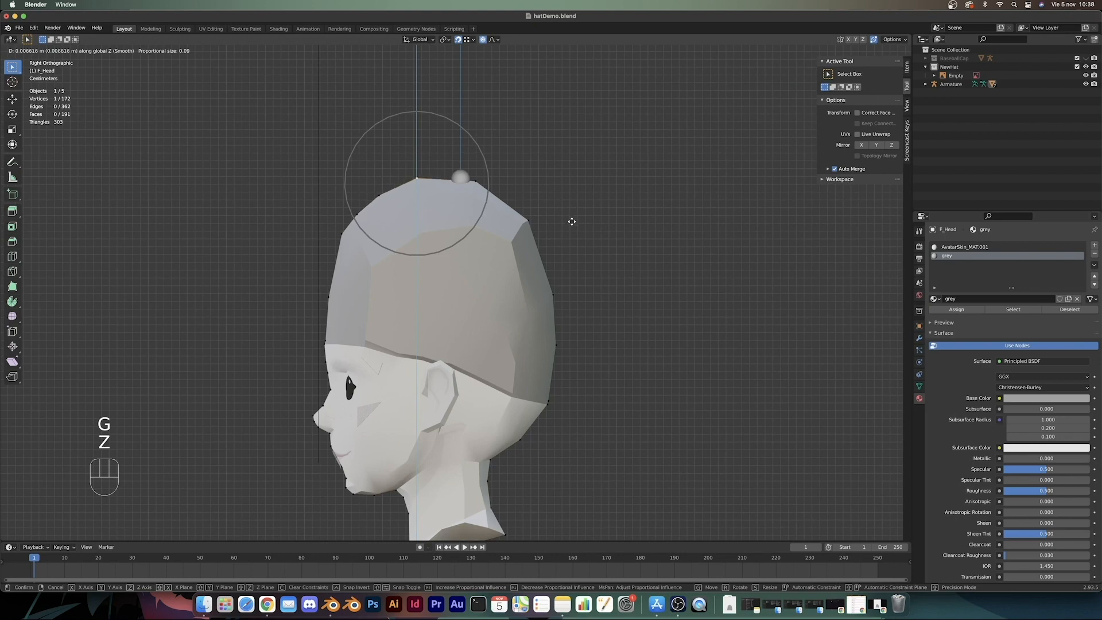
click(572, 221)
Step: Adjust the rear crown of the cap by moving its selected vertices along Y
scroll(572, 221, down, 4)
key(Tab)
middle_drag(571, 221, 631, 293)
key(Tab)
right_click(512, 304)
click(512, 304)
key(g)
key(y)
click(619, 292)
Step: Edge-slide the three-vertex rear crown edge down along the back of the cap
key(Tab)
key(Tab)
middle_drag(558, 302, 566, 308)
key(g)
key(g)
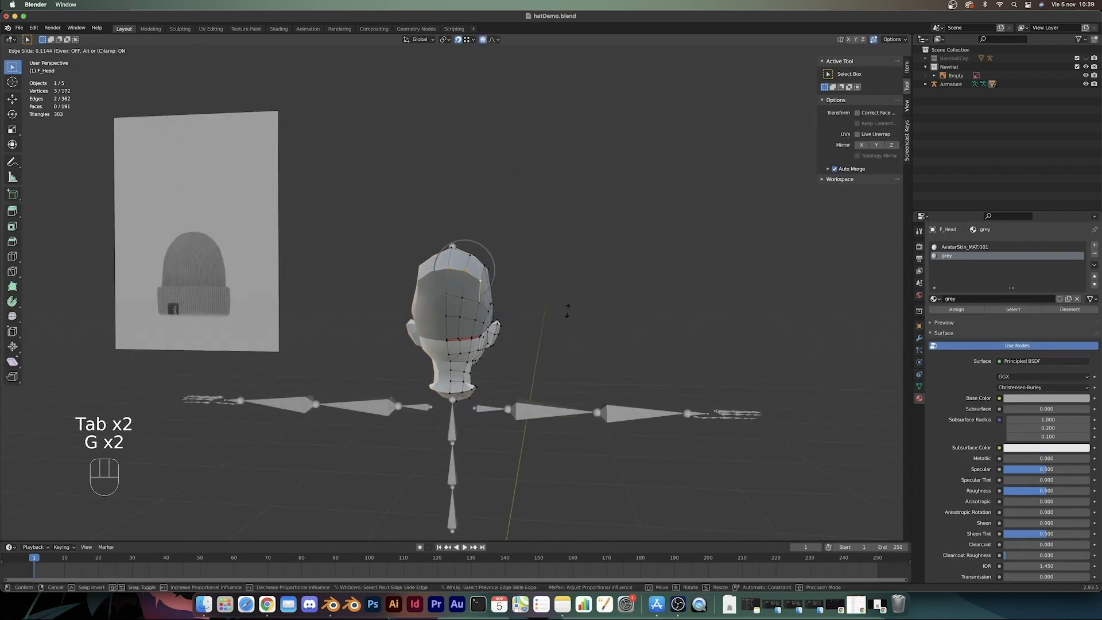
click(591, 305)
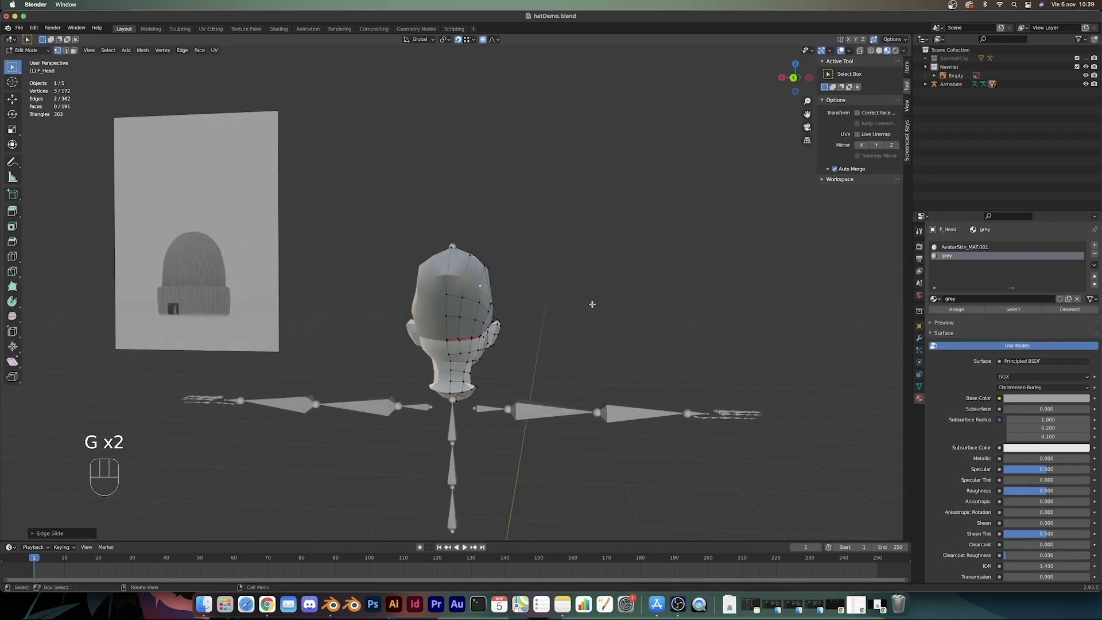
Step: Select the path of vertices from the side to the top of the crown and move it along Y
key(Tab)
middle_drag(700, 304, 488, 310)
key(Tab)
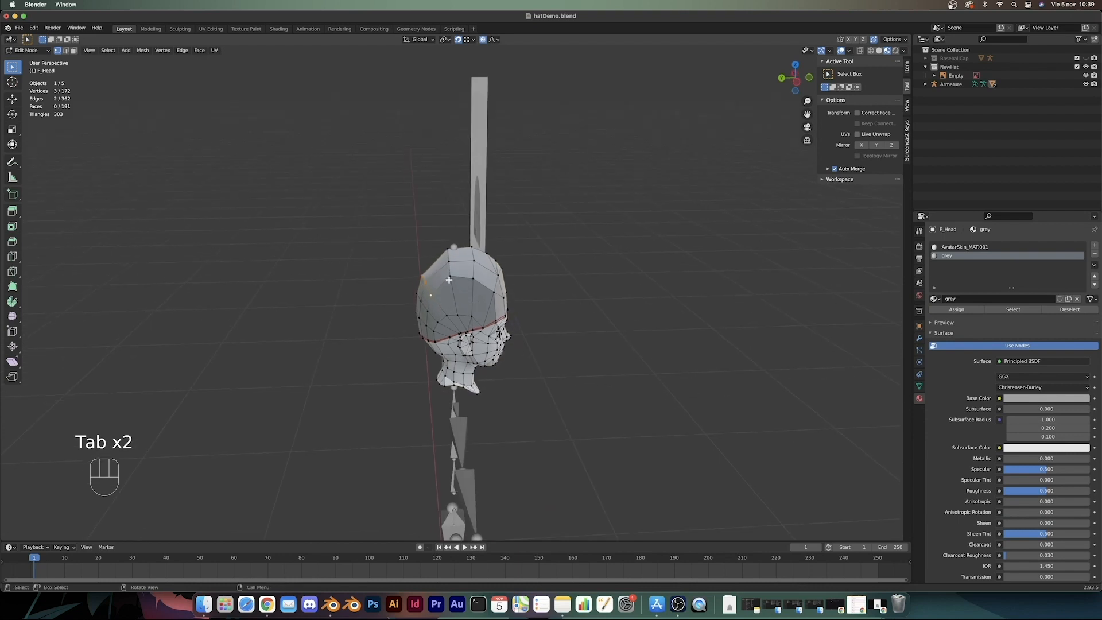
click(451, 277)
middle_drag(450, 277, 522, 368)
ctrl+click(454, 271)
middle_drag(608, 293, 586, 263)
key(g)
key(y)
click(608, 248)
Step: Fine-tune the selected crown vertices along Z and Y to round the cap's side profile
key(Tab)
scroll(546, 256, up, 3)
key(Tab)
key(g)
key(z)
click(637, 260)
key(g)
key(y)
click(619, 257)
key(g)
key(z)
click(624, 262)
Step: Select the three-vertex path across the crown and move it about 0.05 m along Y
middle_drag(471, 254, 378, 279)
ctrl+click(467, 248)
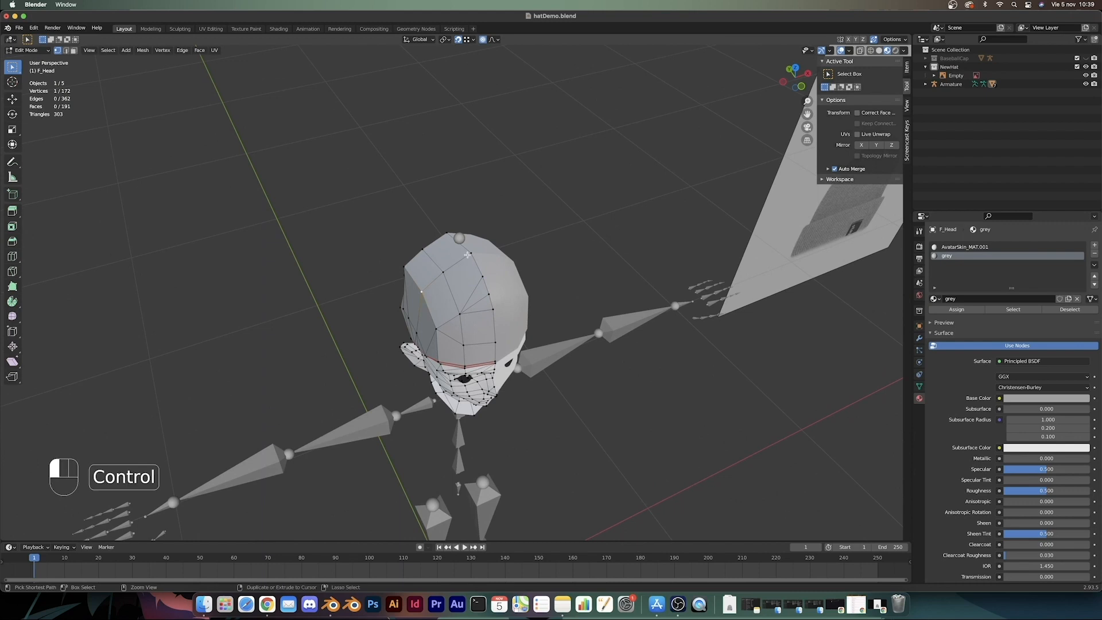
middle_drag(469, 249, 609, 262)
key(g)
key(y)
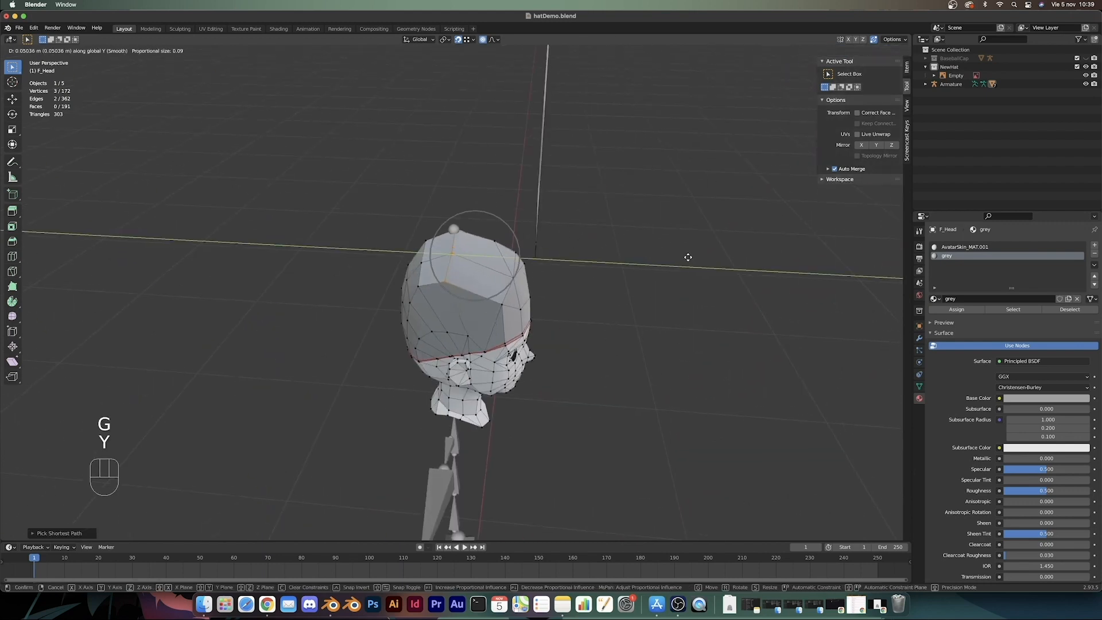
click(694, 256)
Step: Select the vertex at the front side corner of the cap above the forehead and apply Smooth Vertices
middle_drag(694, 256, 532, 279)
key(Tab)
scroll(699, 248, down, 6)
scroll(511, 305, up, 4)
key(Tab)
middle_drag(465, 279, 498, 277)
click(433, 287)
middle_drag(433, 286, 595, 297)
scroll(595, 298, up, 7)
middle_drag(696, 296, 646, 290)
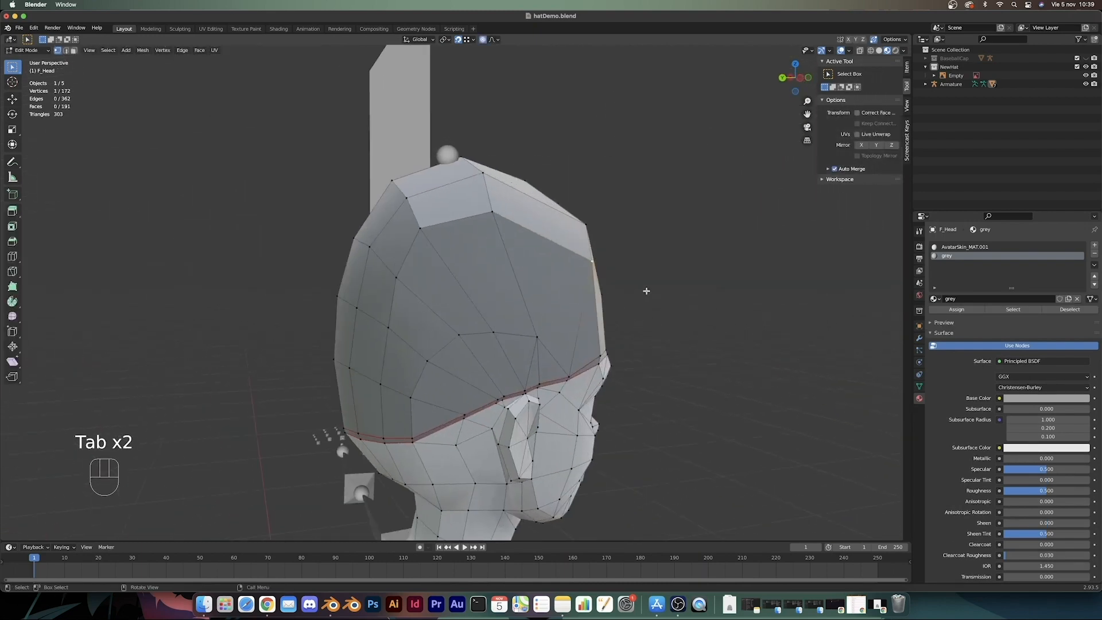
right_click(739, 292)
click(737, 289)
Step: Apply Smooth Vertices one by one to the vertices around the front of the crown
middle_drag(735, 290, 452, 202)
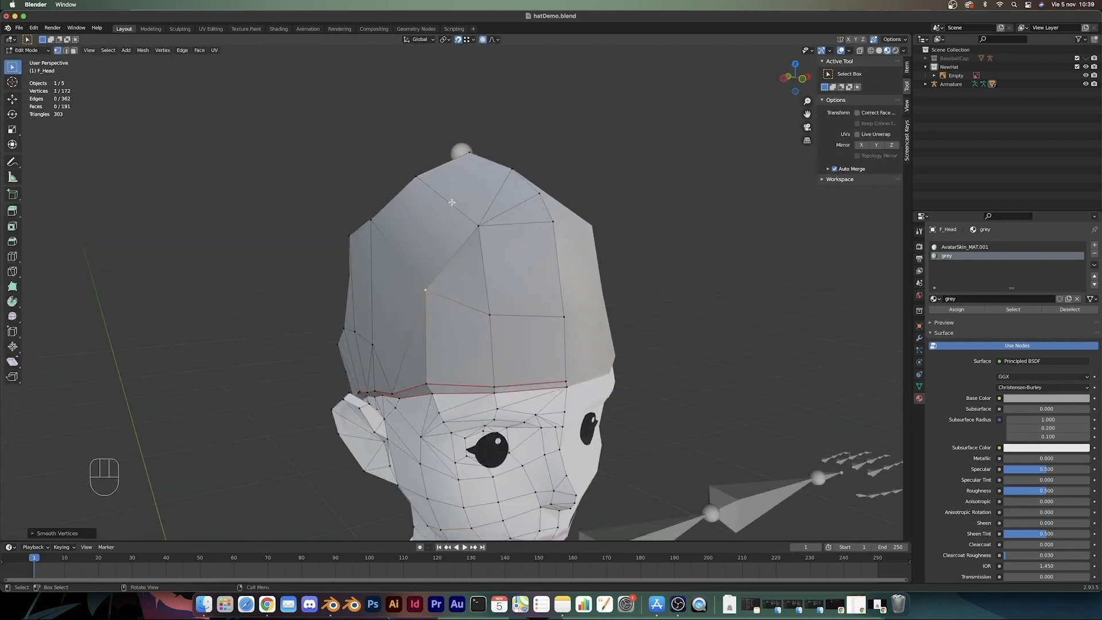
right_click(517, 281)
click(516, 279)
scroll(465, 276, down, 5)
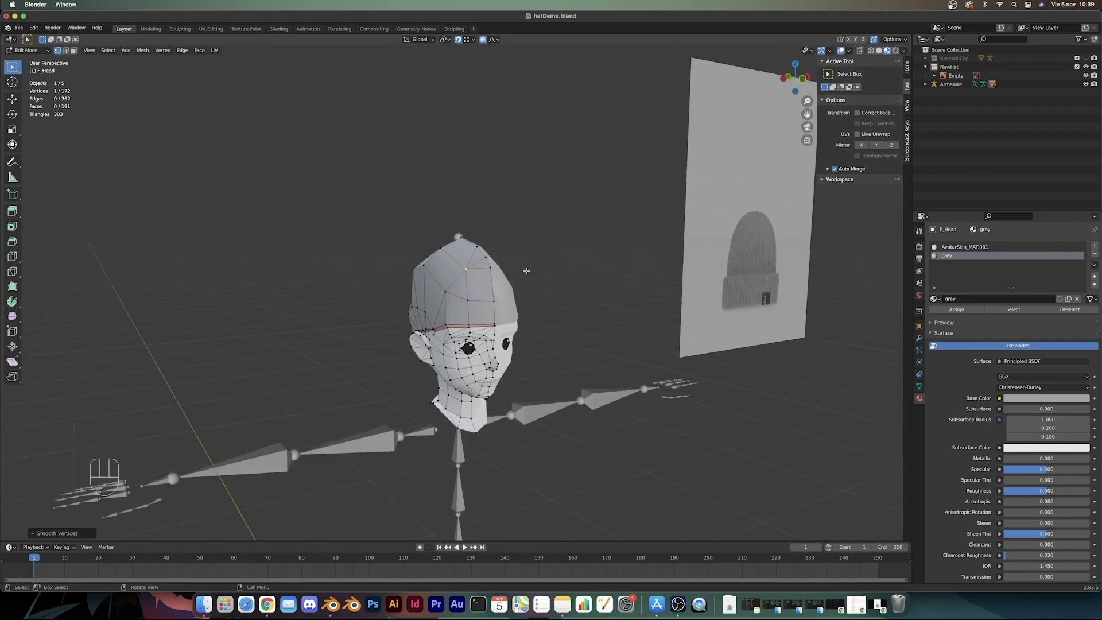
middle_drag(474, 255, 529, 277)
right_click(529, 277)
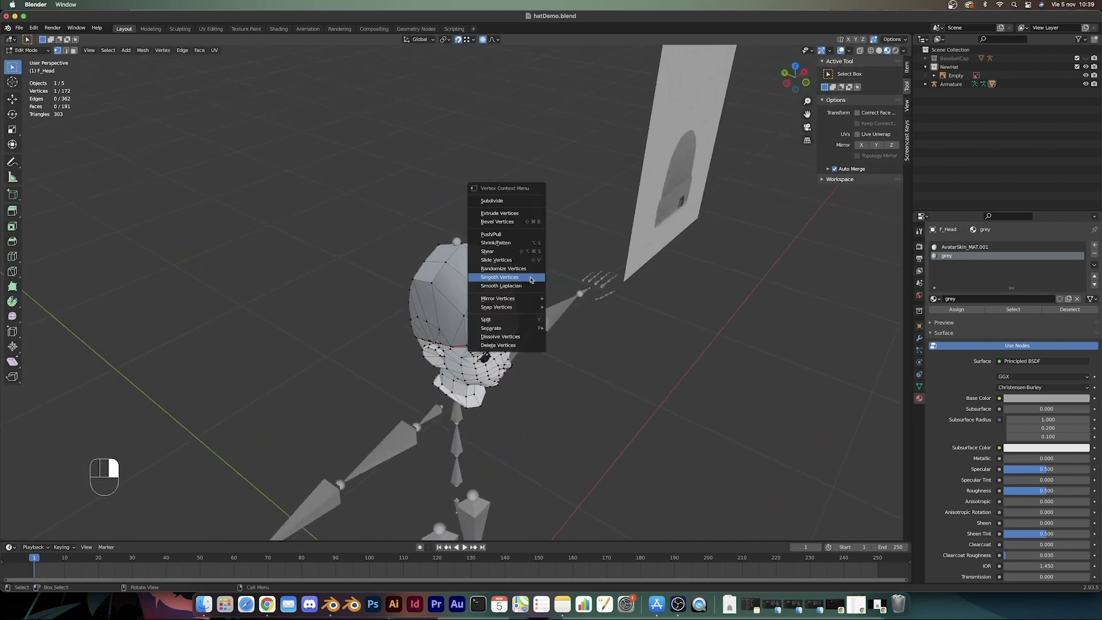
click(529, 276)
right_click(497, 271)
click(503, 277)
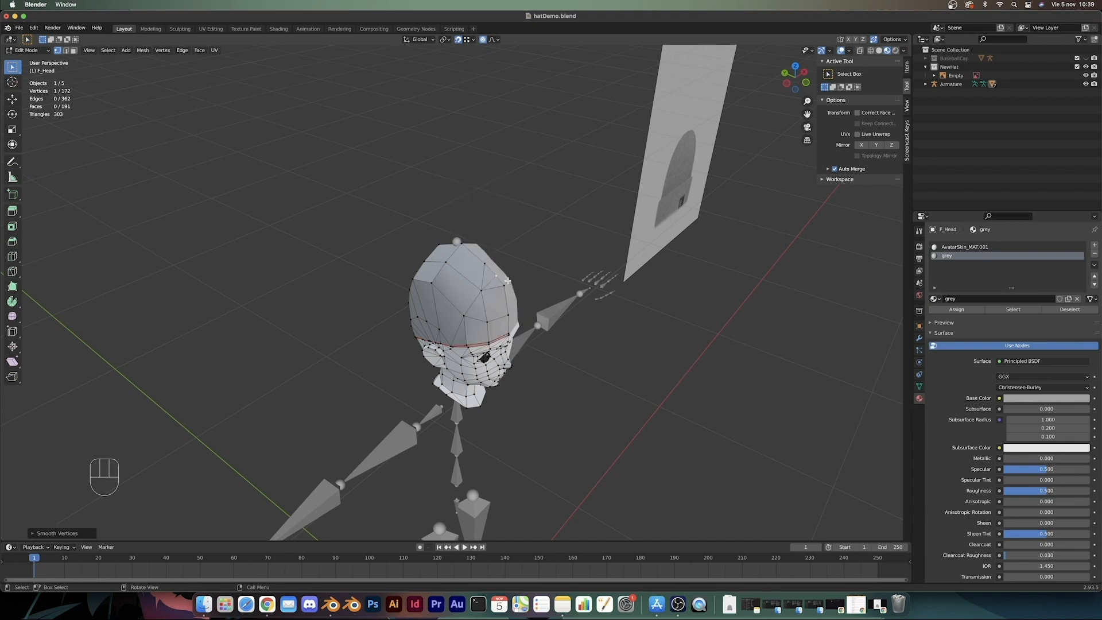
right_click(524, 274)
click(524, 275)
Step: Check the cap in Object Mode and apply Smooth Vertices to the vertices on its upper rear side
key(Tab)
scroll(620, 285, down, 4)
middle_drag(688, 310, 608, 276)
scroll(580, 317, up, 5)
middle_drag(425, 304, 566, 313)
key(Tab)
middle_drag(482, 296, 453, 276)
right_click(453, 275)
click(452, 275)
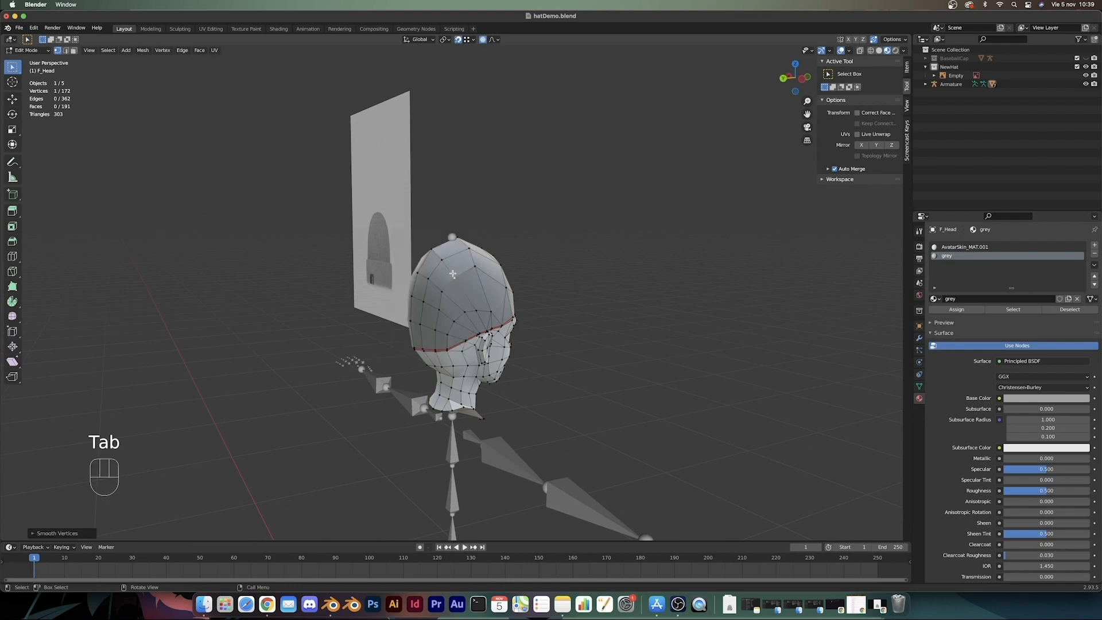
right_click(444, 263)
click(444, 260)
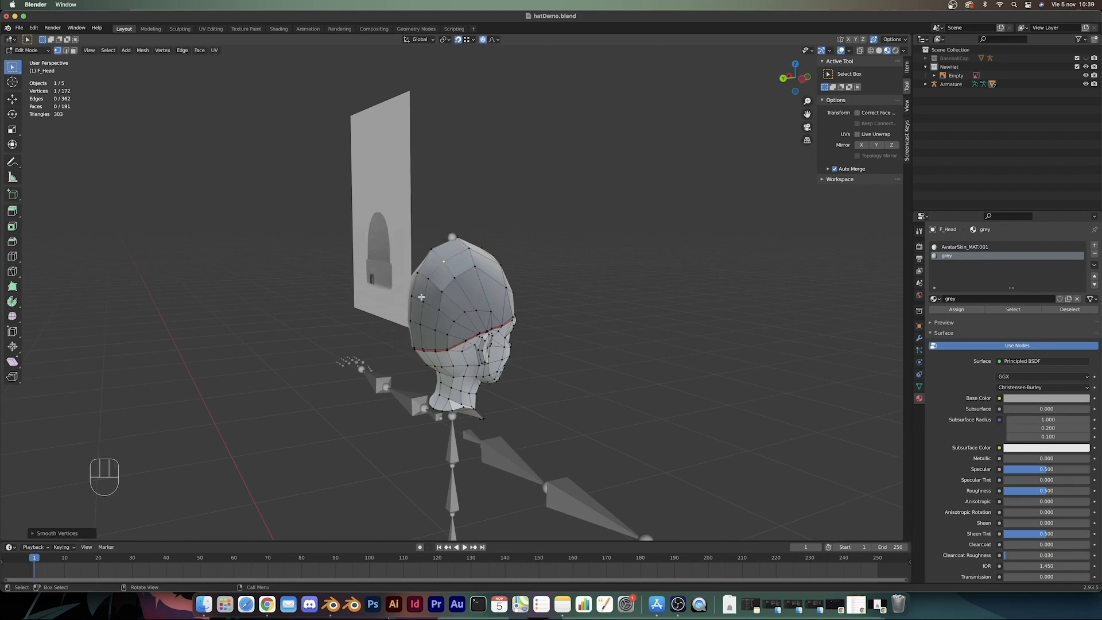
Step: Smooth the individual vertices on the upper side and near the top of the cap
click(469, 266)
right_click(469, 266)
click(467, 260)
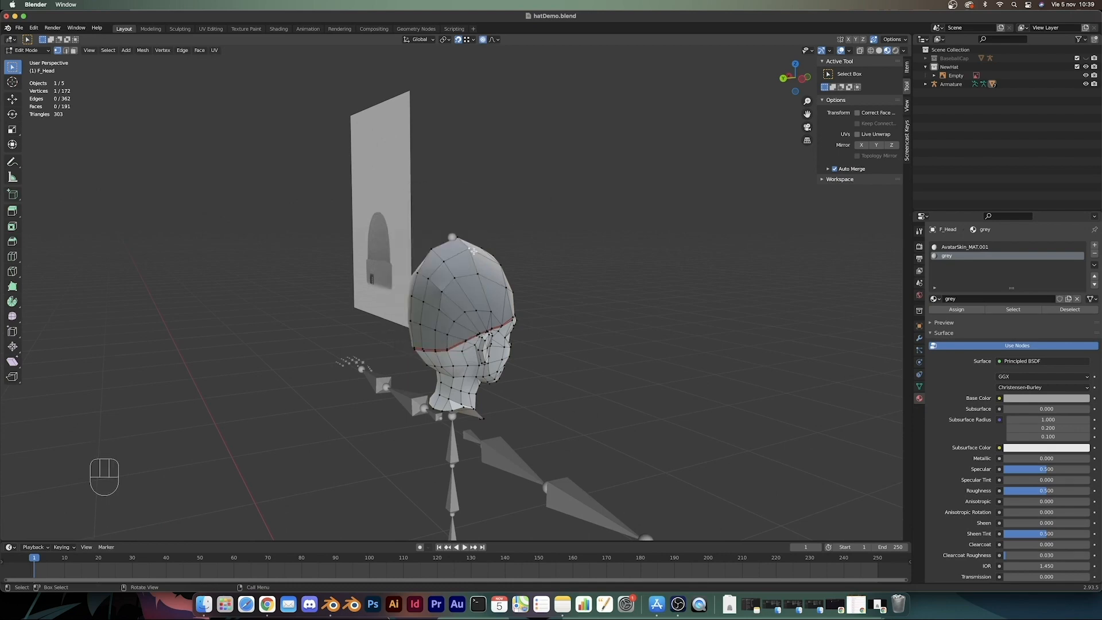
middle_drag(473, 251, 462, 273)
right_click(462, 273)
click(462, 273)
key(Tab)
middle_drag(536, 287, 580, 298)
key(Tab)
right_click(611, 259)
click(613, 260)
Step: Smooth two more cap vertices and check the rounded shape in Object Mode
key(Tab)
scroll(541, 300, down, 4)
scroll(512, 266, up, 3)
scroll(430, 274, up, 2)
key(Tab)
right_click(427, 278)
click(427, 279)
right_click(459, 297)
click(459, 296)
key(Tab)
scroll(545, 298, down, 3)
scroll(581, 298, up, 8)
key(Tab)
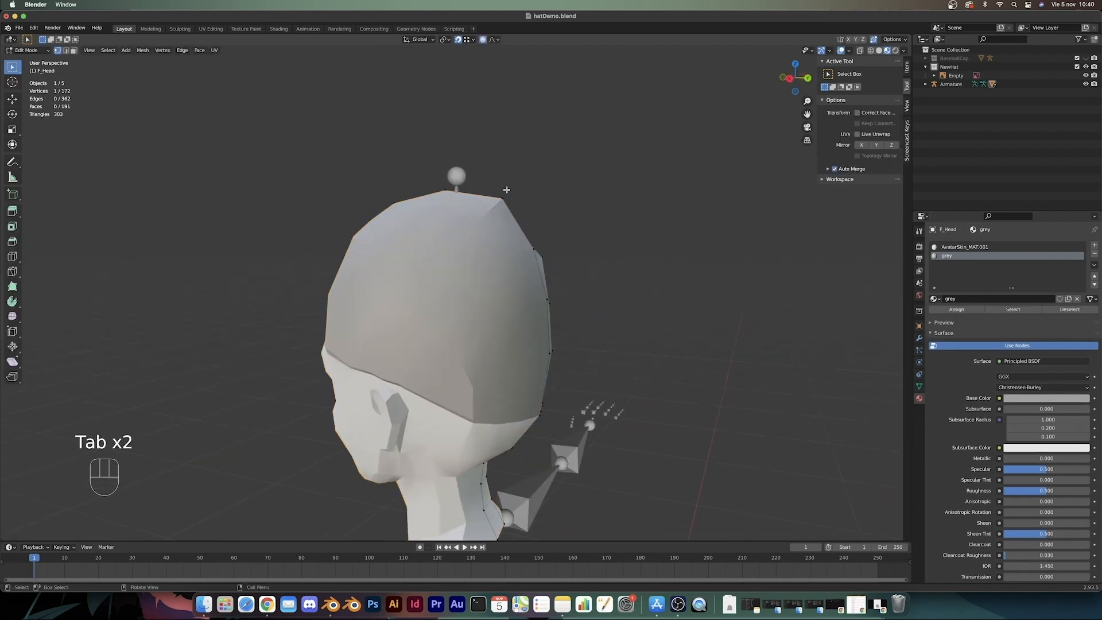
Step: Apply Smooth Vertices to the vertex at the cap's upper rear corner and check the shape in Object Mode
right_click(505, 204)
click(505, 204)
key(Tab)
scroll(438, 286, down, 6)
middle_drag(437, 286, 432, 313)
Step: Recalculate the normals outward for the whole head mesh and check the shading in Object Mode
key(Tab)
key(a)
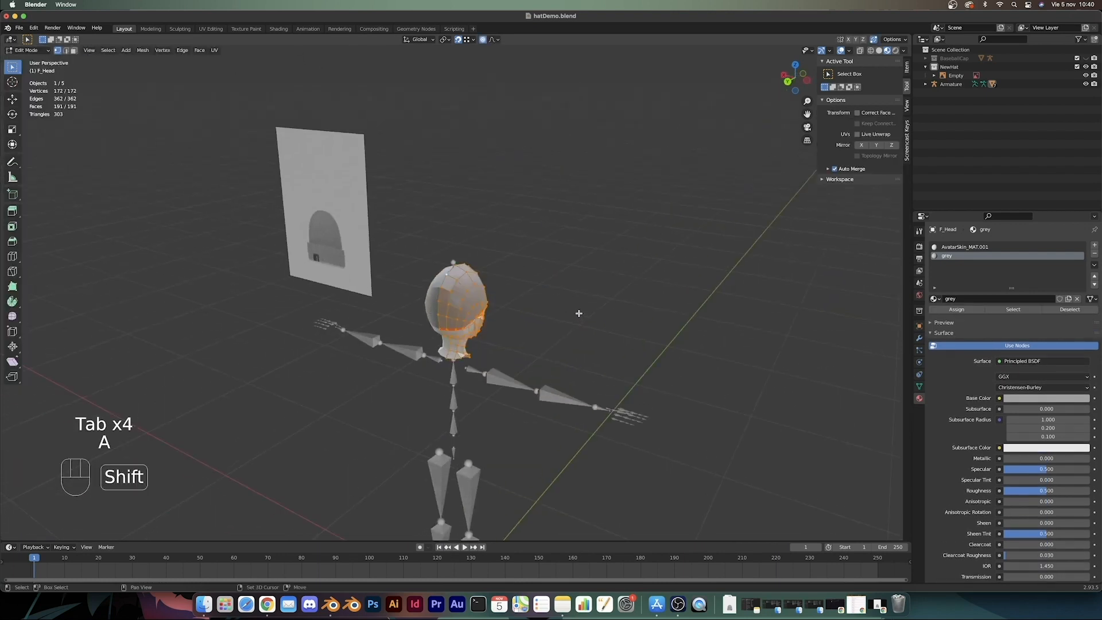
key(shift+n)
middle_drag(594, 313, 402, 315)
key(Tab)
scroll(545, 314, up, 5)
scroll(402, 315, down, 5)
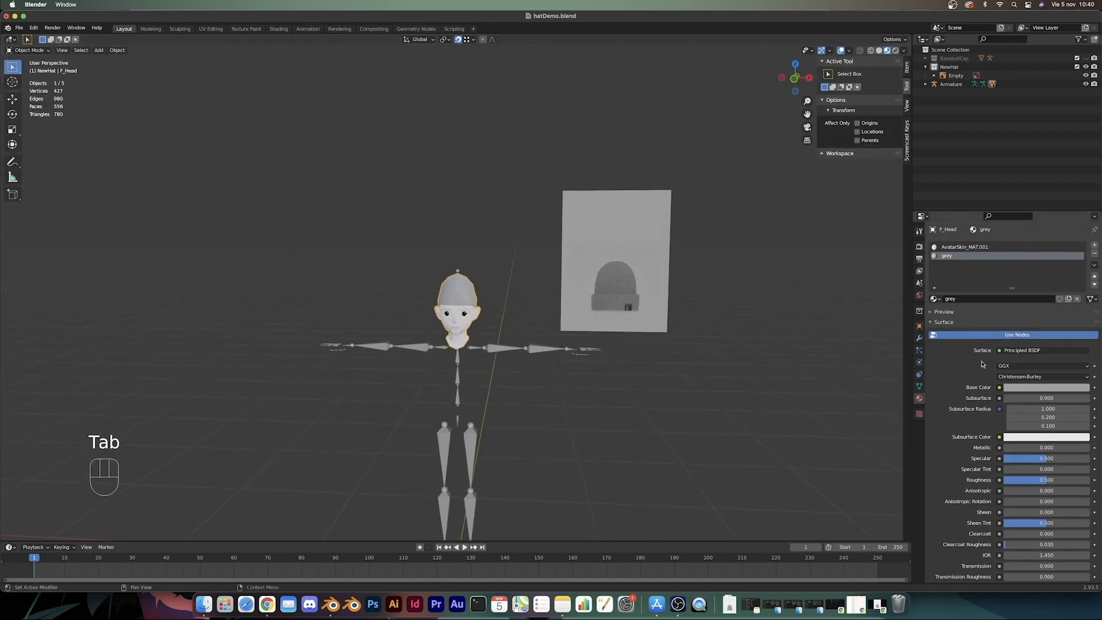
Step: Set the head mesh's Auto Smooth angle to 54.4° and view the shading from the front
middle_drag(890, 352, 853, 300)
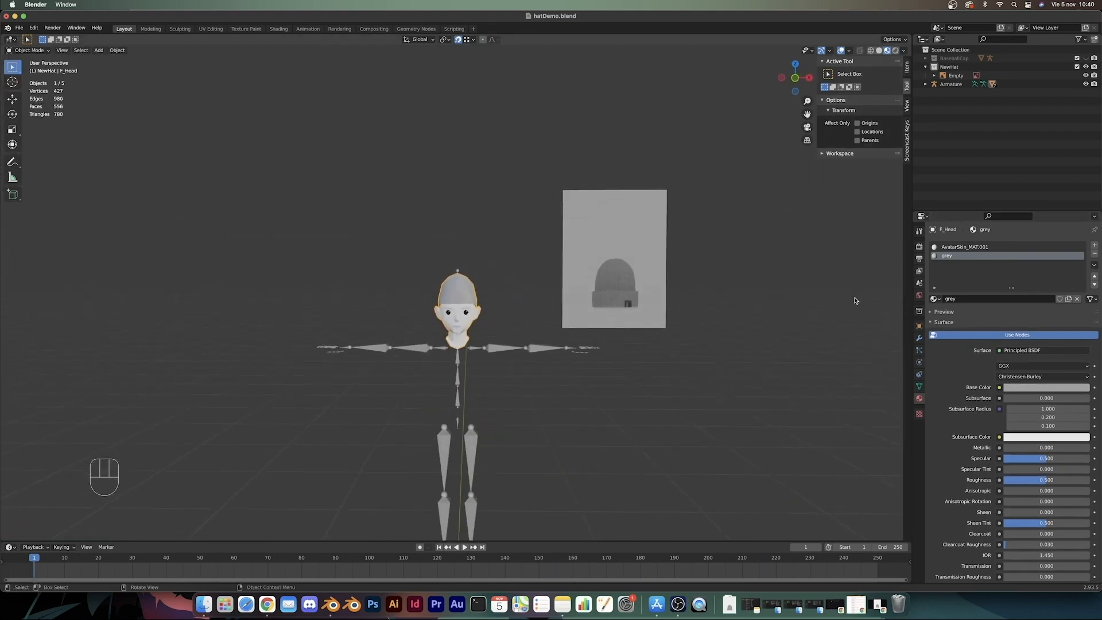
click(920, 387)
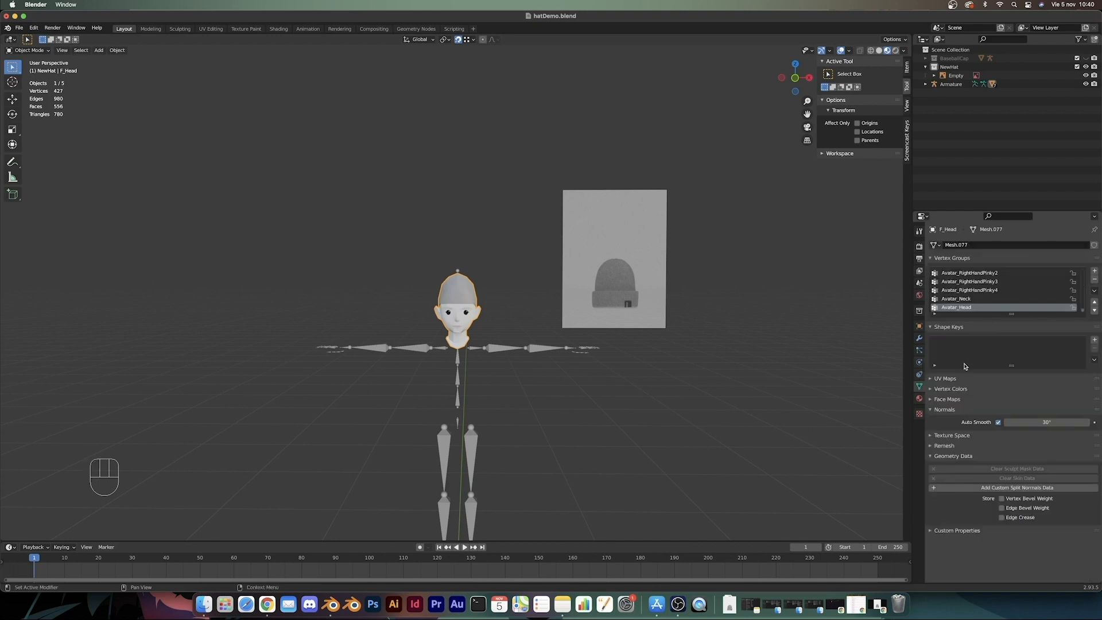
key(Tab)
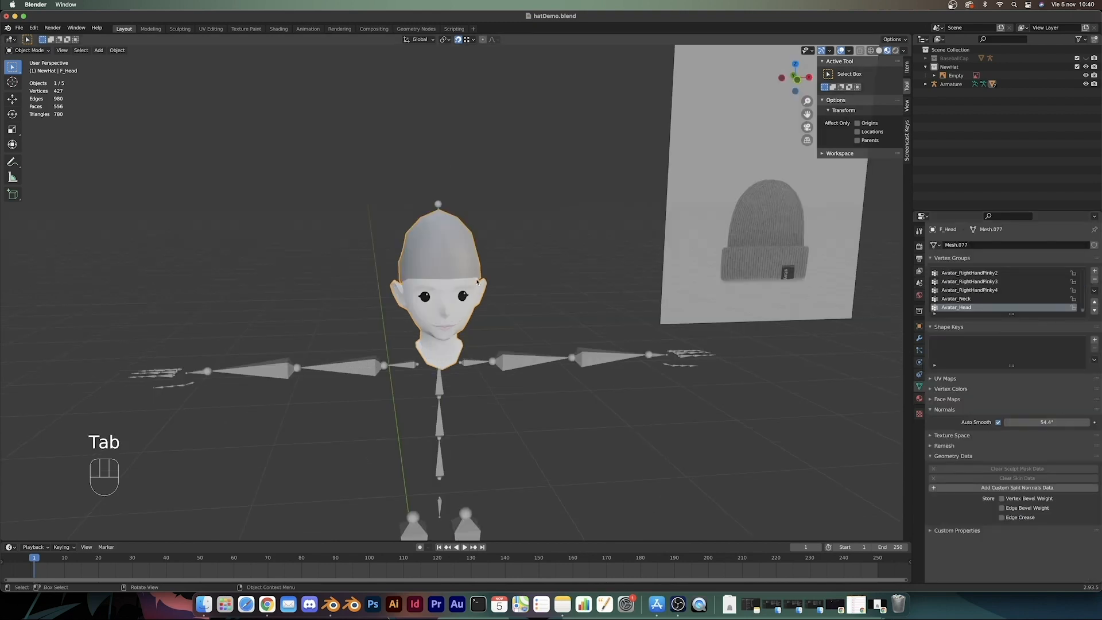
key(KP_1)
scroll(468, 315, up, 3)
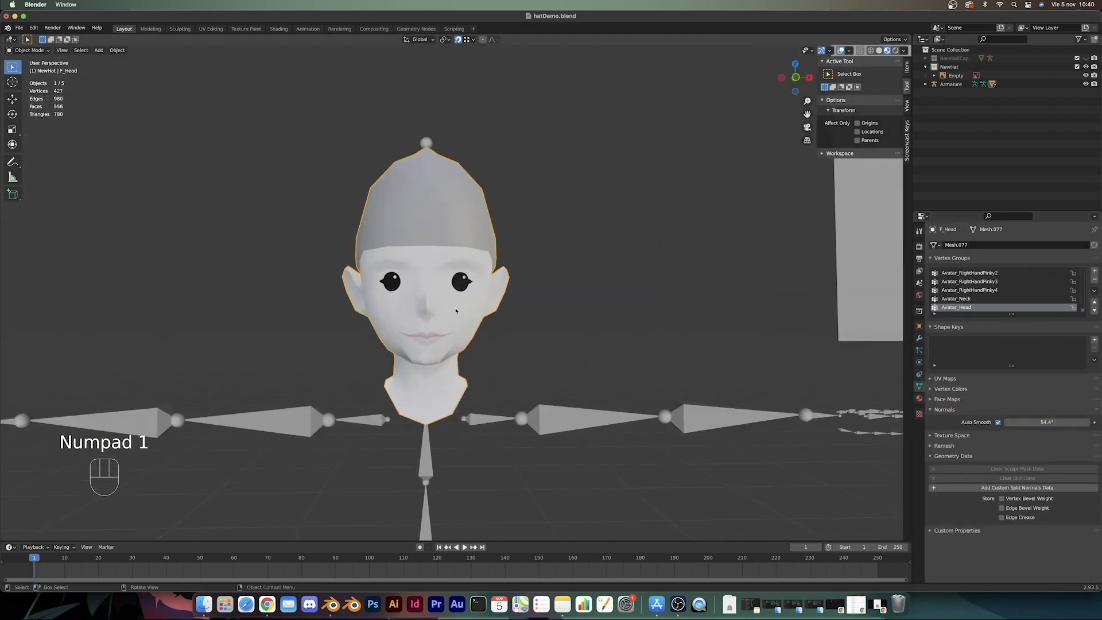
Step: Inspect the narrow faces where the cap's front edge meets the temple by selecting them one at a time
middle_drag(367, 263, 334, 207)
key(Tab)
click(368, 238)
scroll(366, 221, up, 2)
click(320, 187)
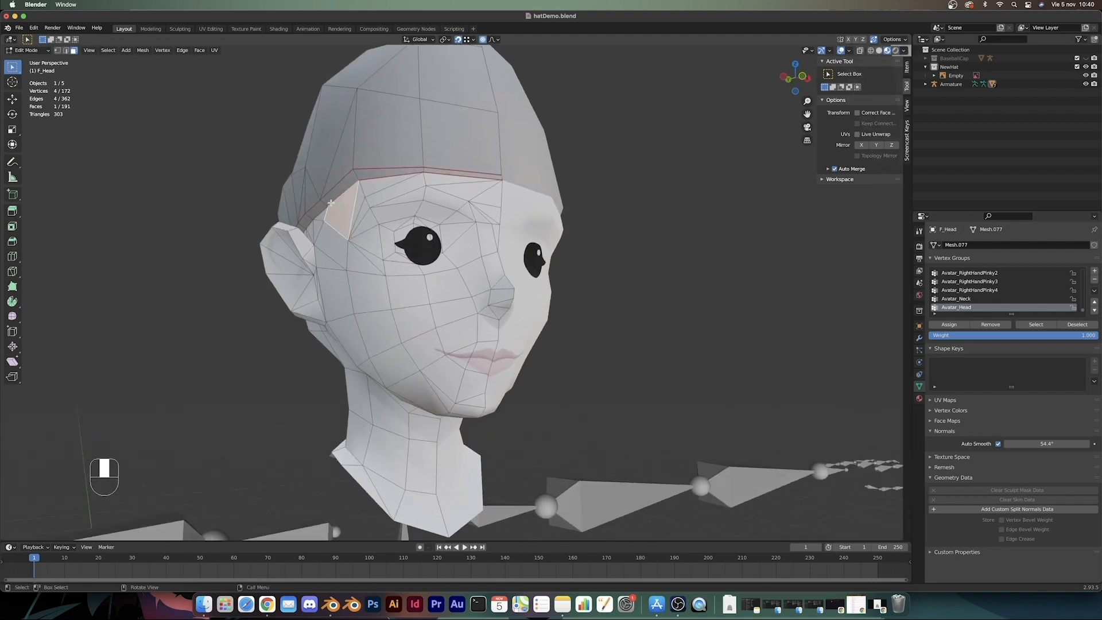
click(334, 195)
click(335, 210)
click(333, 185)
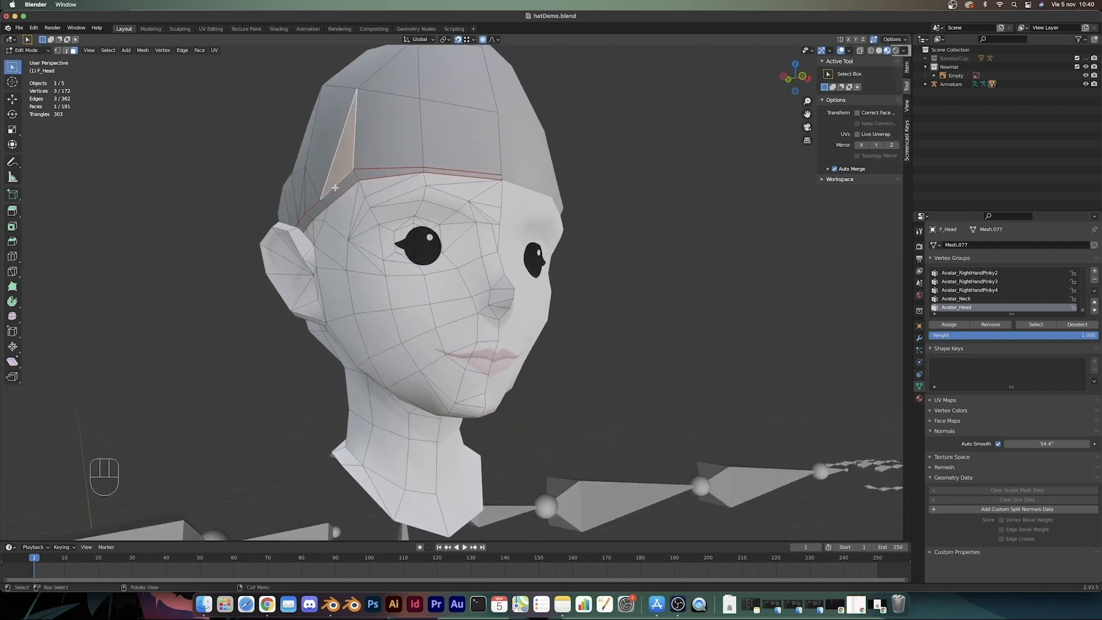
click(337, 192)
click(338, 207)
click(337, 194)
scroll(342, 212, down, 5)
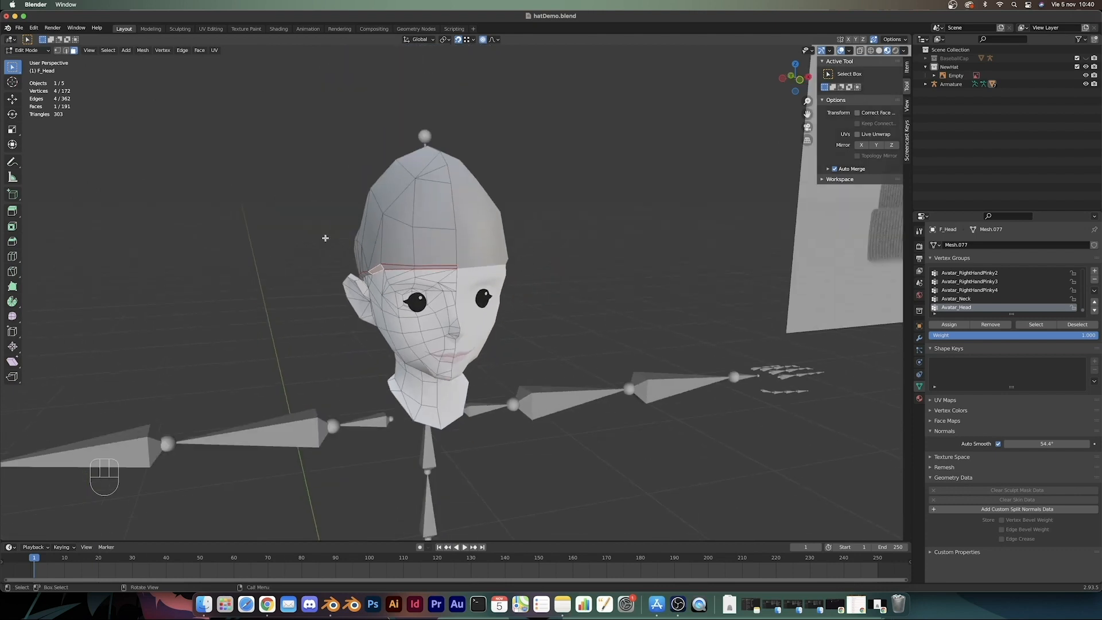
click(440, 246)
middle_drag(440, 247, 465, 253)
shift+click(439, 216)
Step: Select the whole head mesh and box-deselect the face and neck in X-ray, keeping the cap faces selected
key(a)
scroll(463, 237, down, 5)
key(alt+z)
ctrl+drag(415, 296, 492, 369)
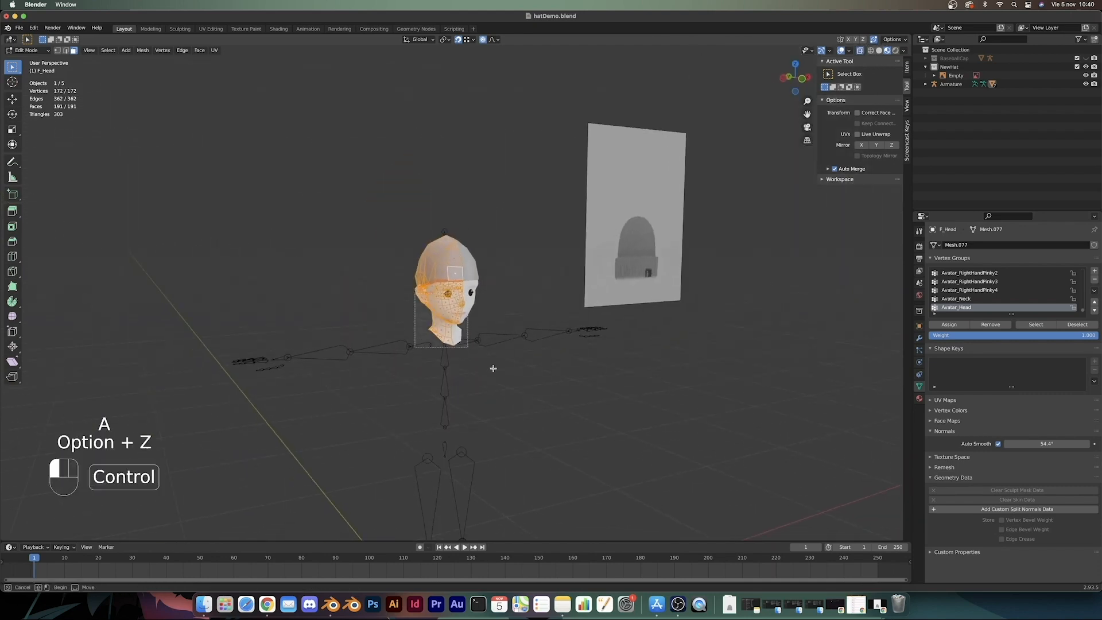
ctrl+drag(492, 369, 494, 370)
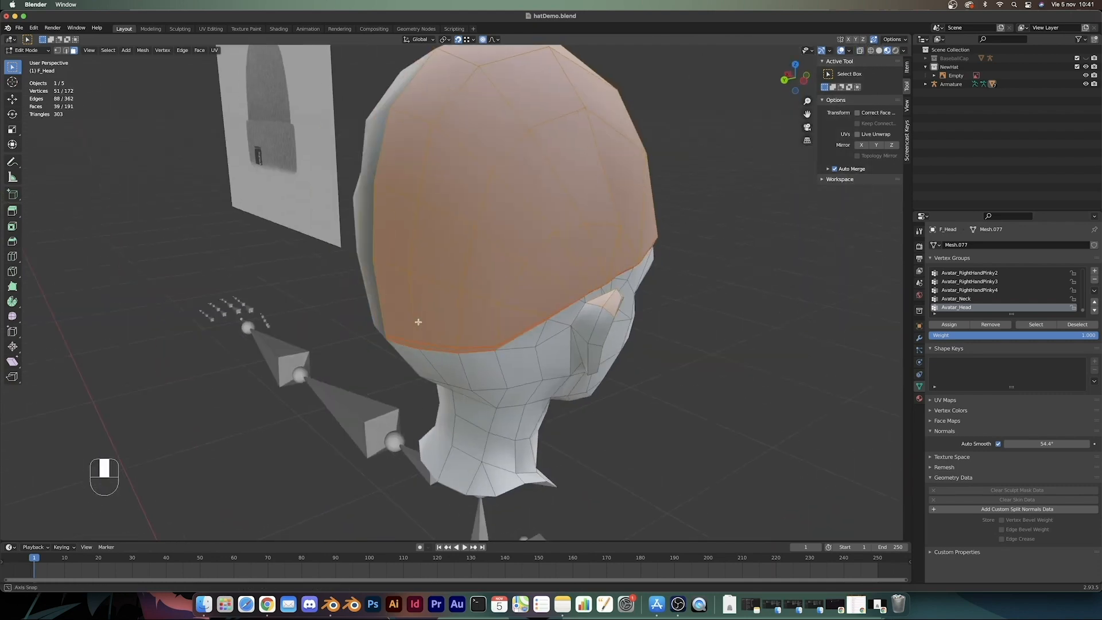
Step: Deselect the leftover ear face and add the missing rim and forehead faces to the cap selection
middle_drag(419, 321, 566, 381)
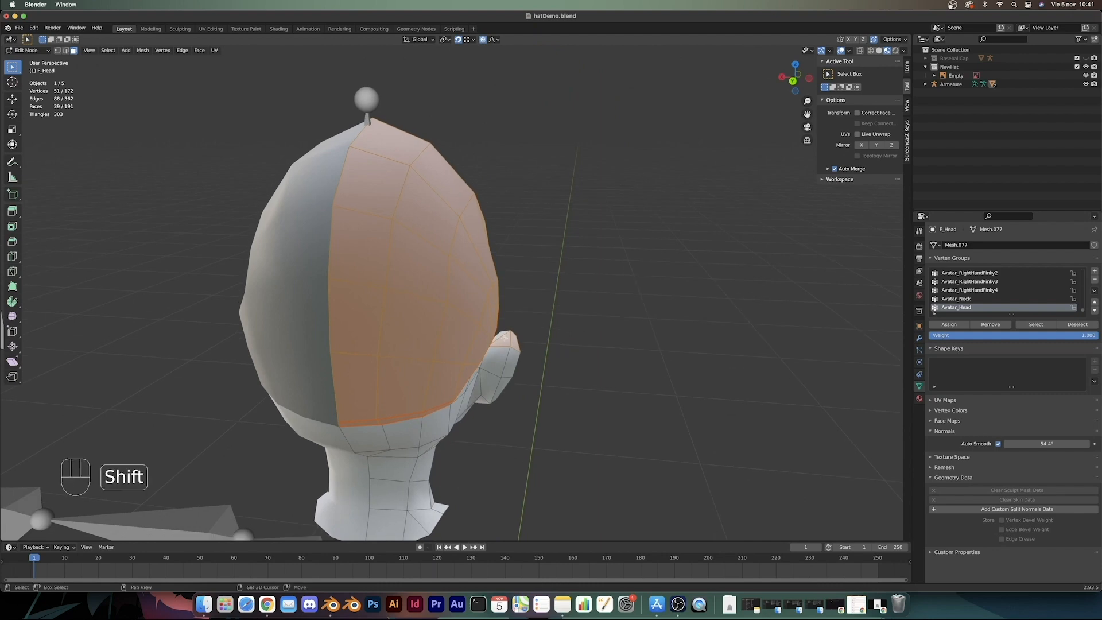
shift+click(516, 340)
middle_drag(515, 340, 579, 340)
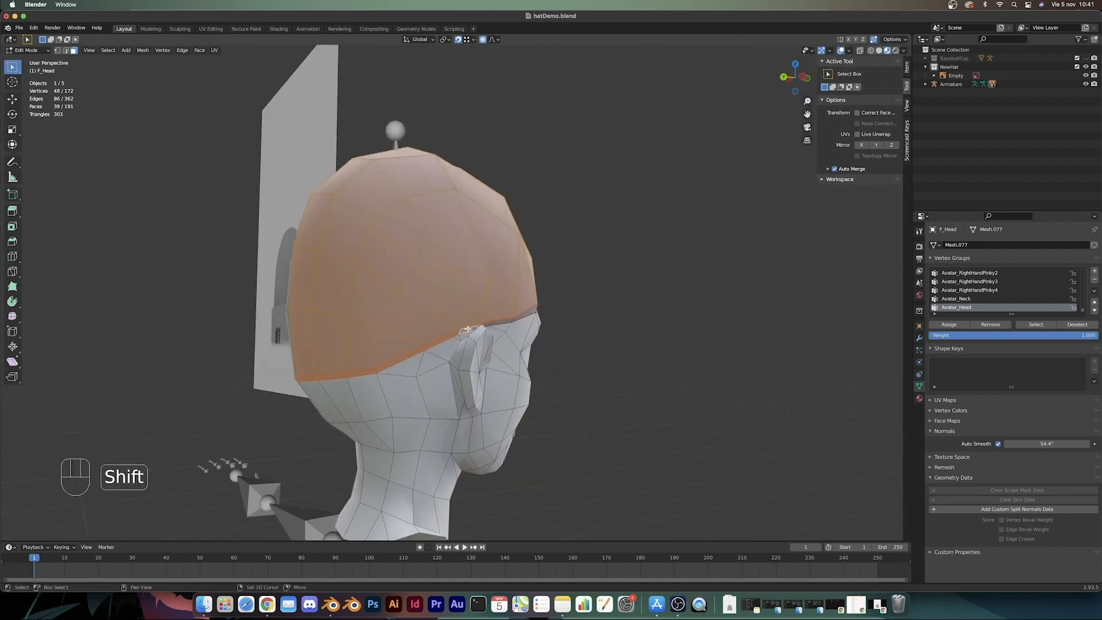
middle_drag(468, 328, 468, 332)
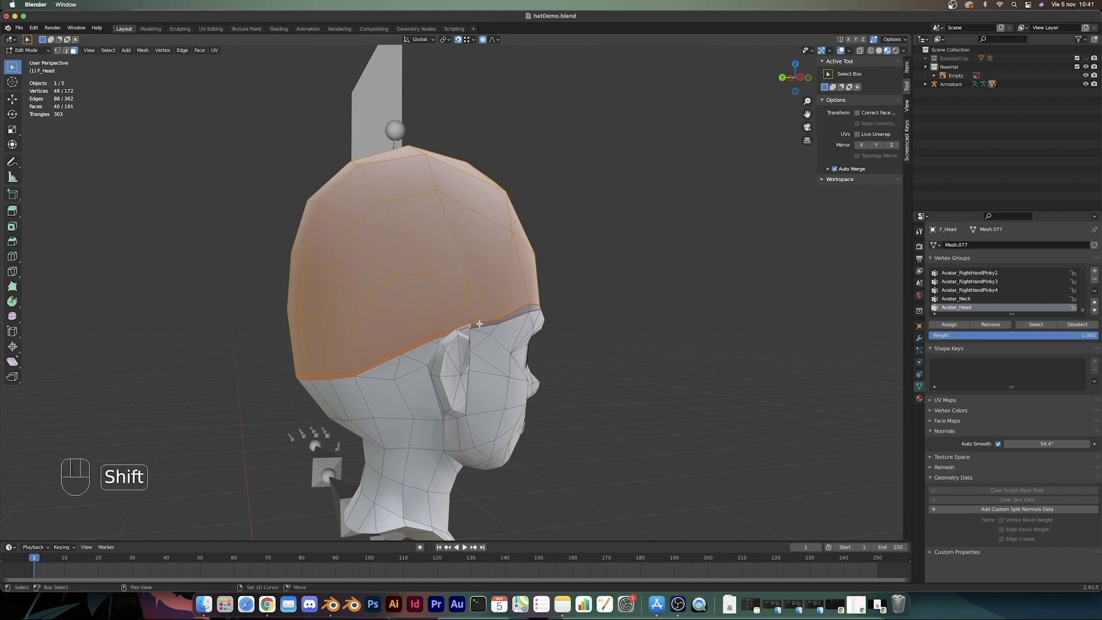
shift+click(509, 317)
middle_drag(568, 312, 536, 309)
shift+click(537, 309)
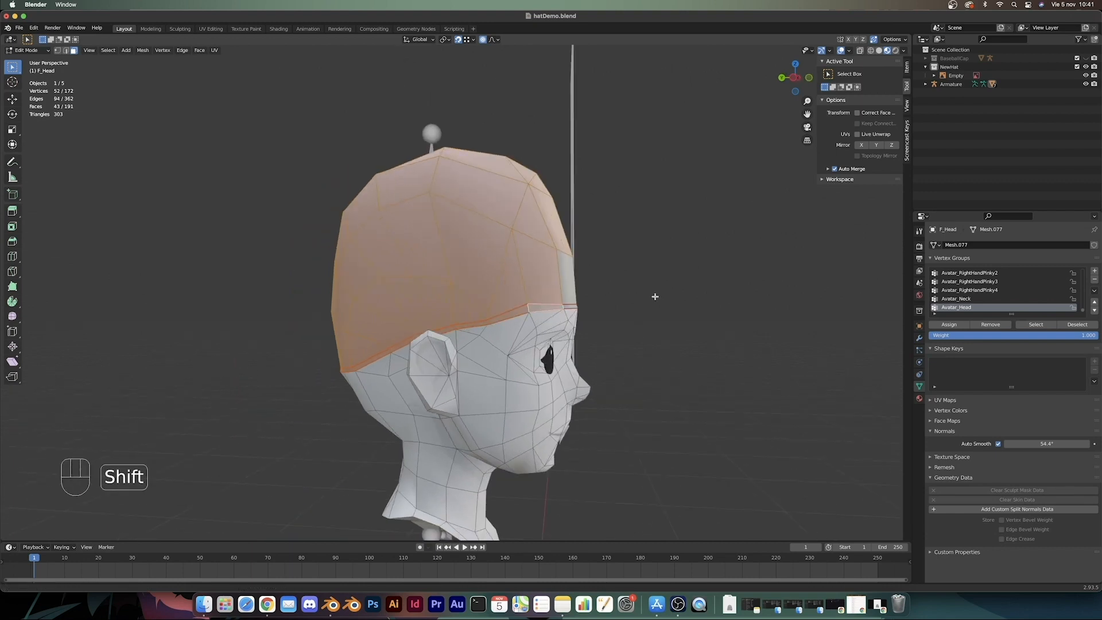
middle_drag(654, 298, 519, 311)
shift+click(516, 305)
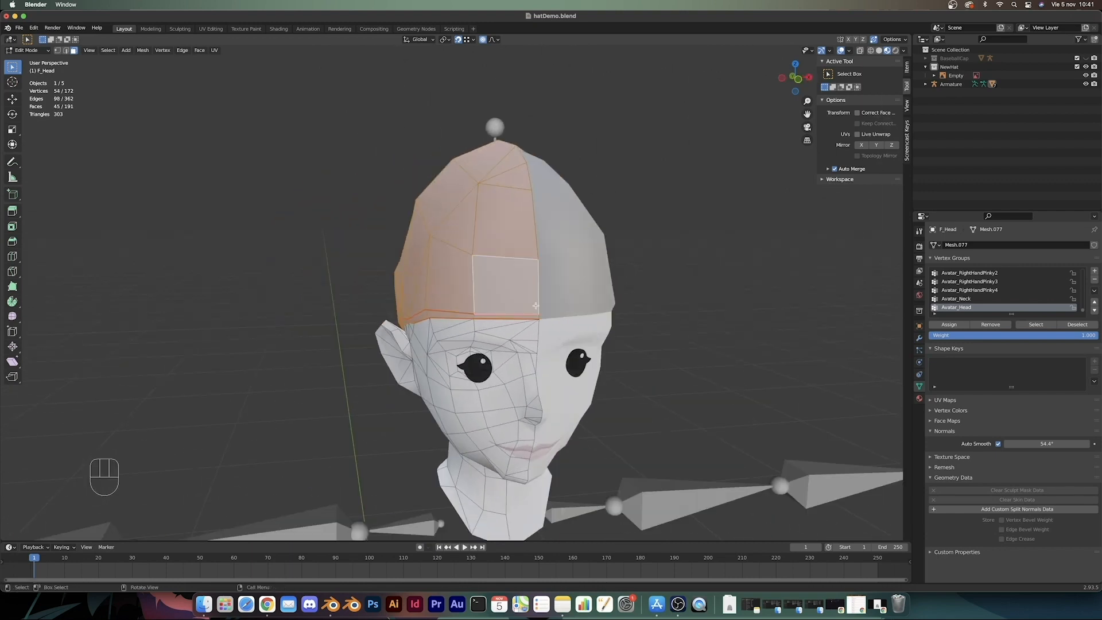
key(KP_1)
key(s)
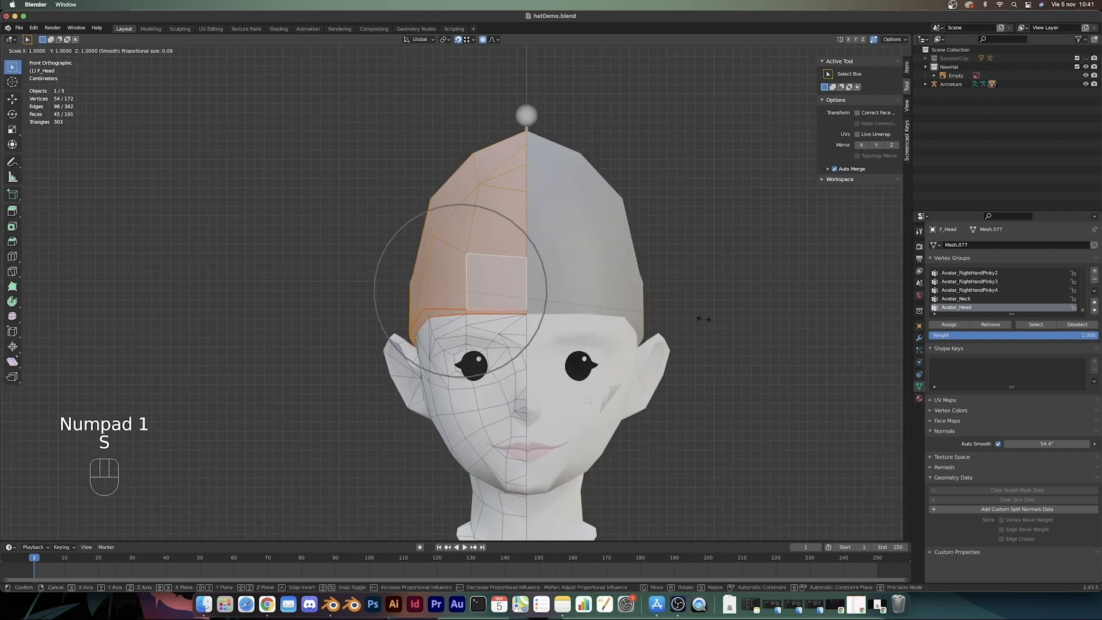
key(x)
right_click(710, 319)
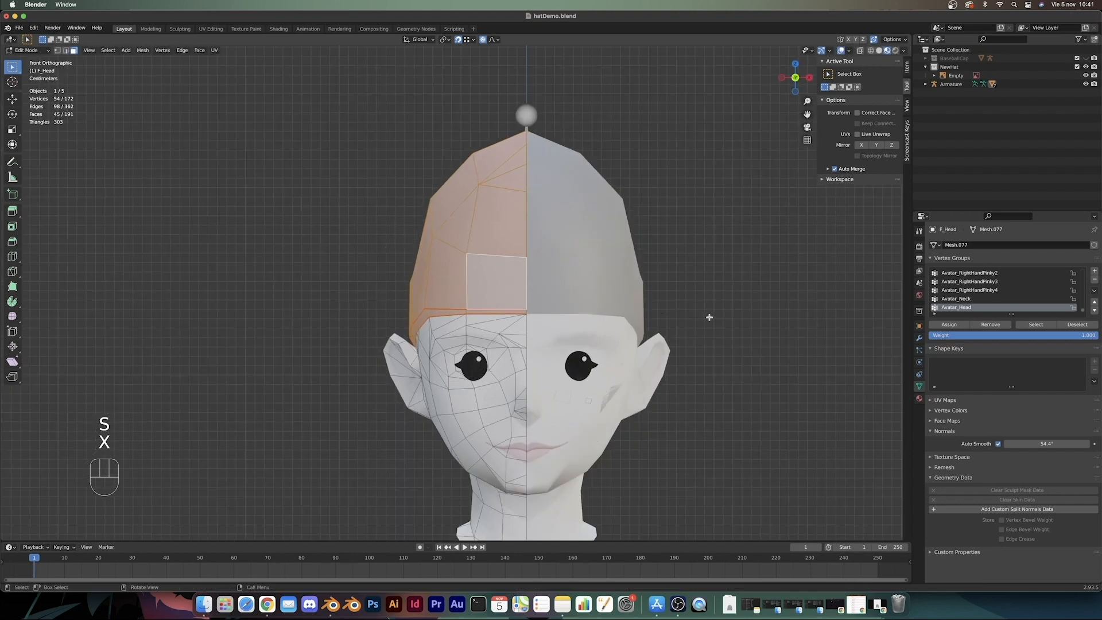
Step: Turn off proportional editing and try widening the selected cap faces along the X axis
key(s)
key(x)
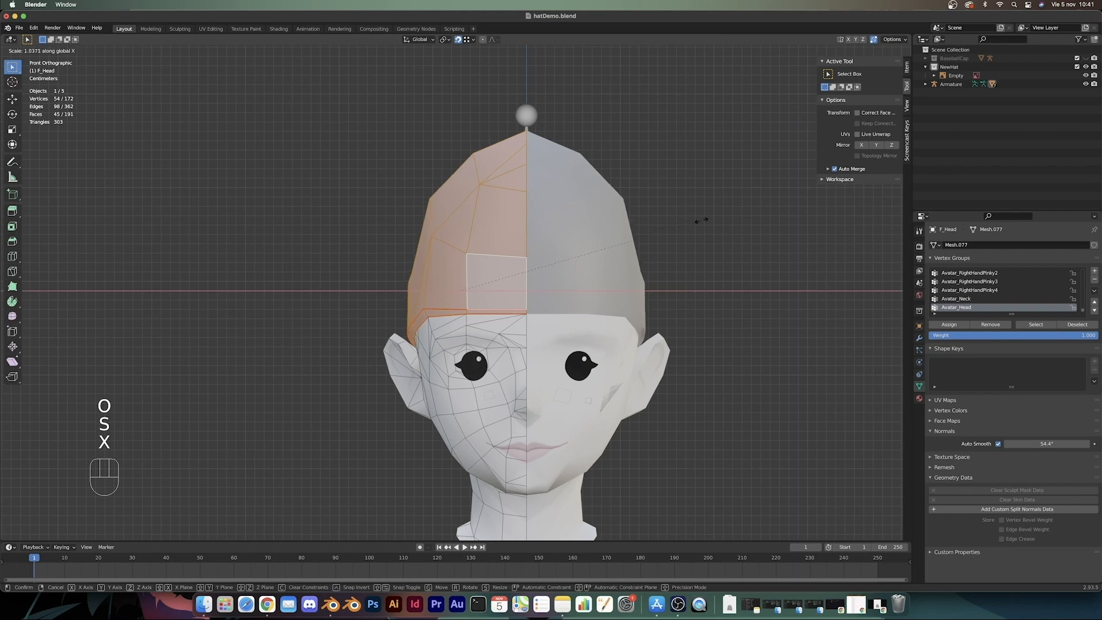
click(744, 225)
middle_drag(745, 226, 417, 310)
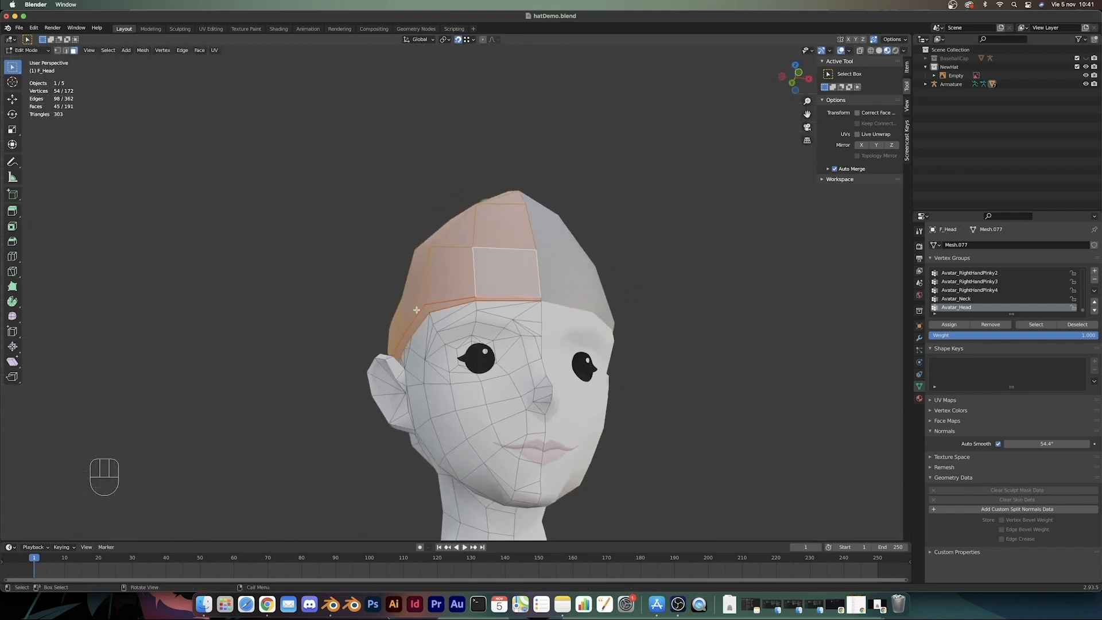
Step: Reduce the selection to the cap's outer faces without the rim and scale them wider along X
key(1)
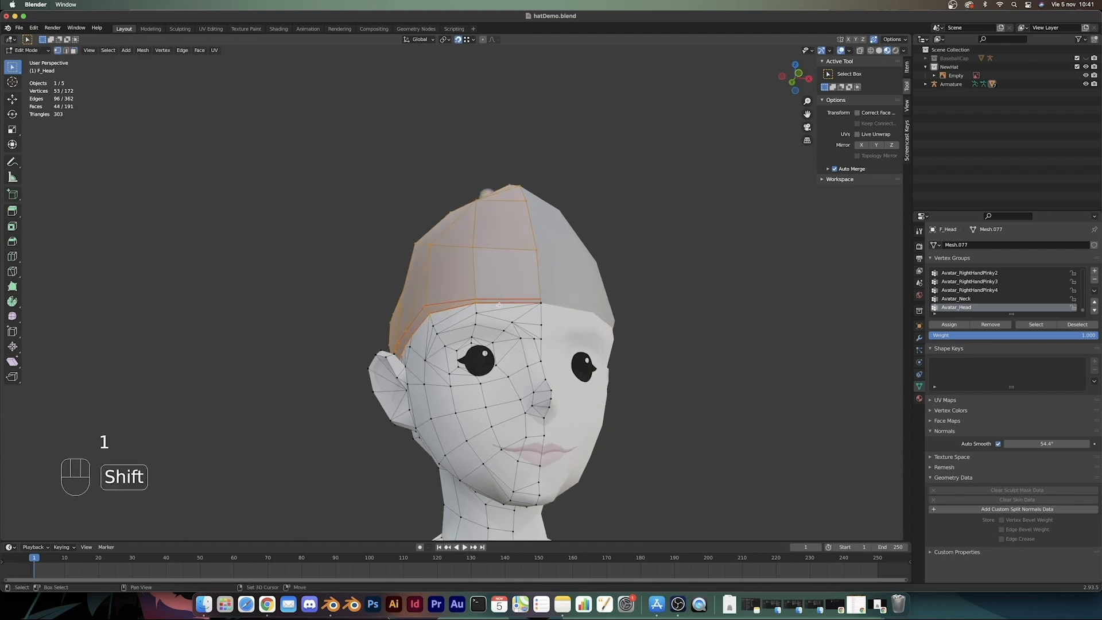
key(KP_1)
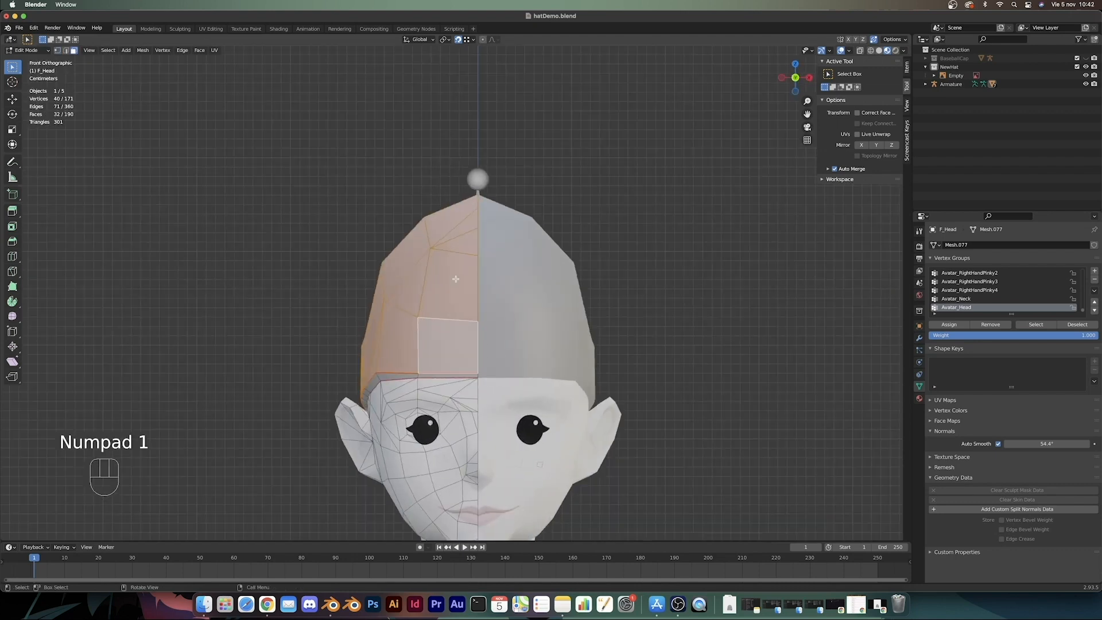
key(s)
key(x)
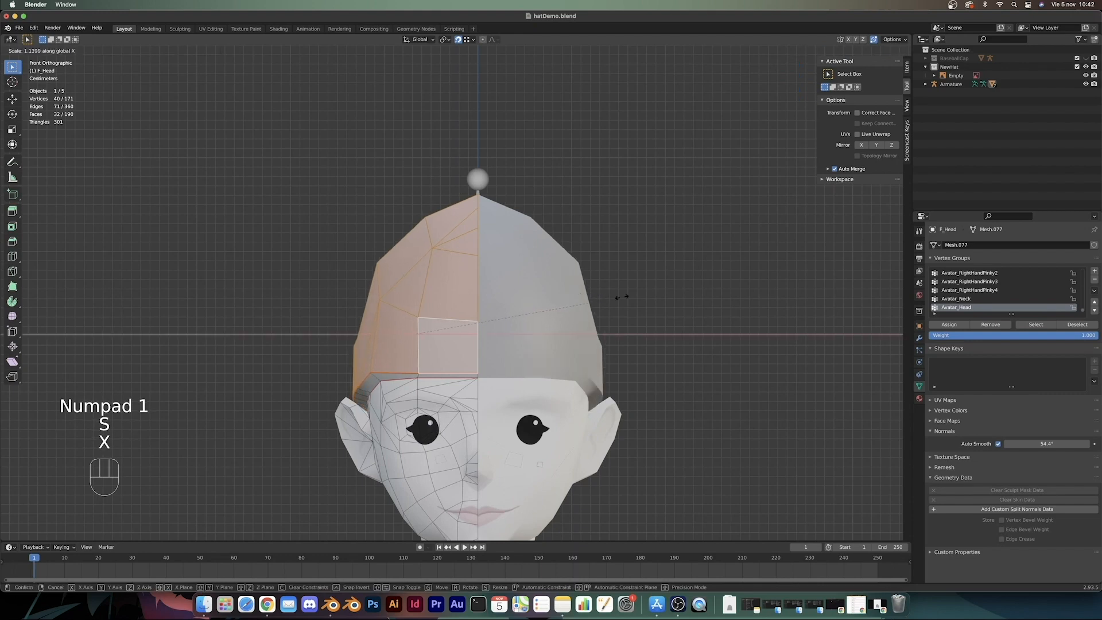
click(667, 297)
scroll(663, 299, down, 6)
shift+middle_drag(590, 385, 468, 367)
scroll(553, 375, down, 3)
key(Tab)
key(Tab)
scroll(411, 332, up, 4)
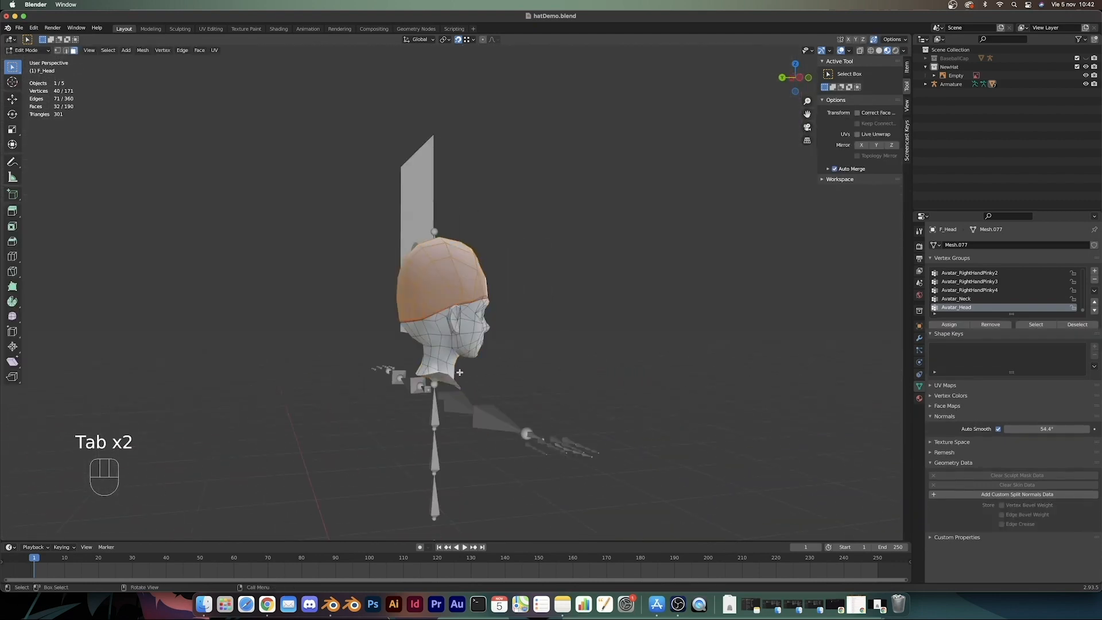
Step: Scale the selected cap faces slightly along Y in the right side view to lengthen the hat front to back
middle_drag(412, 332, 404, 348)
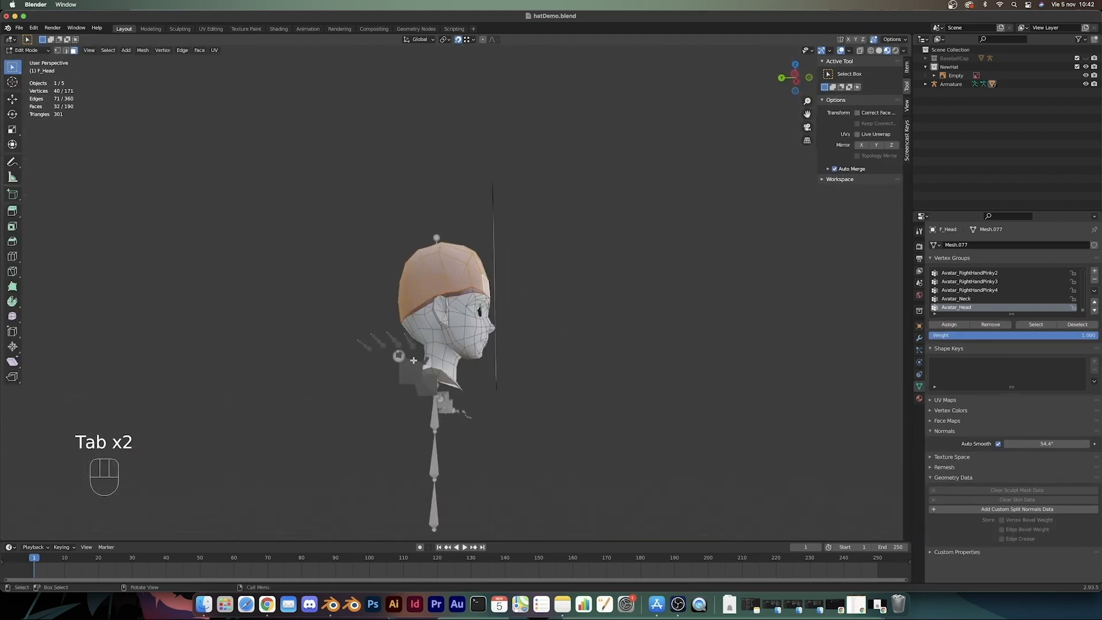
middle_drag(480, 337, 505, 341)
key(KP_3)
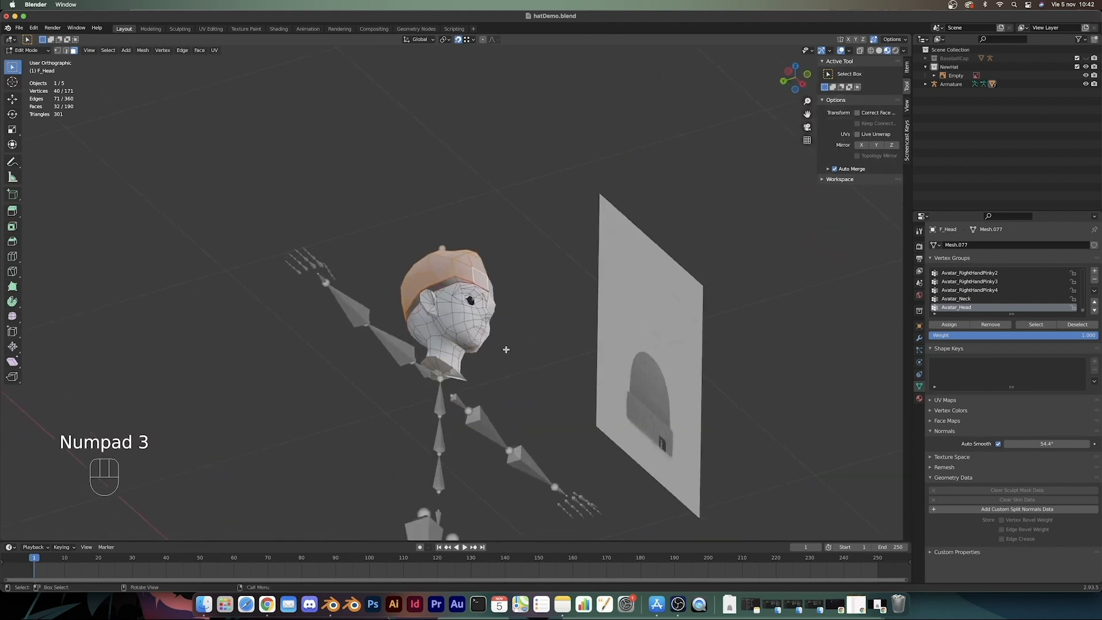
key(s)
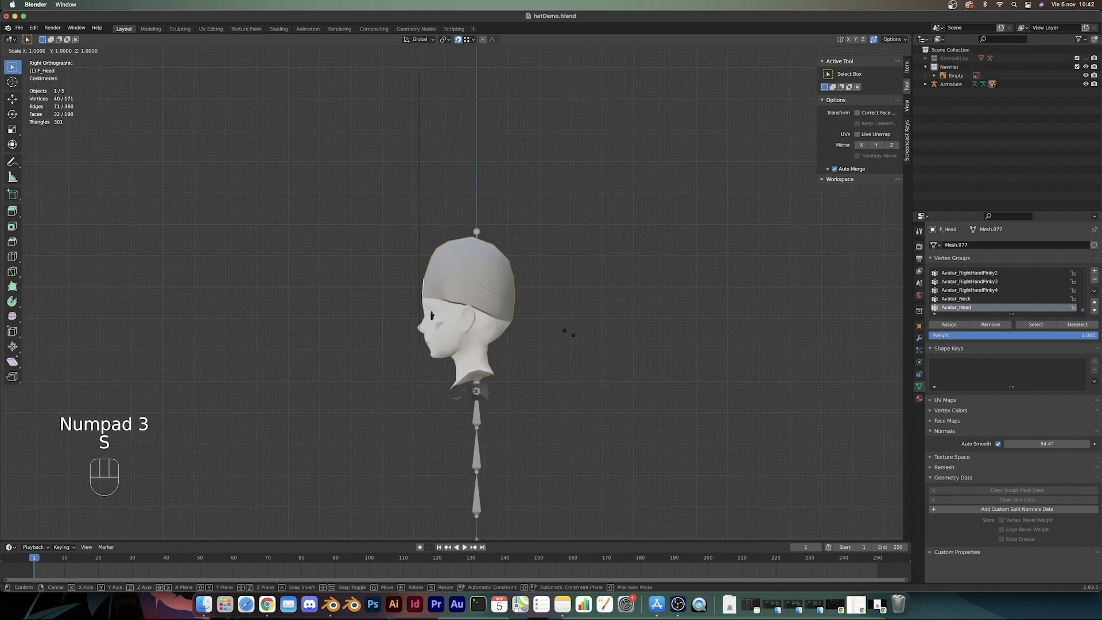
key(y)
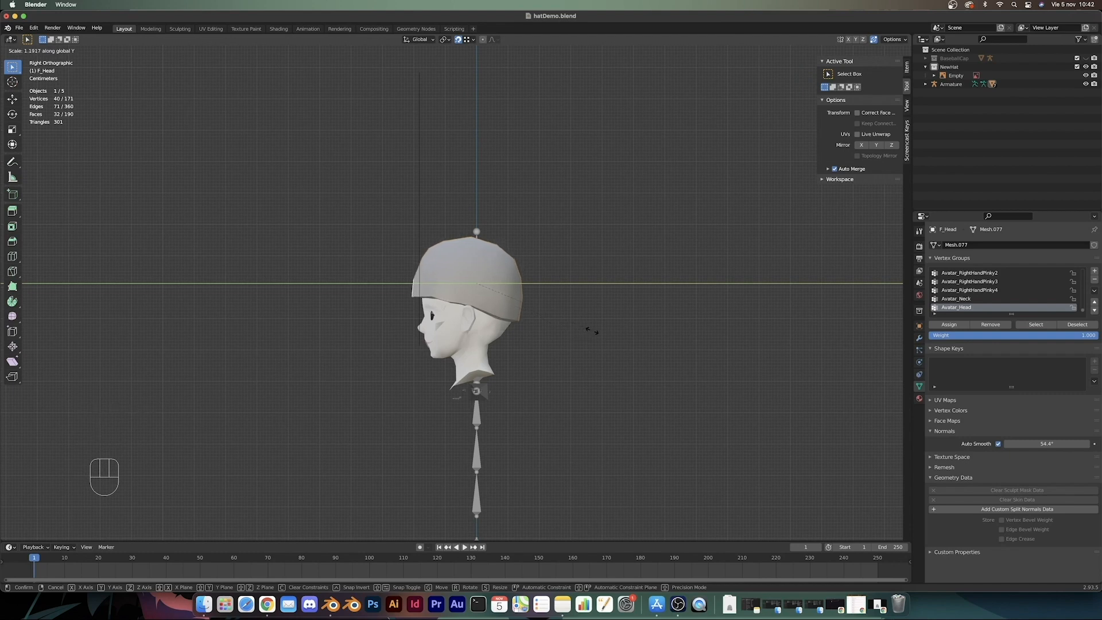
click(583, 329)
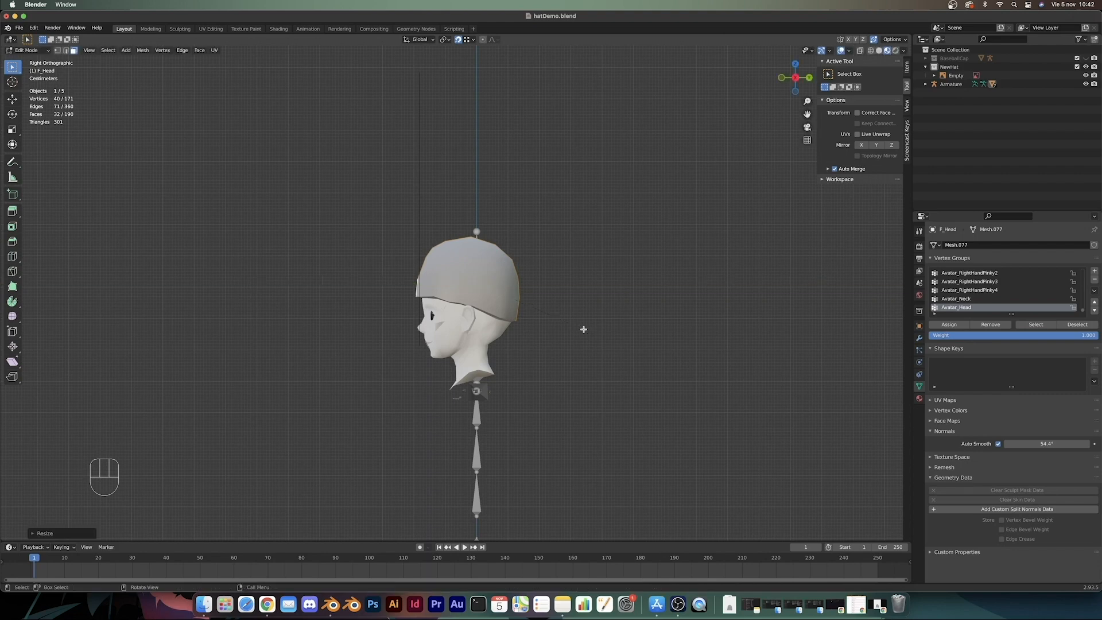
Step: Select the six faces at the top of the beanie's crown and show them in front view
middle_drag(583, 327, 420, 398)
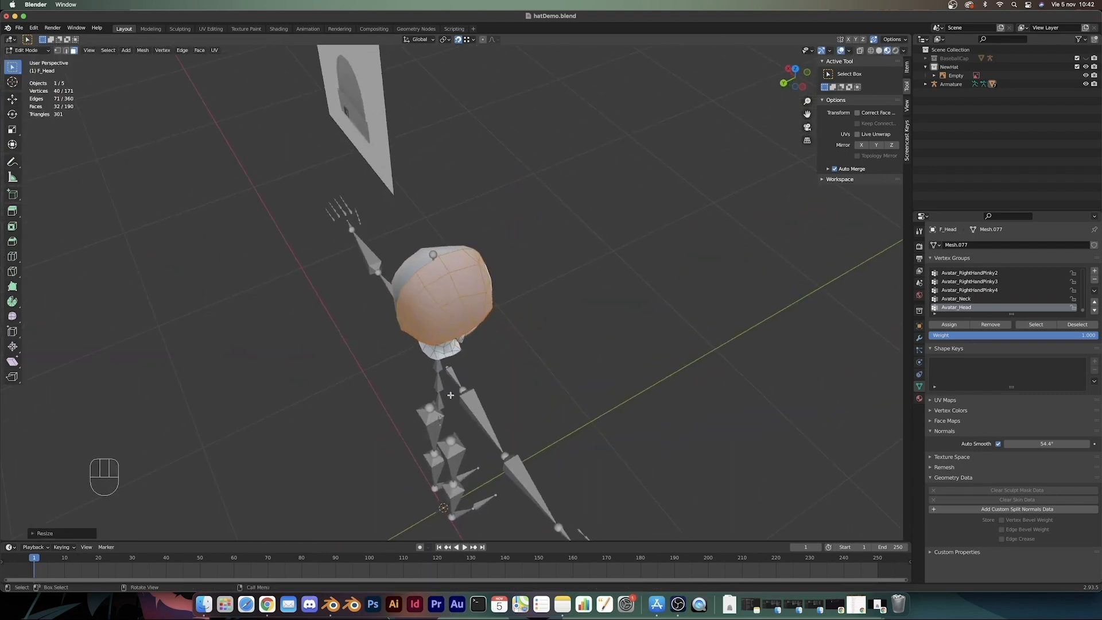
click(436, 270)
middle_drag(444, 264, 437, 275)
shift+click(457, 269)
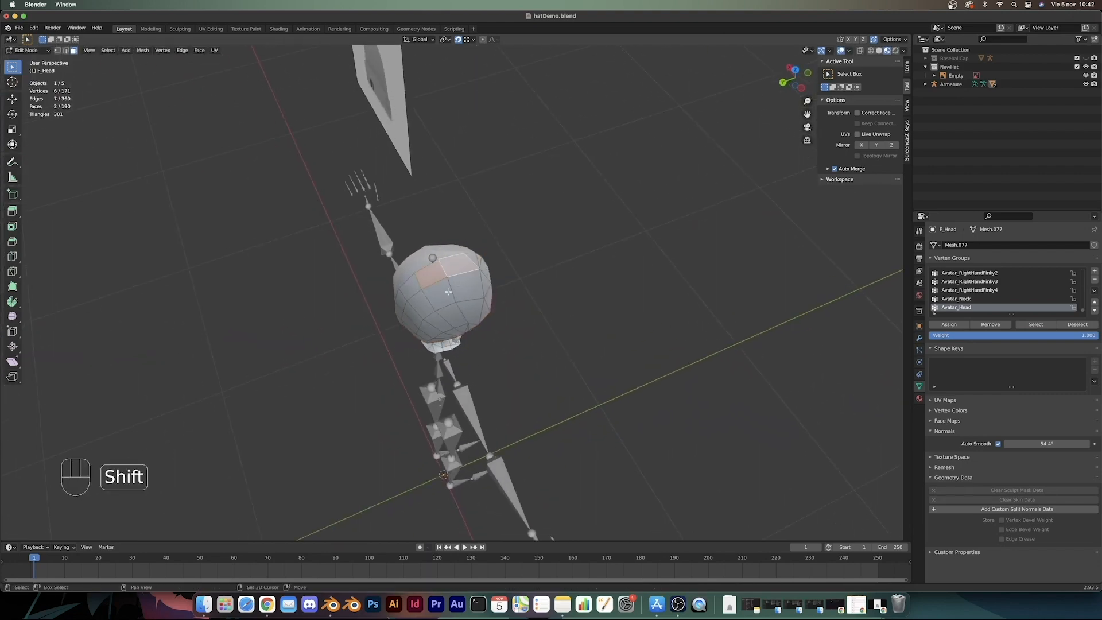
shift+click(448, 290)
shift+click(460, 290)
shift+click(410, 288)
shift+click(414, 309)
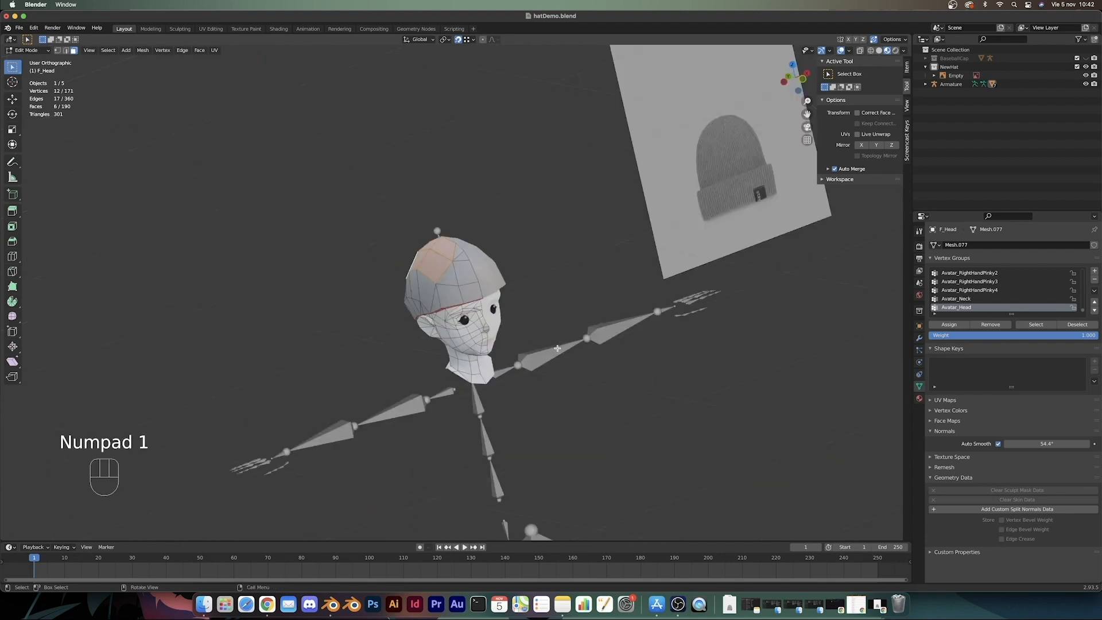
key(KP_1)
key(g)
key(z)
right_click(567, 271)
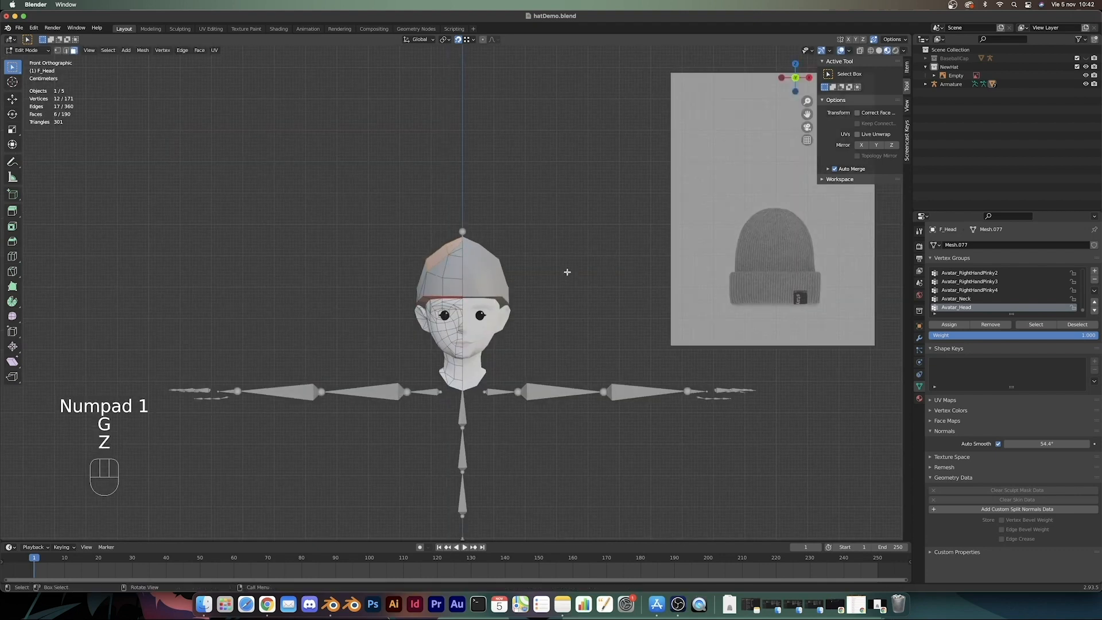
Step: Turn on proportional editing and raise the six crown faces about 0.03 m along Z
key(o)
key(g)
key(z)
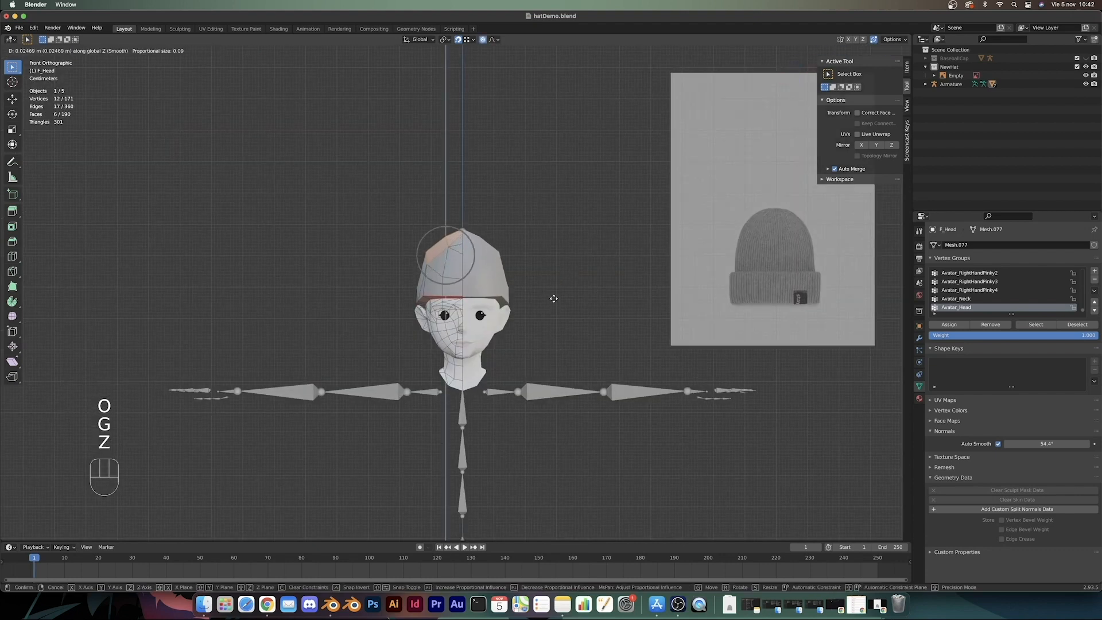
scroll(553, 298, down, 2)
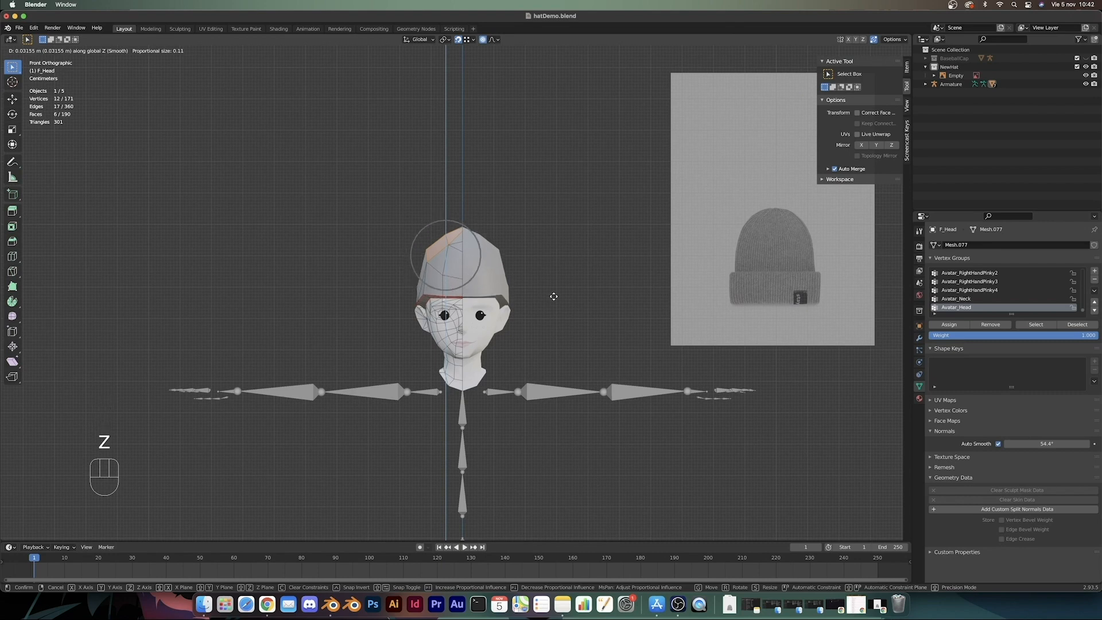
click(553, 296)
Step: Raise individual vertices at the top of the crown along Z to round its outline, and smooth a vertex on the hat's side
key(1)
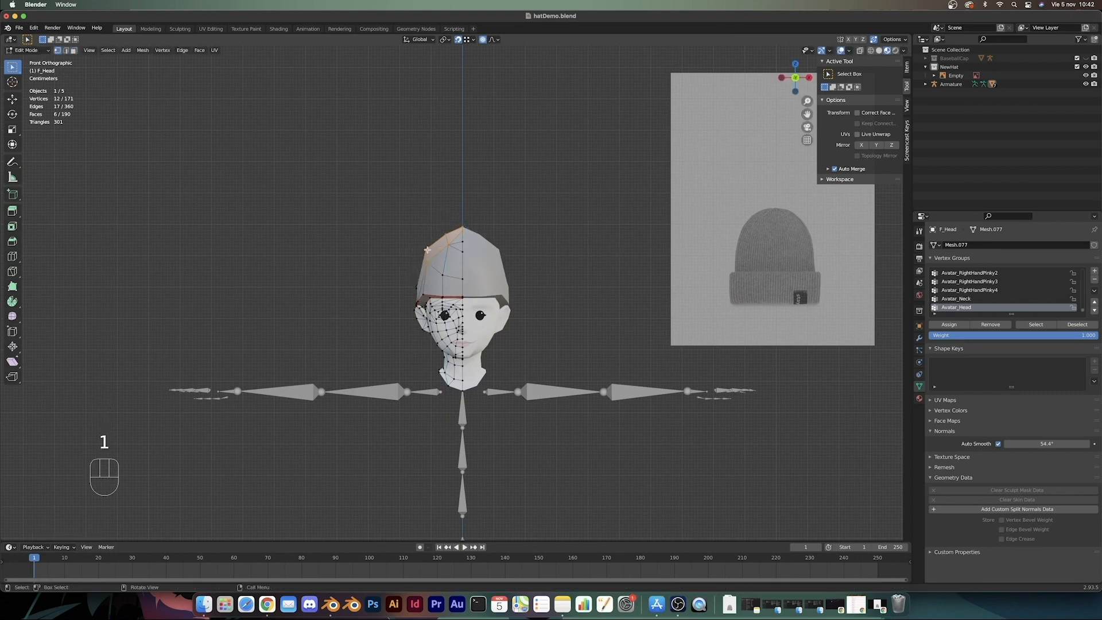
key(g)
key(z)
click(475, 257)
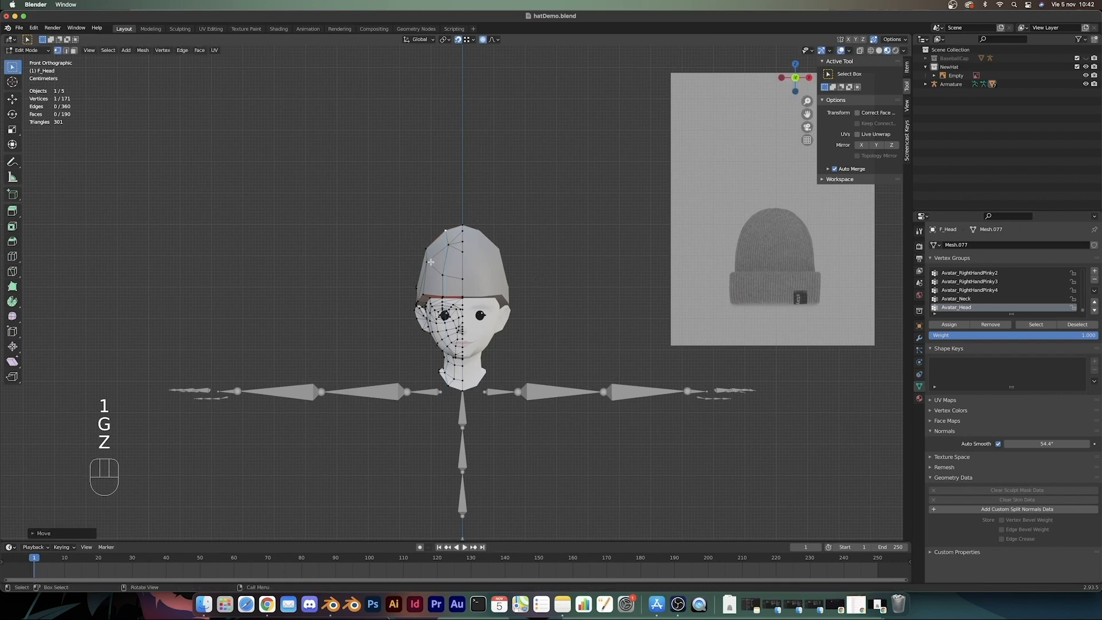
key(g)
key(z)
click(670, 279)
click(423, 261)
right_click(602, 262)
click(602, 263)
key(Tab)
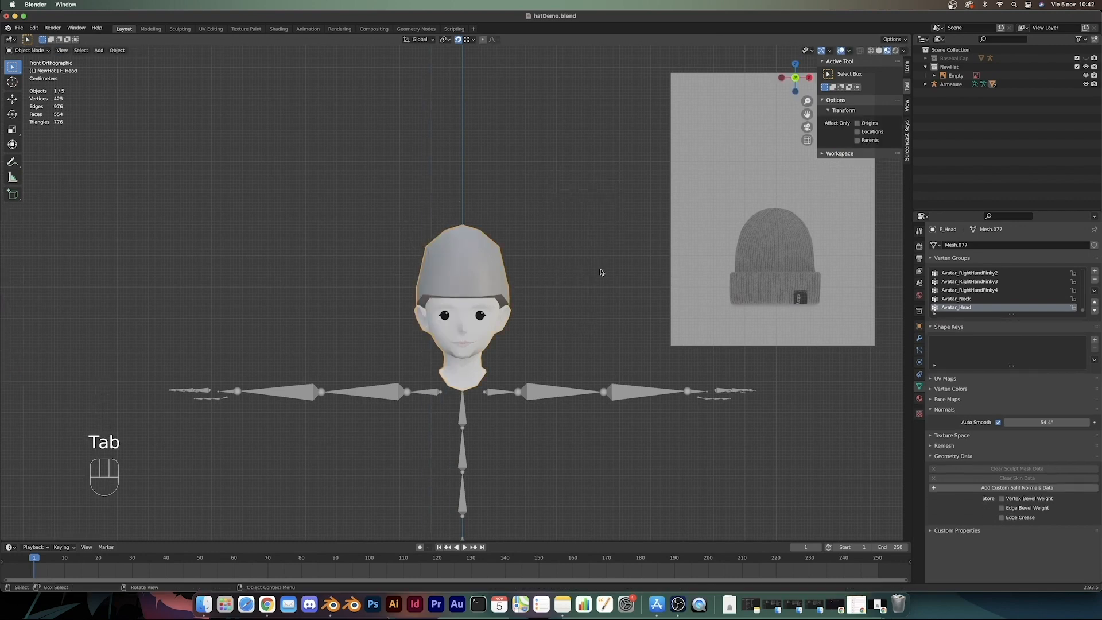
Step: Select the two rim vertices above the ear, turn off proportional editing, and lower them slightly along Z in front view
middle_drag(600, 264, 474, 337)
middle_drag(579, 338, 565, 389)
scroll(488, 336, up, 5)
key(Tab)
middle_drag(416, 302, 423, 314)
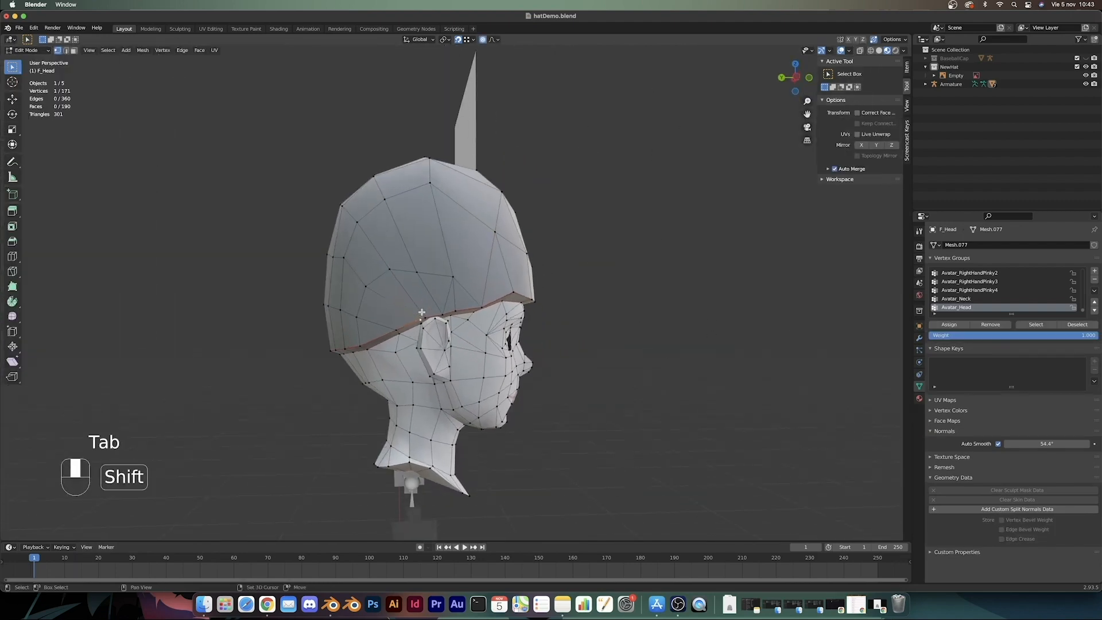
shift+click(425, 317)
key(KP_1)
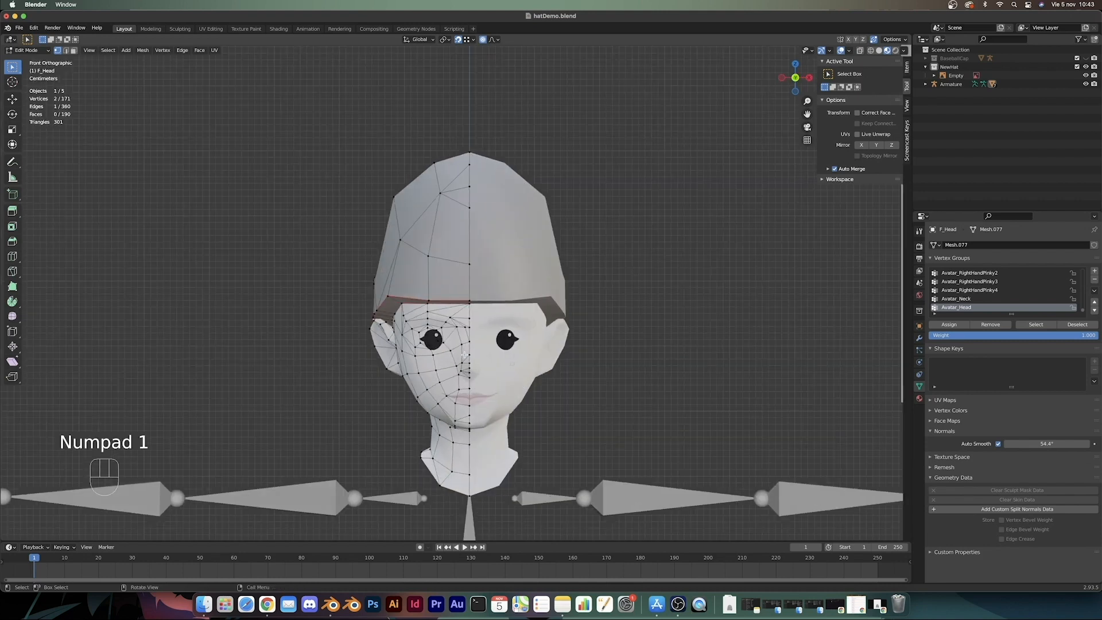
key(g)
key(z)
click(315, 390)
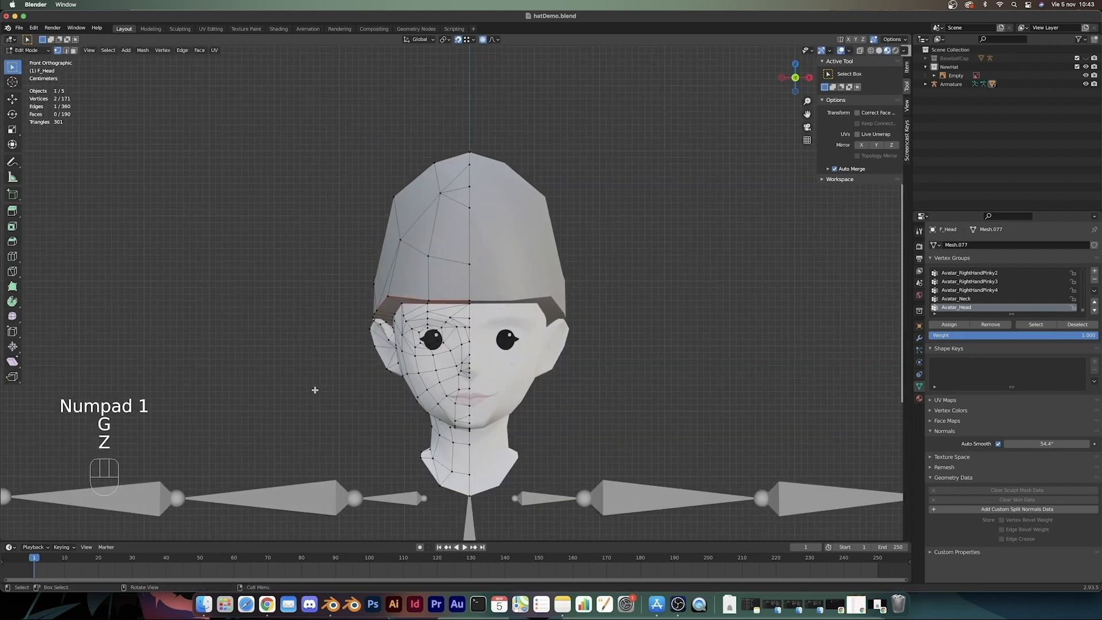
key(o)
key(g)
key(z)
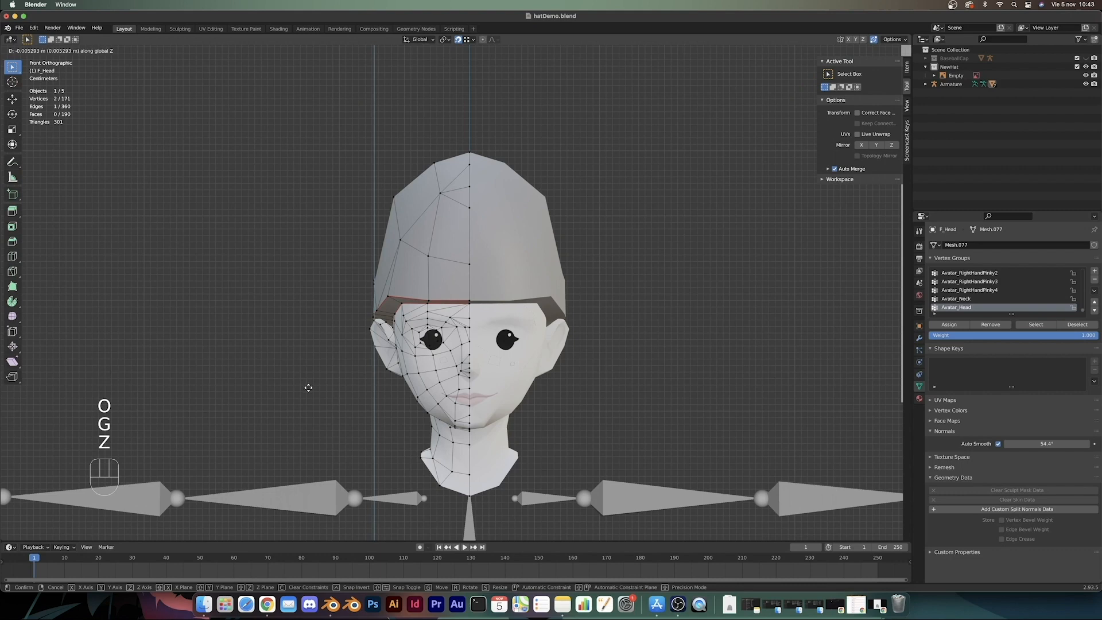
click(306, 383)
Step: Select vertices along the hat's rim from the ear to the forehead and apply Smooth Vertices to them
click(392, 292)
middle_drag(392, 292, 471, 304)
ctrl+click(371, 323)
middle_drag(372, 323, 512, 331)
right_click(485, 260)
click(484, 259)
click(465, 302)
right_click(464, 303)
click(465, 303)
scroll(497, 310, down, 3)
key(Tab)
scroll(511, 331, up, 5)
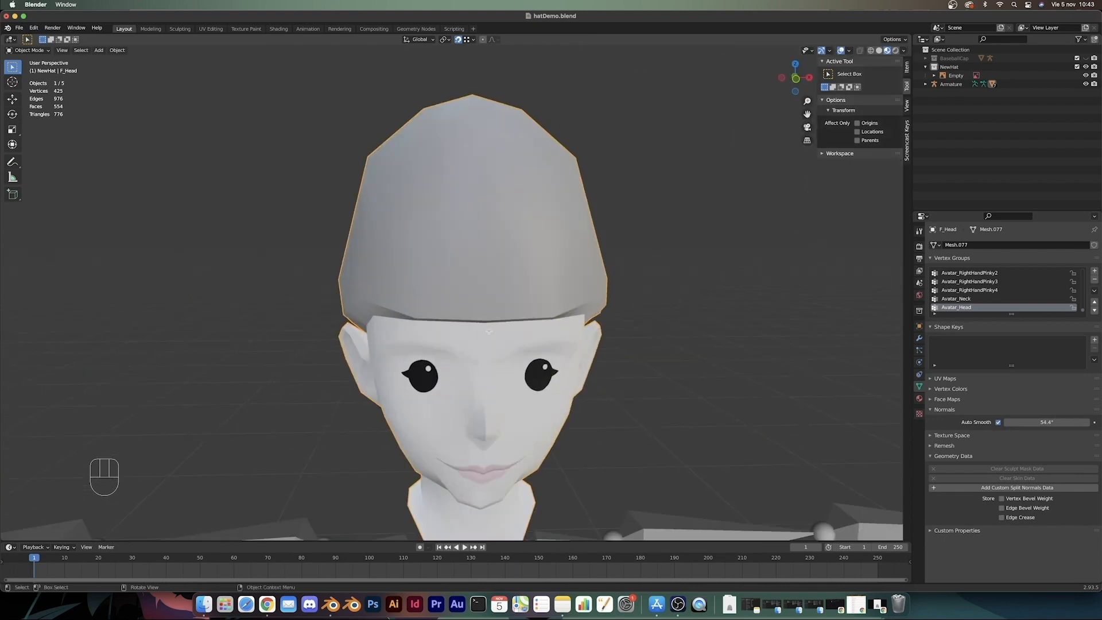
Step: Smooth the front rim vertices next to the center line above the forehead and return to Object Mode
key(Tab)
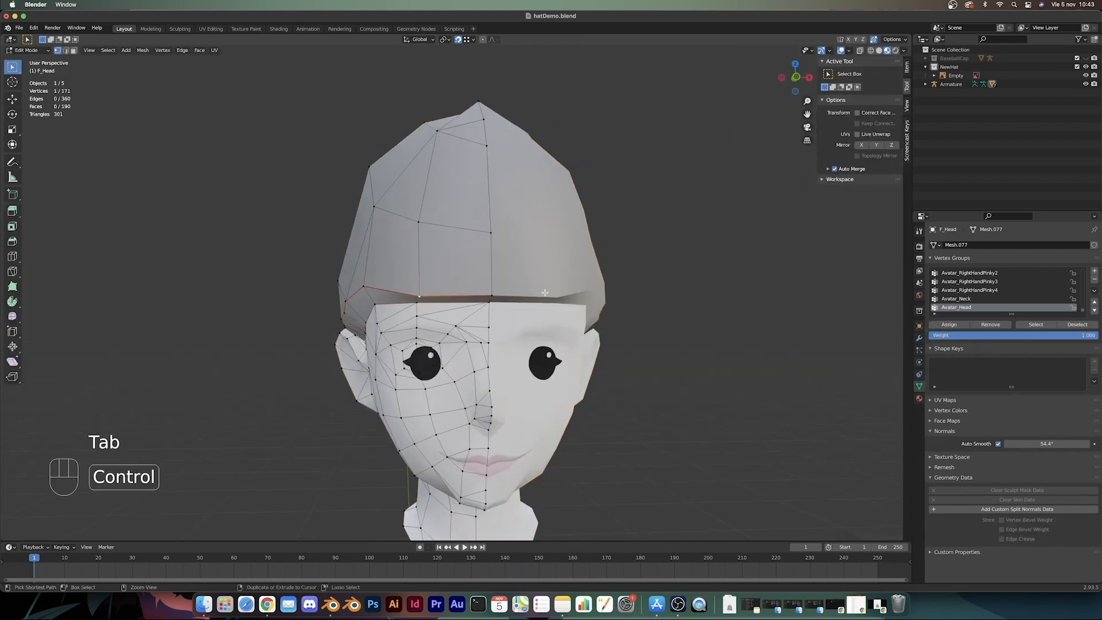
ctrl+click(494, 294)
right_click(495, 294)
click(497, 294)
key(Tab)
scroll(497, 296, down, 5)
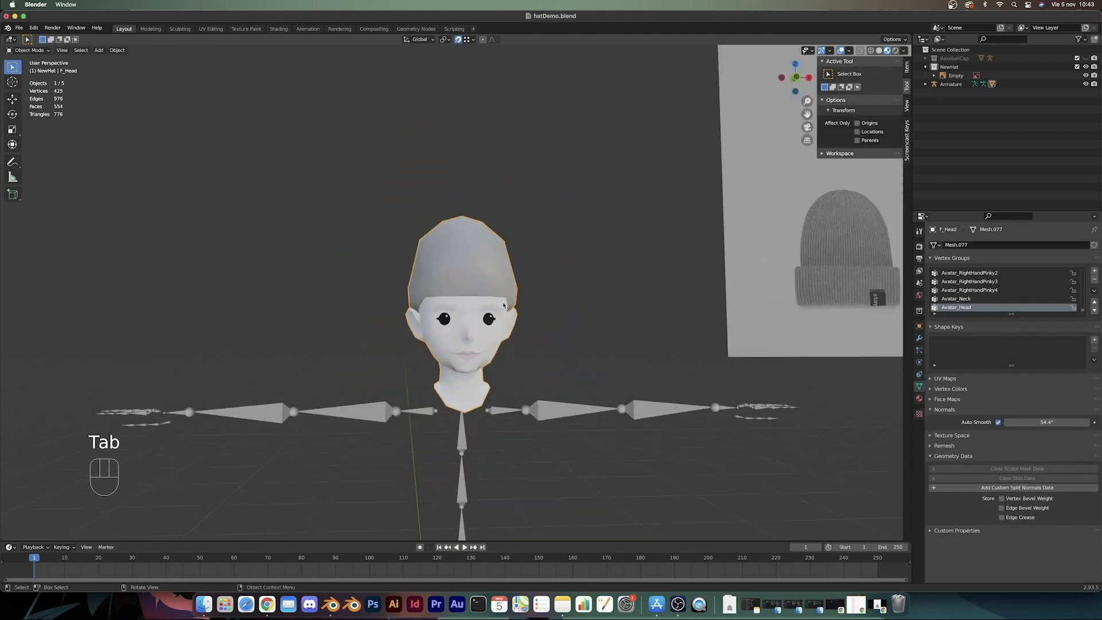
Step: Apply Smooth Vertices again to the selected front rim vertex and check the hat's shape in Object Mode
middle_drag(496, 303, 438, 308)
scroll(499, 317, down, 4)
scroll(541, 312, up, 4)
key(Tab)
right_click(425, 301)
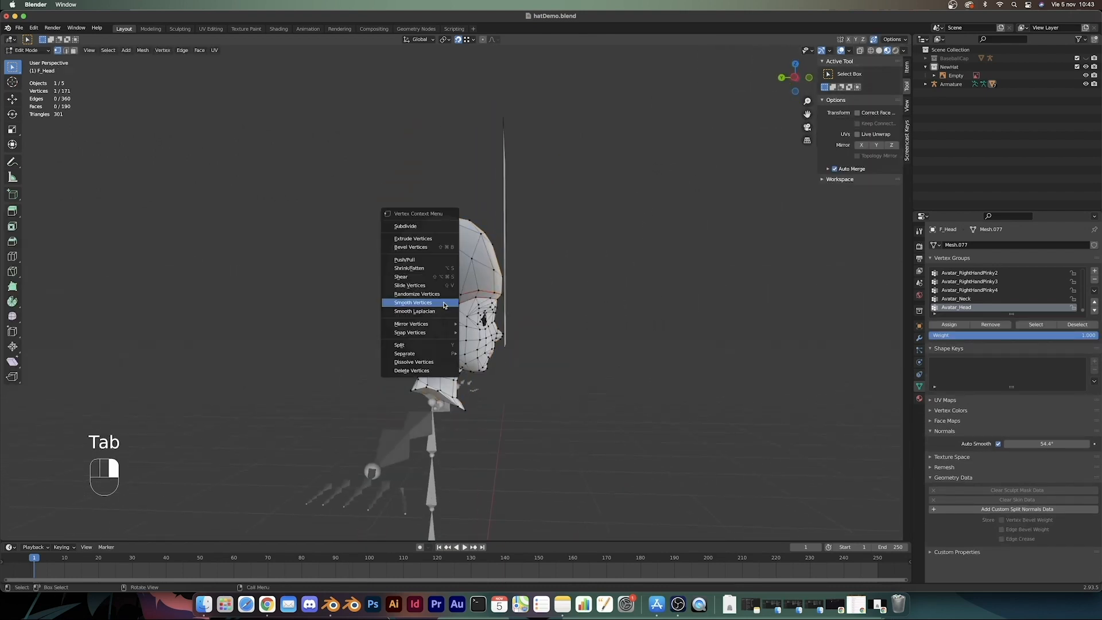
click(426, 304)
key(Tab)
key(Tab)
scroll(463, 304, up, 3)
scroll(460, 306, down, 4)
middle_drag(461, 306, 410, 337)
key(Tab)
scroll(443, 339, down, 2)
scroll(409, 337, down, 2)
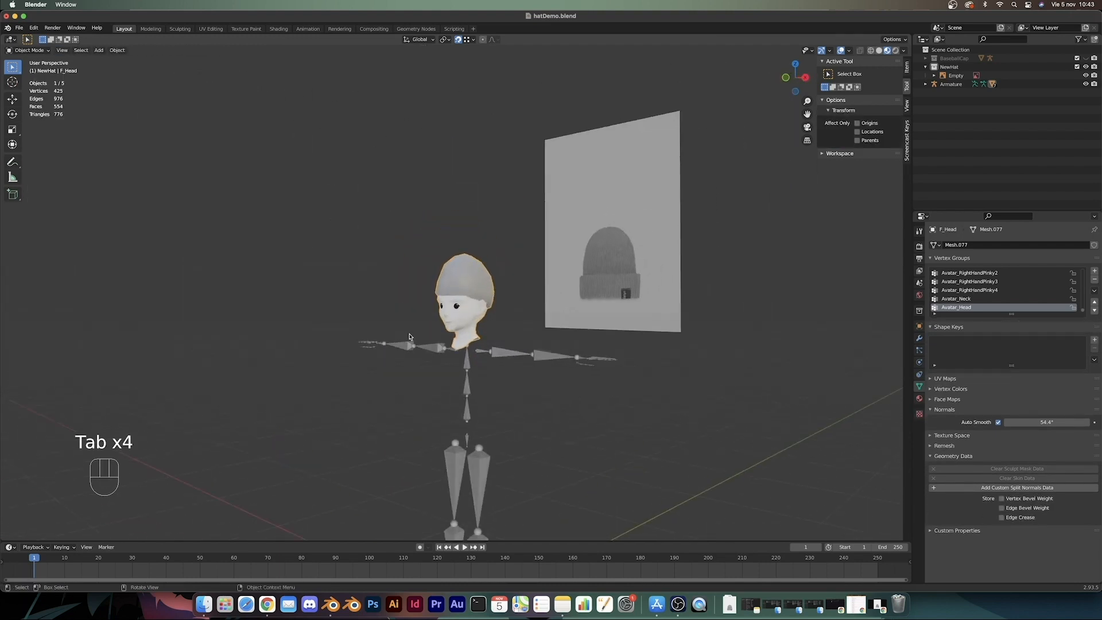
Step: Move the beanie reference image -1 m along X in front view to overlay it on the head
key(KP_1)
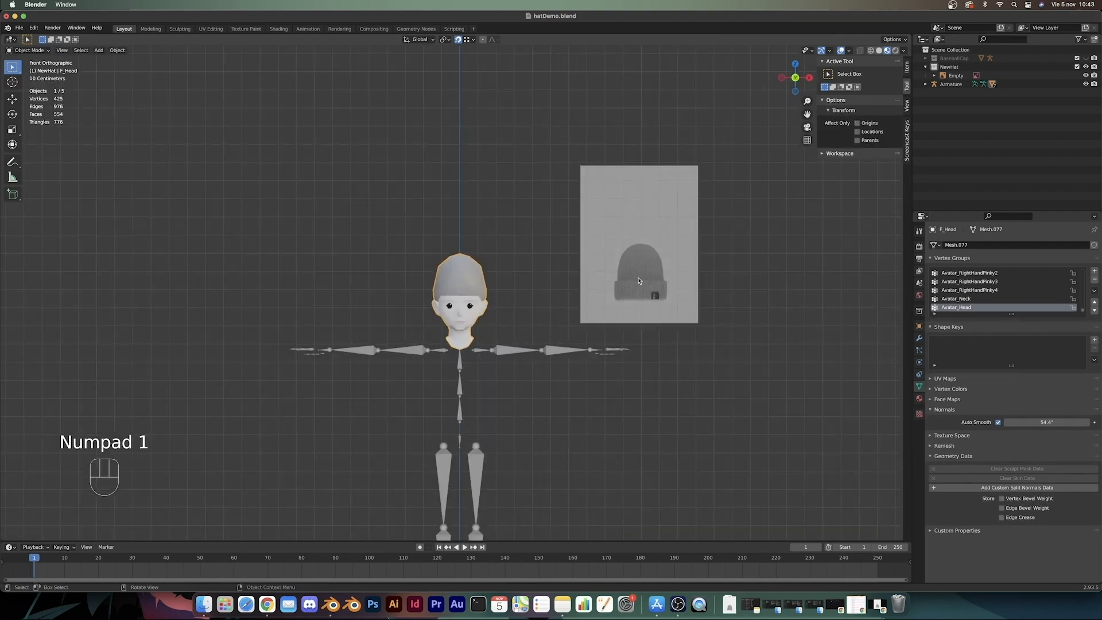
click(639, 281)
text(gx)
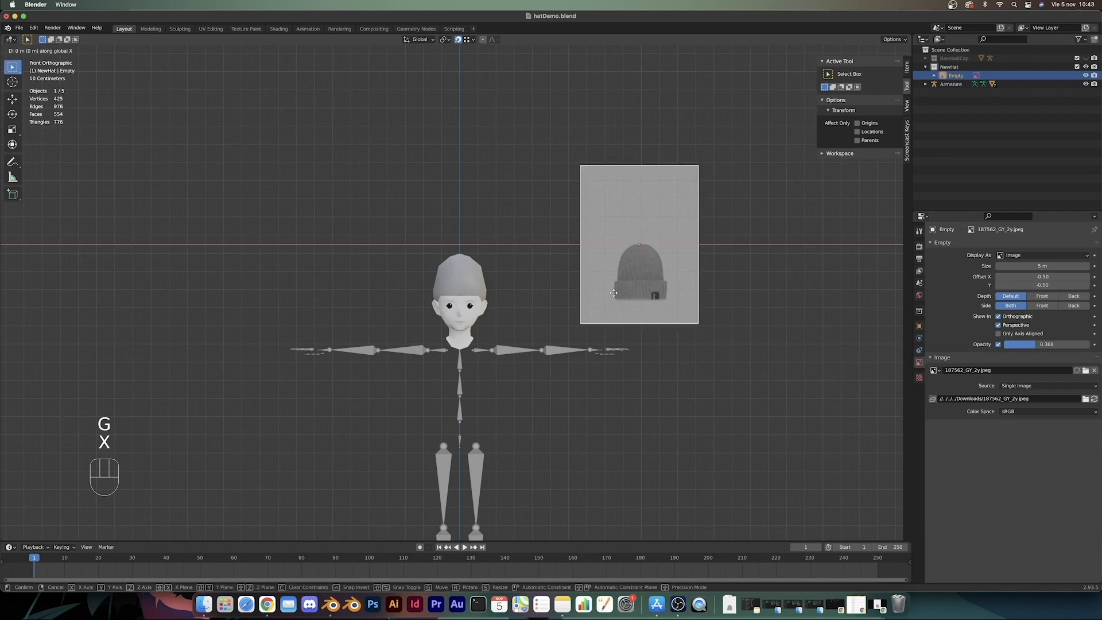
text(-1)
key(Return)
scroll(602, 287, up, 6)
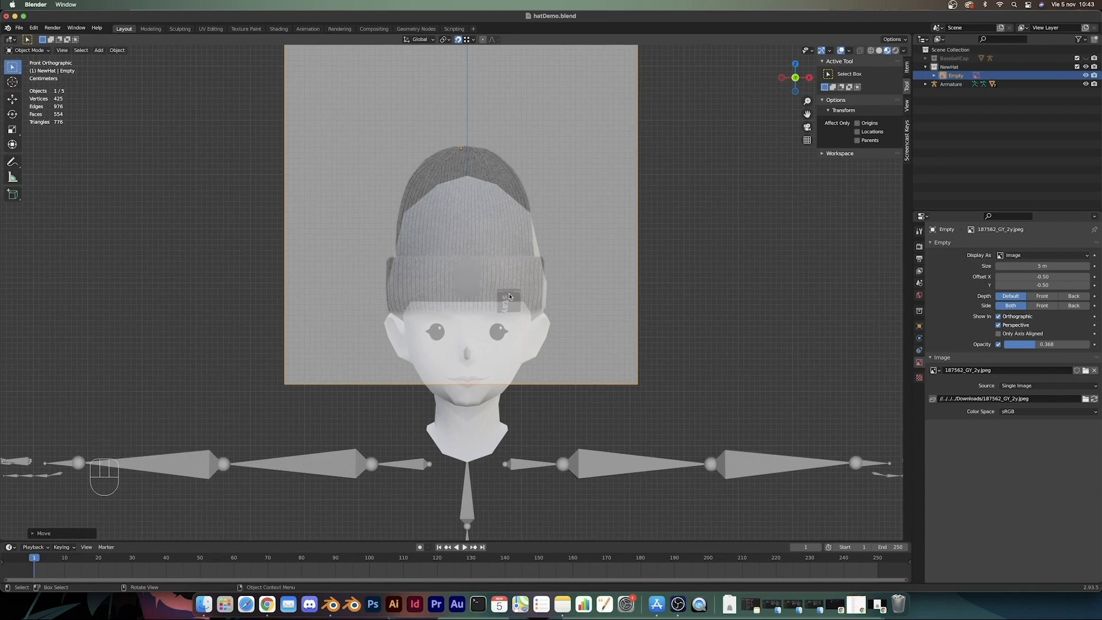
Step: Edit the head mesh, turn on proportional editing, and try moving the two vertices at the back of the hat along Y
click(486, 236)
scroll(661, 258, down, 5)
middle_drag(662, 258, 295, 288)
scroll(511, 282, up, 1)
key(Tab)
scroll(506, 281, up, 3)
key(g)
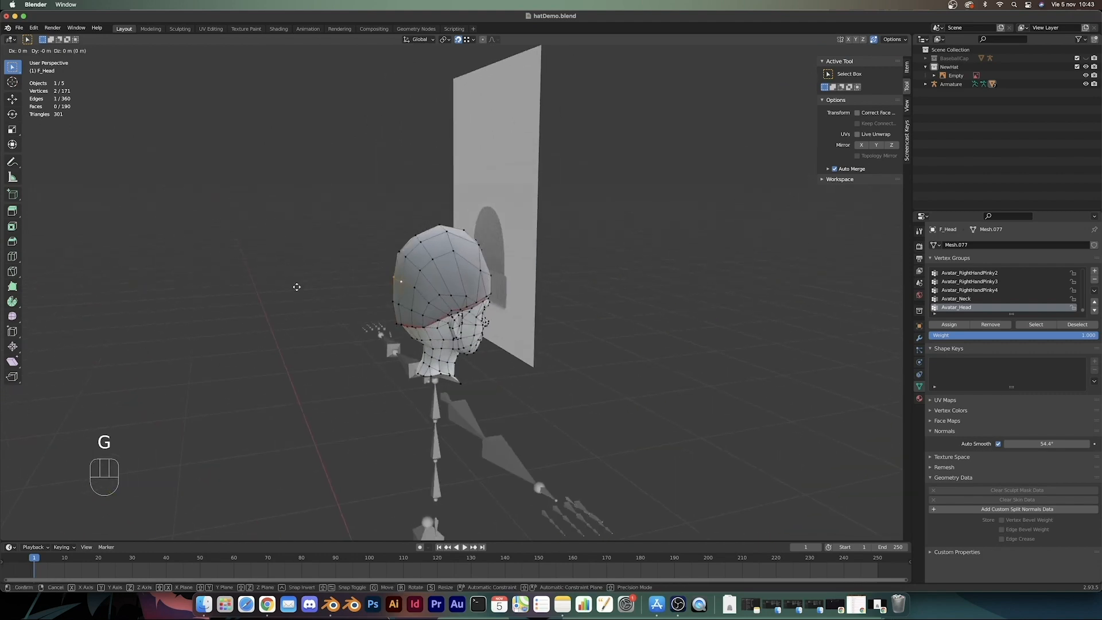
key(y)
right_click(290, 287)
key(o)
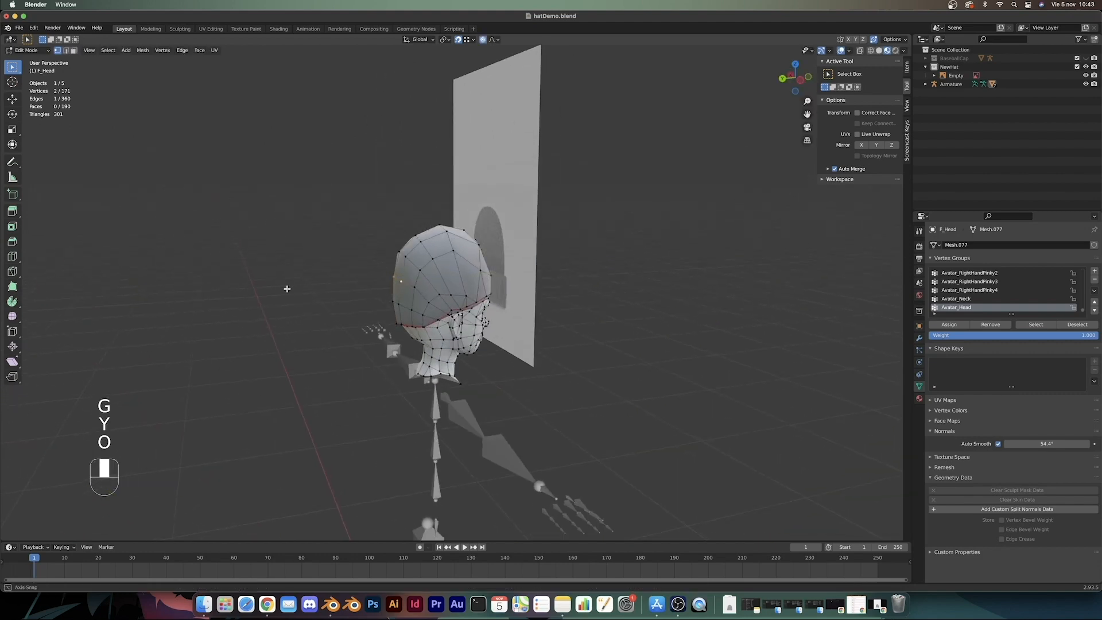
mouse_move(288, 288)
middle_down()
mouse_move(273, 275)
mouse_move(304, 280)
middle_up()
key(g)
key(y)
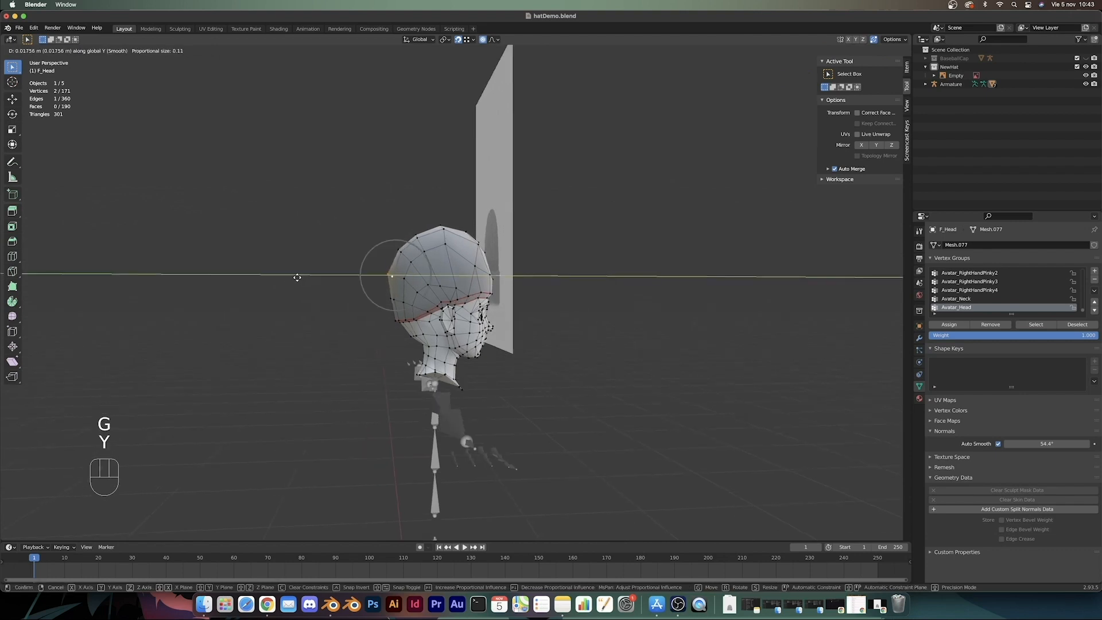
right_click(297, 277)
Step: Select two vertices on the hat's upper back and move them backward along Y in the right side view
middle_drag(322, 286, 427, 273)
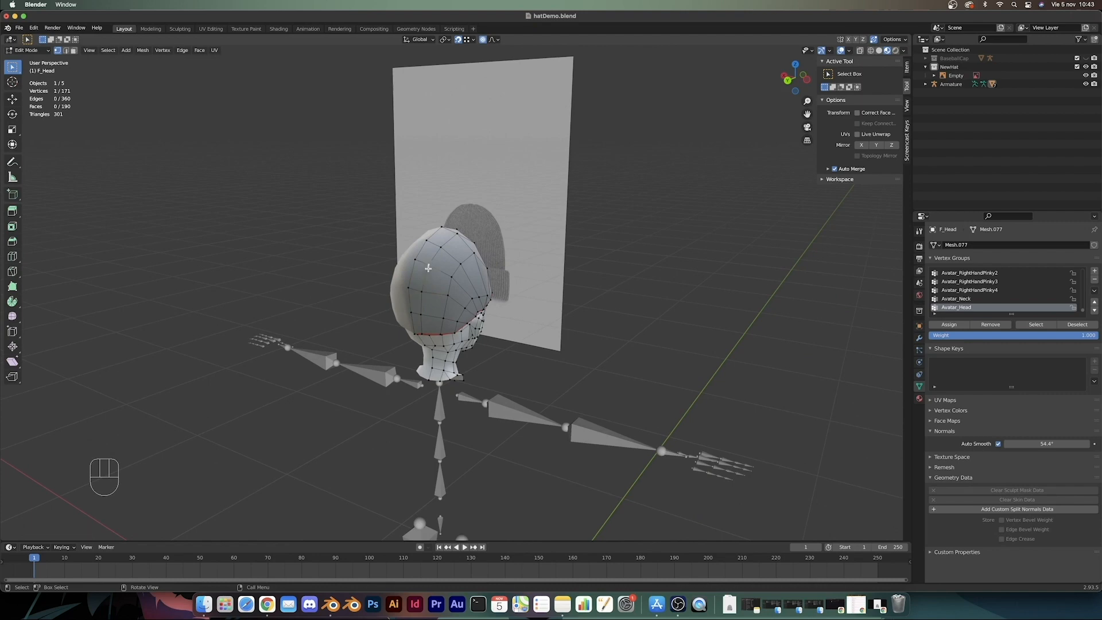
key(shift)
shift+click(479, 294)
key(KP_3)
key(g)
key(y)
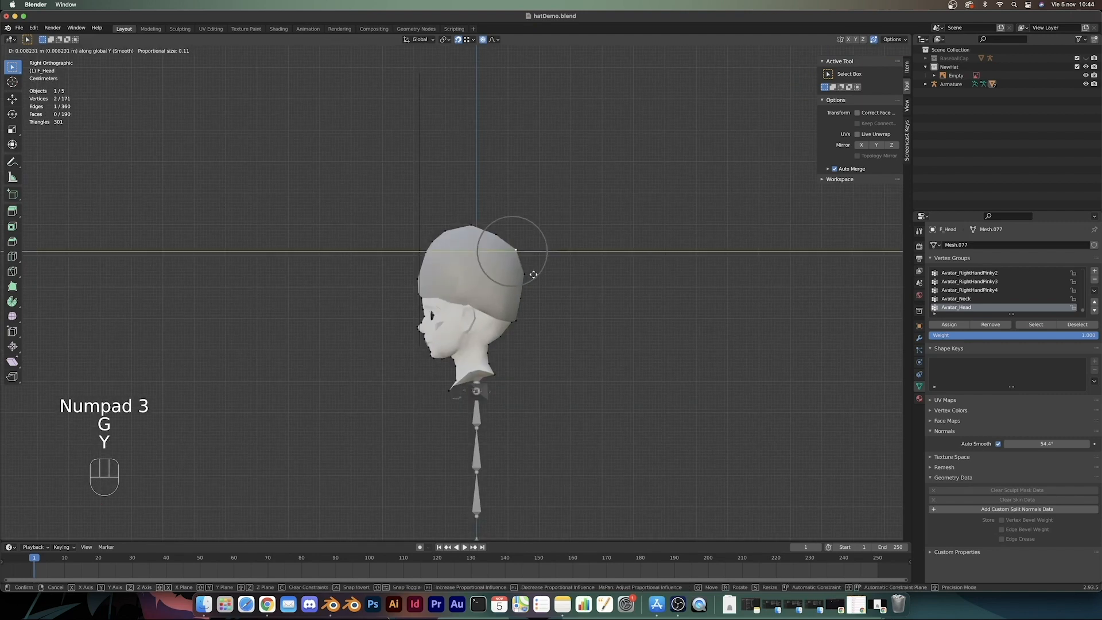
click(504, 238)
right_click(479, 258)
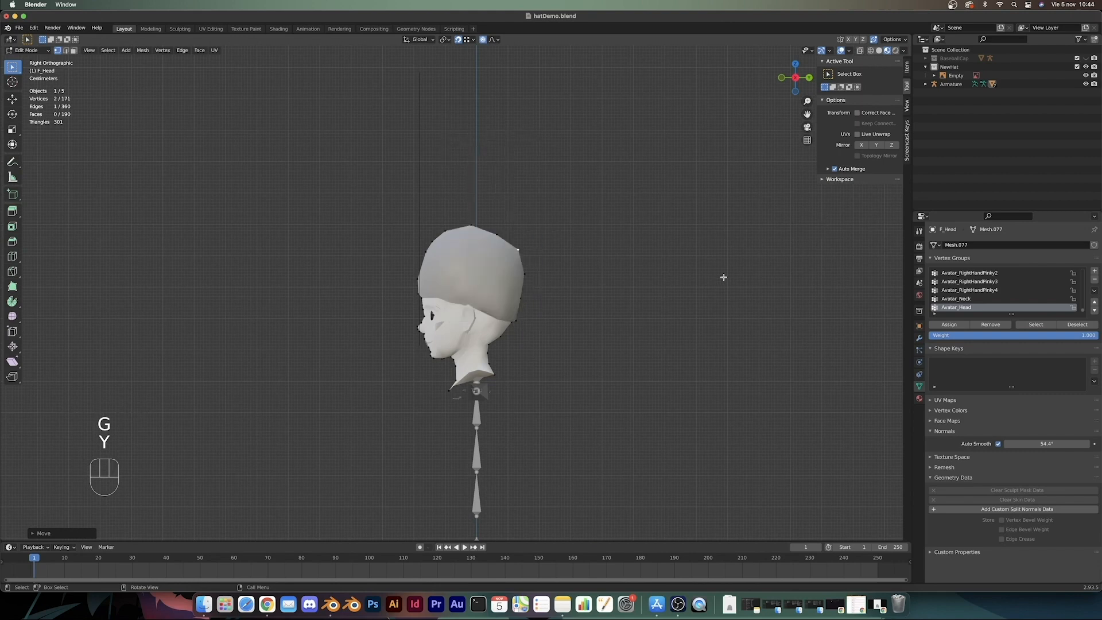
Step: Select the next two vertices above on the rear crown and move them about 0.03 m backward and upward
middle_drag(723, 276, 686, 269)
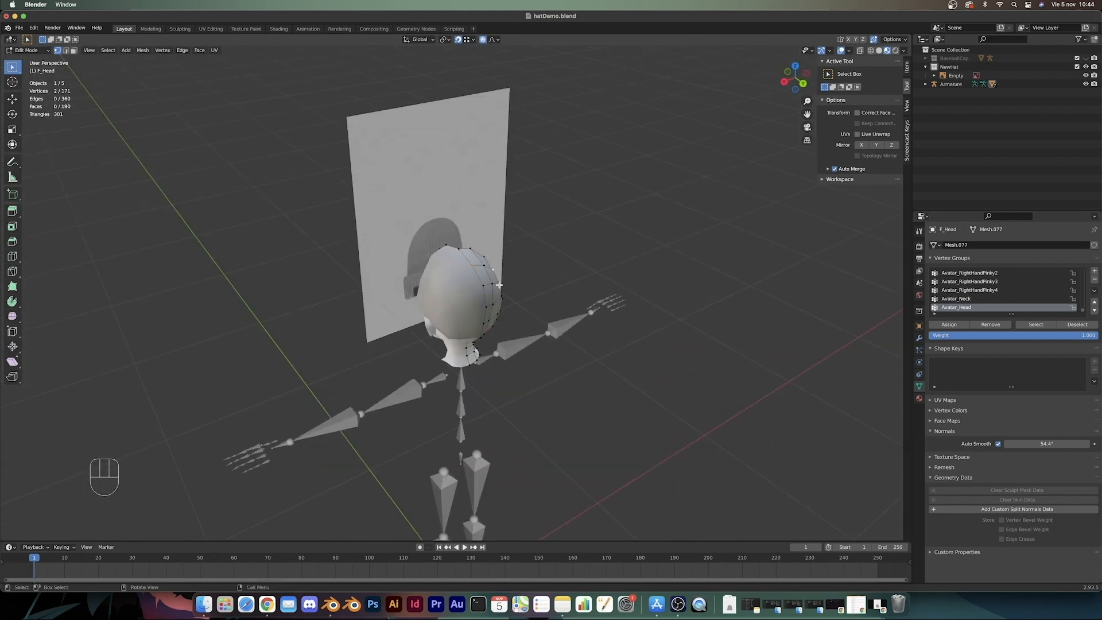
middle_drag(500, 284, 480, 297)
click(480, 283)
shift+click(468, 286)
key(KP_3)
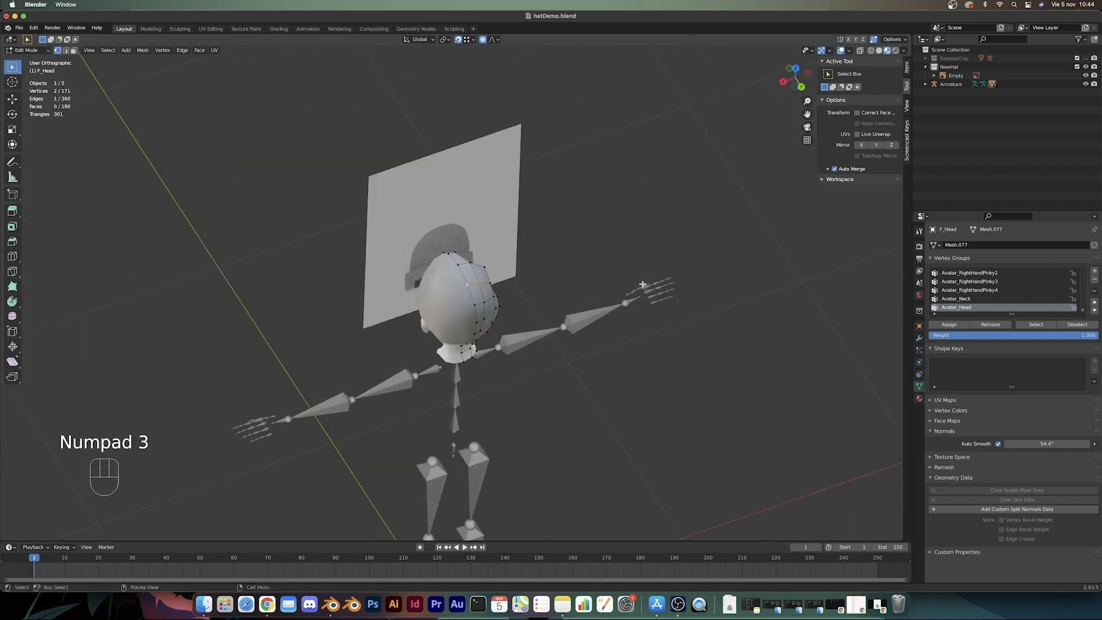
key(g)
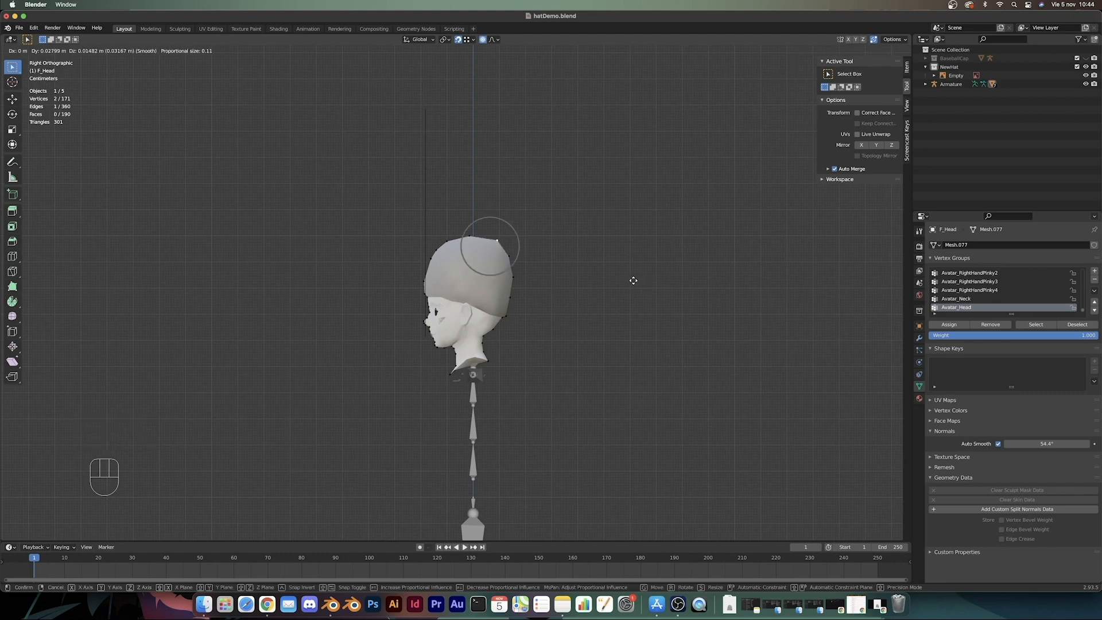
click(633, 280)
Step: Select the two vertices at the crown's peak, move them up and backward in the side view, and check the top's shape
middle_drag(618, 272, 520, 328)
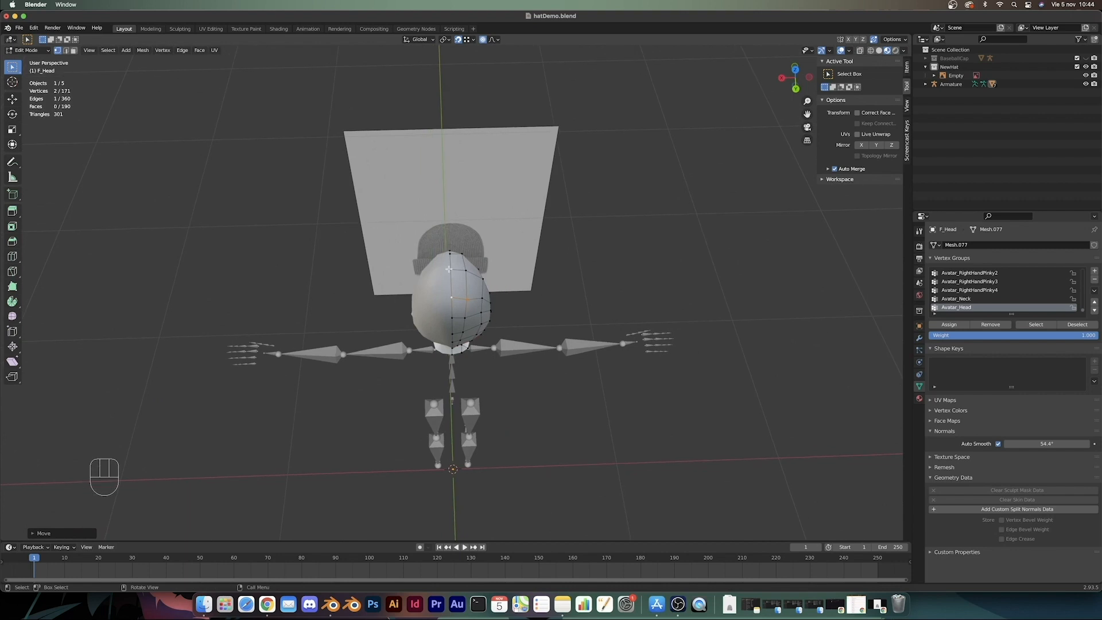
click(451, 270)
shift+click(464, 272)
key(KP_3)
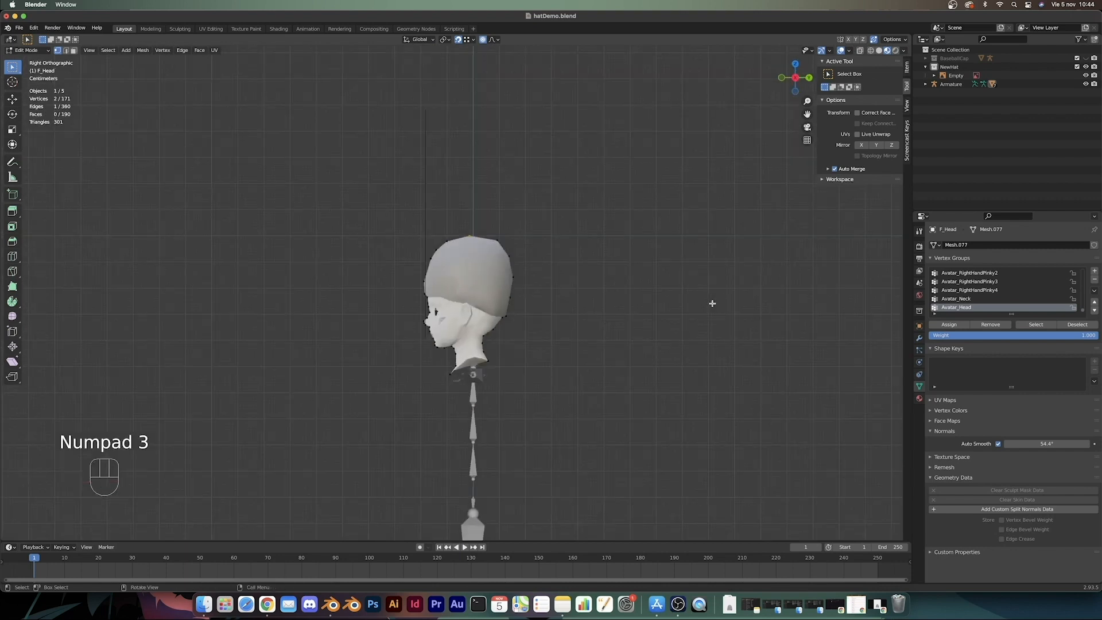
key(g)
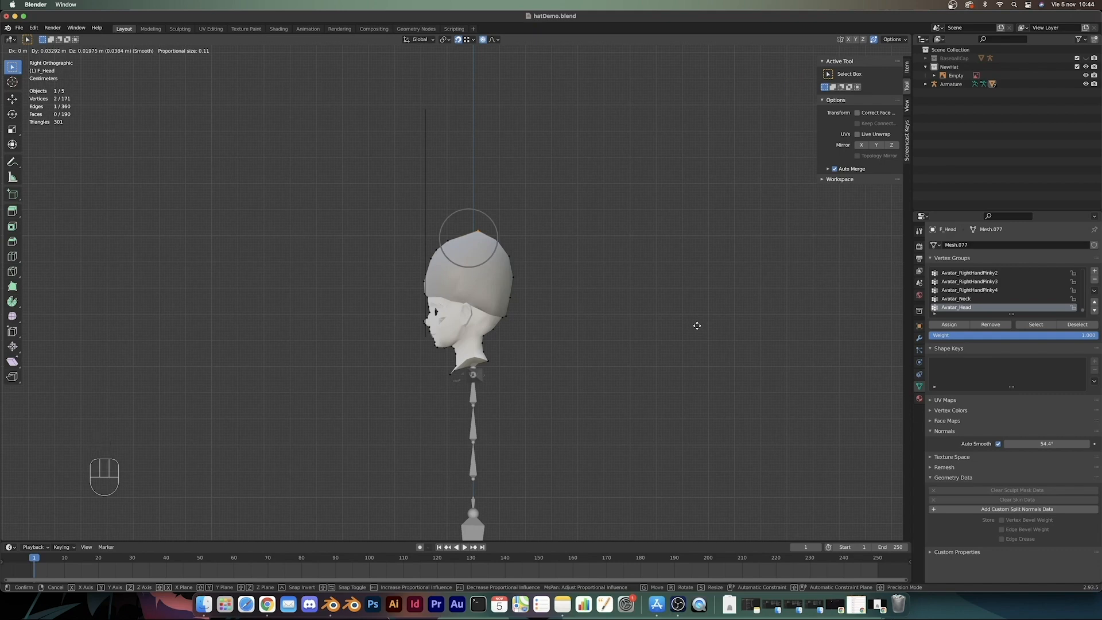
click(671, 327)
middle_drag(672, 327, 502, 369)
middle_drag(474, 217, 489, 251)
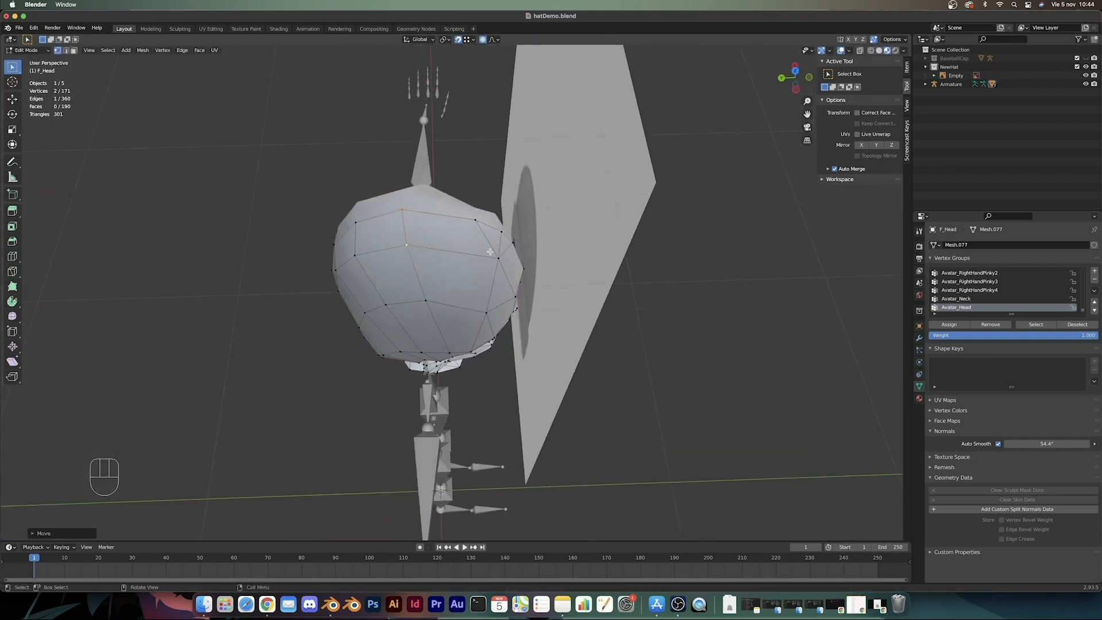
click(494, 253)
Step: Return to Object Mode and move the reference image 1 m along X in front view, beside the head
key(Tab)
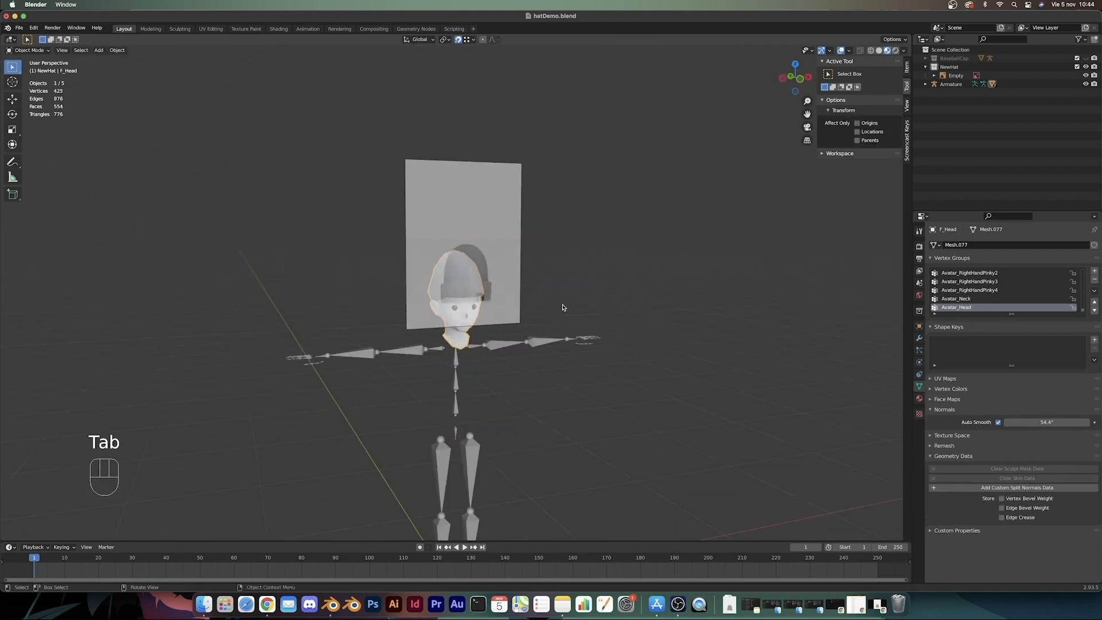
key(KP_1)
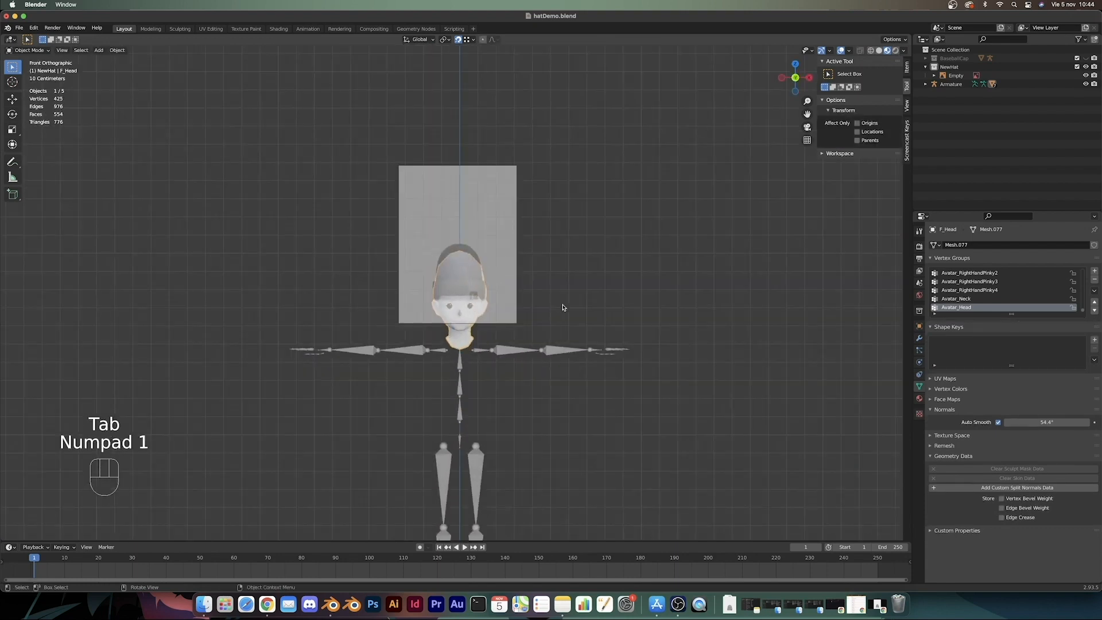
click(488, 244)
key(g)
key(x)
key(1)
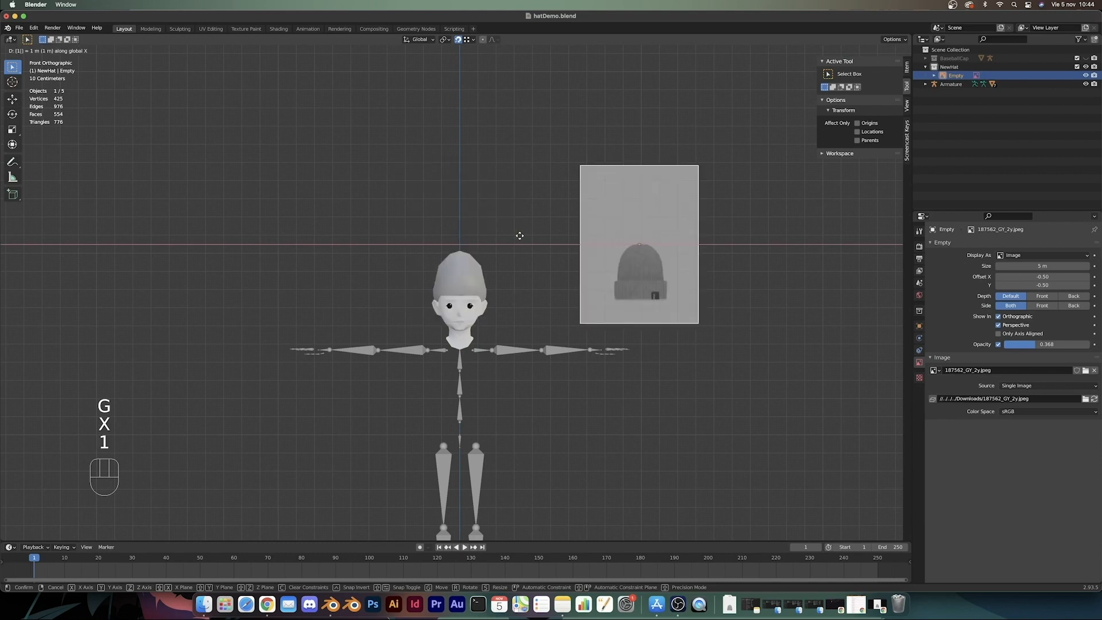
key(Return)
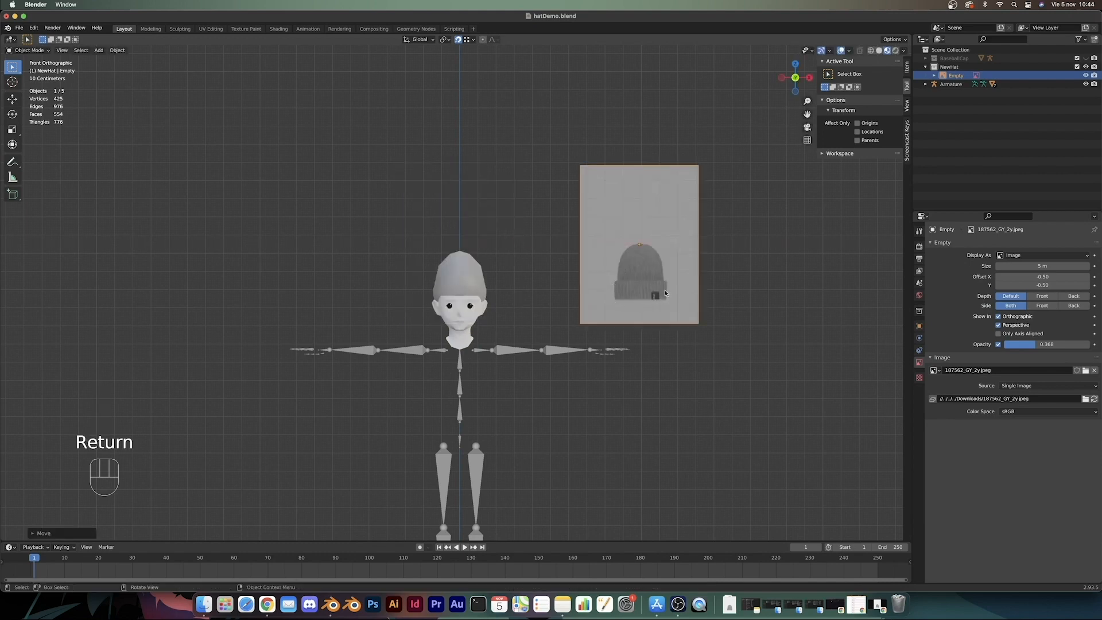
Step: Open the head mesh in Edit Mode and try a loop cut around the side of the hat
click(461, 286)
scroll(462, 286, up, 6)
key(Tab)
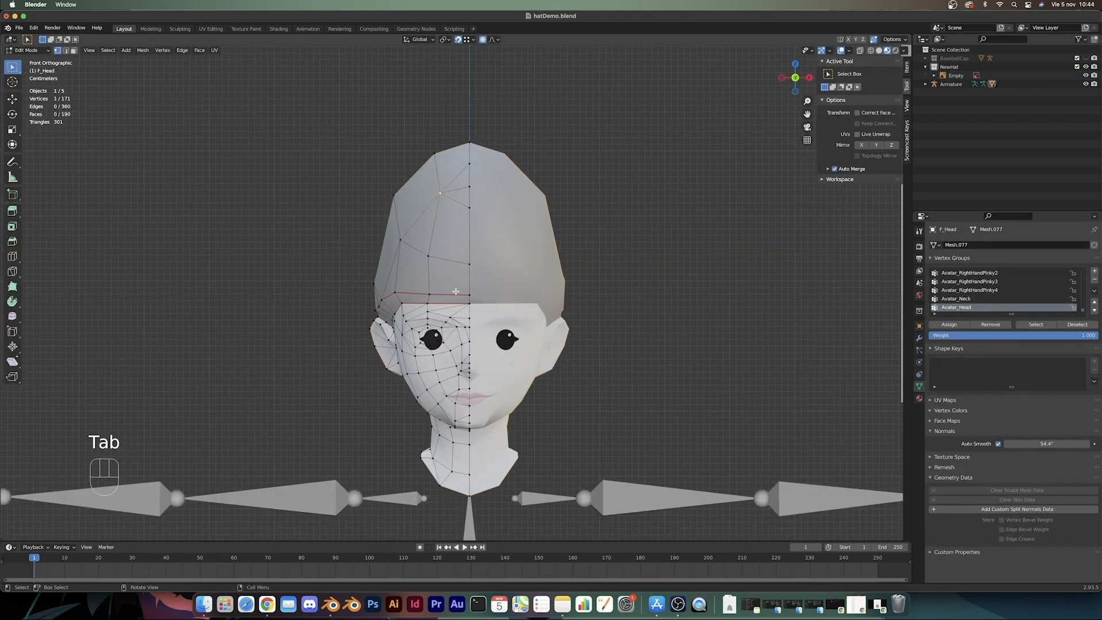
middle_drag(455, 291, 390, 299)
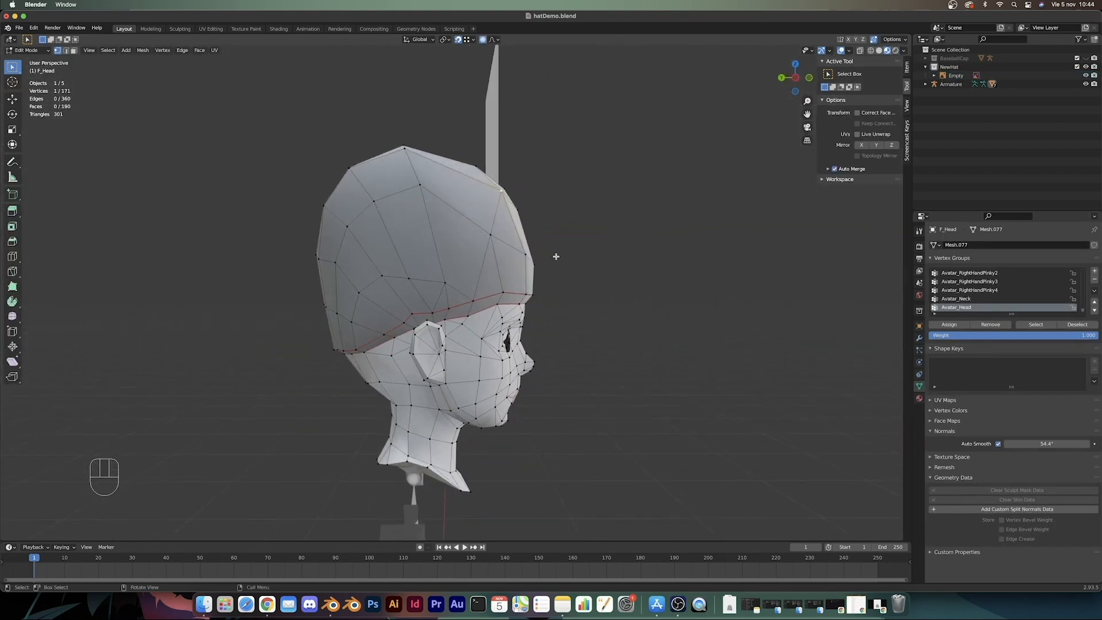
middle_drag(555, 257, 500, 258)
key(ctrl+r)
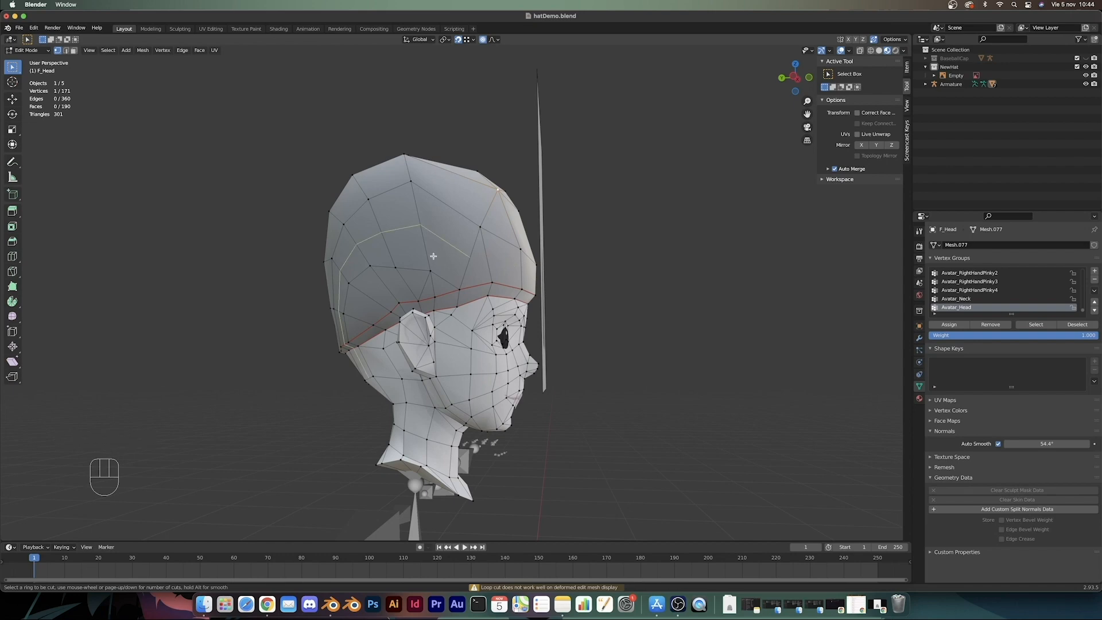
middle_drag(721, 239, 363, 243)
Step: In front view, slide the hat's outer front vertex down its vertical edge by a factor of about 0.3
key(KP_1)
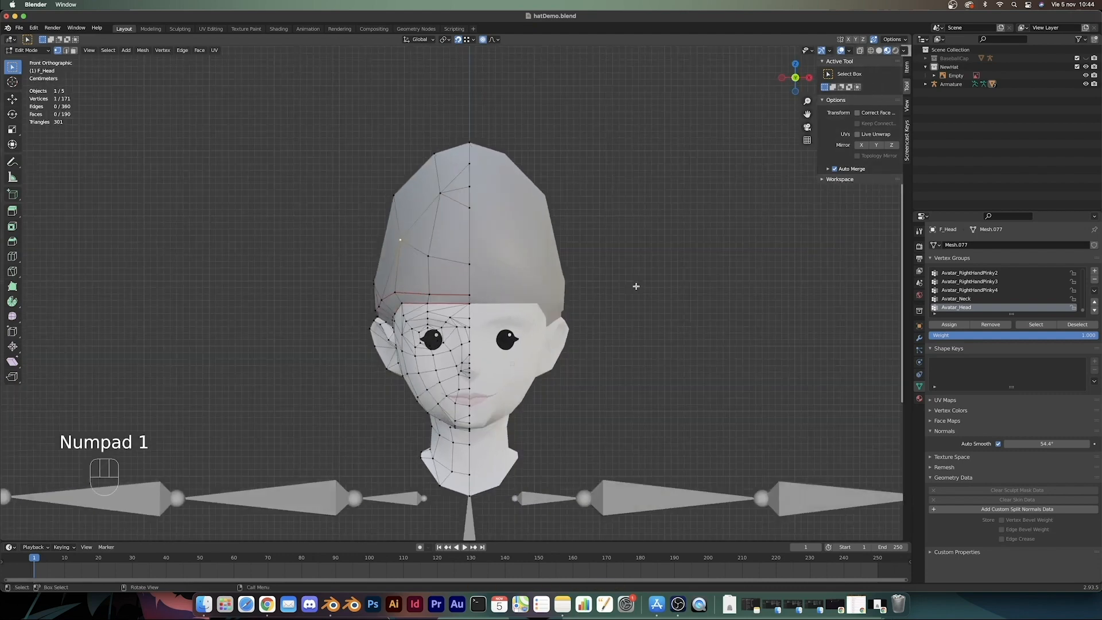
key(g)
key(g)
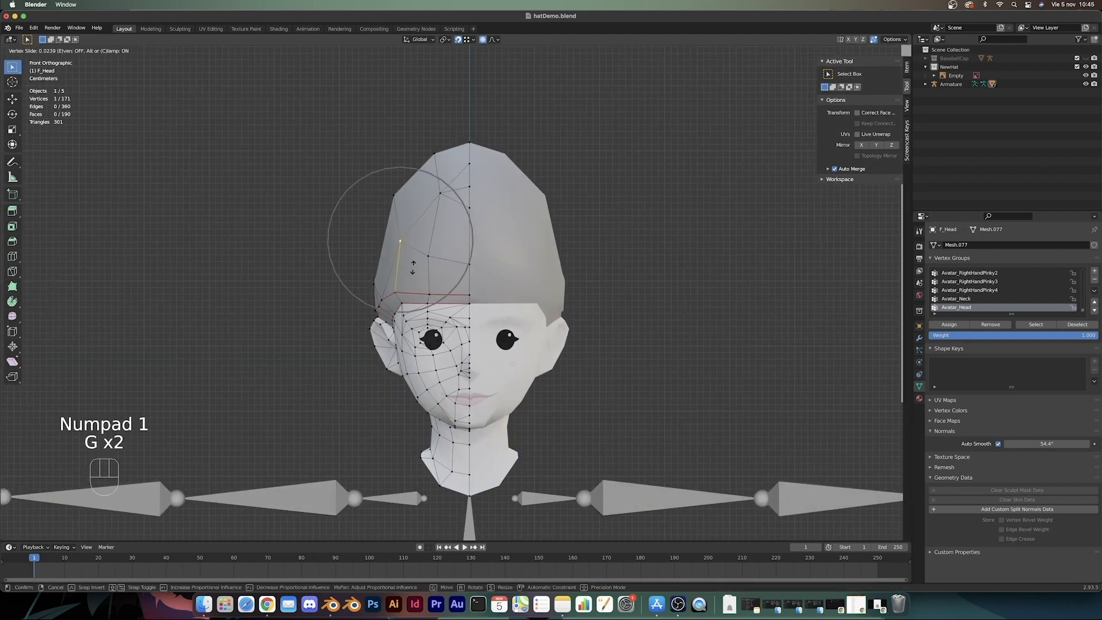
key(g)
key(g)
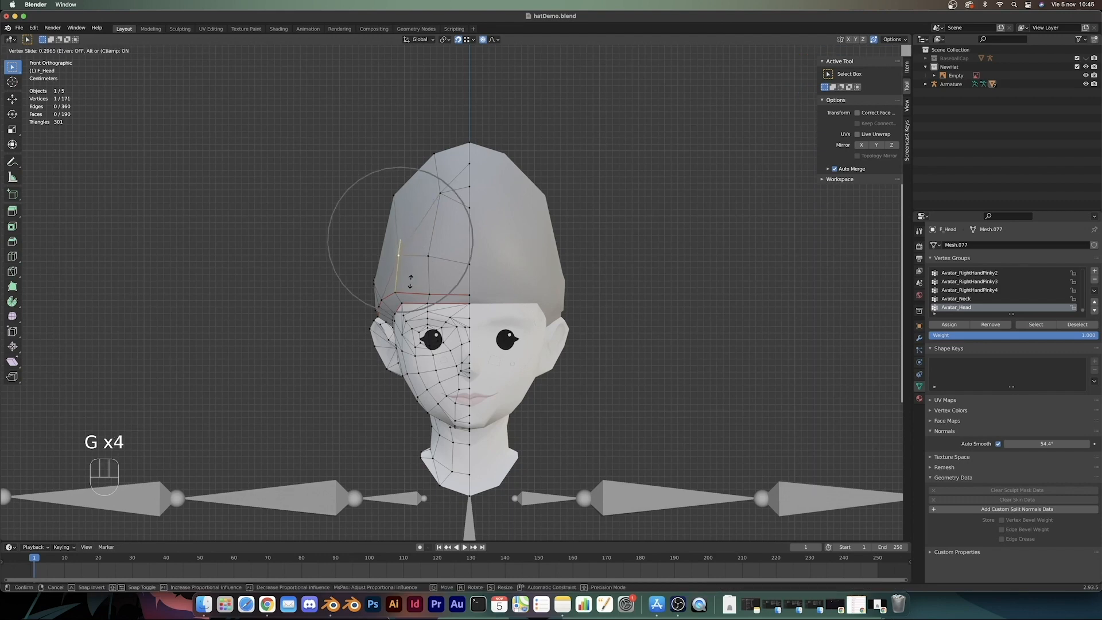
key(g)
key(z)
right_click(427, 247)
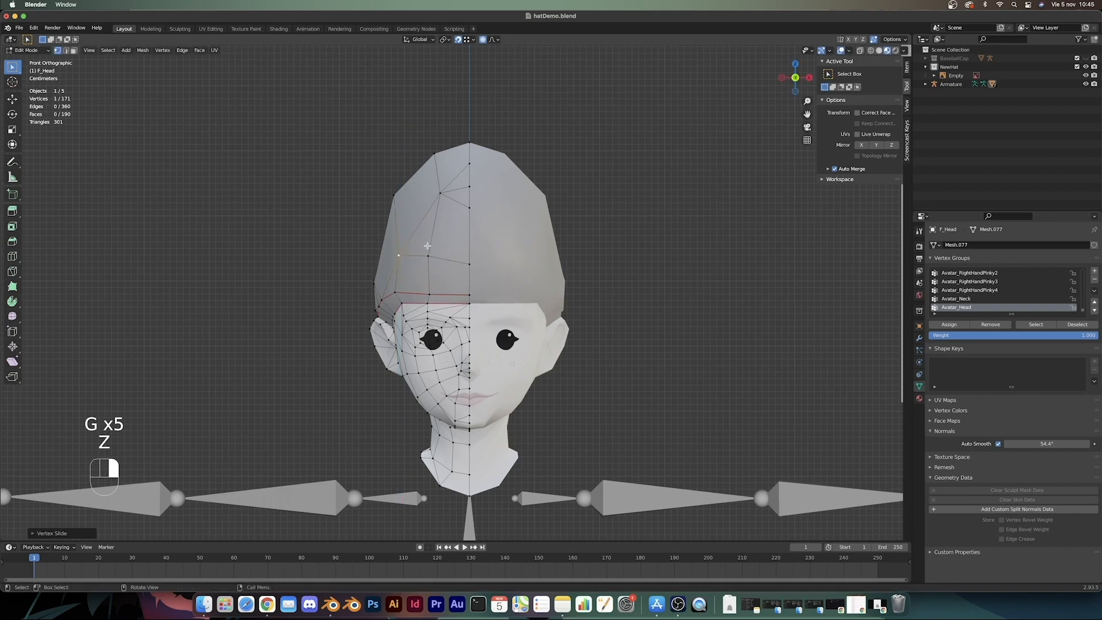
Step: Turn off proportional editing and move the front vertices along Z until they form one horizontal row with the centre vertex
key(o)
key(g)
key(z)
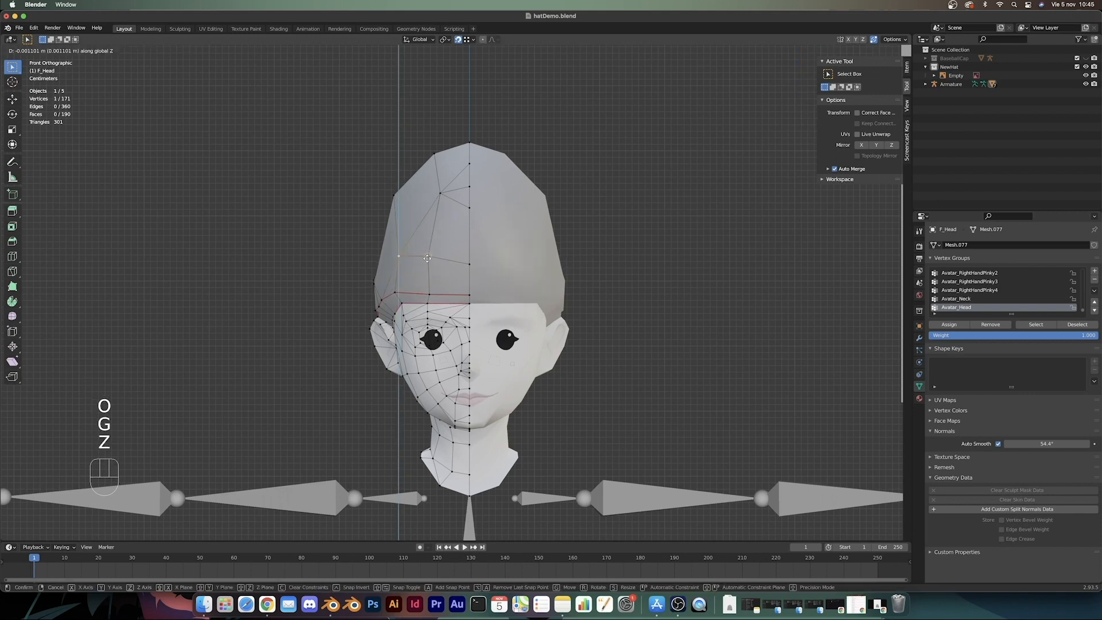
click(454, 260)
key(g)
key(z)
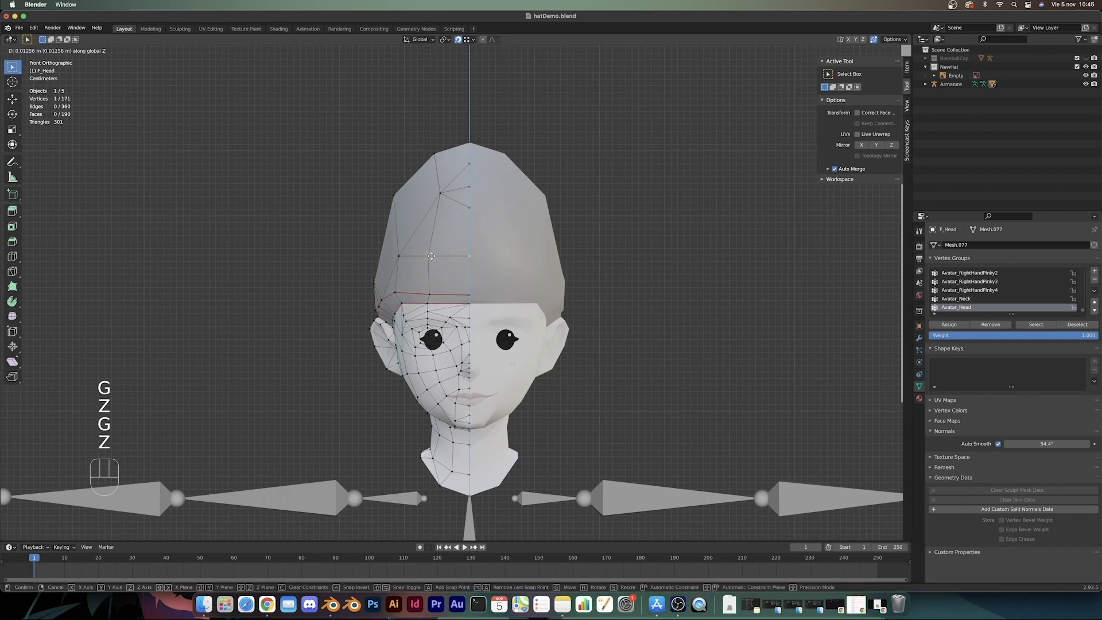
click(430, 256)
Step: Slide the side vertex above the ear up its edge and level it along Z with the front row
scroll(427, 257, down, 3)
middle_drag(426, 258, 489, 290)
scroll(514, 269, up, 5)
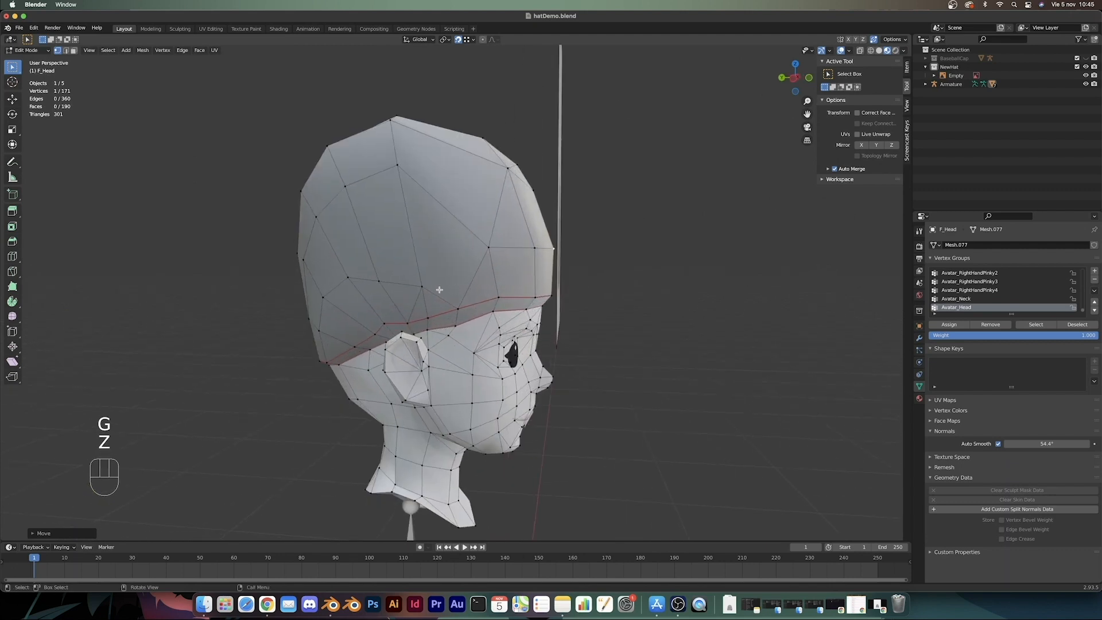
key(g)
key(g)
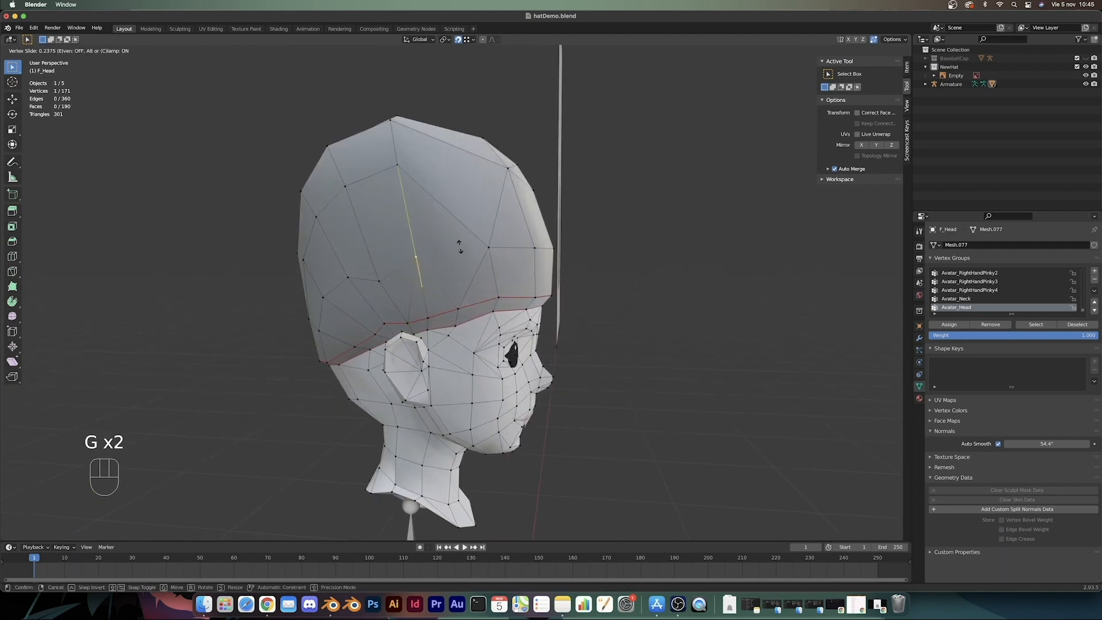
click(466, 247)
key(g)
key(z)
click(492, 247)
Step: Connect the levelled side vertex to the neighbouring front-row vertex with a new edge
middle_drag(458, 265, 411, 277)
shift+click(491, 247)
key(j)
Step: Raise the next side vertex behind it along Z toward the row, and check the hat's shape in Object Mode
scroll(494, 270, down, 2)
middle_drag(514, 305, 419, 286)
key(g)
key(g)
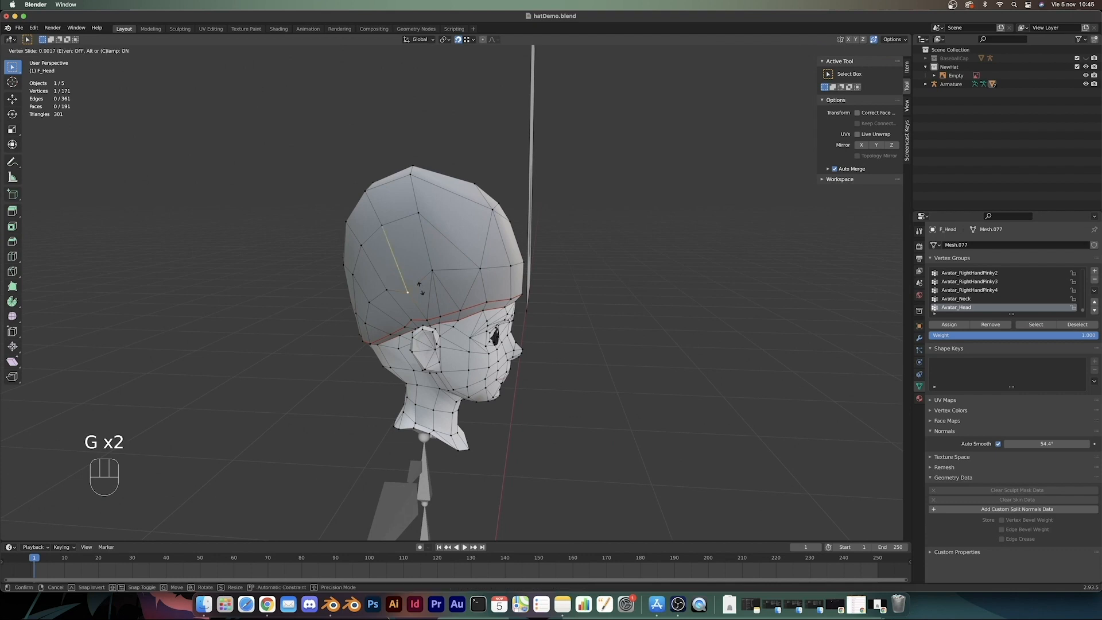
key(g)
key(z)
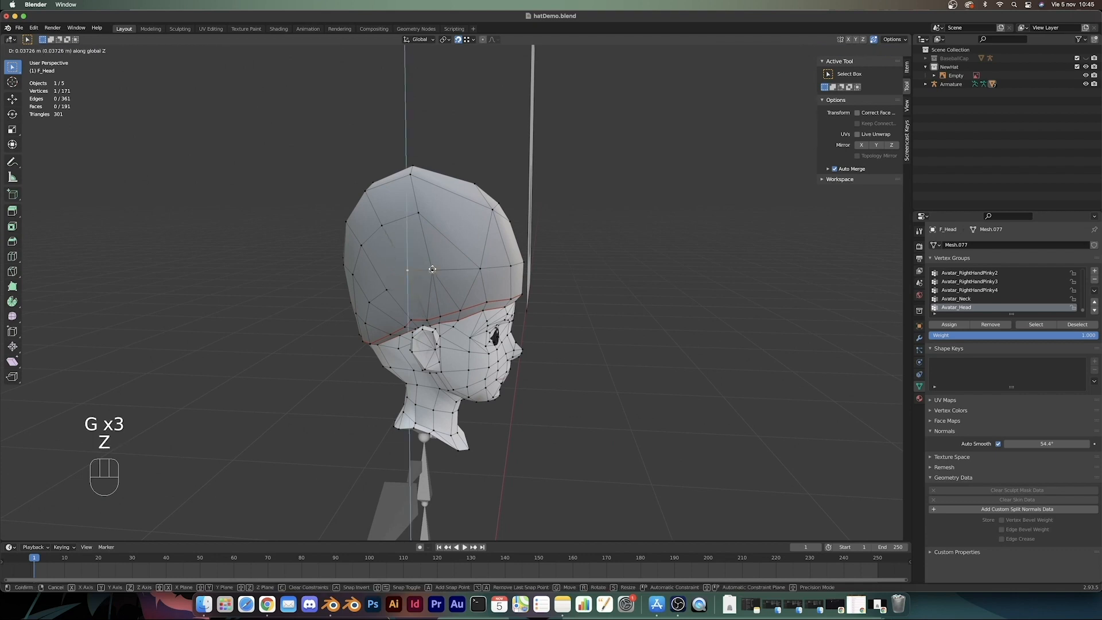
click(423, 284)
middle_drag(424, 283, 505, 310)
key(Tab)
scroll(466, 304, down, 4)
scroll(417, 309, up, 4)
key(Tab)
Step: Slide the two side vertices above the ear along their vertical edges to even out the row
key(g)
key(g)
click(659, 304)
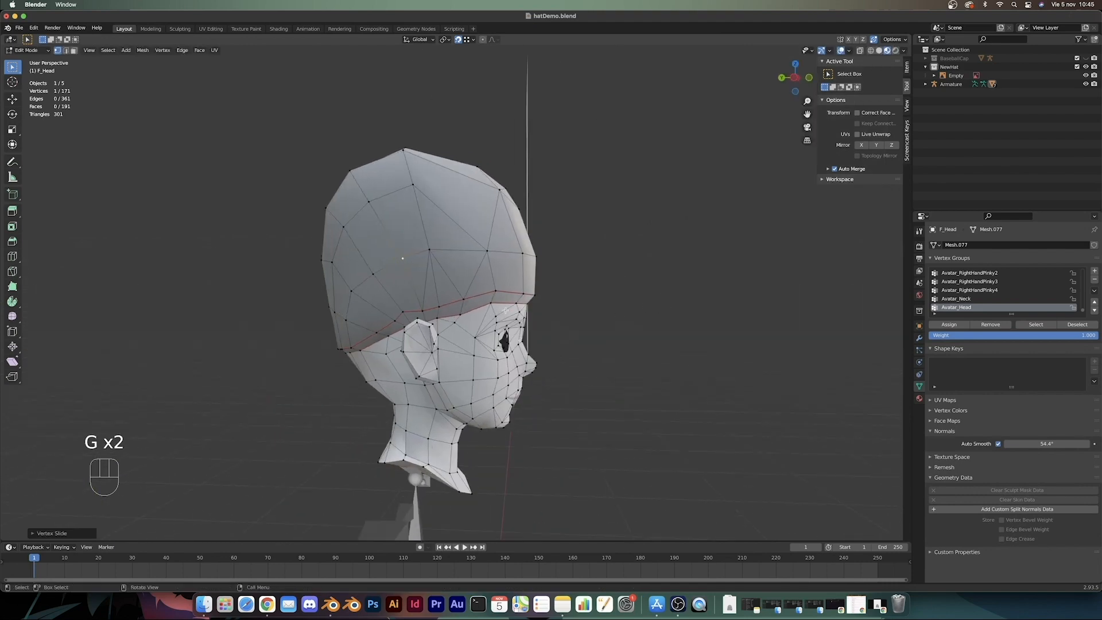
click(434, 247)
key(g)
key(g)
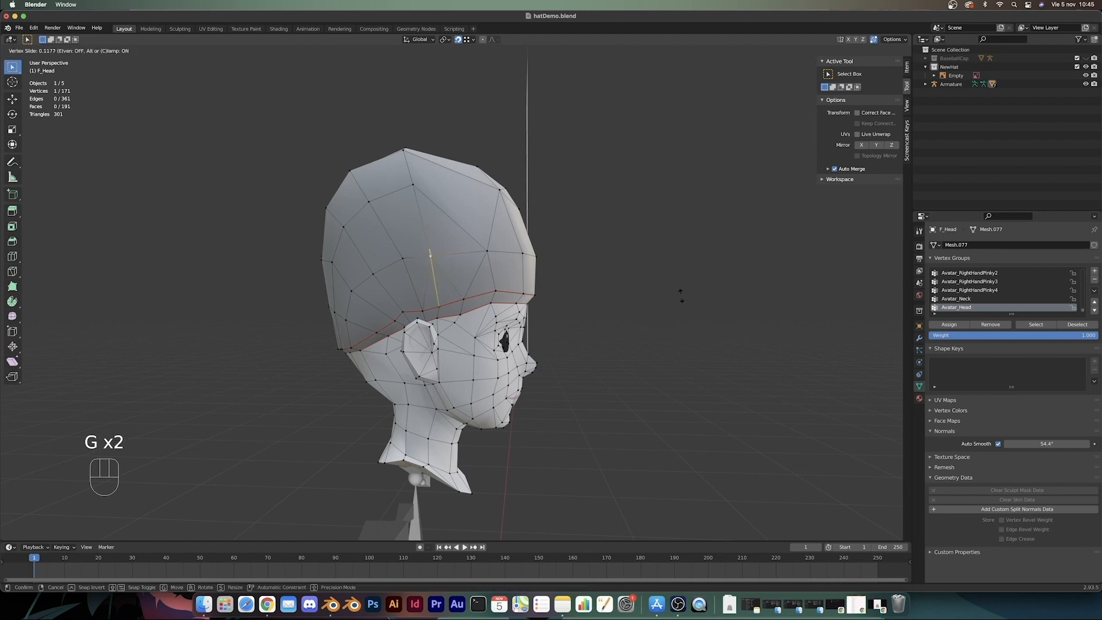
click(680, 296)
Step: In back view, move the vertex beside the hat's lower back centre along Z, level with the centre-line vertex
middle_drag(351, 256, 496, 259)
middle_drag(526, 272, 507, 325)
scroll(451, 318, up, 6)
click(441, 306)
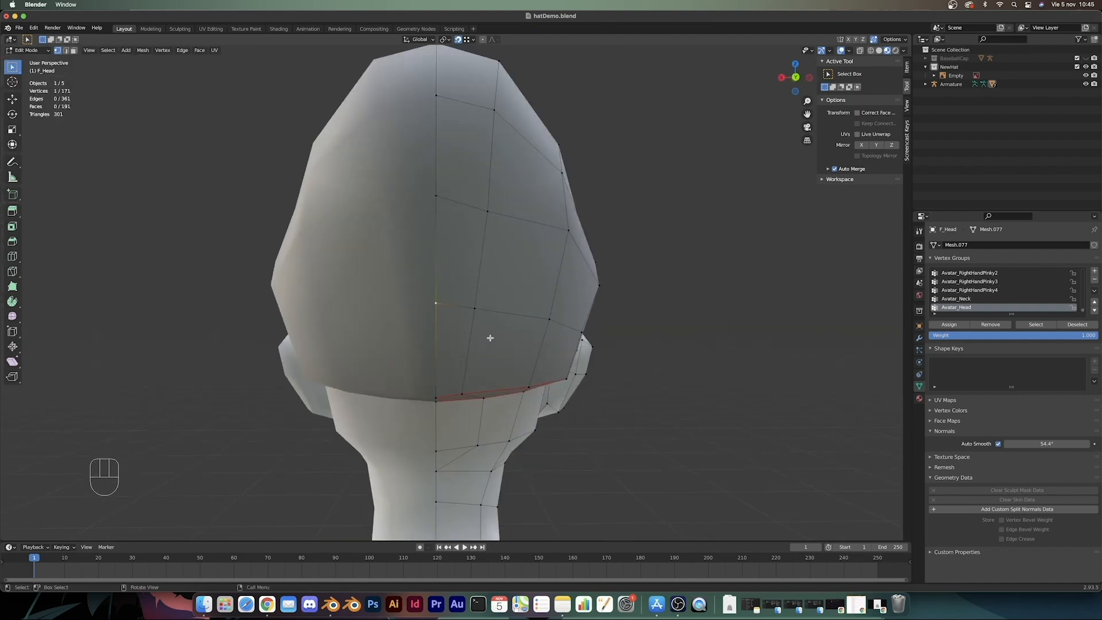
key(KP_1)
key(KP_9)
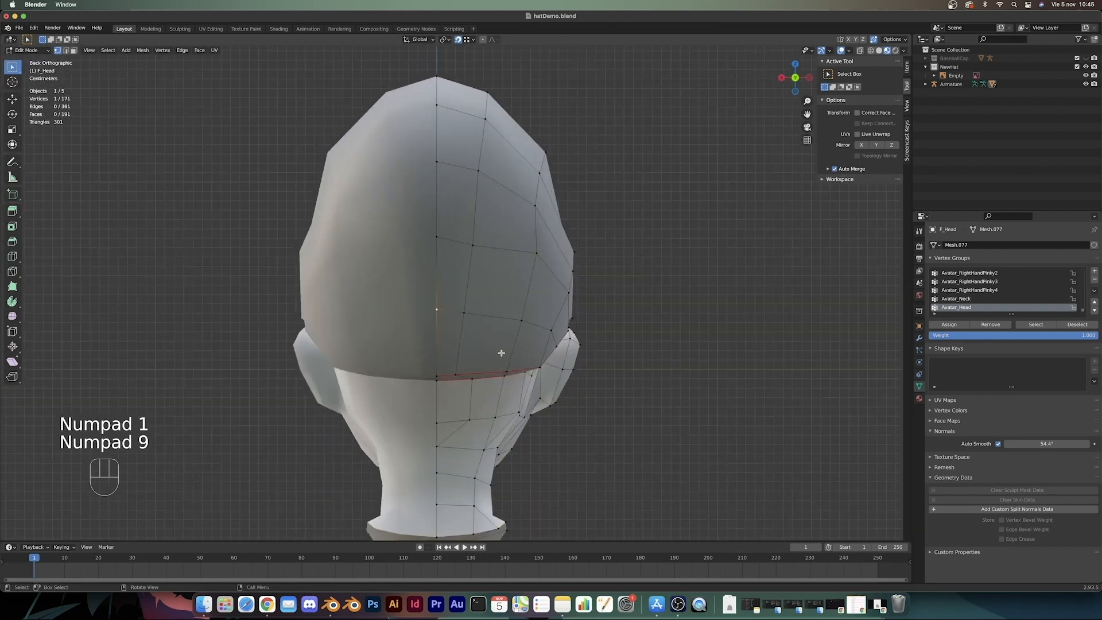
click(465, 317)
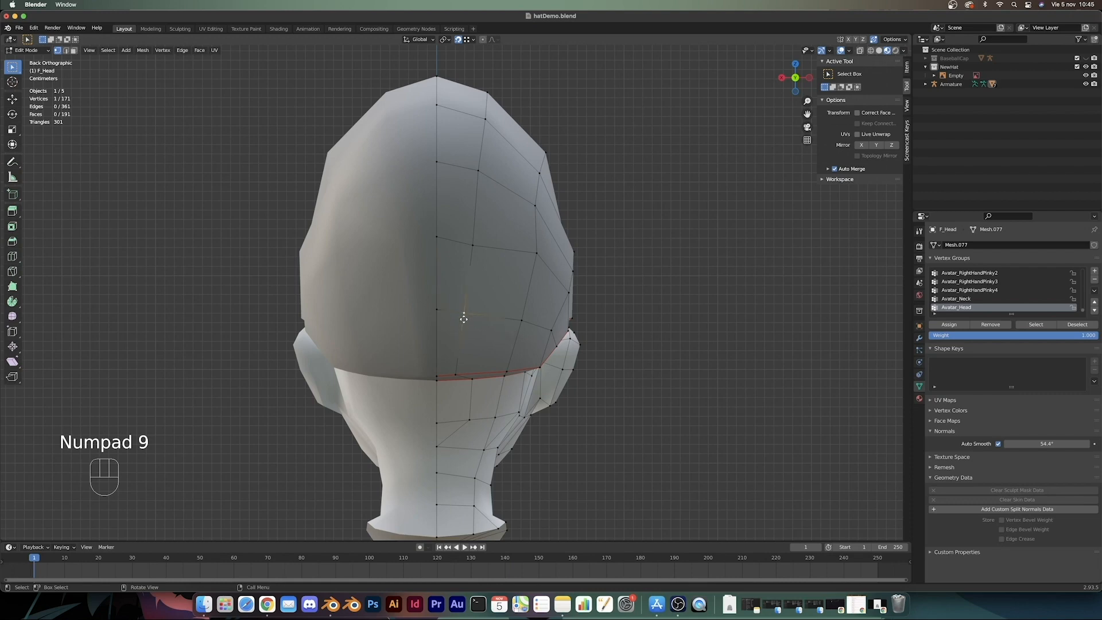
key(g)
key(z)
click(438, 310)
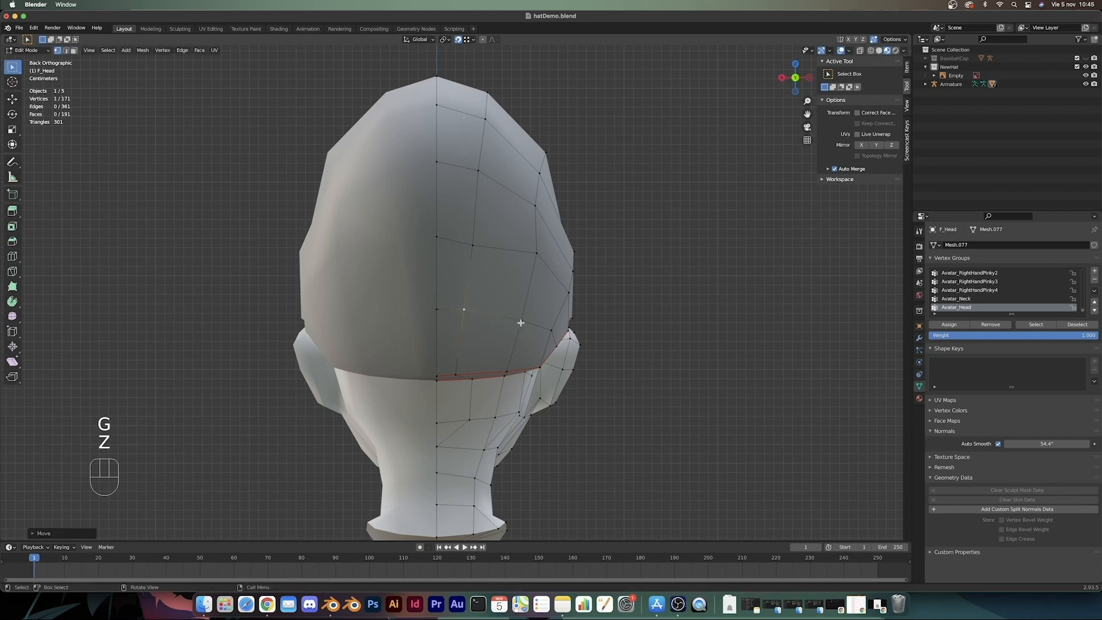
Step: Slide the next lower back vertex along its edge with snapping, and connect two vertices on the rear side with an edge
key(g)
key(g)
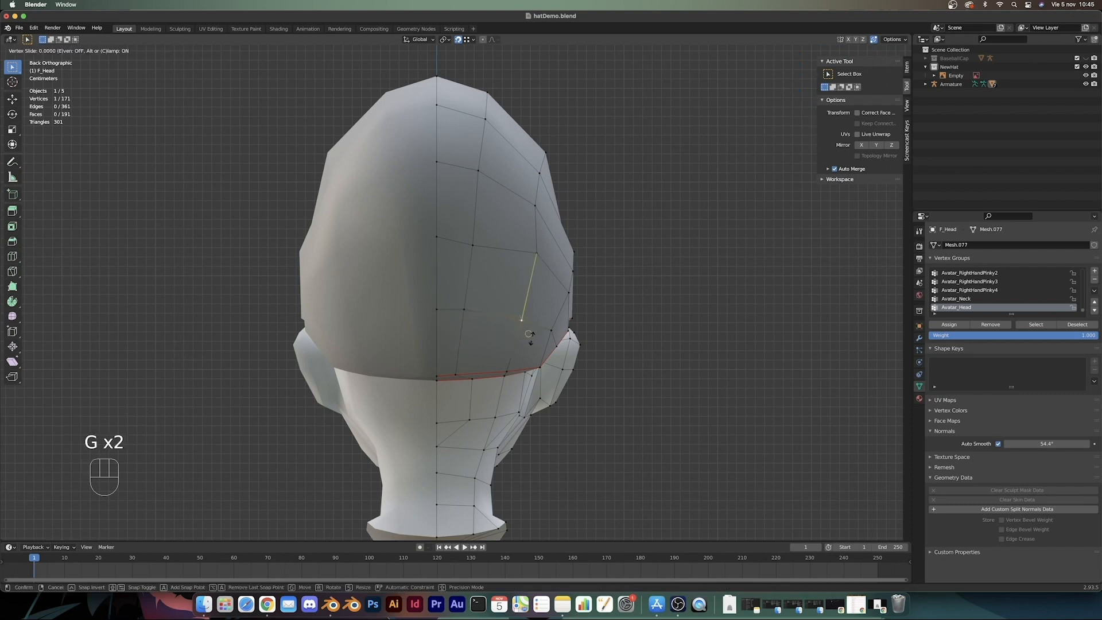
ctrl+click(529, 337)
middle_drag(529, 337, 536, 371)
scroll(532, 359, down, 5)
scroll(532, 360, down, 1)
middle_drag(536, 371, 531, 371)
scroll(531, 372, up, 6)
shift+click(470, 327)
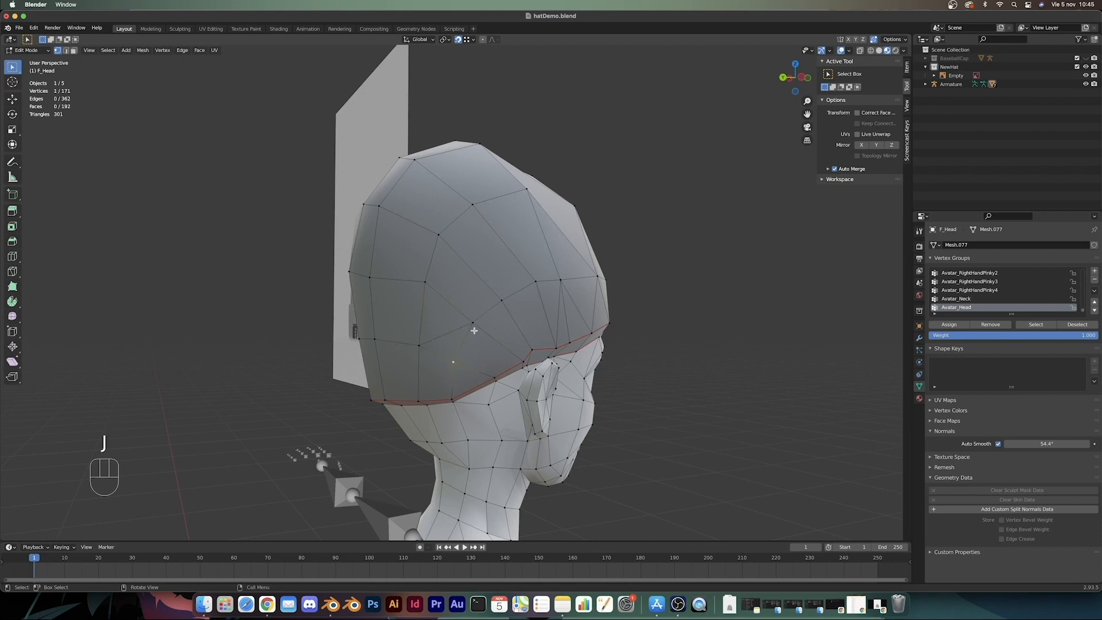
Step: Slide the low vertex on the hat's rear side, behind the ear, along its edge
mouse_move(474, 330)
middle_down()
mouse_move(475, 373)
mouse_move(472, 339)
middle_up()
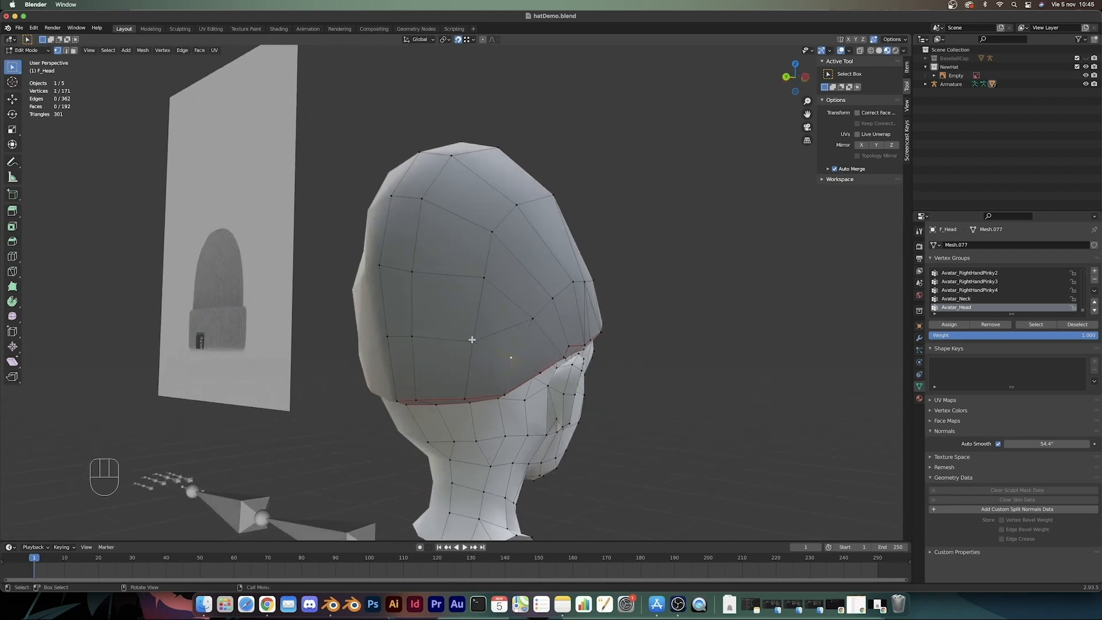
middle_drag(536, 319, 463, 324)
key(g)
key(g)
click(475, 342)
Step: Select the full horizontal row of edges from the hat's back to its front and mark it as a seam
shift+click(501, 329)
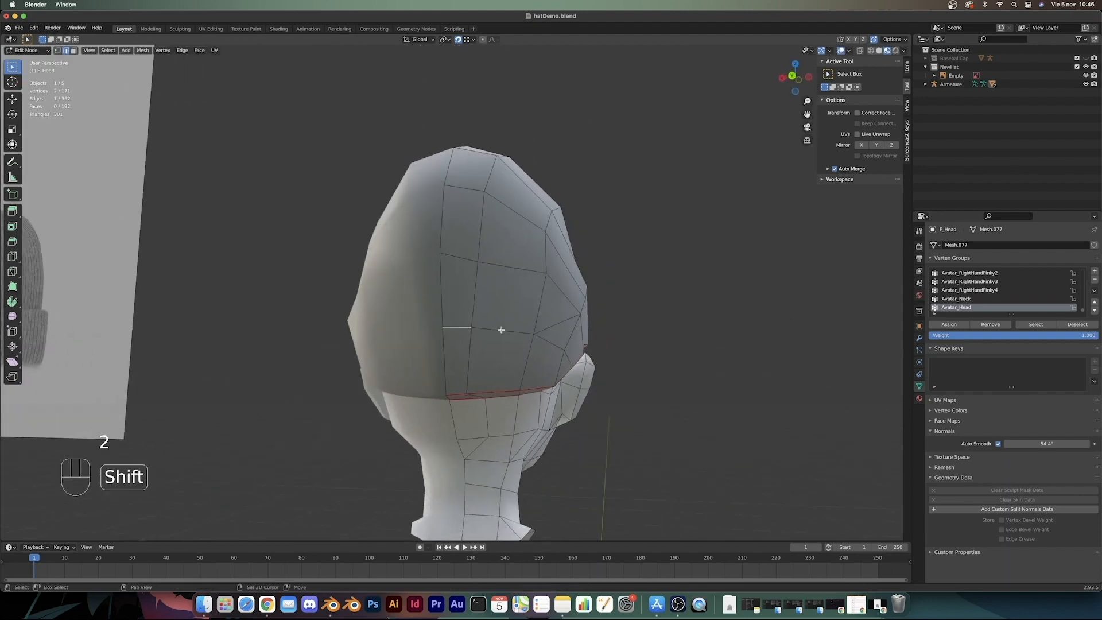
shift+click(560, 327)
middle_drag(600, 325, 469, 268)
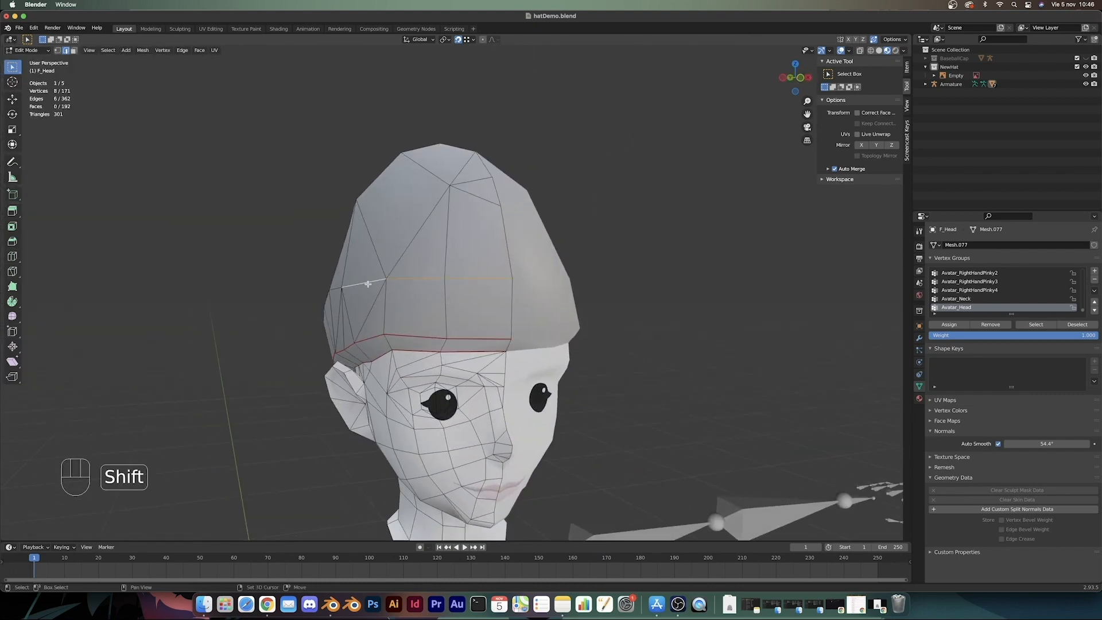
middle_drag(368, 283, 538, 285)
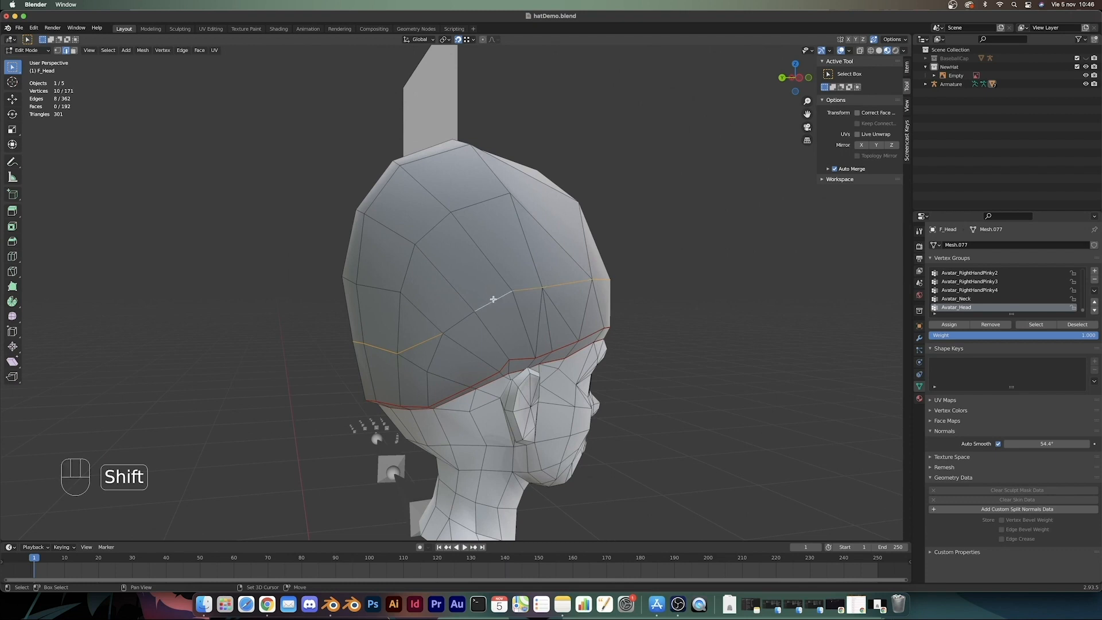
shift+click(456, 322)
scroll(556, 349, down, 5)
mouse_move(555, 349)
middle_down()
mouse_move(471, 340)
mouse_move(573, 338)
middle_up()
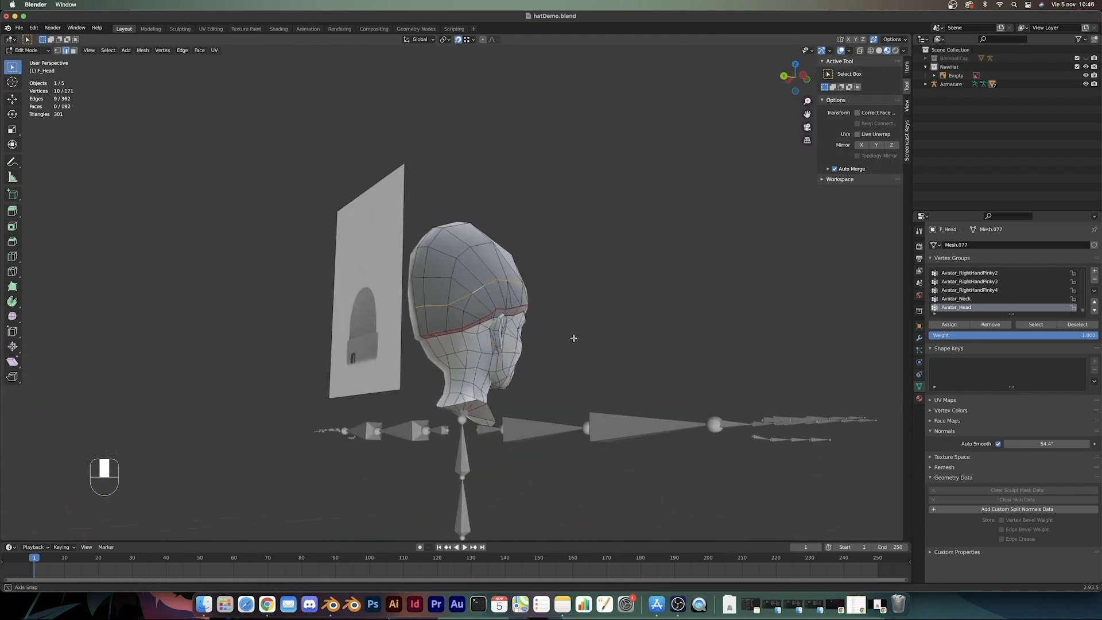
right_click(572, 340)
click(556, 486)
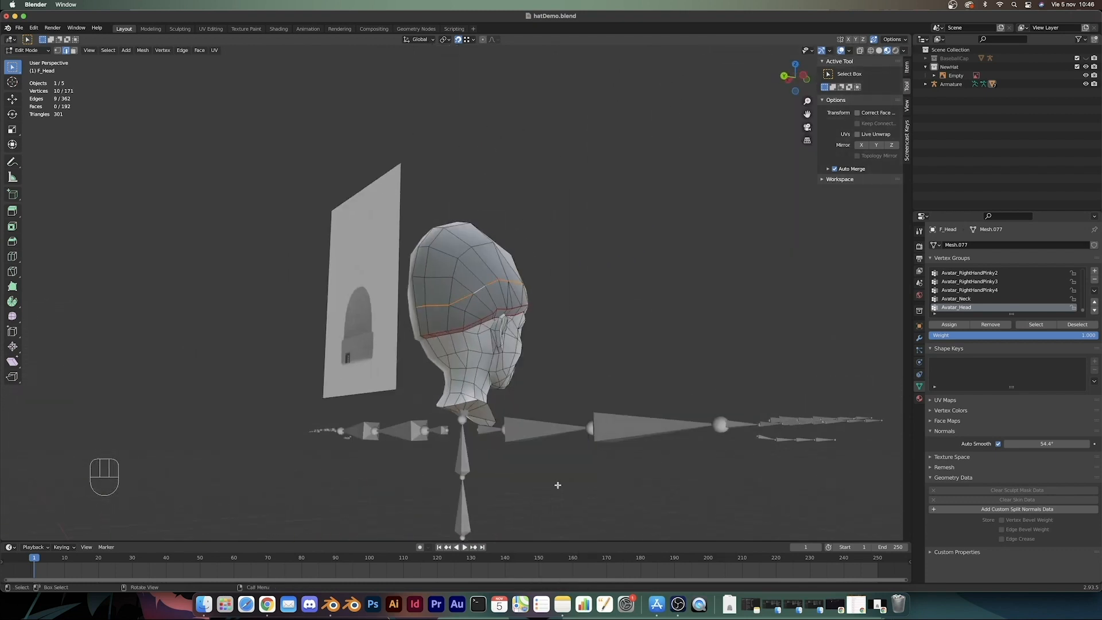
Step: In left side view, slide the rear vertices of the new seam along their edges to smooth its line
middle_drag(614, 405, 504, 312)
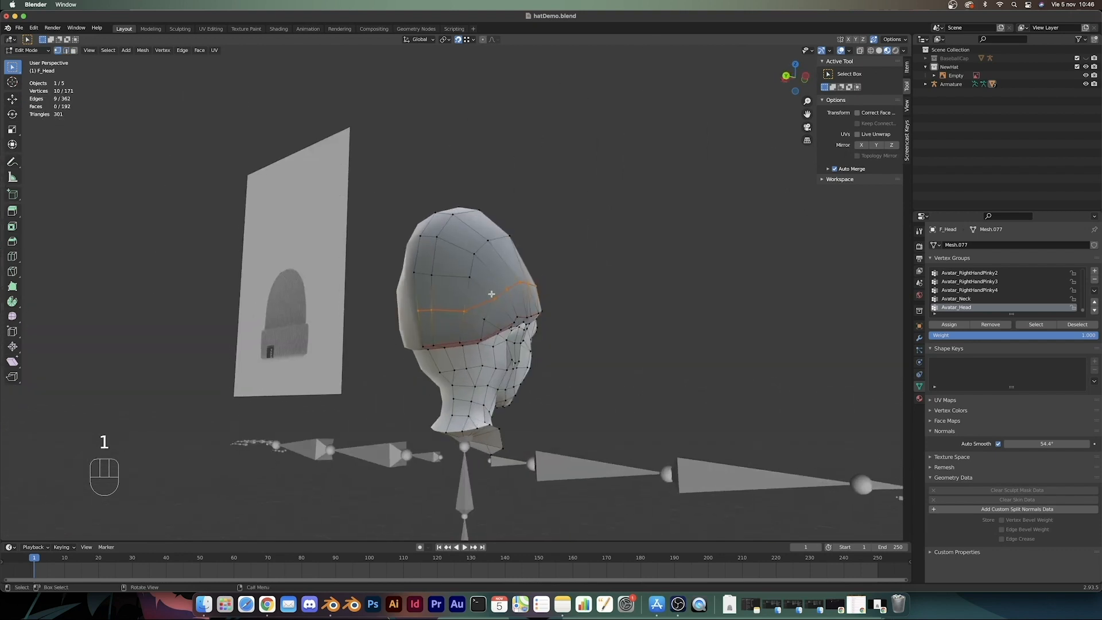
middle_drag(716, 347, 689, 381)
key(KP_3)
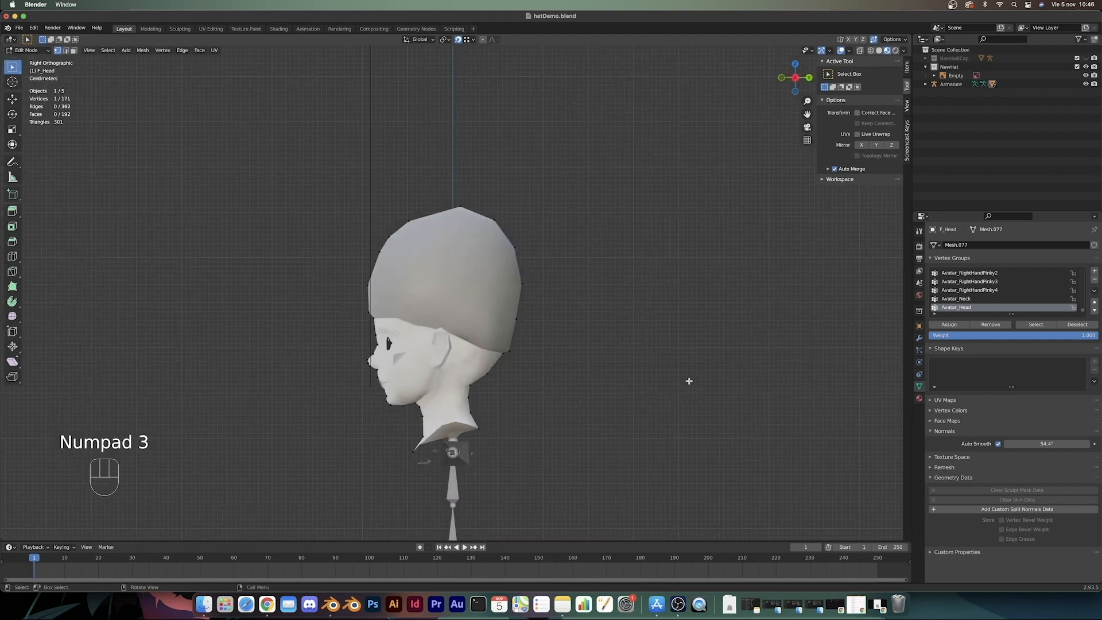
key(KP_9)
scroll(712, 358, up, 2)
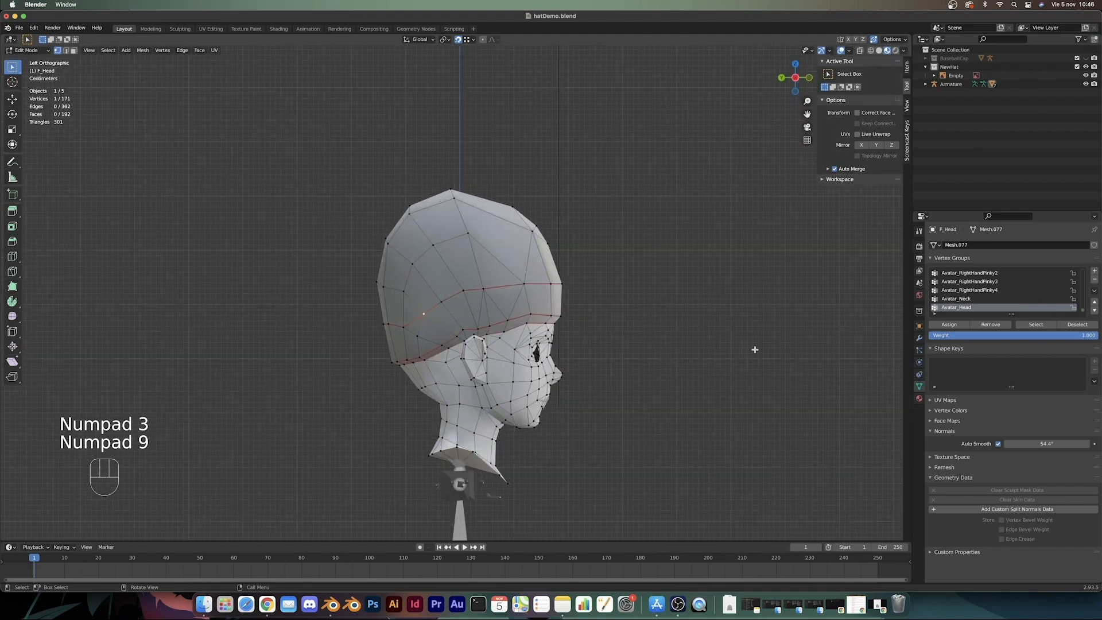
key(g)
key(g)
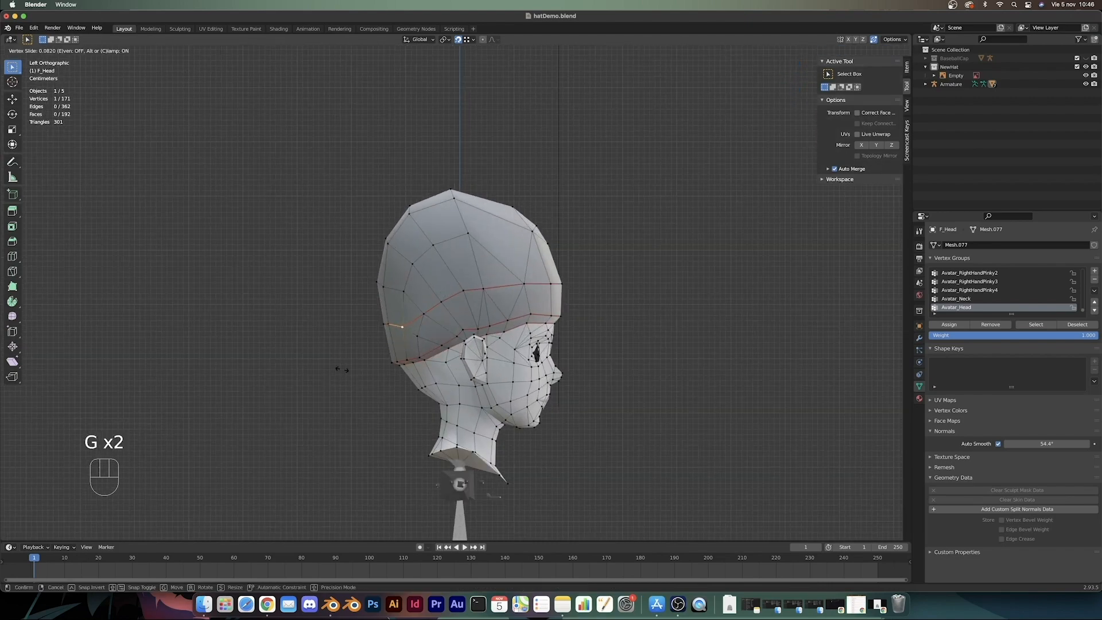
click(342, 362)
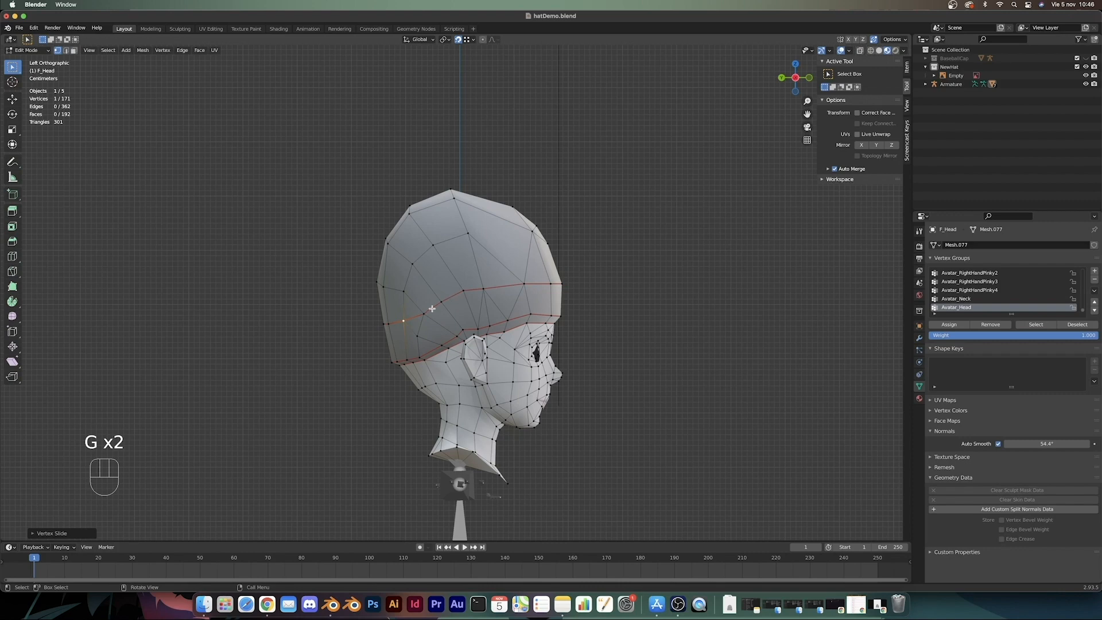
click(419, 321)
key(g)
key(g)
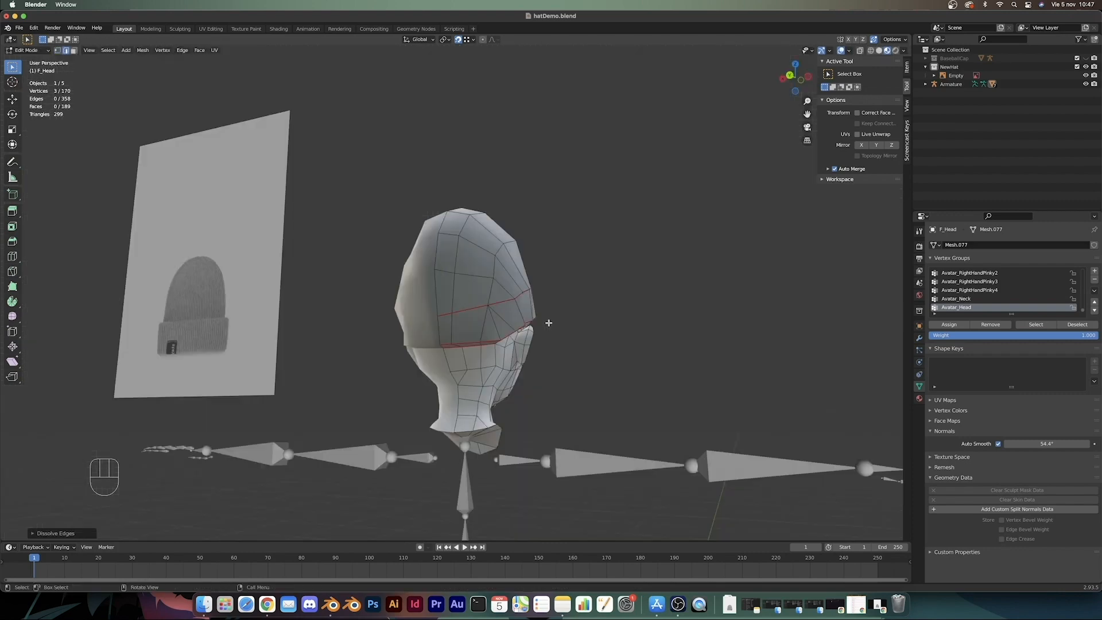
Step: Select the full row of brim faces between the two seams, from the hat's back centre to its front centre
key(3)
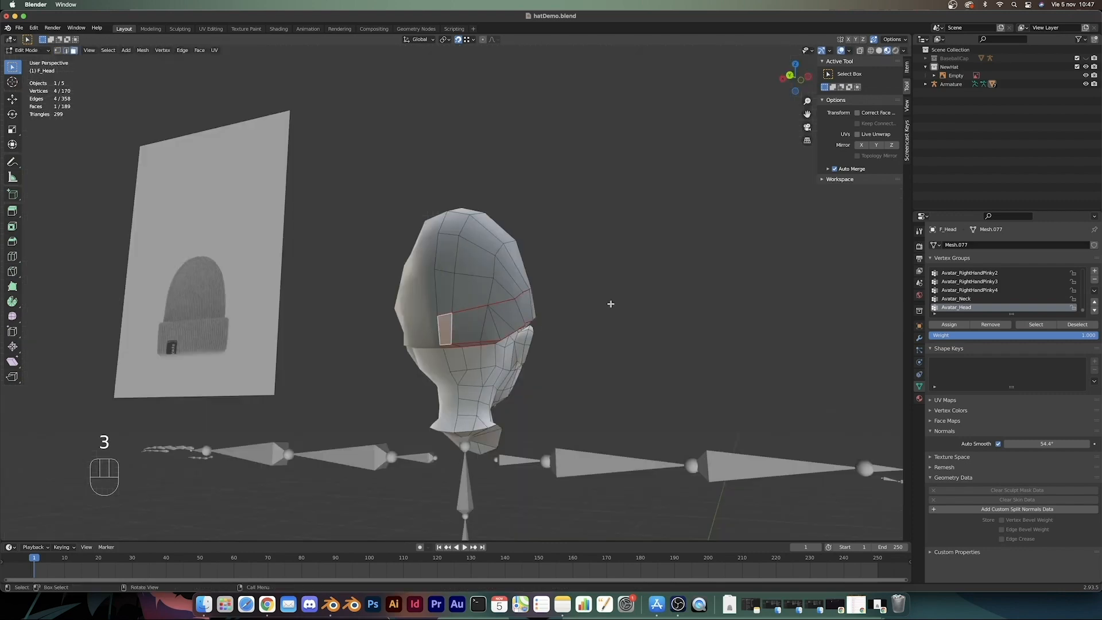
middle_drag(611, 303, 506, 315)
ctrl+click(525, 297)
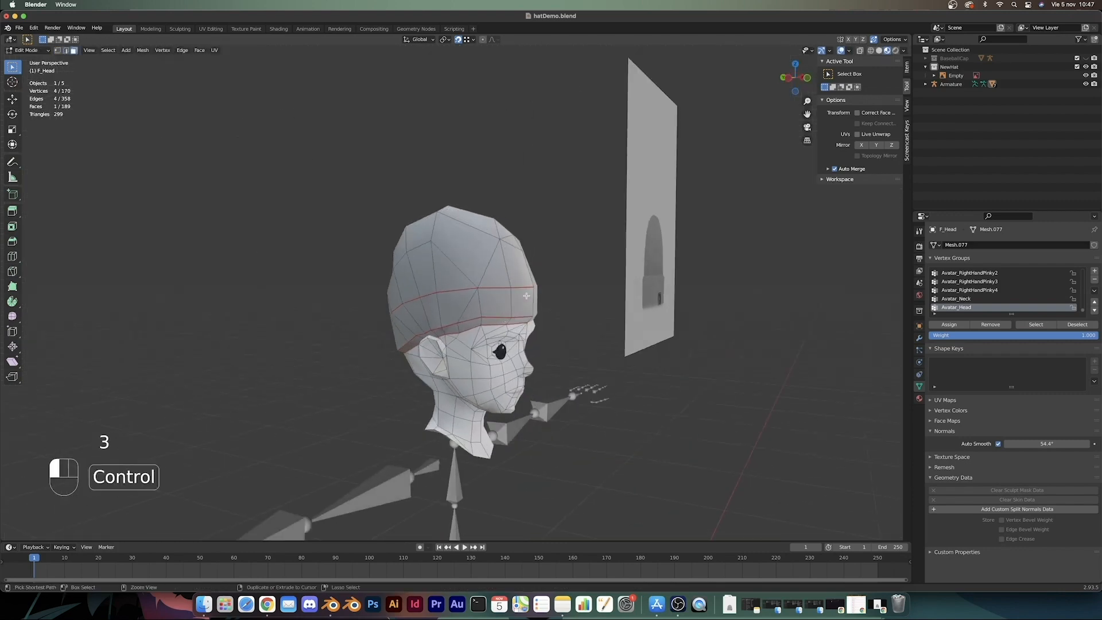
middle_drag(596, 320, 541, 322)
key(KP_1)
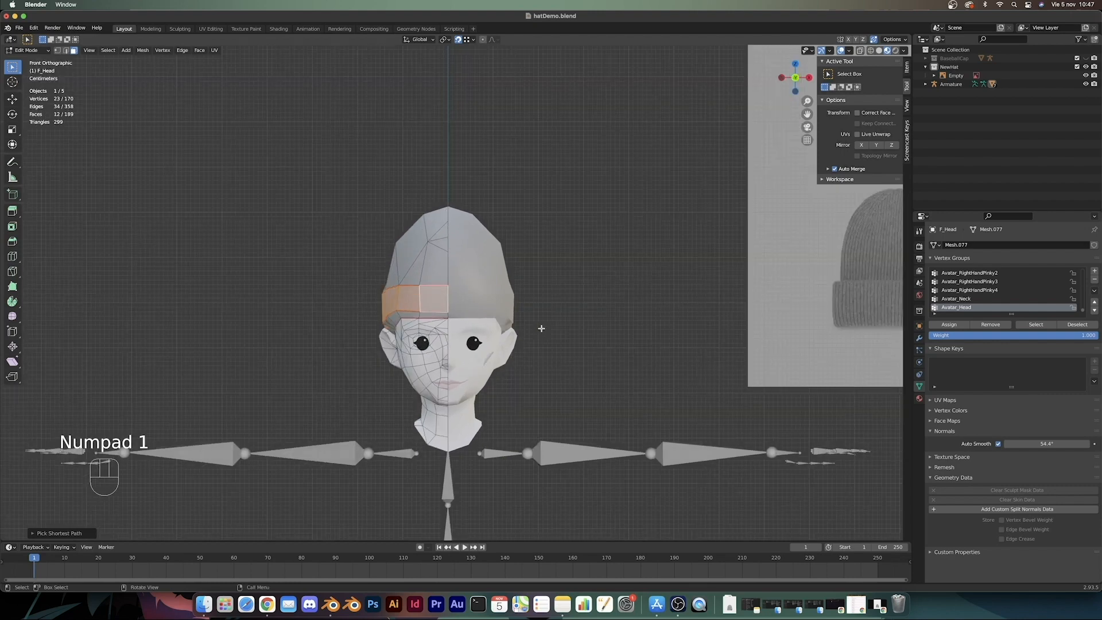
Step: Compare the selected brim band with the folded brim's proportions in the reference image
scroll(421, 320, down, 3)
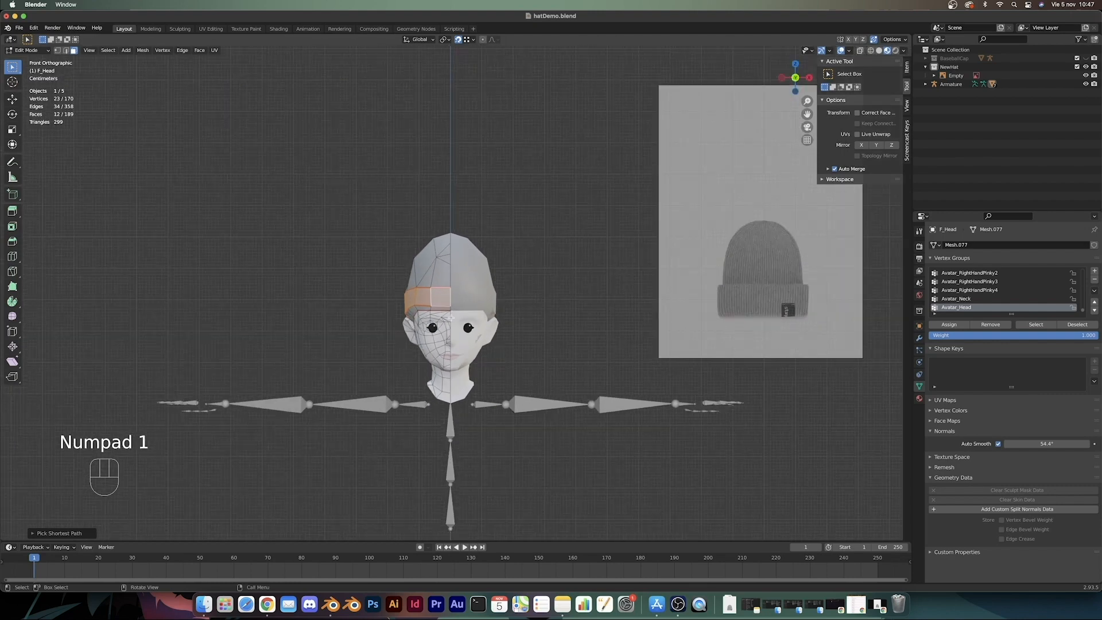
shift+middle_drag(566, 338, 577, 318)
middle_drag(555, 327, 575, 328)
scroll(345, 322, up, 4)
middle_drag(415, 269, 451, 267)
scroll(459, 270, down, 6)
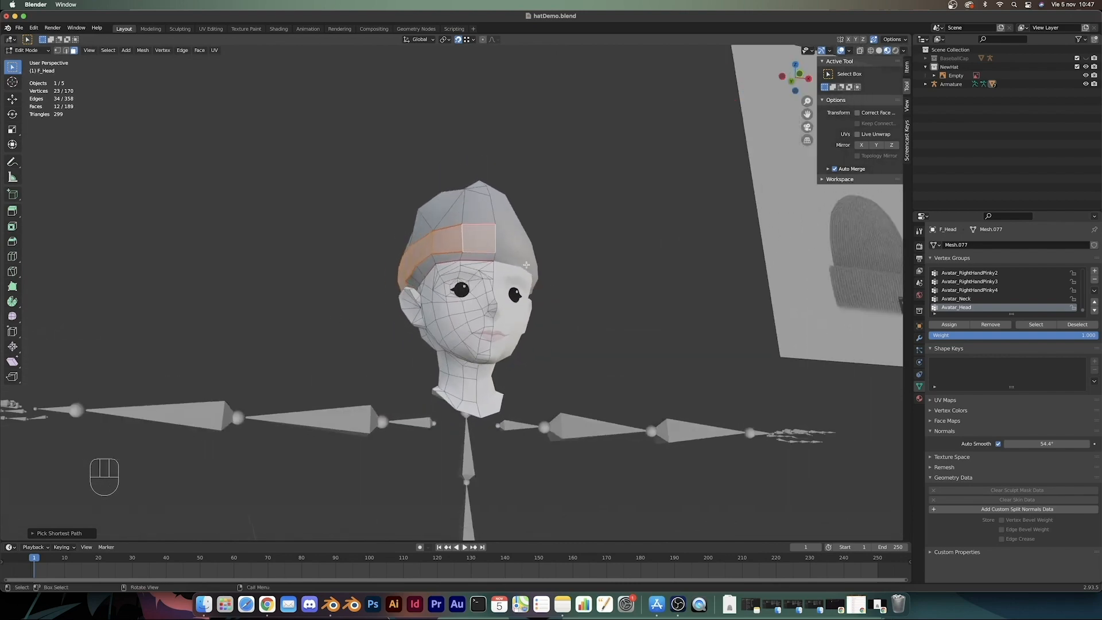
shift+middle_drag(653, 287, 589, 311)
scroll(556, 321, up, 4)
middle_drag(588, 311, 456, 265)
scroll(556, 321, up, 3)
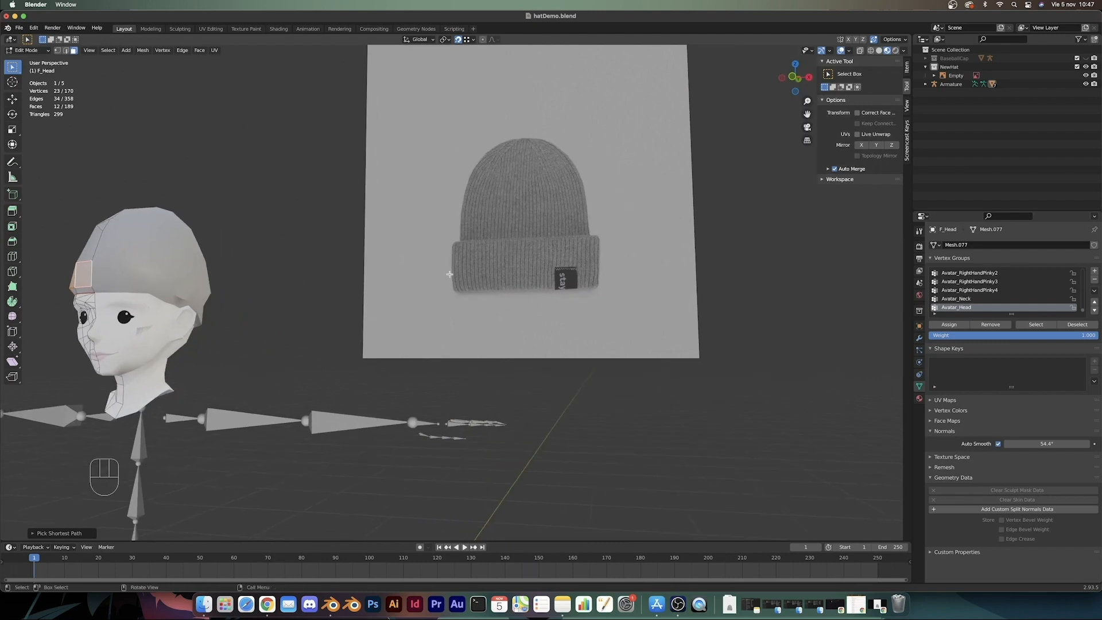
shift+middle_drag(293, 319, 623, 315)
Step: In front view, move the selected brim faces straight down by about 0.013 m
key(KP_1)
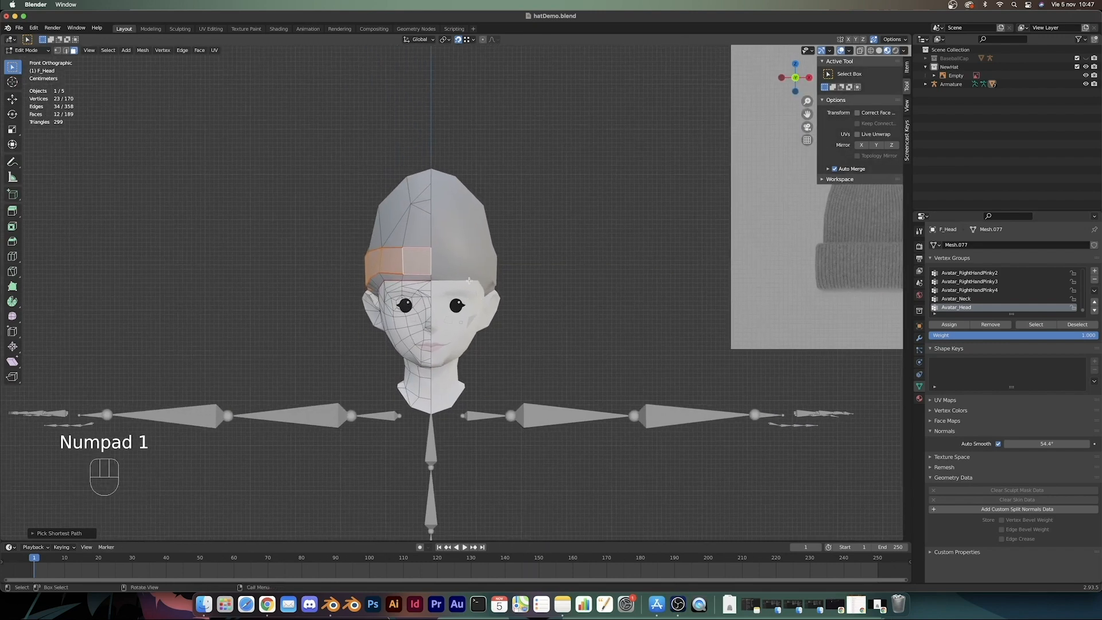
scroll(623, 314, up, 2)
key(g)
key(z)
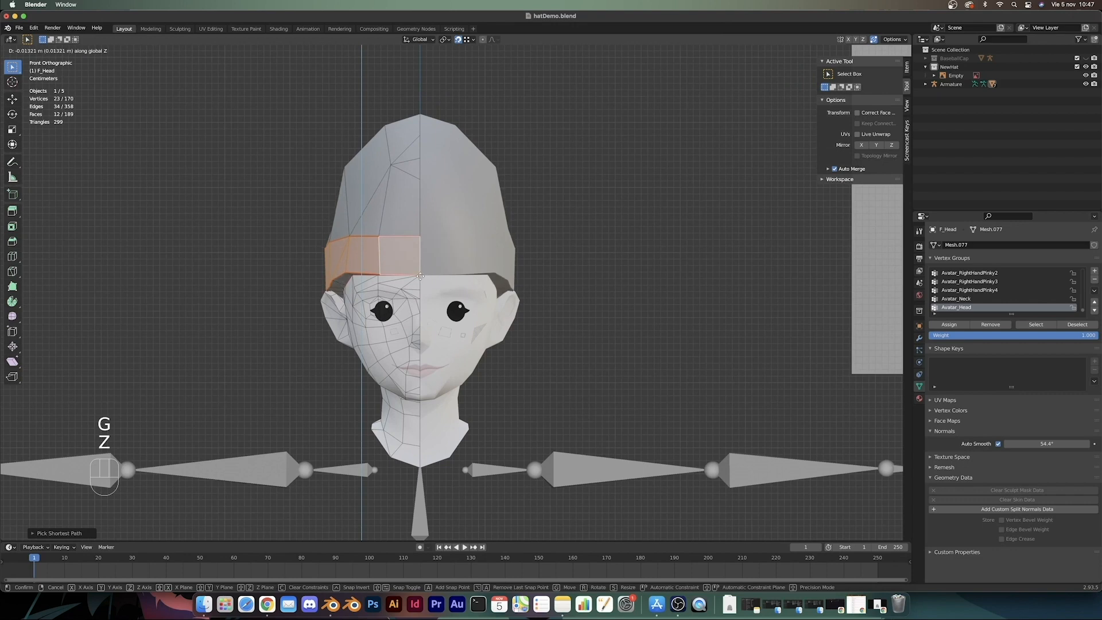
click(419, 276)
scroll(597, 313, down, 4)
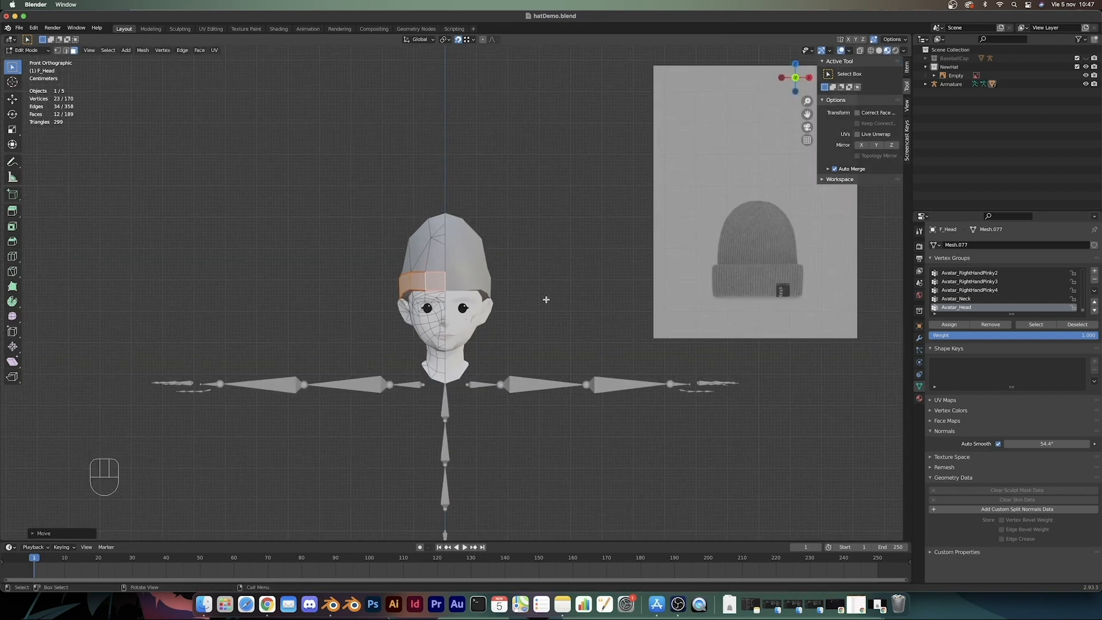
Step: Extrude the brim faces and scale them outward by about 1.26 horizontally, excluding the Z axis
key(e)
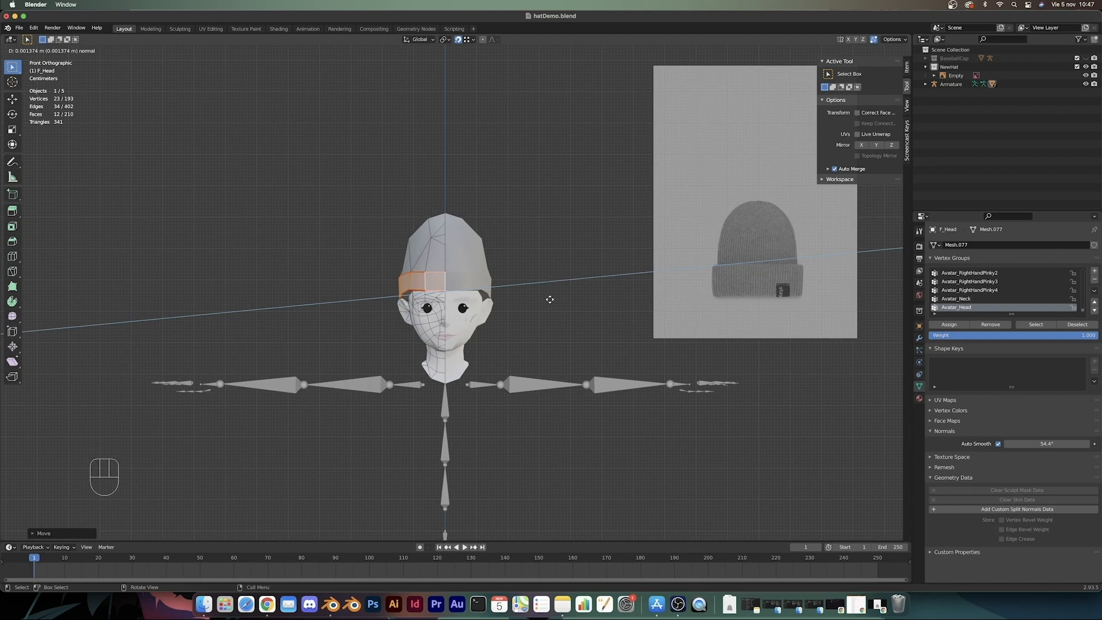
key(s)
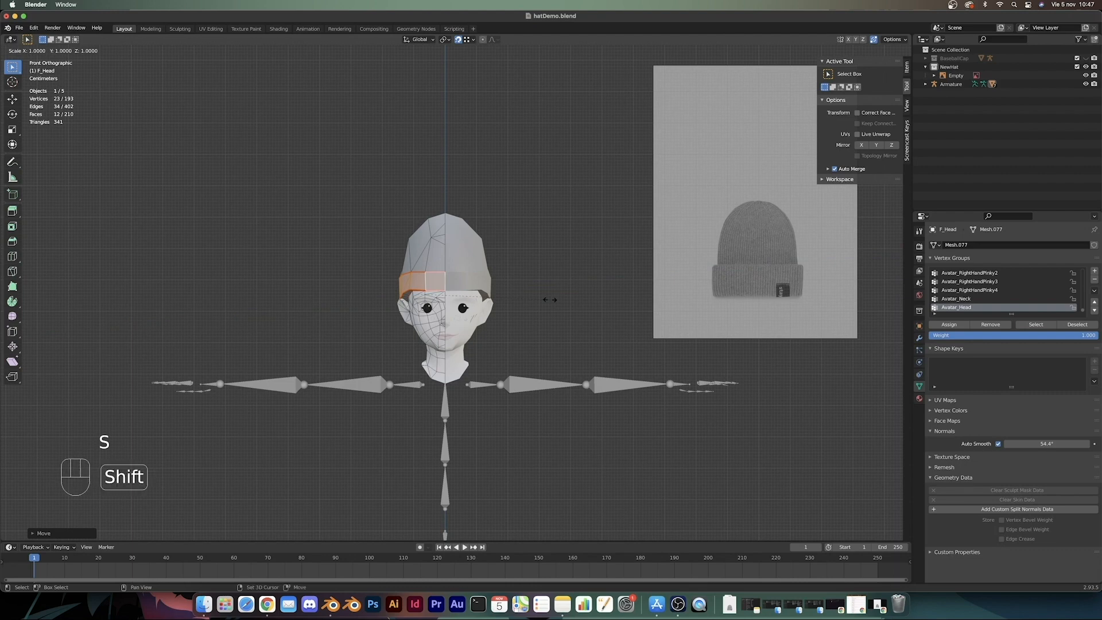
key(shift+z)
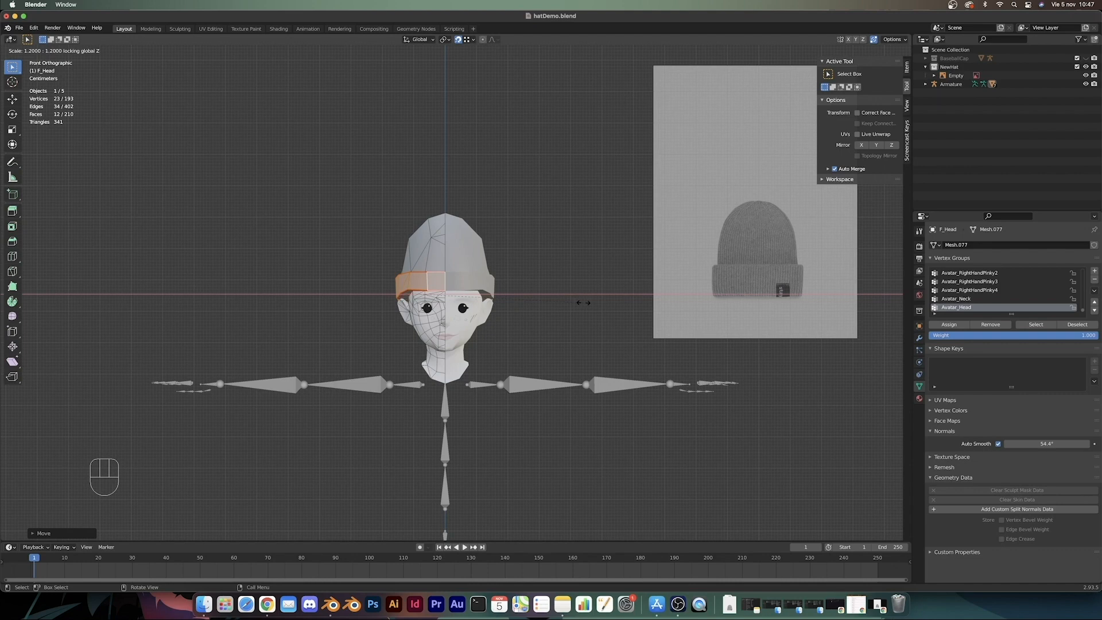
key(shift)
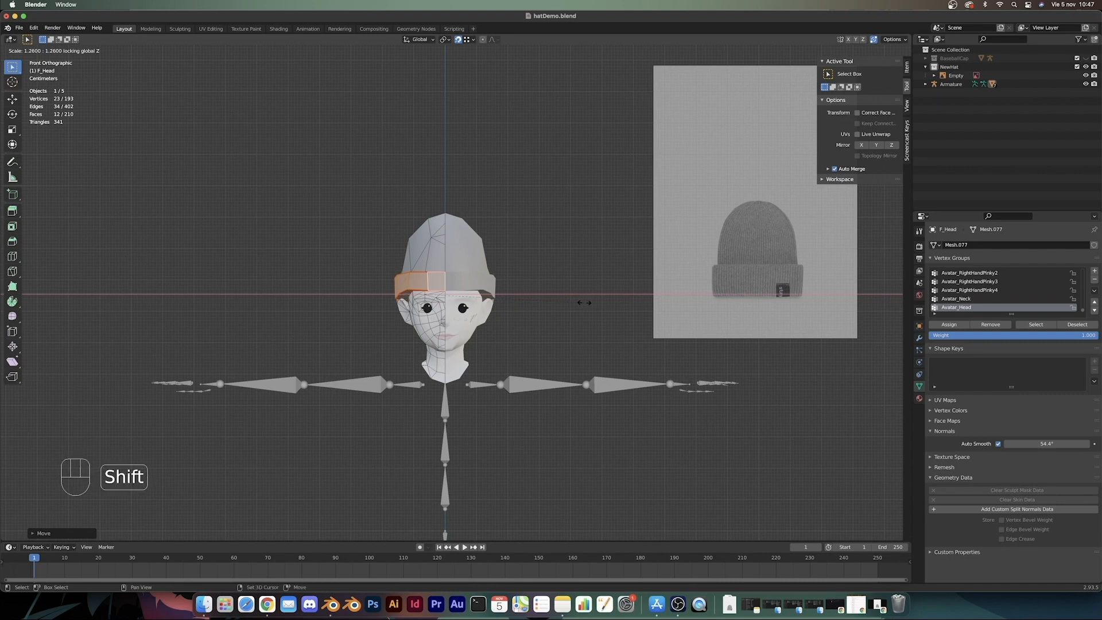
click(583, 303)
Step: Inspect the hat in object mode and scale the extruded brim slightly inward, again excluding the Z axis
middle_drag(583, 302, 386, 394)
key(Tab)
scroll(384, 395, down, 3)
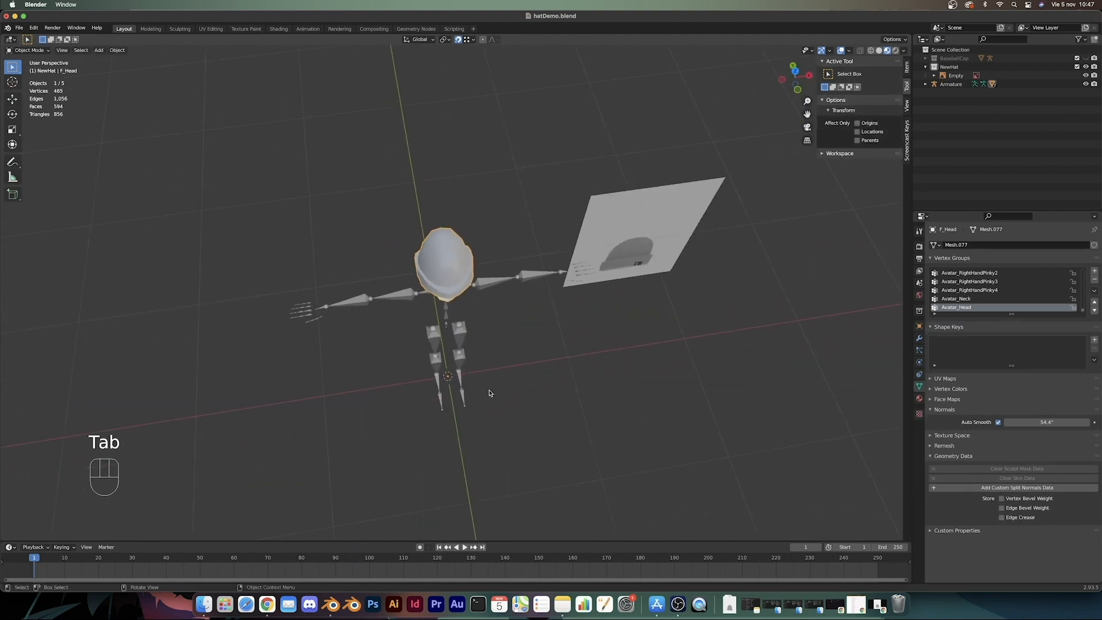
scroll(467, 315, up, 2)
middle_drag(490, 392, 586, 325)
key(Tab)
middle_drag(469, 153, 598, 357)
key(s)
key(shift)
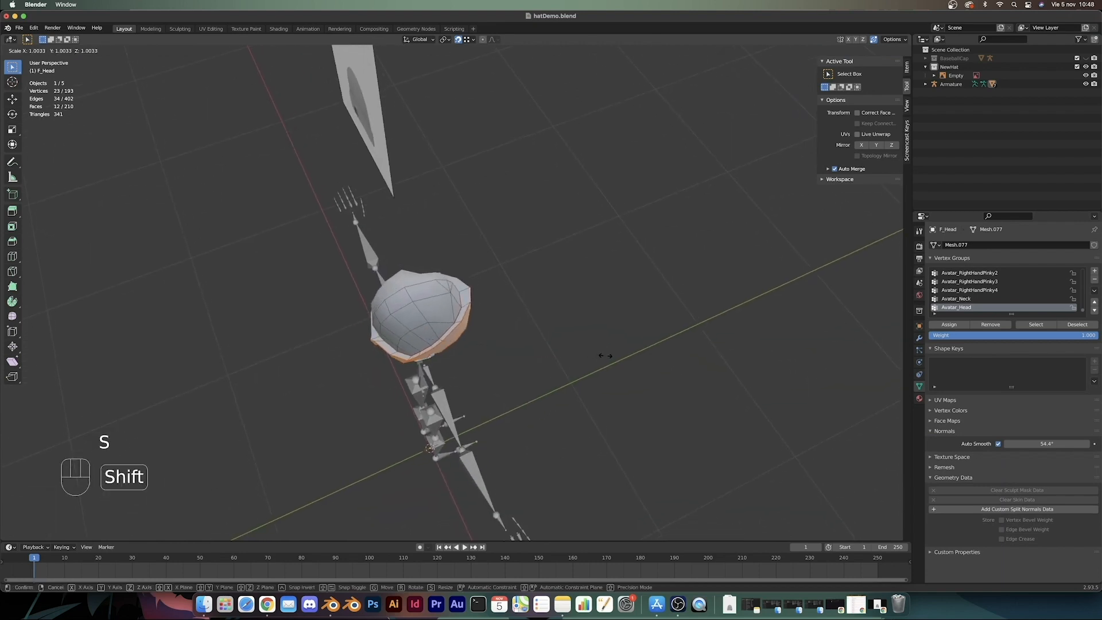
key(shift+z)
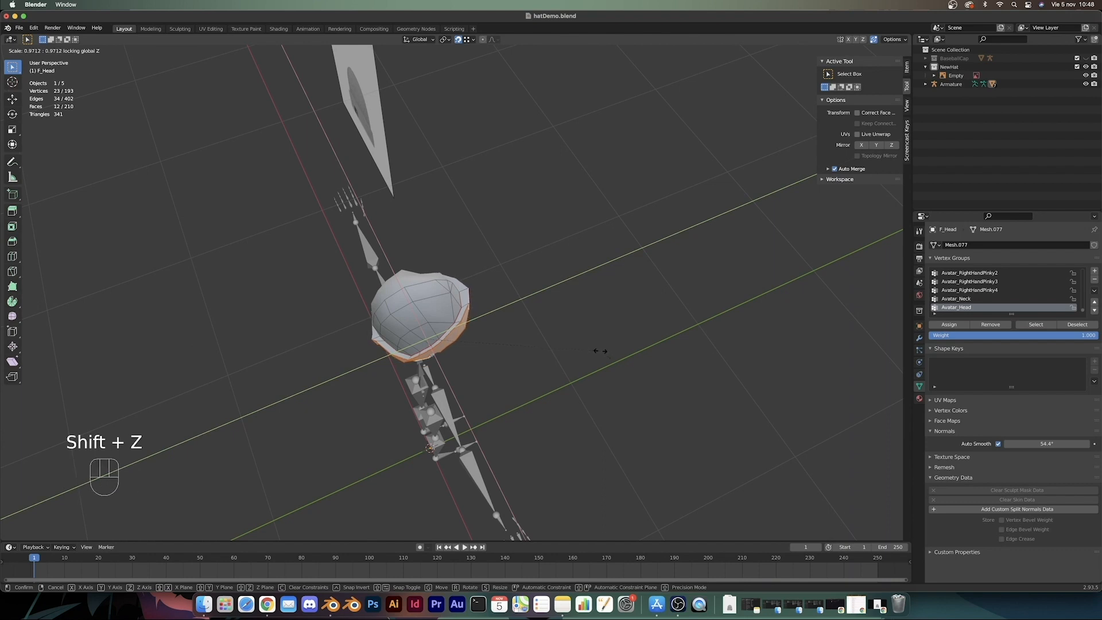
click(595, 348)
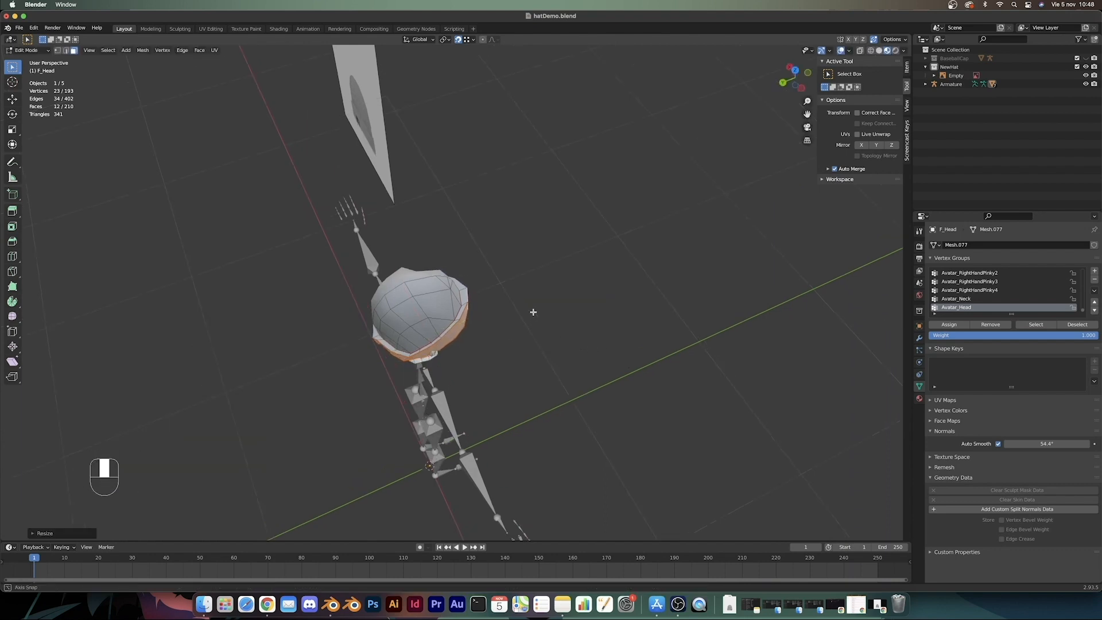
Step: Snap the brim's stray upper vertex at the back centre onto its neighbour so the two merge
middle_drag(531, 310, 596, 253)
key(1)
click(431, 292)
shift+click(436, 296)
scroll(542, 256, down, 4)
shift+middle_drag(597, 252, 471, 281)
click(539, 284)
middle_drag(472, 281, 439, 323)
scroll(498, 299, up, 4)
middle_drag(439, 323, 440, 326)
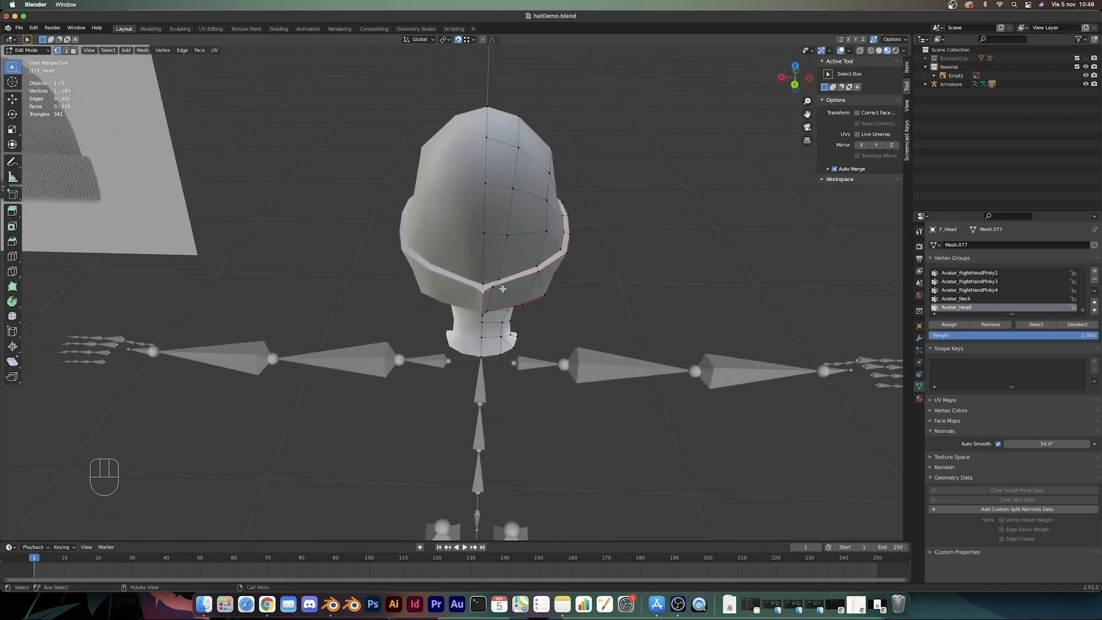
key(g)
click(494, 284)
key(g)
click(484, 293)
Step: Snap the brim's stray lower vertex at the back centre onto the adjacent vertex to merge them
middle_drag(495, 310, 483, 264)
click(488, 271)
key(g)
click(477, 209)
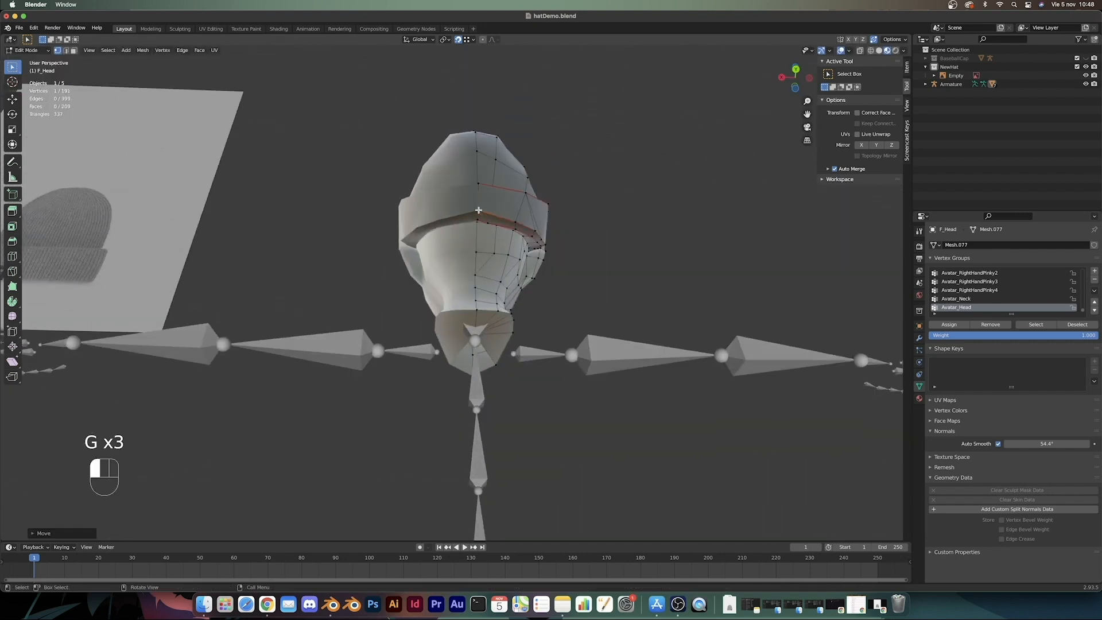
Step: Select the upper and lower vertices at the brim's back centre and move them along Y
middle_drag(477, 210, 417, 364)
shift+click(384, 354)
key(g)
key(y)
click(255, 402)
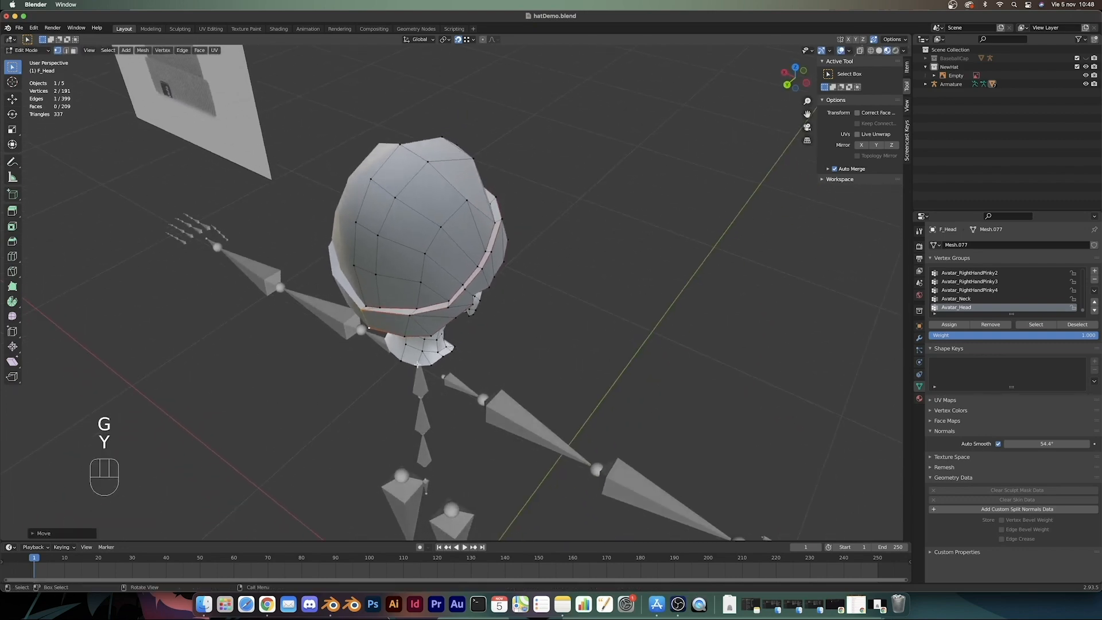
Step: Select the next pair of brim vertices on the rear side and adjust their position along Y
click(405, 316)
middle_drag(406, 316, 478, 313)
middle_drag(478, 313, 552, 339)
shift+click(492, 269)
key(g)
key(y)
click(614, 397)
key(g)
key(y)
click(576, 360)
Step: Select the upper and lower brim vertices at the front side corner and move them about 0.006 m along Y
click(478, 303)
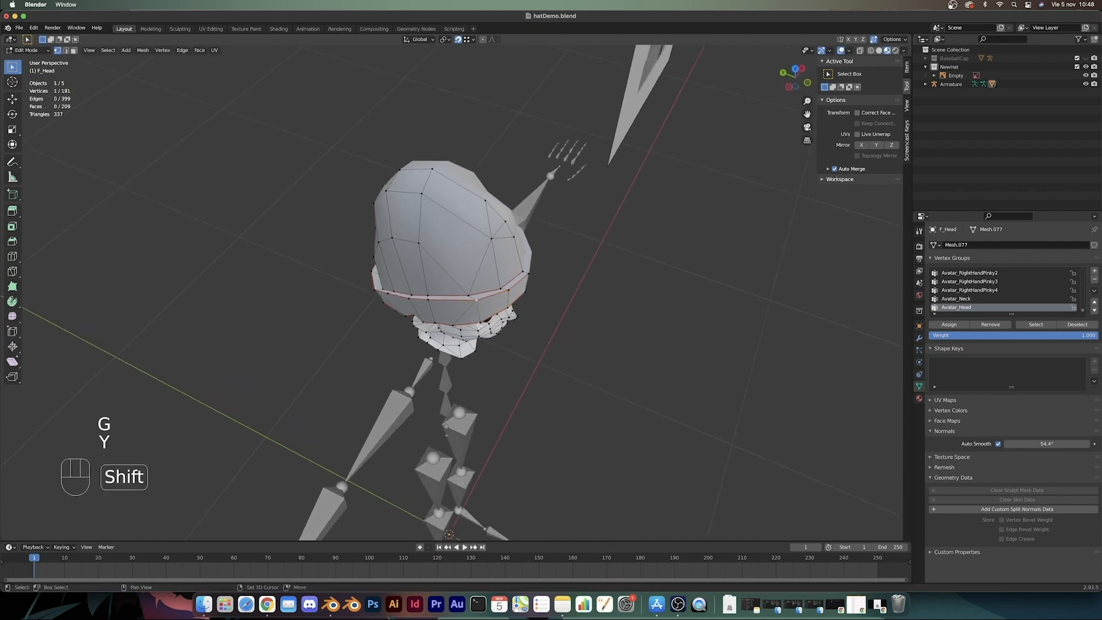
middle_drag(479, 320, 567, 342)
key(g)
key(g)
right_click(550, 339)
key(g)
key(x)
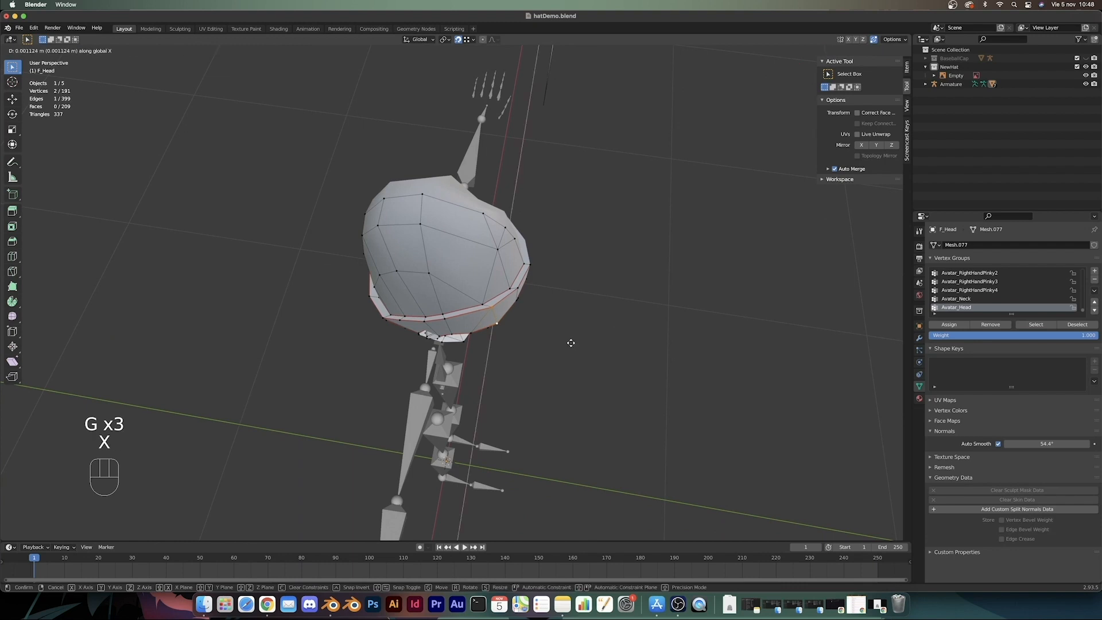
right_click(567, 342)
key(g)
key(y)
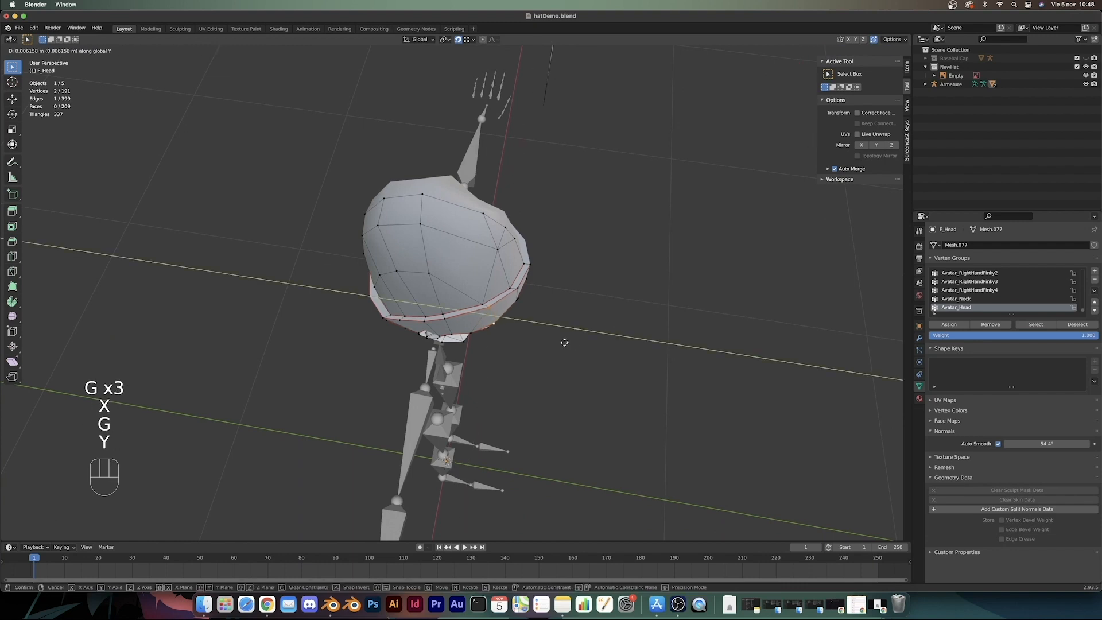
click(564, 343)
Step: Fine-tune the front side corner pair of brim vertices along X and Y to round the outline
key(g)
key(x)
click(561, 344)
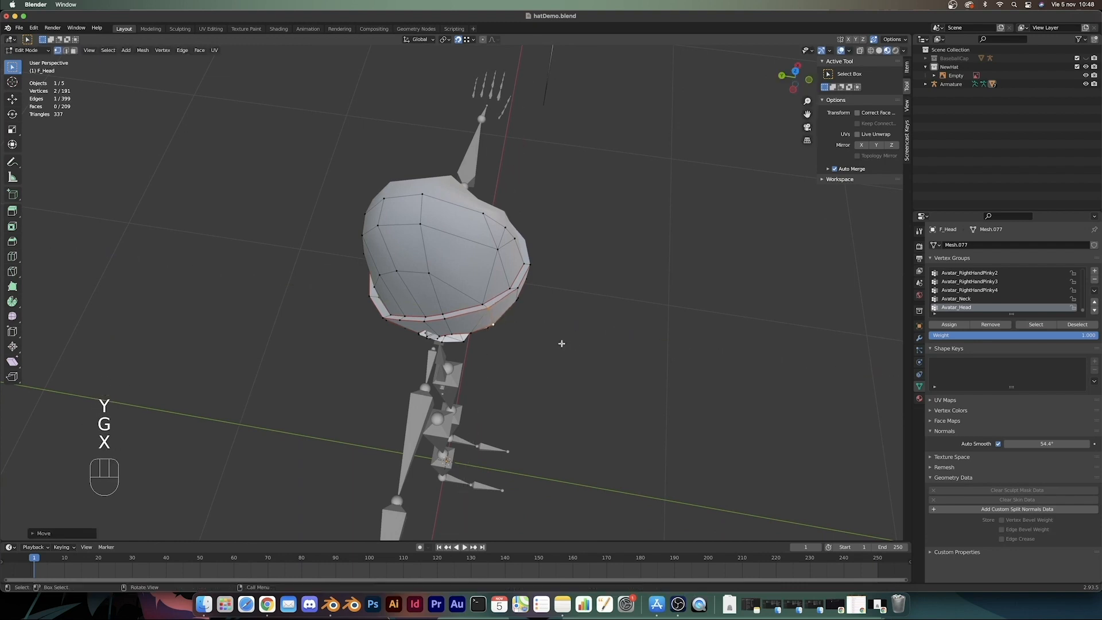
key(g)
key(x)
key(g)
key(y)
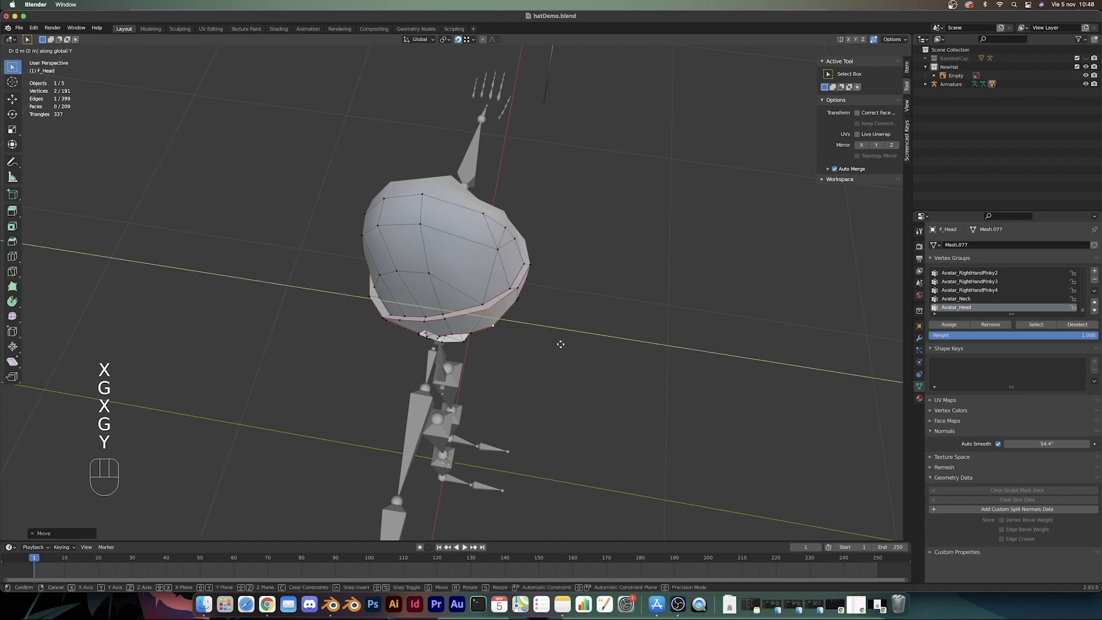
click(557, 342)
Step: Snap the brim's stray vertices at the front centre onto their neighbours so they merge
middle_drag(556, 342, 438, 253)
click(477, 267)
key(g)
click(454, 207)
key(g)
click(458, 218)
Step: Check the hat in object mode, and in front view lower the brim's bottom edge vertices near the temple about 0.017 m along Z
scroll(453, 270, down, 5)
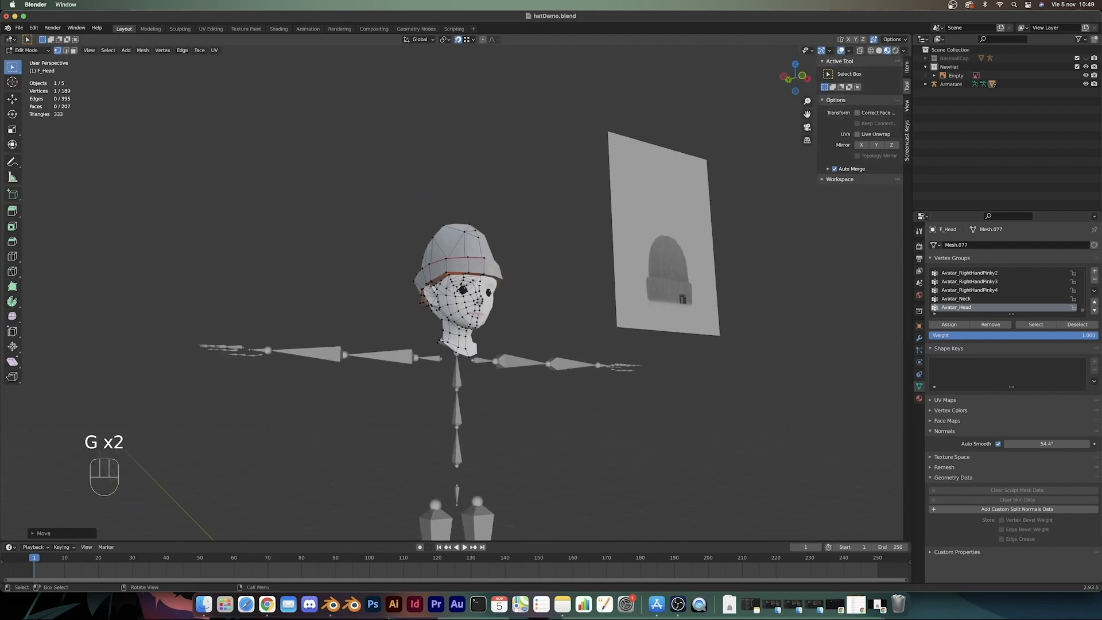
key(Tab)
middle_drag(480, 295, 463, 248)
scroll(451, 306, up, 5)
key(Tab)
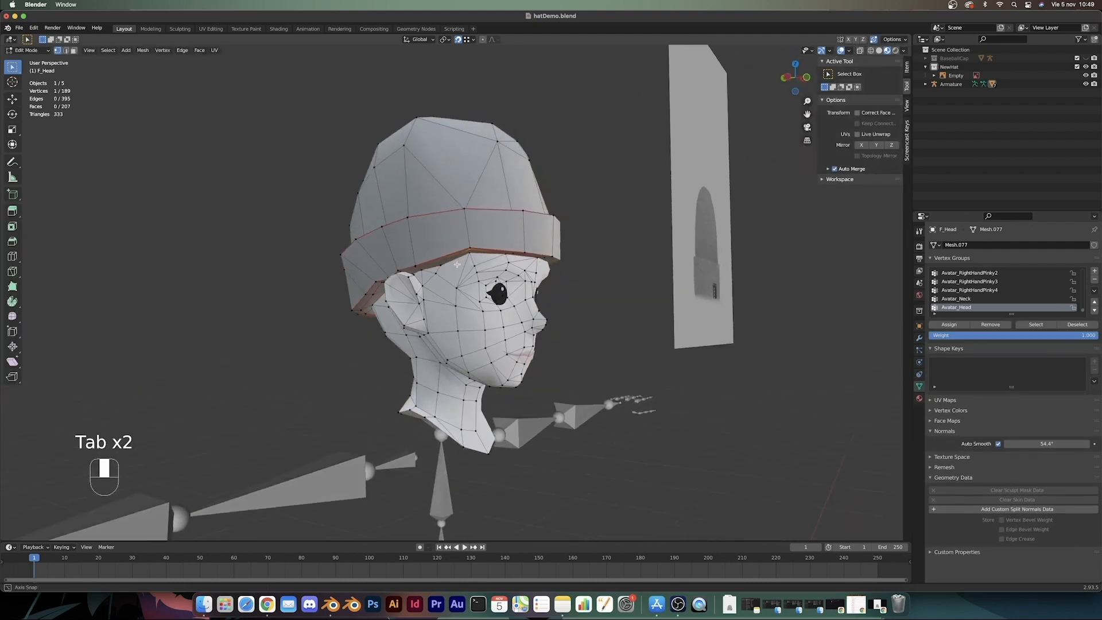
key(KP_1)
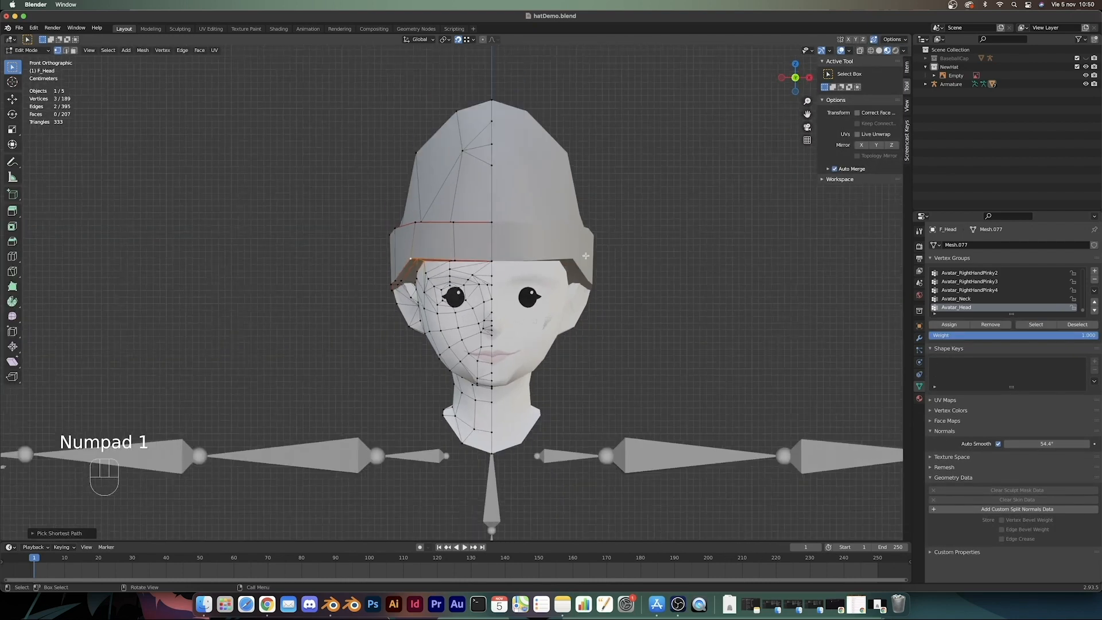
scroll(715, 326, down, 2)
key(g)
key(z)
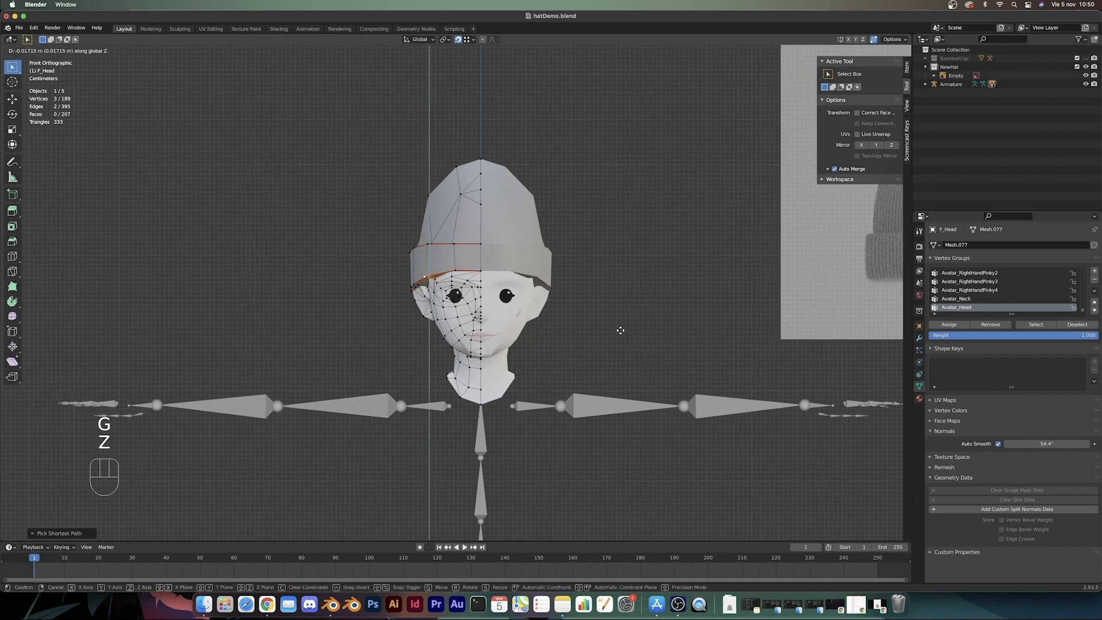
click(613, 330)
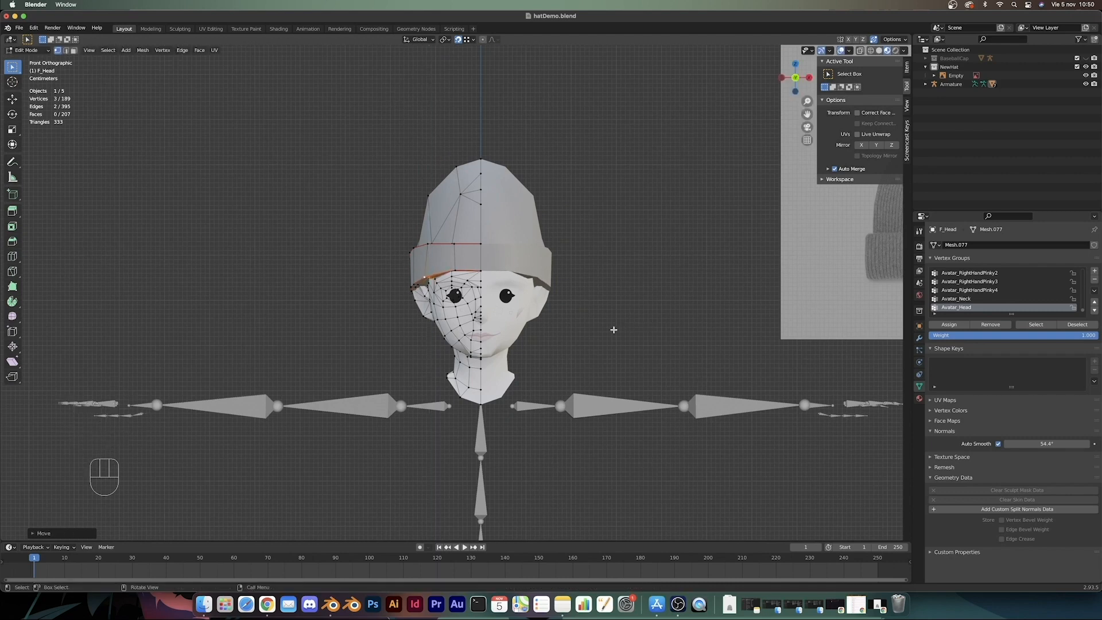
Step: Select the vertex pair on the brim's top edge above the temple and lower it slightly along Z
shift+click(420, 243)
key(g)
key(z)
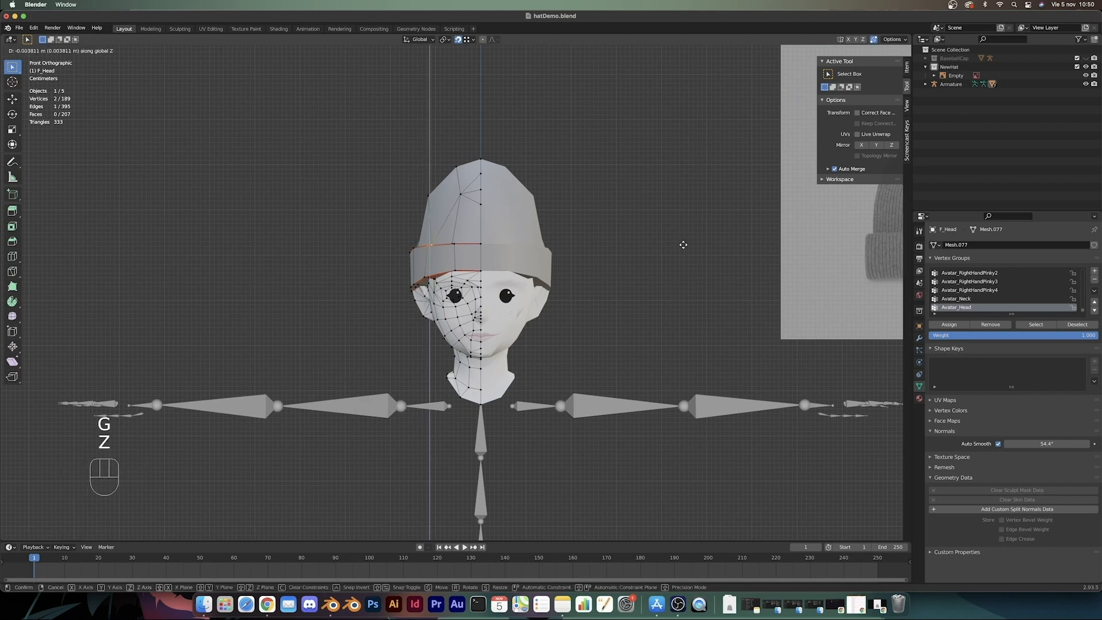
click(681, 250)
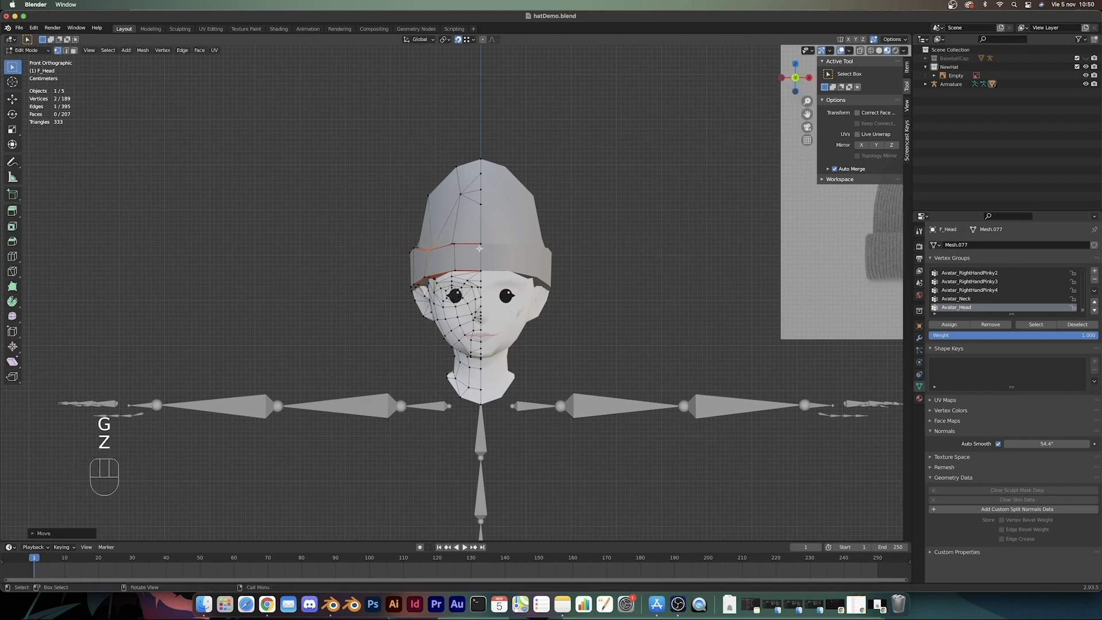
Step: Select the outermost side vertex pair on the brim's top edge and lower it about 0.022 m along Z
shift+click(411, 248)
key(g)
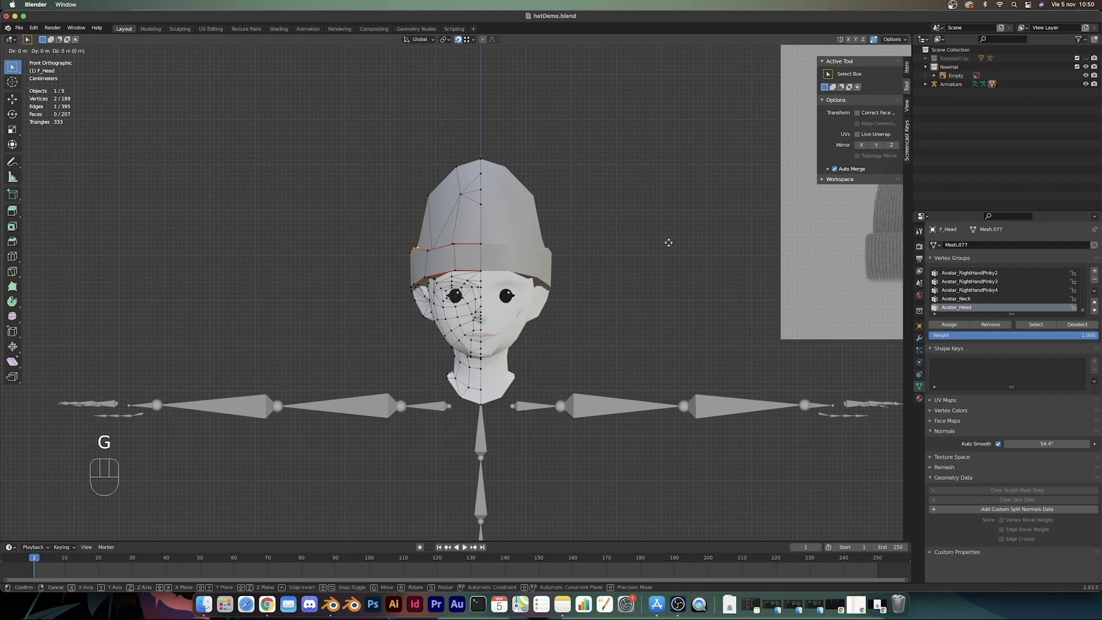
key(z)
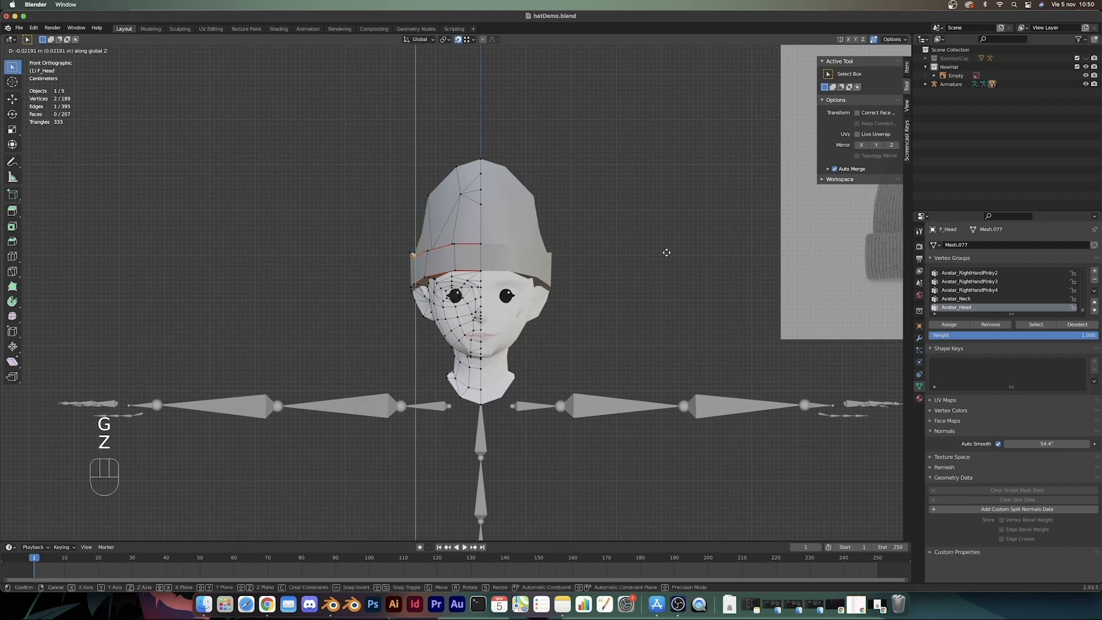
click(667, 253)
middle_drag(664, 250, 421, 296)
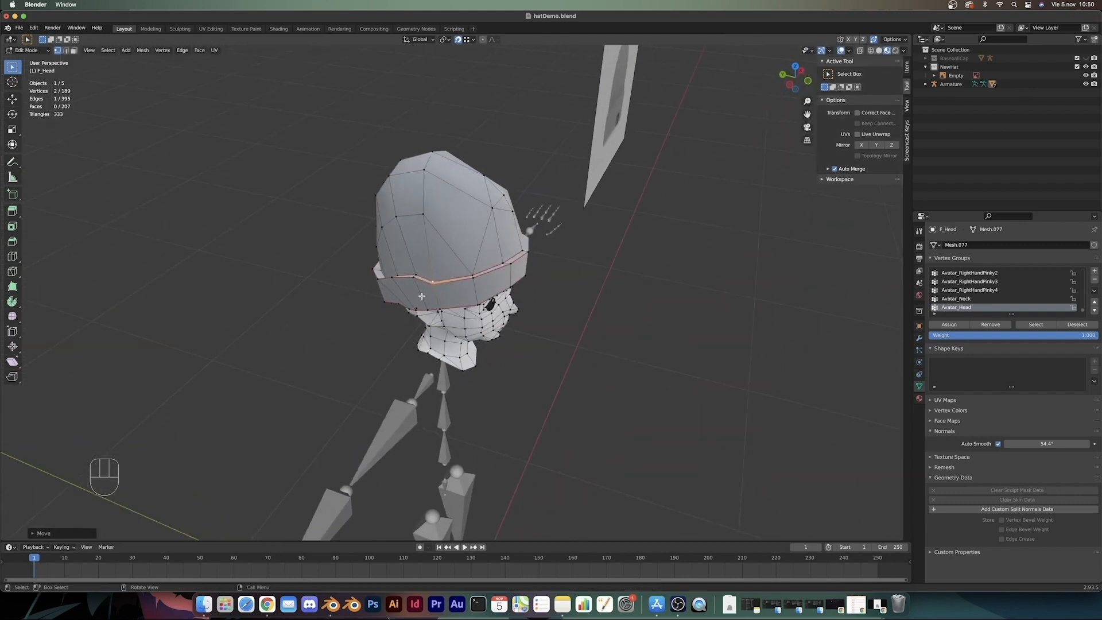
Step: Adjust the height of two neighbouring vertex pairs on the brim's top edge above the ear along Z
key(g)
middle_drag(328, 337, 426, 304)
key(z)
click(311, 333)
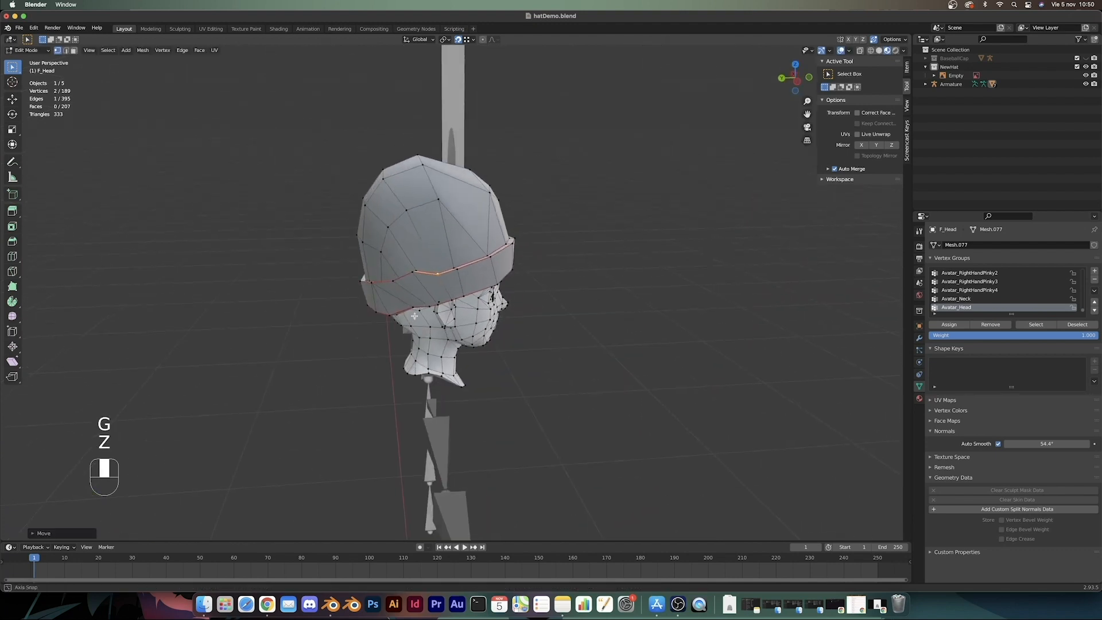
click(414, 271)
shift+click(416, 258)
middle_drag(577, 340, 610, 338)
key(g)
key(z)
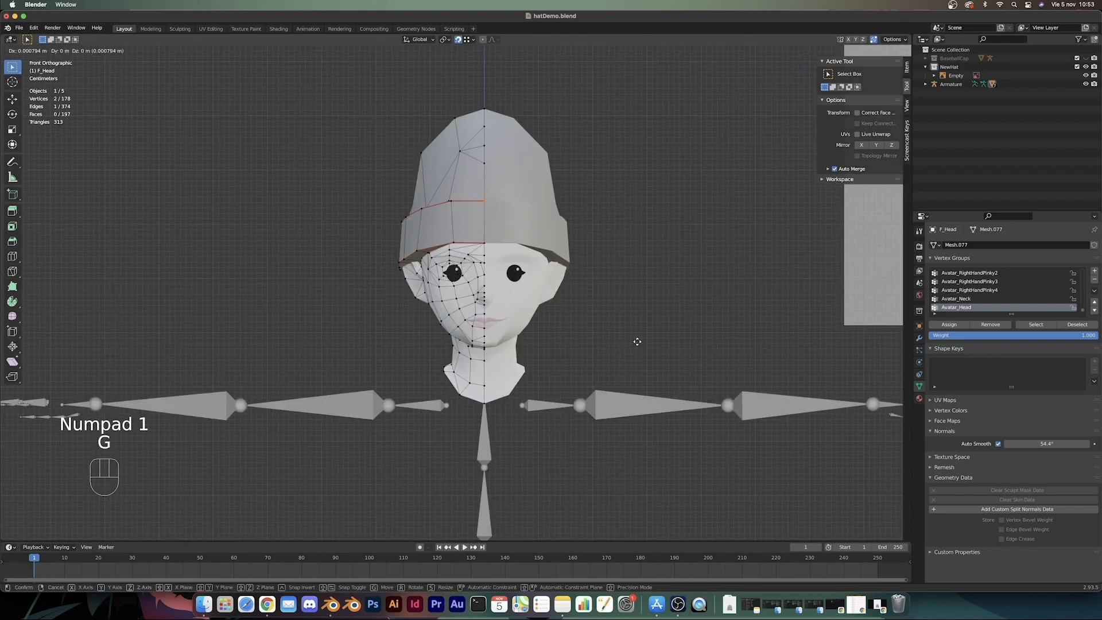
Step: Raise the brim's top-edge vertex pair at the front centre about 0.008 m along Z in front view and check the hat in object mode
key(z)
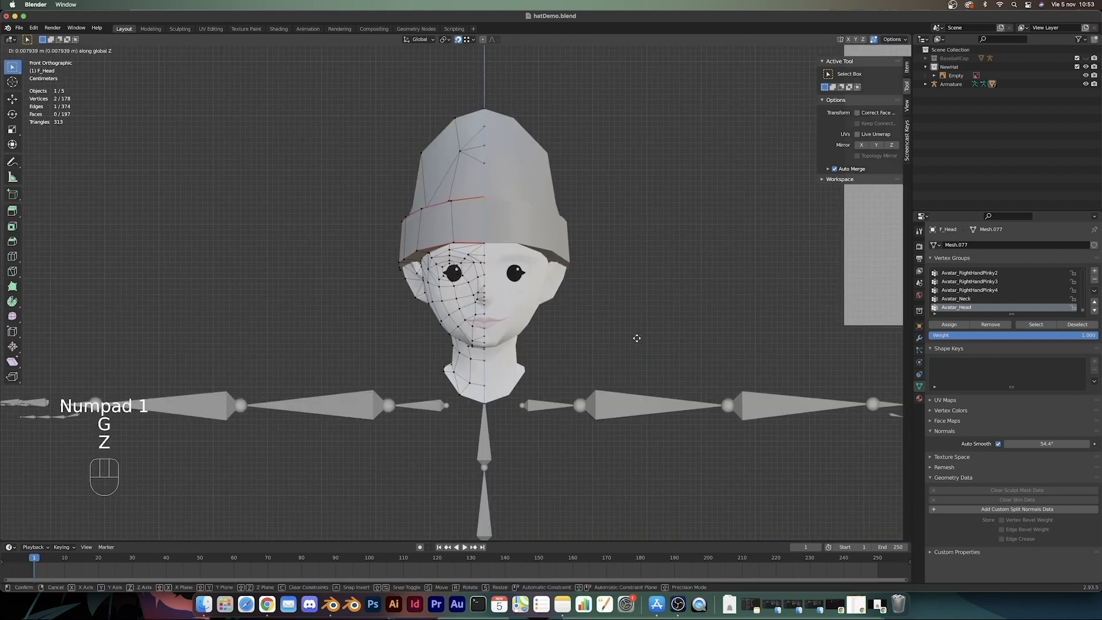
click(637, 338)
key(Tab)
scroll(632, 338, down, 7)
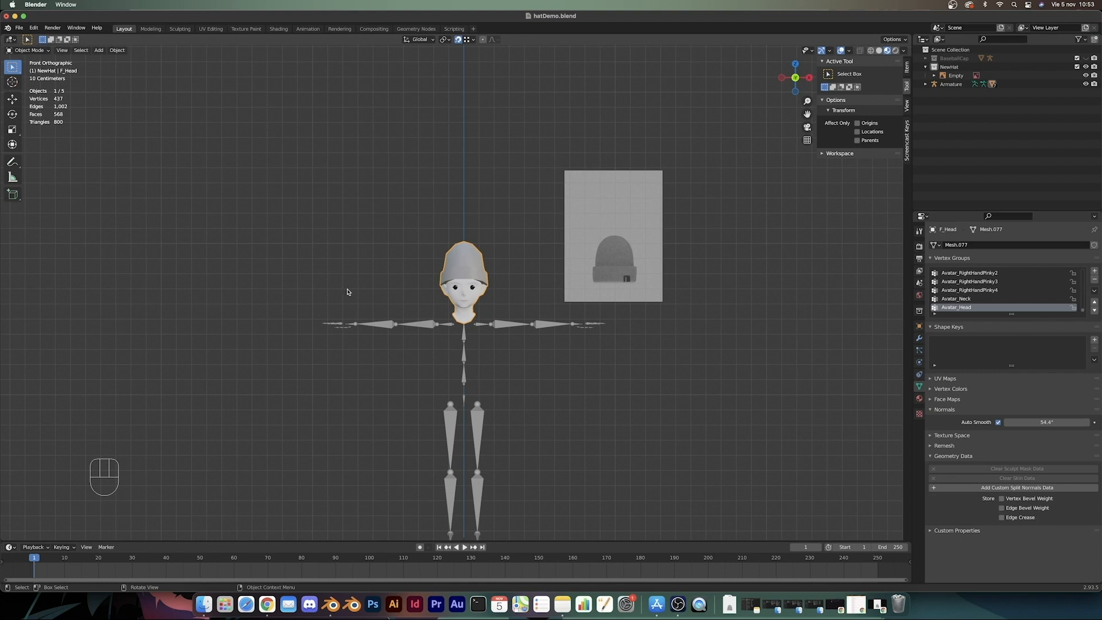
Step: Select the vertex pair on the side of the brim's top edge and adjust its height along Z
middle_drag(346, 292, 444, 241)
key(Tab)
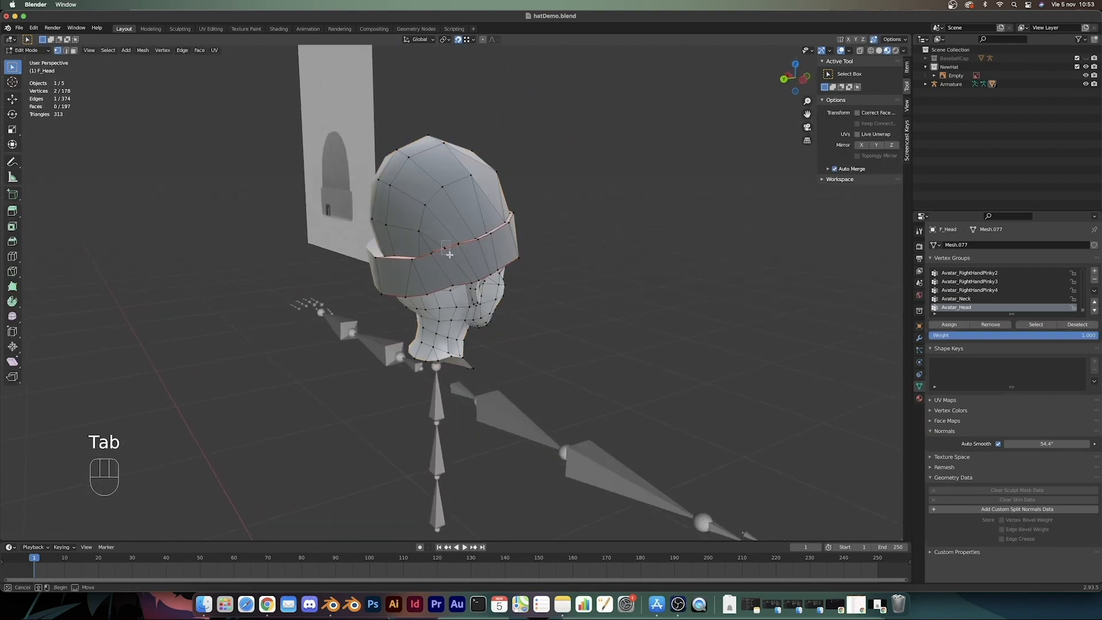
key(g)
key(z)
click(602, 324)
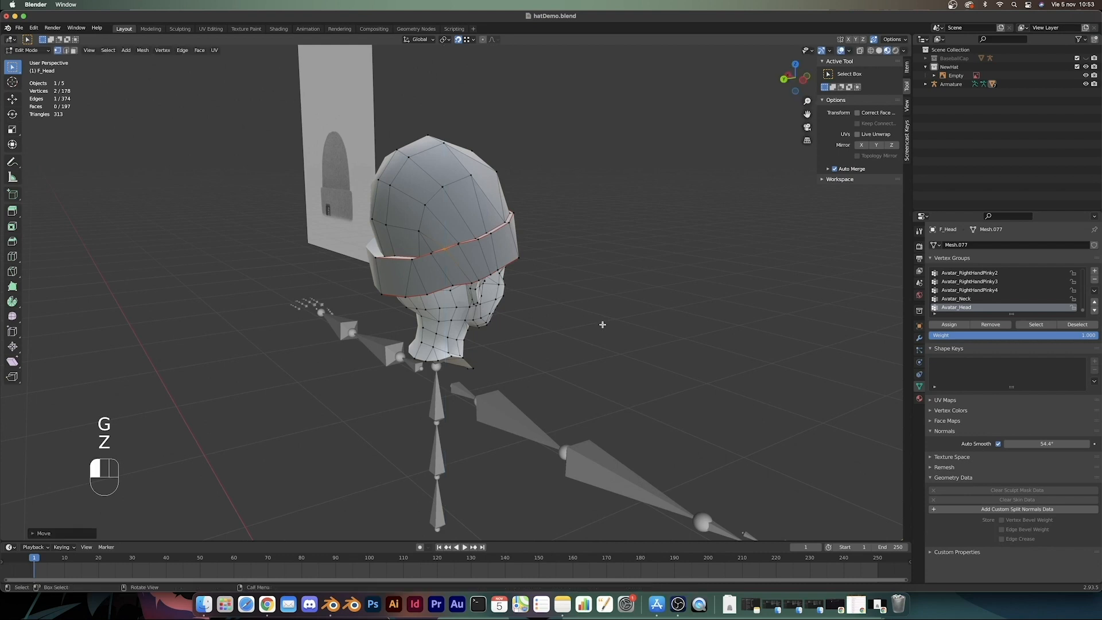
Step: Select the next vertex toward the back on the brim's top edge, adjust its height along Z, and check the hat in object mode
middle_drag(603, 324, 437, 272)
shift+click(439, 271)
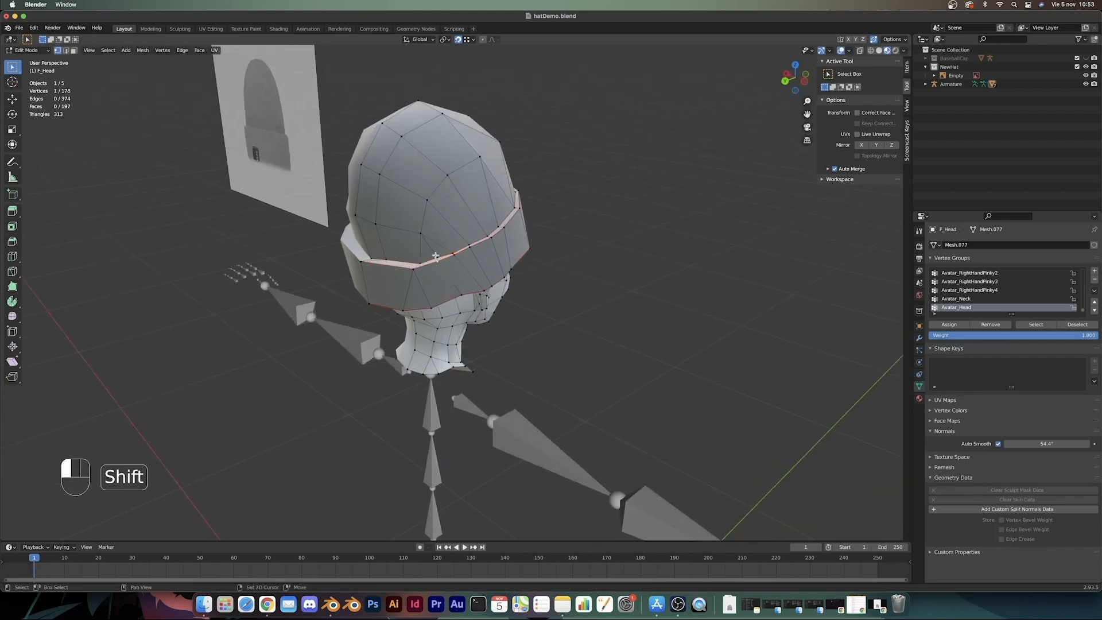
key(g)
key(z)
key(Tab)
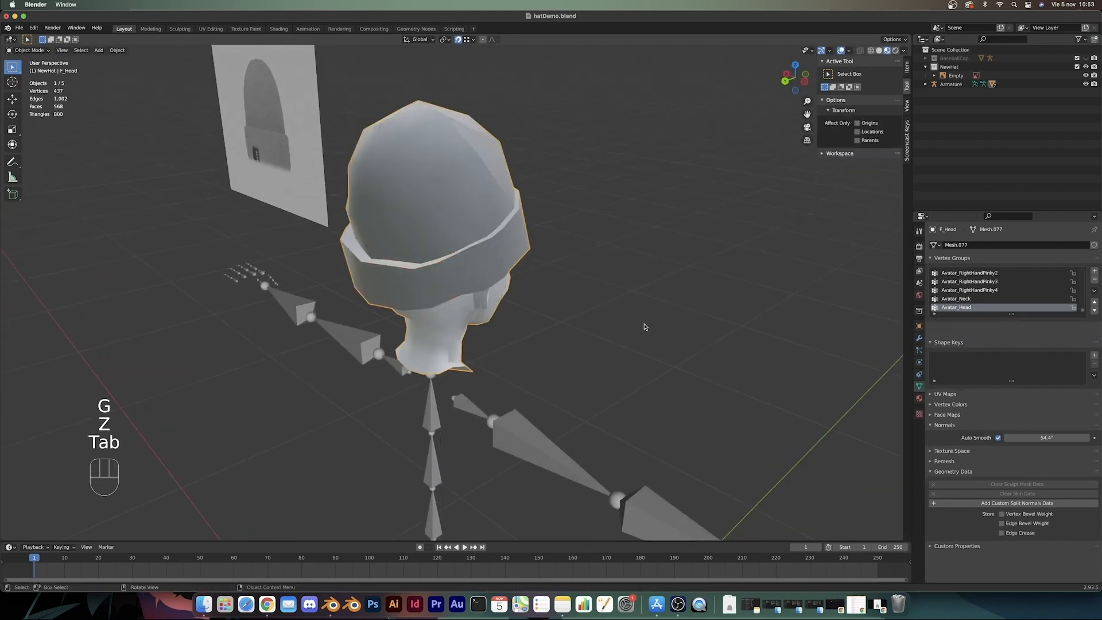
middle_drag(645, 315, 577, 319)
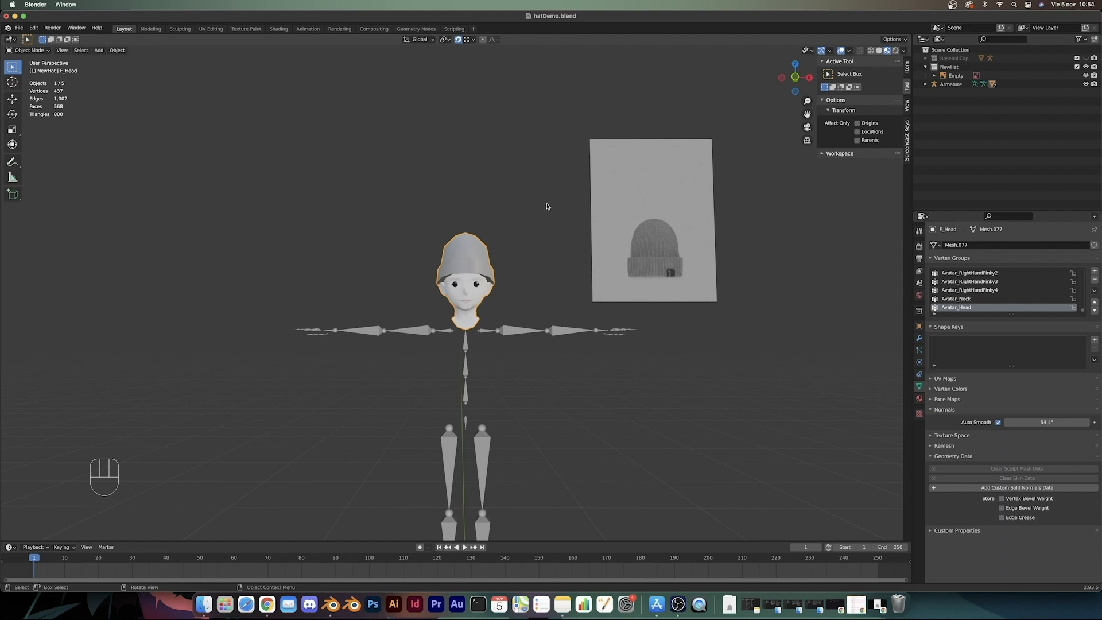
Step: In face selection mode, select the brim's underside face above the outer side of the eye
middle_drag(472, 324, 526, 240)
key(Tab)
scroll(517, 316, up, 6)
key(3)
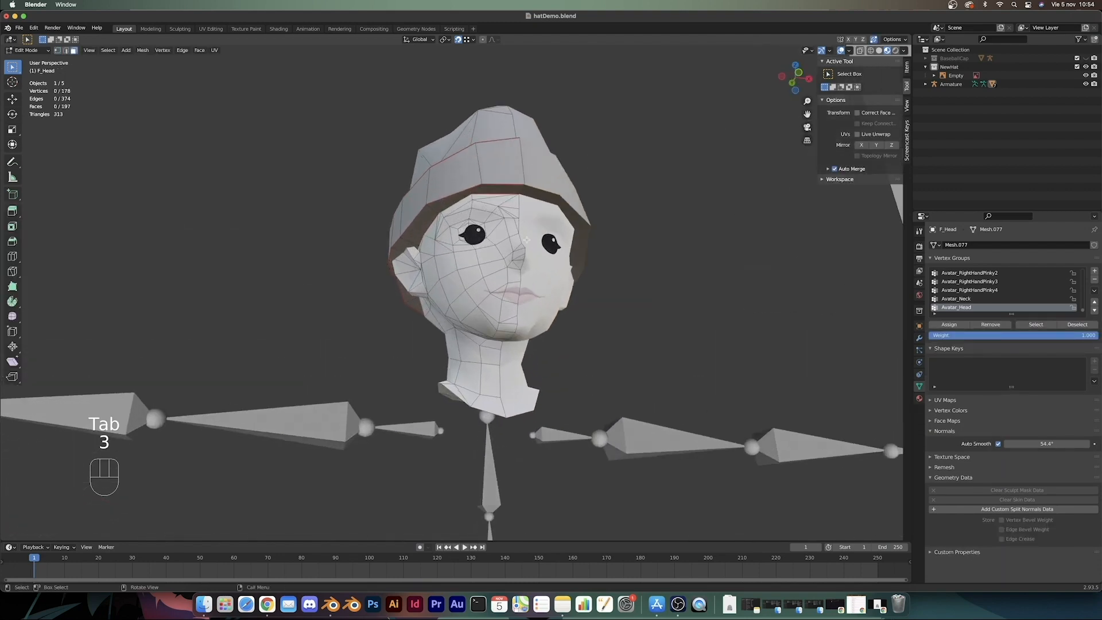
middle_drag(502, 187, 426, 221)
click(461, 199)
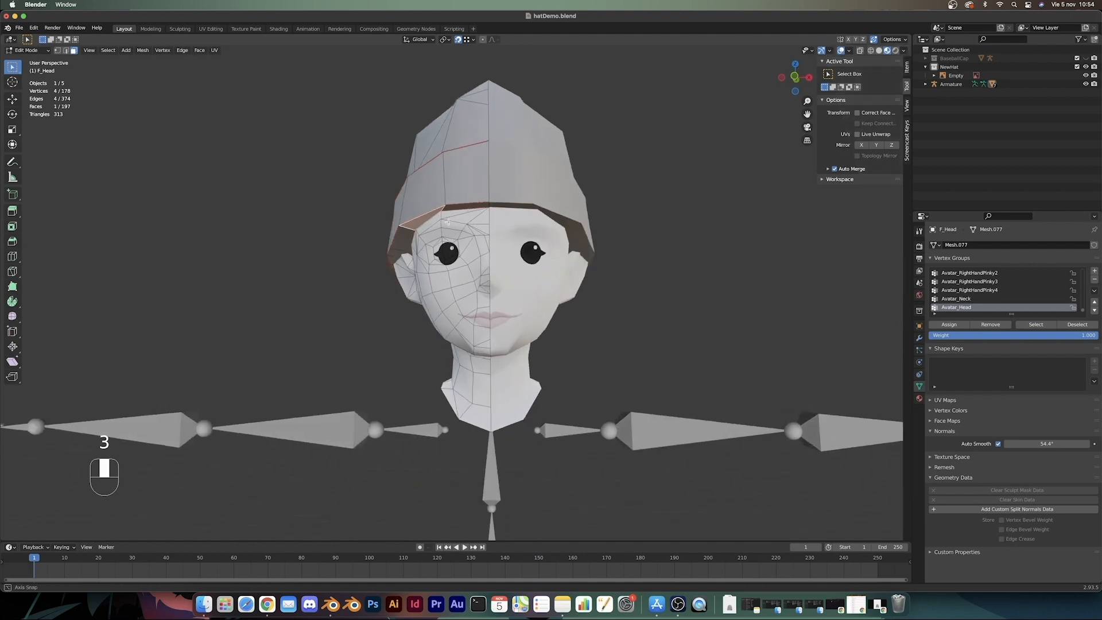
scroll(448, 229, down, 4)
key(e)
click(587, 287)
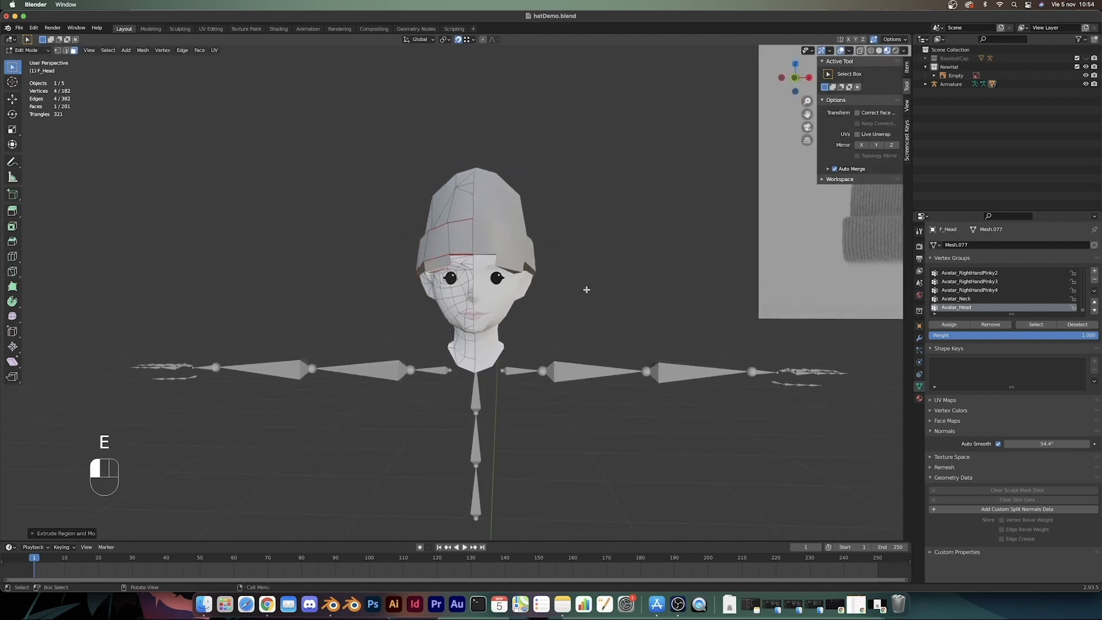
key(s)
right_click(465, 262)
key(super+z)
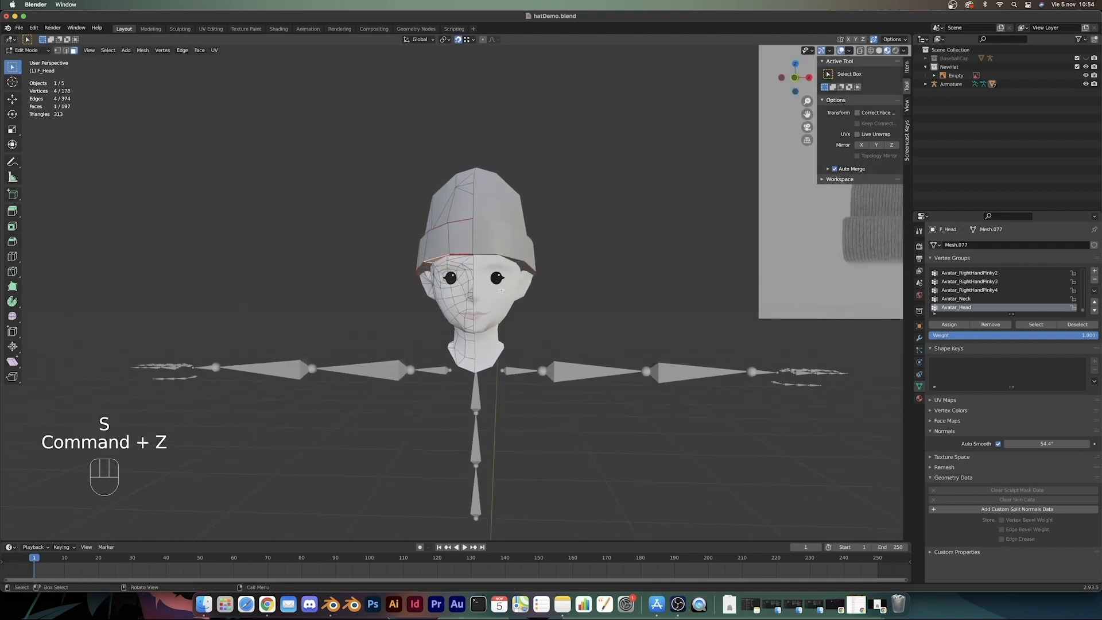
Step: Inset the selected underside face, extrude it downward as the start of a hair lock, and scale down its end face
scroll(475, 260, up, 6)
middle_drag(447, 268, 481, 200)
scroll(489, 253, down, 3)
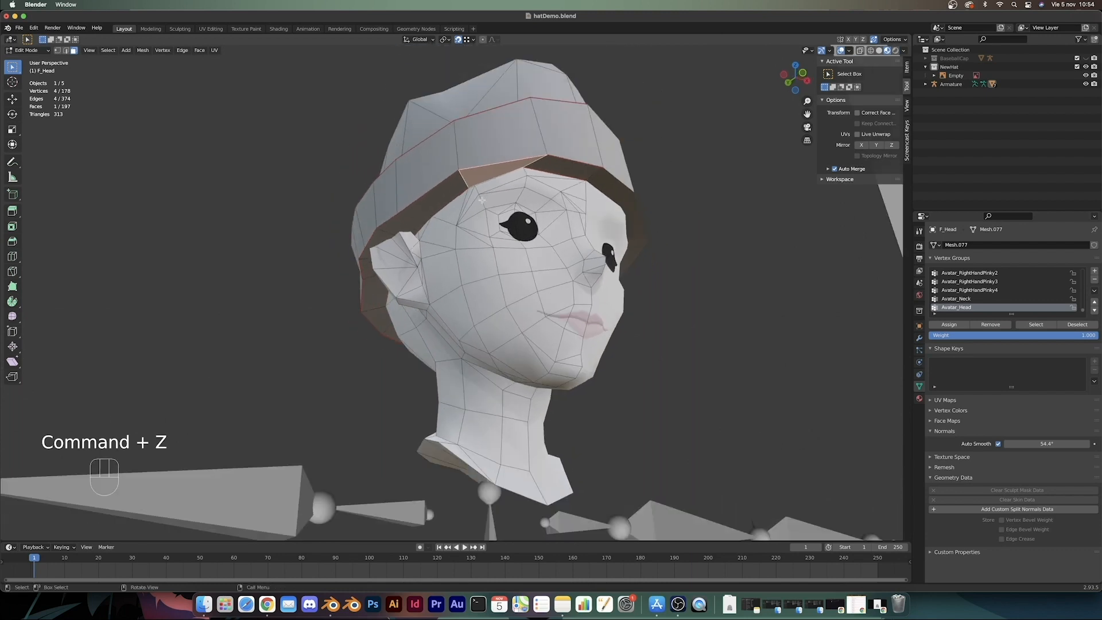
key(i)
click(758, 281)
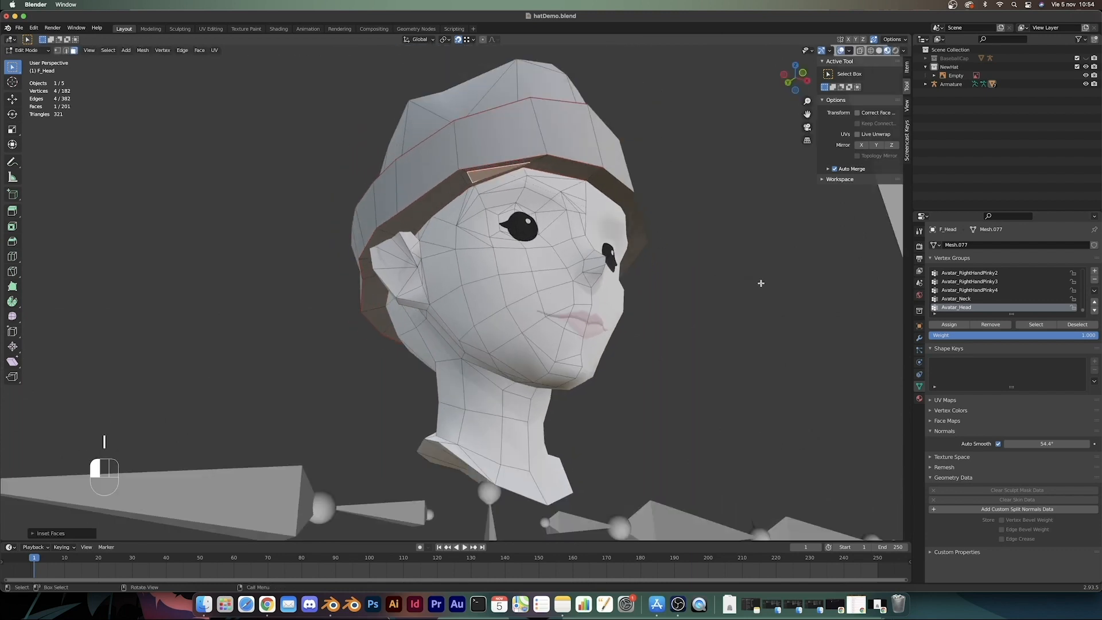
middle_drag(758, 281, 719, 313)
key(e)
click(757, 307)
key(s)
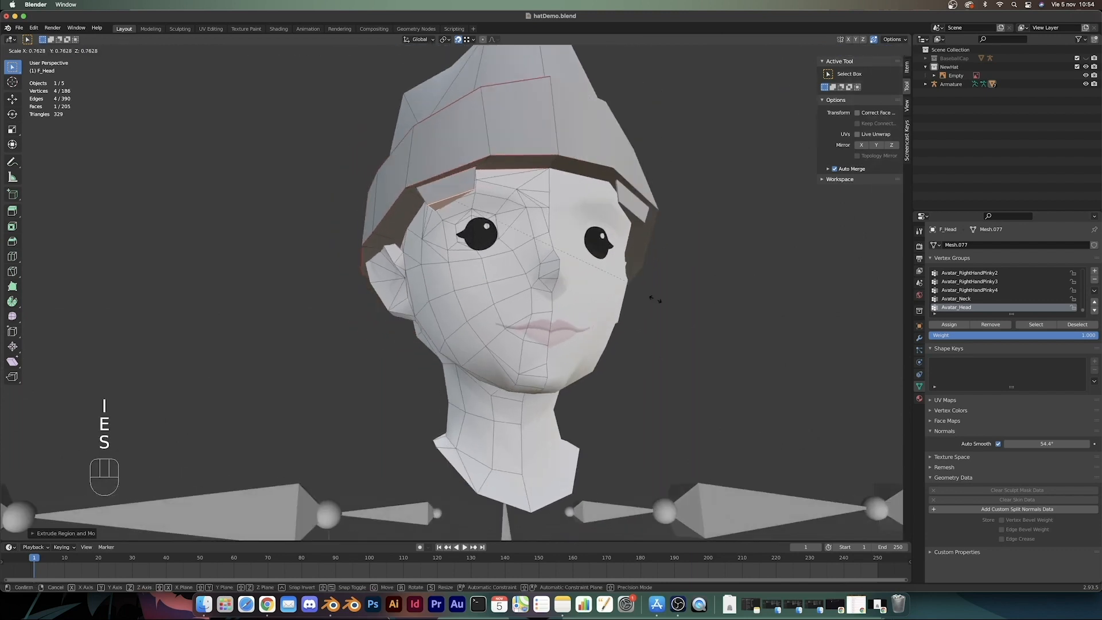
click(489, 247)
Step: In front view, move the lock's end face about 0.006 m outward and 0.010 m up, and rescale it
scroll(489, 247, down, 3)
middle_drag(489, 247, 608, 282)
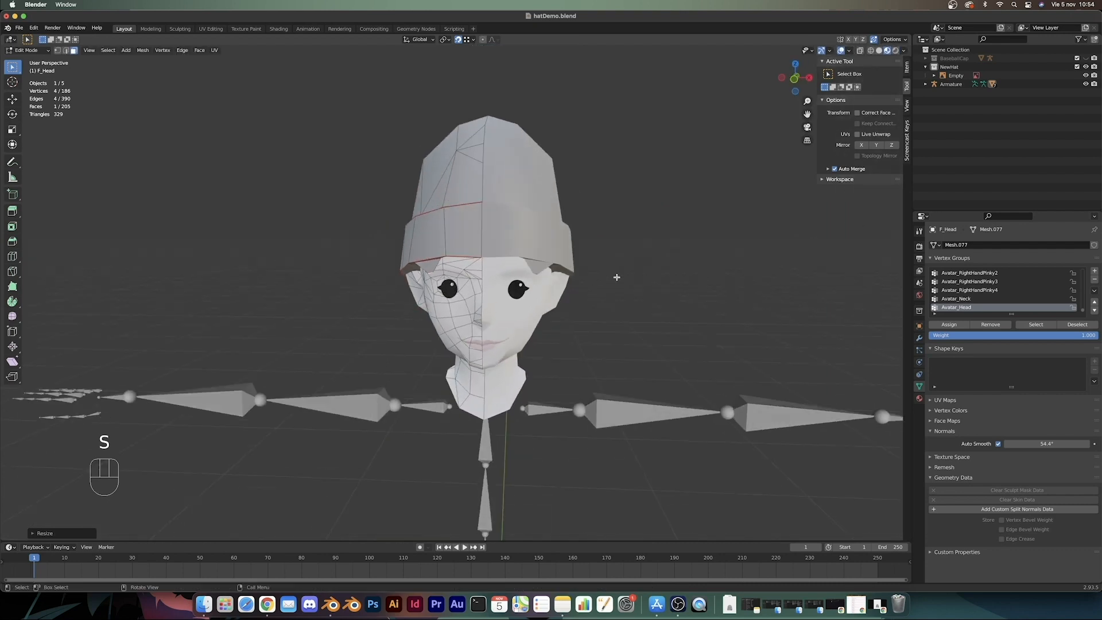
key(KP_1)
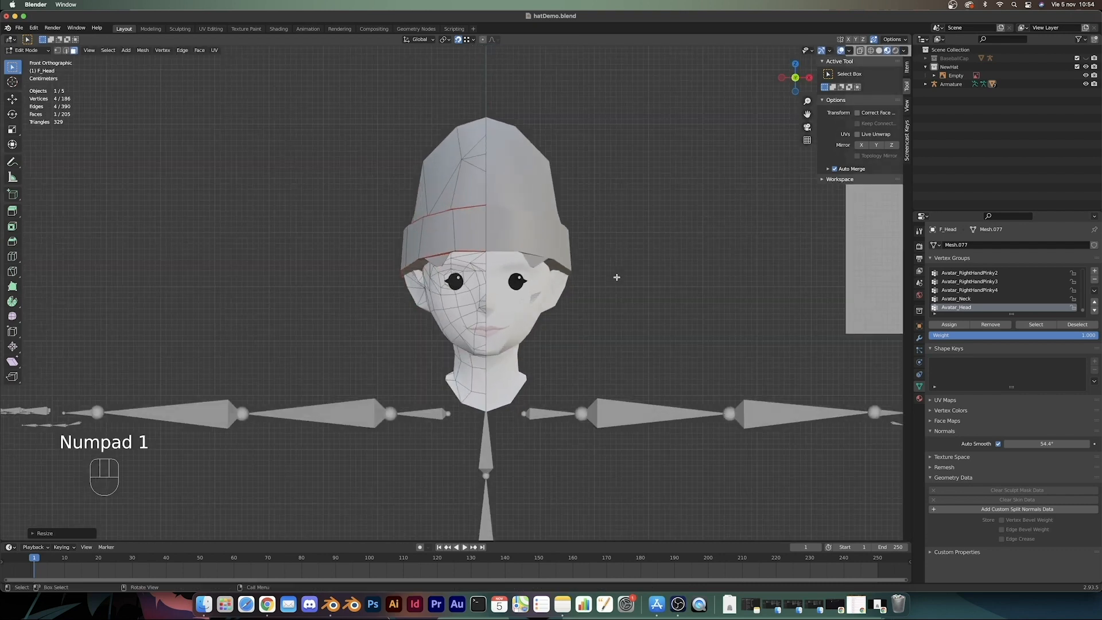
key(g)
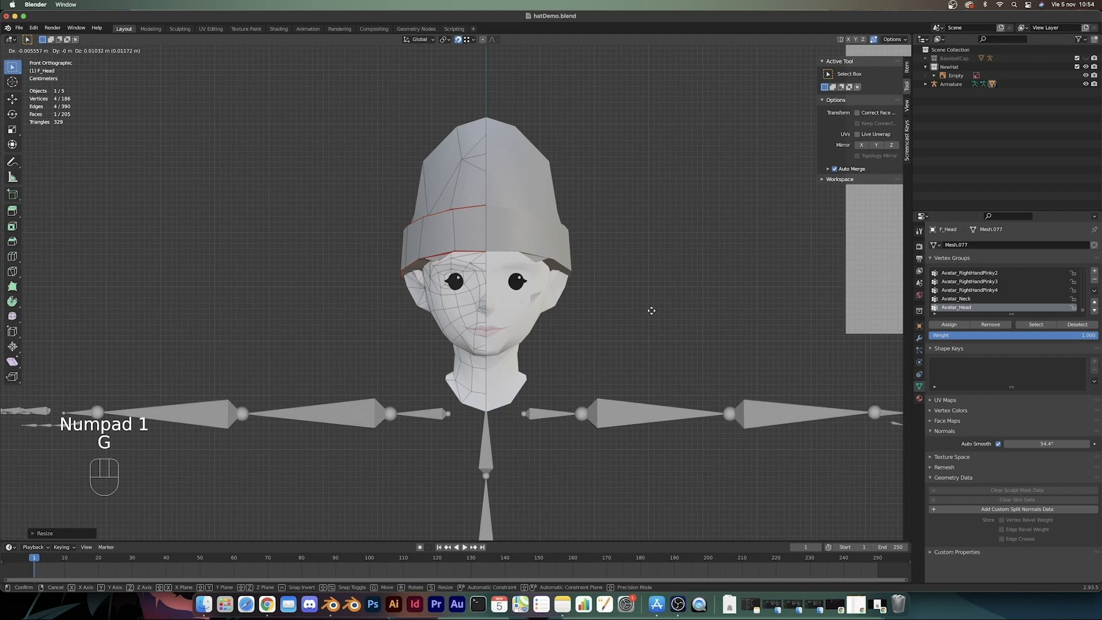
click(651, 310)
key(s)
click(842, 317)
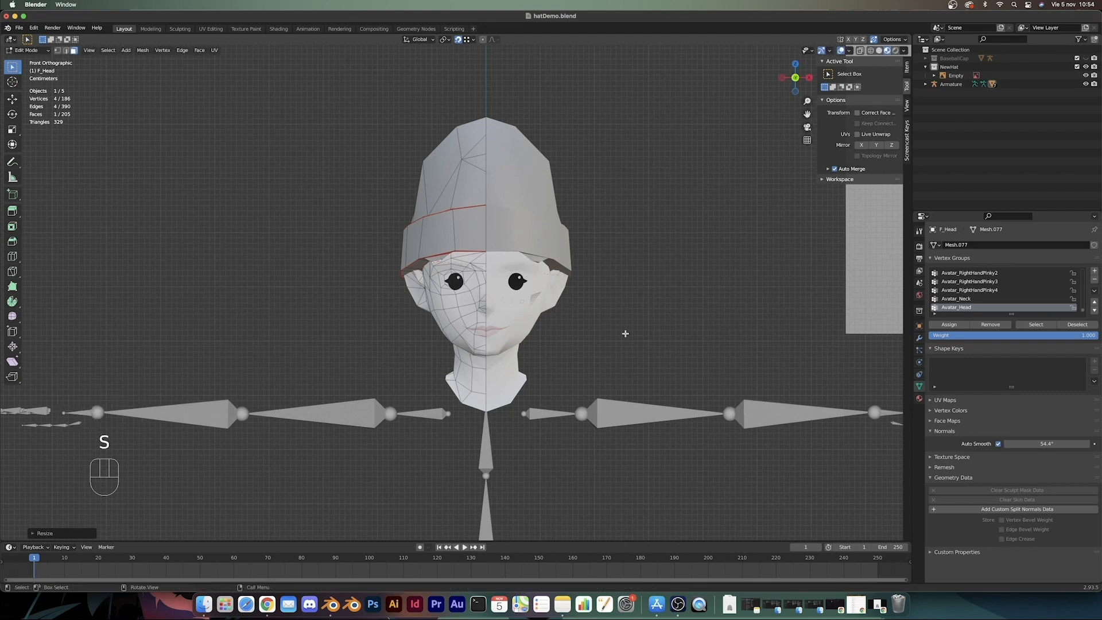
Step: Flatten the lock's end face by scaling Z to 0, rotate it, and shift it slightly outward and up
key(s)
key(z)
key(0)
click(624, 333)
key(r)
click(632, 287)
key(g)
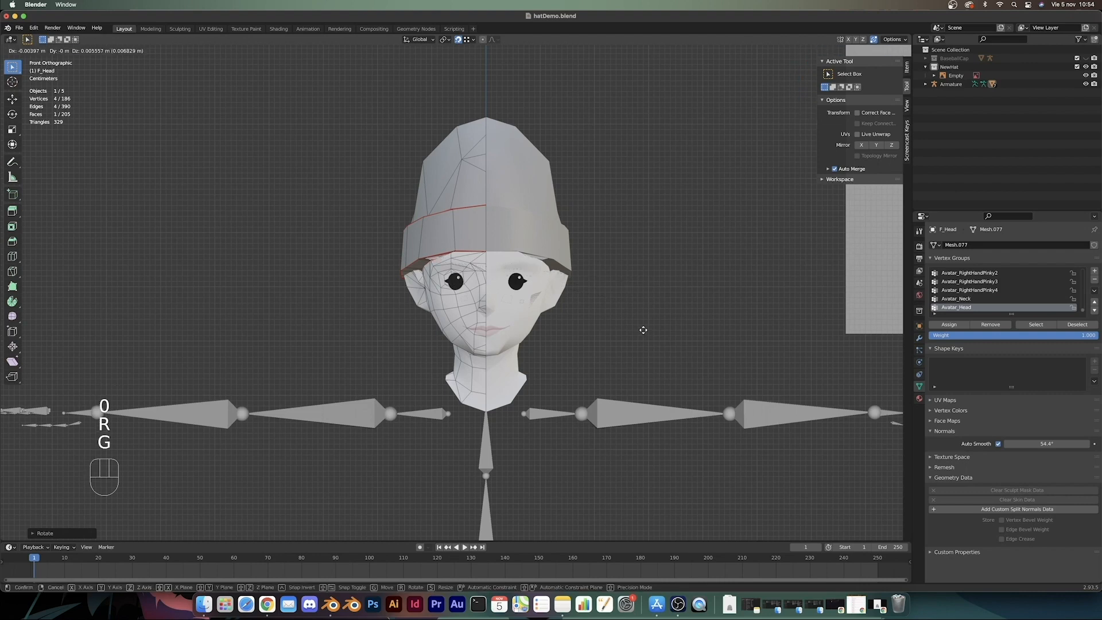
click(644, 332)
Step: Extrude a second segment downward from the lock's end face, rescale its end, and move it outward
key(e)
click(644, 343)
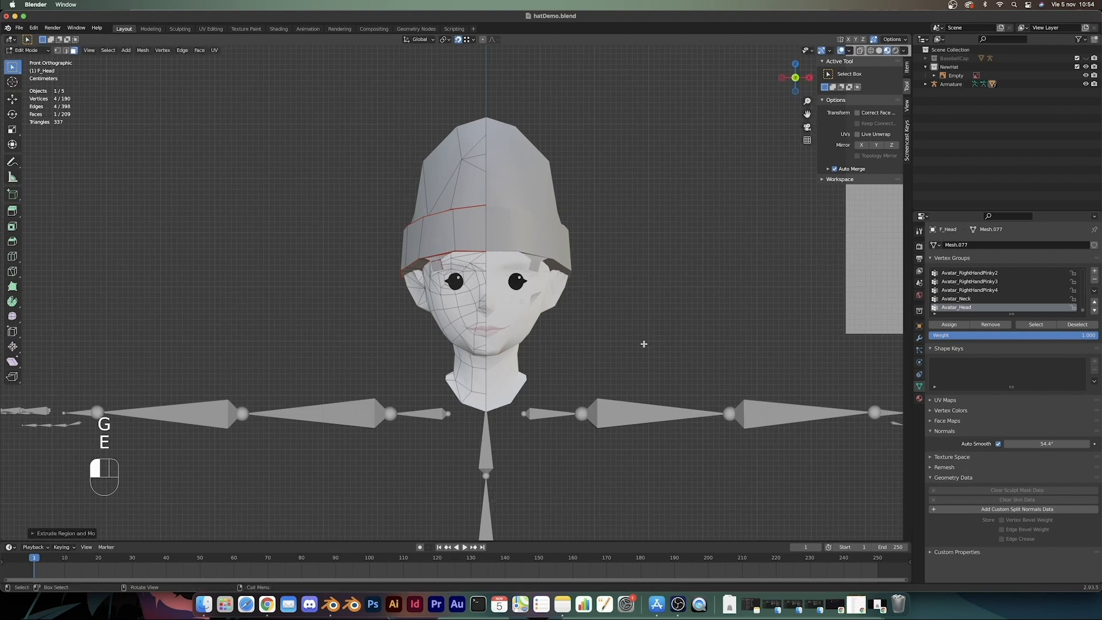
key(s)
click(650, 334)
key(g)
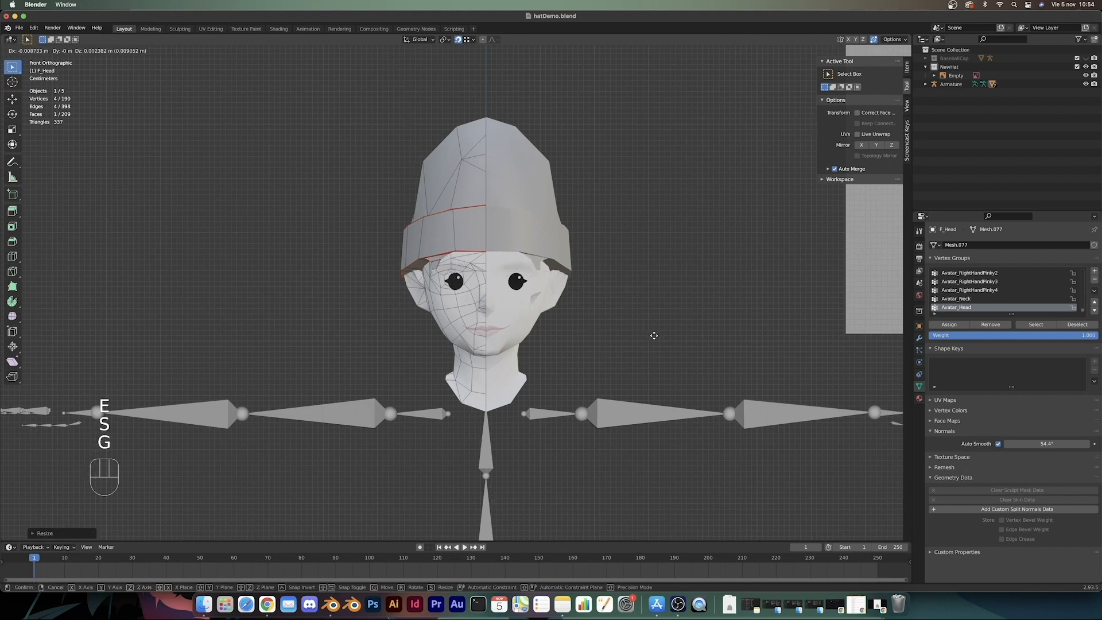
click(657, 338)
Step: Select two faces at the end of the hair lock, move them along Y, and check the shape in object mode
middle_drag(657, 338, 504, 243)
scroll(504, 243, up, 6)
key(3)
click(420, 231)
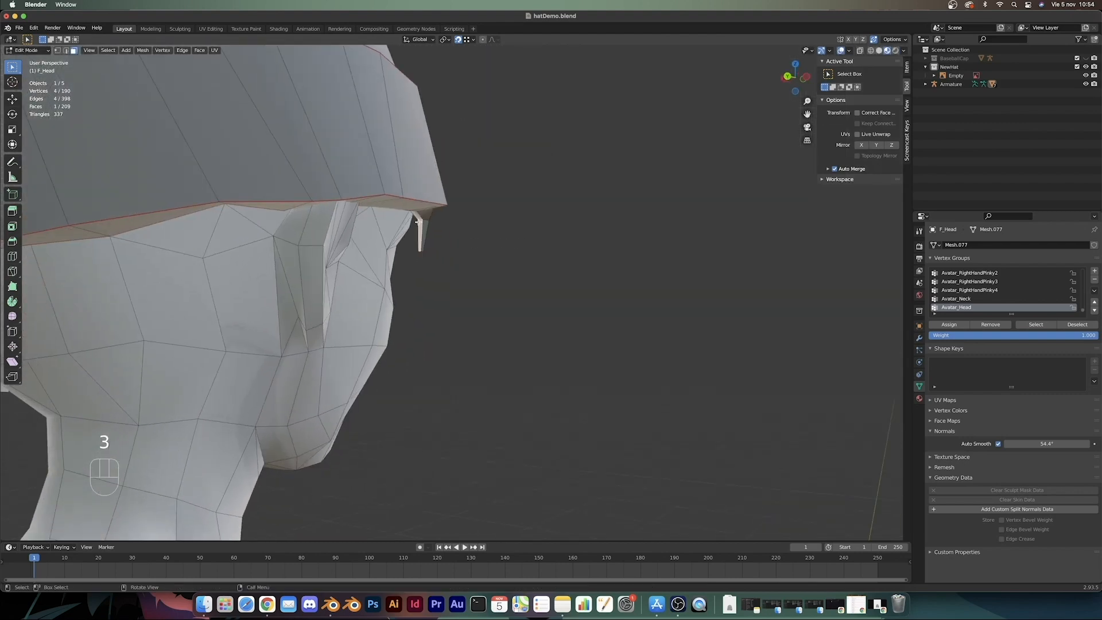
shift+click(418, 218)
key(g)
middle_drag(563, 261, 461, 282)
key(y)
click(538, 262)
scroll(538, 262, down, 4)
scroll(477, 274, down, 2)
key(Tab)
scroll(448, 279, down, 5)
scroll(461, 282, up, 5)
Step: In vertex mode, select the vertex at the lock's lower end and shift it along X to refine the tip
key(Tab)
scroll(492, 319, up, 5)
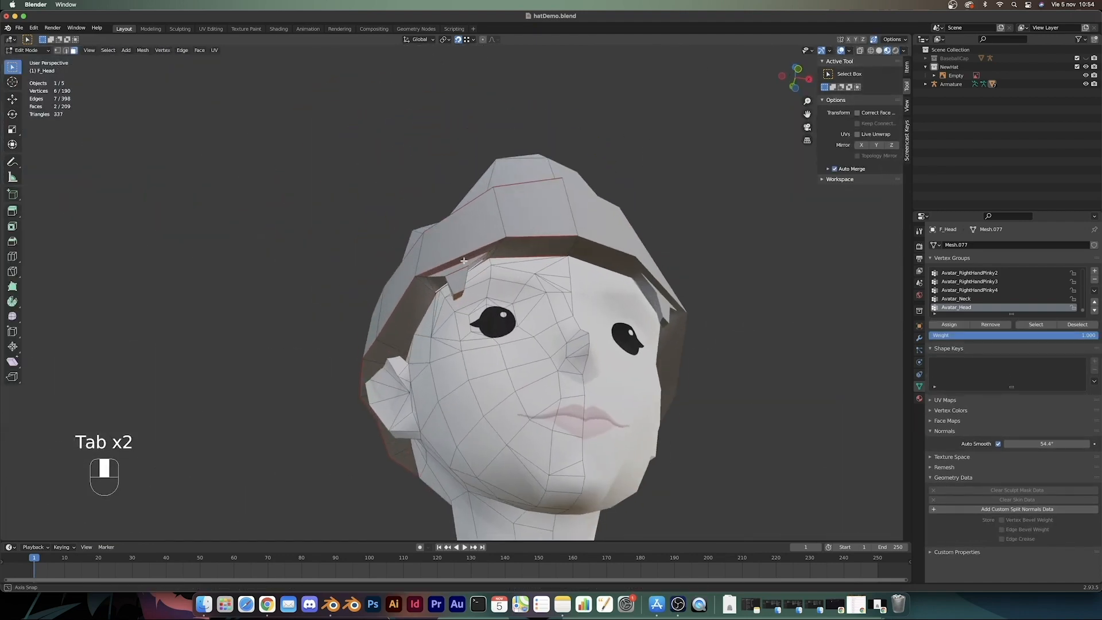
scroll(492, 319, up, 2)
middle_drag(492, 319, 453, 333)
key(1)
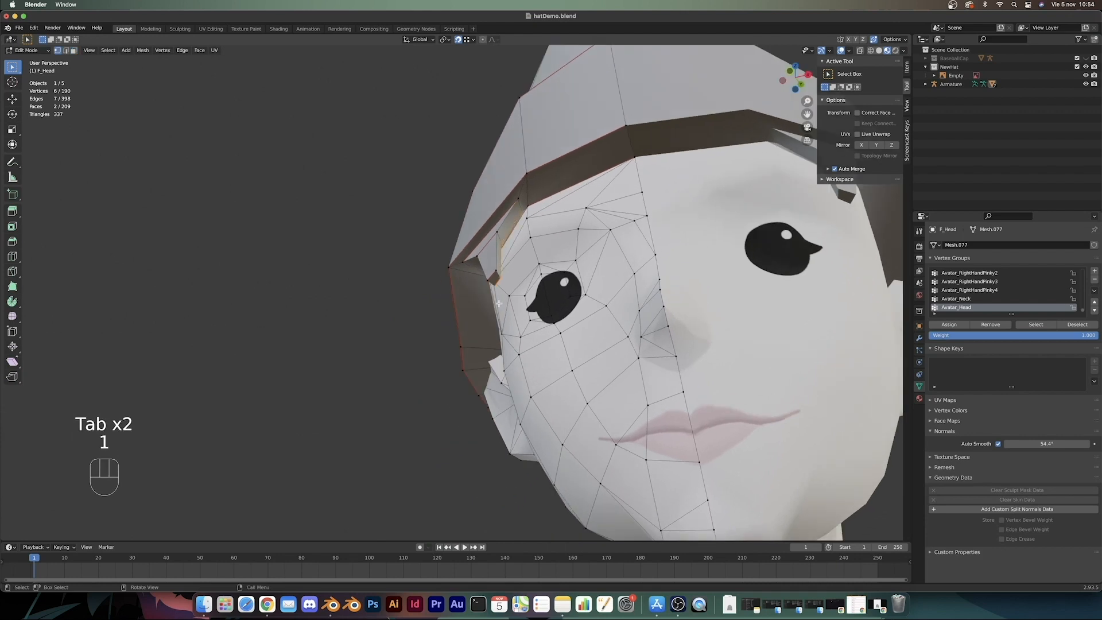
click(501, 276)
key(g)
key(x)
click(499, 273)
middle_drag(499, 272, 486, 308)
key(g)
key(x)
click(471, 291)
Step: Select the lock's end face and raise it about 0.009 m in front view
key(3)
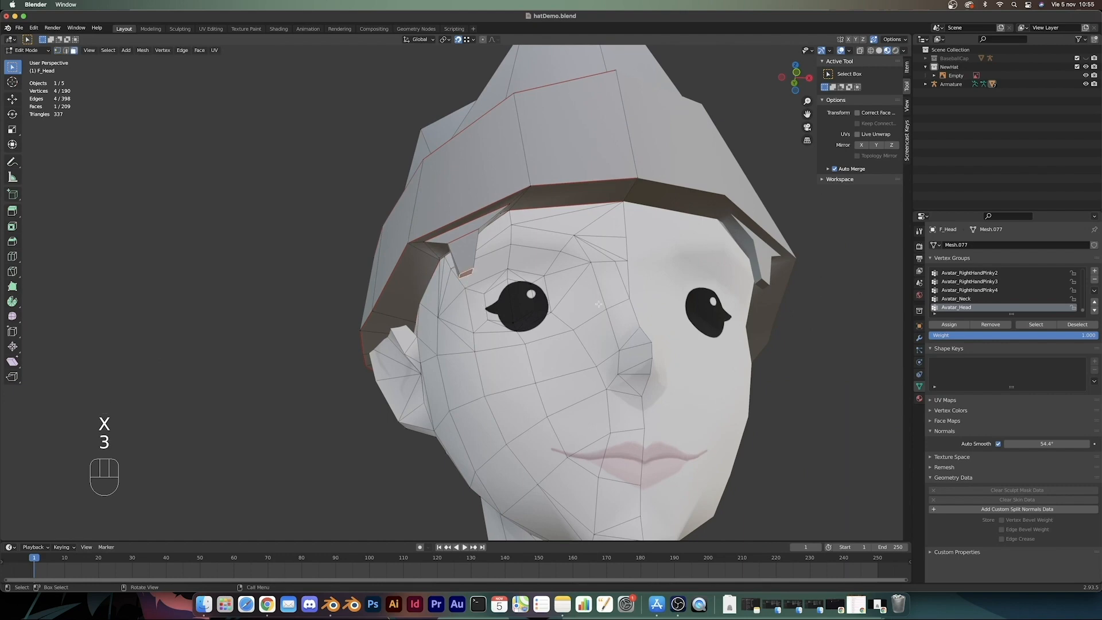
key(KP_1)
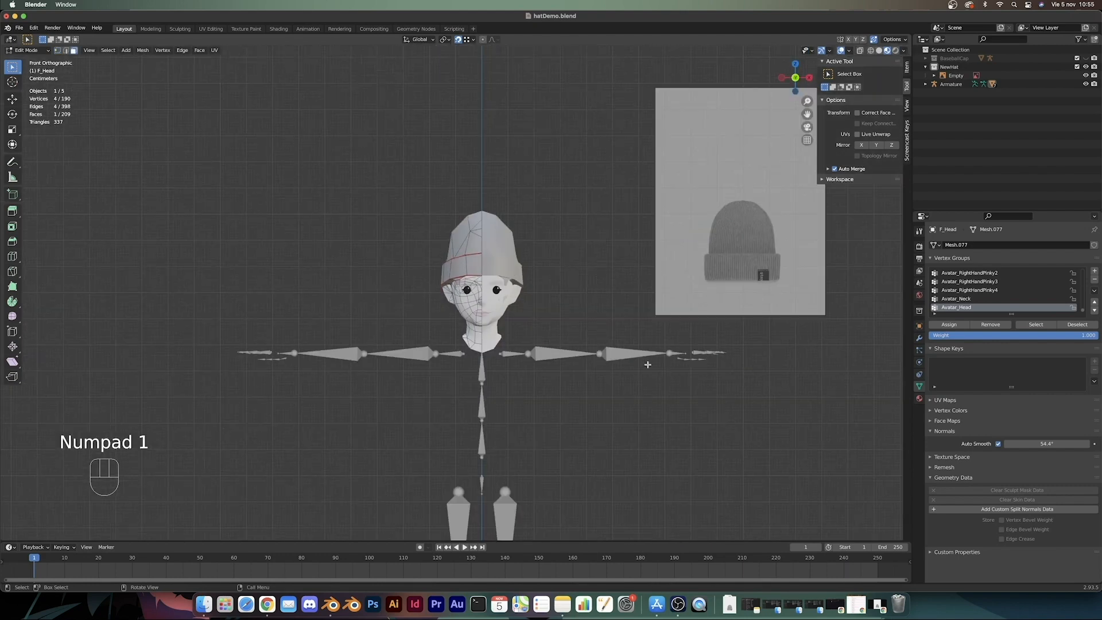
scroll(648, 365, up, 5)
key(g)
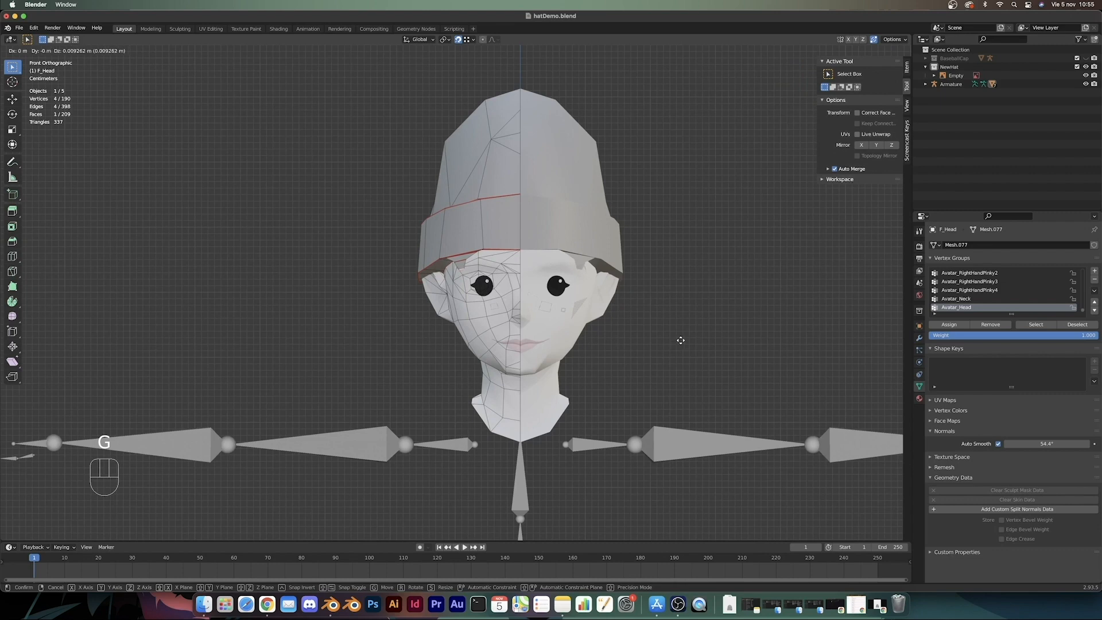
click(680, 340)
Step: Extrude the lock's end face about 0.013 m, scale it to 0 to form a point, position the tip, and check it in object mode
key(e)
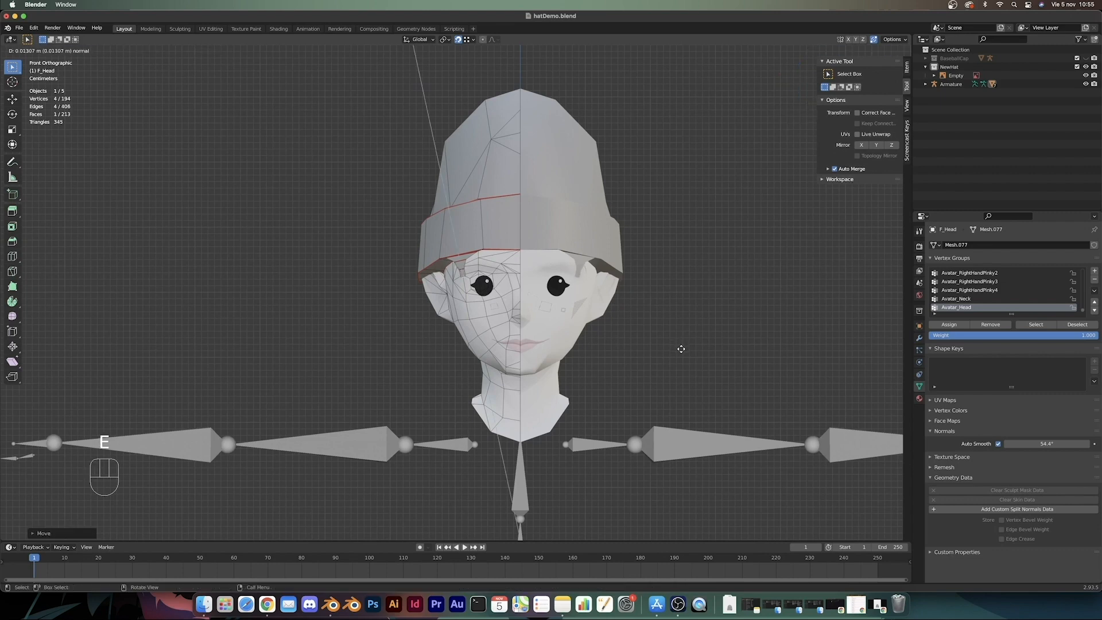
click(681, 349)
key(s)
click(681, 348)
key(g)
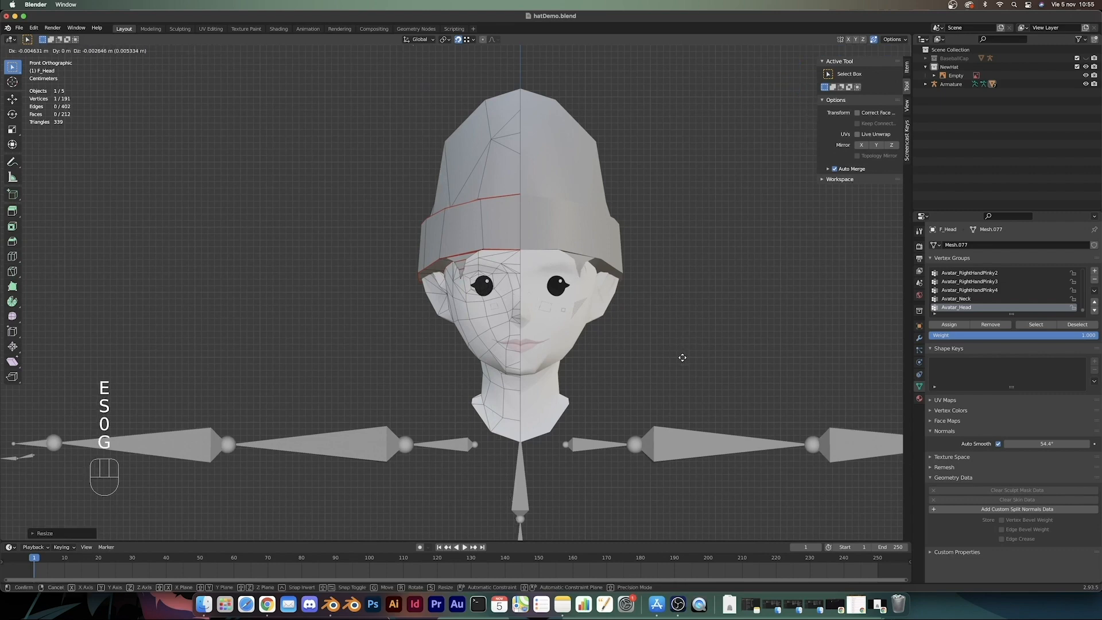
click(687, 357)
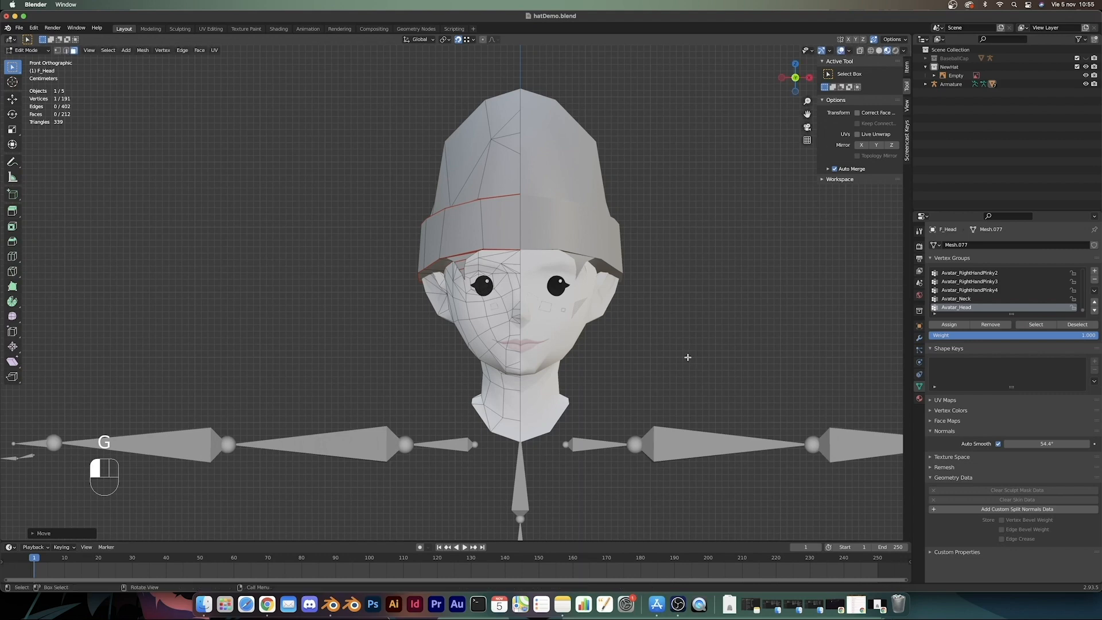
key(Tab)
scroll(673, 366, down, 7)
scroll(537, 385, up, 6)
middle_drag(509, 383, 591, 374)
scroll(590, 374, up, 4)
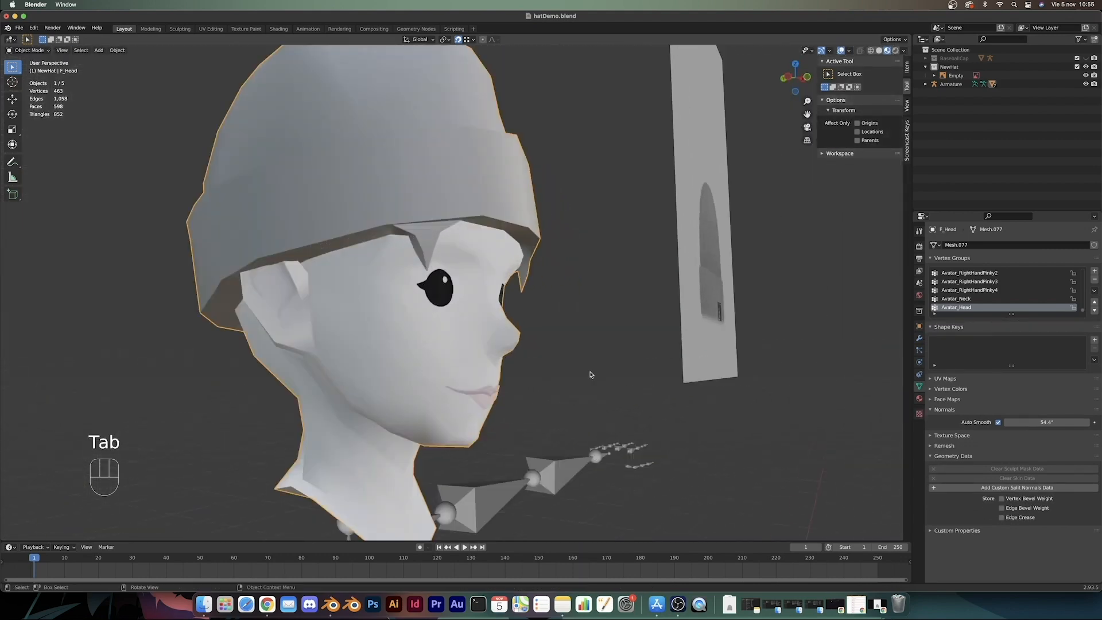
Step: In edit mode, inset the brim's underside face behind the front lock and extrude it downward about 0.016 m
key(Tab)
middle_drag(422, 304, 433, 277)
click(369, 280)
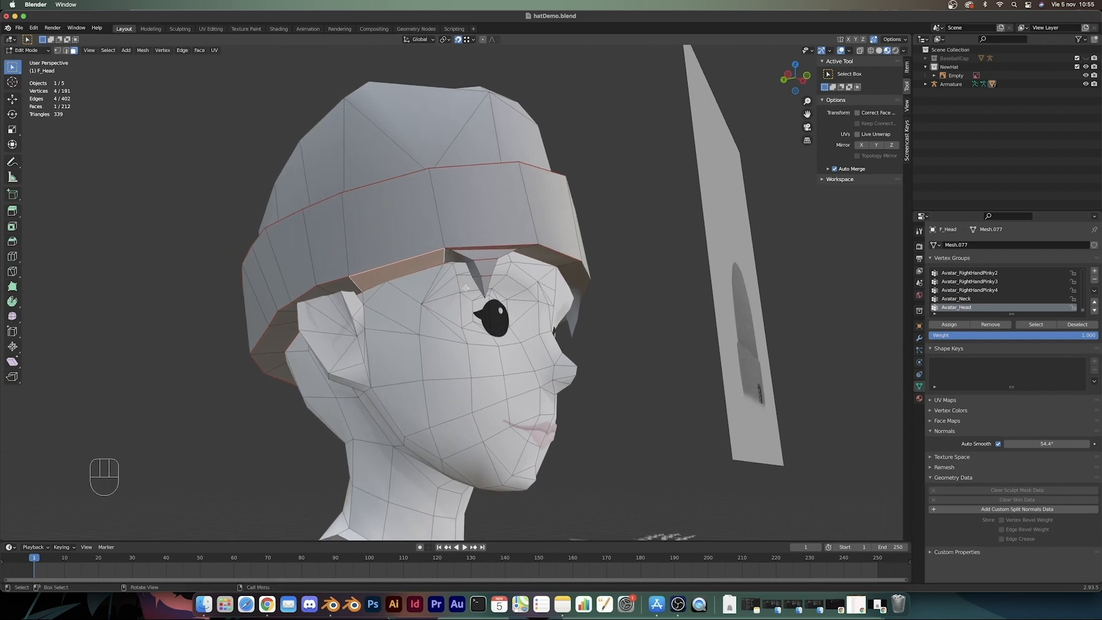
key(i)
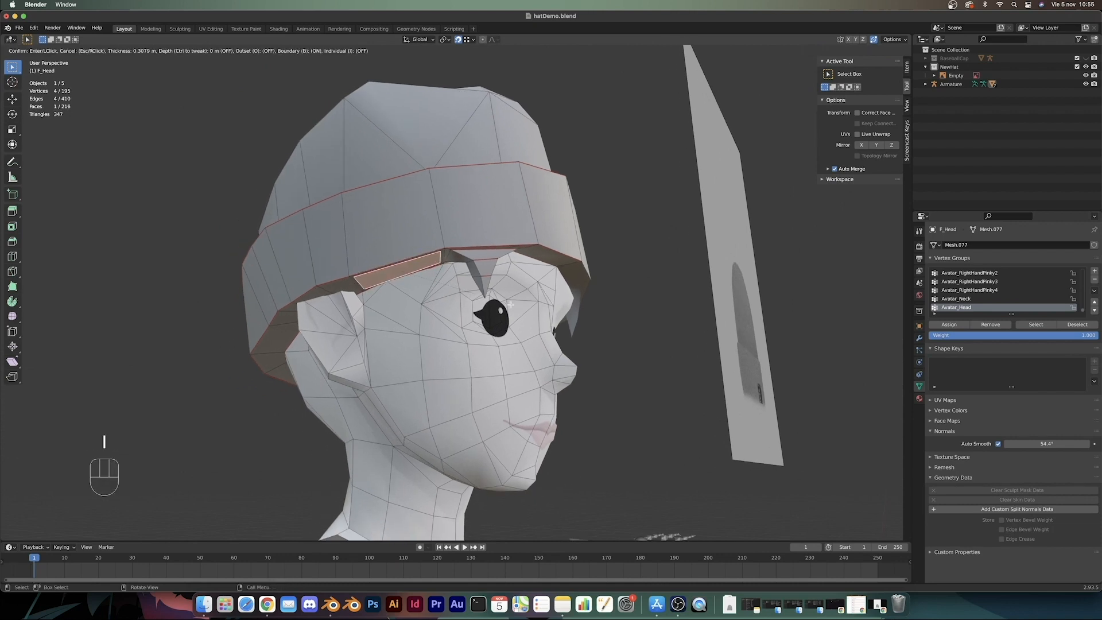
click(511, 303)
middle_drag(511, 303, 452, 335)
key(e)
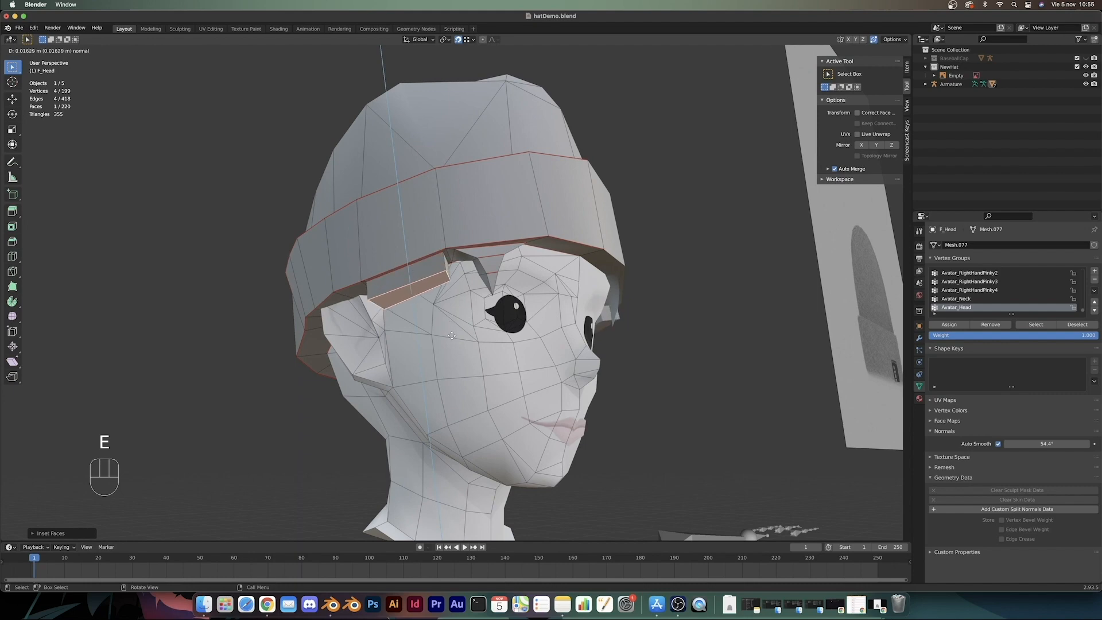
click(452, 339)
Step: In front view, scale down the new lock's end face and shift it slightly toward the face
key(KP_1)
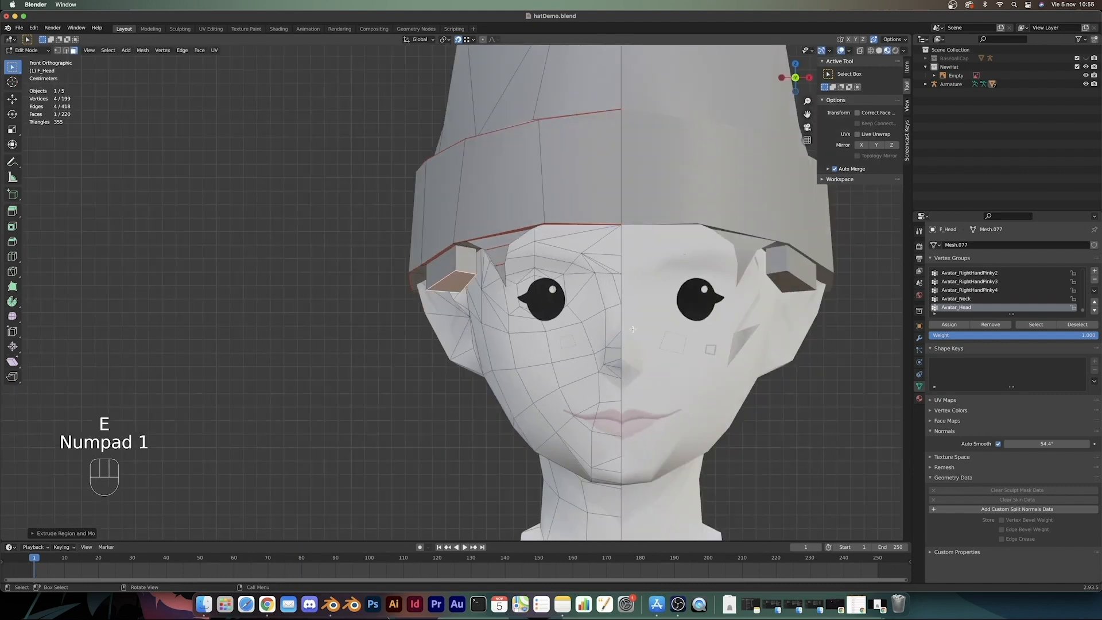
scroll(640, 327, up, 5)
key(s)
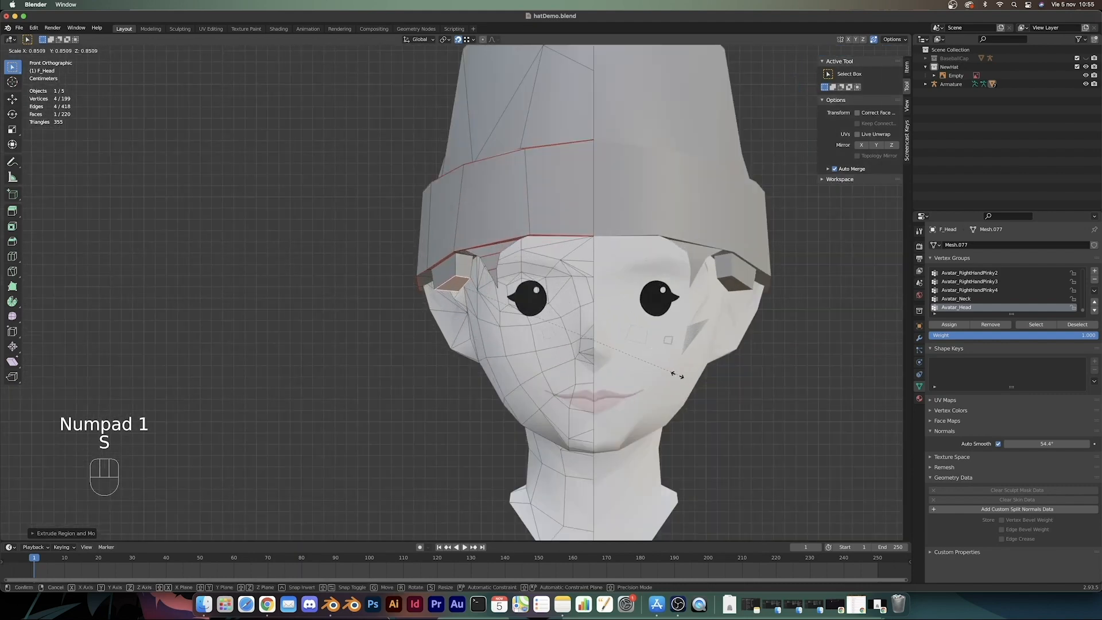
click(647, 361)
key(g)
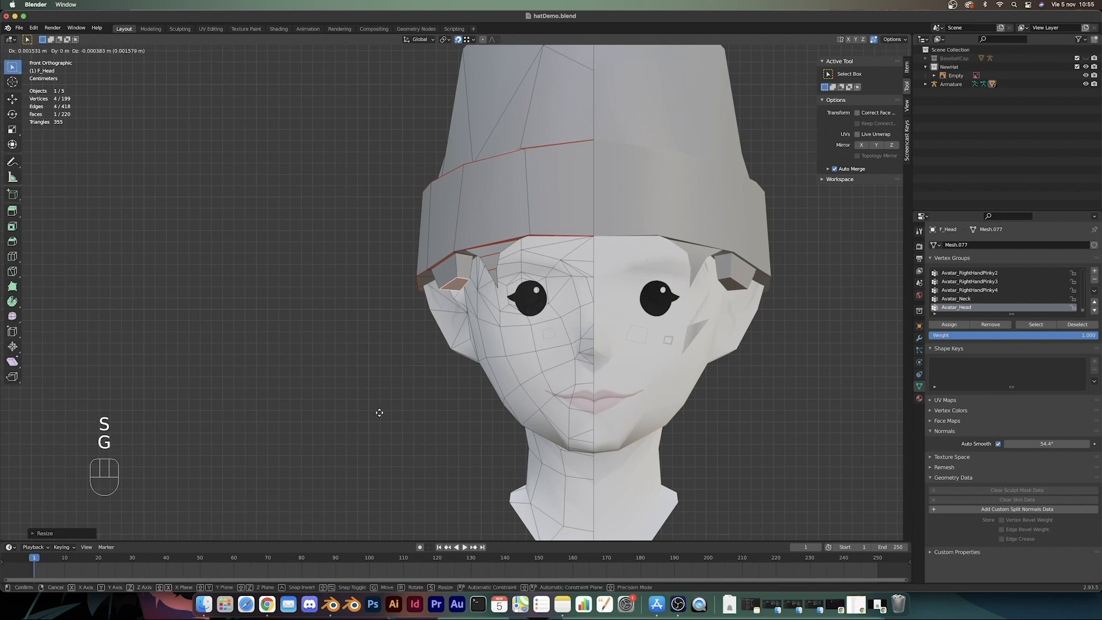
click(379, 407)
Step: Extrude the lock's end face about 0.014 m, shrink it, and nudge it inward
key(e)
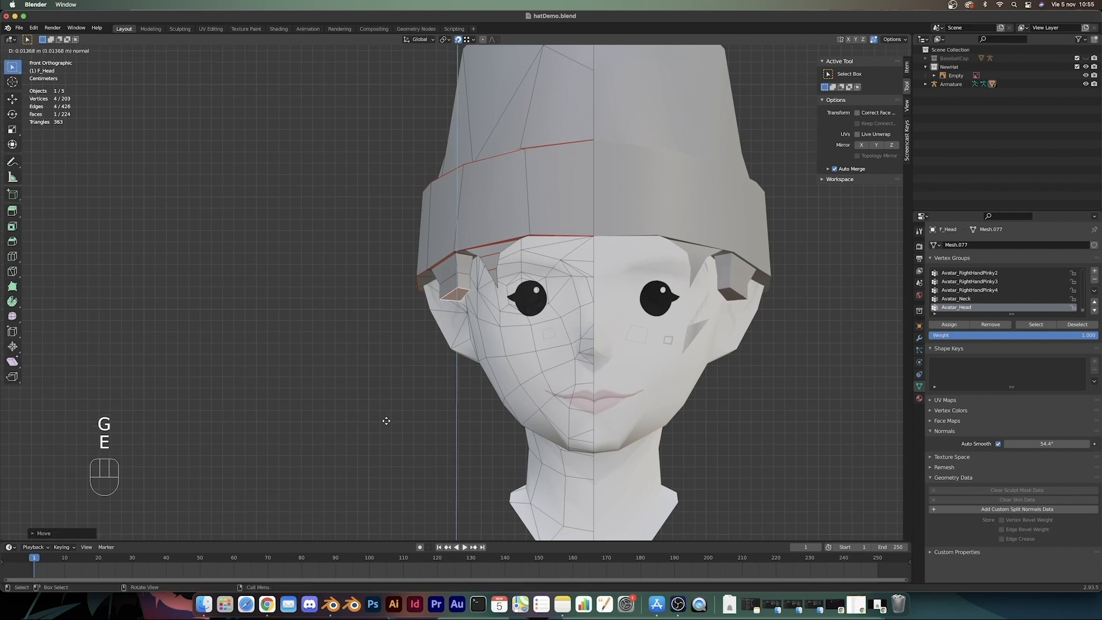
key(s)
click(412, 396)
key(g)
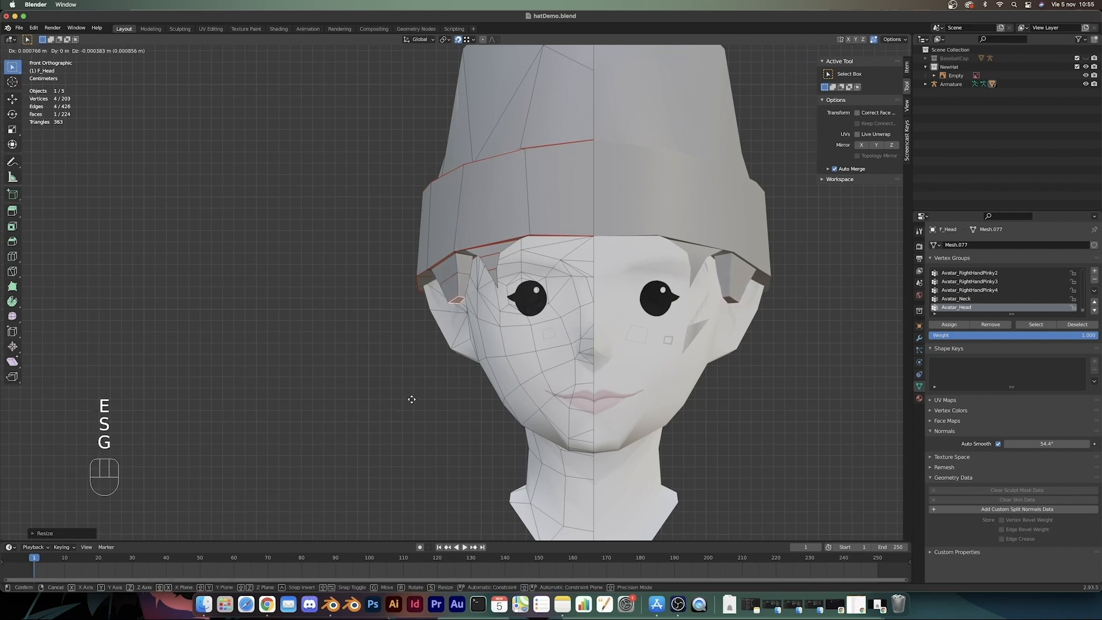
click(417, 399)
Step: Extrude the lock once more, move its end inward about 0.01 m, and scale it down into a narrow tip
scroll(417, 399, down, 8)
scroll(416, 398, up, 8)
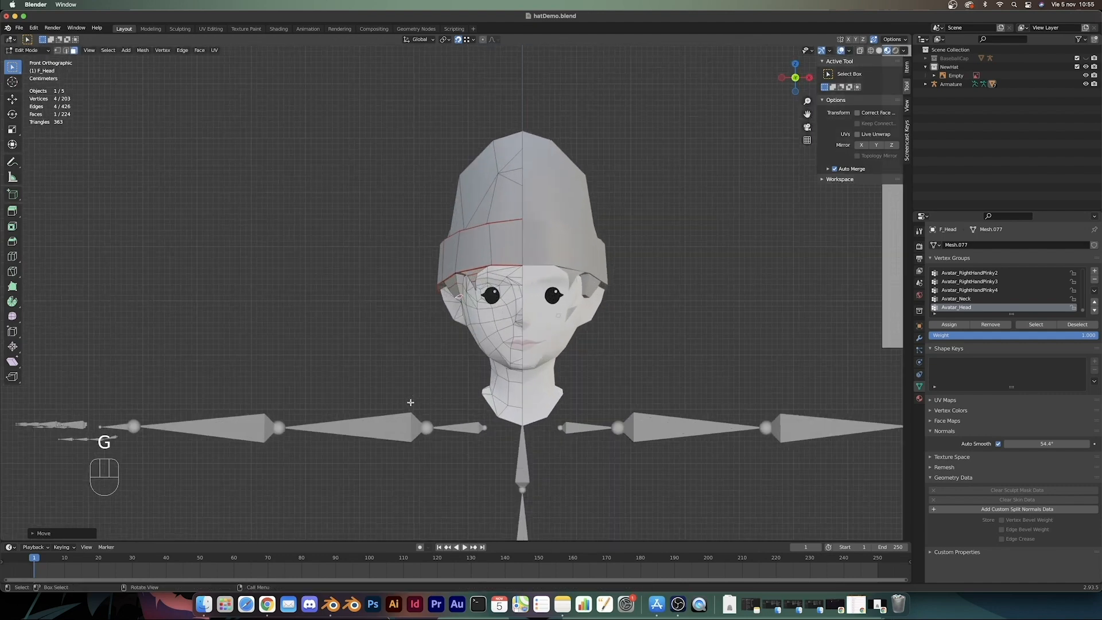
key(e)
click(423, 411)
key(s)
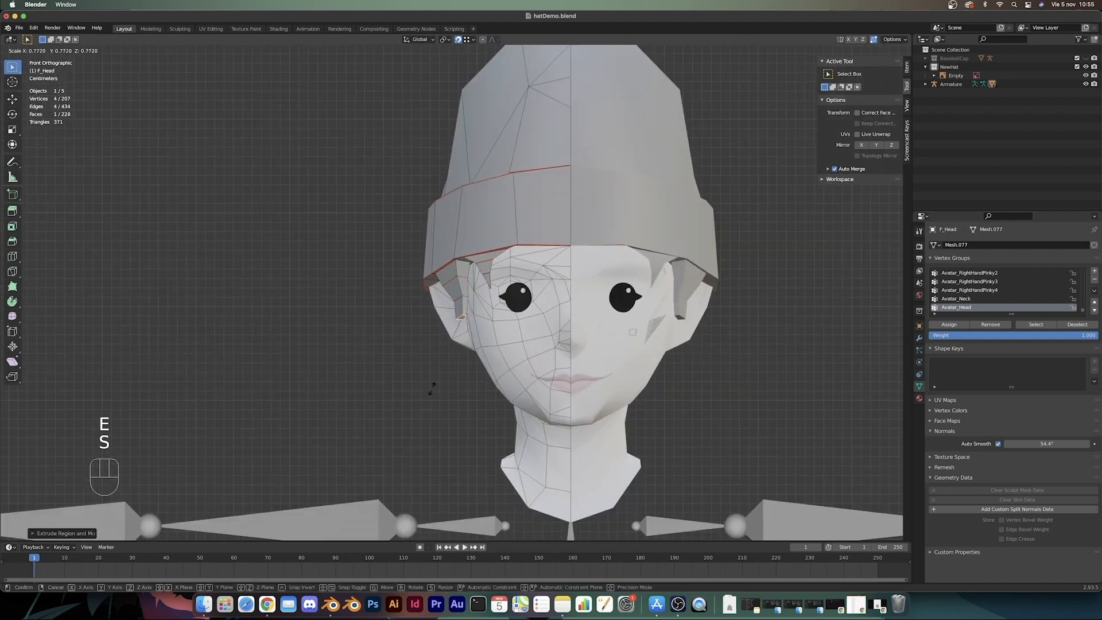
click(435, 367)
key(g)
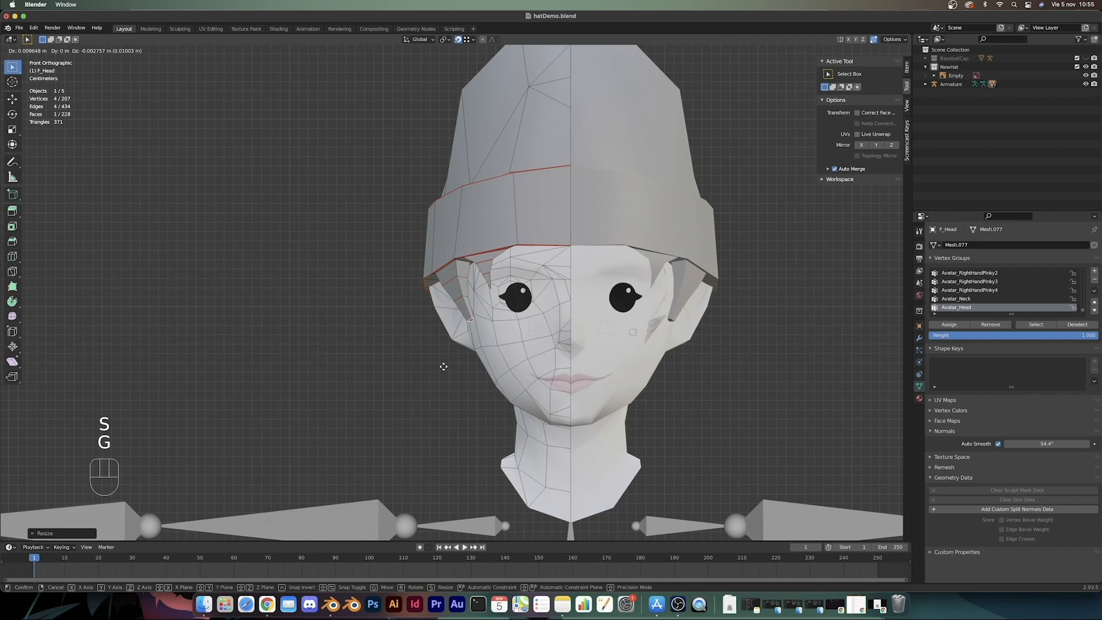
click(446, 369)
key(s)
click(457, 380)
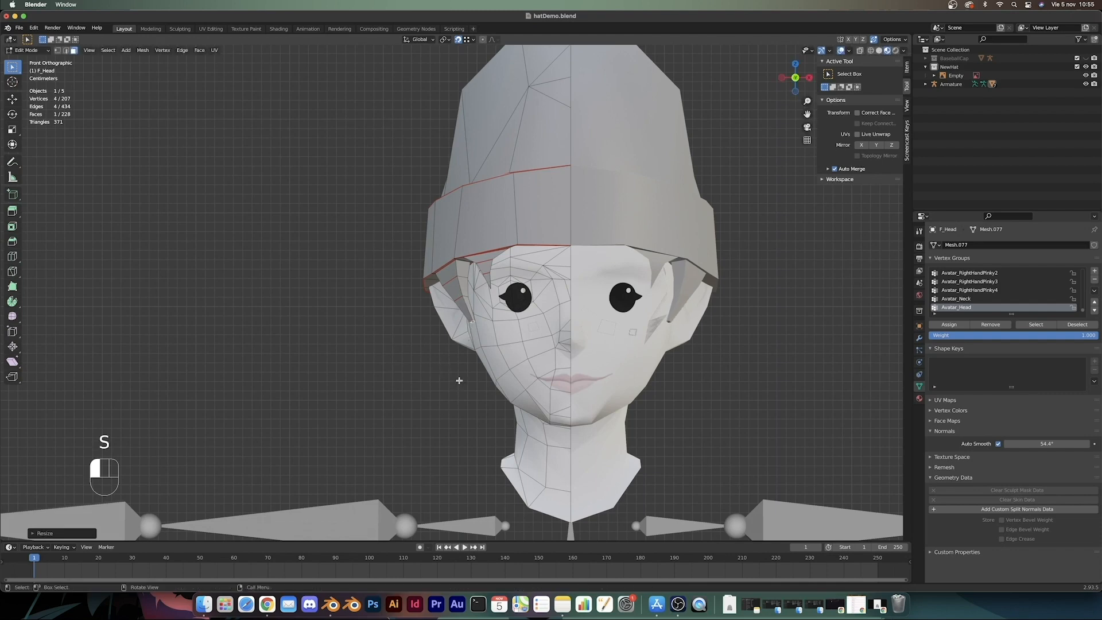
Step: Check the lock in object mode, select the brim's underside face in front of the ear, and inset it
key(Tab)
scroll(456, 389, down, 7)
middle_drag(435, 418, 436, 359)
key(Tab)
scroll(463, 344, up, 4)
click(458, 344)
shift+middle_drag(442, 367, 461, 303)
middle_drag(461, 303, 537, 412)
key(i)
click(538, 409)
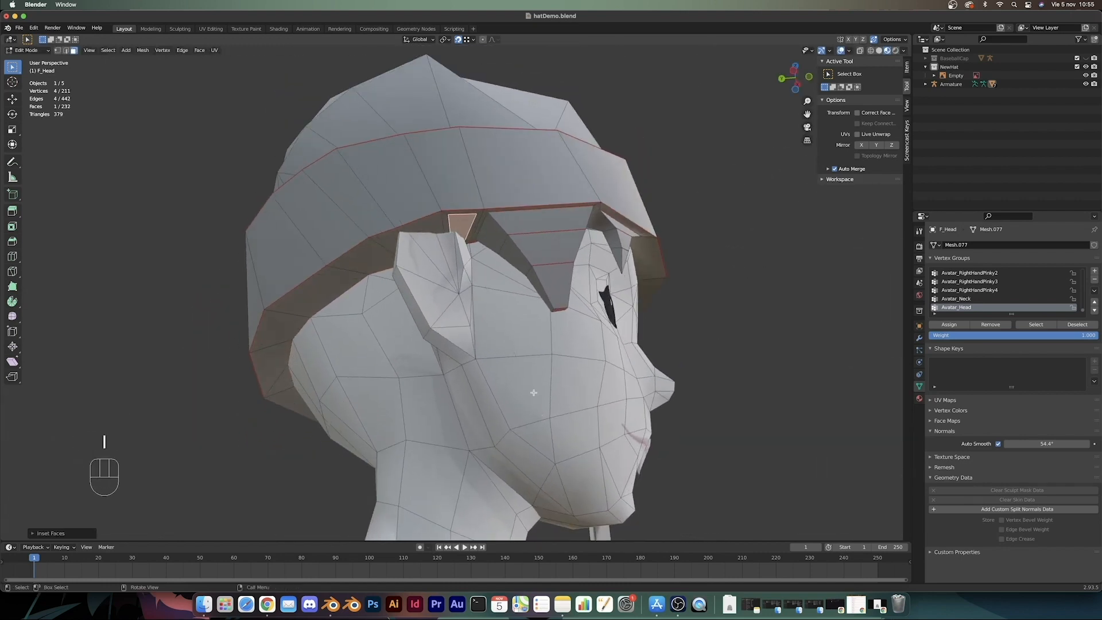
Step: Extrude the inset face in front of the ear downward and scale its end face in front view
key(e)
click(538, 404)
key(KP_1)
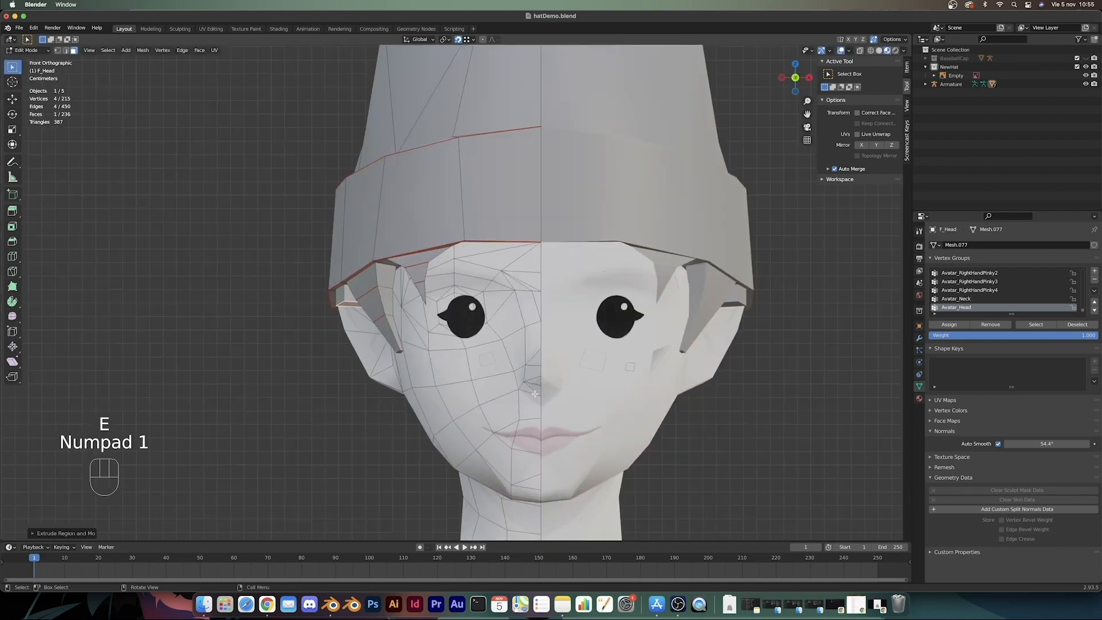
shift+middle_drag(537, 390, 565, 344)
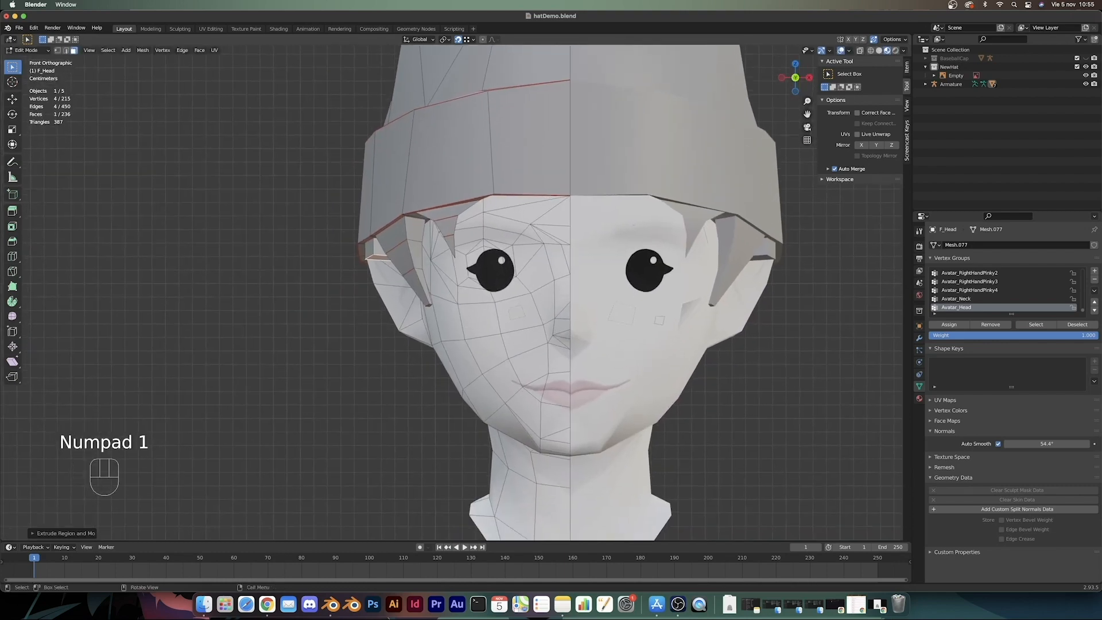
key(s)
click(321, 410)
Step: Extrude the ear-side lock about 0.016 m further, then scale and rotate its end face to angle it inward
key(e)
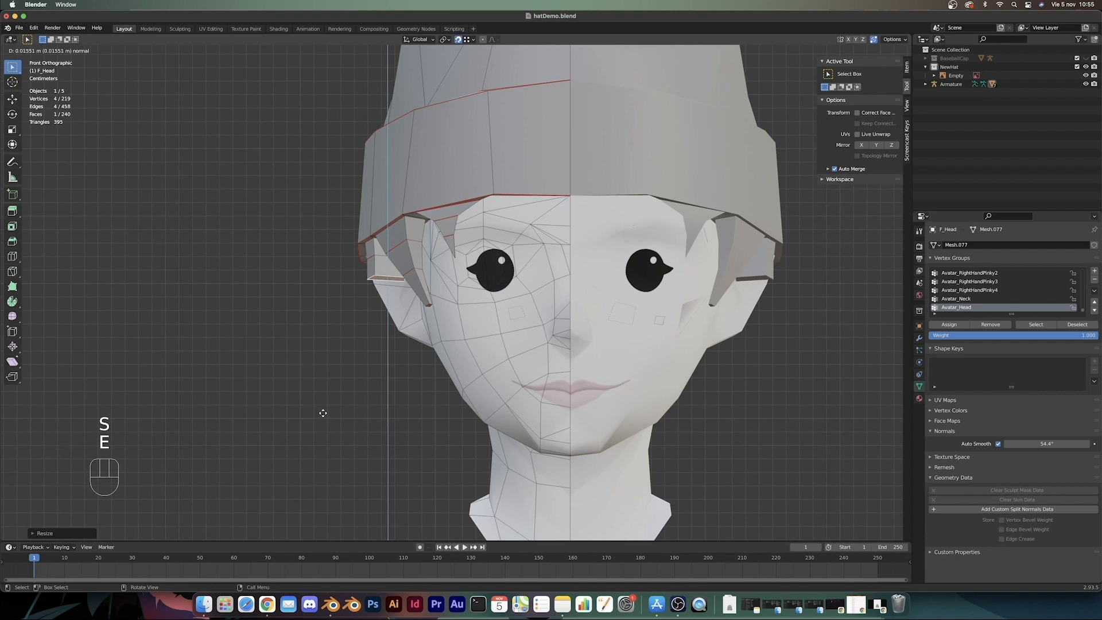
key(s)
key(r)
click(321, 392)
Step: Extrude another segment of the ear-side lock, shrink its end face, and move and rotate it to curve outward
key(e)
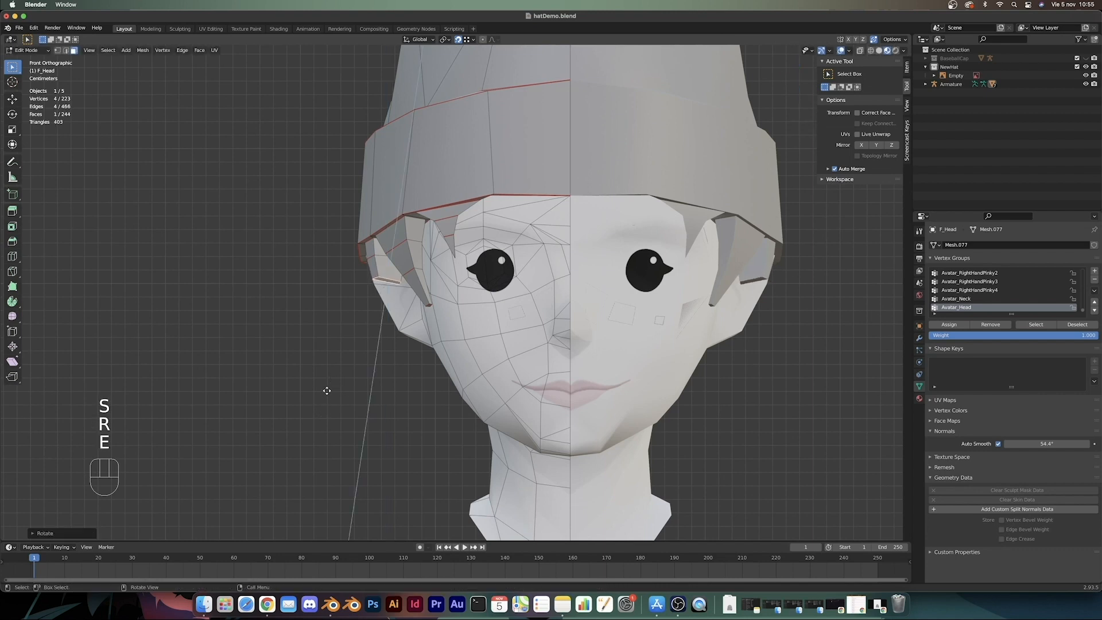
key(s)
click(339, 353)
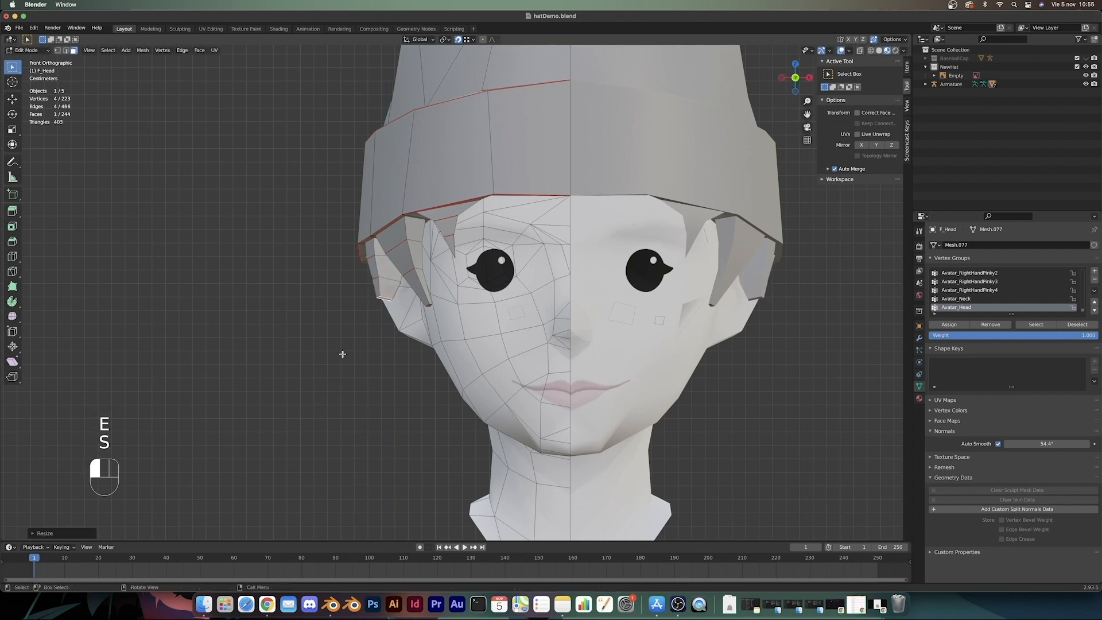
key(g)
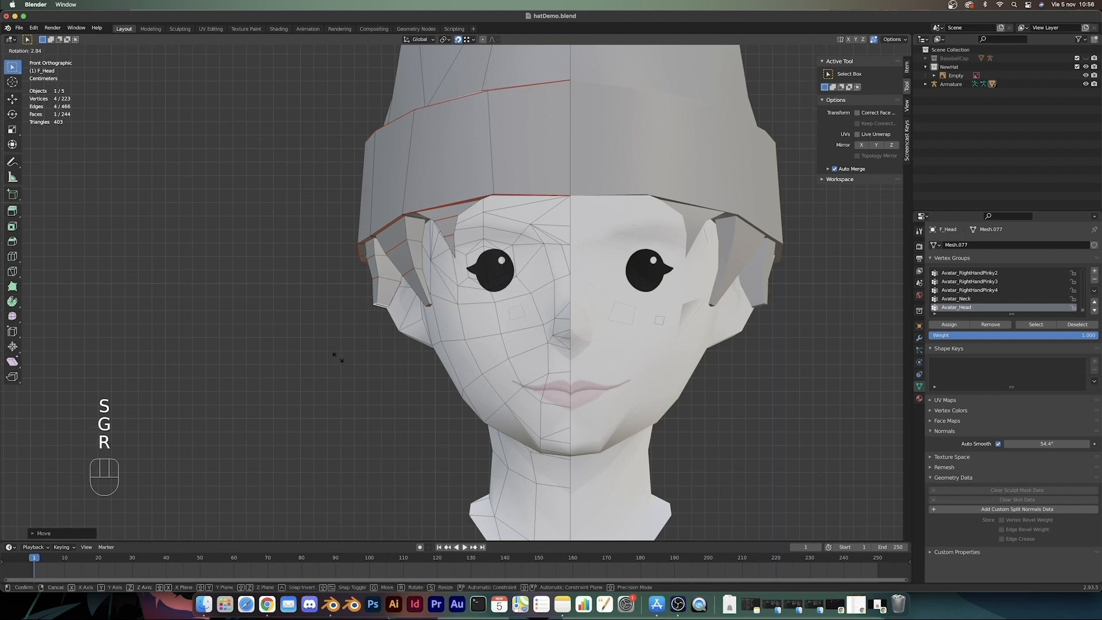
click(337, 357)
Step: Extrude the ear-side lock's last segment, scale it down to a tip, shift it outward, and check it in object mode
key(e)
key(s)
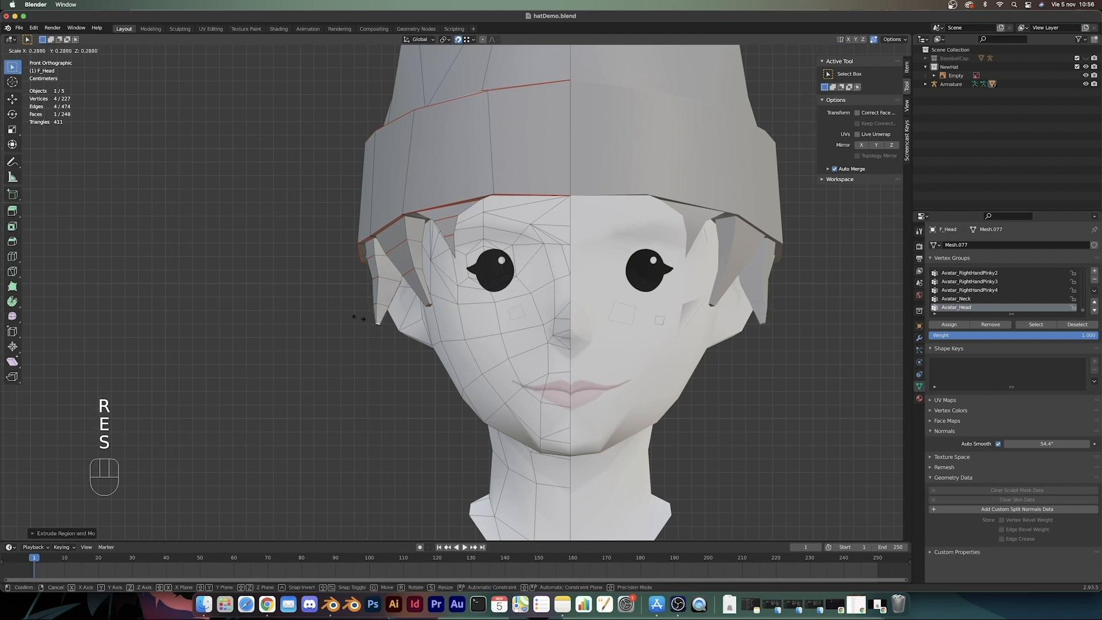
click(363, 374)
key(g)
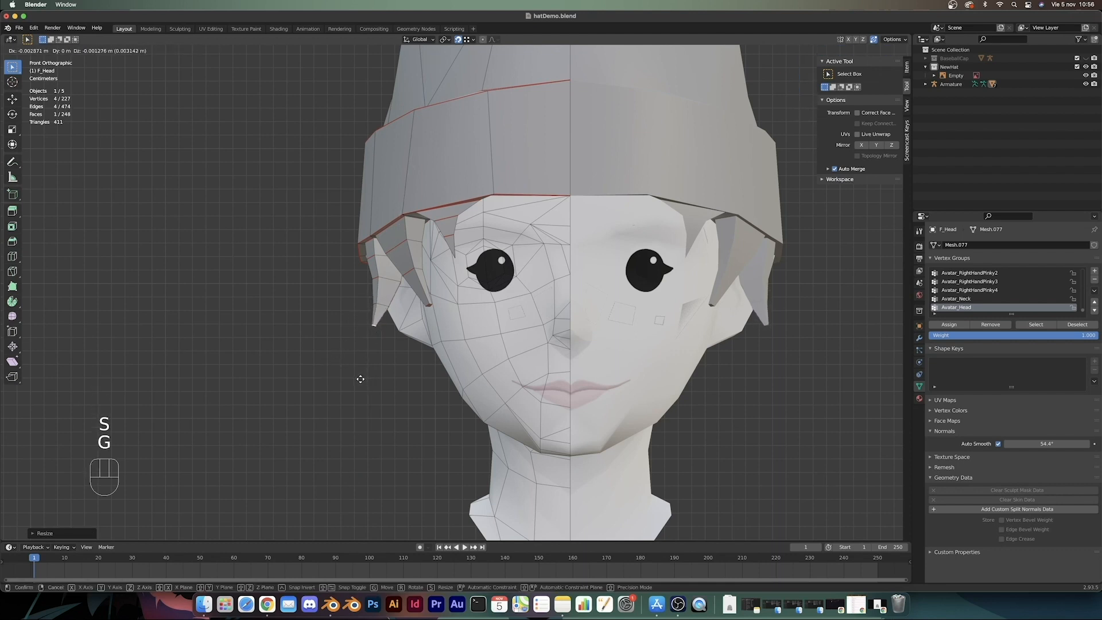
click(358, 379)
scroll(358, 380, down, 8)
key(Tab)
scroll(358, 382, down, 2)
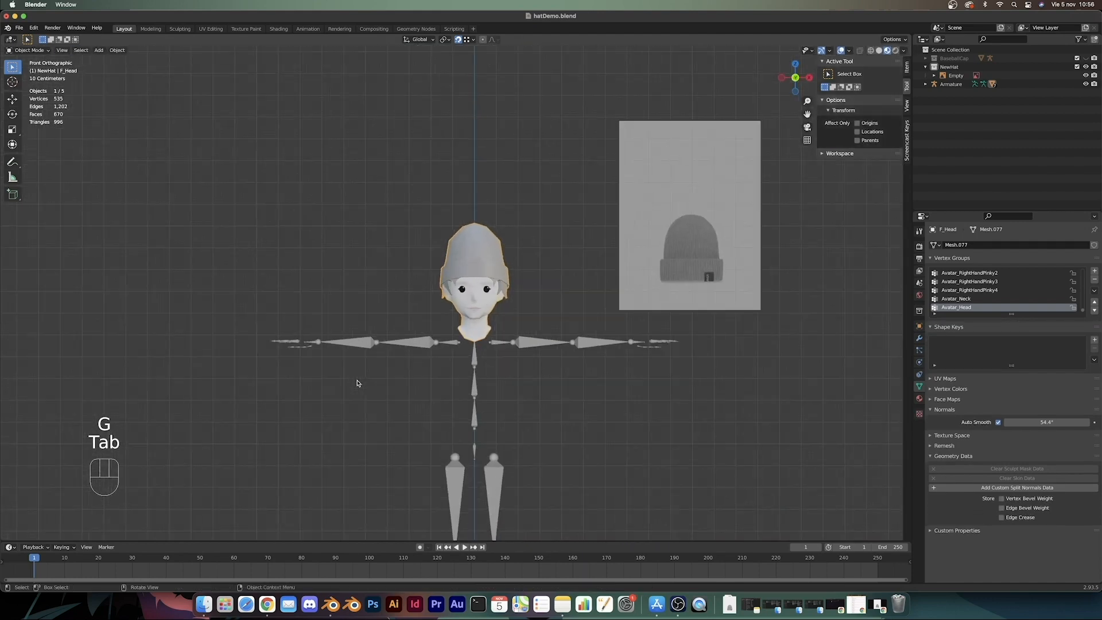
Step: Return to edit mode and inset the brim's underside face above the ear
middle_drag(357, 382, 485, 342)
scroll(453, 372, up, 6)
key(Tab)
scroll(472, 341, up, 2)
middle_drag(489, 270, 486, 279)
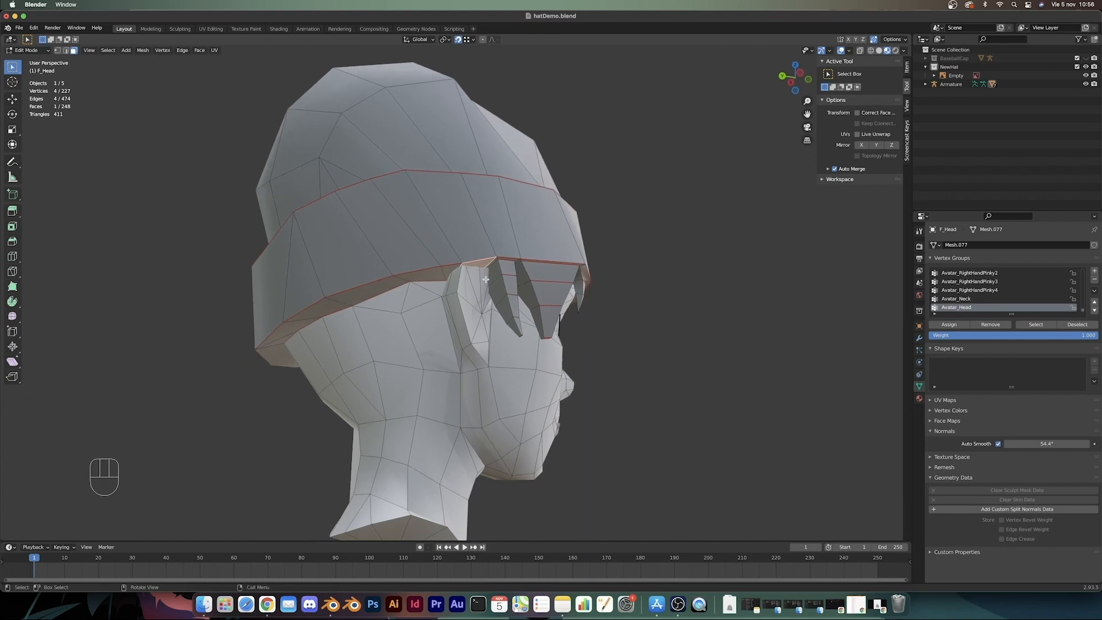
key(i)
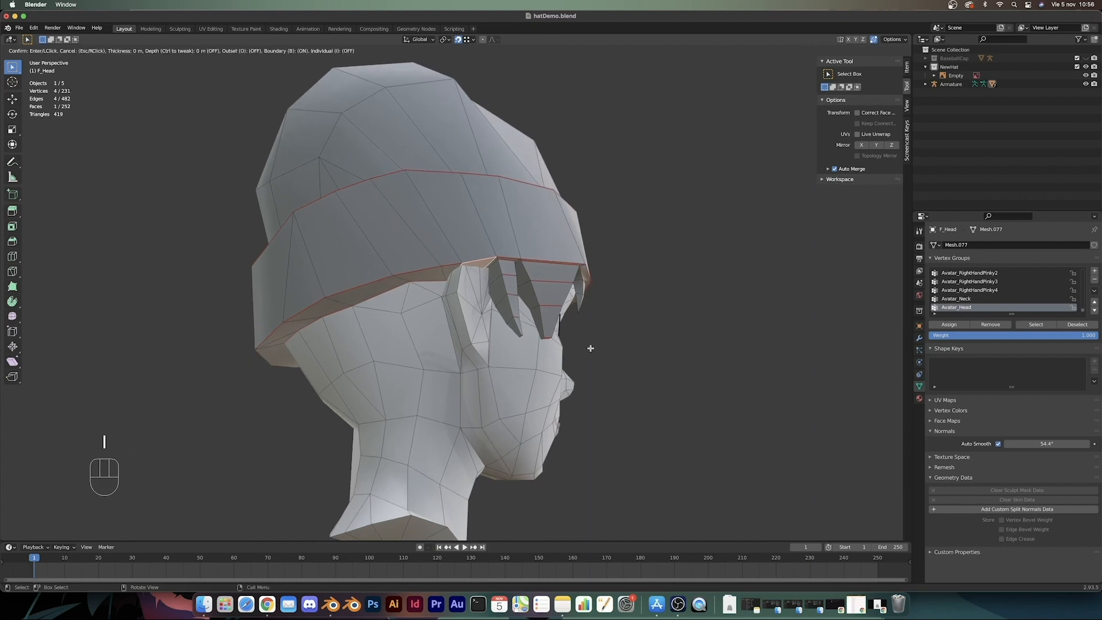
click(556, 318)
middle_drag(573, 328, 571, 384)
Step: Extrude the inset face above the ear downward and scale its end face in side view
key(KP_1)
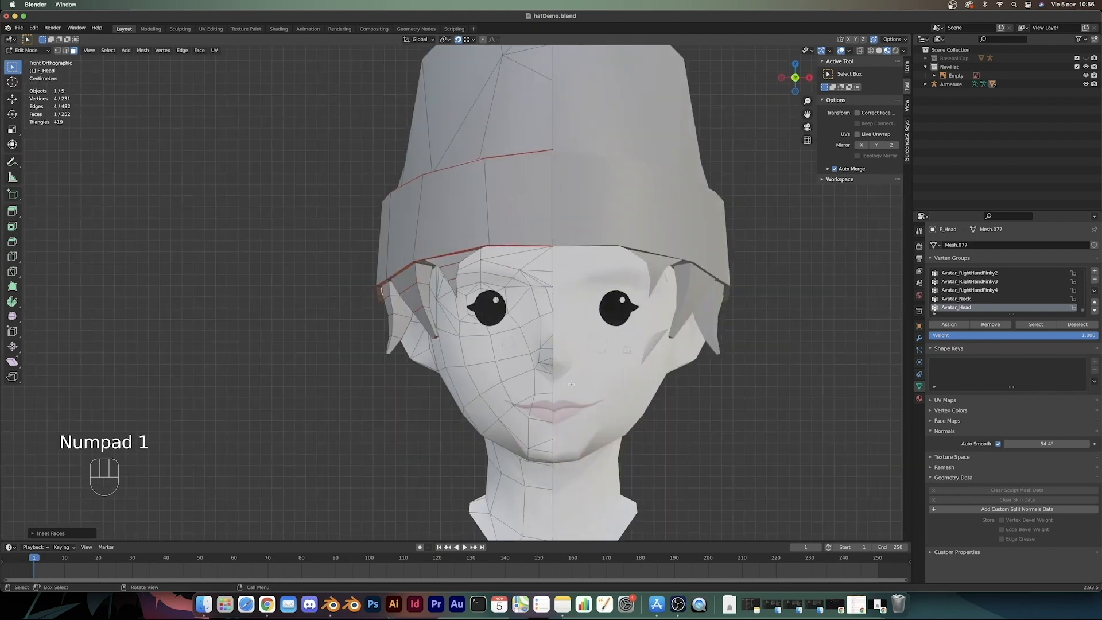
shift+middle_drag(471, 433, 502, 416)
key(e)
click(449, 397)
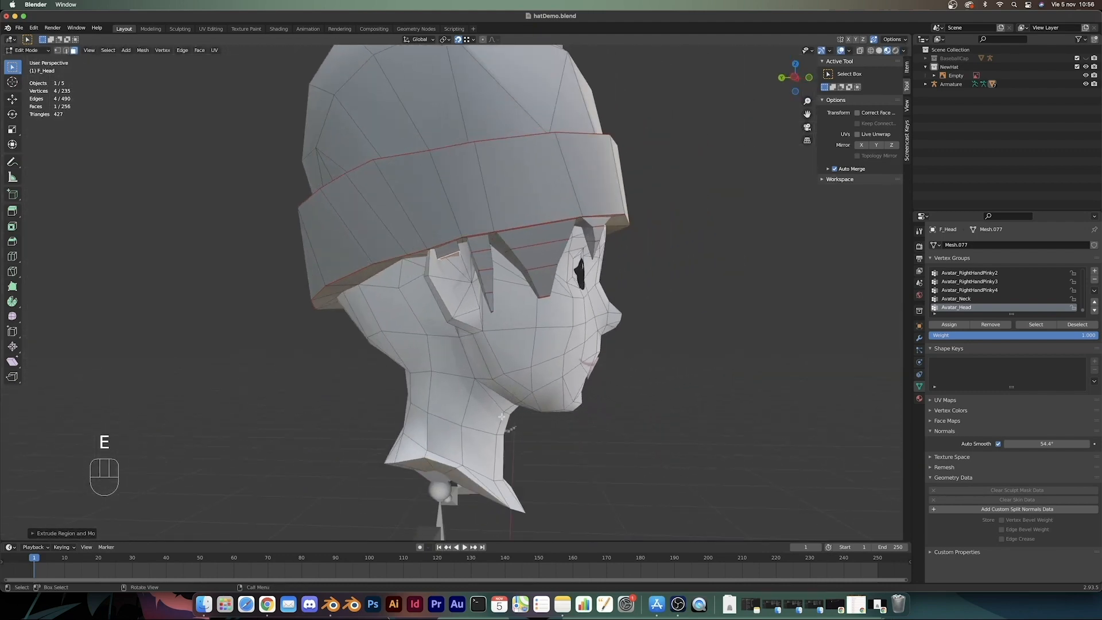
key(KP_3)
key(KP_9)
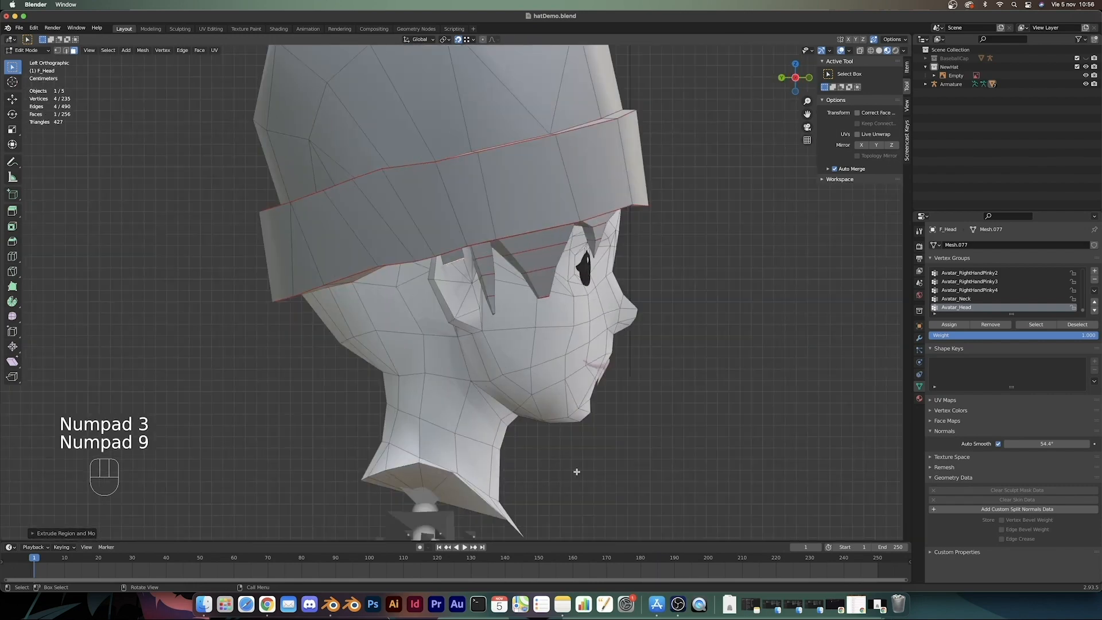
key(s)
click(561, 443)
Step: Move the end face of the lock above the ear along X to adjust its offset from the head
middle_drag(561, 443, 627, 438)
key(g)
key(x)
click(630, 436)
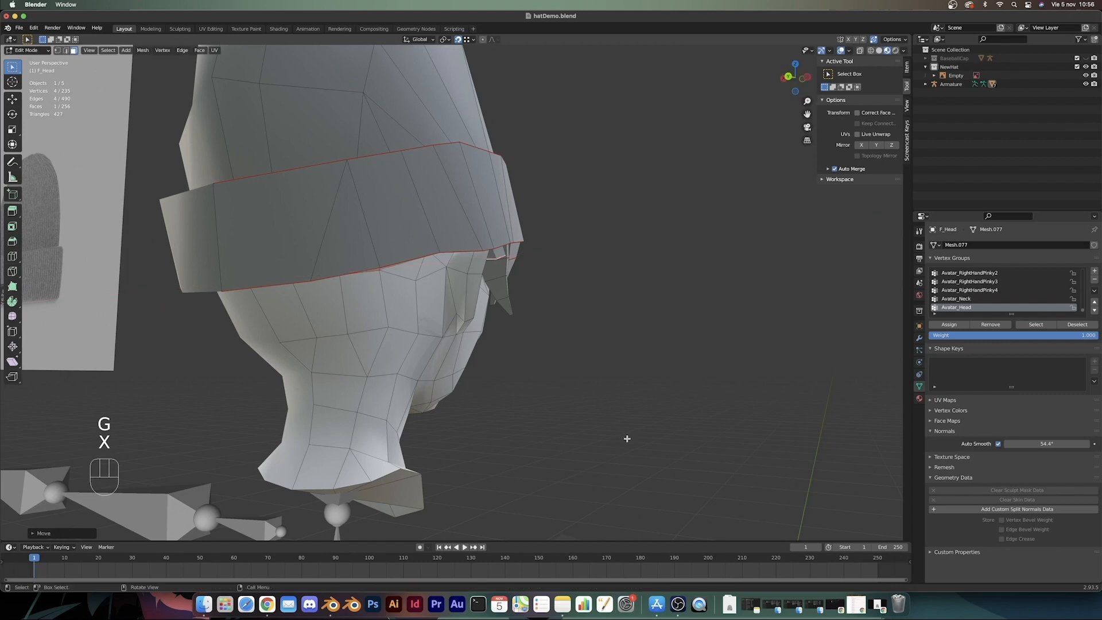
Step: In front view, extrude a second segment of the lock above the ear and scale down its end face
key(KP_1)
key(e)
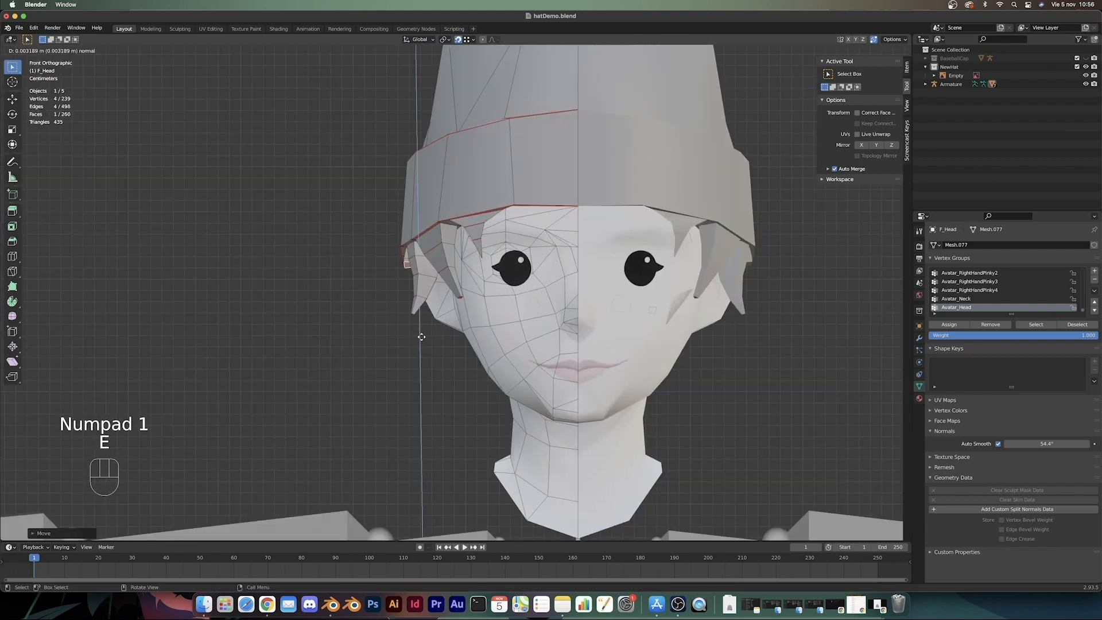
key(s)
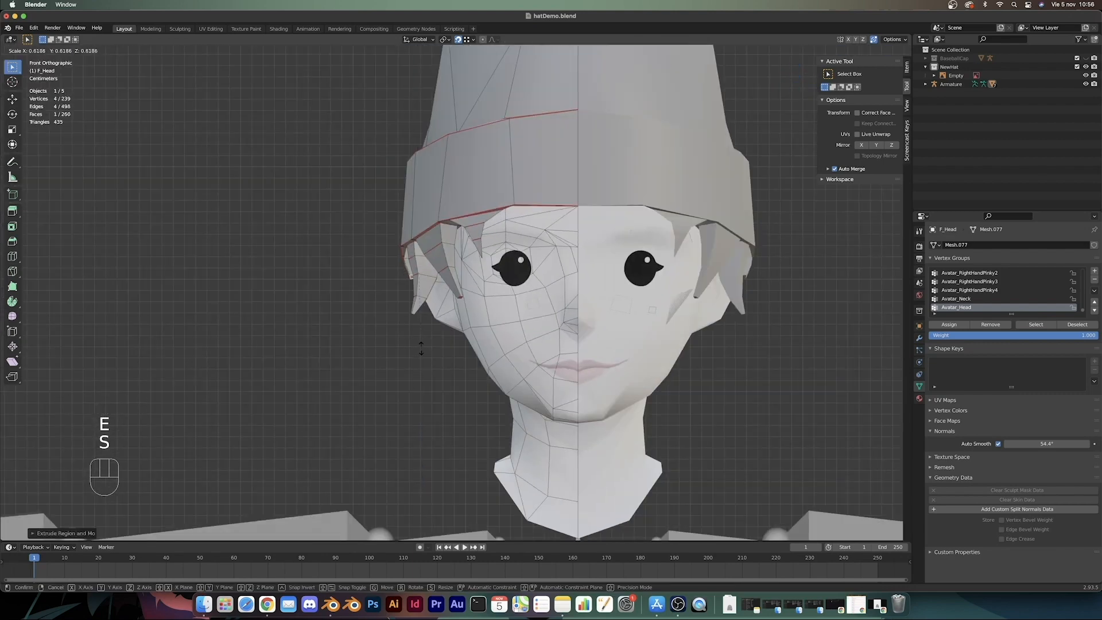
click(421, 348)
Step: Extrude the final segment of the lock above the ear, then scale, rotate, and reposition its end to form an outward-pointing tip
key(e)
click(423, 399)
key(s)
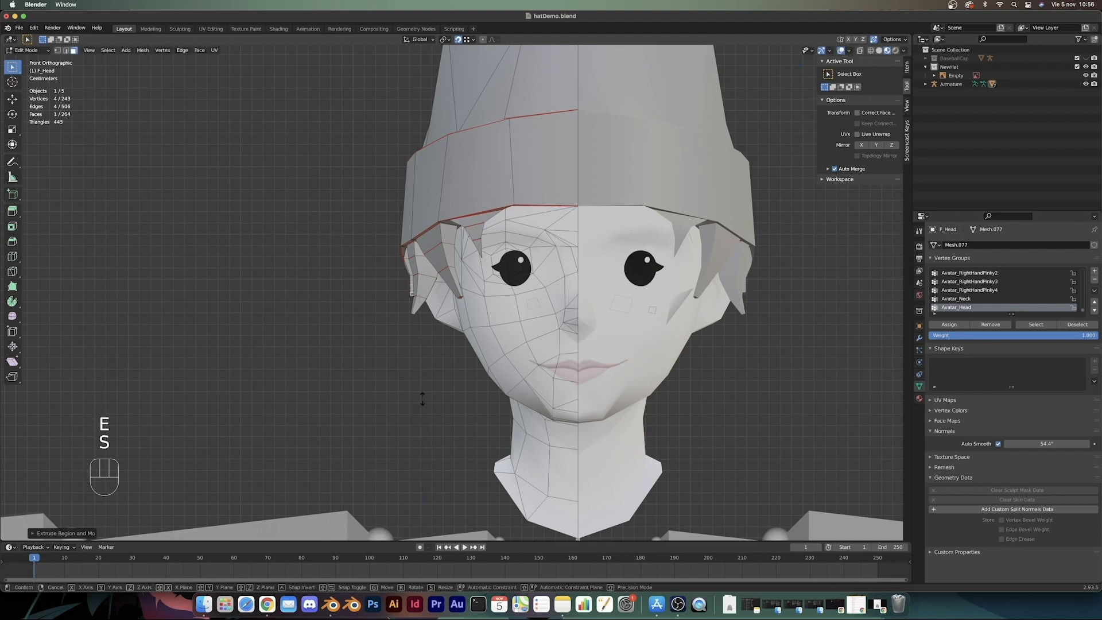
click(418, 369)
key(g)
click(416, 421)
key(r)
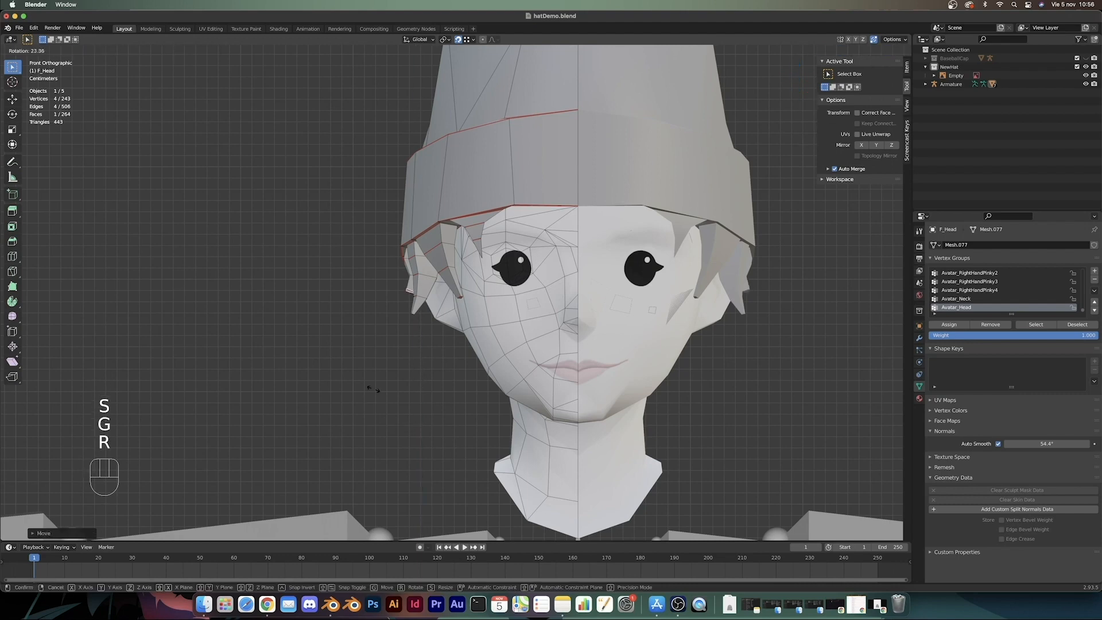
key(g)
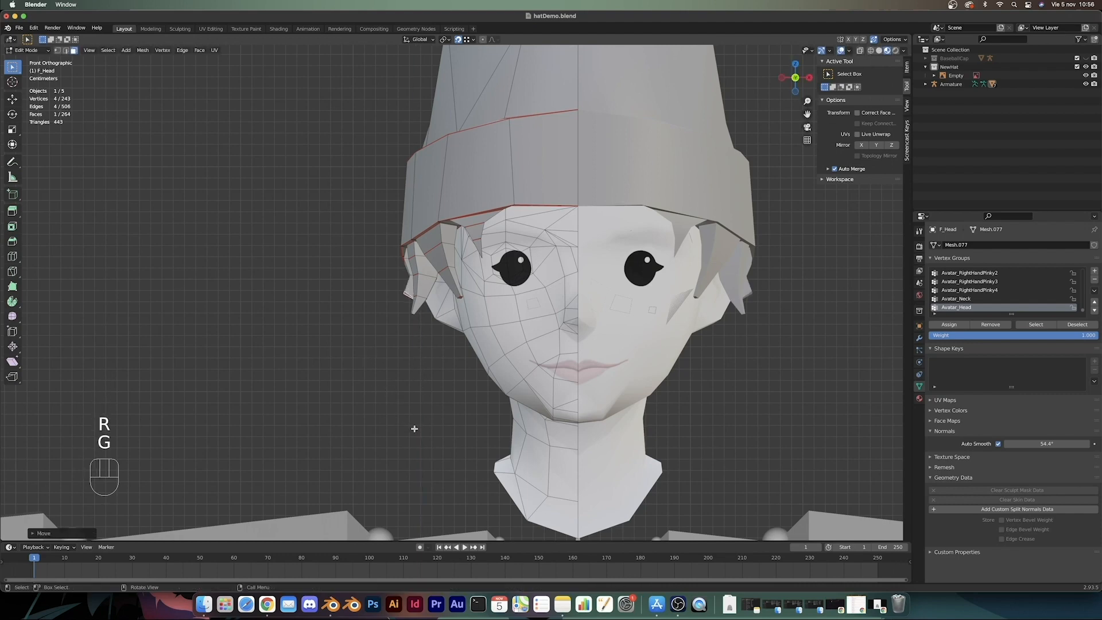
key(s)
click(404, 333)
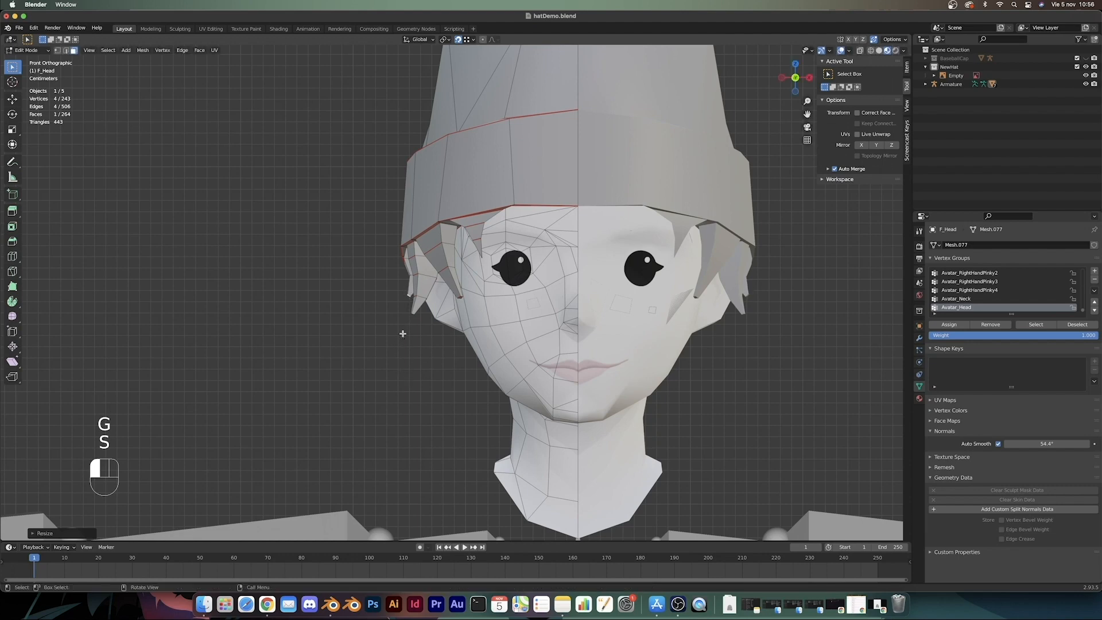
Step: Inset the underside face of the hat brim just behind the ear to start a hair strand
middle_drag(401, 330, 479, 322)
key(Tab)
scroll(505, 376, up, 6)
key(Tab)
shift+middle_drag(479, 322, 448, 275)
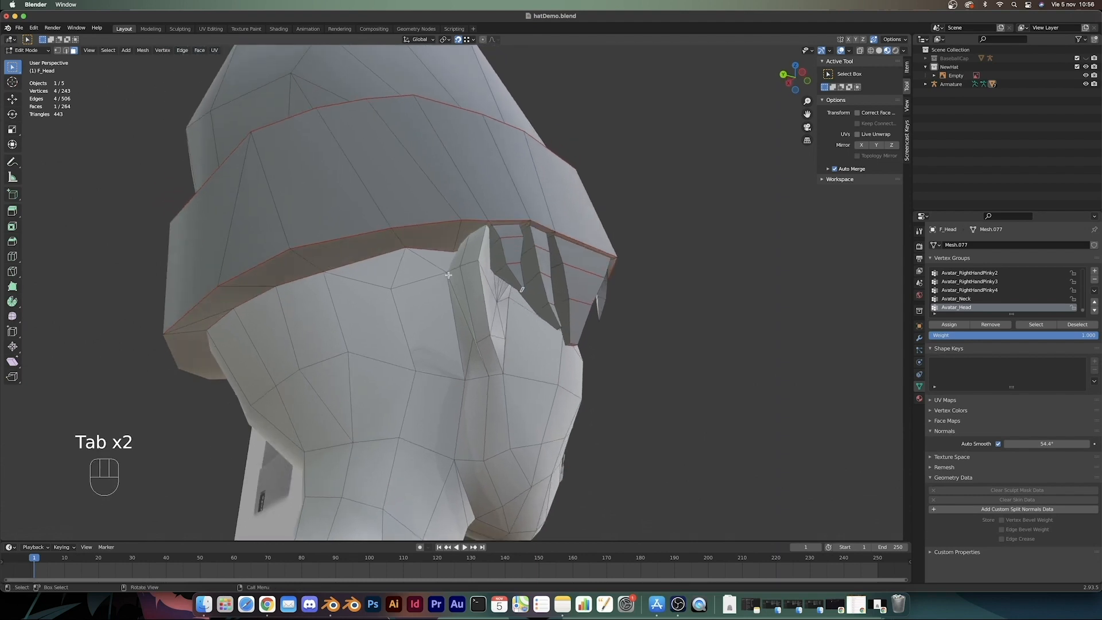
click(443, 229)
middle_drag(443, 229, 624, 358)
key(i)
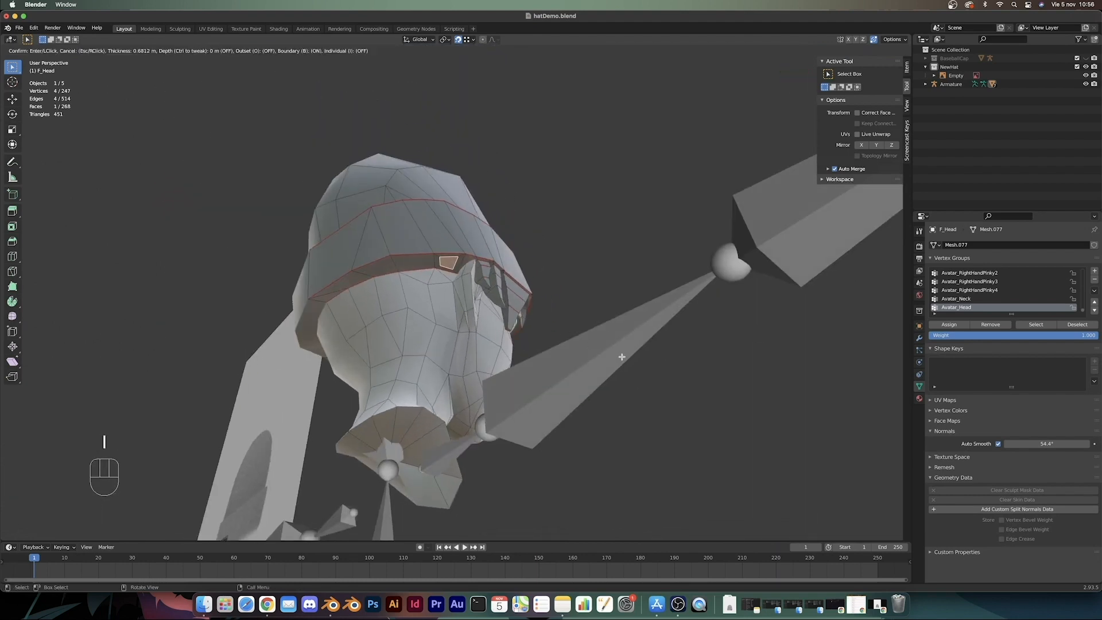
click(622, 357)
Step: Extrude the inset face downward as a strand's first segment, scaling, shifting it along Y and rotating it
key(e)
middle_drag(544, 324, 572, 398)
click(536, 350)
key(s)
click(546, 342)
key(g)
key(y)
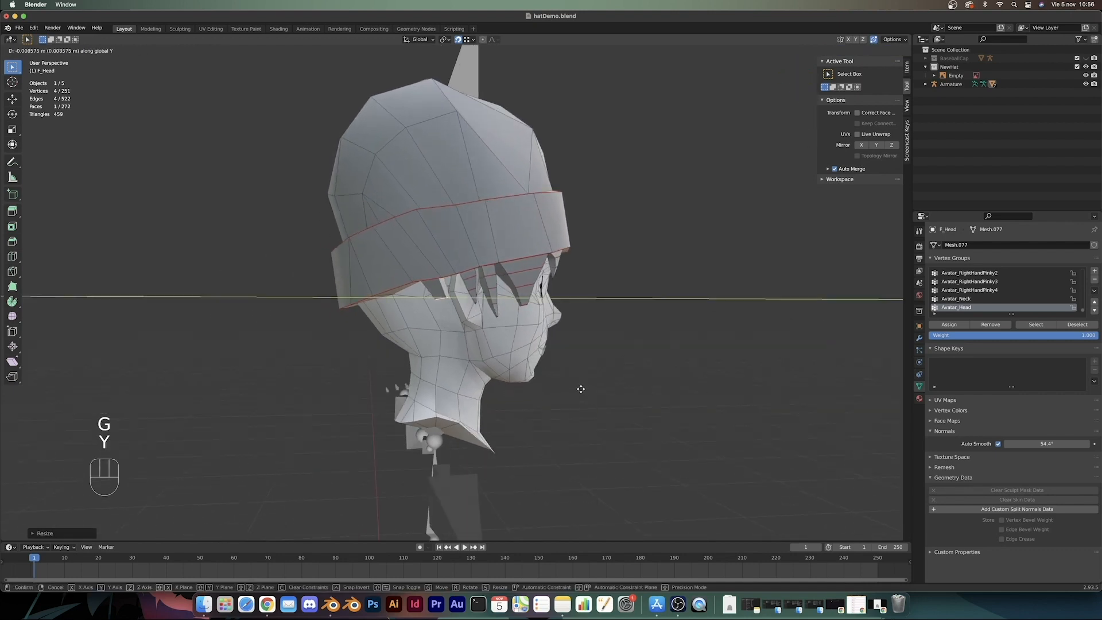
click(577, 387)
key(r)
click(585, 341)
Step: Extrude two more segments of the strand behind the ear and shrink the end to a point
key(e)
click(585, 357)
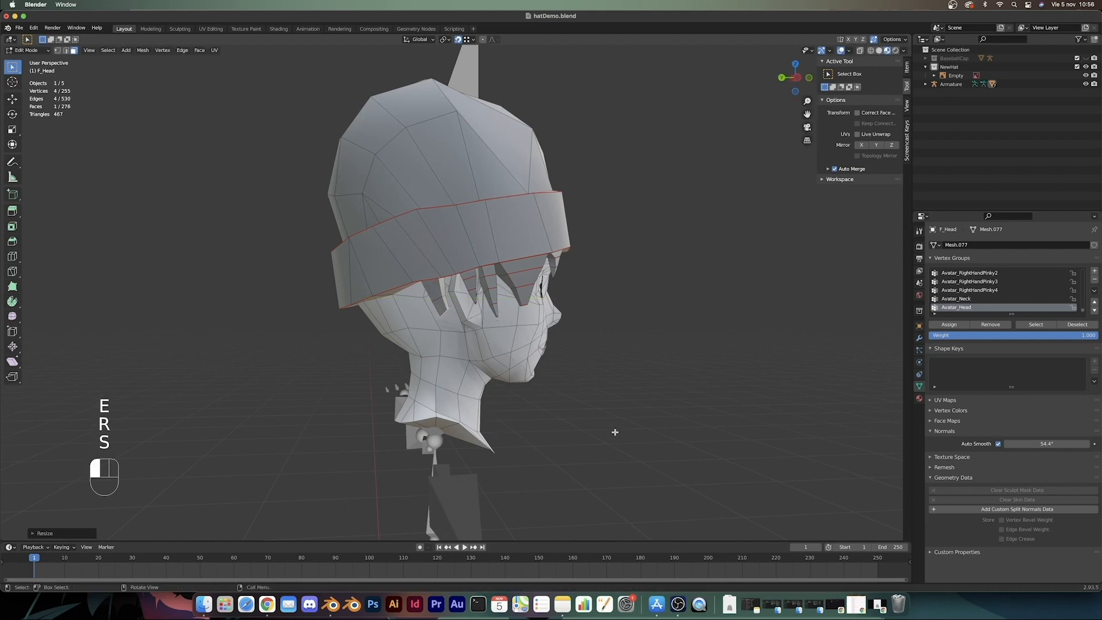
key(g)
click(614, 432)
key(e)
click(616, 435)
key(s)
click(614, 431)
key(Tab)
key(Tab)
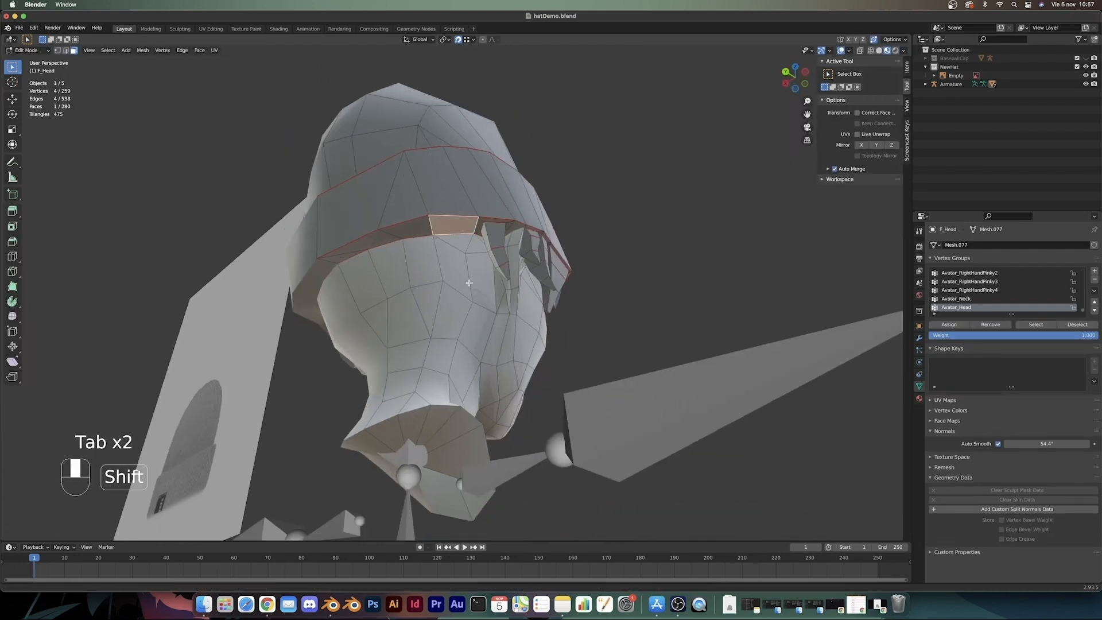
Step: Extrude a second hair strand from the next underside brim face and rotate its end in the back view
middle_drag(469, 282, 698, 325)
key(KP_1)
key(KP_9)
key(e)
key(super+z)
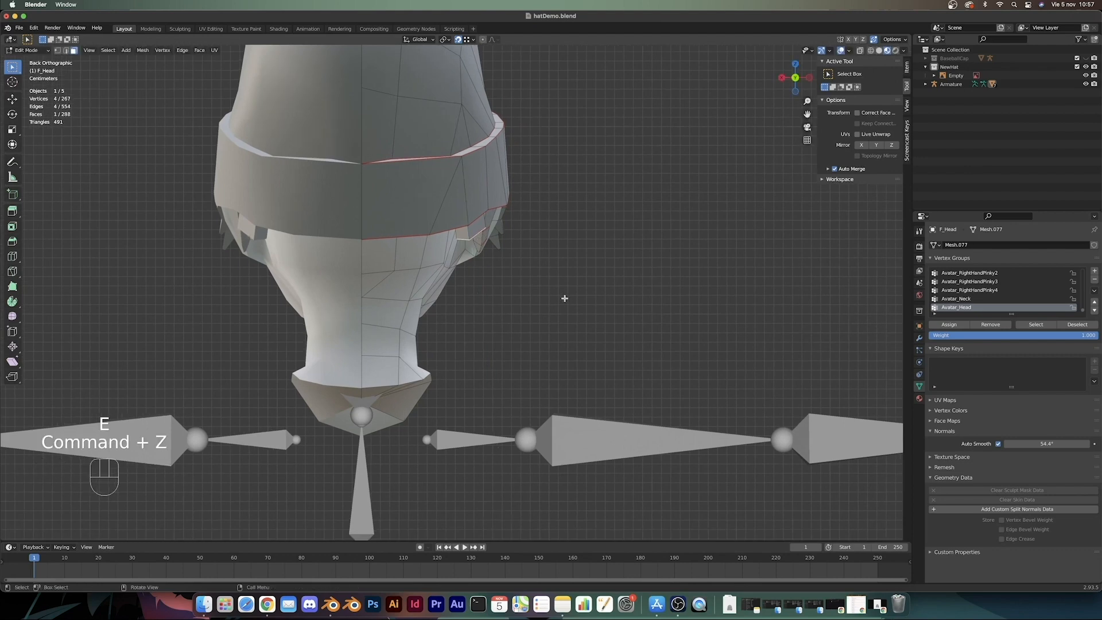
key(e)
click(546, 307)
key(r)
click(553, 310)
Step: Extrude the second strand further, scale its end down to a tip and move the tip into place
key(e)
click(546, 317)
key(s)
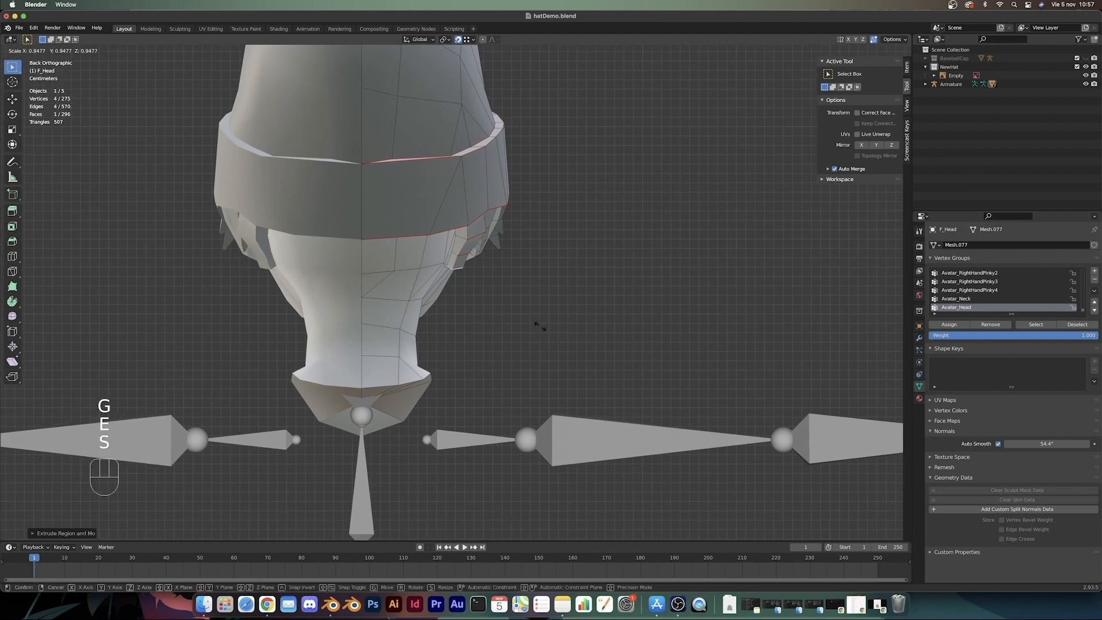
click(536, 324)
key(g)
click(528, 316)
scroll(526, 315, down, 3)
Step: Inset the next underside brim face toward the back of the head to start a third strand
key(KP_1)
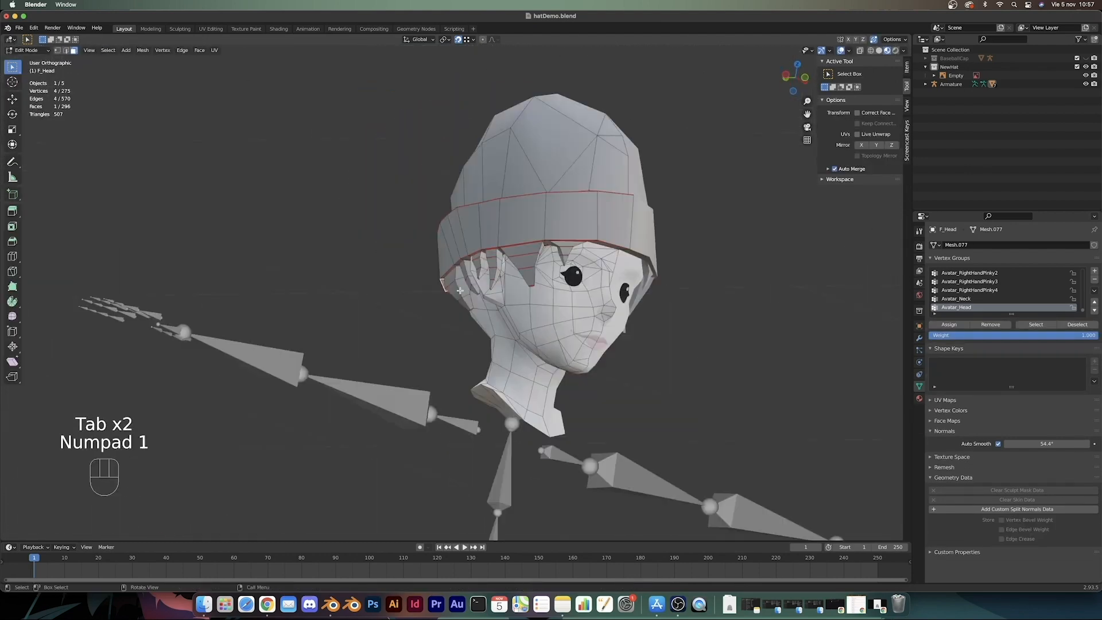
key(KP_9)
key(e)
click(560, 337)
key(super+z)
middle_drag(560, 337, 487, 316)
key(i)
click(447, 349)
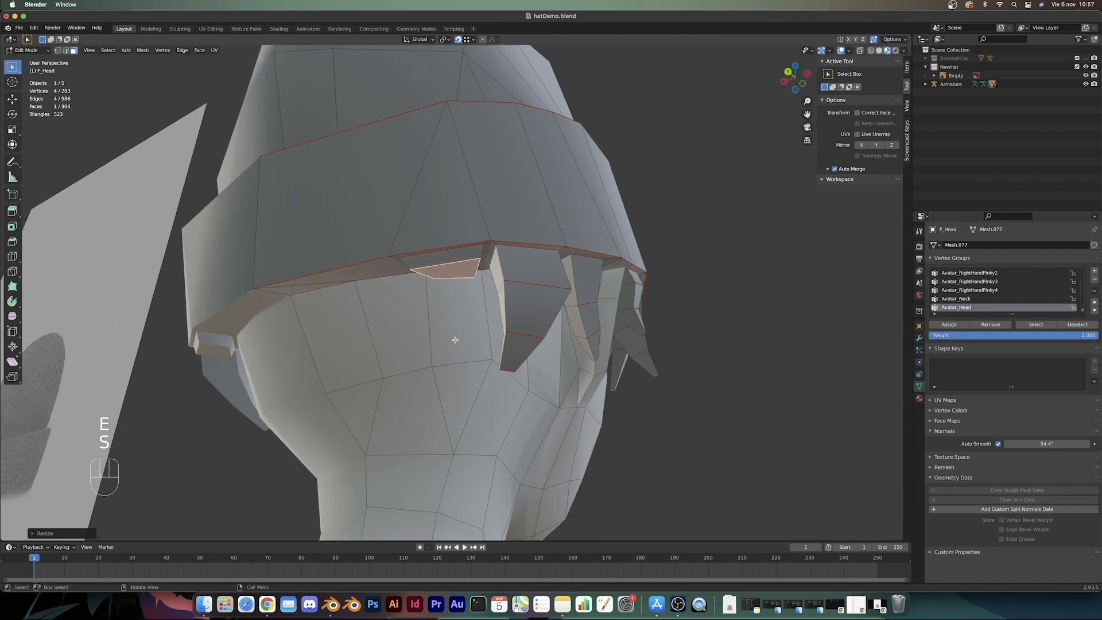
Step: Scale, rotate and move the third strand's base face in the back view
key(5)
key(KP_1)
key(KP_9)
key(e)
key(super+z)
key(g)
key(r)
click(497, 400)
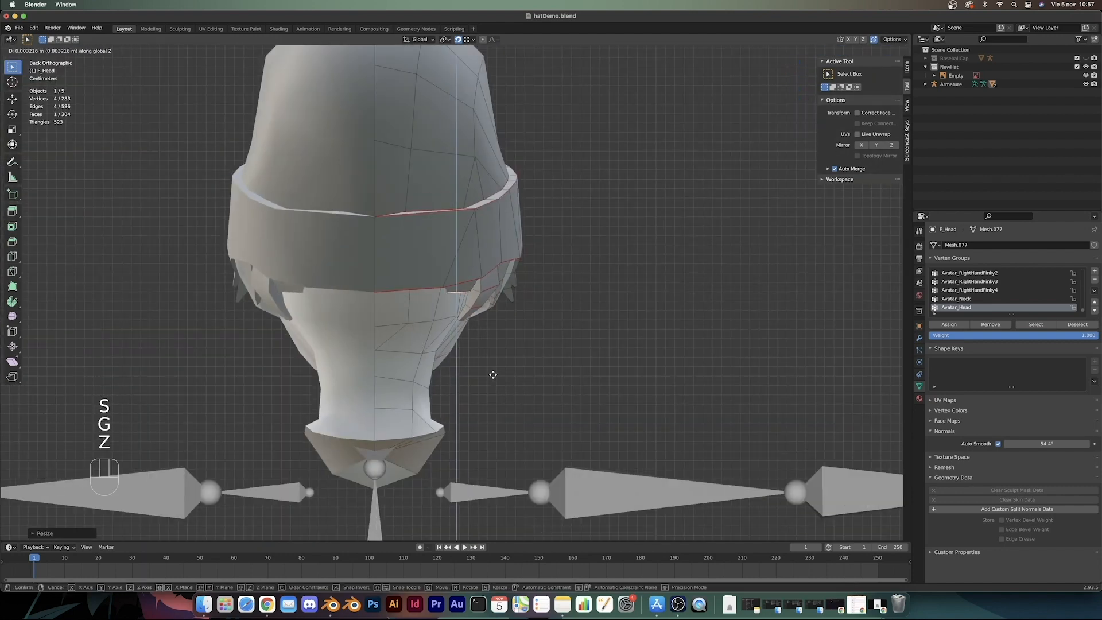
Step: Extrude the third strand downward, taper its end and adjust the tip's position and rotation
scroll(541, 334, up, 2)
middle_drag(494, 374, 544, 315)
key(KP_1)
key(KP_9)
key(e)
key(s)
click(510, 358)
scroll(550, 396, down, 10)
scroll(551, 396, up, 10)
key(g)
key(r)
Step: Select the next underside brim face between the third strand and the back centre line
key(Tab)
scroll(541, 343, up, 7)
scroll(541, 343, down, 8)
scroll(541, 343, up, 8)
key(Tab)
key(KP_1)
key(KP_9)
click(376, 261)
shift+click(416, 276)
shift+click(463, 207)
shift+click(396, 253)
click(460, 293)
scroll(460, 293, up, 2)
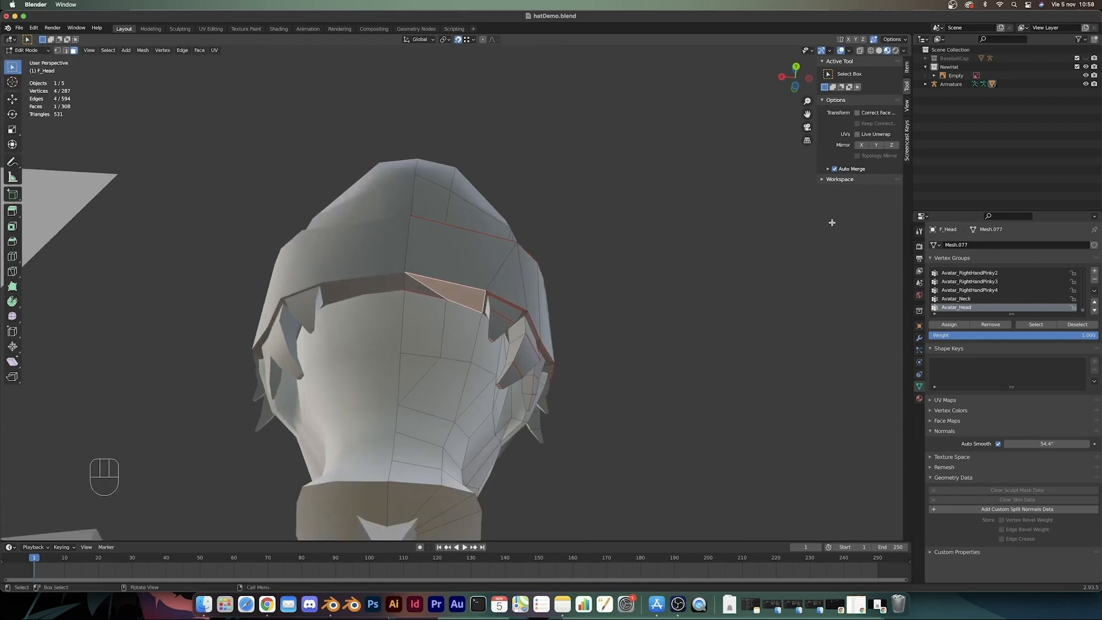
Step: Extrude a fourth strand down from the selected brim face, rotating it and scaling the end to a tip
key(KP_1)
key(KP_9)
key(5)
key(s)
key(r)
click(555, 413)
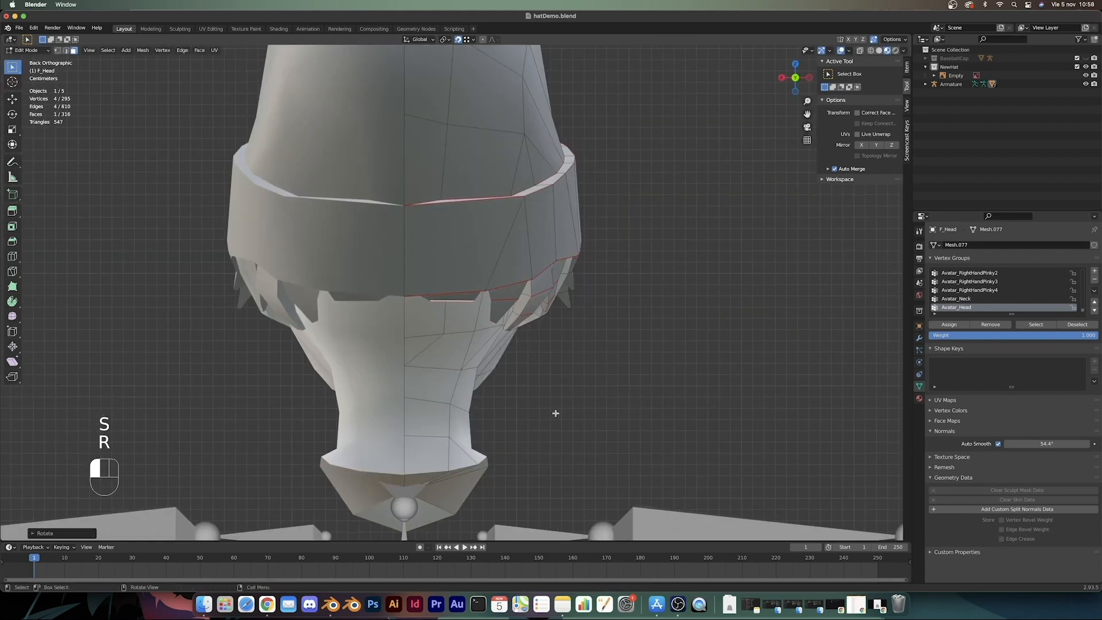
click(569, 406)
key(s)
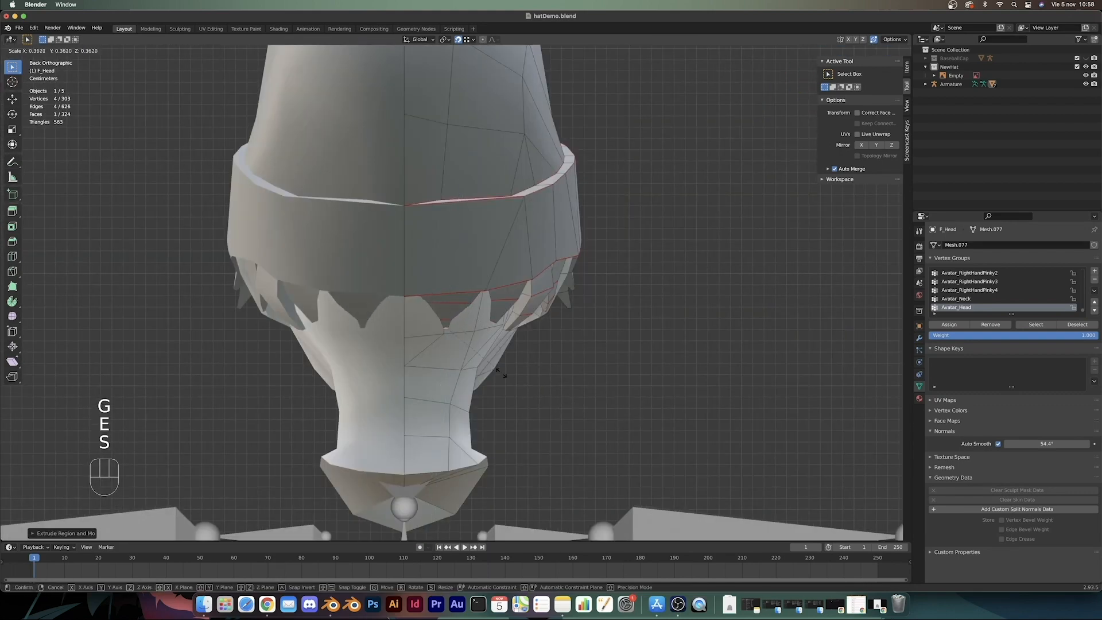
click(568, 408)
Step: Inset and extrude the small triangular brim face beside the back centre line, and scale the result
middle_drag(565, 401, 531, 344)
key(3)
click(409, 290)
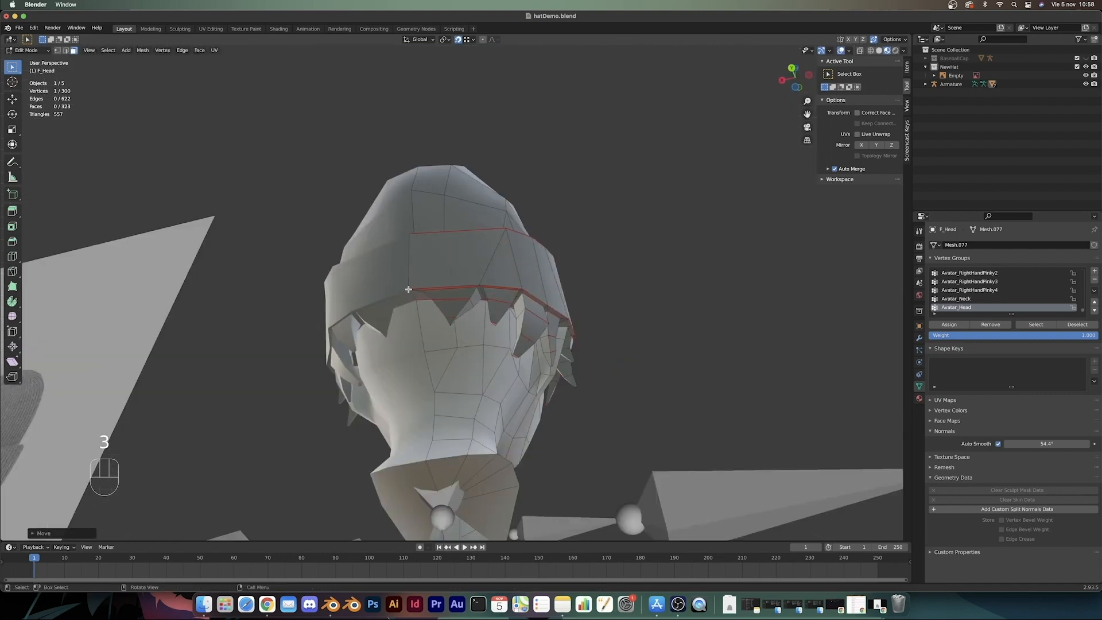
middle_drag(654, 344, 709, 339)
key(i)
key(e)
click(712, 338)
key(KP_1)
key(KP_9)
key(s)
click(561, 349)
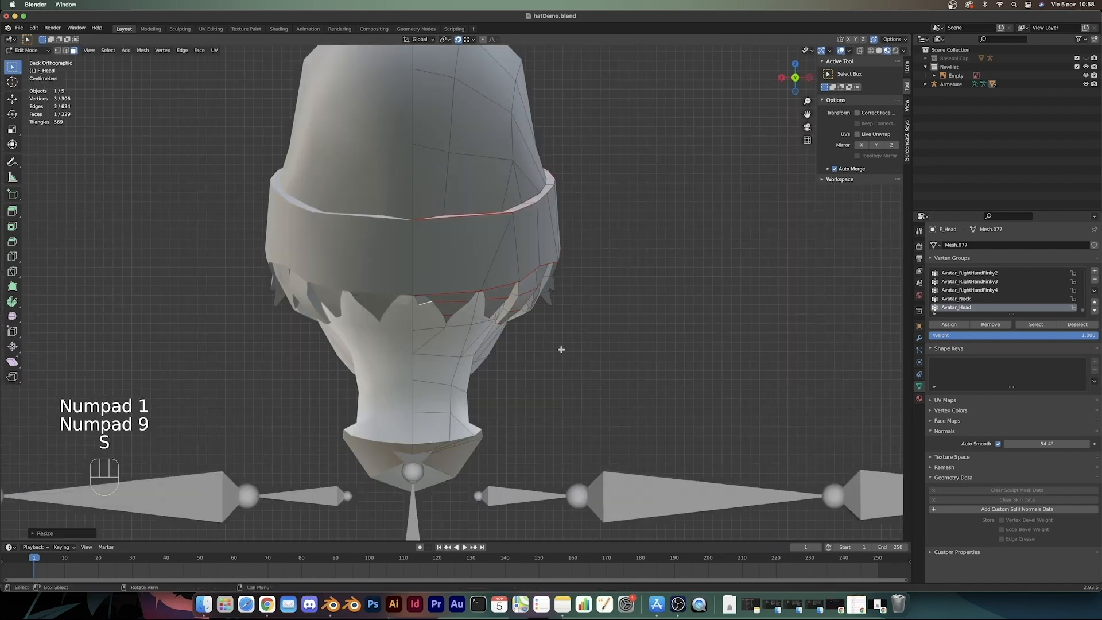
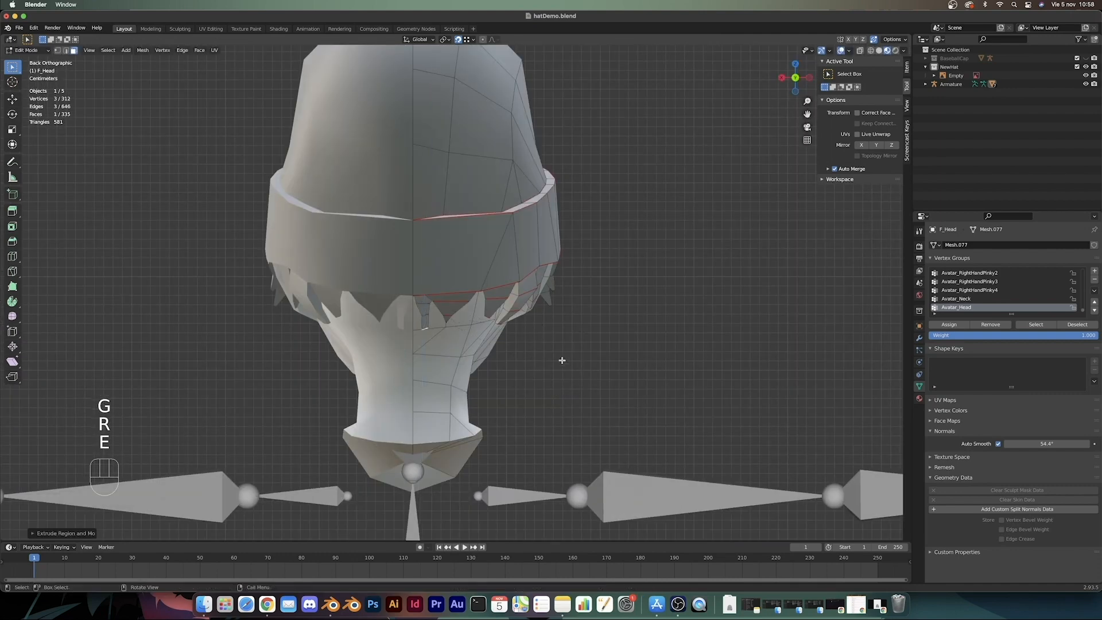
Step: Extend the centre strand downward and move its end into place in the back view
key(g)
click(598, 402)
key(Tab)
middle_drag(598, 401, 514, 376)
scroll(431, 364, up, 4)
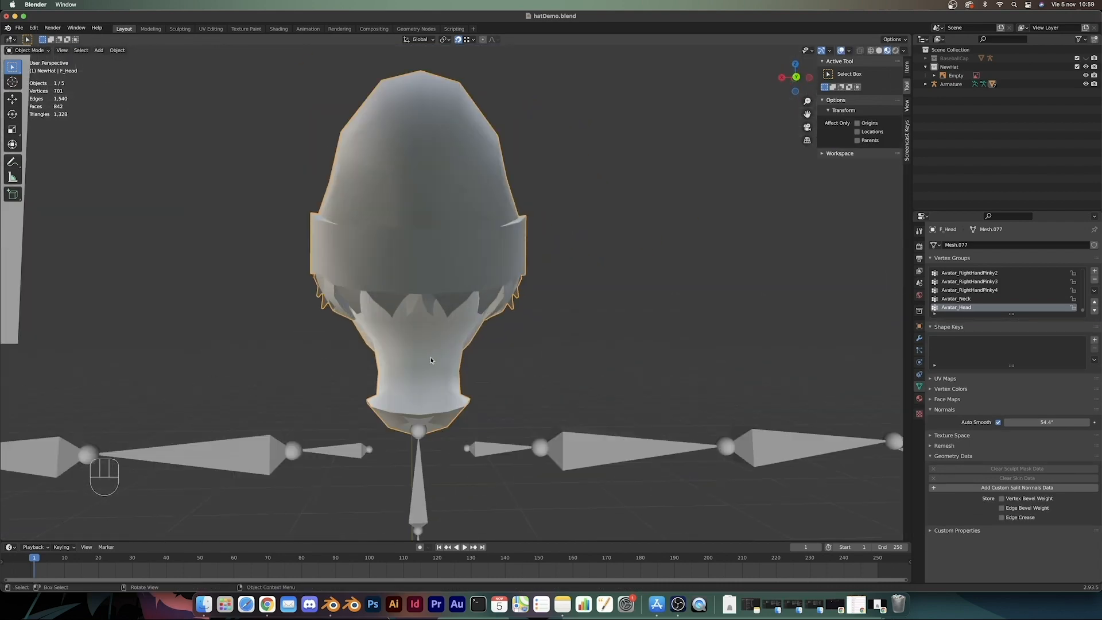
Step: Select the face at the back of the head just below the brim, beside the centre line
key(Tab)
click(479, 314)
middle_drag(479, 313, 586, 258)
scroll(586, 281, up, 4)
click(598, 269)
scroll(586, 258, down, 4)
click(431, 318)
middle_drag(430, 319, 467, 348)
Step: Try to extrude and scale the selected face at the back of the head into a lower strand
key(e)
click(493, 358)
key(s)
key(super+z)
scroll(516, 345, down, 5)
scroll(568, 341, up, 5)
middle_drag(568, 341, 515, 381)
key(e)
click(356, 304)
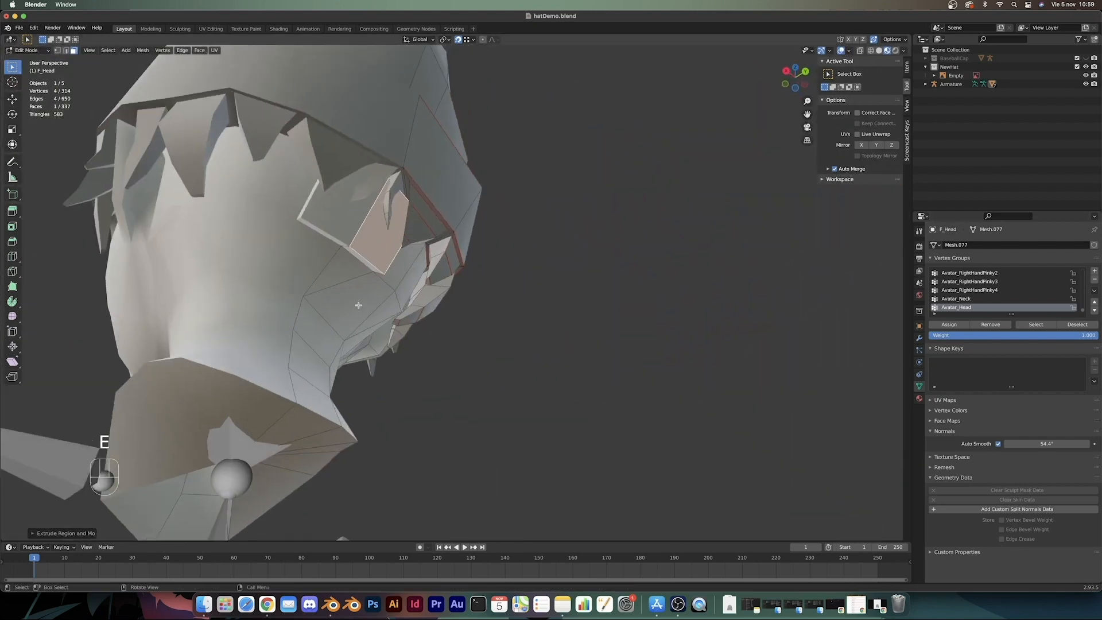
middle_drag(357, 305, 394, 357)
key(super+z)
Step: Turn off Clipping on the Mirror modifier and extrude the selected back-of-head face outward, scaling its end
click(919, 338)
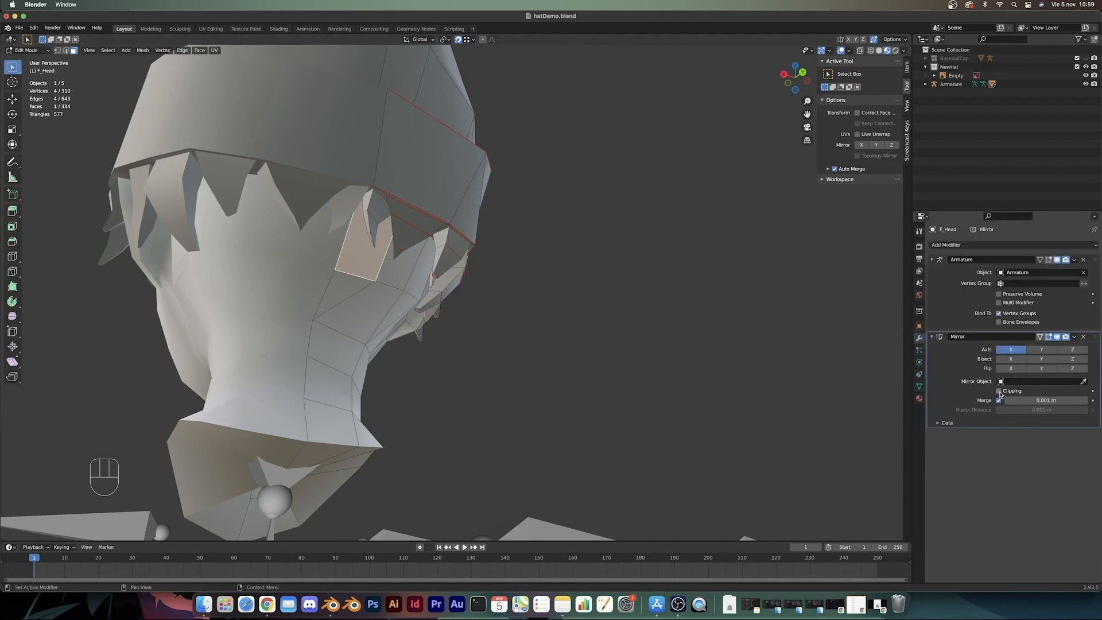
key(e)
click(494, 386)
middle_drag(494, 386, 434, 339)
key(s)
click(432, 331)
Step: Shift the extruded nape face sideways in the back view and along the Y axis
scroll(474, 345, down, 3)
key(KP_1)
key(KP_9)
key(g)
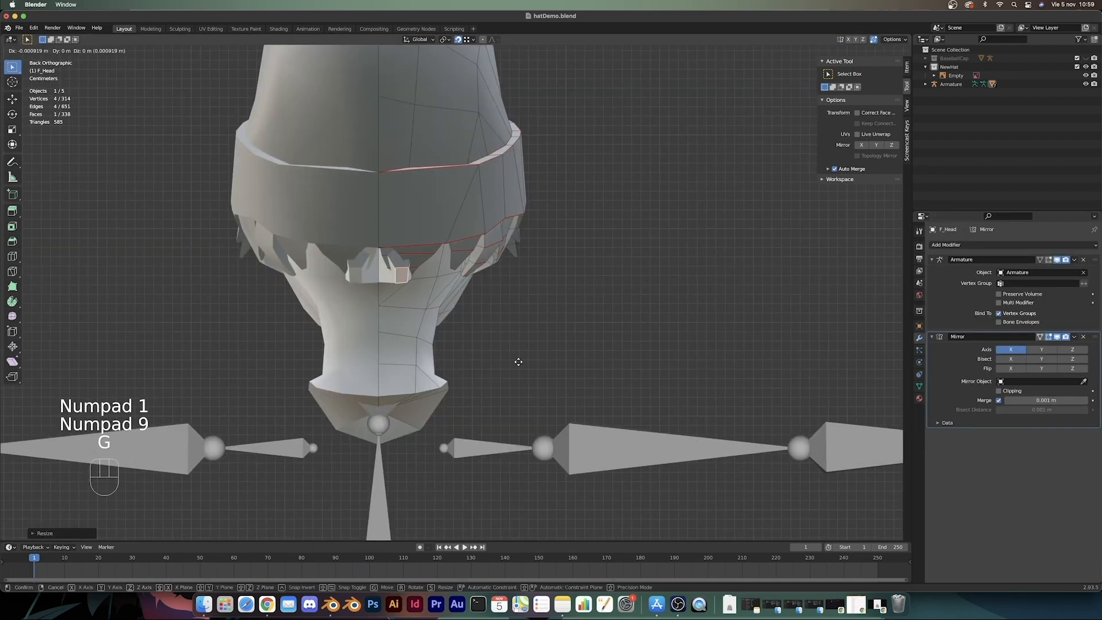
click(534, 361)
key(g)
key(y)
middle_drag(534, 362, 578, 318)
Step: Extrude the nape strand further, then scale, rotate and move its end in the side view
click(443, 389)
key(s)
key(KP_3)
key(r)
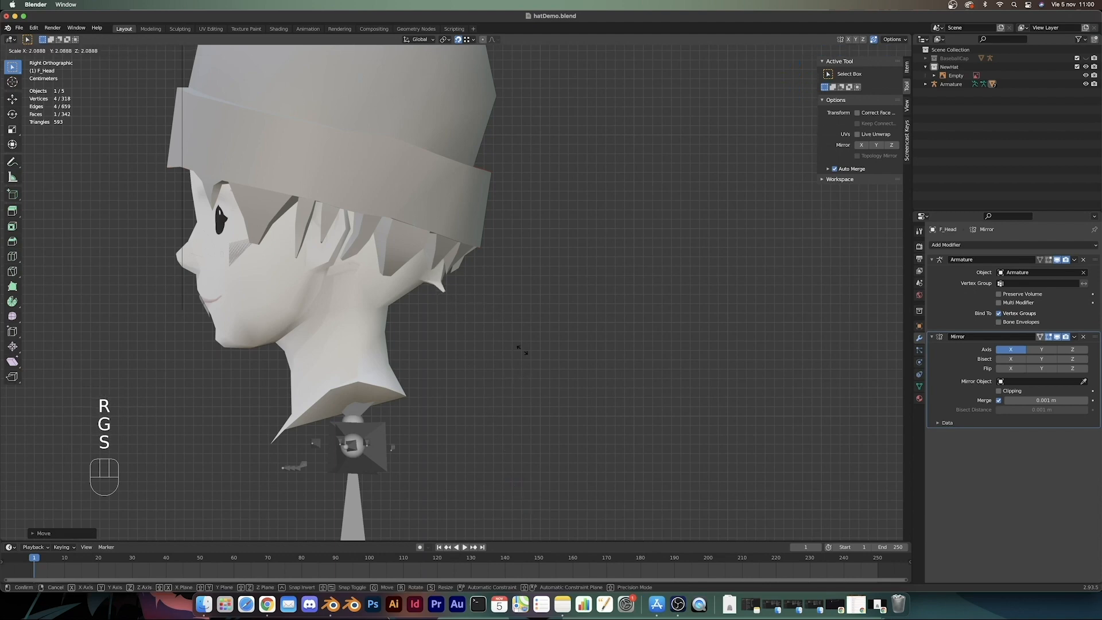
click(453, 353)
key(g)
click(488, 363)
Step: Turn on proportional editing, then move and rotate the end of the nape strand in the right side view
scroll(489, 364, down, 5)
scroll(493, 373, up, 6)
key(o)
key(g)
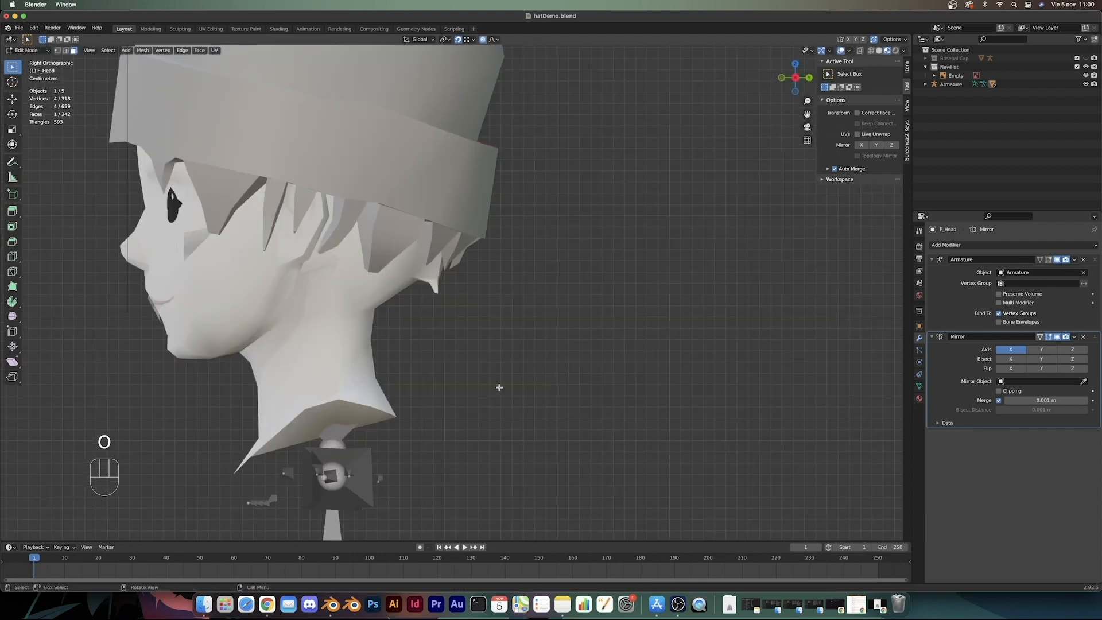
click(524, 392)
key(r)
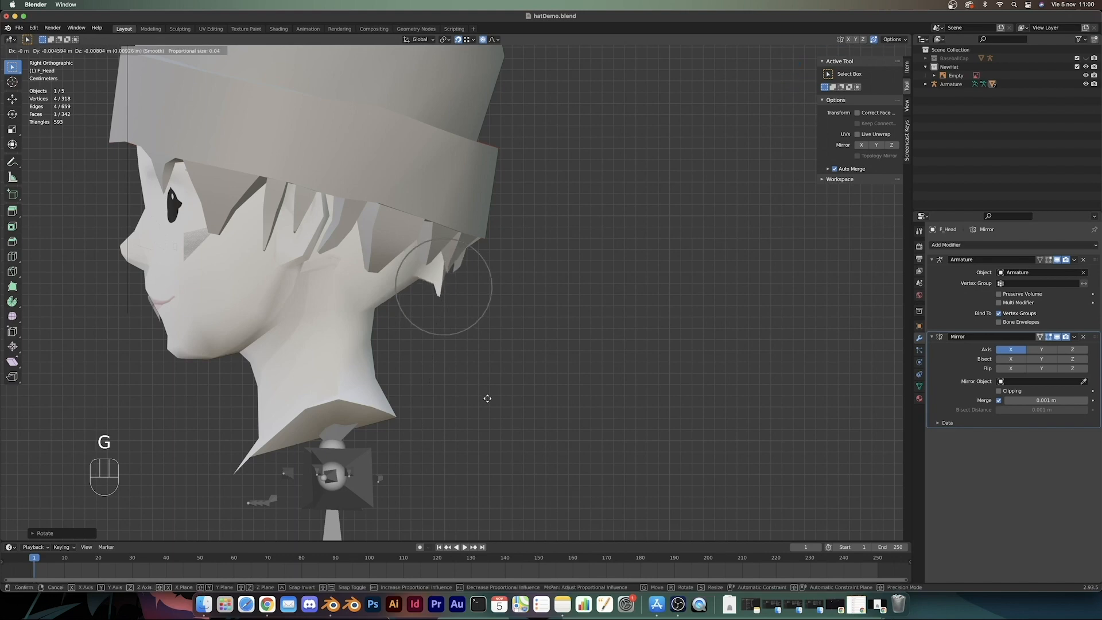
click(487, 398)
Step: Slide a single vertex of the hair strands at the back of the head along its edge
key(Tab)
scroll(491, 390, down, 8)
middle_drag(490, 391, 551, 313)
key(Tab)
scroll(559, 308, up, 6)
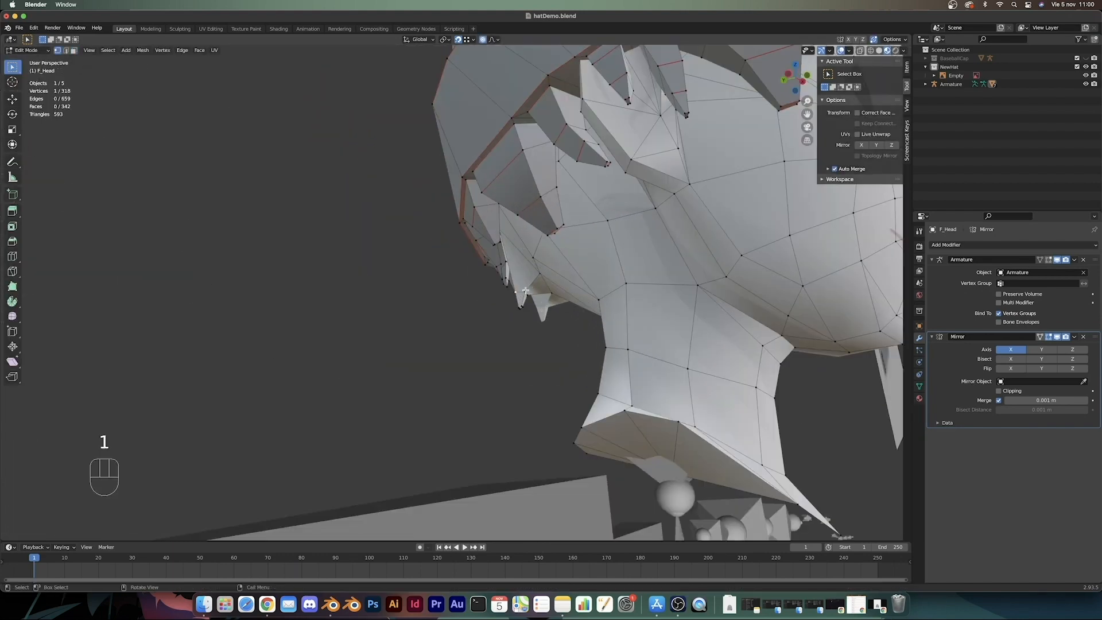
key(g)
key(g)
click(457, 372)
key(Tab)
Step: Move the selected nape strand vertex along the Y axis
scroll(459, 373, down, 8)
middle_drag(459, 373, 573, 386)
key(Tab)
scroll(436, 332, up, 8)
middle_drag(423, 327, 275, 321)
key(g)
key(y)
click(228, 350)
key(Tab)
Step: Extrude another face at the nape outward, scale its end and reposition it in the right side view
key(Tab)
key(3)
click(475, 318)
middle_drag(475, 318, 401, 329)
key(e)
click(591, 329)
middle_drag(540, 329, 600, 330)
click(623, 338)
key(KP_3)
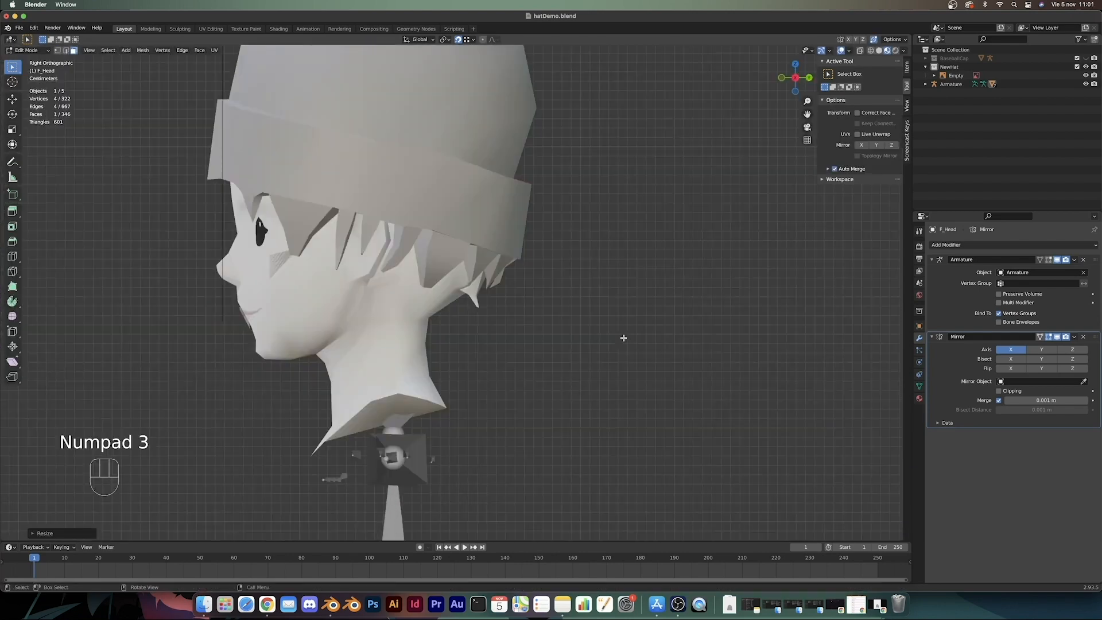
key(g)
click(628, 352)
Step: Try to extend the new nape strand with a second segment, rotating and scaling its end in the side view
key(r)
click(619, 366)
key(s)
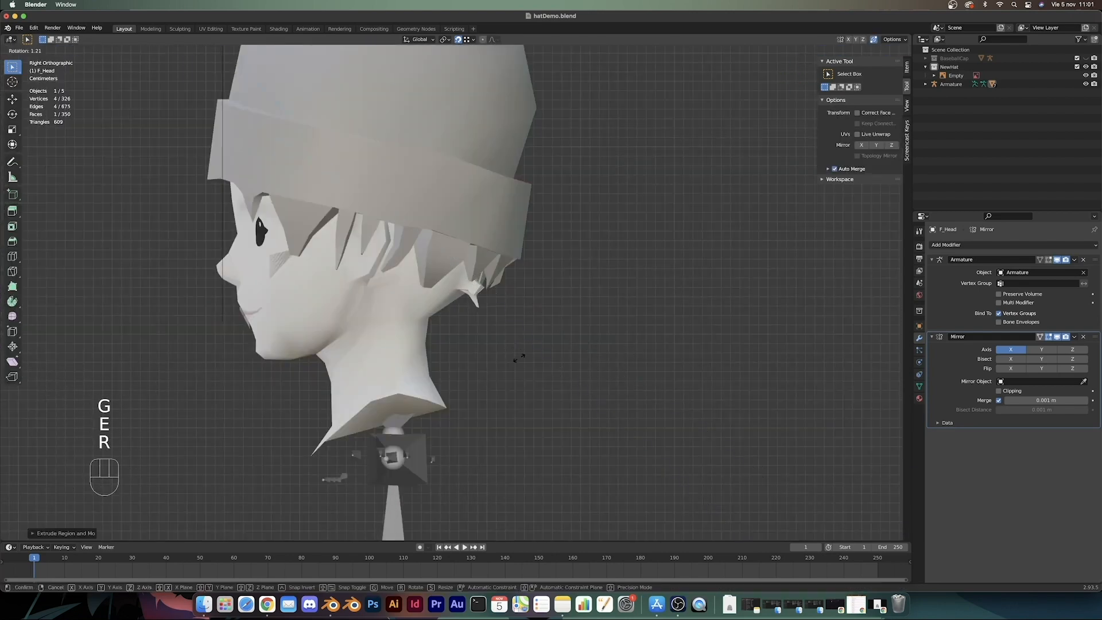
click(537, 304)
key(r)
click(591, 336)
scroll(604, 345, down, 3)
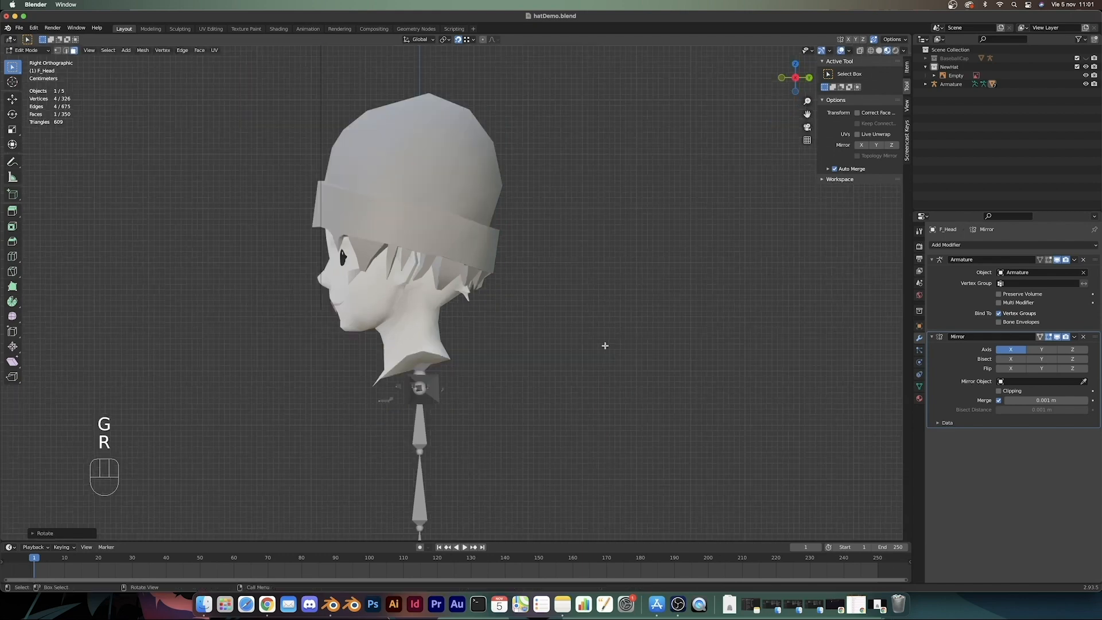
Step: Check the new strand from another angle and undo its second extrusion and the transforms made on it
key(Tab)
middle_drag(591, 379, 472, 369)
key(Tab)
key(KP_1)
key(KP_3)
key(g)
key(super+z)
key(super+z)
key(super+z)
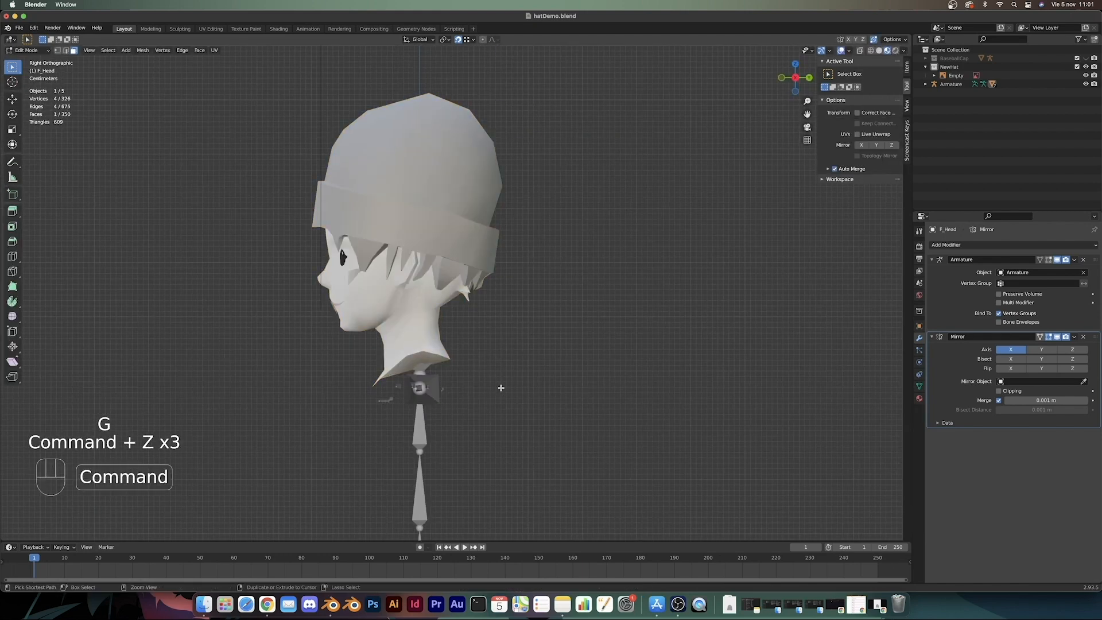
key(super+z)
key(super+z)
Step: Extrude the nape strand again in the side view, rotate and move its end, and collapse it to a point with scale 0
key(g)
key(e)
click(499, 398)
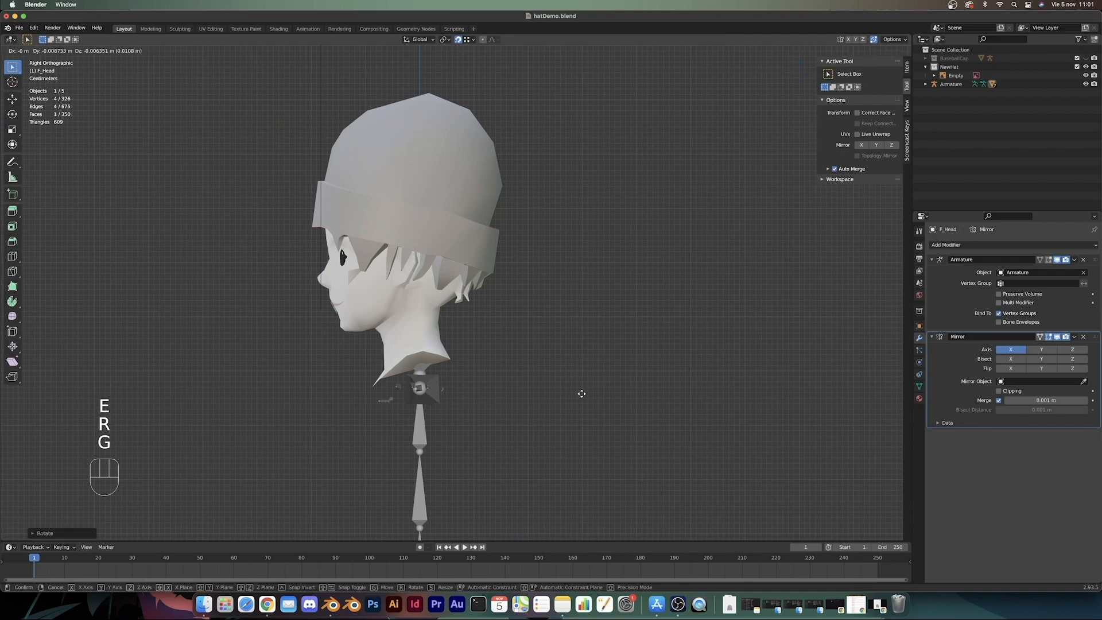
click(491, 364)
key(Tab)
middle_drag(491, 364, 746, 329)
key(Tab)
key(s)
key(0)
key(Tab)
key(Tab)
Step: Extrude and scale a neighbouring nape face into another strand and extend its end in the side view
key(e)
key(s)
click(626, 300)
key(KP_3)
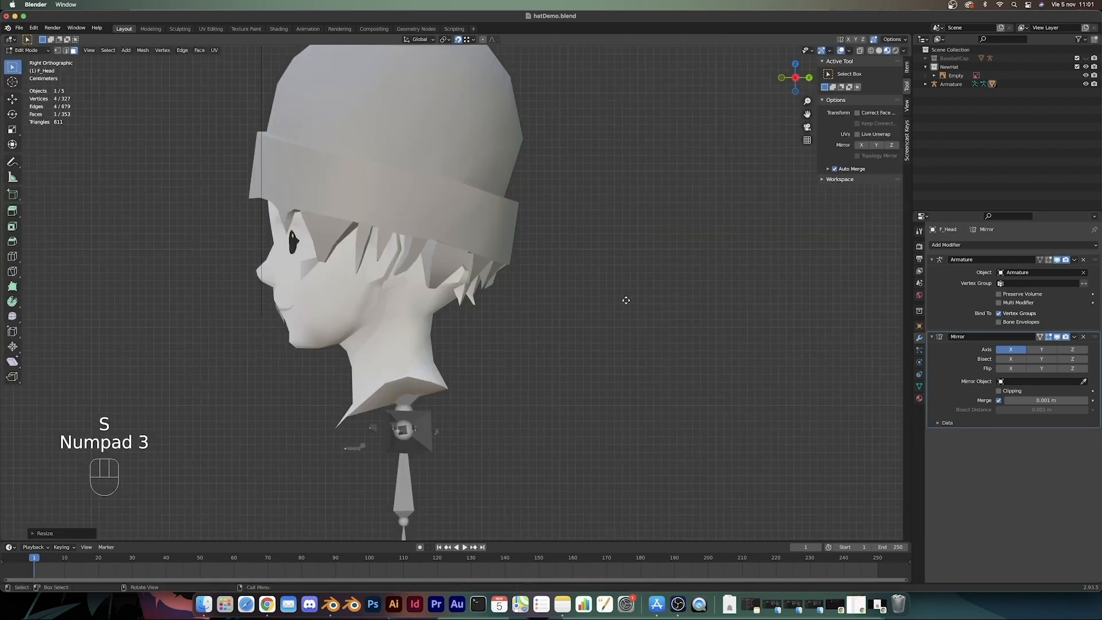
key(g)
click(662, 354)
scroll(662, 354, down, 6)
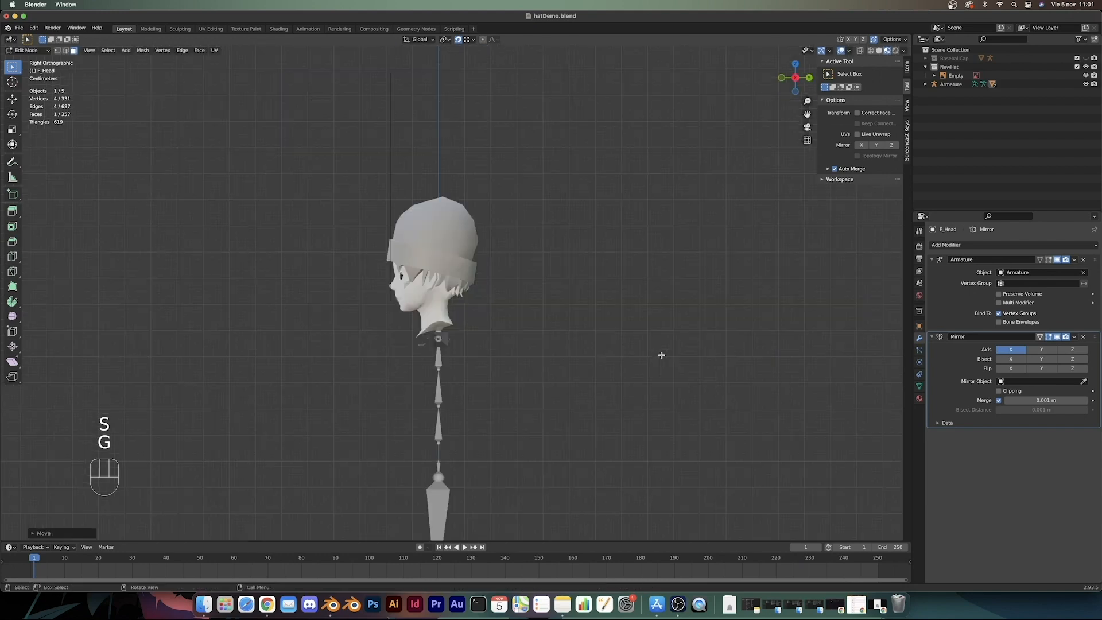
scroll(619, 358, up, 2)
Step: Collapse the end of the neighbouring nape strand to a point with scale 0
key(KP_1)
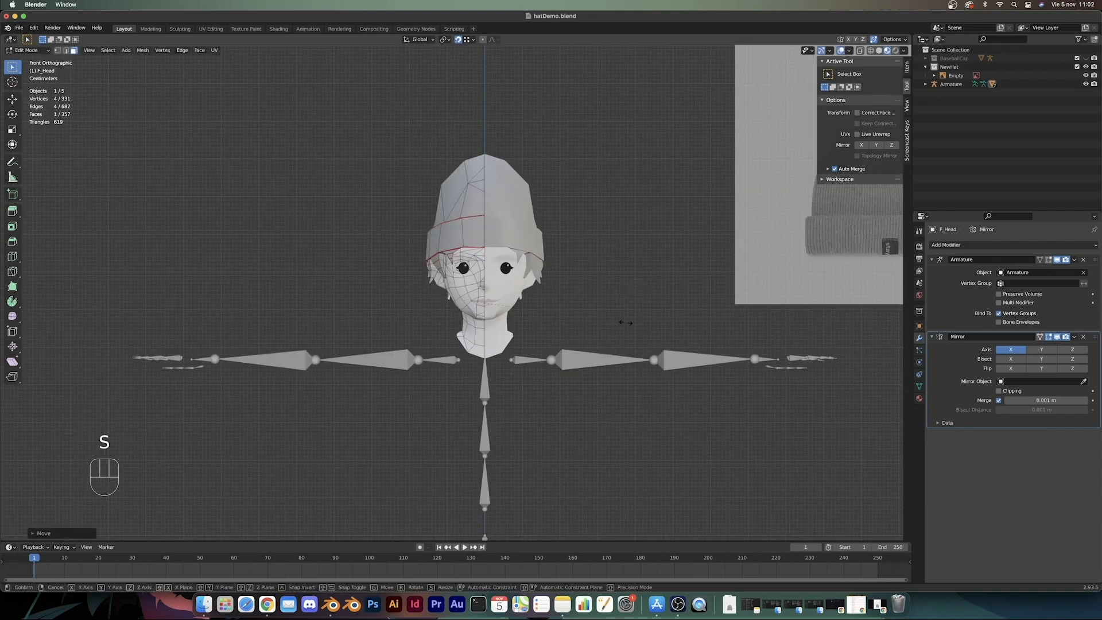
key(0)
click(625, 322)
key(Tab)
scroll(625, 322, down, 3)
key(Tab)
Step: Extrude a triangular face between the nape strands and scale its end
middle_drag(626, 322, 428, 321)
scroll(428, 324, up, 6)
middle_drag(659, 321, 516, 276)
scroll(560, 272, down, 4)
scroll(516, 276, up, 4)
middle_drag(447, 282, 528, 270)
click(397, 308)
middle_drag(397, 309, 358, 323)
shift+click(424, 314)
middle_drag(505, 325, 471, 327)
scroll(479, 317, down, 5)
scroll(470, 315, up, 5)
key(e)
click(573, 344)
key(s)
click(450, 315)
scroll(450, 315, up, 5)
Step: Extend the triangular nape strand in the right side view, moving and rotating its end
key(KP_3)
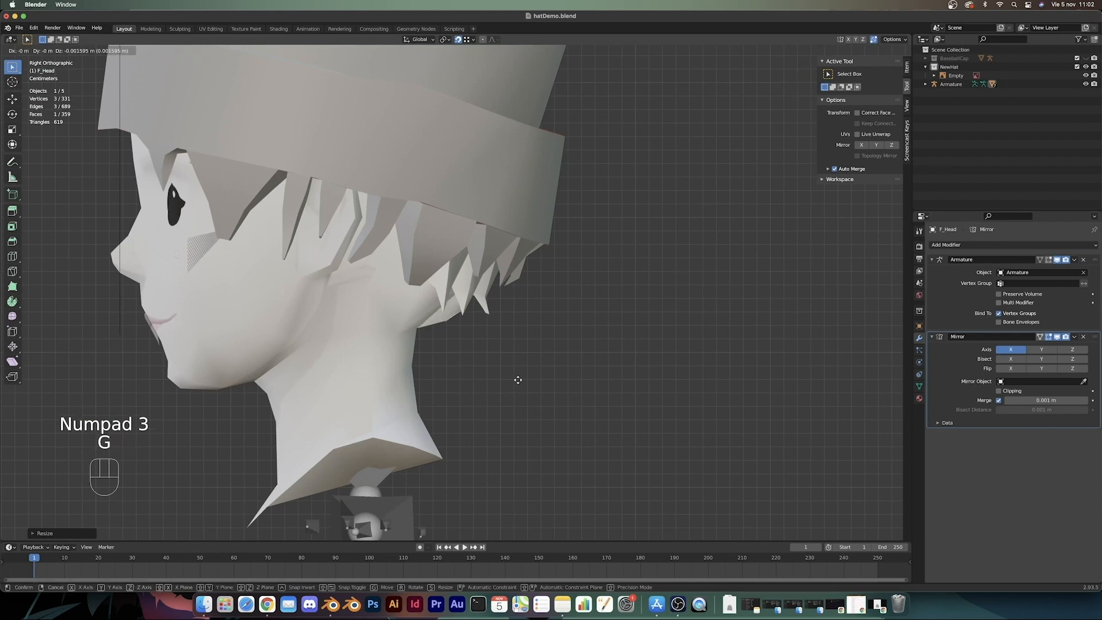
key(r)
key(g)
scroll(472, 354, down, 6)
key(Tab)
key(Tab)
middle_drag(473, 354, 401, 339)
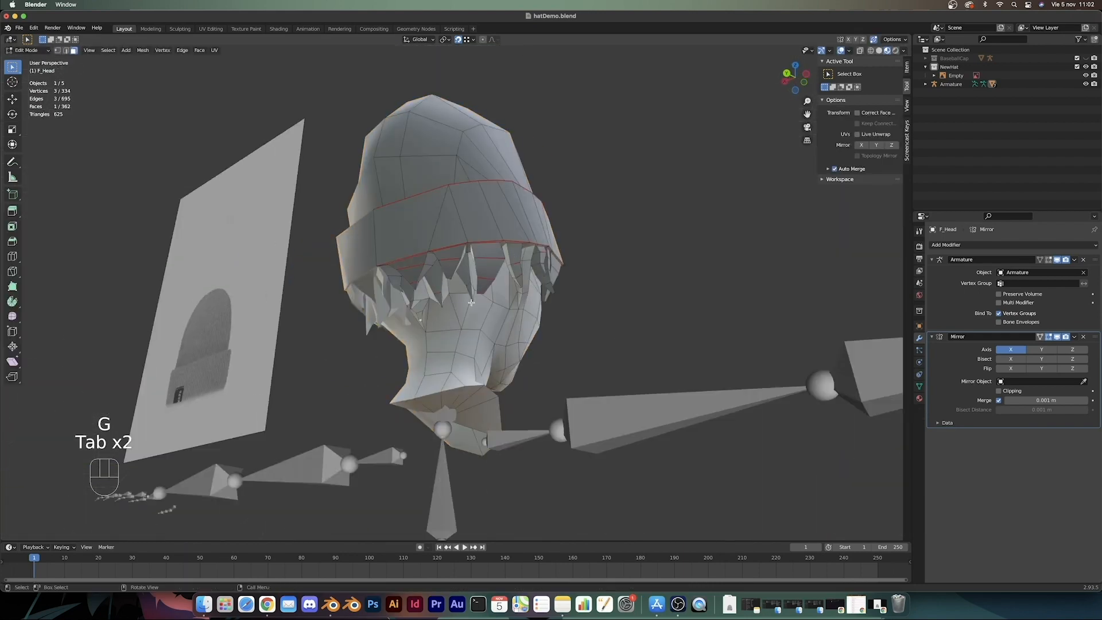
Step: Inset the face at the lower back of the head beside the nape strands
click(425, 319)
key(e)
key(s)
key(i)
click(493, 336)
middle_drag(492, 335, 395, 369)
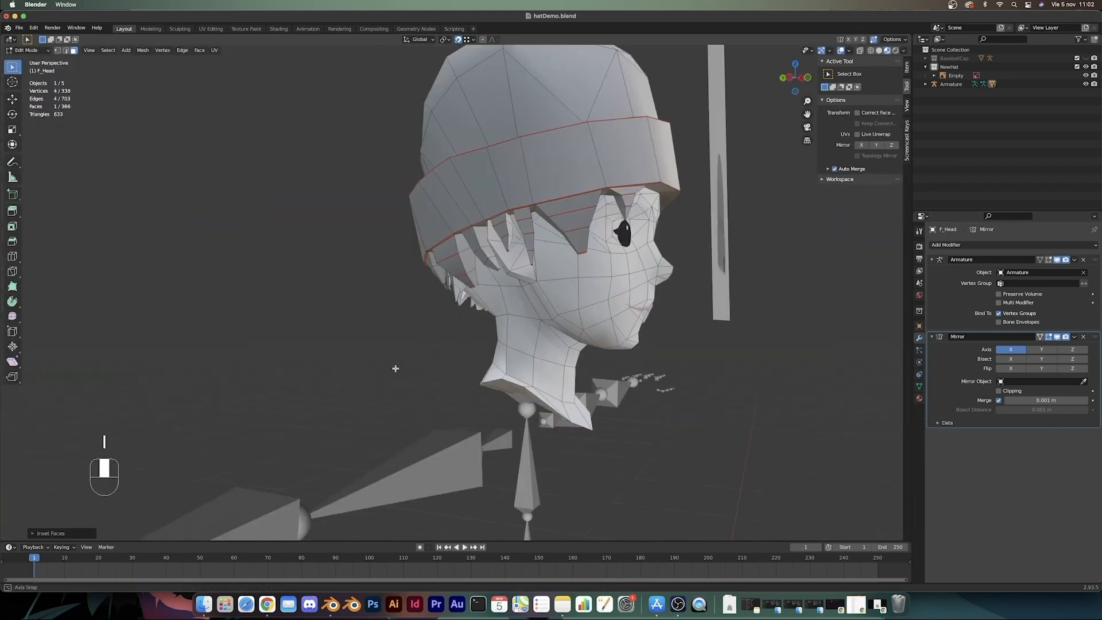
Step: Extrude the inset face into a strand, scaling and moving its end in the right side view
key(e)
click(376, 428)
key(KP_3)
key(s)
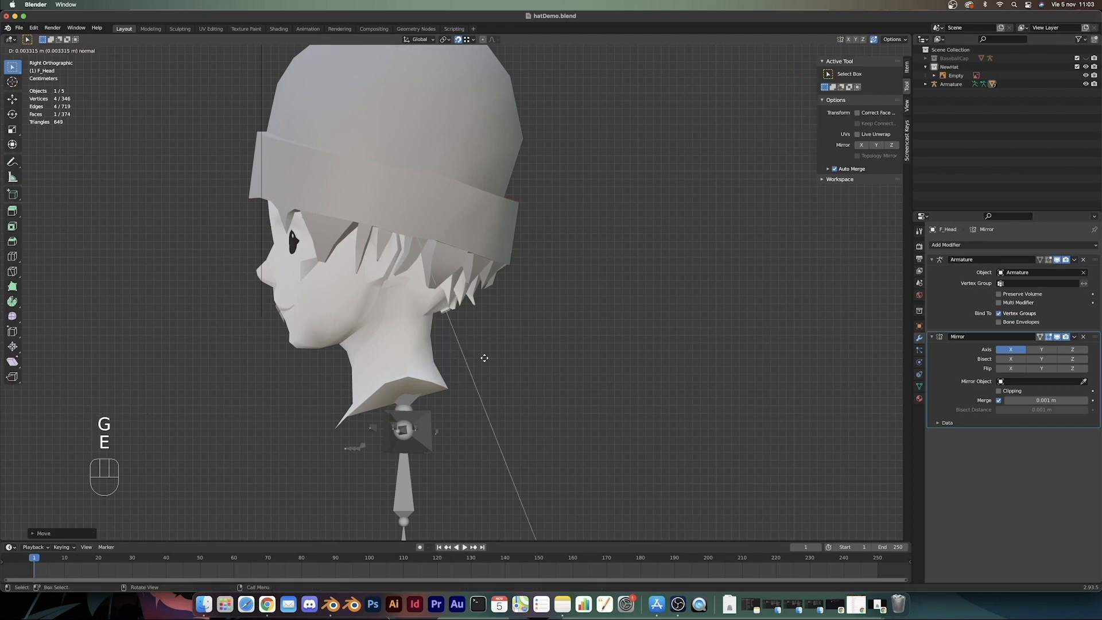
click(457, 326)
key(g)
click(458, 336)
Step: Move the end of the new lower strand into place in the back view
middle_drag(458, 336, 390, 342)
key(KP_1)
key(KP_9)
key(g)
click(524, 339)
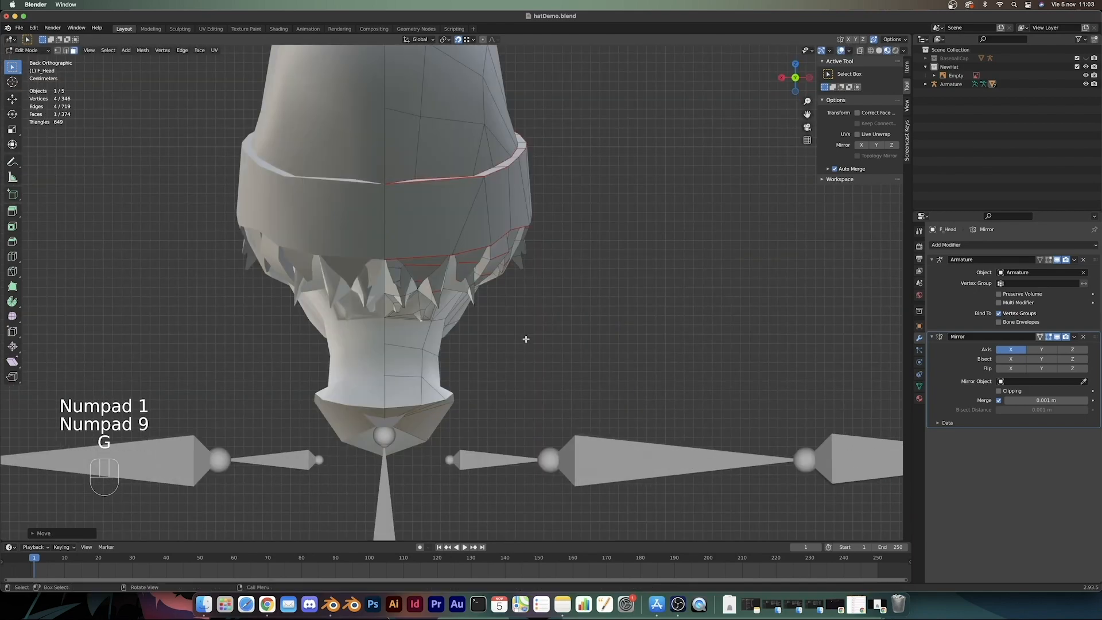
Step: Collapse the end of the lower nape strand to a point with scale 0
middle_drag(525, 347, 371, 280)
key(Tab)
key(Tab)
key(Tab)
key(Tab)
key(0)
click(420, 321)
key(Tab)
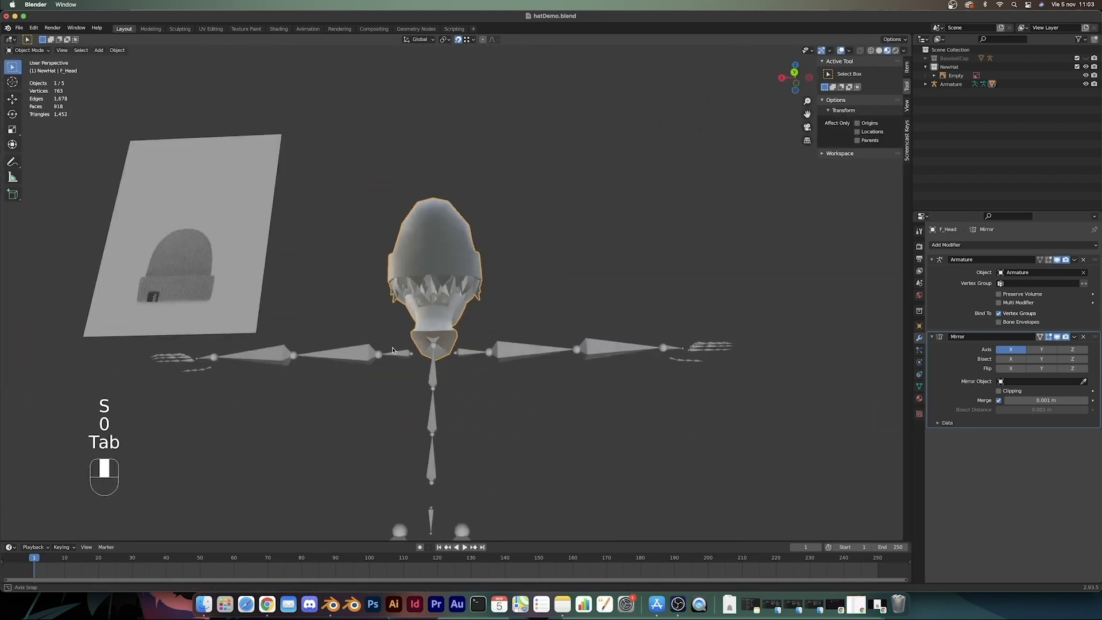
Step: Extrude a triangular face at the lower edge of the nape hair and scale its end
key(Tab)
click(471, 327)
key(e)
key(s)
click(539, 368)
Step: Extrude the triangular strand further, collapse its end to a point with scale 0 and move the tip in the front view
key(KP_3)
key(e)
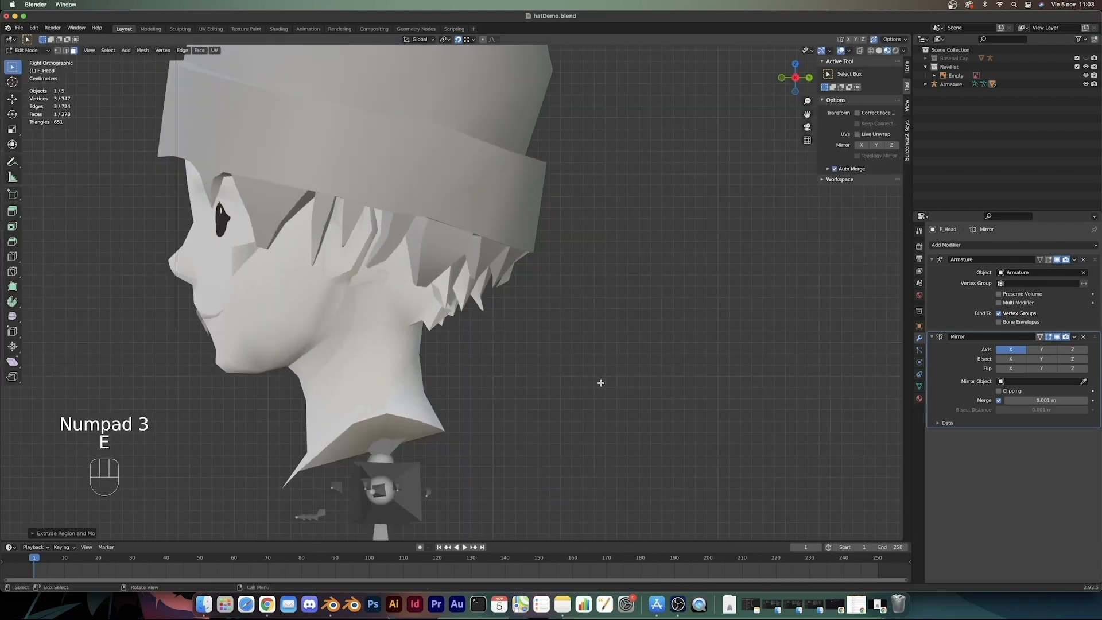
key(s)
key(0)
click(453, 376)
key(KP_1)
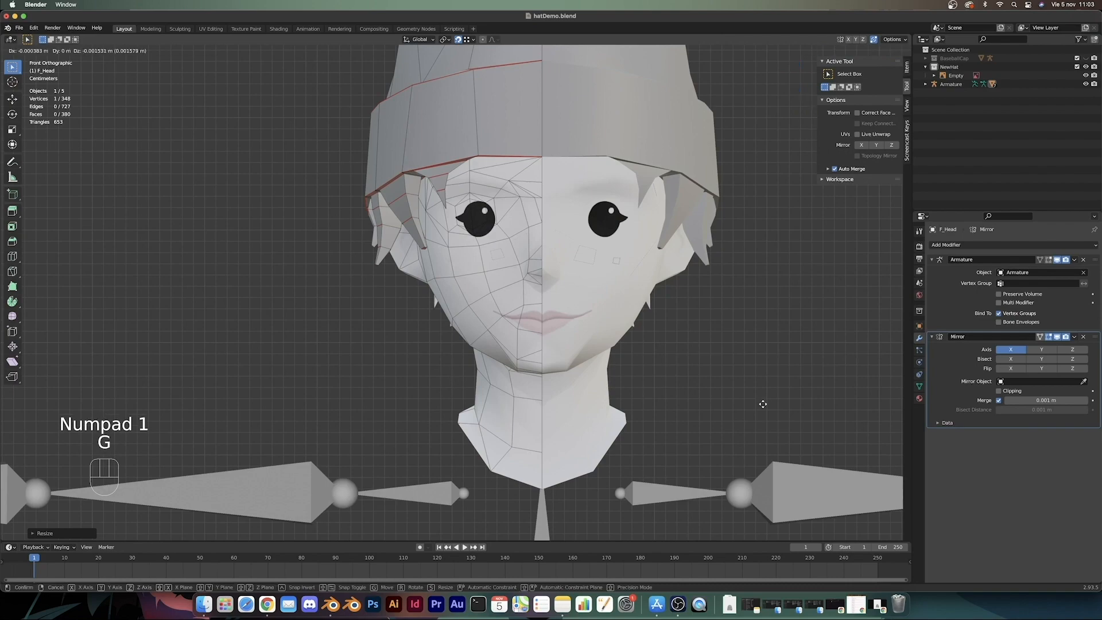
click(762, 404)
Step: Extrude the selected face at the side of the nape hair behind the ear and scale its end
key(Tab)
scroll(703, 398, down, 5)
key(KP_9)
key(Tab)
shift+middle_drag(704, 398, 610, 263)
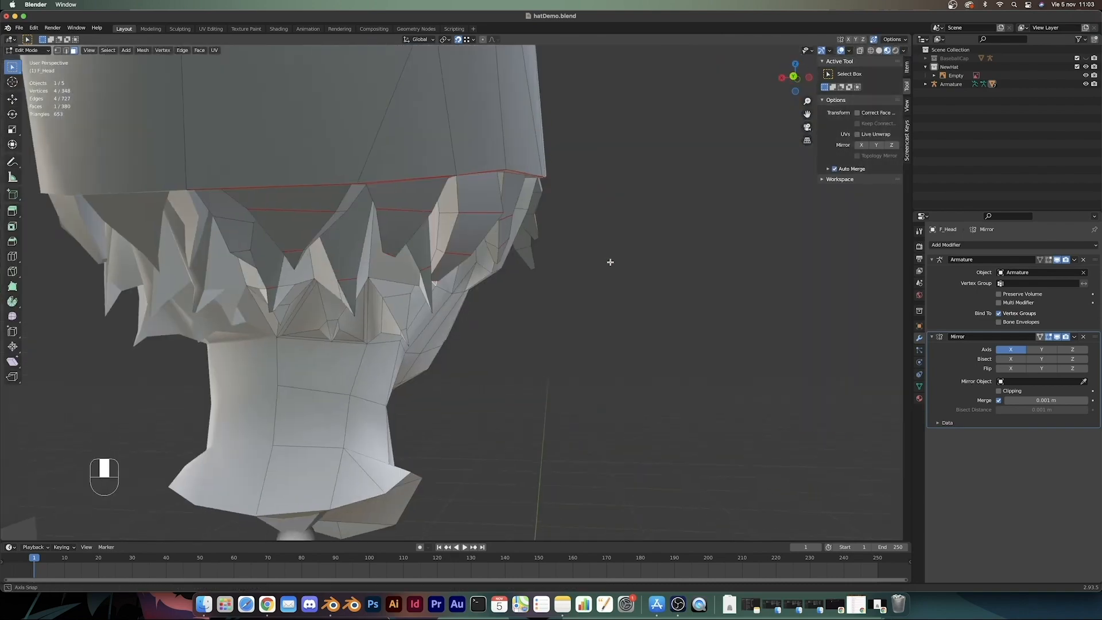
key(e)
key(s)
click(521, 347)
Step: Try to extrude that strand further and rotate, move and scale its end in the back view
key(KP_3)
key(KP_9)
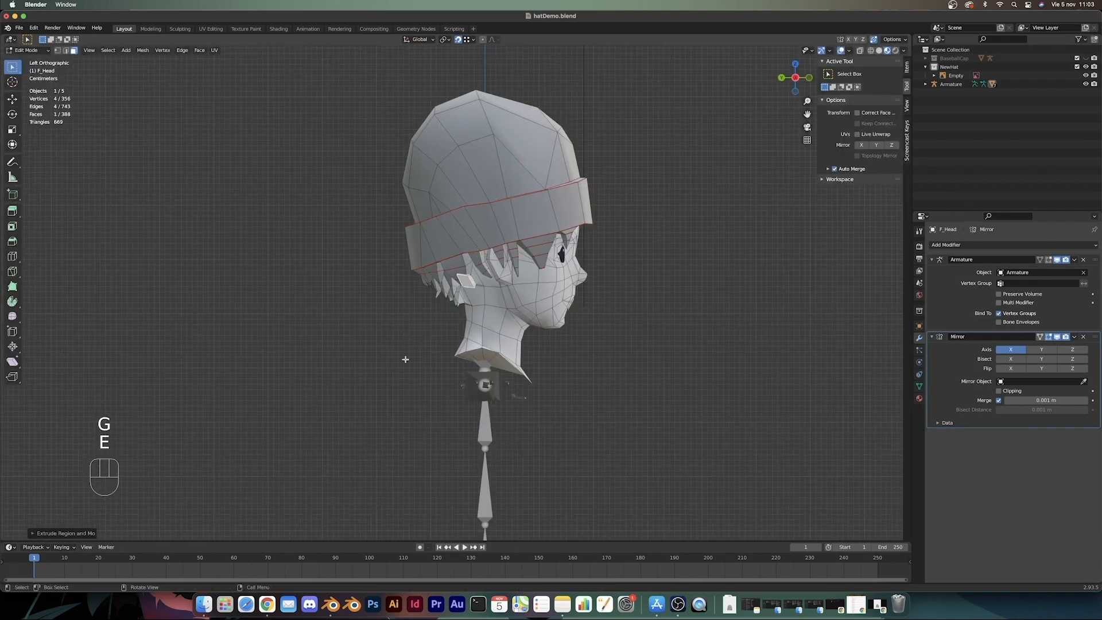
key(KP_1)
key(KP_9)
key(r)
click(534, 347)
key(g)
click(495, 333)
key(s)
click(459, 307)
scroll(455, 304, up, 2)
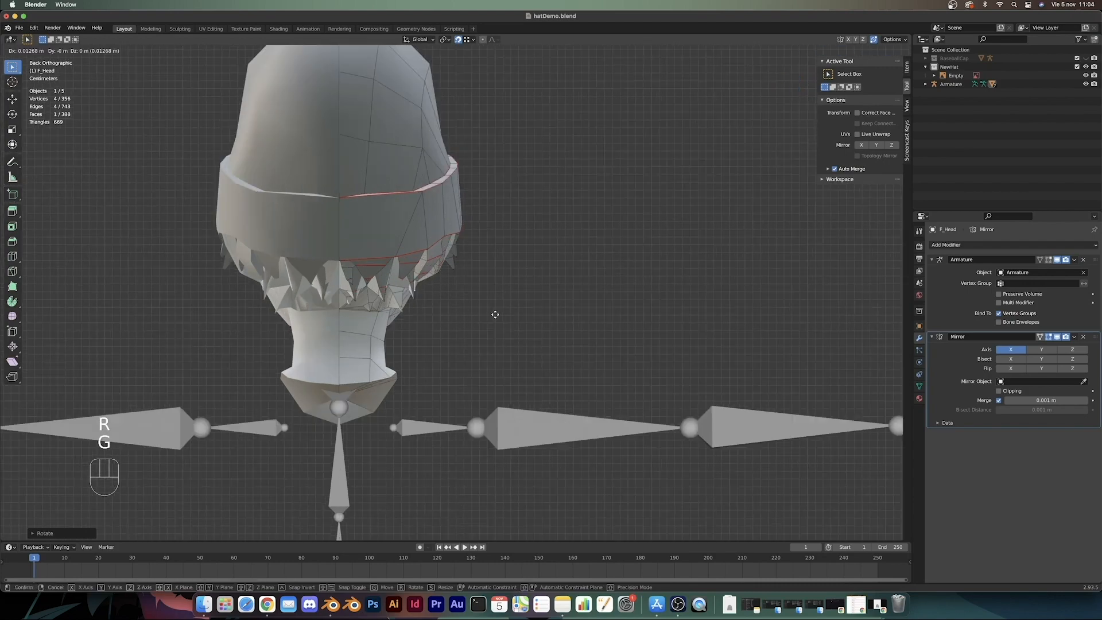
click(495, 314)
middle_drag(495, 314, 499, 376)
key(g)
click(503, 380)
Step: Undo the further extrusion of the strand together with its rotation, moves, scaling and the stray face selection
key(super+z)
key(super+z)
key(super+z)
key(super+z)
key(super+z)
key(super+z)
scroll(494, 379, down, 2)
key(Tab)
key(Tab)
click(438, 258)
middle_drag(438, 257, 459, 243)
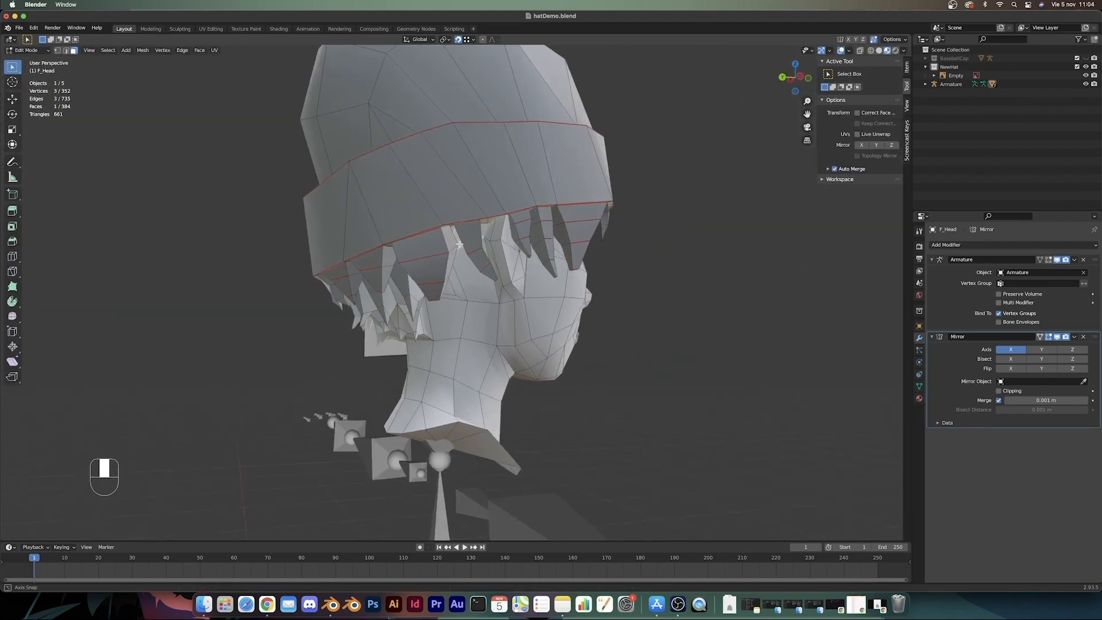
key(super+z)
Step: Extrude three faces of the hair strand under the brim behind the ear and scale their end
middle_drag(499, 276, 588, 307)
key(e)
click(593, 311)
key(s)
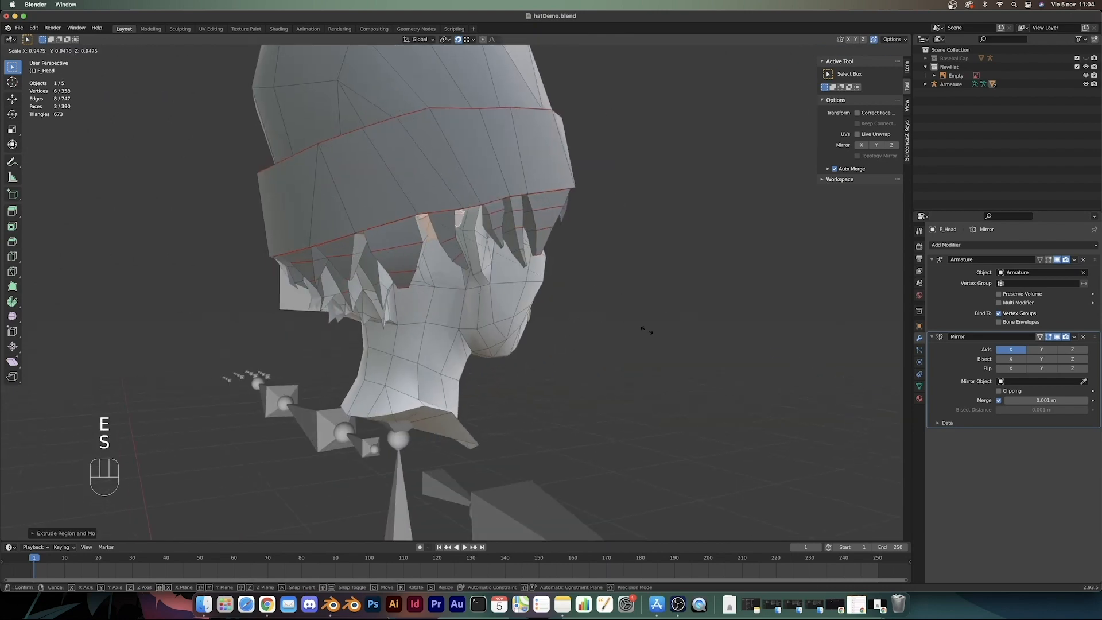
click(647, 329)
key(Tab)
middle_drag(643, 331, 597, 307)
key(Tab)
key(s)
click(524, 322)
key(Tab)
middle_drag(514, 330, 566, 340)
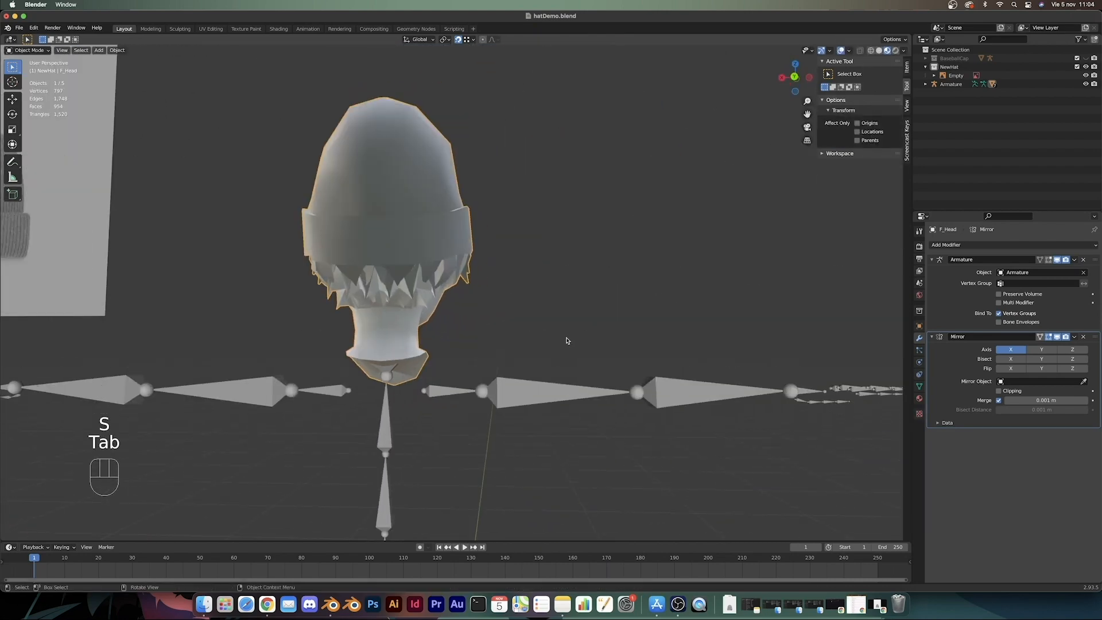
Step: Inset a four-sided face at the side of the nape hair, extrude it and scale its end
key(Tab)
click(425, 310)
middle_drag(421, 327, 396, 327)
key(i)
click(670, 337)
key(e)
key(s)
click(565, 351)
key(Tab)
scroll(401, 330, down, 4)
middle_drag(407, 331, 442, 360)
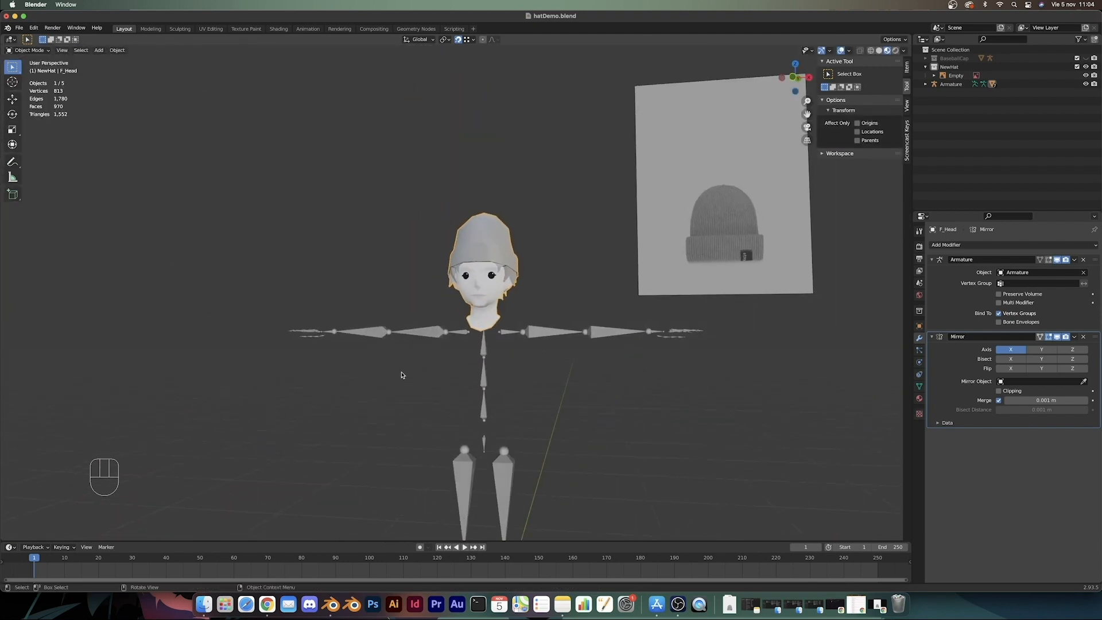
Step: Hide the avatar's eye and mouth objects and select the head mesh again
click(498, 276)
middle_drag(499, 276, 459, 281)
click(488, 298)
key(h)
click(485, 287)
Step: Select the hair faces from behind the ear around to the nape in the head mesh
scroll(539, 304, up, 5)
key(Tab)
scroll(527, 321, down, 5)
scroll(573, 292, up, 5)
middle_drag(413, 281, 442, 276)
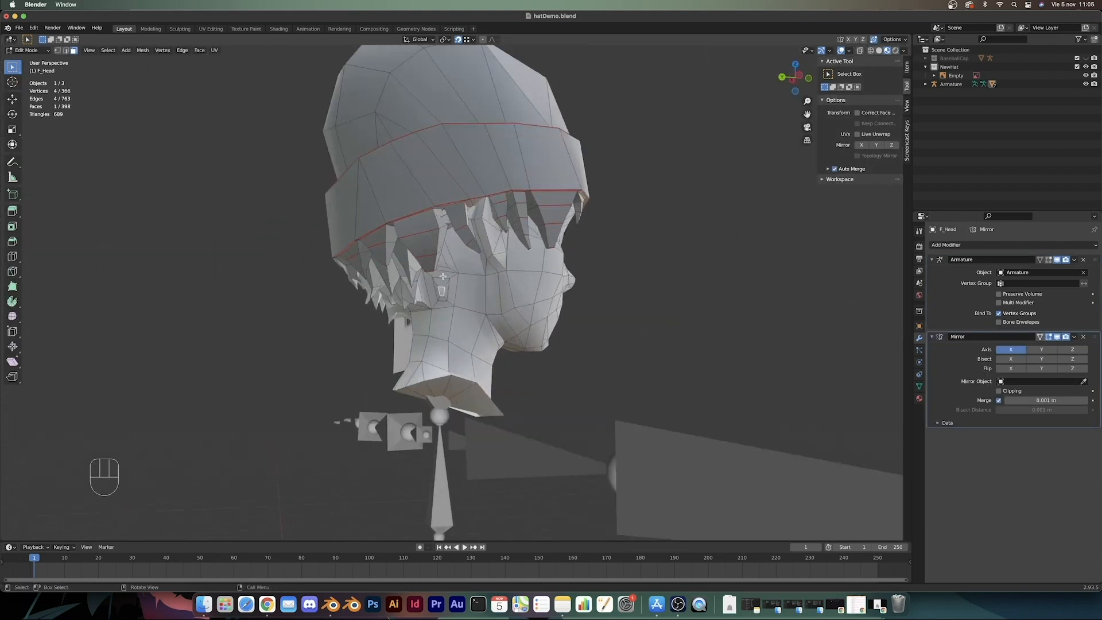
drag(428, 276, 453, 318)
middle_drag(453, 315, 496, 304)
shift+drag(429, 290, 450, 312)
middle_drag(451, 310, 488, 291)
mouse_move(413, 299)
shift+middle_down()
mouse_move(451, 299)
mouse_move(426, 283)
shift+middle_up()
middle_drag(529, 317, 481, 312)
shift+drag(468, 304, 487, 327)
middle_drag(488, 324, 429, 281)
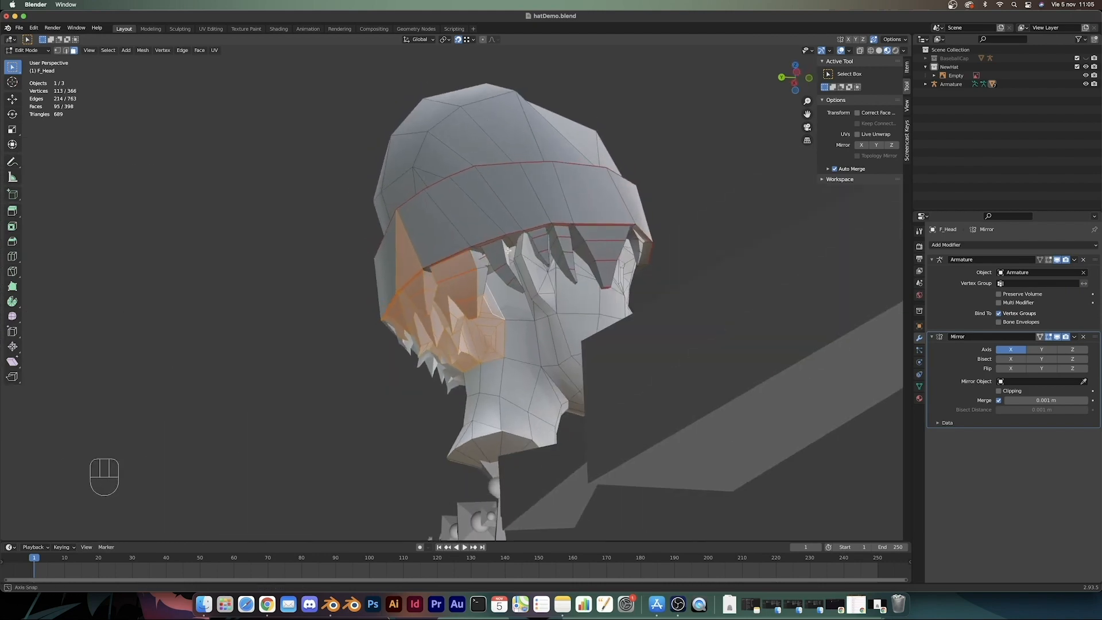
Step: Add the hair strands around the ear and the face loops beneath the brim to the selection
middle_drag(508, 250, 494, 252)
shift+drag(481, 259, 494, 278)
middle_drag(531, 321, 444, 298)
shift+click(444, 290)
ctrl+click(461, 256)
middle_drag(462, 255, 482, 286)
alt+shift+click(503, 264)
shift+click(353, 307)
shift+middle_drag(482, 286, 506, 259)
shift+click(390, 292)
Step: Extend the selection with the remaining hair faces along the brim's lower edge, viewed from underneath
shift+click(509, 247)
shift+click(520, 235)
shift+click(479, 223)
shift+click(476, 219)
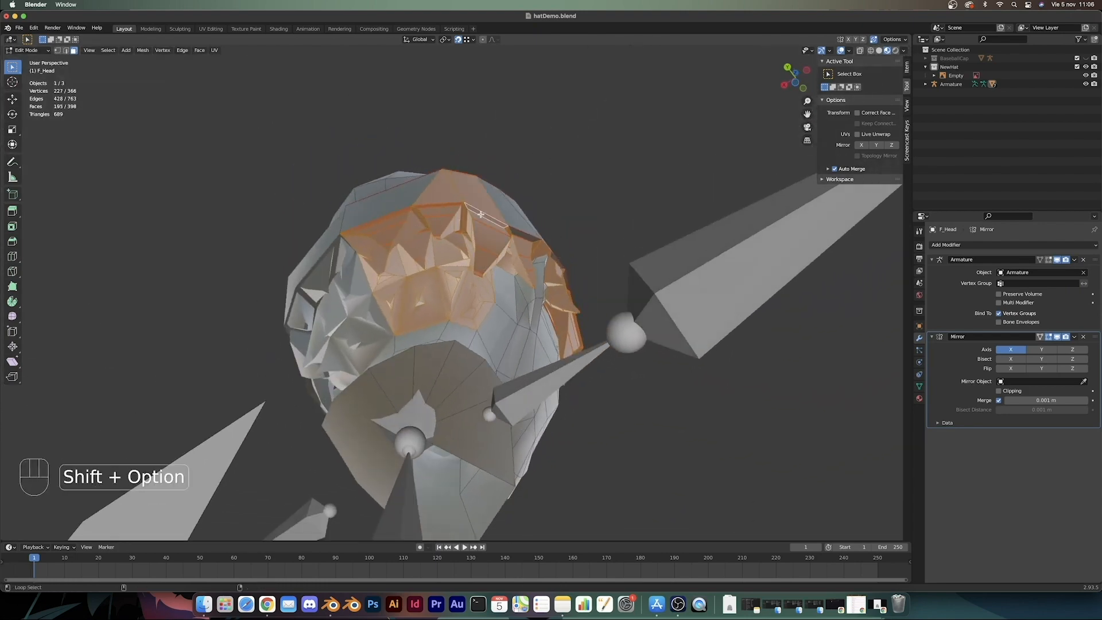
middle_drag(480, 214, 495, 254)
alt+shift+click(501, 219)
alt+shift+click(509, 209)
scroll(509, 210, down, 5)
middle_drag(509, 210, 735, 241)
Step: Assign the grey material to the selected hair and brim faces
click(918, 398)
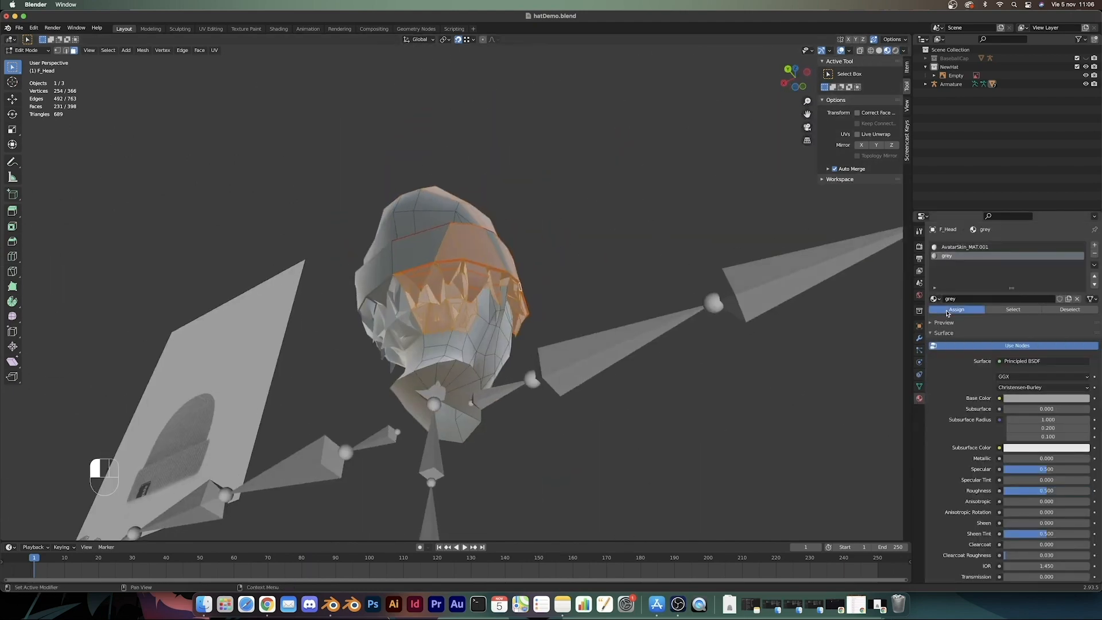
middle_drag(531, 347, 439, 358)
key(Tab)
scroll(654, 395, down, 3)
scroll(642, 413, up, 4)
scroll(591, 408, up, 2)
key(Tab)
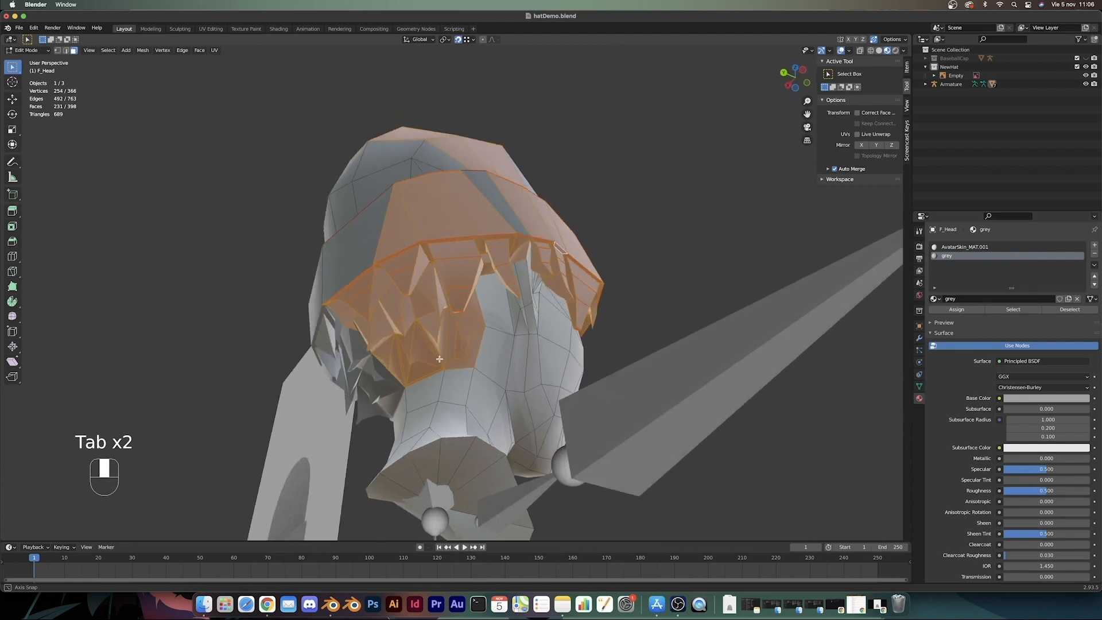
Step: Assign the grey material to the skin face between the hair strands near the ear
click(503, 311)
middle_drag(502, 308, 485, 334)
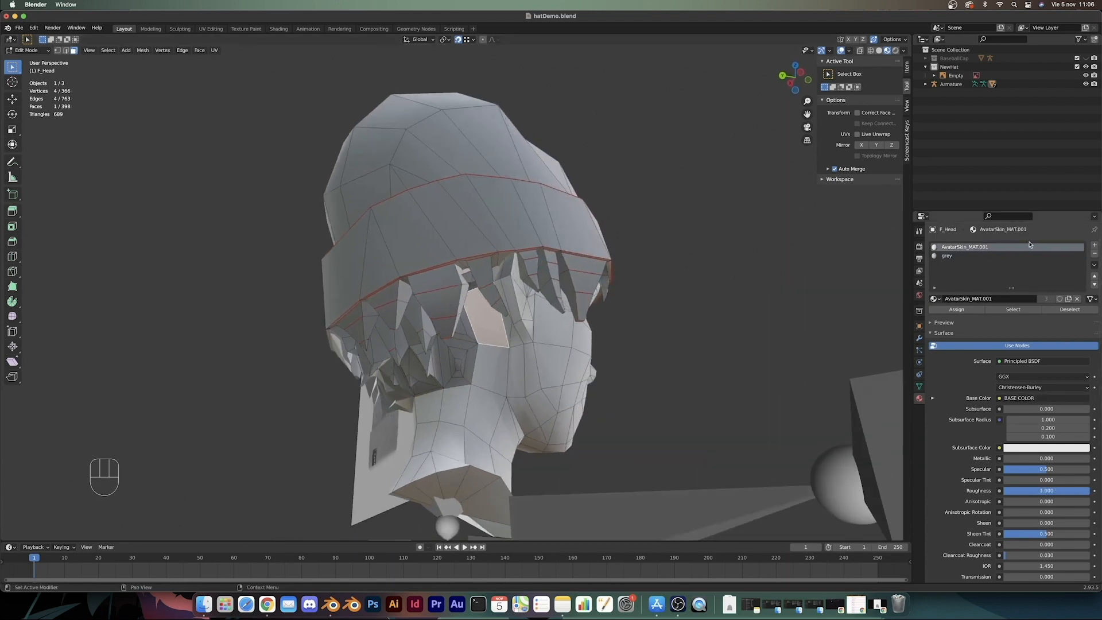
key(Tab)
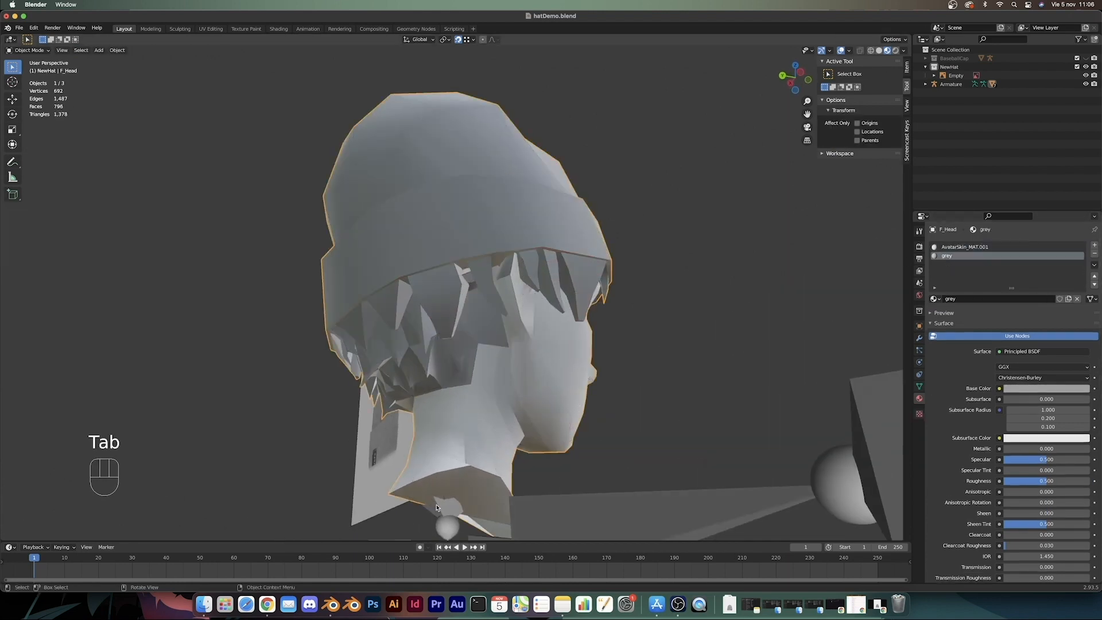
scroll(663, 398, down, 7)
middle_drag(665, 397, 461, 368)
scroll(516, 420, up, 6)
key(Tab)
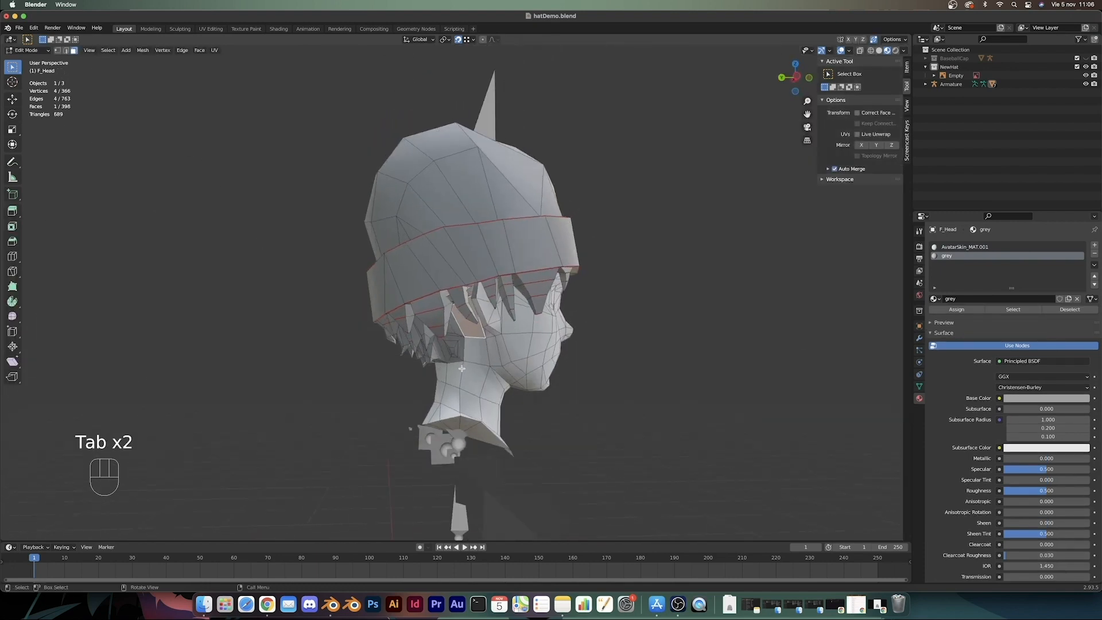
Step: Slide the corner vertex of the grey hair area near the ear along its edge
click(487, 338)
key(g)
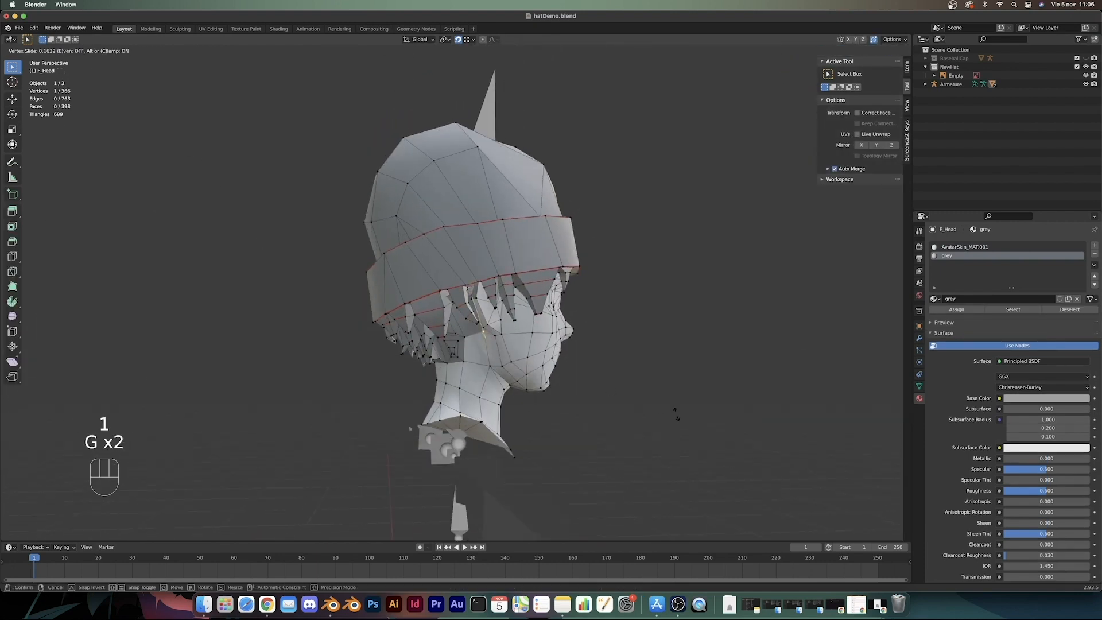
key(Tab)
middle_drag(676, 413, 497, 398)
key(Tab)
scroll(660, 406, up, 5)
middle_drag(482, 361, 564, 407)
Step: Connect two opposite vertices of the skin face below the ear hair with a diagonal edge
key(Tab)
scroll(661, 425, down, 7)
middle_drag(662, 425, 600, 426)
scroll(603, 425, up, 5)
key(Tab)
scroll(602, 425, up, 1)
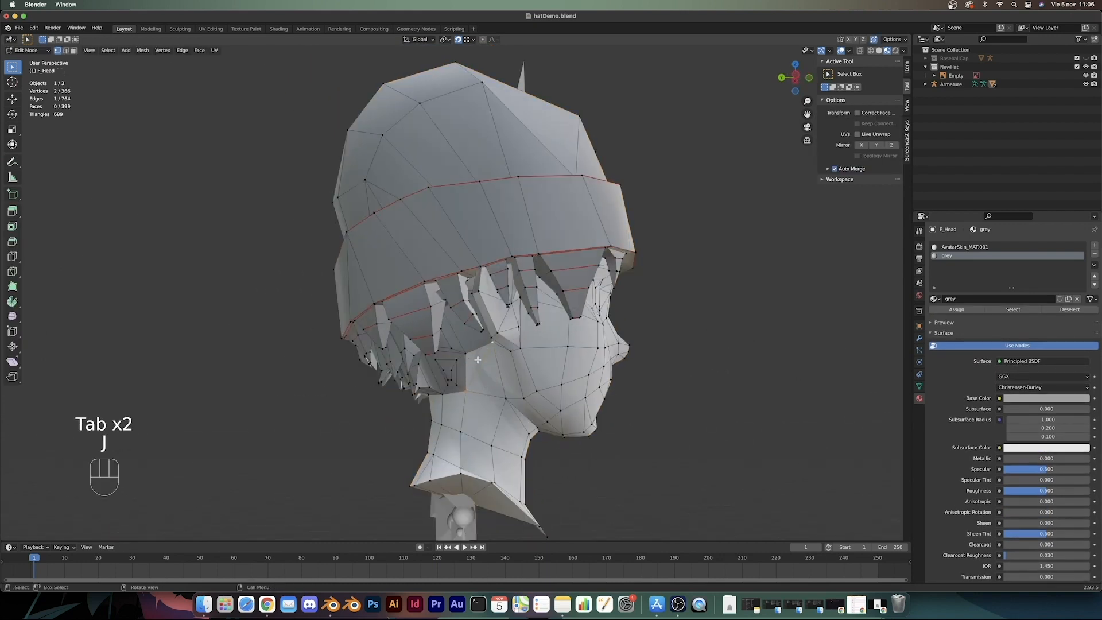
Step: Assign the grey material to the triangular face next to the hair behind the ear
click(479, 360)
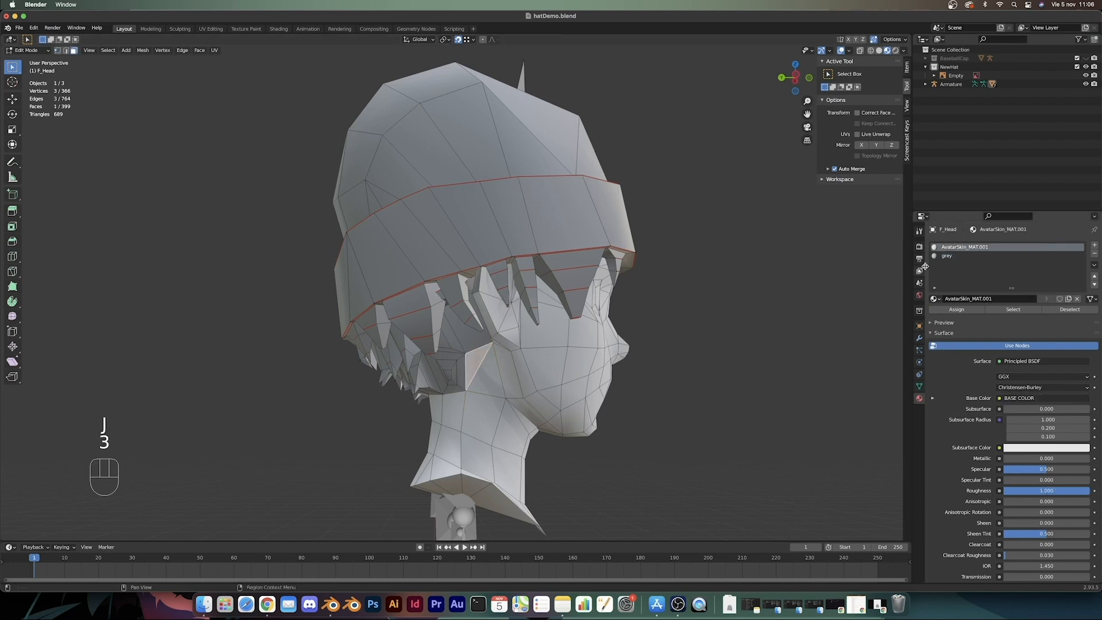
click(953, 314)
key(Tab)
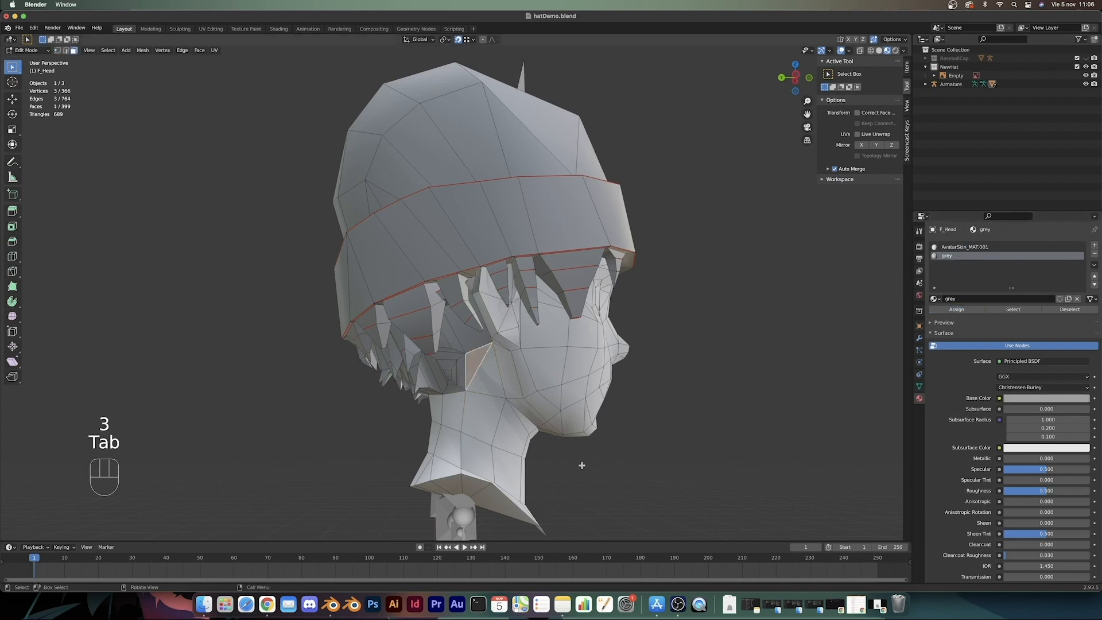
key(Tab)
scroll(578, 461, down, 7)
middle_drag(578, 460, 548, 388)
scroll(607, 478, up, 2)
key(Tab)
scroll(607, 478, up, 2)
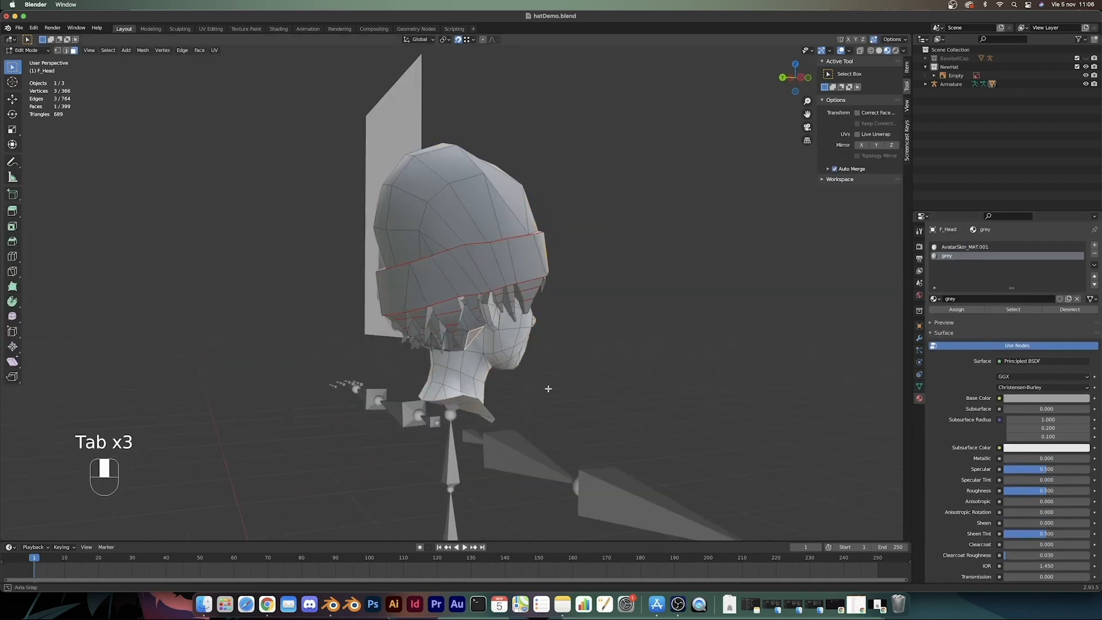
Step: Slide the vertex on the lower hairline behind the ear along its edge to refine the outline
click(463, 350)
key(g)
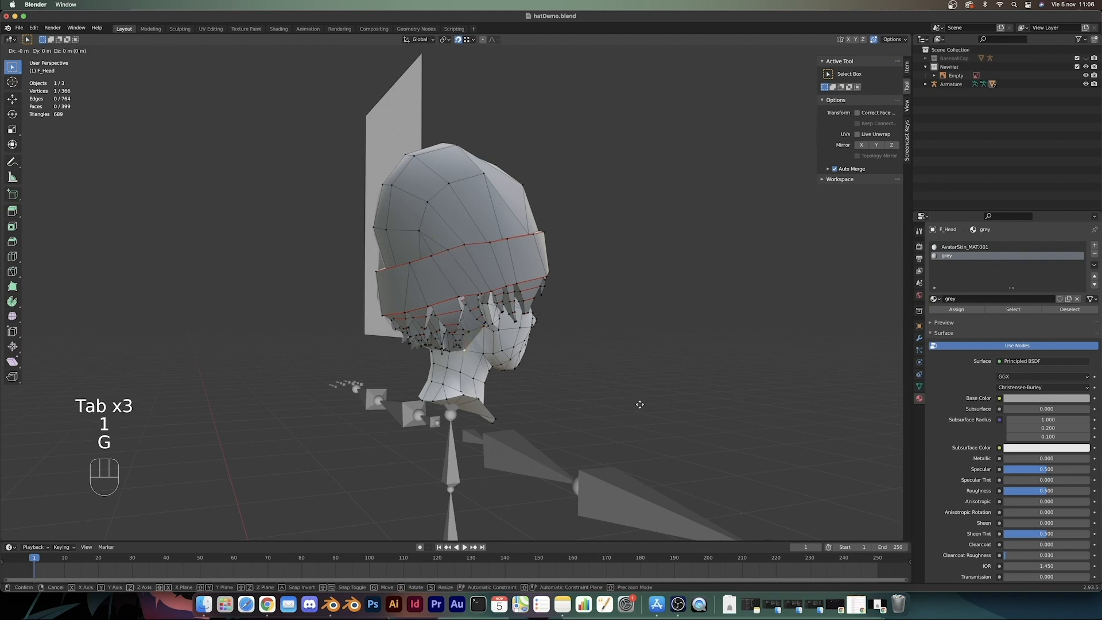
middle_drag(638, 401, 475, 340)
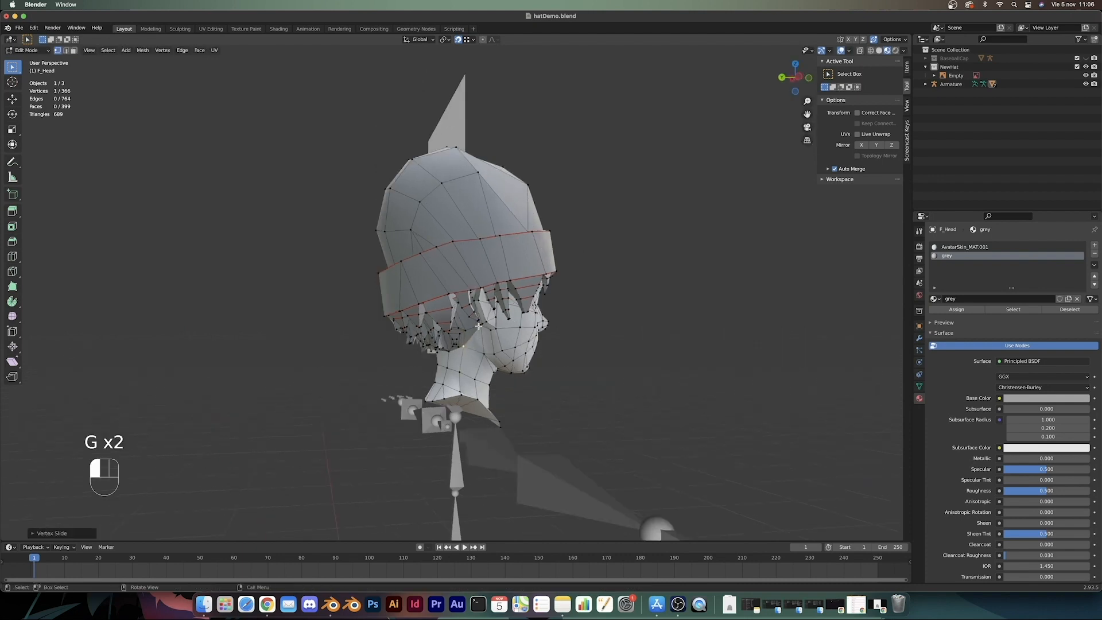
key(g)
key(g)
key(g)
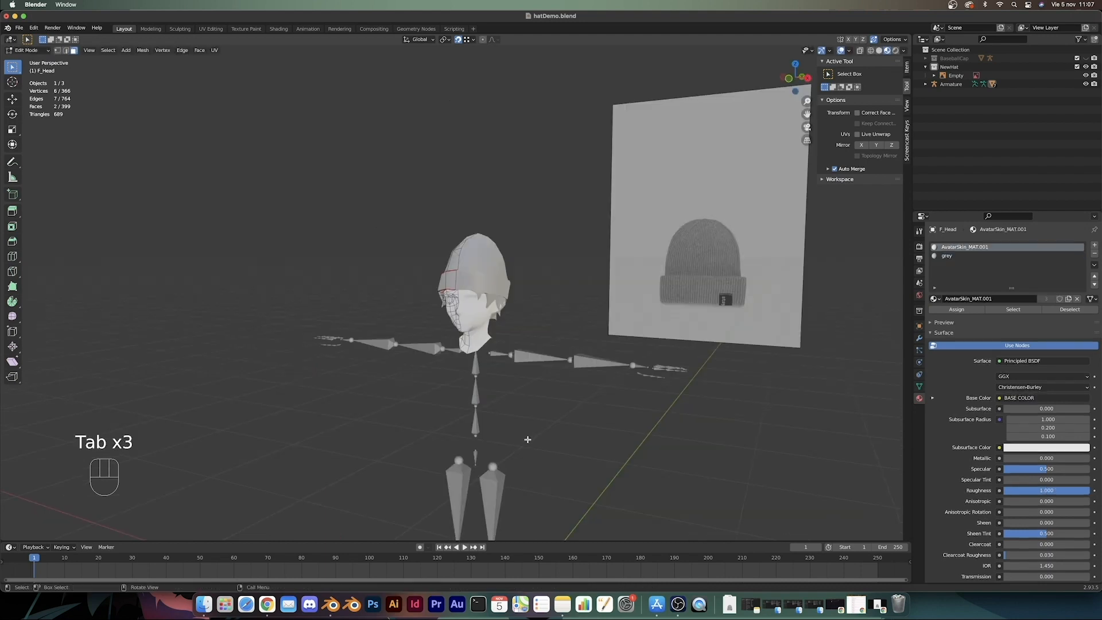
Step: Select all faces using AvatarSkin_MAT.001 and inspect the nape hair for stray skin faces from below
middle_drag(524, 443, 651, 462)
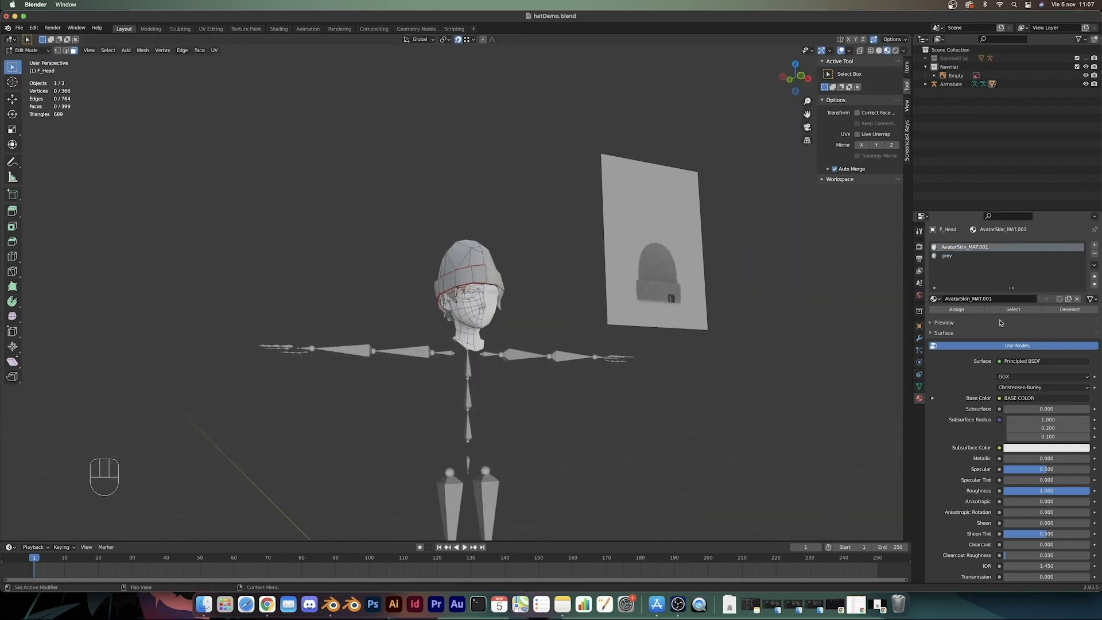
click(1009, 309)
middle_drag(425, 402, 566, 384)
scroll(562, 382, up, 10)
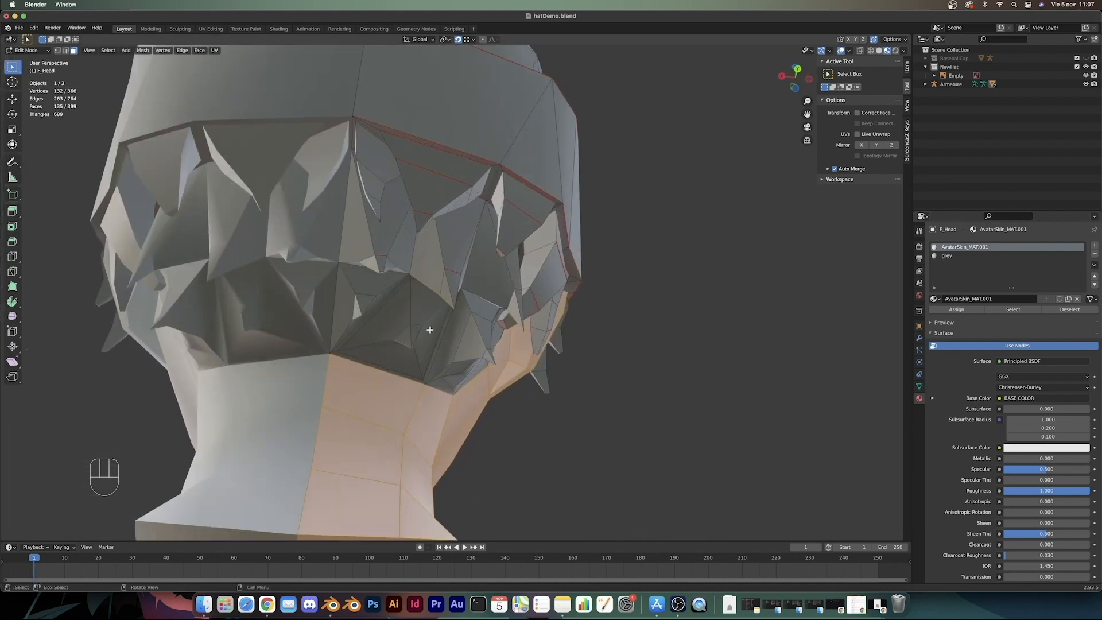
middle_drag(428, 339, 488, 316)
middle_drag(643, 299, 609, 296)
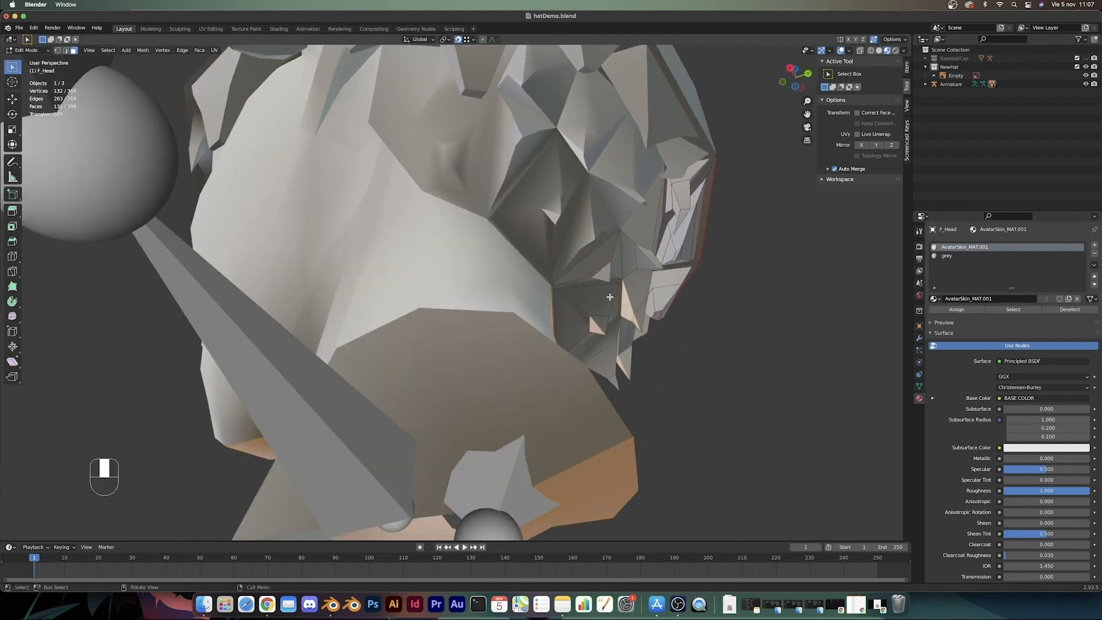
Step: Select the stray skin faces within the nape hair strands and assign them the grey material
click(628, 305)
shift+click(636, 323)
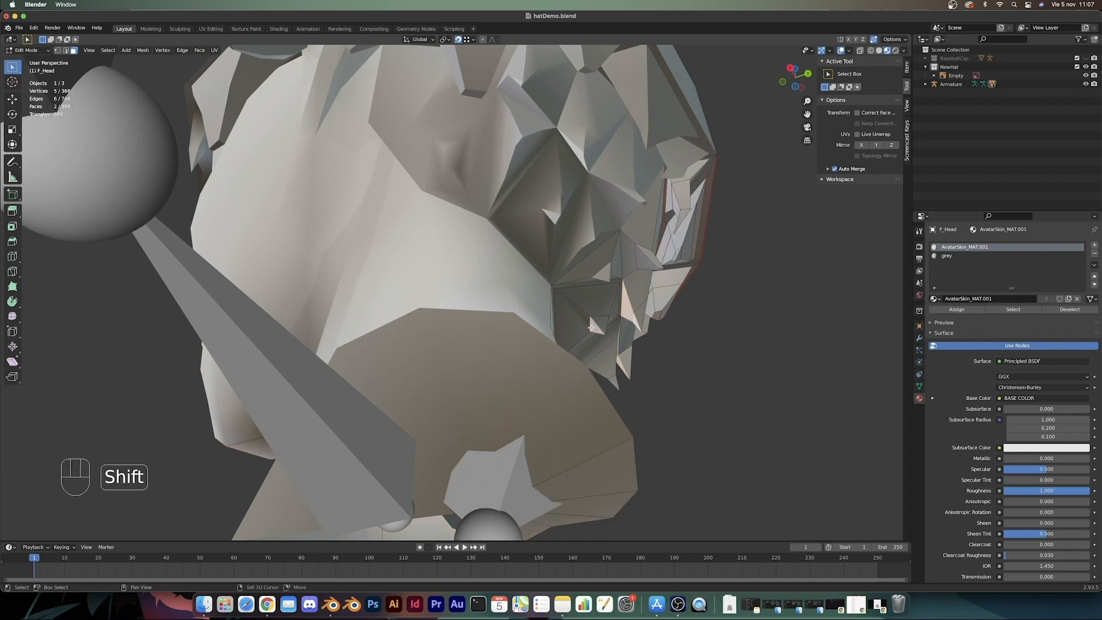
shift+click(598, 329)
shift+middle_drag(612, 350, 578, 290)
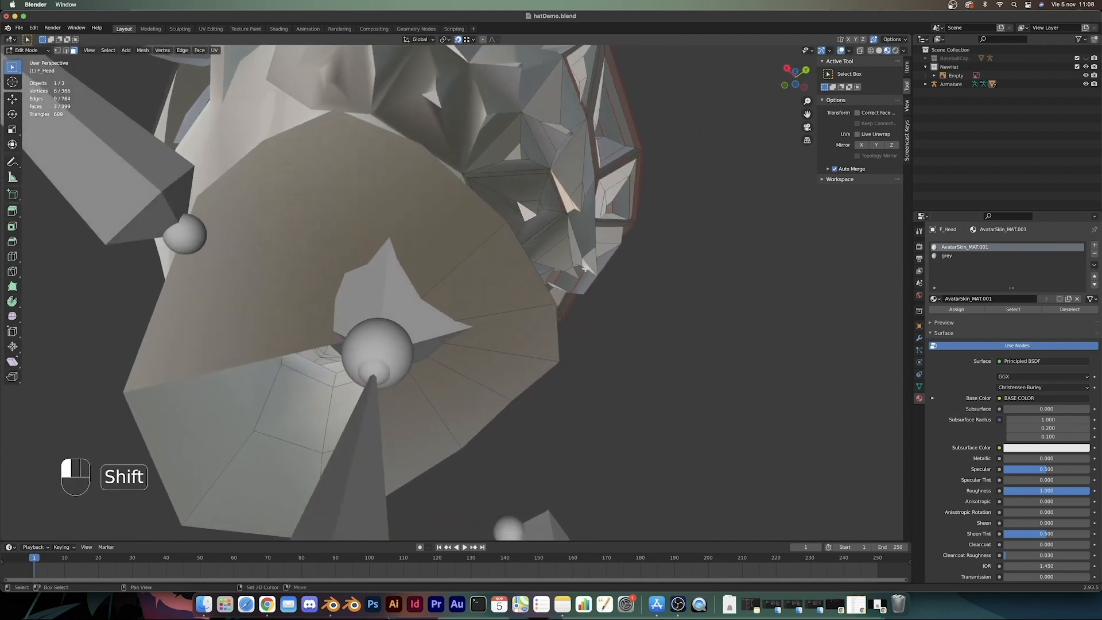
shift+click(589, 273)
middle_drag(589, 270, 571, 407)
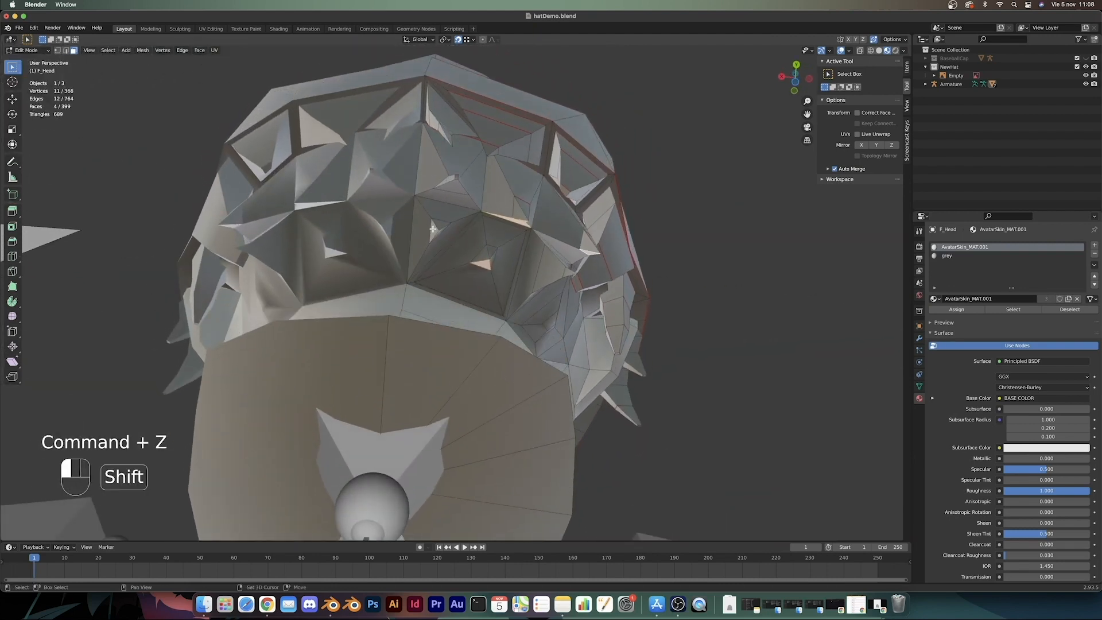
shift+click(433, 229)
middle_drag(460, 195, 469, 256)
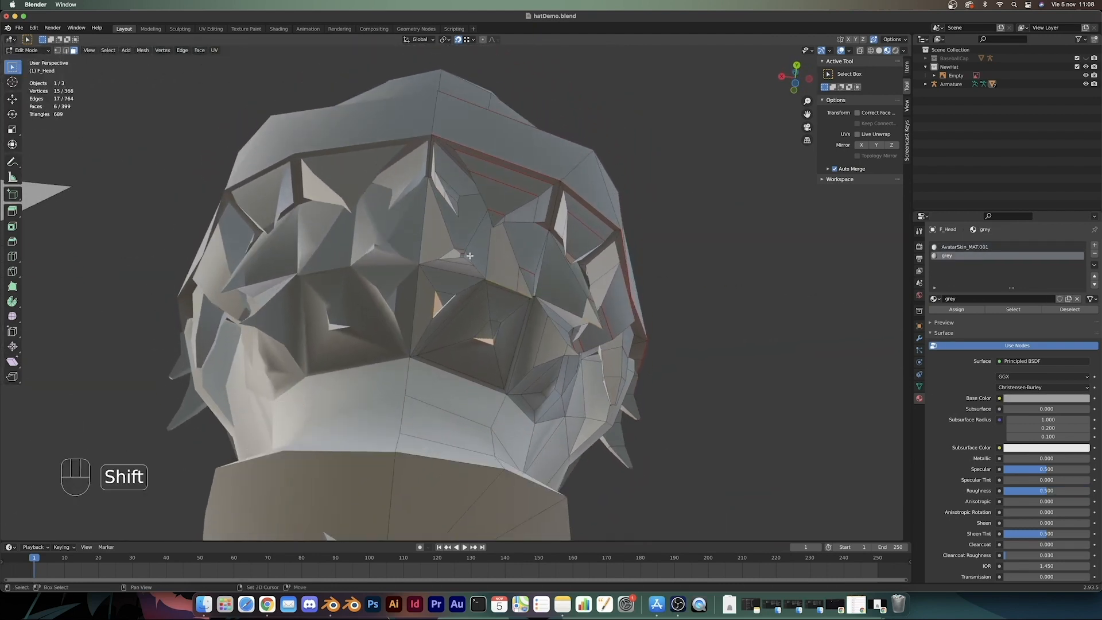
Step: Delete all AvatarSkin_MAT.001 faces of the head and neck, leaving the beanie and hair
key(x)
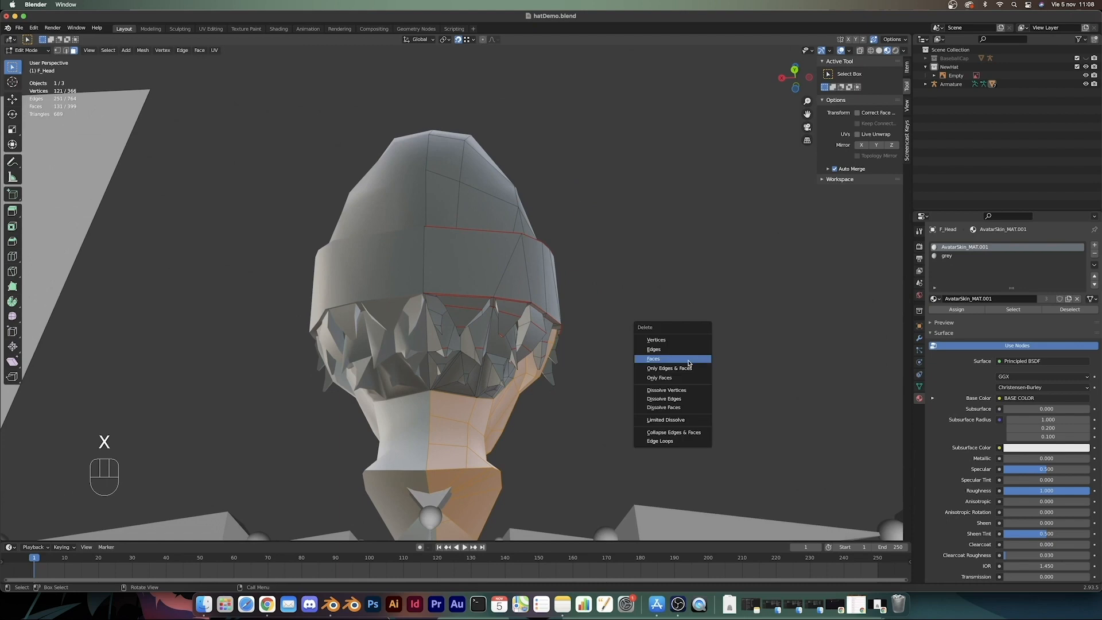
click(689, 358)
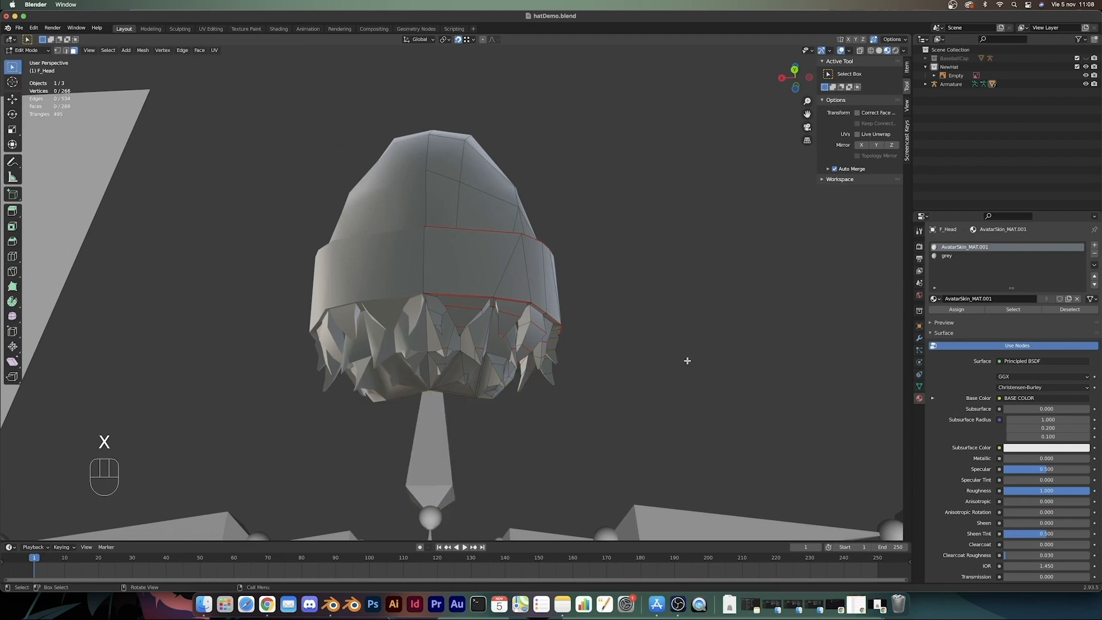
middle_drag(686, 361, 523, 376)
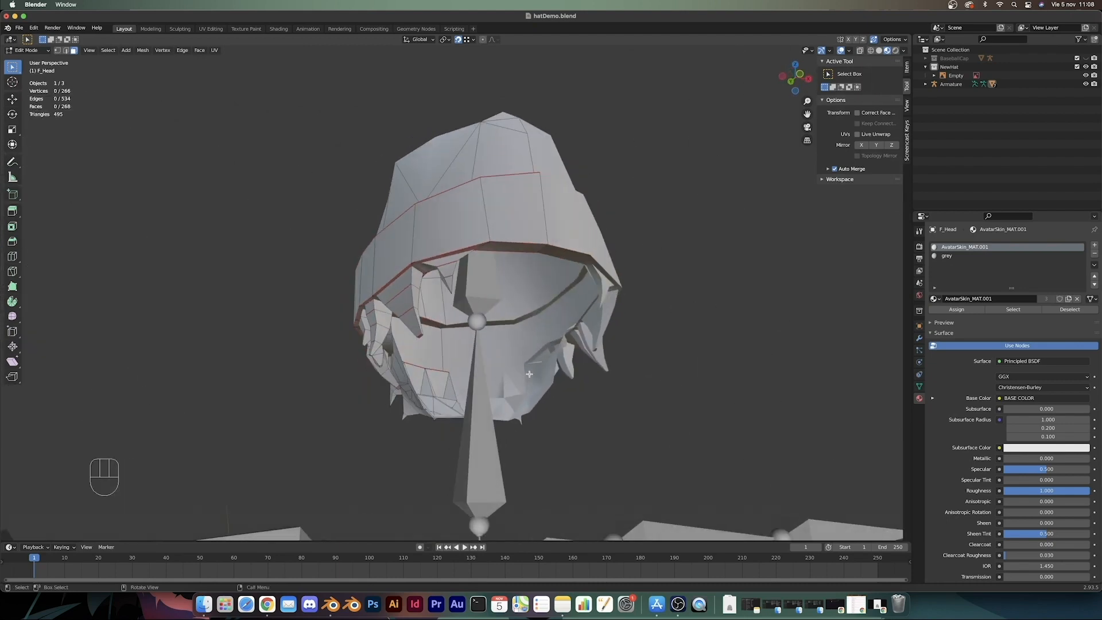
Step: Try to fill the selected edges of the beanie's inner front rim with a face and undo it
key(Tab)
scroll(677, 393, down, 8)
middle_drag(679, 394, 617, 390)
scroll(706, 363, up, 7)
key(Tab)
scroll(491, 249, up, 3)
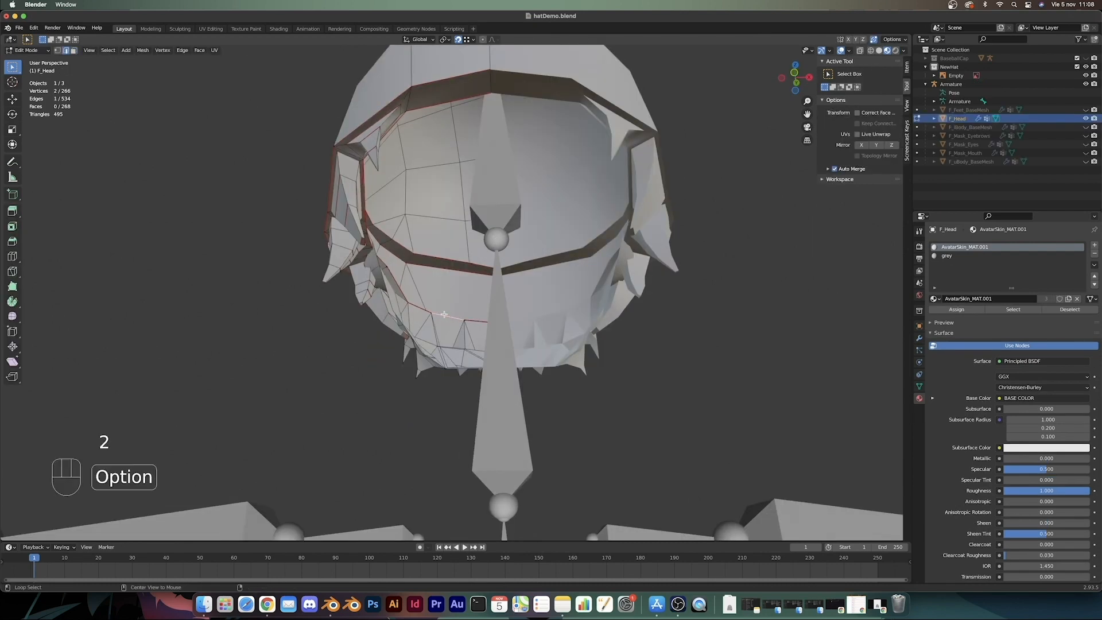
middle_drag(477, 321, 452, 152)
middle_drag(464, 233, 424, 214)
middle_drag(513, 221, 506, 192)
key(f)
key(super+z)
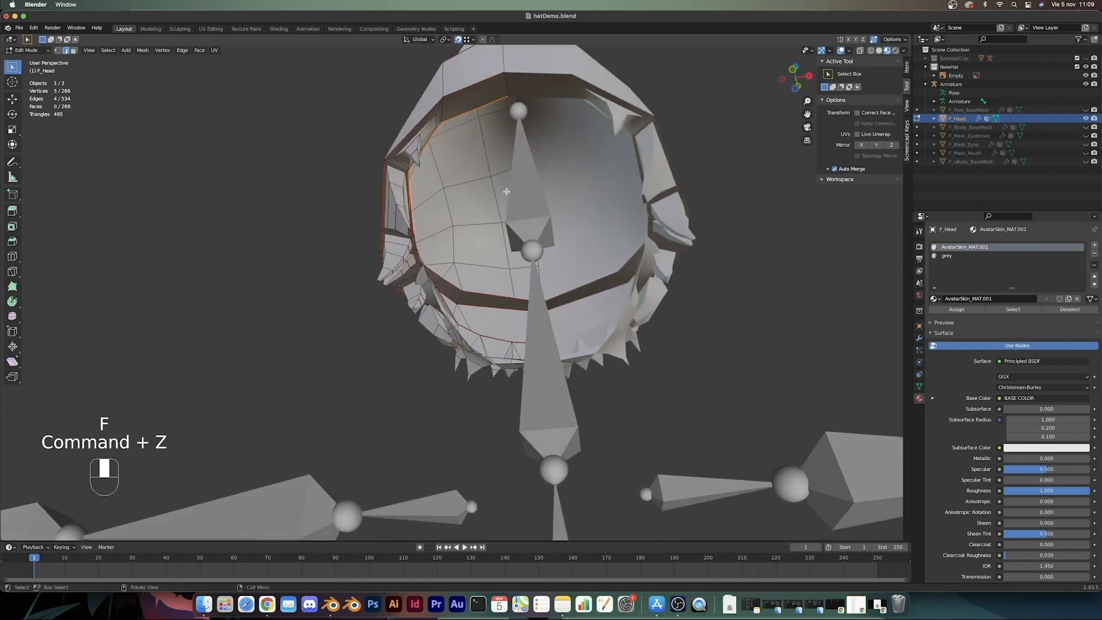
Step: Select the open edges under the beanie and hair and fill them with a face
ctrl+click(486, 349)
middle_drag(486, 349, 589, 289)
key(f)
scroll(483, 326, down, 3)
key(Tab)
scroll(533, 339, up, 8)
key(Tab)
Step: Fill the next open gap on the underside of the beanie and hair with a face
click(499, 259)
scroll(497, 244, down, 5)
key(f)
key(Tab)
scroll(519, 261, down, 2)
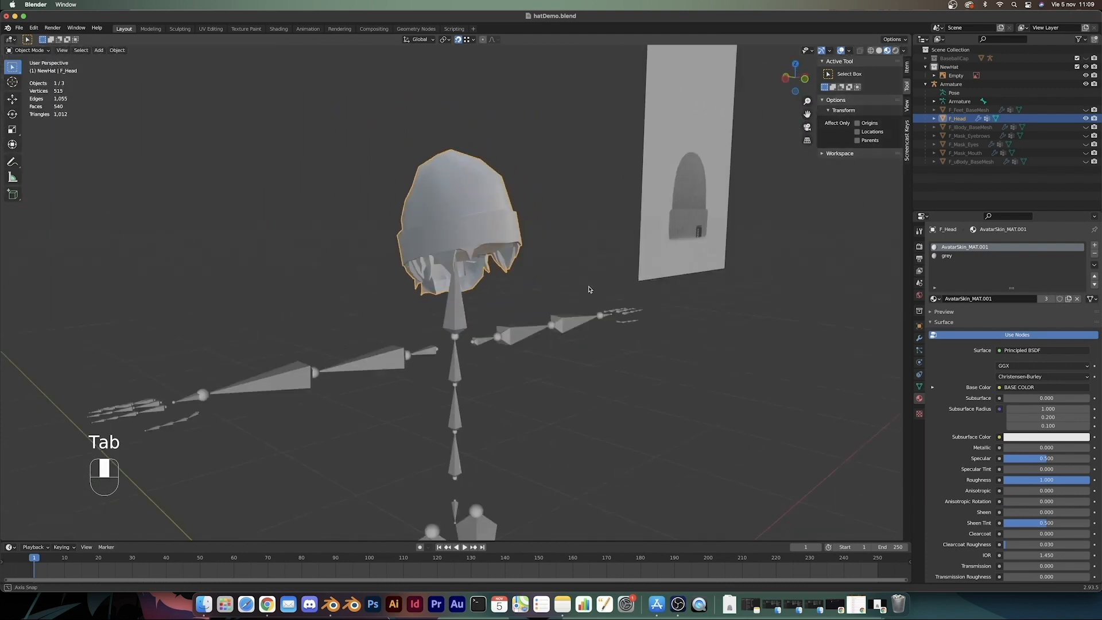
Step: Select the whole beanie and hair mesh and recalculate its normals to the outside
key(Tab)
scroll(585, 287, up, 3)
key(a)
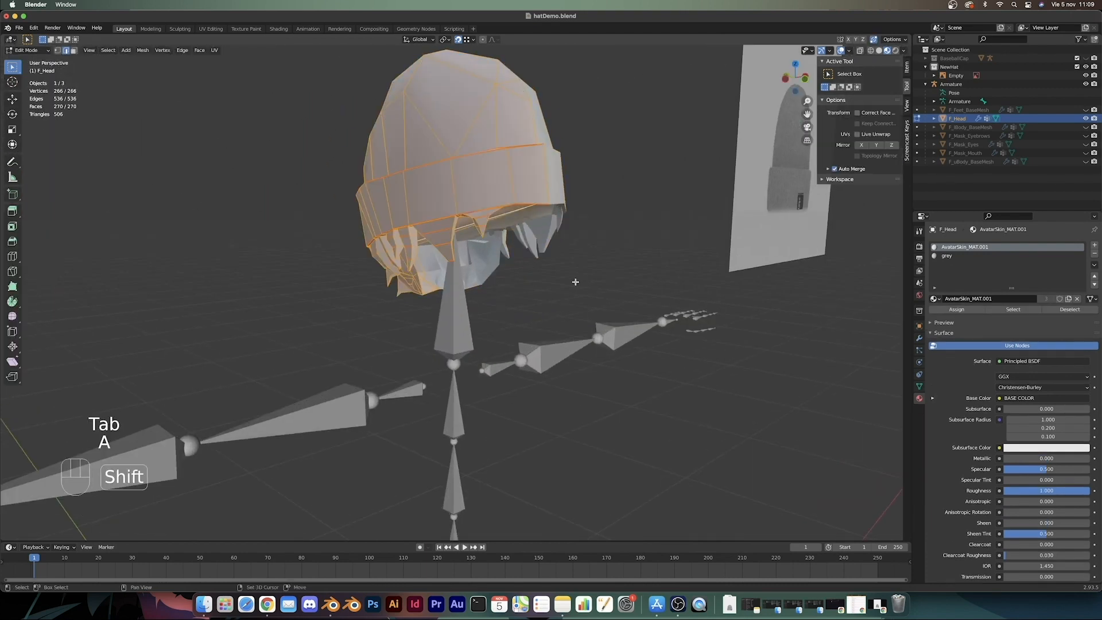
key(shift+n)
middle_drag(575, 281, 459, 304)
Step: Fill the remaining open edge loop on the underside of the mesh with a face and return to Object Mode
click(434, 265)
middle_drag(459, 304, 519, 250)
alt+click(449, 376)
key(f)
key(Tab)
scroll(439, 404, down, 4)
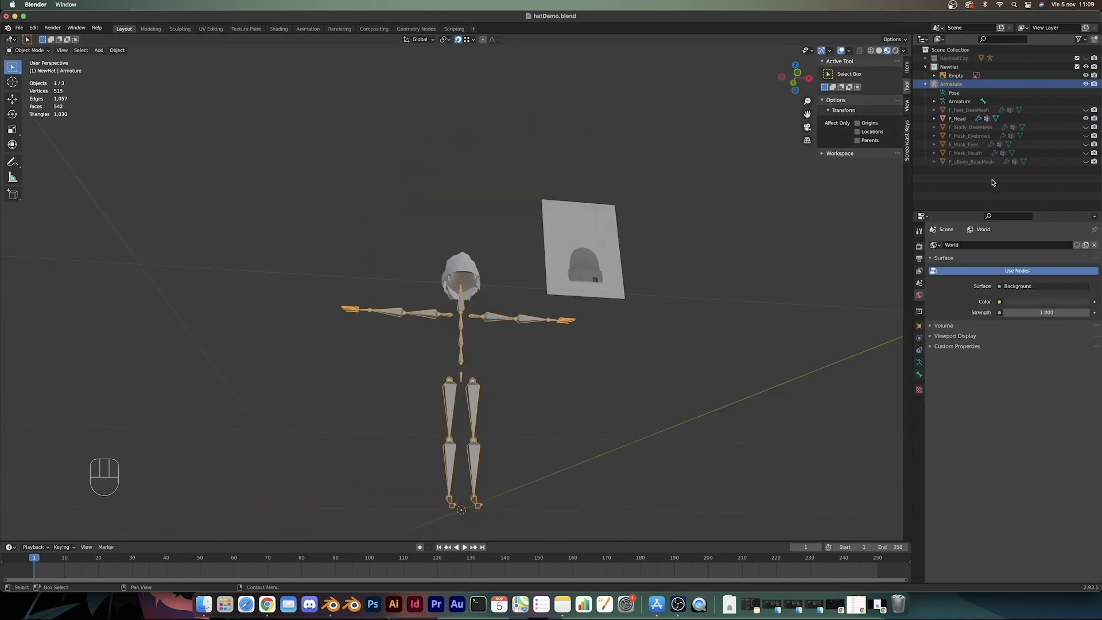
Step: Create a collection named Favatar and move the armature with all its F_ meshes into it
click(1094, 39)
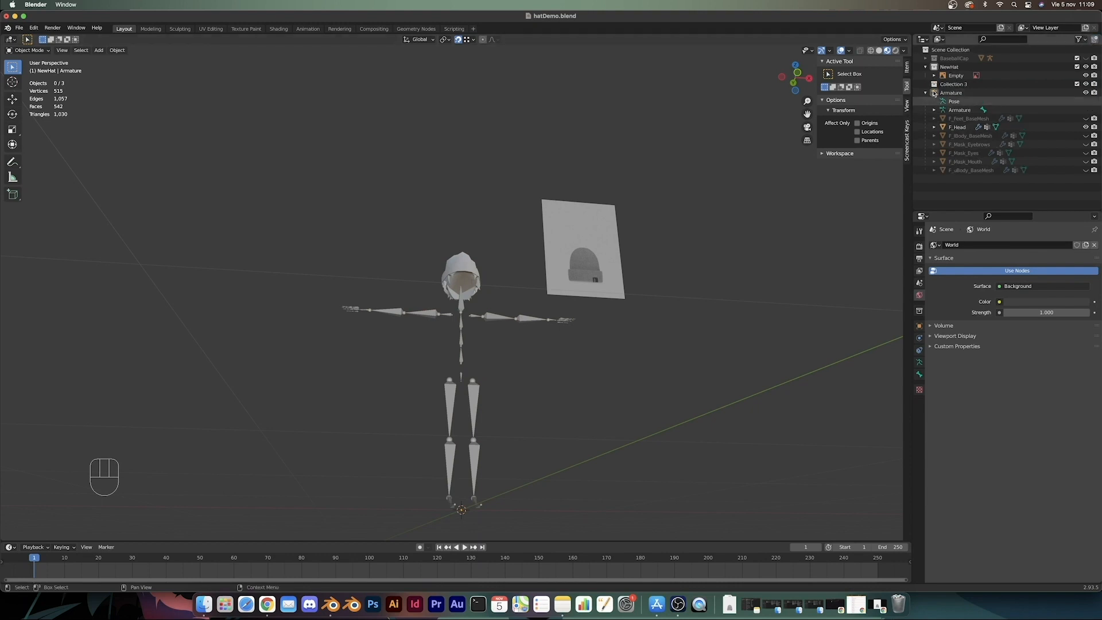
click(986, 87)
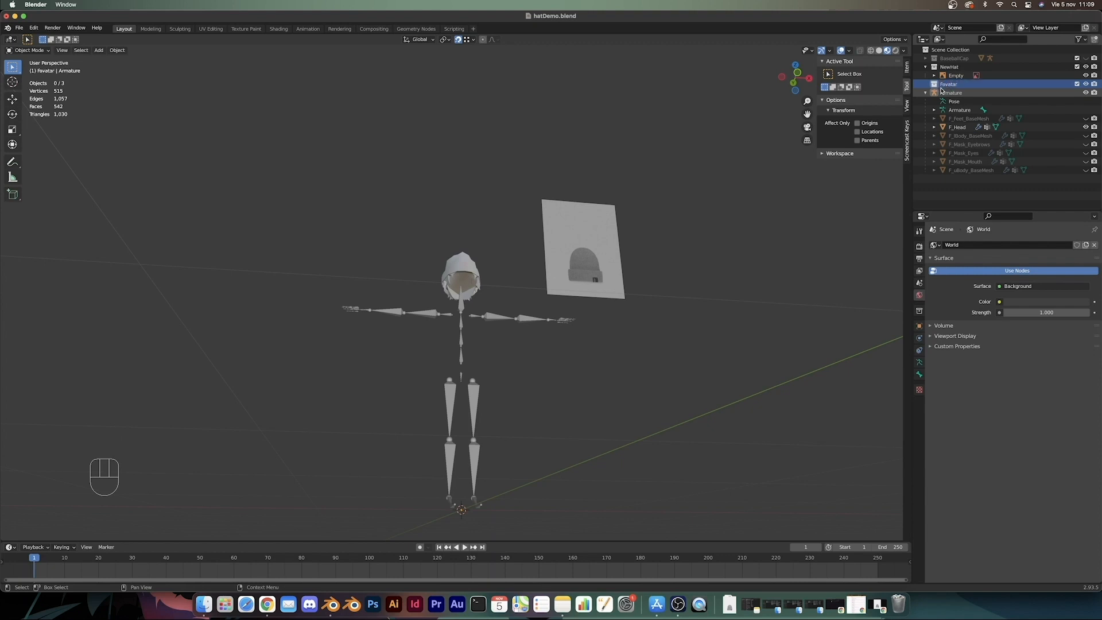
click(970, 170)
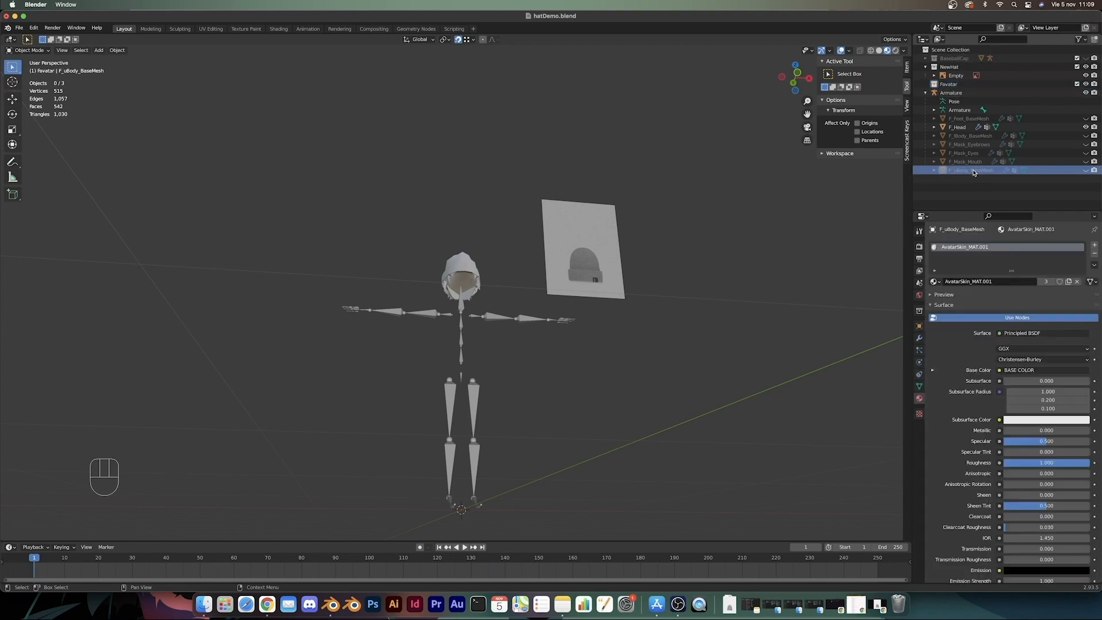
shift+click(949, 93)
drag(949, 94, 950, 86)
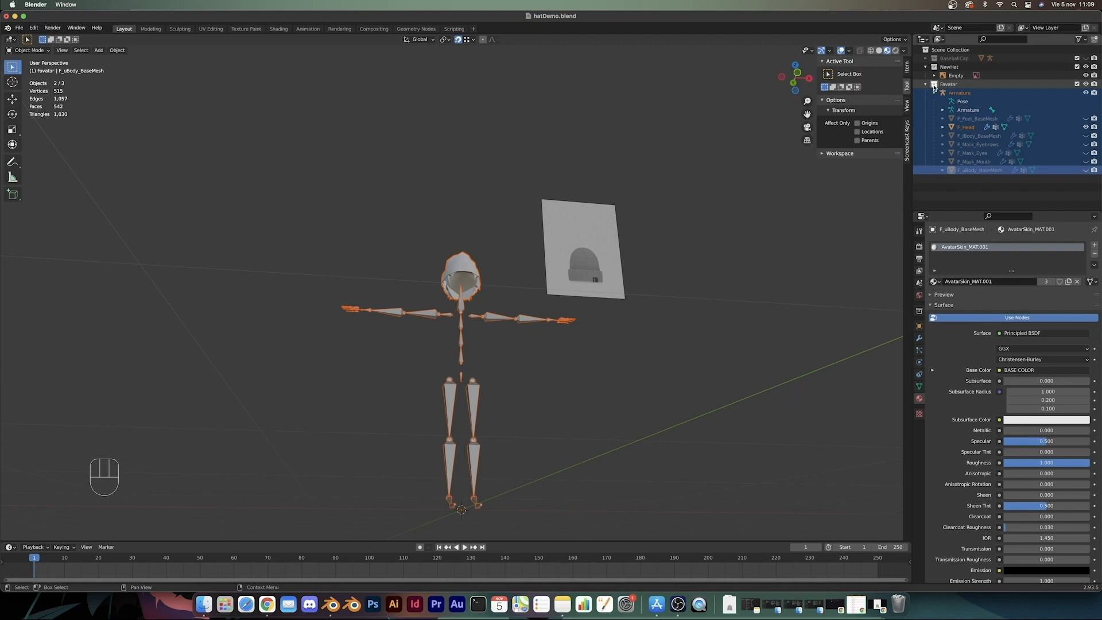
click(926, 85)
key(alt+a)
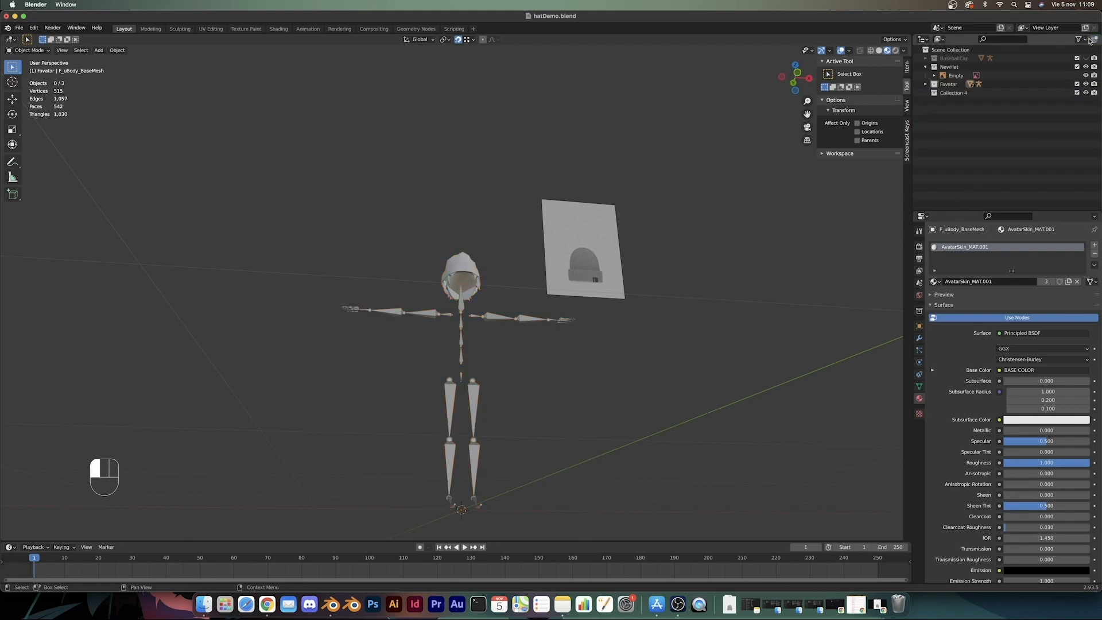
Step: Create a collection named Mavatar and hide the Favatar collection
click(947, 93)
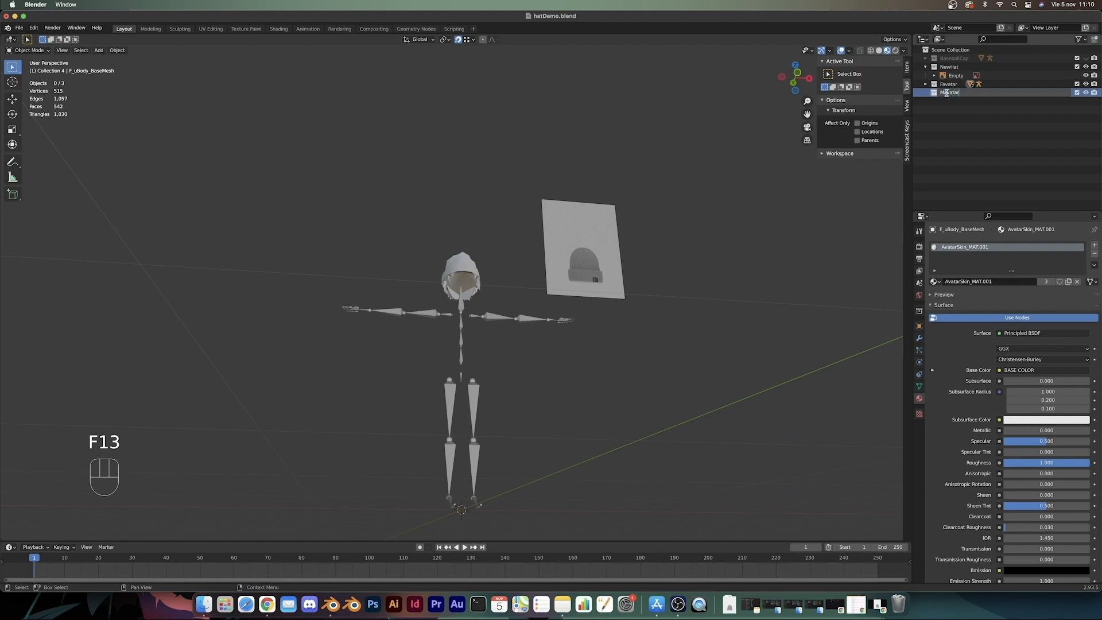
middle_drag(627, 363, 608, 330)
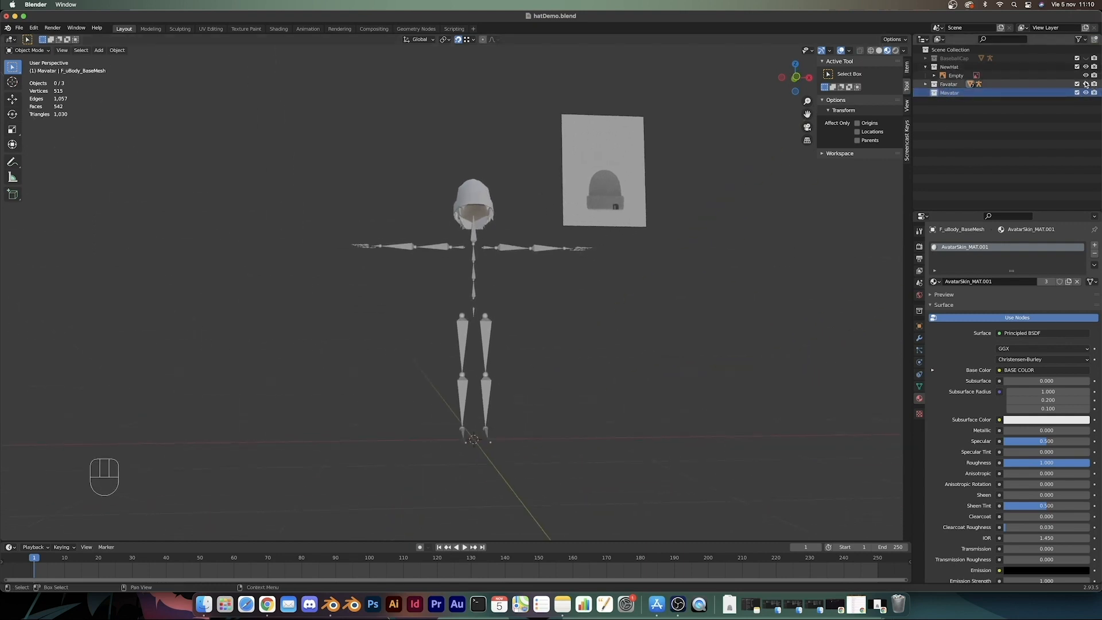
click(1085, 84)
middle_drag(658, 270, 683, 281)
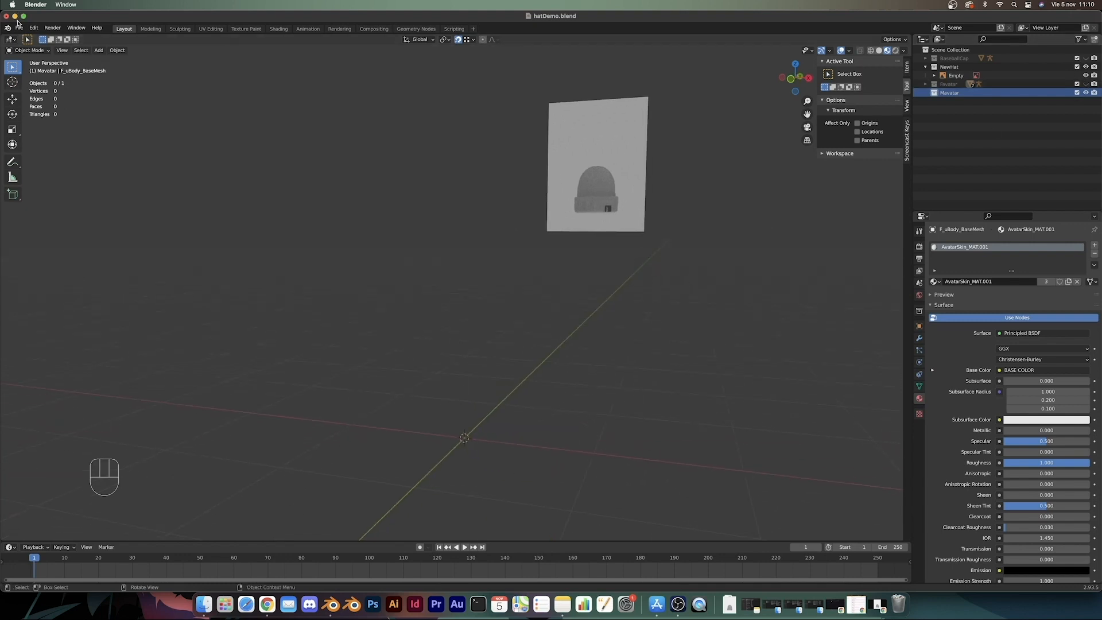
Step: Import BaseMale.glb from the avatars folder as a glTF 2.0 file
click(19, 28)
mouse_move(30, 145)
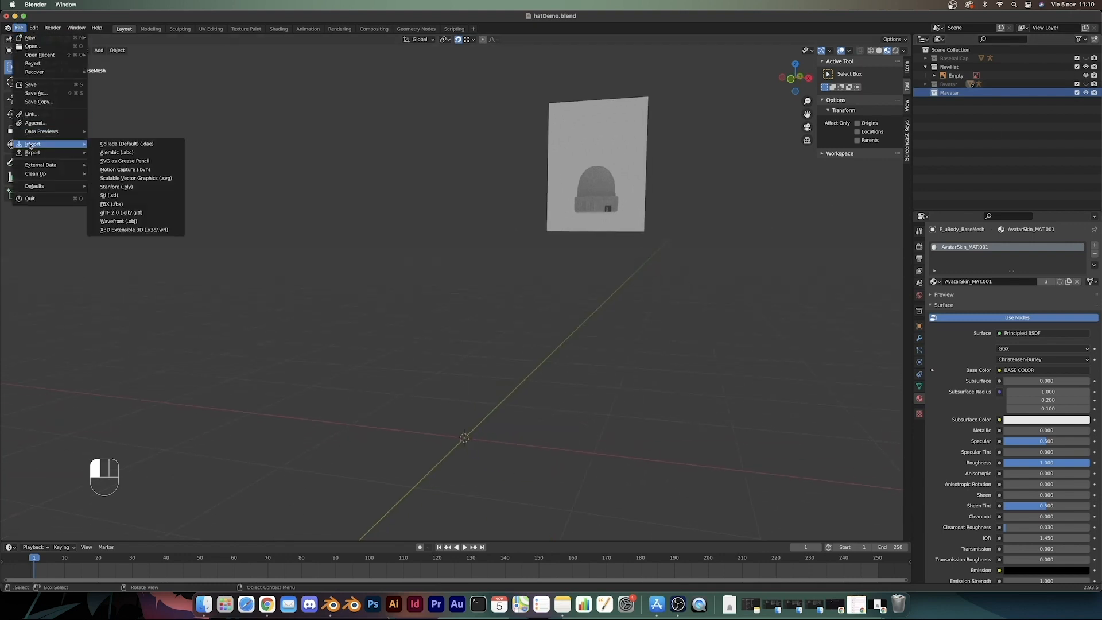
click(164, 212)
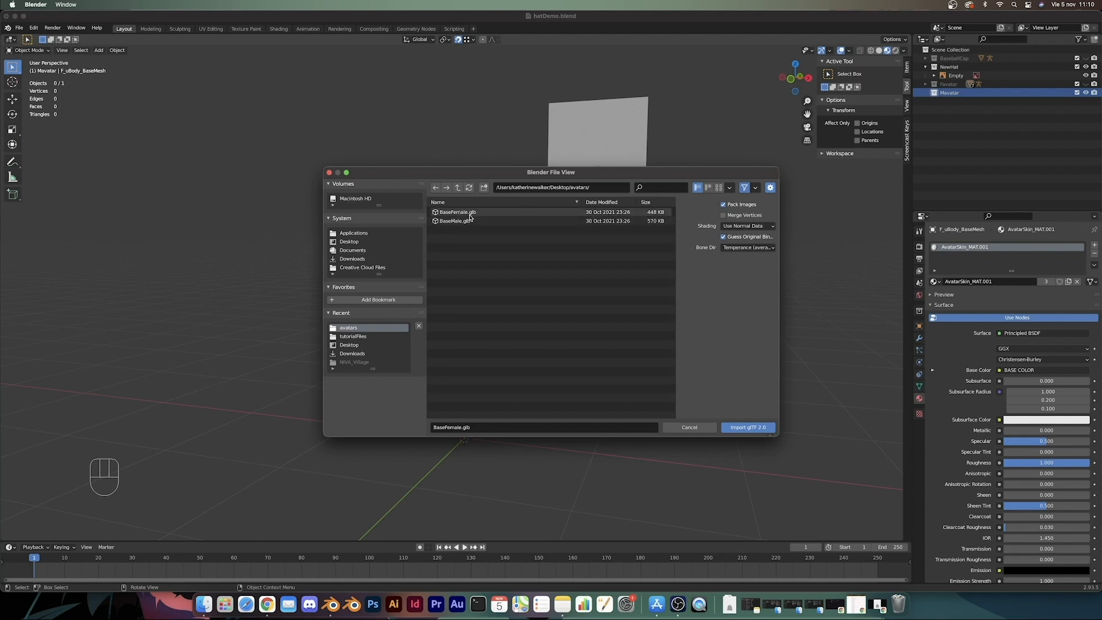
double_click(469, 221)
middle_drag(564, 257, 646, 288)
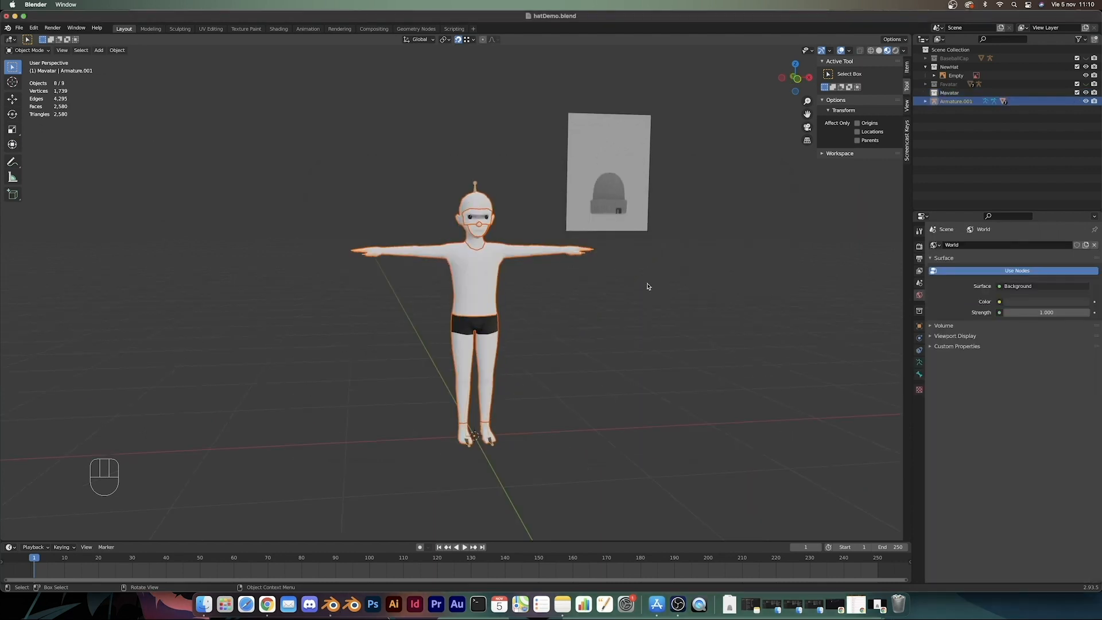
click(647, 287)
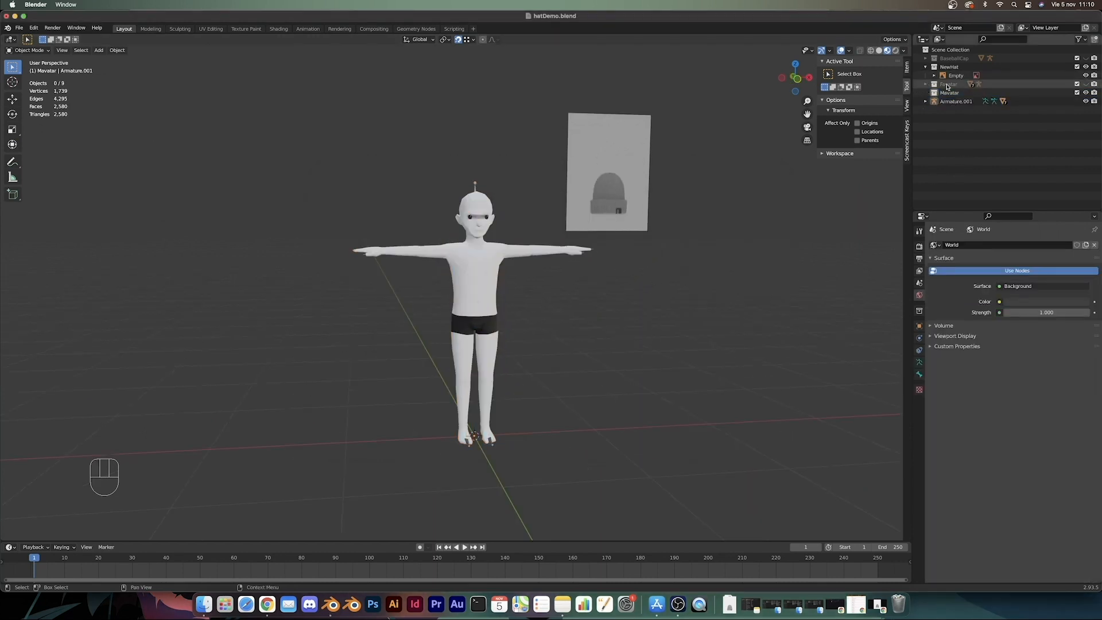
Step: Show the Favatar collection again and examine how the beanie and hair fit the male avatar from the side and front
middle_drag(228, 316, 287, 311)
scroll(396, 294, up, 3)
middle_drag(407, 291, 574, 263)
shift+middle_drag(533, 255, 672, 245)
click(500, 247)
key(Tab)
middle_drag(426, 247, 429, 248)
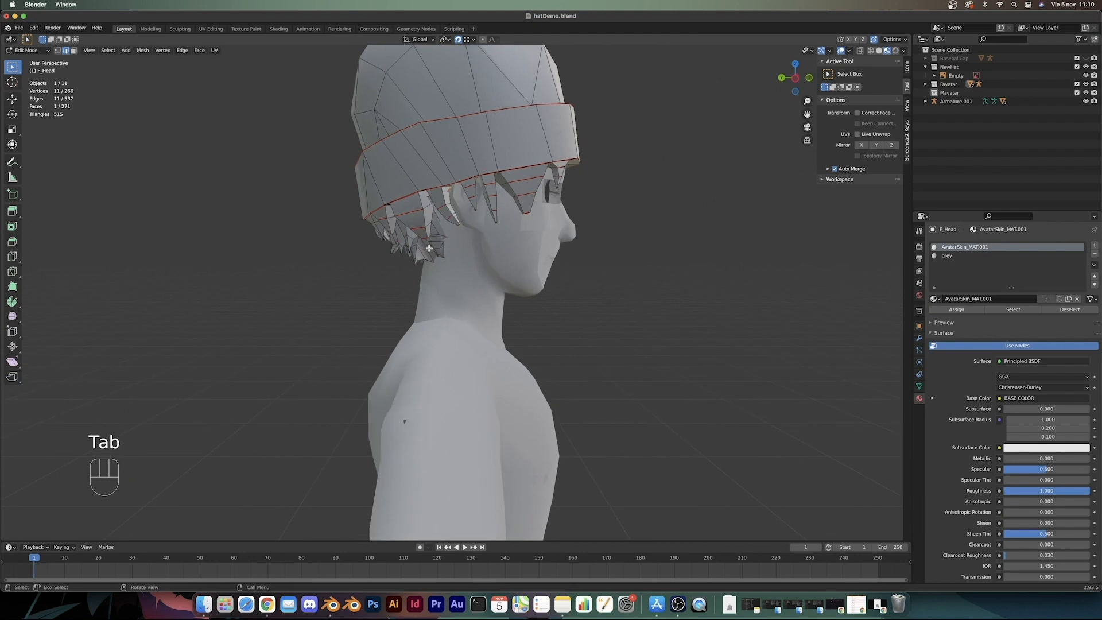
middle_drag(648, 272, 600, 271)
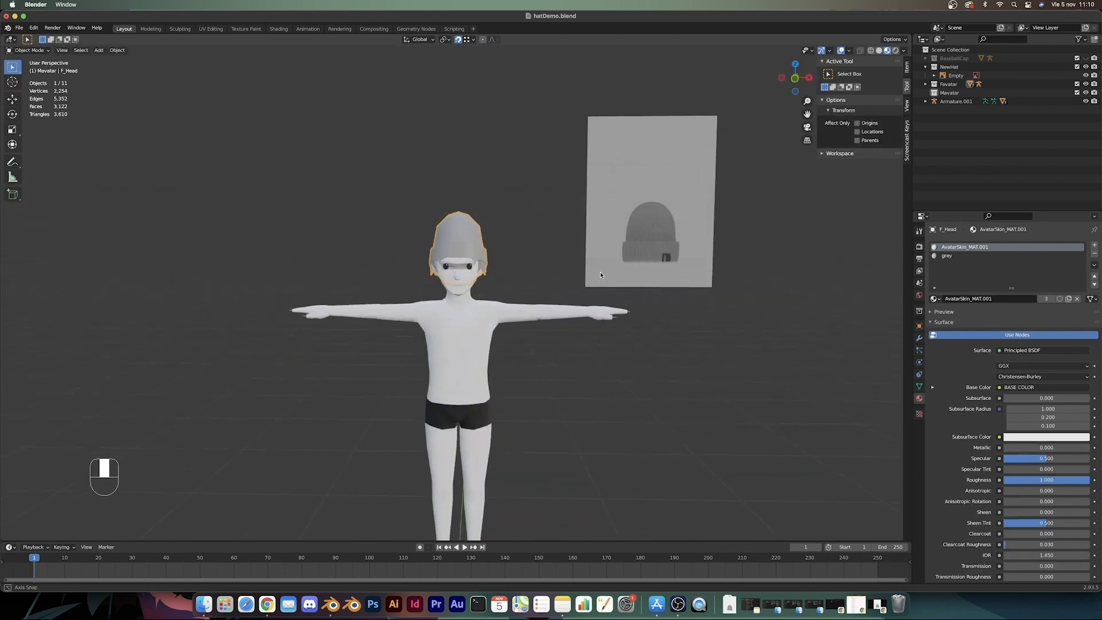
scroll(516, 261, up, 4)
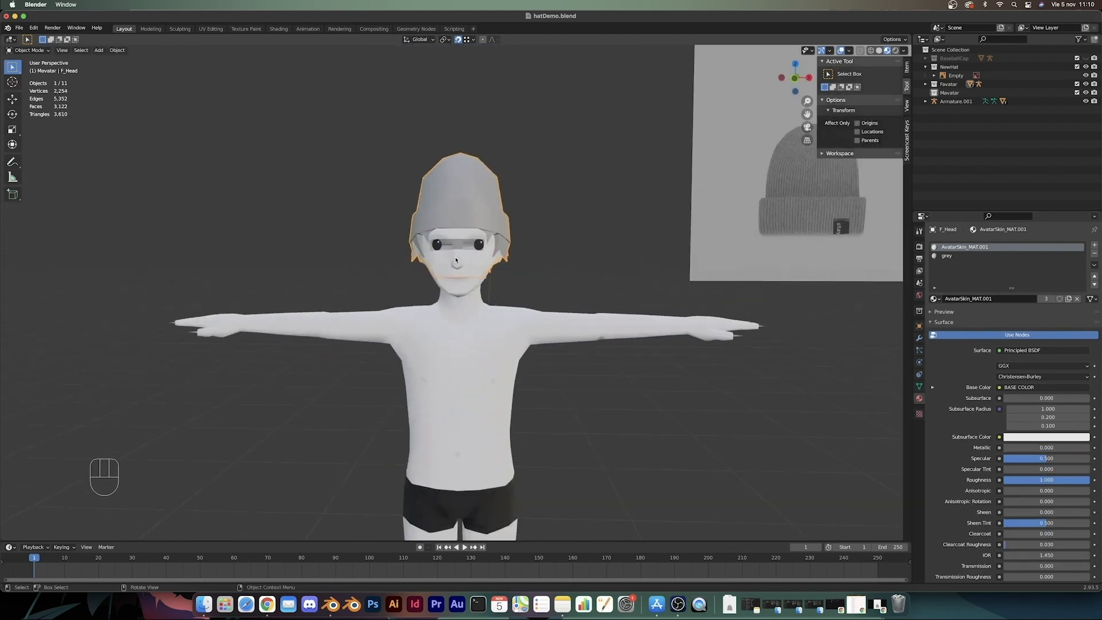
middle_drag(448, 256, 510, 253)
scroll(511, 252, down, 4)
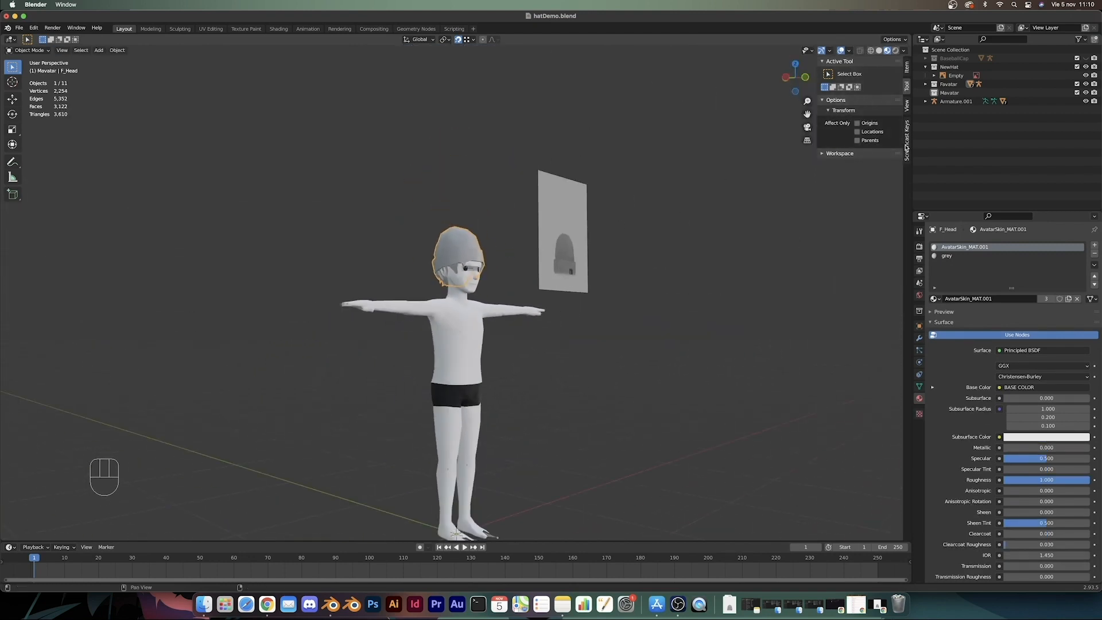
Step: Move the imported male armature and its meshes into the Mavatar collection, hide that collection, and select the beanie mesh
click(1077, 92)
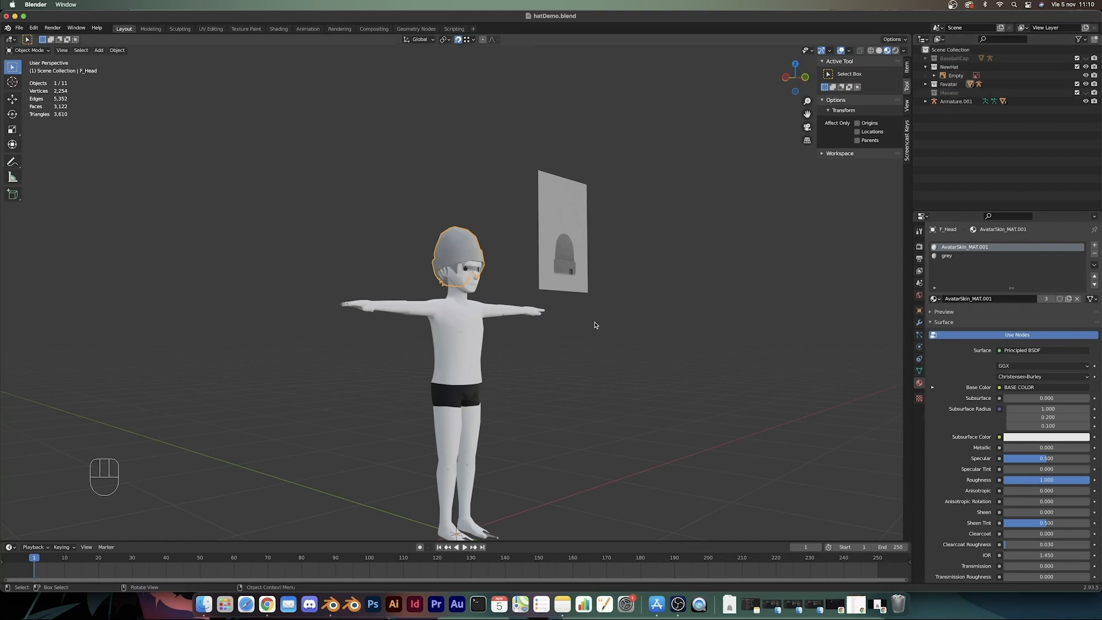
click(925, 101)
click(953, 102)
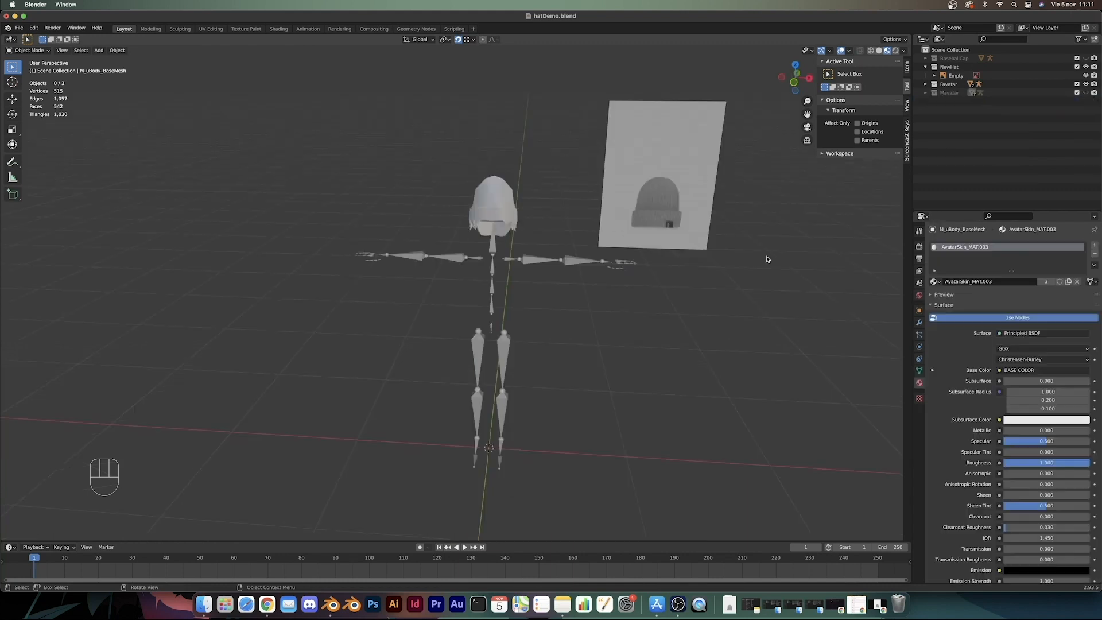
scroll(531, 356, up, 5)
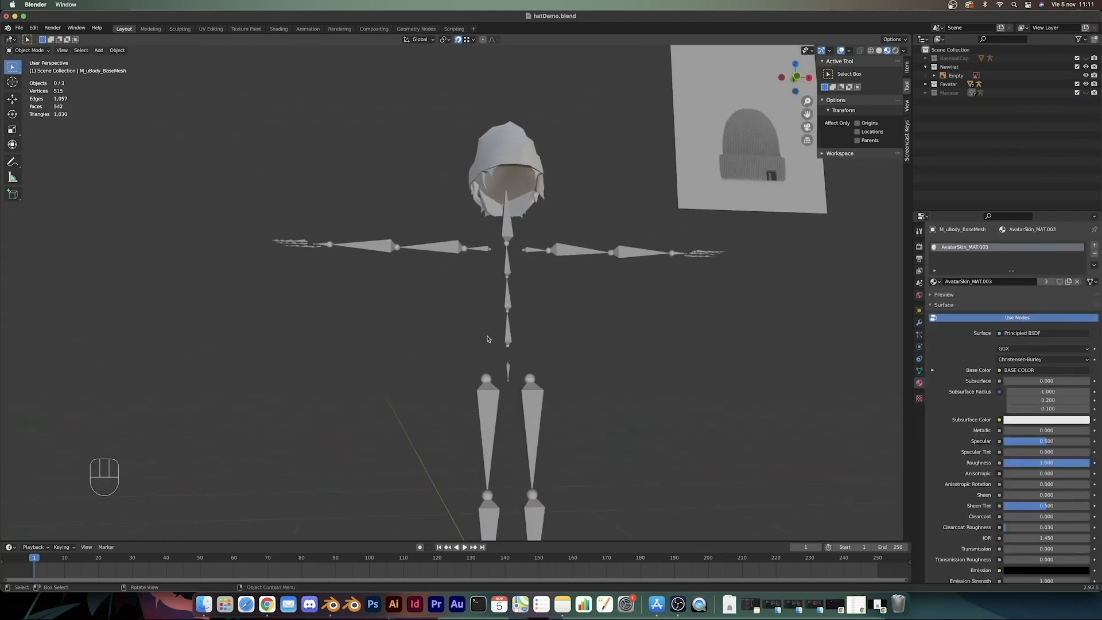
click(535, 197)
middle_drag(535, 197, 616, 280)
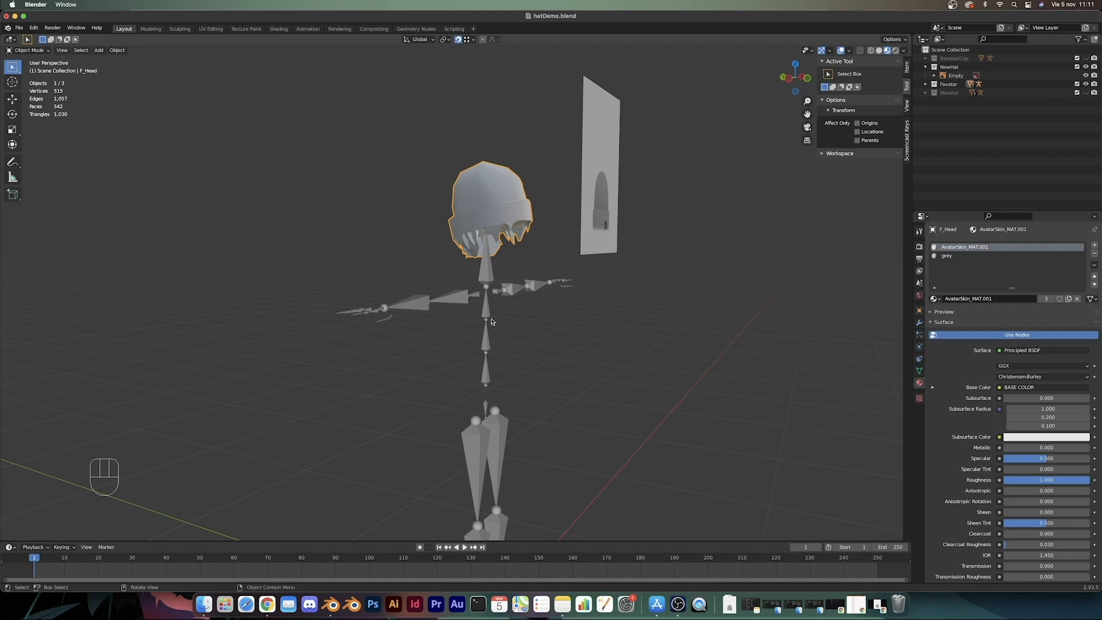
Step: Switch to Google Drive in Chrome and download M_Hair_BookStyle.glb from the Examples > Hair > Male > M_Hair_BookStyle folder
key(super+Tab)
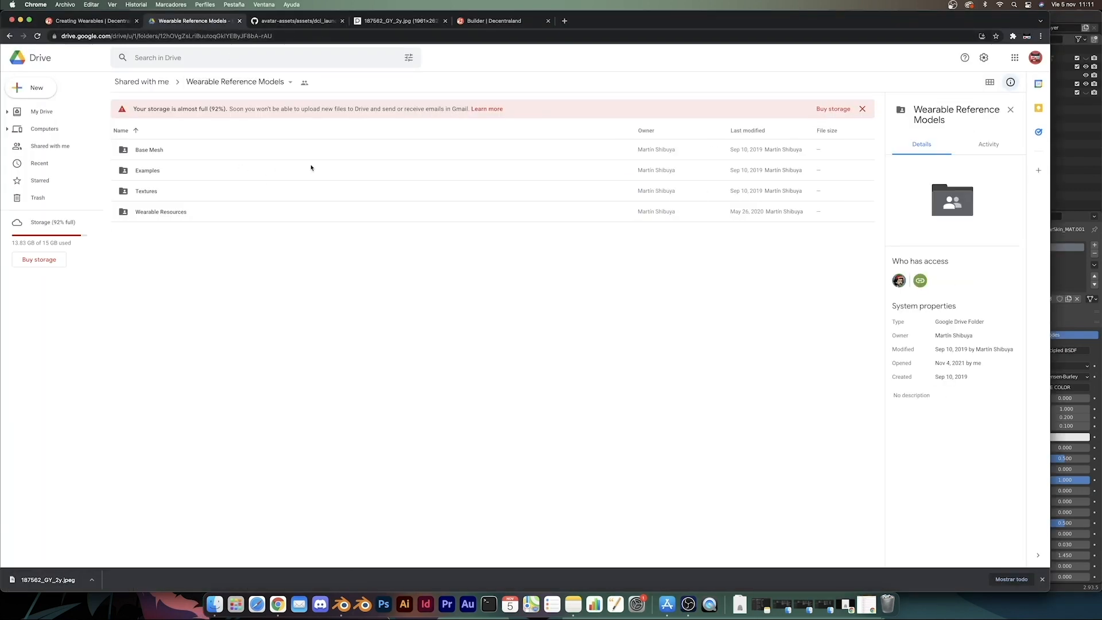
double_click(148, 171)
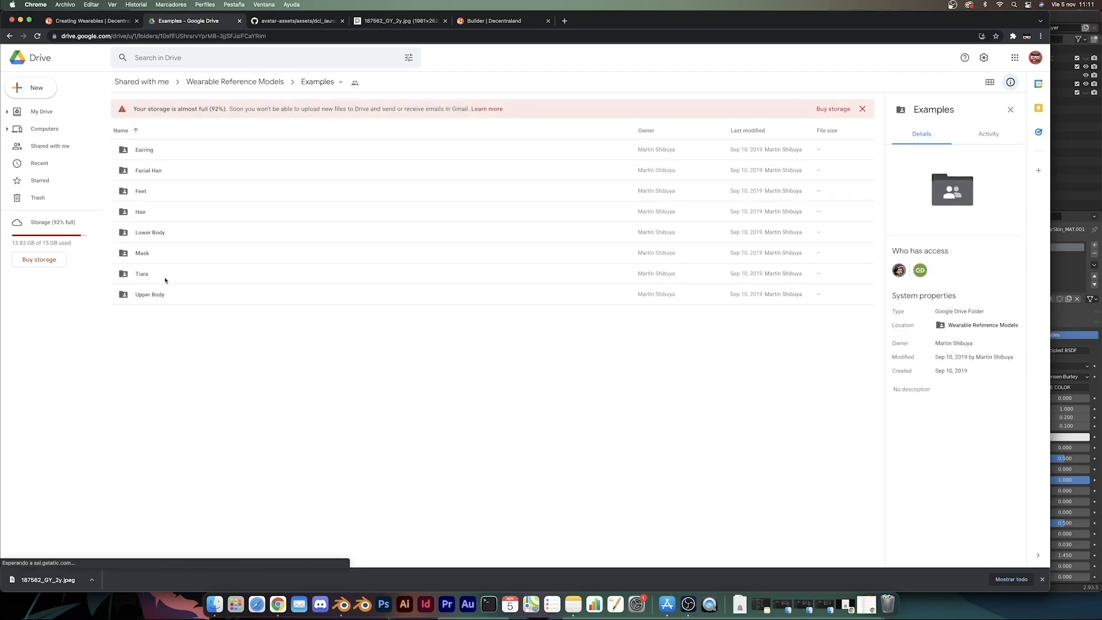
double_click(153, 213)
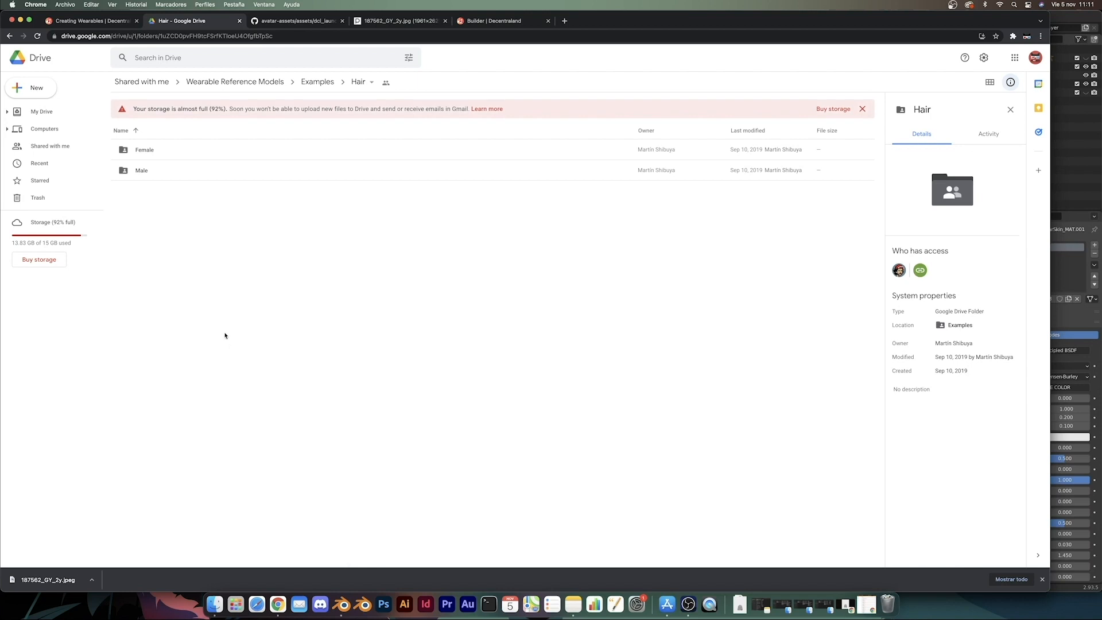
double_click(144, 169)
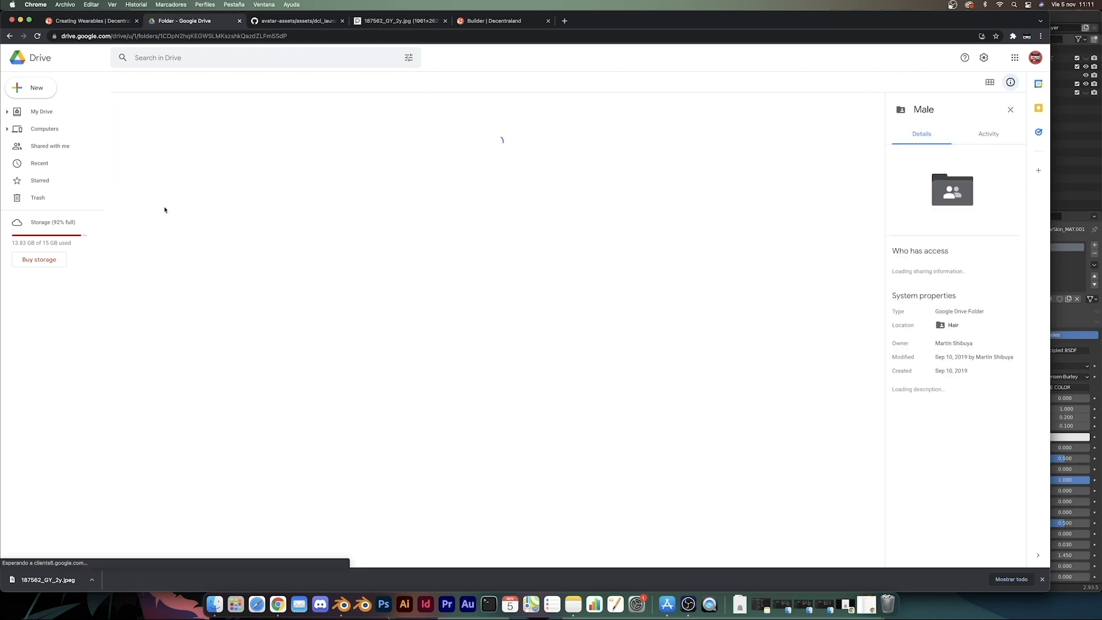
double_click(162, 150)
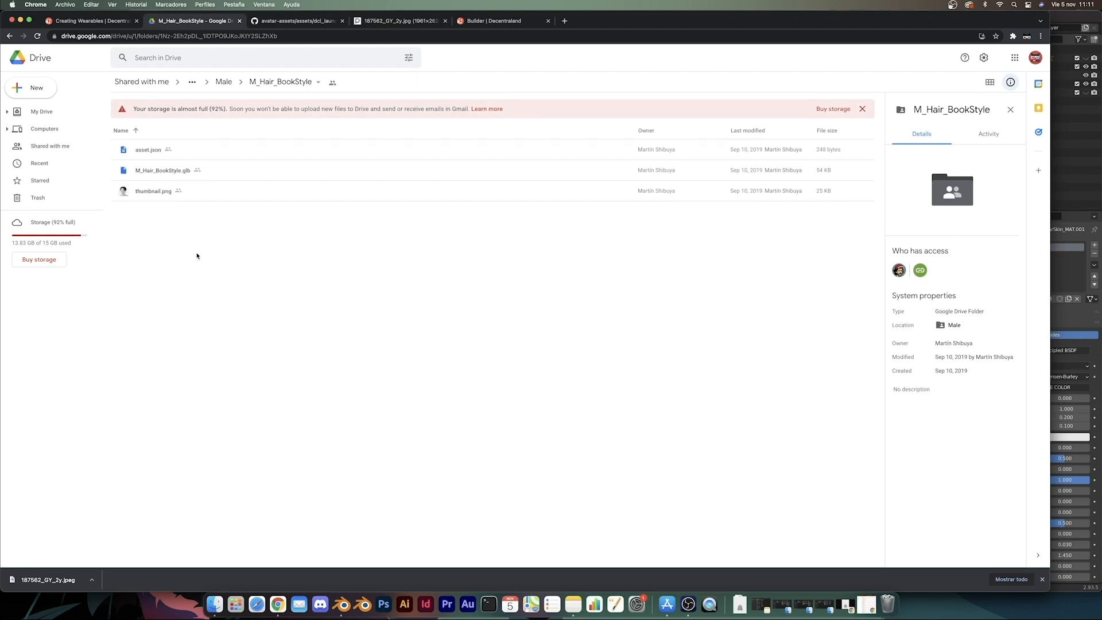
double_click(164, 170)
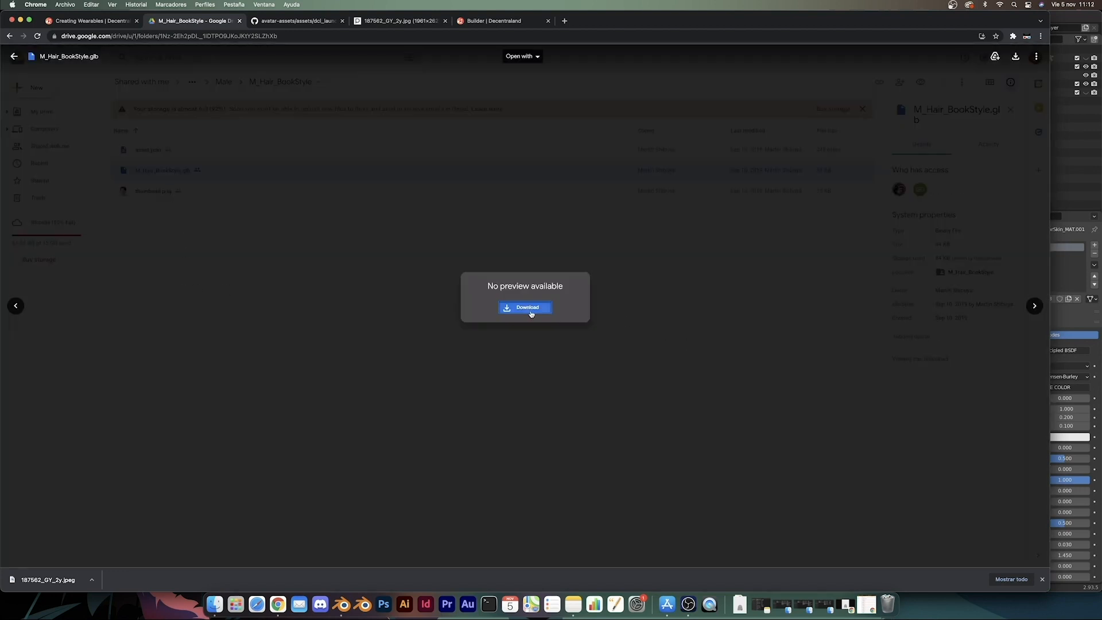
click(531, 313)
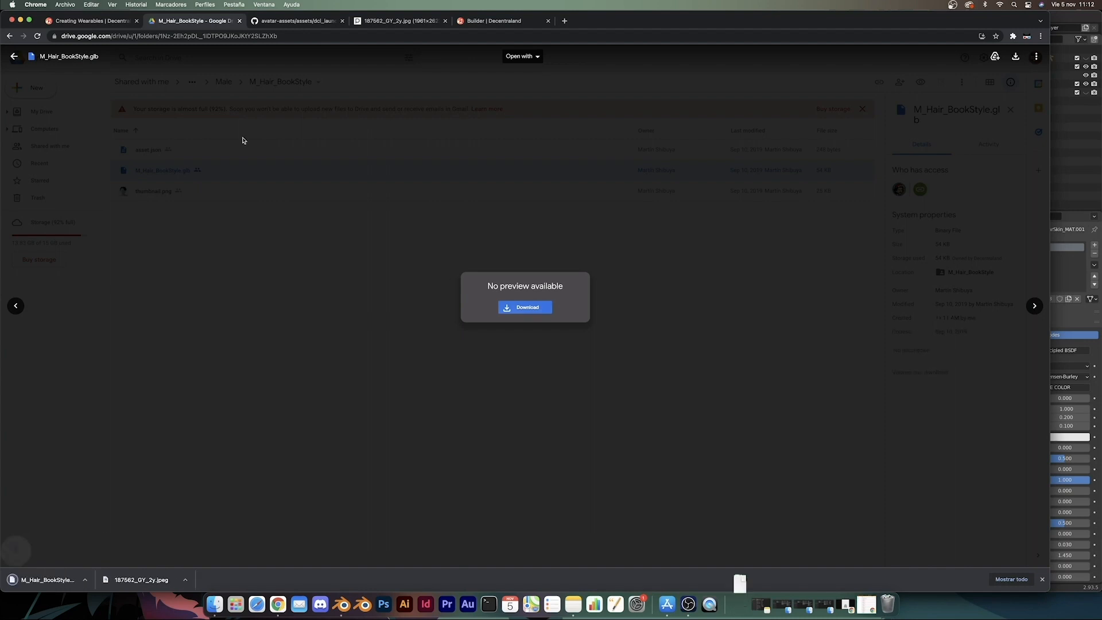
Step: Narrow the browser window so the Blender window can be used beside it
click(31, 20)
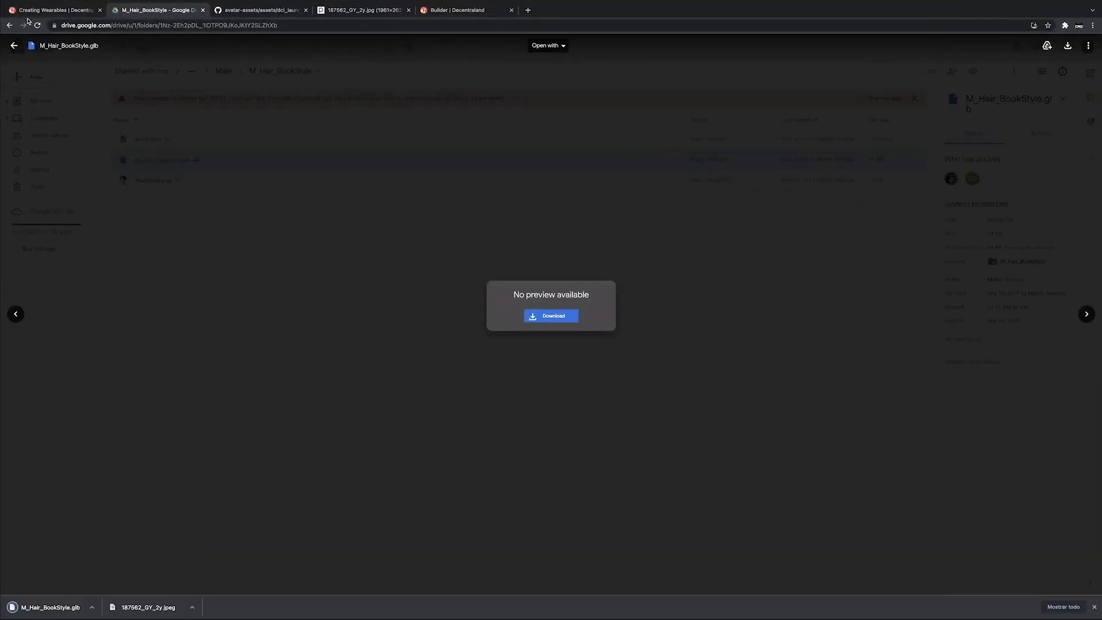
click(30, 20)
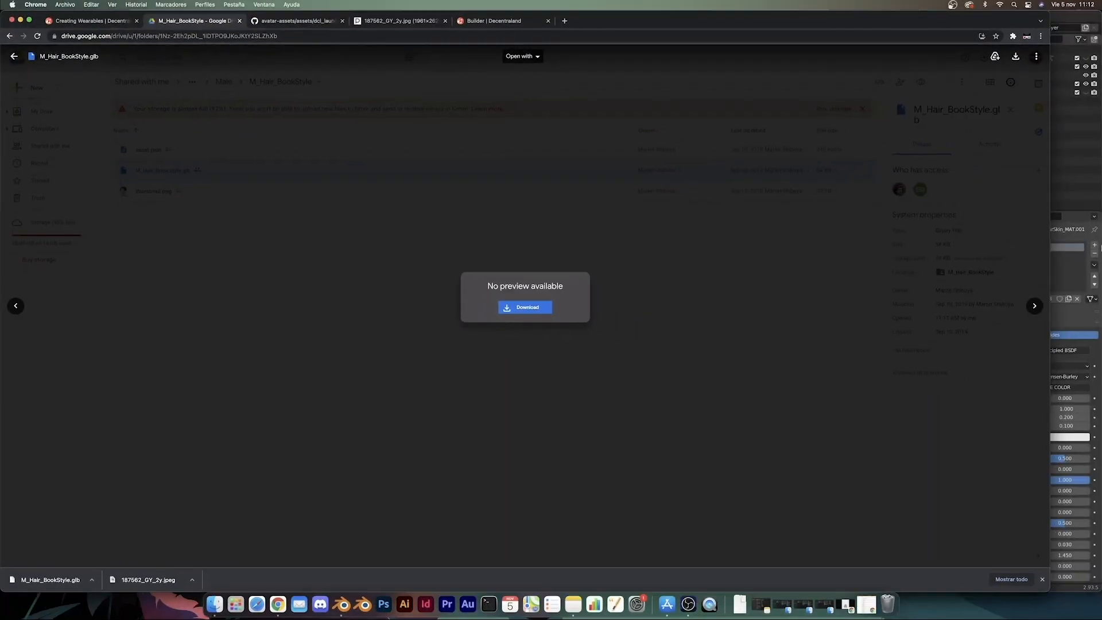
drag(1049, 243, 352, 259)
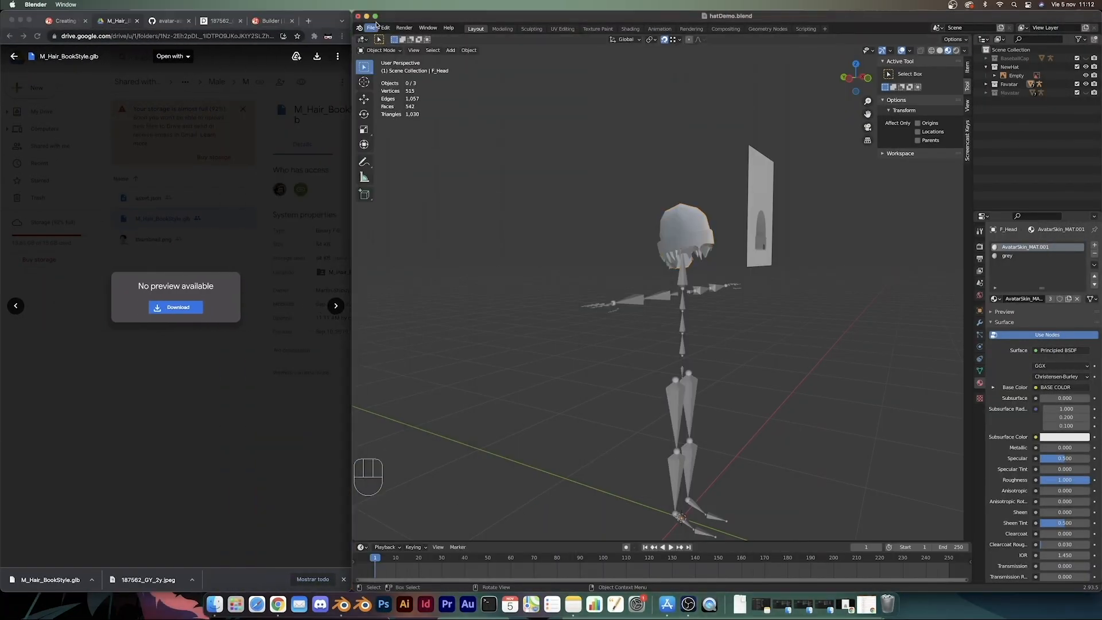
Step: Import the downloaded M_Hair_BookStyle.glb reference hair from the Downloads folder as glTF 2.0
click(370, 28)
mouse_move(394, 144)
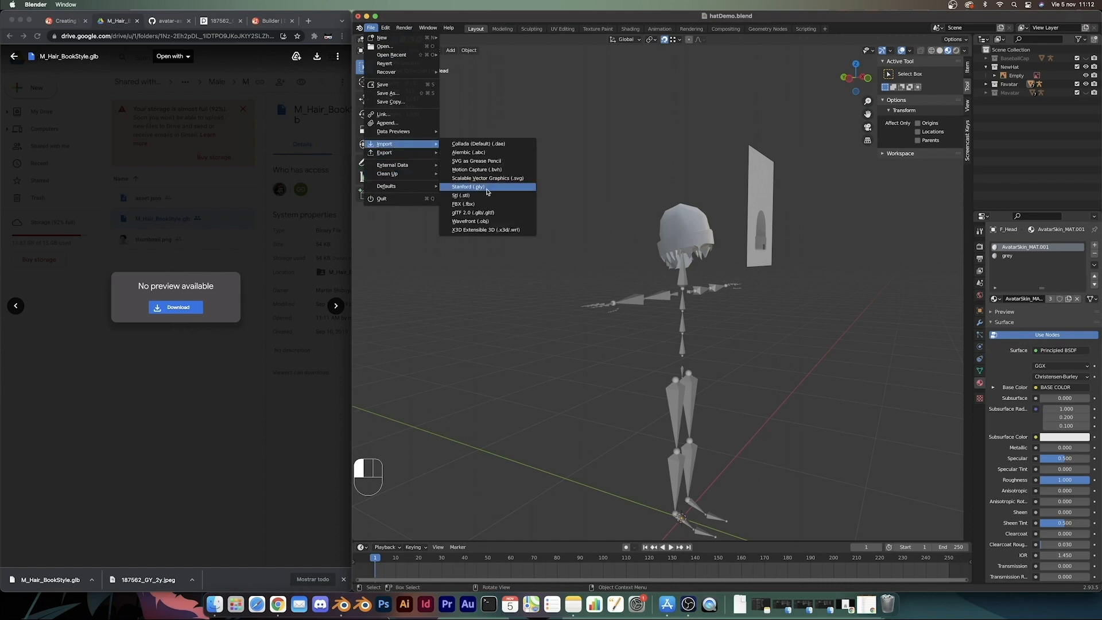
click(472, 212)
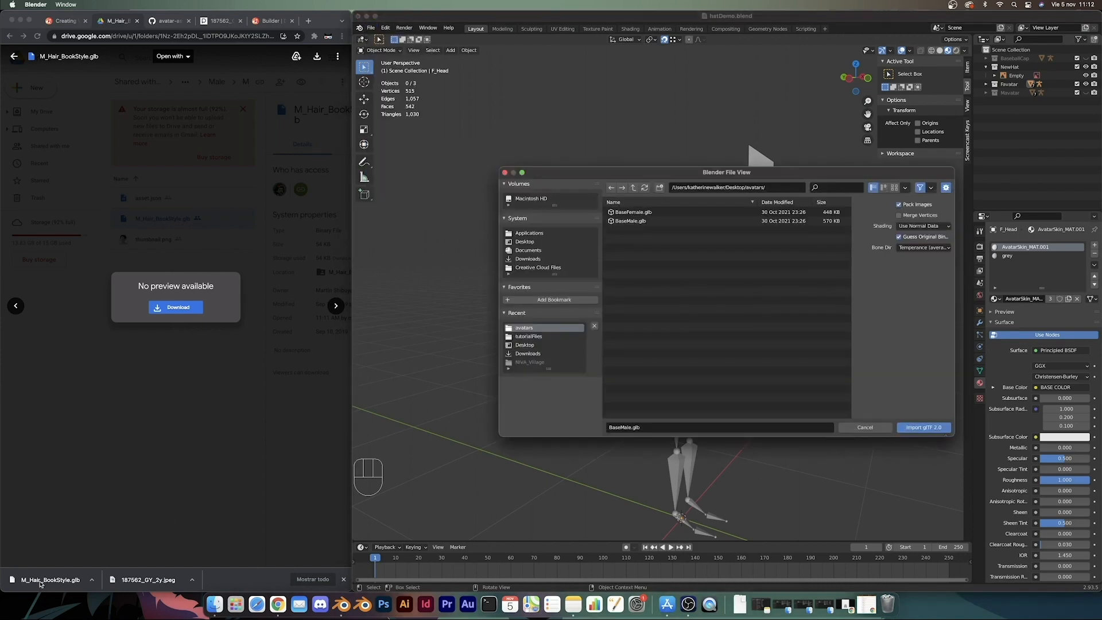
drag(41, 585, 750, 326)
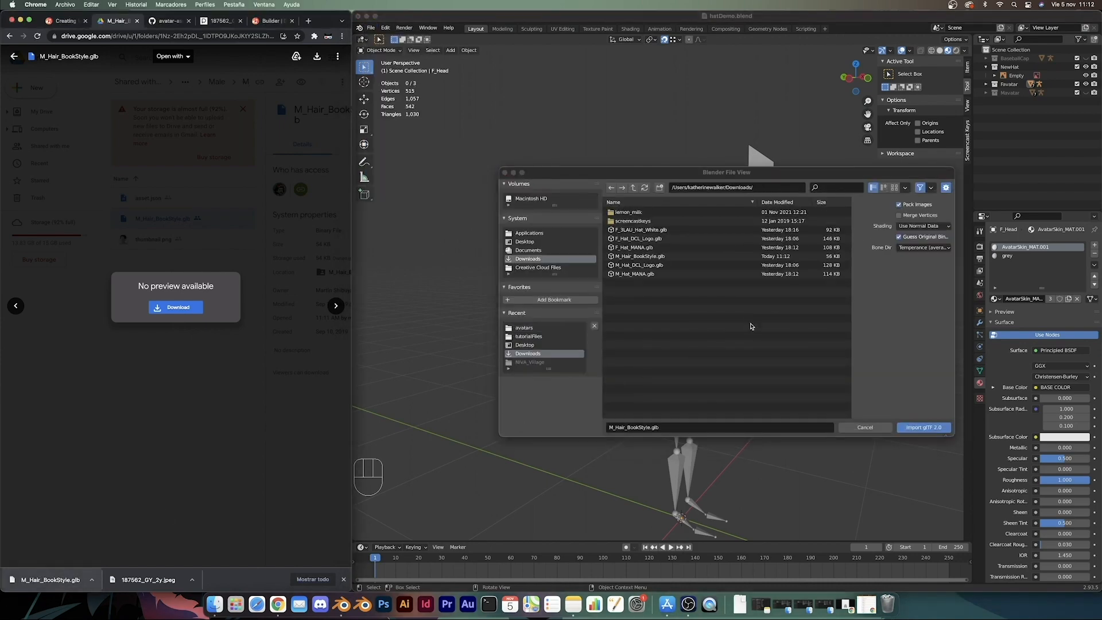
click(922, 429)
Step: Move the imported reference hair's armature 1 m along the X axis, beside the beanie avatar
middle_drag(888, 417, 694, 370)
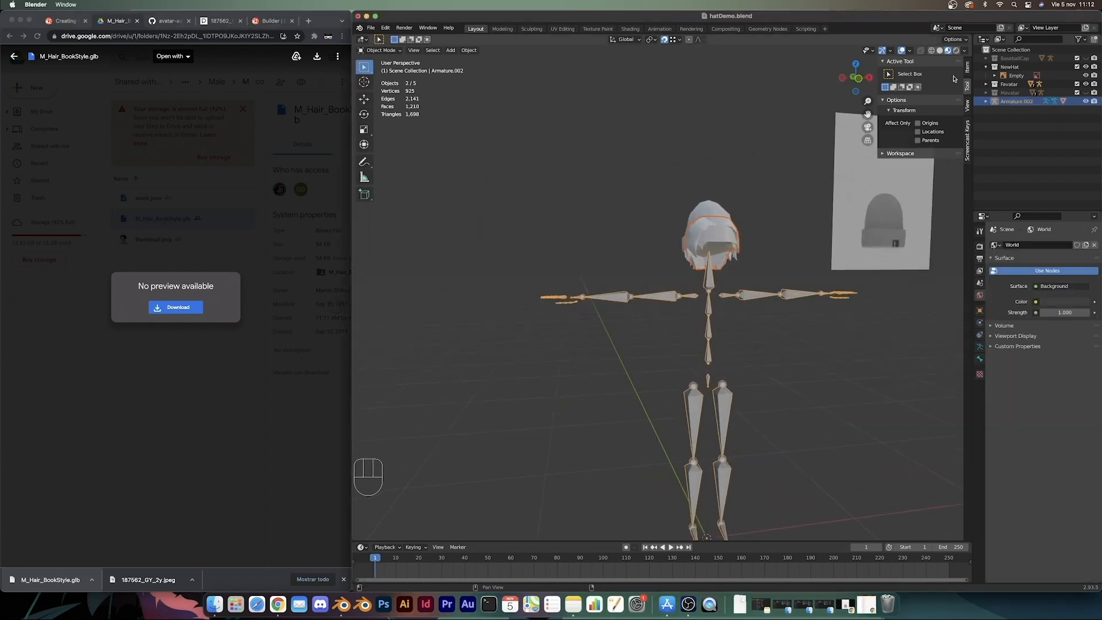
middle_drag(767, 360, 716, 352)
shift+middle_drag(715, 351, 698, 313)
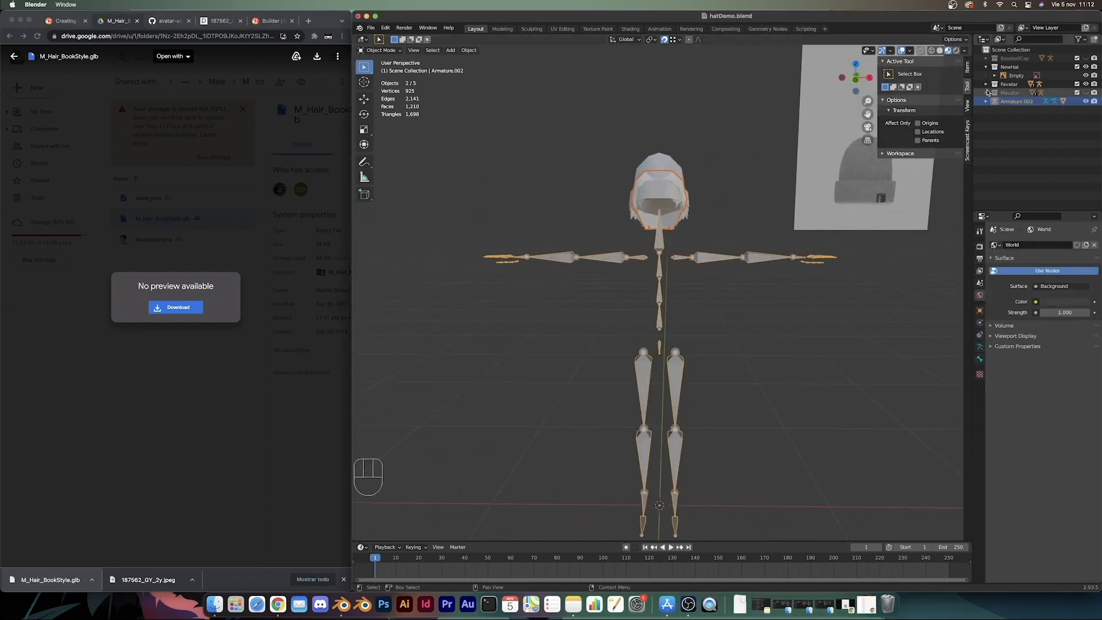
key(g)
key(x)
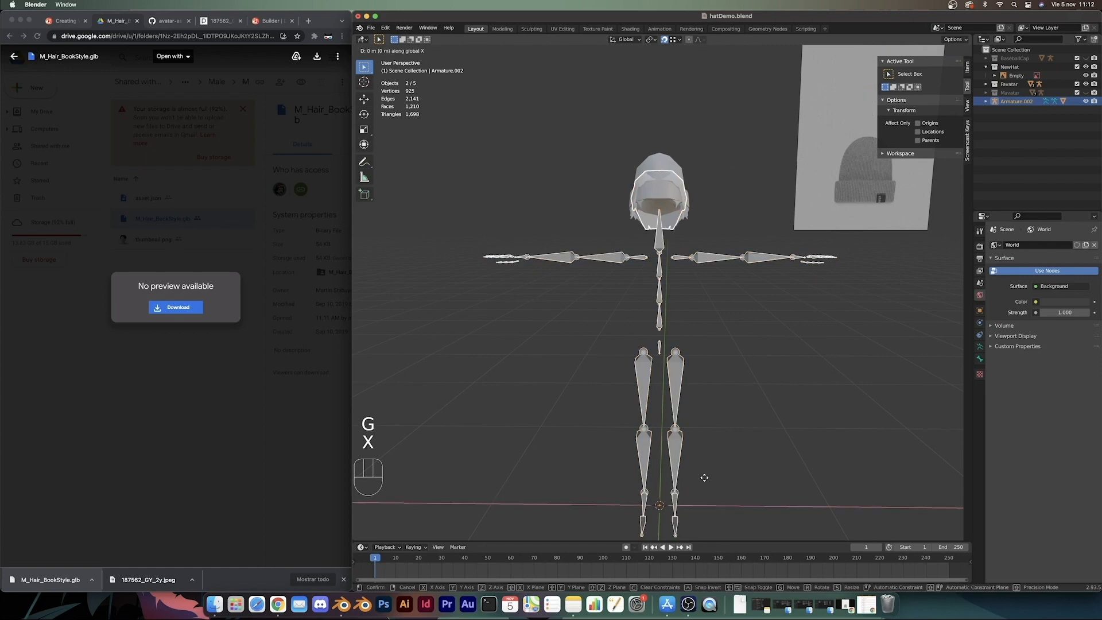
key(2)
right_click(704, 470)
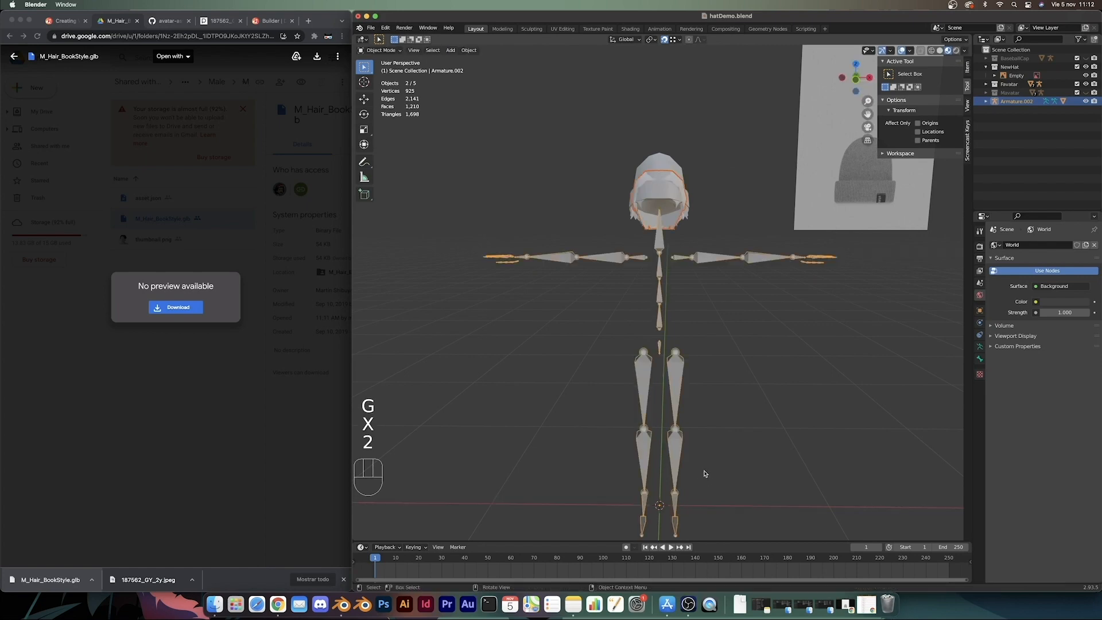
key(g)
key(x)
key(1)
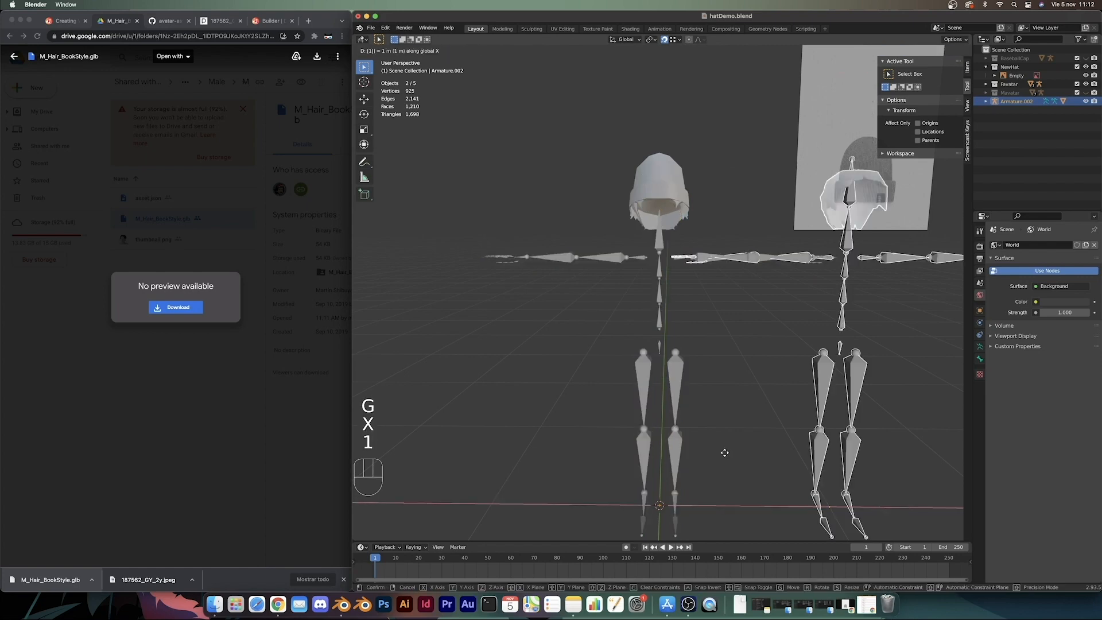
click(746, 450)
Step: Hide the beanie reference image empty and select the M_Hair_BookStyle mesh
shift+middle_drag(747, 449, 653, 432)
click(695, 227)
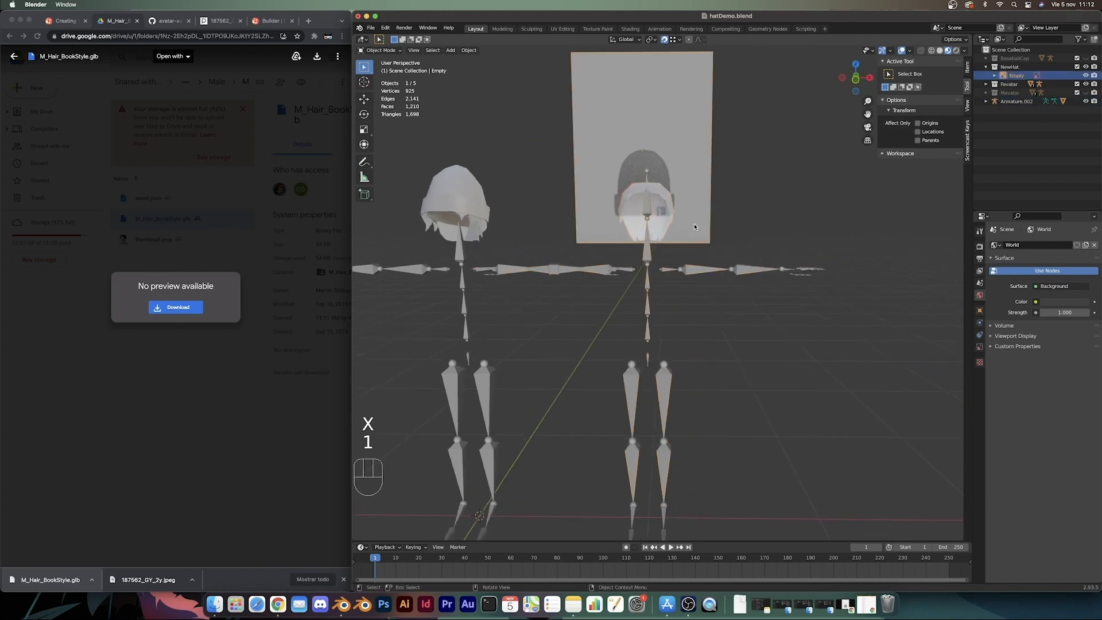
key(h)
middle_drag(688, 237, 626, 278)
click(635, 216)
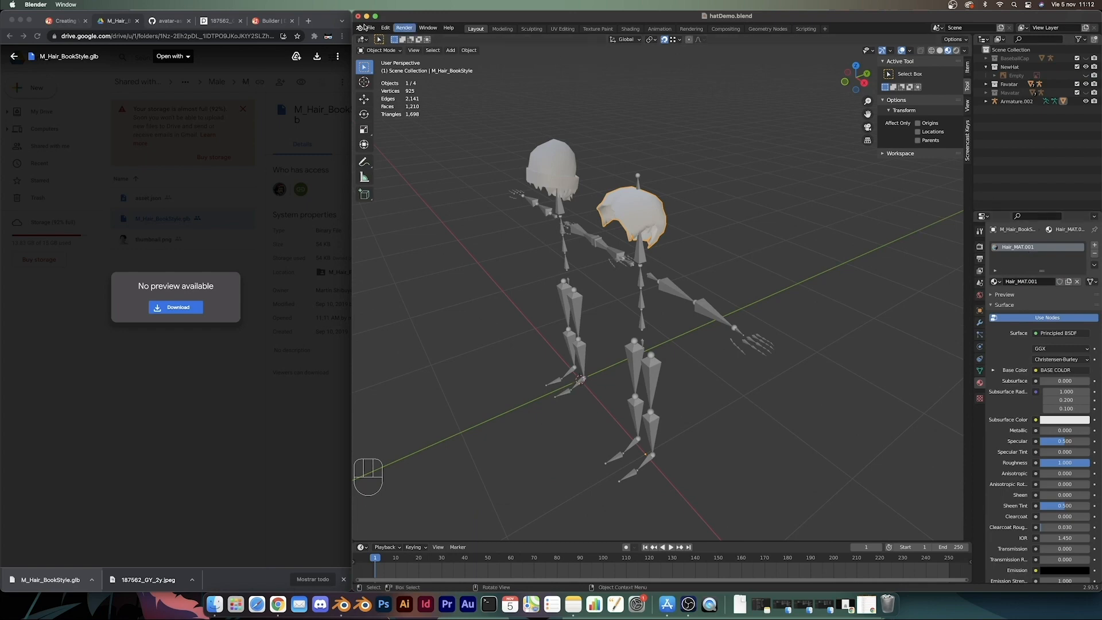
Step: Enlarge the window to full screen and open the M_Hair_BookStyle mesh for editing in the UV Editing workspace
click(373, 16)
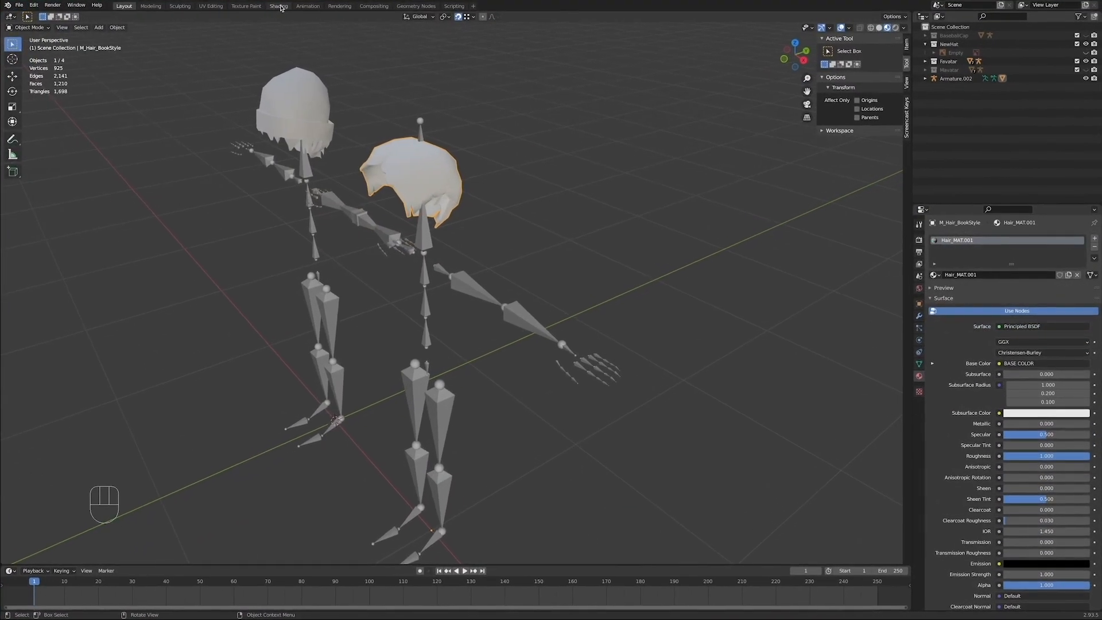
click(211, 6)
scroll(359, 256, up, 4)
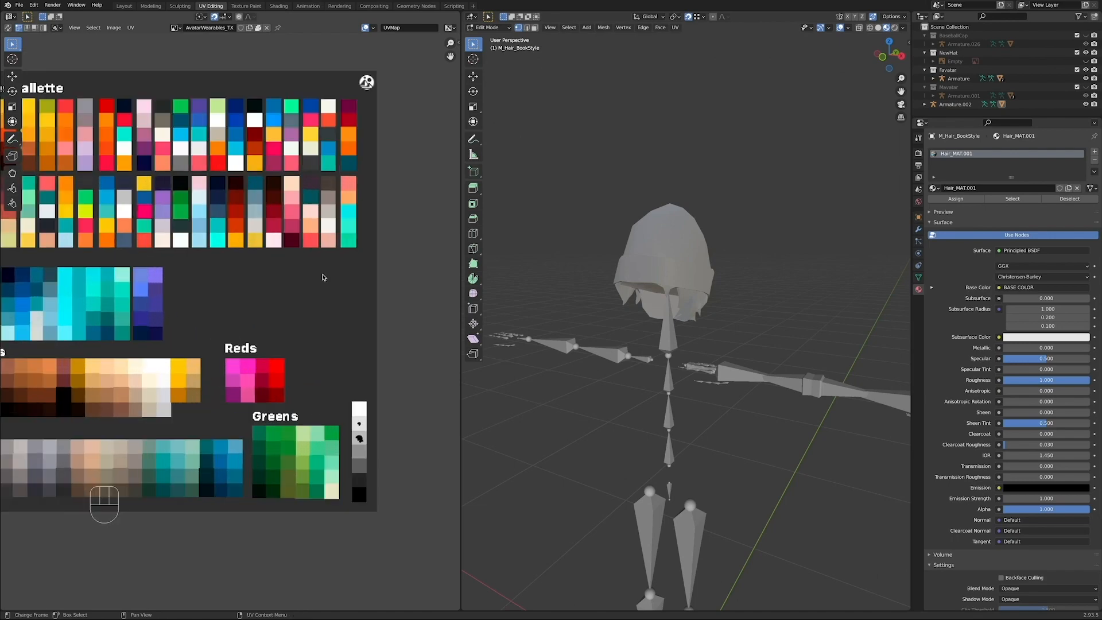
scroll(322, 277, down, 2)
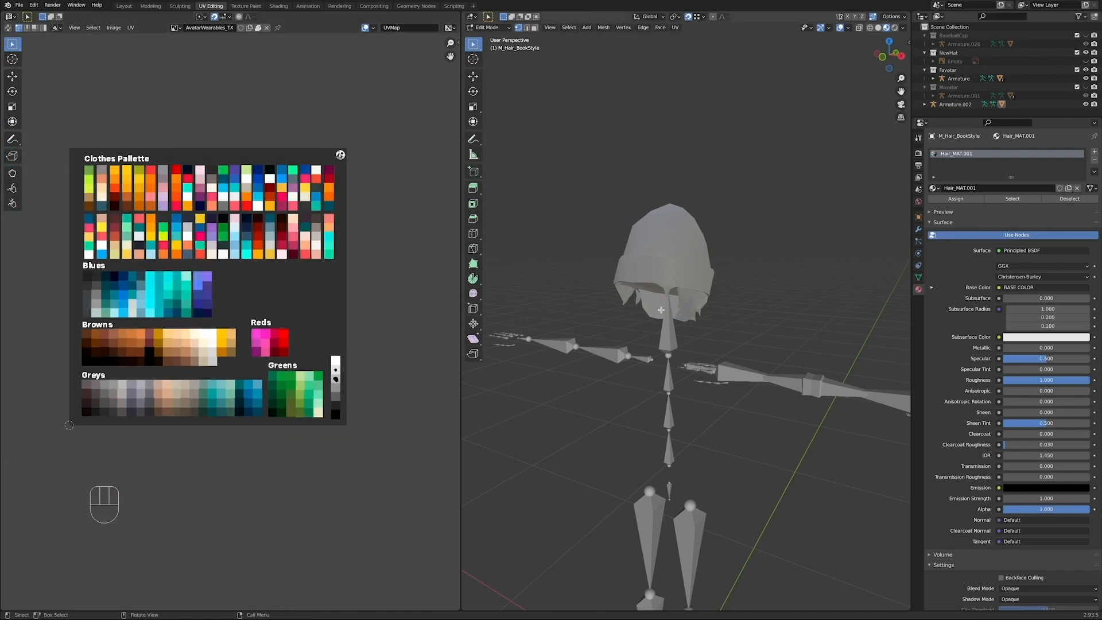
middle_drag(660, 309, 629, 309)
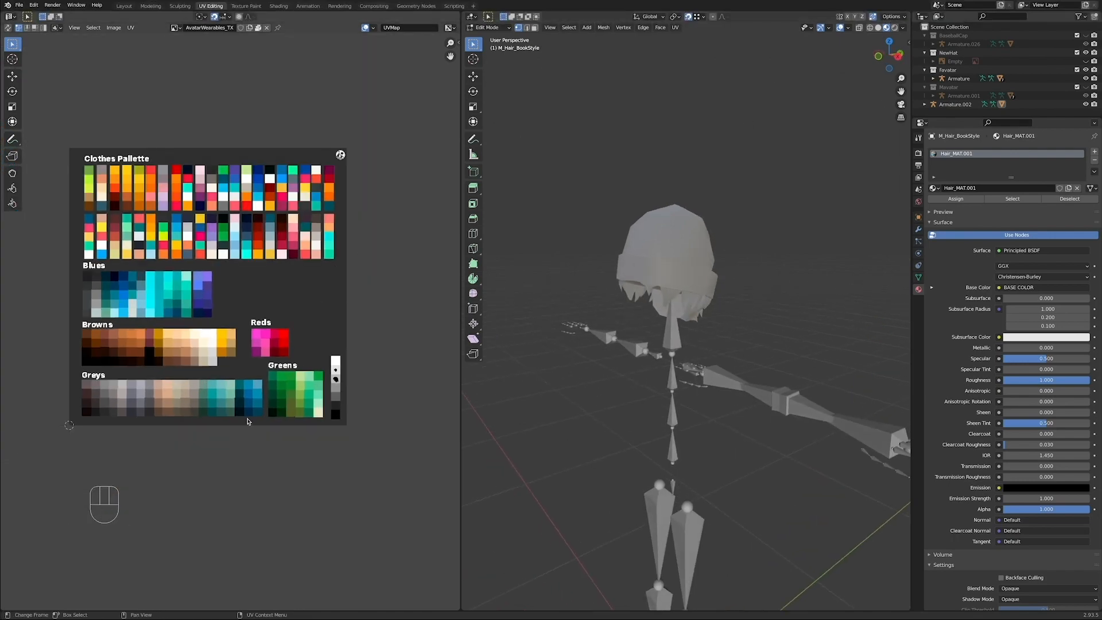
middle_drag(793, 363, 726, 356)
scroll(660, 395, down, 5)
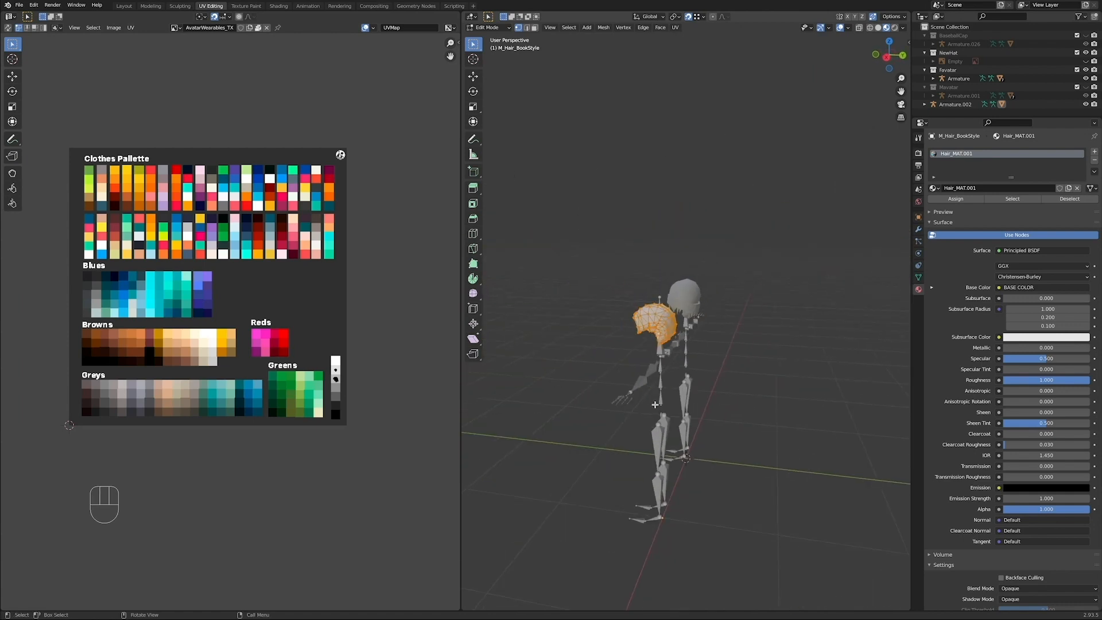
middle_drag(657, 401, 722, 398)
scroll(677, 287, up, 5)
key(Tab)
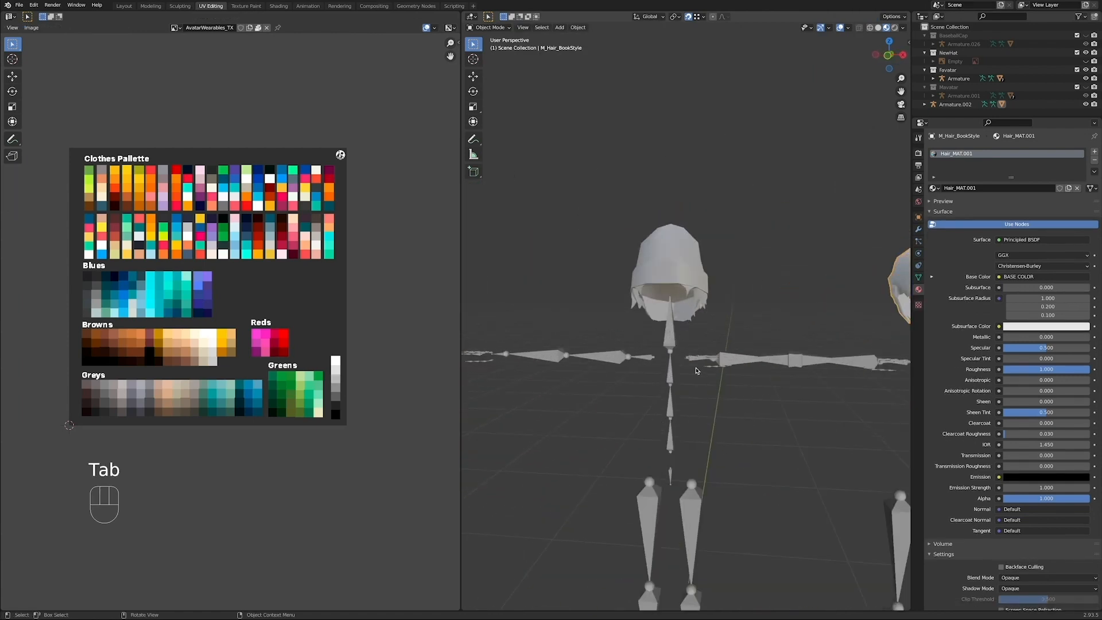
key(Tab)
Step: Select the entire reference hair mesh and bring up its UV islands on the palette's greyscale strip
shift+middle_drag(774, 325, 485, 311)
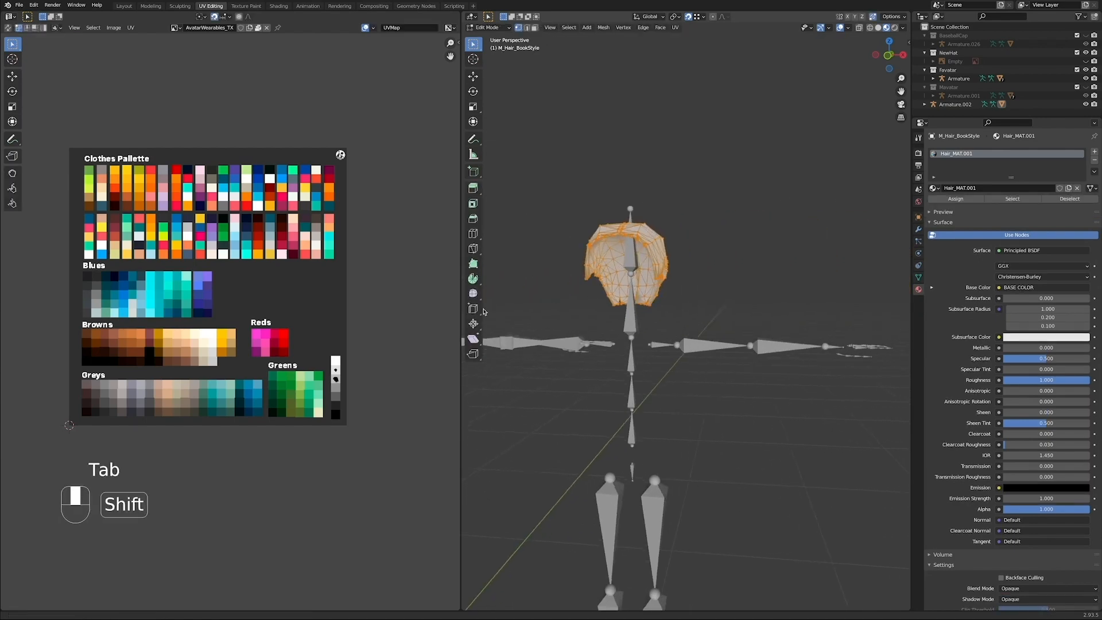
middle_drag(687, 270, 654, 300)
scroll(617, 354, up, 2)
key(a)
scroll(356, 404, up, 3)
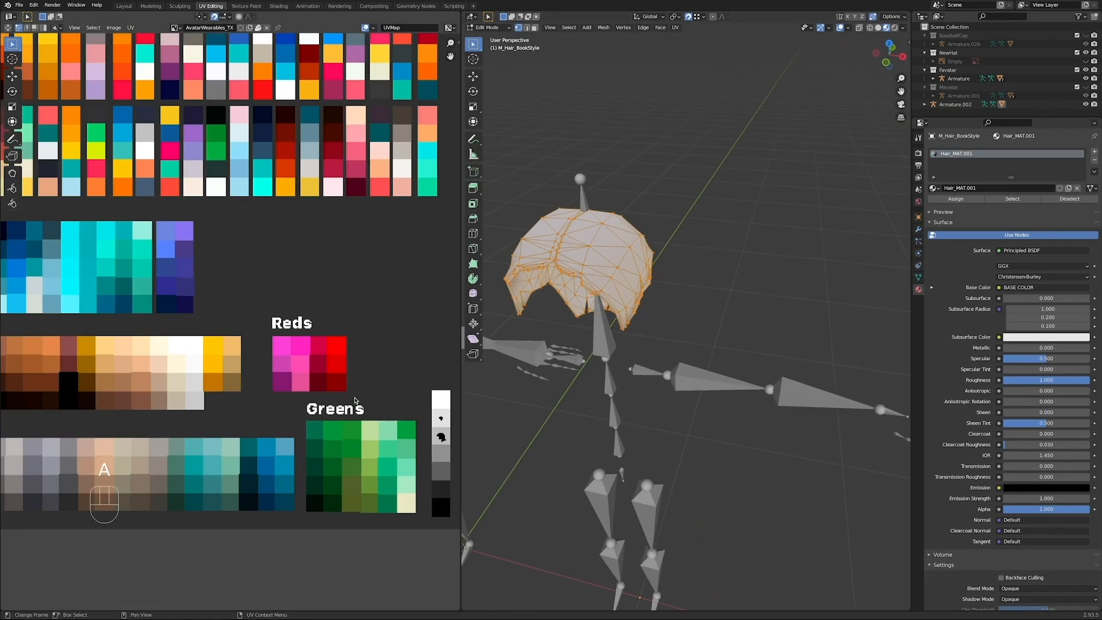
middle_drag(351, 401, 272, 331)
click(368, 368)
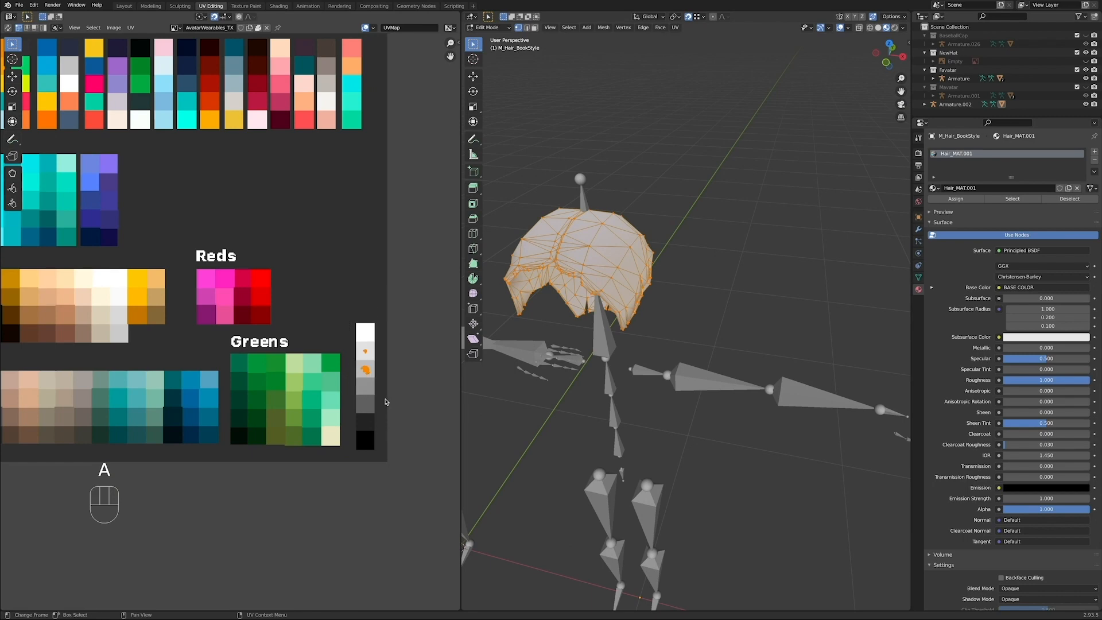
Step: Try shifting the reference hair's UV islands to darker and lighter swatches of the greyscale strip, and undo the move
scroll(368, 368, down, 2)
key(g)
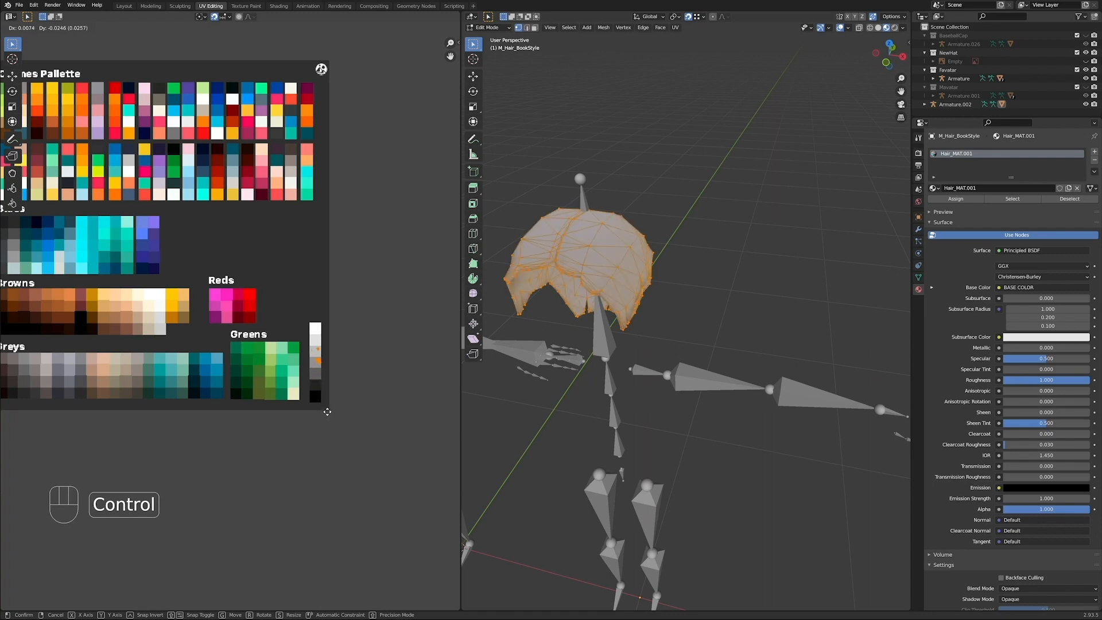
ctrl+click(327, 411)
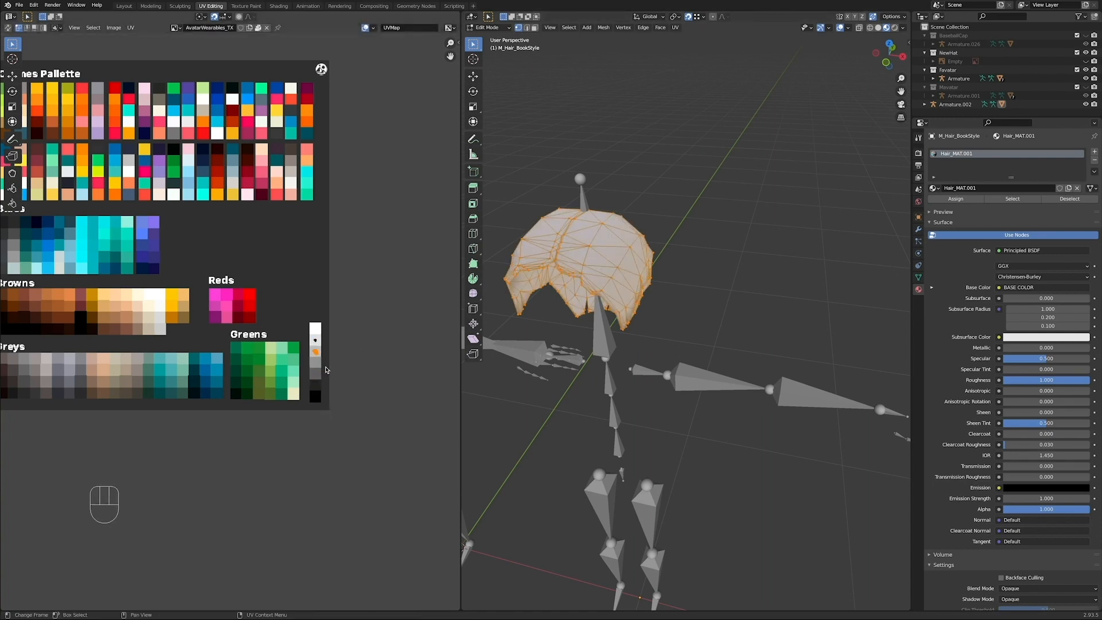
key(g)
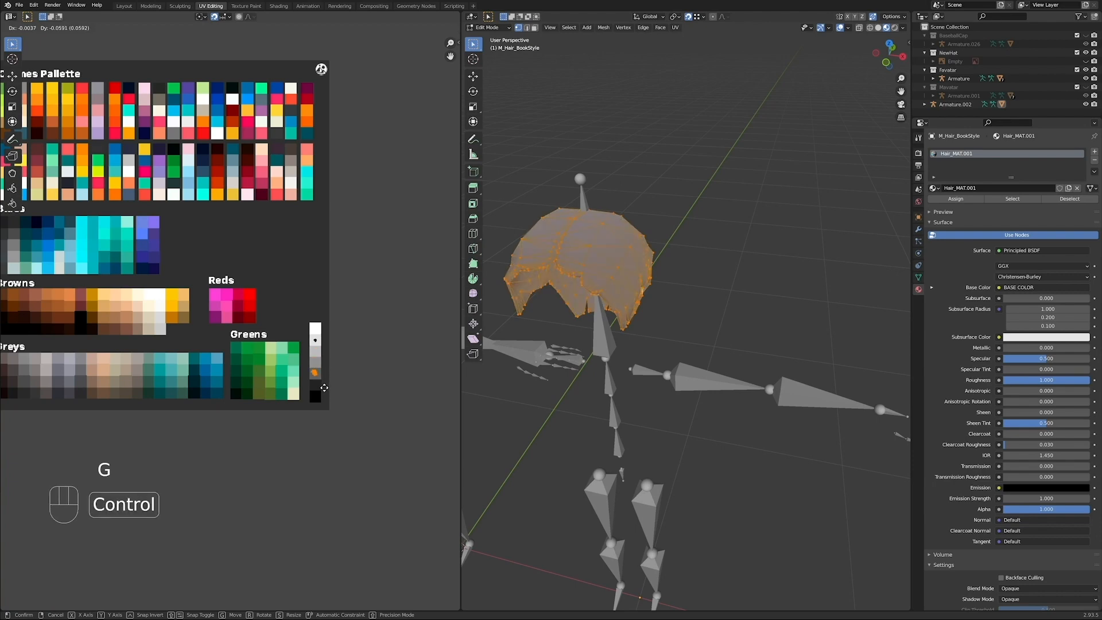
ctrl+right_click(321, 401)
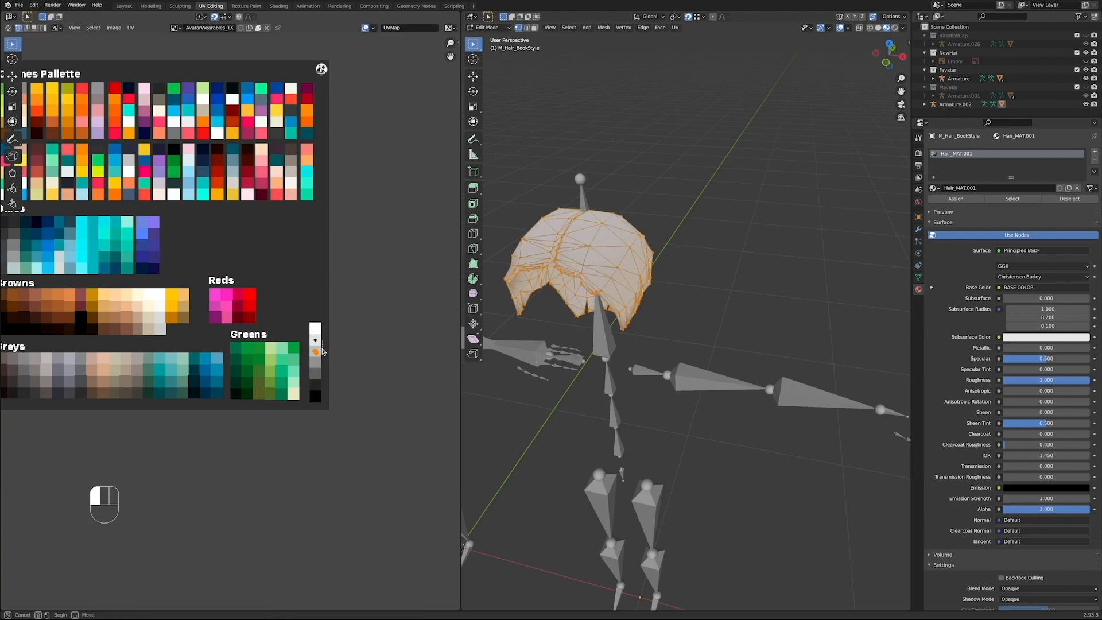
drag(308, 331, 345, 407)
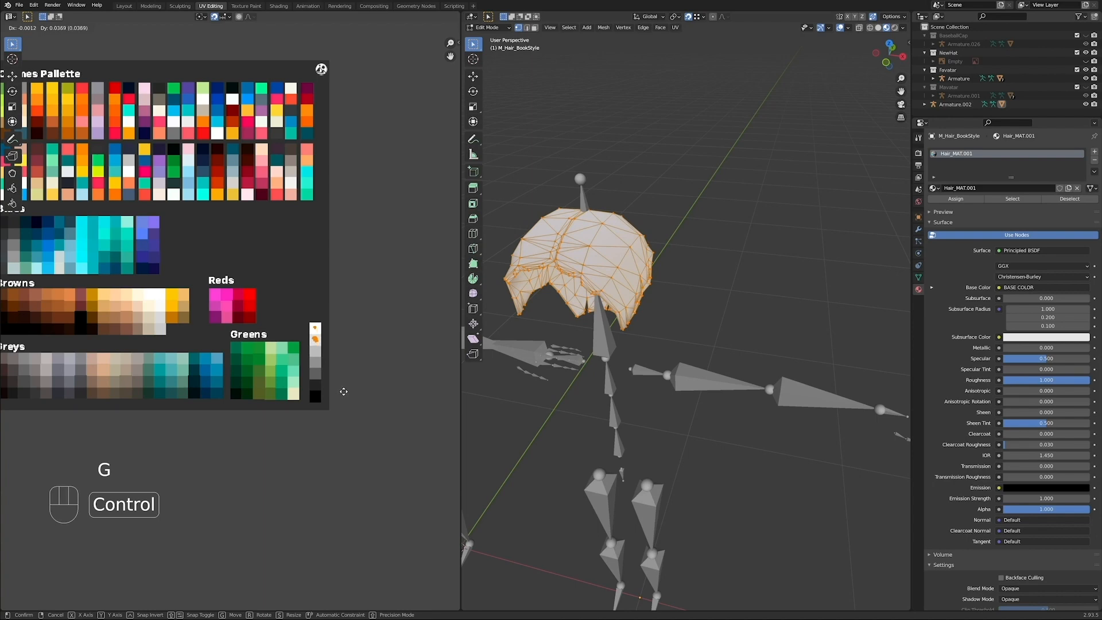
click(344, 393)
key(super+z)
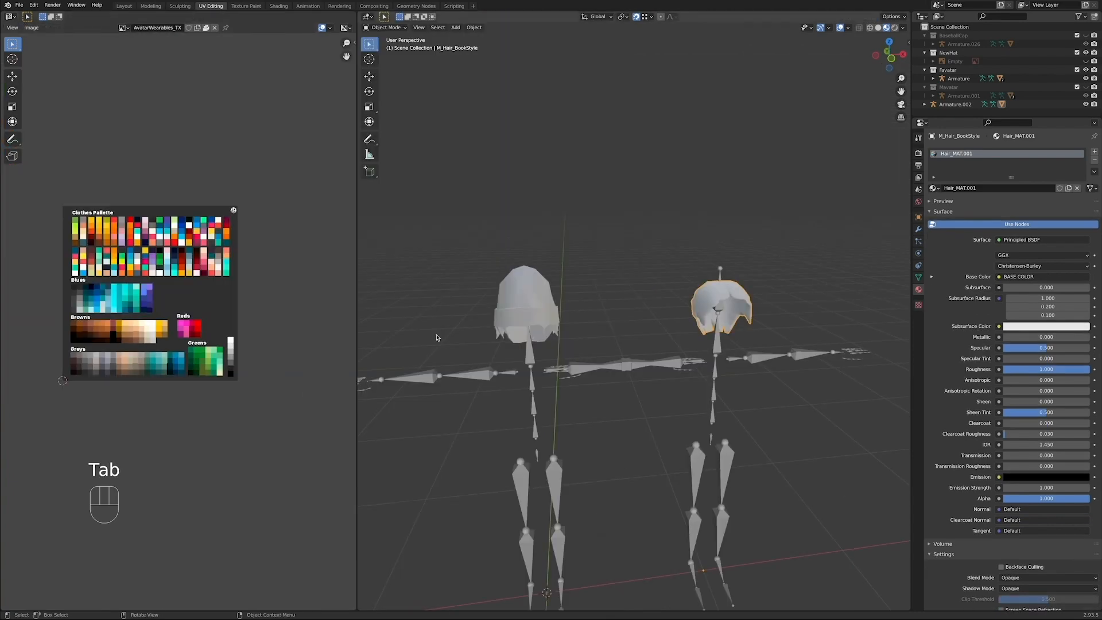
Step: Select the hair strand faces and the inner faces beneath the beanie on the F_Head mesh in face select mode
key(Tab)
key(3)
click(604, 324)
middle_drag(666, 307, 568, 386)
key(a)
alt+shift+click(551, 389)
shift+click(507, 380)
shift+click(551, 333)
shift+click(576, 338)
middle_drag(577, 338, 646, 436)
scroll(605, 359, up, 5)
alt+shift+click(605, 359)
key(super+z)
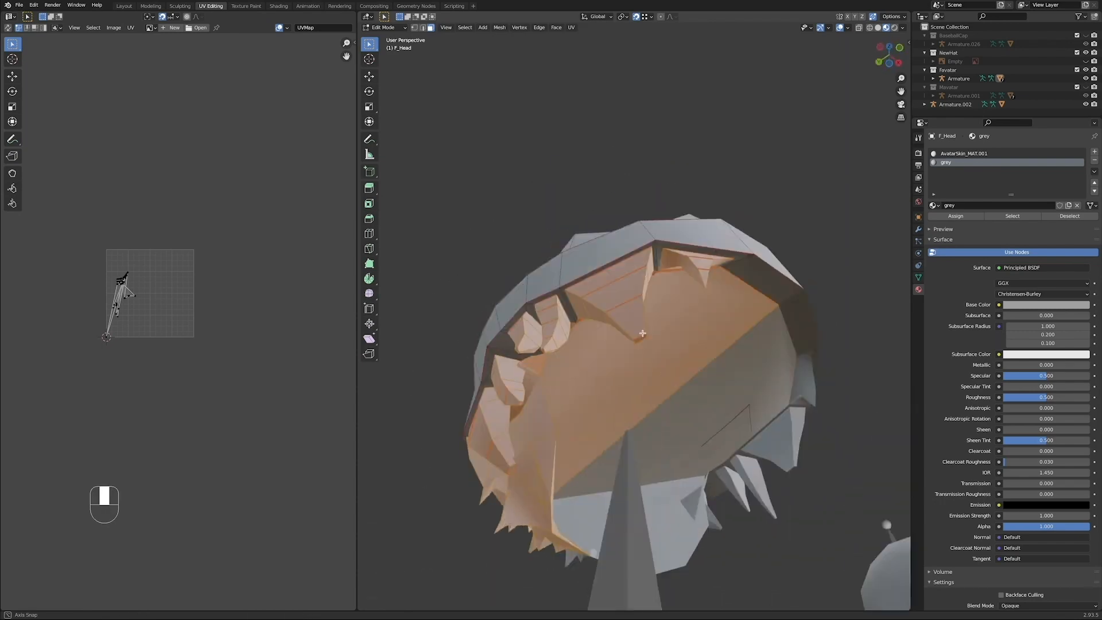
Step: Examine the selected hair faces beneath the beanie from below and from several angles
key(g)
right_click(645, 498)
scroll(649, 494, down, 3)
middle_drag(654, 482, 572, 482)
scroll(572, 482, down, 5)
scroll(574, 481, up, 4)
shift+middle_drag(697, 418, 695, 373)
middle_drag(694, 373, 723, 352)
scroll(723, 362, down, 5)
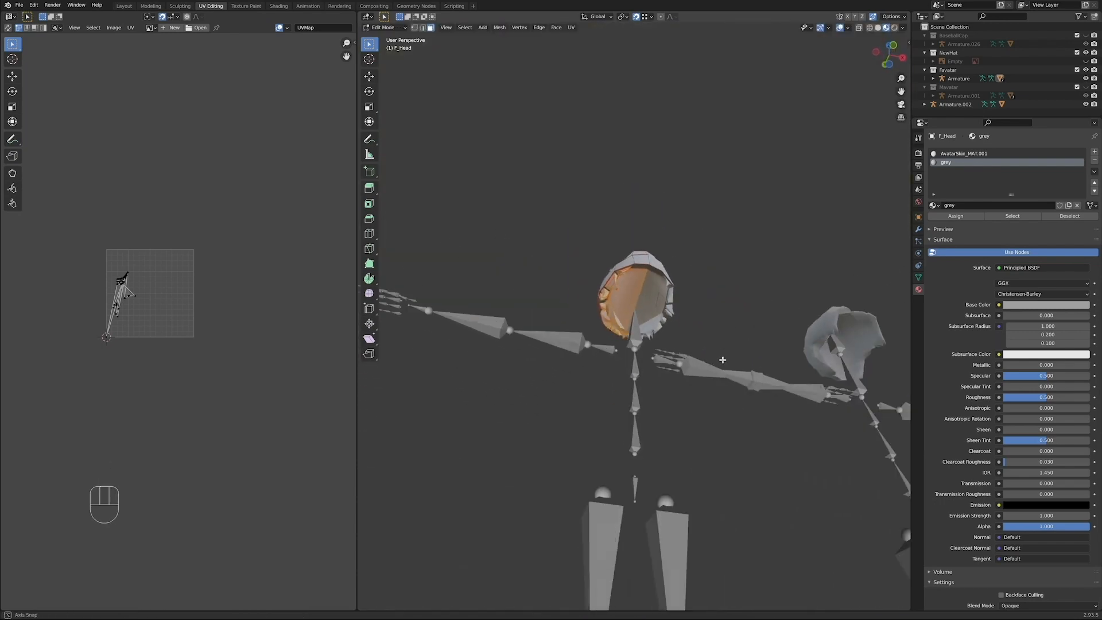
Step: Add a third material slot to F_Head, choose Hair_MAT for it, and assign it to the selected hair faces
click(1094, 152)
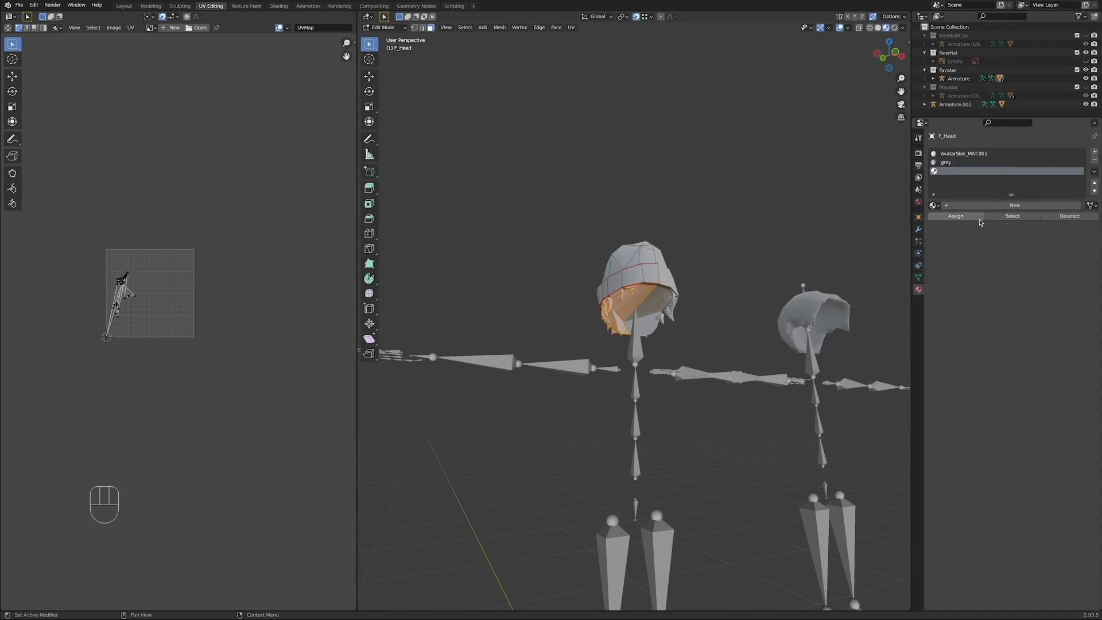
click(934, 205)
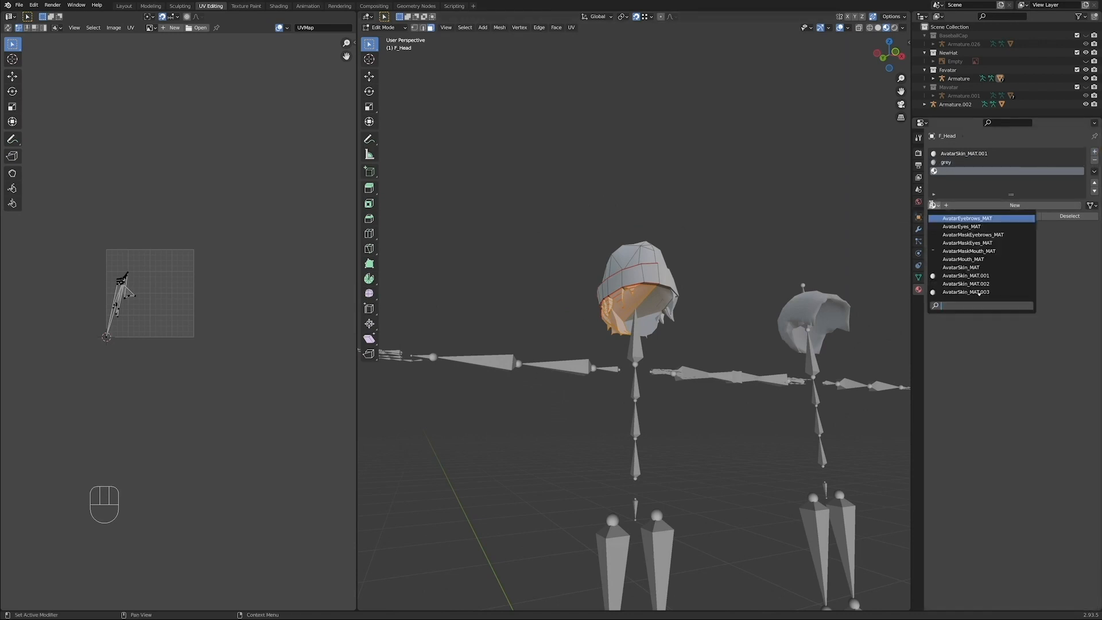
click(980, 283)
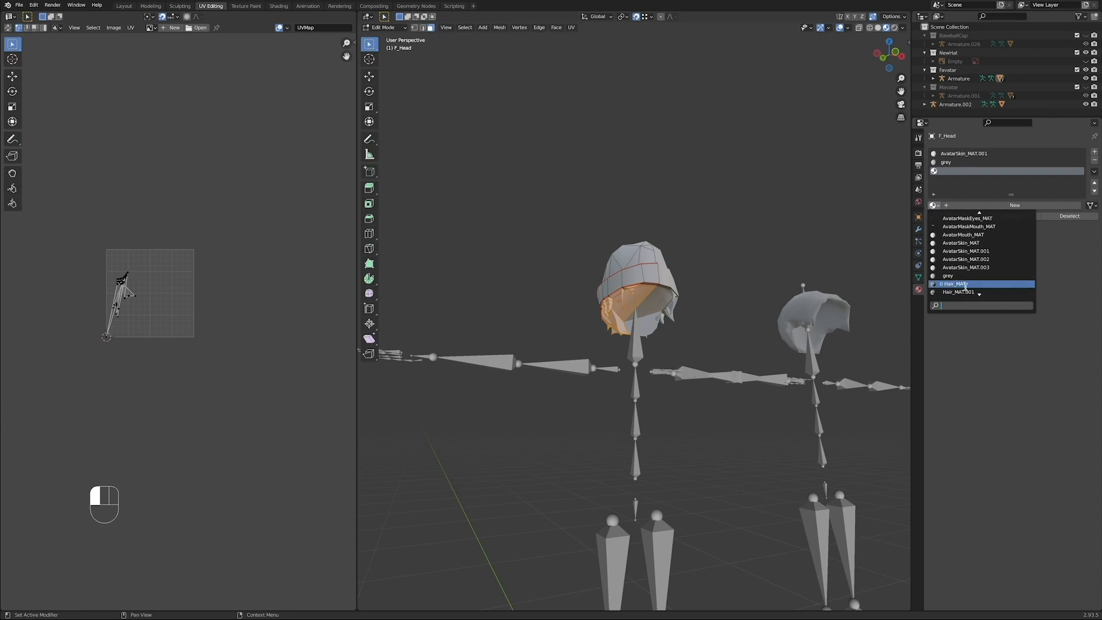
click(966, 285)
middle_drag(740, 309, 701, 335)
shift+middle_drag(700, 335, 704, 322)
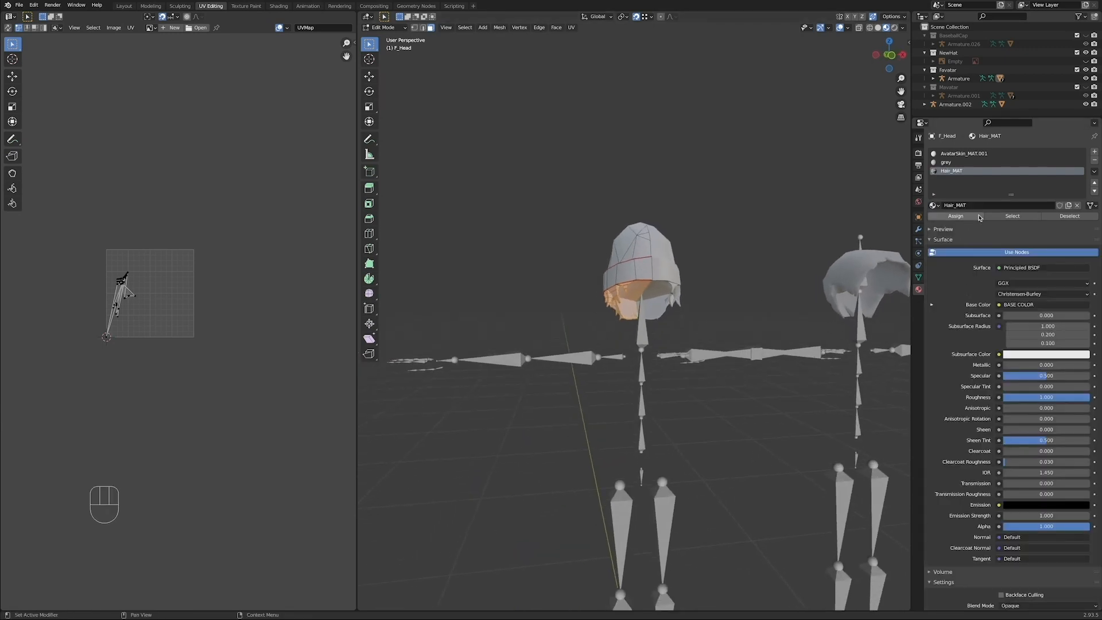
click(941, 220)
middle_drag(608, 290, 664, 221)
scroll(651, 321, up, 6)
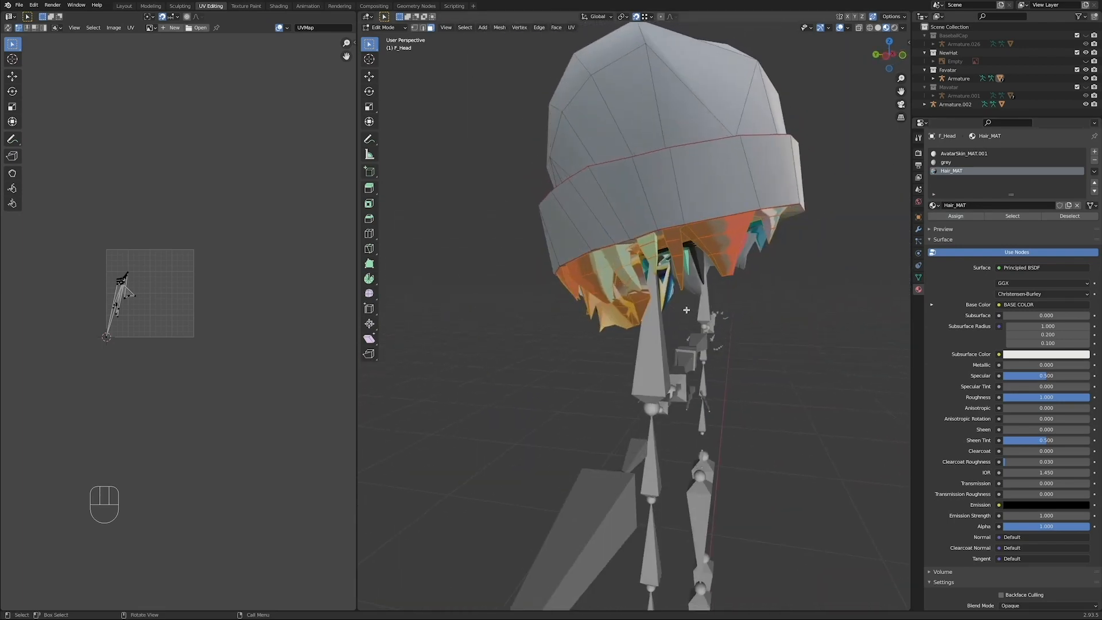
Step: Select all UVs of the beanie's hair faces in the UV editor and try scaling them down
scroll(97, 307, up, 5)
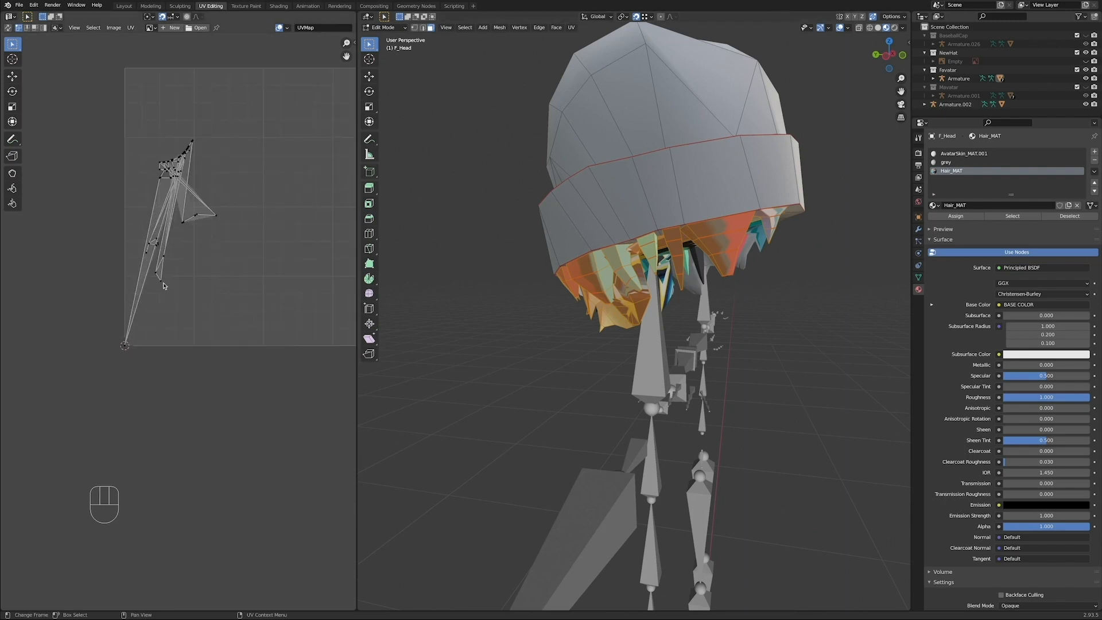
drag(78, 143, 277, 496)
key(s)
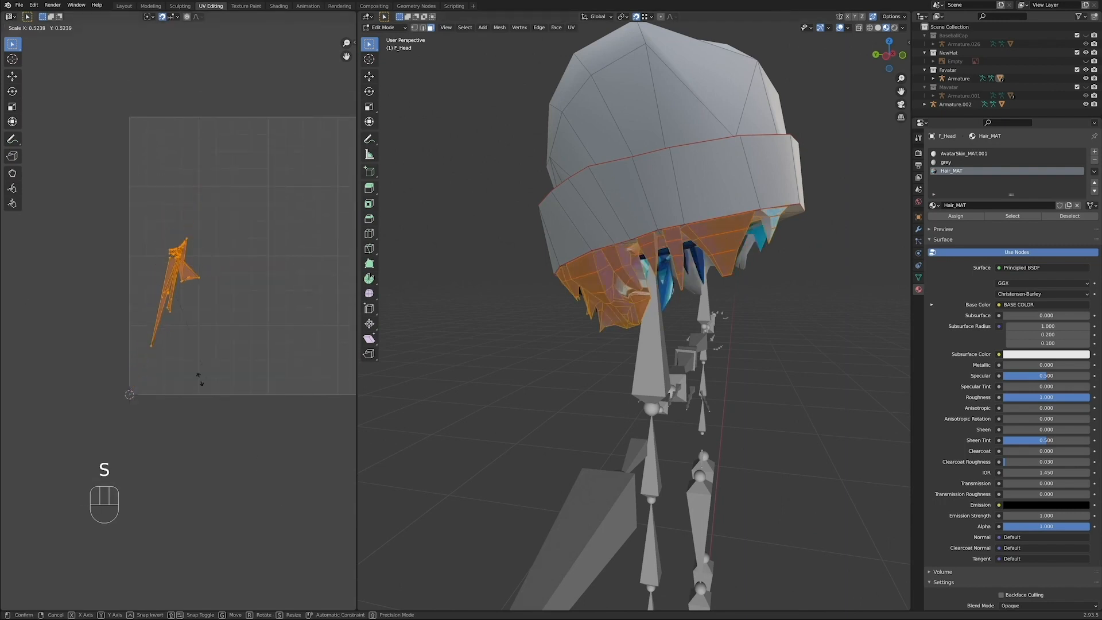
right_click(216, 370)
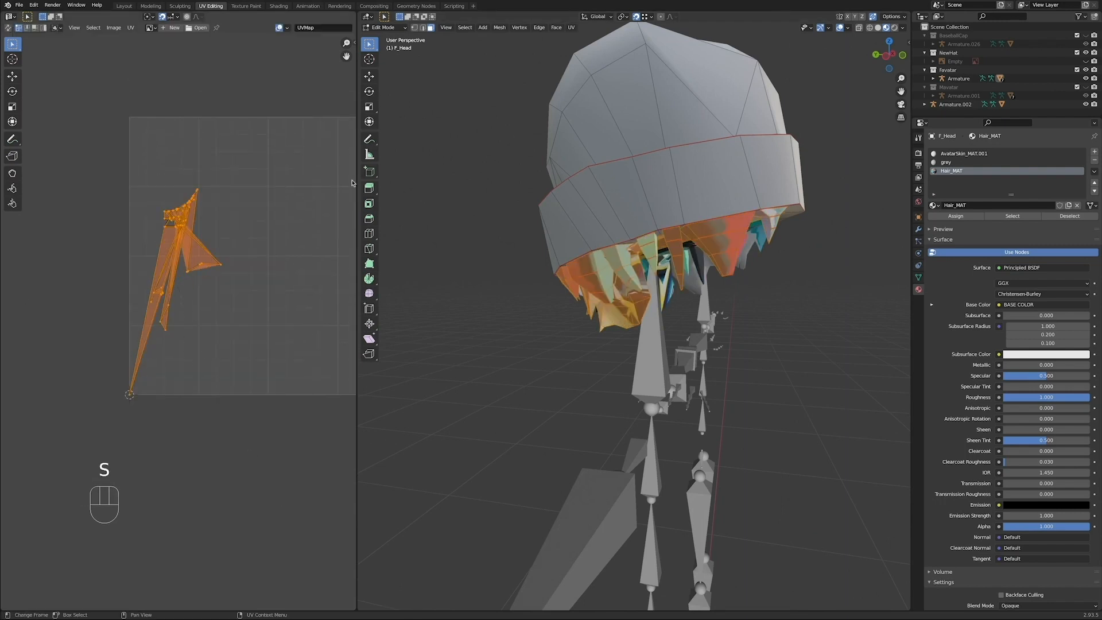
Step: Display the AvatarWearables_TX_2 palette image behind the hair UVs in the UV editor
click(113, 27)
click(92, 95)
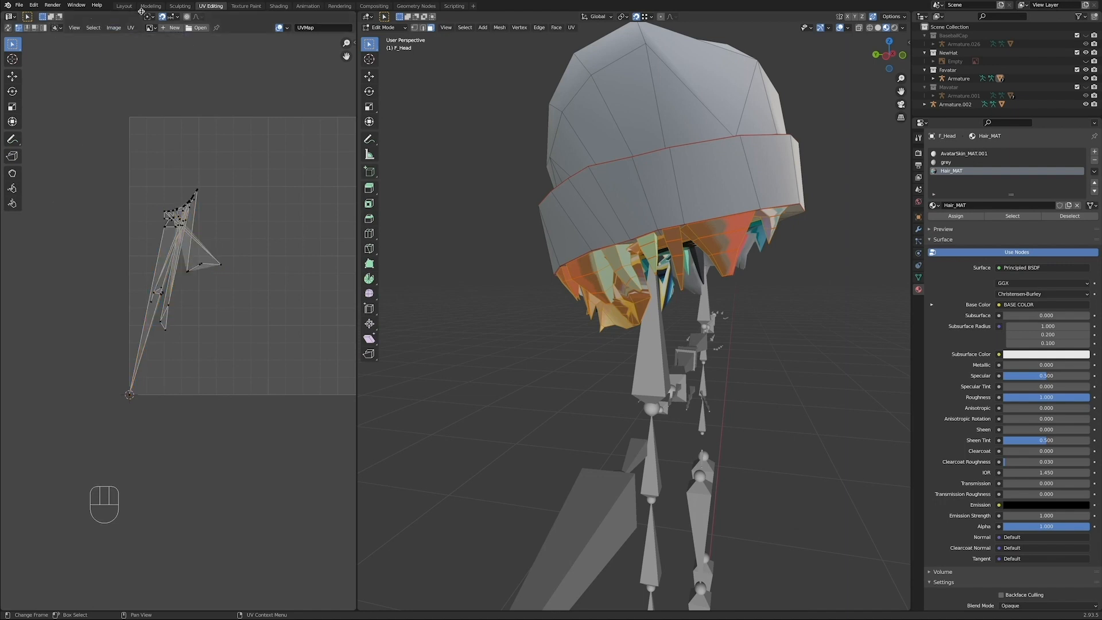
click(151, 27)
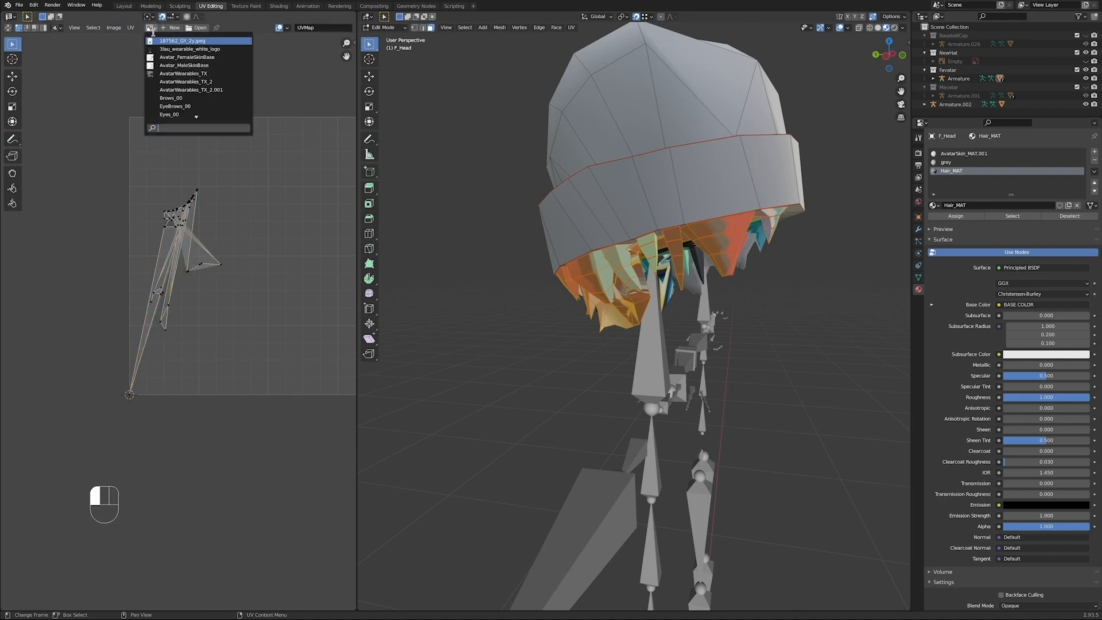
click(183, 82)
scroll(209, 203, down, 5)
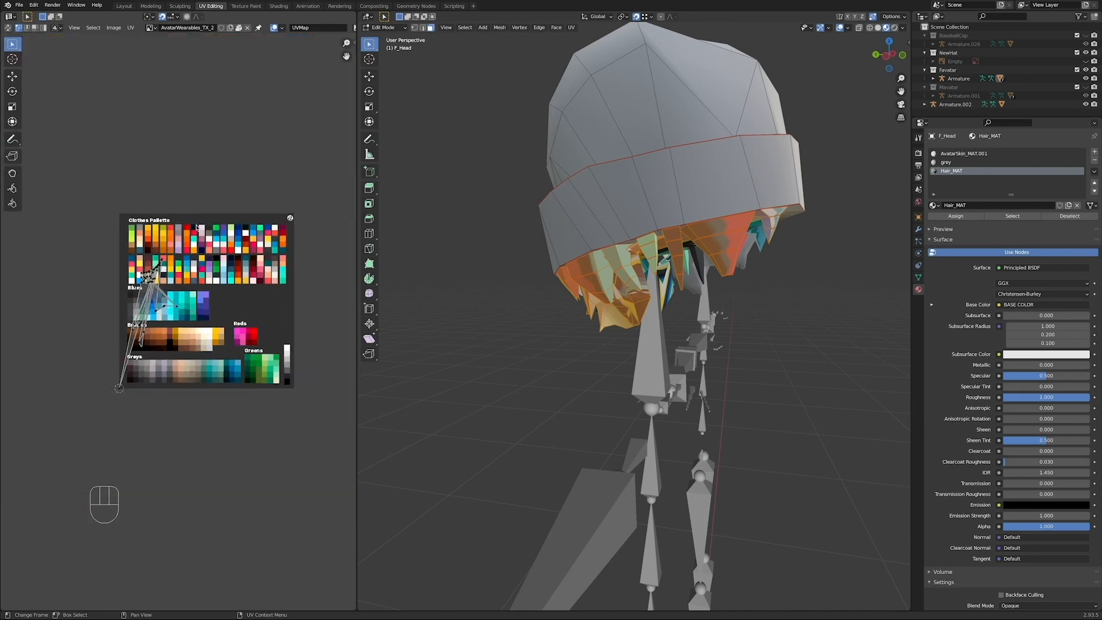
Step: Scale all of F_Head's UVs to 0 and place the collapsed point at the light end of the palette's vertical greyscale strip
middle_drag(660, 259, 750, 327)
scroll(697, 320, down, 5)
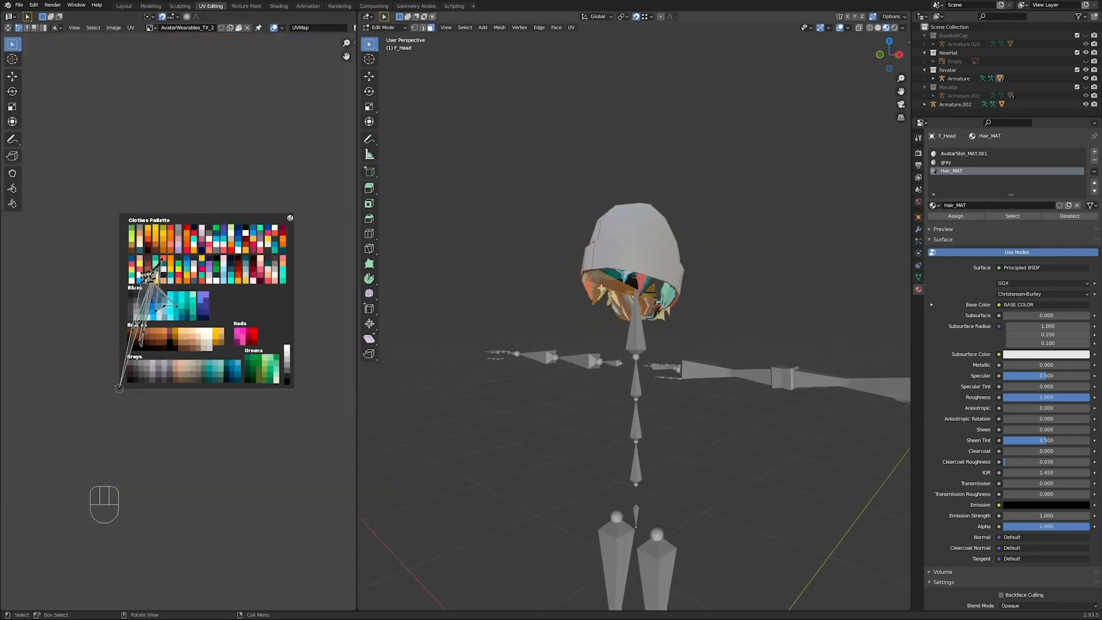
key(KP_1)
key(a)
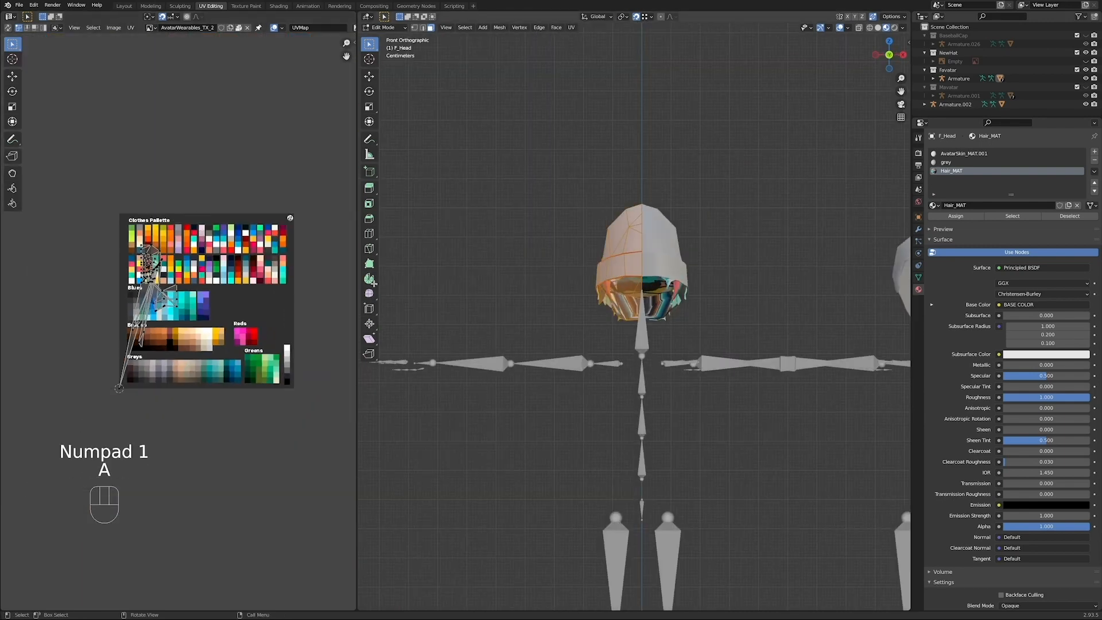
key(a)
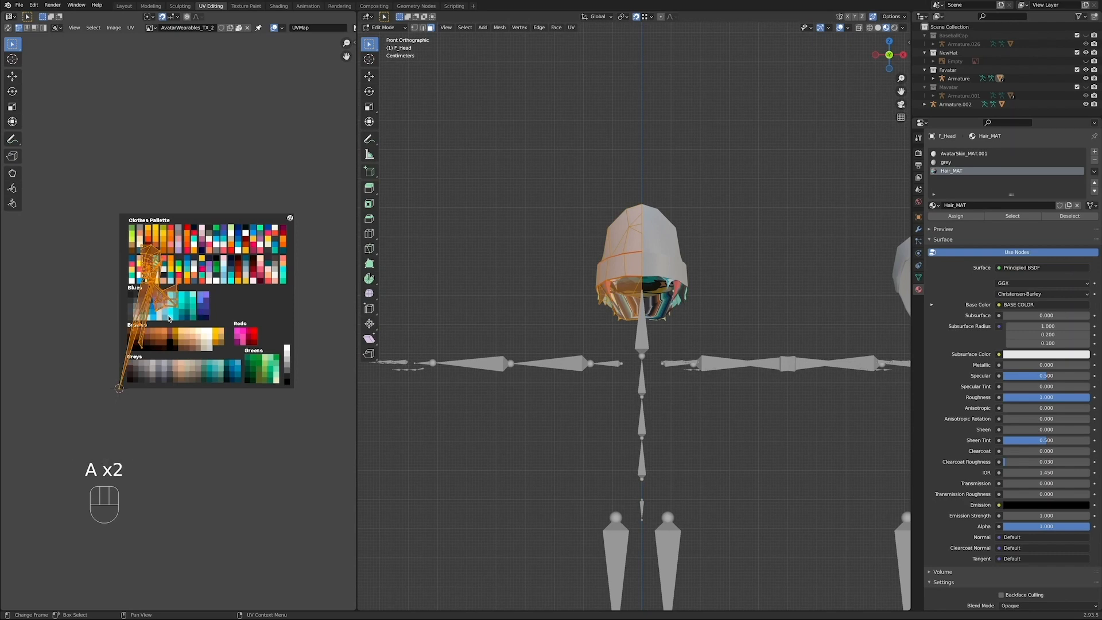
key(s)
key(0)
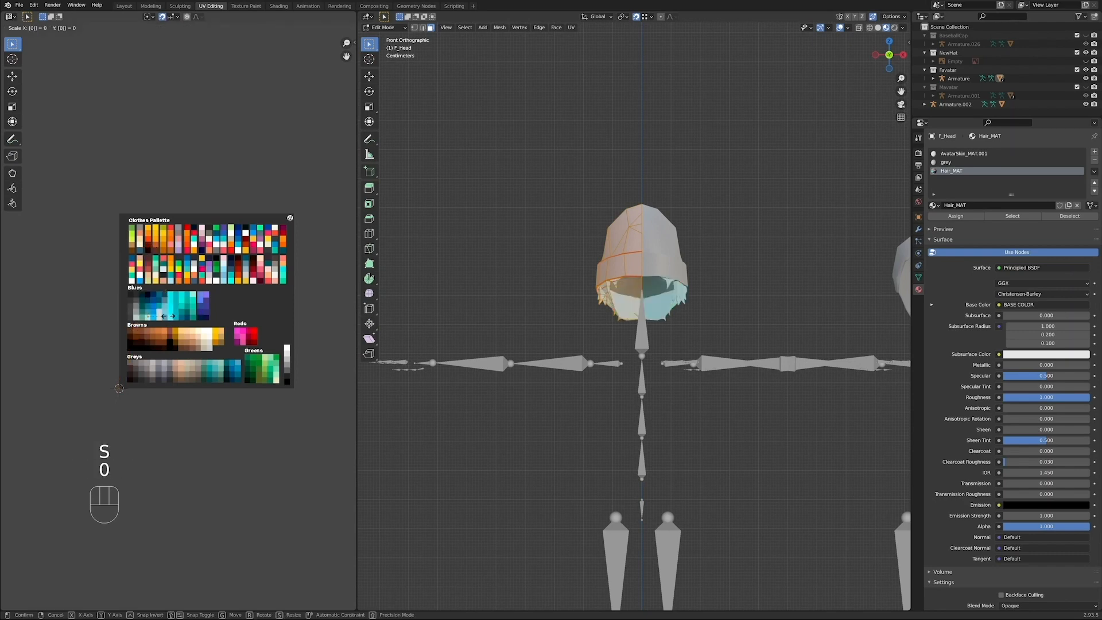
click(169, 318)
key(g)
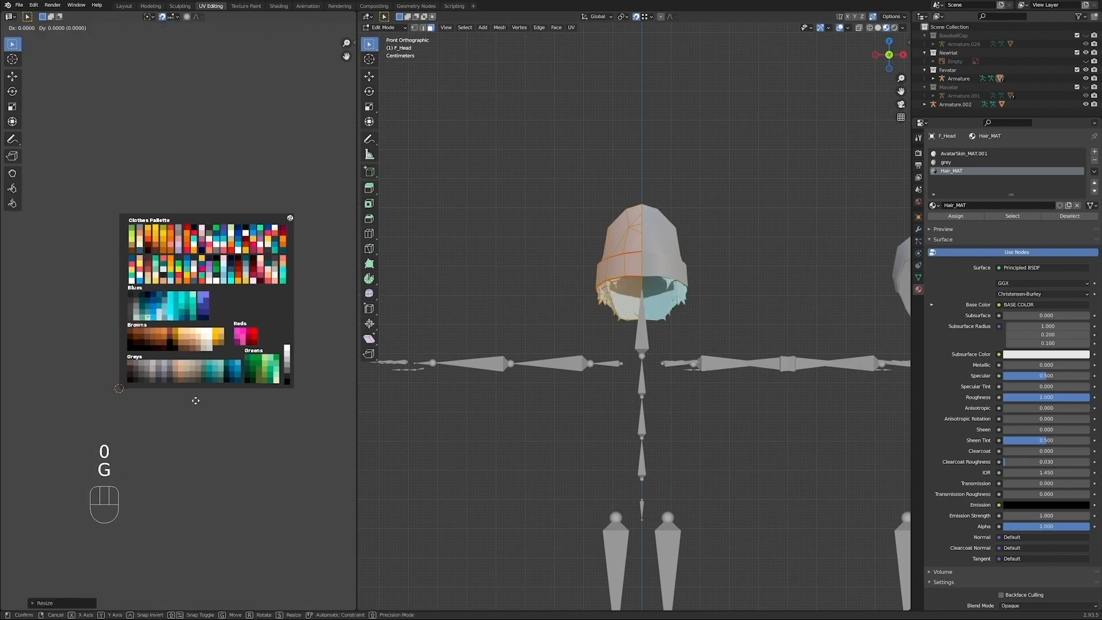
key(ctrl)
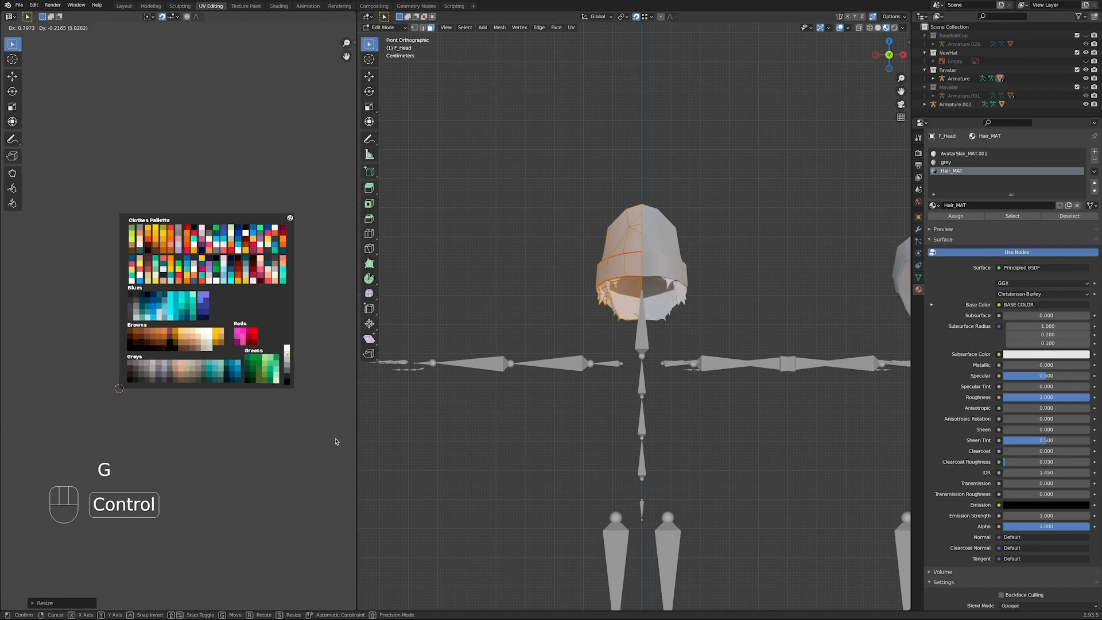
click(335, 441)
Step: Return to Object Mode and examine the recoloured hair and beanie from several sides
key(Tab)
middle_drag(692, 326, 549, 326)
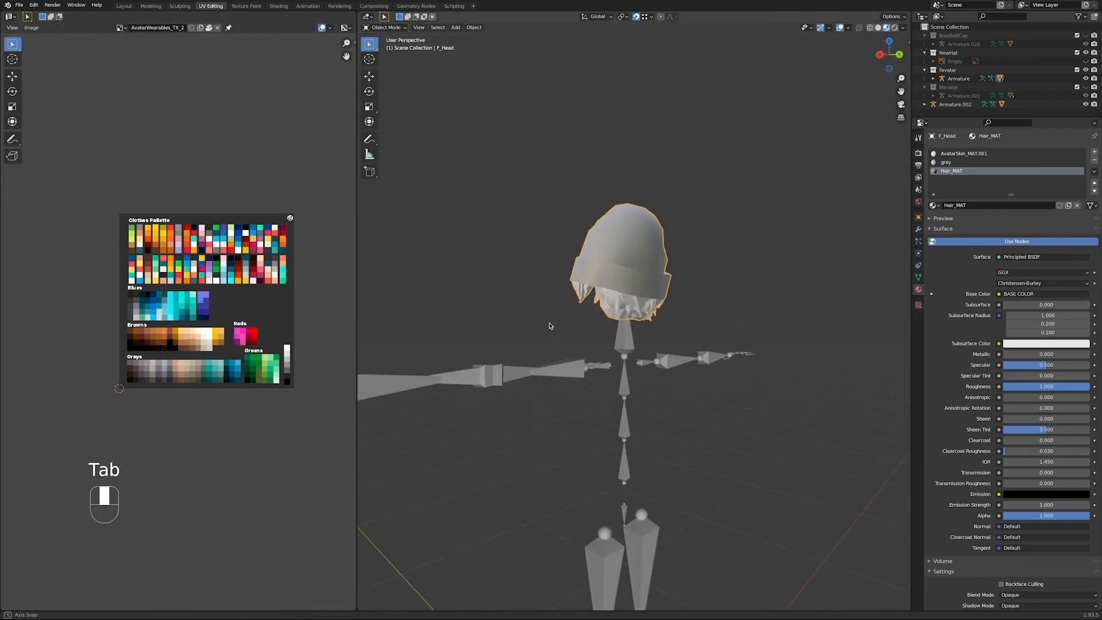
scroll(549, 326, up, 6)
middle_drag(632, 305, 499, 279)
scroll(780, 298, down, 6)
click(697, 227)
click(688, 240)
Step: Remove the AvatarSkin_MAT.001 material slot from F_Head
click(946, 163)
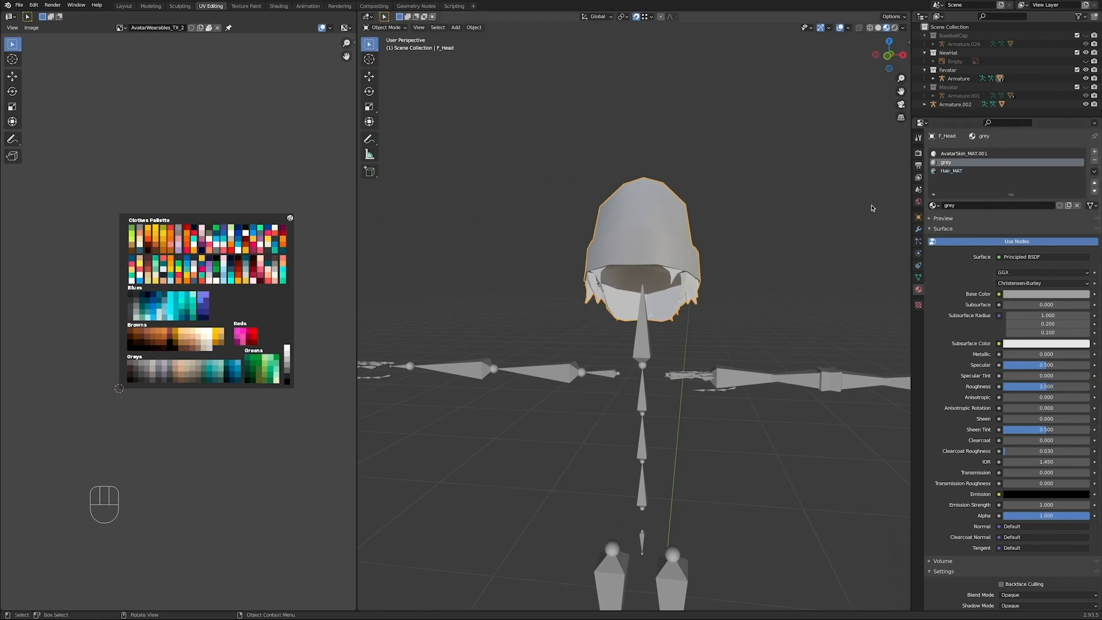
click(964, 154)
middle_drag(717, 247, 625, 373)
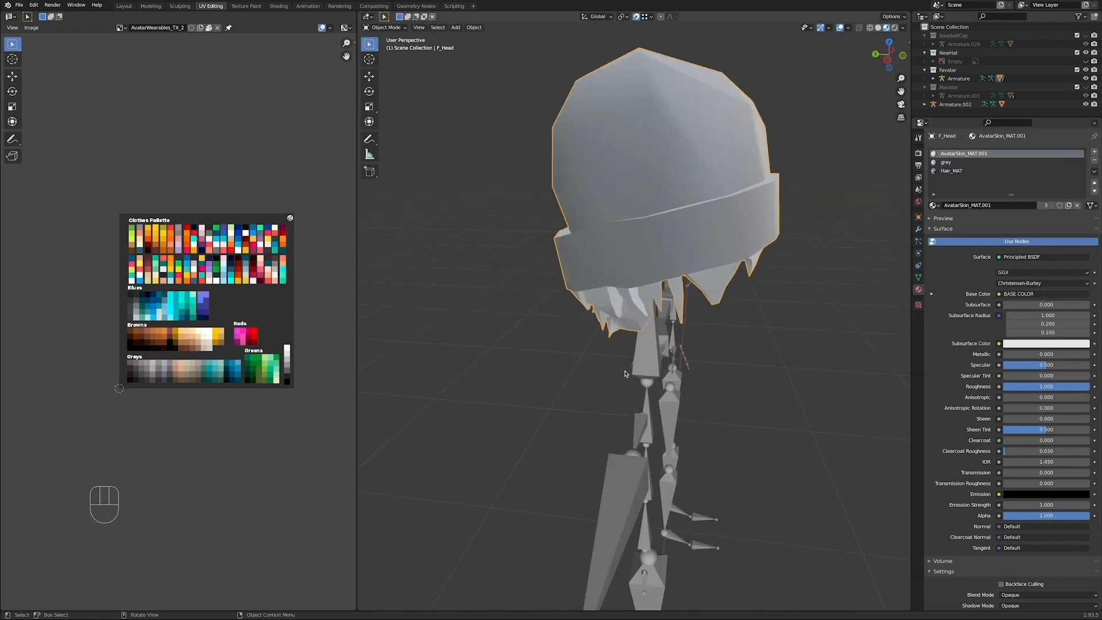
middle_drag(691, 264, 617, 207)
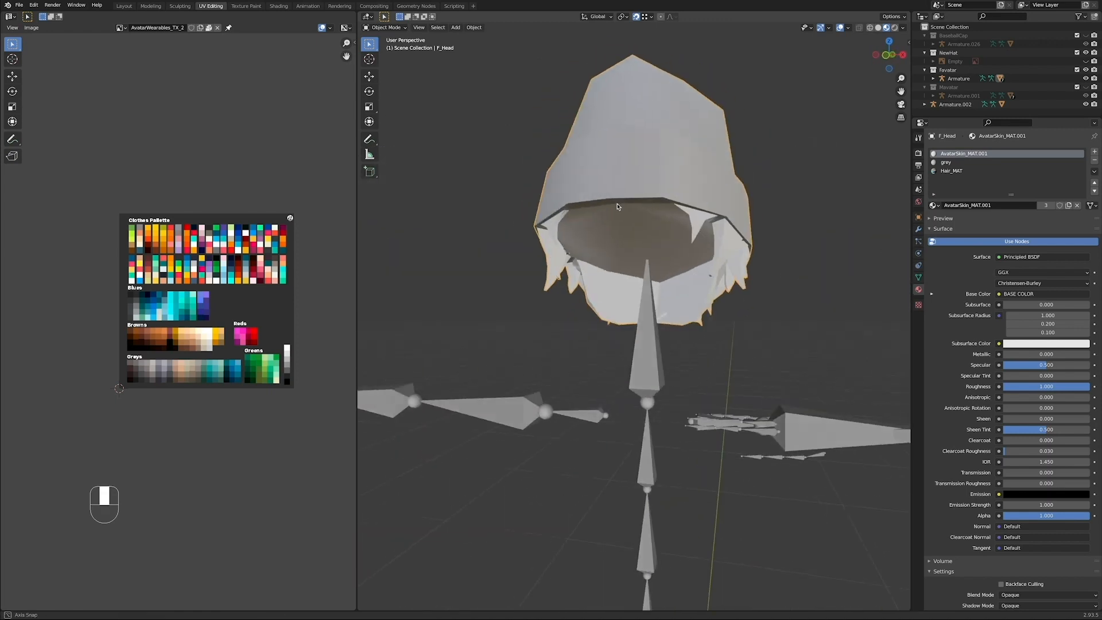
click(1094, 160)
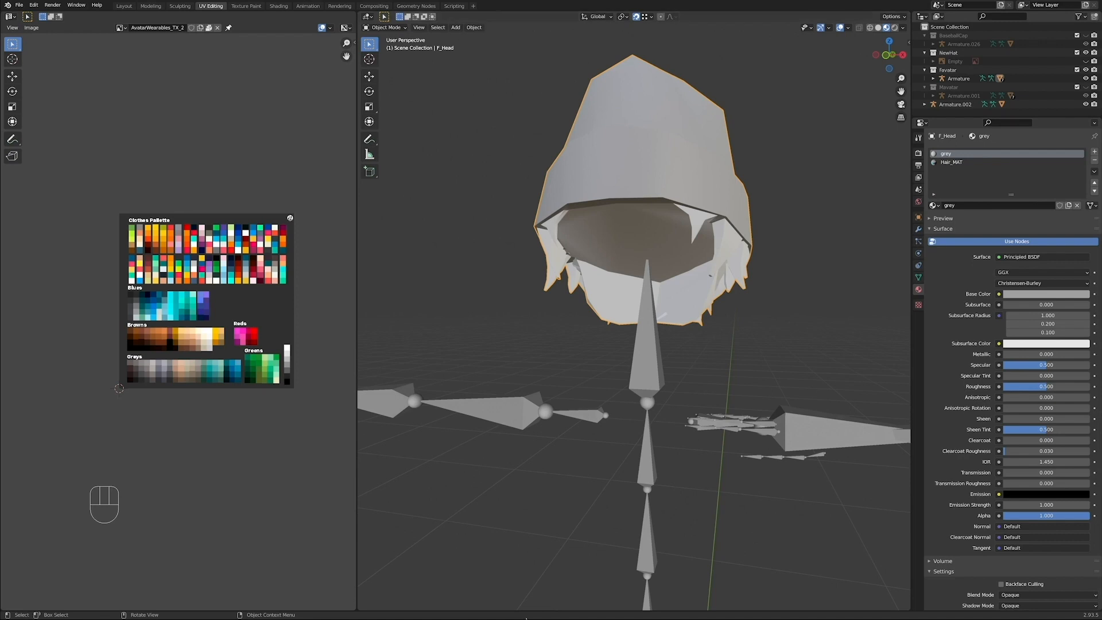
Step: In vertex select mode, adjust the vertex at the centre seam of the back hair's lower edge along the Y axis
mouse_move(730, 262)
middle_down()
mouse_move(697, 304)
mouse_move(724, 275)
middle_up()
key(Tab)
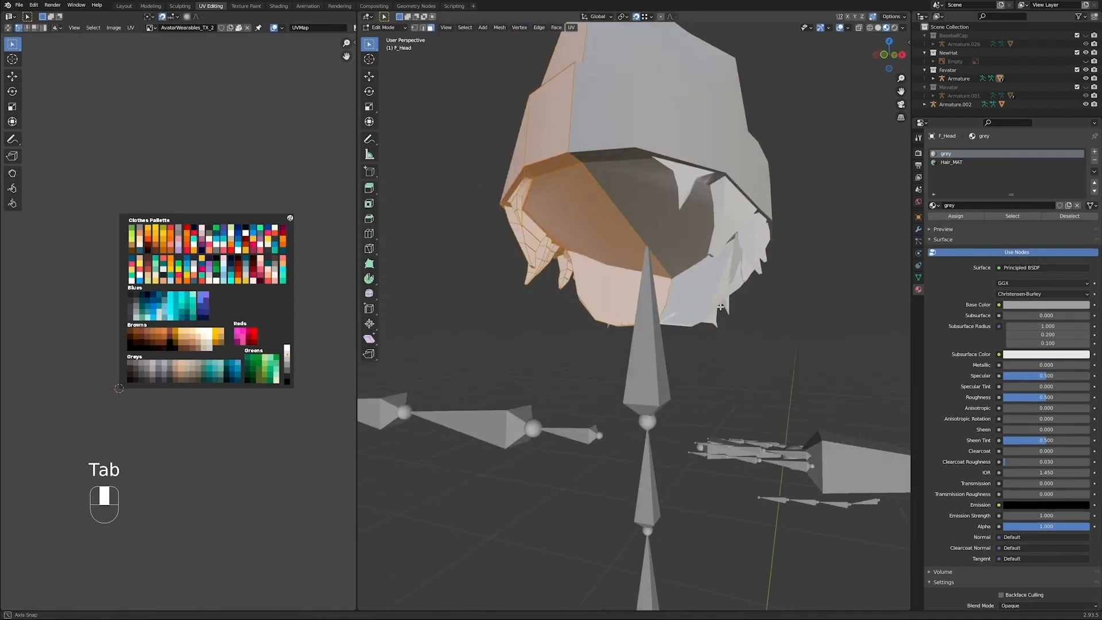
scroll(725, 274, up, 3)
middle_drag(895, 208, 880, 231)
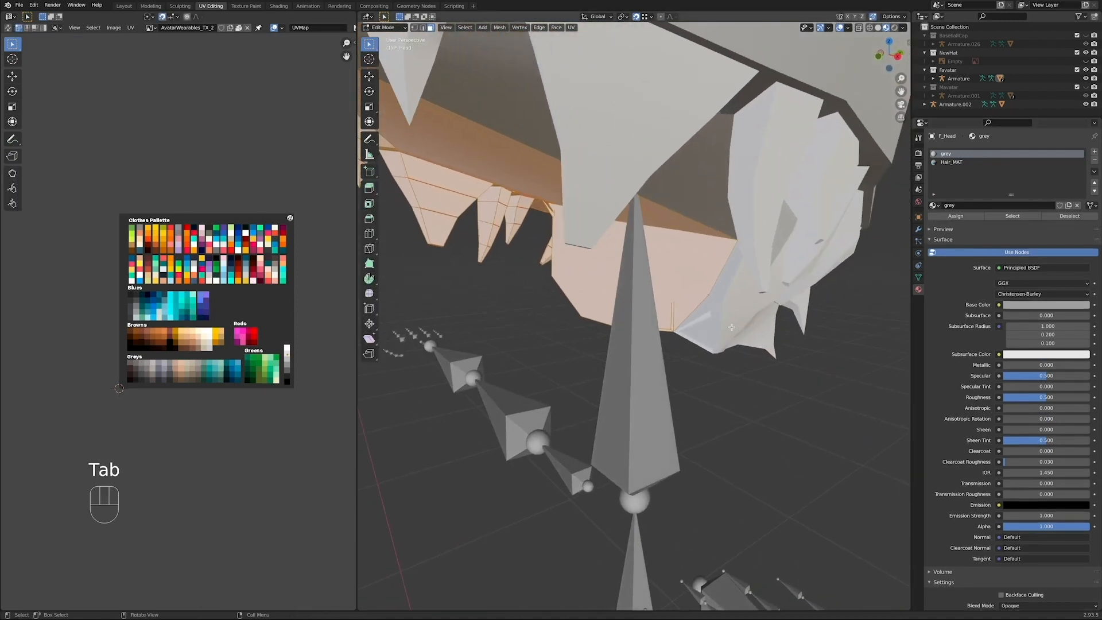
key(1)
mouse_move(729, 325)
middle_down()
mouse_move(698, 327)
mouse_move(744, 335)
middle_up()
click(672, 328)
key(g)
key(x)
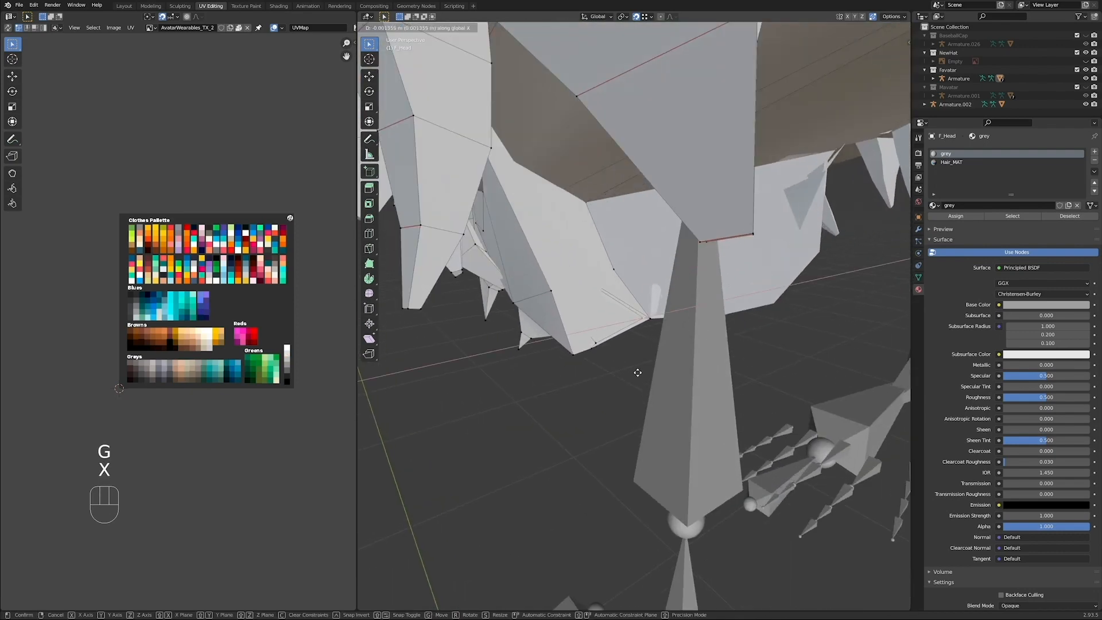
right_click(632, 373)
middle_drag(632, 373, 634, 349)
key(g)
key(y)
click(642, 378)
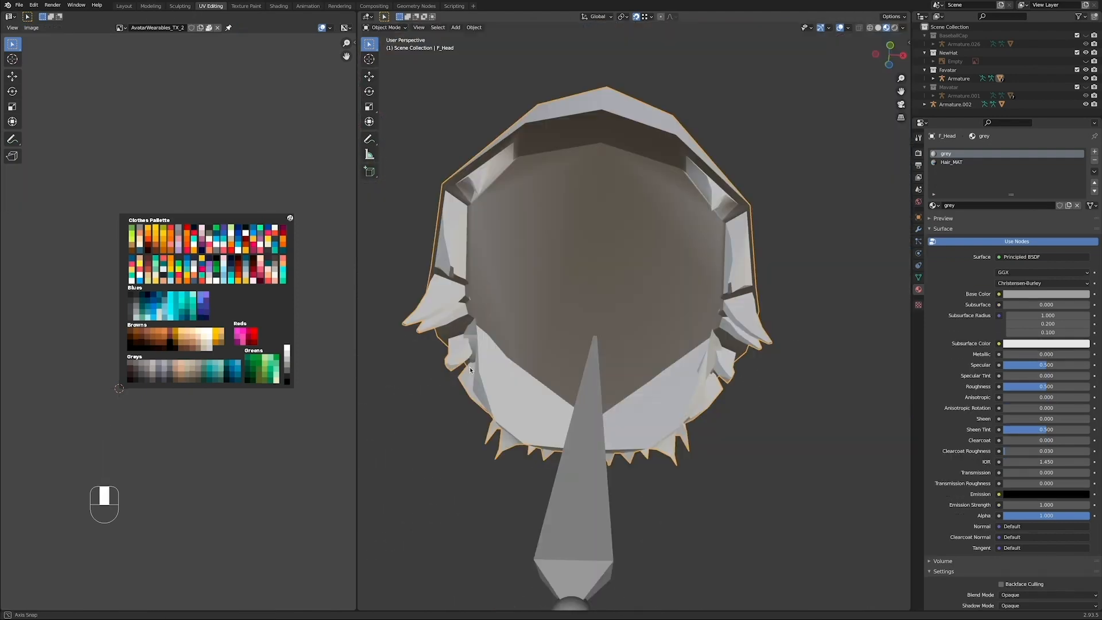
Step: Nudge the selected vertex at the beanie's inner side, beside the hair strands, along the X axis and return to Object Mode
middle_drag(470, 370, 485, 319)
key(Tab)
key(g)
key(x)
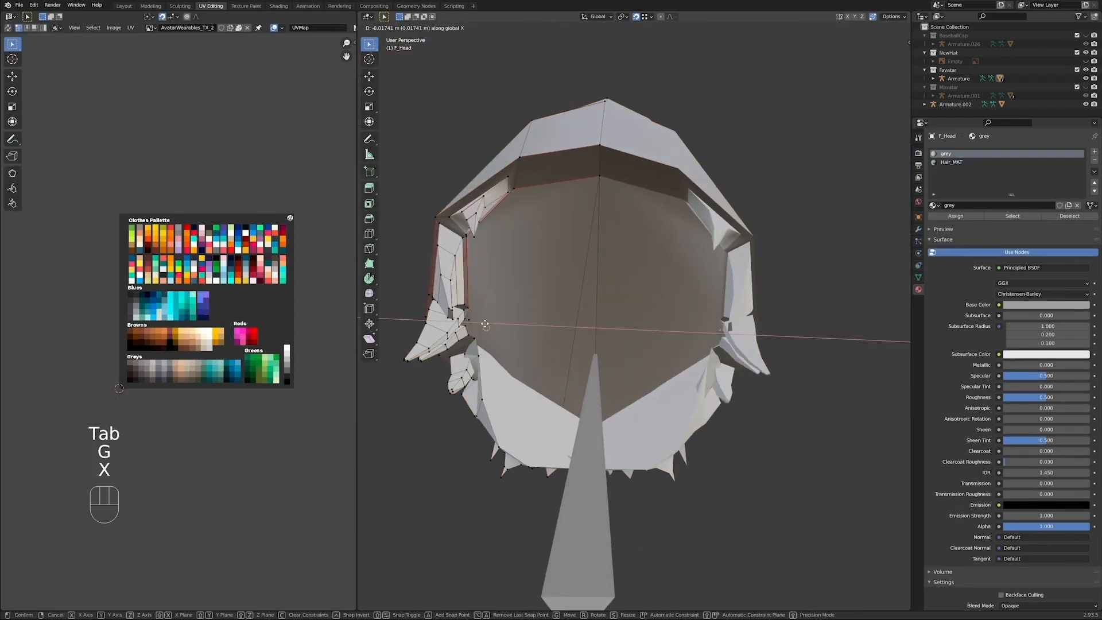
right_click(484, 324)
key(g)
key(x)
click(486, 328)
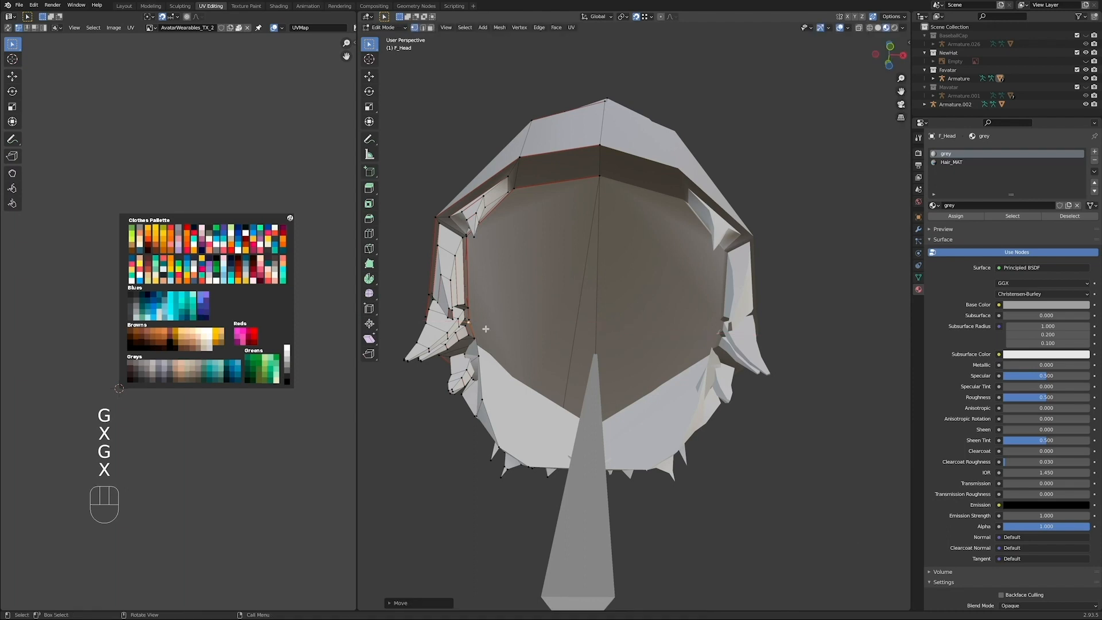
key(g)
key(x)
click(492, 331)
middle_drag(491, 331, 576, 270)
key(Tab)
scroll(568, 332, down, 7)
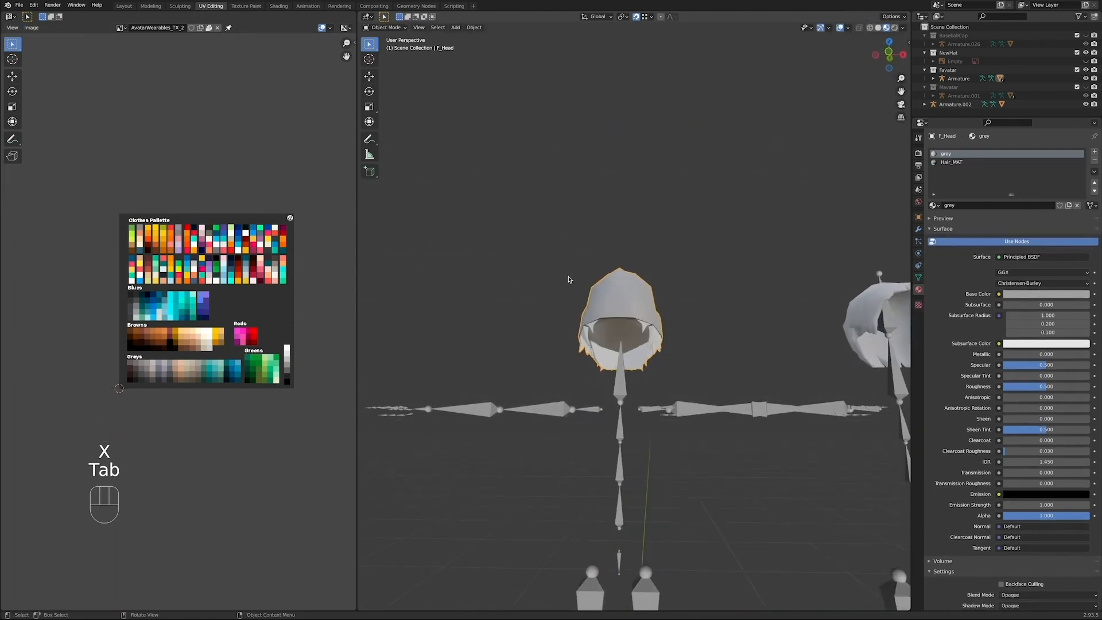
middle_drag(731, 365, 710, 353)
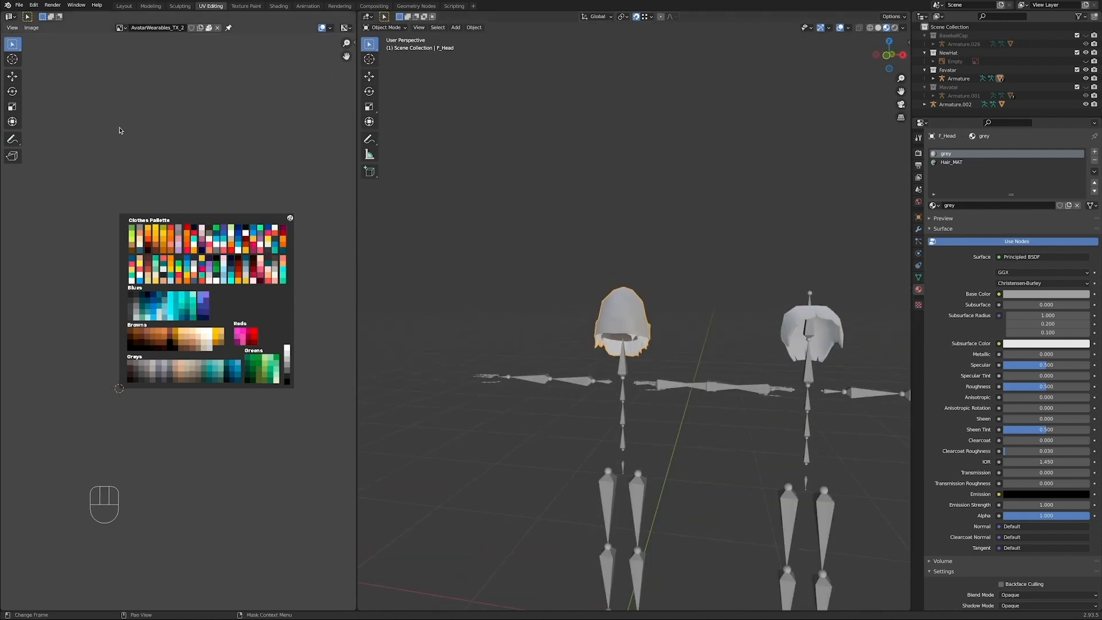
Step: Move the selected vertex on the beanie's folded brim in small amounts along the Y axis in Edit Mode
middle_drag(699, 309, 757, 360)
key(Tab)
key(g)
key(y)
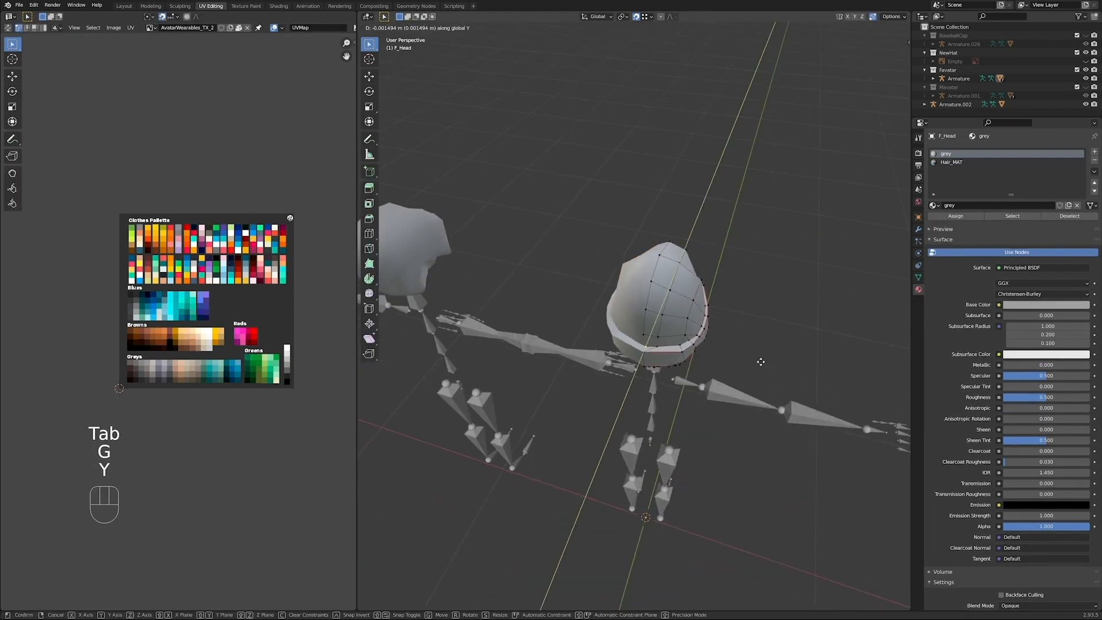
click(759, 362)
key(g)
key(y)
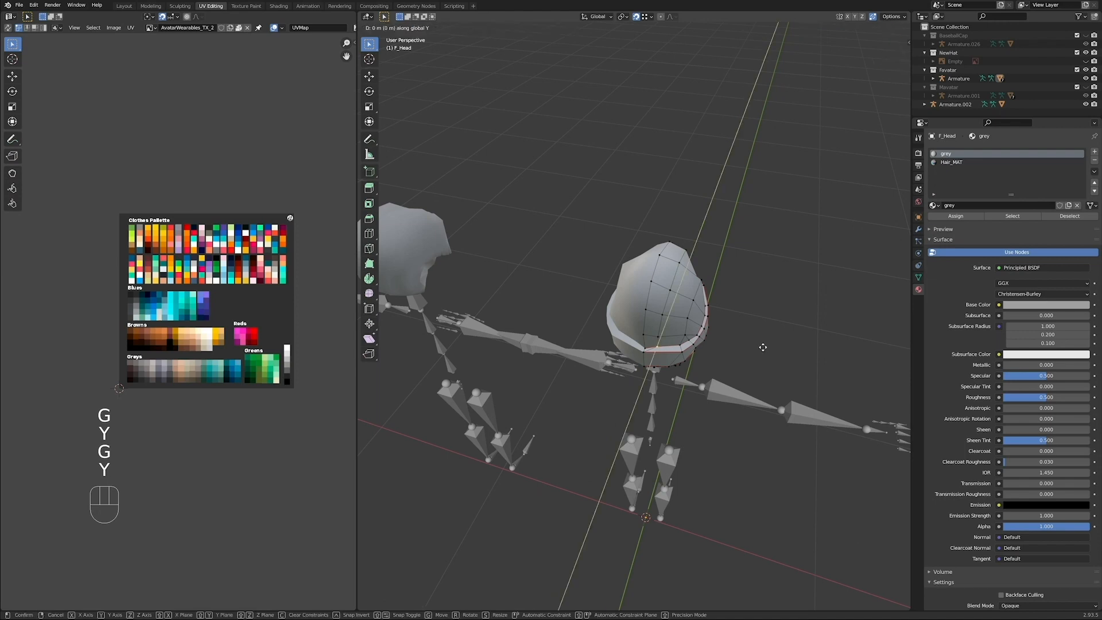
click(762, 350)
key(g)
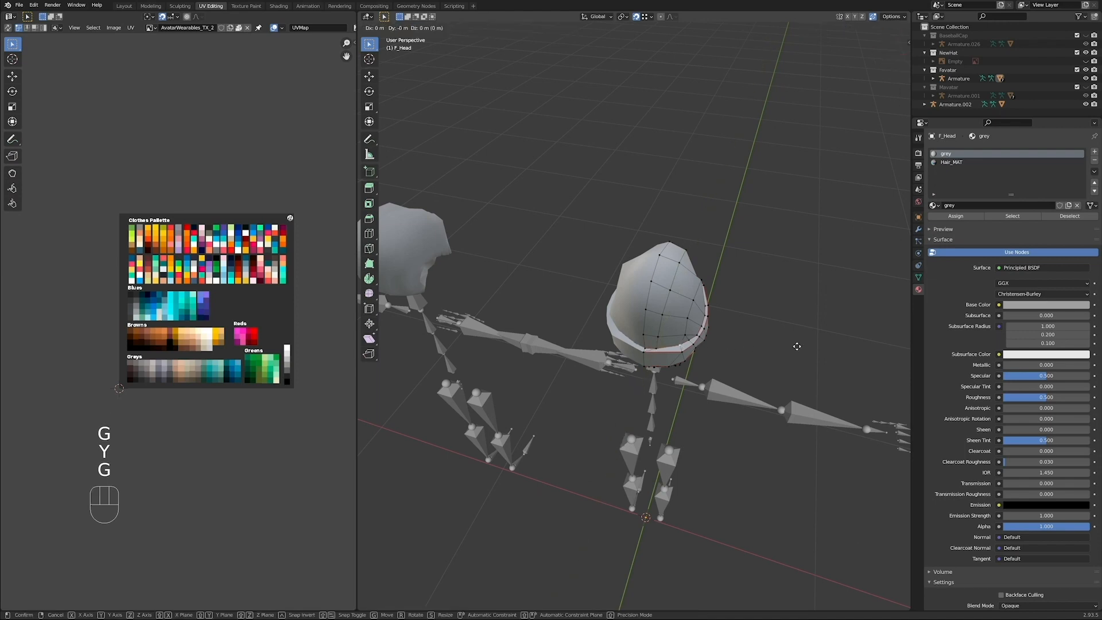
key(y)
click(682, 346)
middle_drag(683, 348, 712, 367)
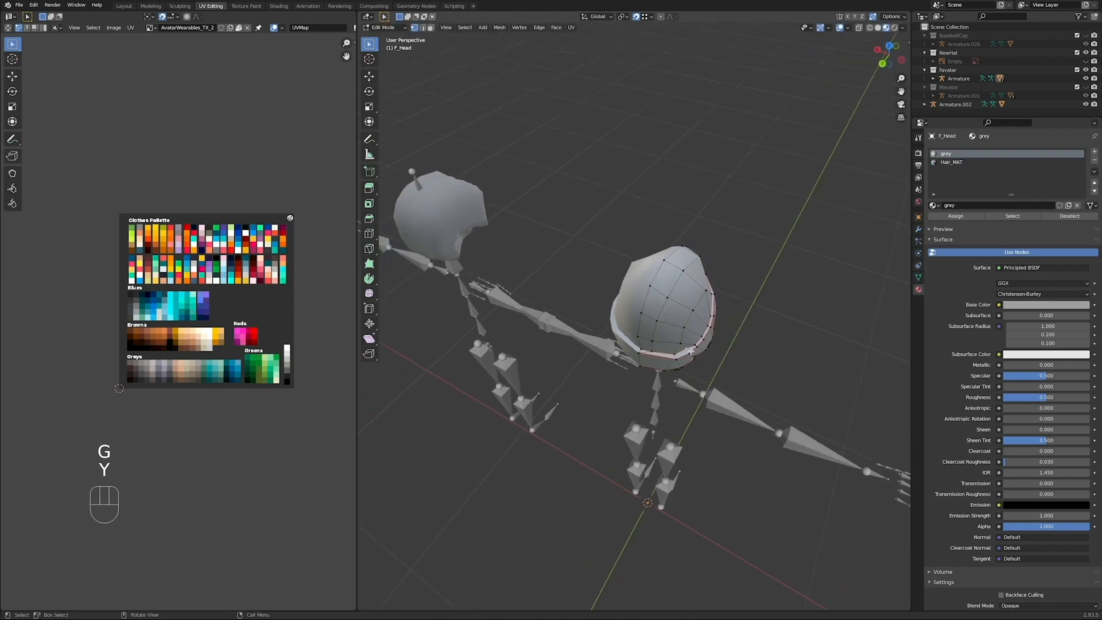
Step: Fine-tune the beanie's brim vertices around the crown with small moves along the X and Y axes
scroll(690, 351, up, 4)
key(g)
key(x)
click(852, 370)
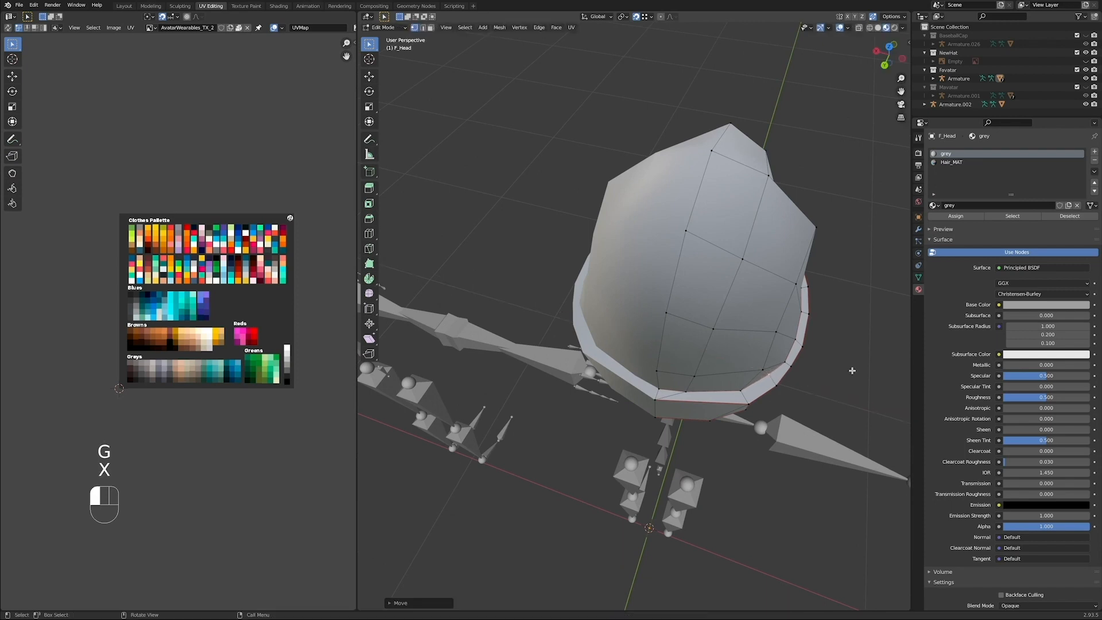
middle_drag(851, 370, 725, 407)
key(g)
key(y)
click(842, 385)
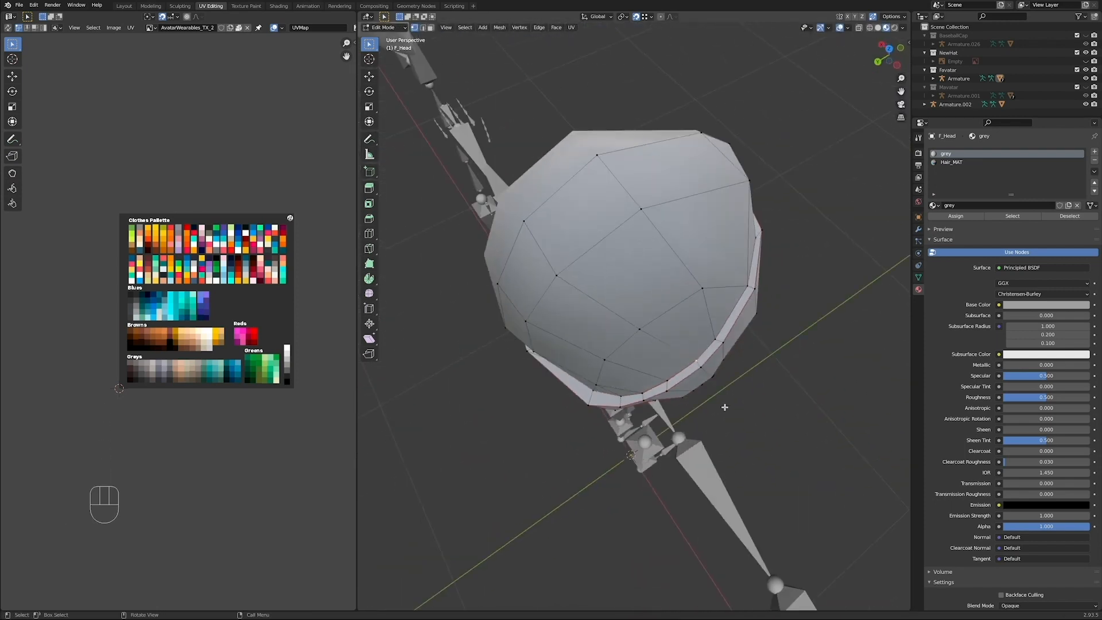
key(g)
key(x)
click(724, 404)
Step: Shift the vertex on the brim's inner upper edge along X, then check the beanie's overall shape in Object Mode
click(712, 341)
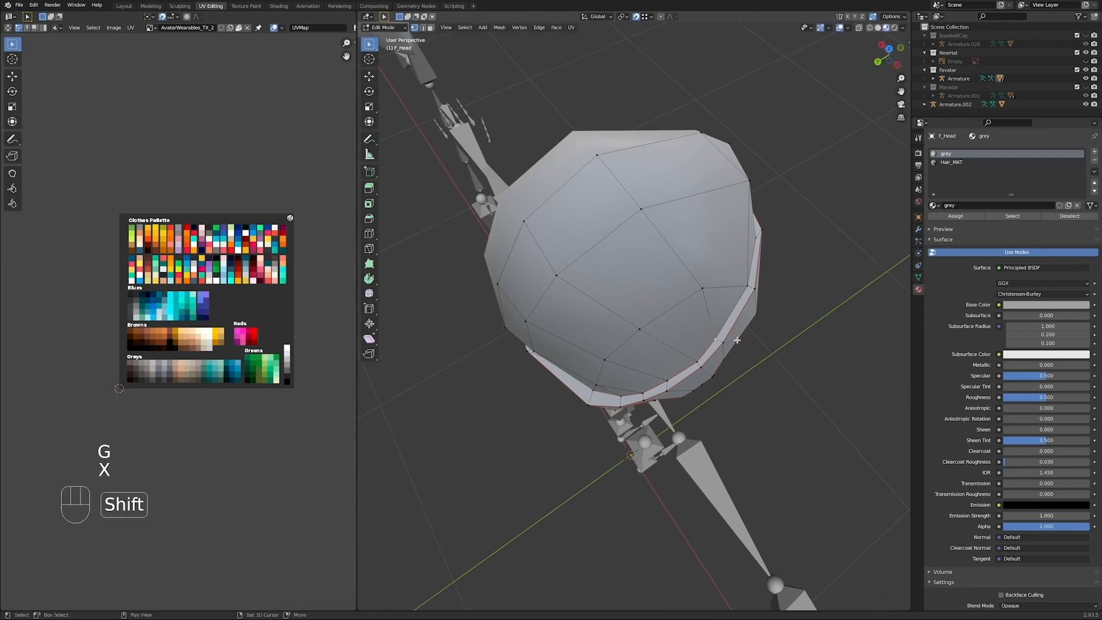
key(g)
shift+middle_drag(763, 354, 627, 299)
key(x)
click(700, 376)
scroll(664, 366, down, 3)
key(Tab)
scroll(663, 361, down, 3)
key(Tab)
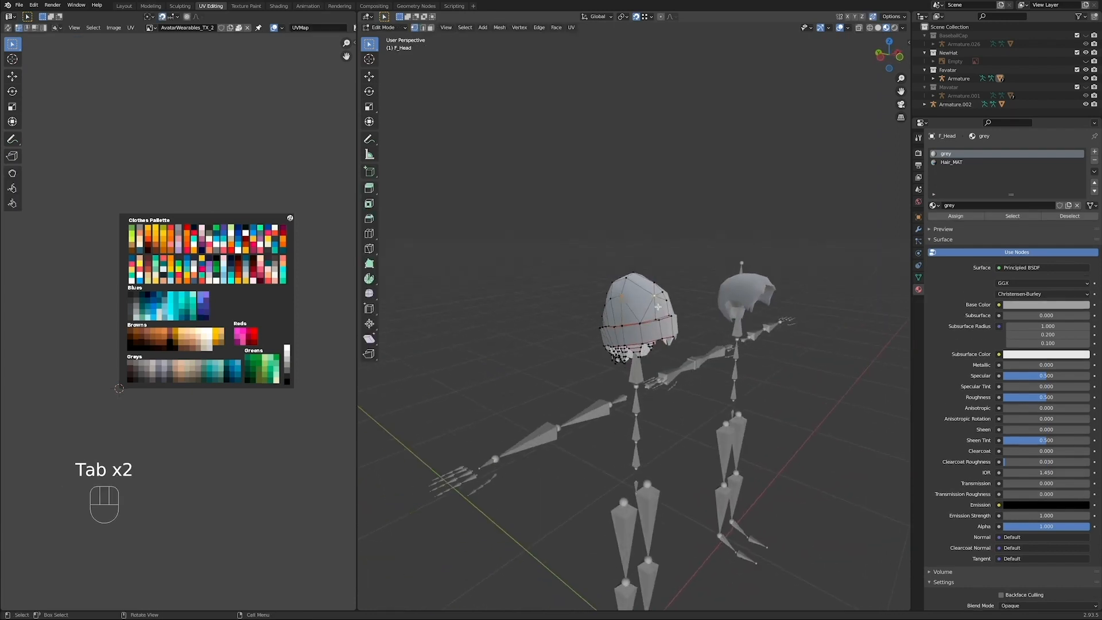
middle_drag(672, 337, 571, 324)
key(Tab)
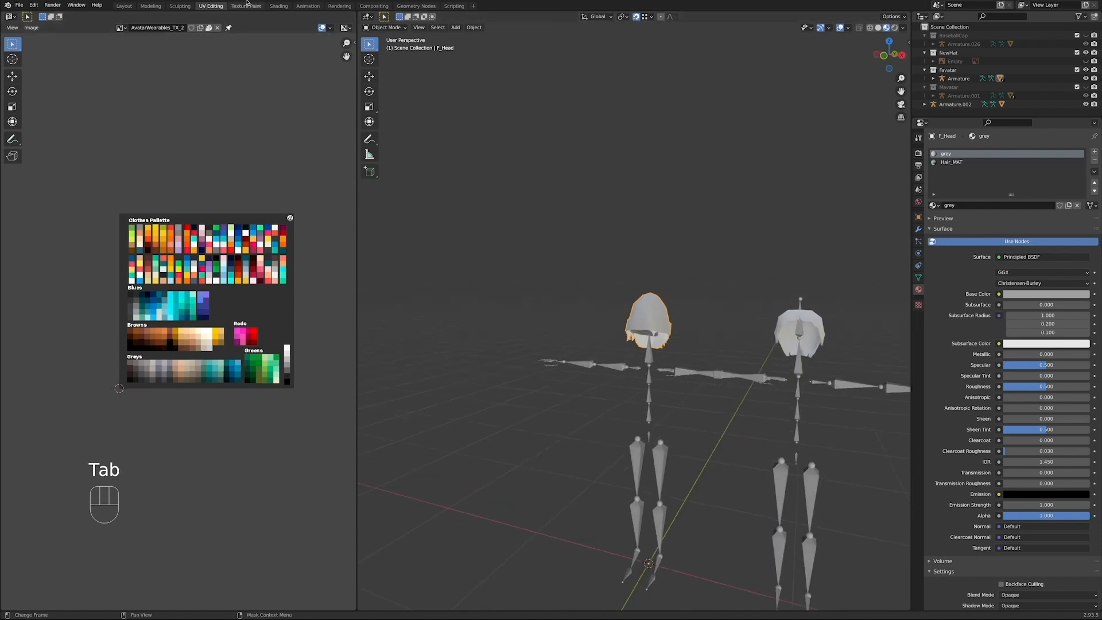
Step: Switch to the Shading workspace and add LPMprofile_greyBackground.png from Finder as an image texture node in the grey material
click(279, 6)
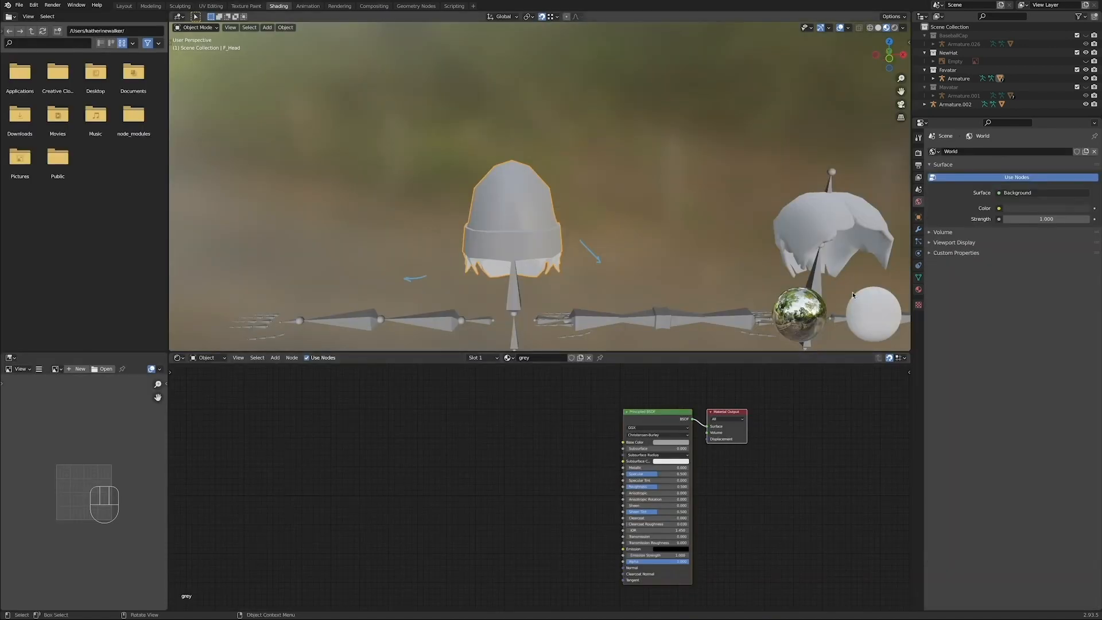
click(918, 290)
drag(98, 224, 565, 351)
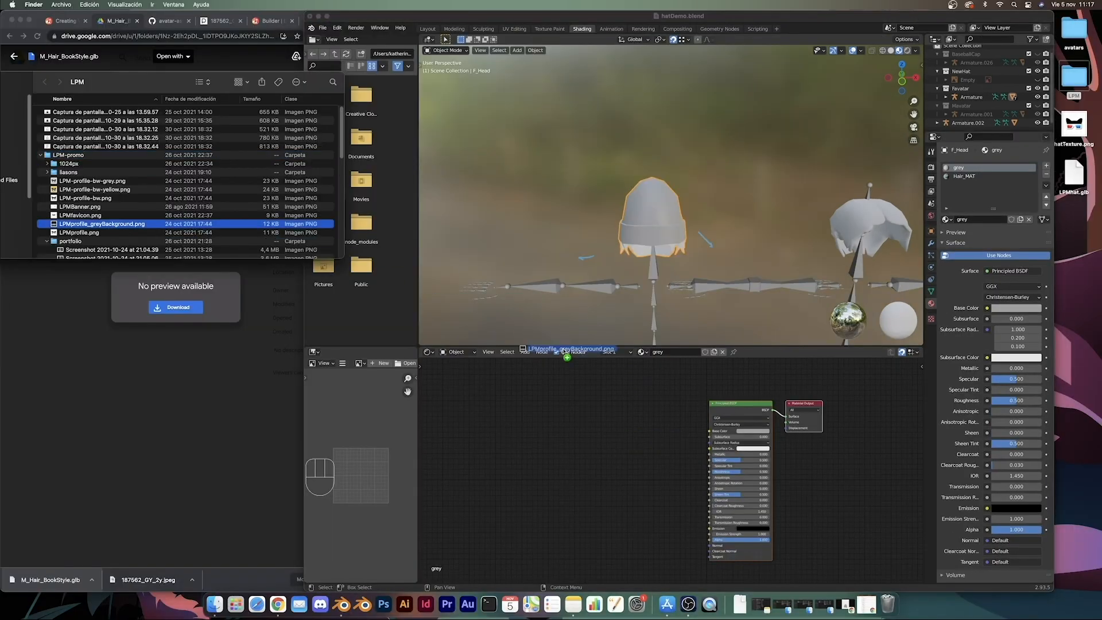
drag(548, 478, 542, 482)
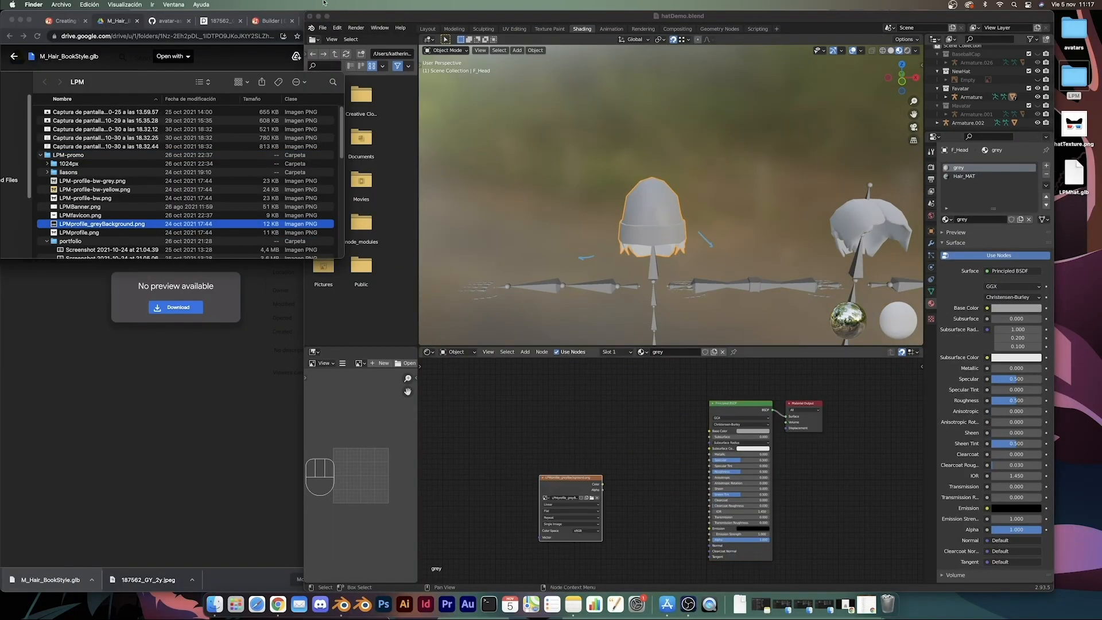
click(326, 16)
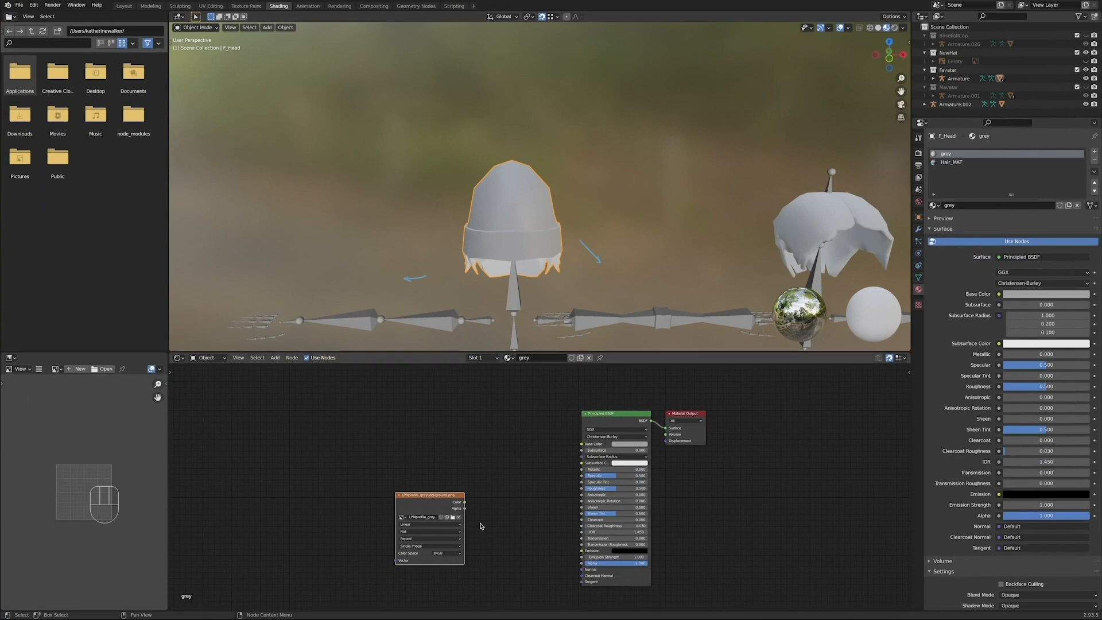
Step: Link the logo image's colour output to the grey material's Base Color and set Specular to 0.148 and Roughness to 1.000
drag(436, 490, 437, 406)
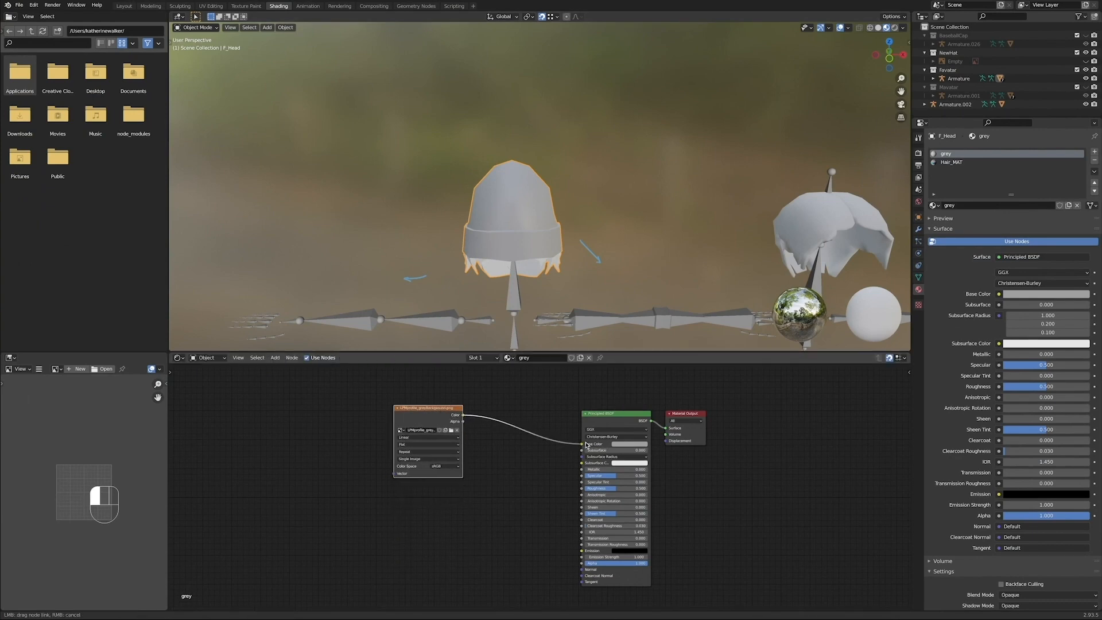
drag(587, 445, 586, 447)
middle_drag(522, 266, 552, 251)
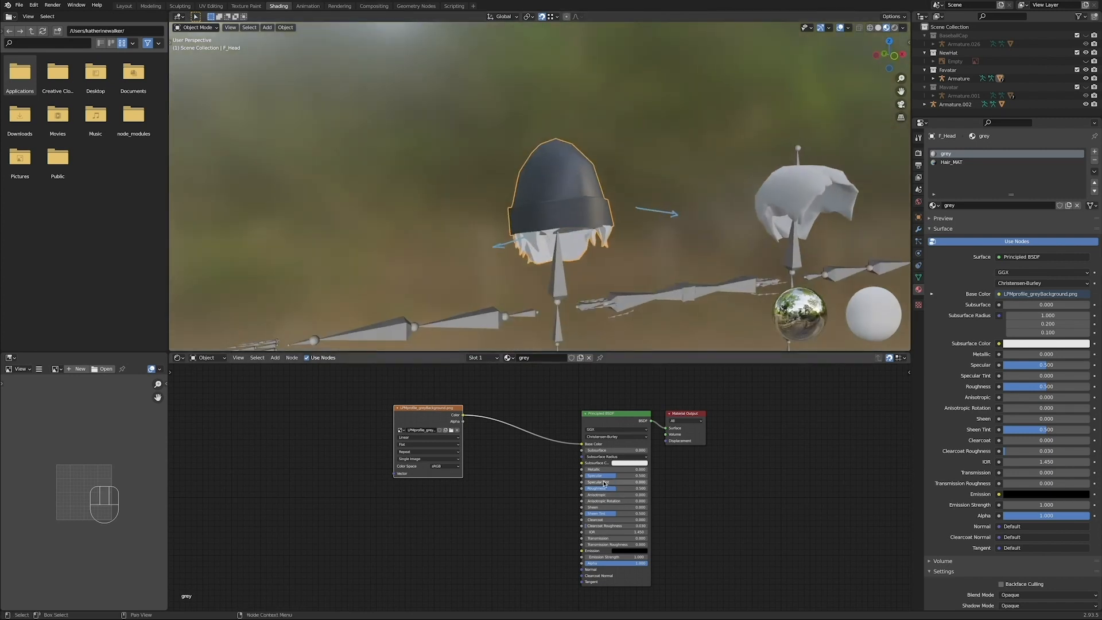
drag(1046, 364, 1085, 386)
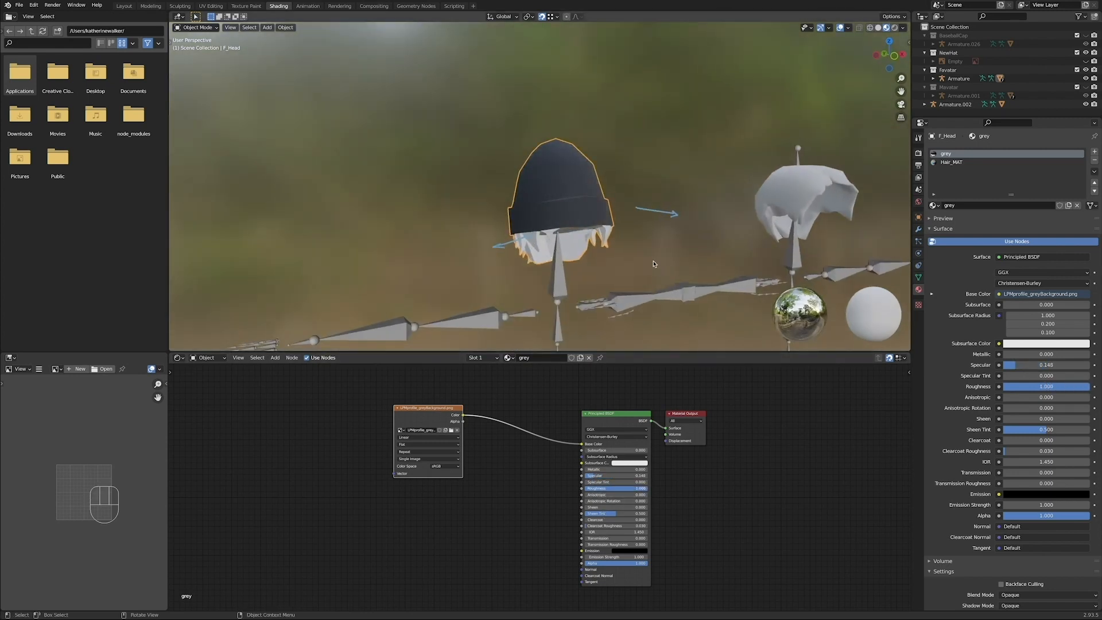
middle_drag(571, 154, 578, 241)
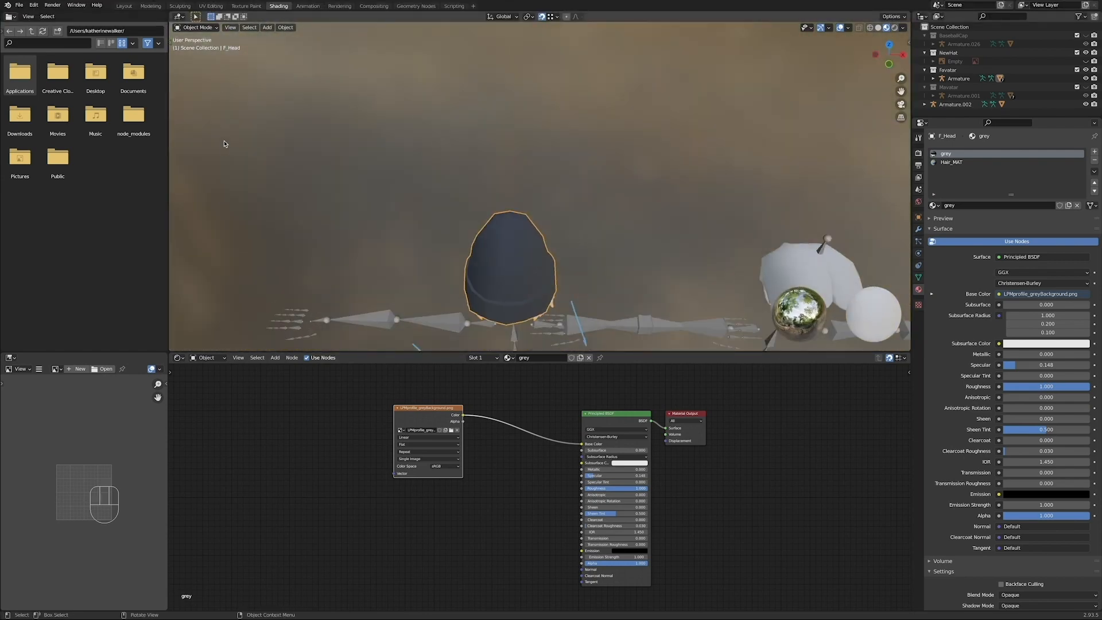
Step: Switch to the UV Editing workspace and show LPMprofile_greyBackground.png in the UV editor
click(211, 6)
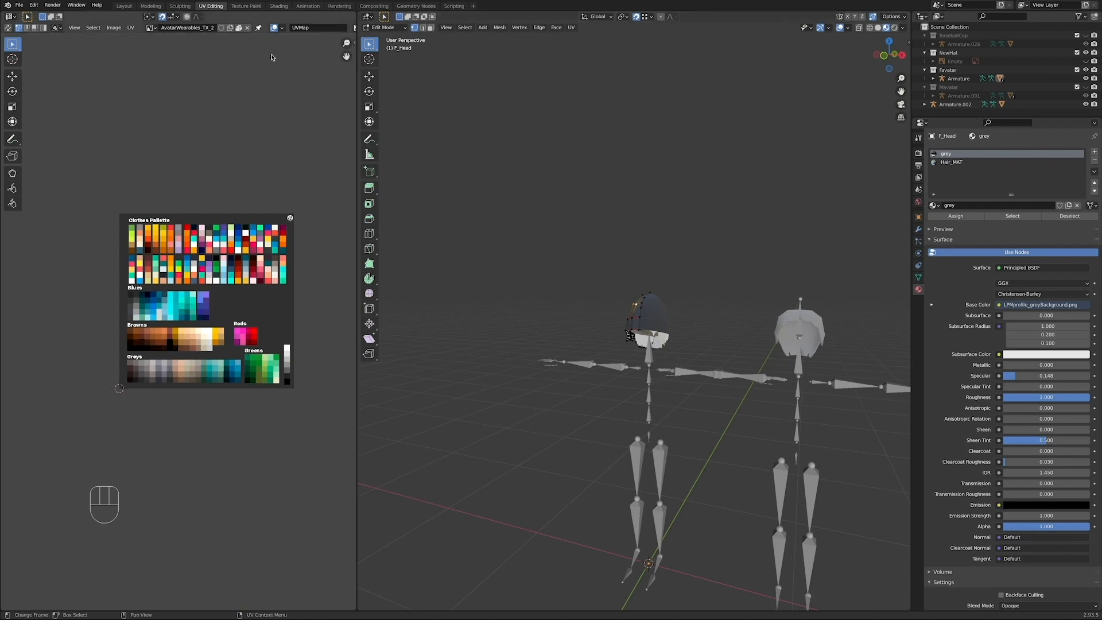
click(150, 28)
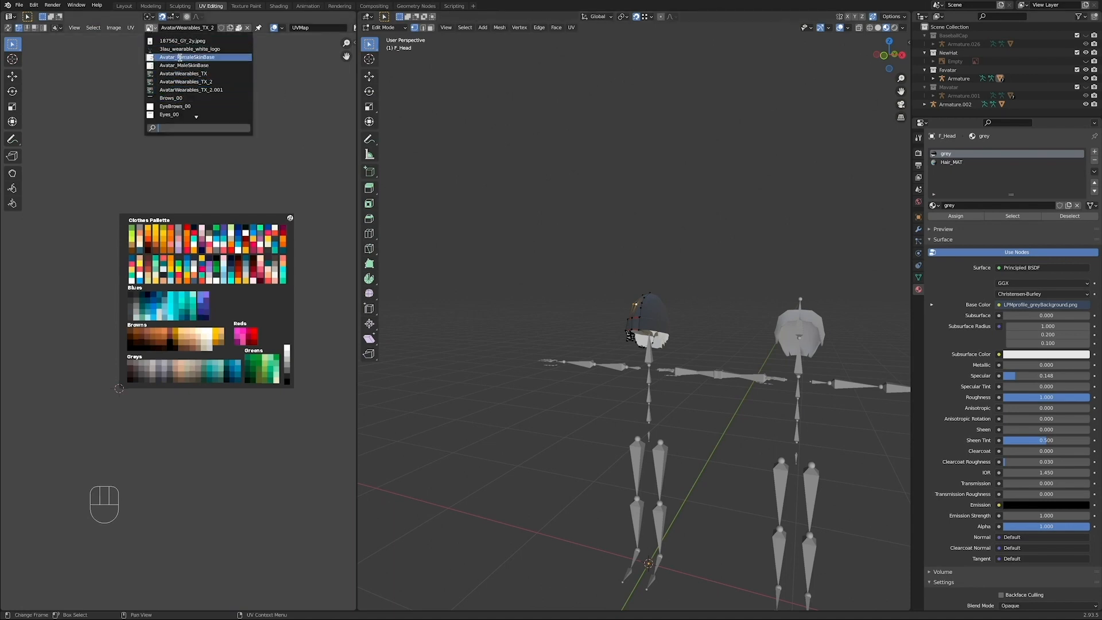
scroll(180, 92, down, 6)
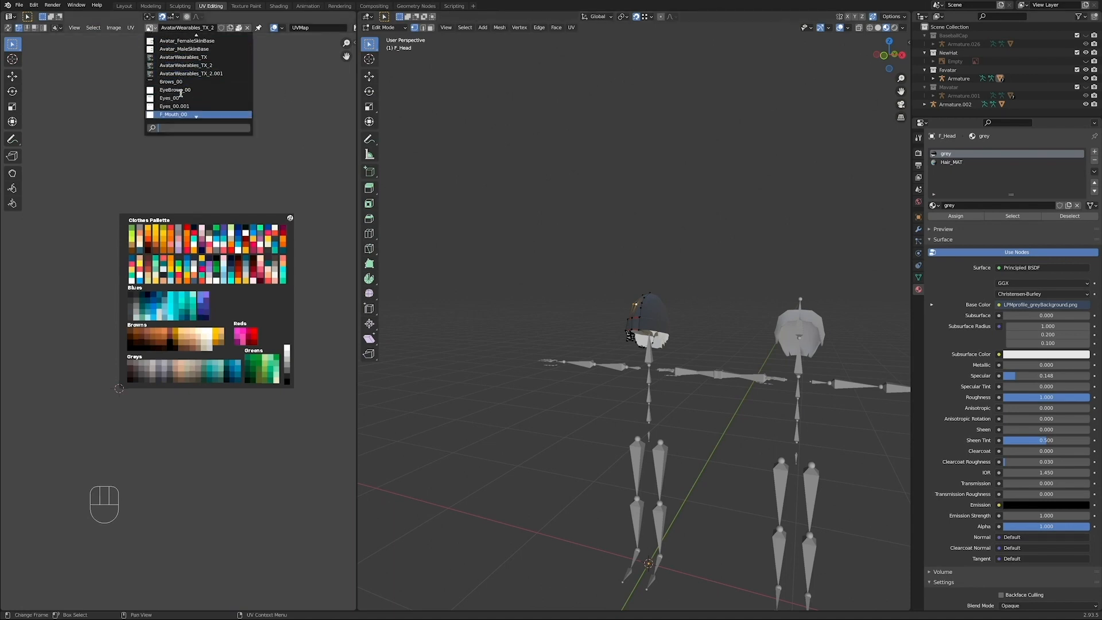
click(180, 97)
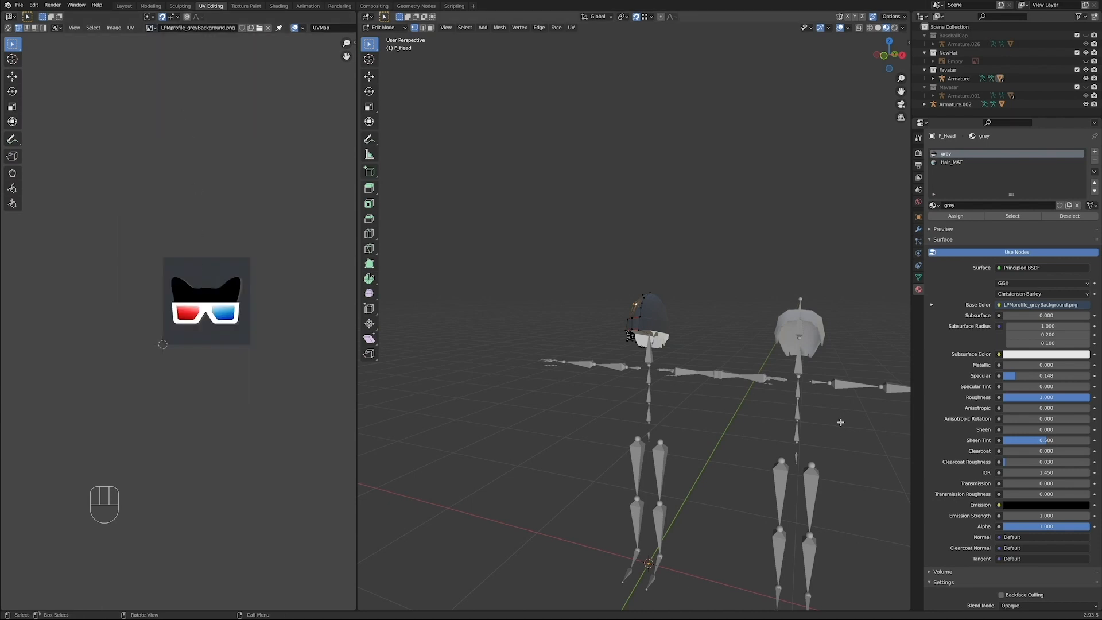
Step: Select all of the beanie's half mesh in the front view, leaving the hair geometry unselected
key(KP_1)
scroll(741, 394, up, 5)
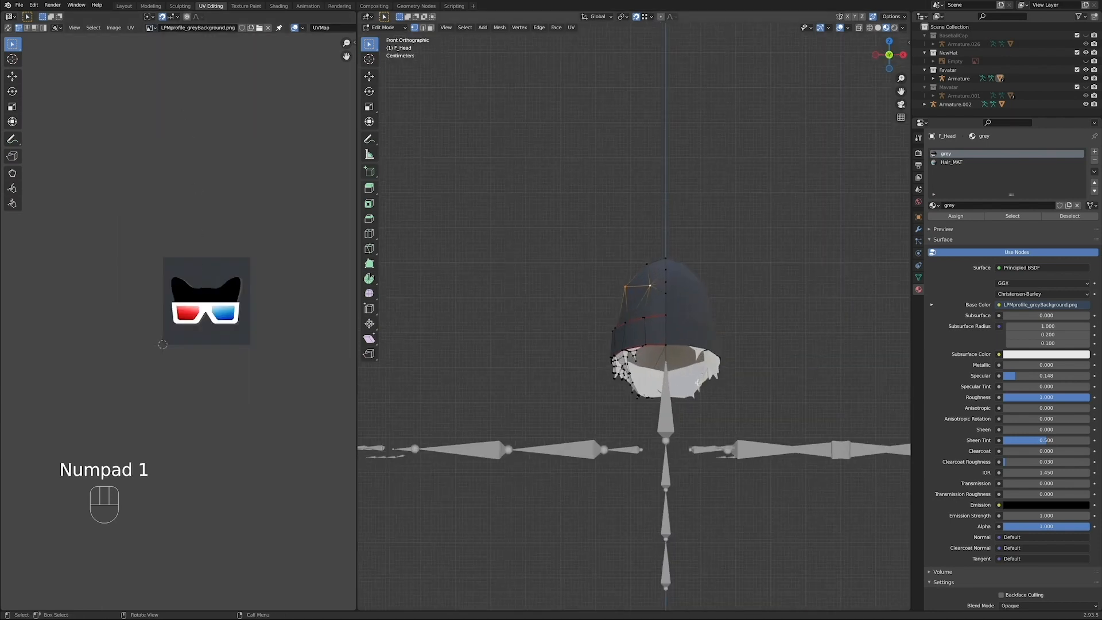
key(a)
shift+middle_drag(679, 348, 677, 335)
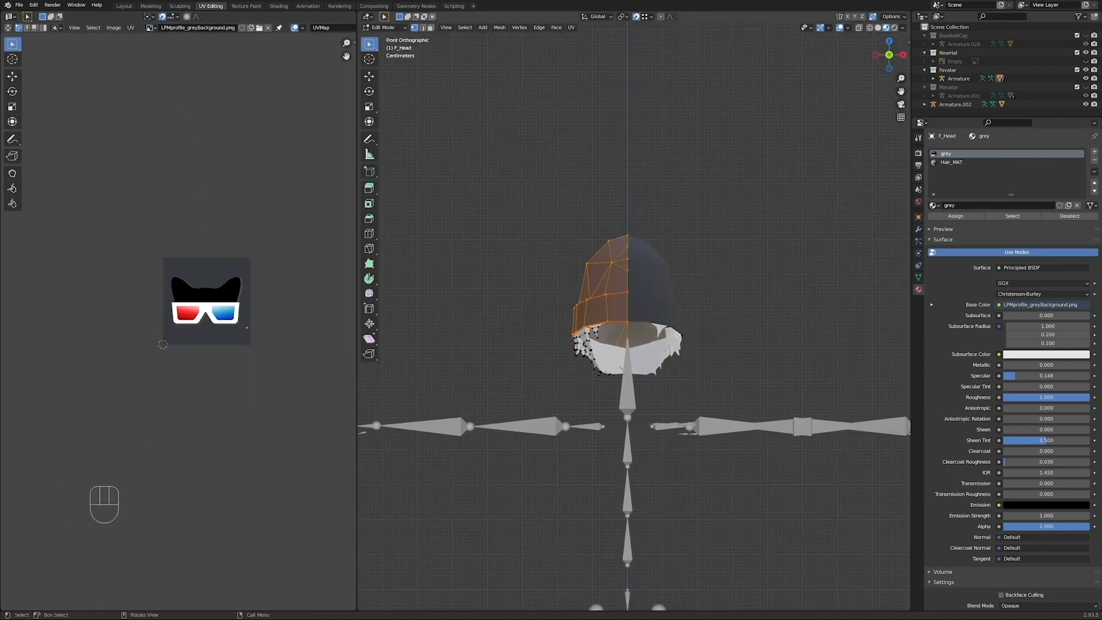
scroll(206, 338, up, 4)
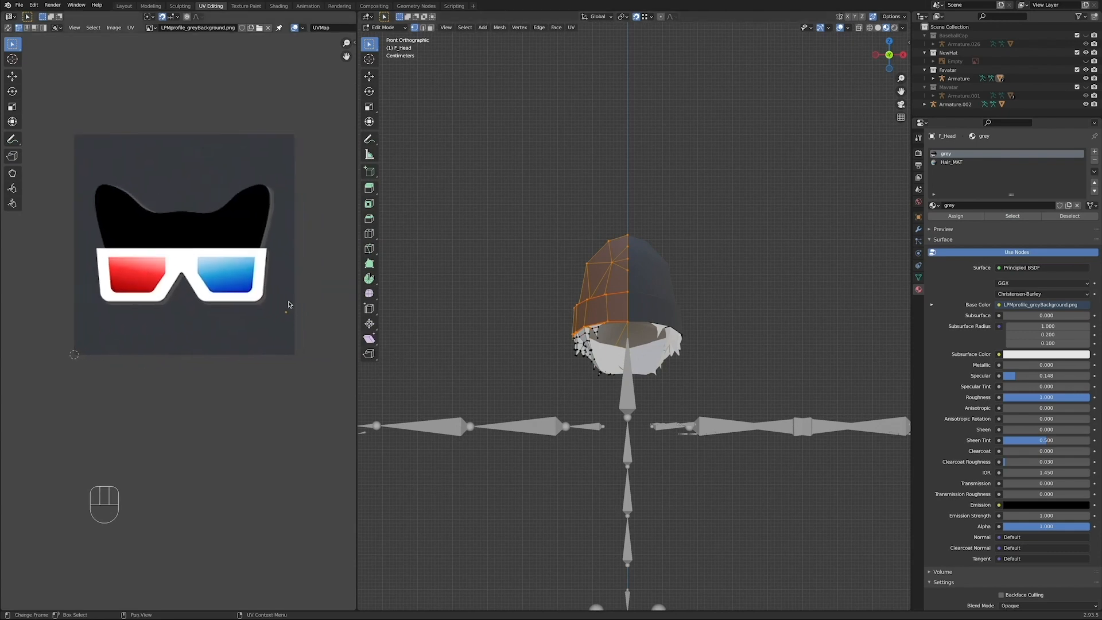
drag(268, 296, 304, 353)
key(g)
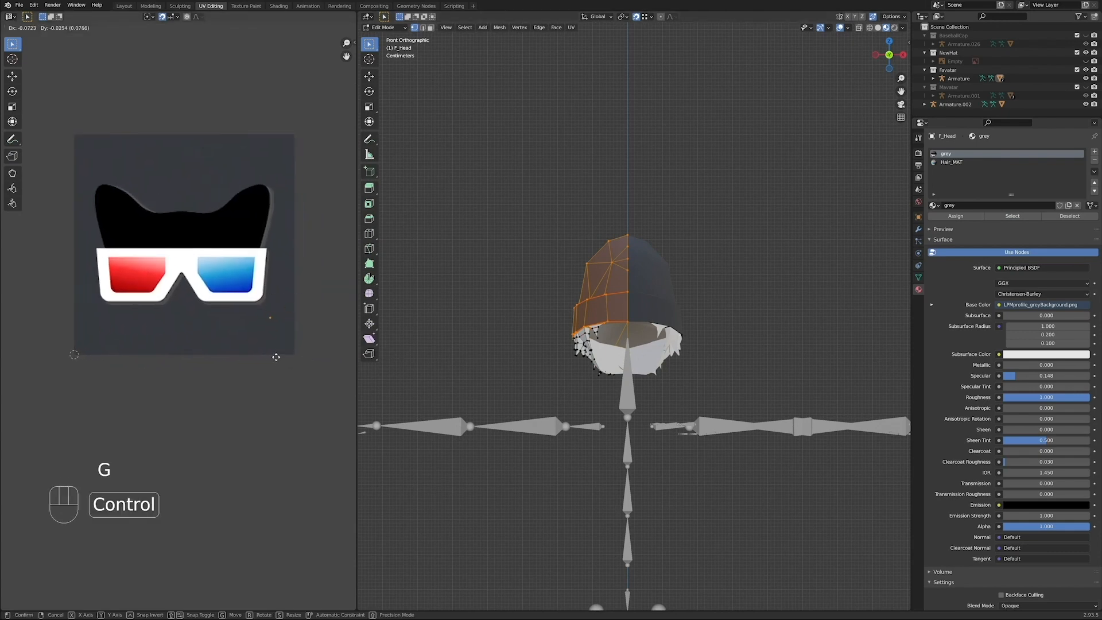
right_click(210, 351)
Step: Unwrap the selected beanie half with Project from View in the front orthographic view
middle_drag(741, 253, 647, 262)
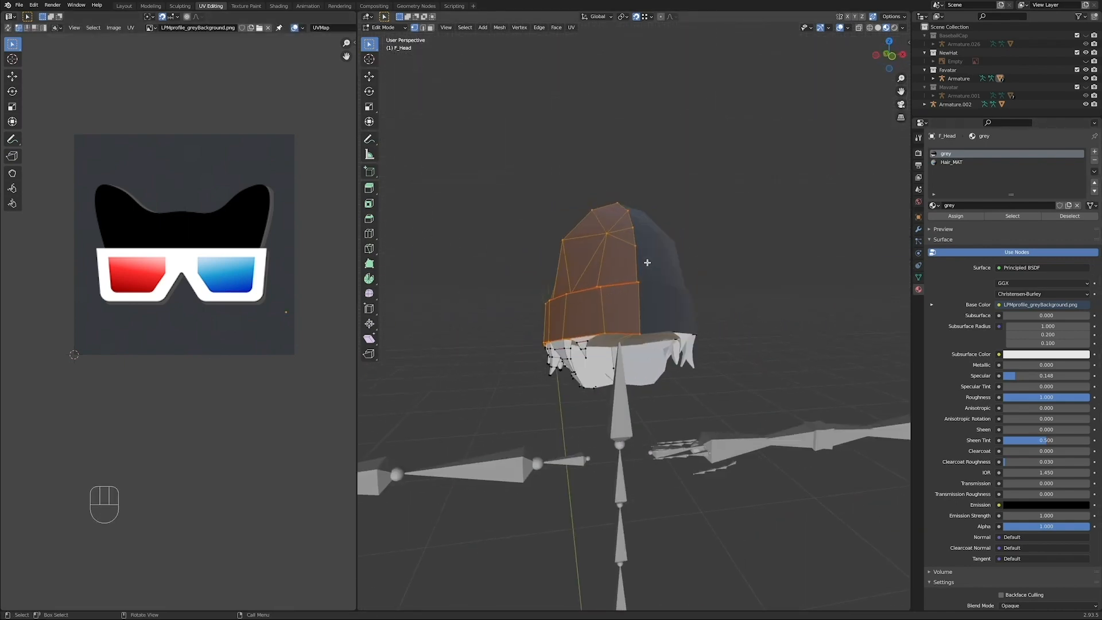
key(KP_1)
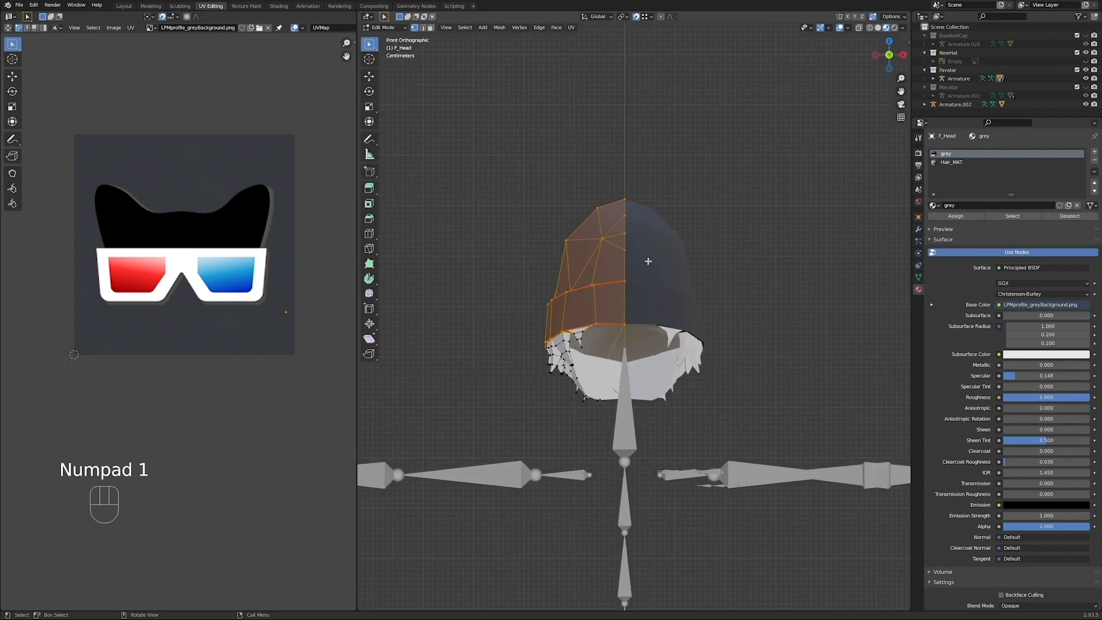
key(u)
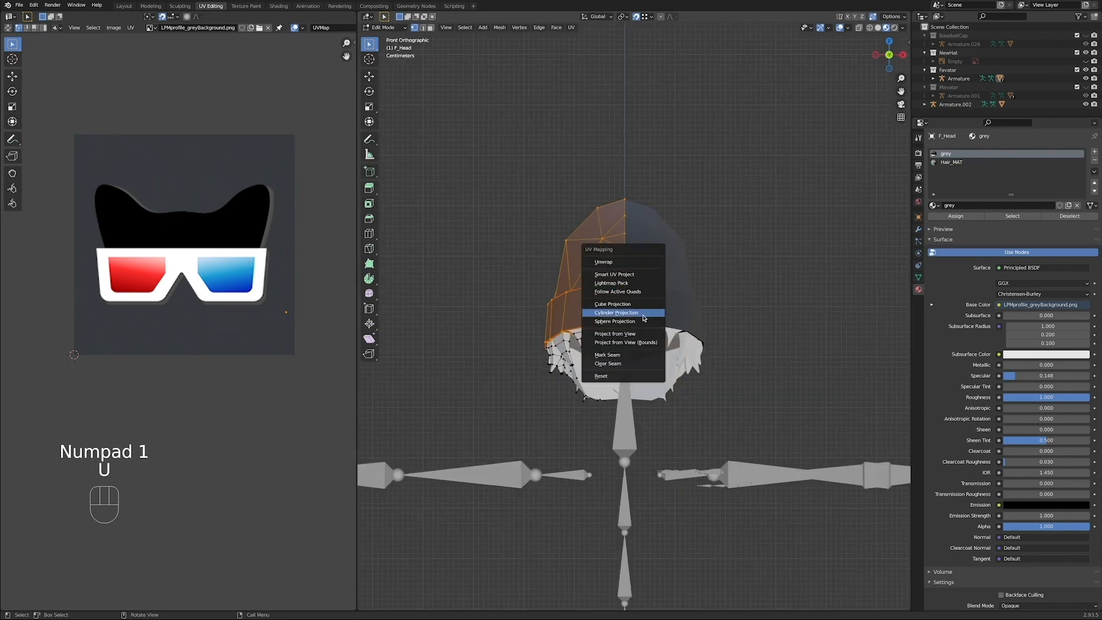
click(637, 334)
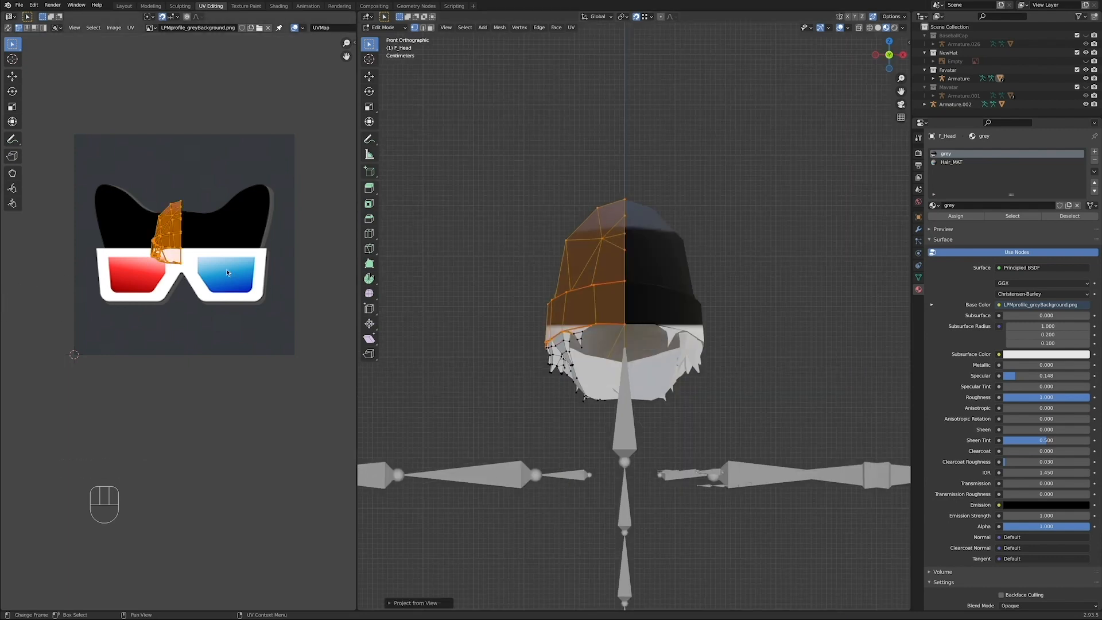
Step: Enlarge the beanie half's UVs and move them so their straight edge sits on the logo's vertical centre line
key(s)
click(281, 380)
key(g)
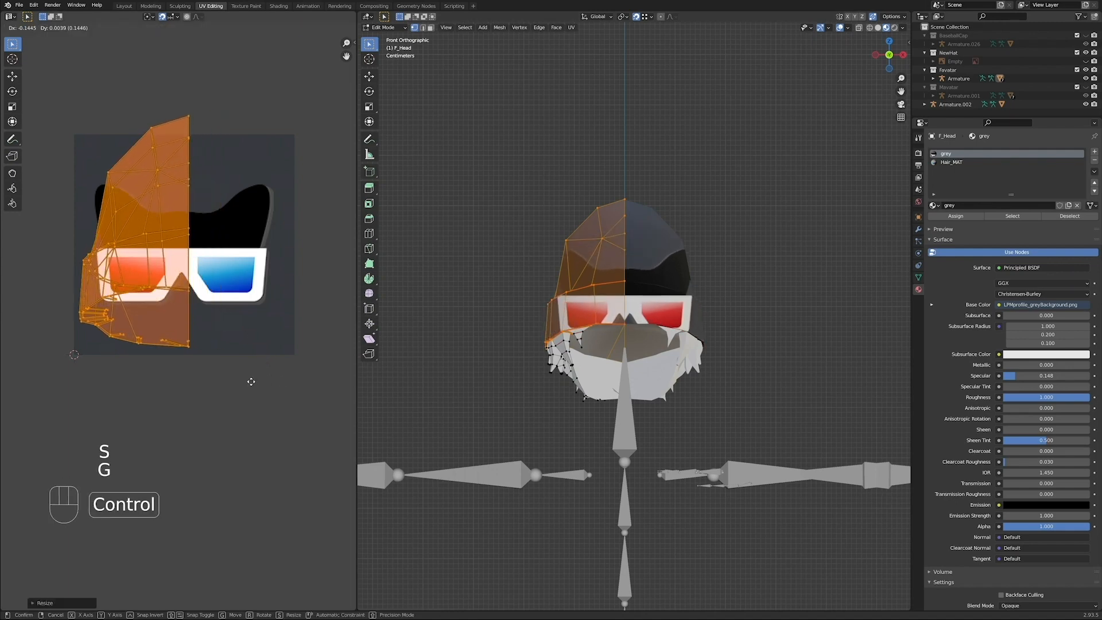
click(251, 381)
scroll(252, 380, down, 6)
scroll(254, 378, up, 5)
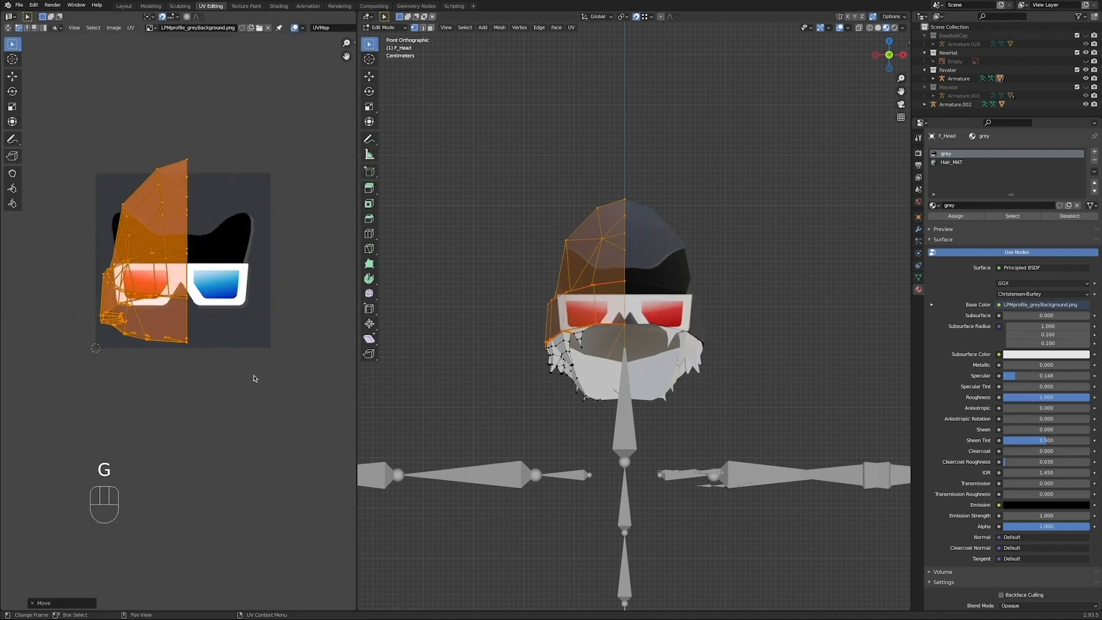
scroll(255, 378, up, 1)
key(g)
key(ctrl)
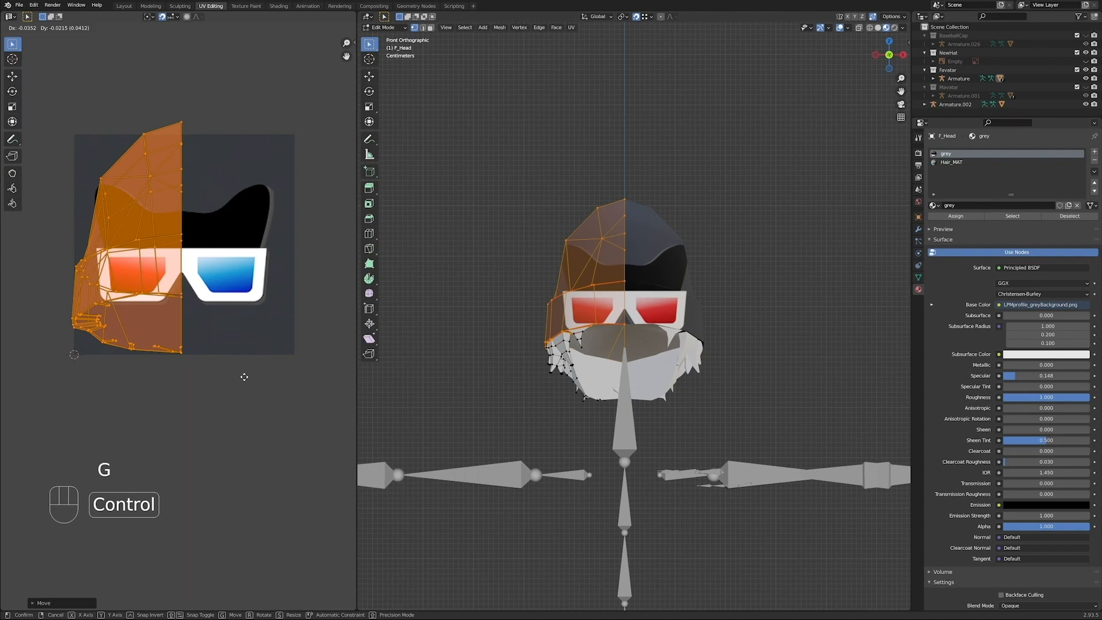
click(244, 377)
Step: Check how the mirrored logo sits on the front of the beanie in Object Mode
key(Tab)
scroll(751, 320, down, 3)
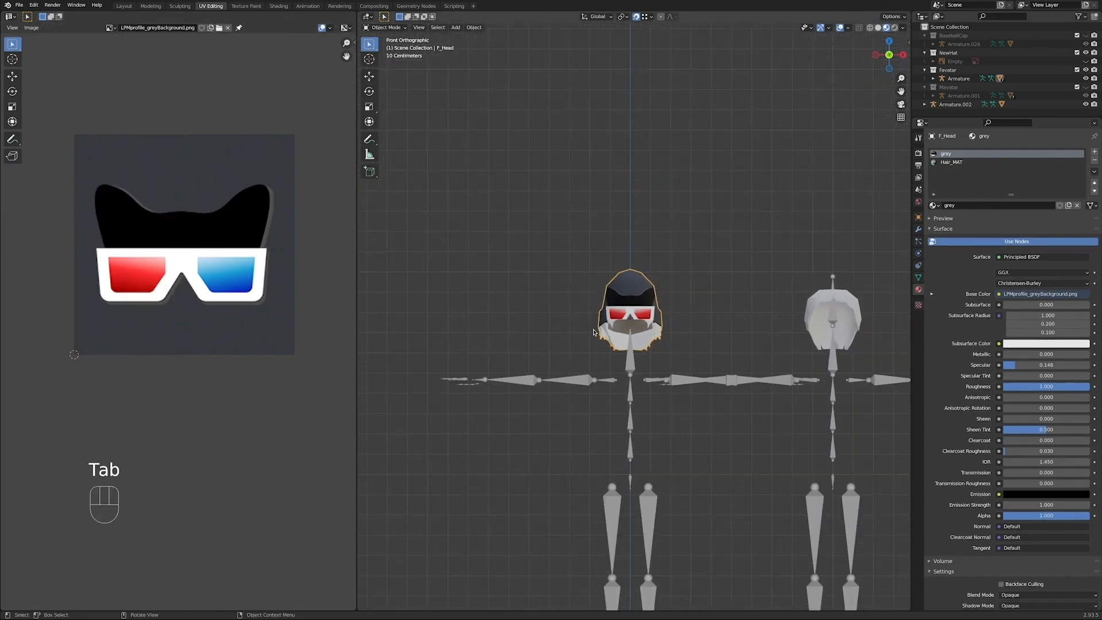
middle_drag(750, 319, 616, 324)
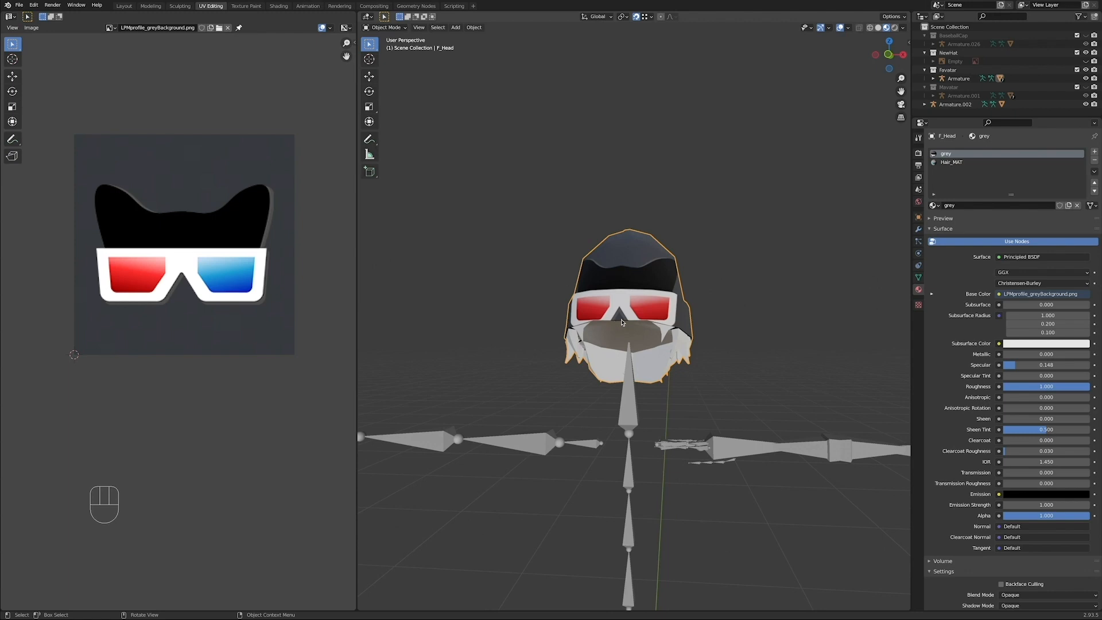
shift+middle_drag(674, 344, 713, 309)
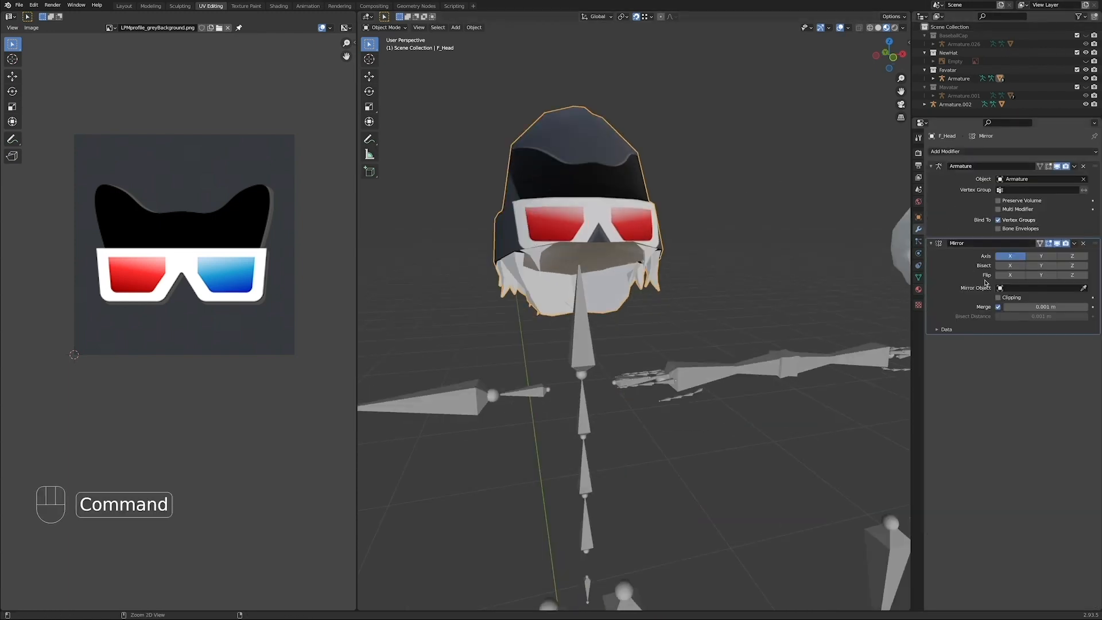
Step: Apply the beanie's Mirror modifier and return to Edit Mode in the front view
key(super+a)
key(KP_1)
key(Tab)
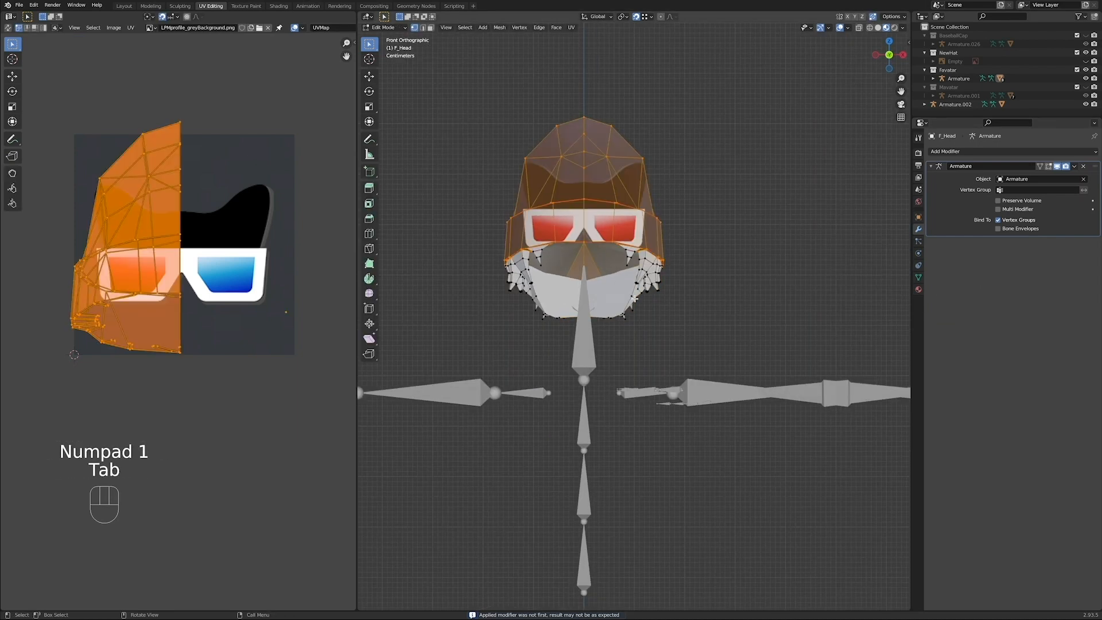
Step: Unwrap the full beanie with Project from View in the front orthographic view
middle_drag(636, 300, 581, 289)
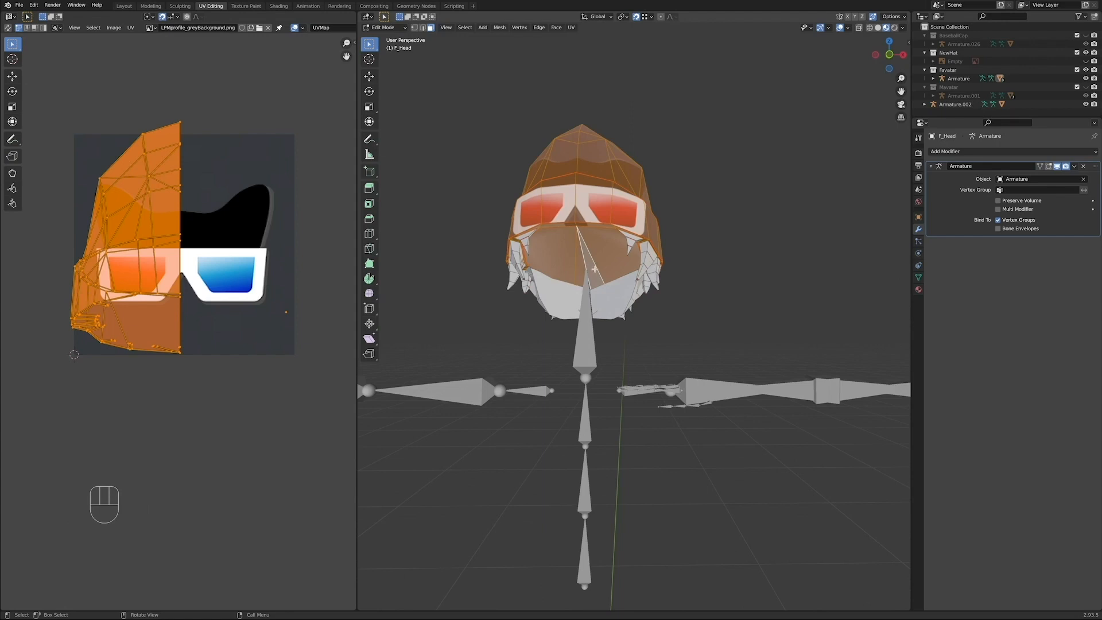
key(KP_1)
key(u)
click(574, 276)
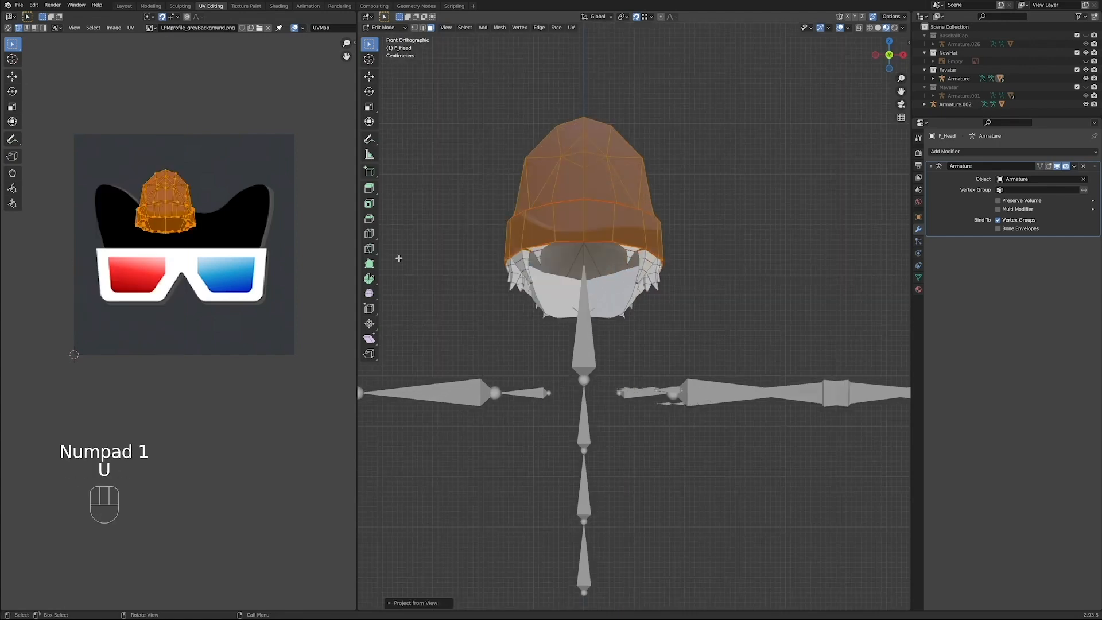
Step: Scale up the full beanie's UVs and move them down so the crown covers the logo's glasses
key(s)
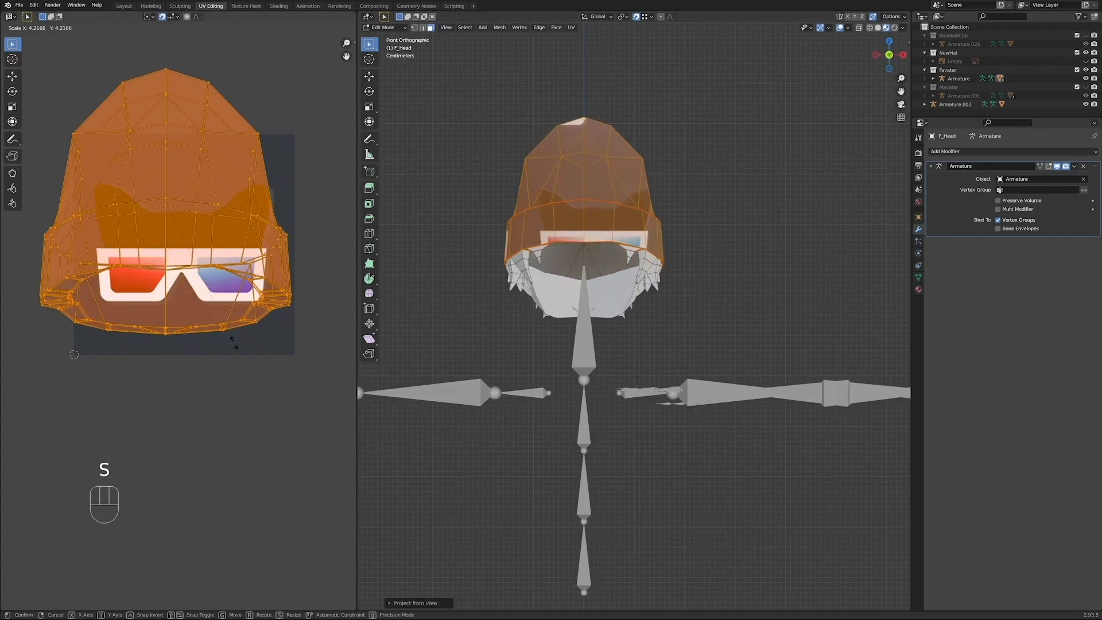
click(233, 342)
key(g)
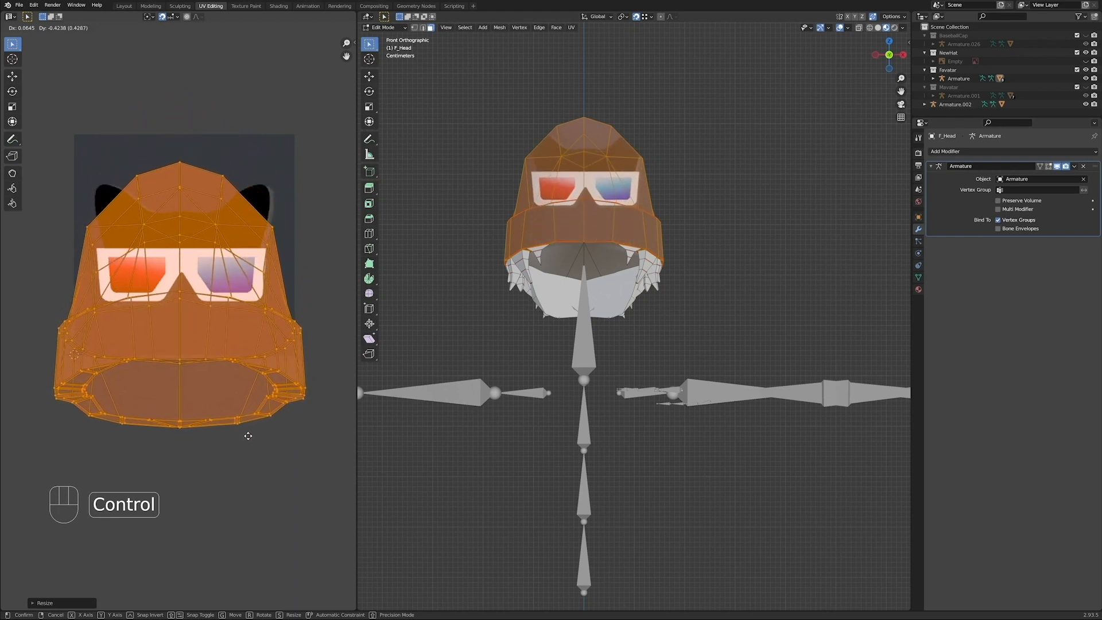
click(248, 436)
key(s)
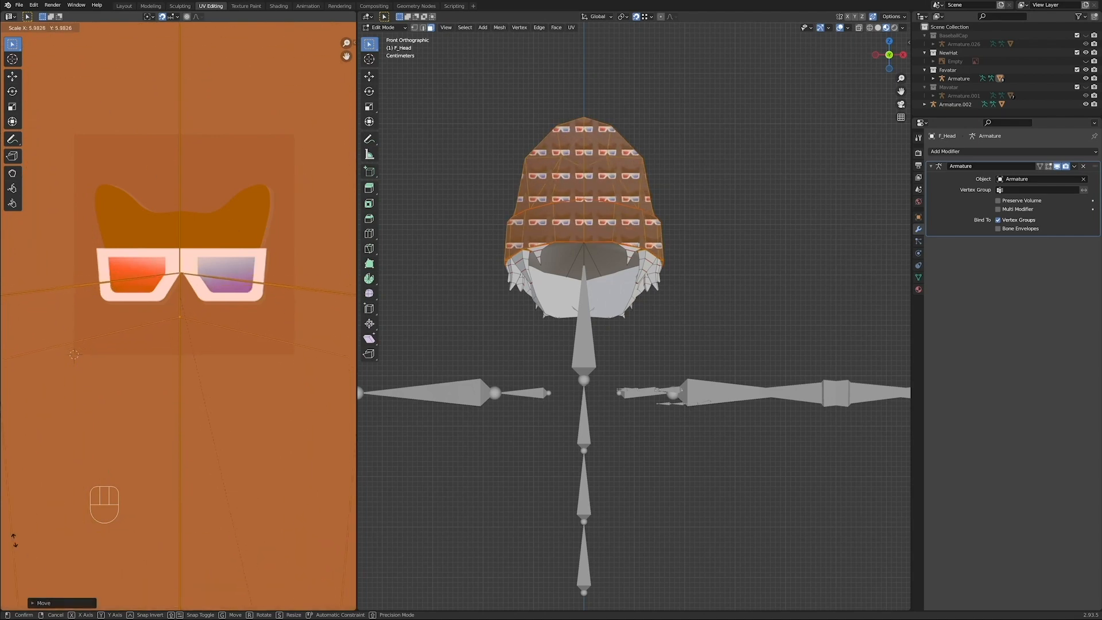
click(358, 519)
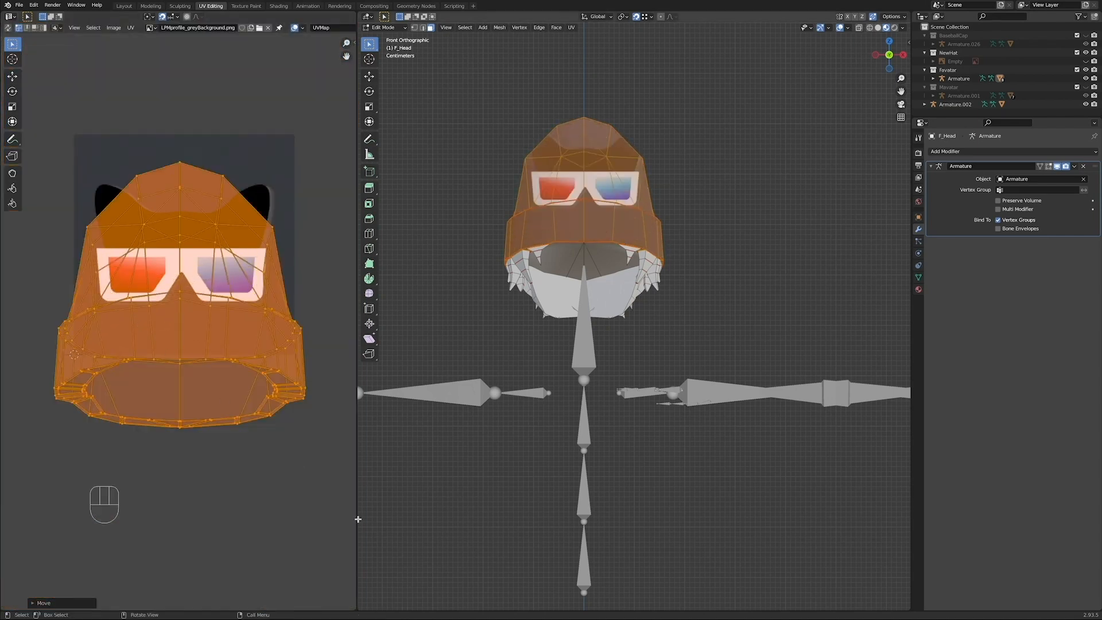
key(s)
right_click(802, 411)
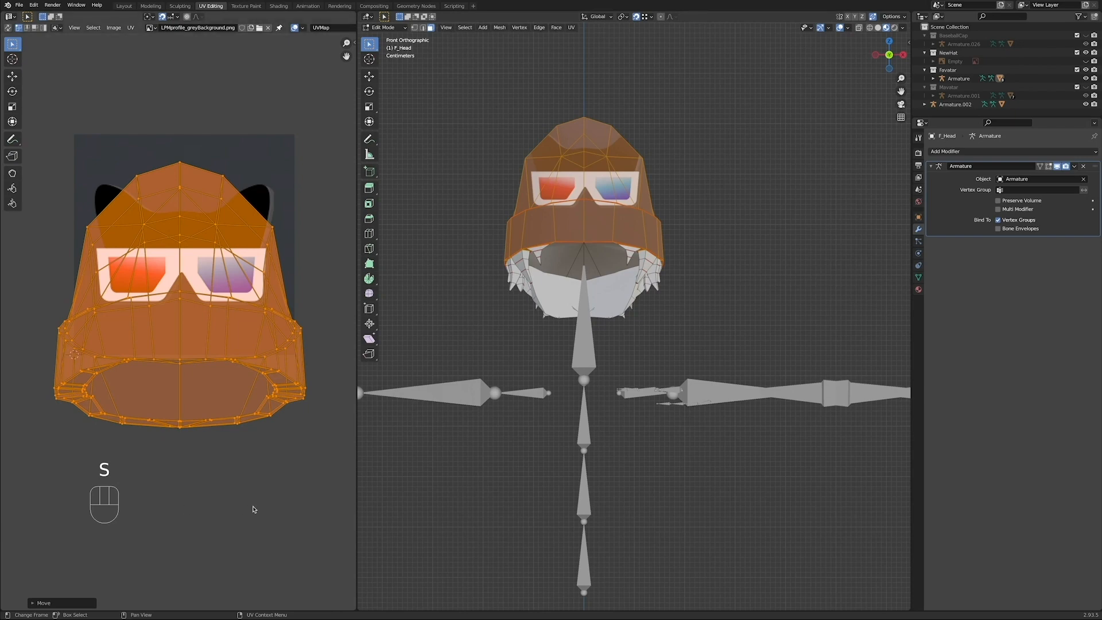
Step: Scale the beanie's UVs down slightly and move them up so the brim overlaps the logo's glasses
key(s)
key(g)
ctrl+click(229, 404)
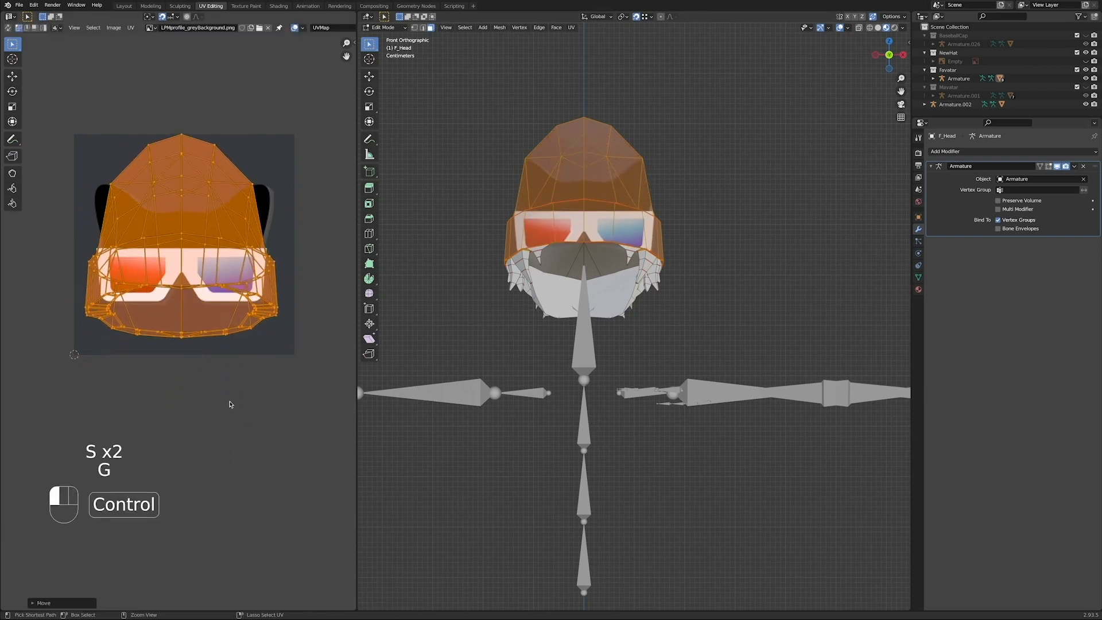
Step: Shrink the beanie's UVs to a small island and place it on the plain grey area below the logo
key(s)
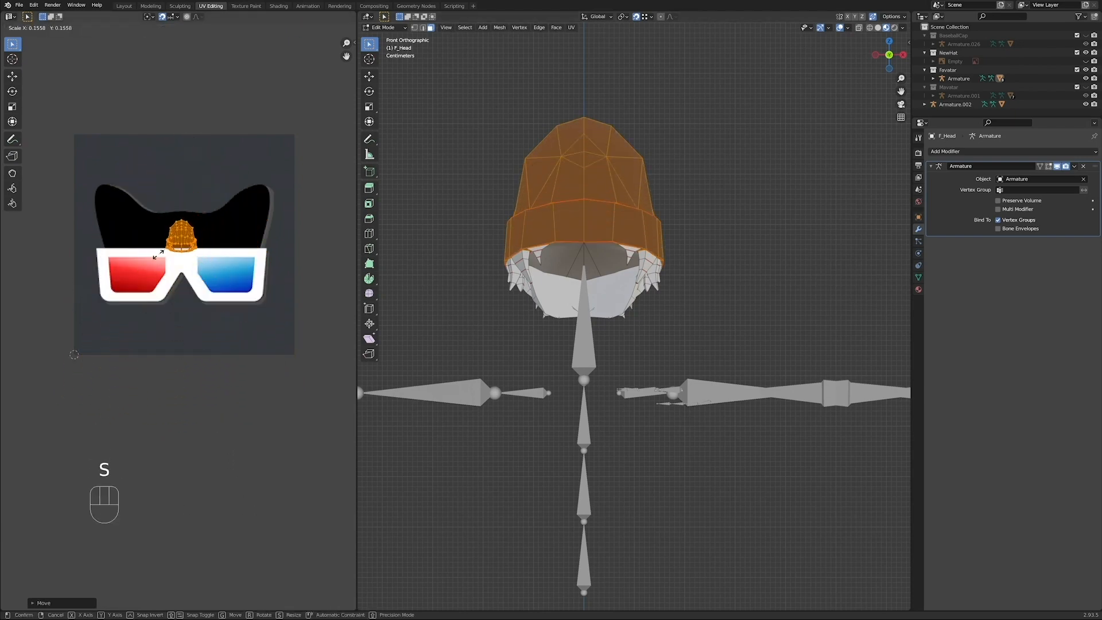
click(156, 254)
key(g)
ctrl+click(203, 348)
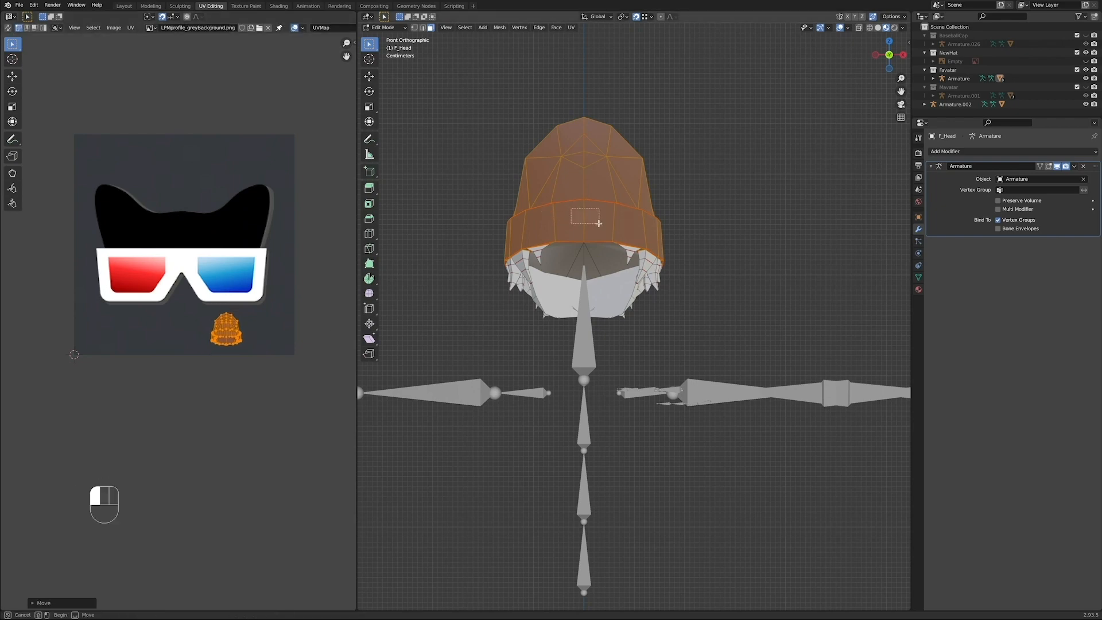
Step: Select the beanie's two front brim faces in front view, enlarge their UVs and move them onto the logo's glasses
drag(599, 224, 602, 227)
middle_drag(603, 228, 600, 205)
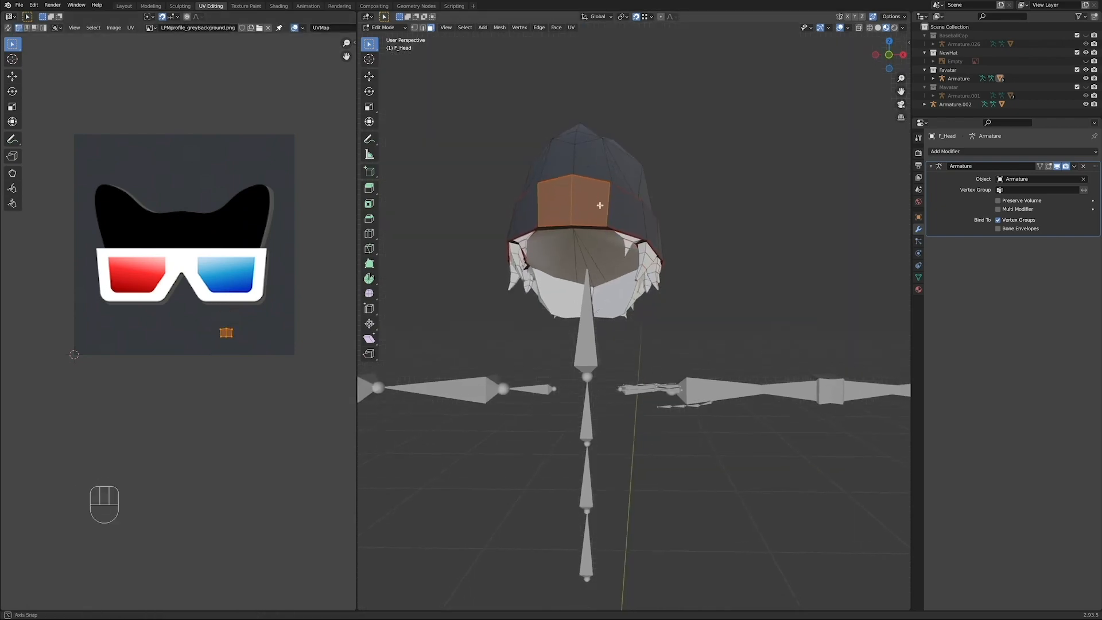
key(KP_1)
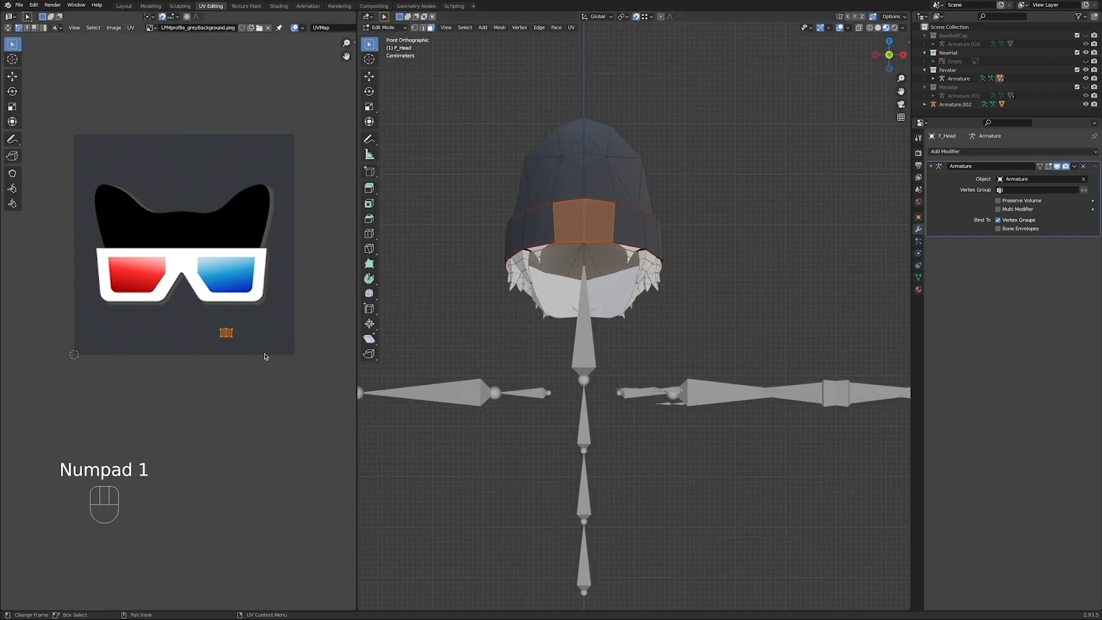
key(s)
click(15, 448)
key(g)
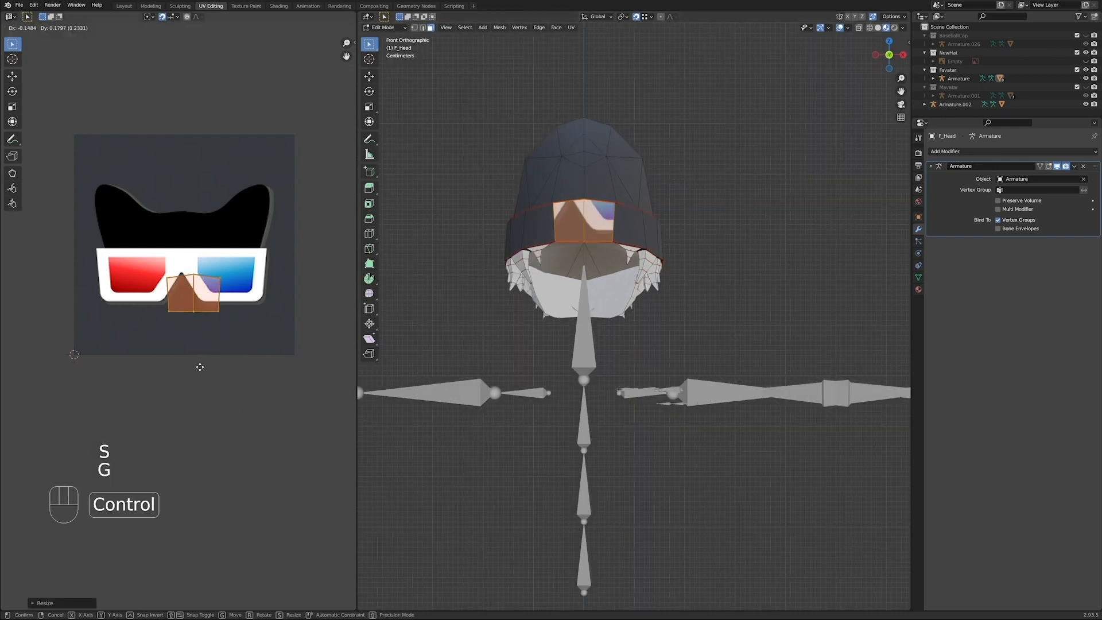
click(182, 332)
Step: Scale the two front brim faces' UVs up to frame the whole logo and shift them slightly up to centre it
key(s)
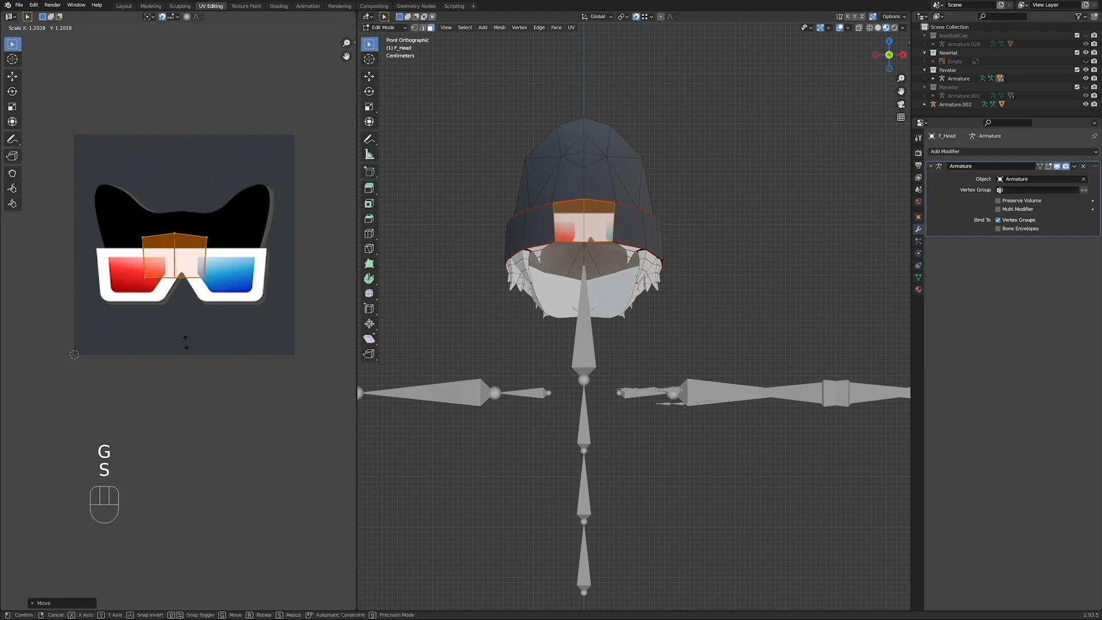
click(295, 546)
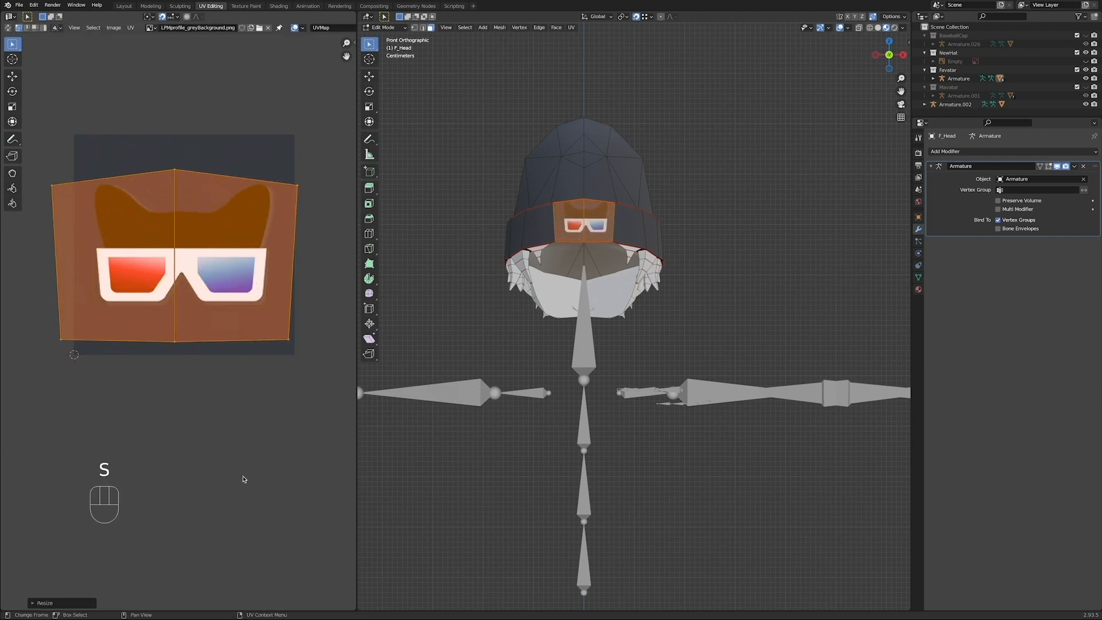
key(g)
click(250, 463)
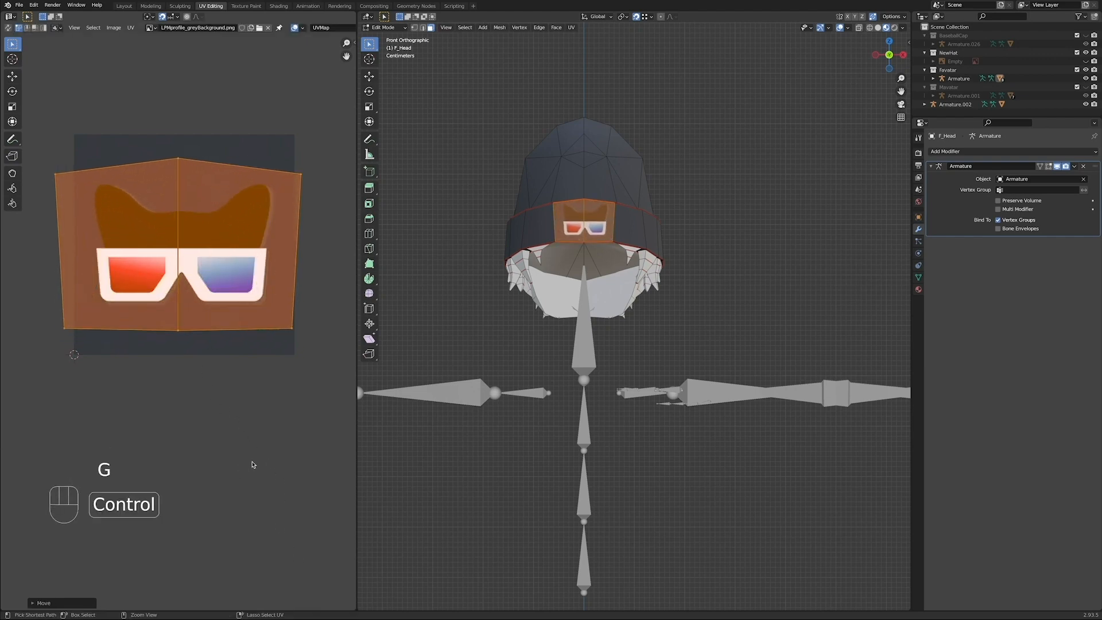
Step: Inspect the logo's placement on the front of the brim from an angle and from the front
key(Tab)
scroll(628, 394, down, 3)
middle_drag(629, 394, 721, 429)
scroll(737, 389, up, 4)
scroll(679, 378, down, 6)
key(Tab)
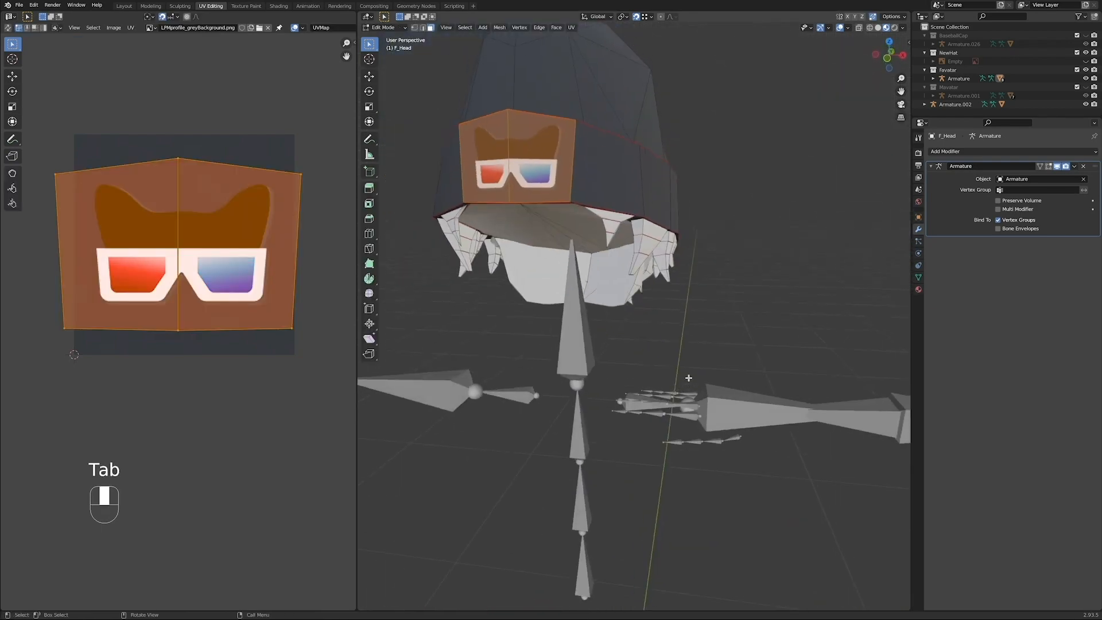
key(KP_1)
scroll(705, 308, up, 6)
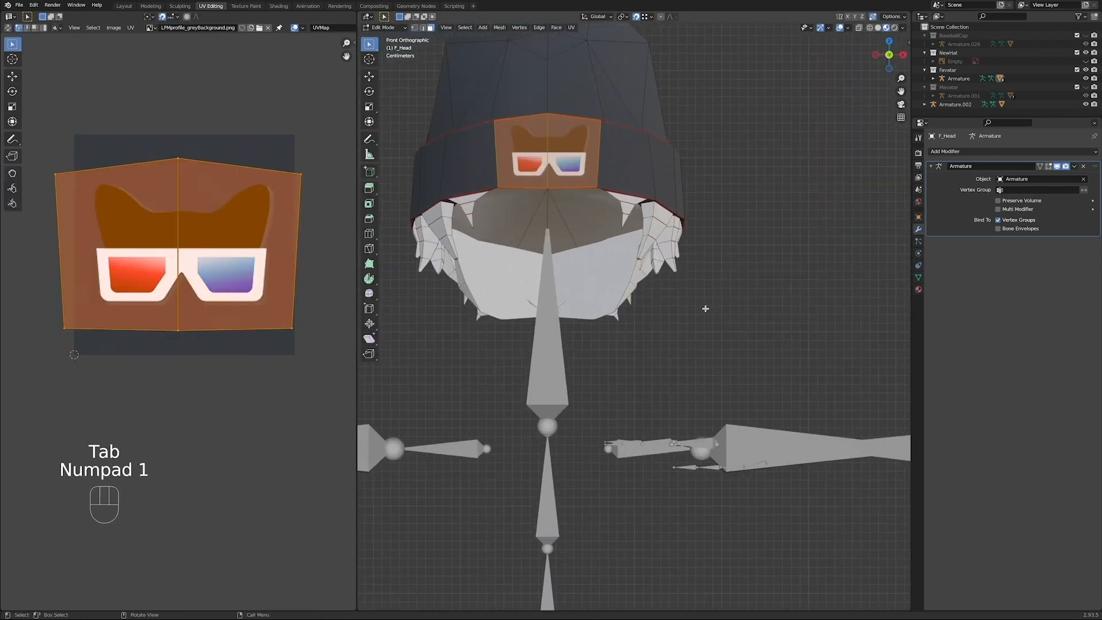
Step: Undo the UV scaling and placement of the two front brim faces
key(super+z)
key(super+z)
key(super+z)
key(super+z)
key(super+z)
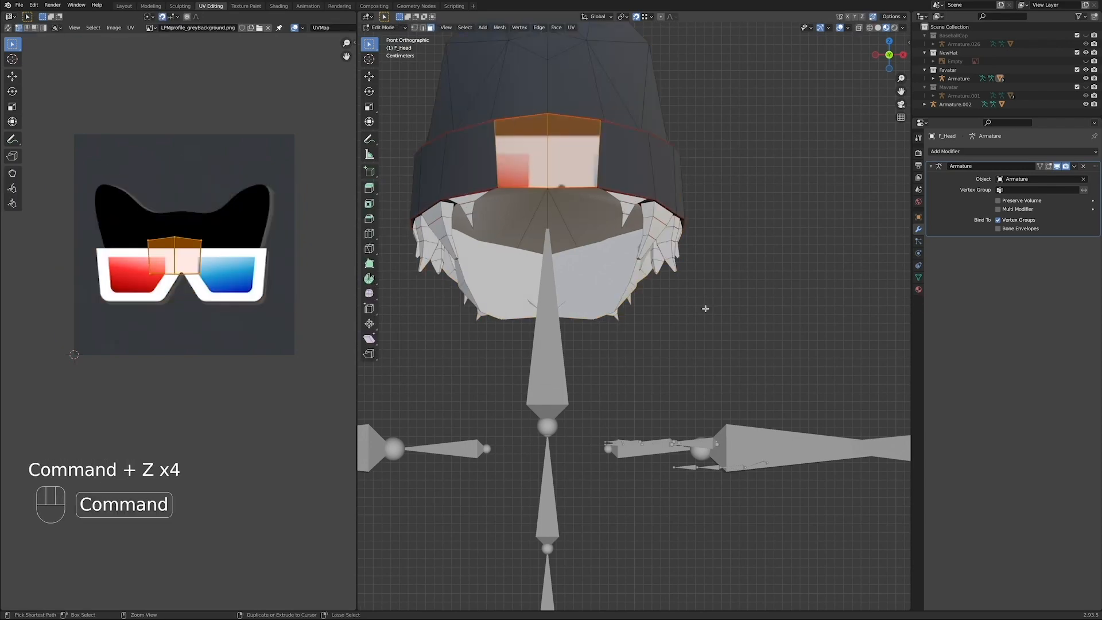
Step: Select two adjacent brim faces to one side of the front centre and unwrap them with Project from View
click(627, 170)
shift+click(597, 155)
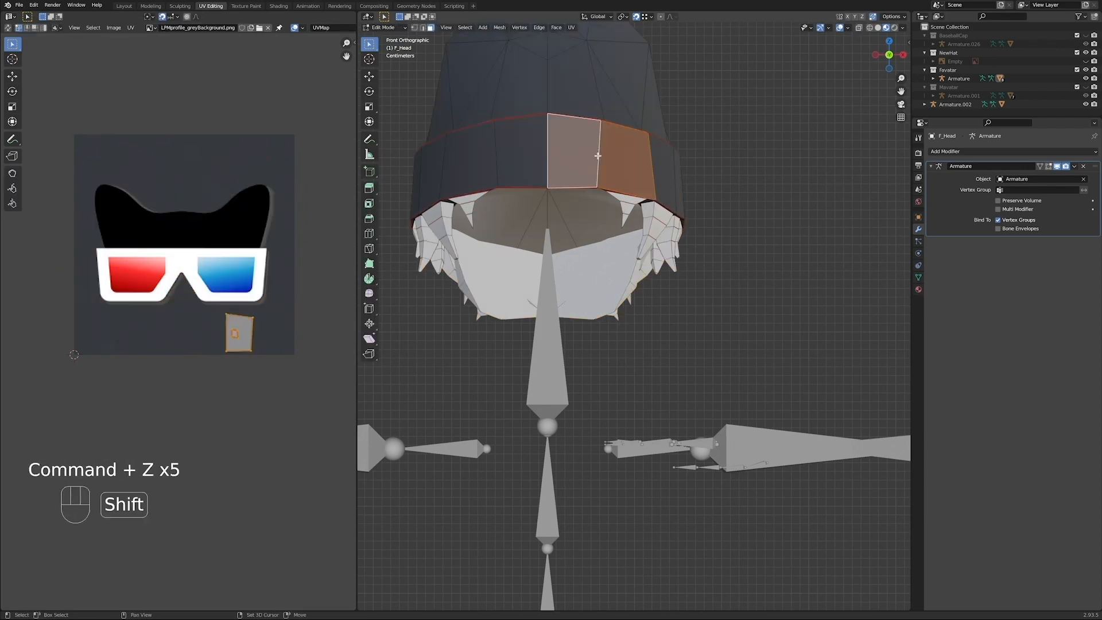
key(u)
click(701, 317)
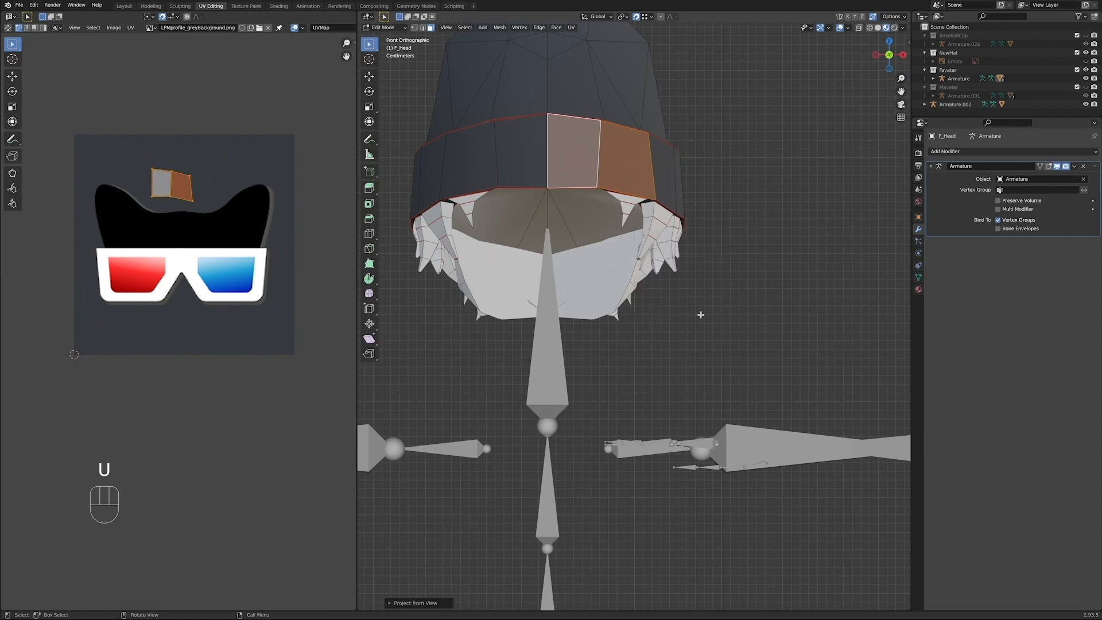
Step: Select the off-centre brim faces' UVs, then enlarge and move them so they cover the logo
key(a)
key(s)
key(g)
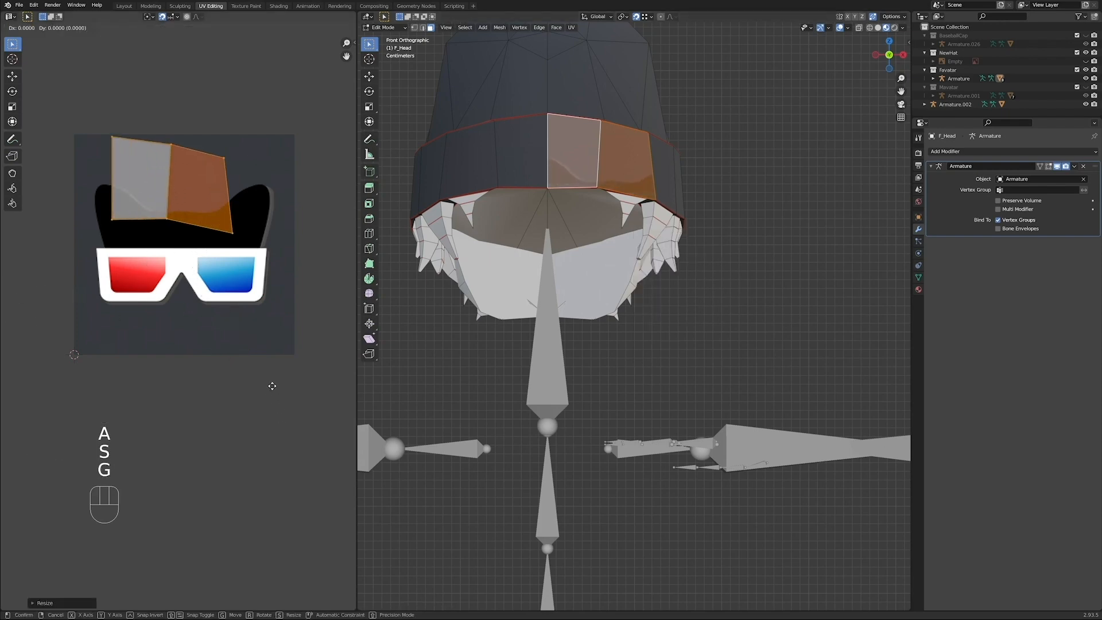
ctrl+click(283, 448)
key(s)
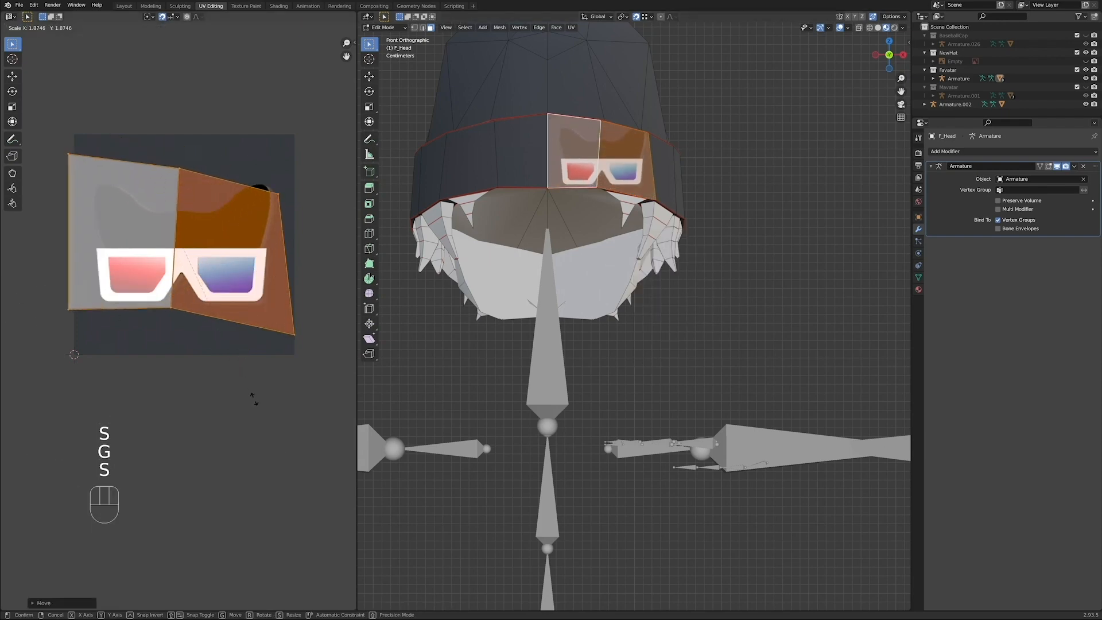
click(276, 400)
Step: Rotate the off-centre brim faces' UVs to tilt the logo, then fine-tune their position and scale them down slightly
key(r)
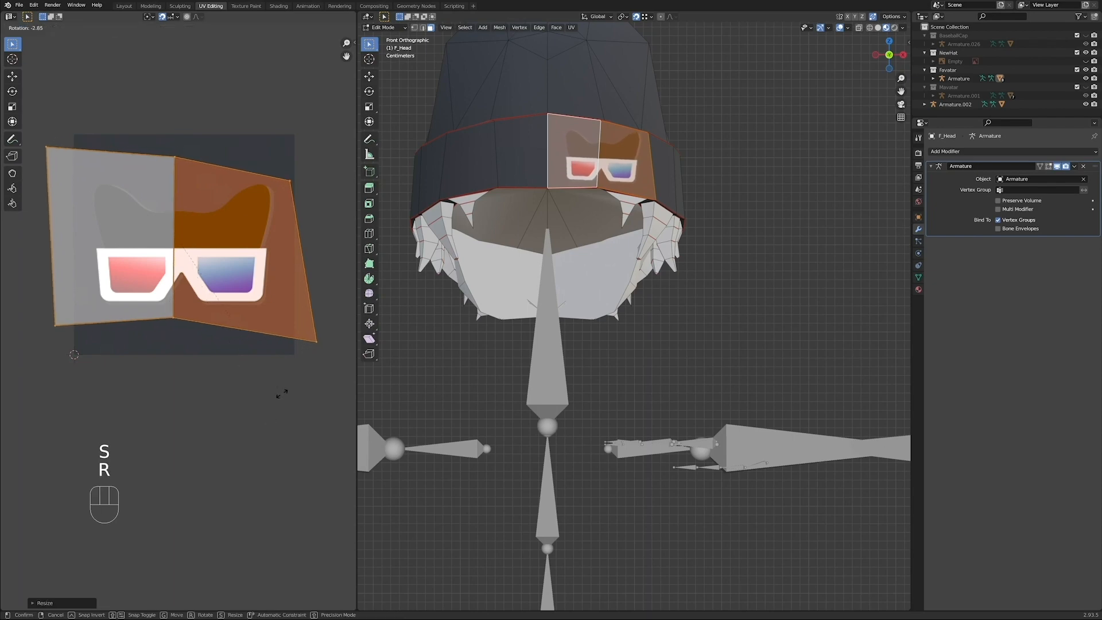
click(283, 374)
key(g)
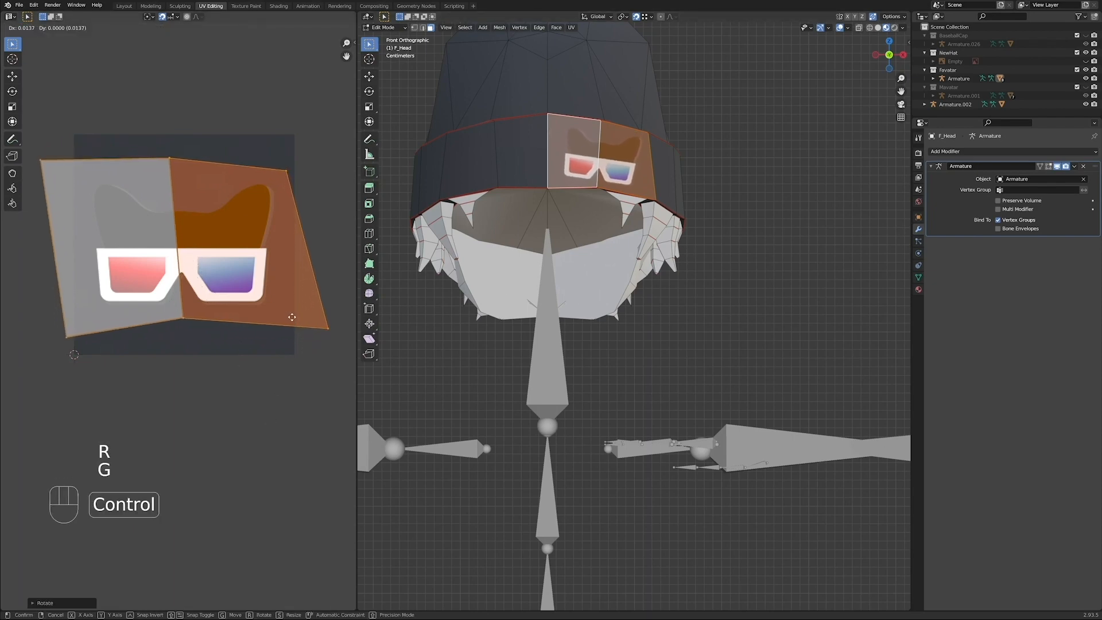
ctrl+click(295, 317)
key(s)
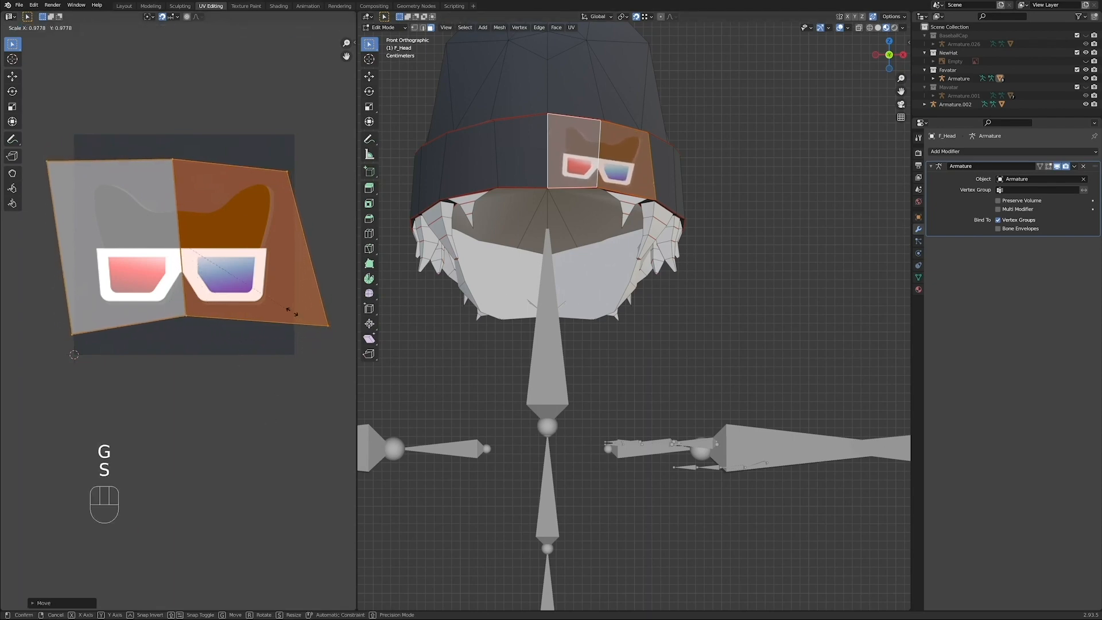
click(295, 318)
Step: Check the off-centre logo on the beanie in Object Mode from several angles
key(Tab)
middle_drag(667, 321, 704, 312)
scroll(713, 301, up, 2)
scroll(704, 311, up, 2)
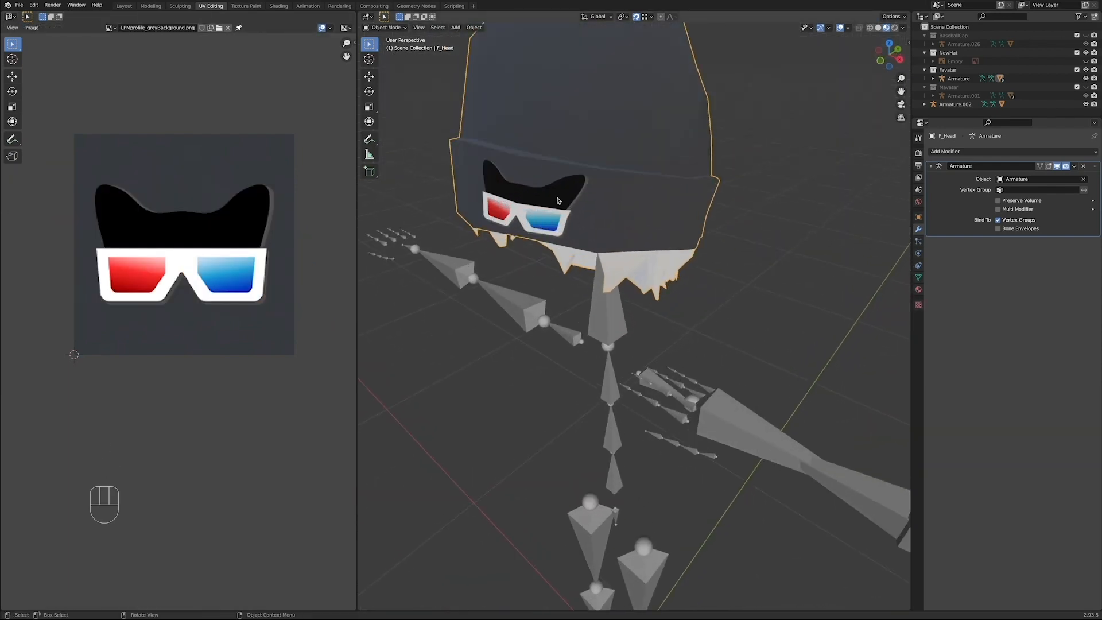
middle_drag(557, 201, 630, 320)
middle_drag(627, 213, 791, 210)
Step: Undo the off-centre logo mapping and the brim face selections before it
key(super+z)
key(super+z)
key(super+z)
key(super+z)
key(super+z)
key(super+z)
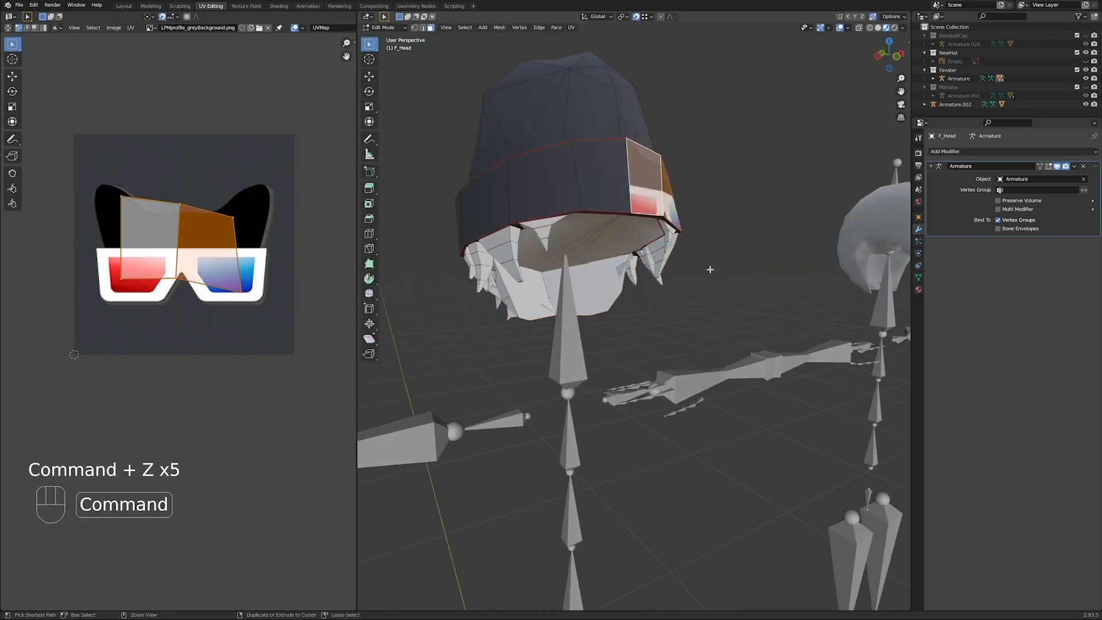
key(super+z)
key(super+z)
key(super+z)
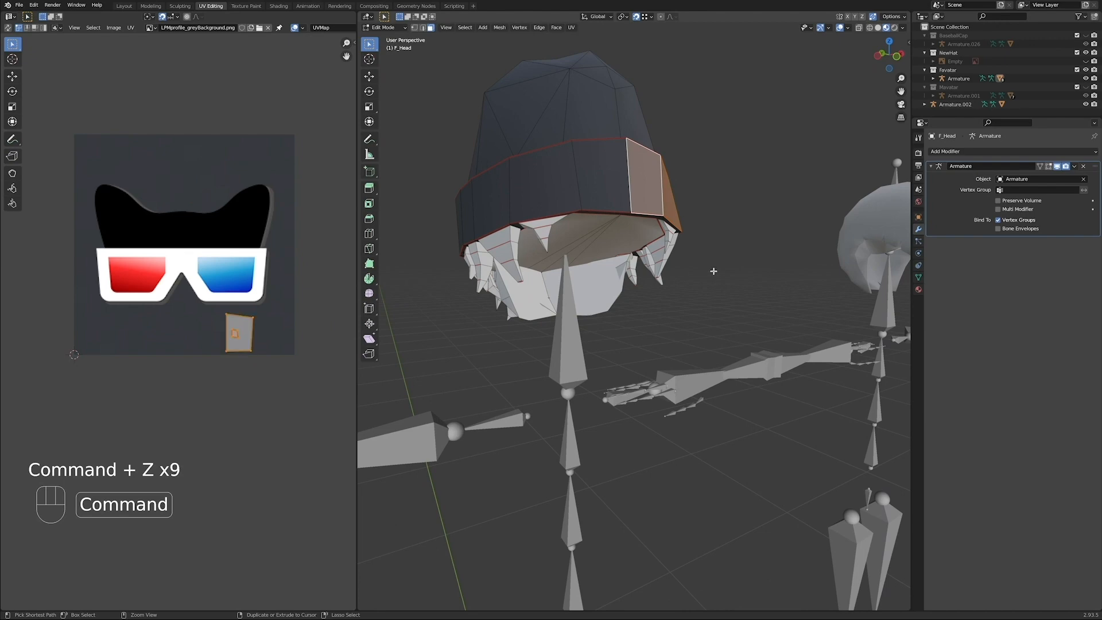
key(super+z)
key(super+z)
key(super+z)
key(super+z)
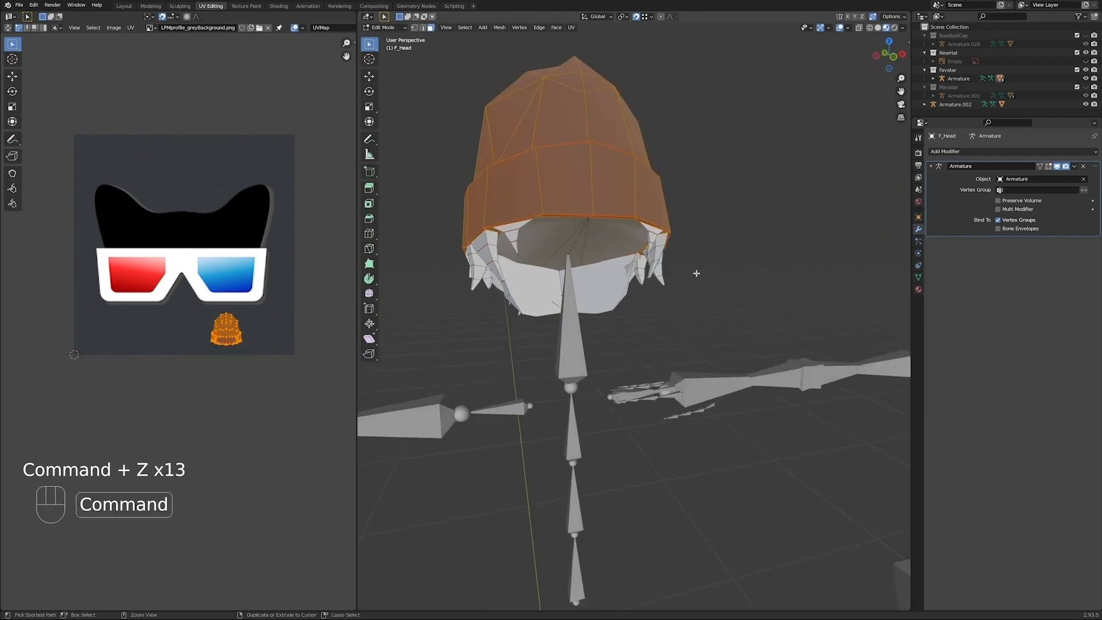
key(super+z)
key(super+z)
key(super+z)
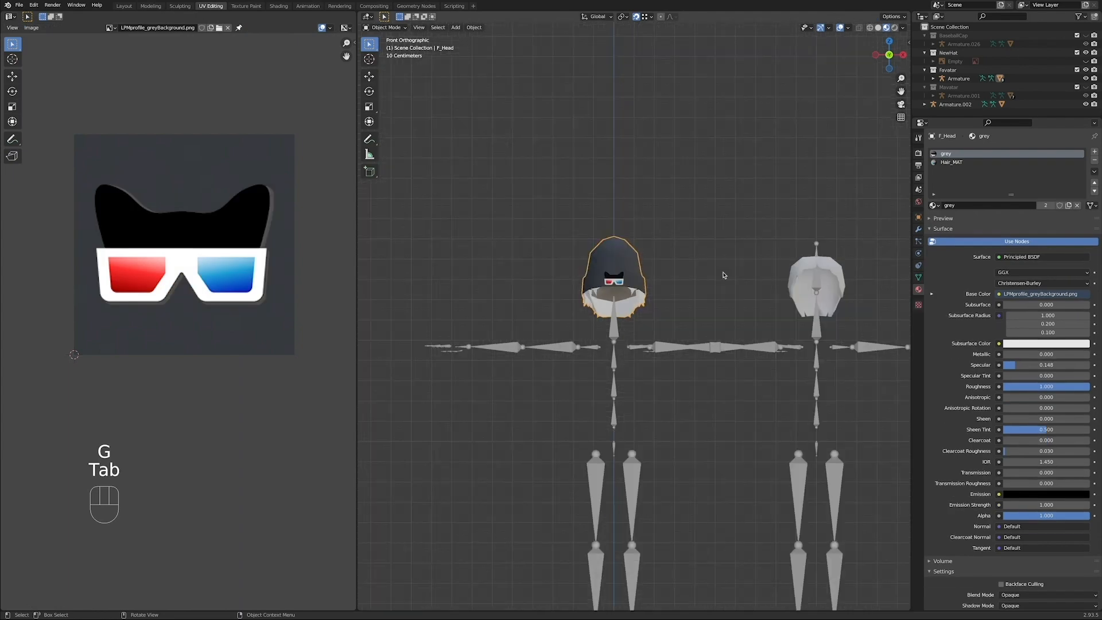
Step: Check the logo on the brim in Object Mode, then hide the second armature and its hair mesh
middle_drag(631, 333, 664, 373)
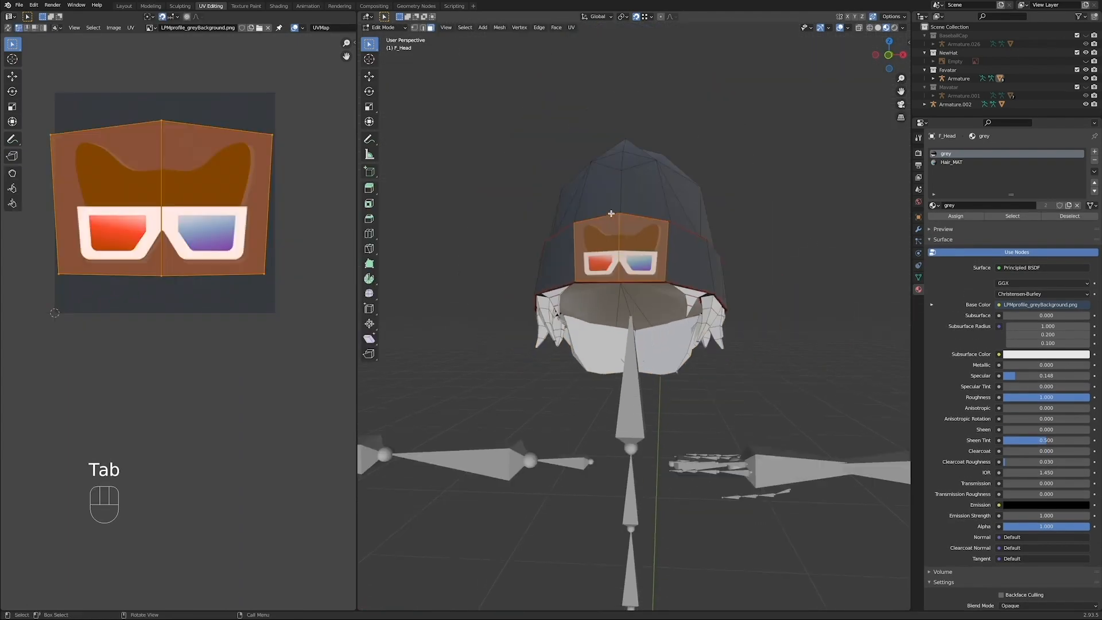
scroll(628, 239, down, 2)
key(Tab)
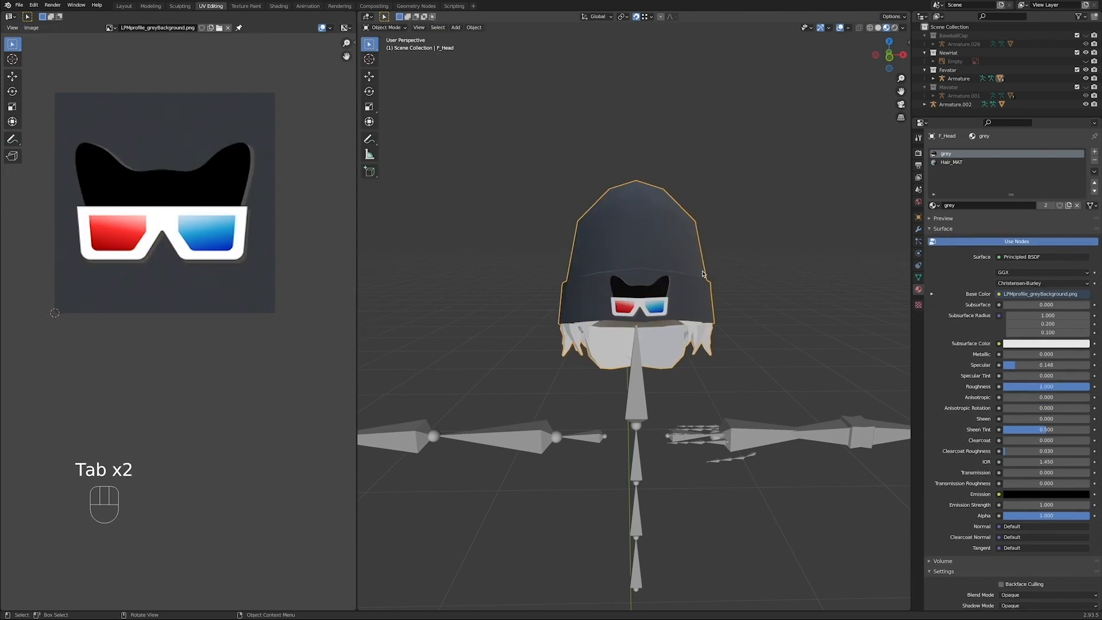
scroll(738, 253, down, 8)
middle_drag(740, 214, 724, 202)
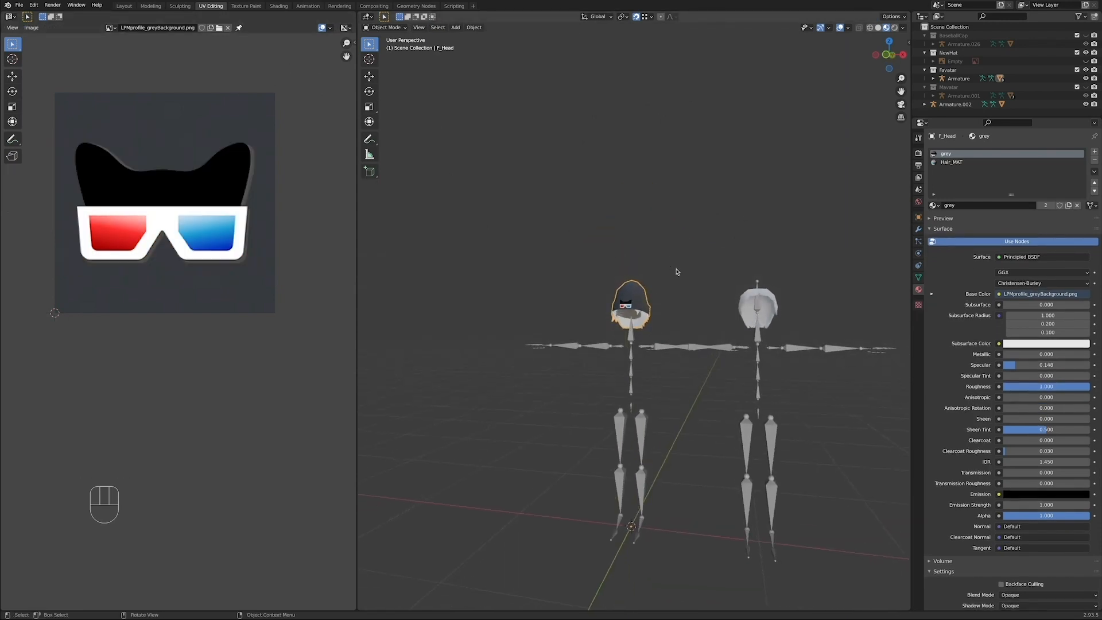
drag(775, 328, 778, 326)
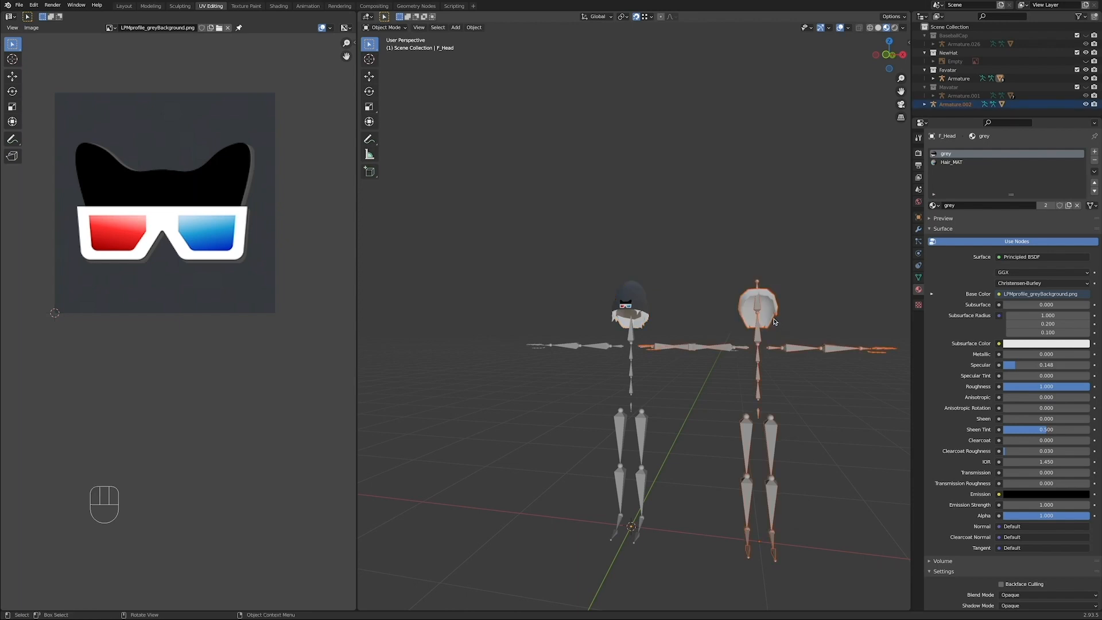
key(h)
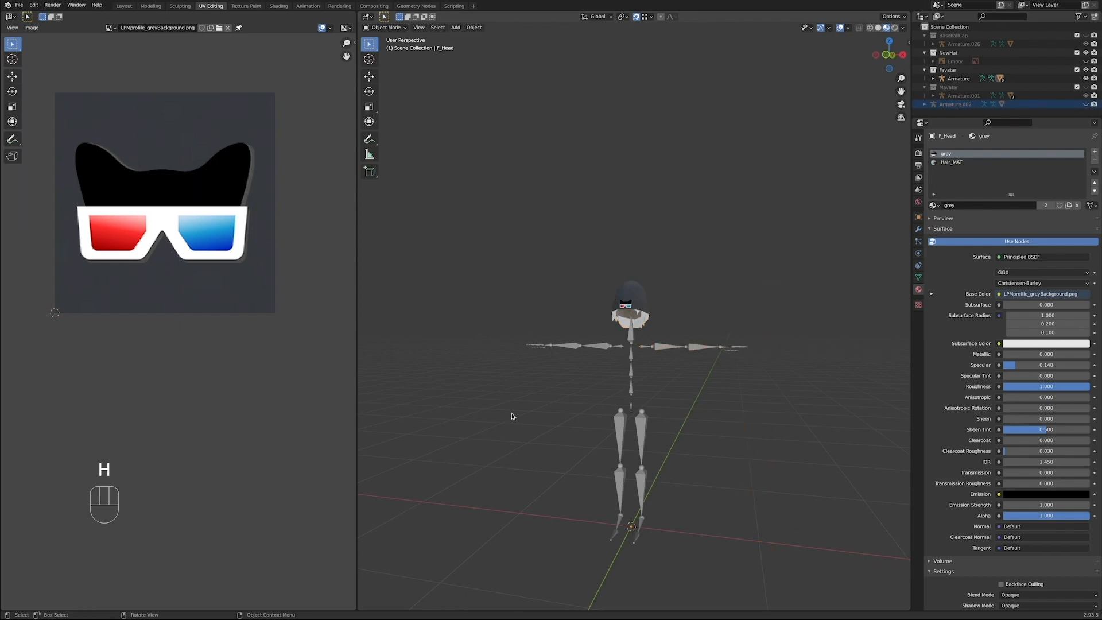
Step: Select the beanie avatar's armature and switch to the Layout workspace with the full rig in view
click(634, 338)
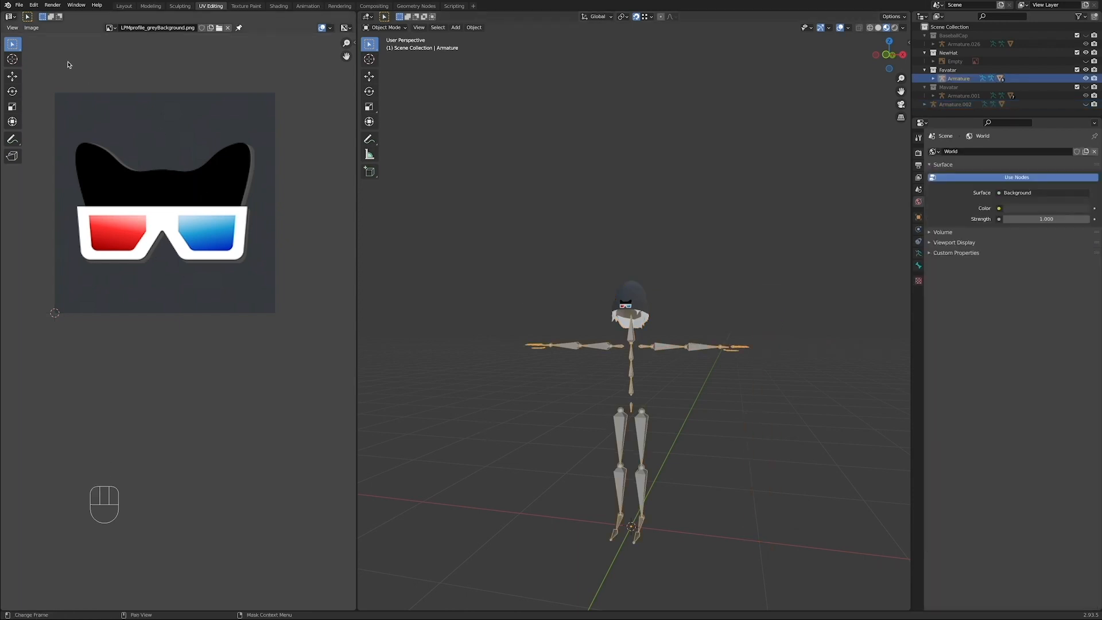
click(124, 6)
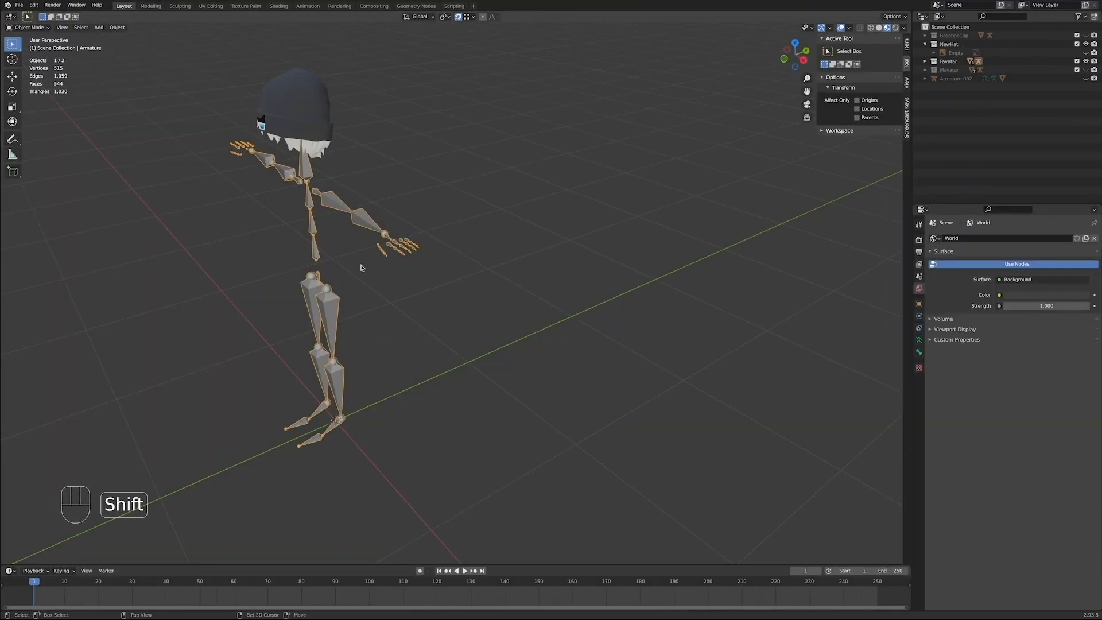
shift+middle_drag(362, 268, 423, 391)
mouse_move(423, 391)
middle_down()
mouse_move(479, 414)
mouse_move(553, 344)
middle_up()
middle_drag(554, 344, 563, 335)
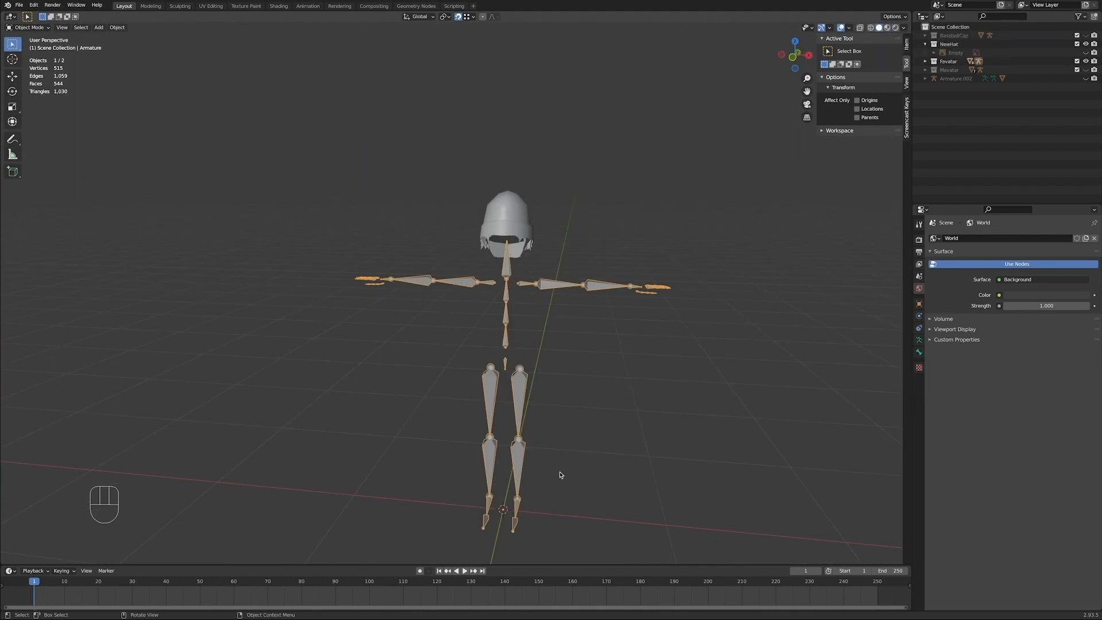
shift+middle_drag(480, 341, 494, 358)
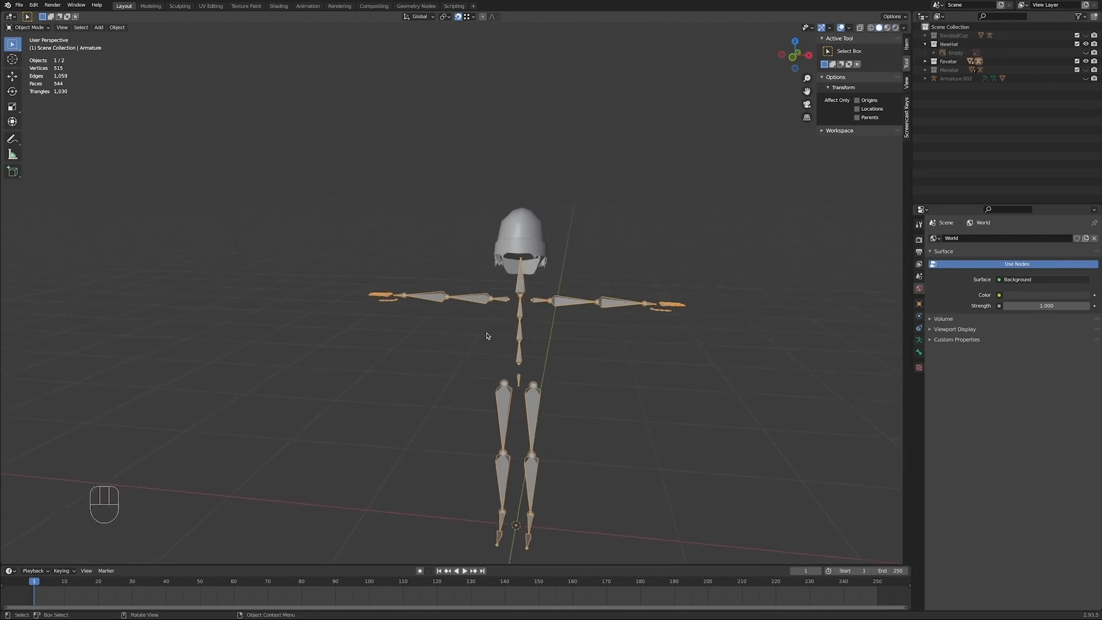
middle_drag(533, 230, 530, 295)
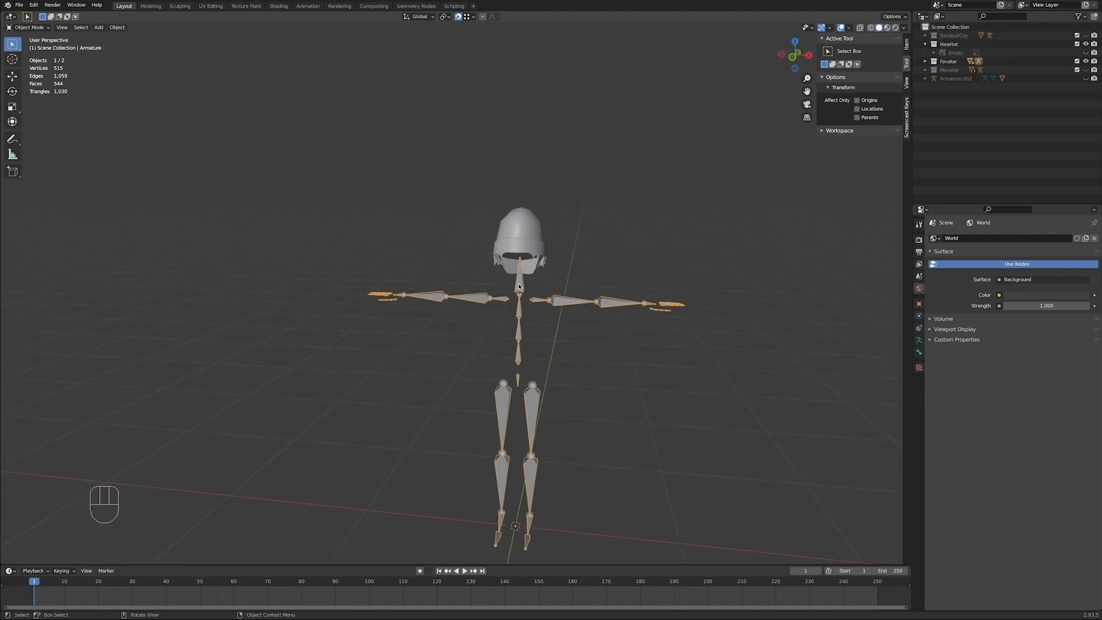
Step: Add the F_Head beanie mesh to the armature selection and enter Weight Paint mode
shift+click(518, 238)
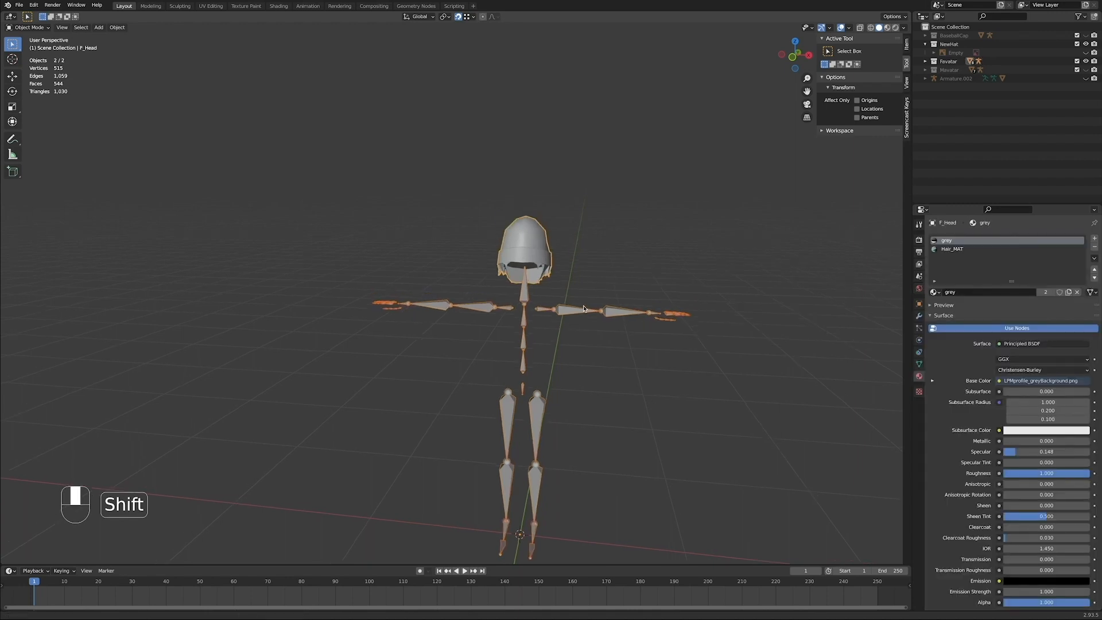
click(30, 27)
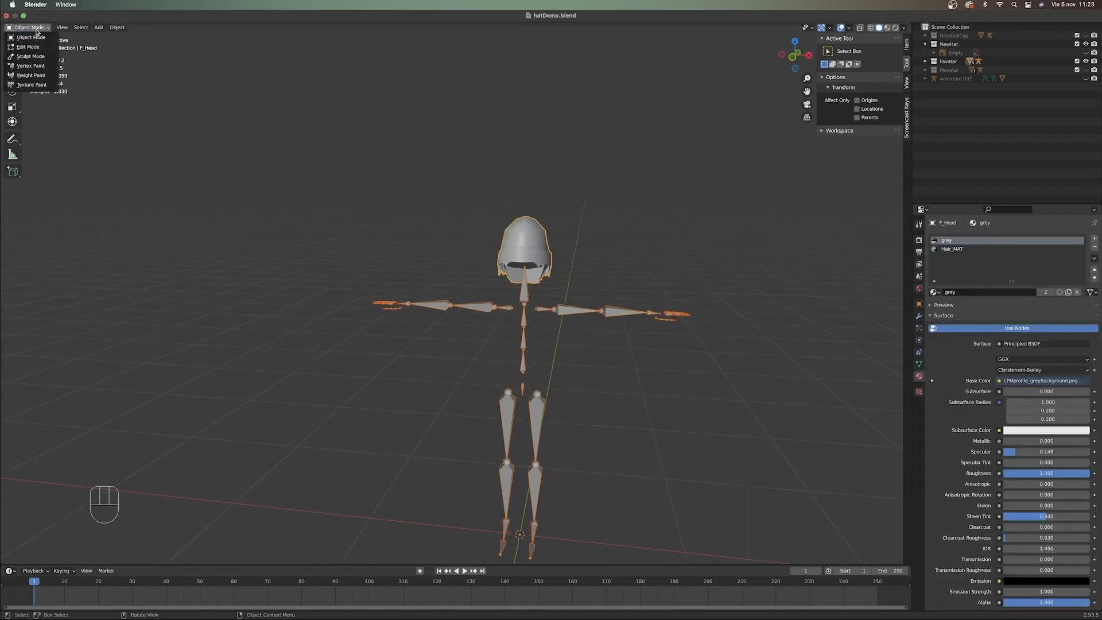
click(36, 75)
Step: Examine the weights on the beanie and the hair beneath it from several angles
mouse_move(717, 384)
middle_down()
mouse_move(686, 371)
mouse_move(691, 352)
middle_up()
scroll(691, 352, up, 2)
middle_drag(550, 314, 442, 304)
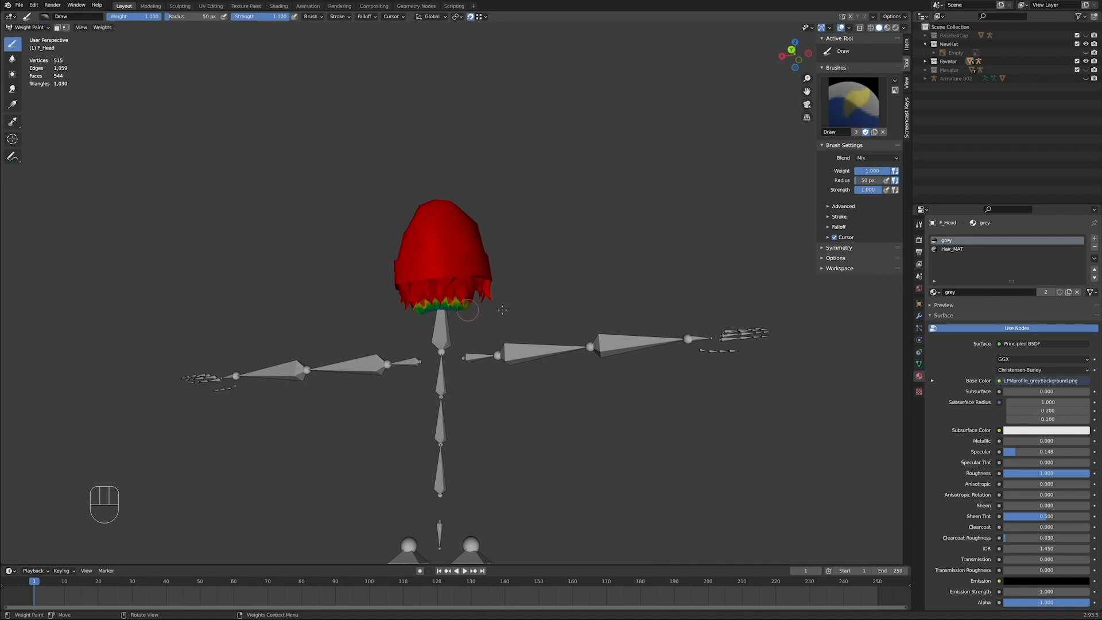
middle_drag(597, 304, 419, 342)
shift+middle_drag(448, 344, 516, 326)
ctrl+click(468, 329)
middle_drag(517, 326, 563, 337)
scroll(409, 294, up, 4)
scroll(416, 318, down, 4)
Step: Turn on X-ray and select the Avatar_Head bone to show its weights on the F_Head mesh
key(alt+z)
middle_drag(415, 318, 556, 355)
ctrl+click(438, 253)
middle_drag(436, 252, 397, 191)
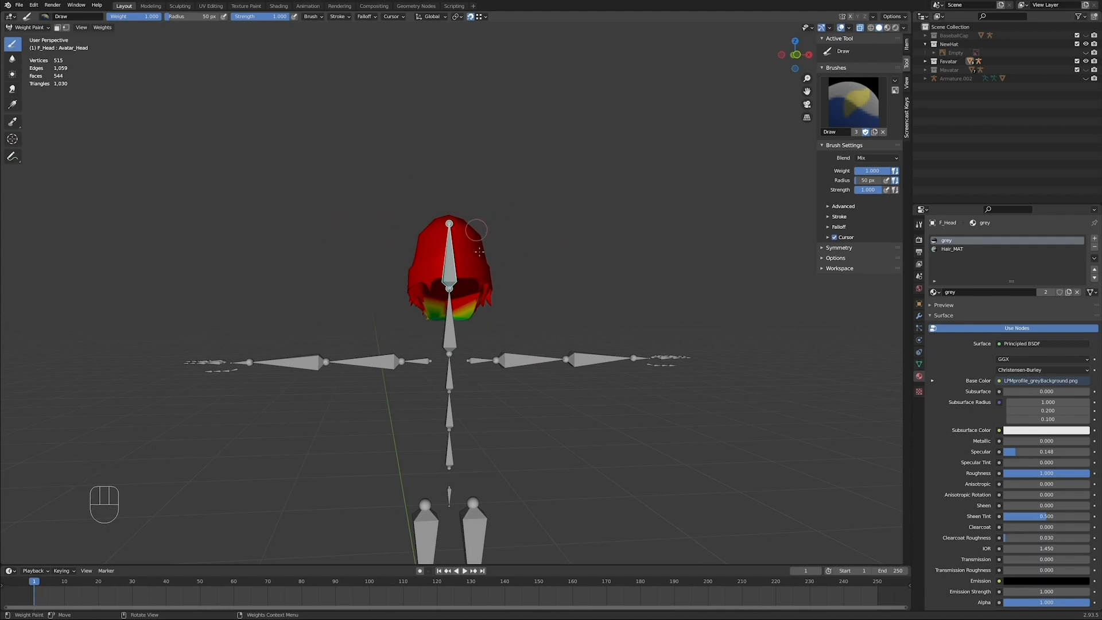
Step: Select the Avatar_Neck bone and assign a weight of 0.000 to all F_Head vertices in its vertex group, using vertex selection
ctrl+click(452, 331)
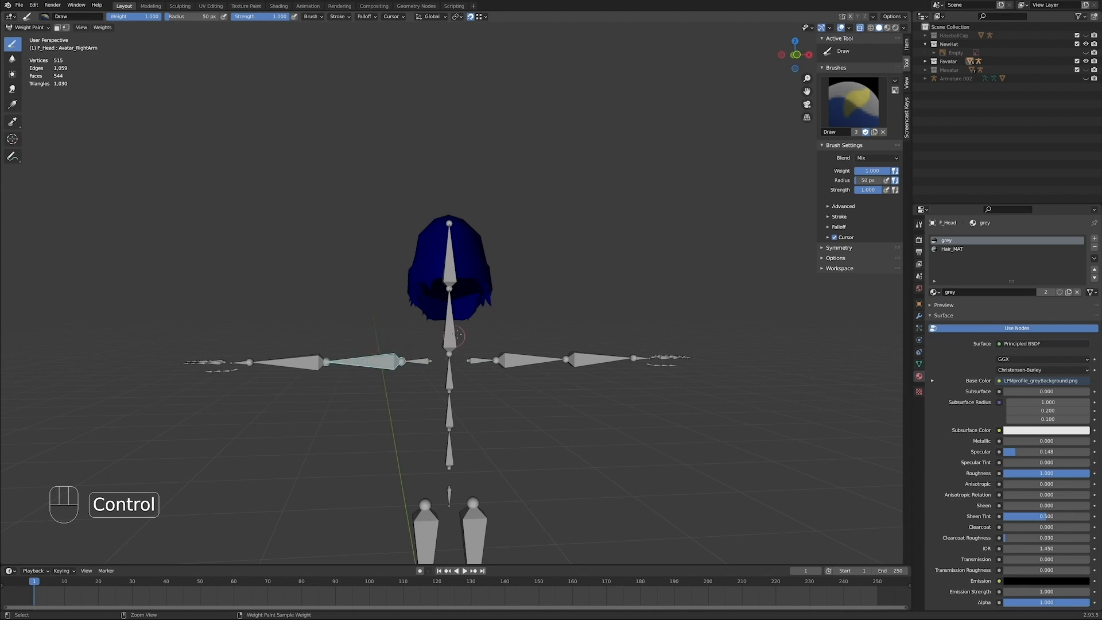
ctrl+click(456, 334)
middle_drag(456, 334, 476, 271)
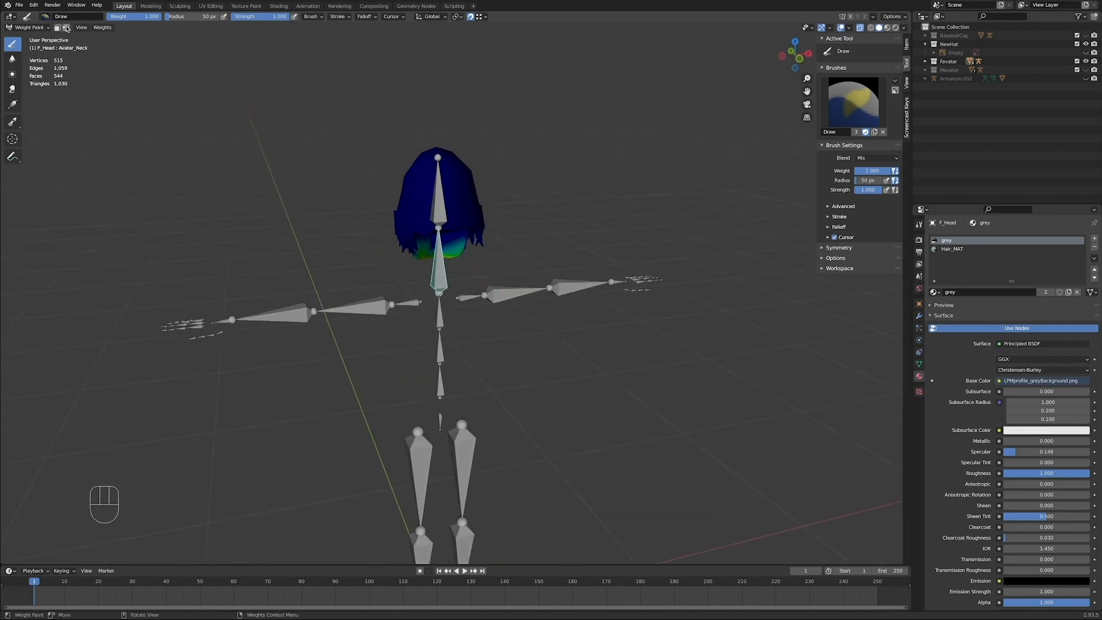
middle_drag(685, 303, 532, 246)
key(a)
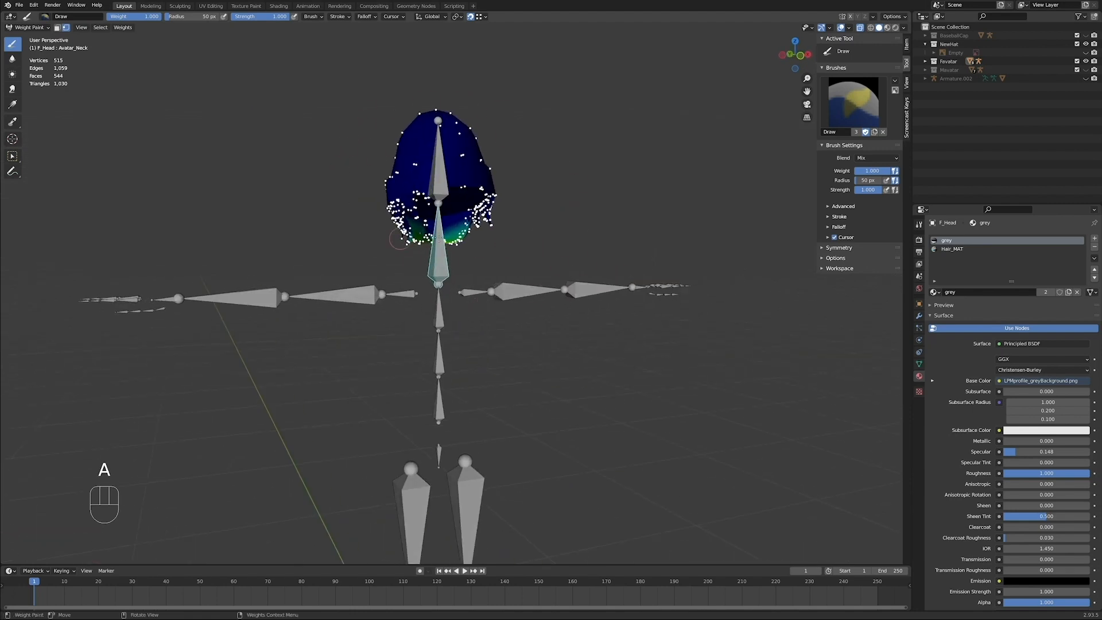
click(920, 364)
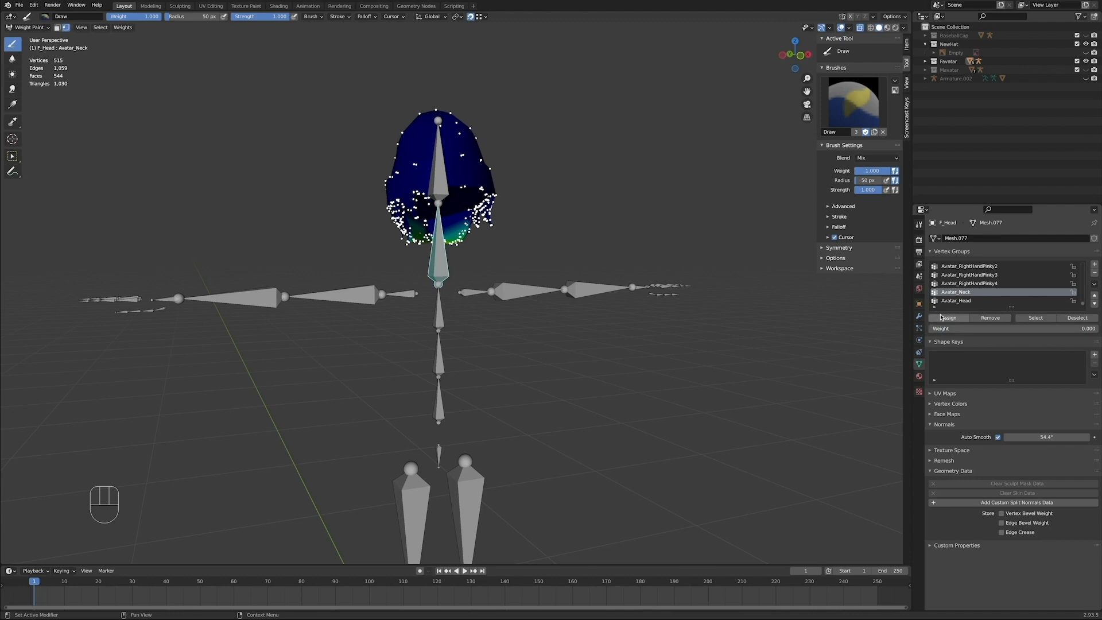
shift+middle_drag(117, 54, 138, 83)
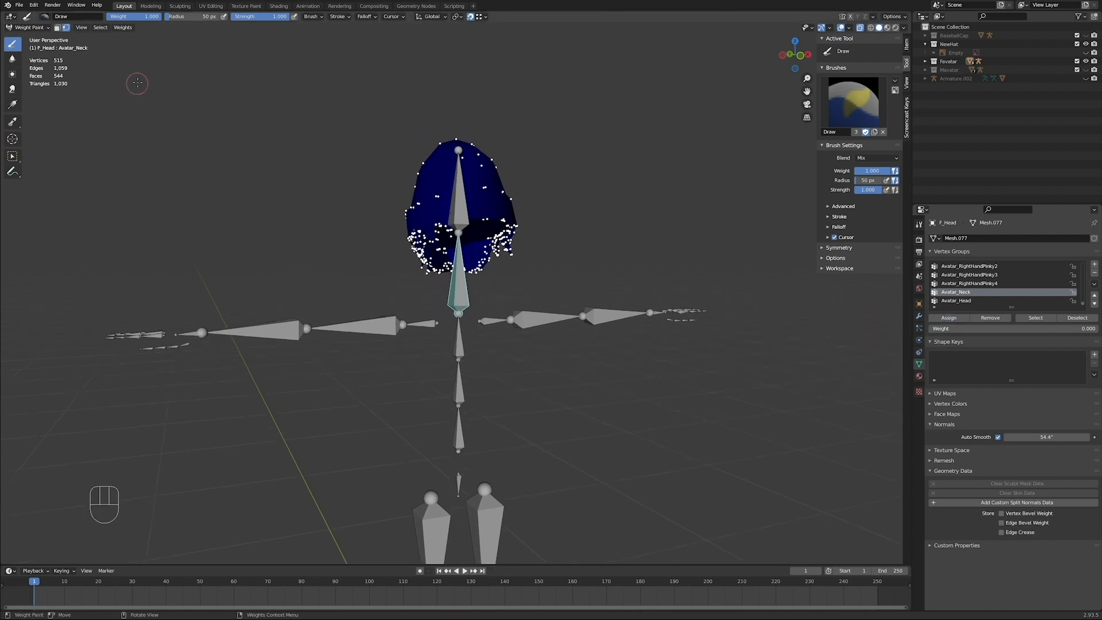
click(66, 28)
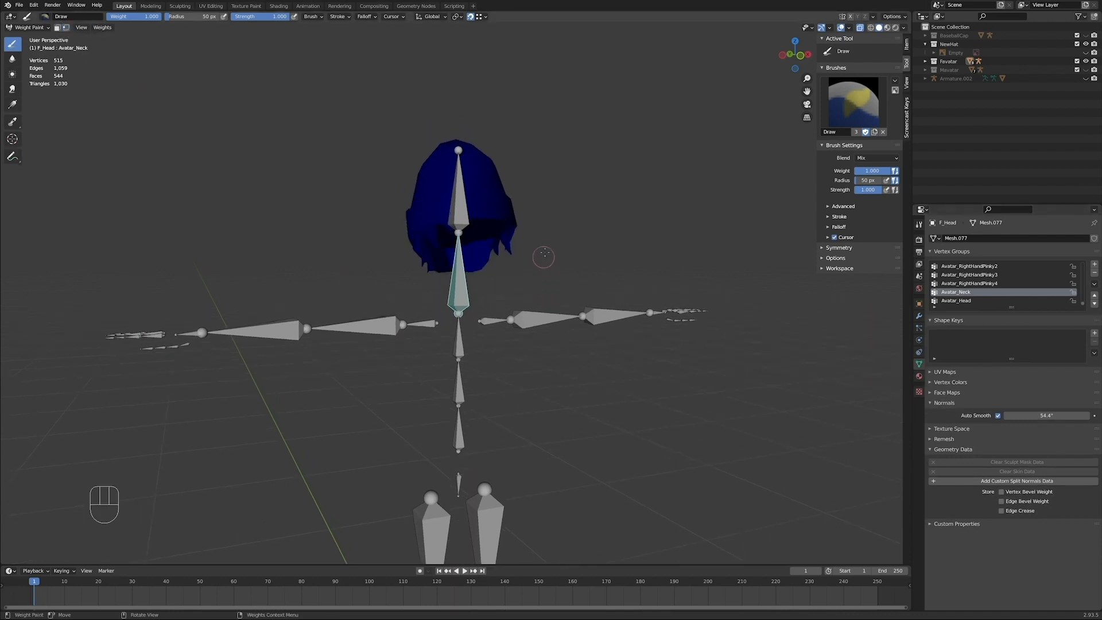
Step: Select the Avatar_Head bone and assign a weight of 1.000 to all F_Head vertices in its vertex group, using vertex selection
shift+middle_drag(533, 228, 542, 261)
ctrl+click(473, 253)
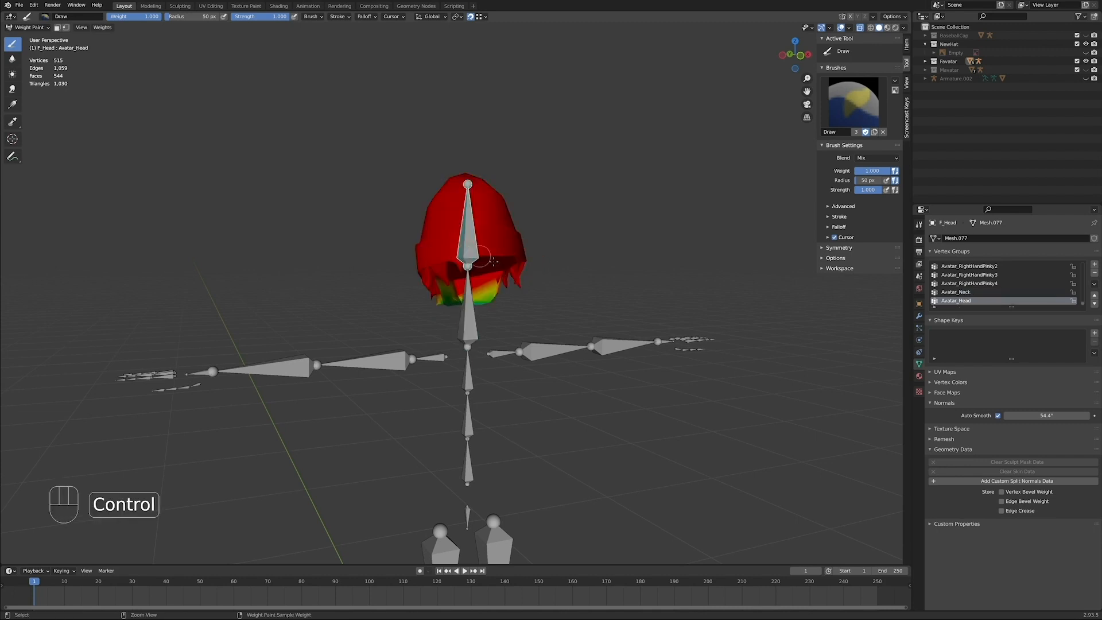
middle_drag(647, 296, 599, 299)
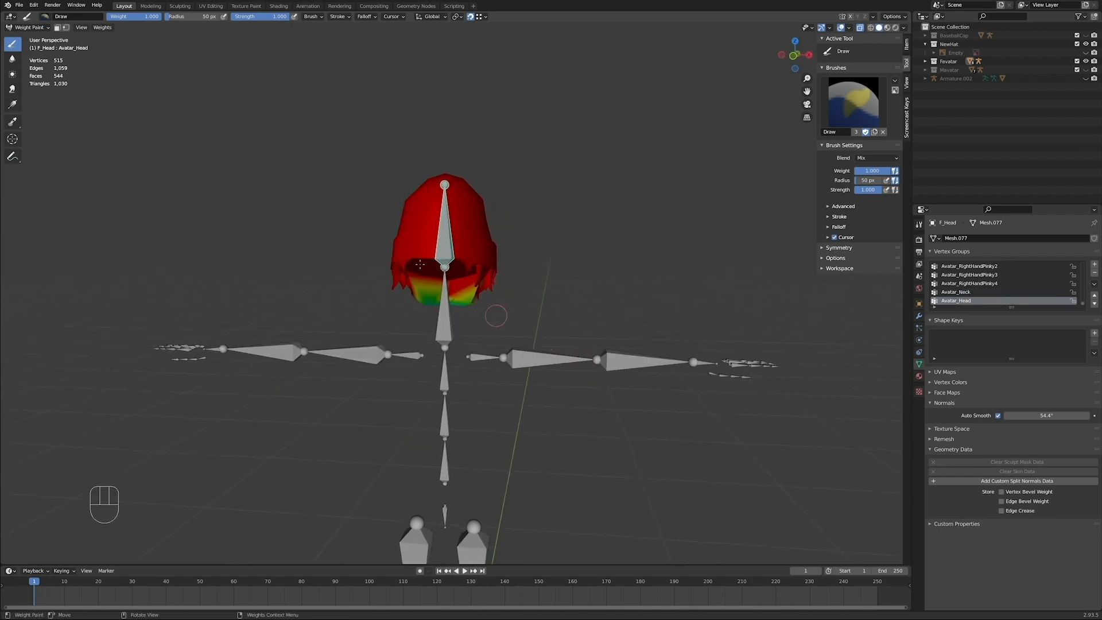
click(66, 28)
middle_drag(349, 270, 453, 285)
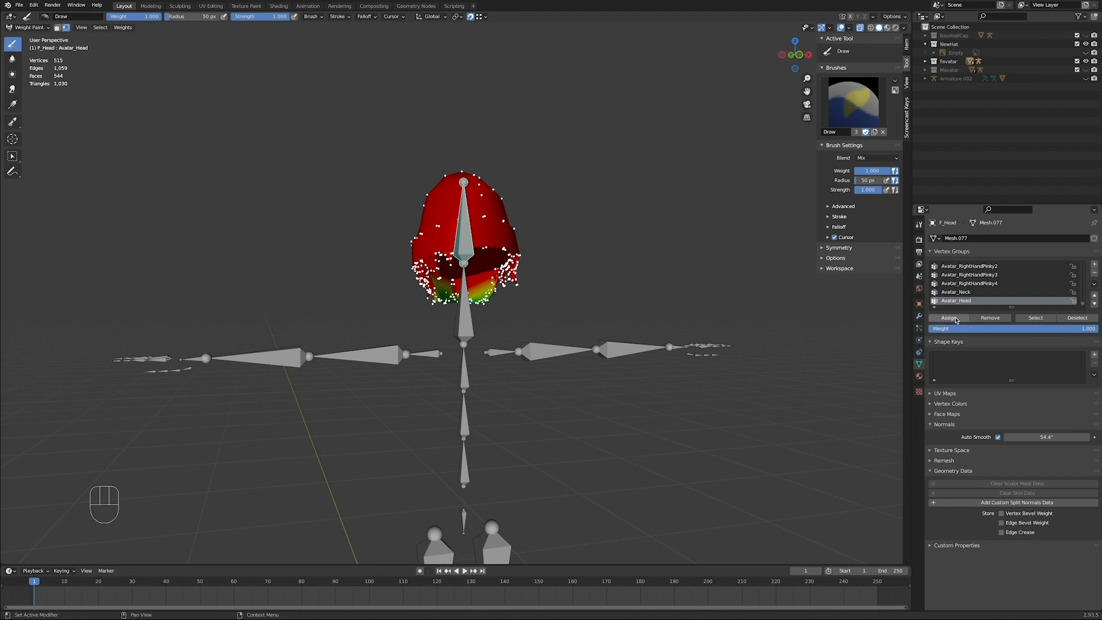
middle_drag(391, 344, 365, 349)
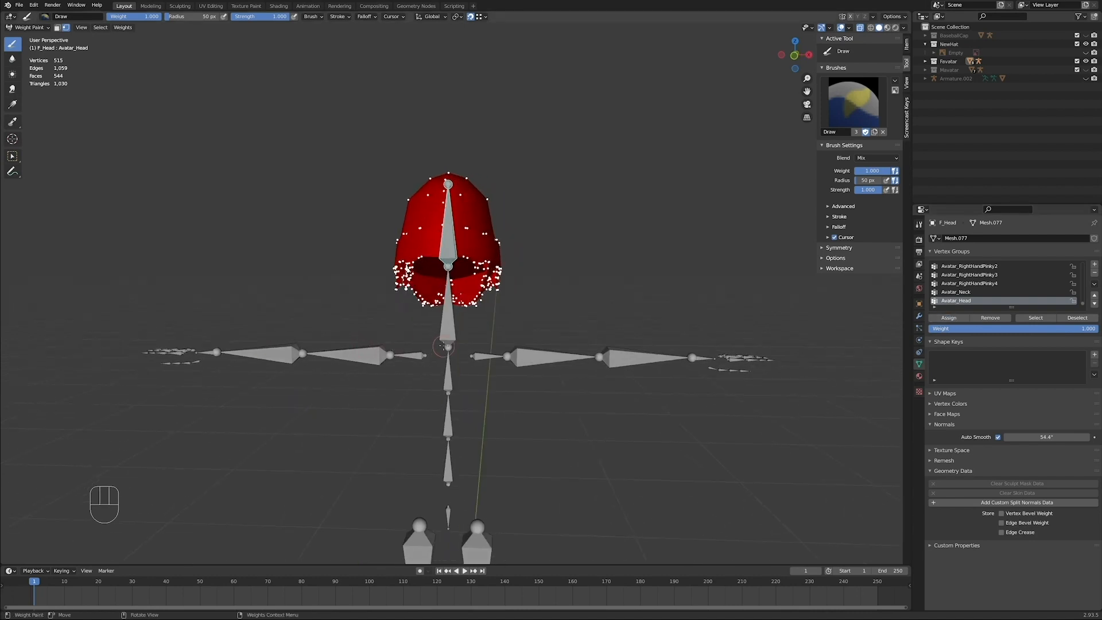
click(66, 28)
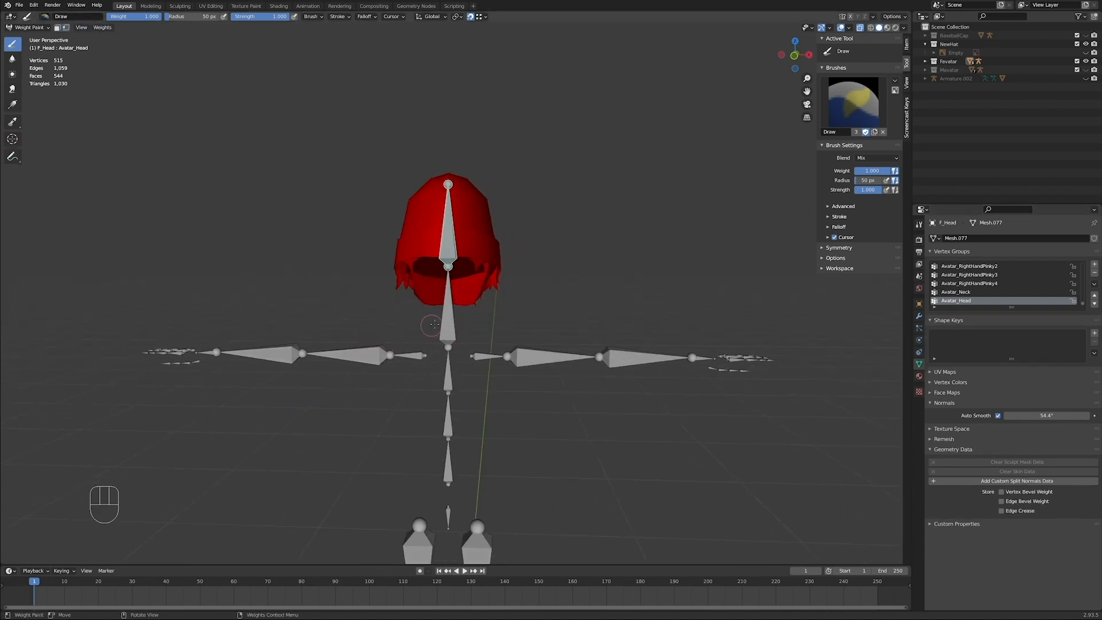
Step: In front view, test-rotate the Avatar_Head and Avatar_Neck bones to check how the beanie follows, cancelling each rotation
key(KP_1)
key(r)
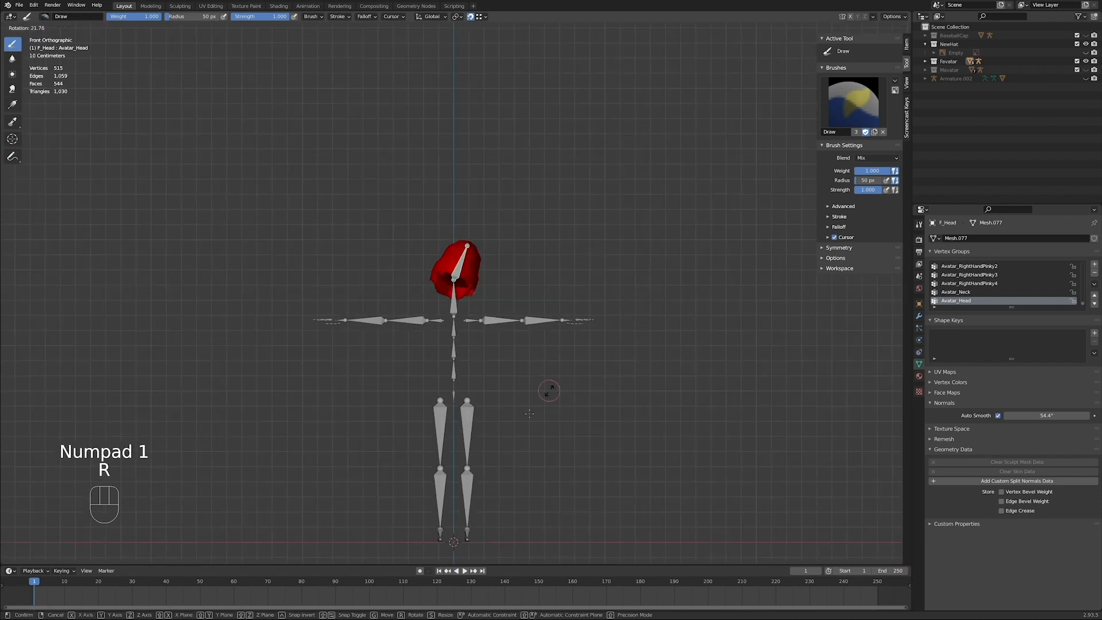
right_click(526, 276)
ctrl+click(457, 306)
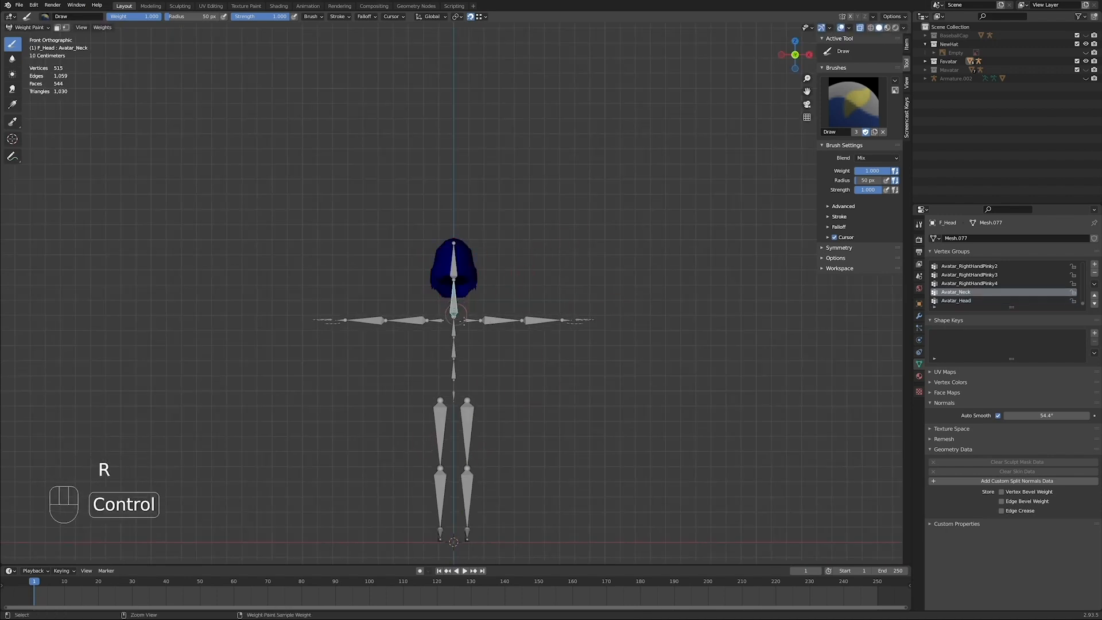
key(r)
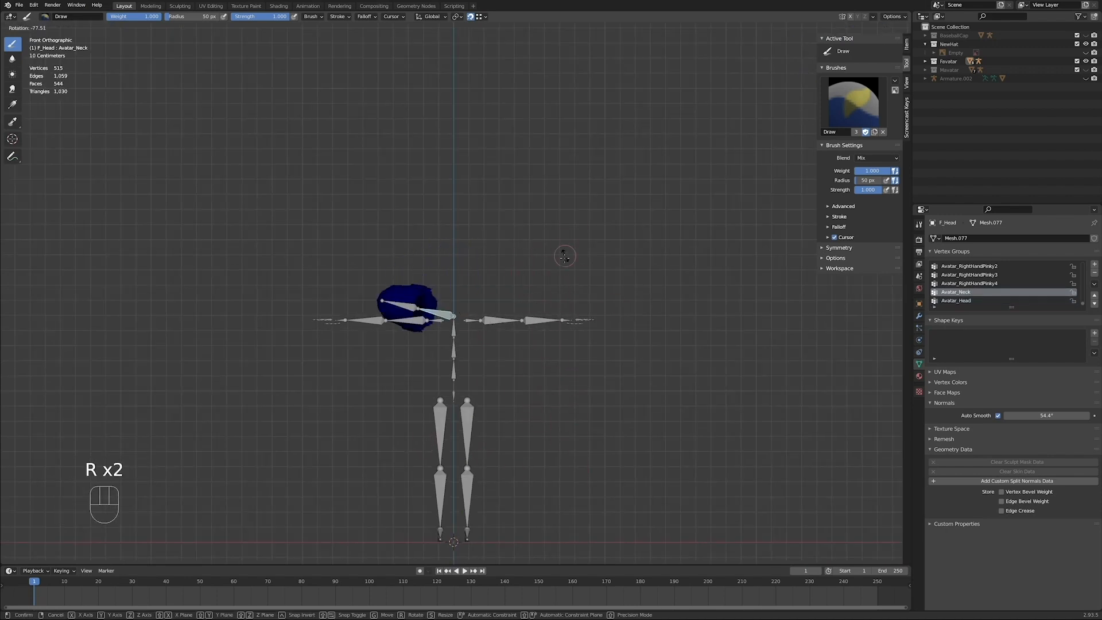
right_click(552, 310)
Step: Test-rotate the right shoulder and both upper leg bones to check their influence on the beanie, cancelling each rotation
ctrl+click(474, 320)
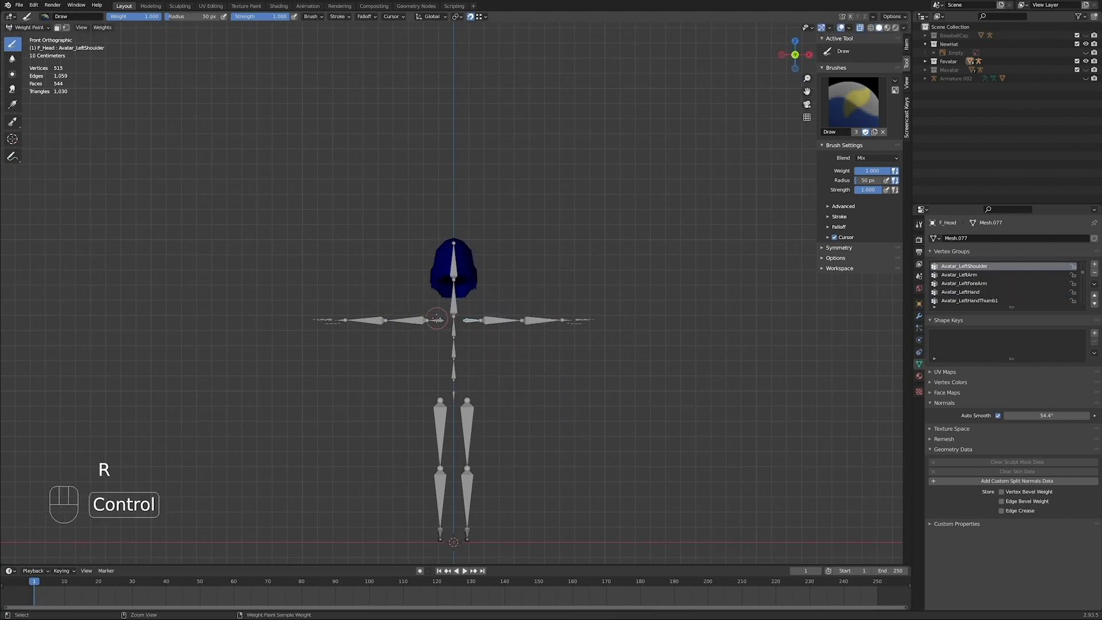
ctrl+click(438, 320)
key(r)
right_click(516, 341)
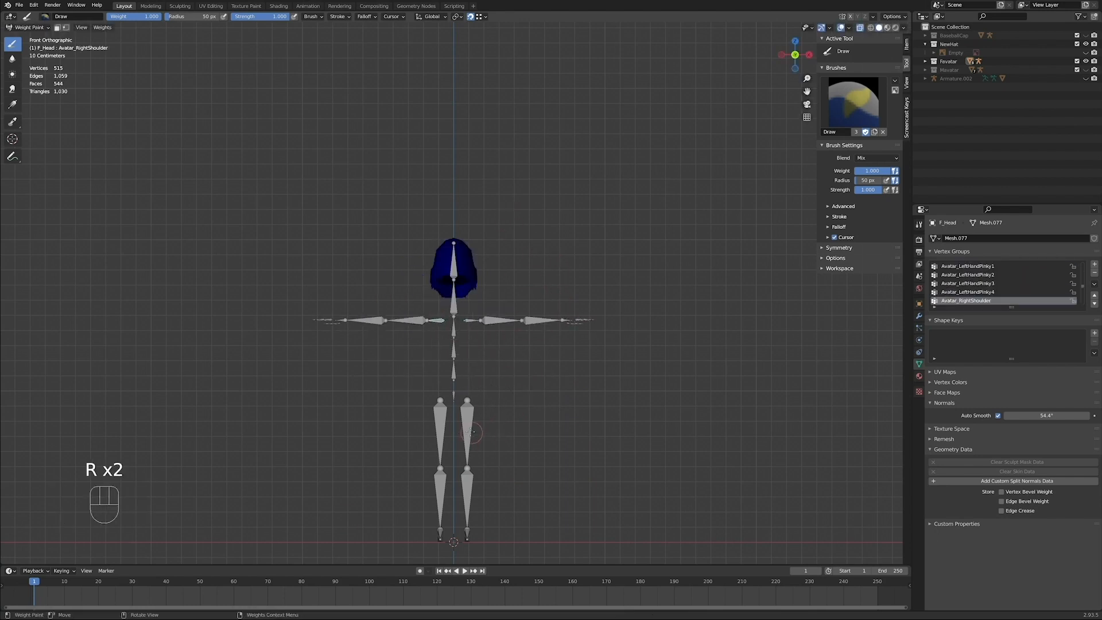
ctrl+click(482, 439)
key(r)
right_click(615, 297)
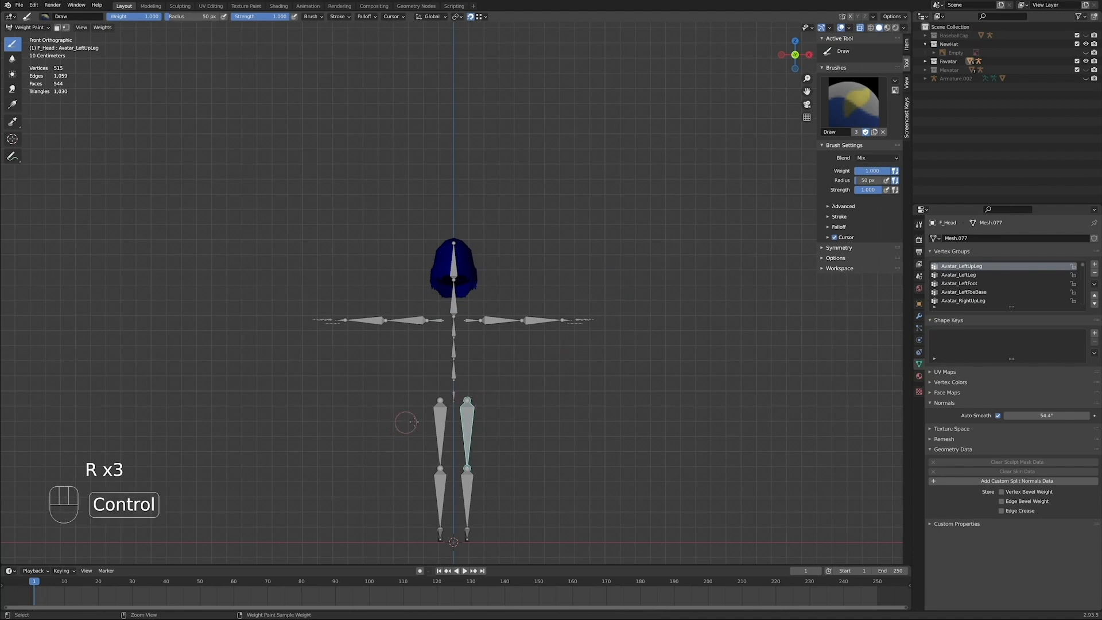
ctrl+click(434, 411)
key(r)
right_click(545, 445)
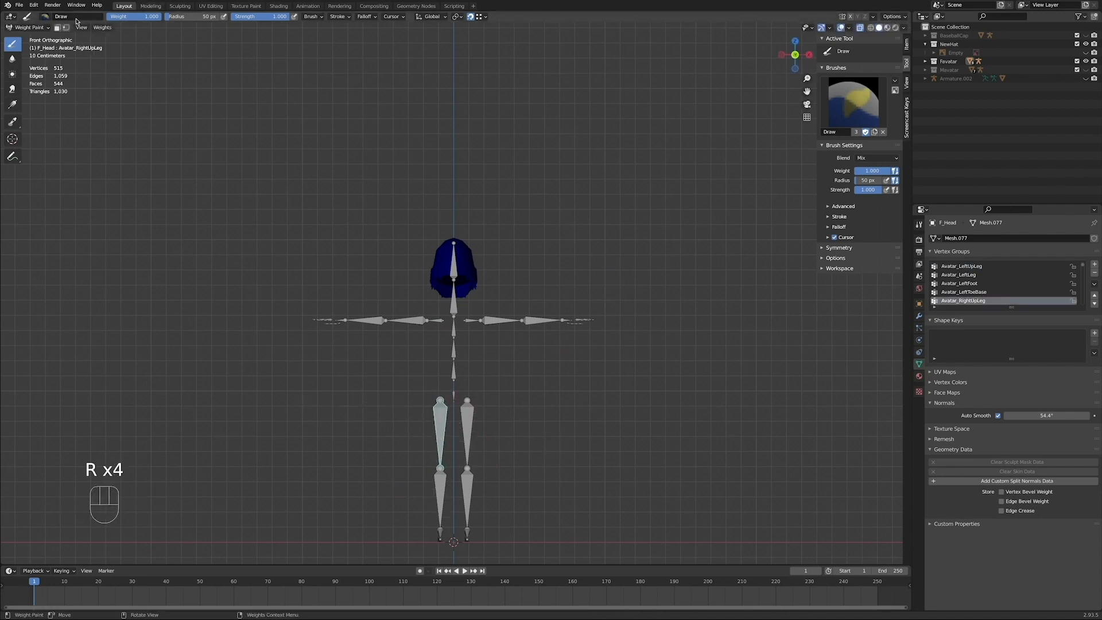
Step: Return to Object Mode and add the armature to the selection with the F_Head mesh
click(27, 27)
click(30, 38)
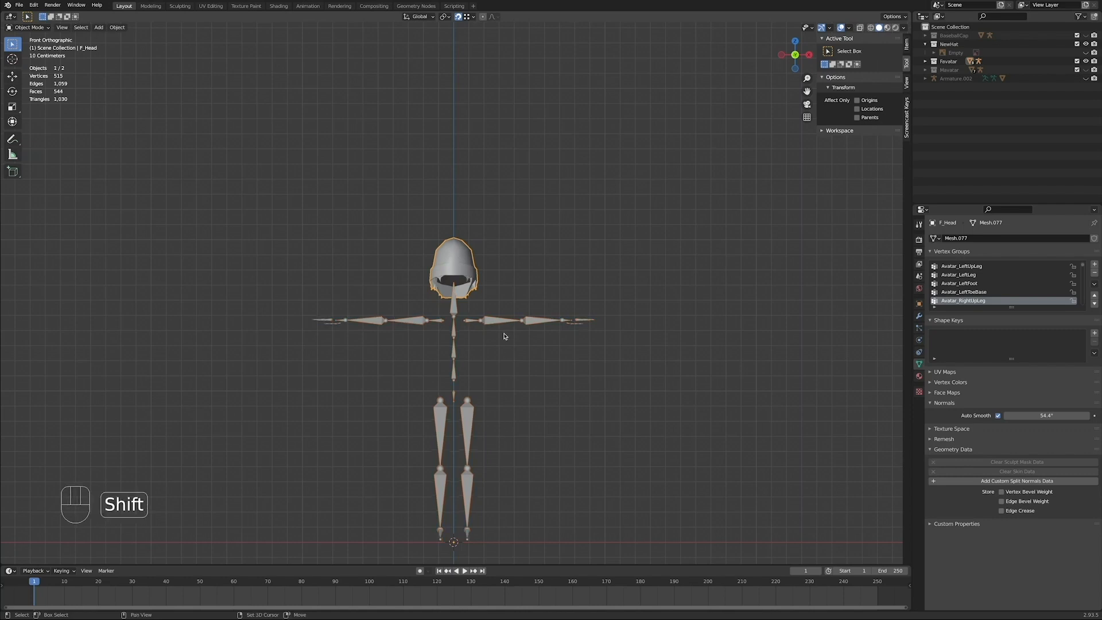
shift+click(494, 323)
middle_drag(494, 322, 471, 326)
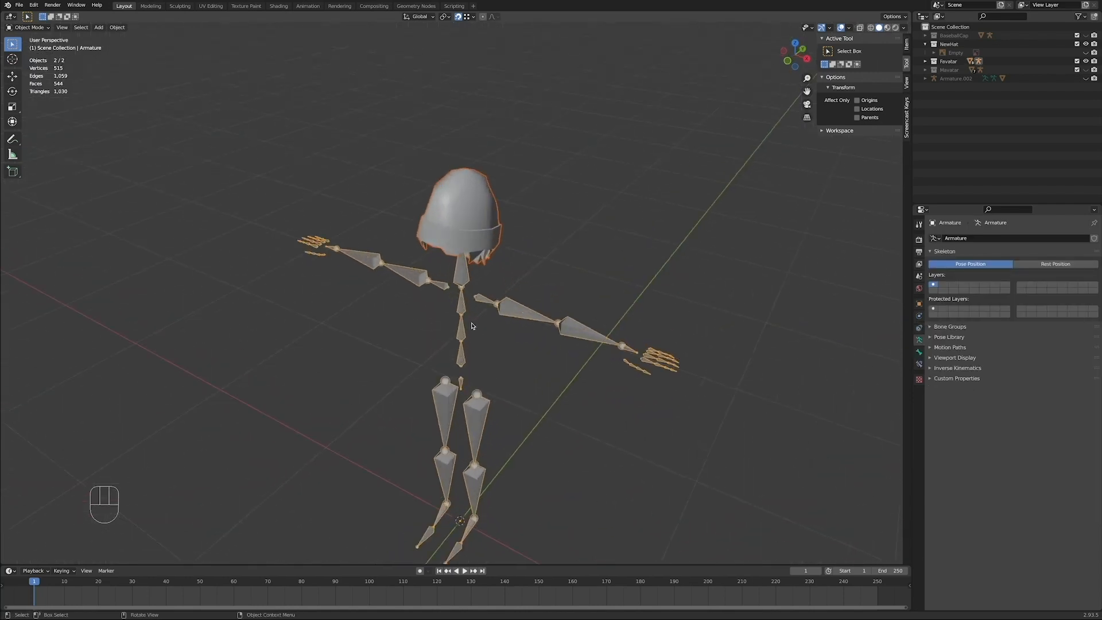
Step: Start a glTF 2.0 export into the tutorialFiles folder and name the file beanieDemo.glb
click(19, 5)
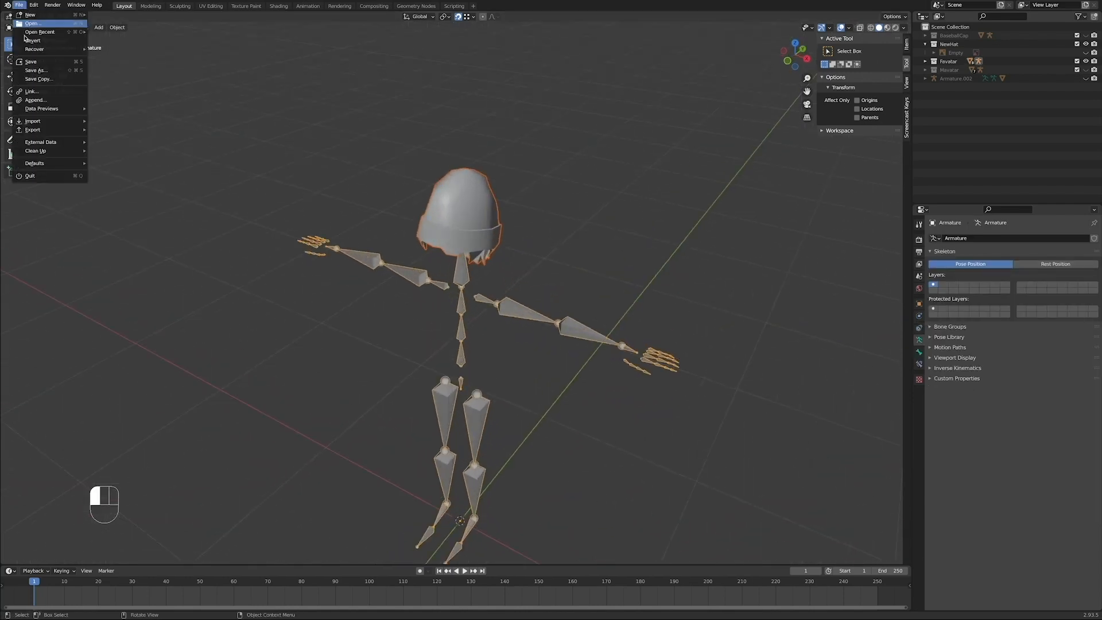
mouse_move(25, 131)
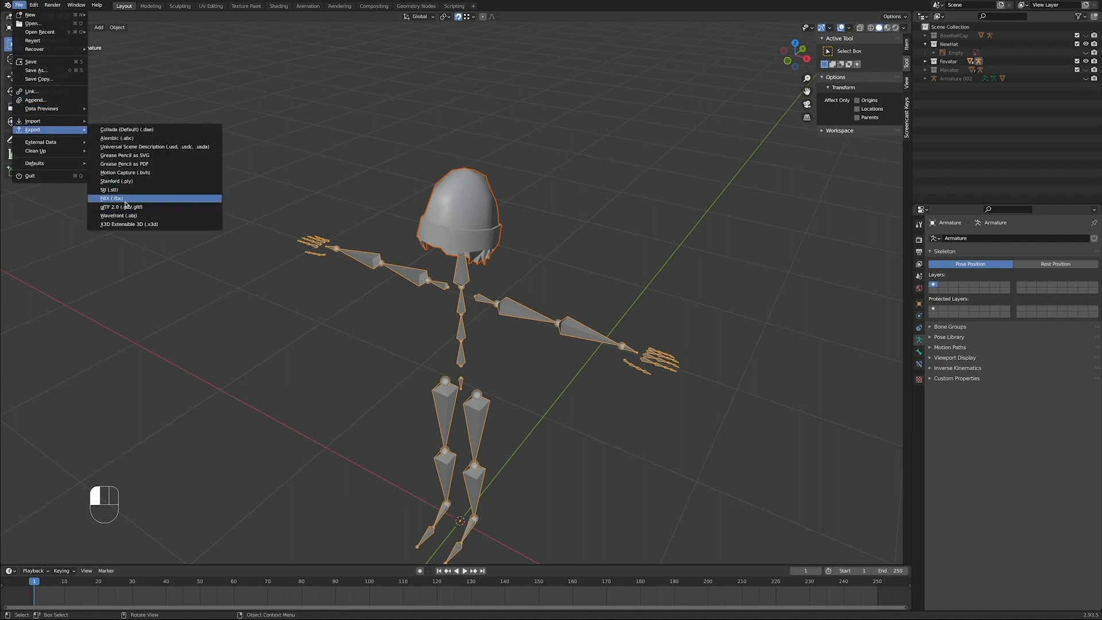
click(131, 208)
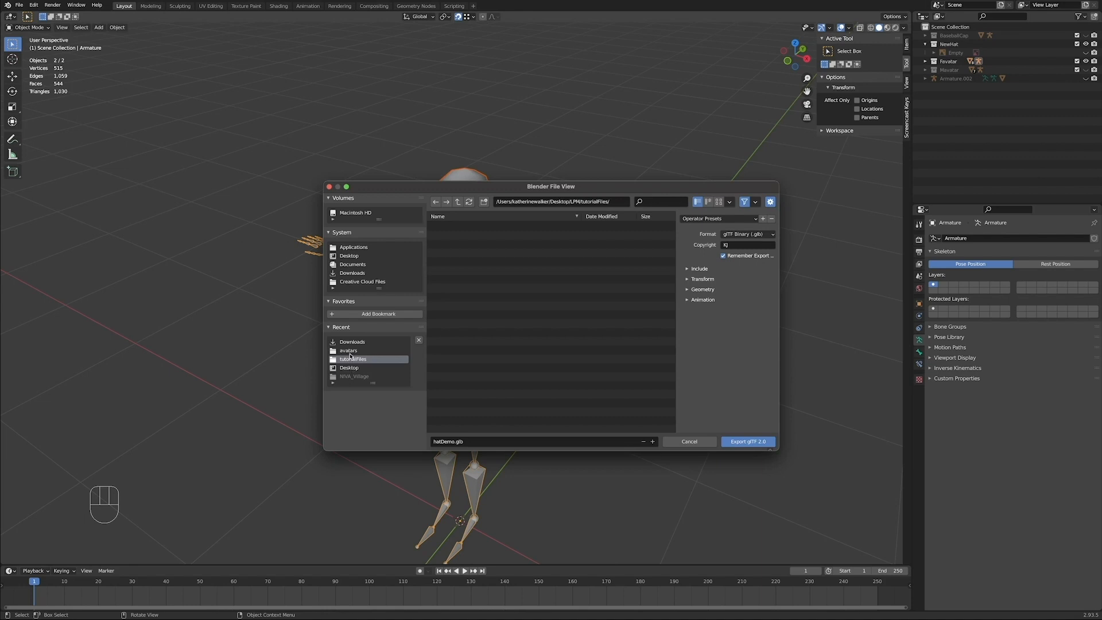
click(441, 441)
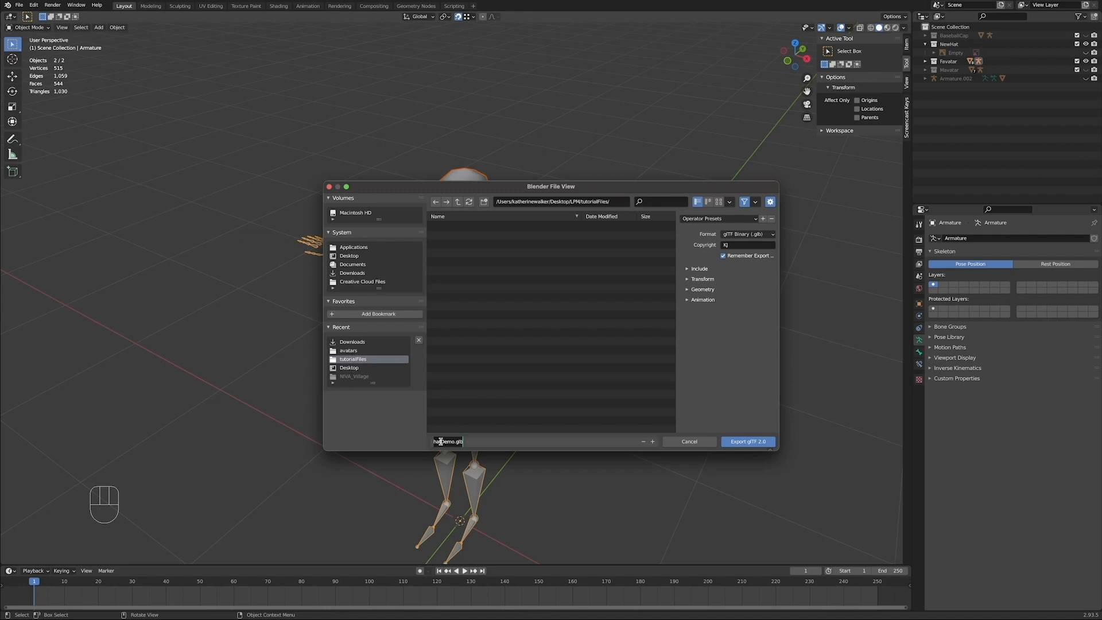
click(440, 441)
Step: Check the include, transform, geometry and animation options, and export only the selected objects as glTF Binary
click(698, 268)
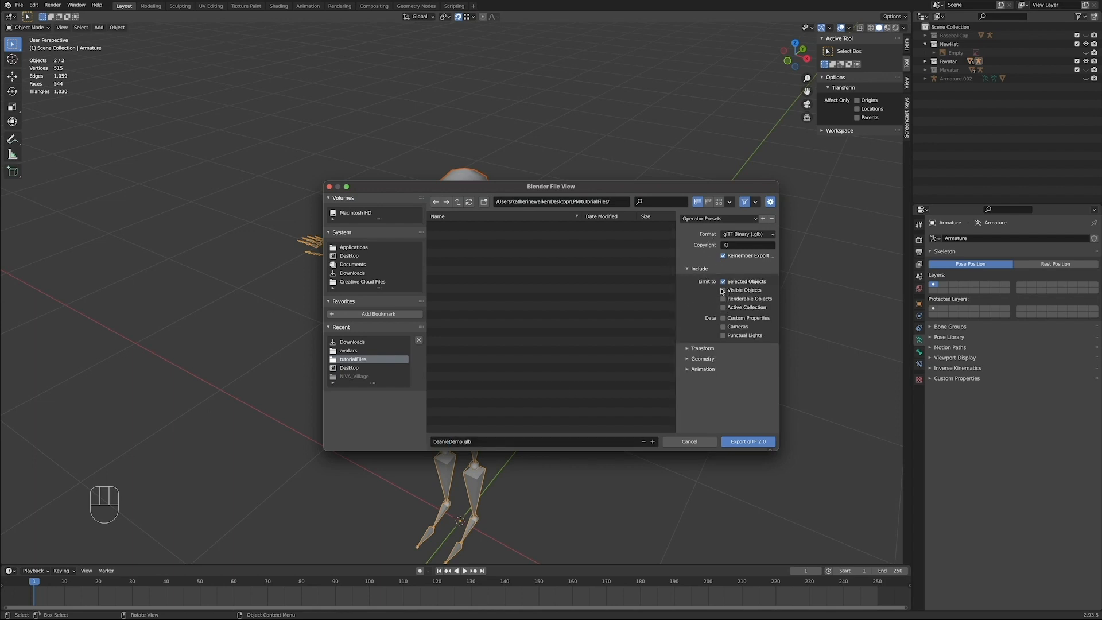
click(724, 350)
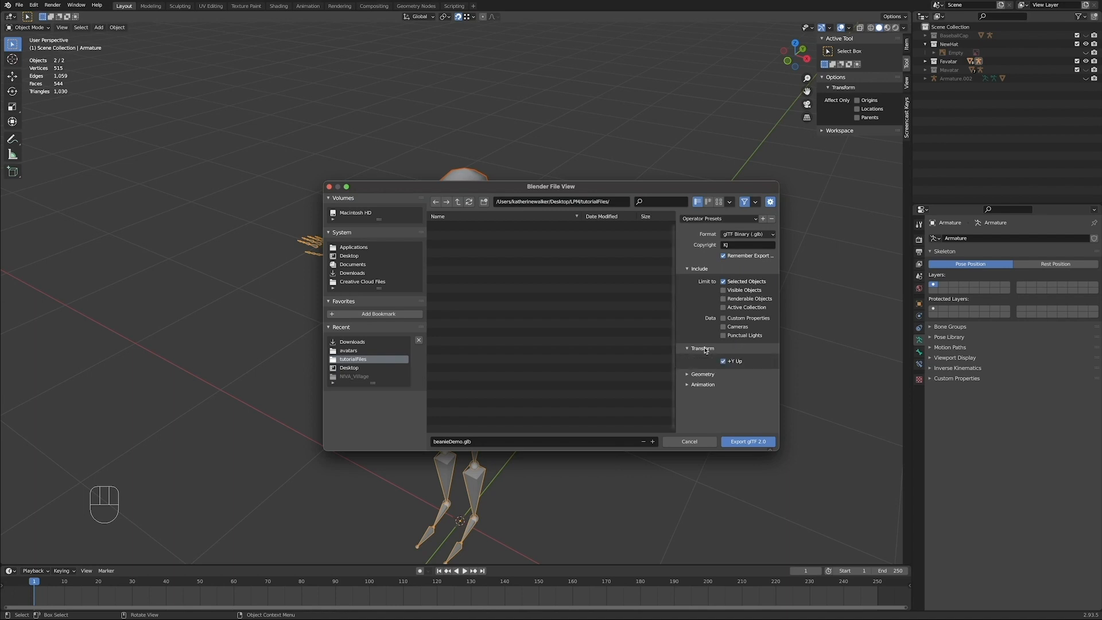
click(719, 376)
scroll(715, 367, down, 3)
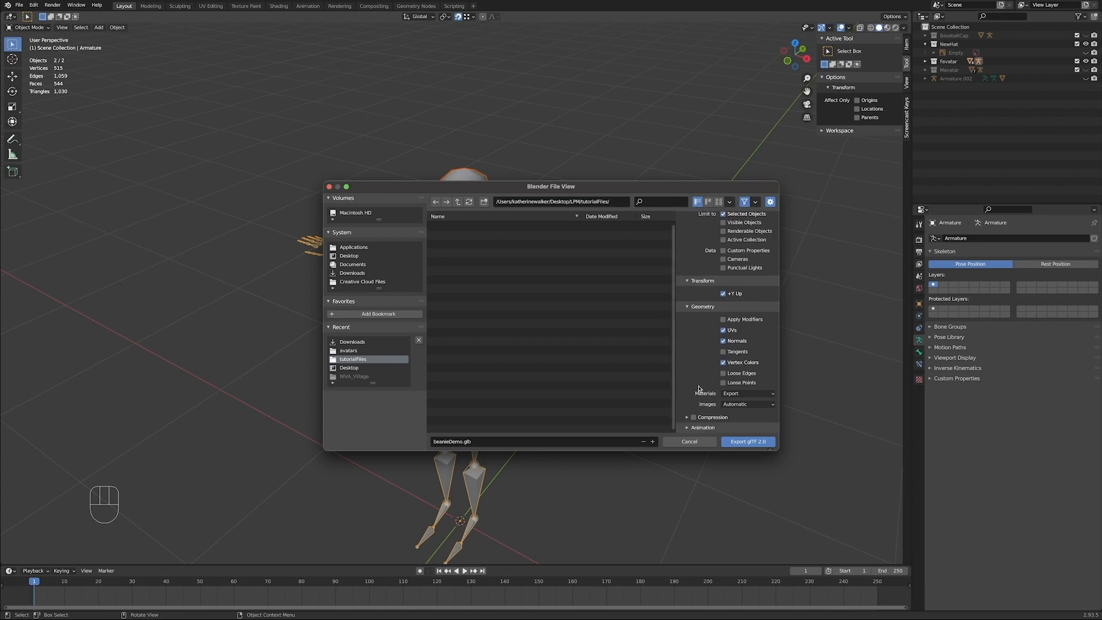
scroll(701, 381, down, 3)
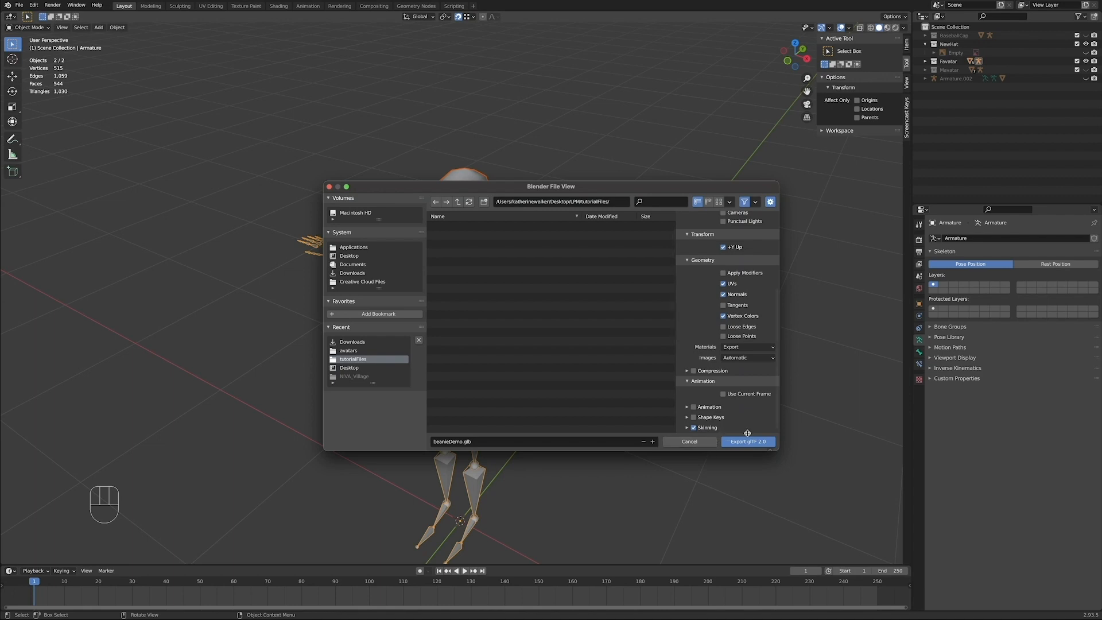
scroll(707, 321, up, 5)
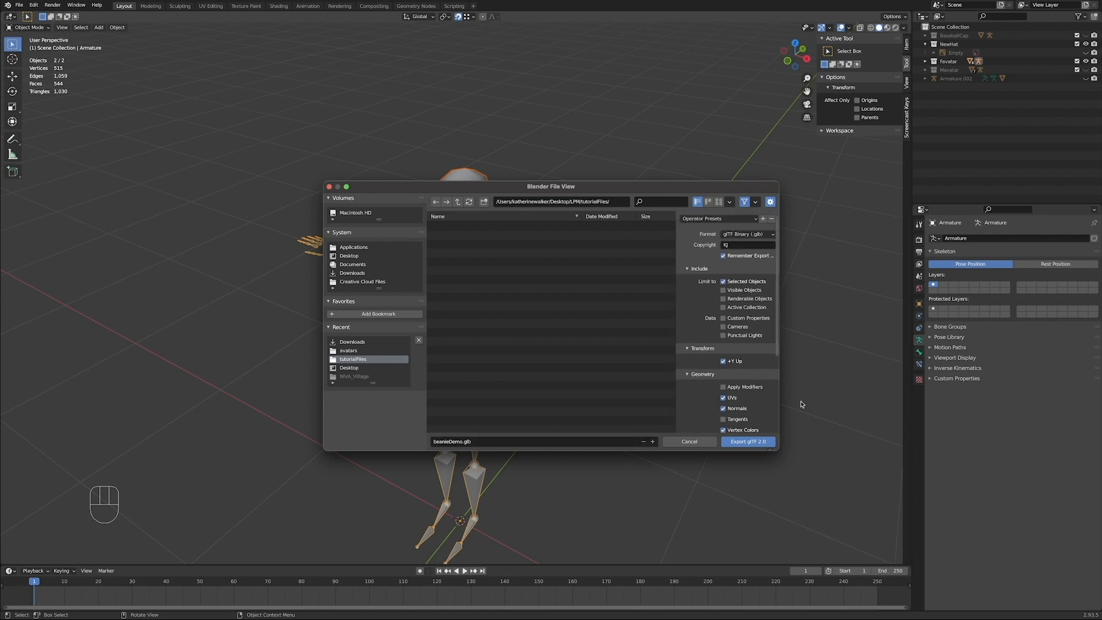
click(738, 441)
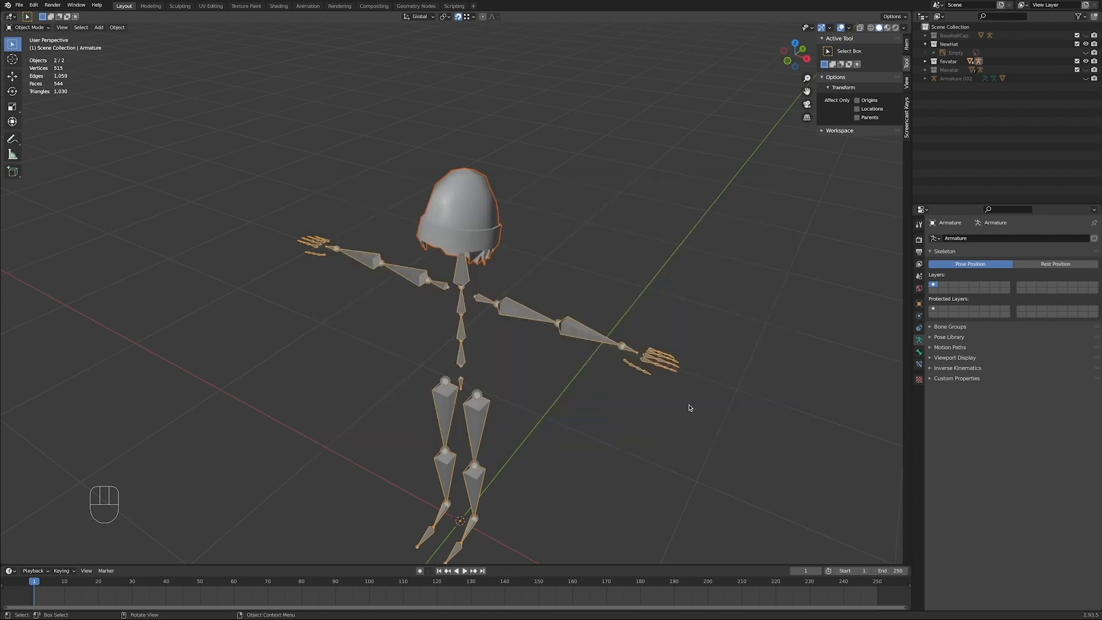
Step: Switch to Decentraland Builder, add a new item to the LPM collection from beanieDemo.glb, and set its body shape to Both
mouse_move(22, 11)
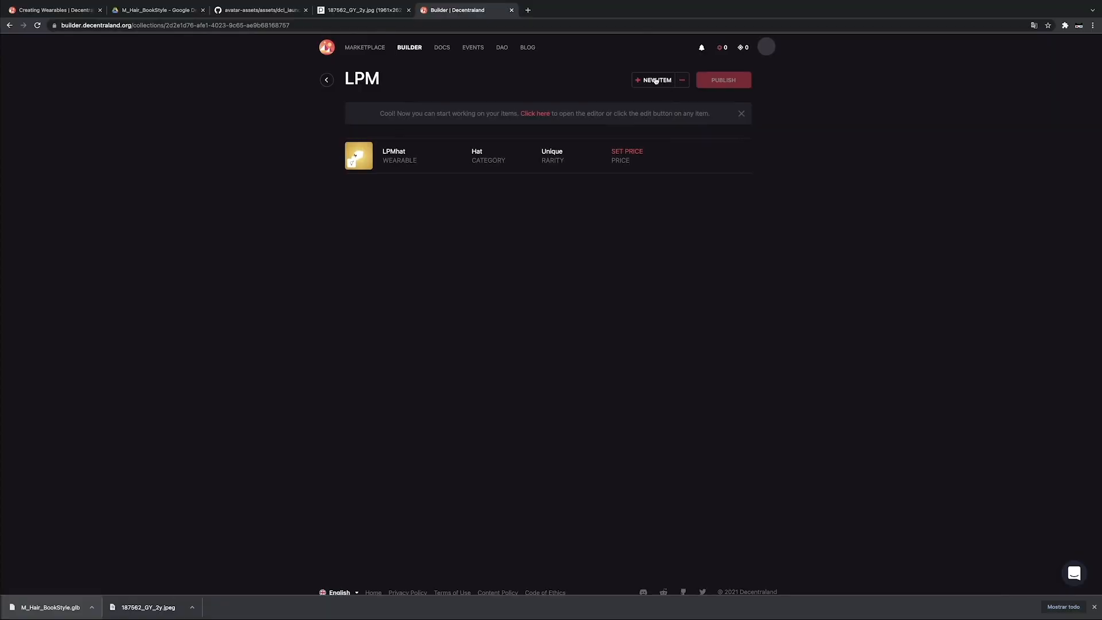
click(656, 80)
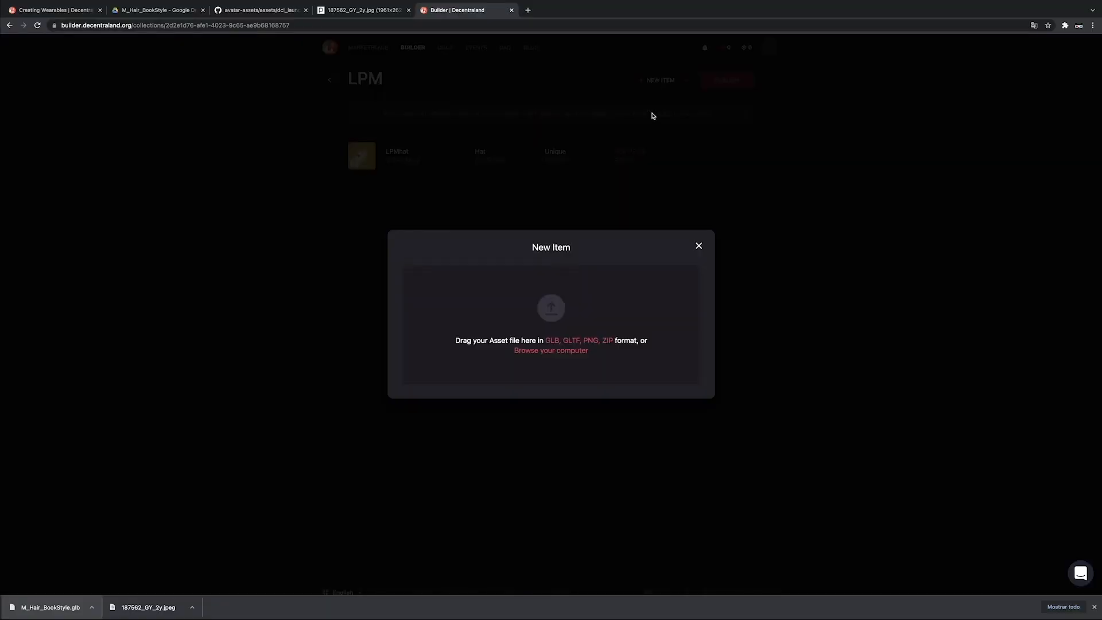
mouse_move(2, 3)
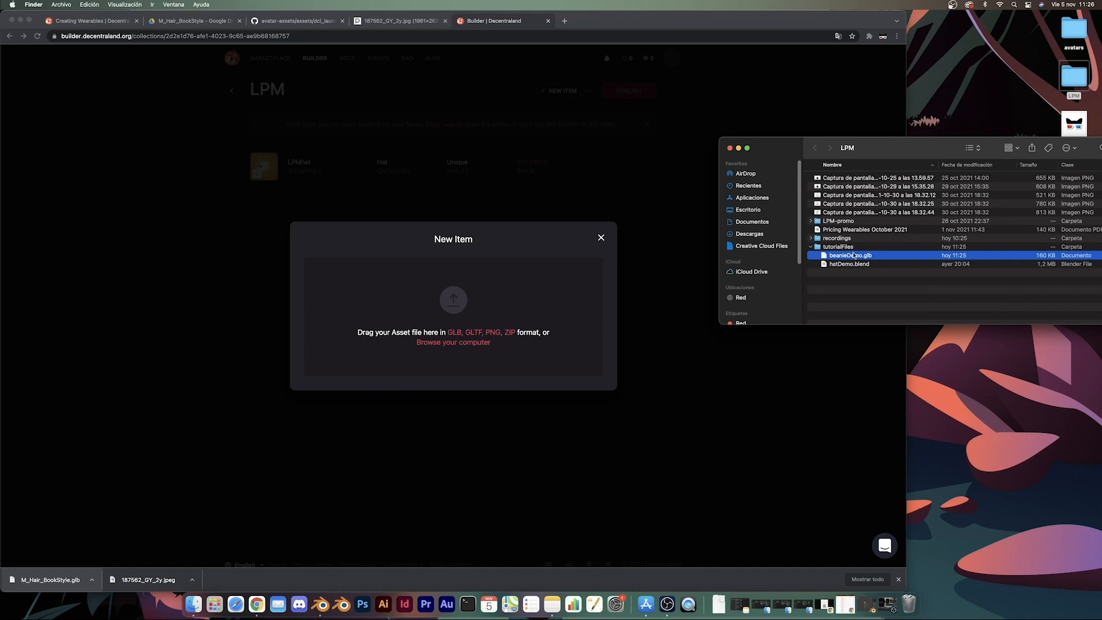
drag(853, 258, 393, 285)
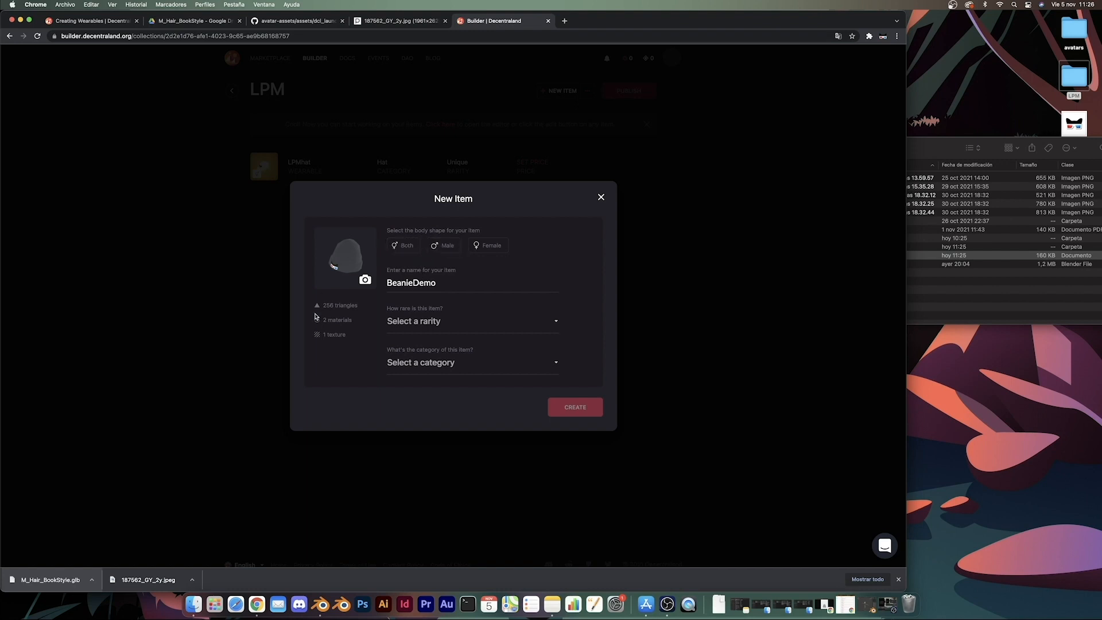
click(400, 245)
click(403, 246)
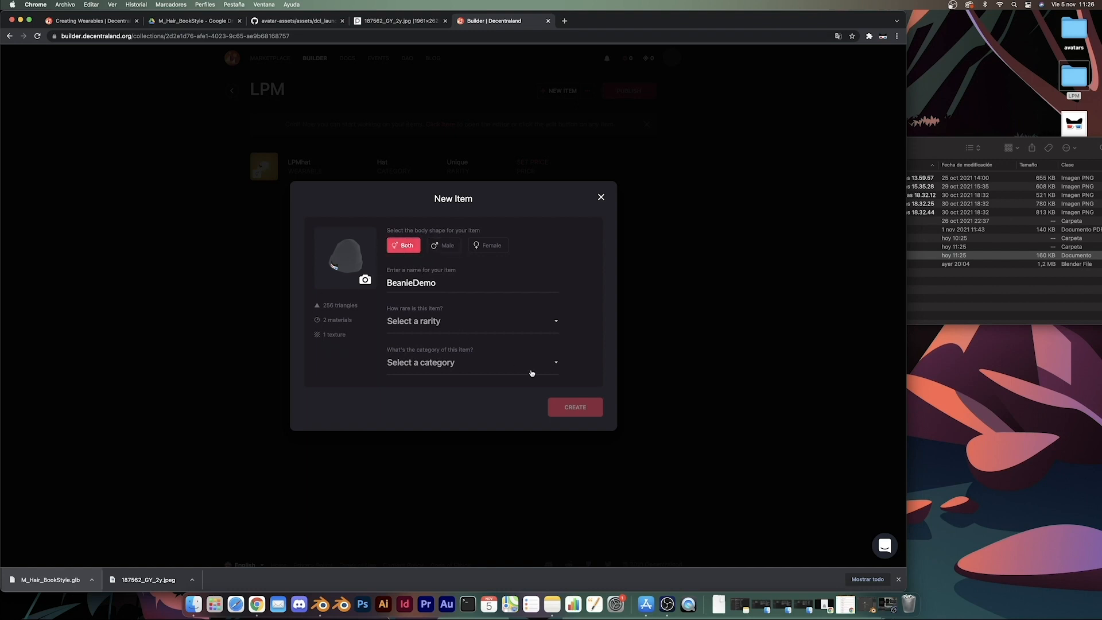
Step: Set the BeanieDemo item's rarity to Unique and its category to Hat, and create it
click(445, 321)
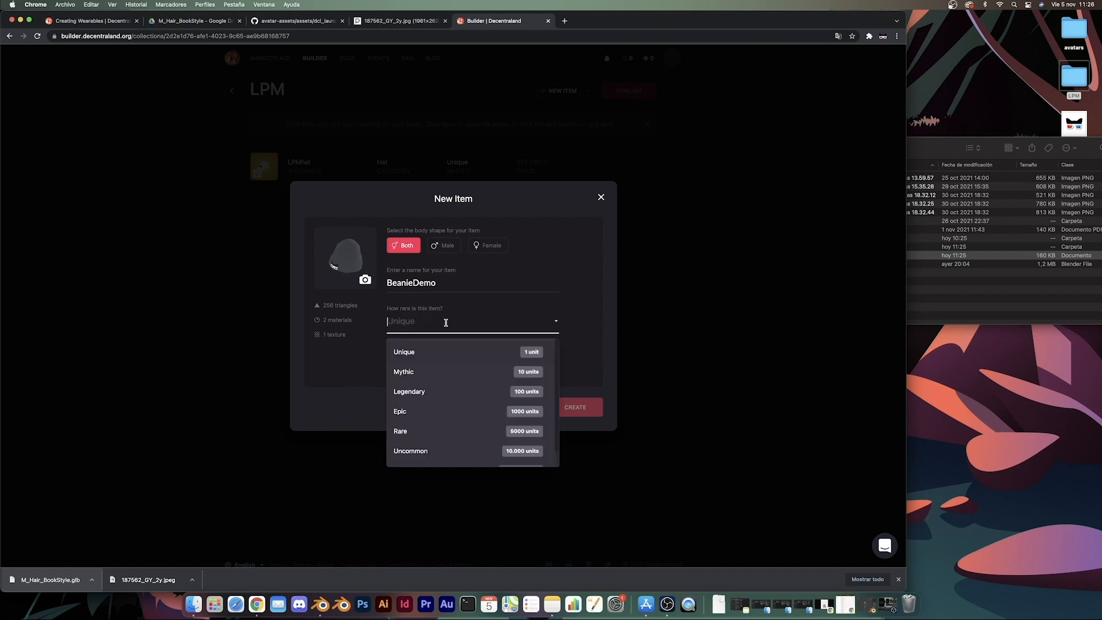
click(465, 355)
click(459, 363)
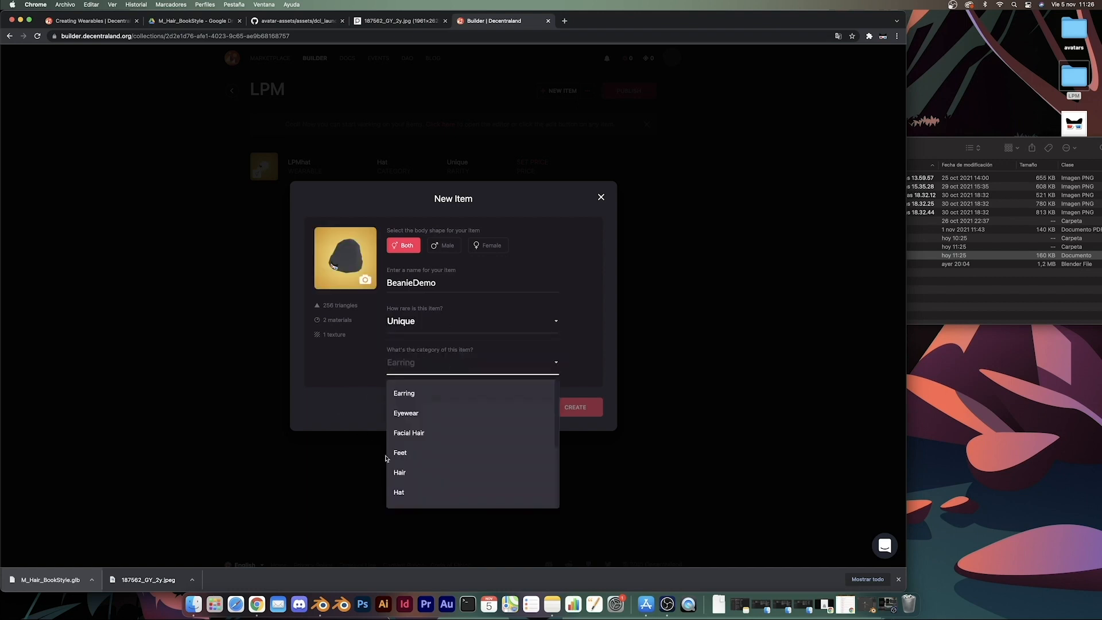
click(409, 493)
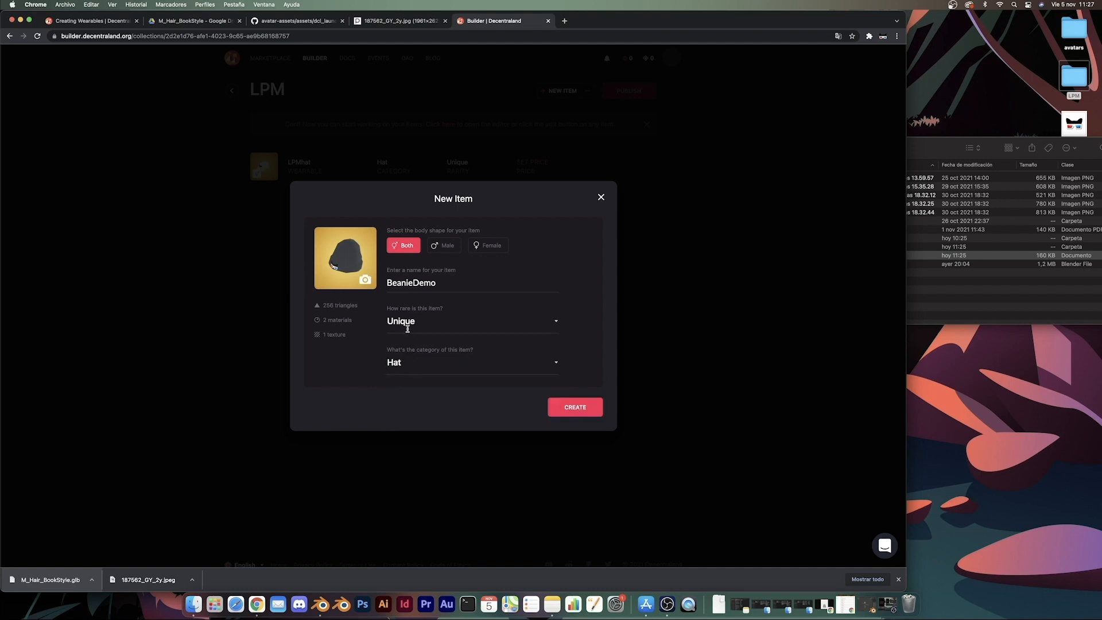
click(576, 408)
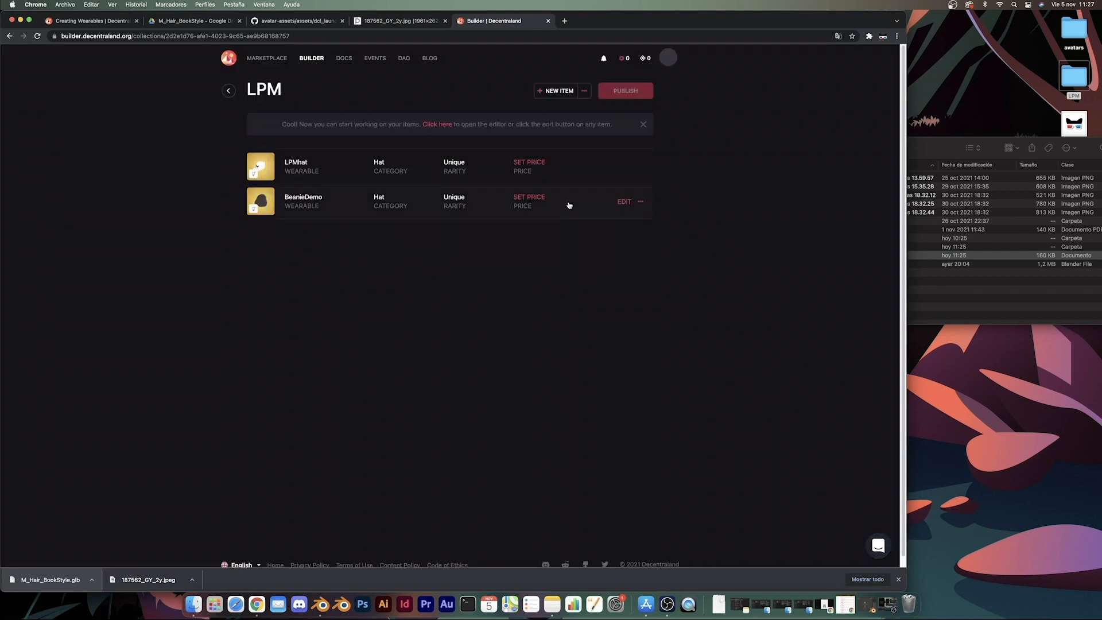
Step: Open BeanieDemo in the item editor and set it to hide the Hair category, checking the result on the avatar
click(621, 202)
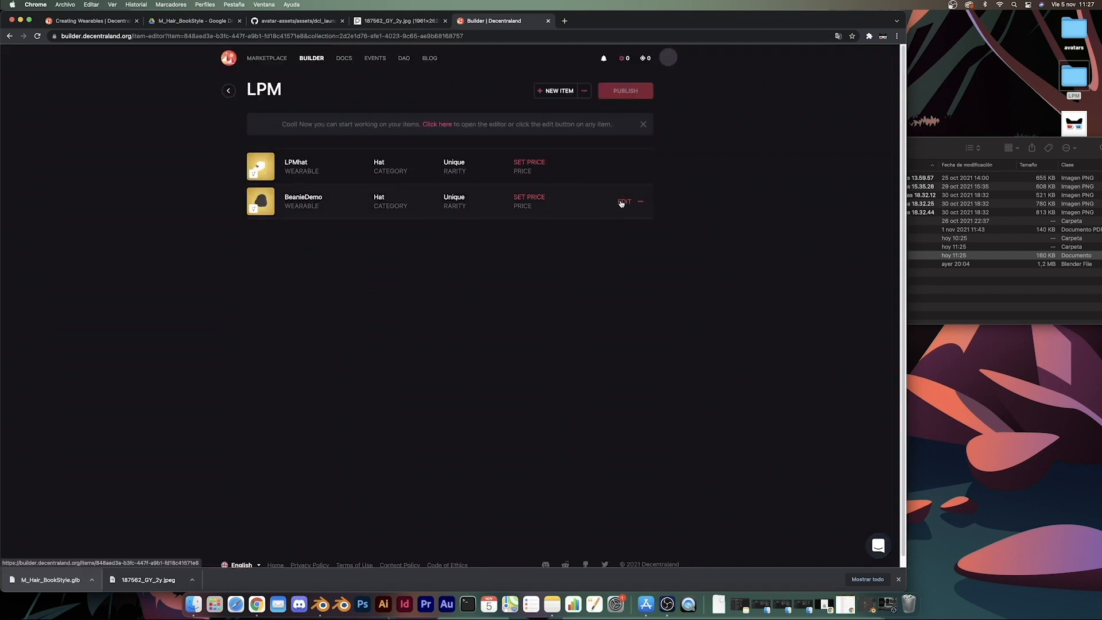
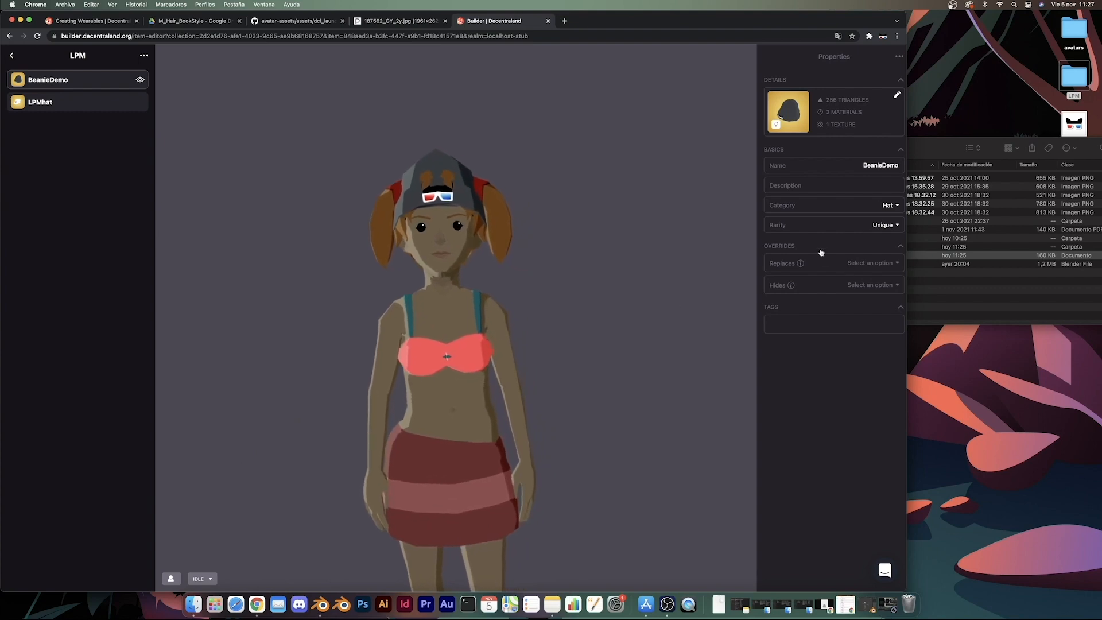
click(29, 20)
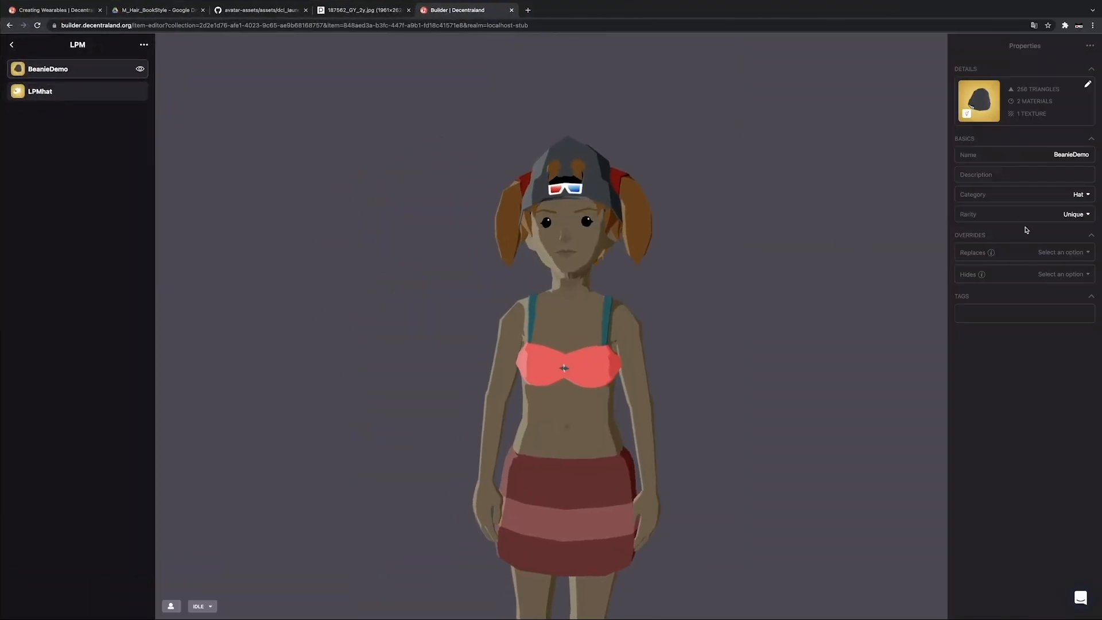
click(1013, 275)
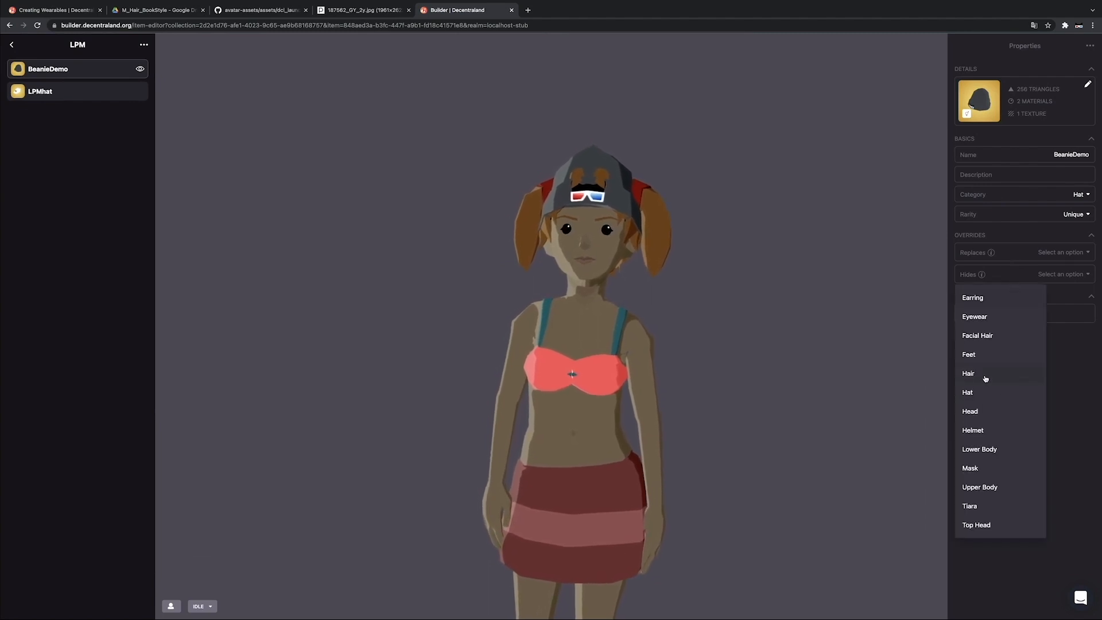
click(990, 401)
click(1058, 339)
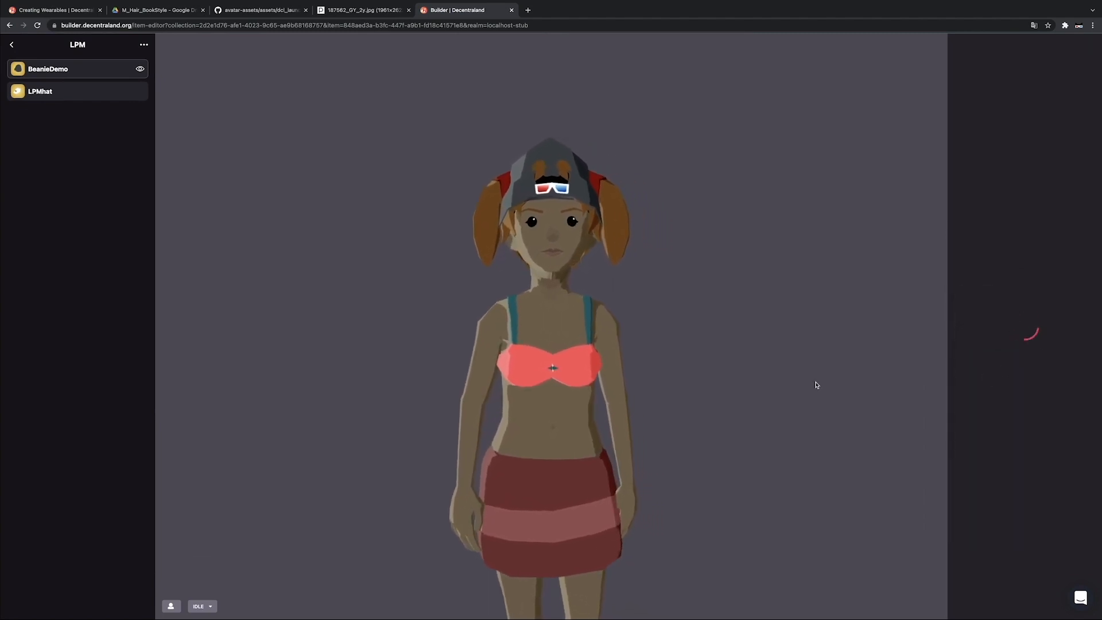
drag(797, 384, 653, 382)
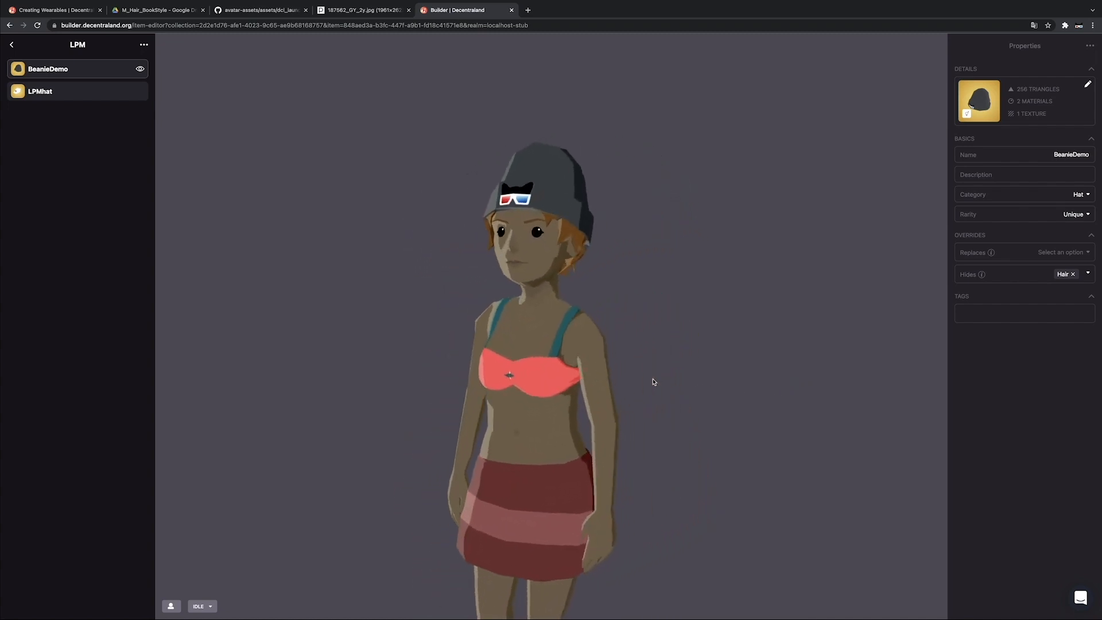
Step: Preview the beanie on the female avatar with black and orange hair colors, inspecting it from several angles
click(171, 607)
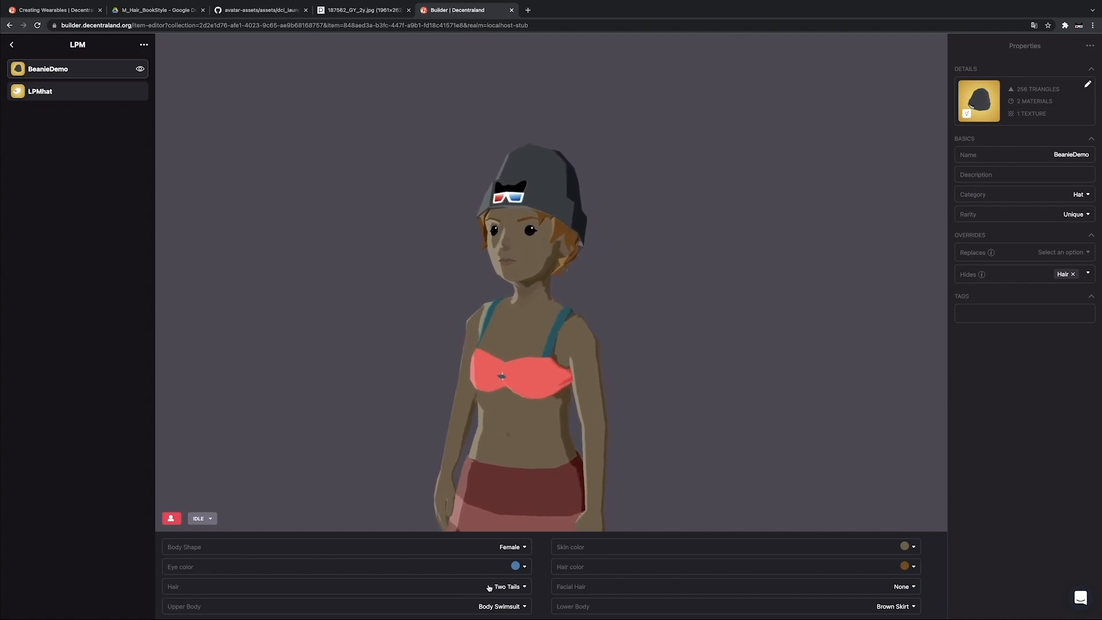
click(789, 567)
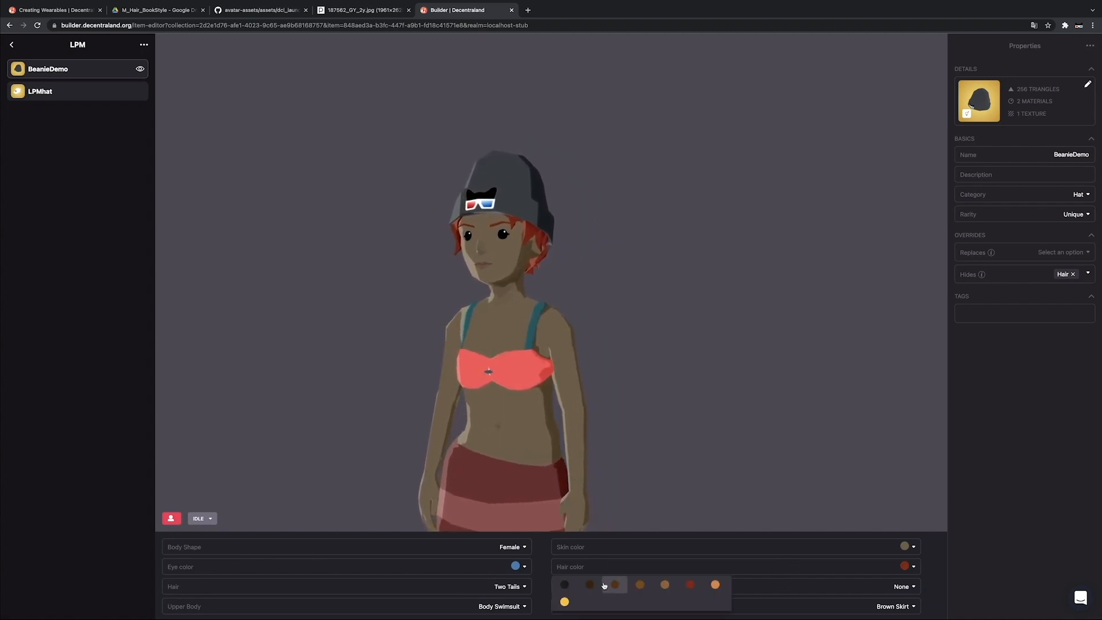
click(564, 585)
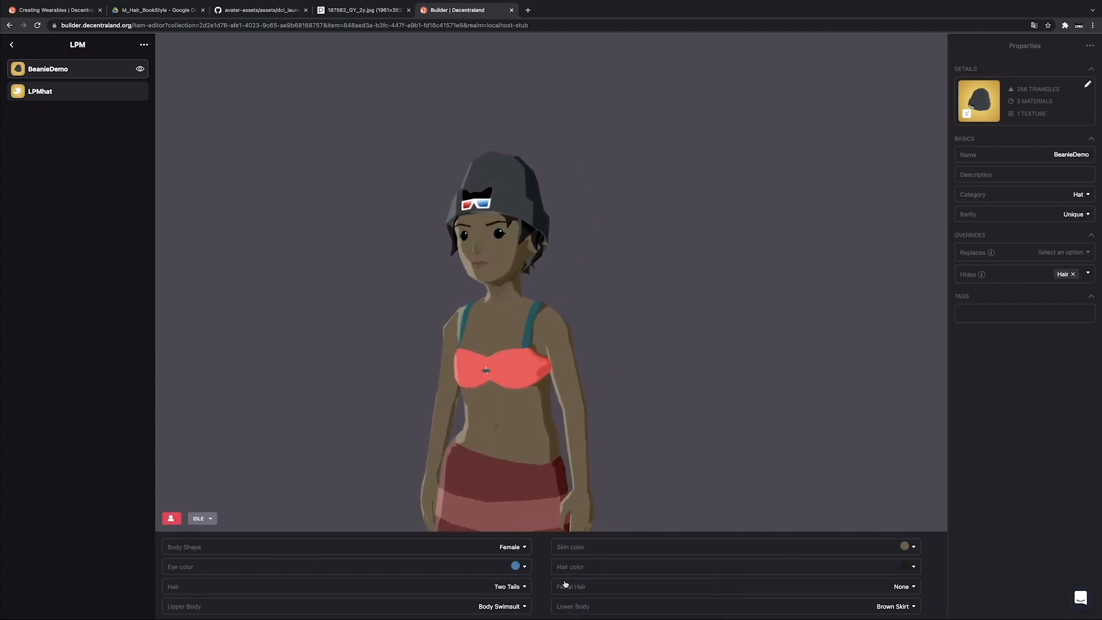
click(604, 568)
click(715, 584)
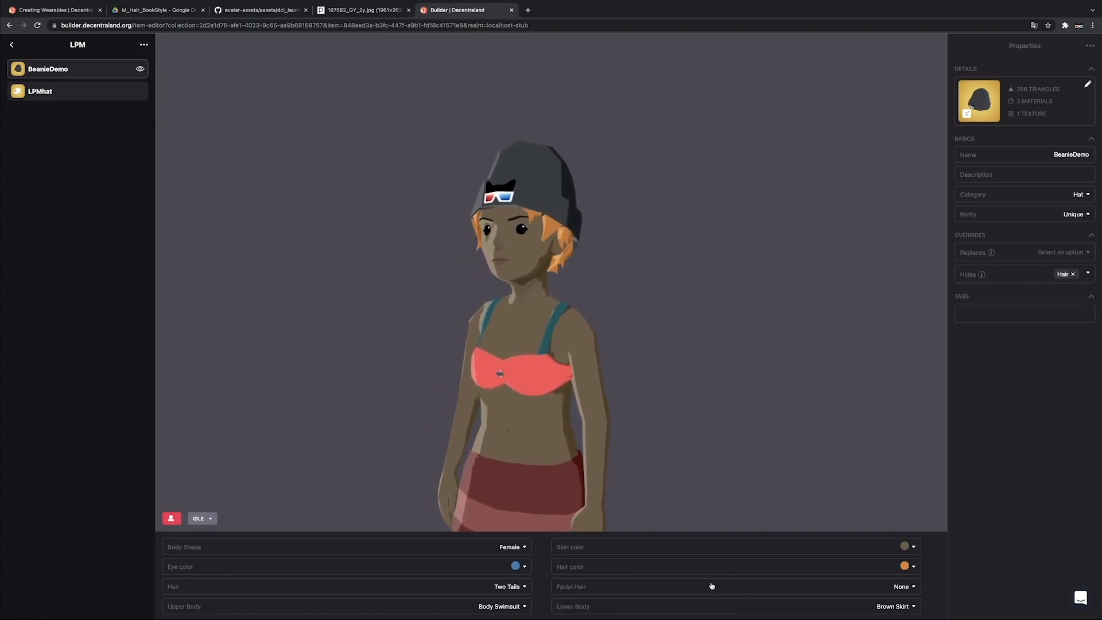
mouse_move(597, 327)
mouse_down()
mouse_move(517, 331)
mouse_move(578, 327)
mouse_up()
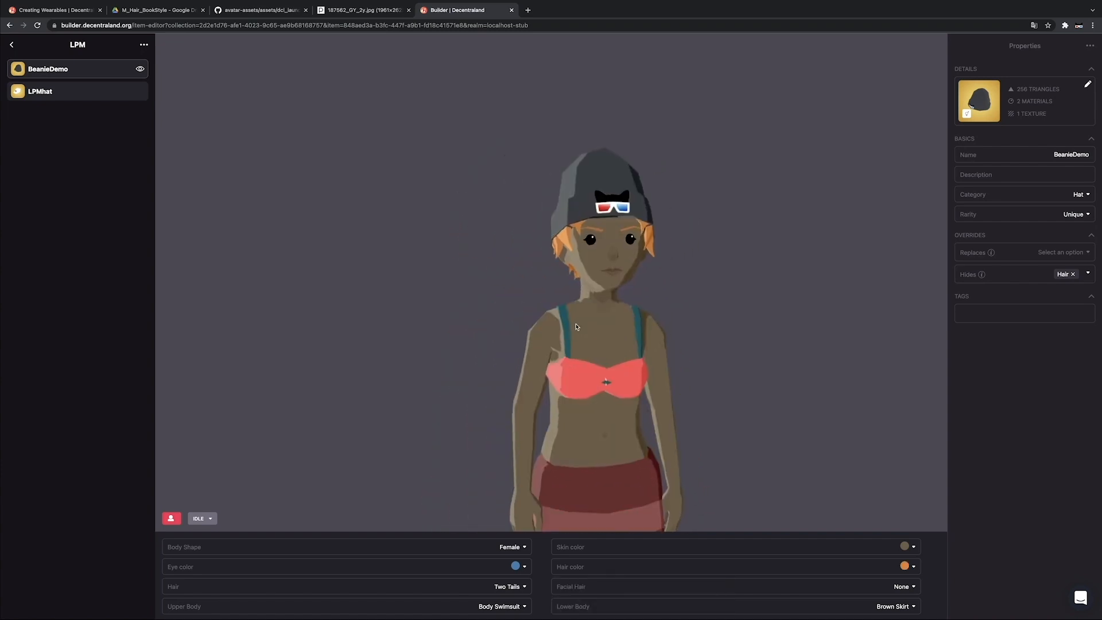
right_drag(622, 324, 612, 329)
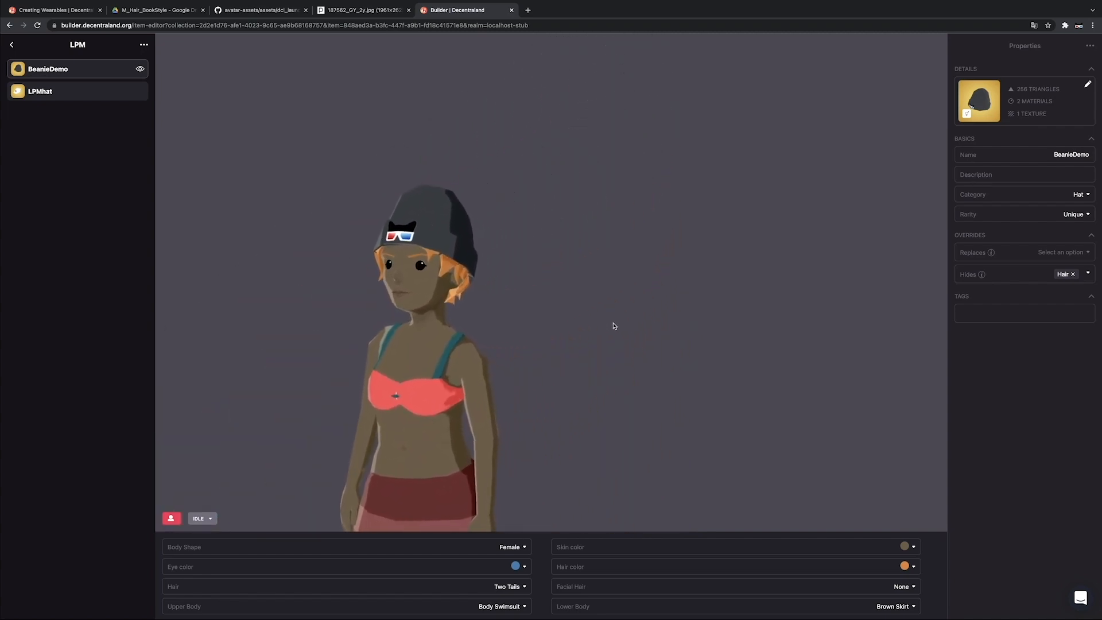
mouse_move(619, 323)
mouse_down()
mouse_move(649, 322)
mouse_move(620, 322)
mouse_up()
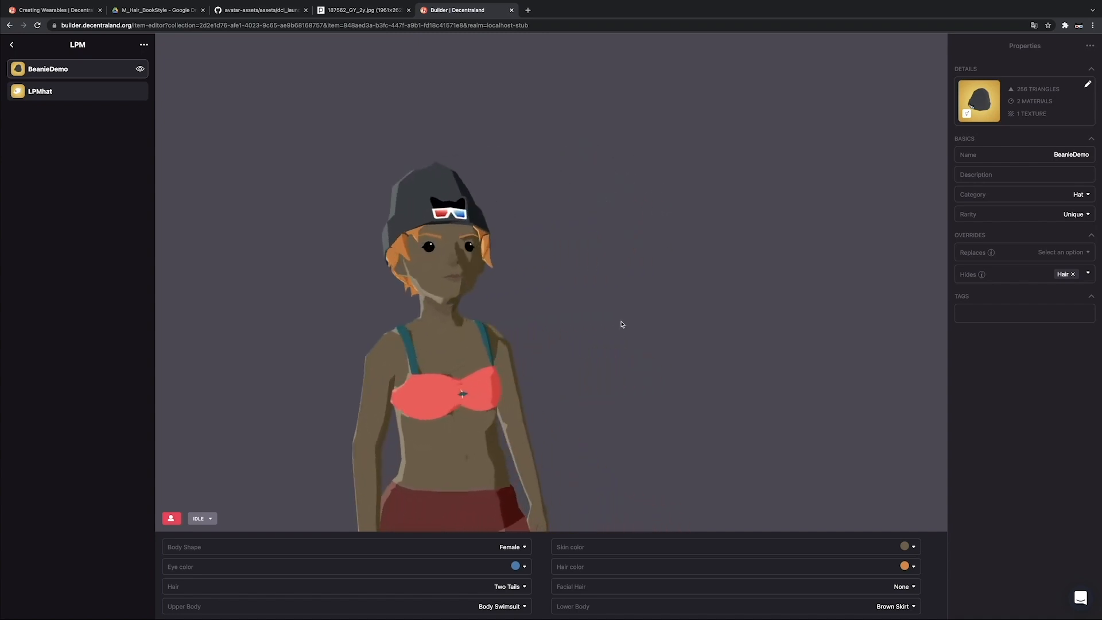
right_drag(627, 329, 619, 322)
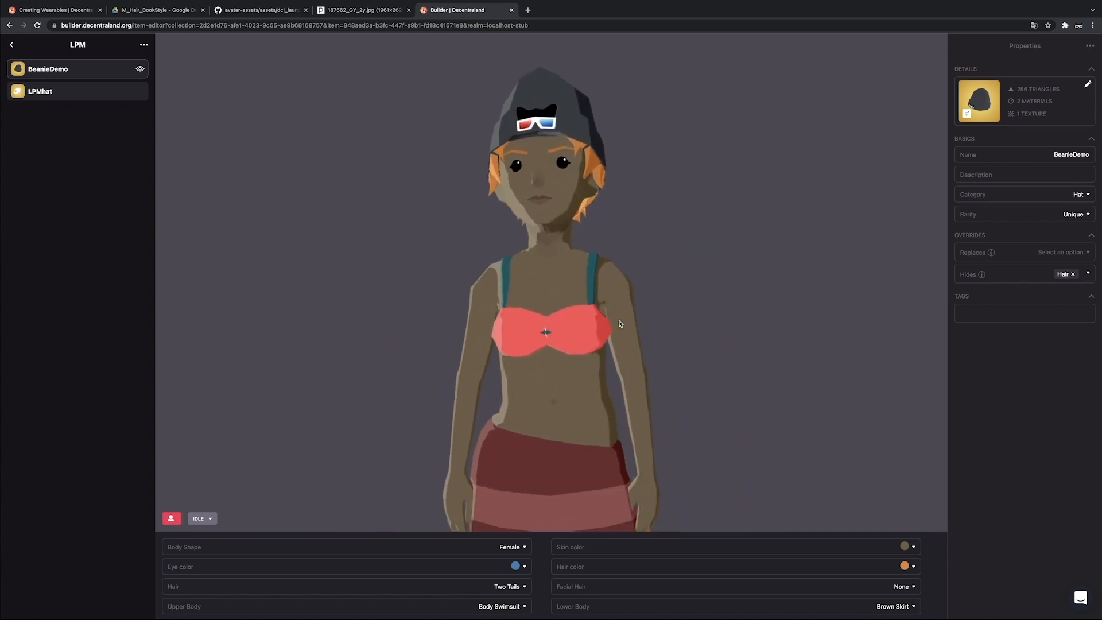
scroll(622, 326, down, 5)
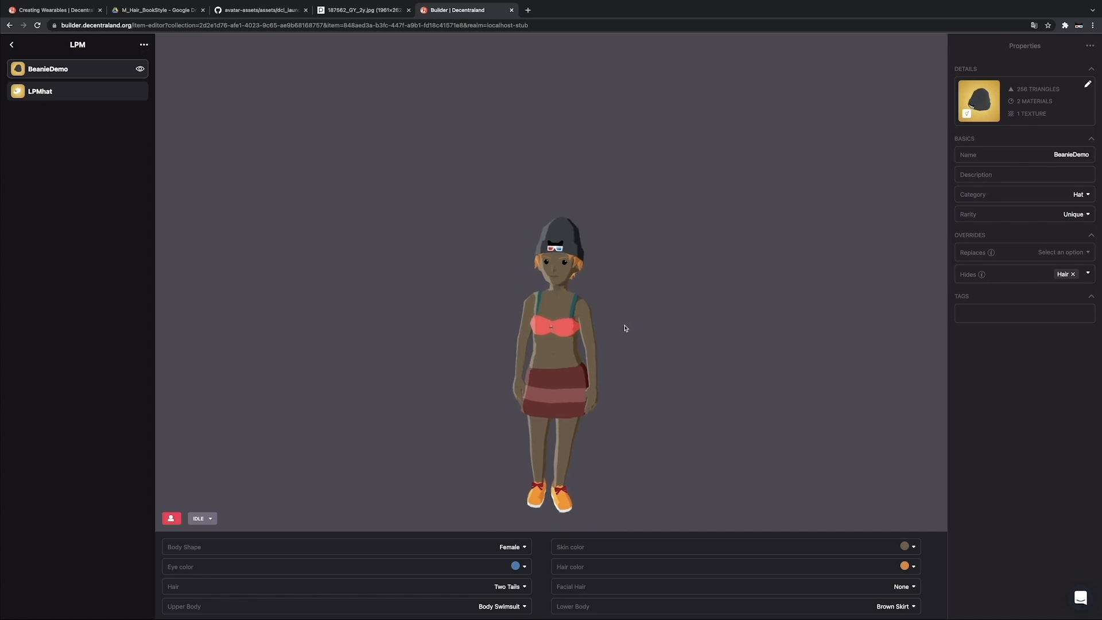
Step: Play the Kiss animation on the preview avatar and switch its body shape to Male
click(210, 519)
click(210, 500)
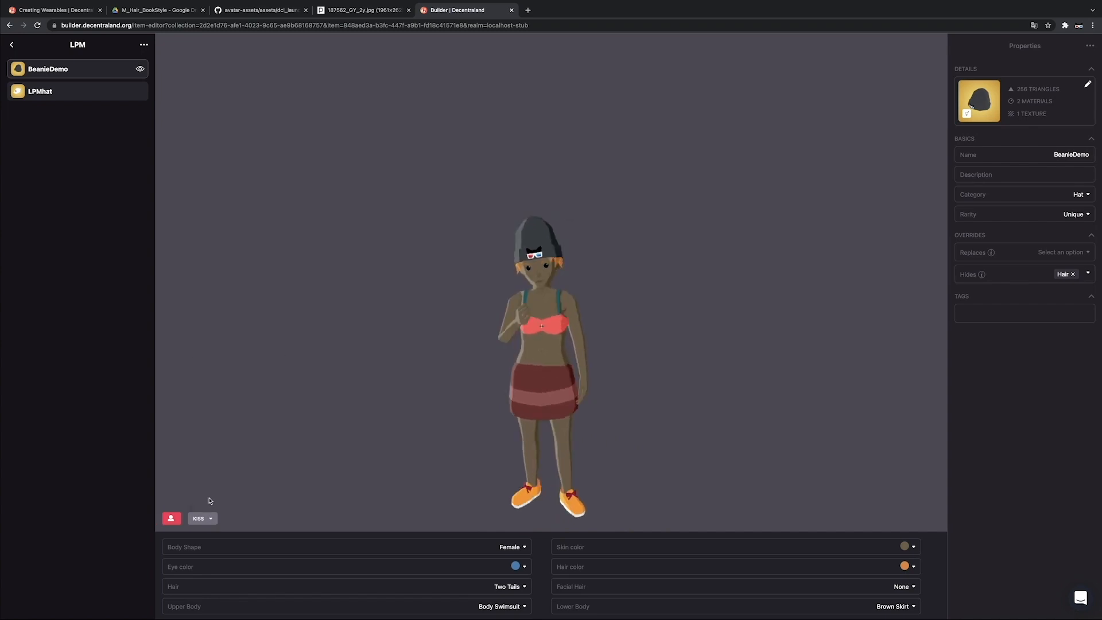
click(315, 546)
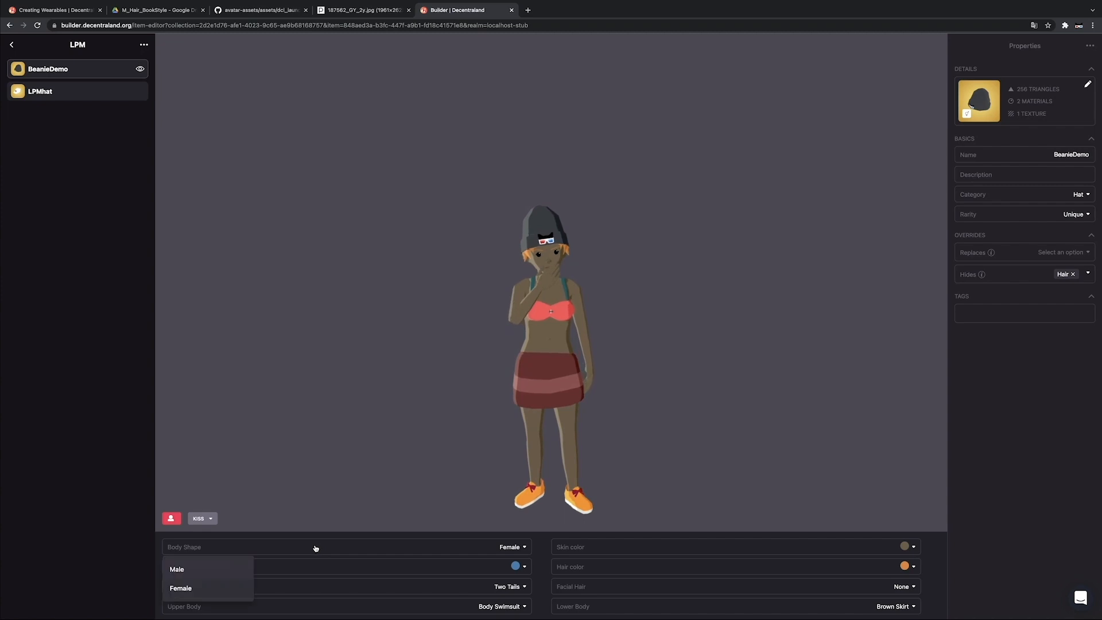
click(182, 569)
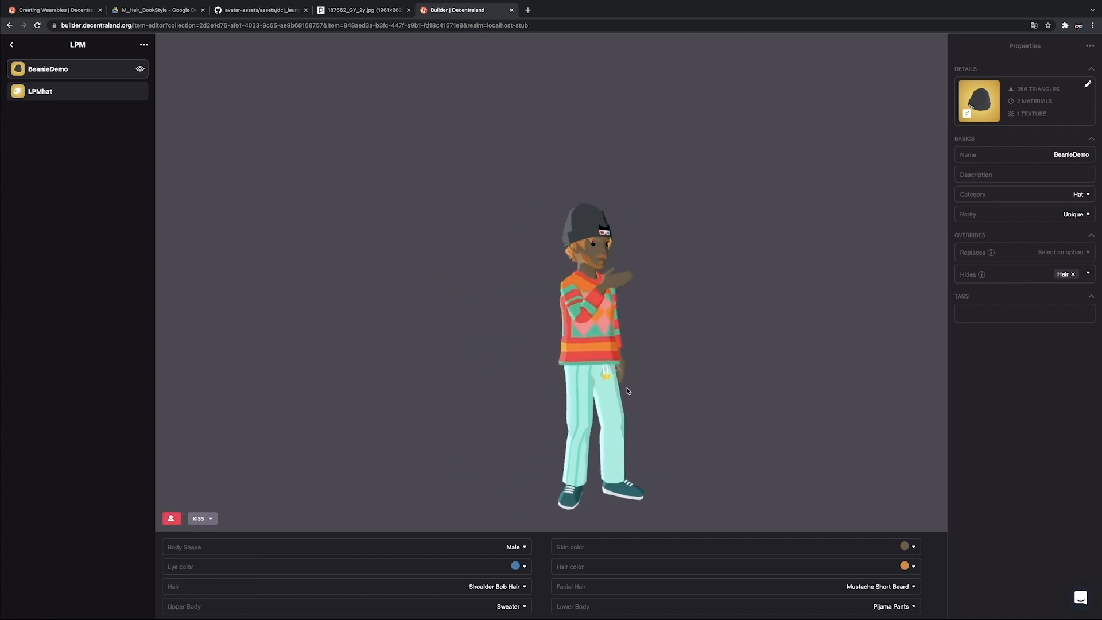
Step: Set the male preview avatar's hair color to red and inspect the beanie's fit up close and from a distance
click(860, 568)
click(688, 588)
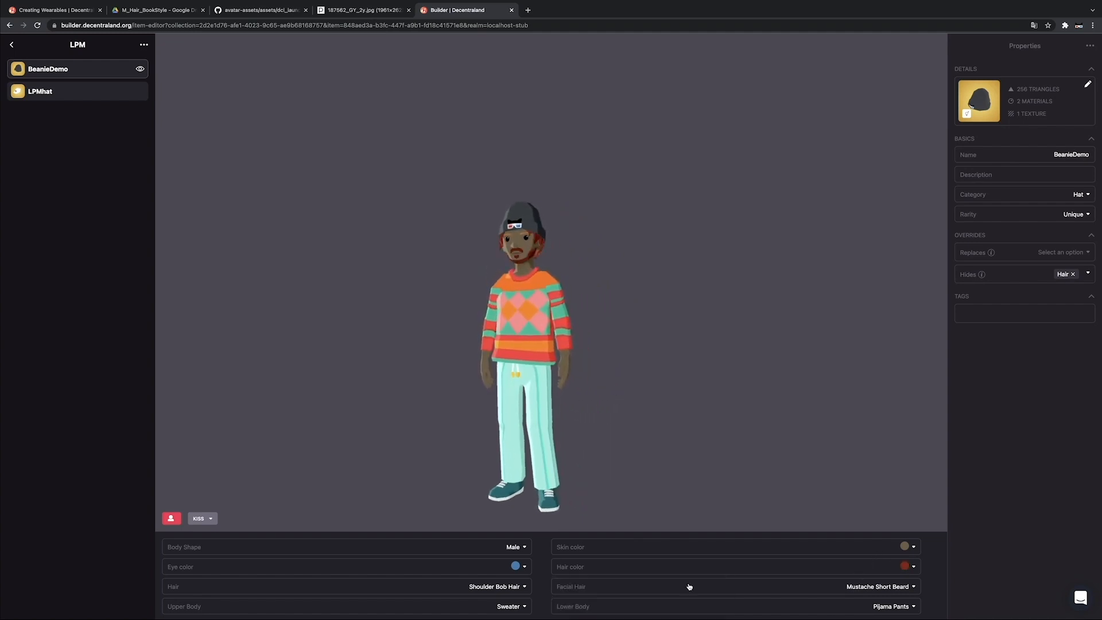
scroll(630, 411, up, 5)
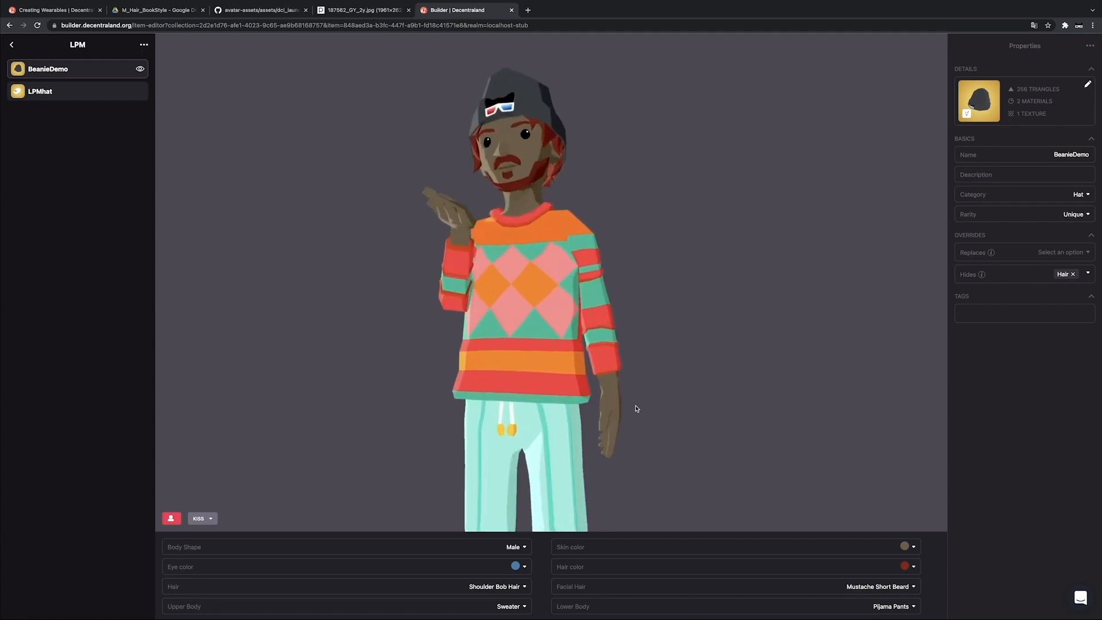
scroll(621, 412, down, 5)
drag(620, 413, 587, 375)
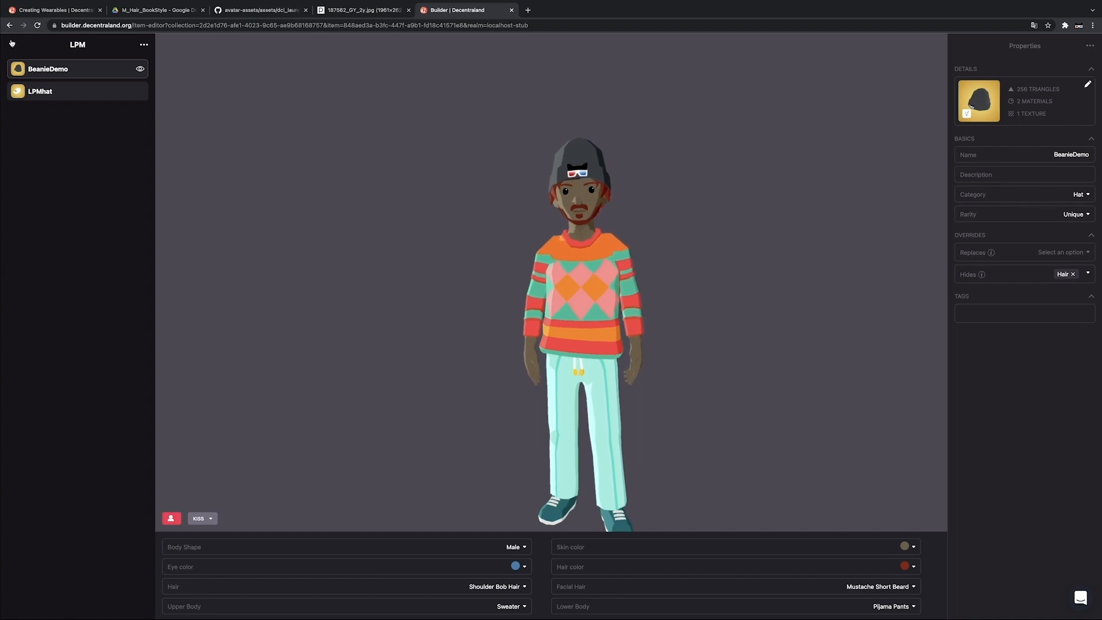
Step: Leave the item editor, reopen the LPM collection and launch it with See in world
click(12, 44)
click(12, 44)
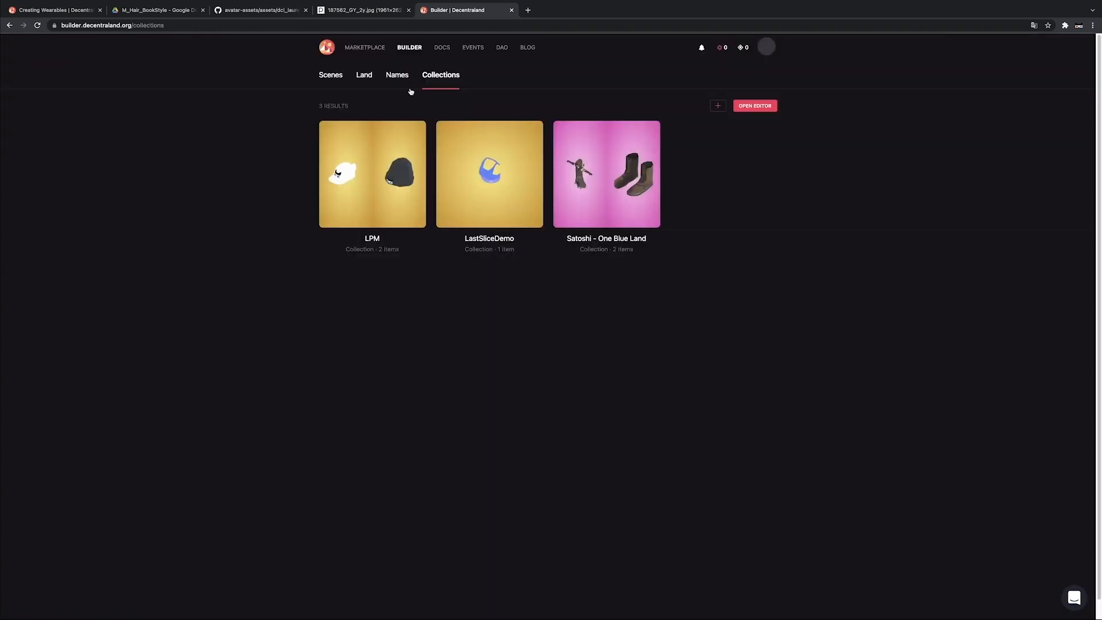
click(371, 190)
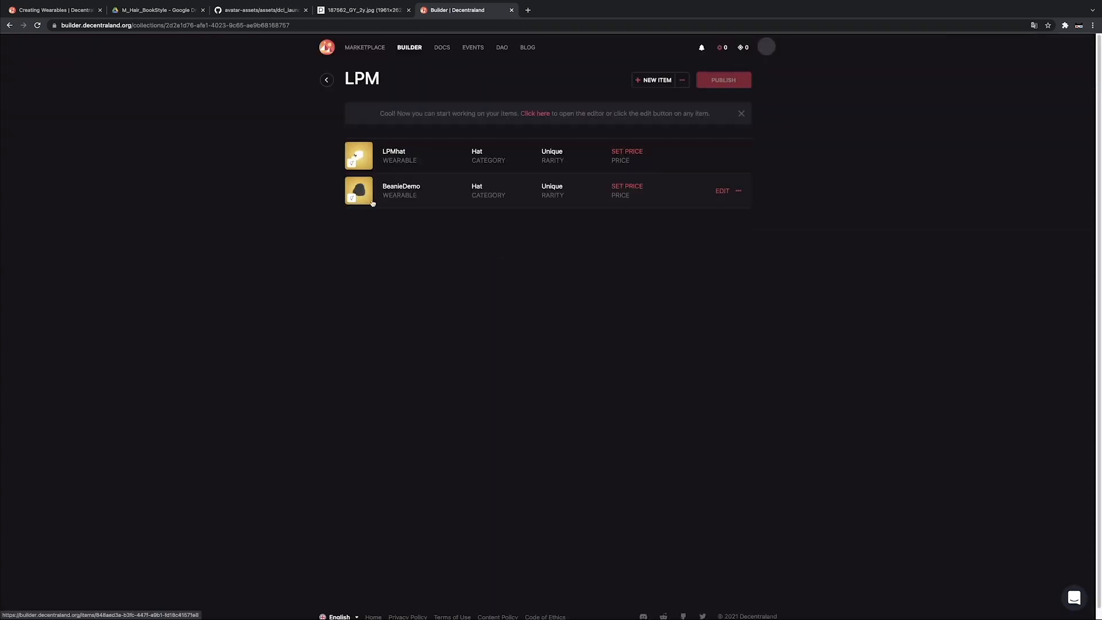
click(682, 81)
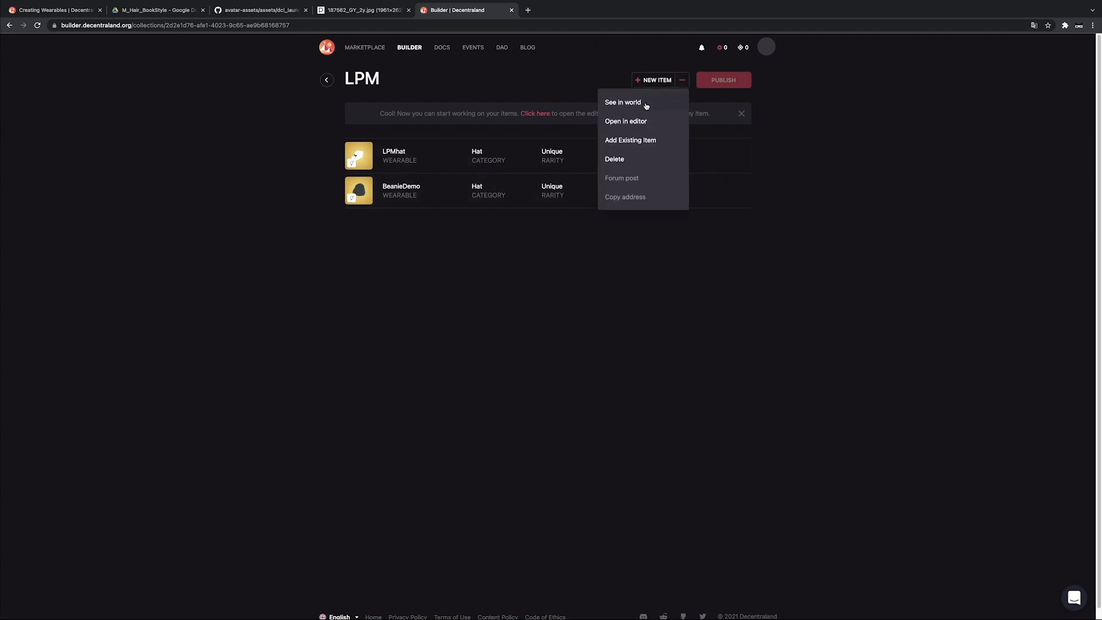
click(623, 103)
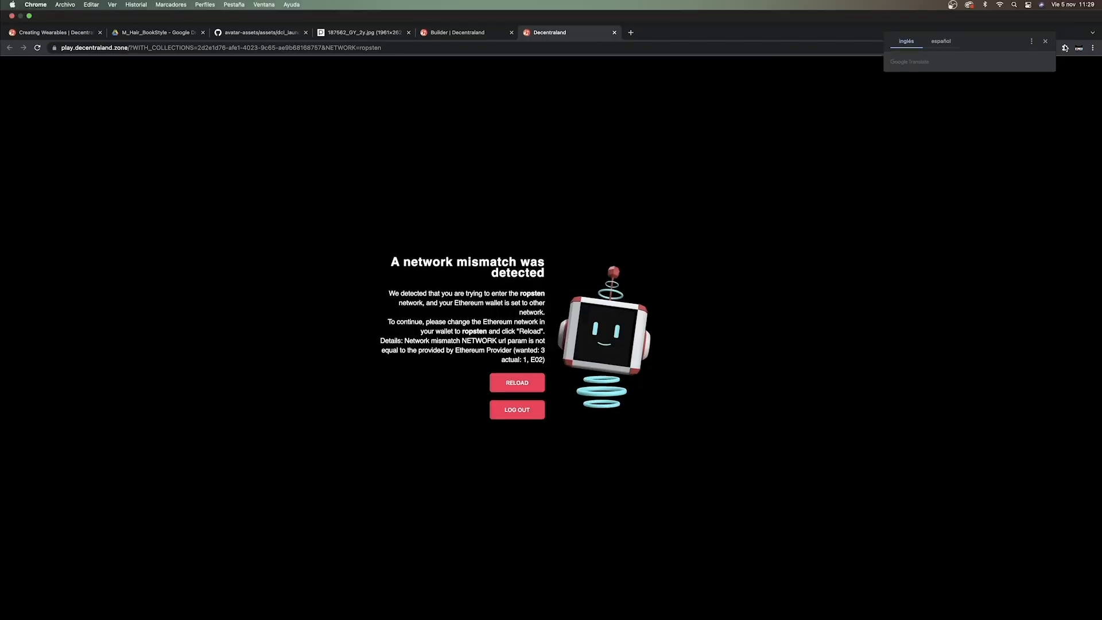
Step: Switch the Ethereum wallet to the Ropsten network and reload the Decentraland world
click(1064, 49)
click(970, 128)
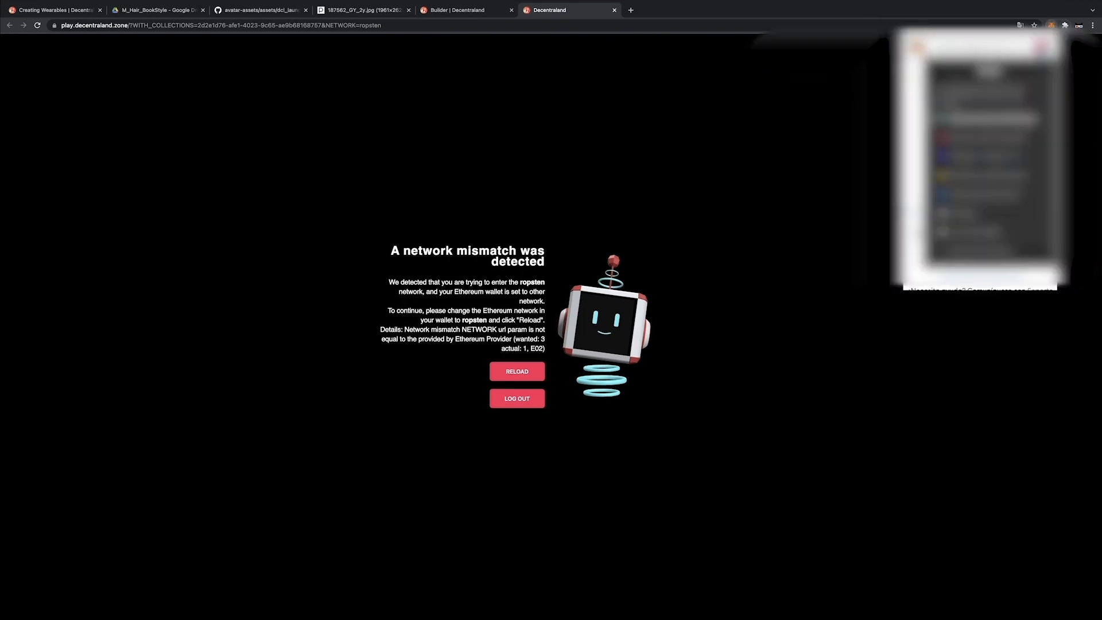
click(982, 140)
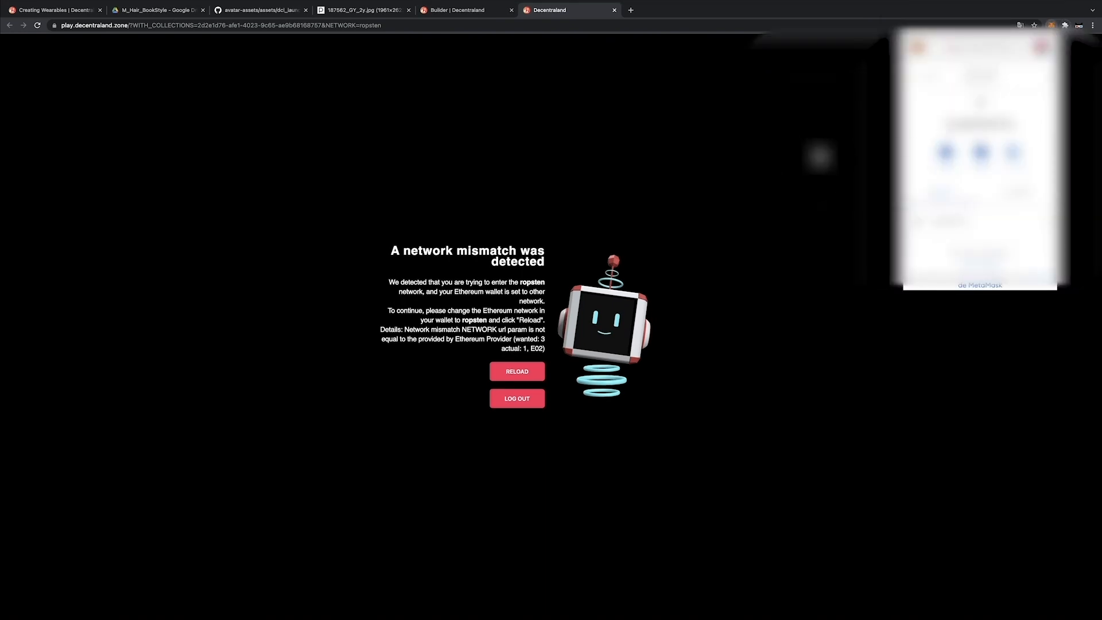
click(524, 372)
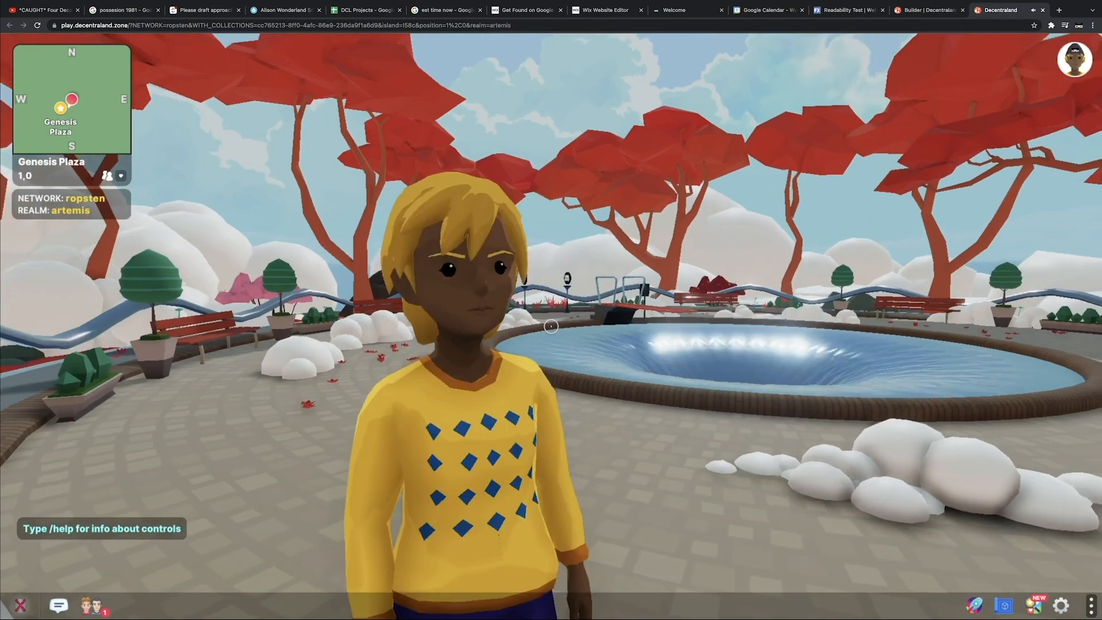
Step: Walk the avatar a short way through Genesis Plaza and open the Backpack from the profile
key(w)
key(a)
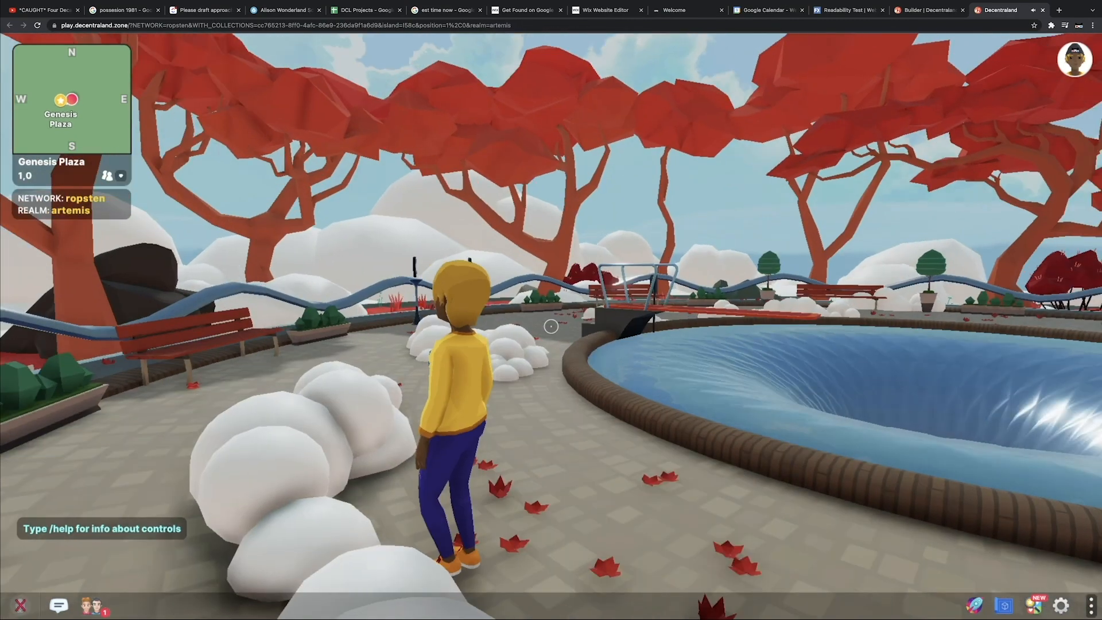
key(Escape)
click(1069, 55)
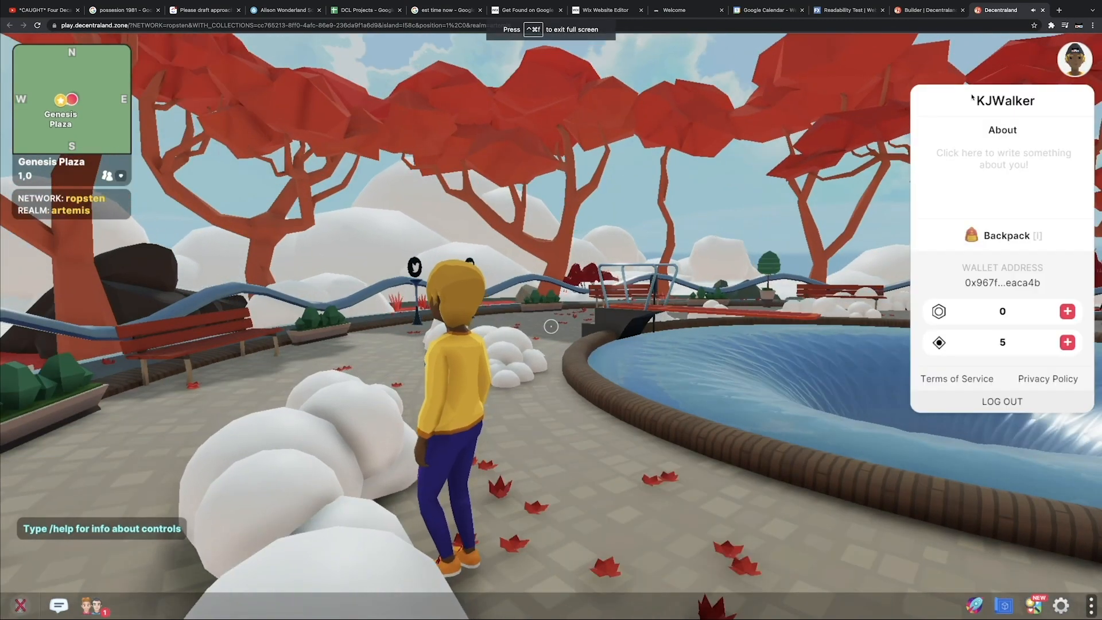
click(980, 228)
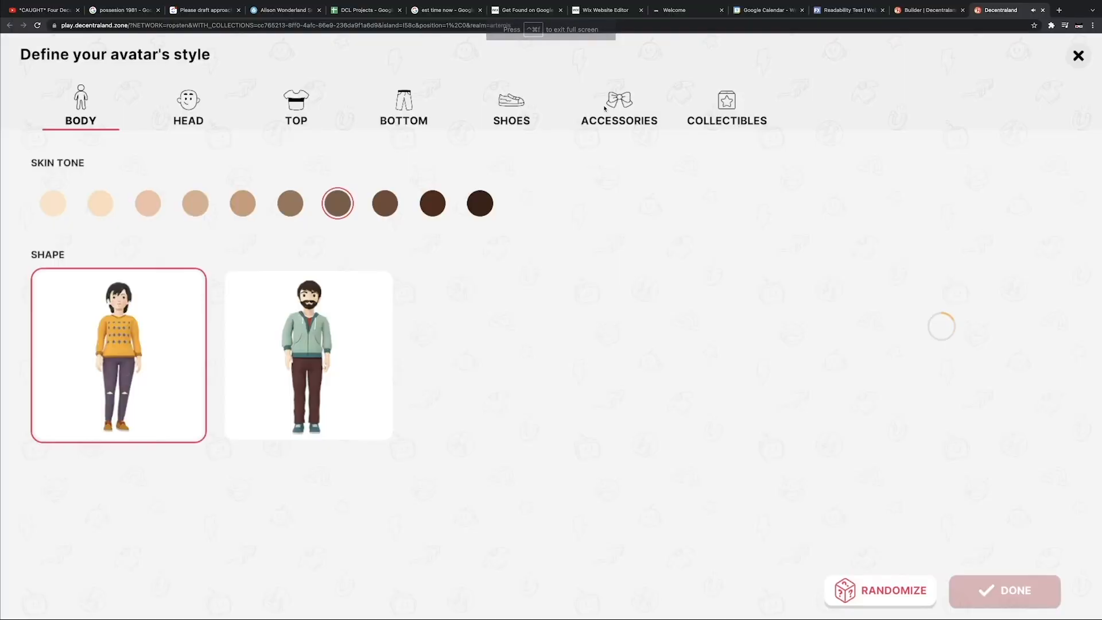
Step: Equip the dark beanie from the hat accessories on the avatar and return to Genesis Plaza
click(619, 103)
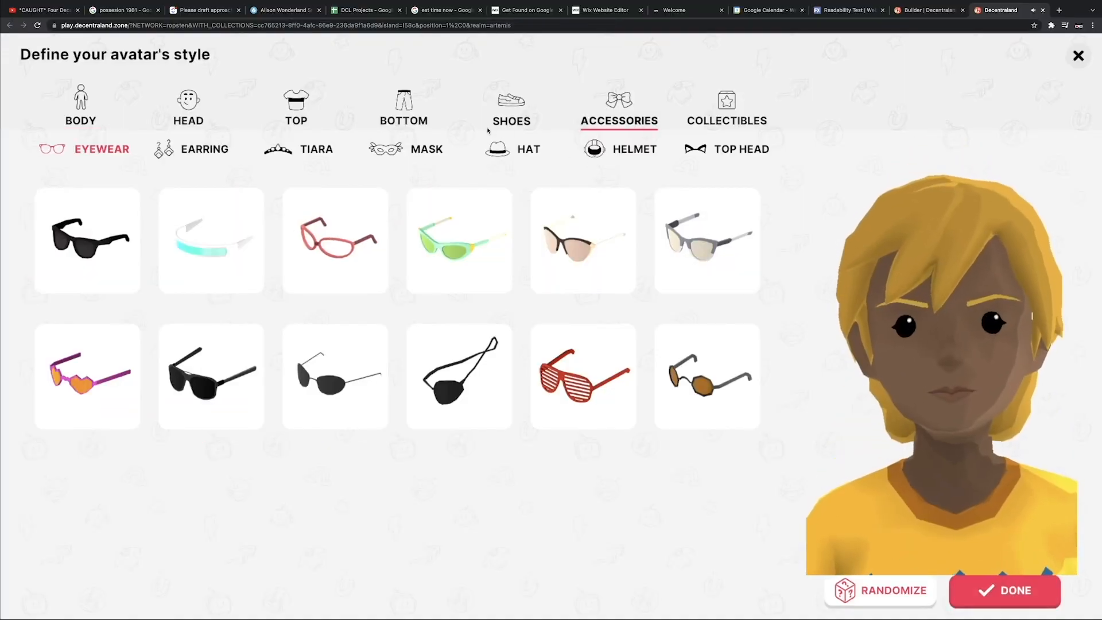
click(518, 150)
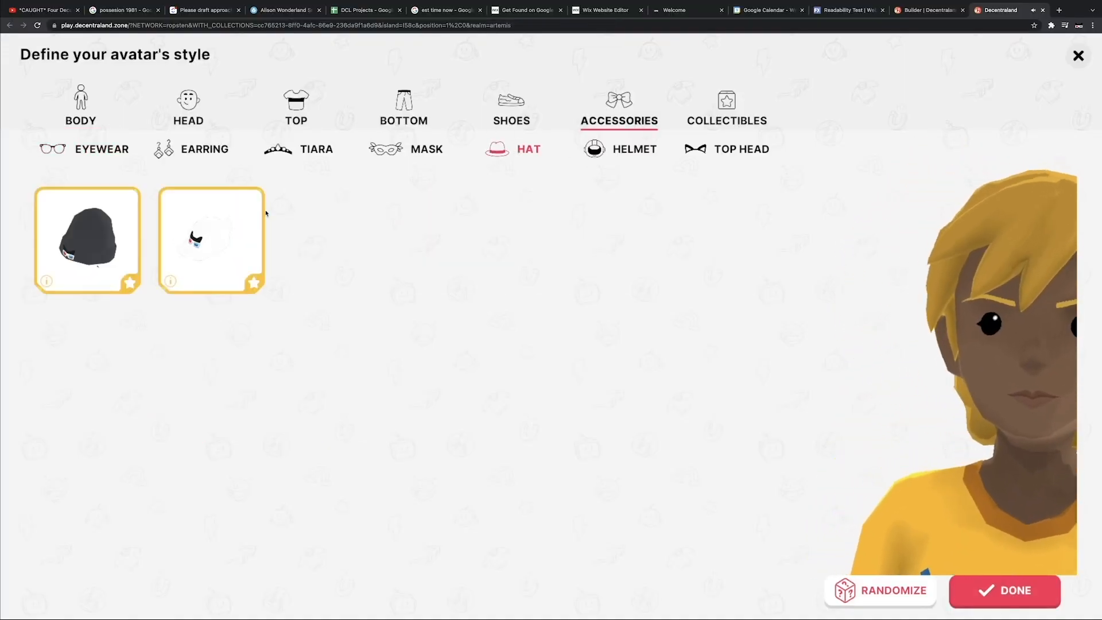
click(89, 243)
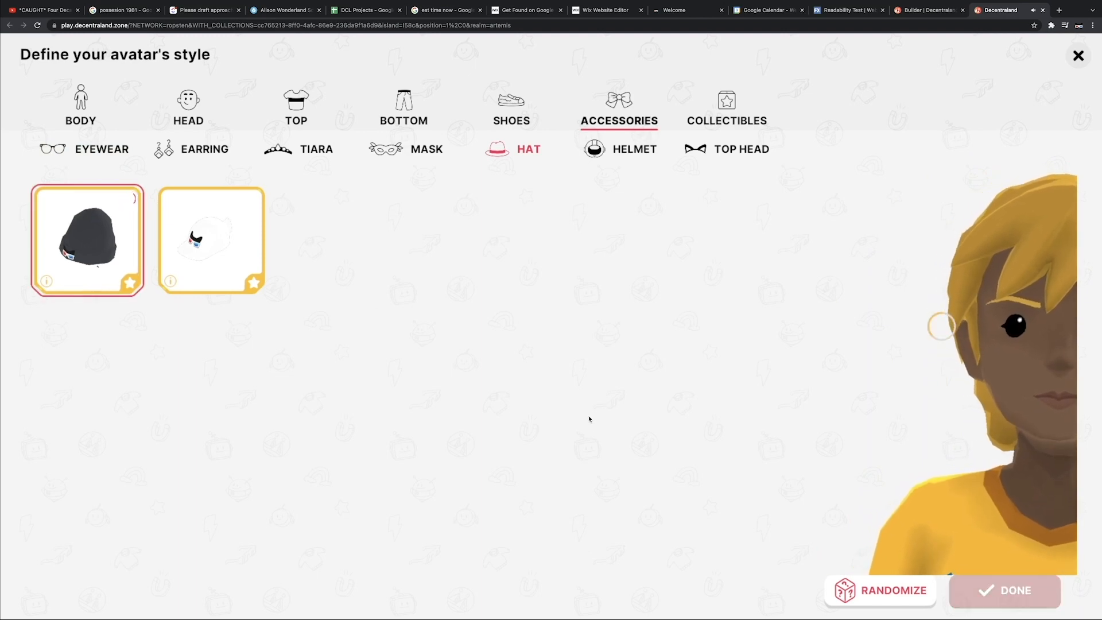
key(Escape)
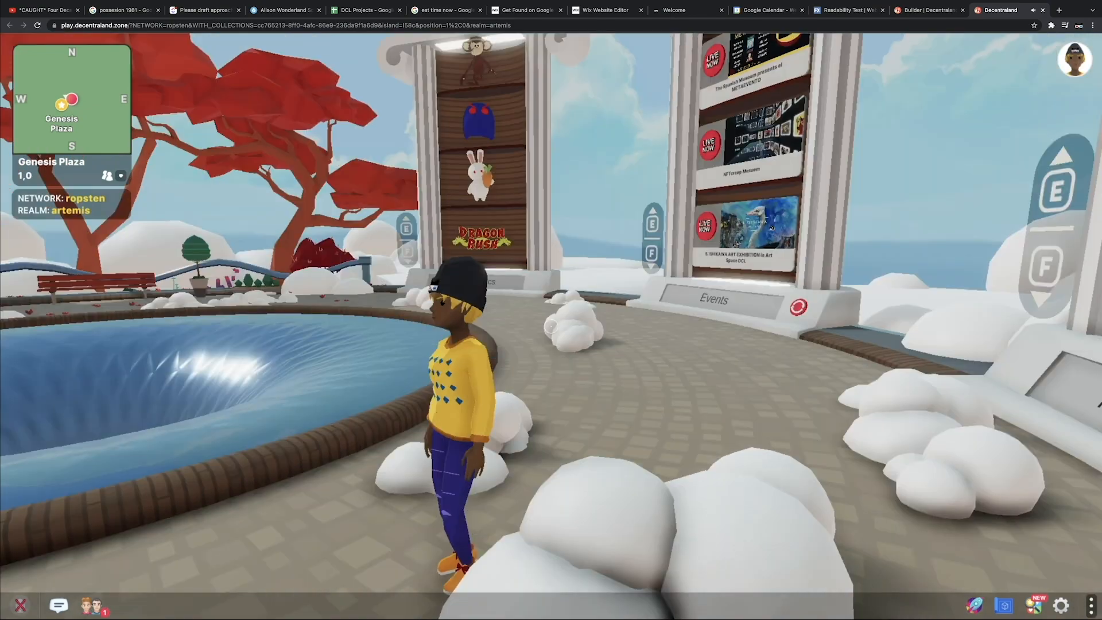
Step: Run the avatar around Genesis Plaza, face it to the camera and play emotes to check the beanie in-world
key(w)
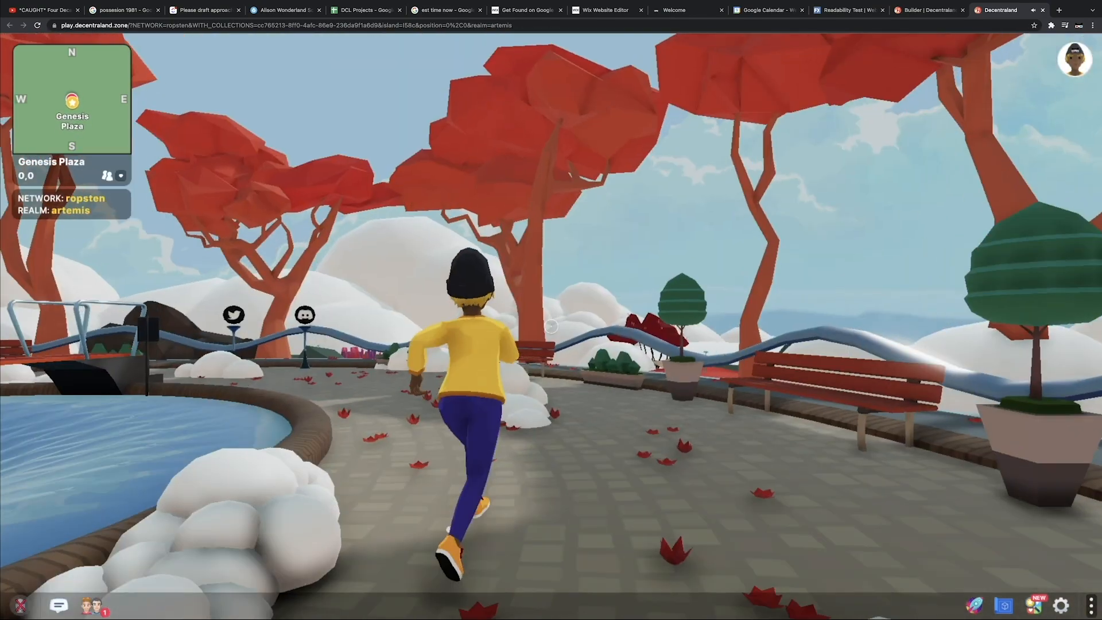
key(s)
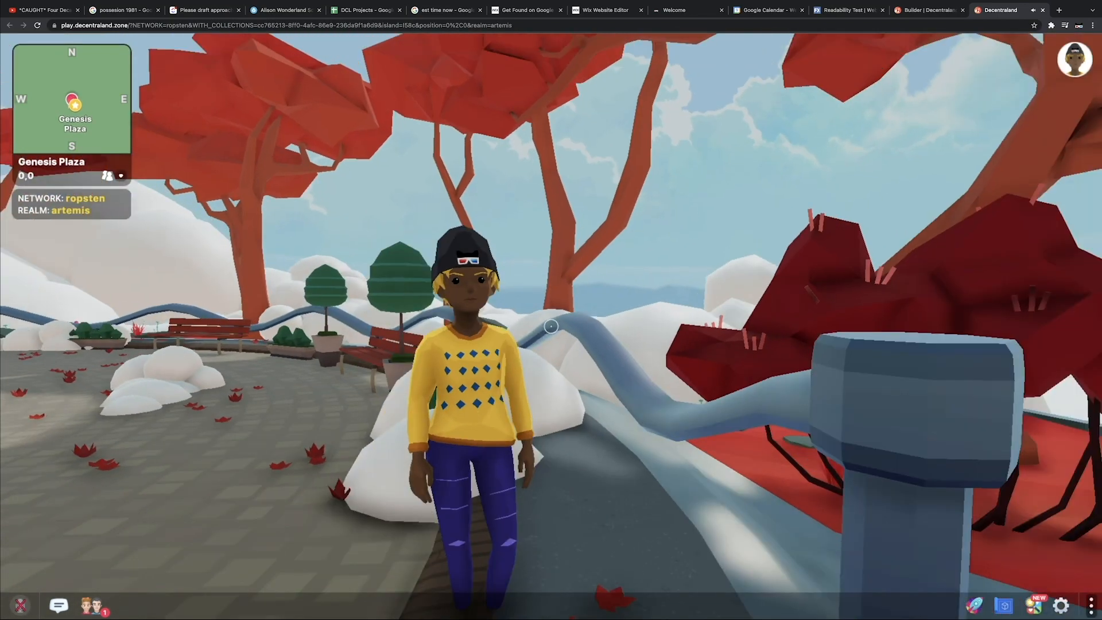
key(1)
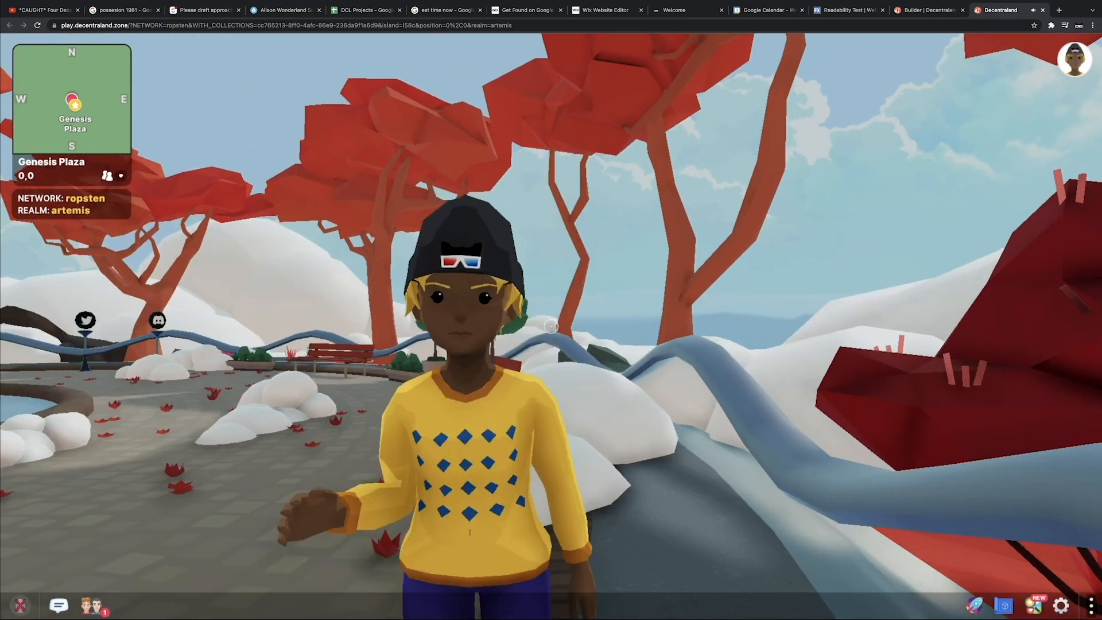
key(2)
key(Escape)
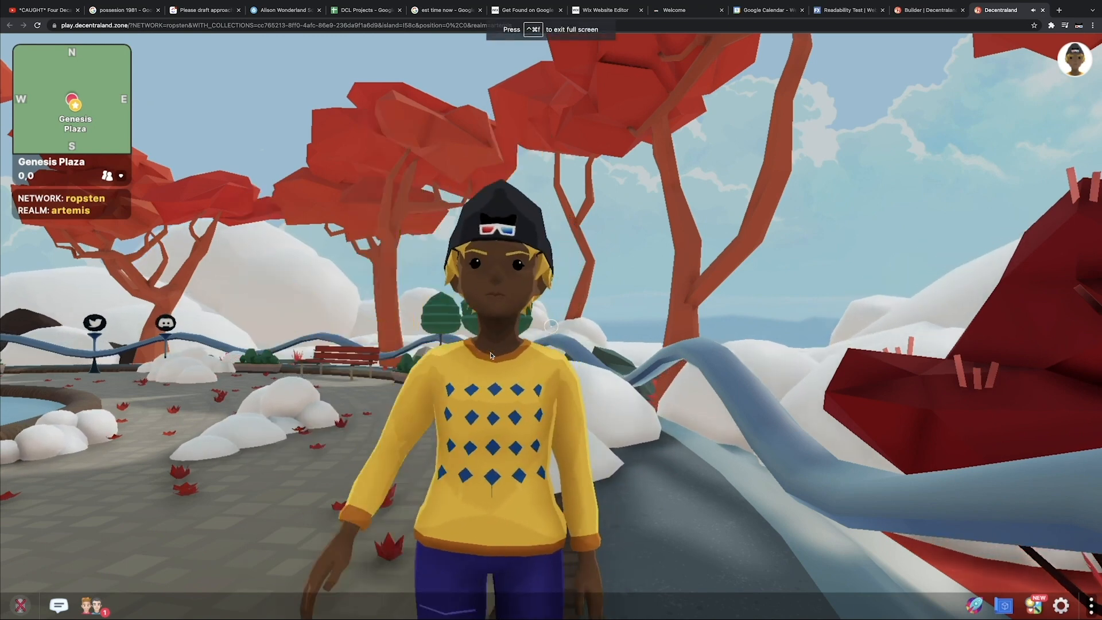
Step: Reopen the Backpack, set the avatar's hair color to black and inspect the beanie's fit around the head
click(1071, 62)
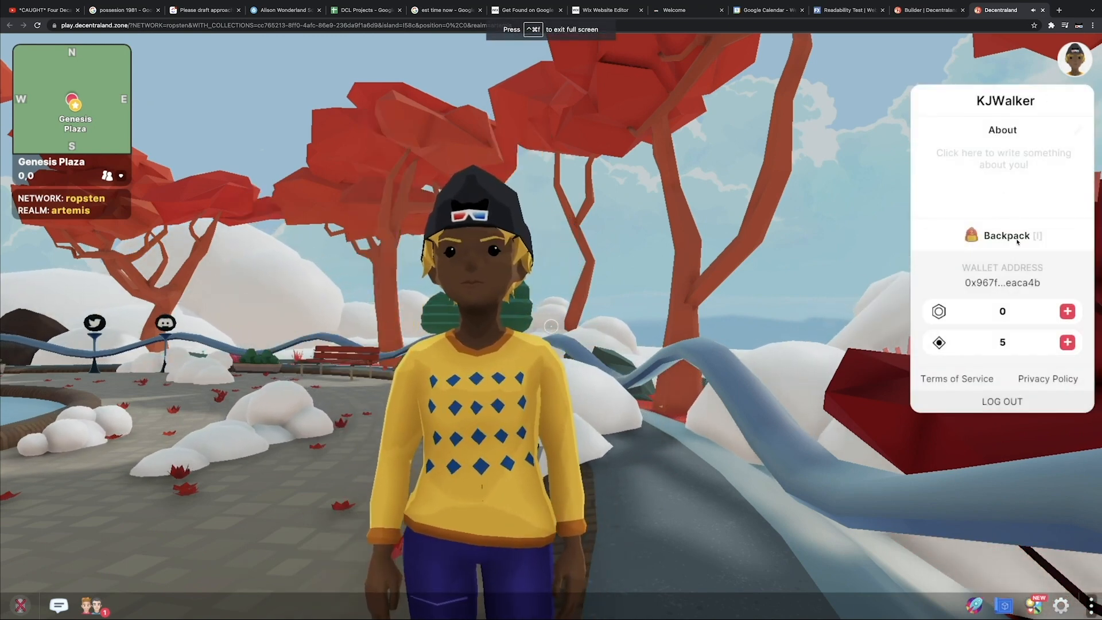
key(i)
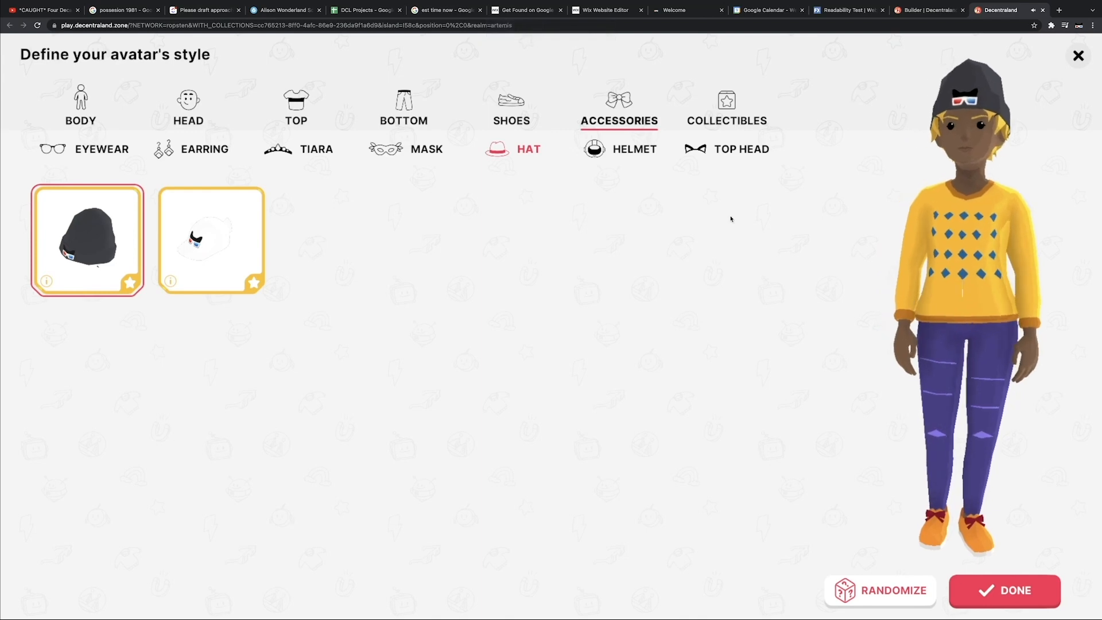
click(83, 118)
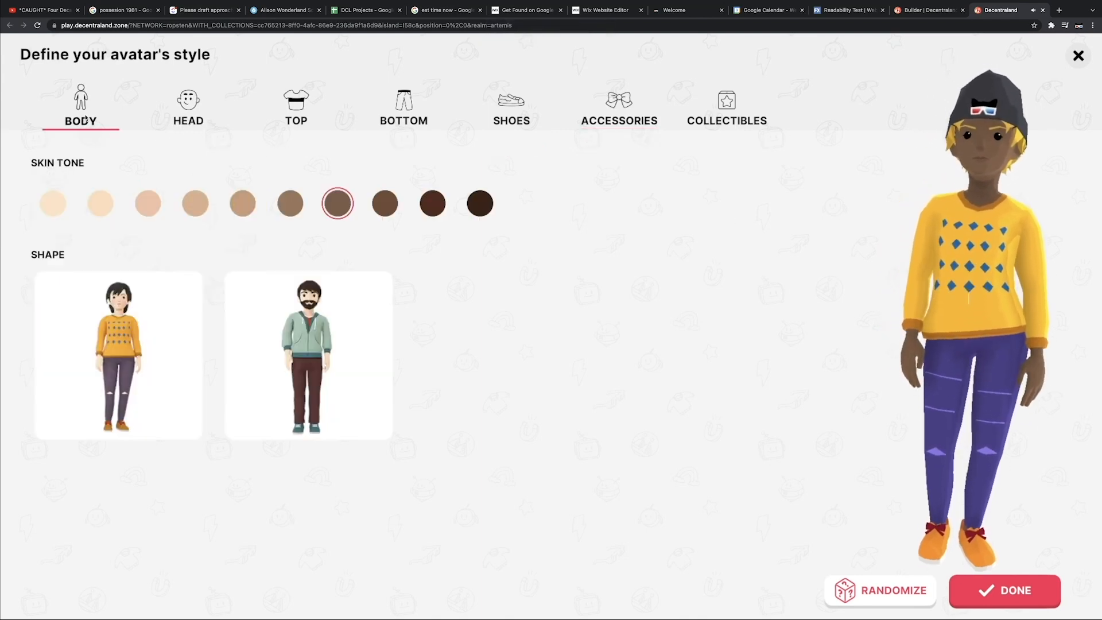
click(192, 105)
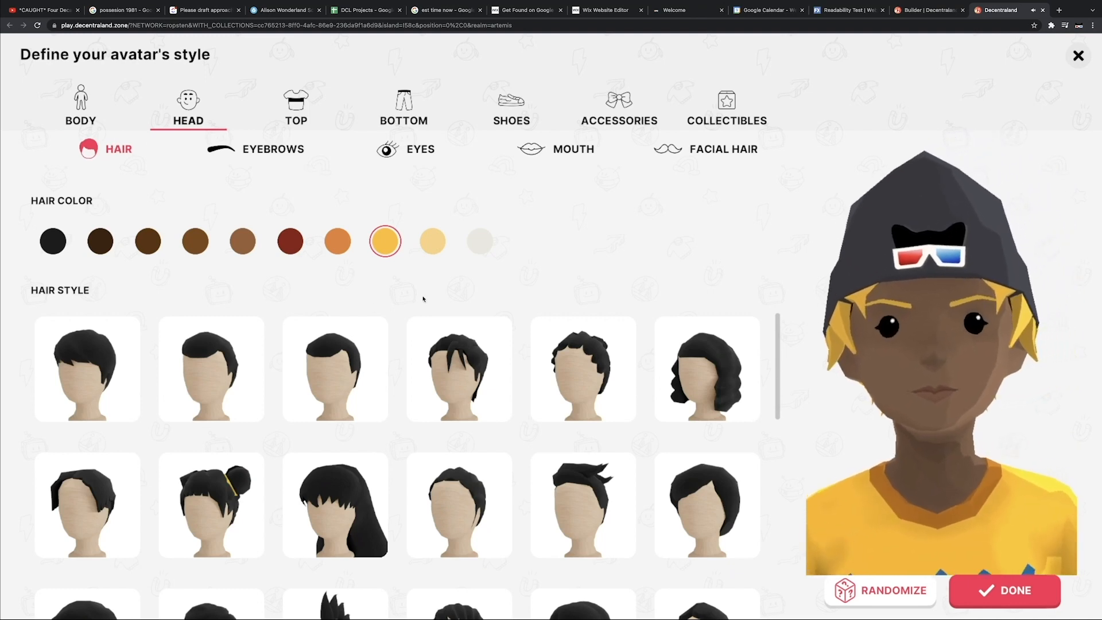
click(53, 241)
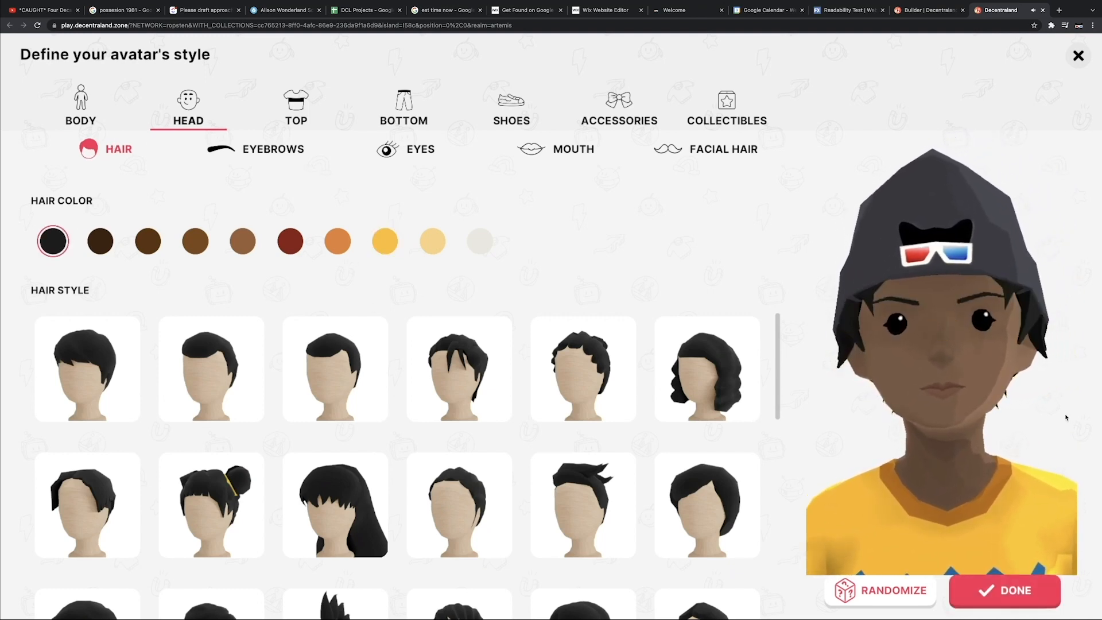
drag(1065, 416, 941, 403)
drag(1025, 413, 935, 399)
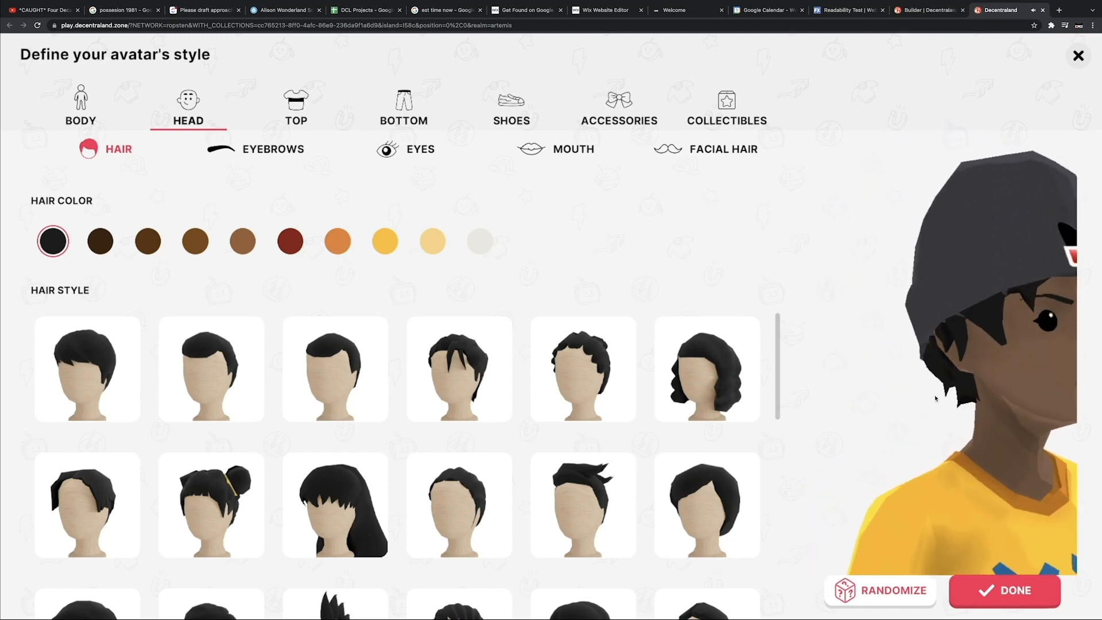
Step: Compare the beanie against brown, red and golden hair, and settle on light blonde
click(195, 241)
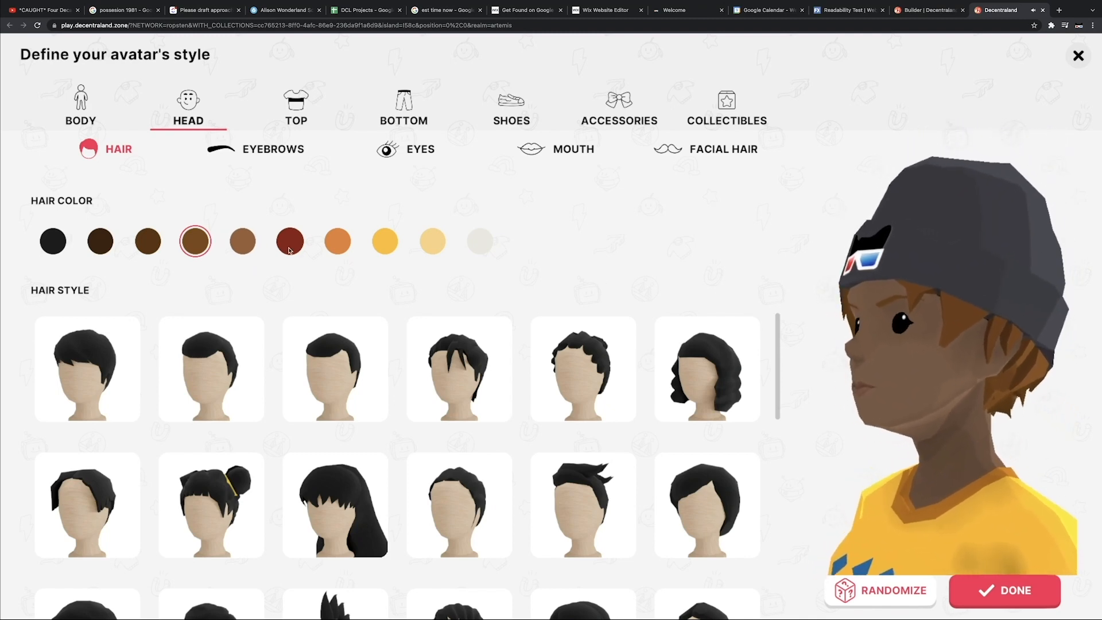
click(290, 247)
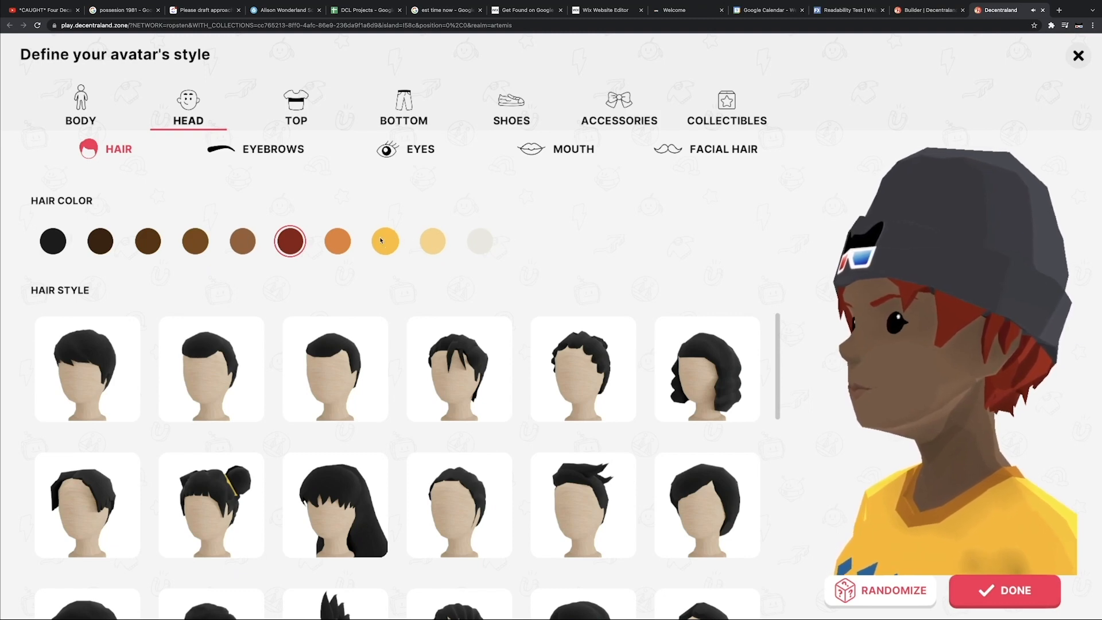
click(385, 241)
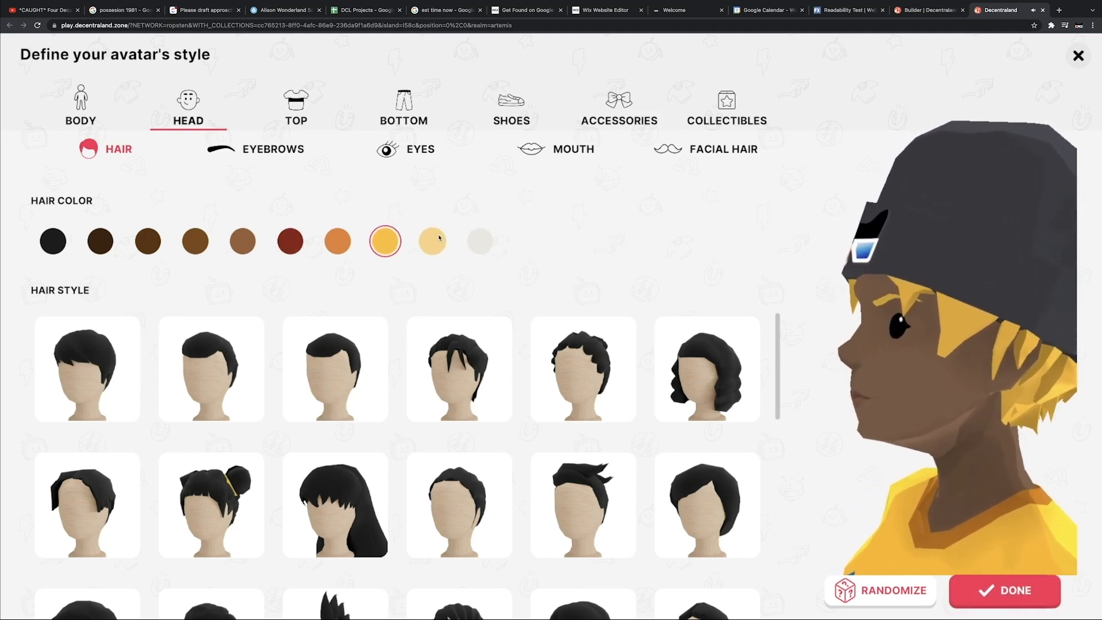
click(432, 241)
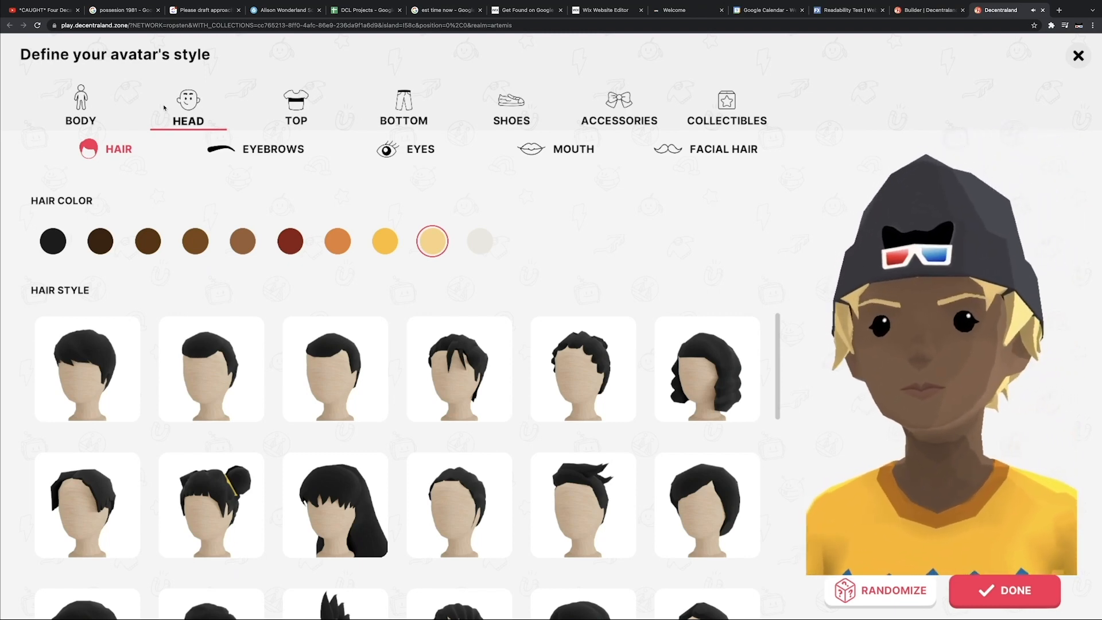
Step: Switch the avatar to the male body shape, equip the dark beanie, apply the look and view it in Genesis Plaza
click(80, 118)
click(376, 367)
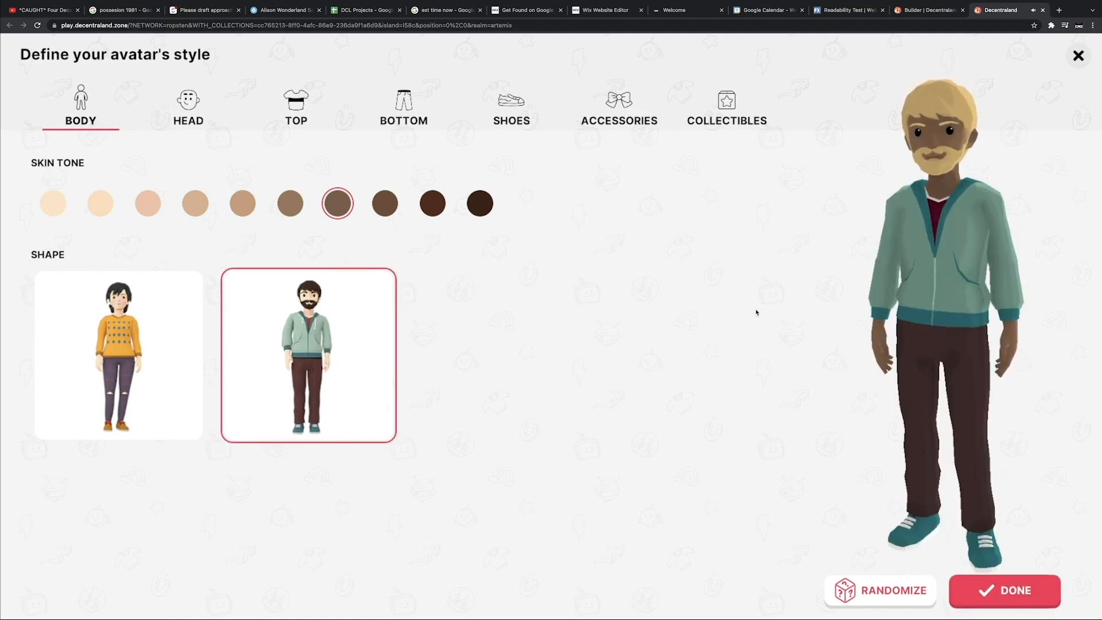
click(600, 103)
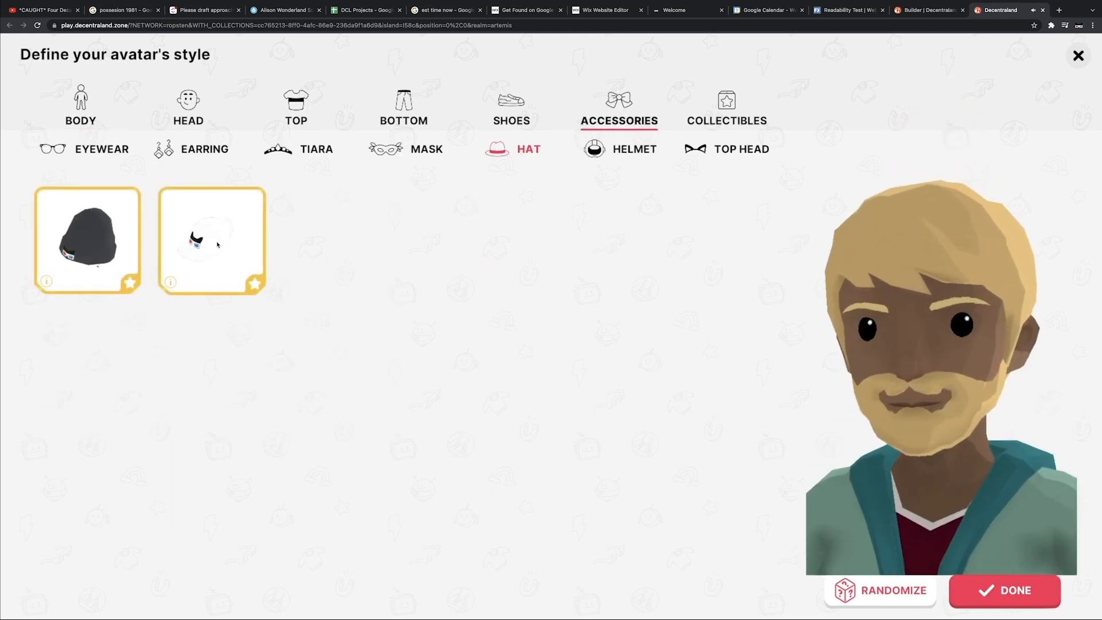
click(125, 230)
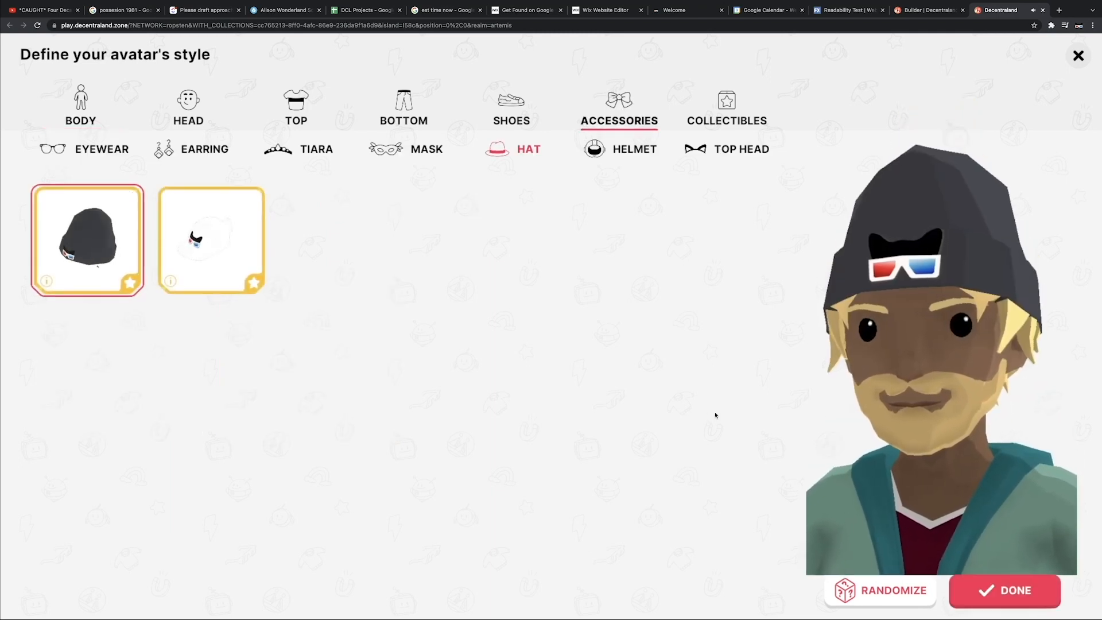
click(1015, 591)
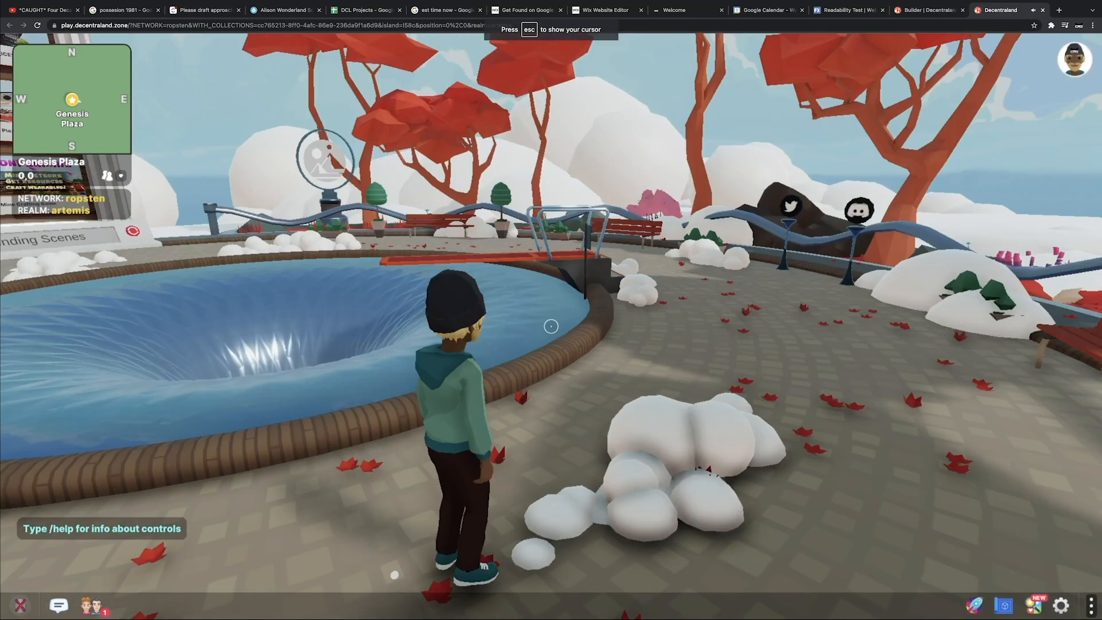
key(s)
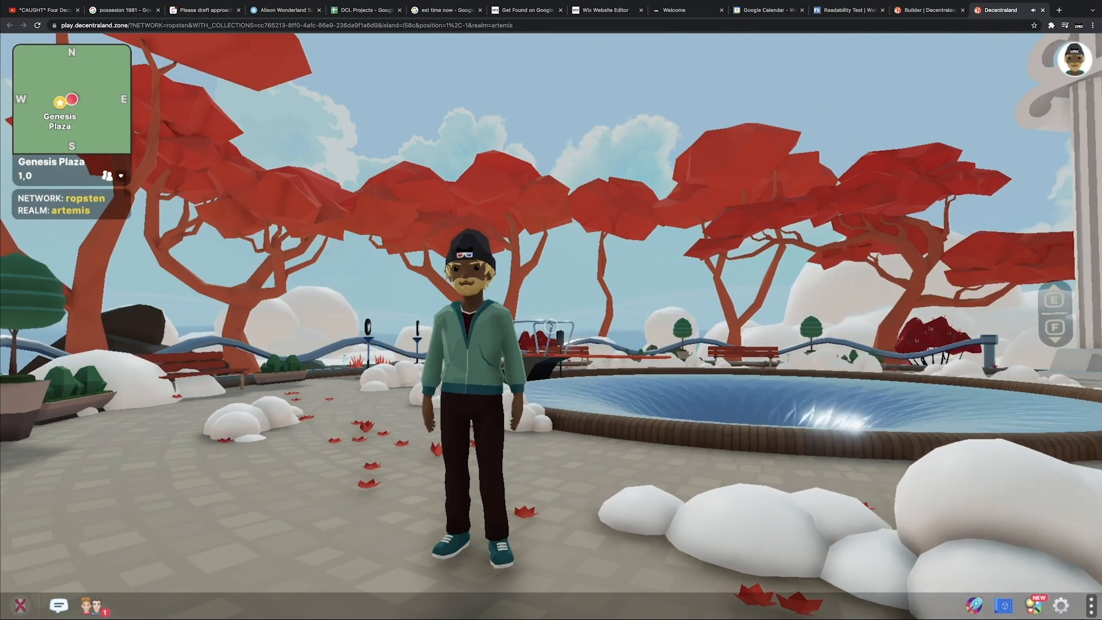
key(Escape)
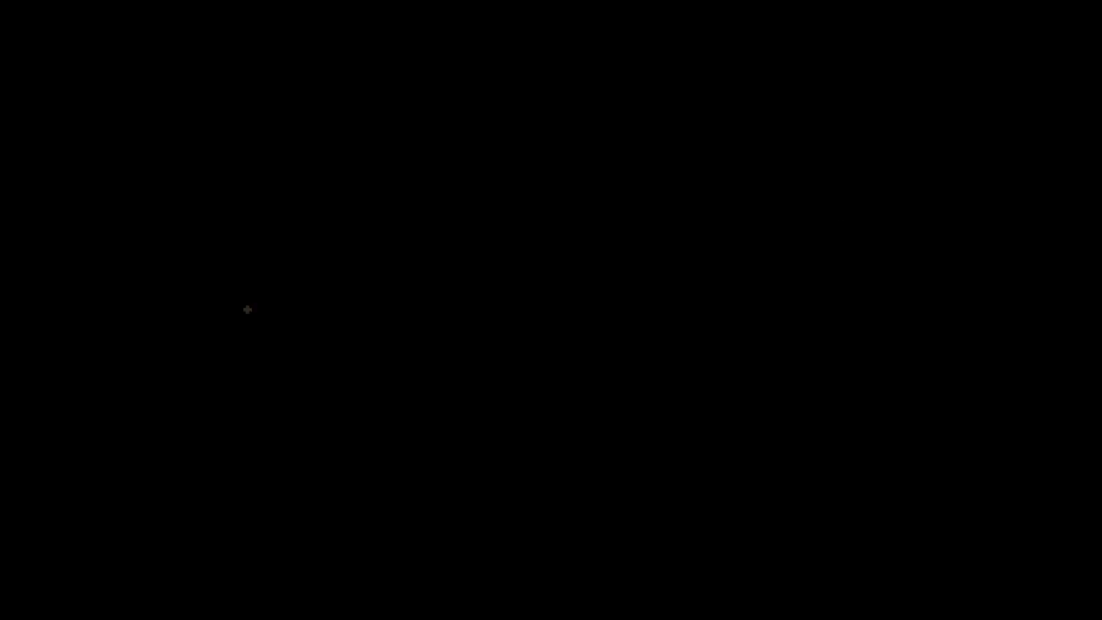